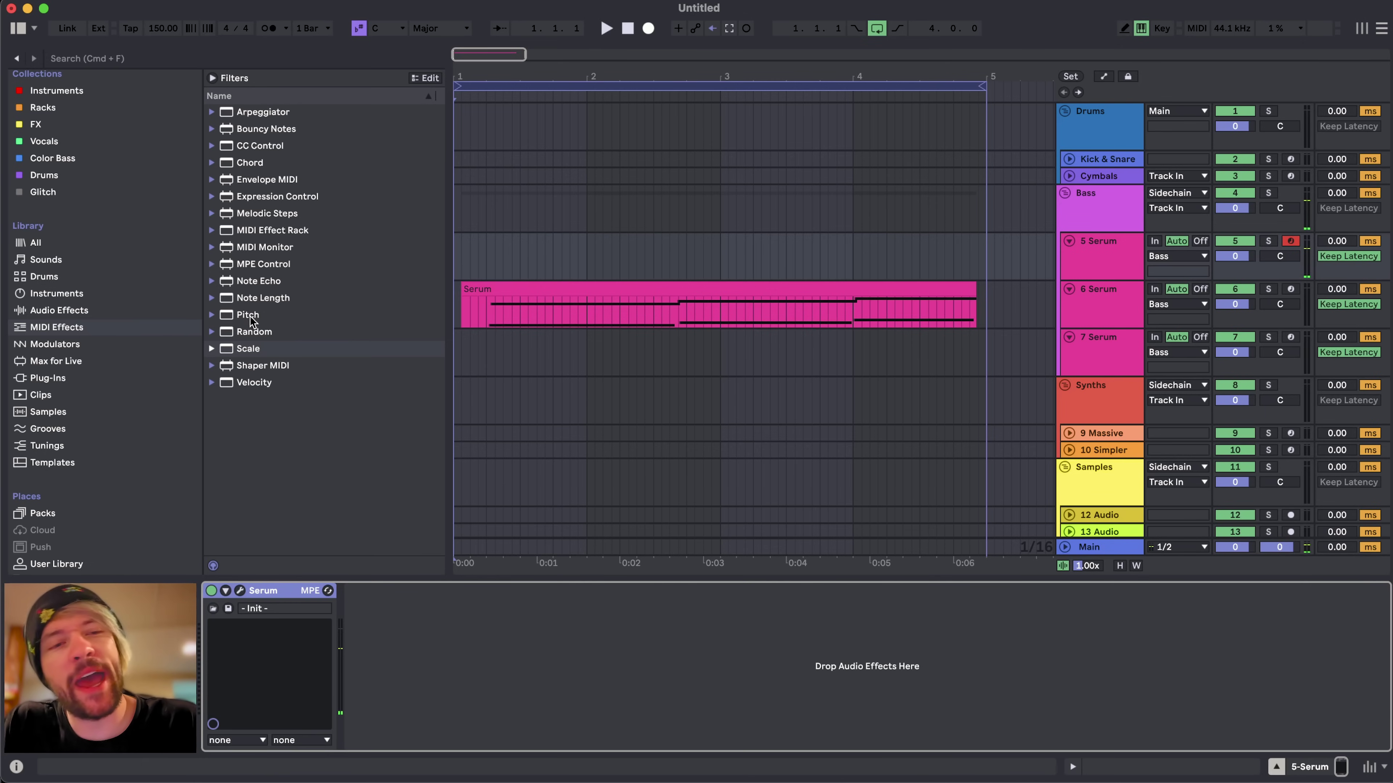
- Add the Random MIDI effect before Serum on track 5, set its Chance to 50%, and play test notes
left_click_drag(254, 332, 217, 648)
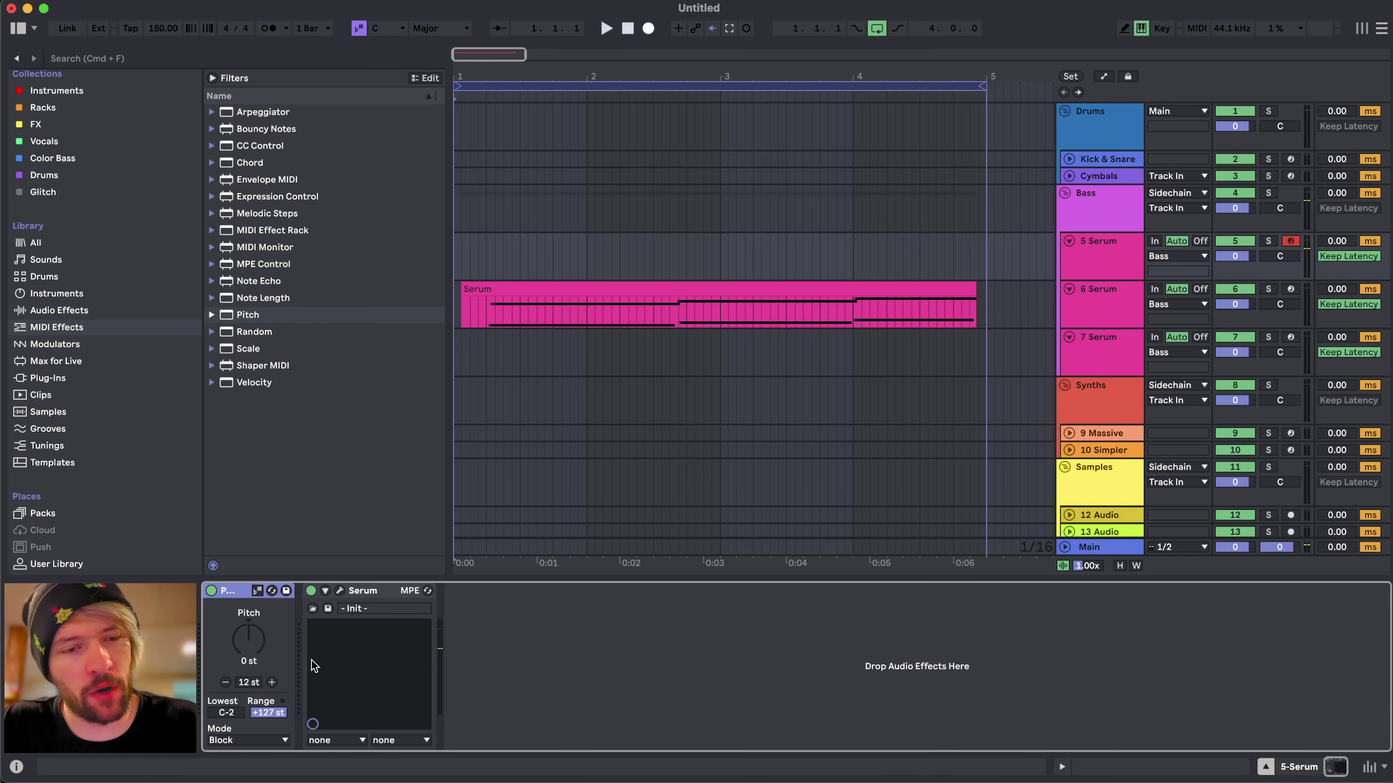
left_click(239, 333)
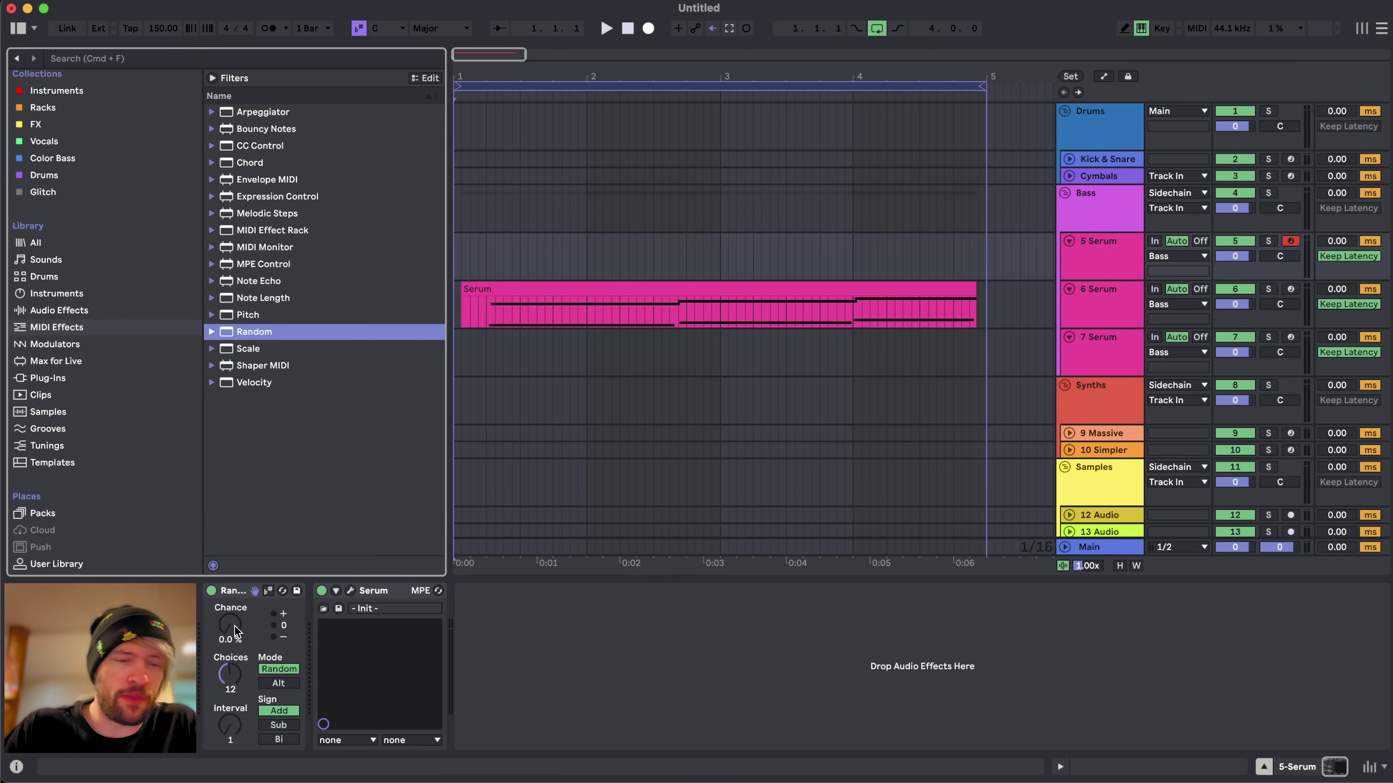
mouse_move(231, 633)
left_mouse_down()
mouse_move(231, 609)
mouse_move(230, 636)
left_mouse_up()
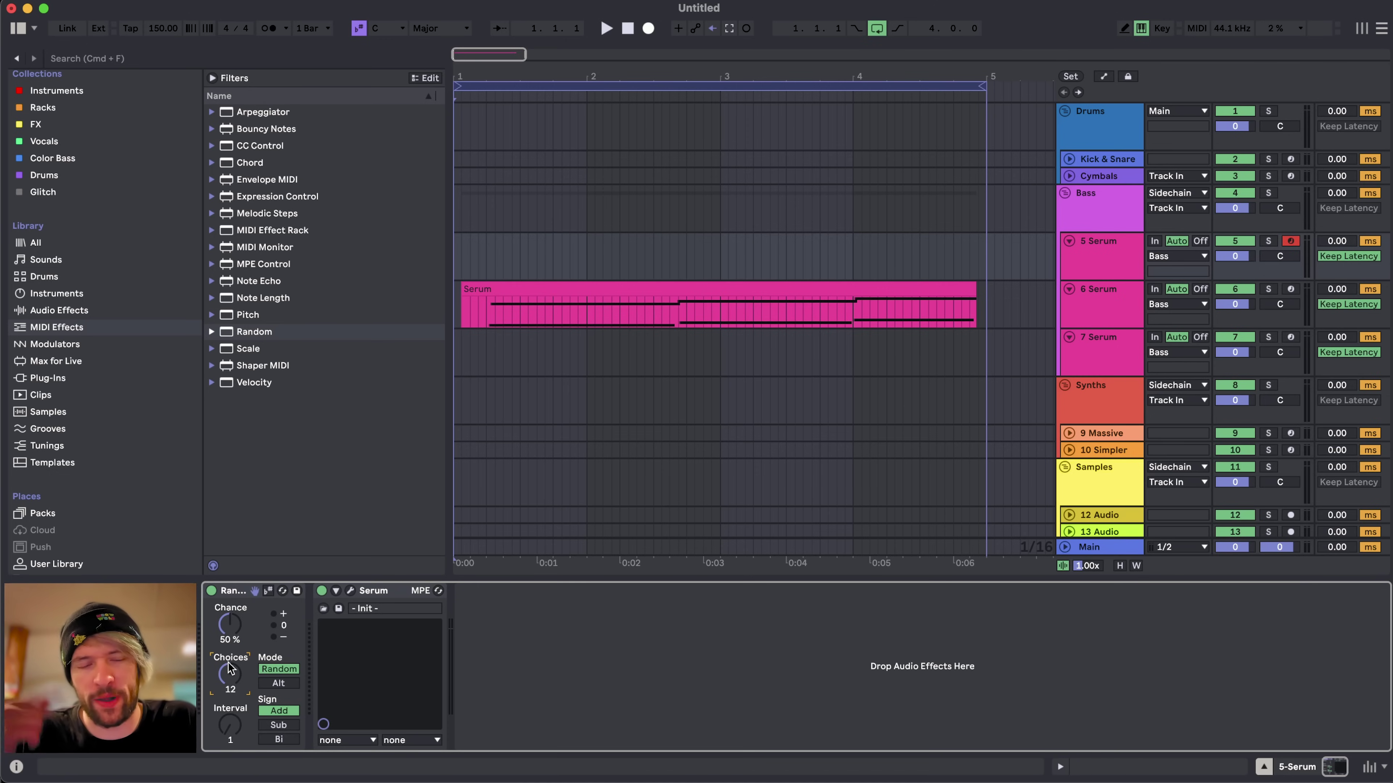
key("a")
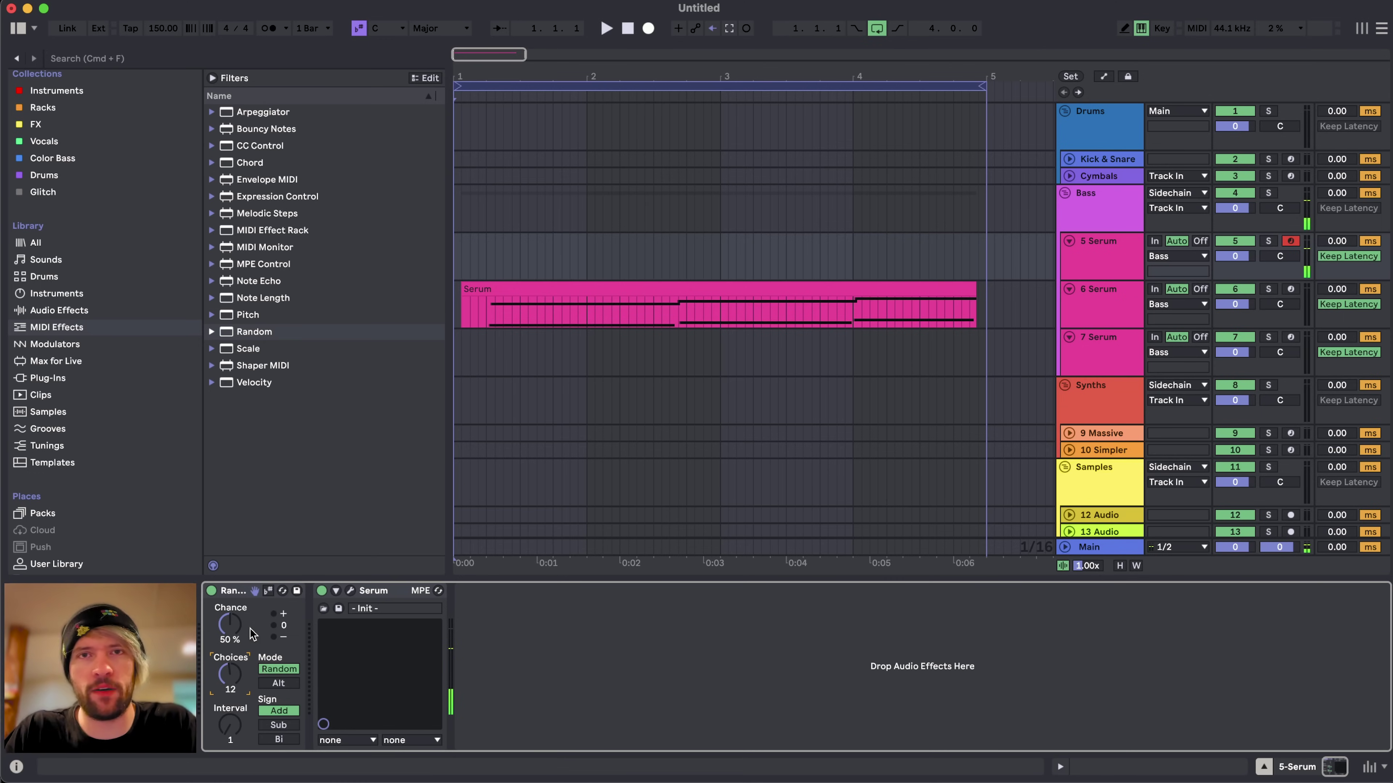
key("a")
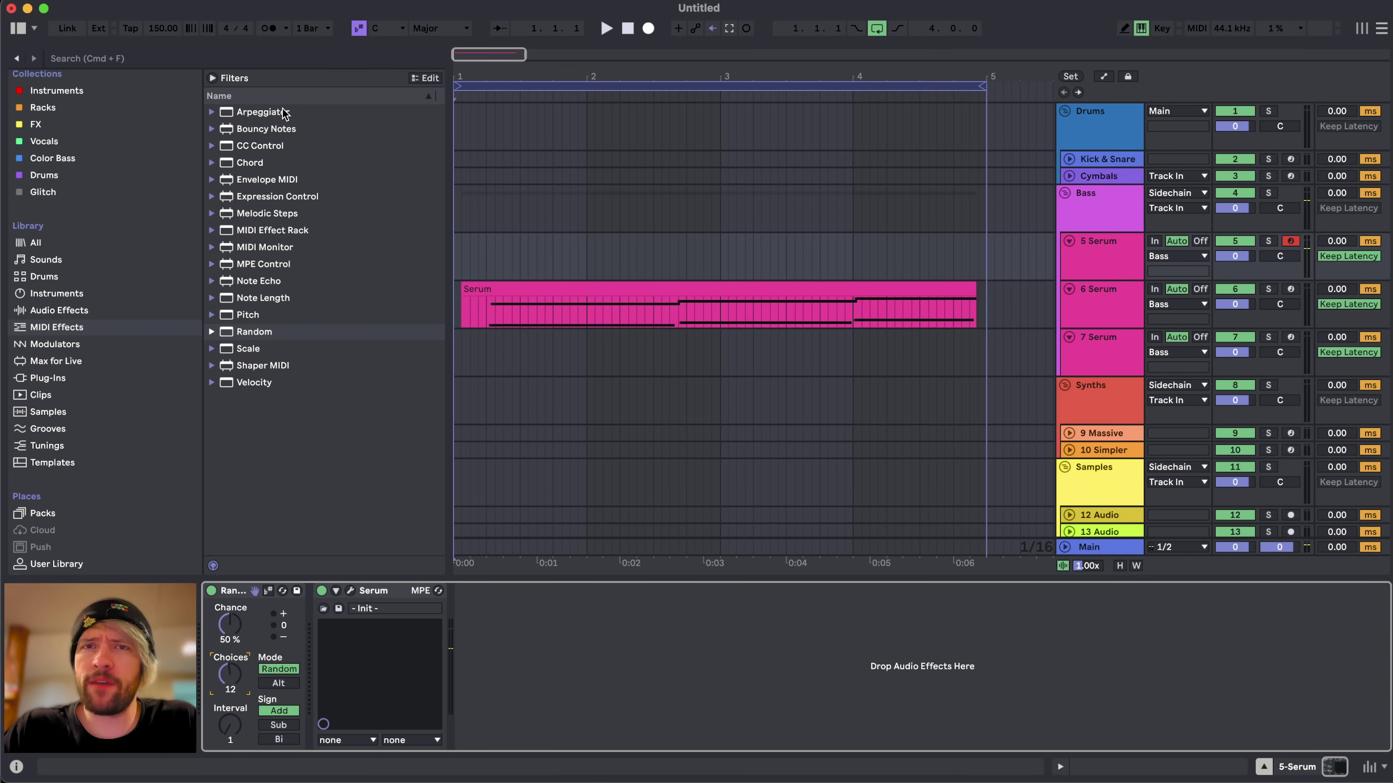
- Add an Arpeggiator ahead of the Random effect and set its Distance to 0 st and Steps to 0
left_click(276, 113)
left_click_drag(262, 654, 258, 656)
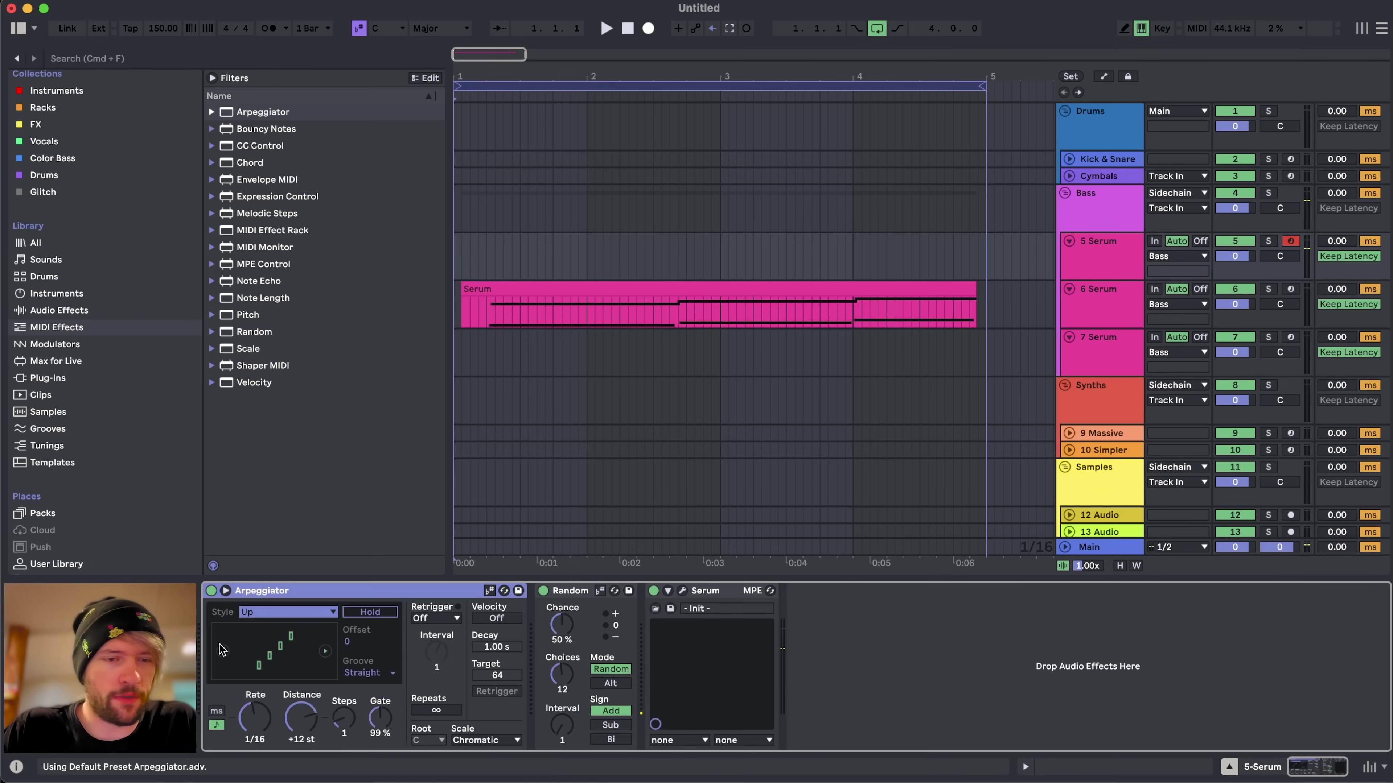
left_click_drag(348, 716, 299, 759)
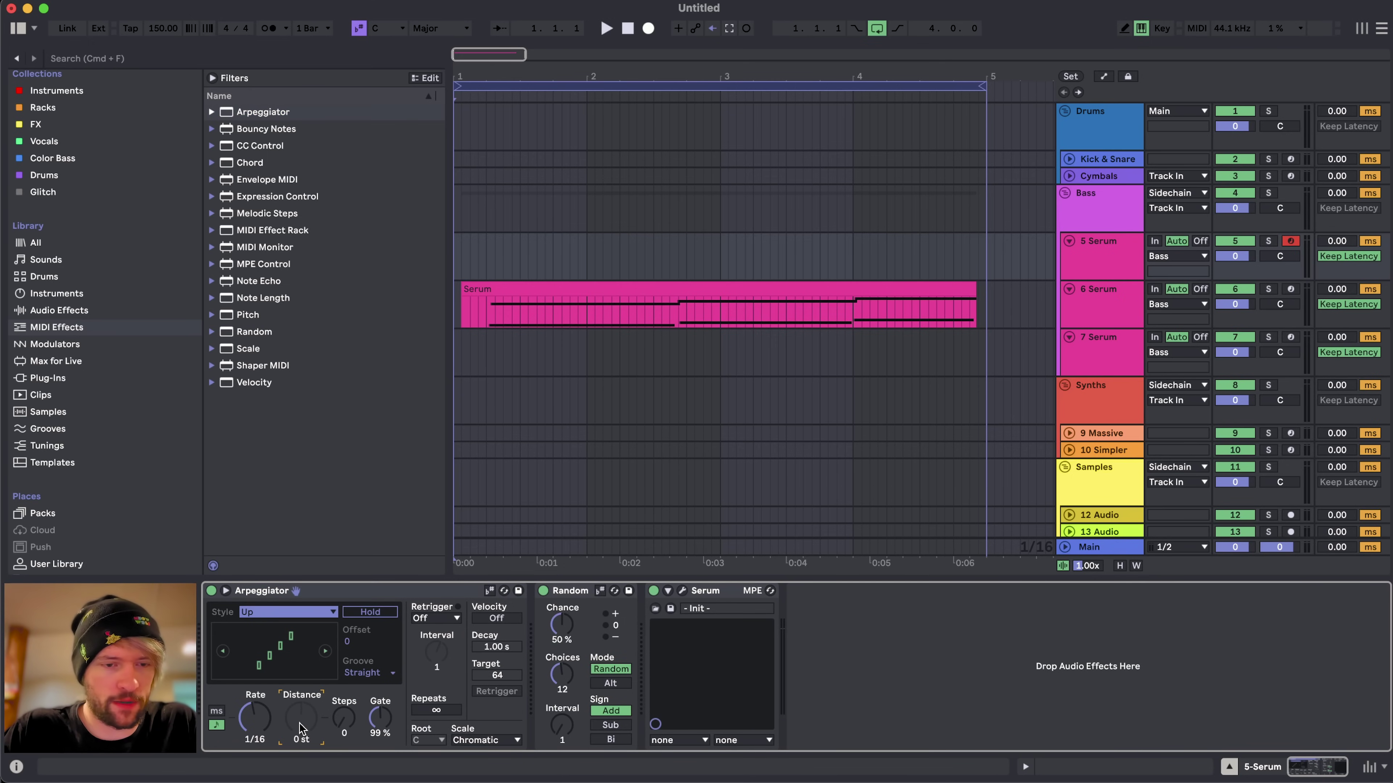
left_click(354, 721)
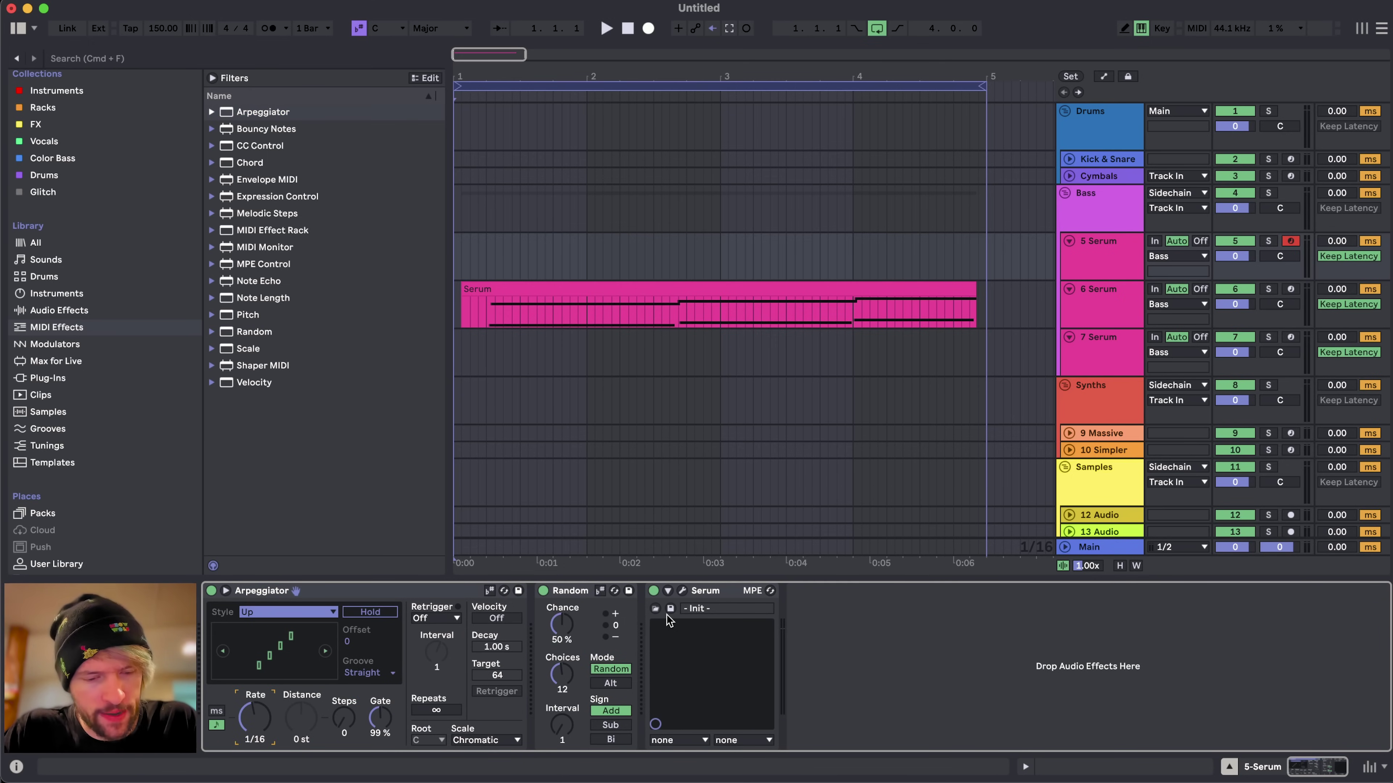
- Play a test note through the arpeggiated chain and set the Random effect's Chance to 100%
key("a")
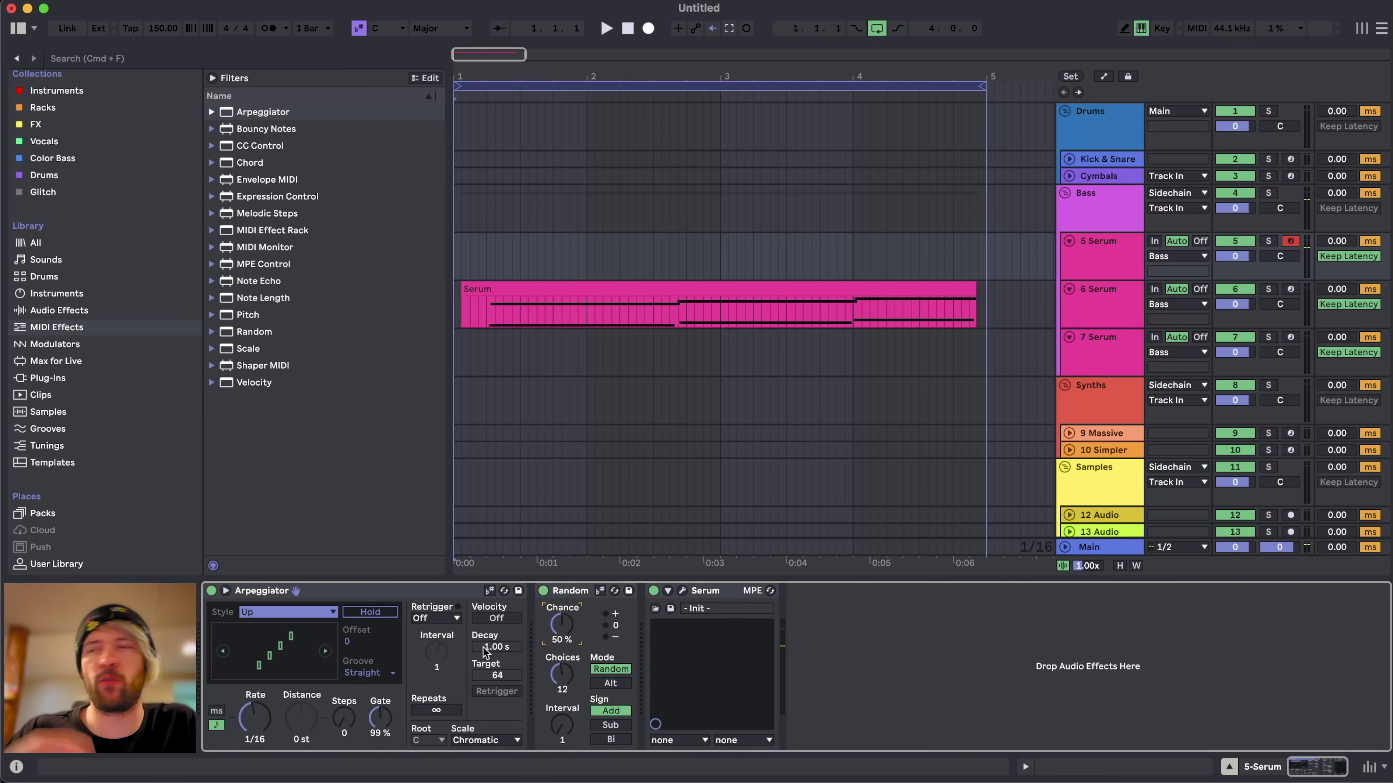
left_click(562, 689)
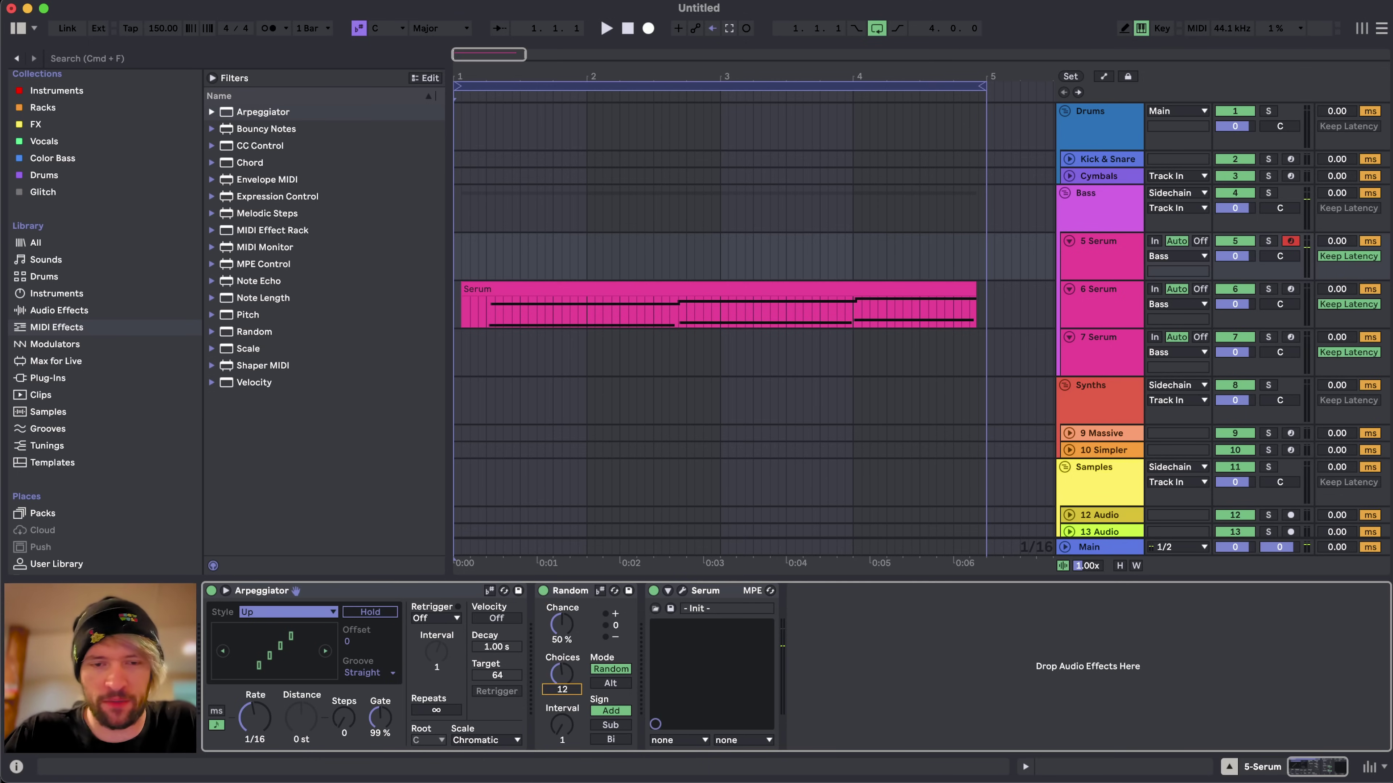
left_click_drag(564, 630, 566, 604)
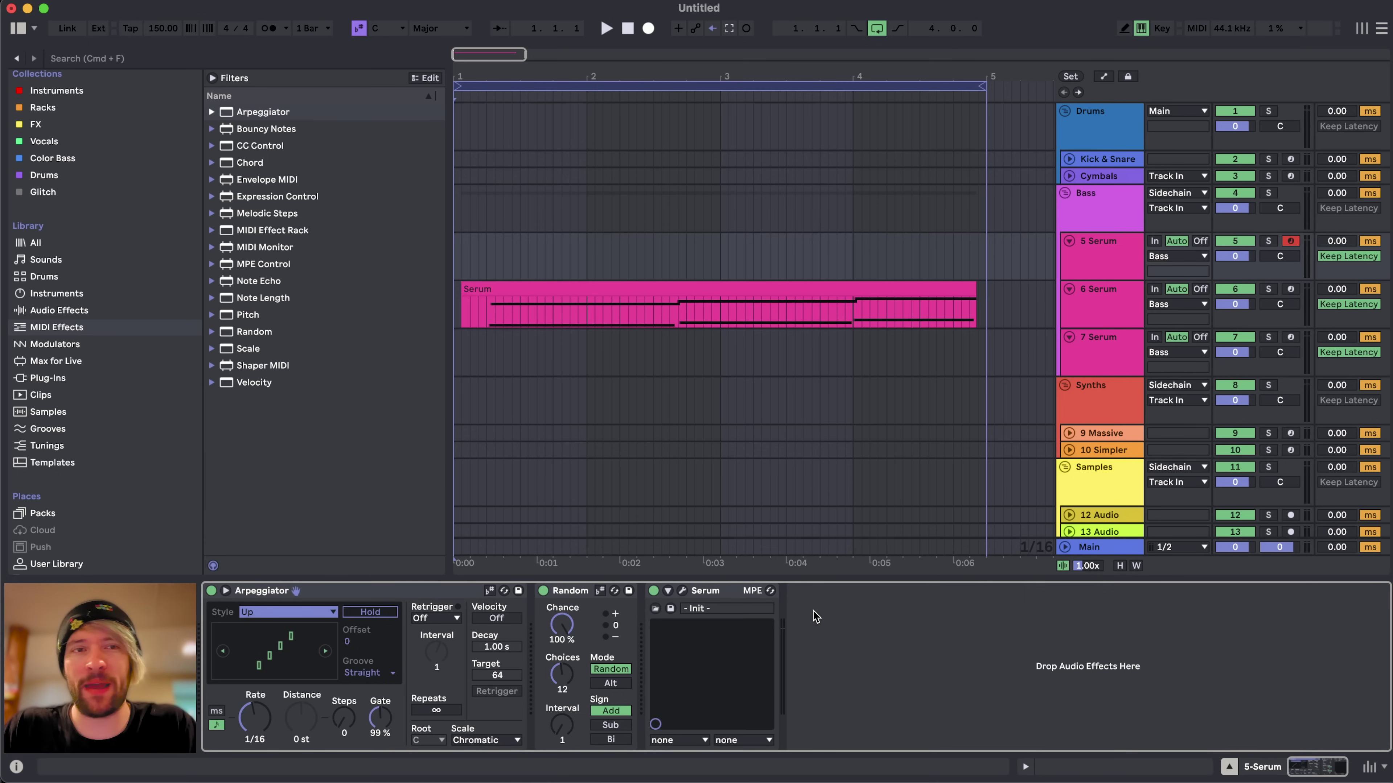
- Insert a Scale effect between Random and Serum, set it to Minor Pentatonic, and shift the computer keyboard octave to C3–D4
left_click(245, 349)
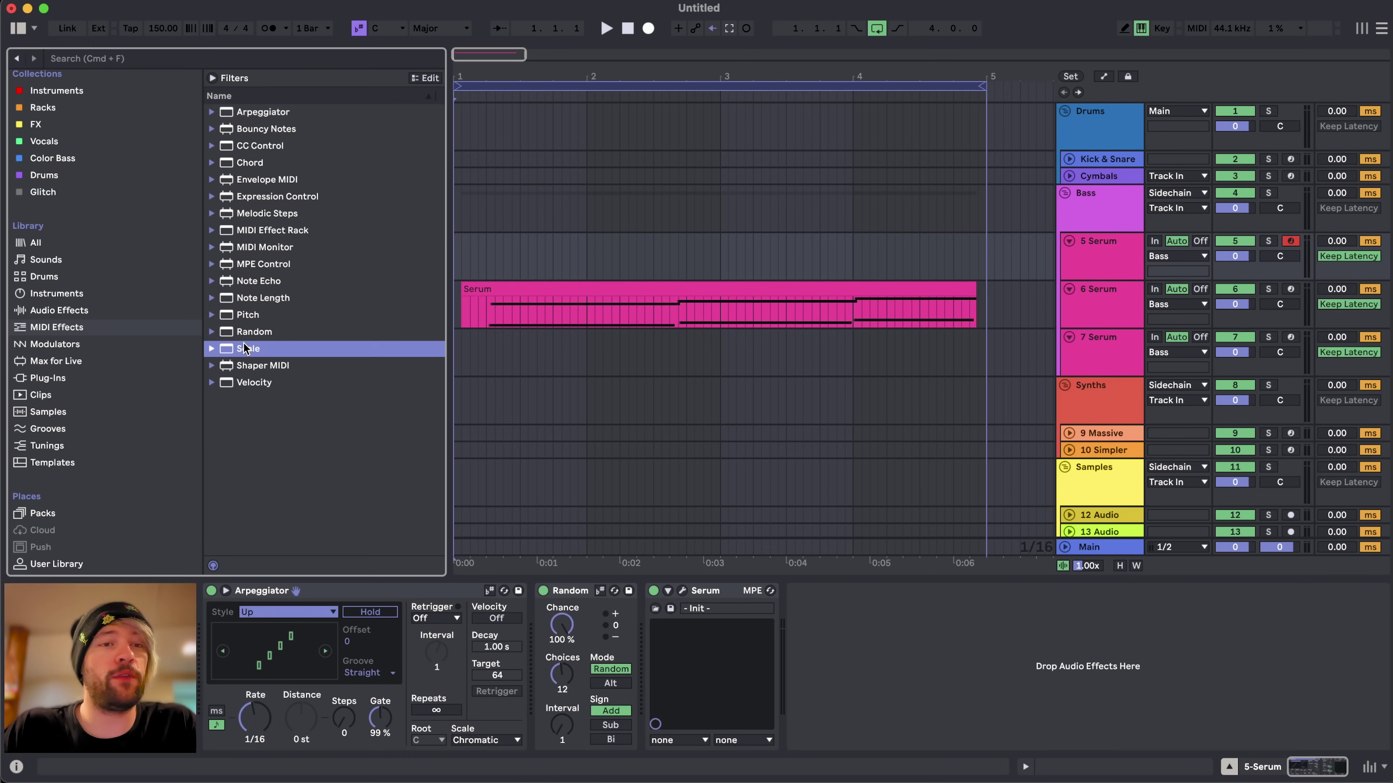
left_click_drag(240, 356, 651, 672)
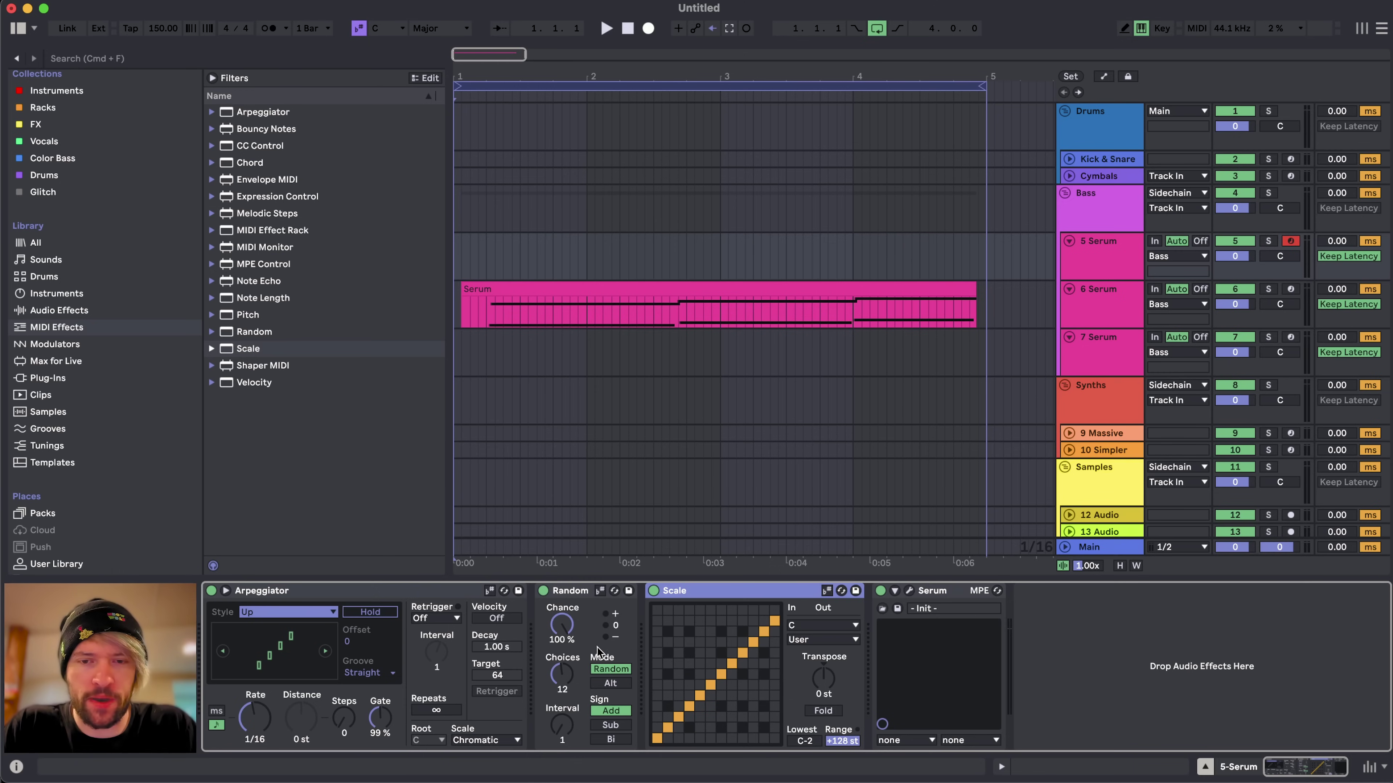
left_click(817, 642)
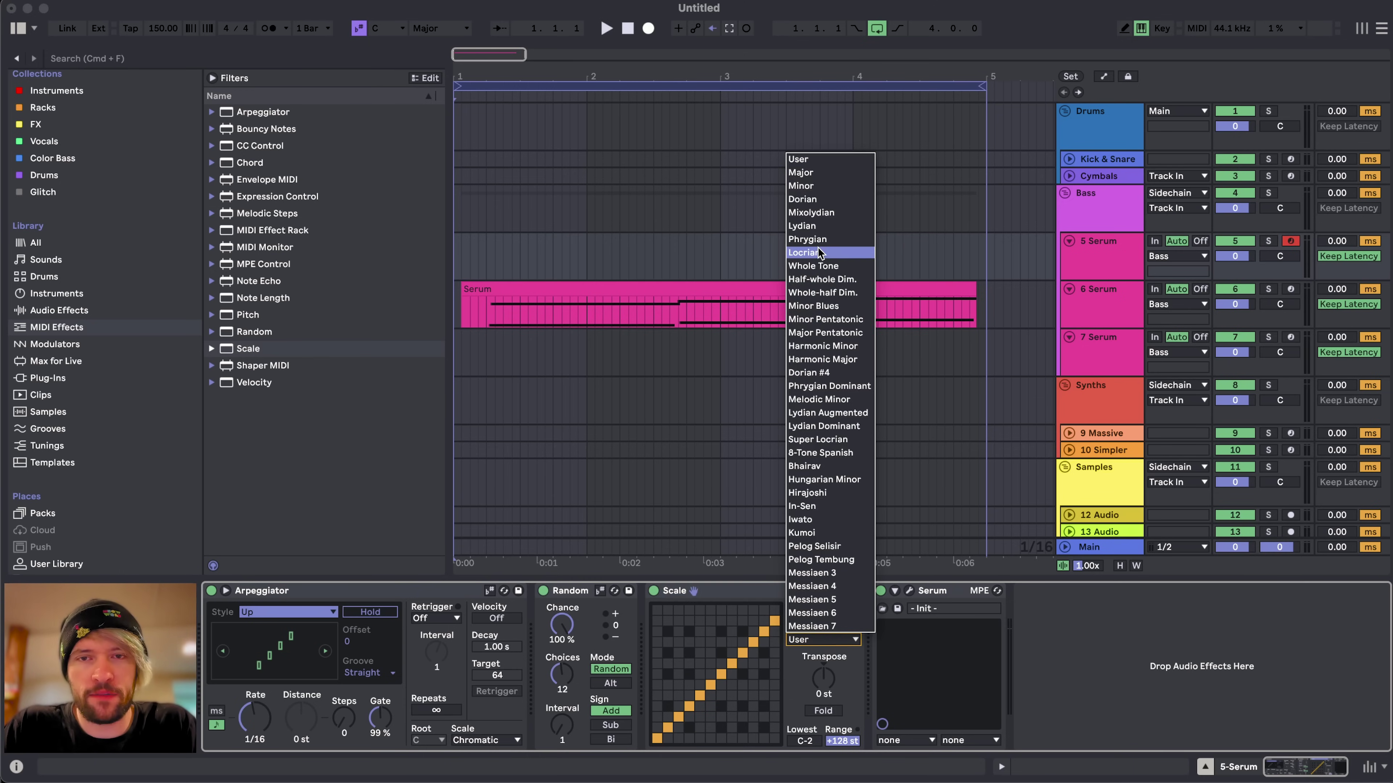
left_click(840, 320)
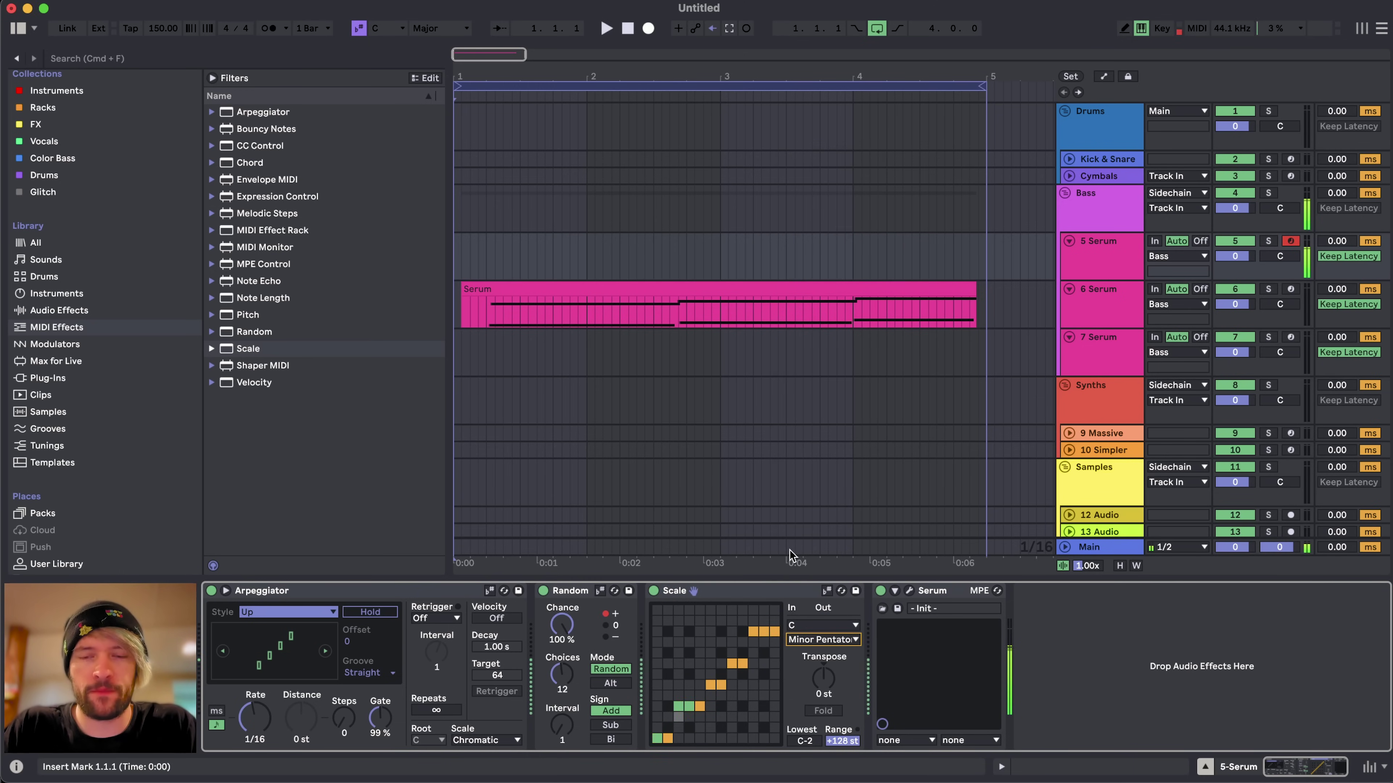
key("x")
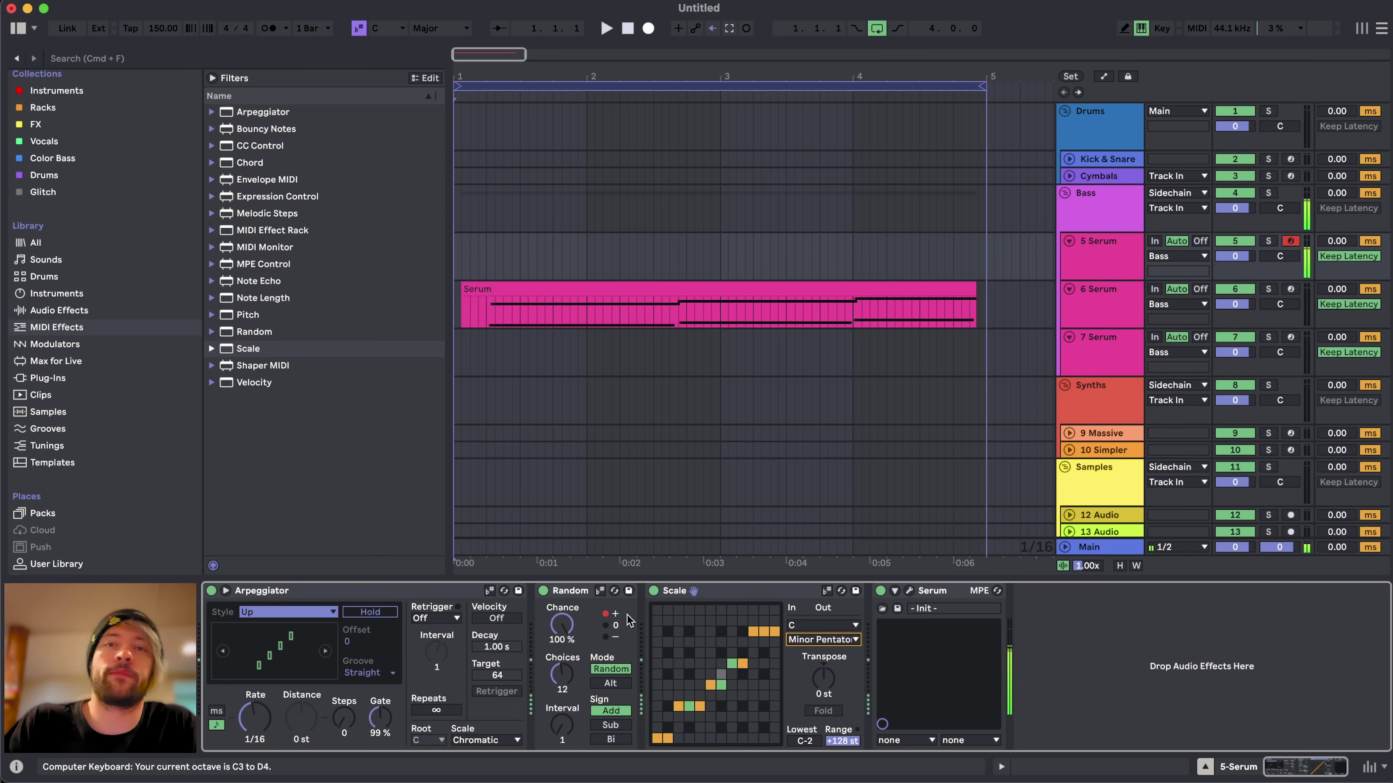
- Add the Echo audio effect after Serum on track 5
left_click(79, 314)
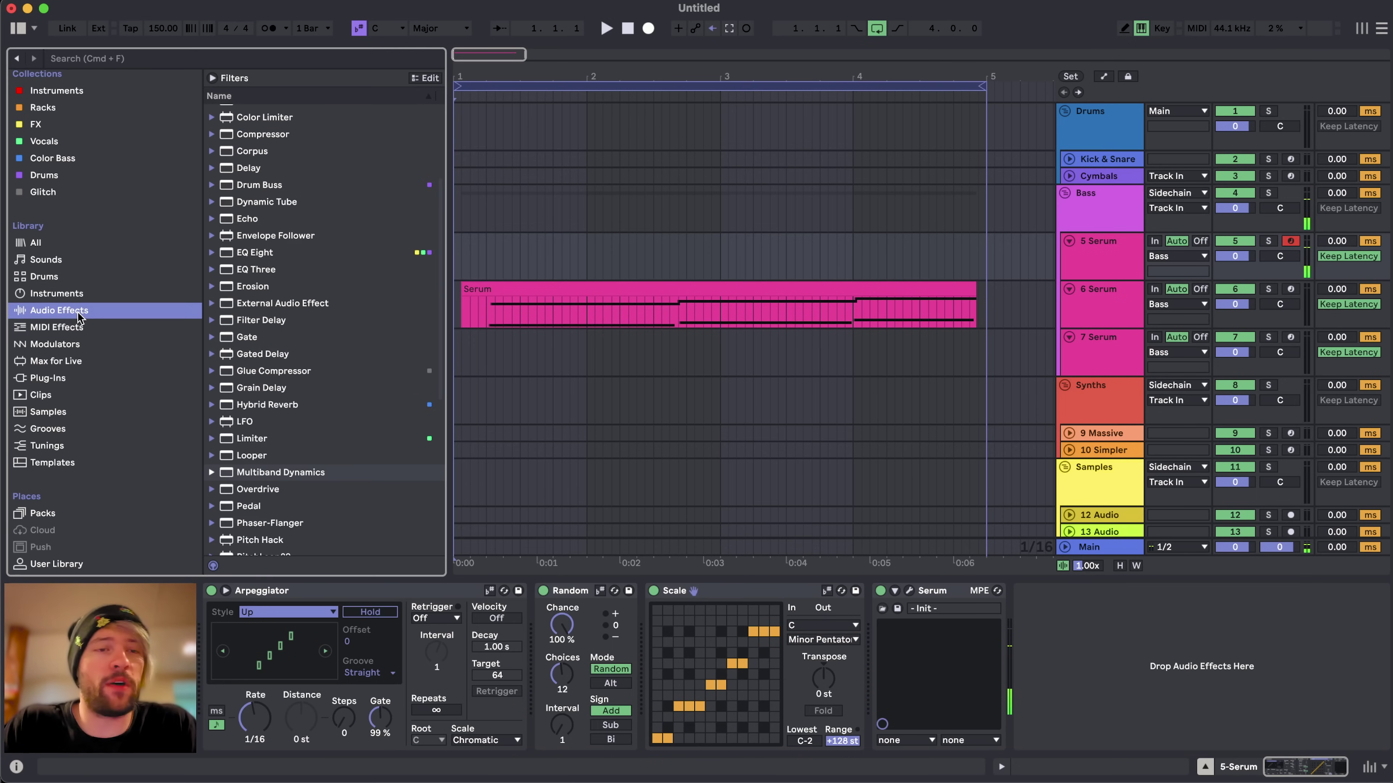
scroll(321, 375, "down", 3)
scroll(321, 374, "up", 1)
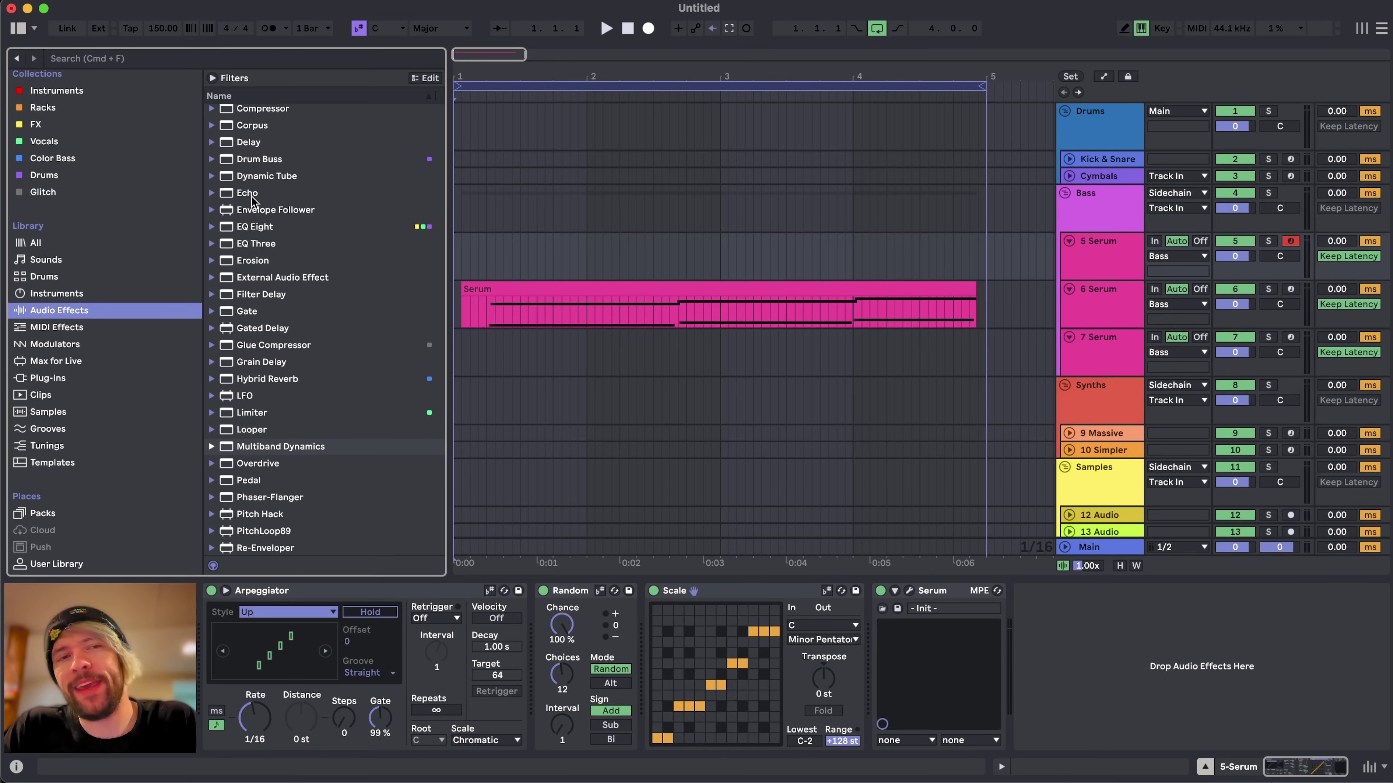
double_click(251, 195)
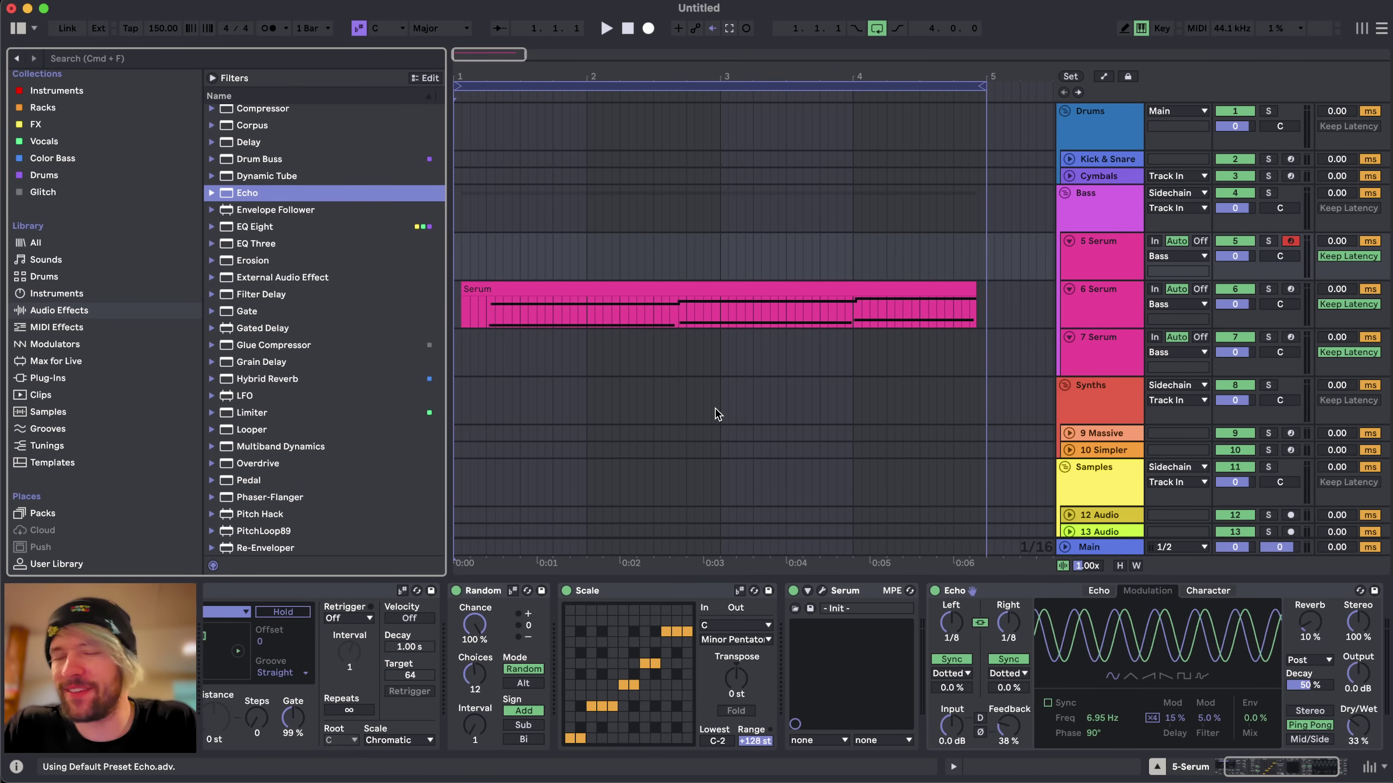
- Listen to the full device chain and set the Echo's Dry/Wet to 8.7%
scroll(1011, 690, "right", 2)
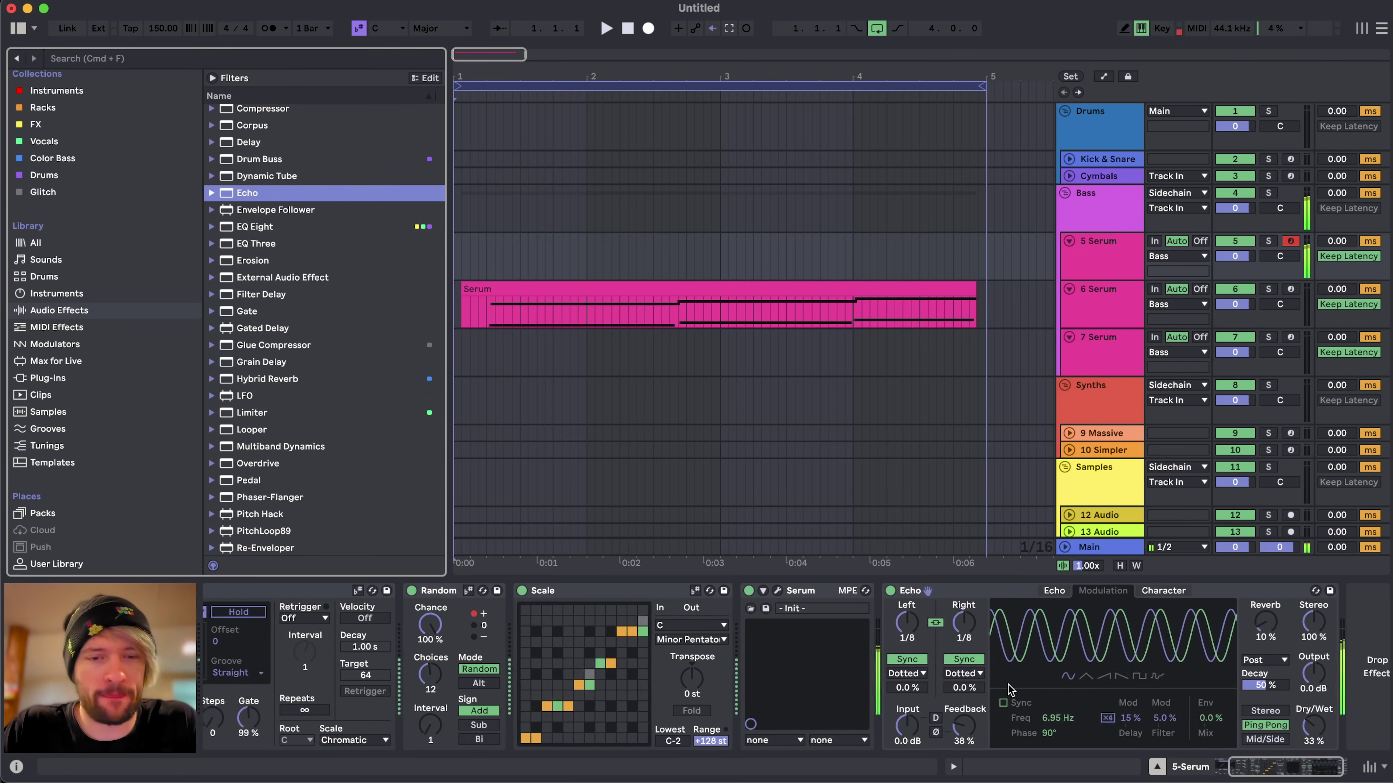
scroll(1011, 690, "left", 5)
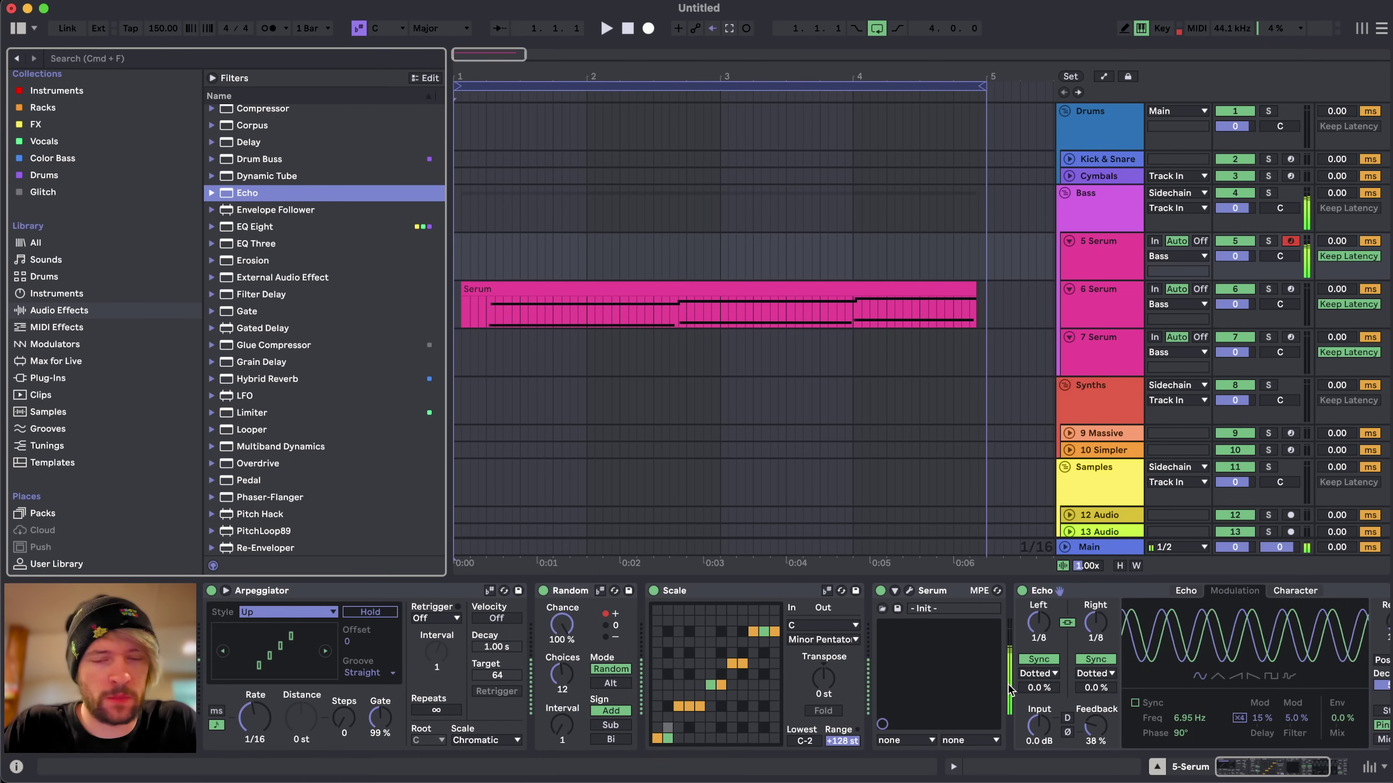
scroll(1004, 691, "right", 5)
scroll(990, 692, "left", 4)
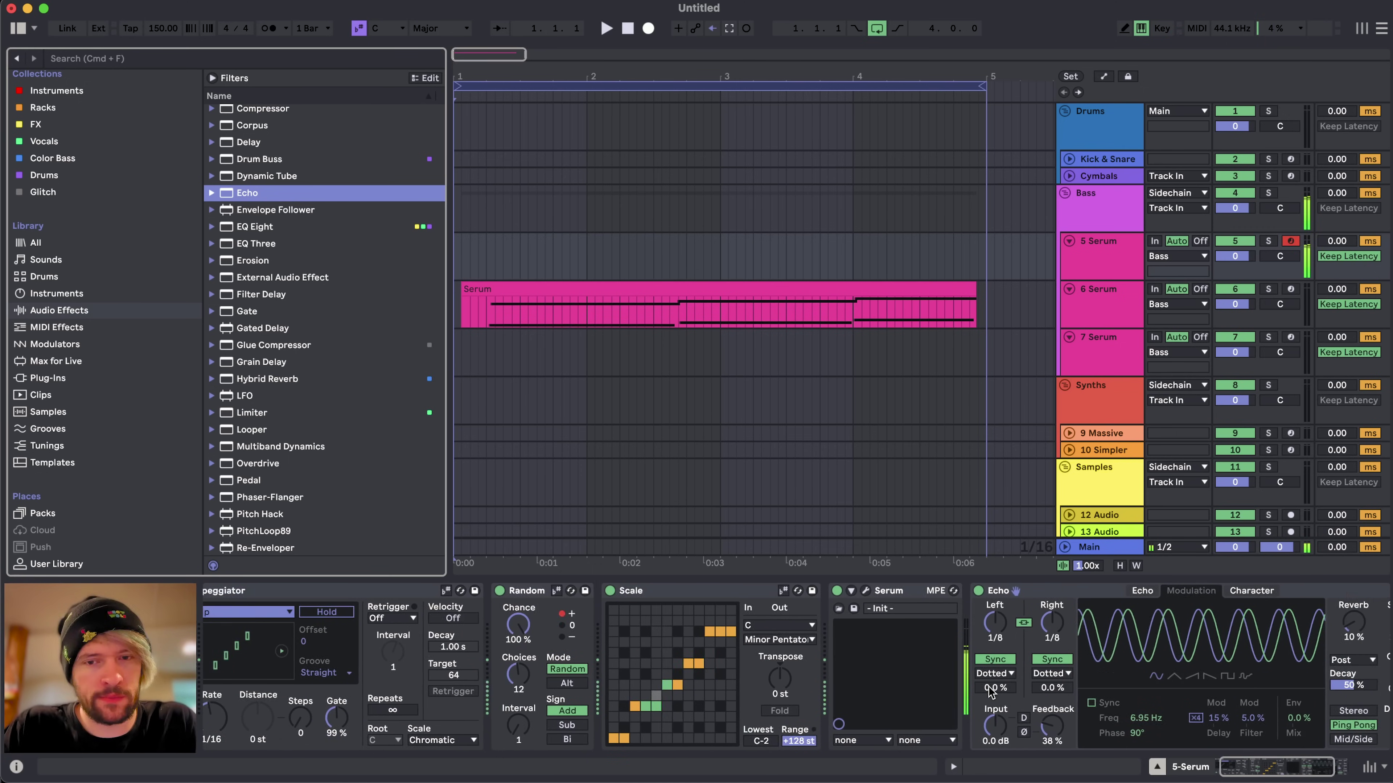
scroll(990, 692, "left", 2)
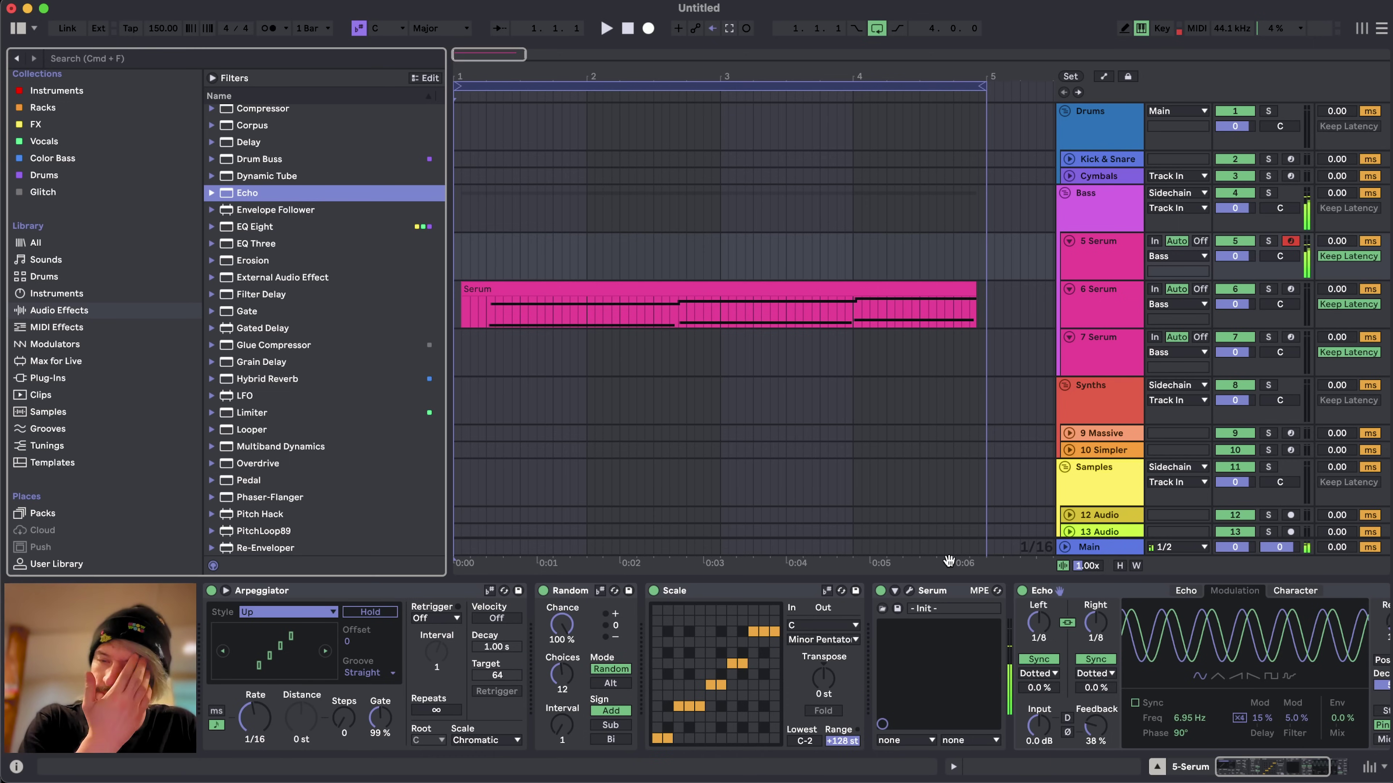
scroll(949, 659, "right", 5)
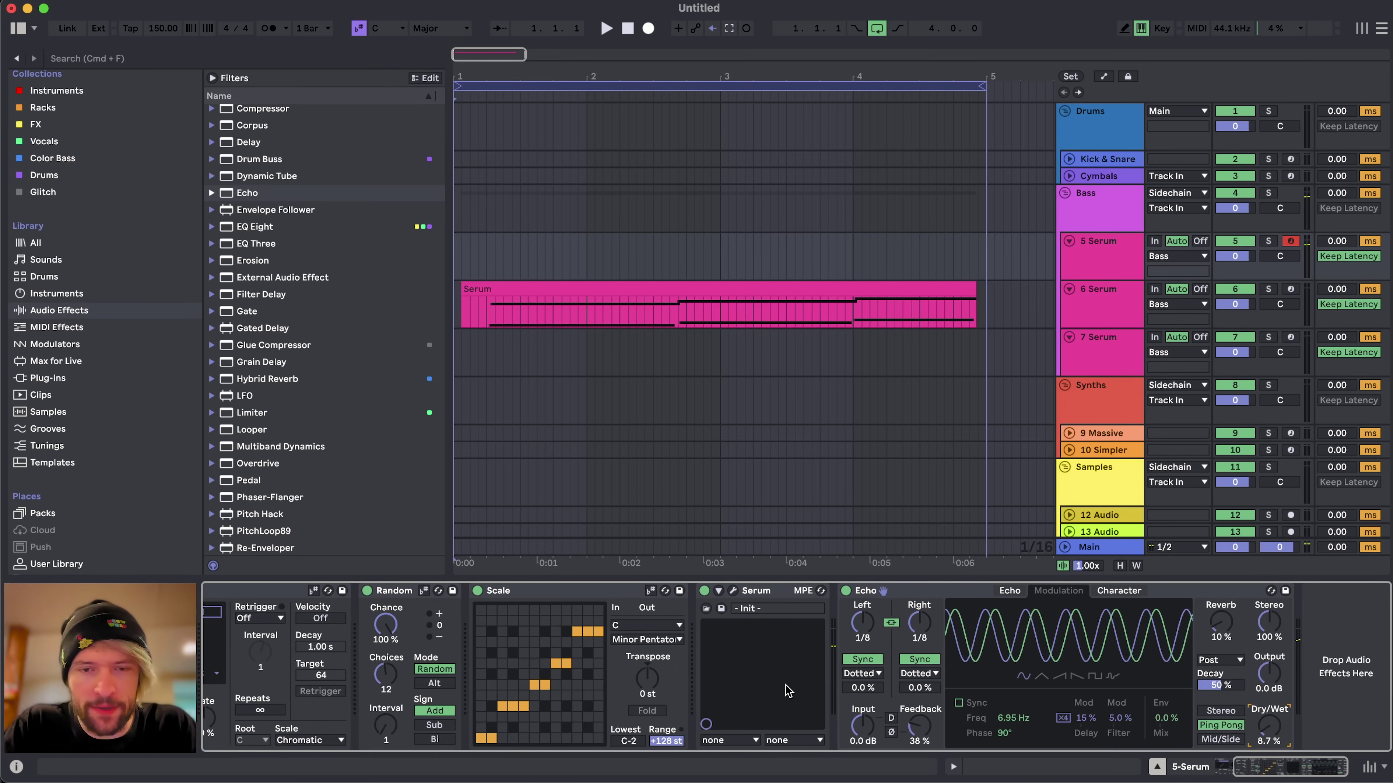
- Turn off and fold the Random device, and set the Arpeggiator's Steps to 7
scroll(787, 688, "left", 5)
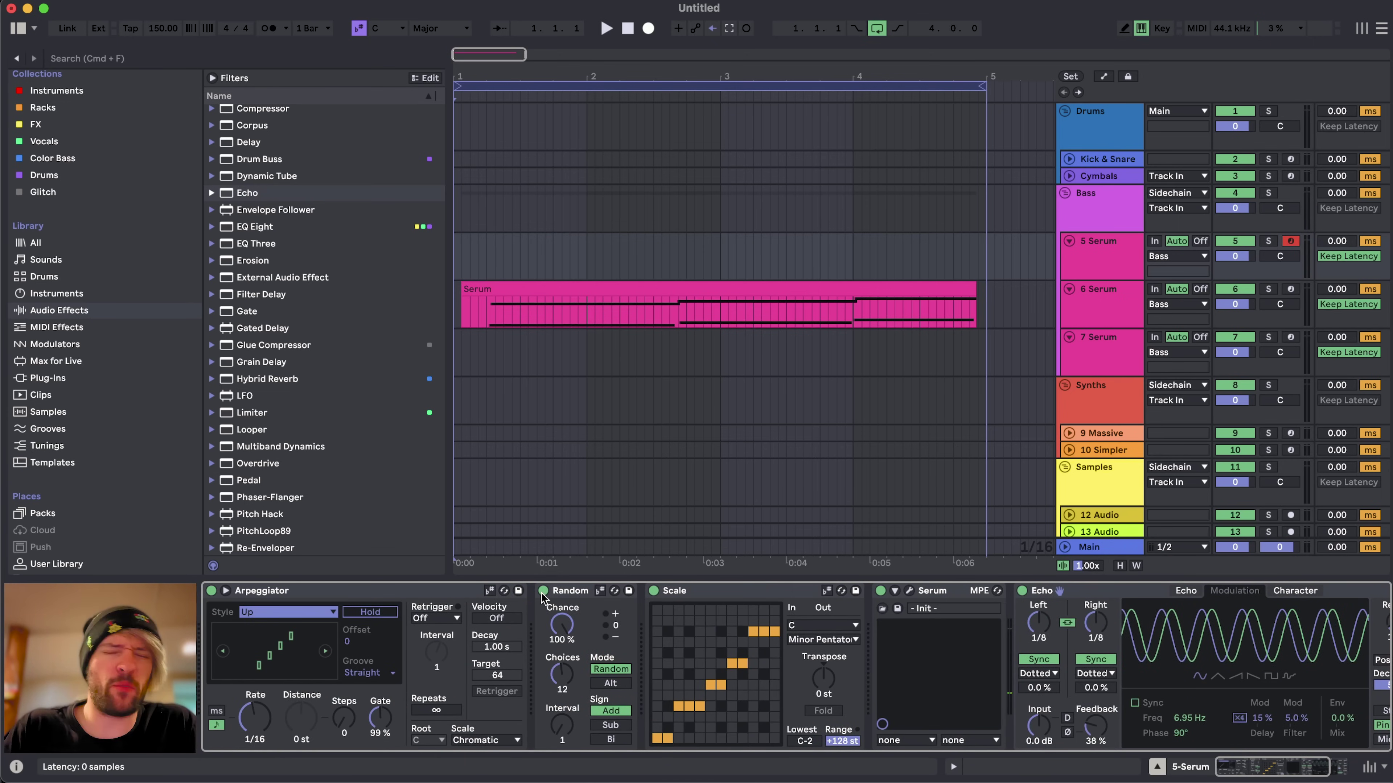
double_click(569, 591)
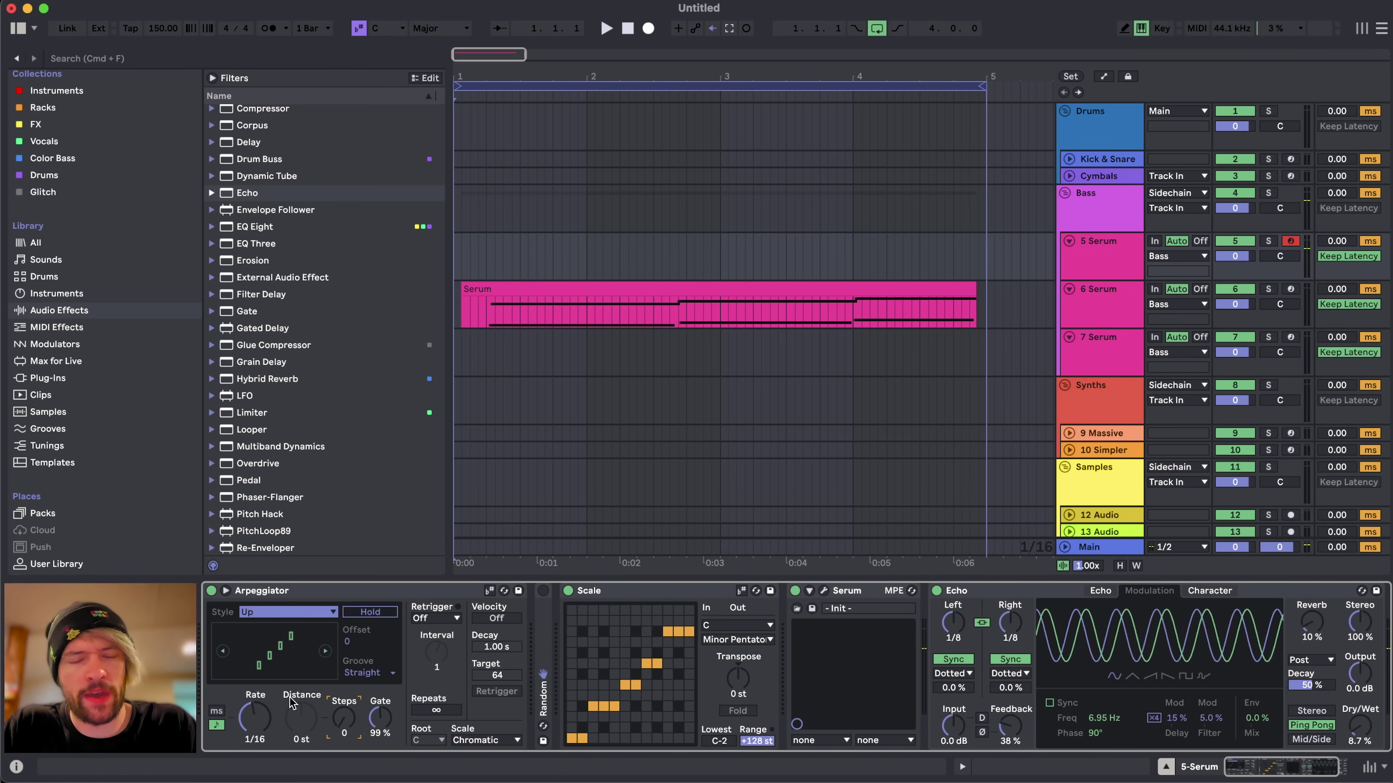
left_click(360, 724)
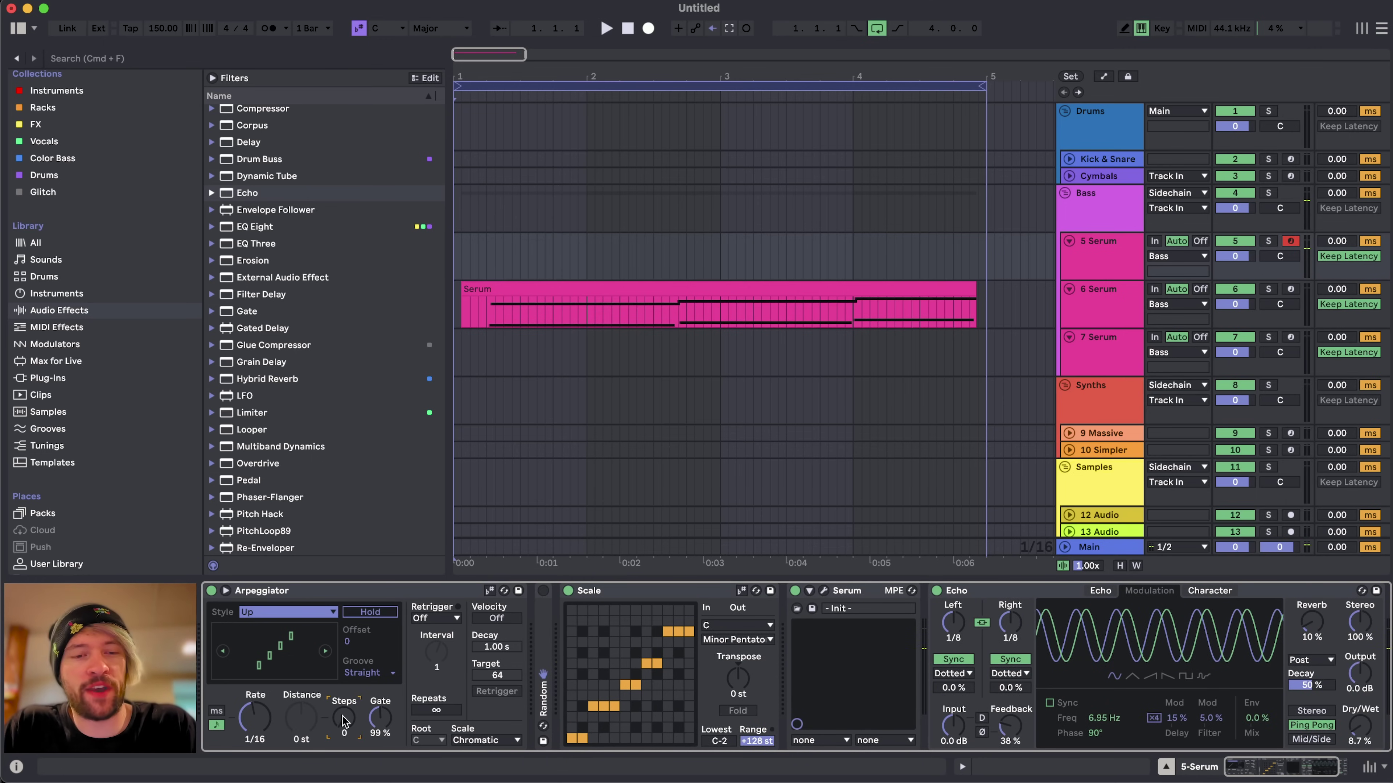
left_click_drag(344, 719, 344, 667)
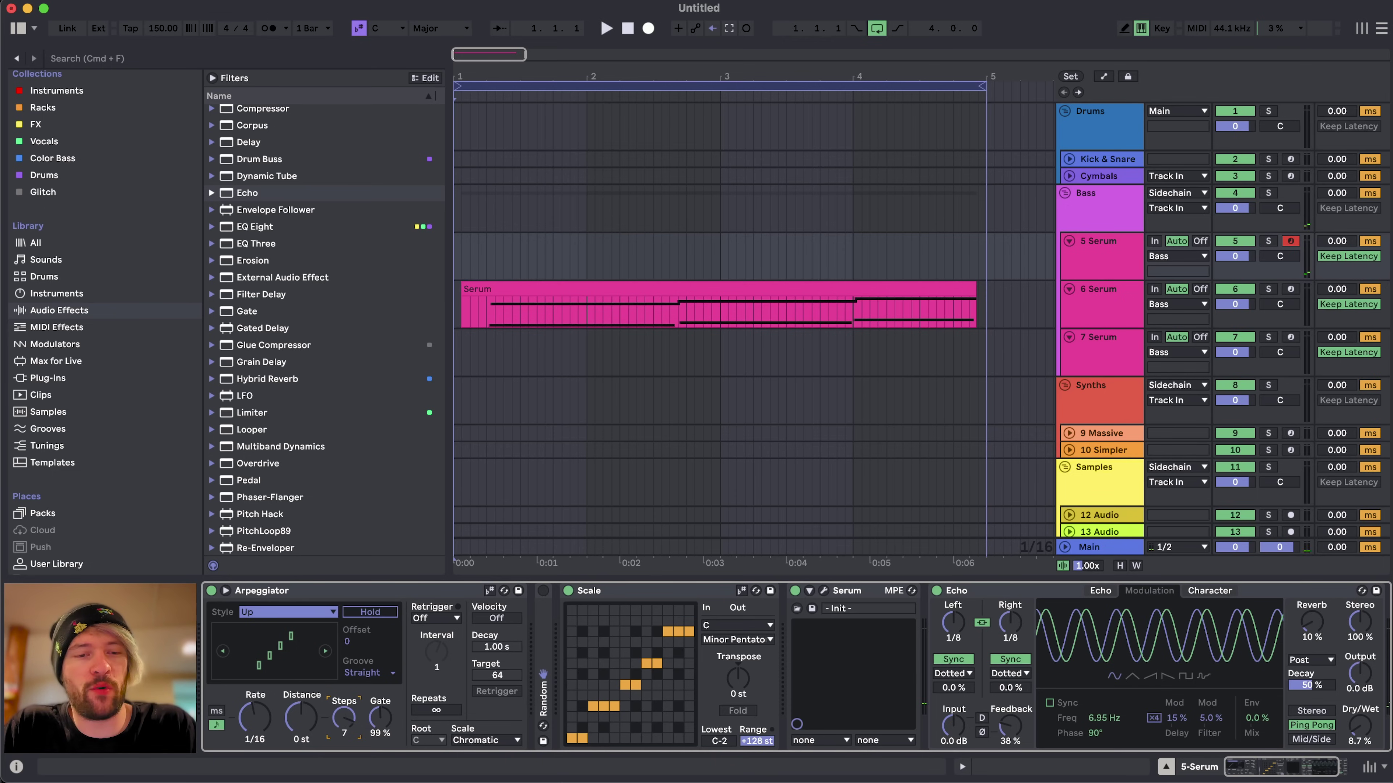
- Set the Arpeggiator's Distance to +3 st and play a test note
left_click(351, 594)
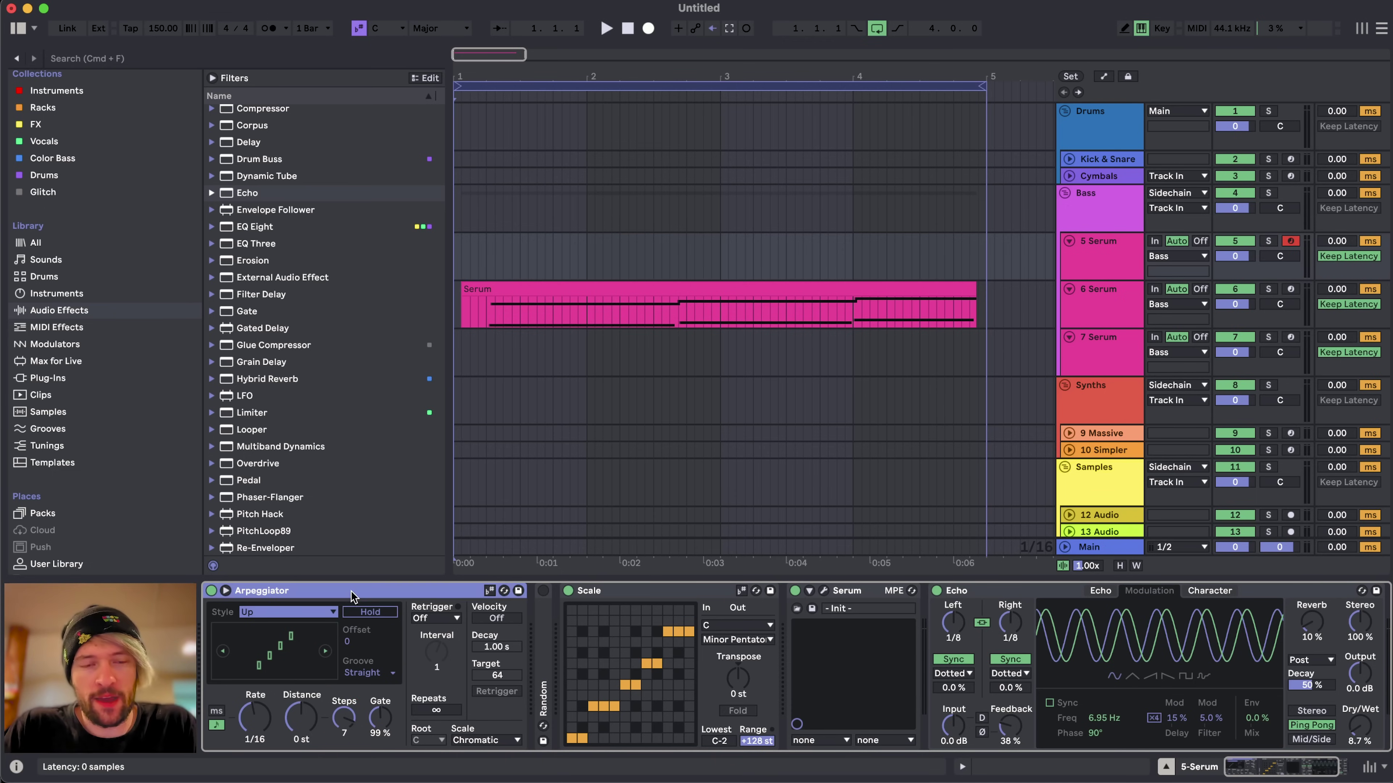
left_click(307, 719)
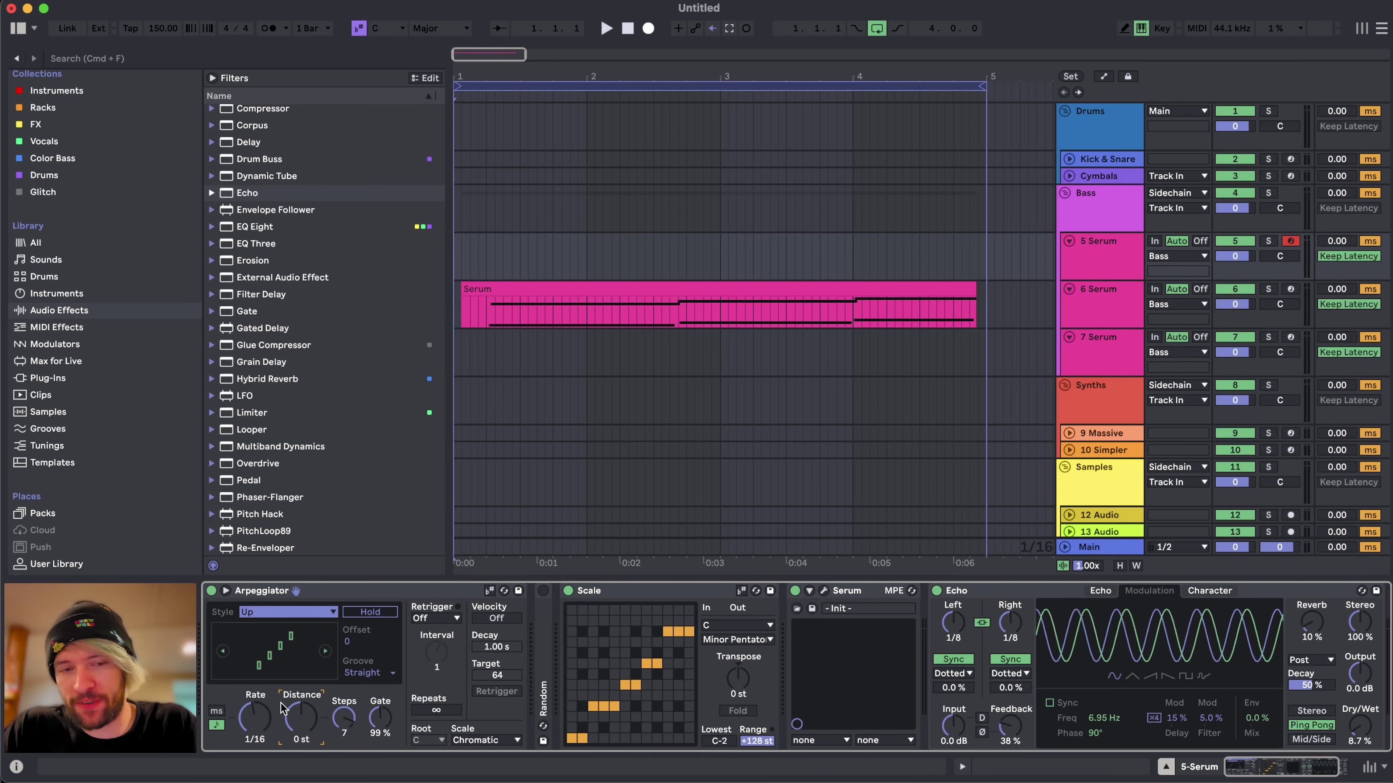
mouse_move(301, 717)
left_mouse_down()
mouse_move(301, 705)
mouse_move(301, 718)
left_mouse_up()
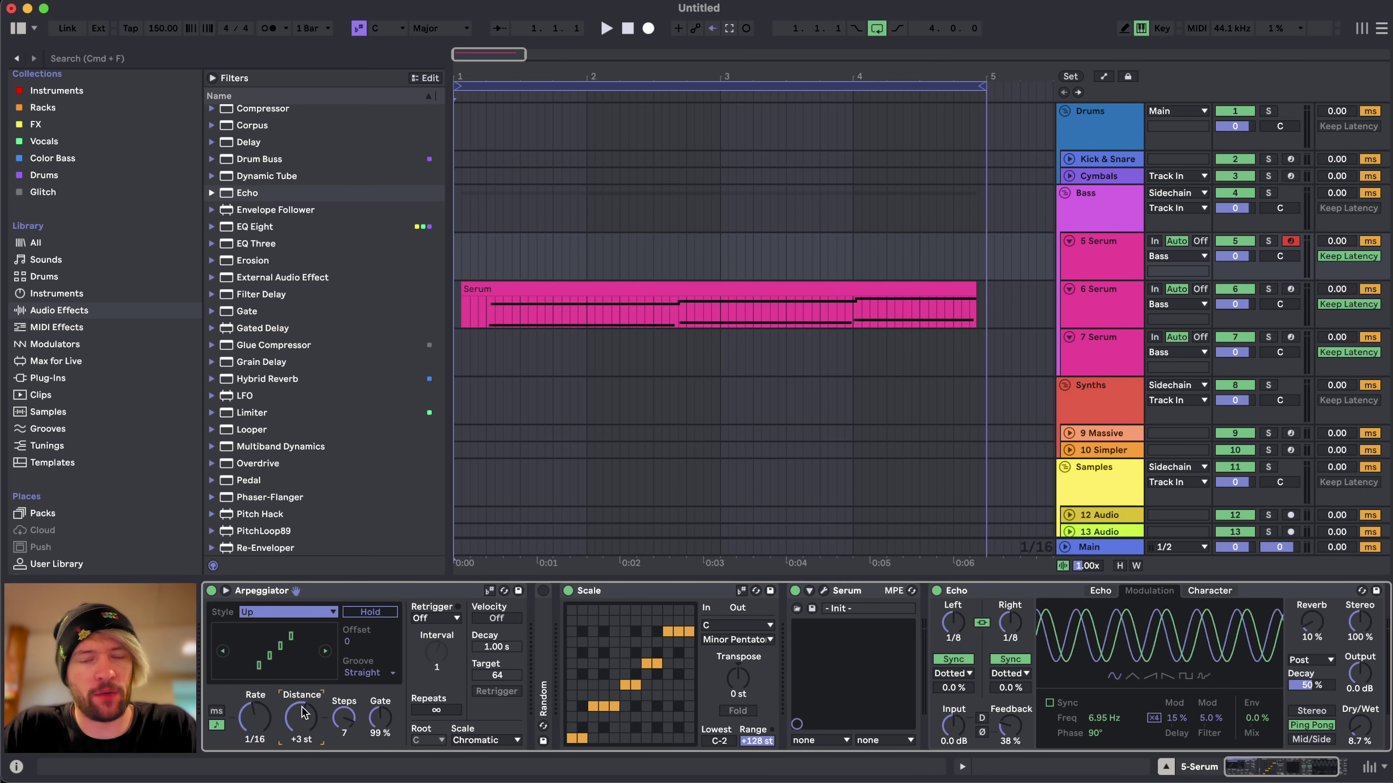
key("a")
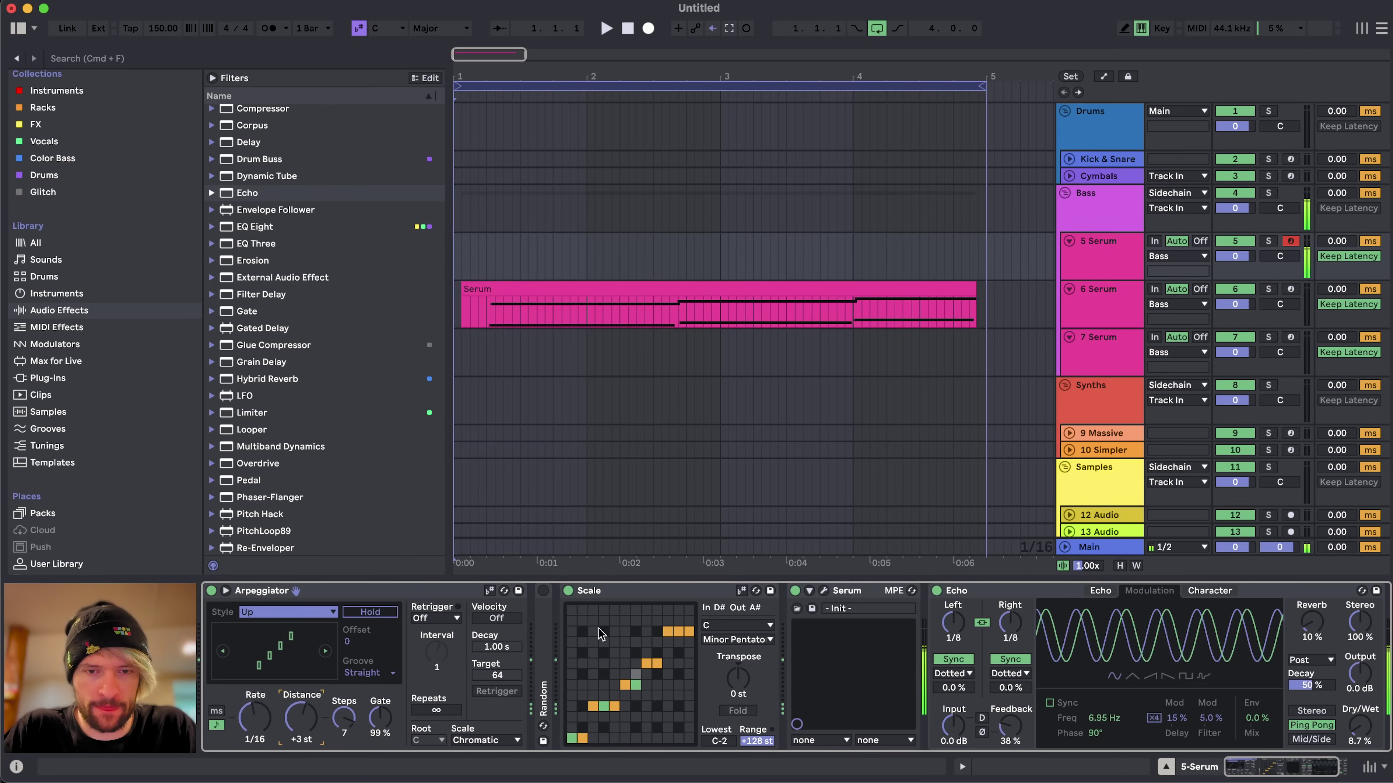
- Audition the Arpeggiator's Distance at +5 st and +3 st, and settle on +1 st
left_click_drag(296, 708, 295, 701)
key("a")
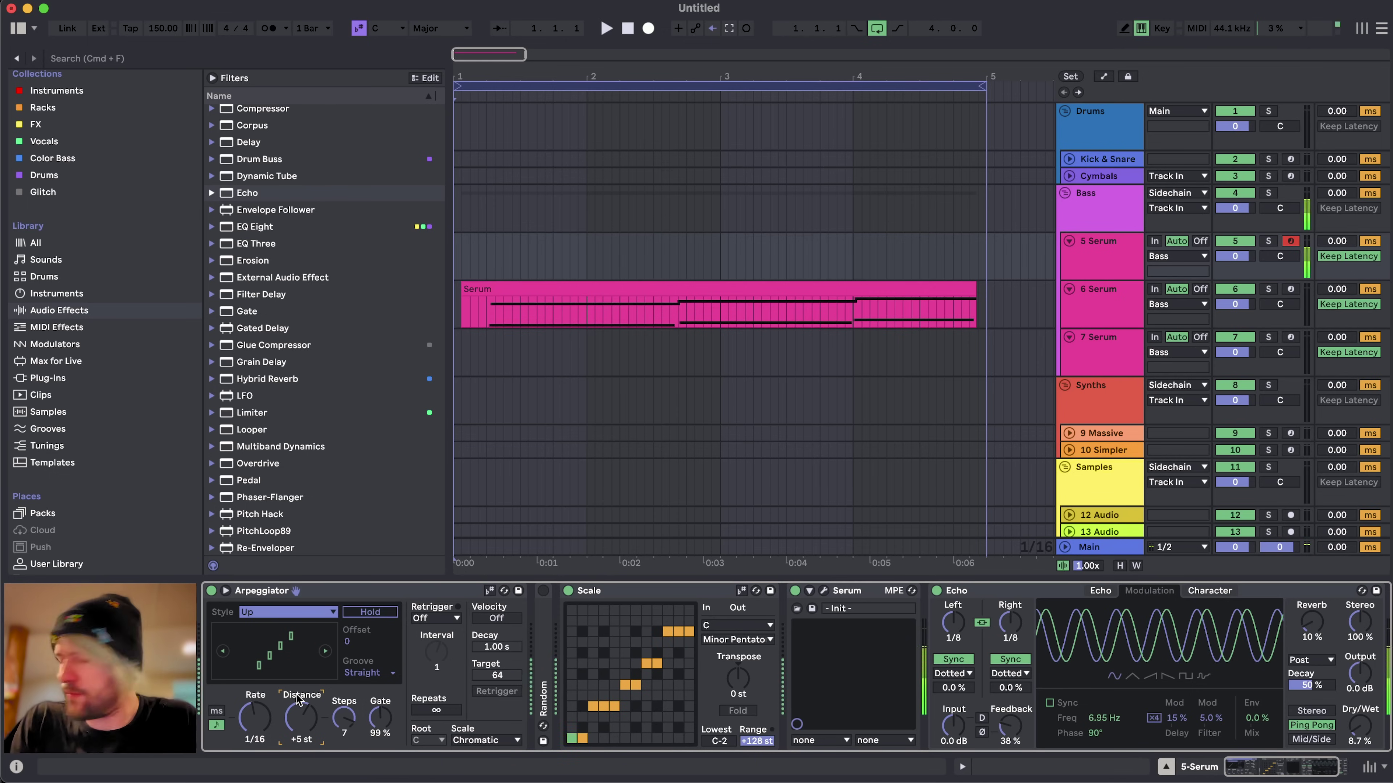
key("Down")
key("Down")
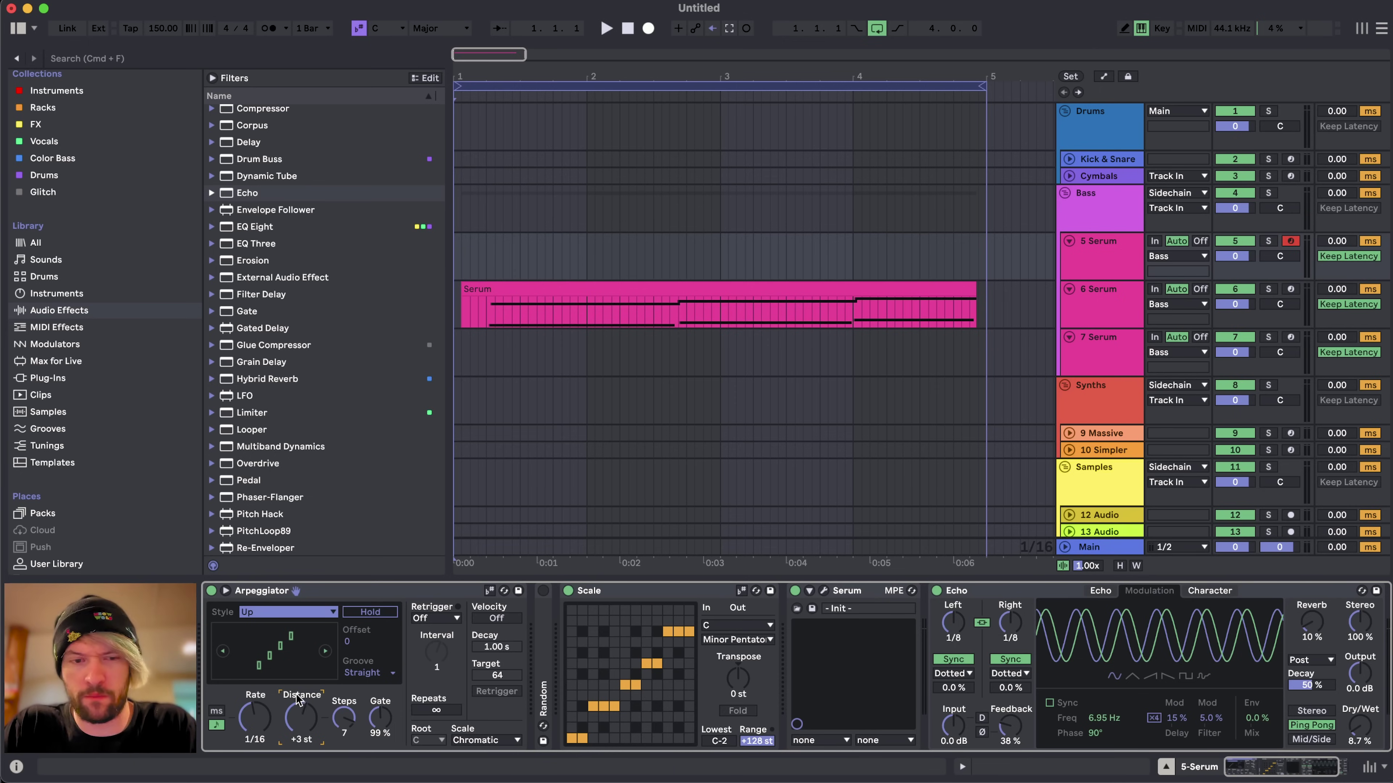
left_click_drag(296, 699, 296, 705)
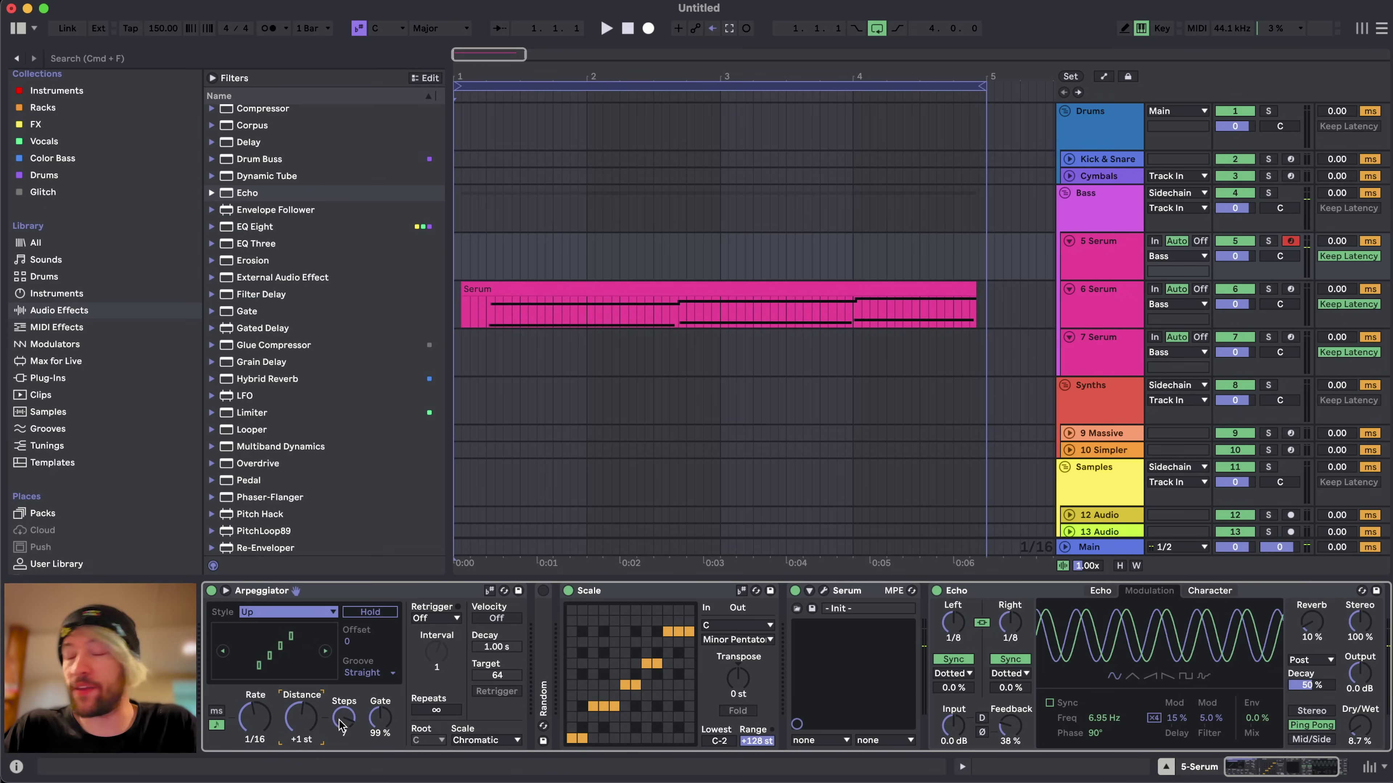
- Audition the Arpeggiator with Distance at +6 st and Steps at 0 and 7, and settle the Distance on +3 st
left_click_drag(295, 730, 345, 742)
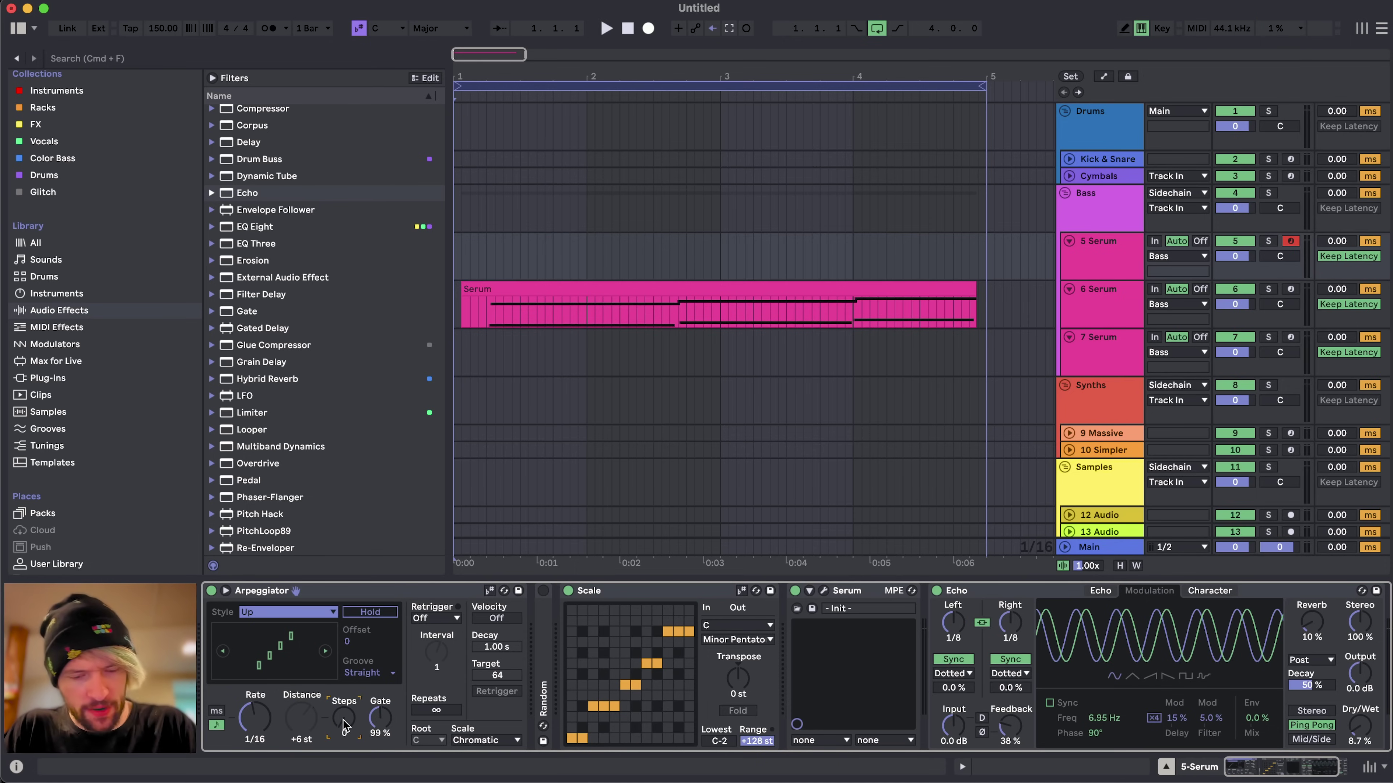
key("a")
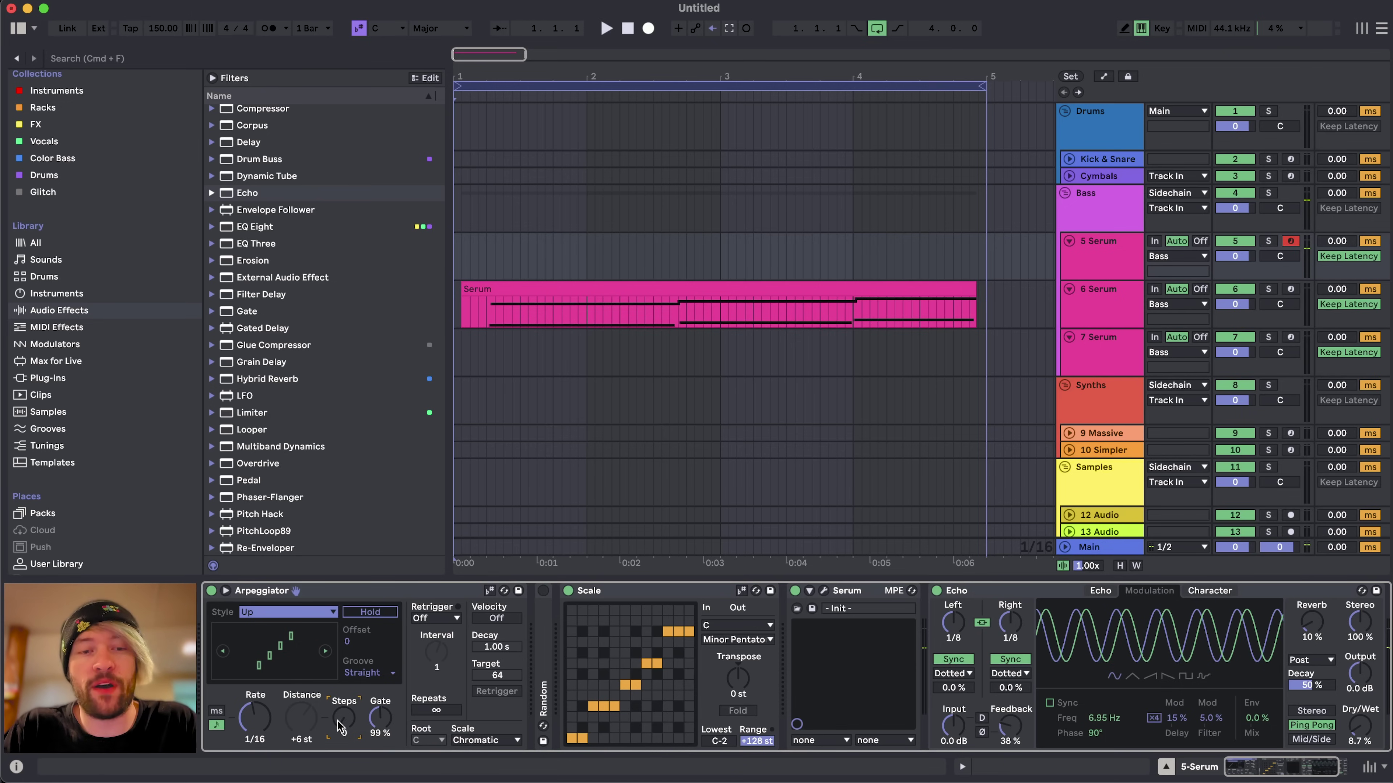
left_click_drag(343, 724, 344, 713)
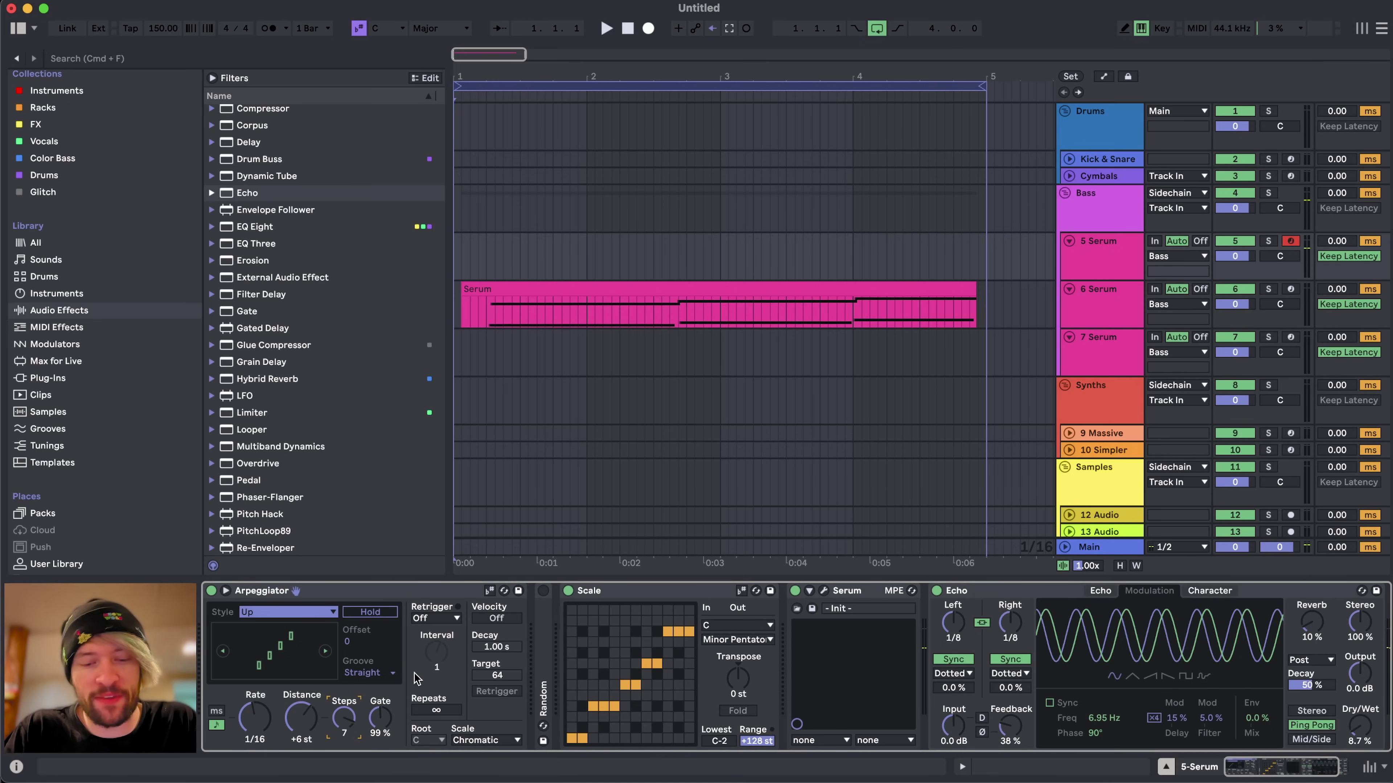
key("a")
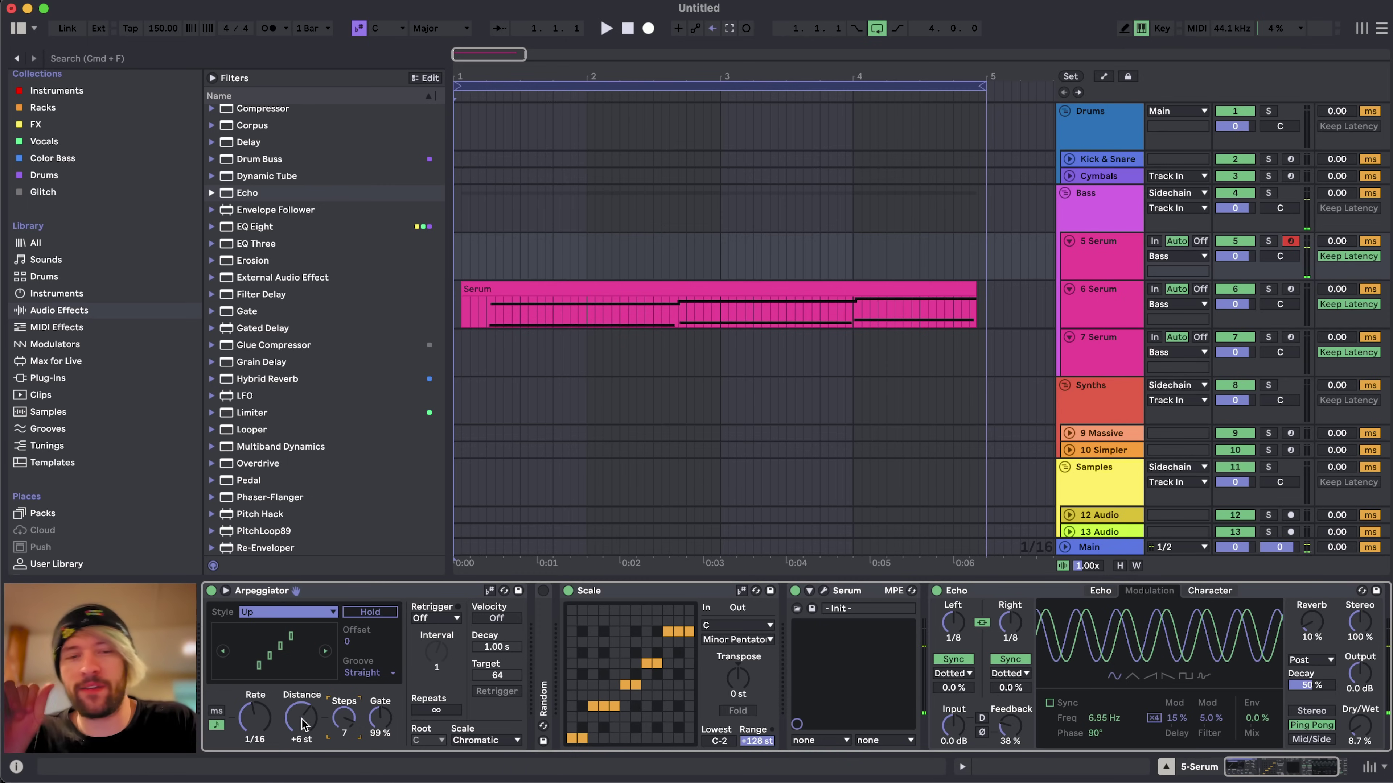
left_click(316, 598)
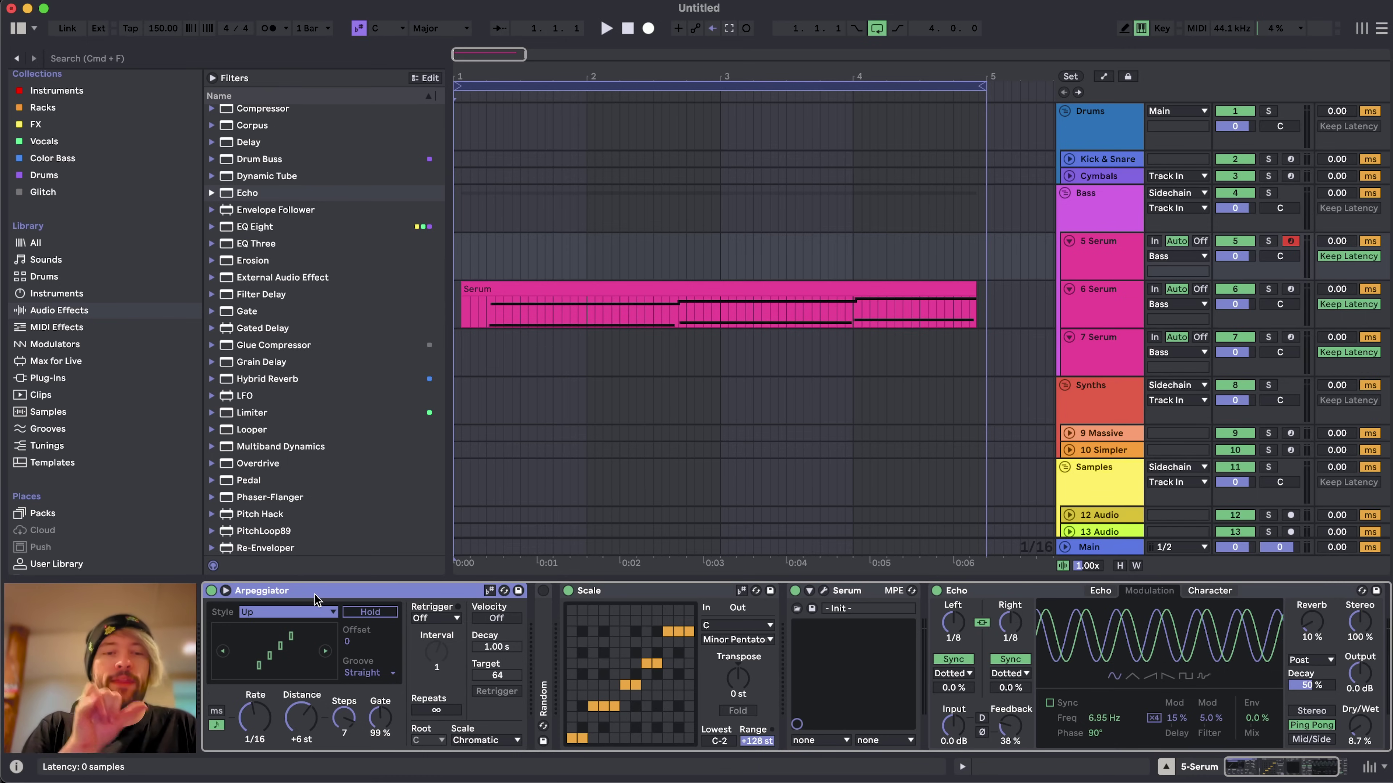
left_click_drag(296, 706, 296, 719)
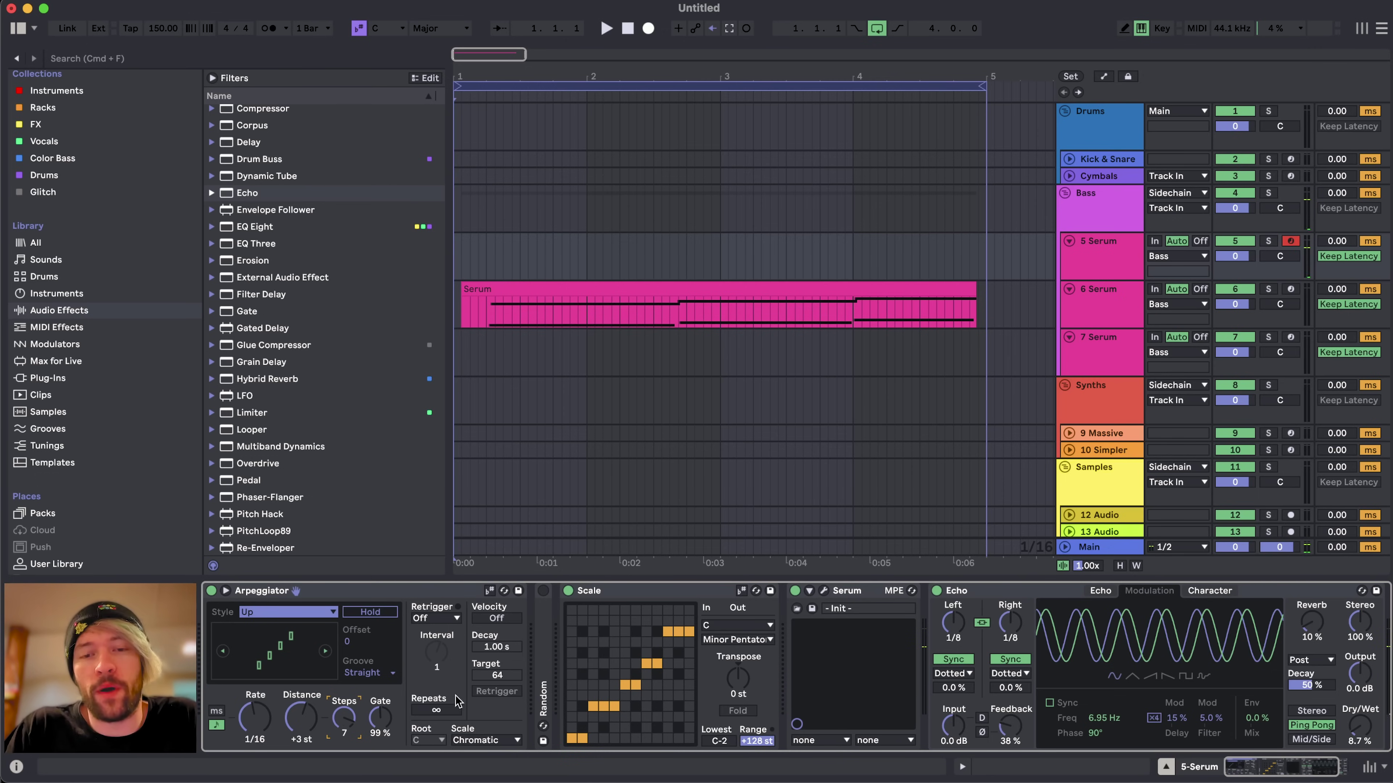
- Add a Pitch MIDI effect between the Scale device and Serum, and set its Pitch to +3 st
left_click(714, 625)
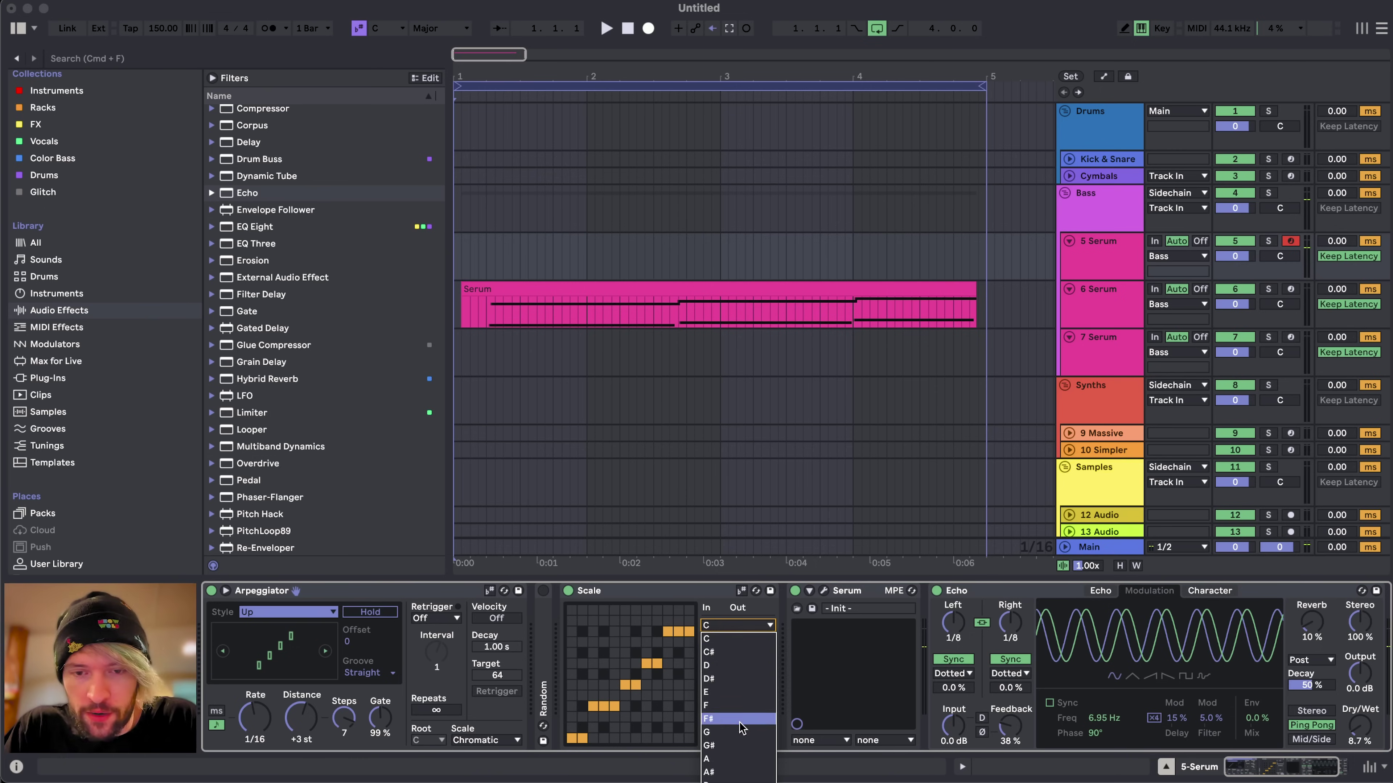
left_click(592, 595)
scroll(325, 414, "down", 5)
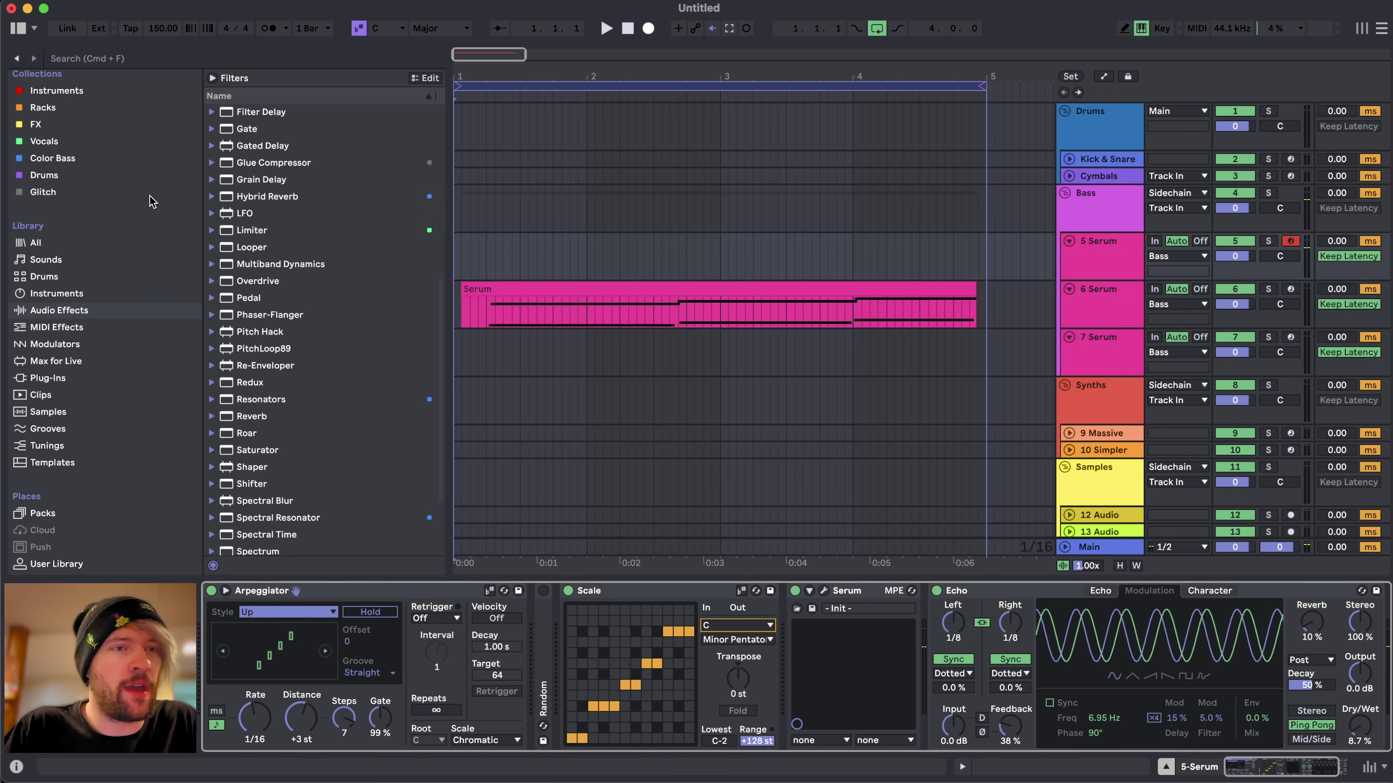
left_click(60, 327)
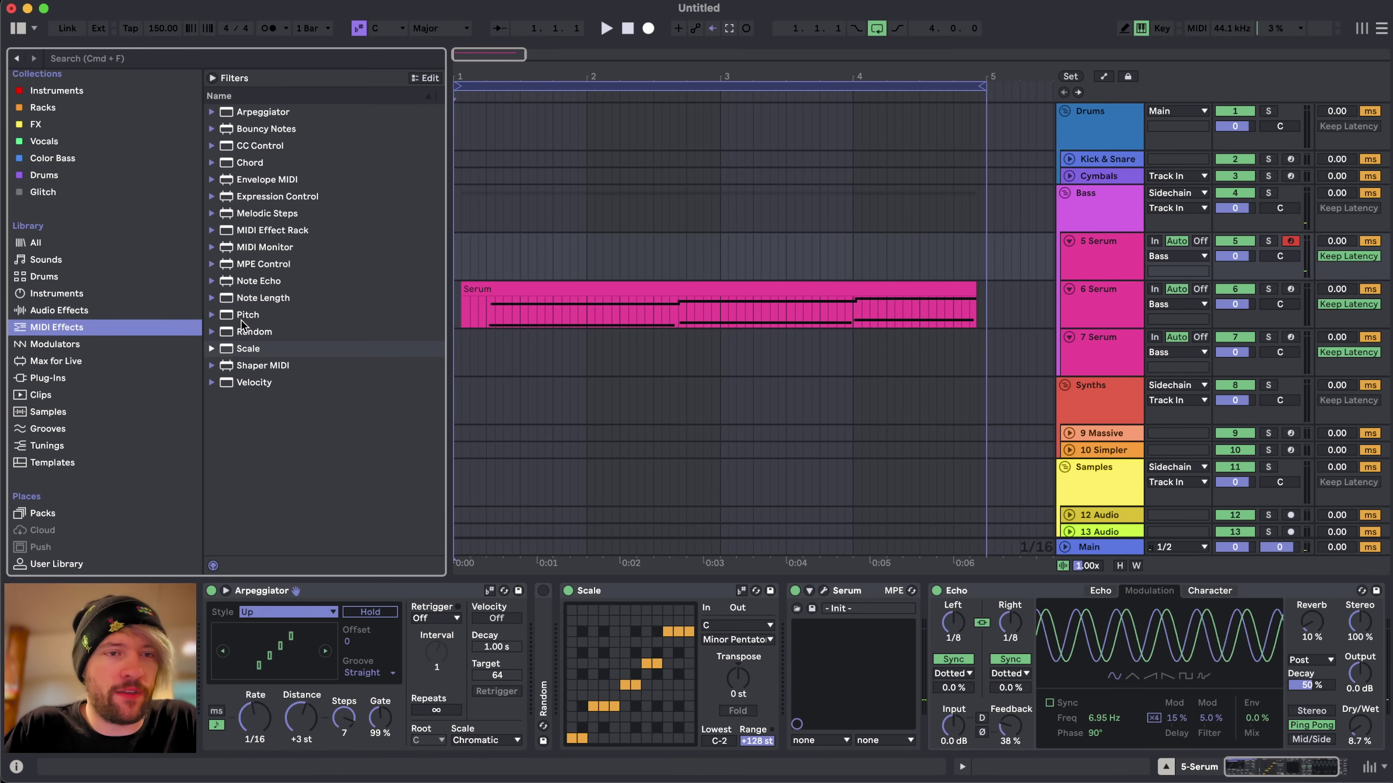
double_click(242, 320)
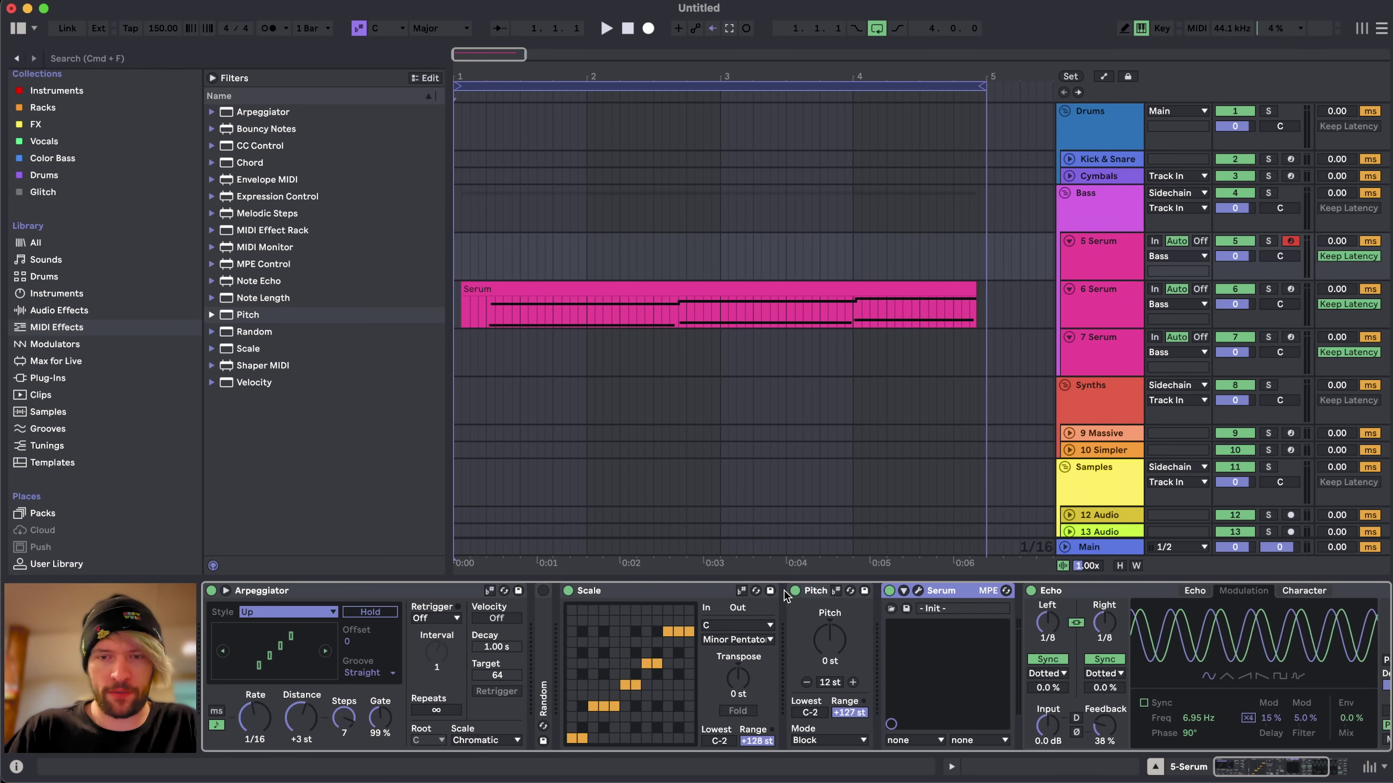
left_click(811, 592)
left_click(833, 646)
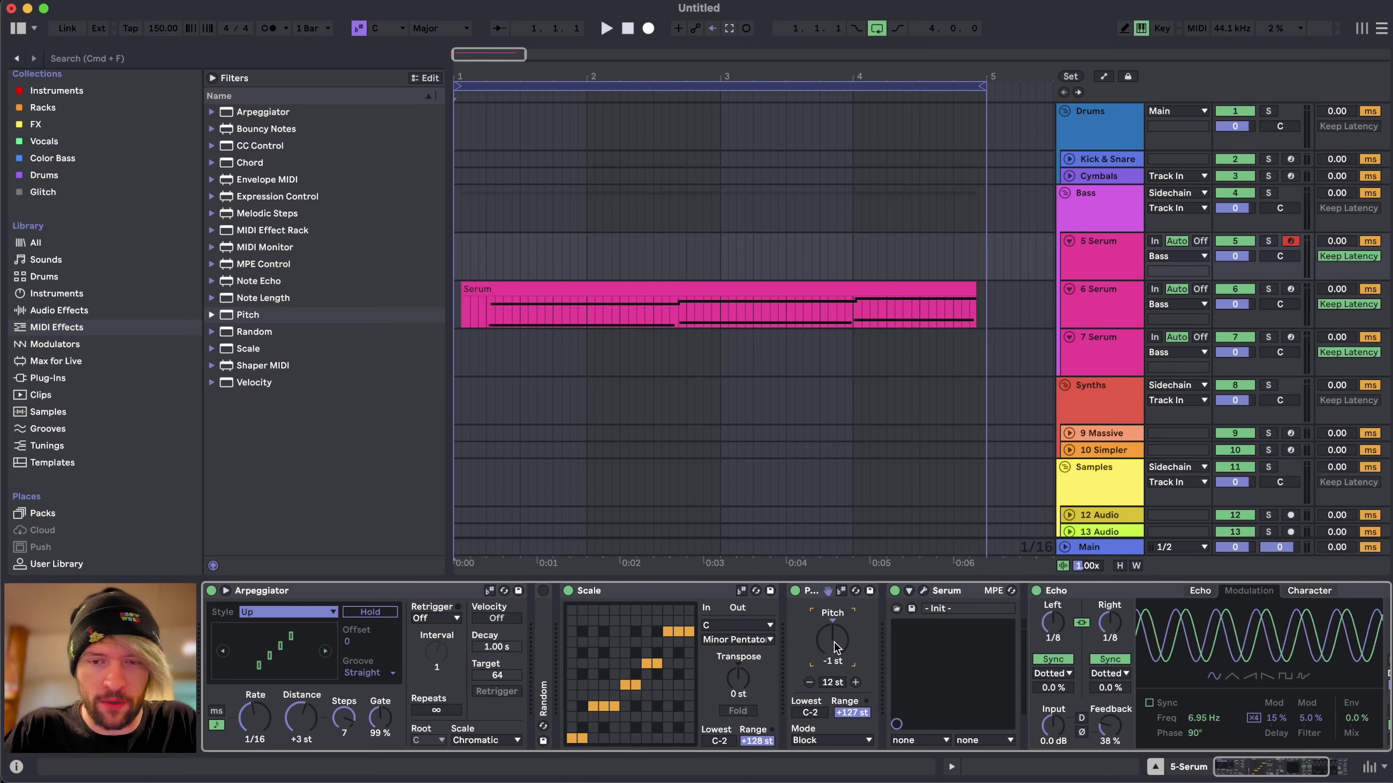
double_click(833, 642)
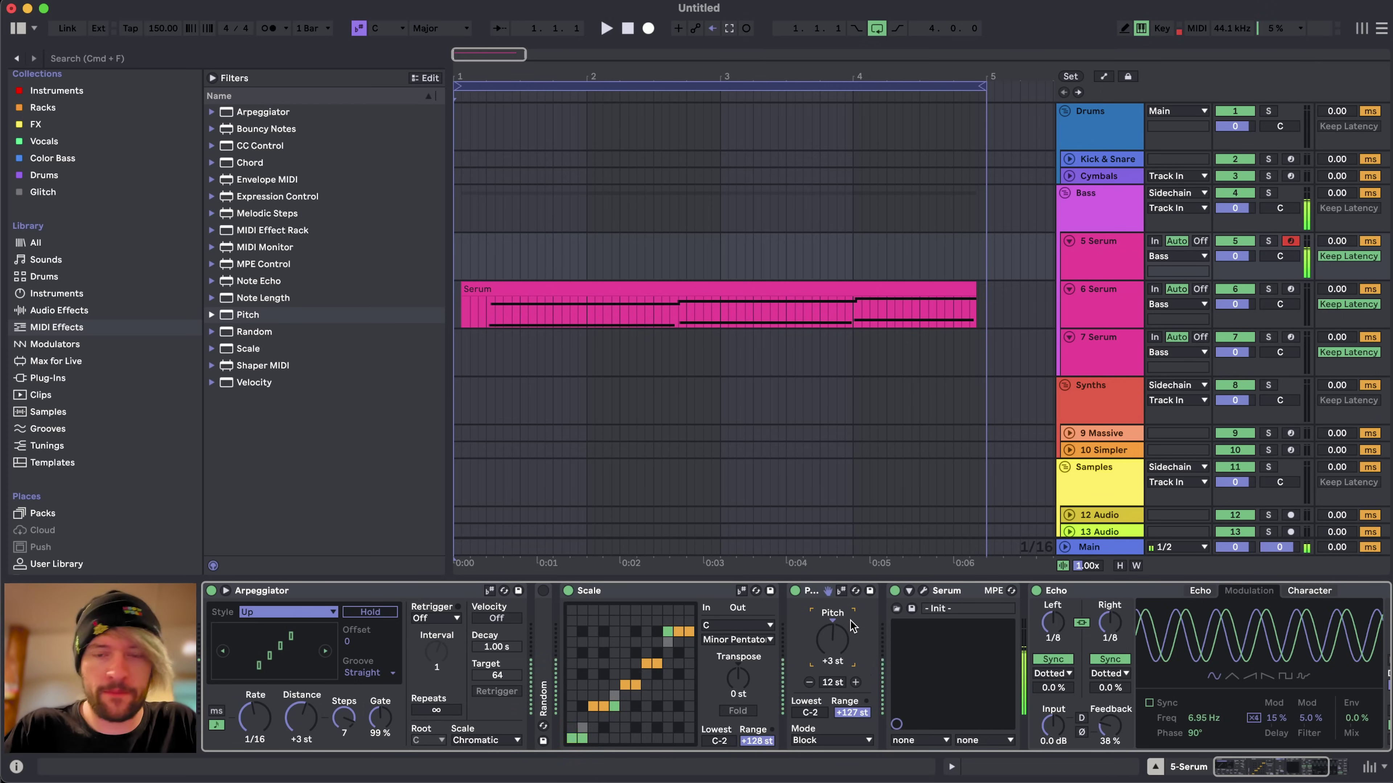
- Raise the Echo's Dry/Wet to 40% while listening to the chain
scroll(1243, 702, "right", 3)
left_click_drag(1269, 730, 1270, 708)
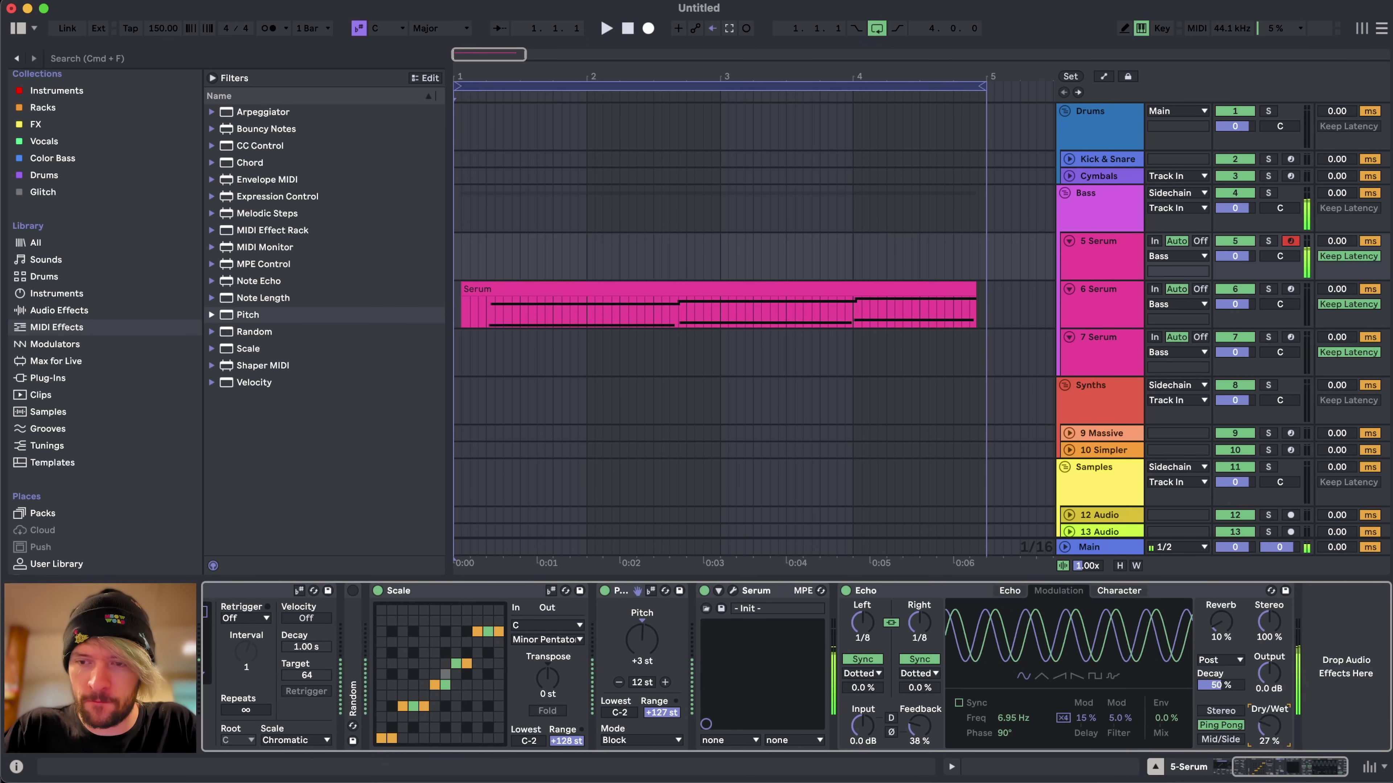
scroll(772, 661, "left", 3)
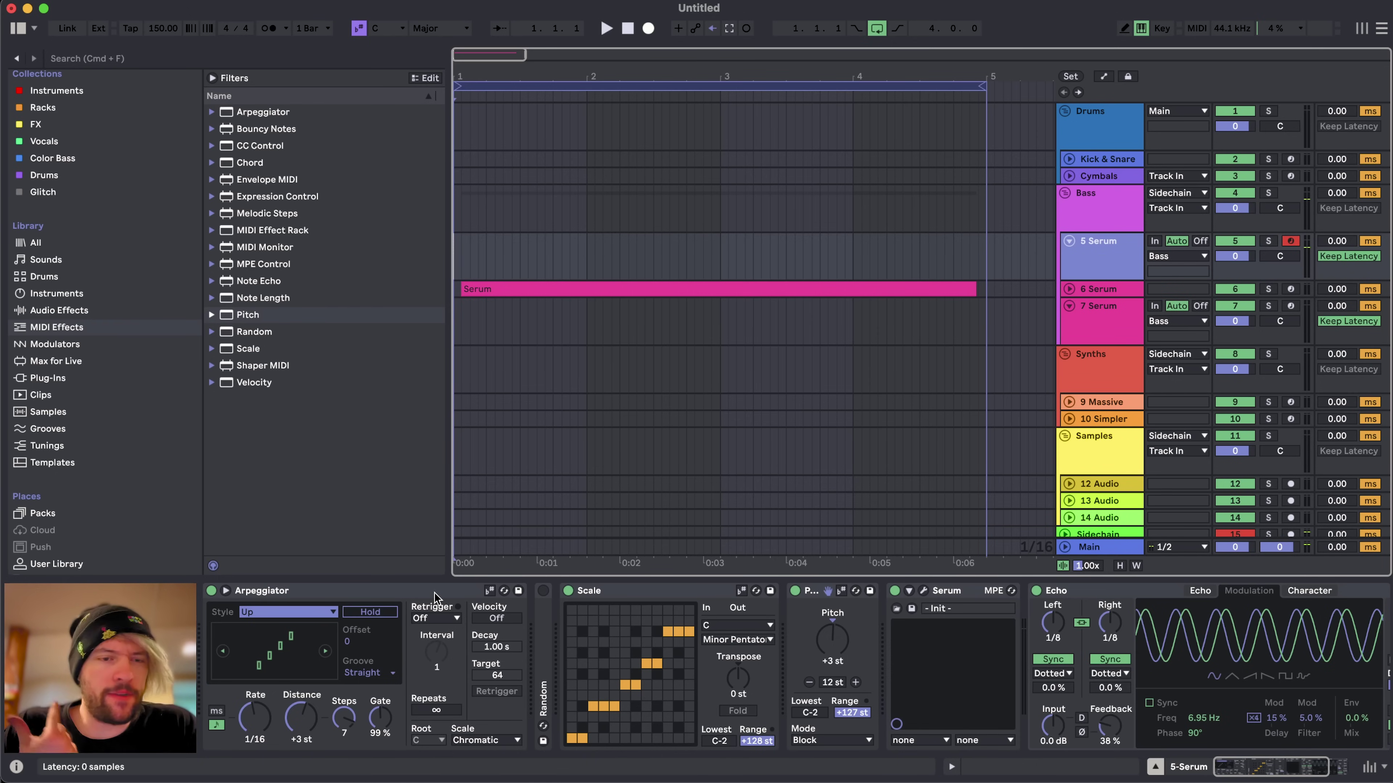
- Set the Arpeggiator's Distance to +1 st and the Echo's Dry/Wet to 0.0%
left_click_drag(255, 715, 255, 708)
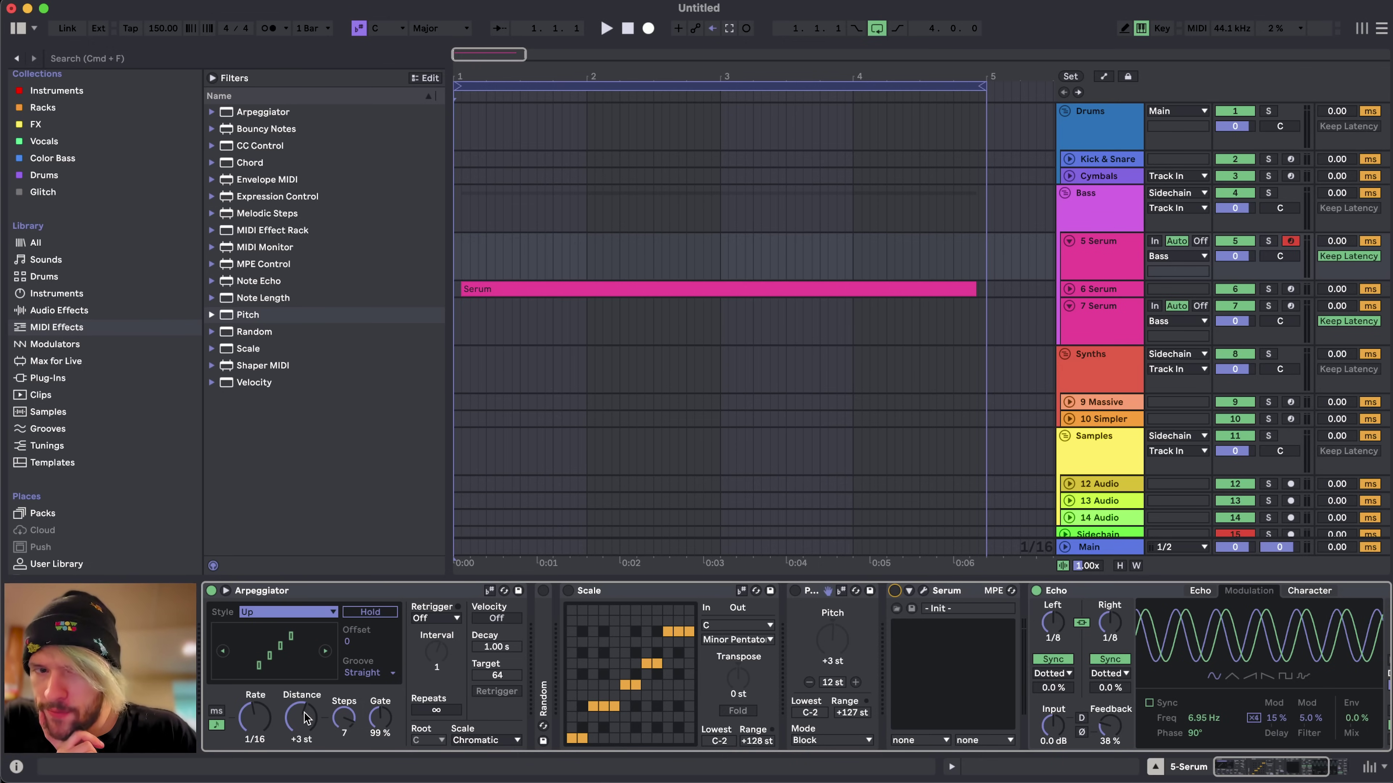
left_click(300, 723)
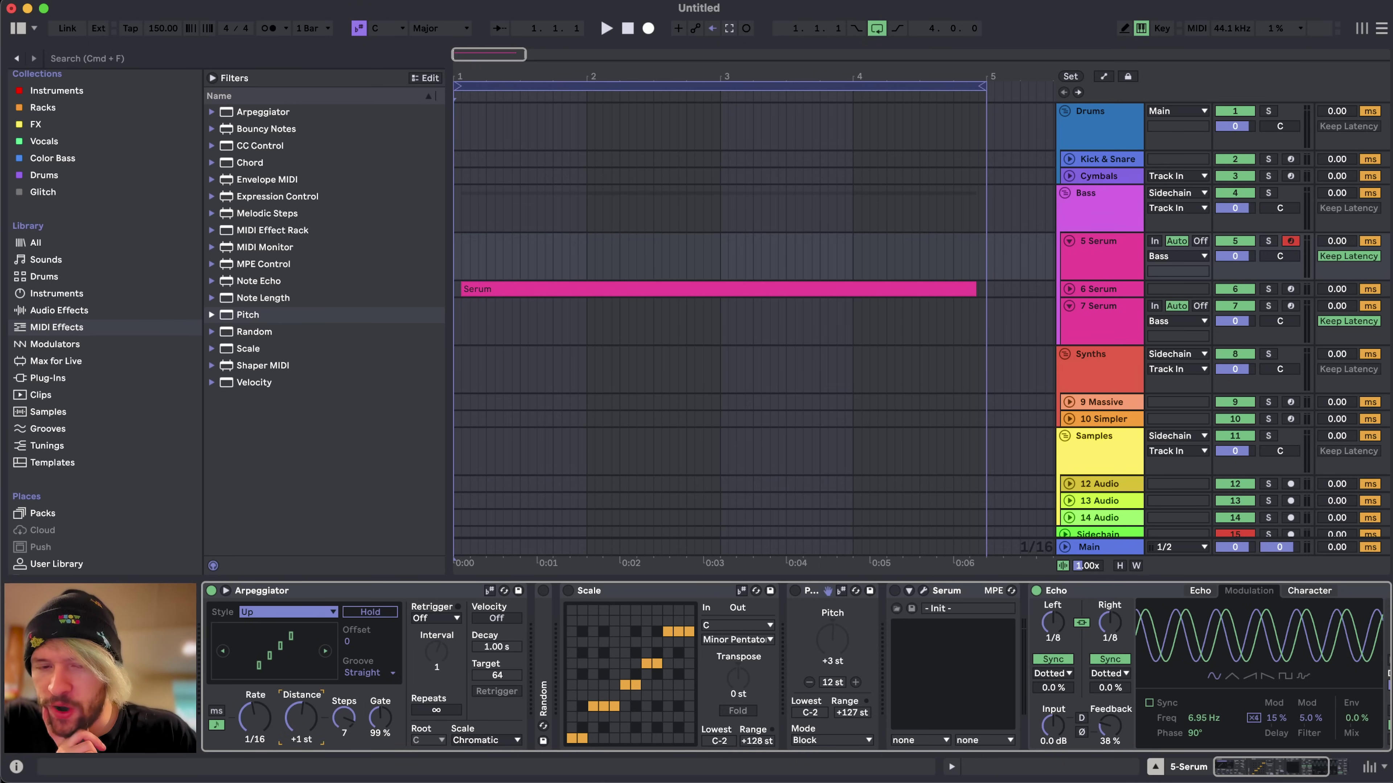
scroll(1163, 659, "right", 5)
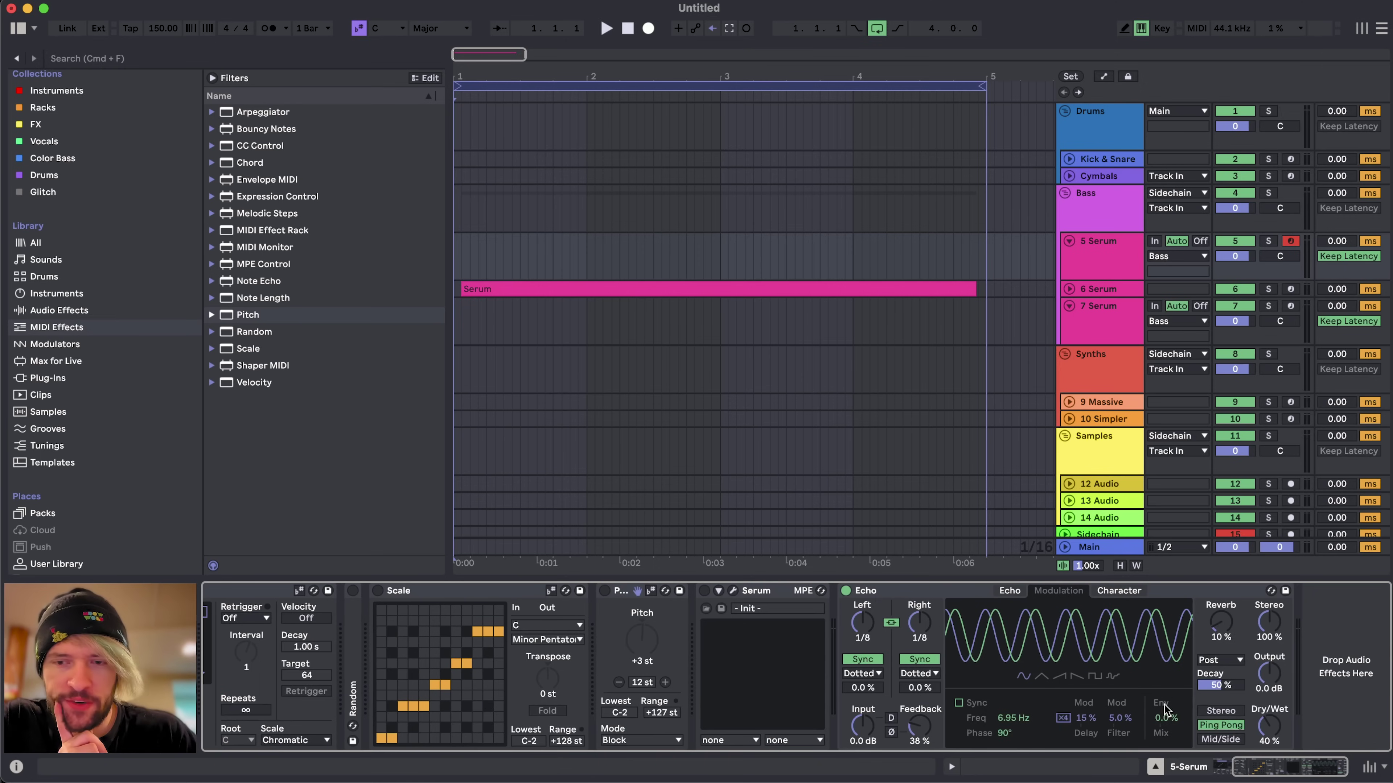
scroll(716, 592, "left", 5)
- Fold the Scale and Pitch devices in the 5 Serum device chain
double_click(648, 593)
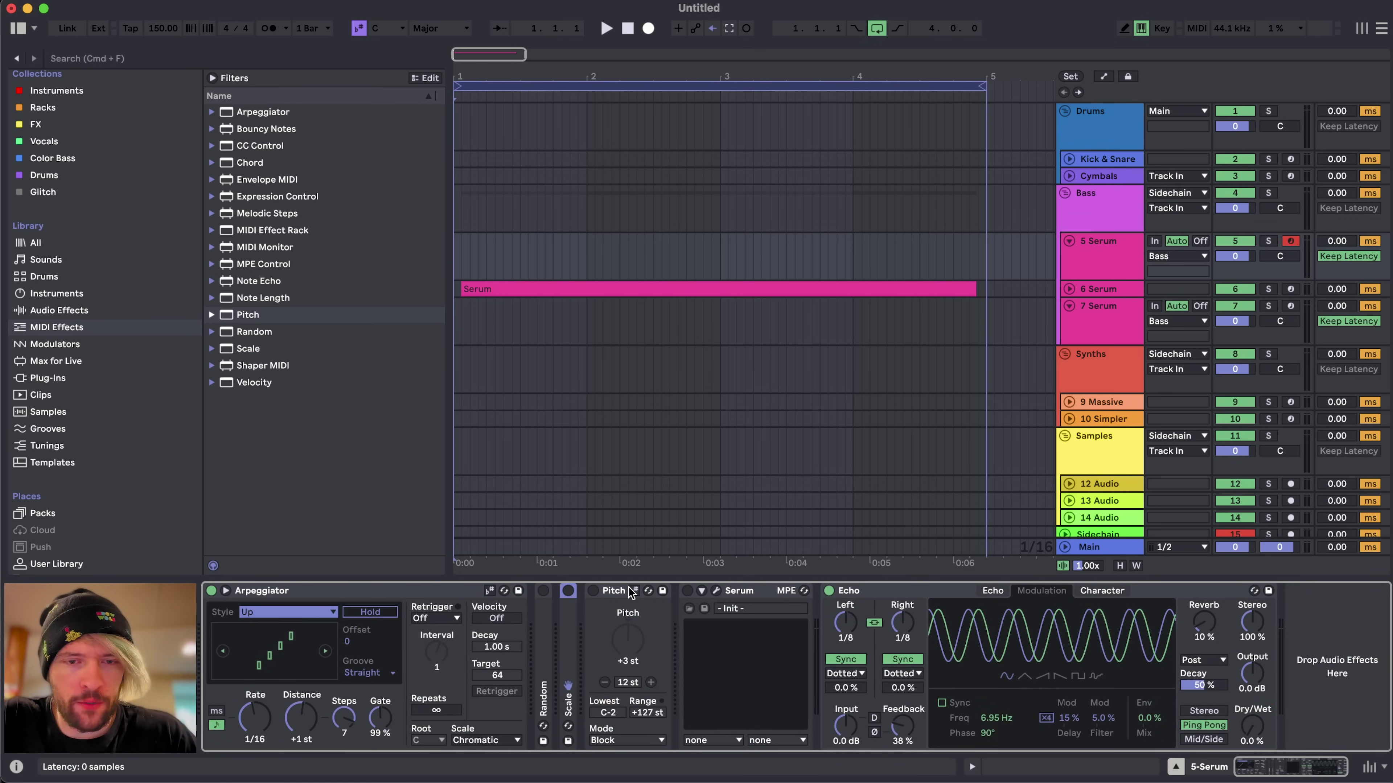
double_click(627, 593)
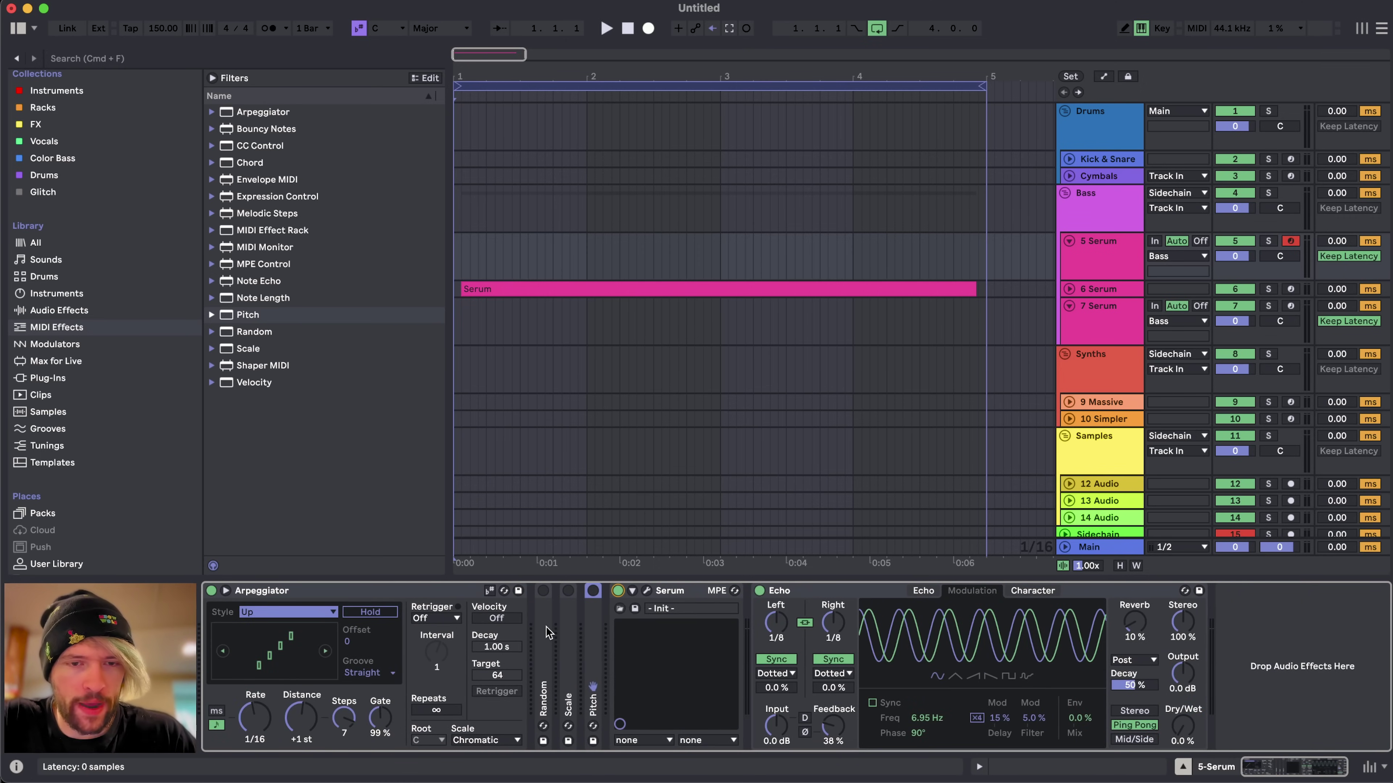
- Open the Serum plugin window, reposition it to watch a held note on its keyboard, and close it
left_click(646, 591)
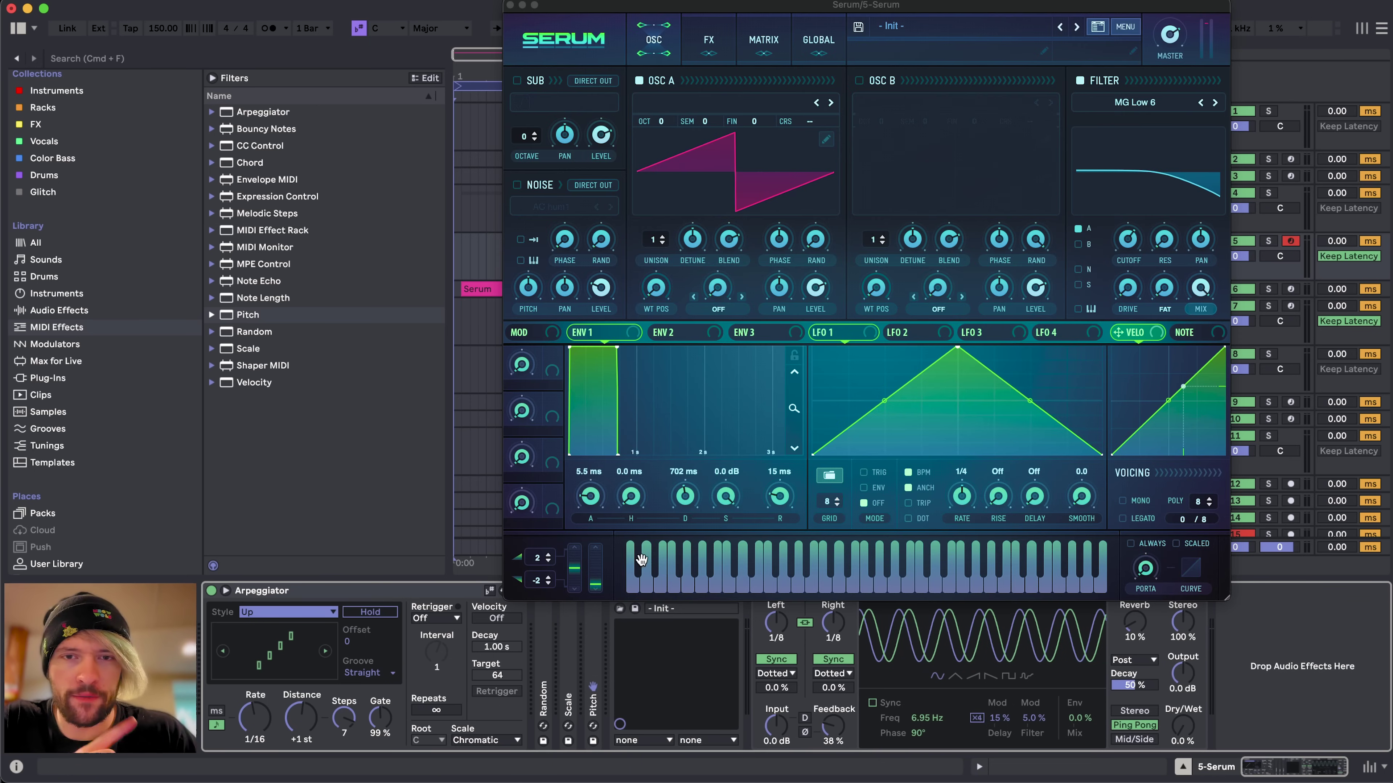
left_click_drag(835, 8, 704, 37)
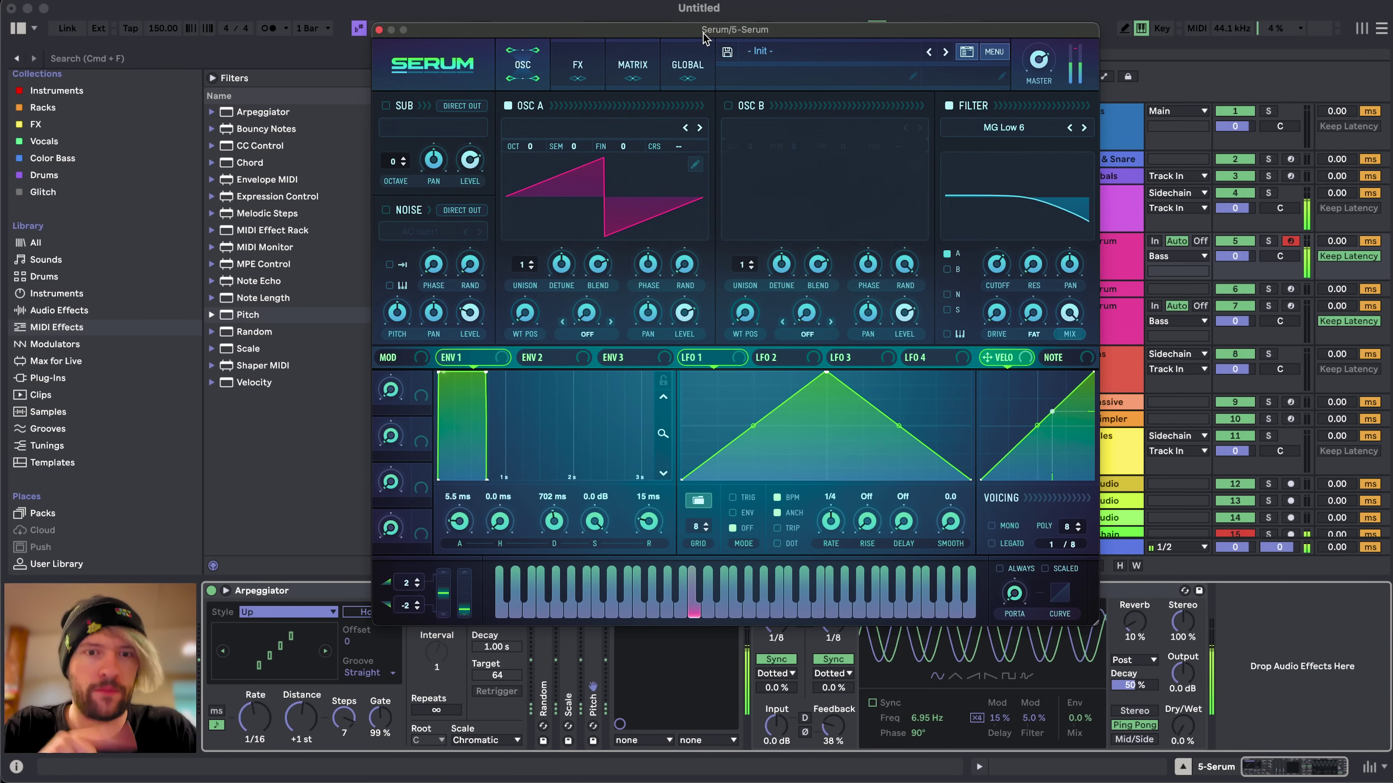
left_click(378, 30)
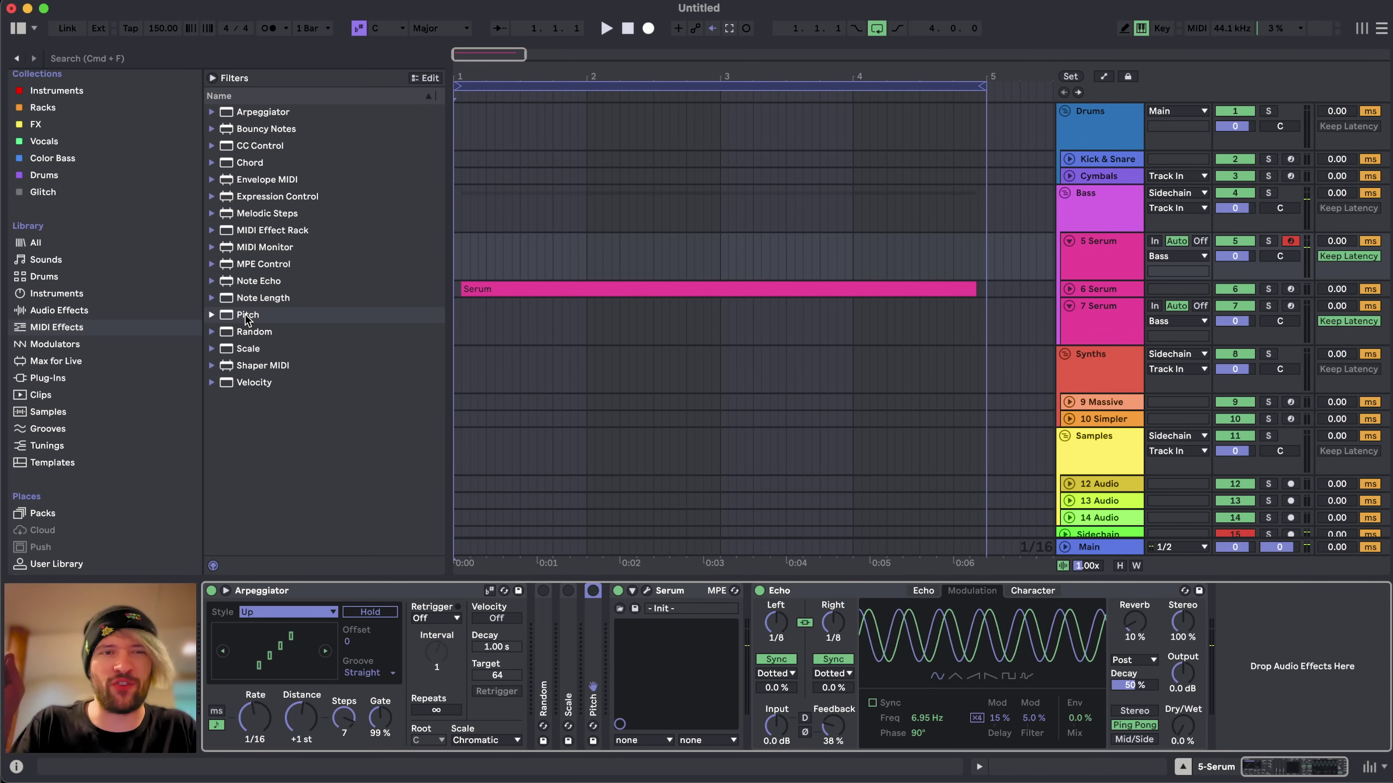
- Insert a second Pitch device directly after the Arpeggiator and keep its Pitch at 0 st
left_click_drag(247, 314, 529, 645)
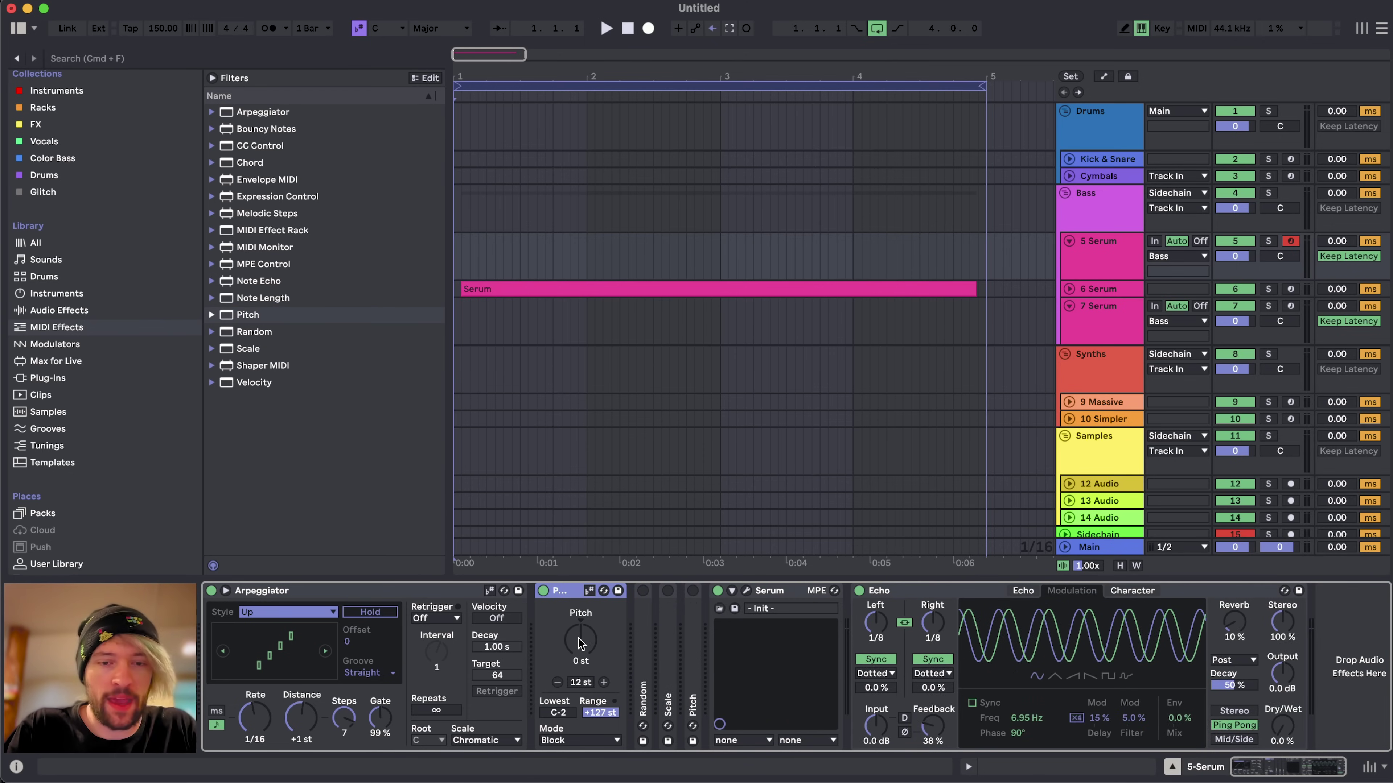
left_click(580, 651)
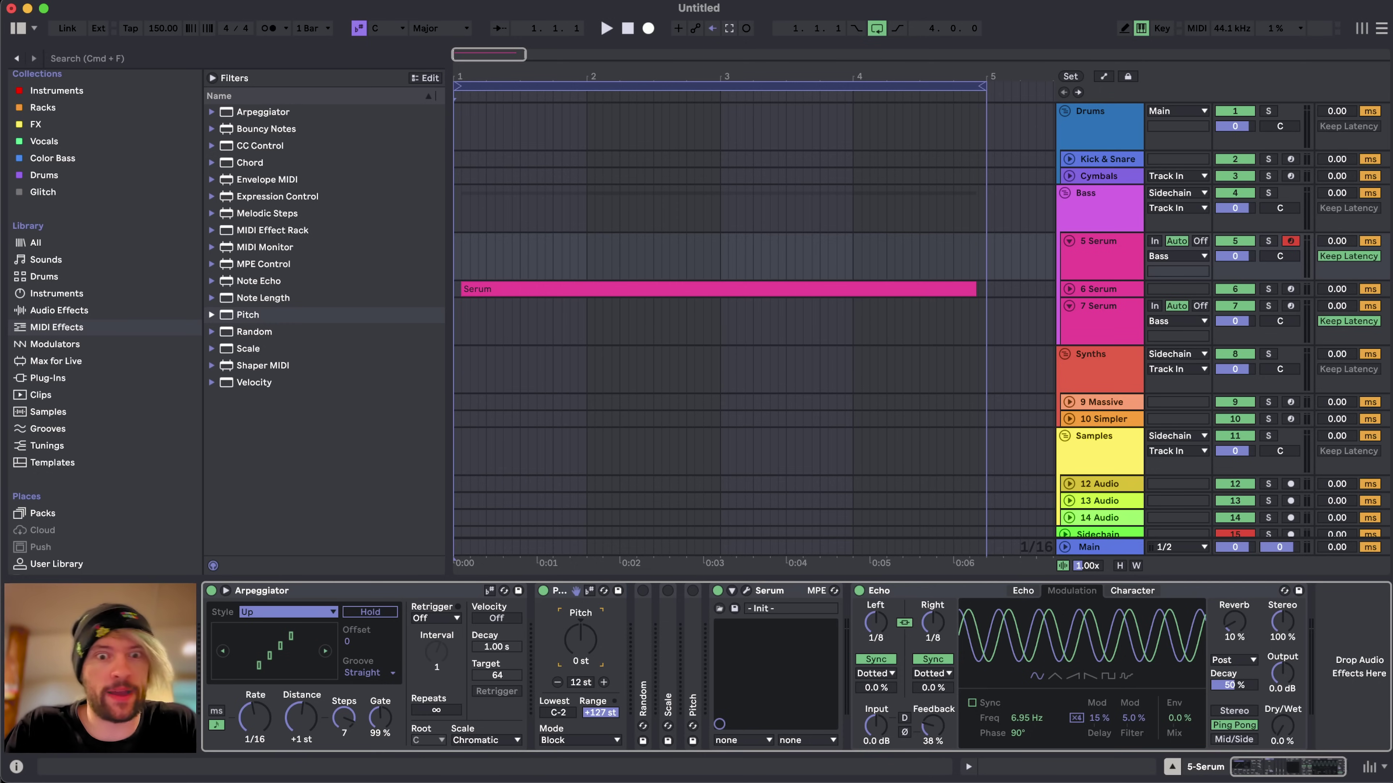
mouse_move(580, 651)
left_mouse_down()
mouse_move(580, 675)
mouse_move(582, 652)
left_mouse_up()
double_click(579, 647)
- Try the new Pitch device's Range at 0 st, and restore it to +127 st
left_click(553, 717)
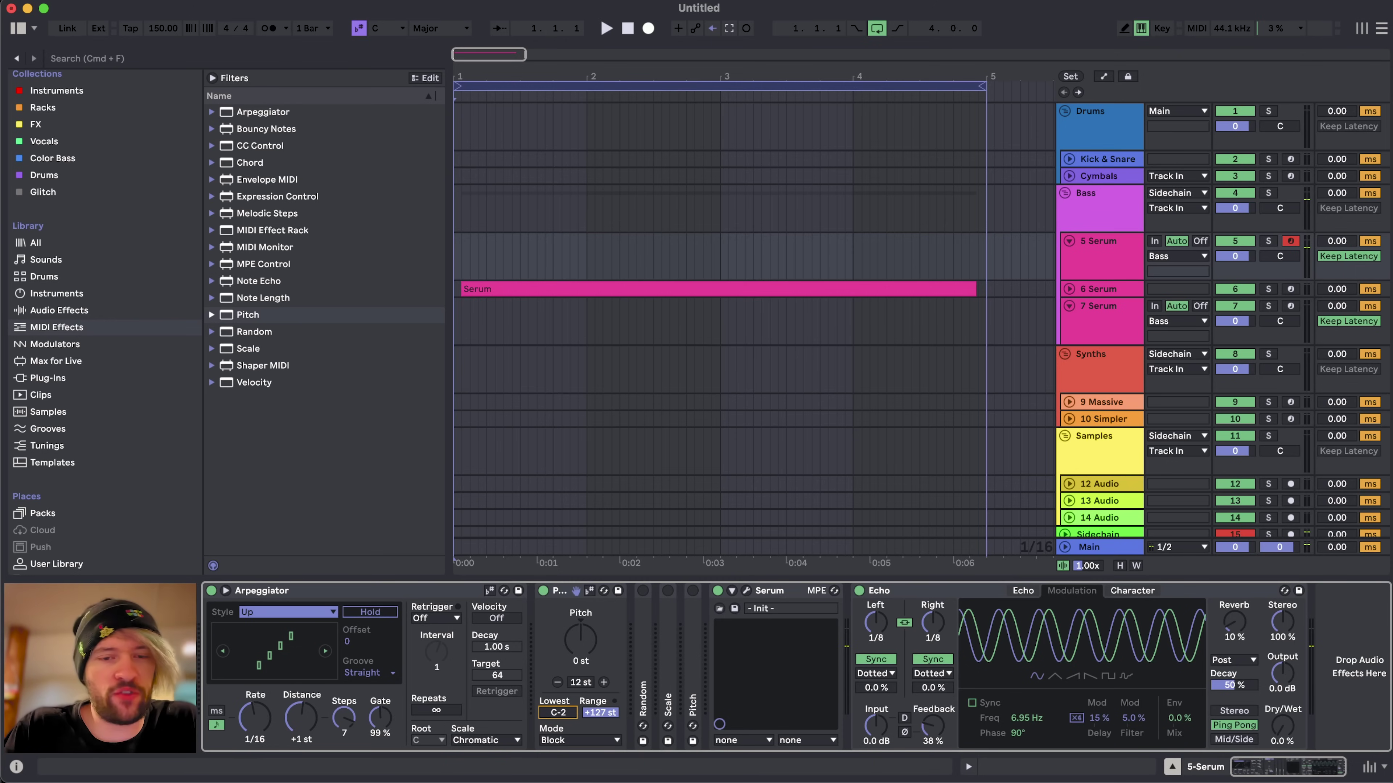
left_click_drag(554, 713, 609, 768)
left_click(572, 590)
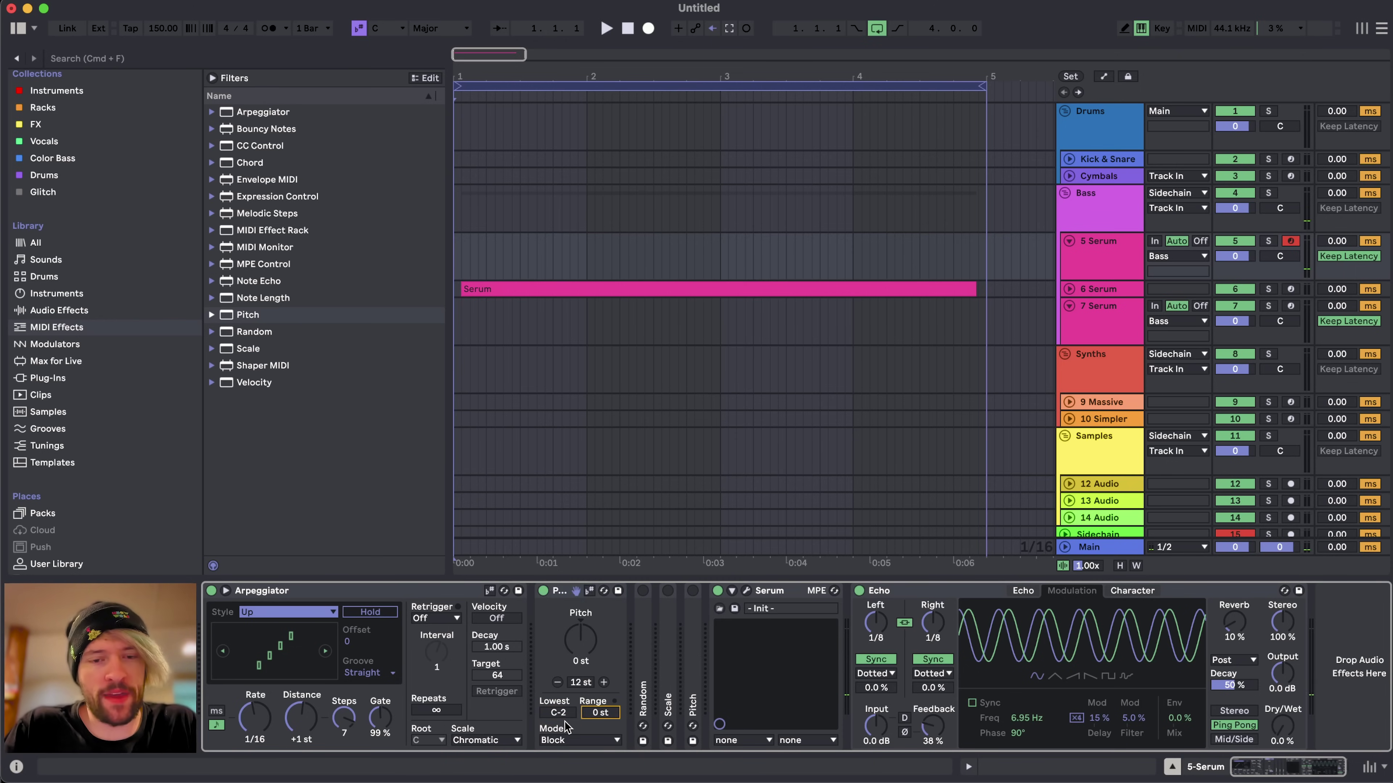
left_click_drag(611, 717, 611, 653)
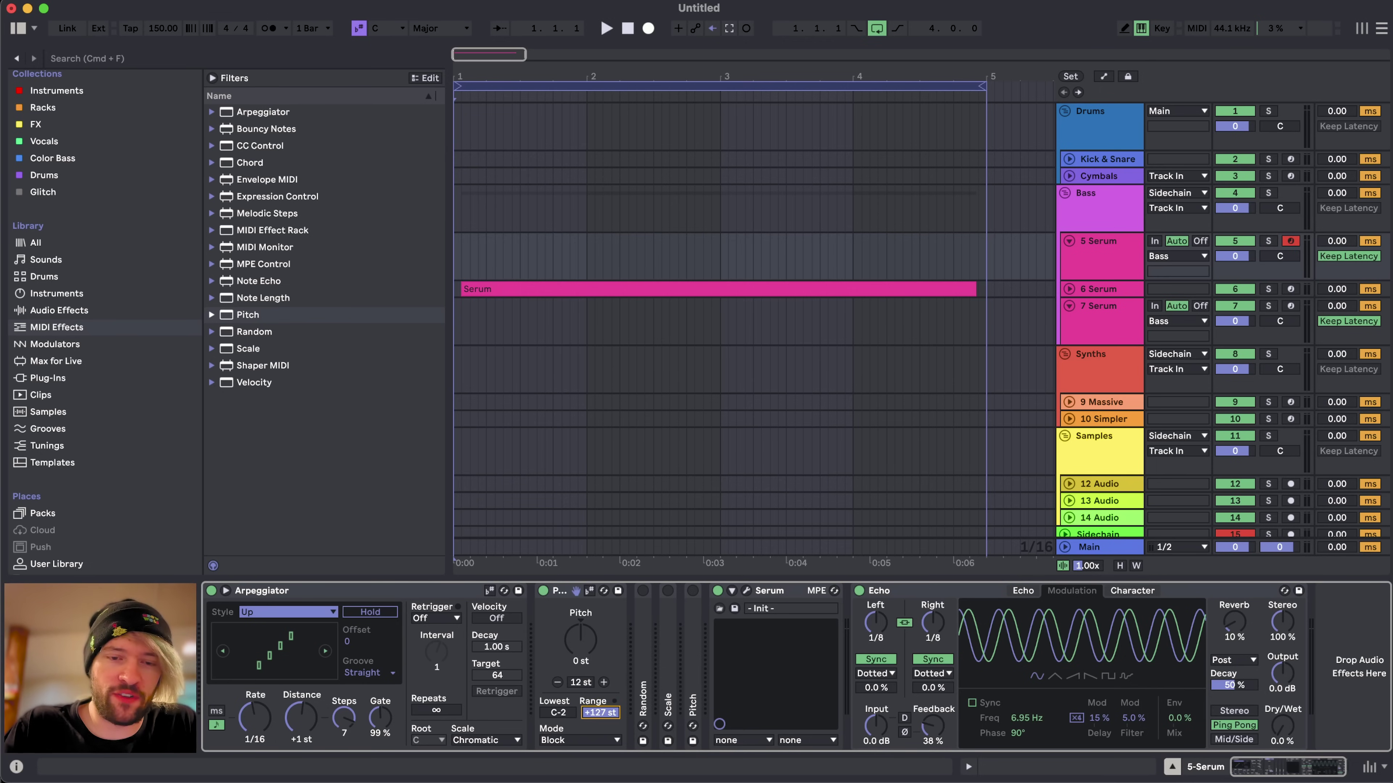
- Turn off the new Pitch device and locate played notes on the piano roll of a new one-bar clip on 5 Serum
left_click(567, 592)
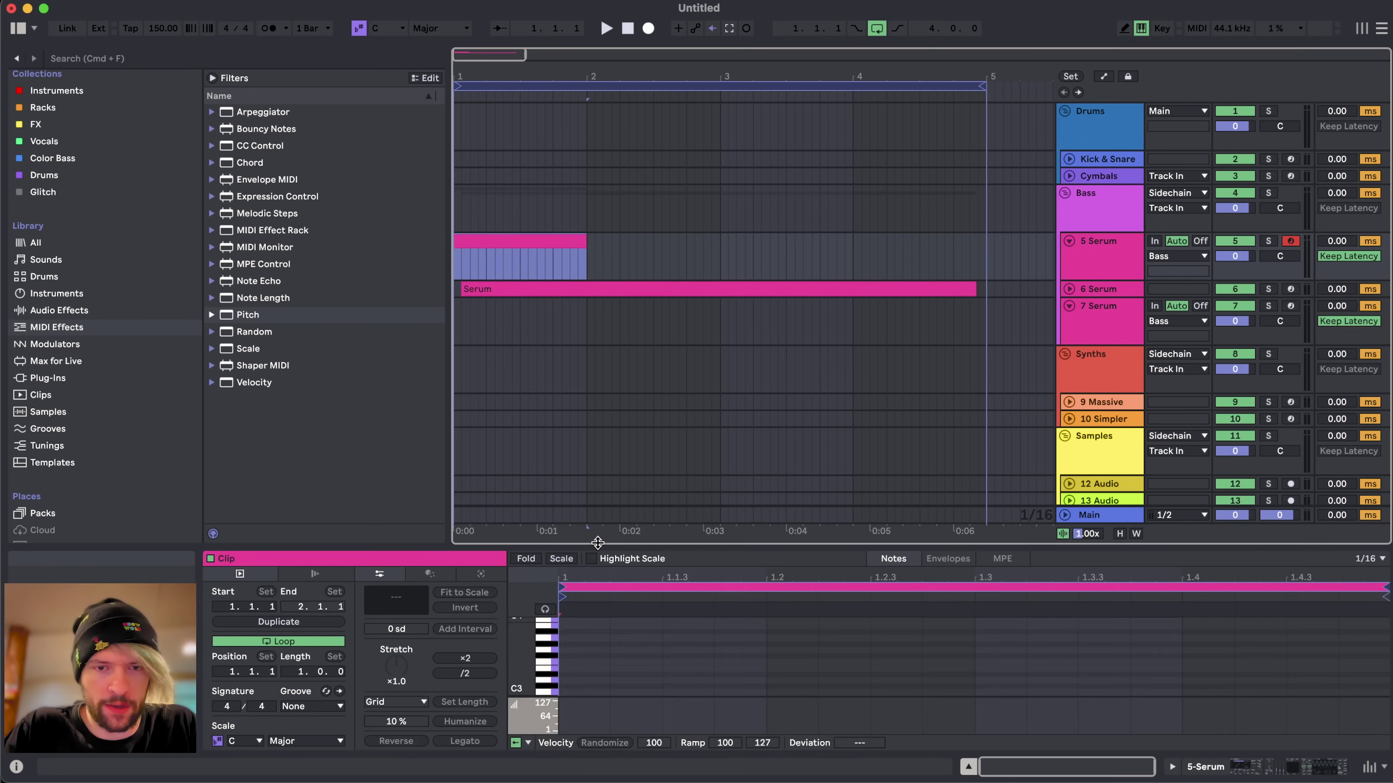
left_click_drag(597, 543, 684, 319)
scroll(692, 658, "up", 10)
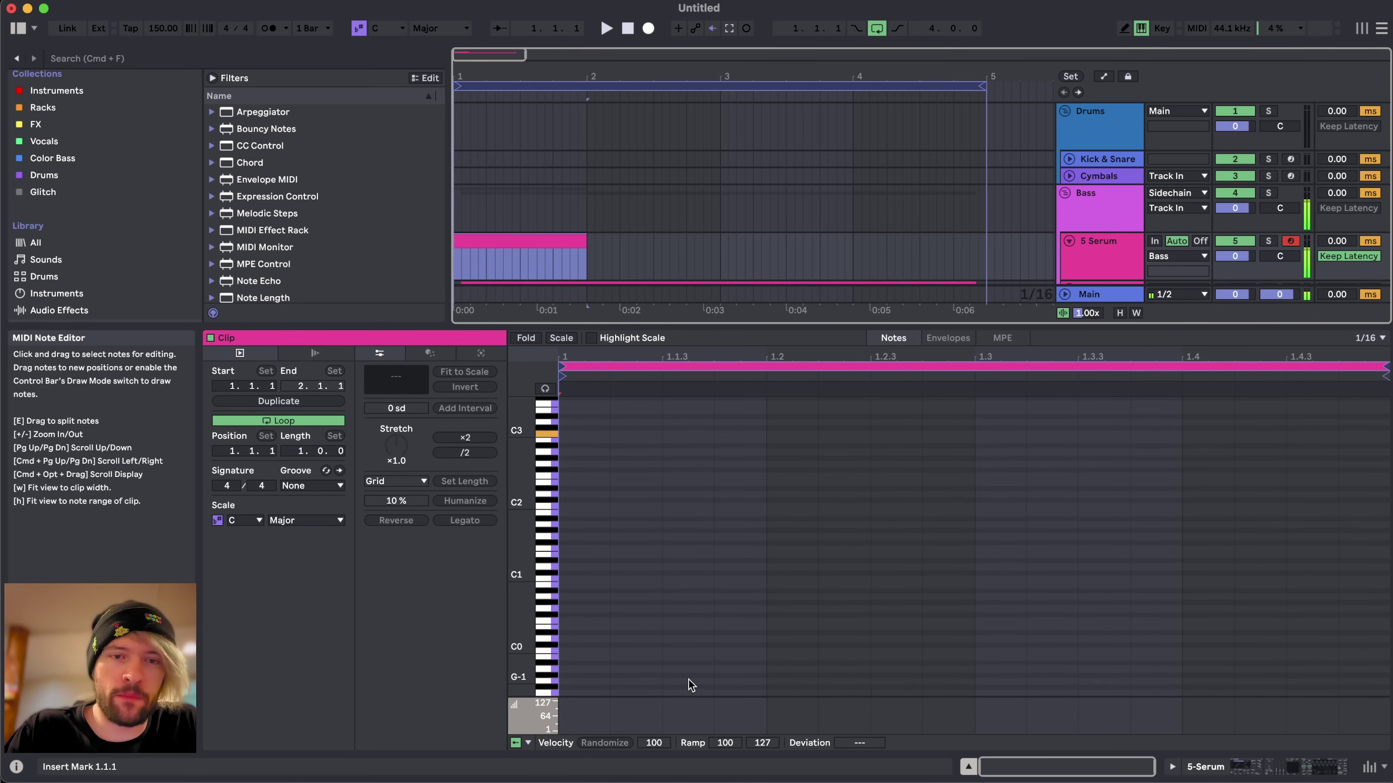
key("z")
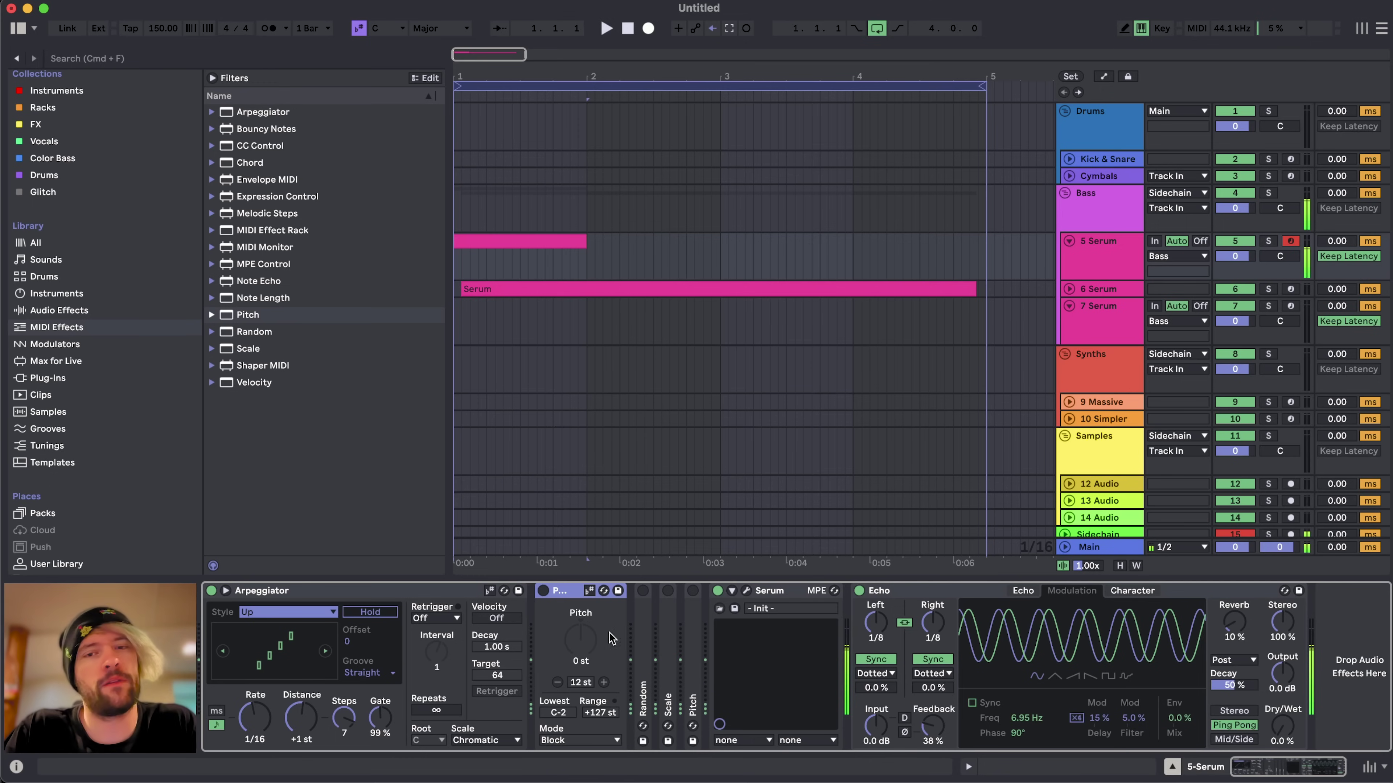
- Turn the new Pitch device back on, and set its Lowest to C2 and its Range to 0 st
left_click(543, 591)
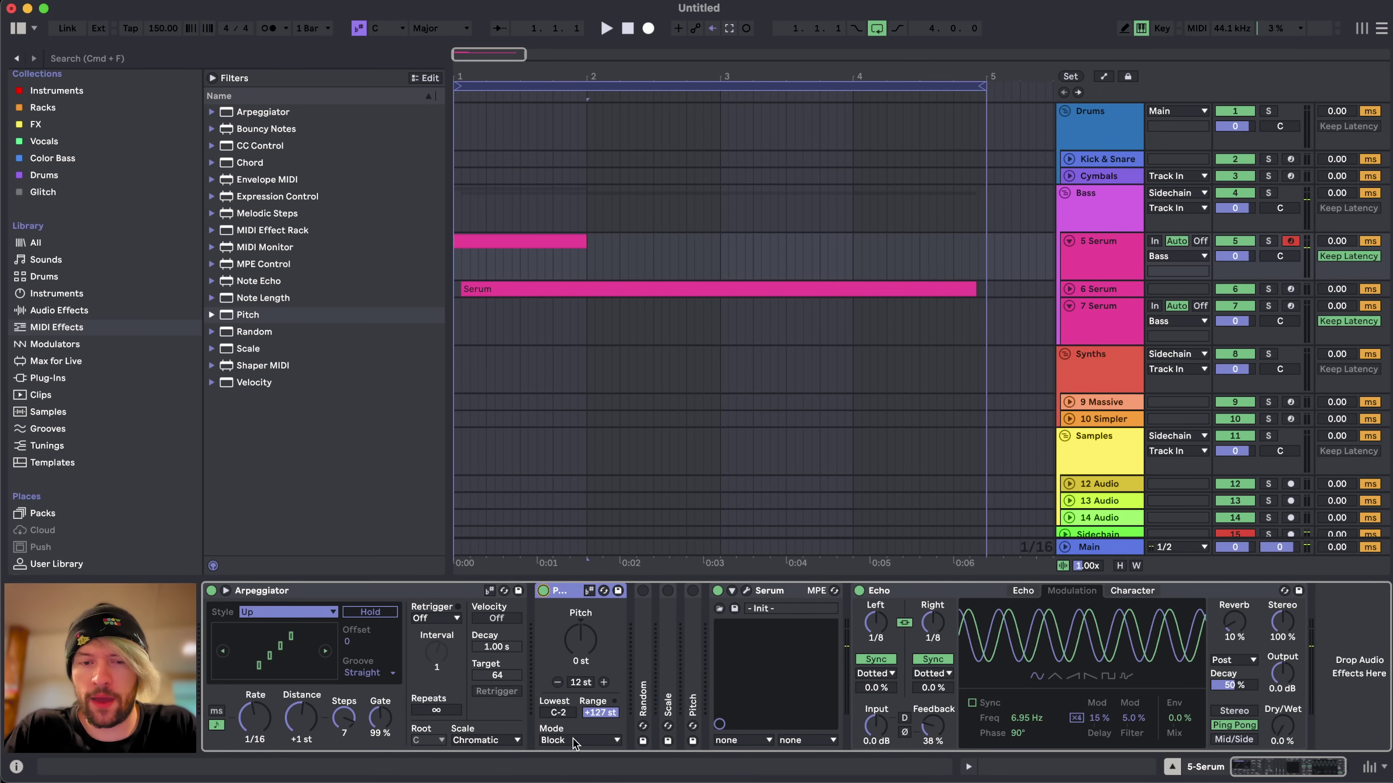
left_click(557, 713)
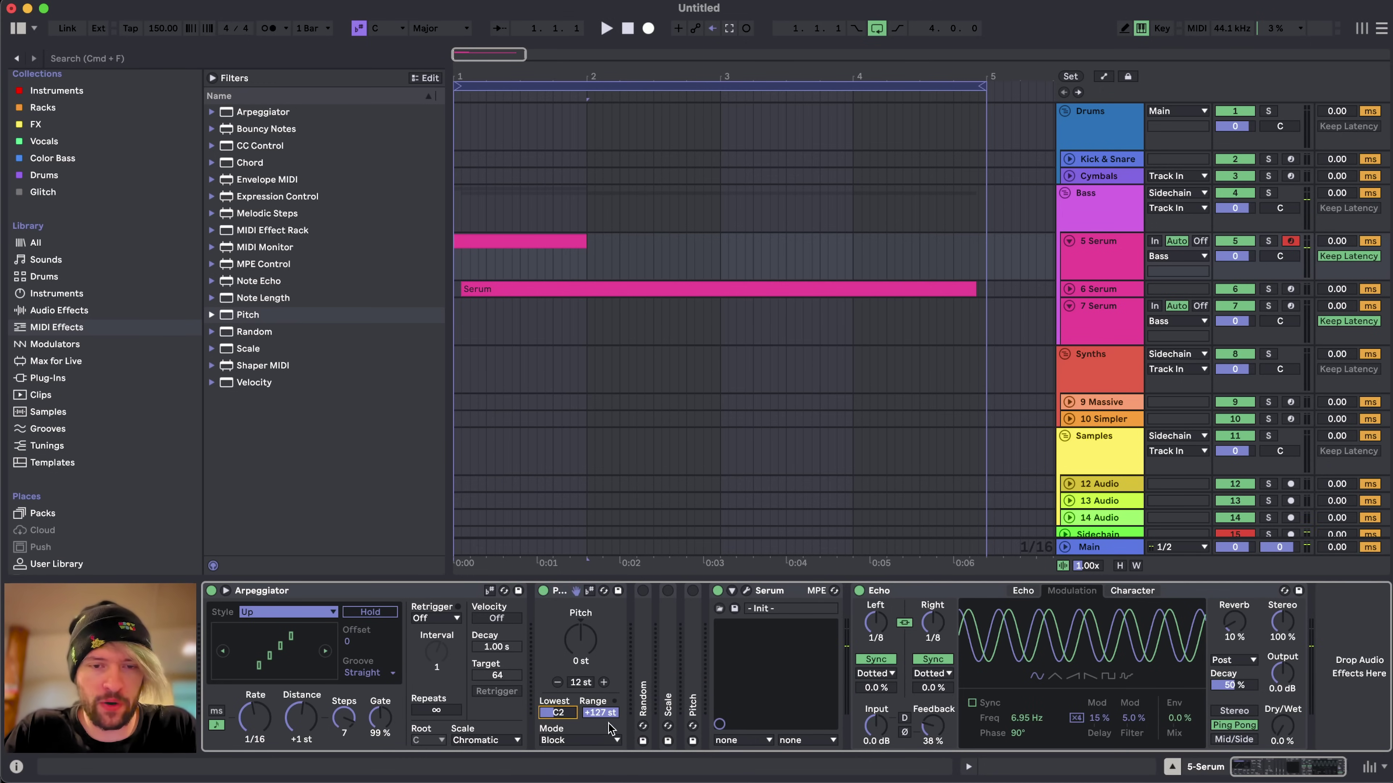
left_click_drag(603, 715, 603, 780)
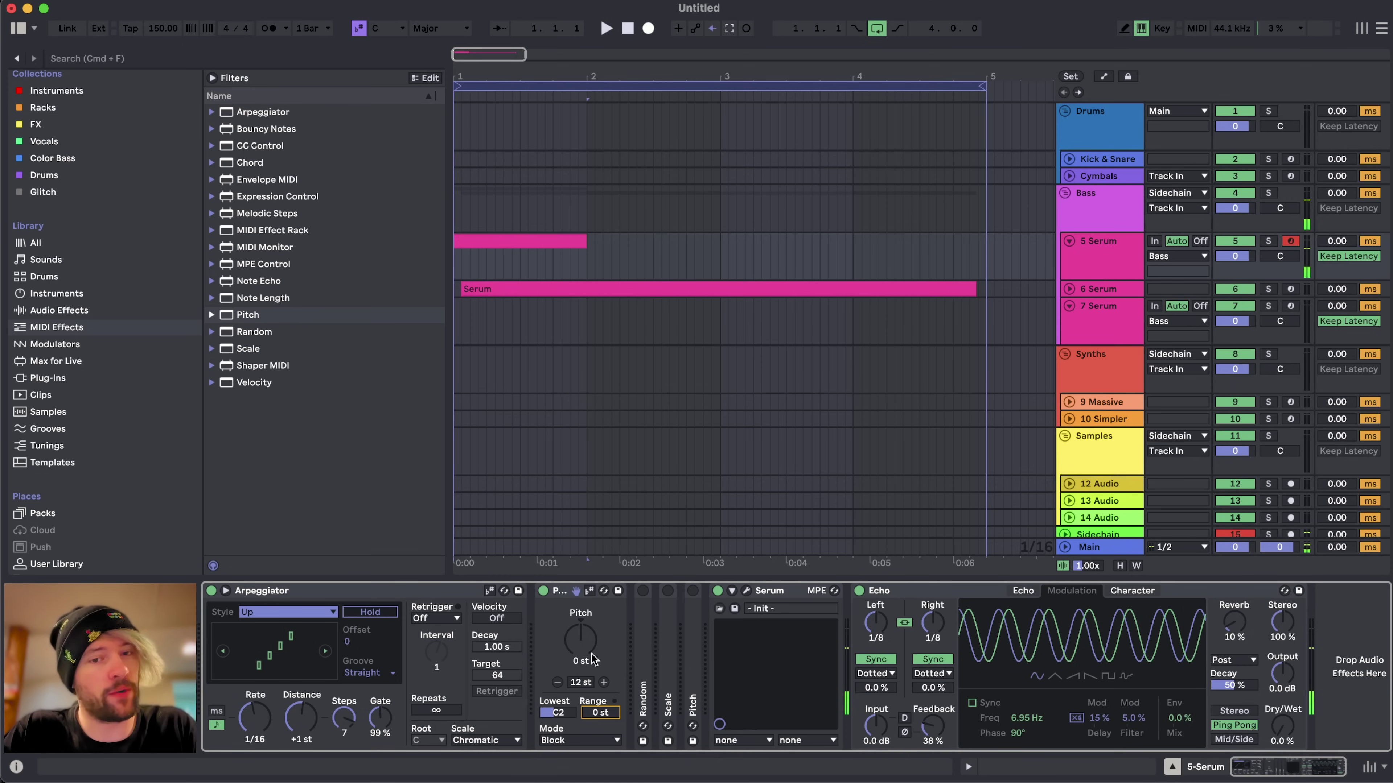
- Group the new Pitch device into a MIDI Effect Rack and show the rack's chain list
left_click(564, 592)
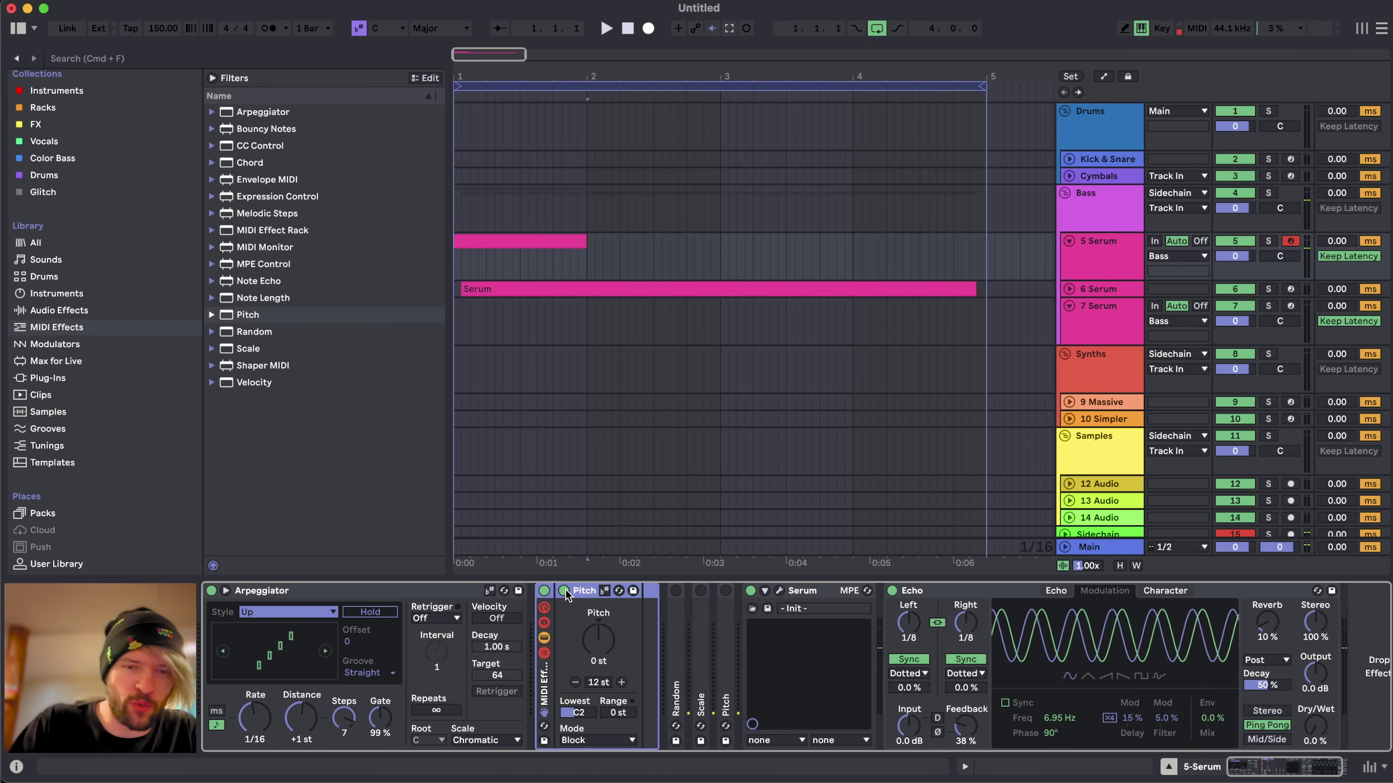
key("super+g")
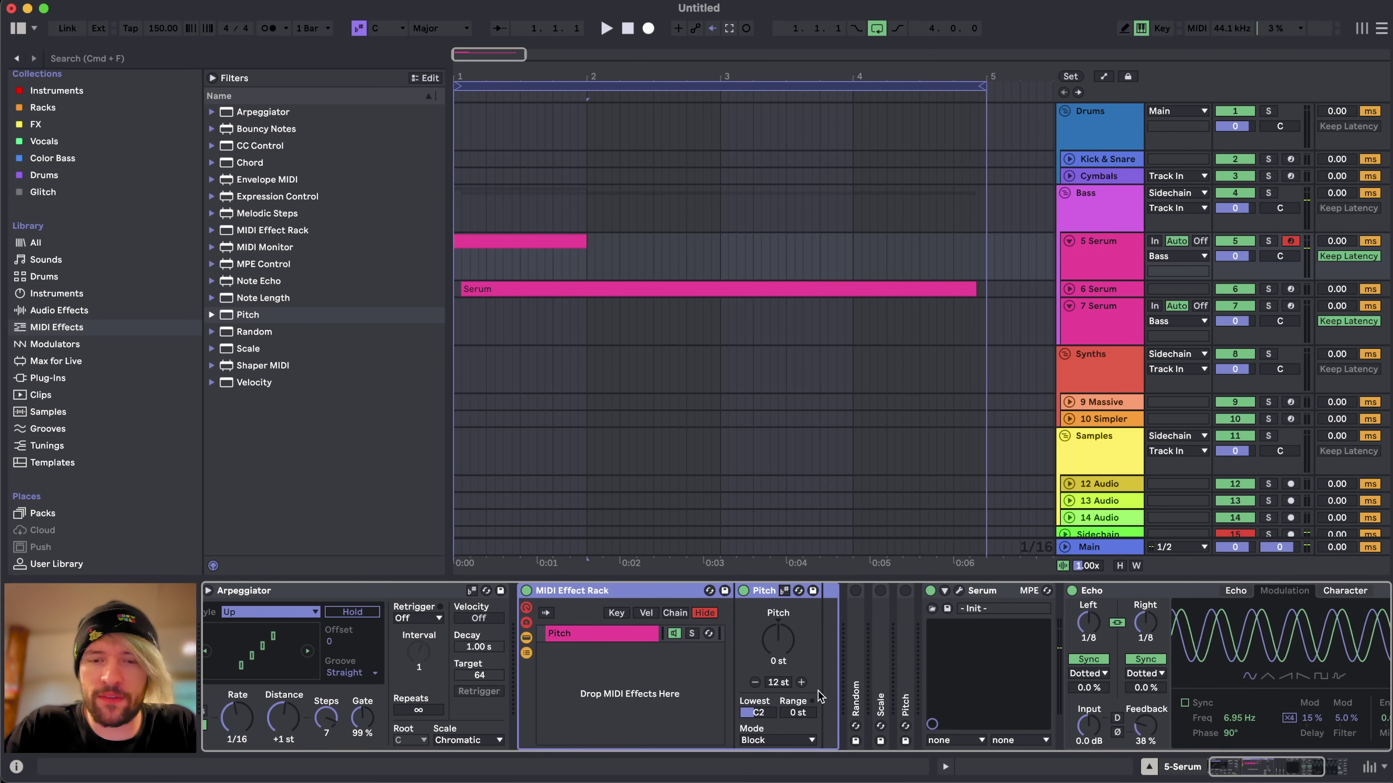
- Duplicate the rack's Pitch chain twice, setting Lowest to C#2 on the first copy and D2 on the second
left_click(587, 634)
key("super+d")
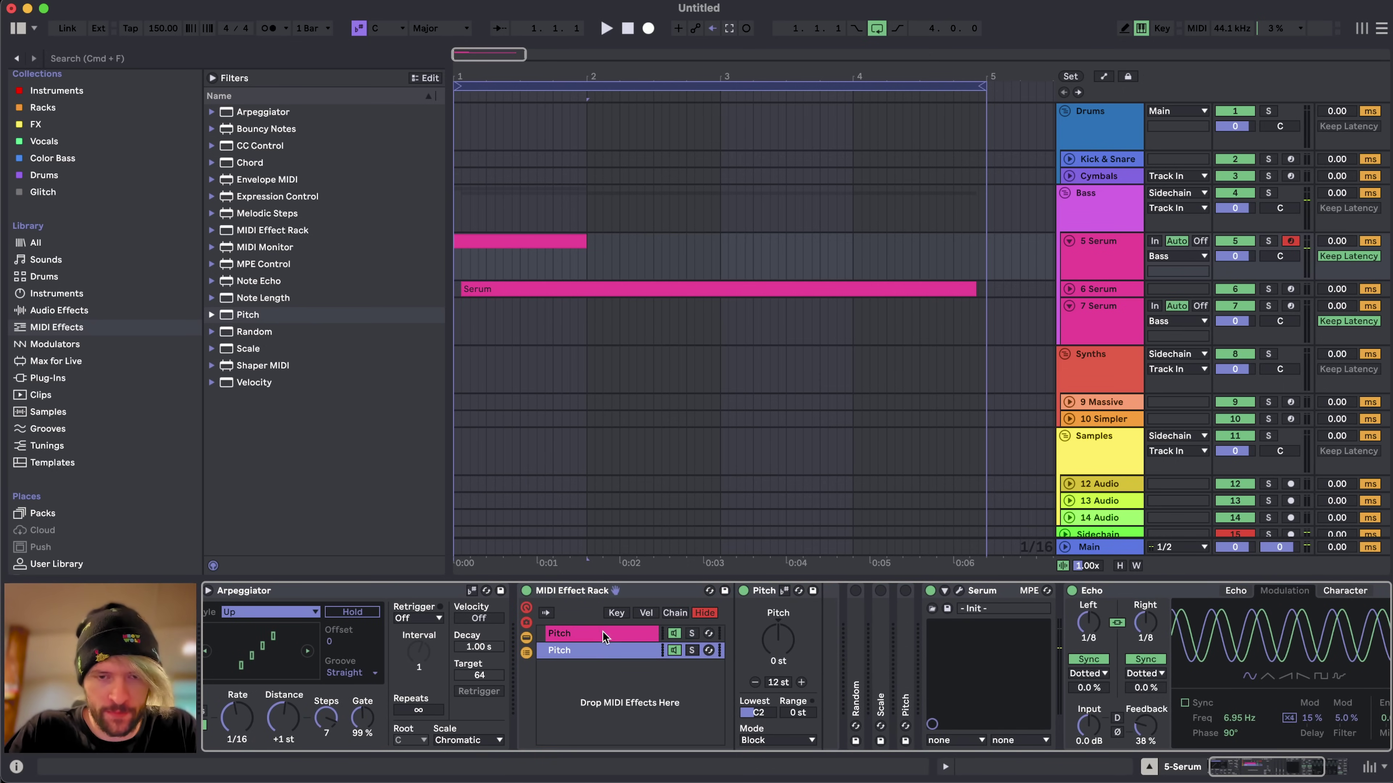
left_click_drag(759, 717, 769, 699)
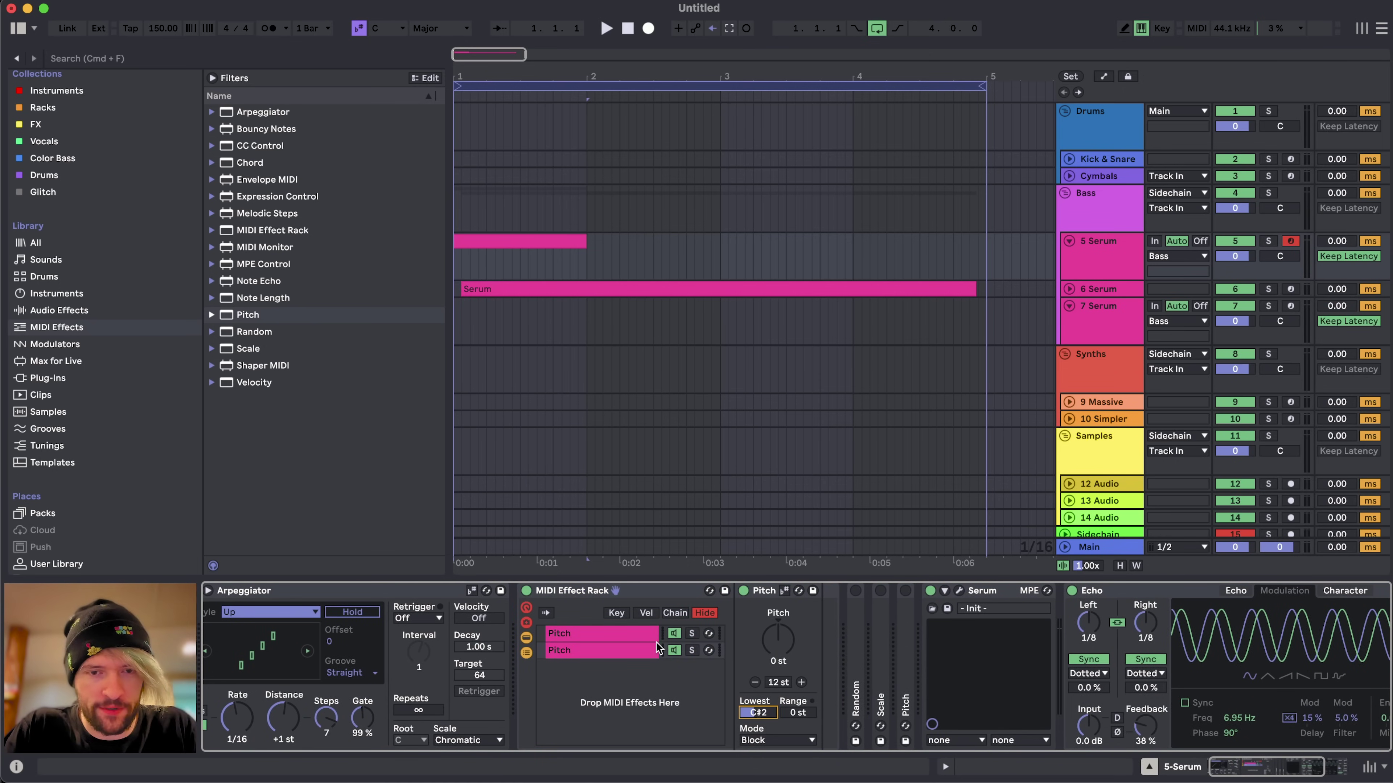
left_click(621, 648)
key("super+d")
left_click(758, 714)
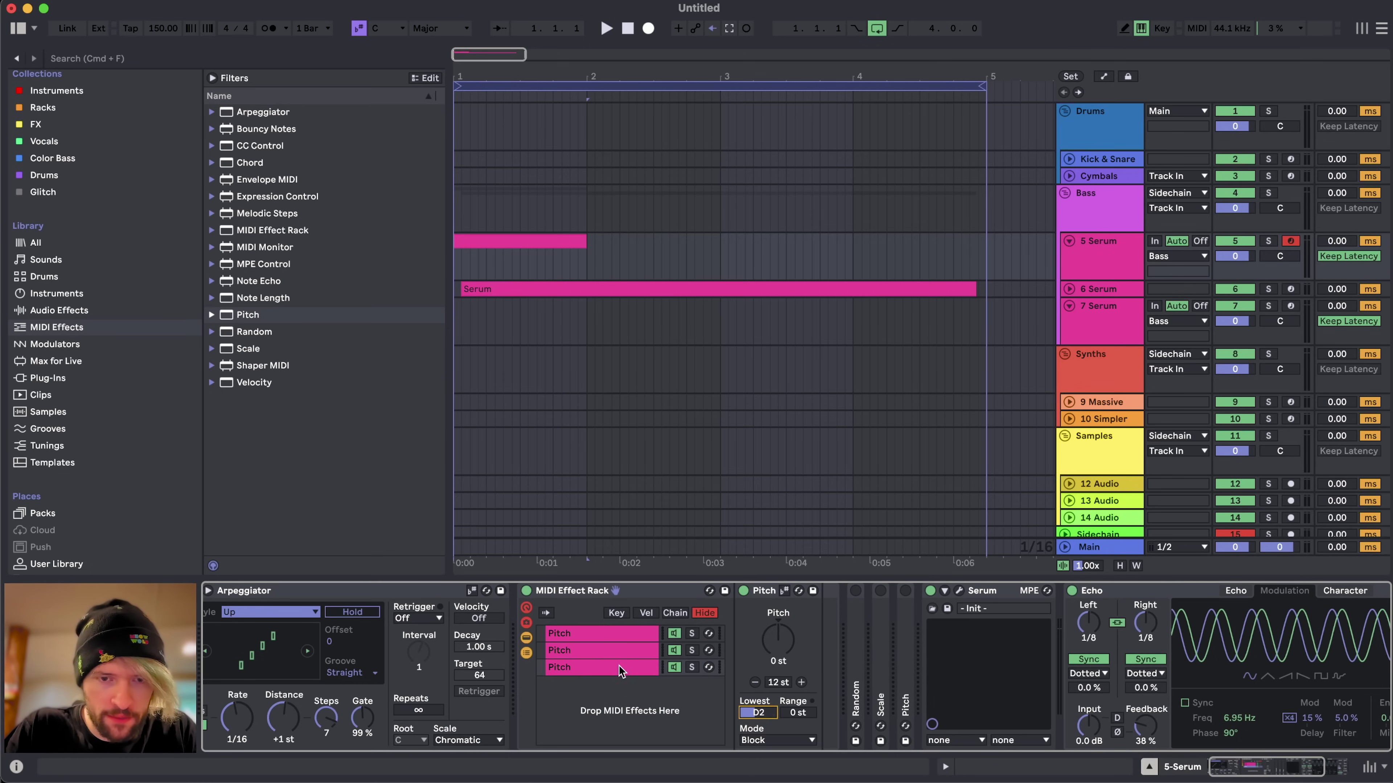
- Duplicate the last Pitch chain two more times, setting Lowest to D#2 and E2 on the copies
left_click(619, 667)
key("super+d")
left_click(754, 715)
key("Up")
left_click(626, 682)
key("super+d")
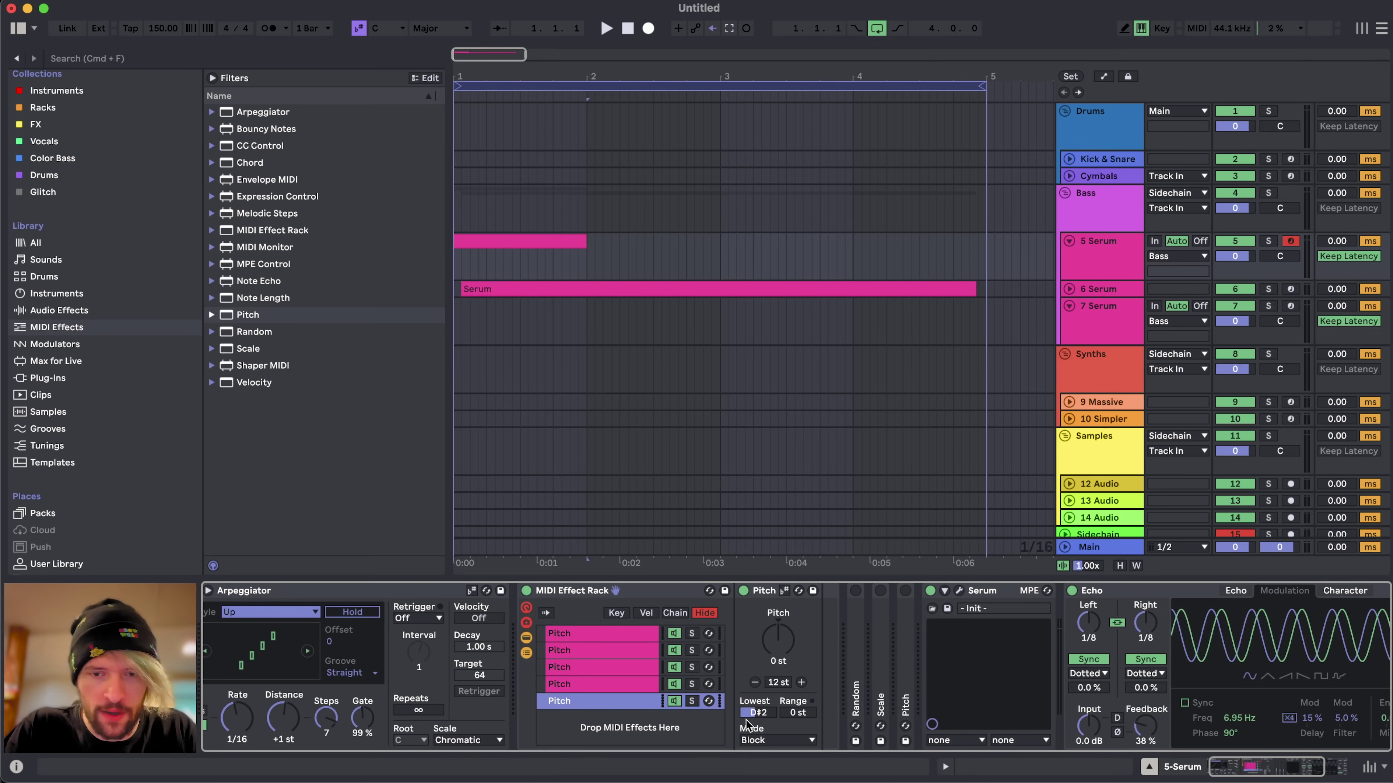
left_click(744, 715)
key("Up")
- Continue duplicating the last Pitch chain, raising Lowest one semitone per copy from F2 up to G2, and return to the first chain
left_click(635, 704)
key("super+d")
left_click(754, 715)
key("Up")
left_click(638, 713)
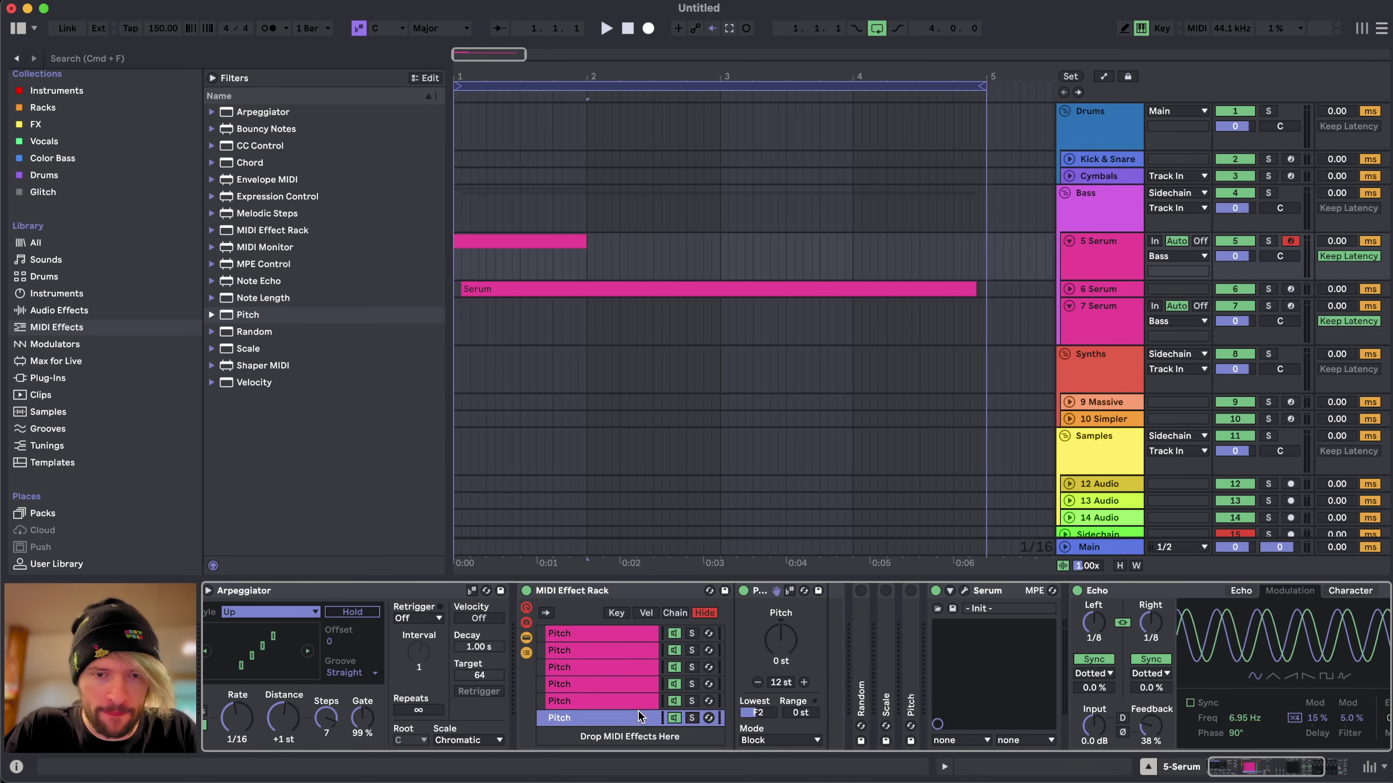
key("super+d")
left_click(616, 636)
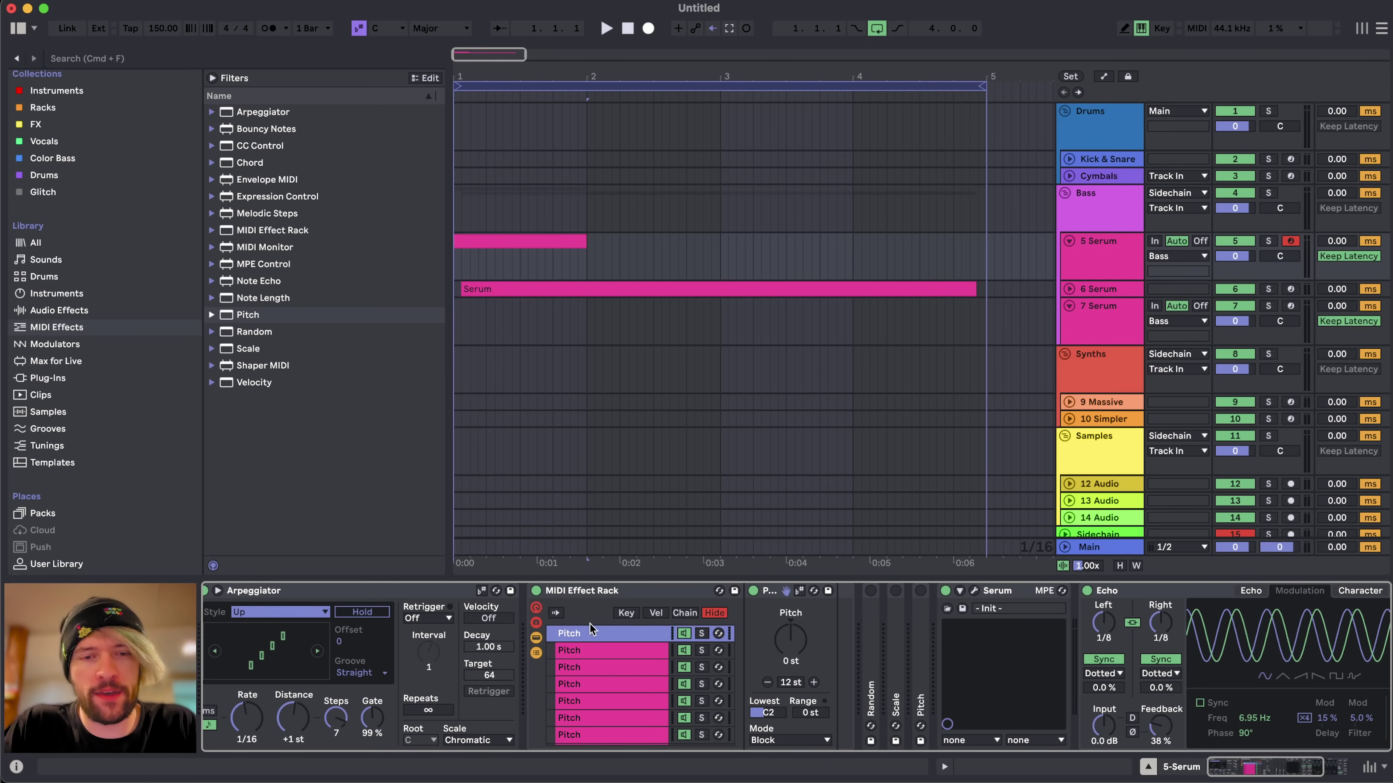
- Audition notes through the rack and step through its chains from first to last to check each Lowest note
scroll(634, 657, "down", 3)
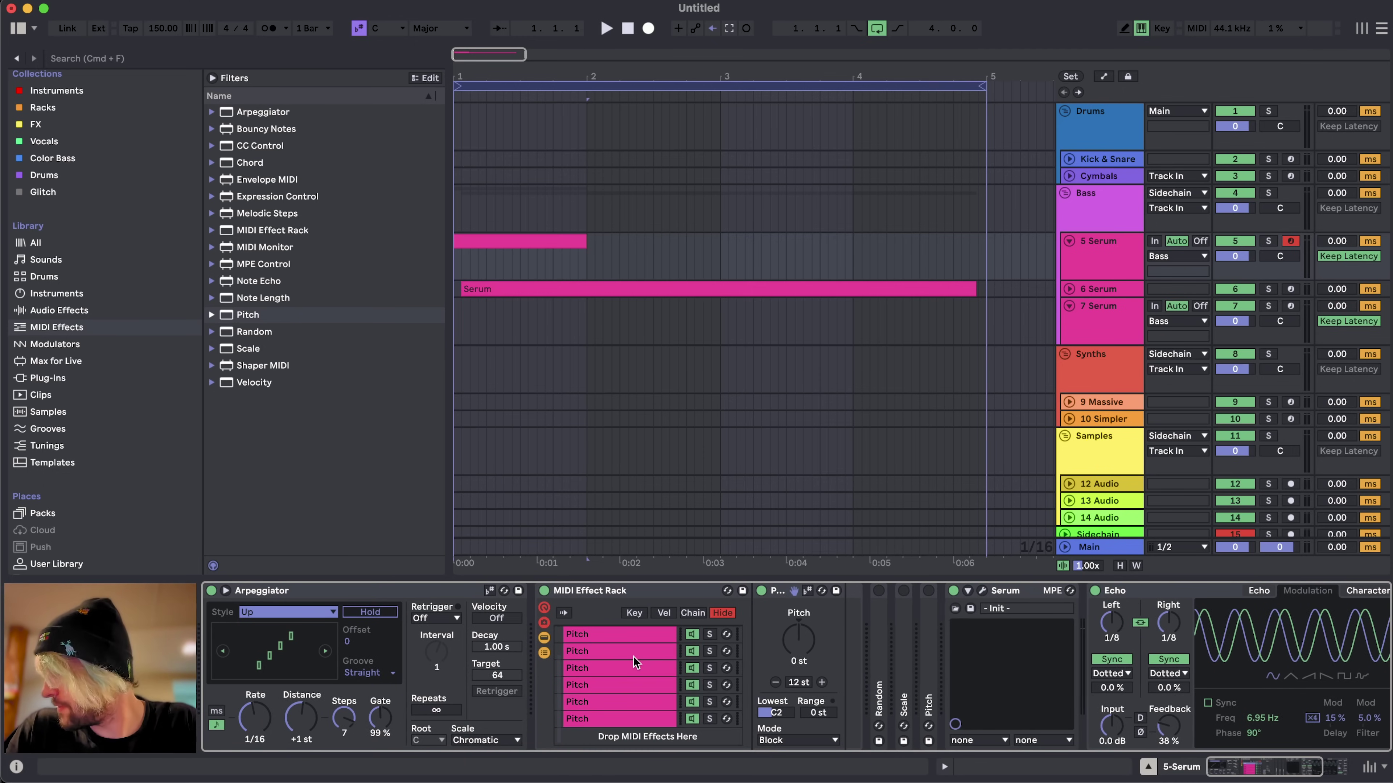
scroll(633, 657, "up", 3)
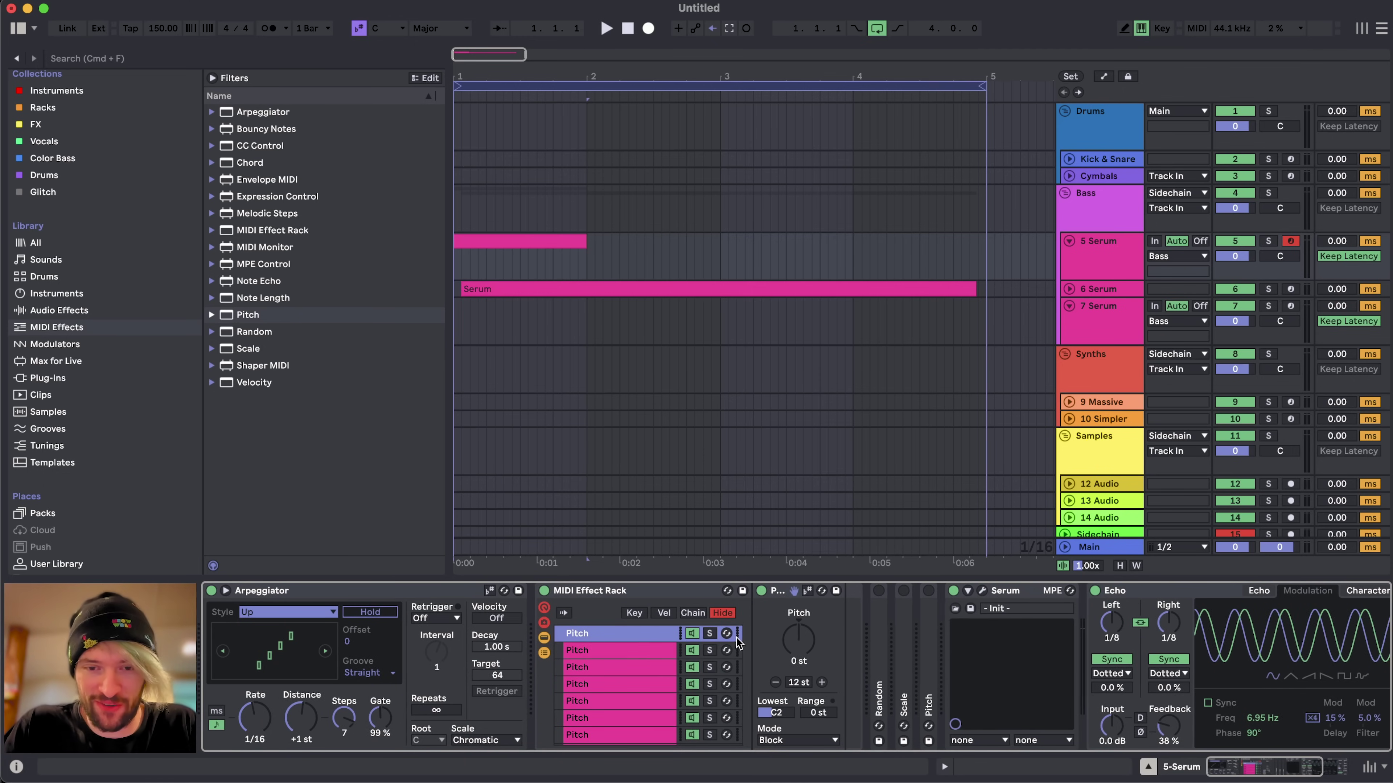
scroll(610, 696, "down", 3)
scroll(609, 696, "up", 3)
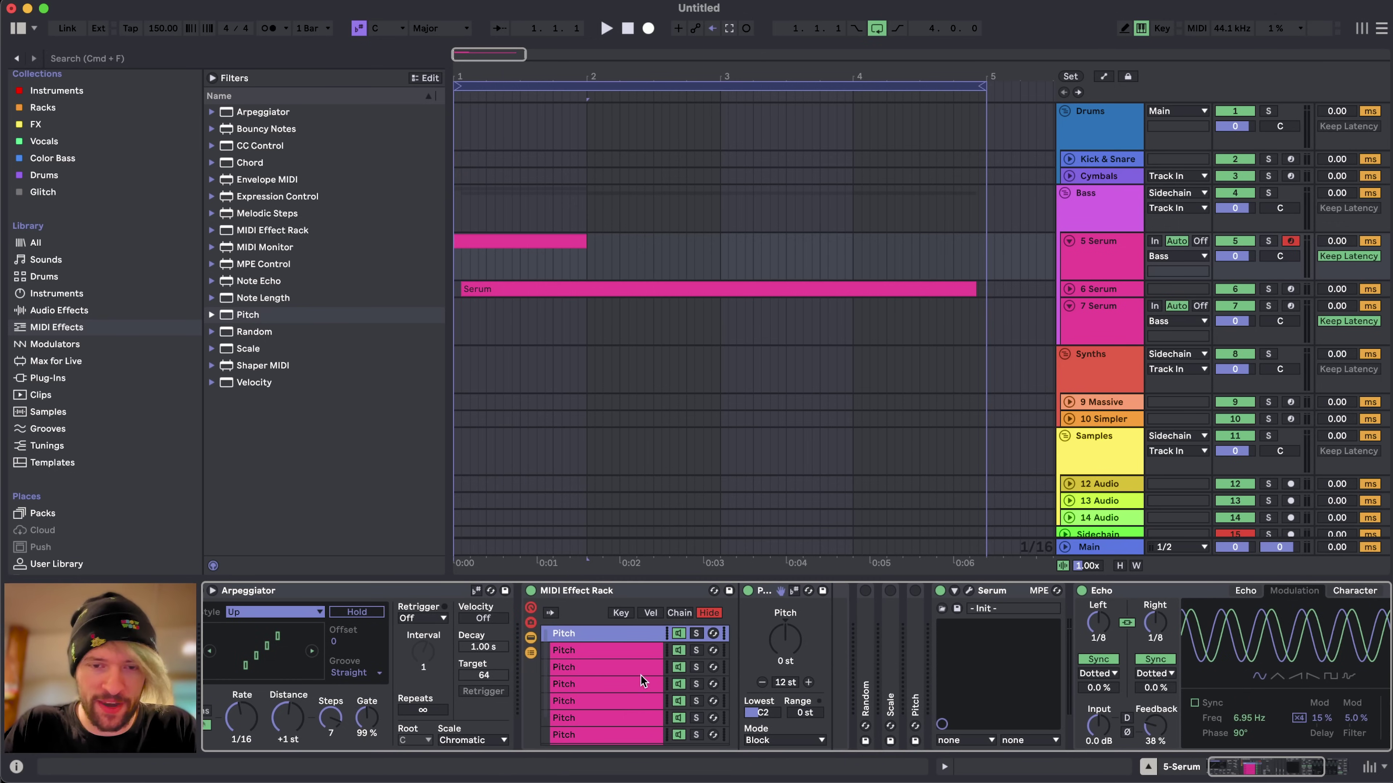
scroll(648, 626, "left", 1)
scroll(648, 626, "right", 1)
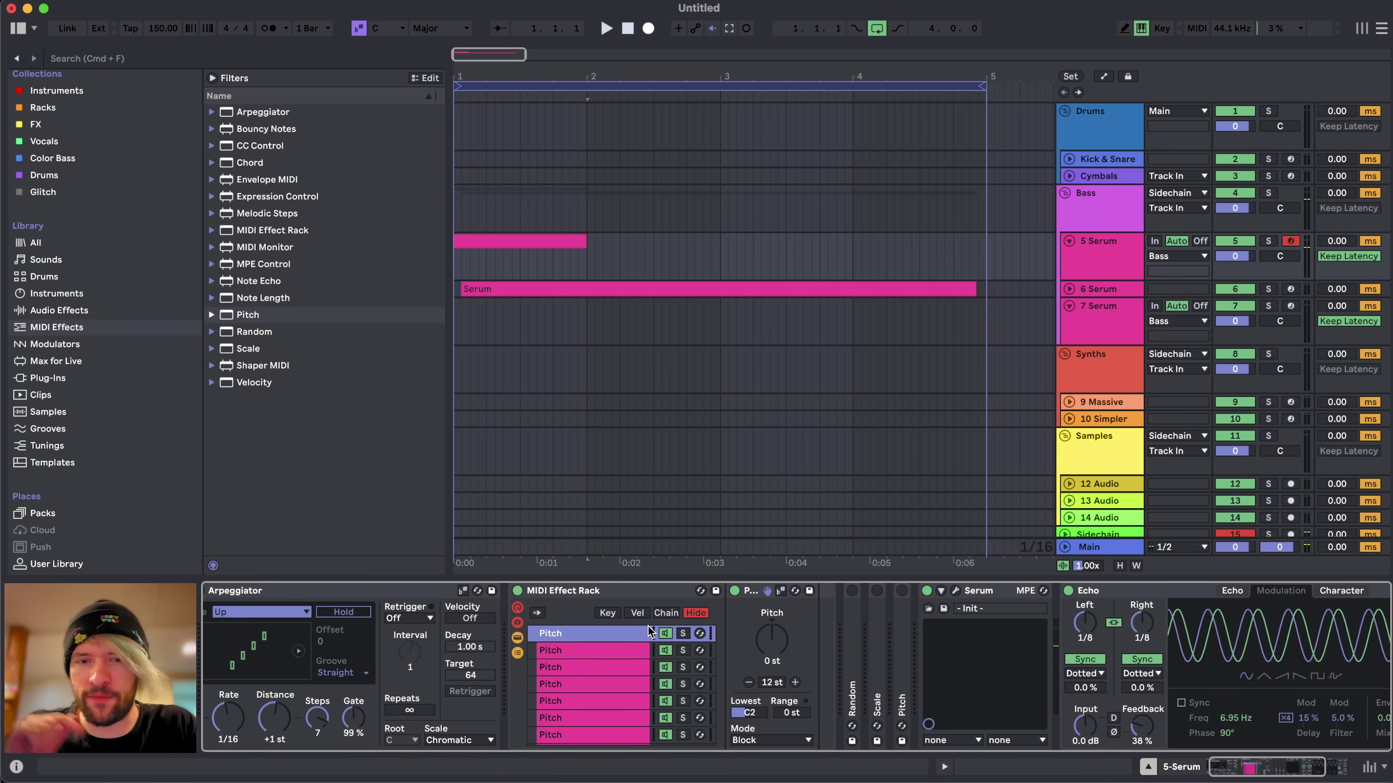
key("Delete")
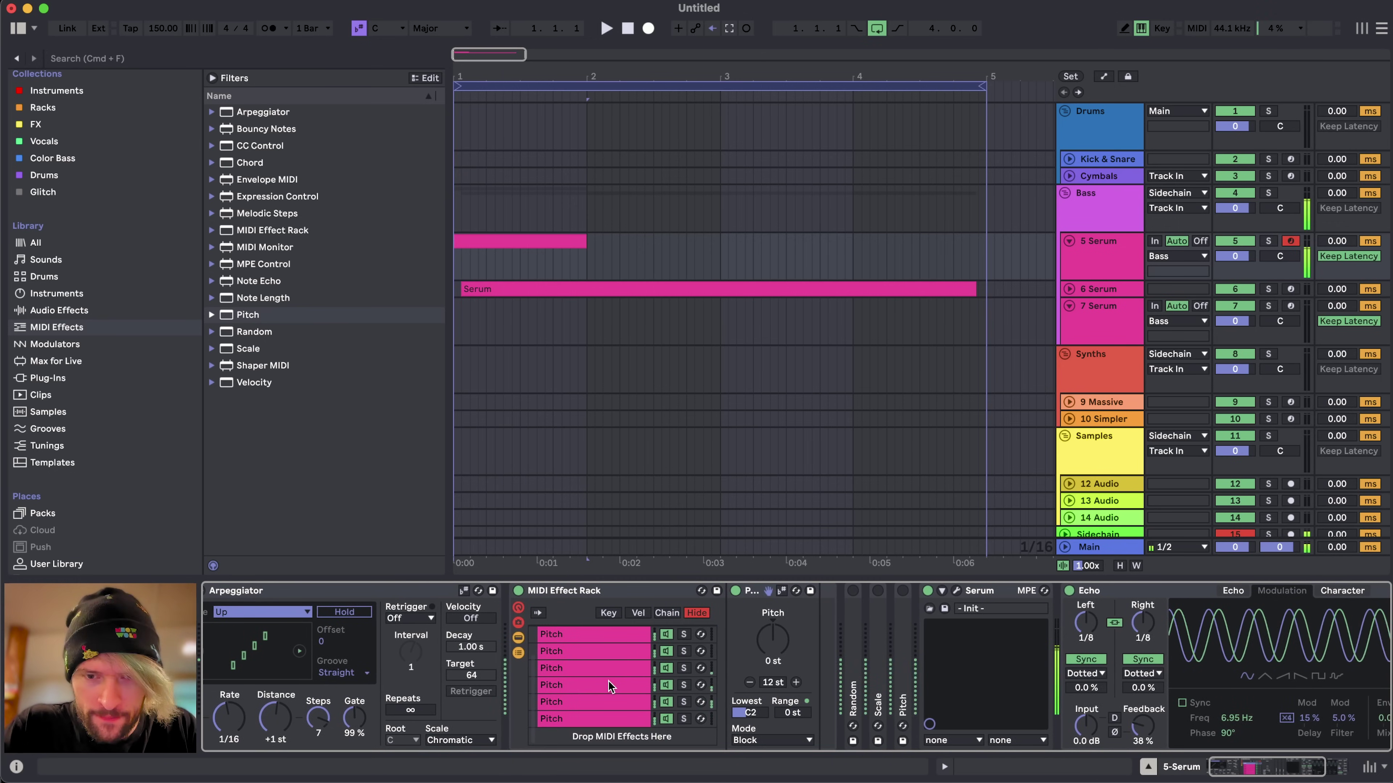
scroll(608, 686, "right", 1)
scroll(609, 680, "up", 3)
scroll(608, 681, "down", 3)
scroll(608, 681, "up", 3)
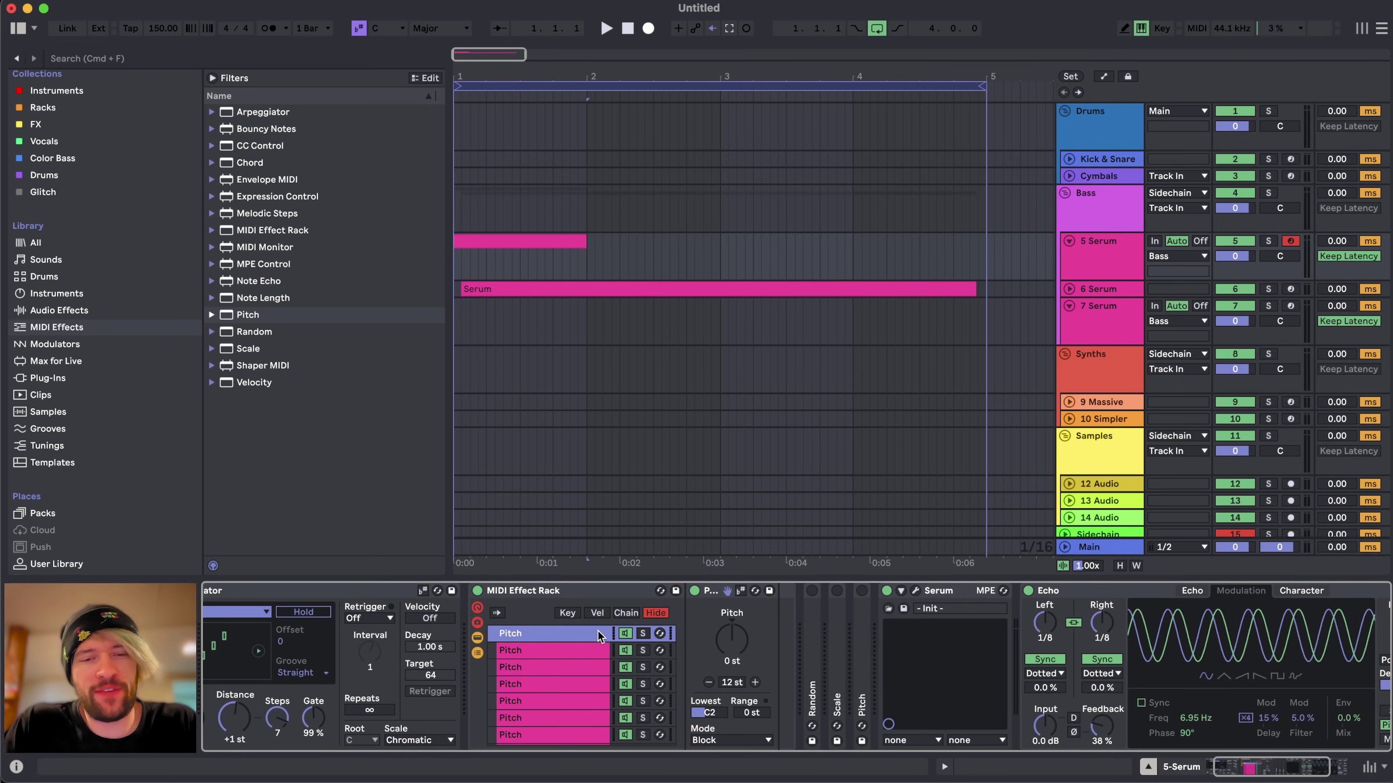
key("Down")
key("Down")
key("Down")
key("Down")
key("Down")
key("Down")
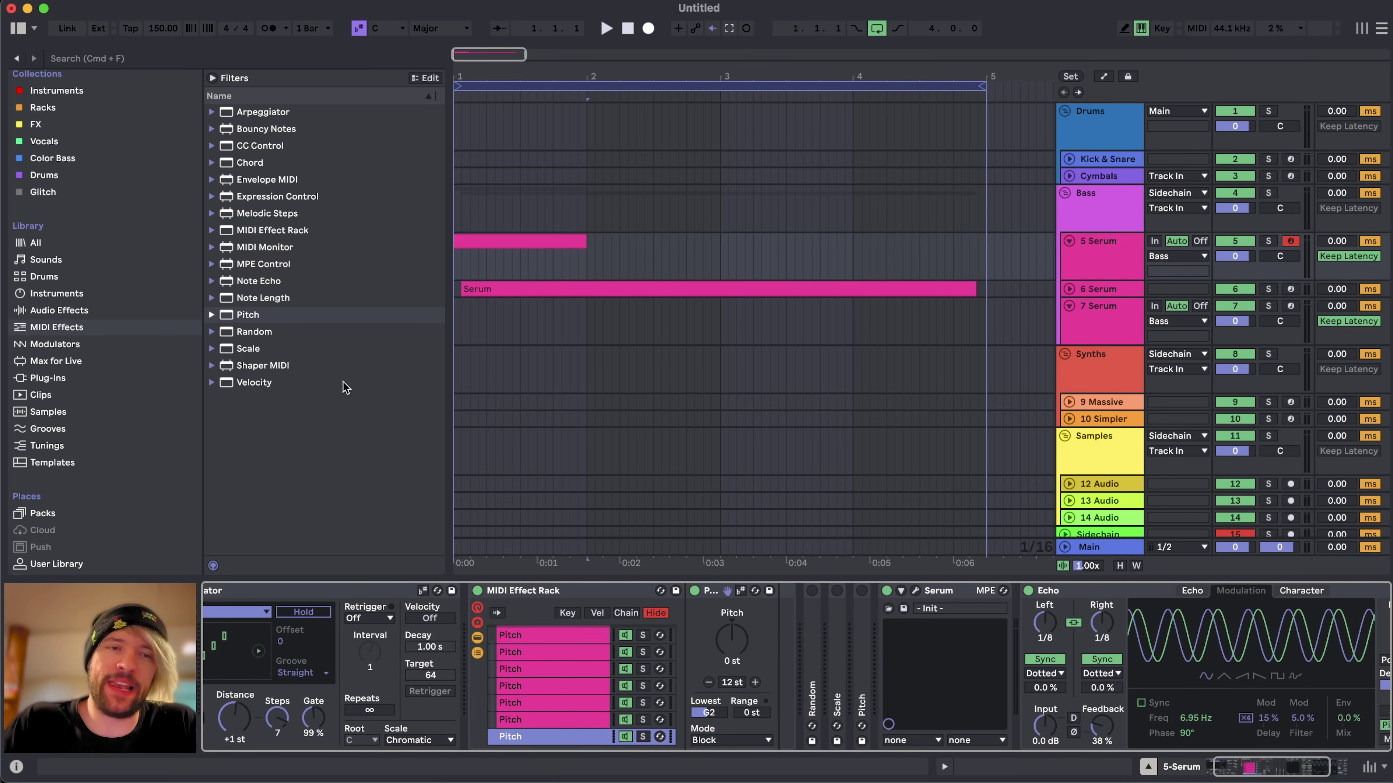
- Try adding a second Pitch device to the last chain and turning its Pitch knob
left_click_drag(268, 314, 827, 638)
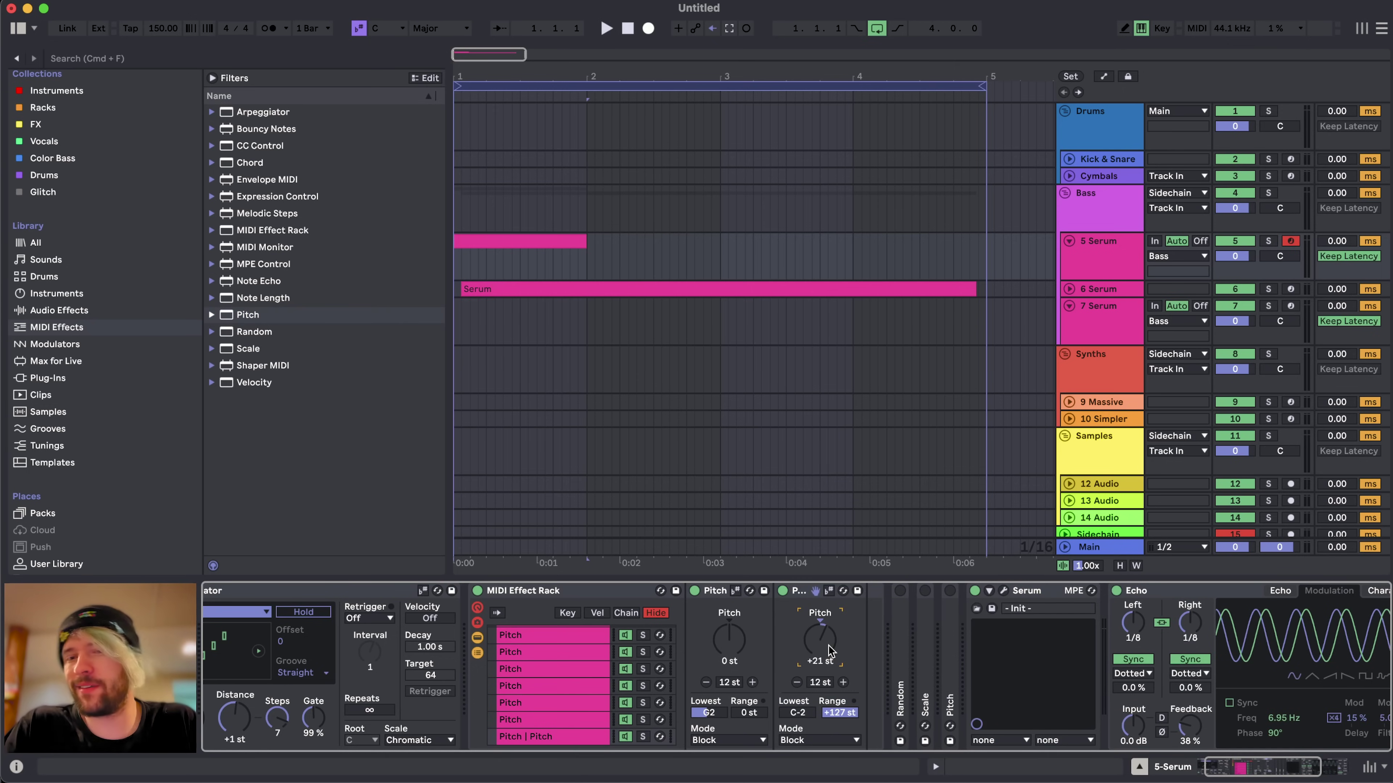
double_click(827, 645)
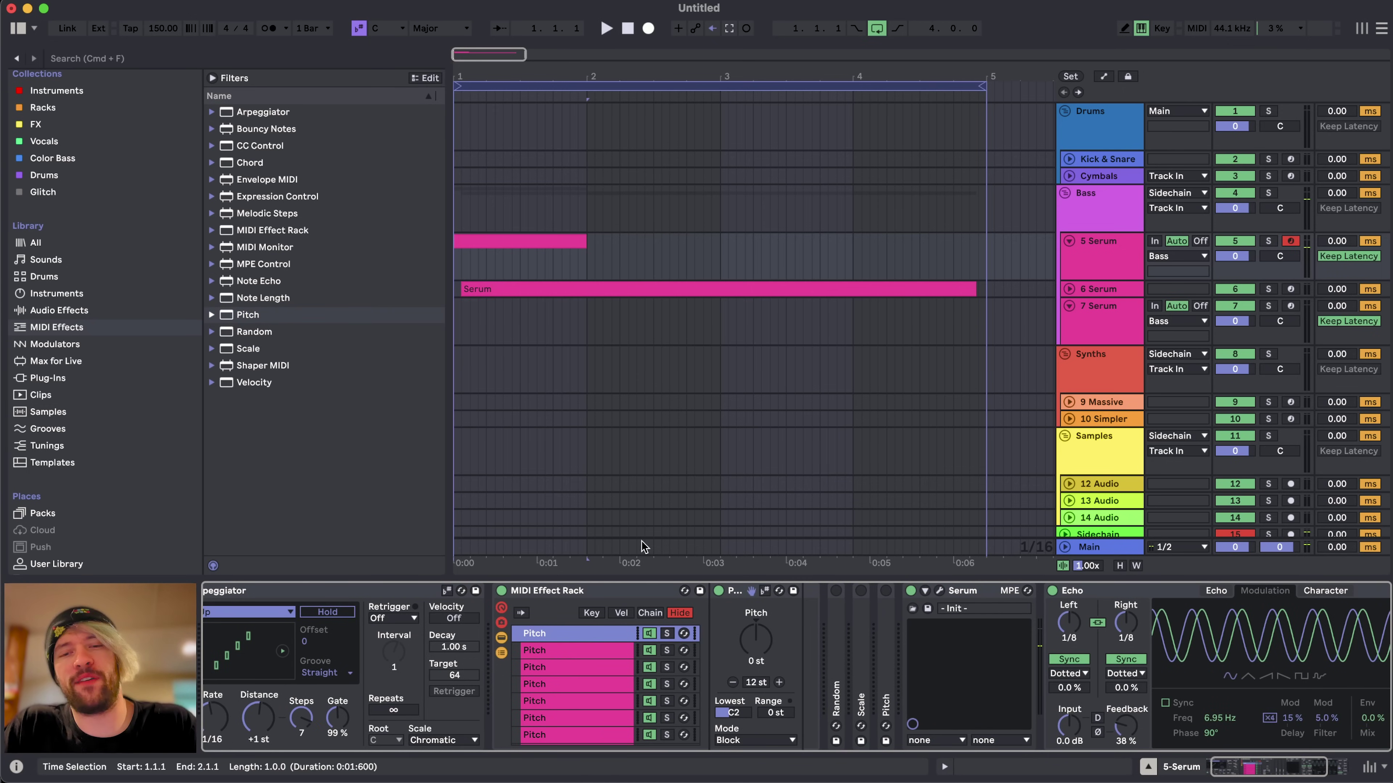
- Set Pitch to -1 st on the C#2 chain and -3 st on the D#2 chain, and lower the D2 chain's Pitch between them
left_click(761, 650)
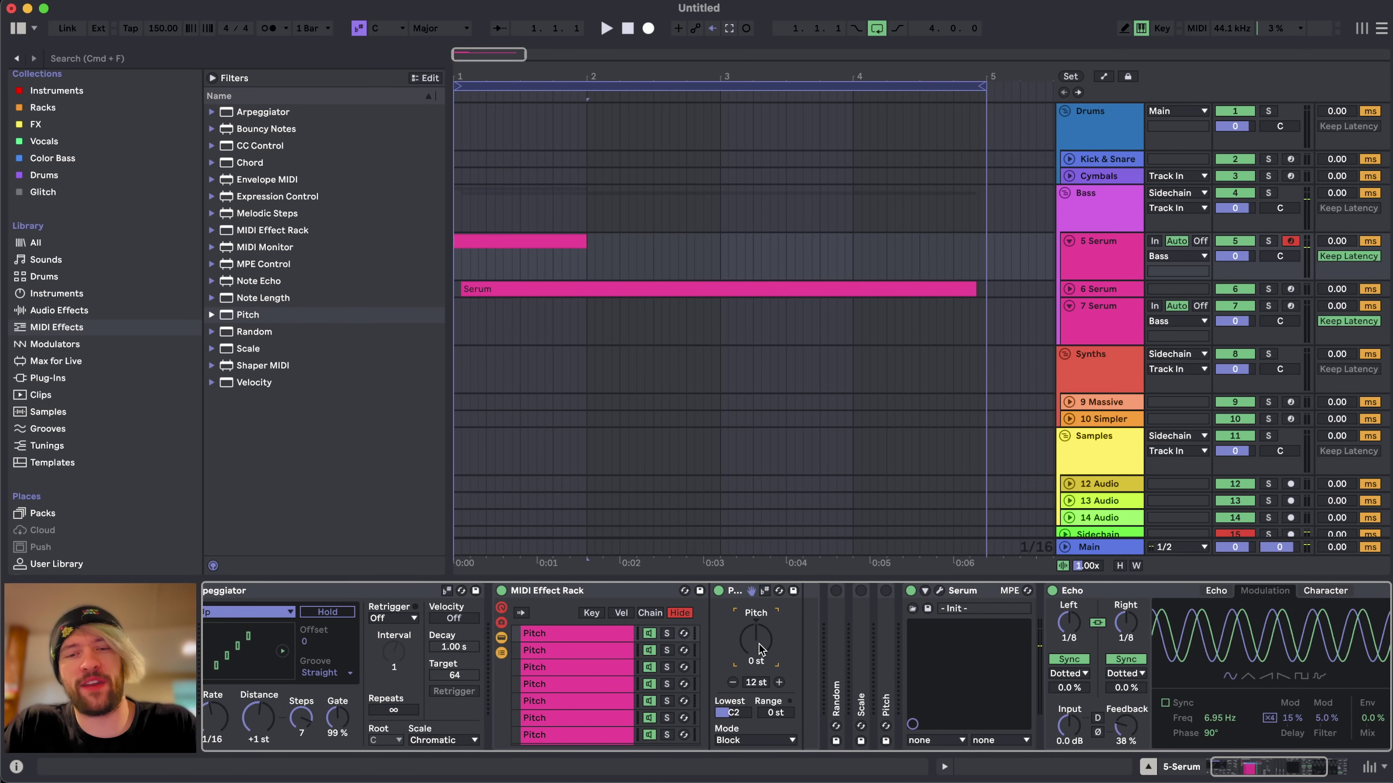
left_click(571, 649)
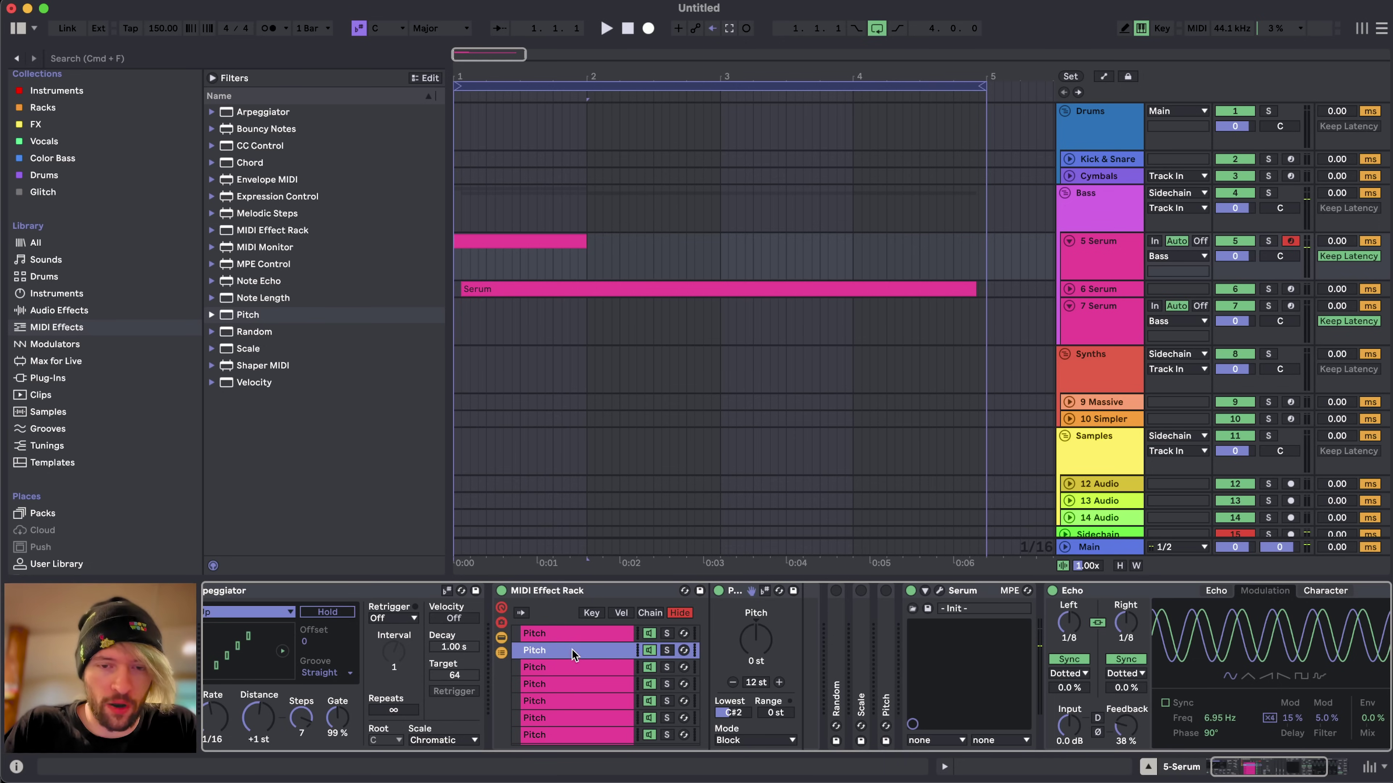
left_click(598, 665)
left_click_drag(757, 633, 757, 637)
left_click(608, 684)
left_click(756, 661)
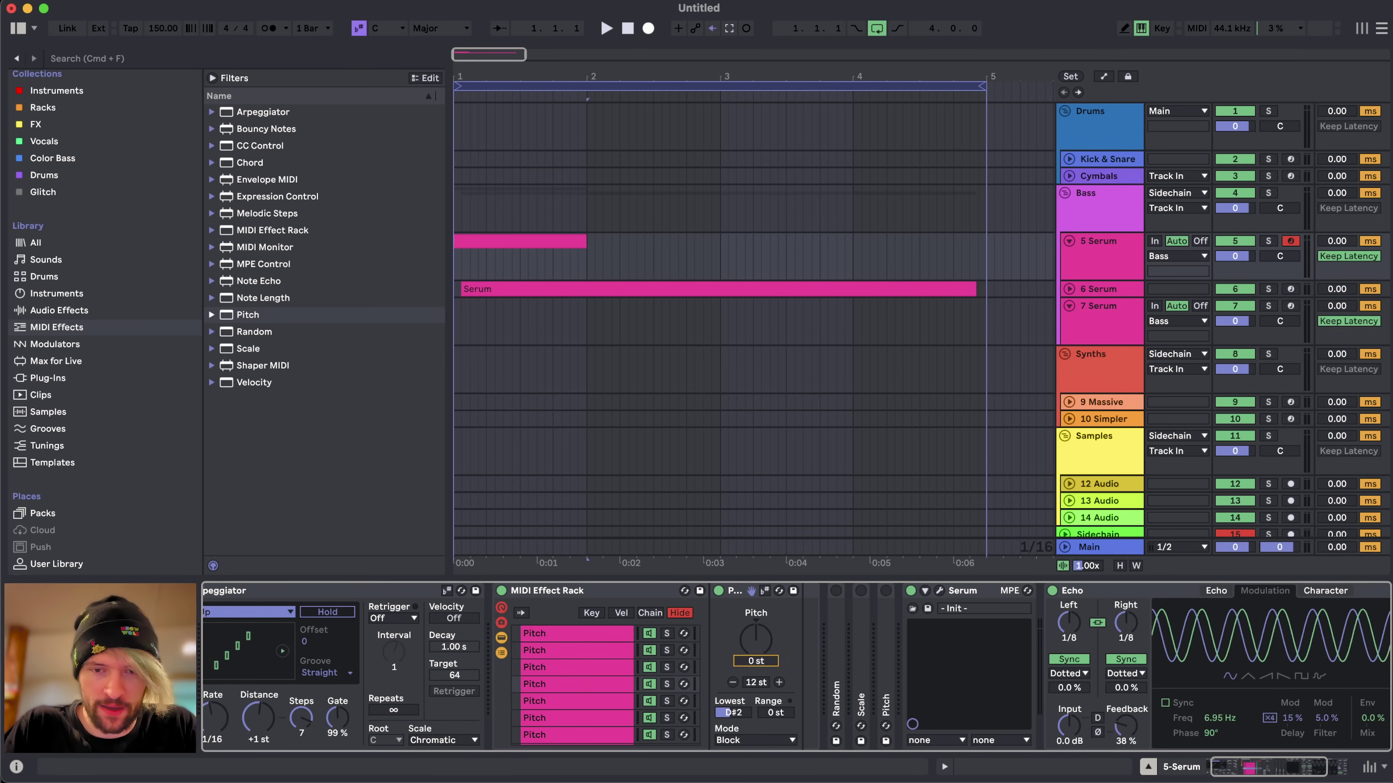
type("-3")
key("Return")
- Lower the E2 chain's Pitch and set the F2 chain's Pitch to -4 st
left_click(597, 702)
left_click_drag(755, 643, 756, 649)
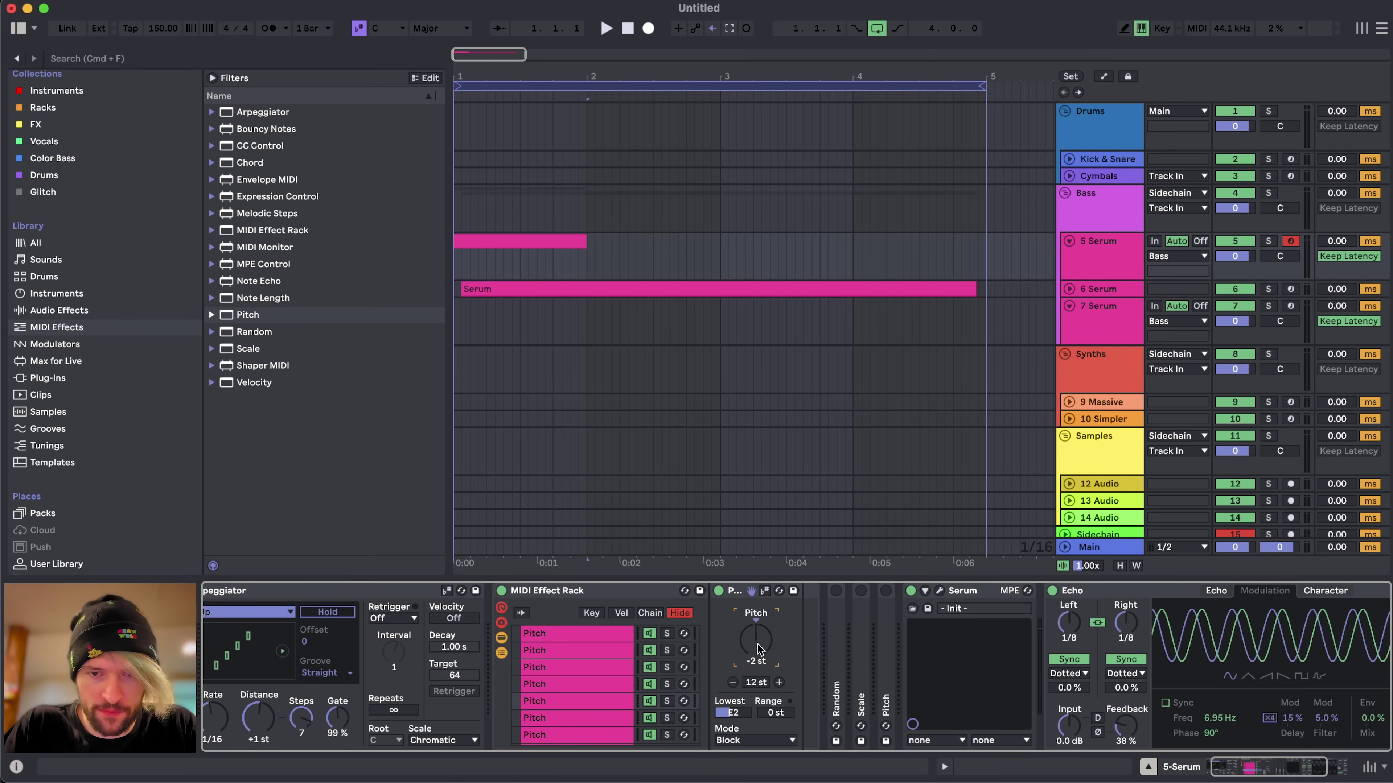
left_click(604, 722)
left_click(741, 661)
type("-4")
key("Return")
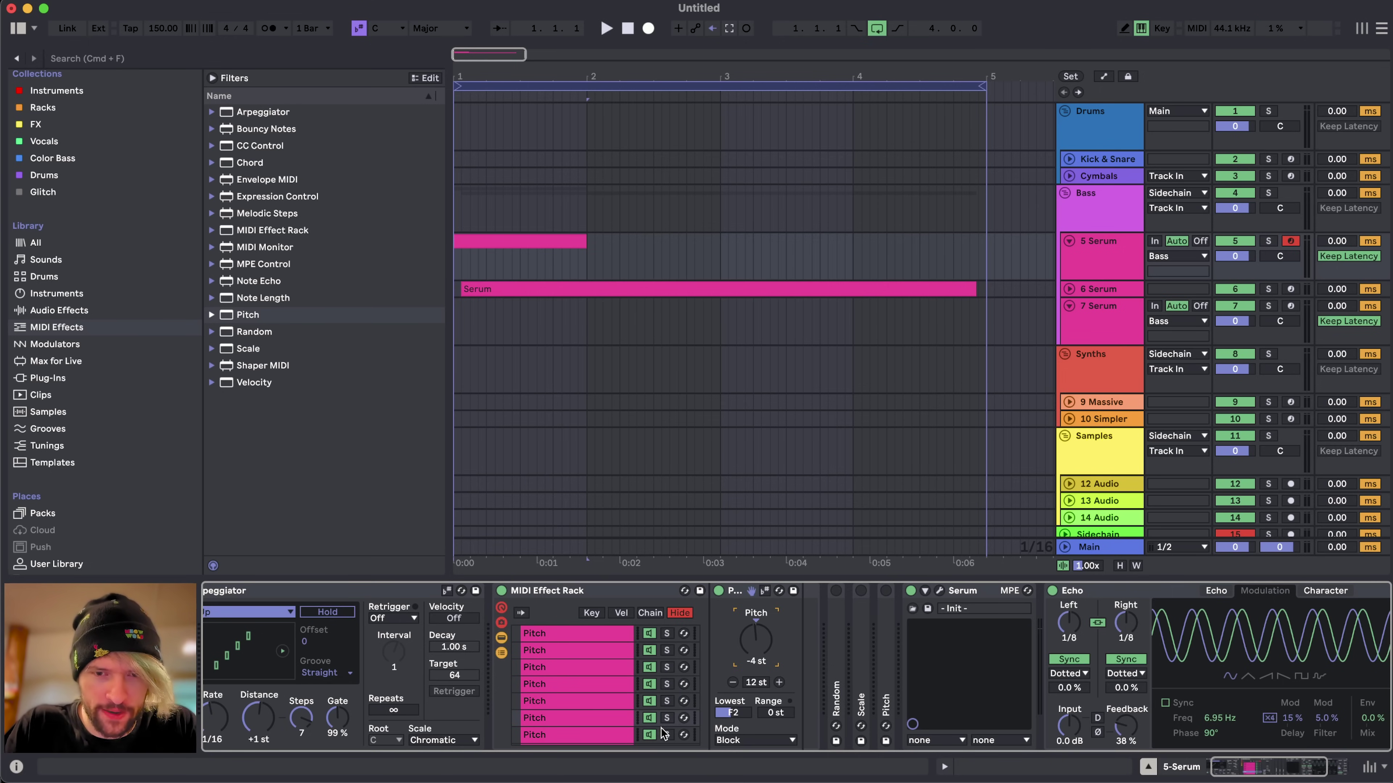
- Lower the Pitch values of the last two chains, the ones limited to F#2 and G2
left_click(608, 740)
left_click(764, 645)
key("Down")
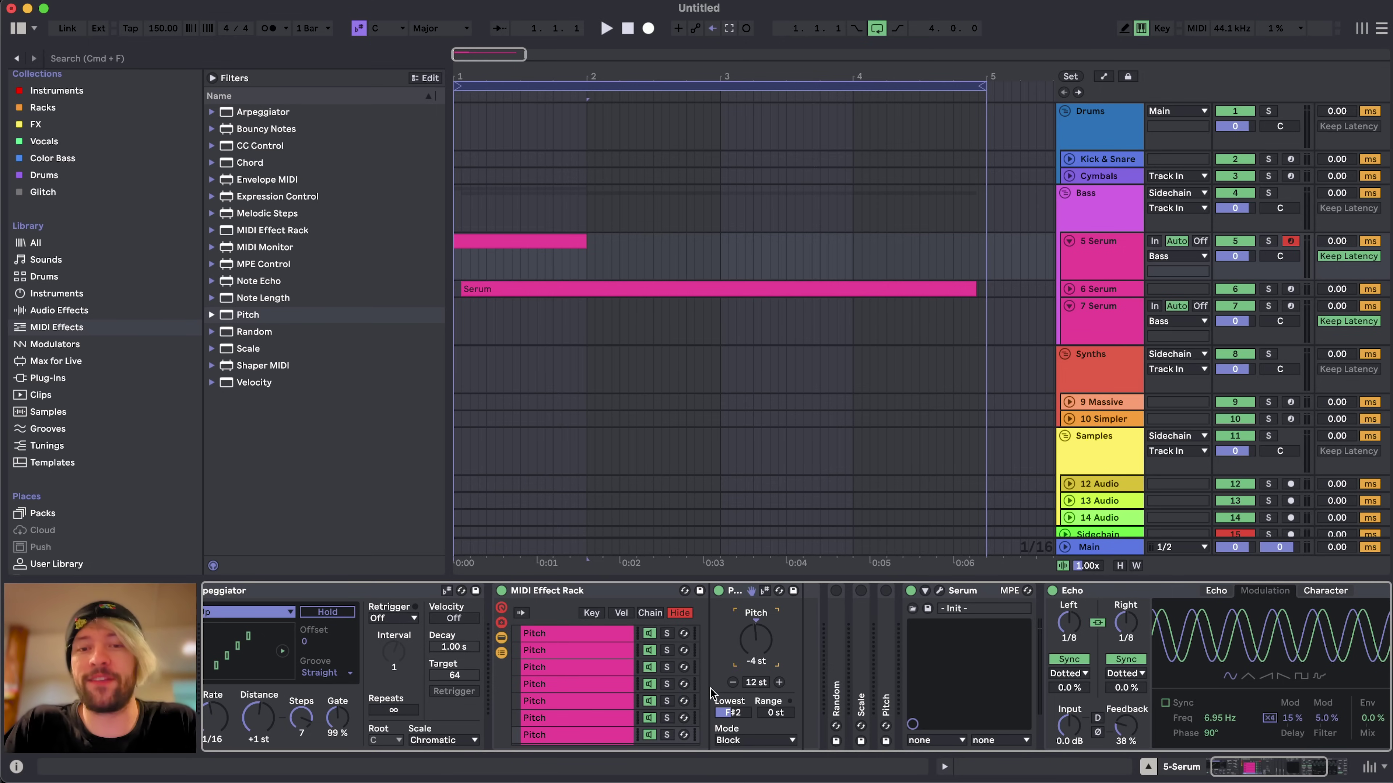
key("Down")
key("Down")
scroll(597, 712, "down", 3)
left_click(605, 720)
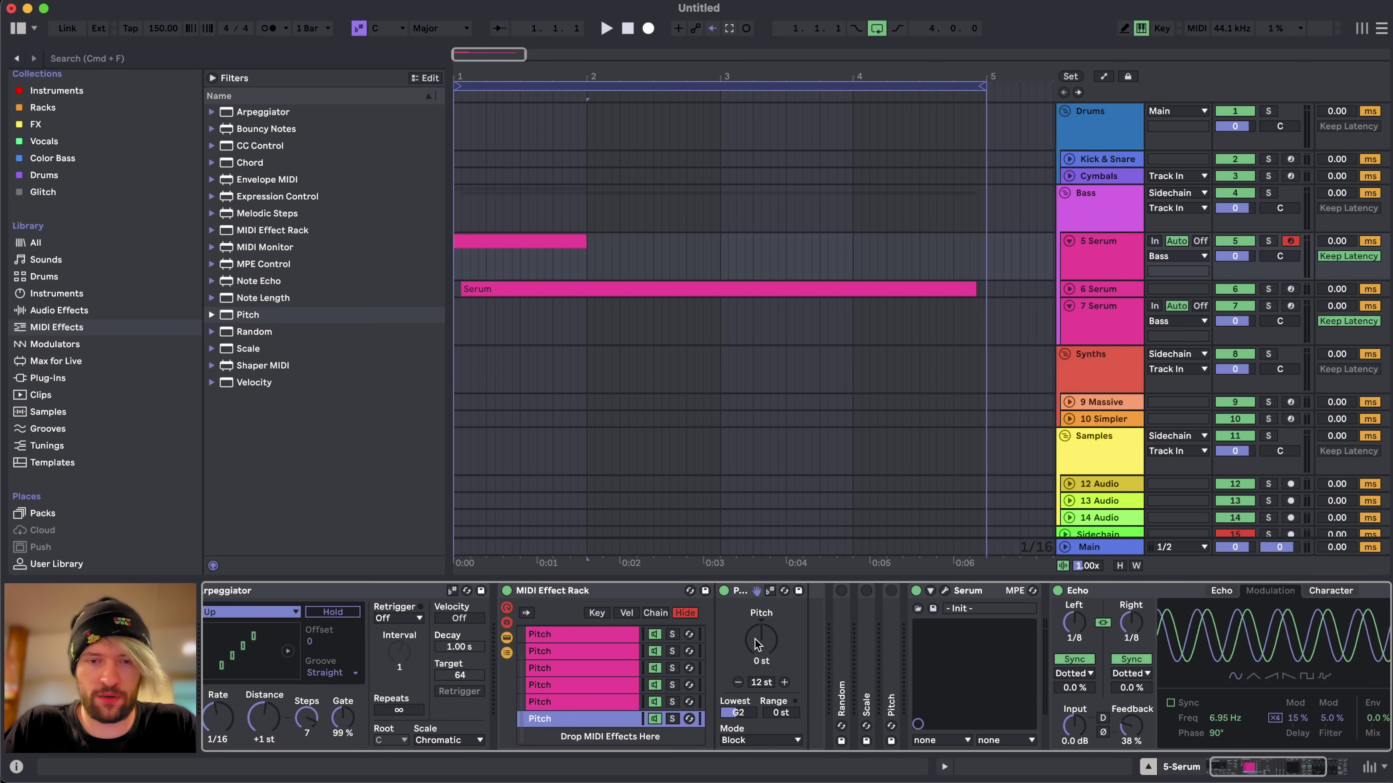
left_click_drag(755, 640, 755, 644)
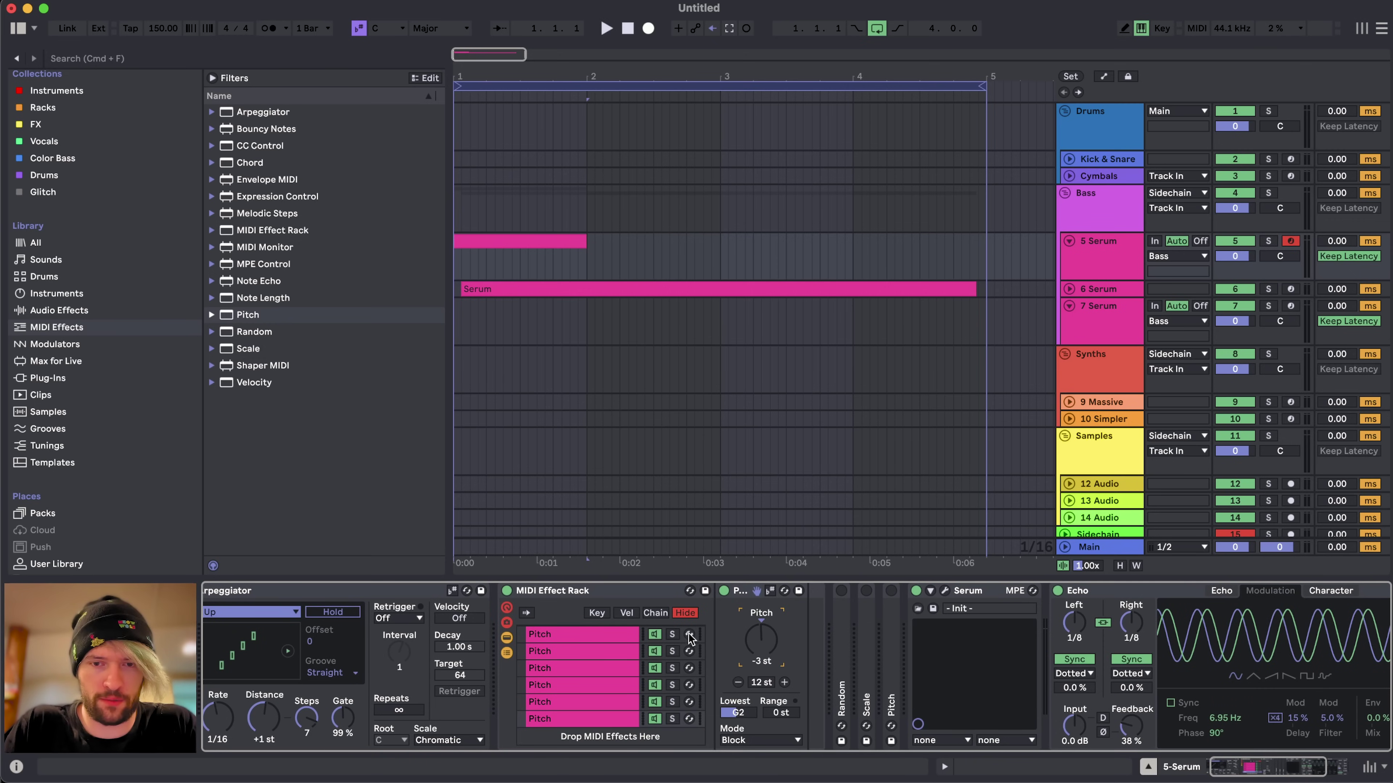
- Step back up to the first chain and audition notes through the rack with the computer keyboard octave at C2 to D3
left_click(572, 694)
key("Up")
key("Up")
key("Up")
key("Up")
key("Up")
key("Up")
scroll(572, 702, "down", 3)
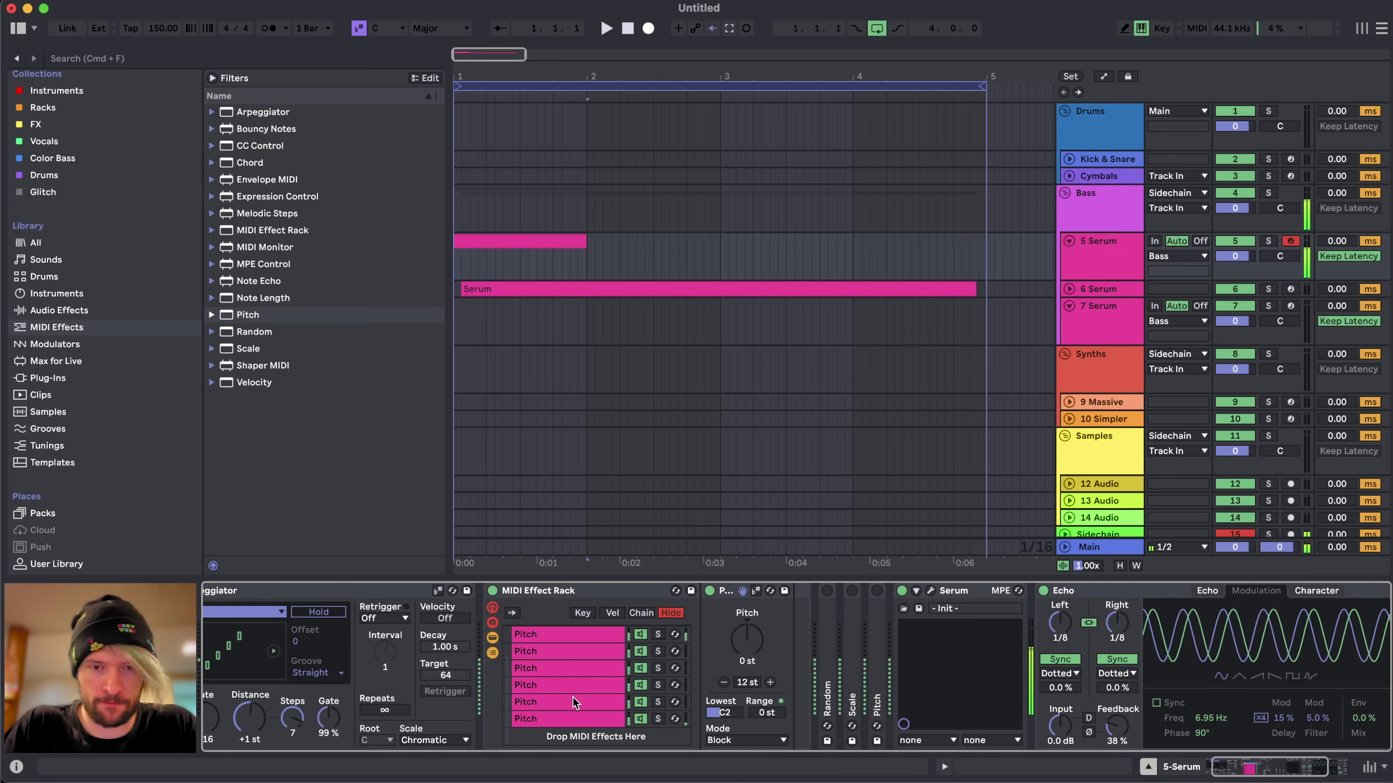
key("z")
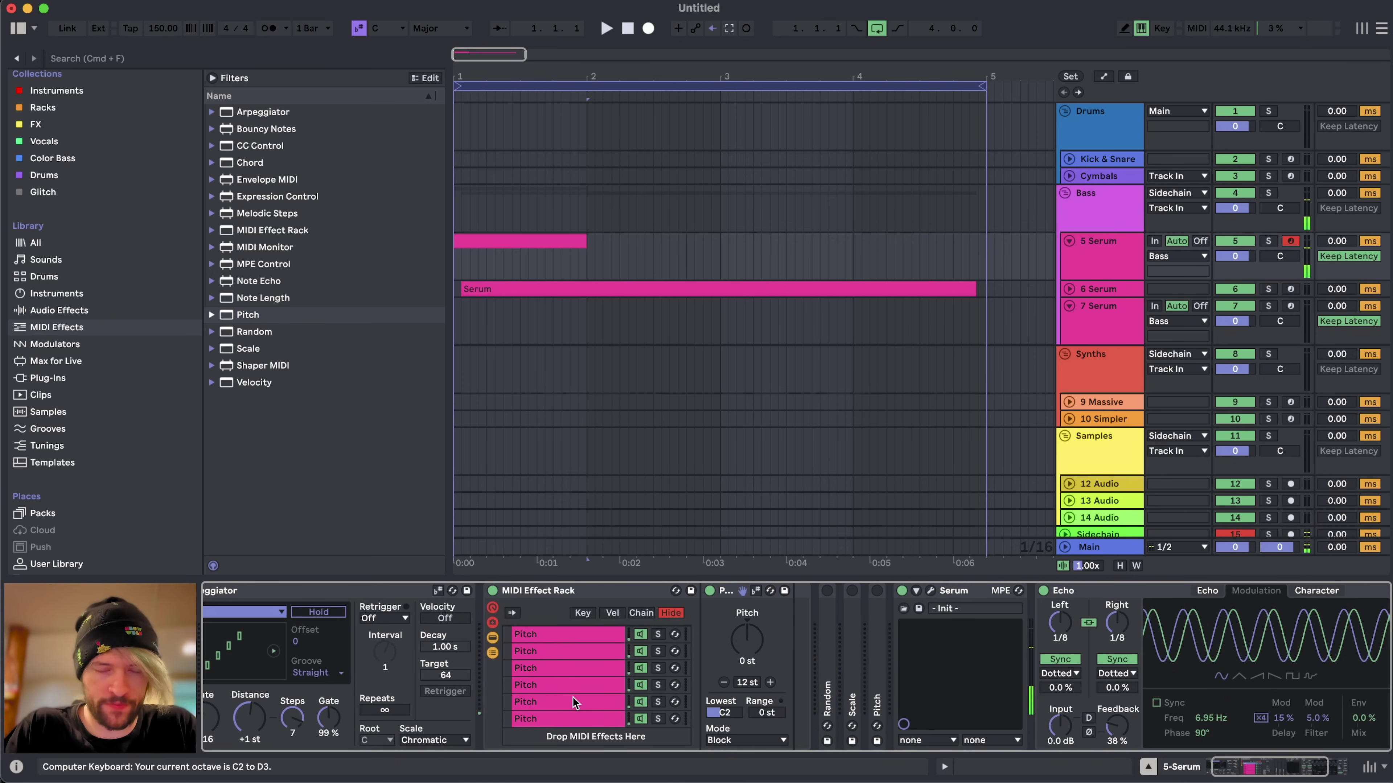
scroll(572, 703, "up", 3)
scroll(572, 703, "down", 3)
scroll(572, 703, "up", 3)
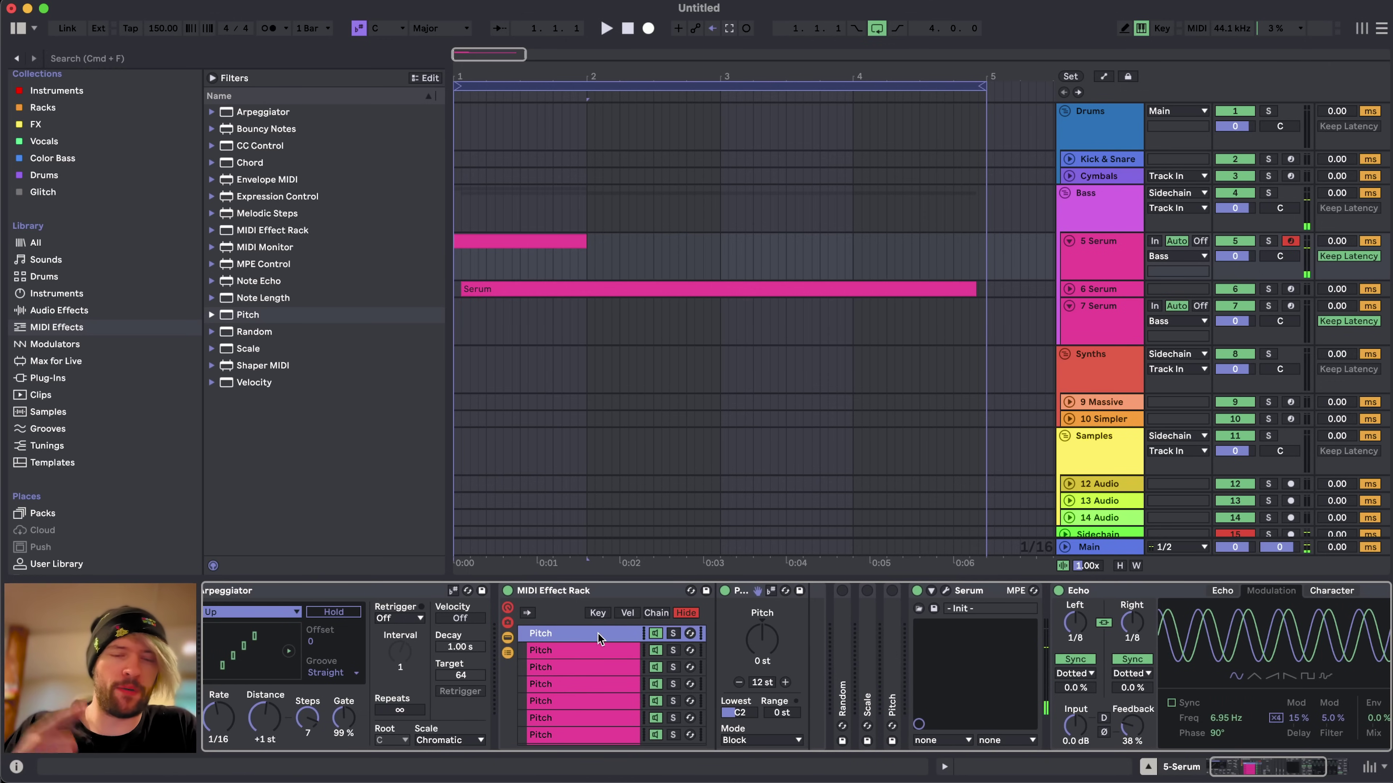
scroll(605, 738, "down", 3)
scroll(596, 669, "up", 3)
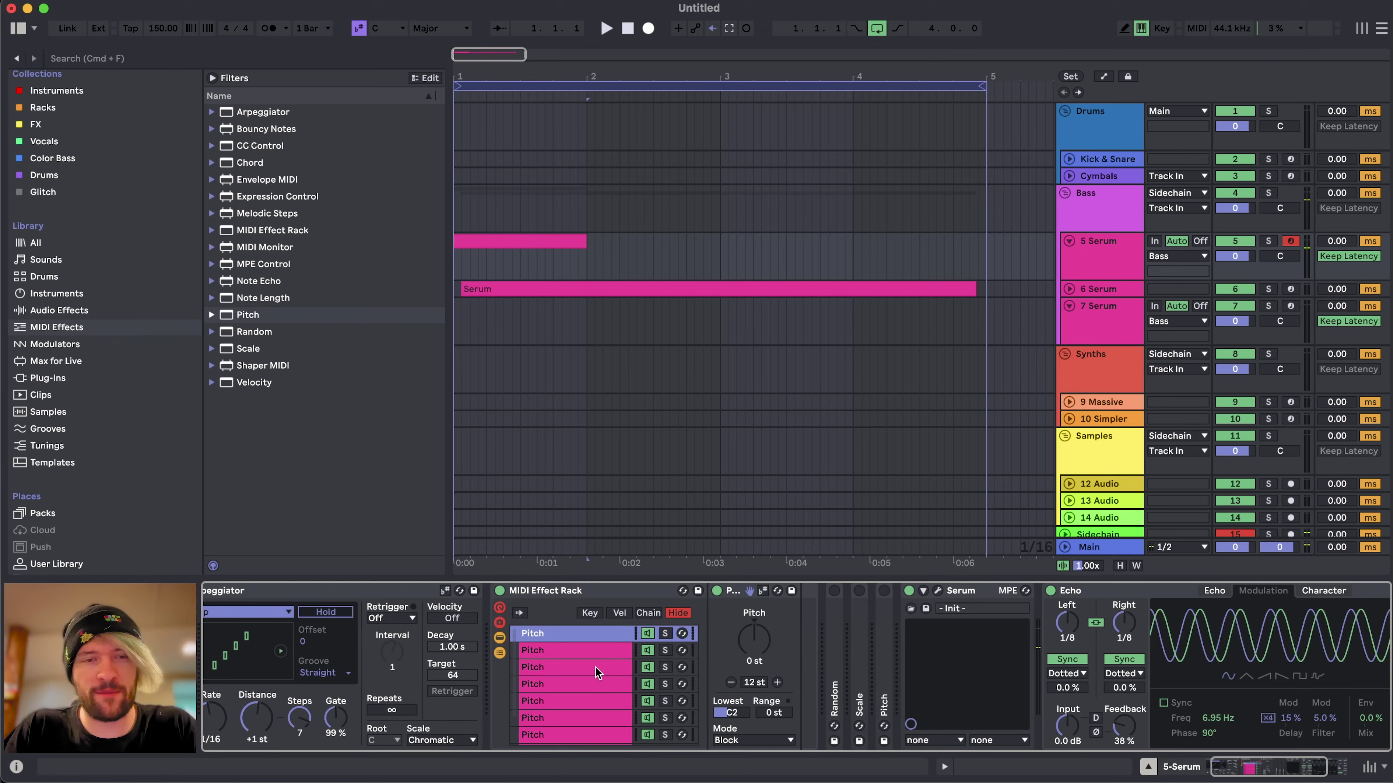
- Add a second Pitch device to the first chain and map its Pitch knob to Macro 1
left_click_drag(248, 315, 578, 628)
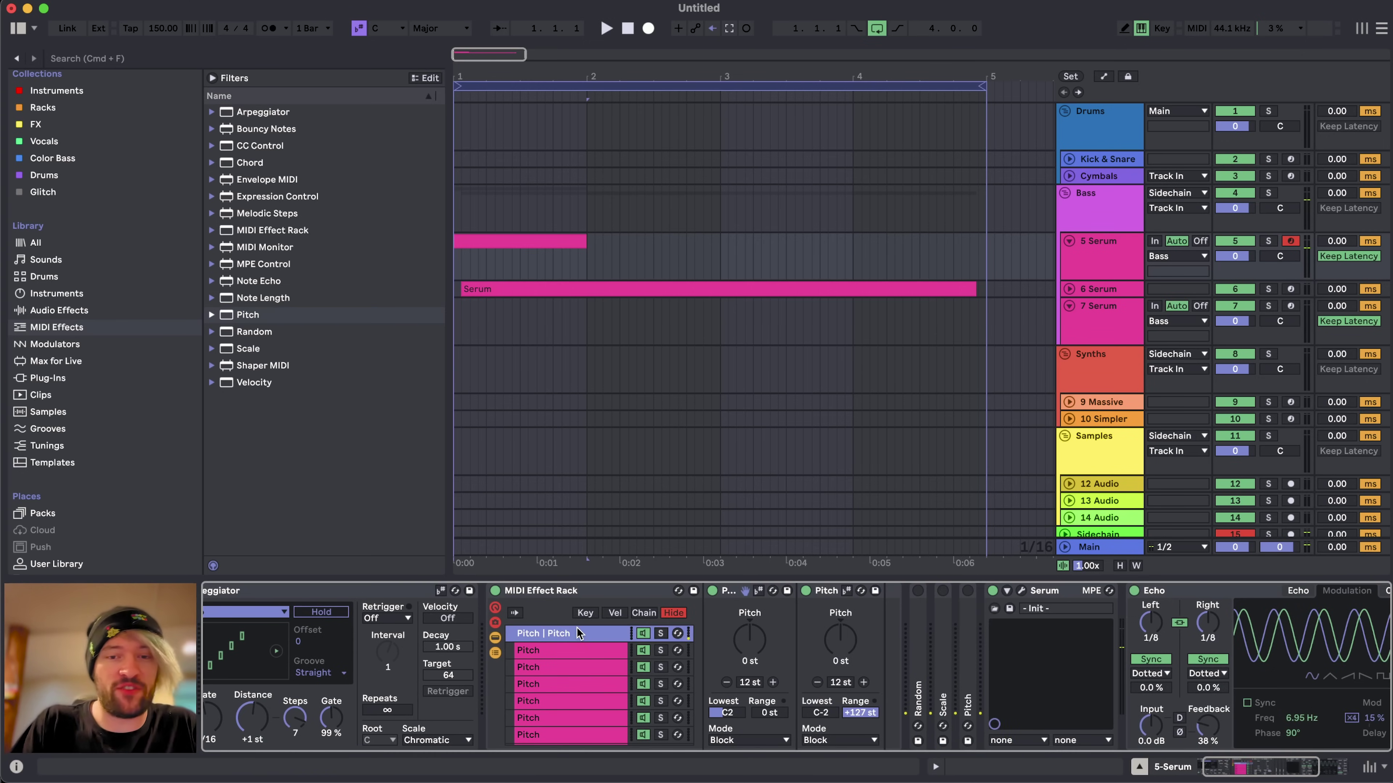
right_click(839, 639)
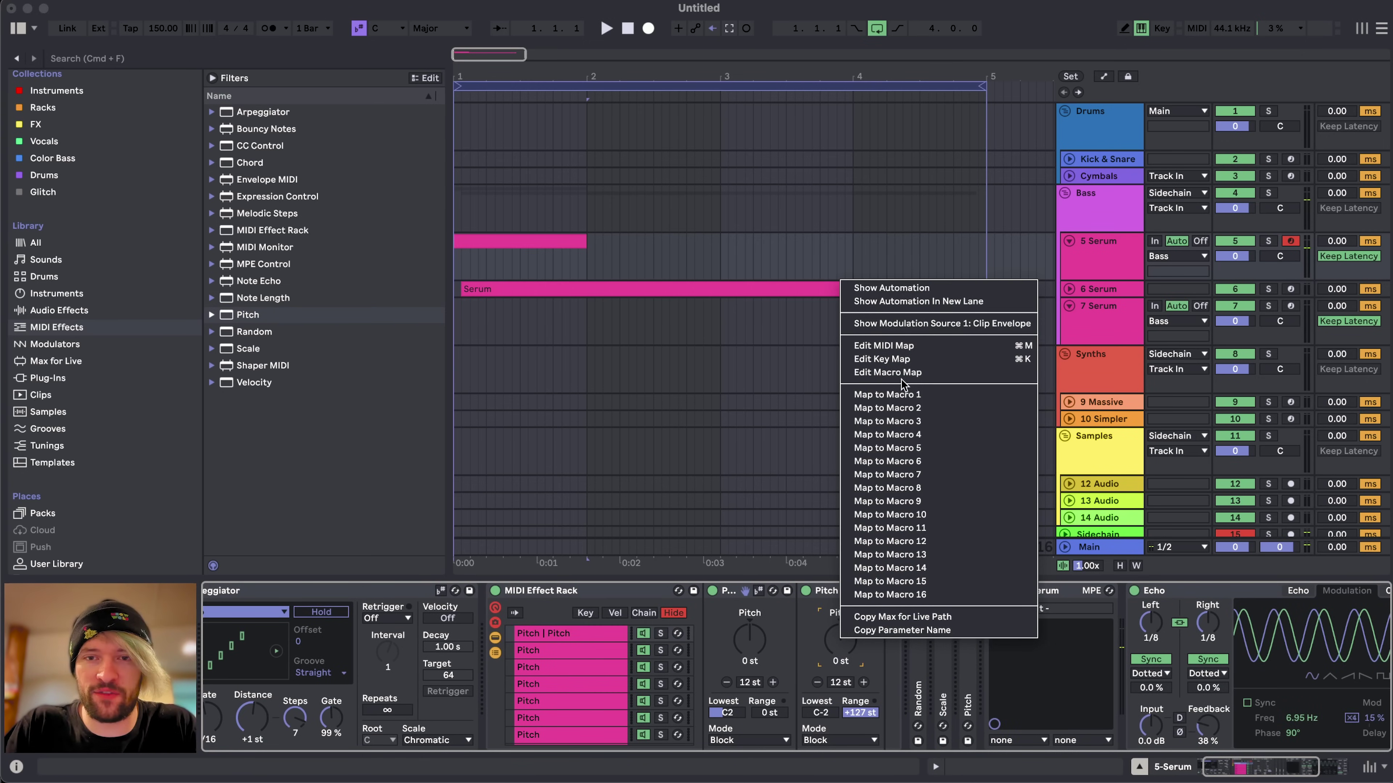
left_click(902, 394)
- Limit the Pitch macro mapping to a minimum of -24 st and a maximum of +24 st
left_click(694, 591)
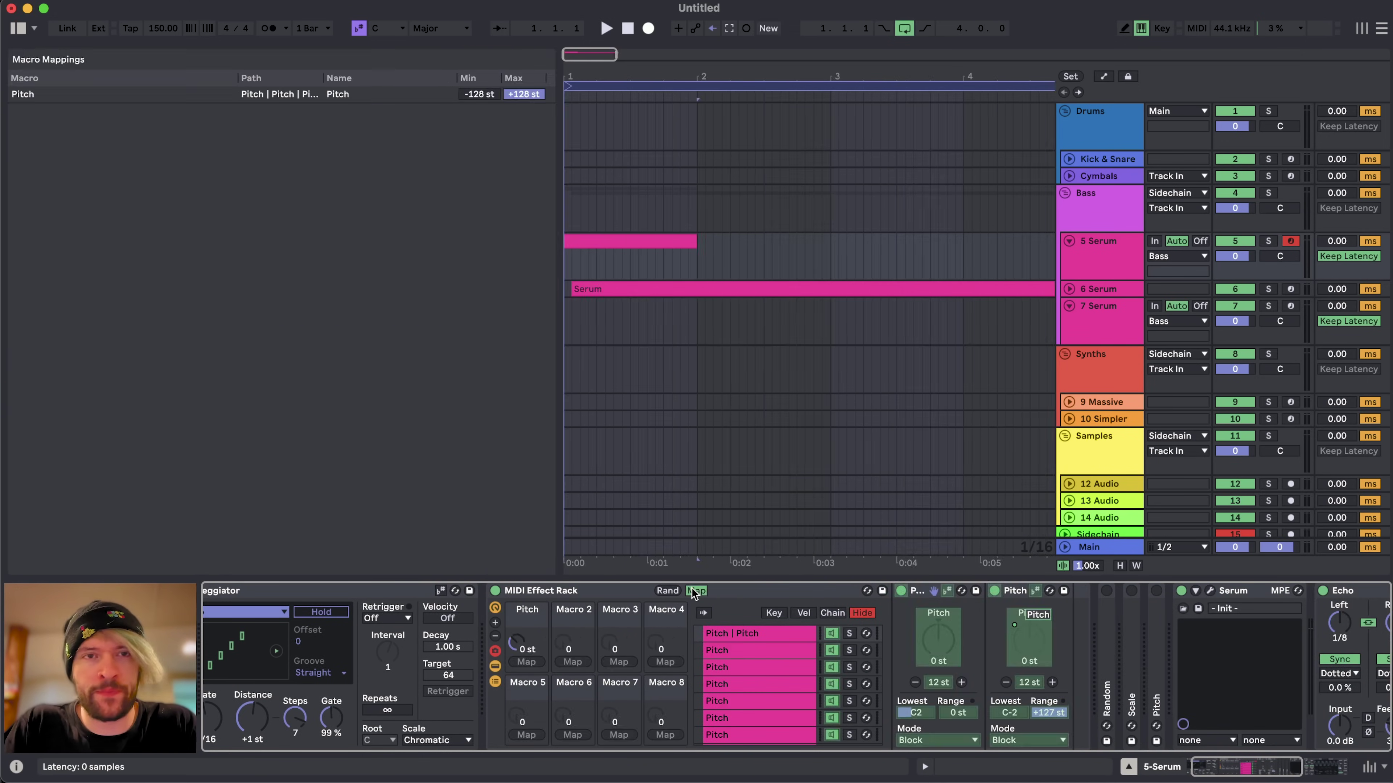
left_click(479, 94)
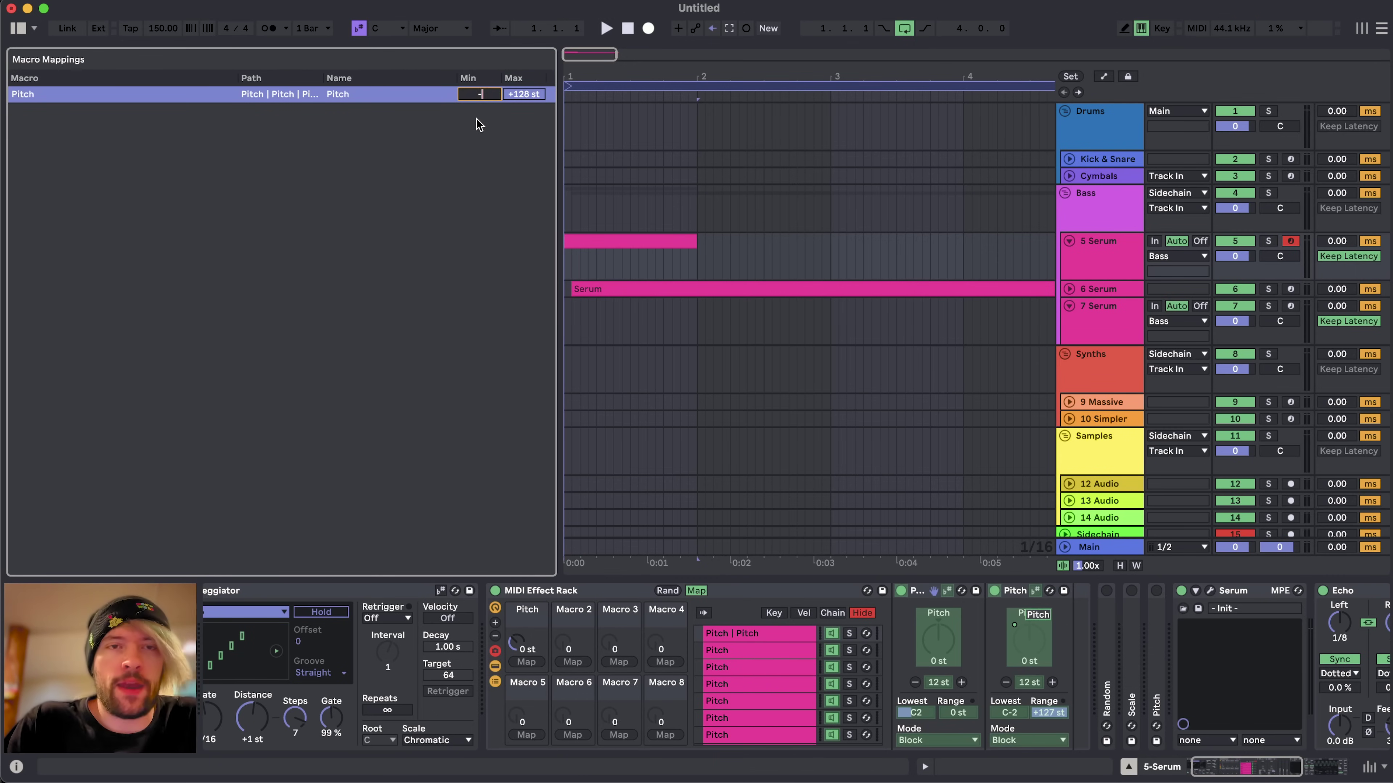
left_click(518, 97)
type("24 st")
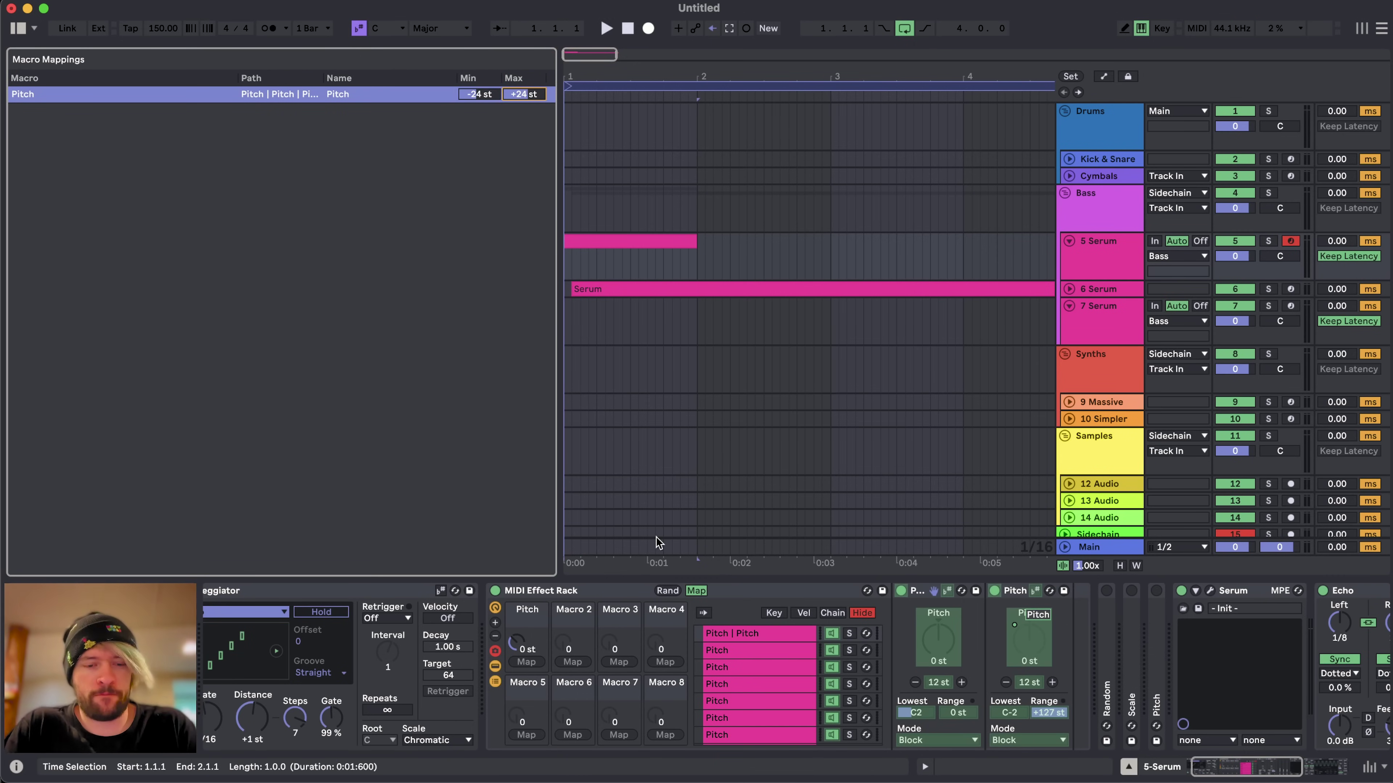
key("super+m")
- Copy the first chain's macro-mapped Pitch device into the second chain and map its Pitch knob to Macro 2
left_click_drag(984, 626, 733, 651)
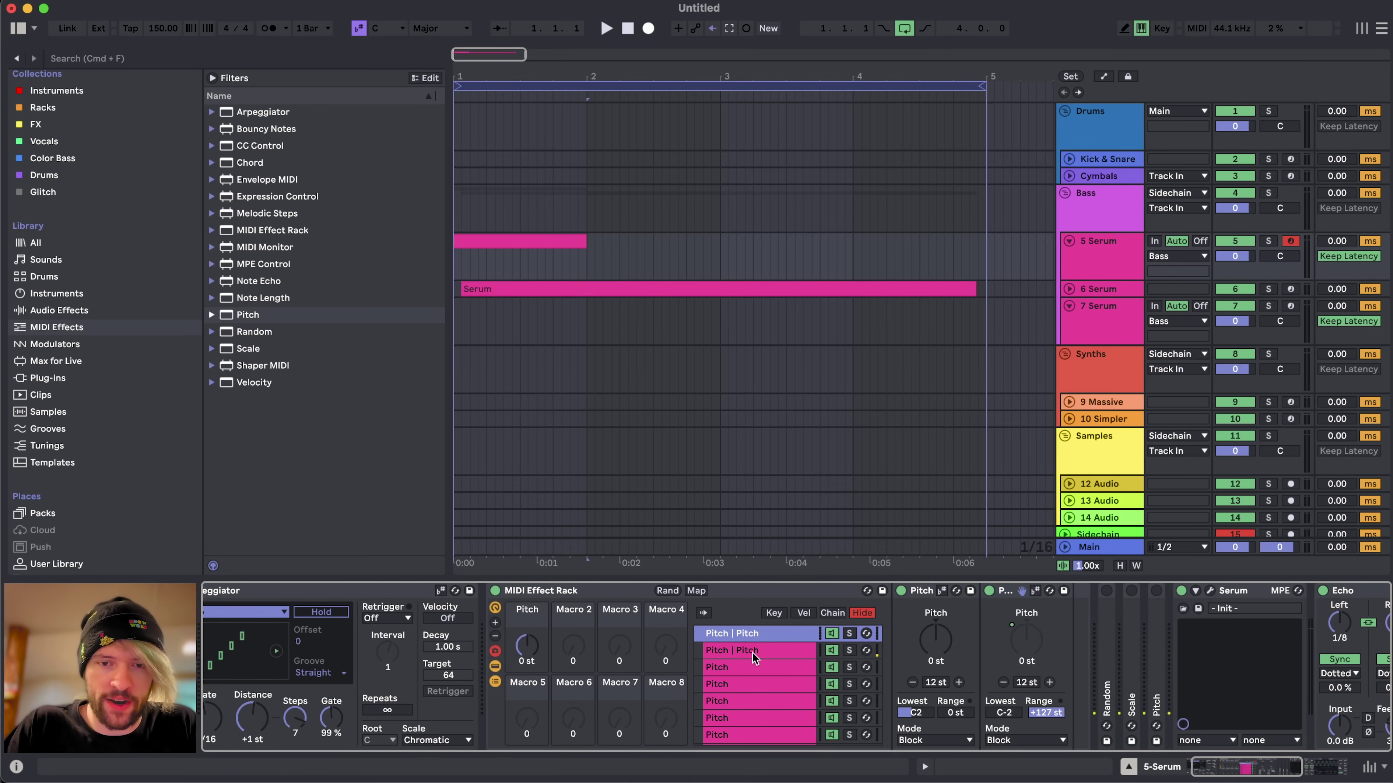
left_click(760, 653)
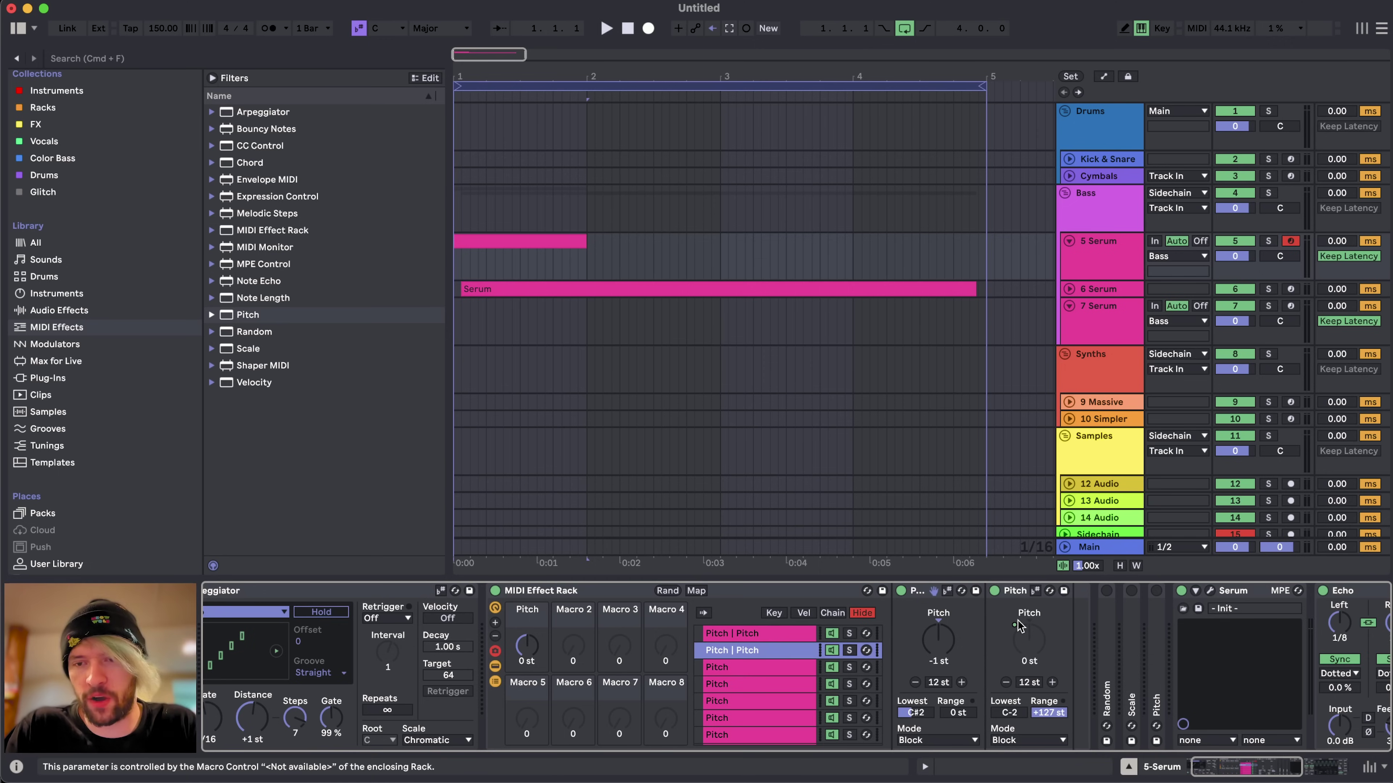
right_click(1031, 638)
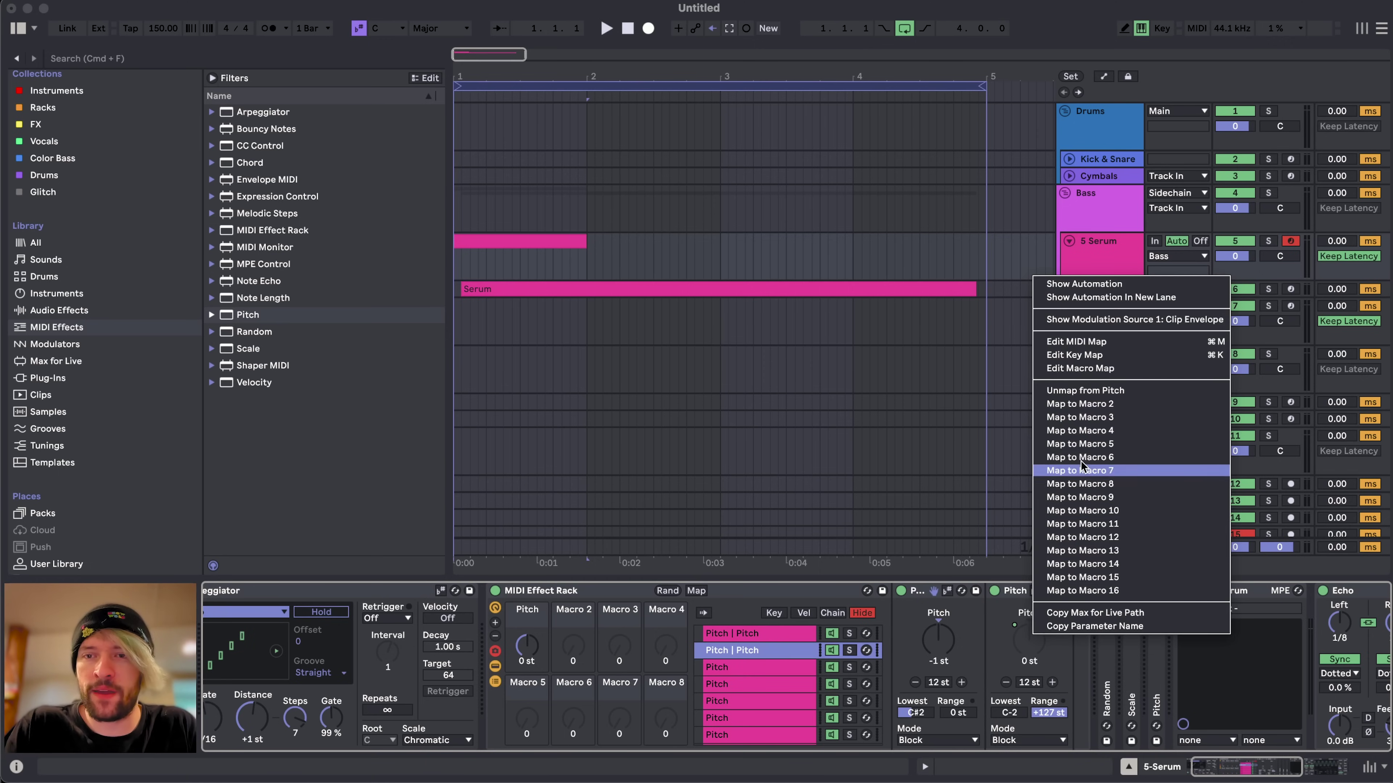
left_click(1089, 406)
- Copy the second Pitch device into the third and fourth chains, mapping their Pitch knobs to Macro 3 and Macro 4
left_click_drag(1016, 590, 762, 666)
right_click(1028, 638)
left_click(1074, 393)
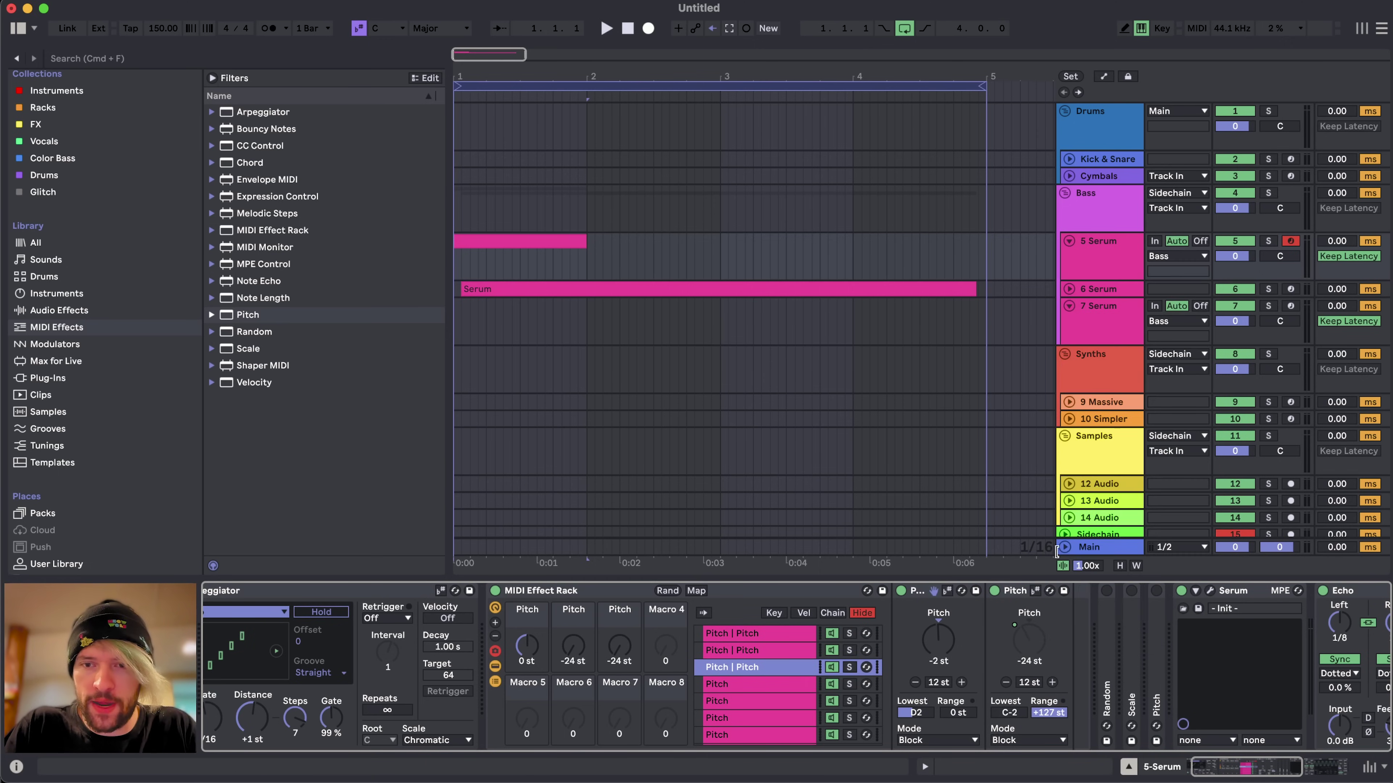
left_click_drag(1014, 591, 771, 681)
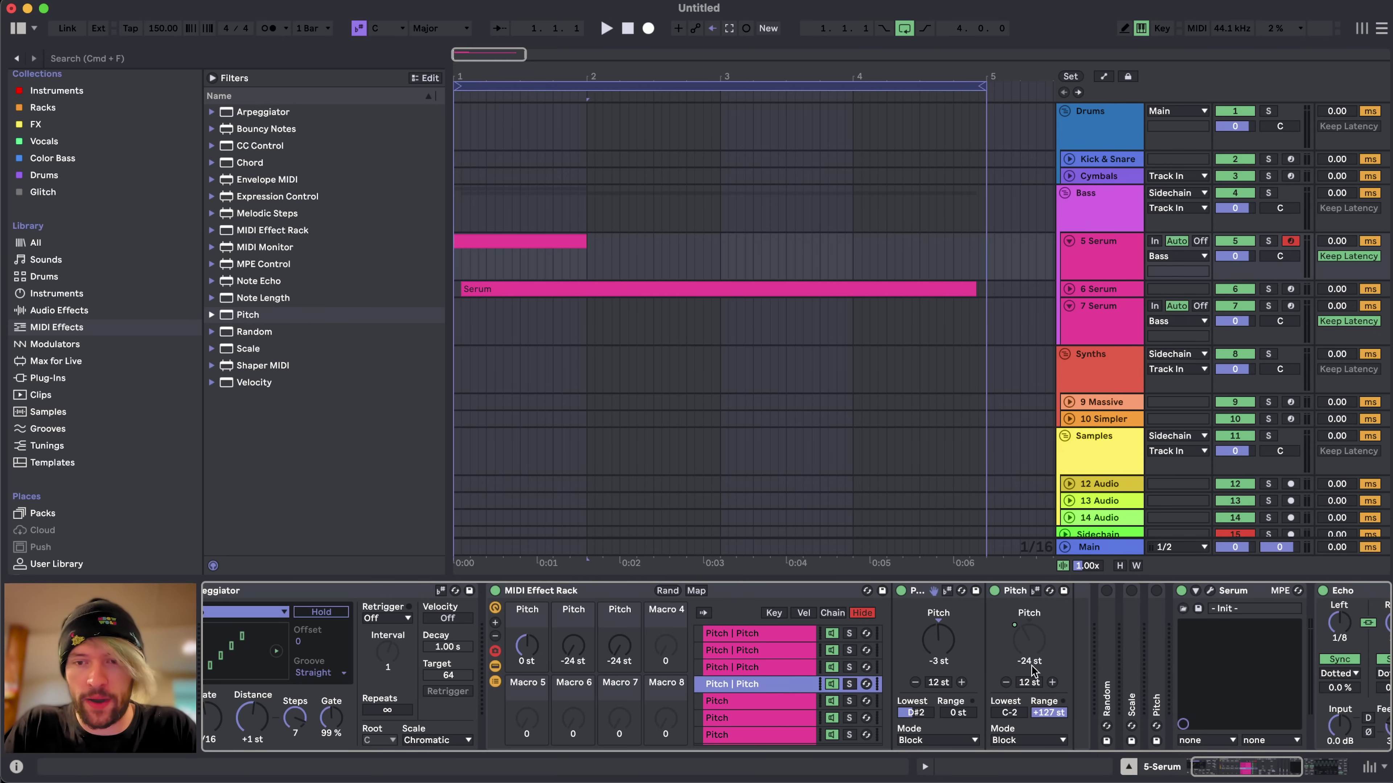
right_click(1031, 667)
left_click(1095, 402)
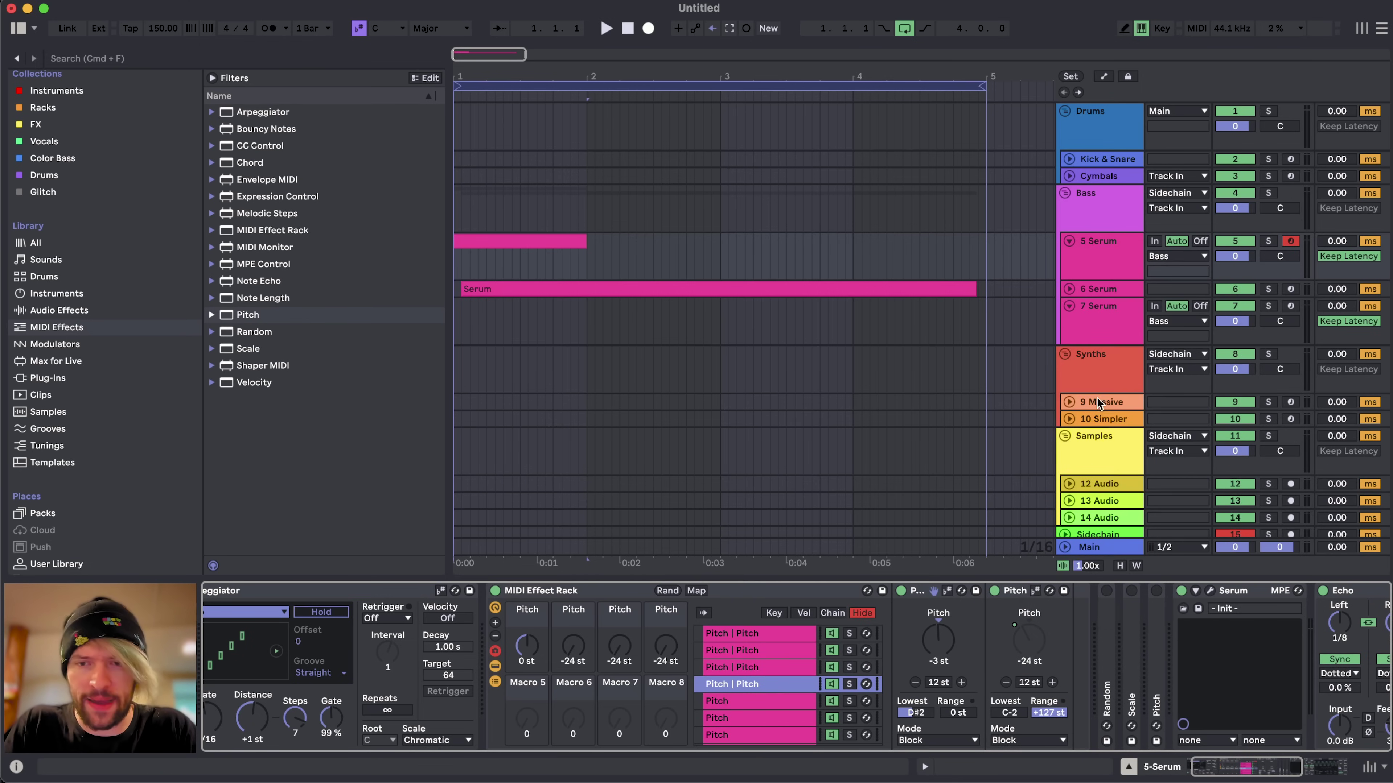
- Copy the second Pitch device into the fifth and sixth chains, mapping their Pitch knobs to Macro 5 and Macro 6
left_click_drag(1028, 591, 747, 706)
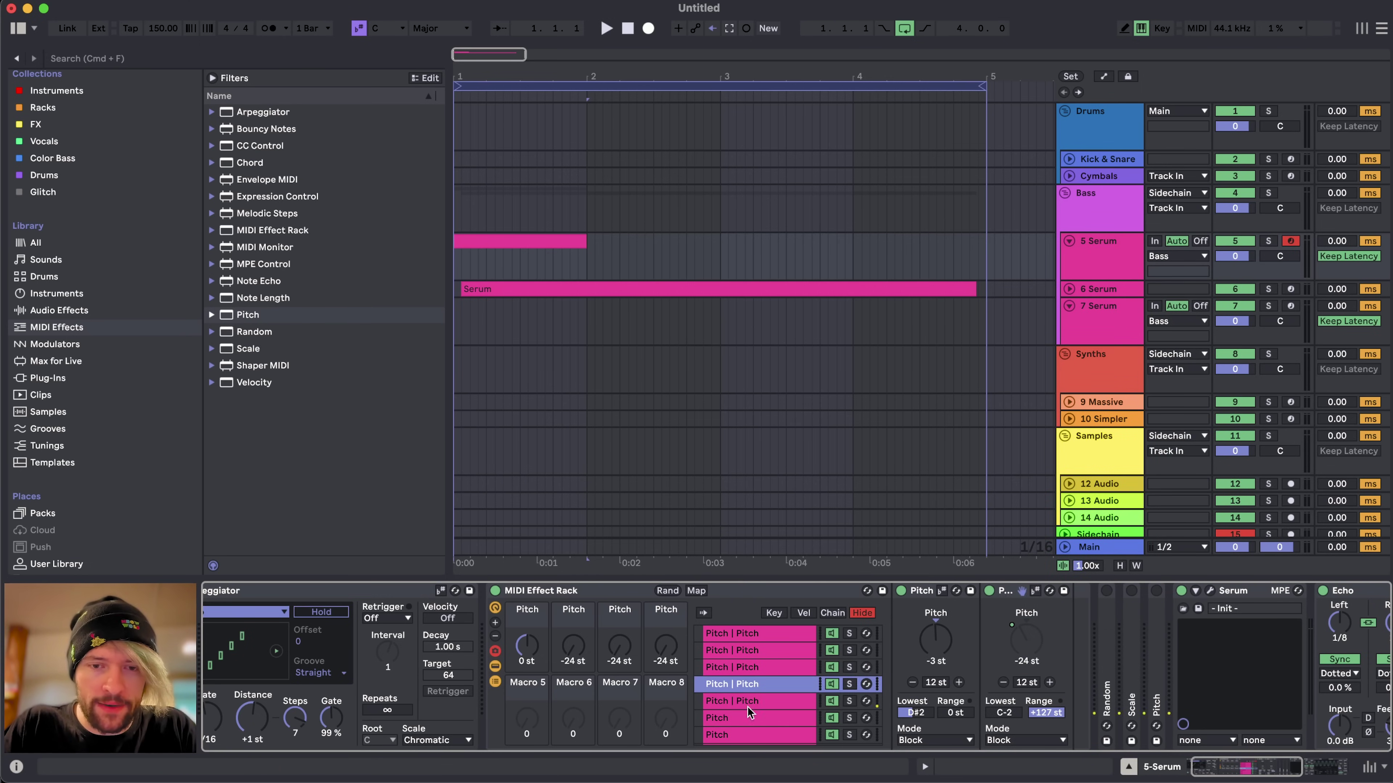
right_click(1025, 644)
left_click(1084, 433)
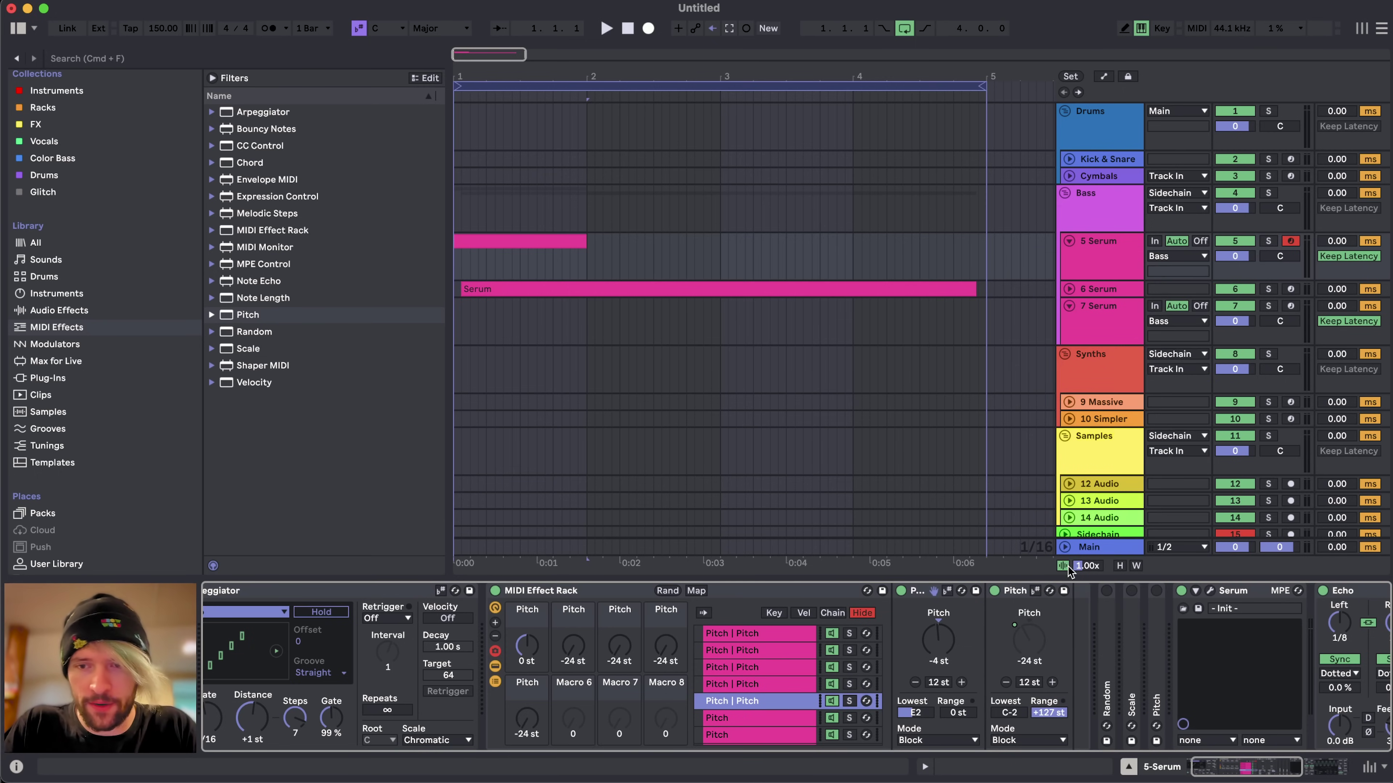
left_click_drag(1020, 592, 762, 716)
right_click(1026, 646)
left_click(1092, 460)
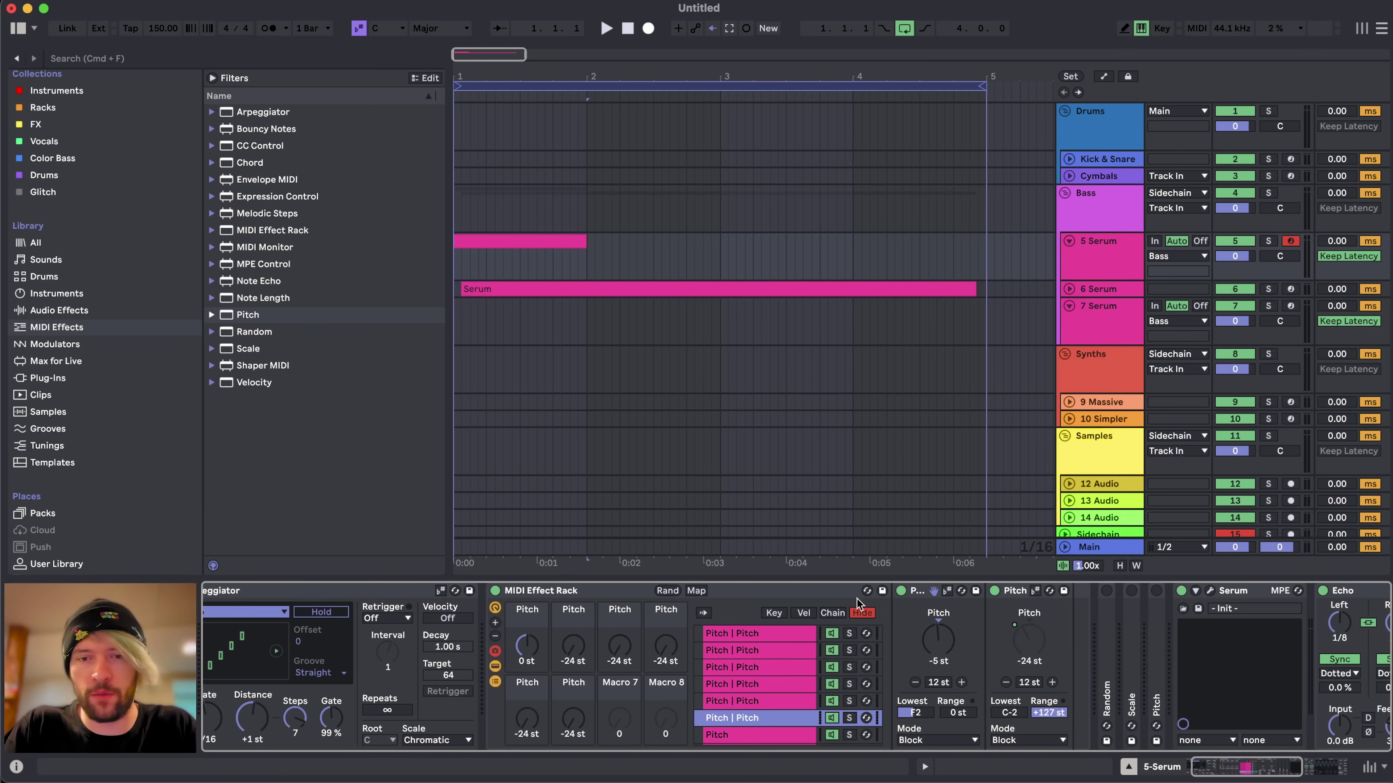
- Map the F#2 chain's second Pitch to Macro 7, then copy that device into the G2 chain and map it to Macro 8
right_click(1010, 644)
left_click(1076, 448)
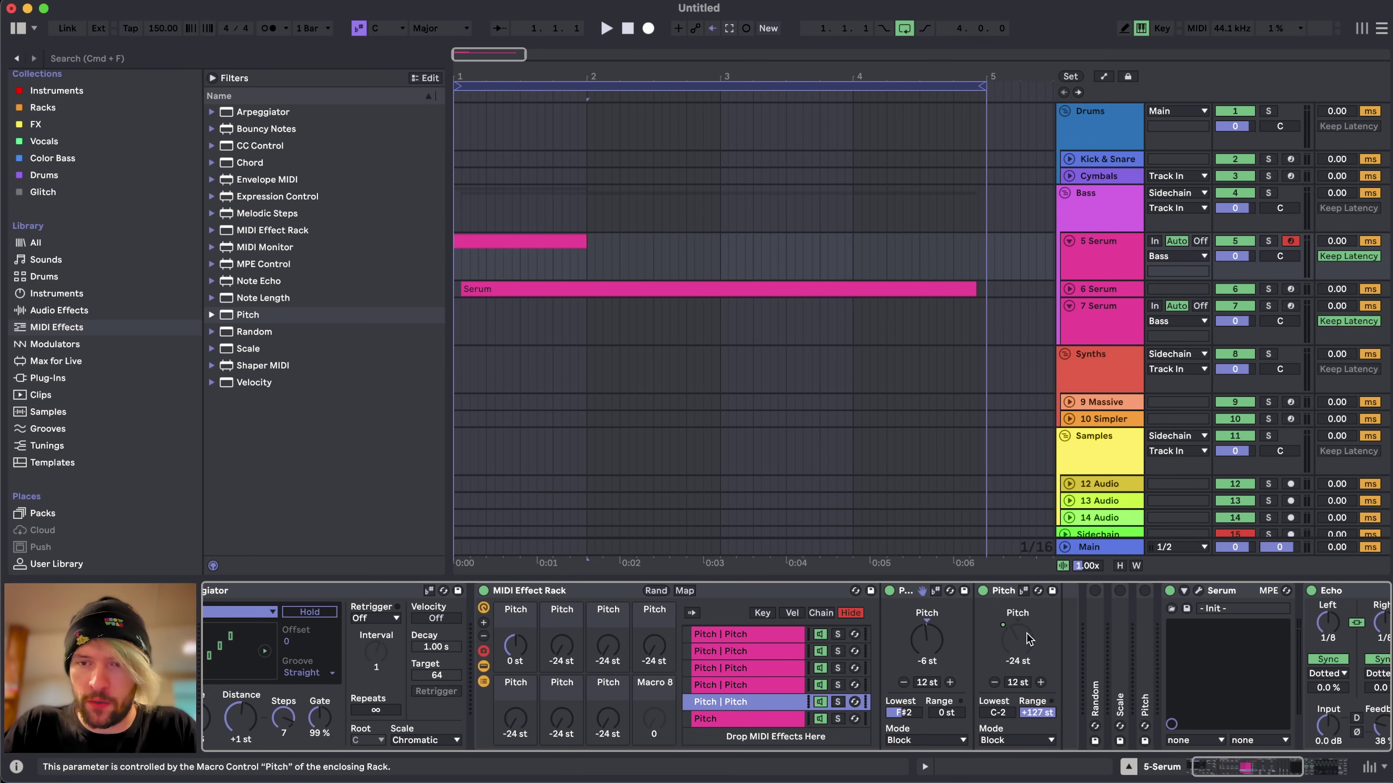
left_click_drag(991, 593, 742, 724)
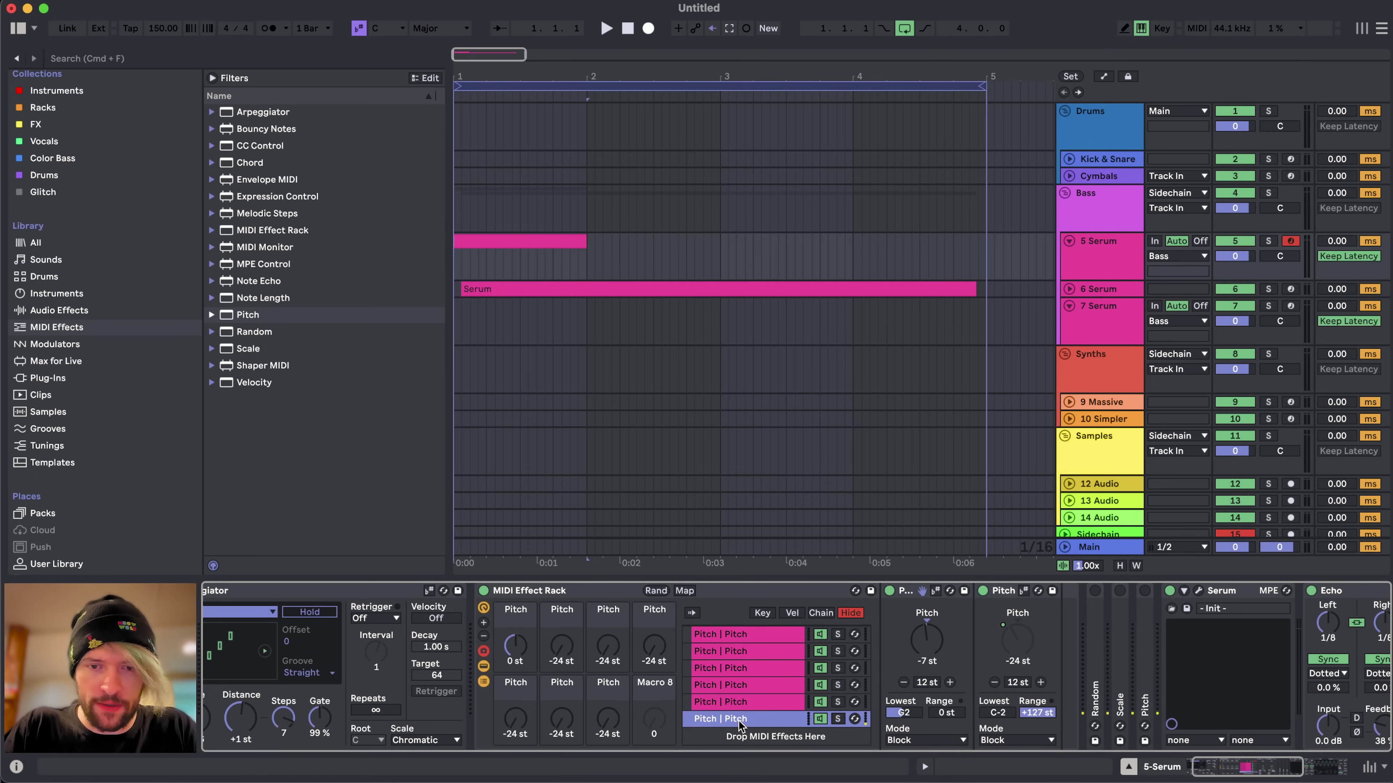
right_click(1019, 642)
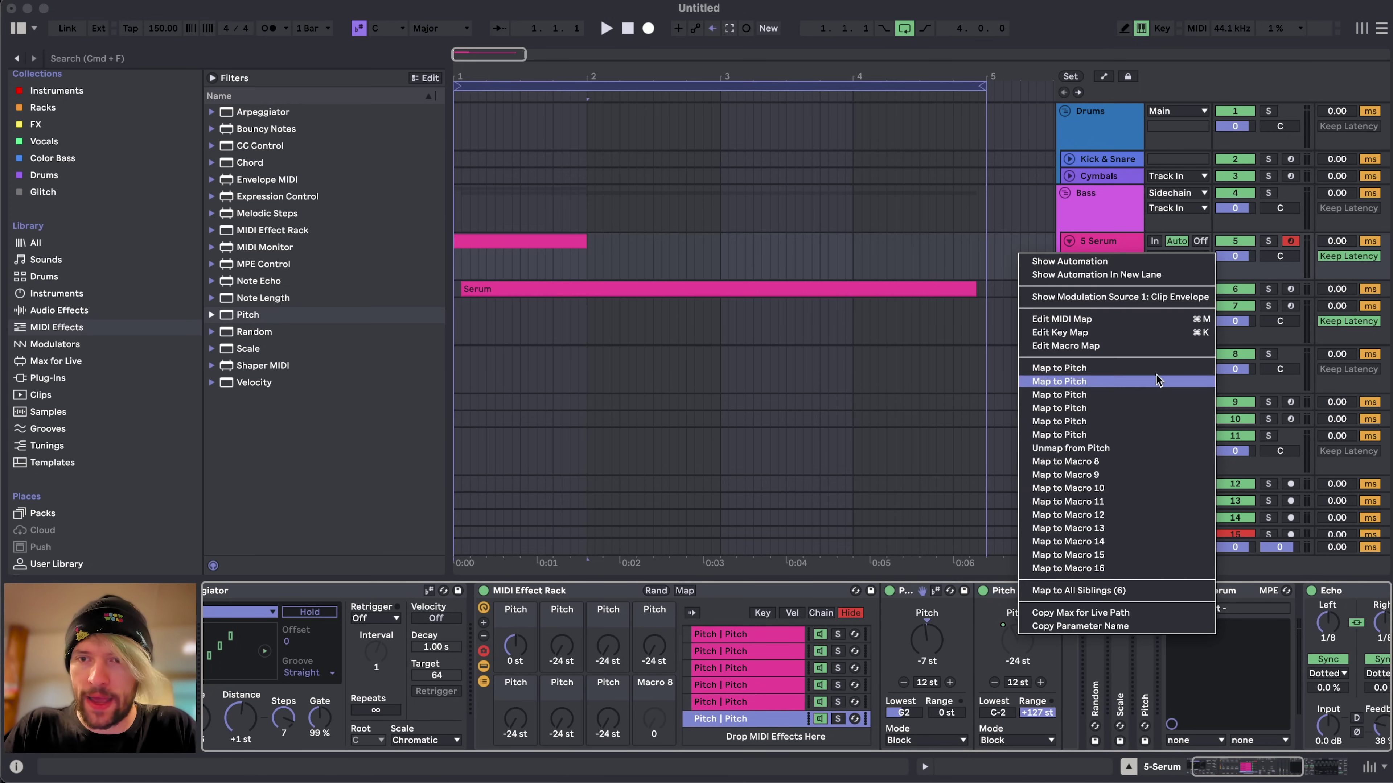
left_click(1077, 461)
left_click(1015, 640)
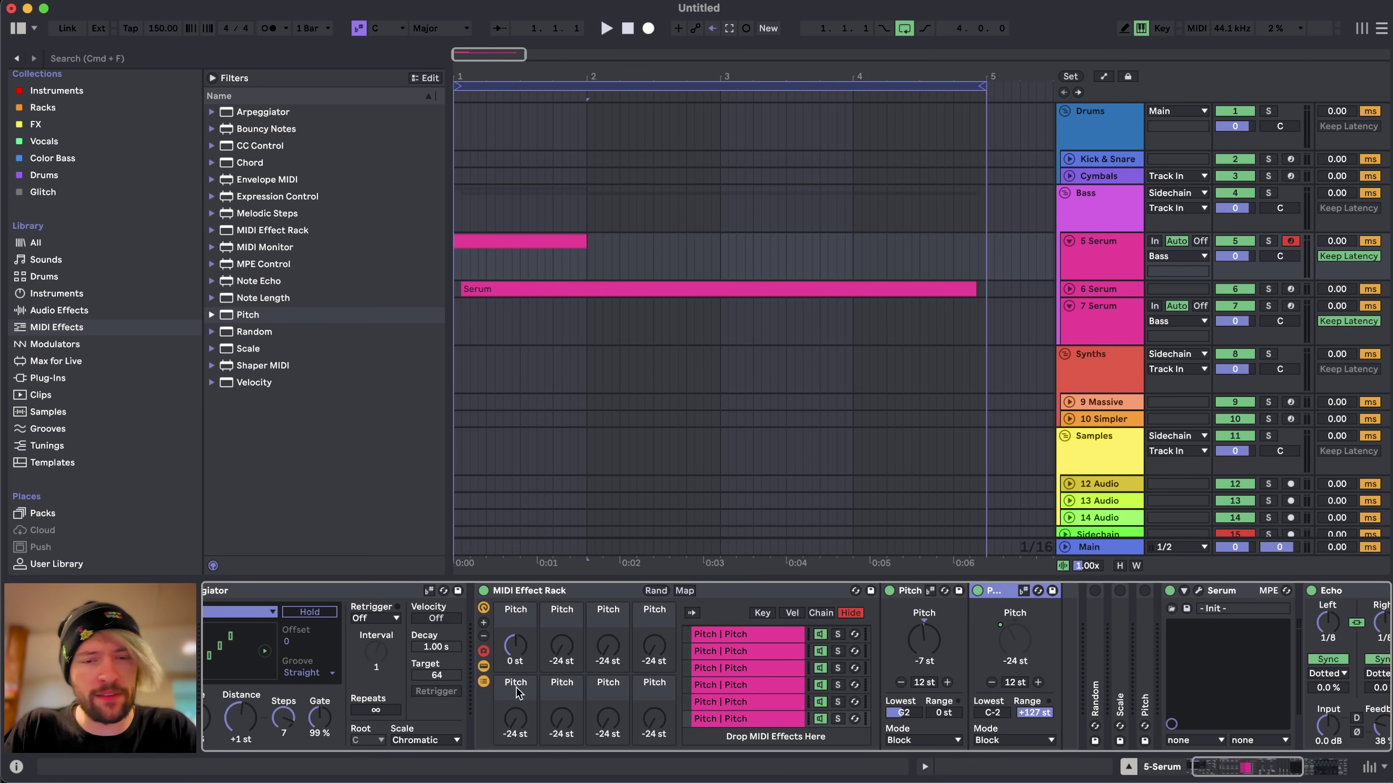
- Reset Macro 1 to -24 st and select the rack's first chain
double_click(515, 646)
scroll(655, 636, "right", 1)
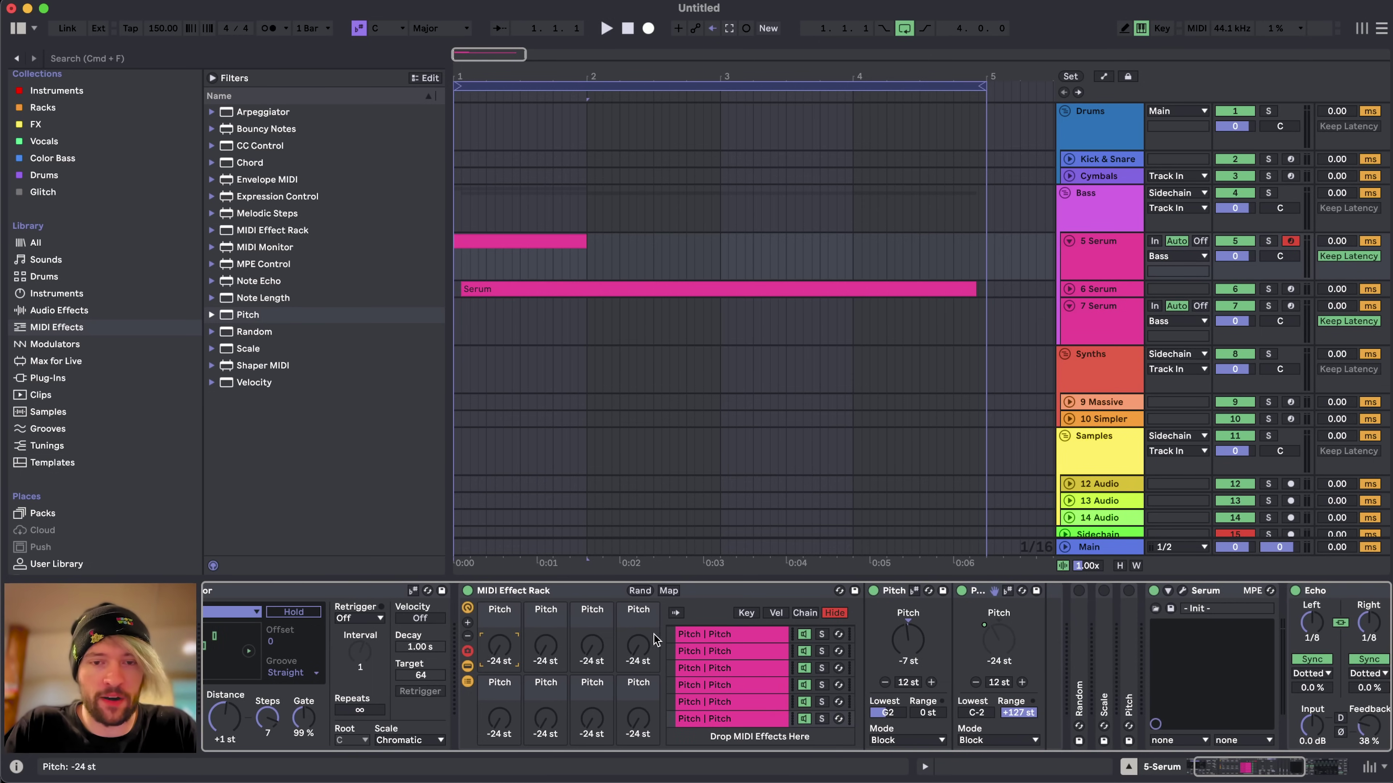
scroll(679, 642, "left", 3)
scroll(679, 642, "up", 2)
left_click(629, 613)
left_click(826, 633)
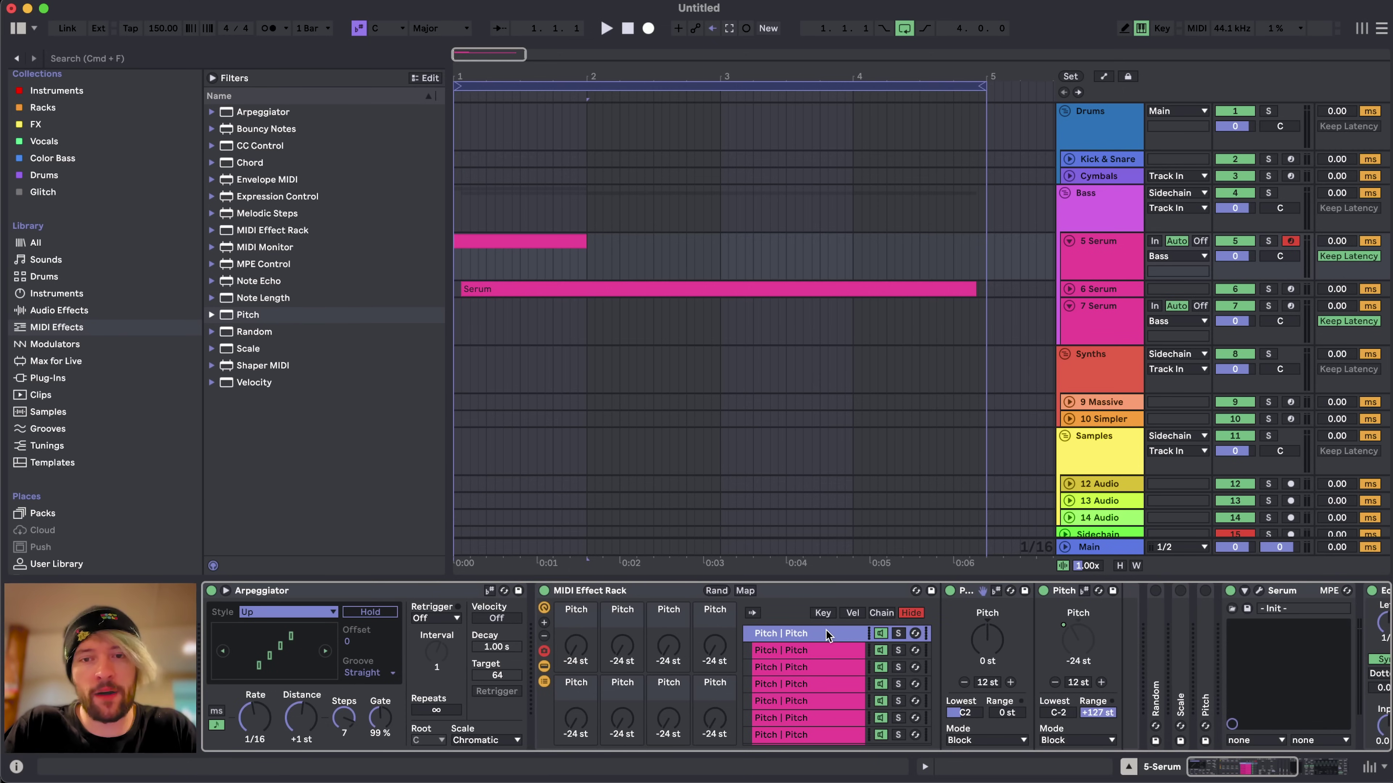
- Randomize the rack's eight Pitch macros twice while auditioning notes, and select the rack
left_click(716, 591)
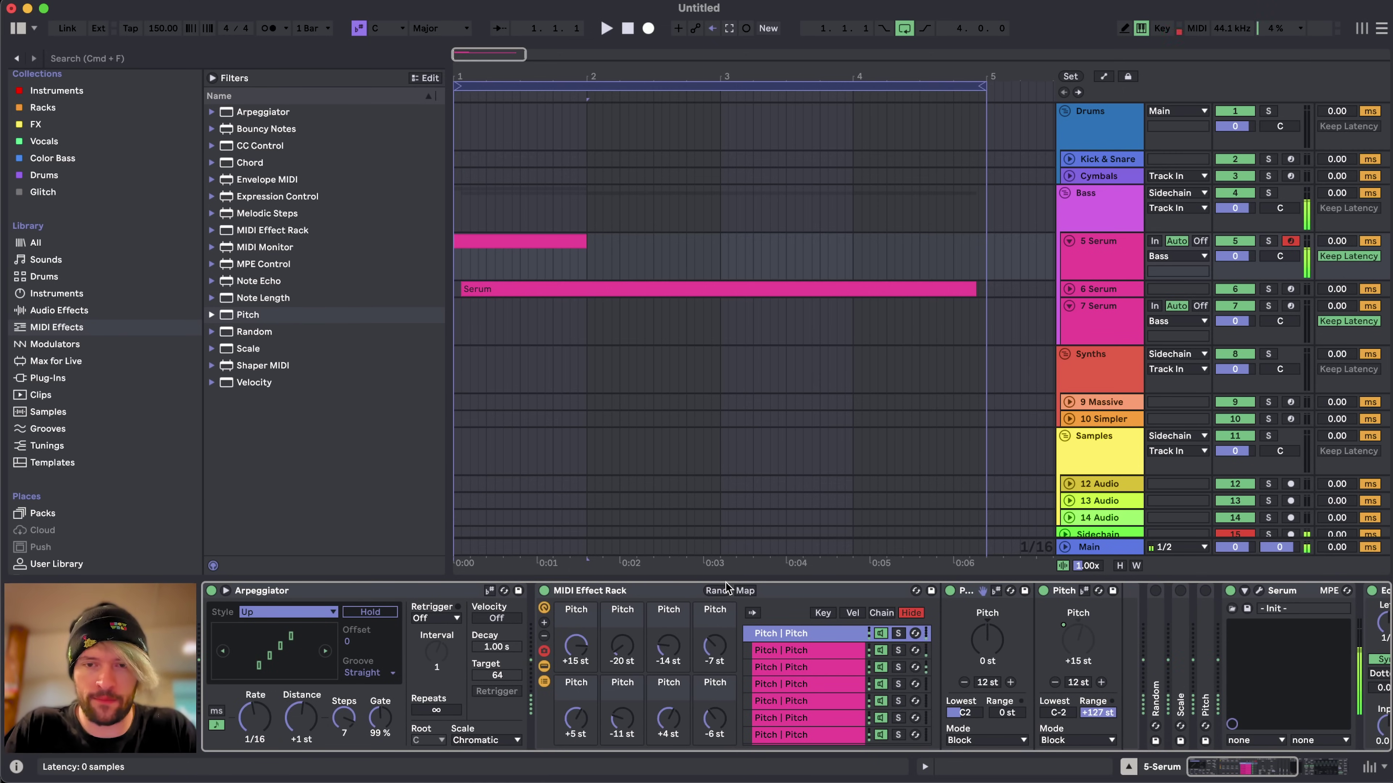
scroll(778, 663, "right", 2)
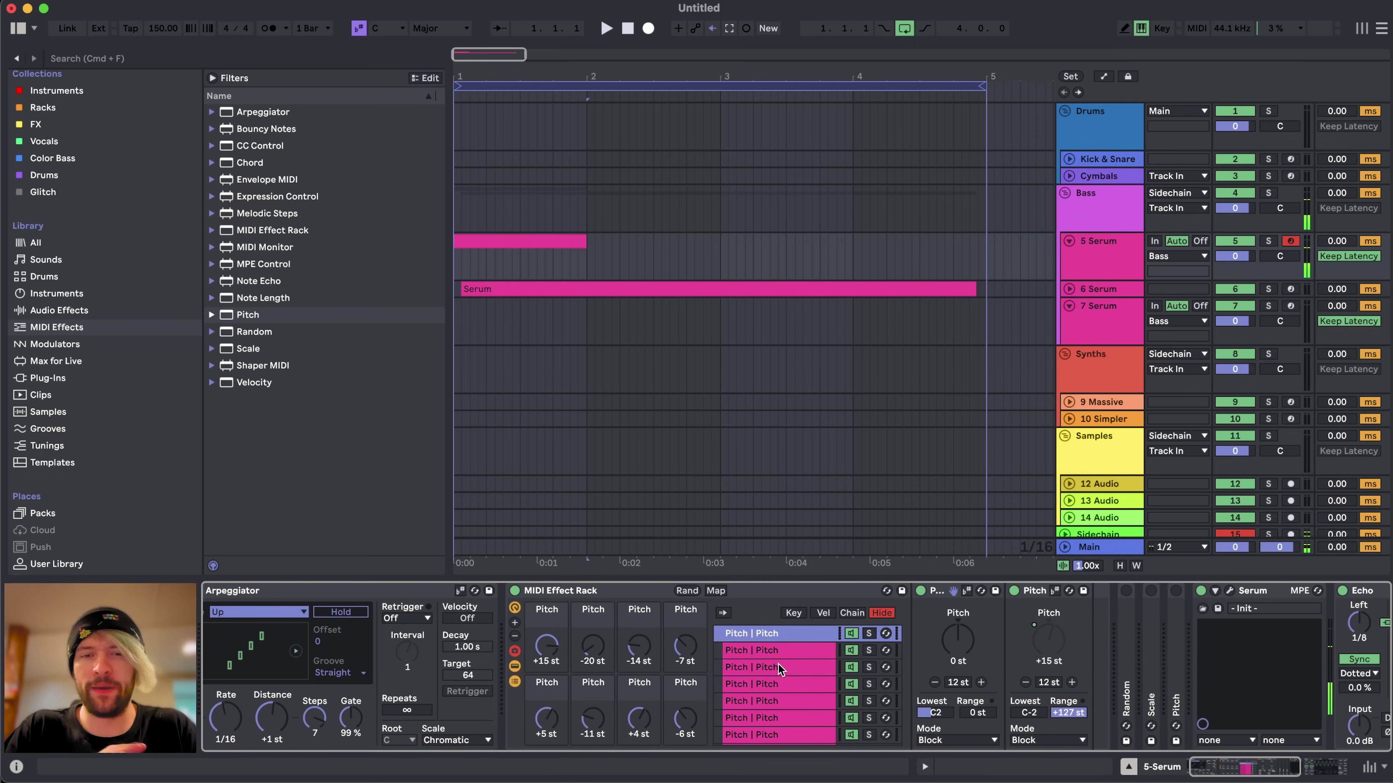
scroll(778, 663, "left", 2)
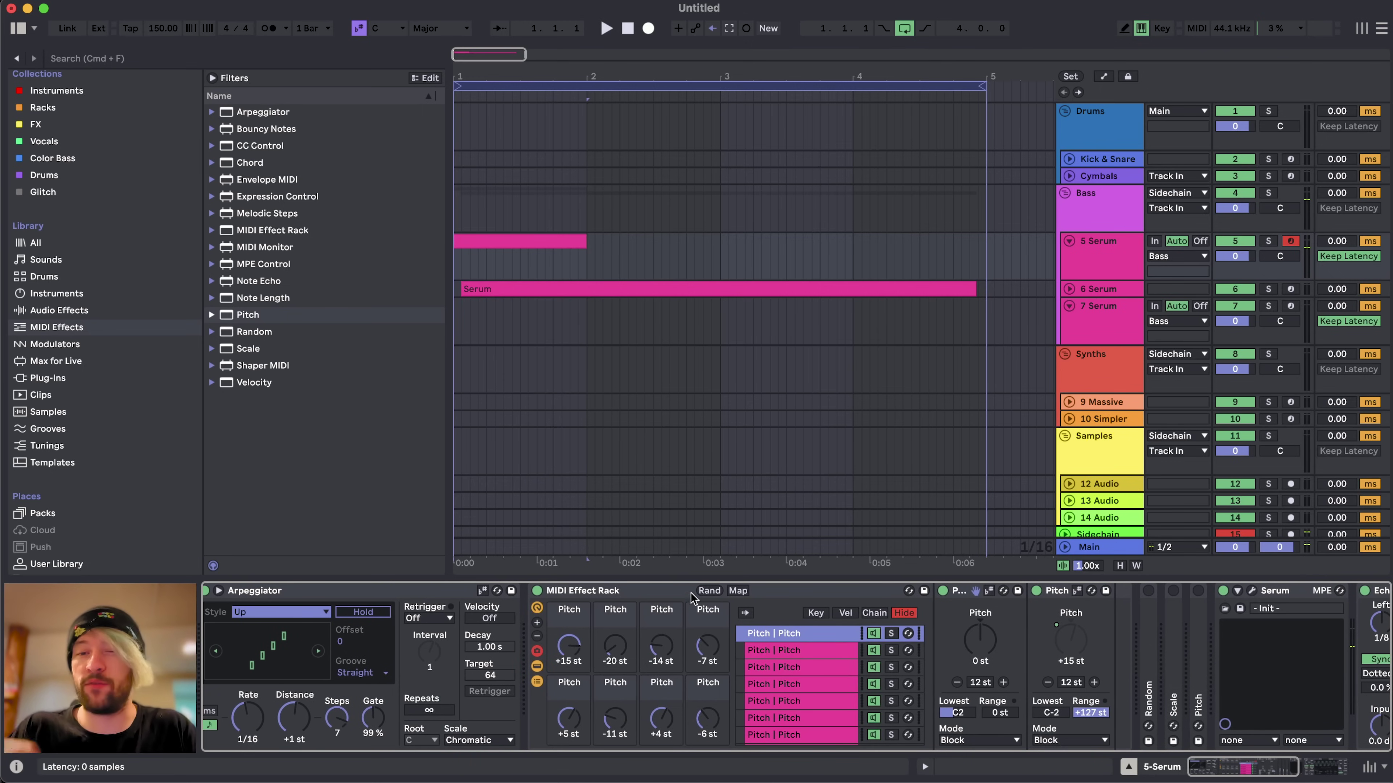
left_click(707, 589)
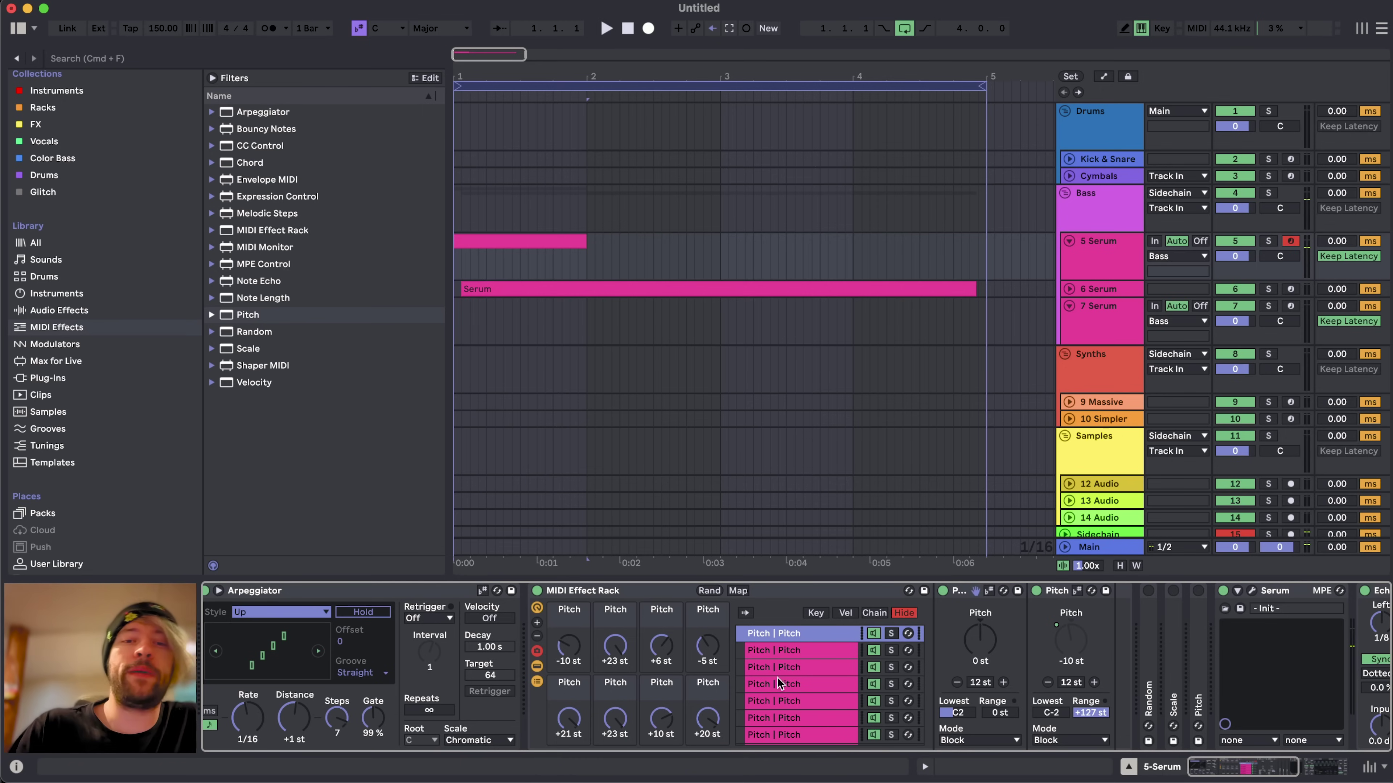
left_click(648, 592)
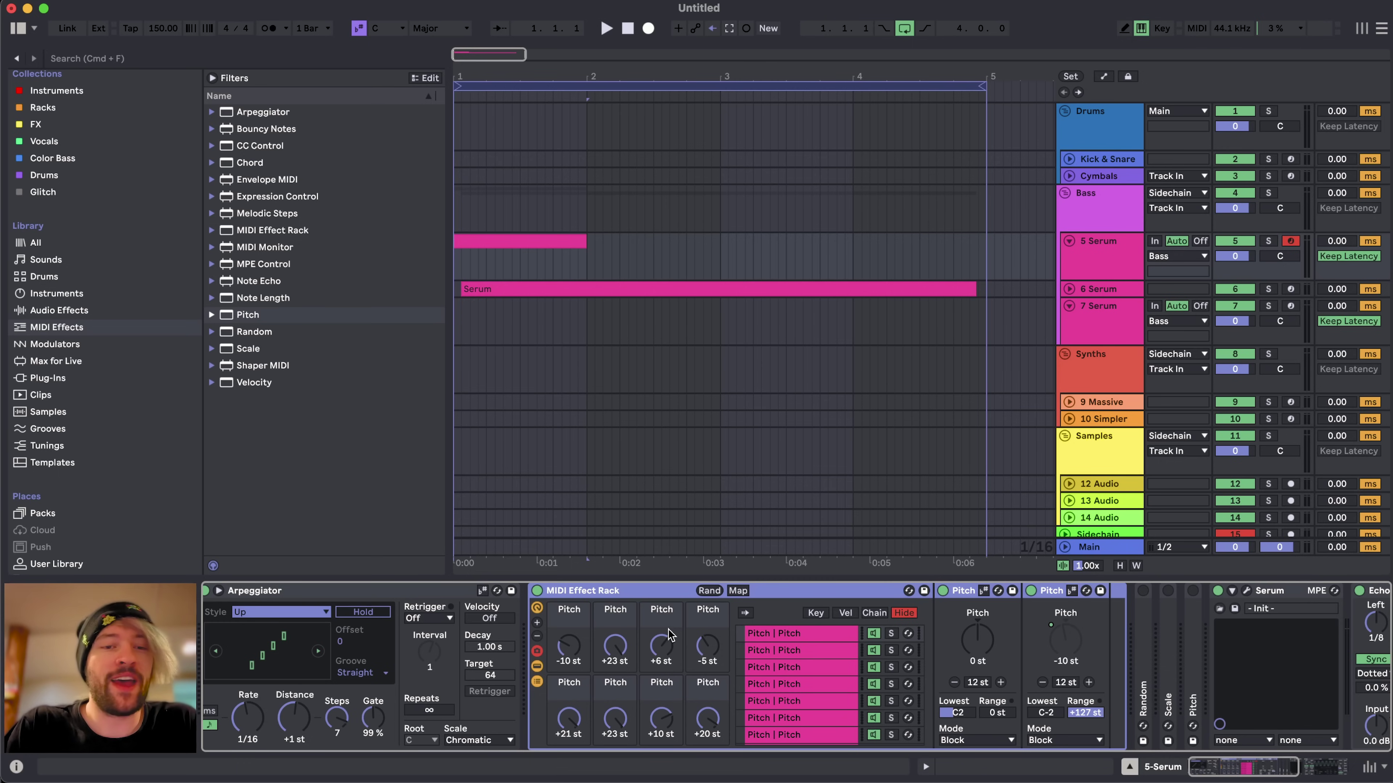
- Unfold the Scale device that follows the rack to show its Minor Pentatonic grid
scroll(667, 634, "right", 10)
left_click(658, 611)
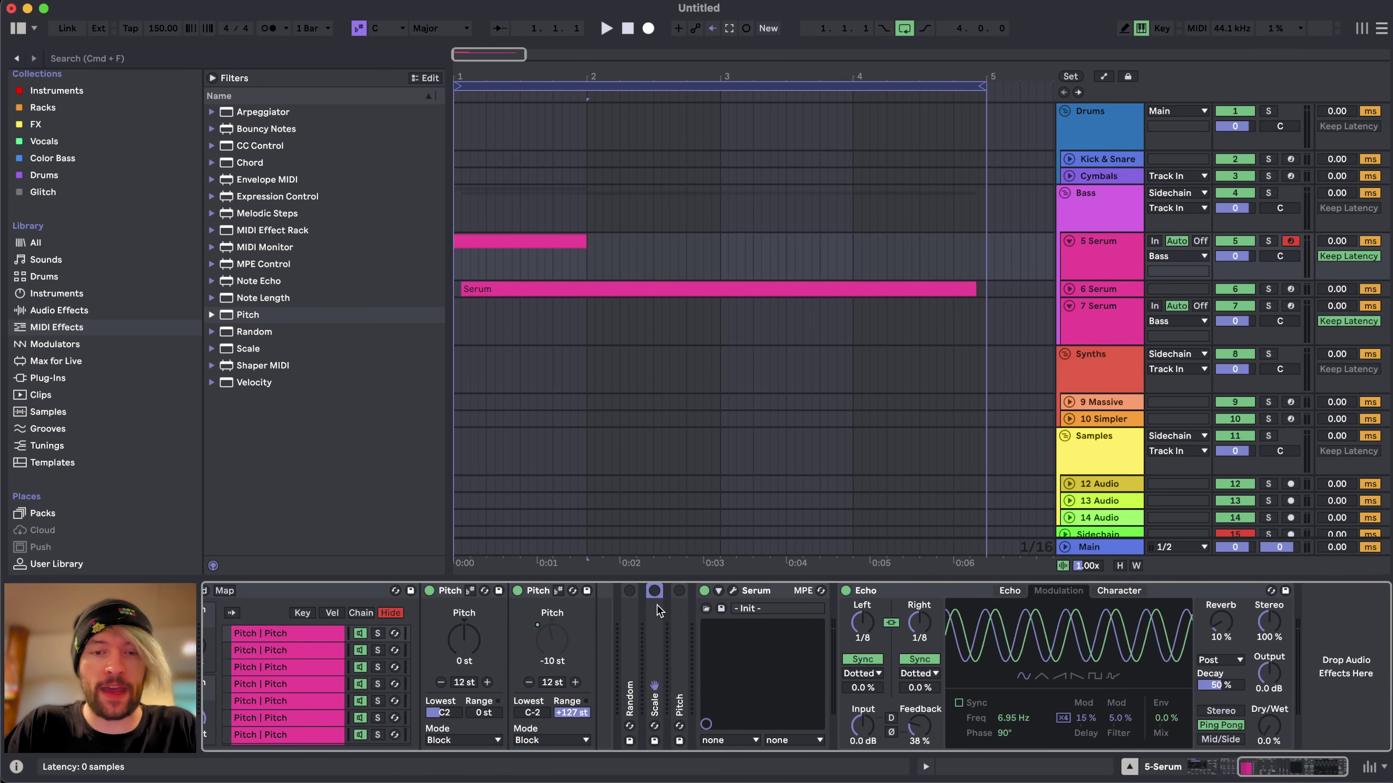
double_click(658, 611)
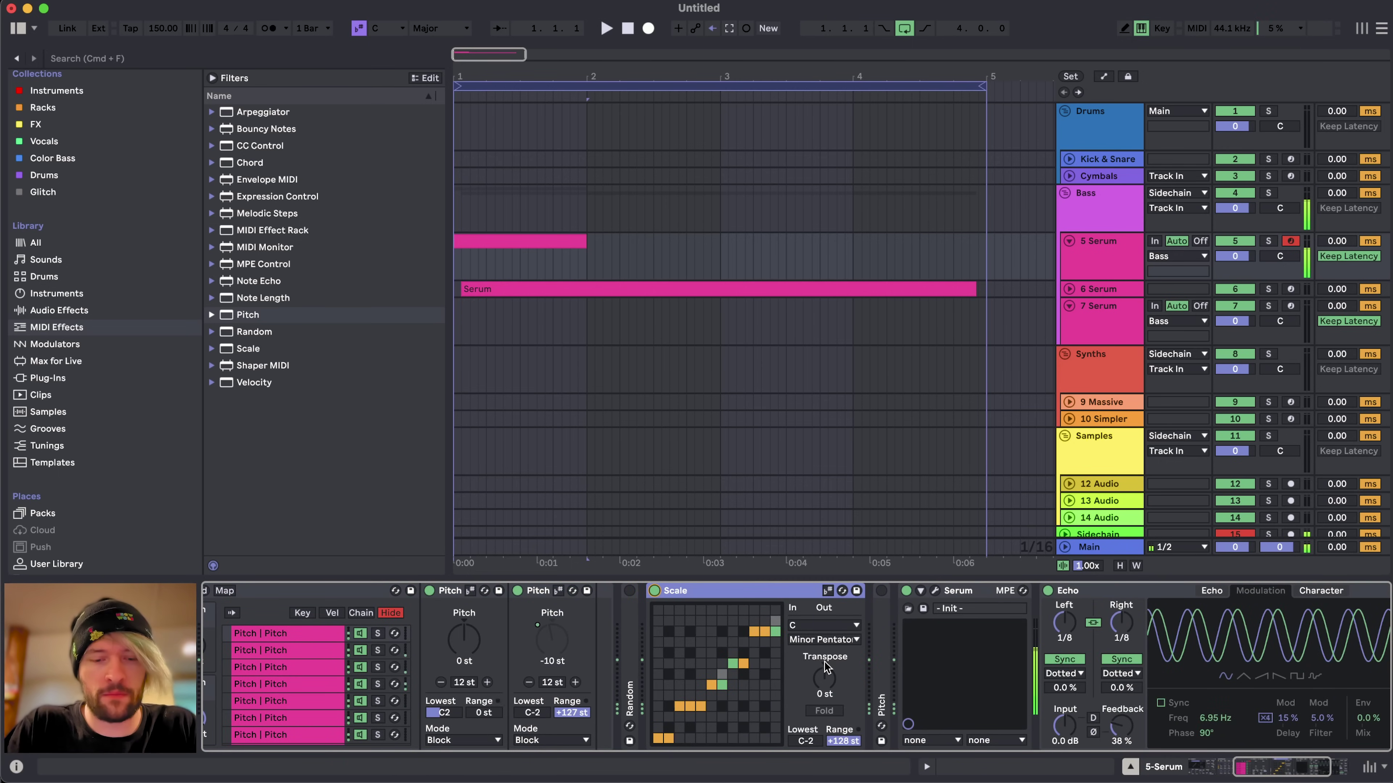
- Randomize the rack's Pitch macros three times while playing notes to hear new melody variations
scroll(706, 681, "left", 8)
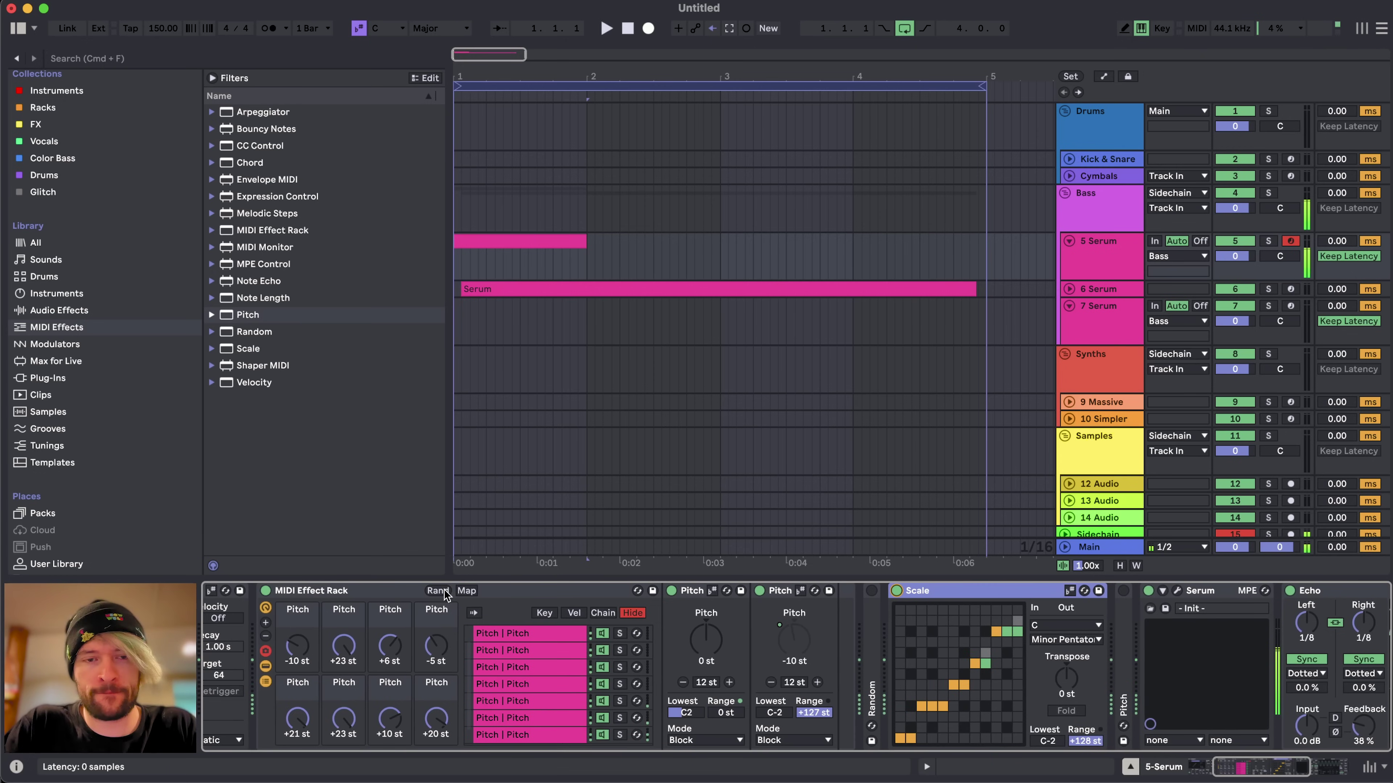
left_click(441, 591)
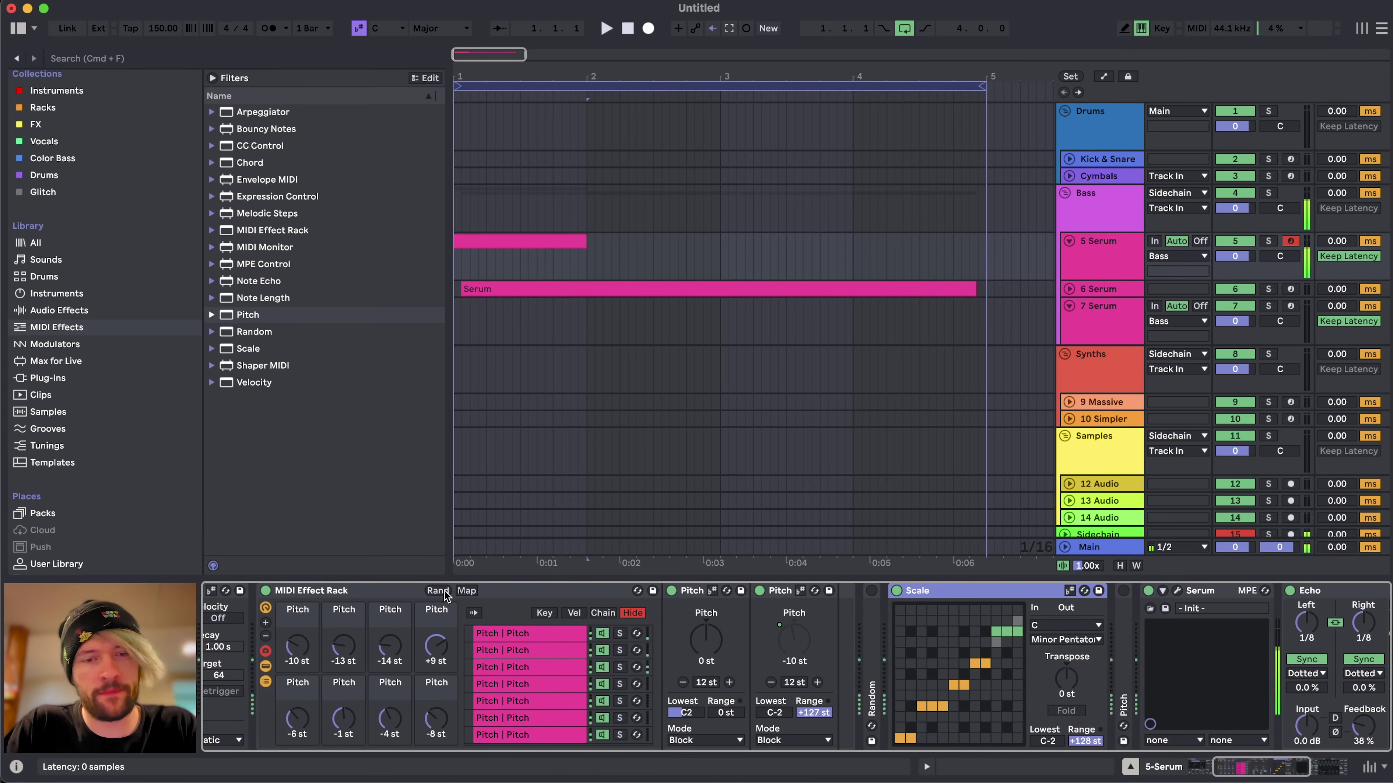
left_click(441, 592)
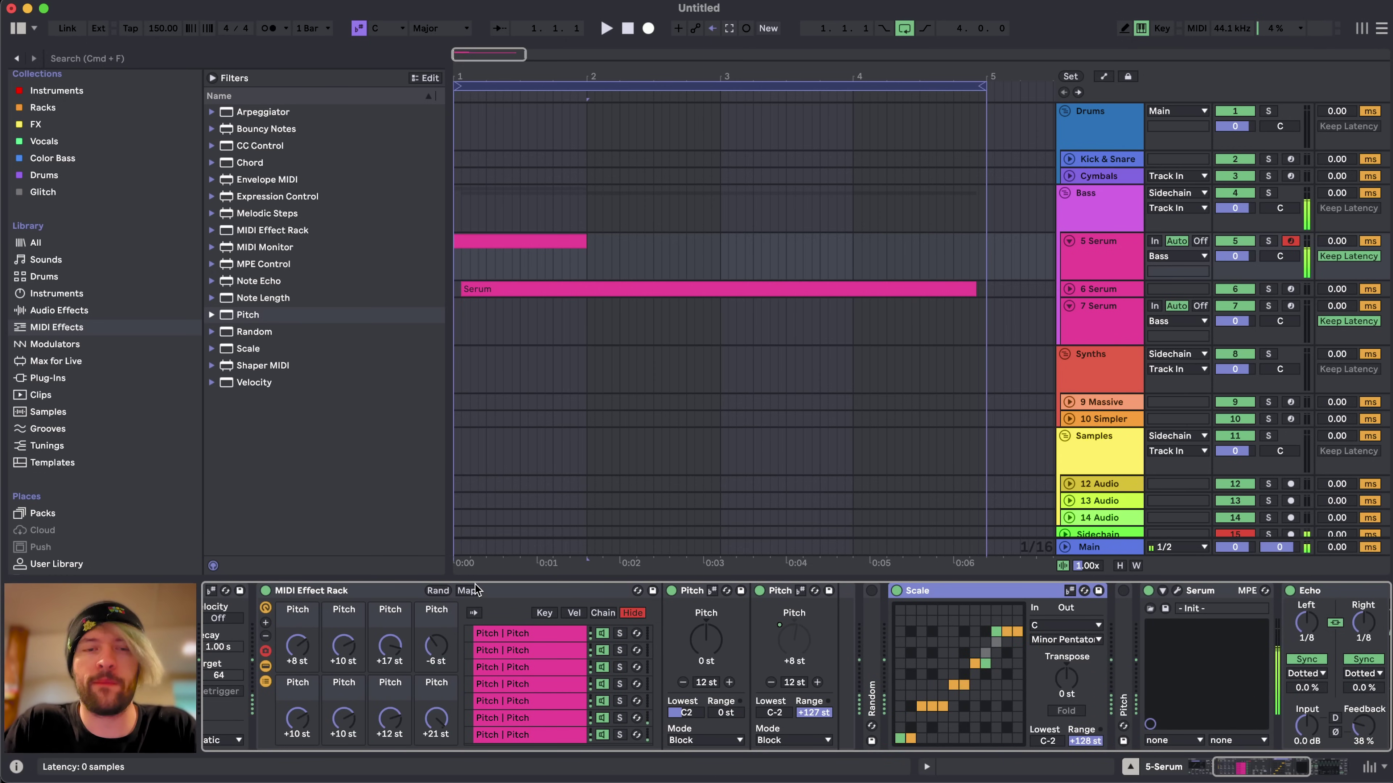
left_click(438, 591)
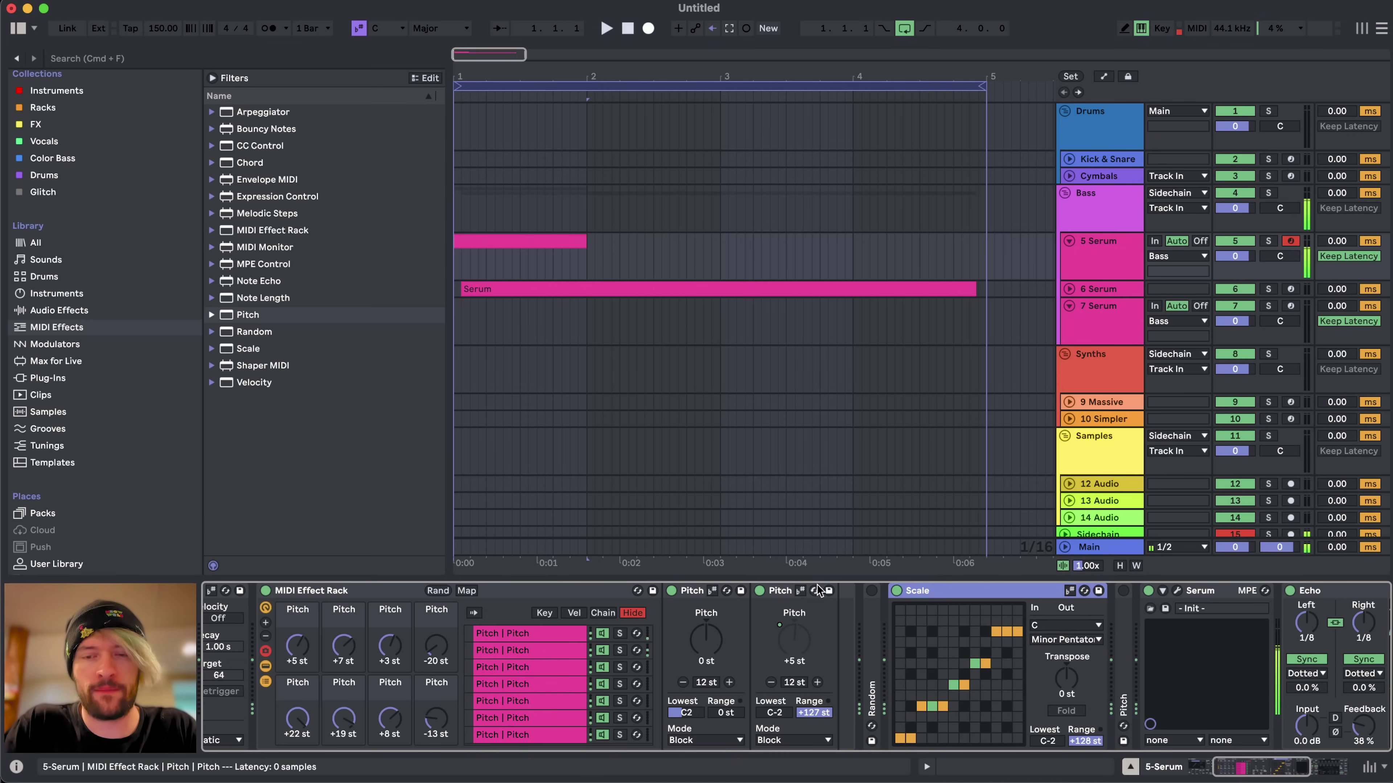
- Move the folded Pitch device that follows Scale so that it sits between Random and Scale
scroll(983, 651, "right", 1)
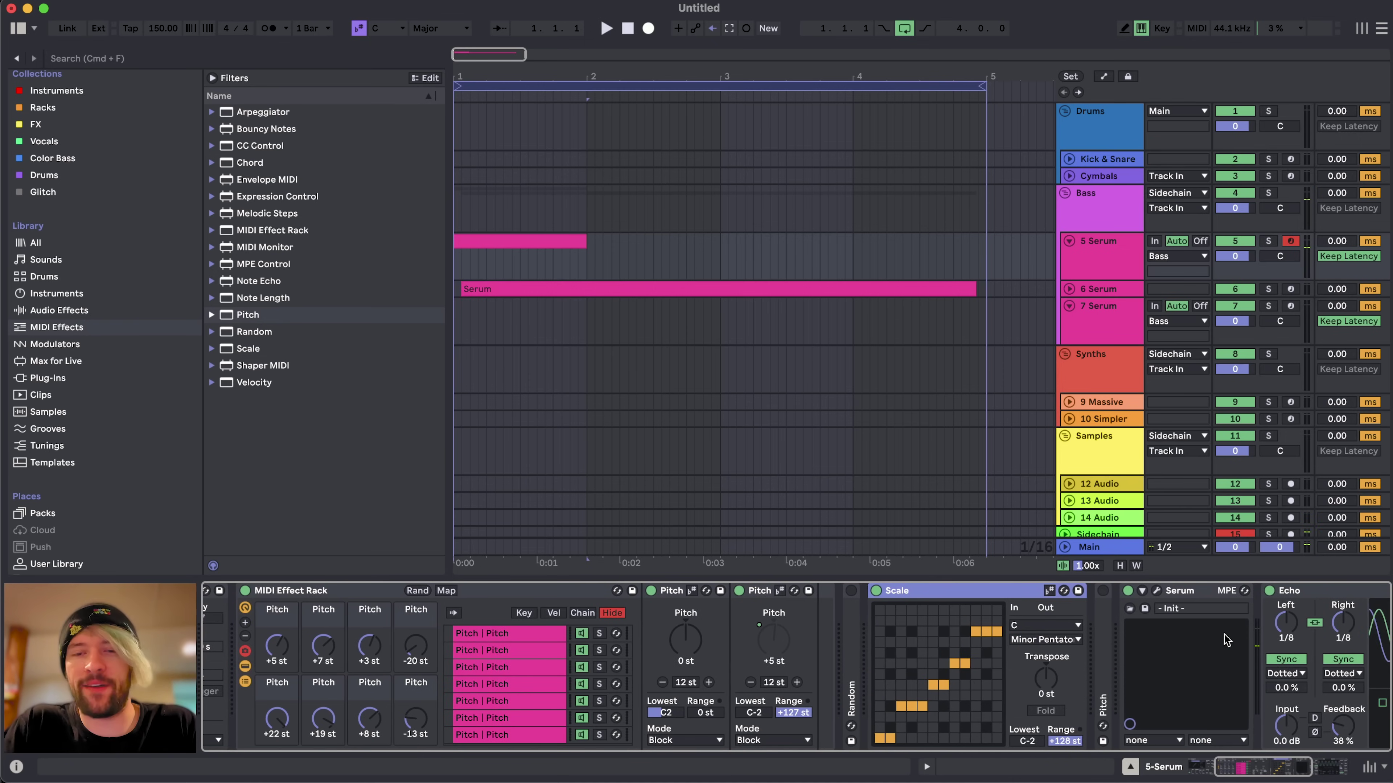
scroll(1226, 640, "right", 10)
scroll(677, 658, "left", 4)
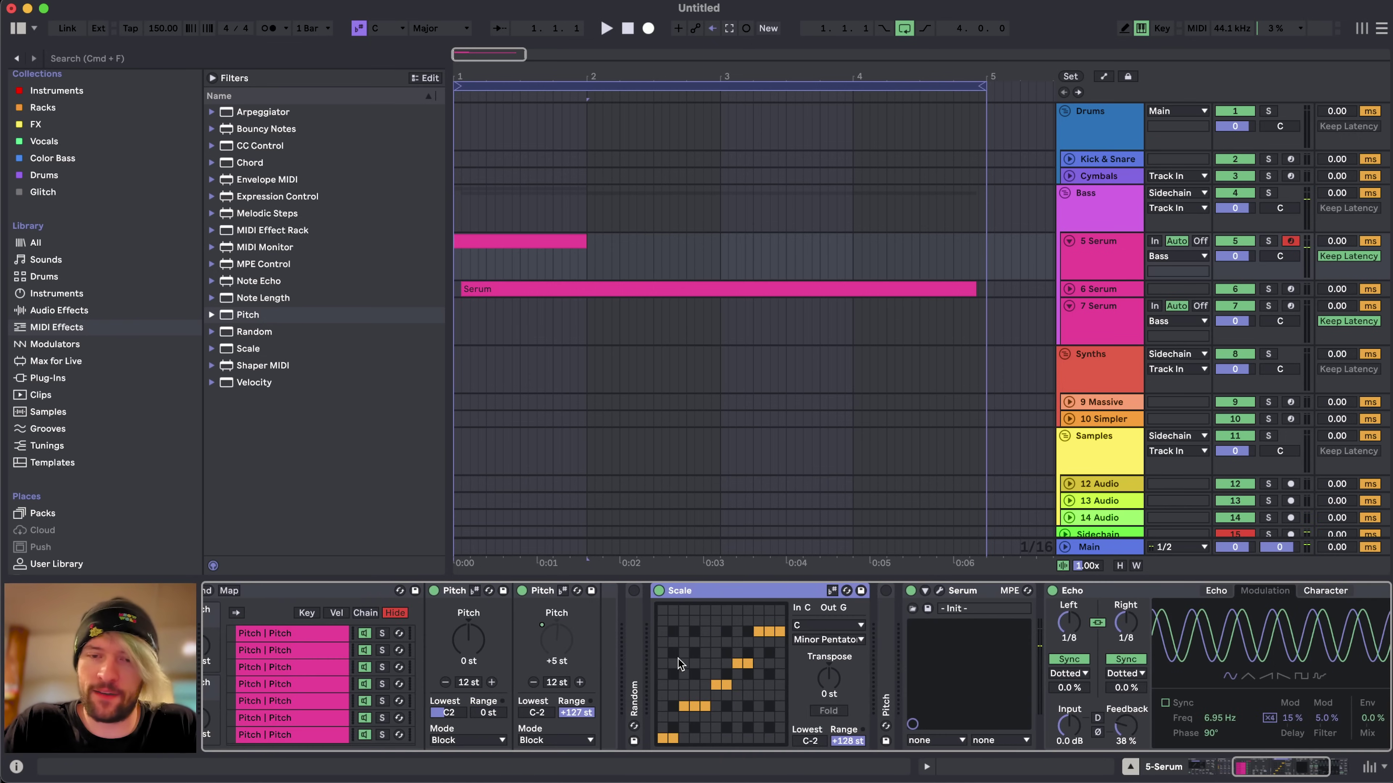
left_click_drag(881, 618, 671, 635)
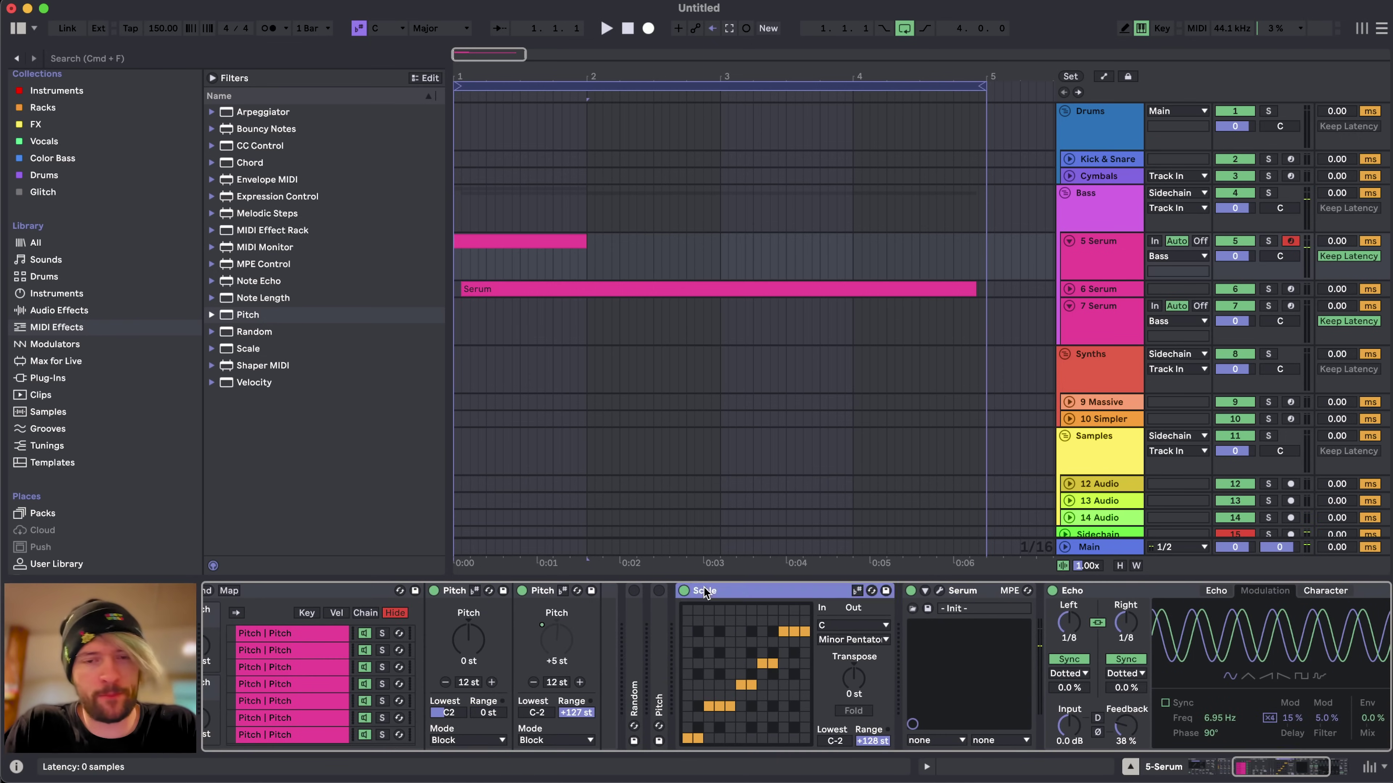
- Slow the Arpeggiator's rate to 1/8
scroll(706, 593, "left", 10)
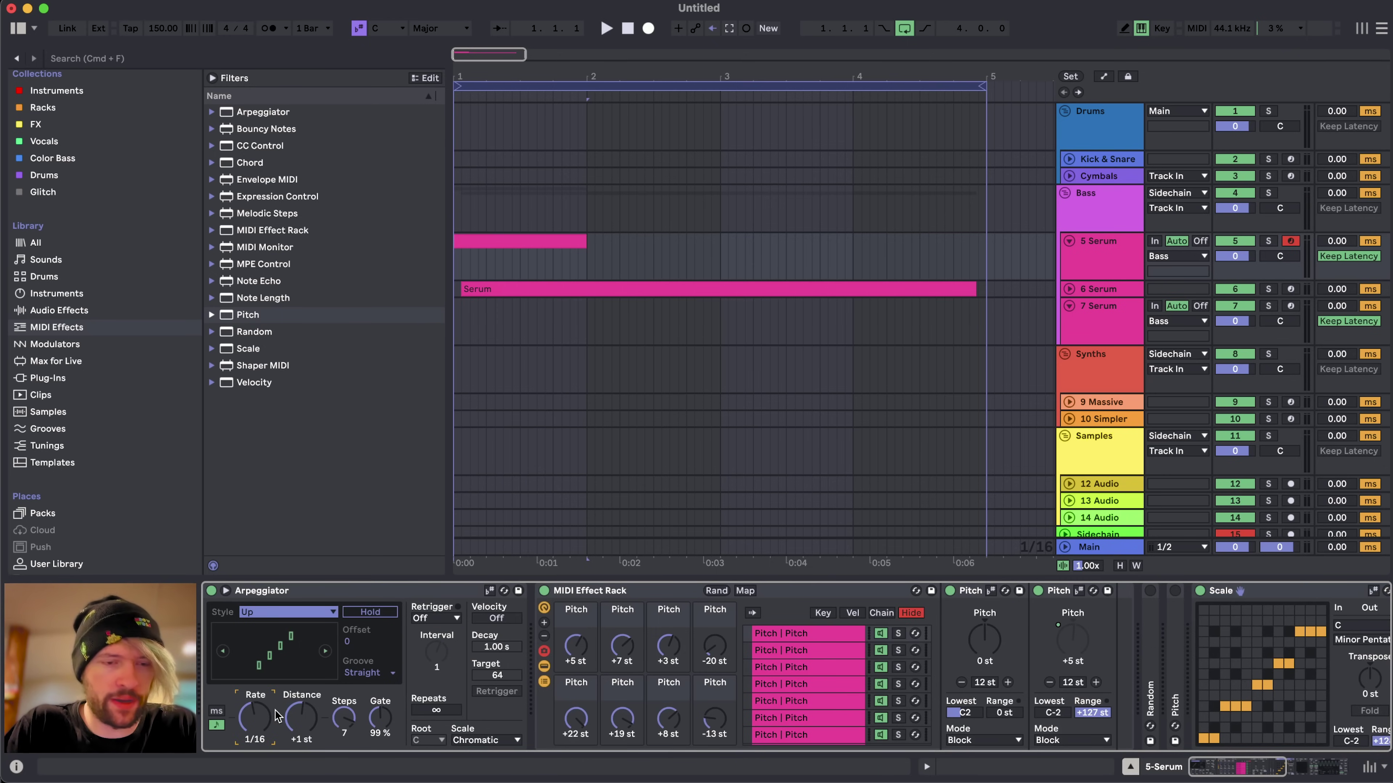
key("Up")
key("Up")
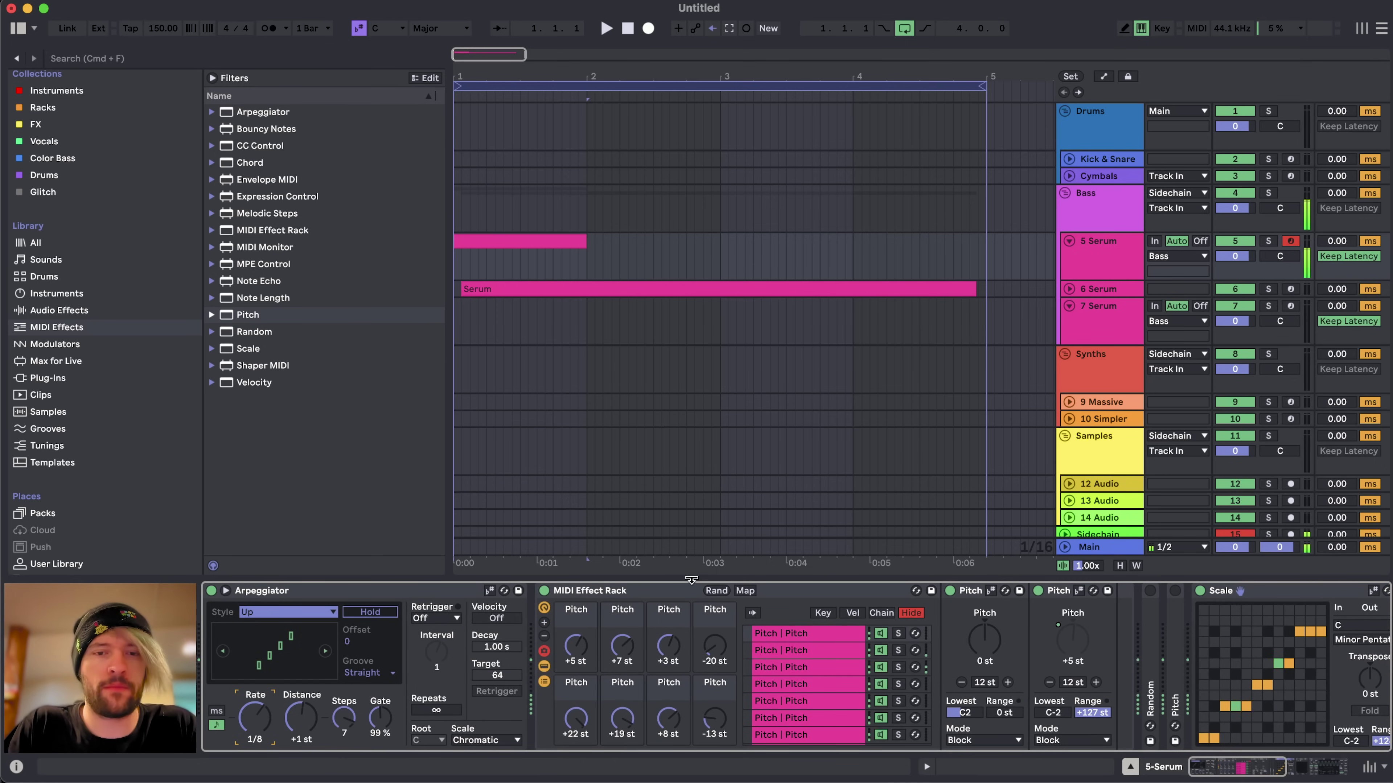
- Raise the Pitch device between Random and Scale to +12 st
scroll(802, 643, "right", 10)
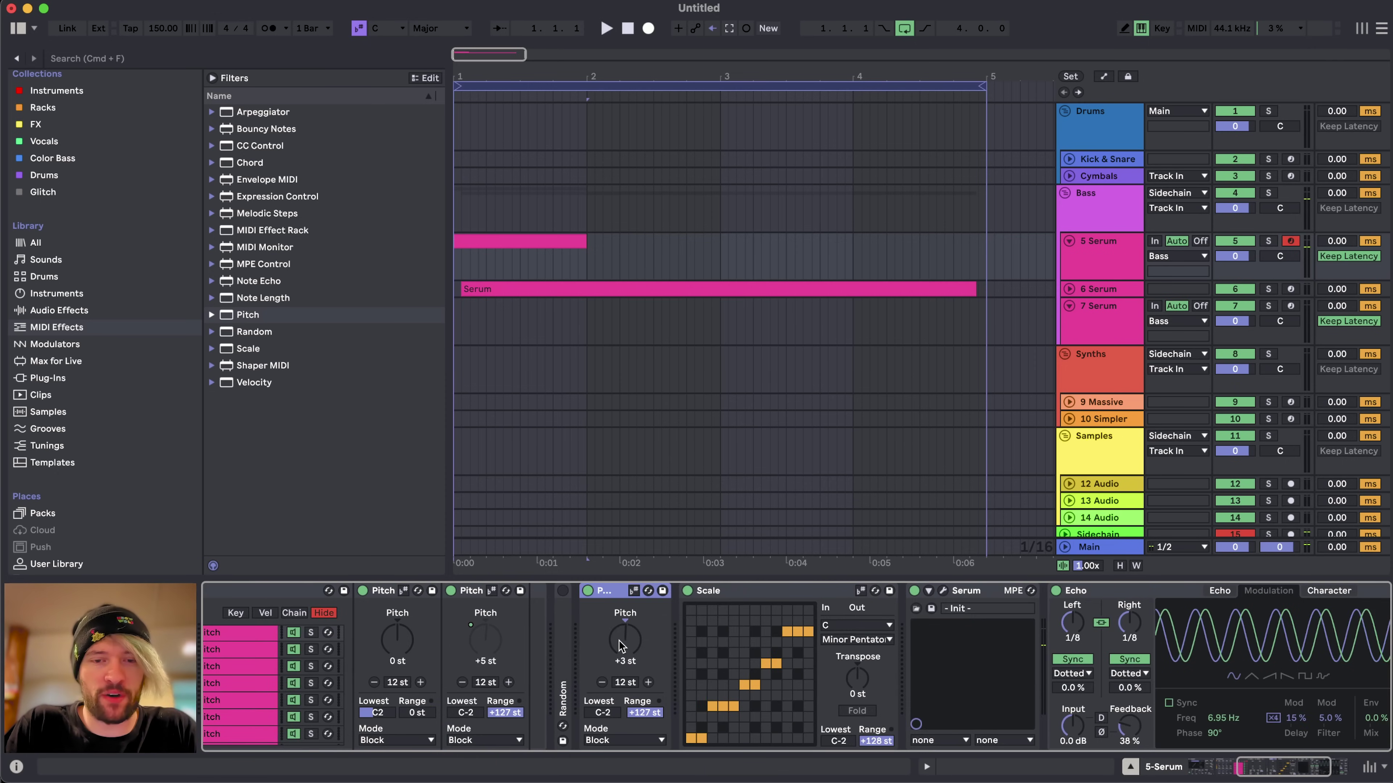
left_click(621, 647)
left_click_drag(621, 646, 622, 622)
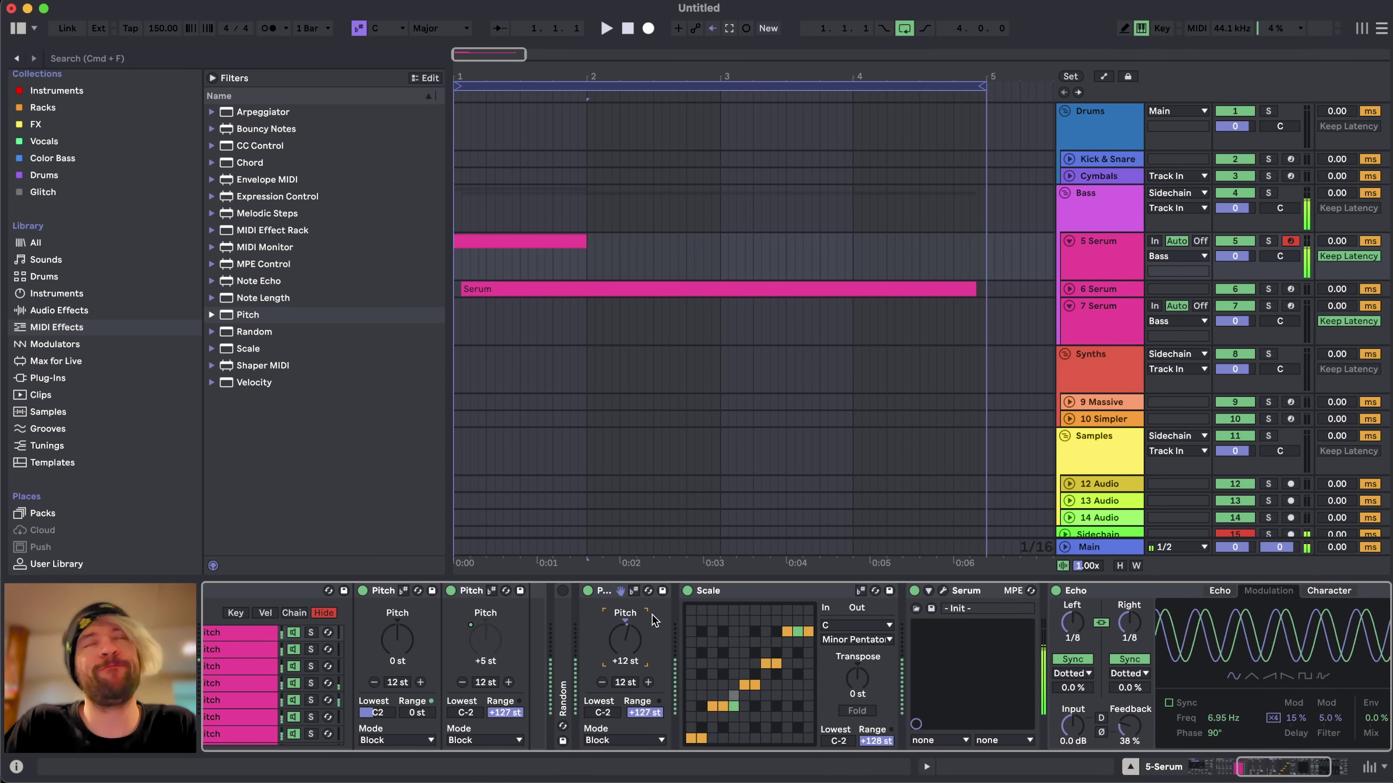
- Randomize the Pitch macros of the MIDI Effect Rack once more
scroll(472, 661, "left", 5)
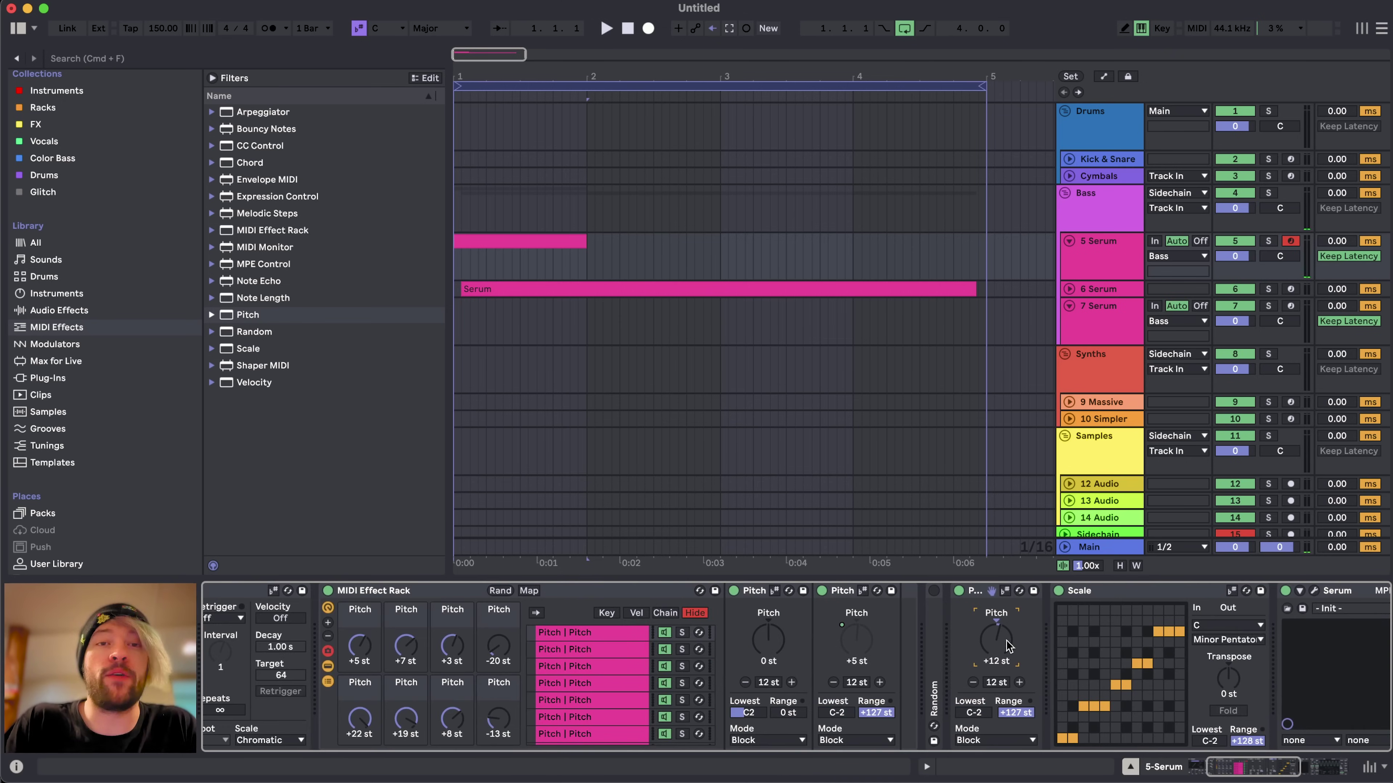
left_click(420, 581)
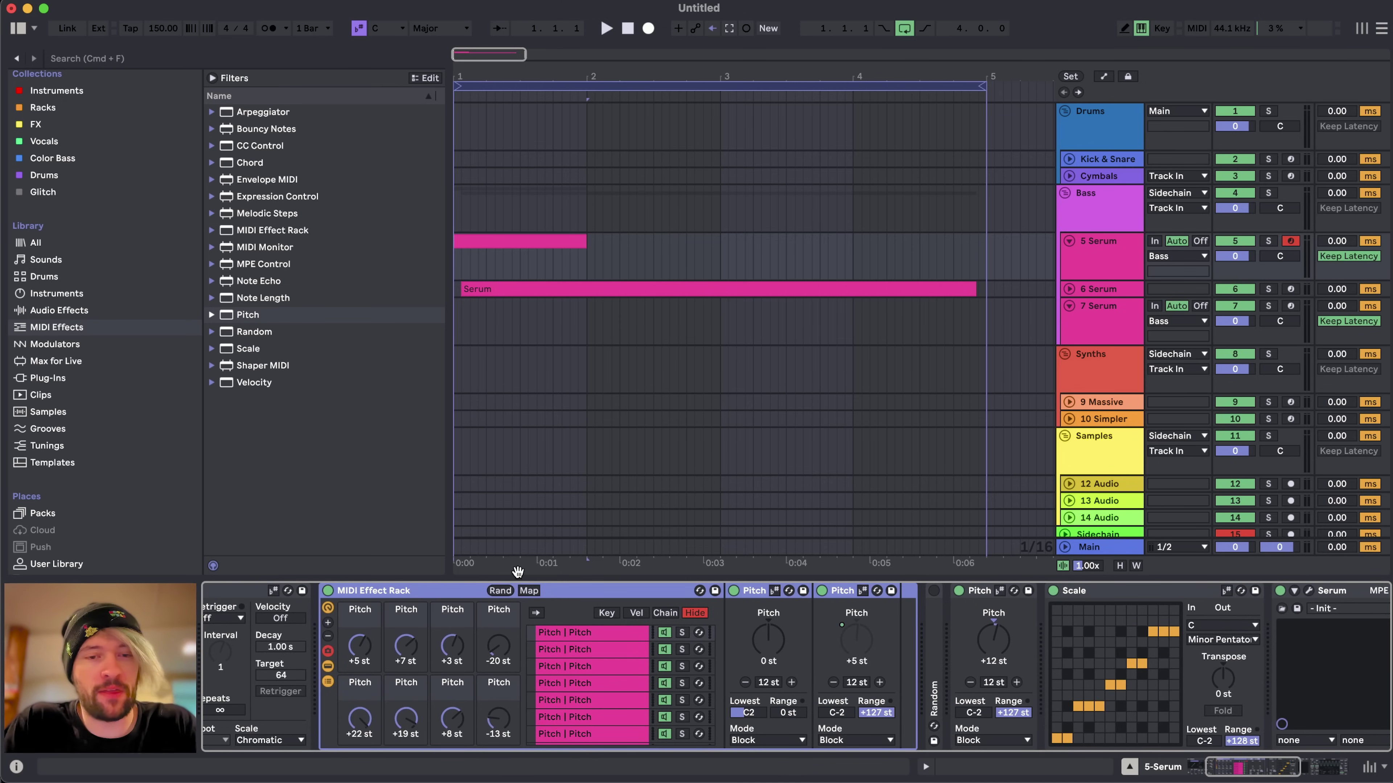
left_click(499, 590)
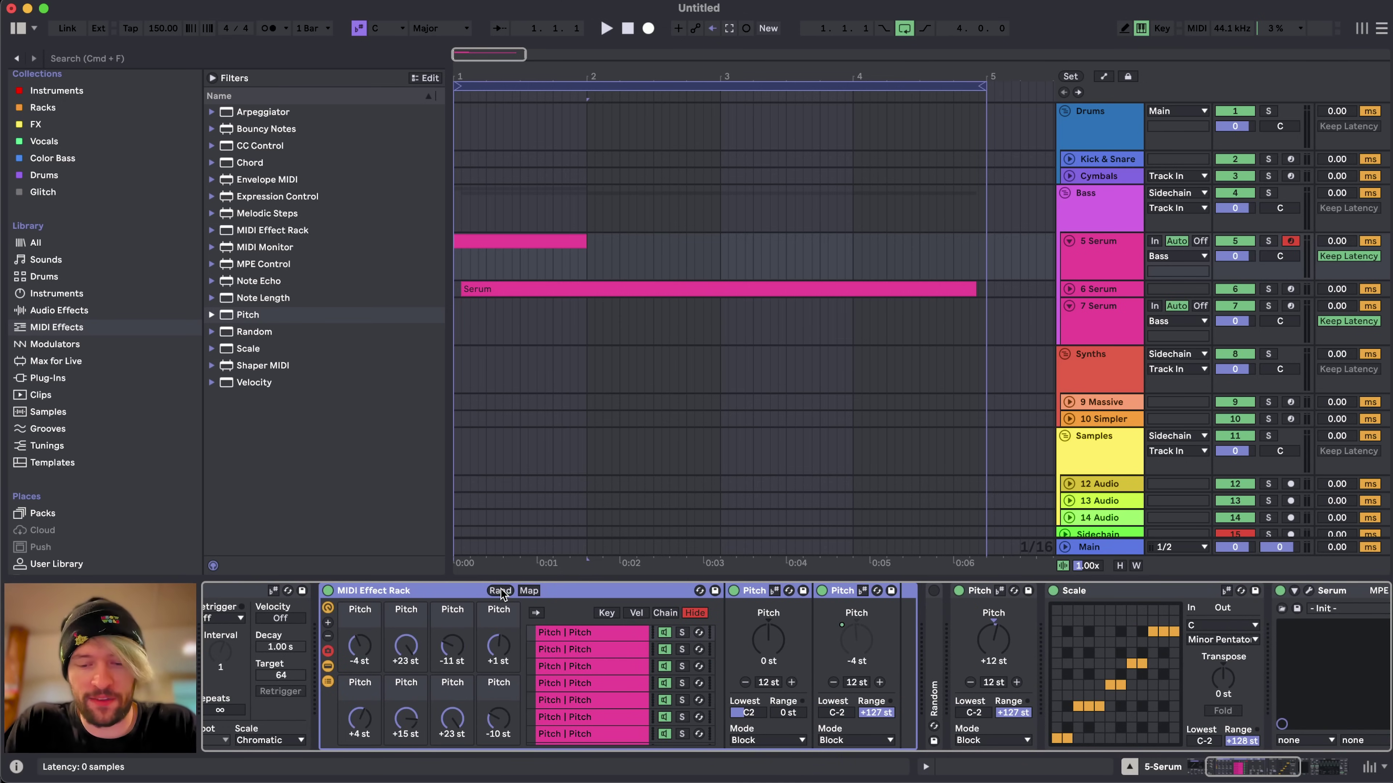
- Map the computer key R to the MIDI Effect Rack's Rand control and leave key mapping mode
key("super+k")
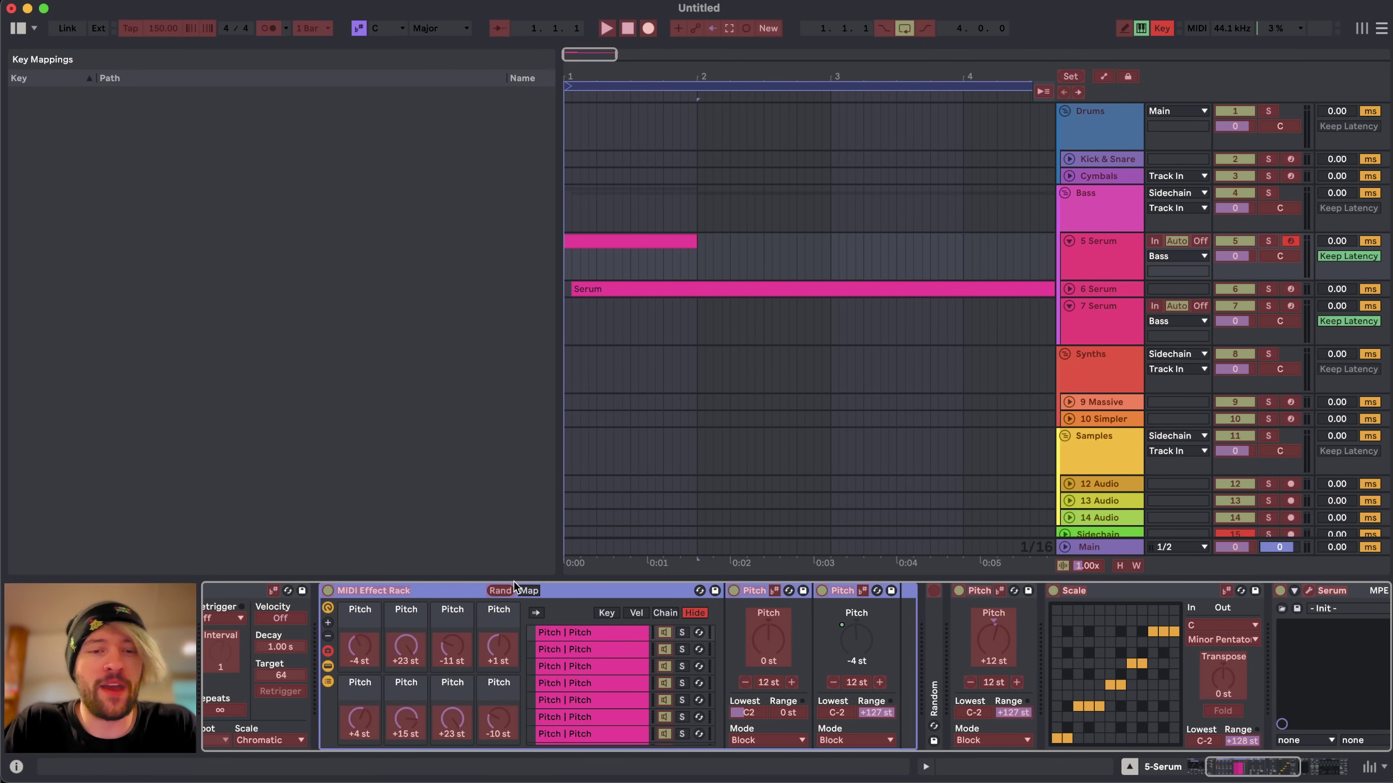
key("super+k")
key("super+k")
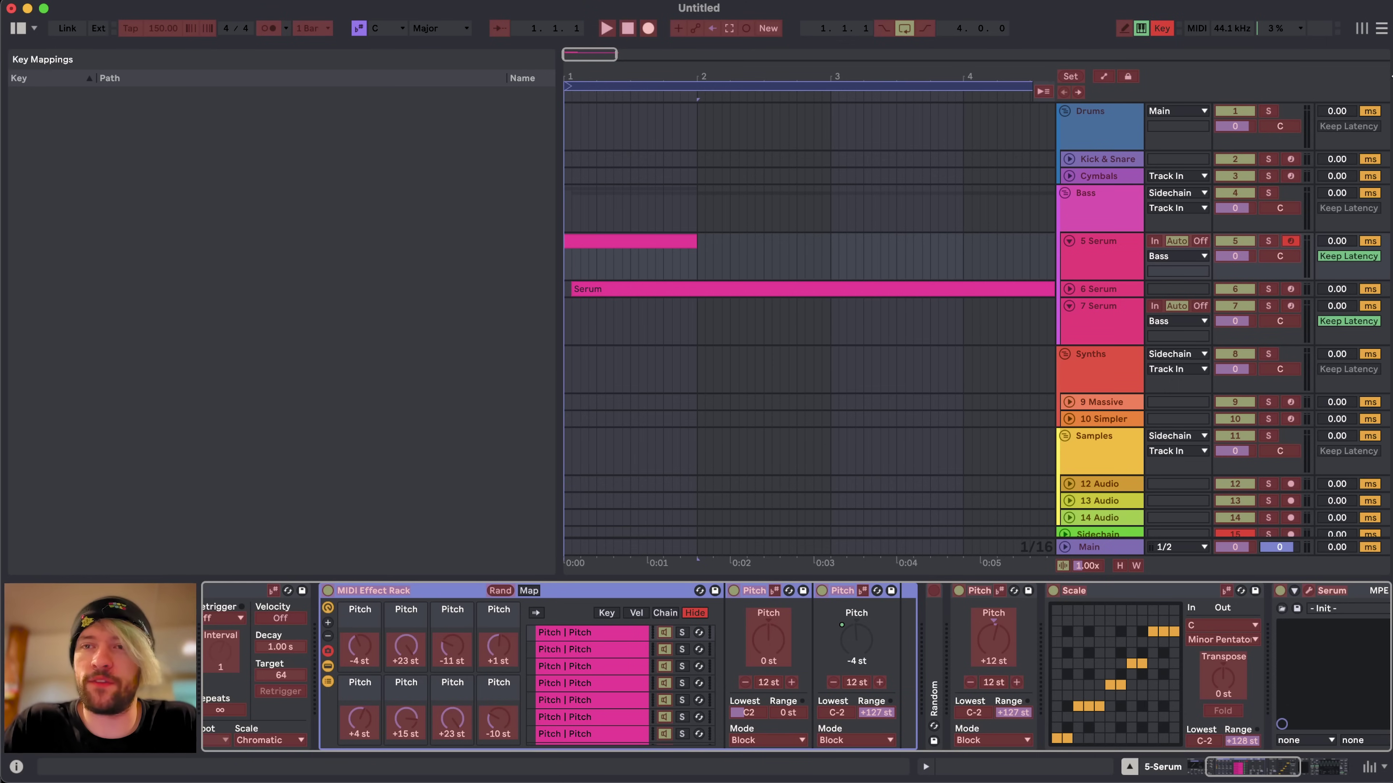
left_click(498, 591)
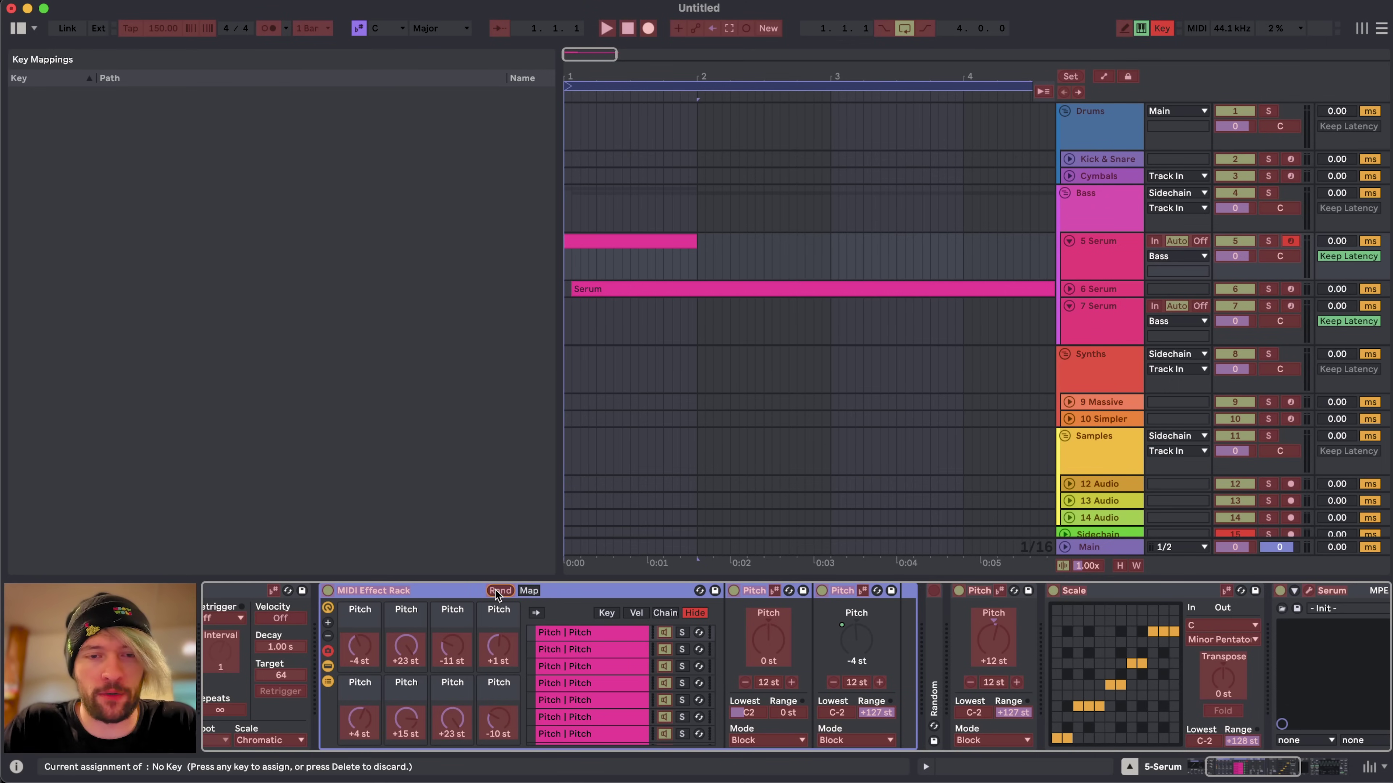
key("r")
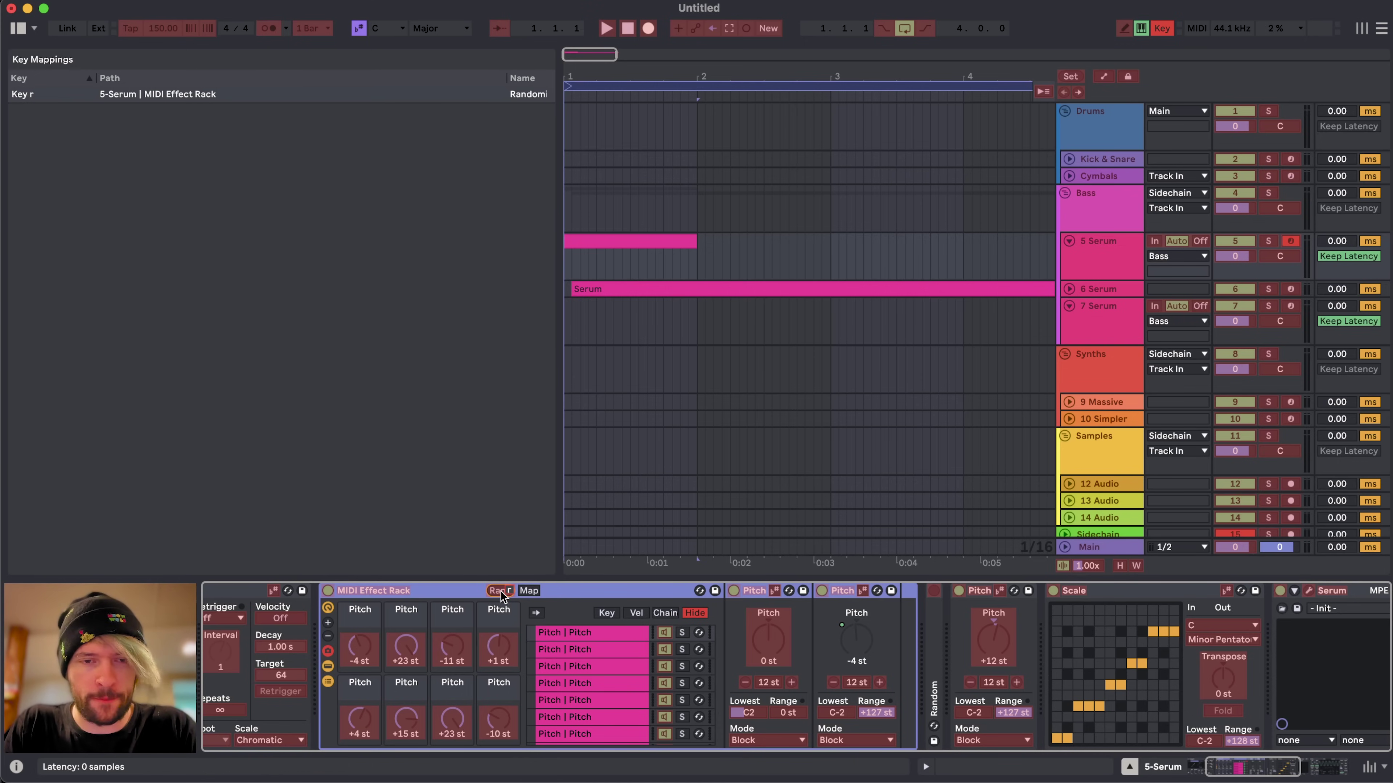
key("super+k")
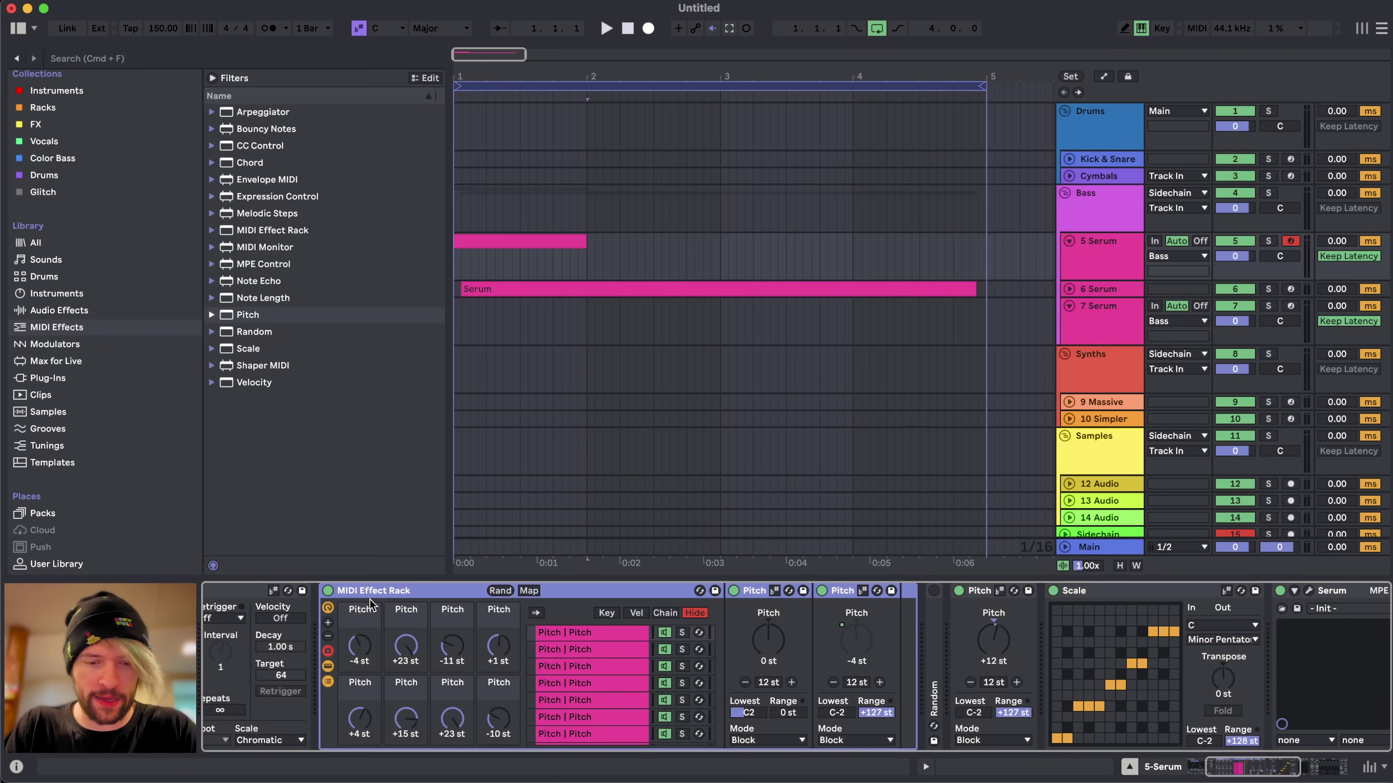
- Trigger the rack's macro randomization several times through its new key mapping and listen to the resulting melodies
key("r")
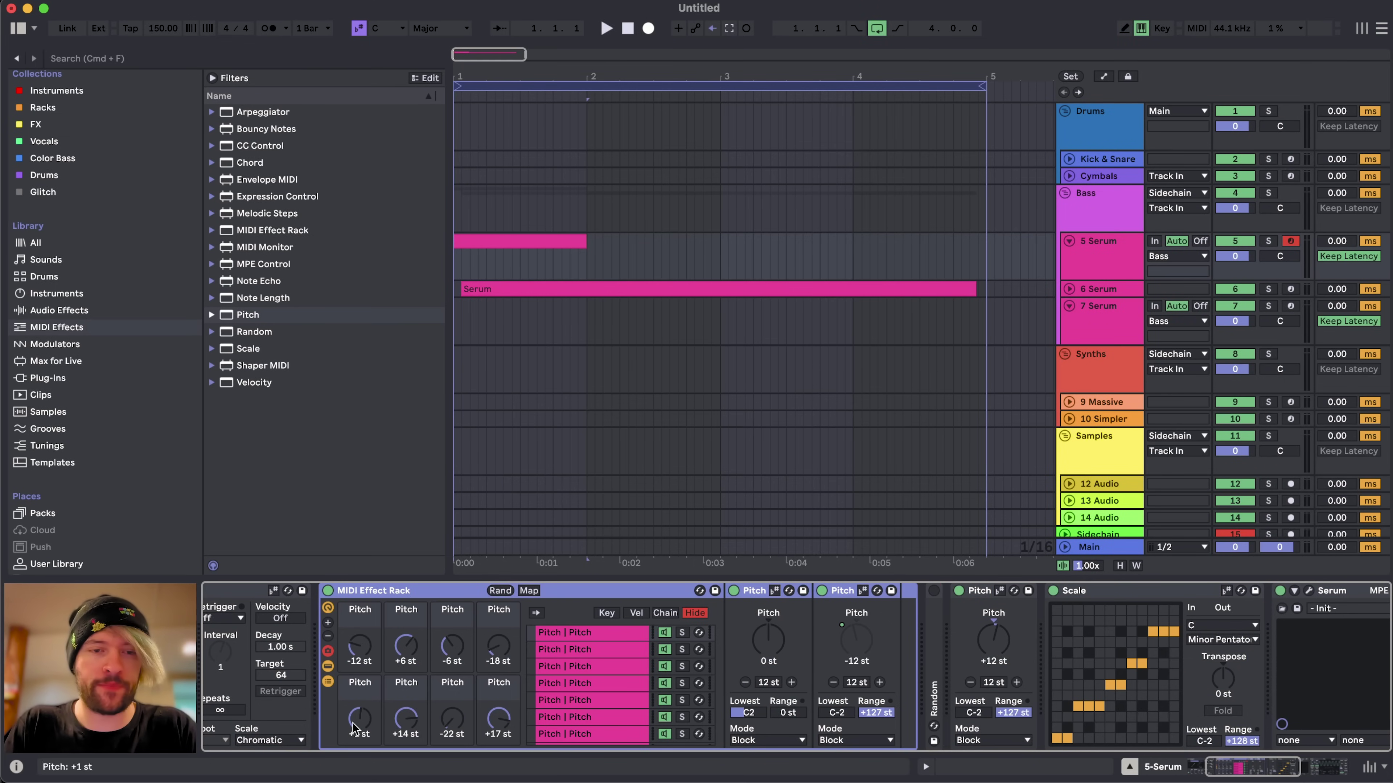
scroll(730, 625, "right", 10)
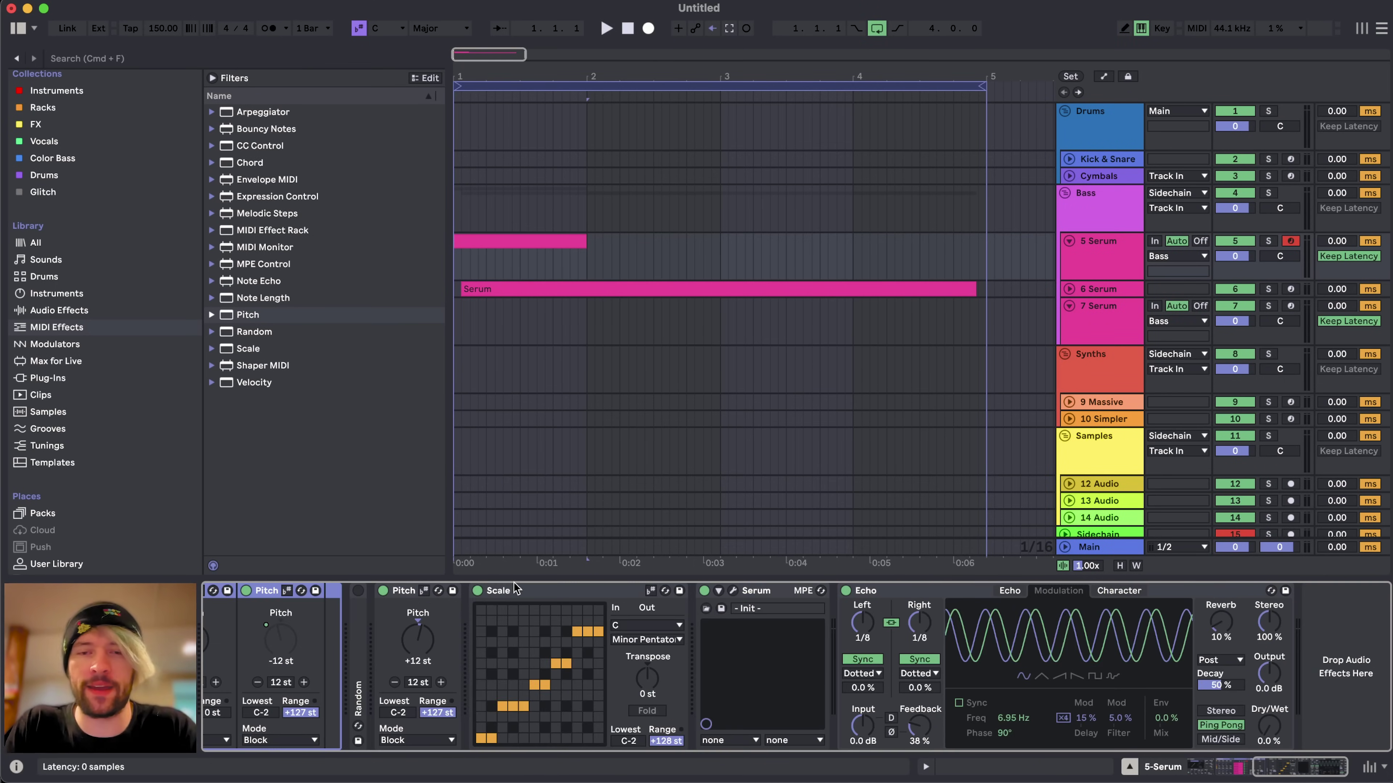
scroll(480, 639, "left", 12)
scroll(804, 640, "right", 10)
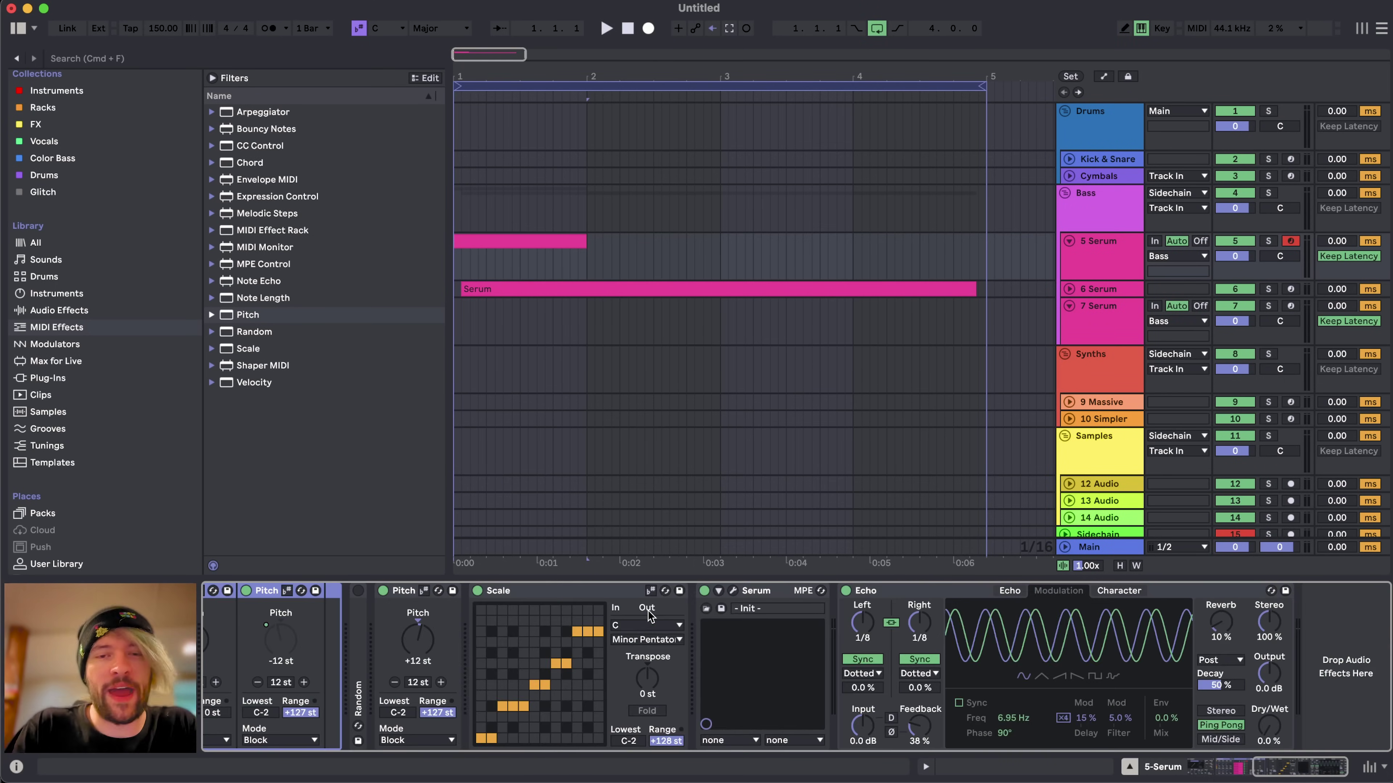
scroll(649, 614, "left", 10)
key("space")
scroll(648, 615, "right", 10)
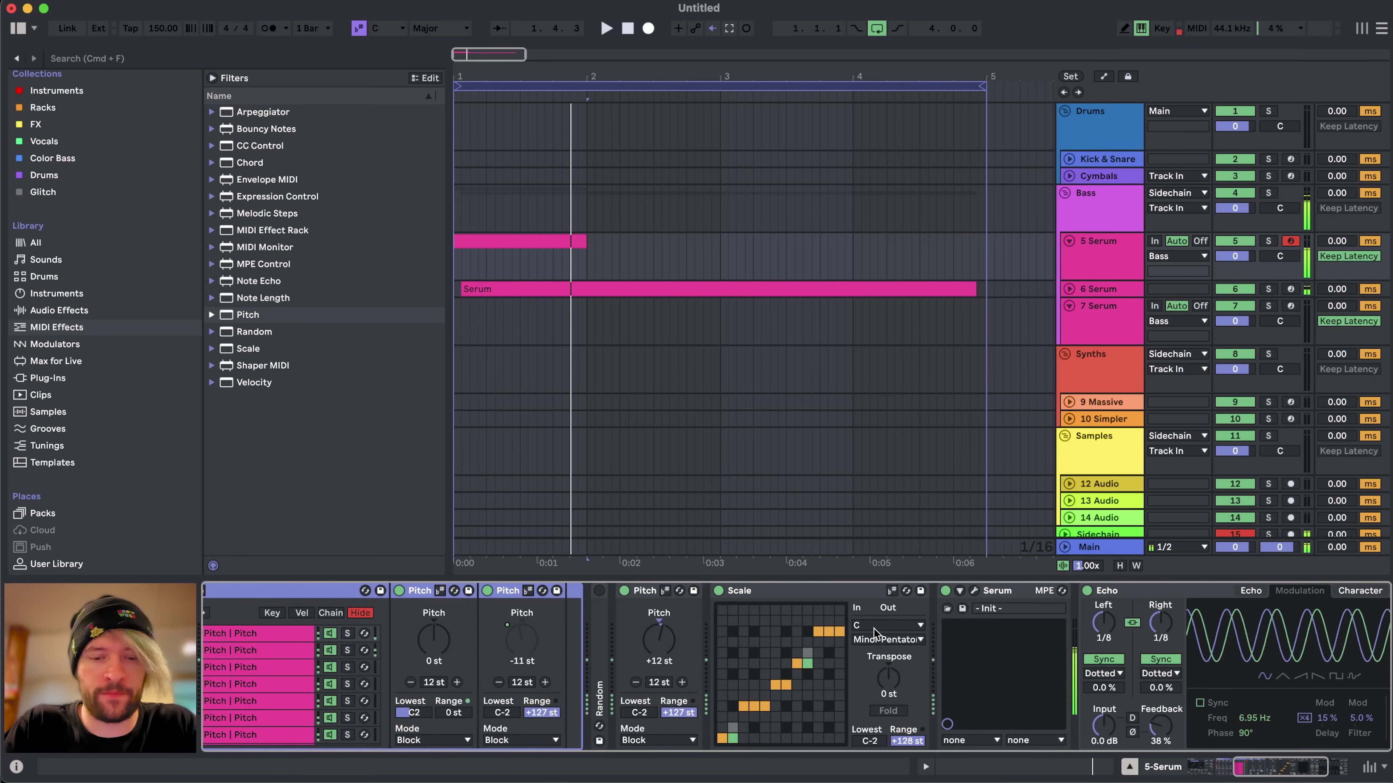
scroll(685, 631, "left", 10)
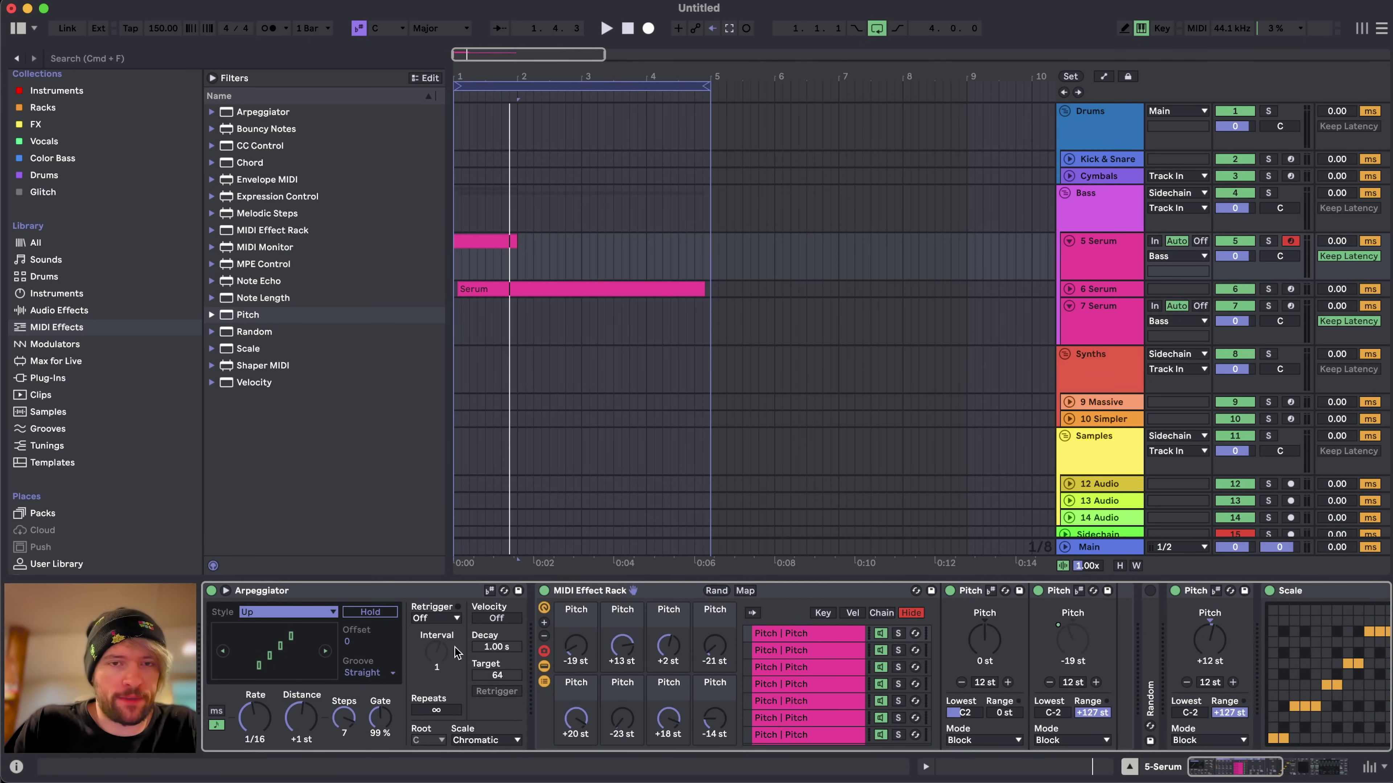
- Insert an empty two-bar MIDI clip on the 5 Serum track from bar 9 to bar 11
scroll(786, 393, "right", 5)
left_click_drag(832, 253, 968, 246)
key("super+shift+m")
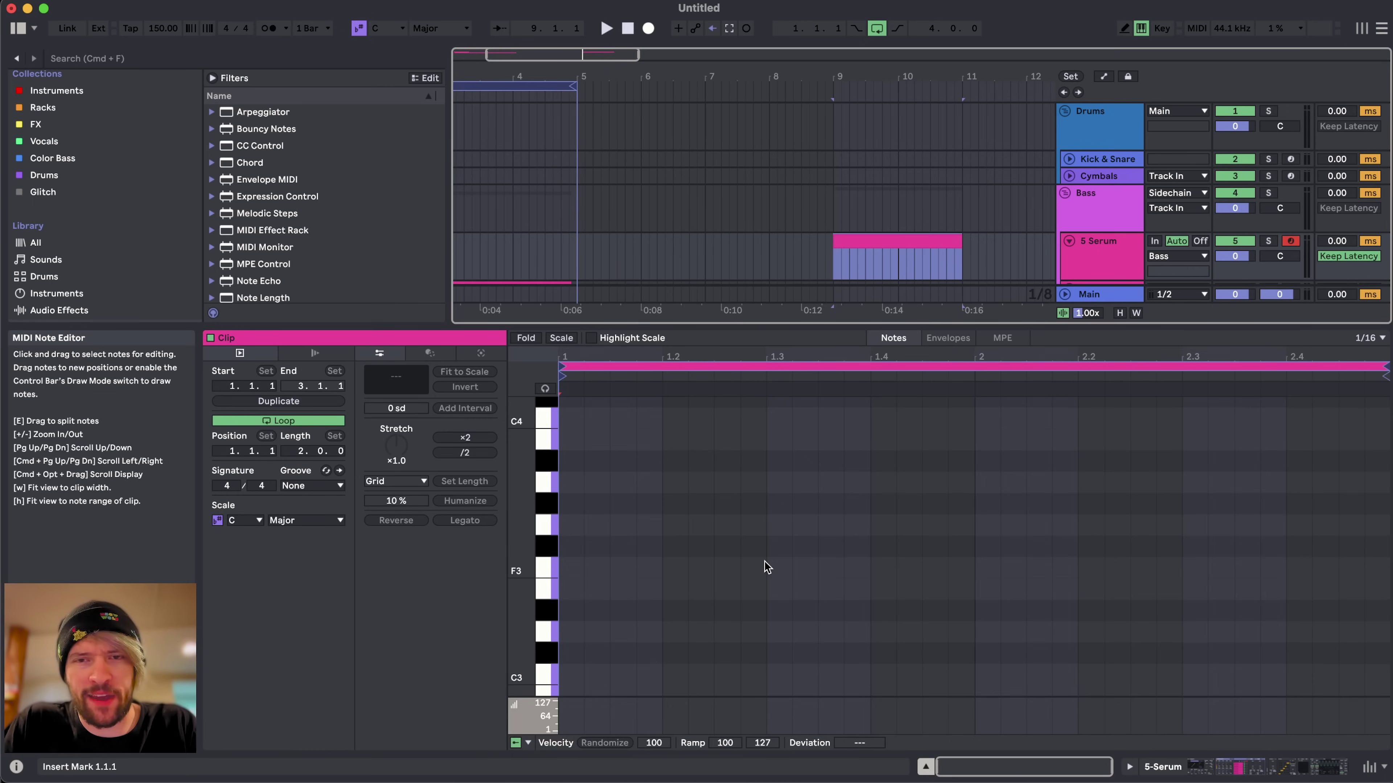
- Add a C2 note at the start of the clip, extend it to almost one bar, and duplicate it into the second bar
scroll(728, 570, "down", 5)
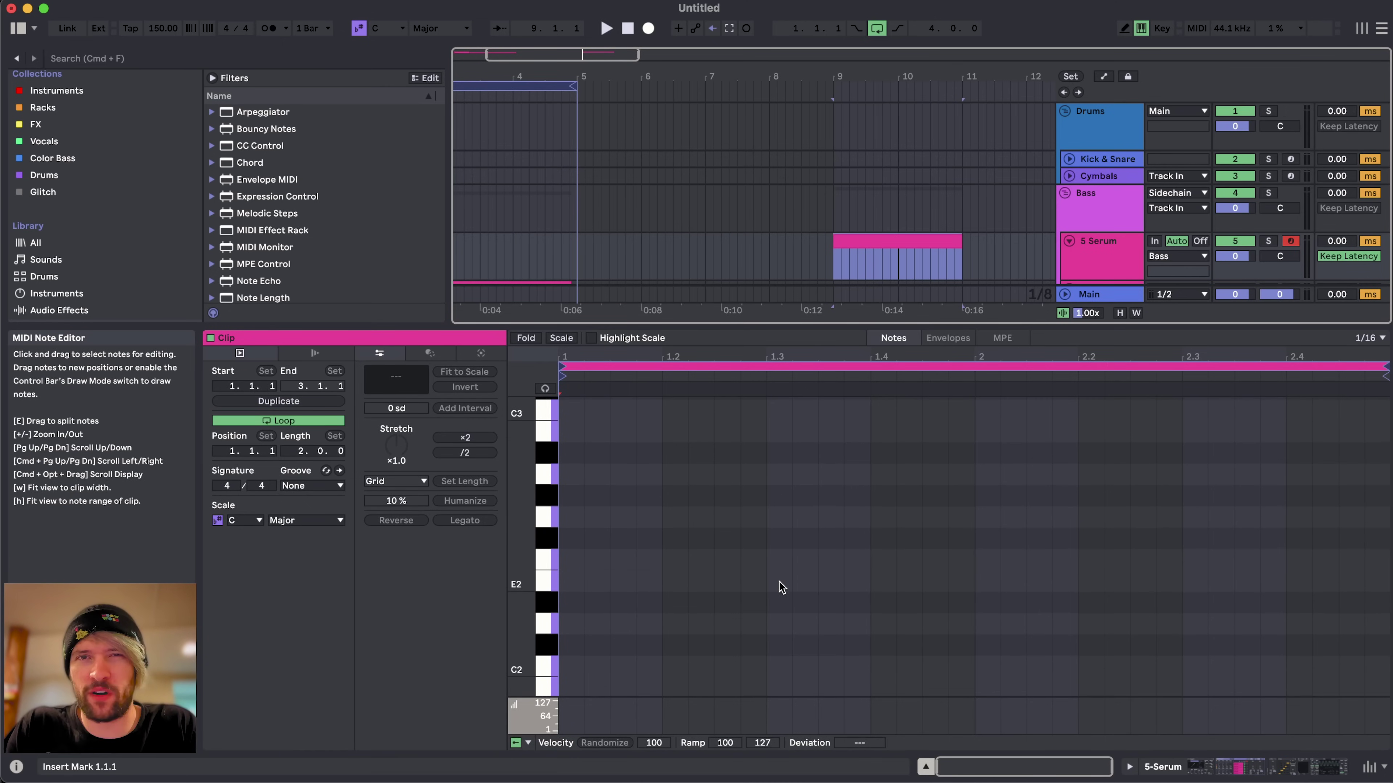
key("d")
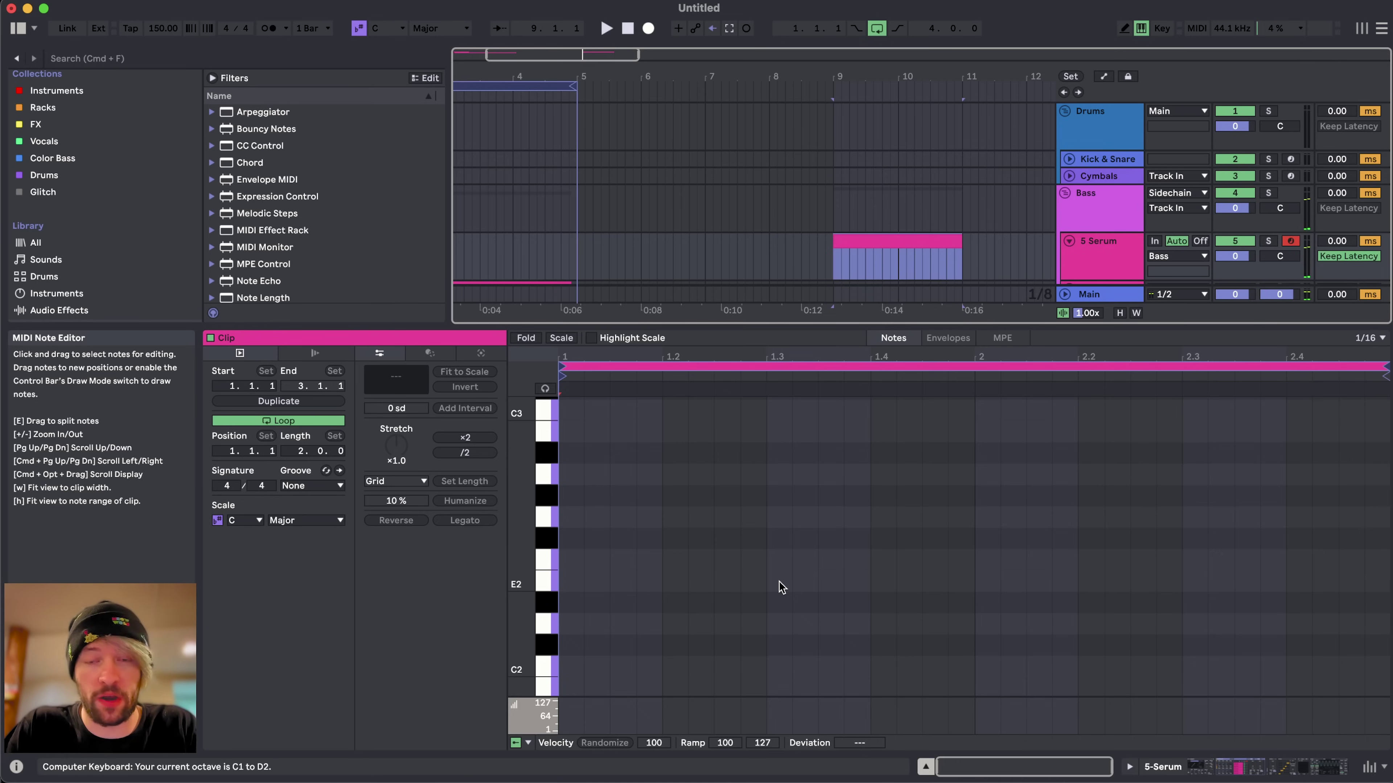
key("a")
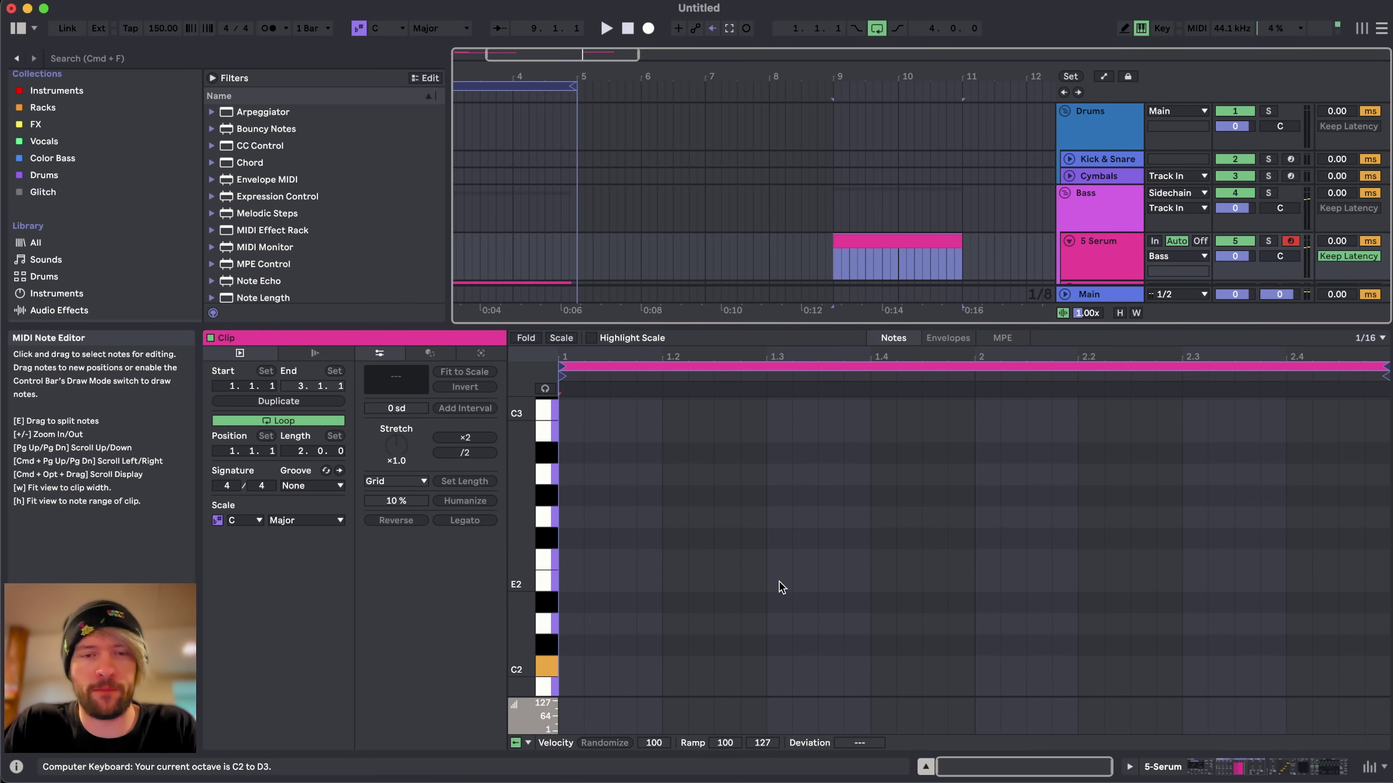
scroll(767, 584, "down", 3)
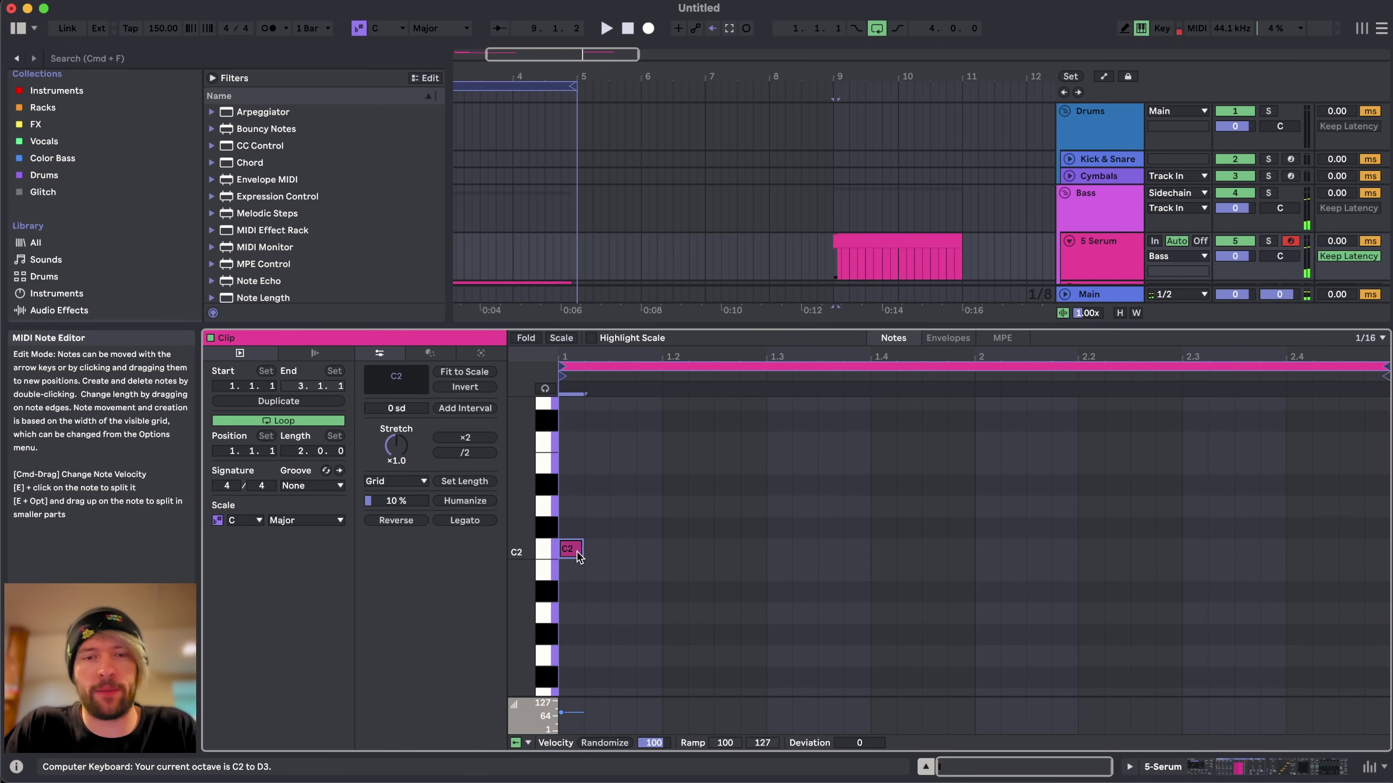
double_click(572, 552)
left_click_drag(584, 551, 962, 556)
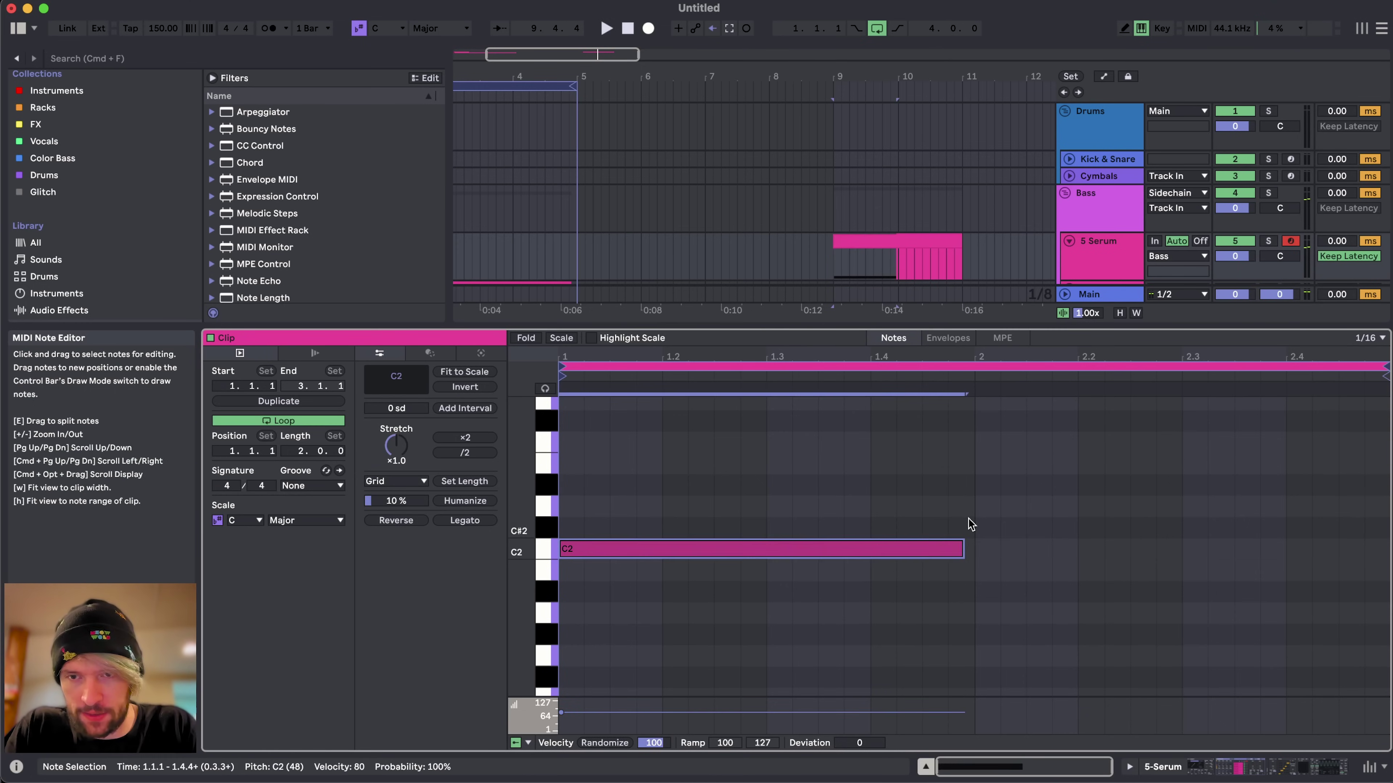
key("super+d")
- Return to the device chain and set the arrangement loop around the new two-bar clip at bar 9
left_click(1230, 767)
left_click(865, 238)
key("cmd+l")
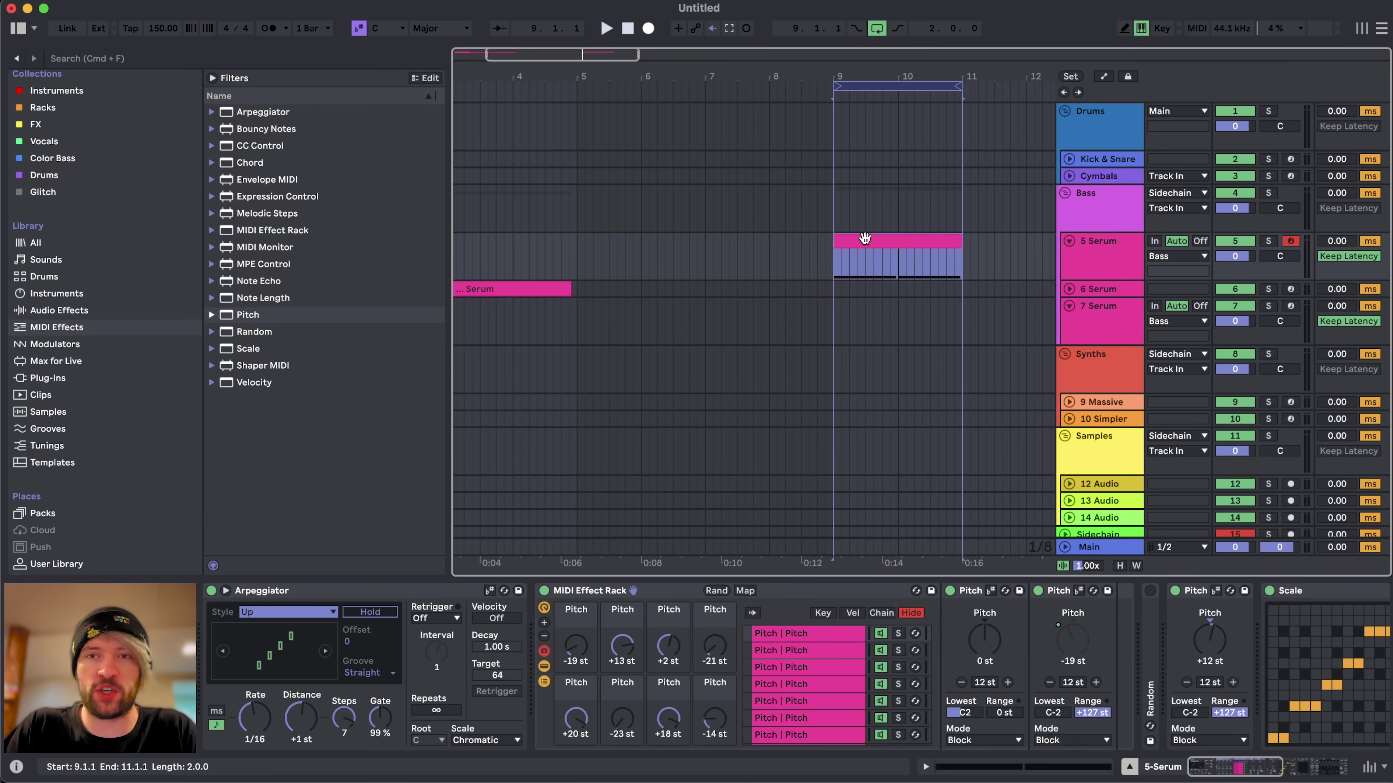
- Add a Pitch device in front of the Arpeggiator on the 5 Serum track
scroll(818, 245, "left", 5)
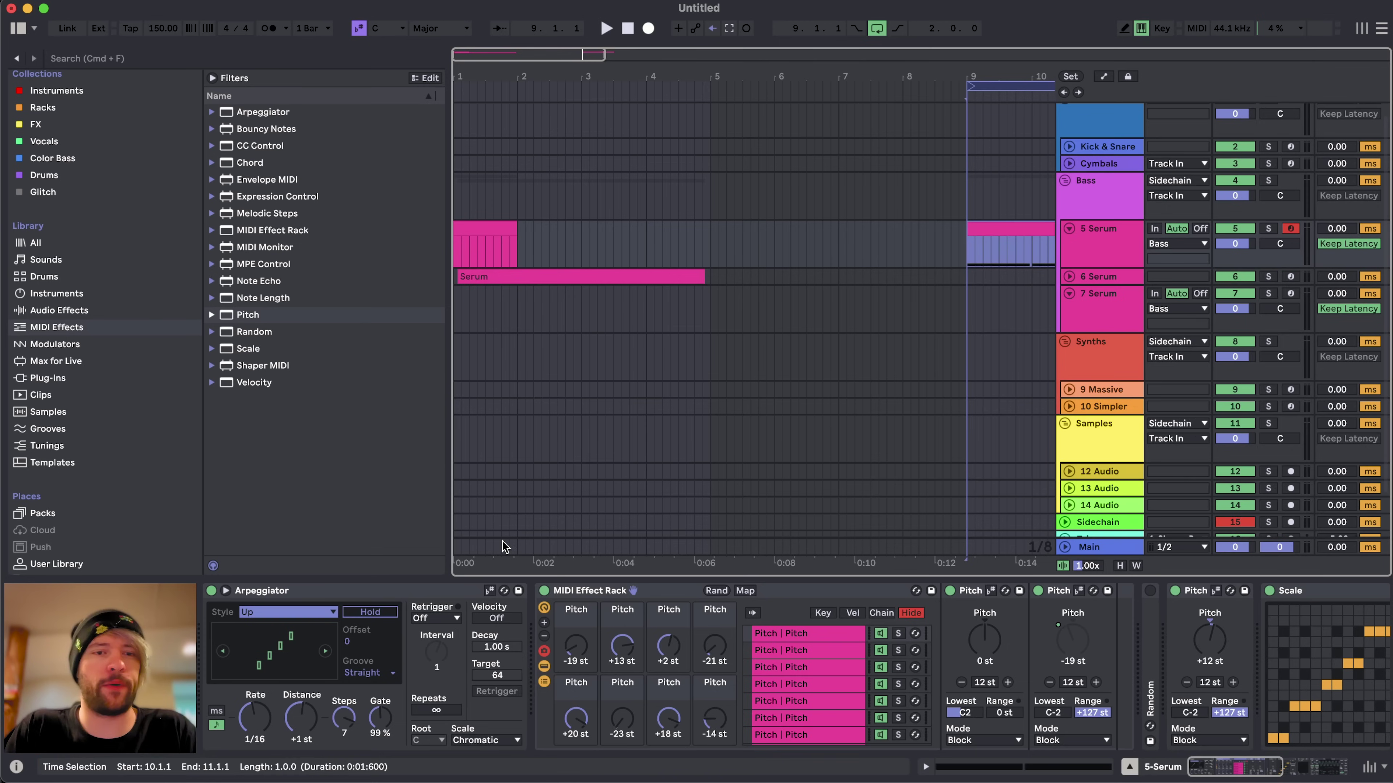
double_click(242, 315)
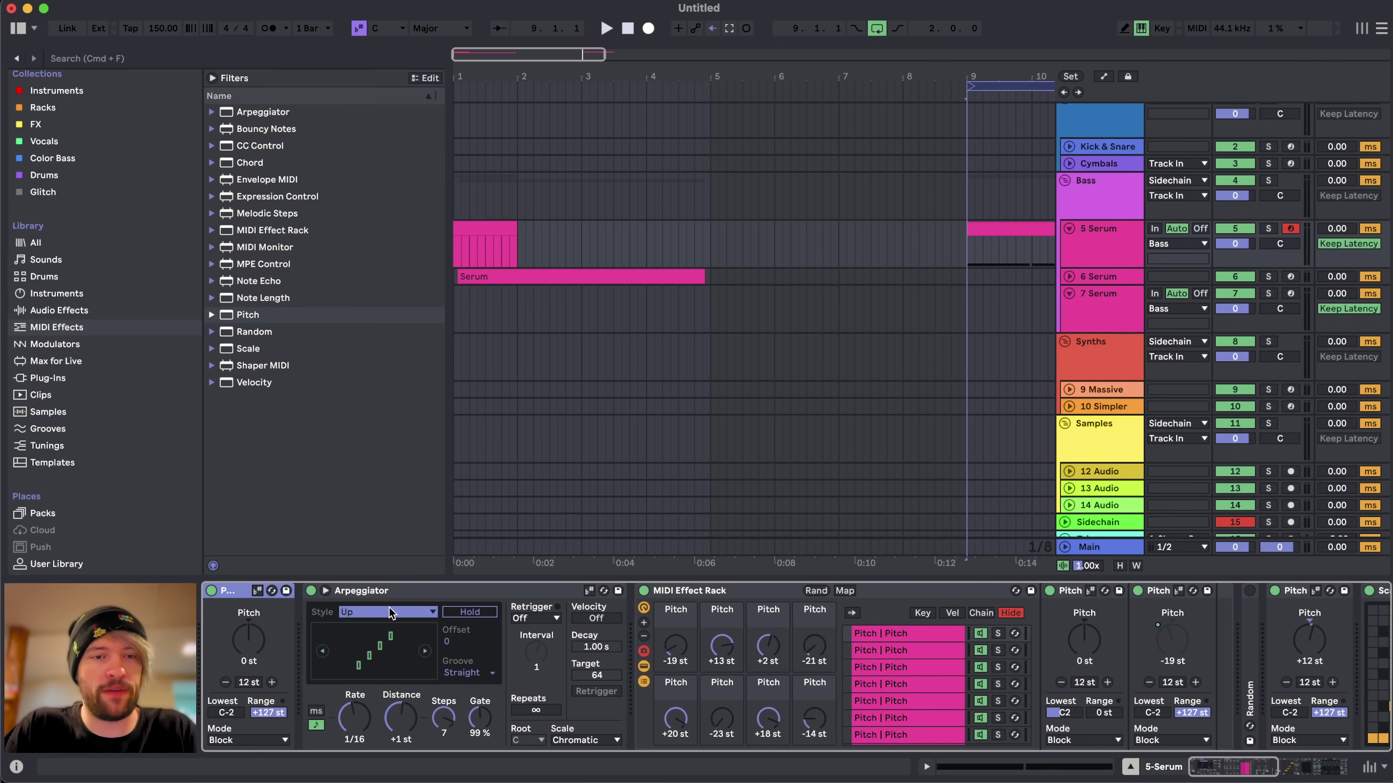
left_click(387, 595)
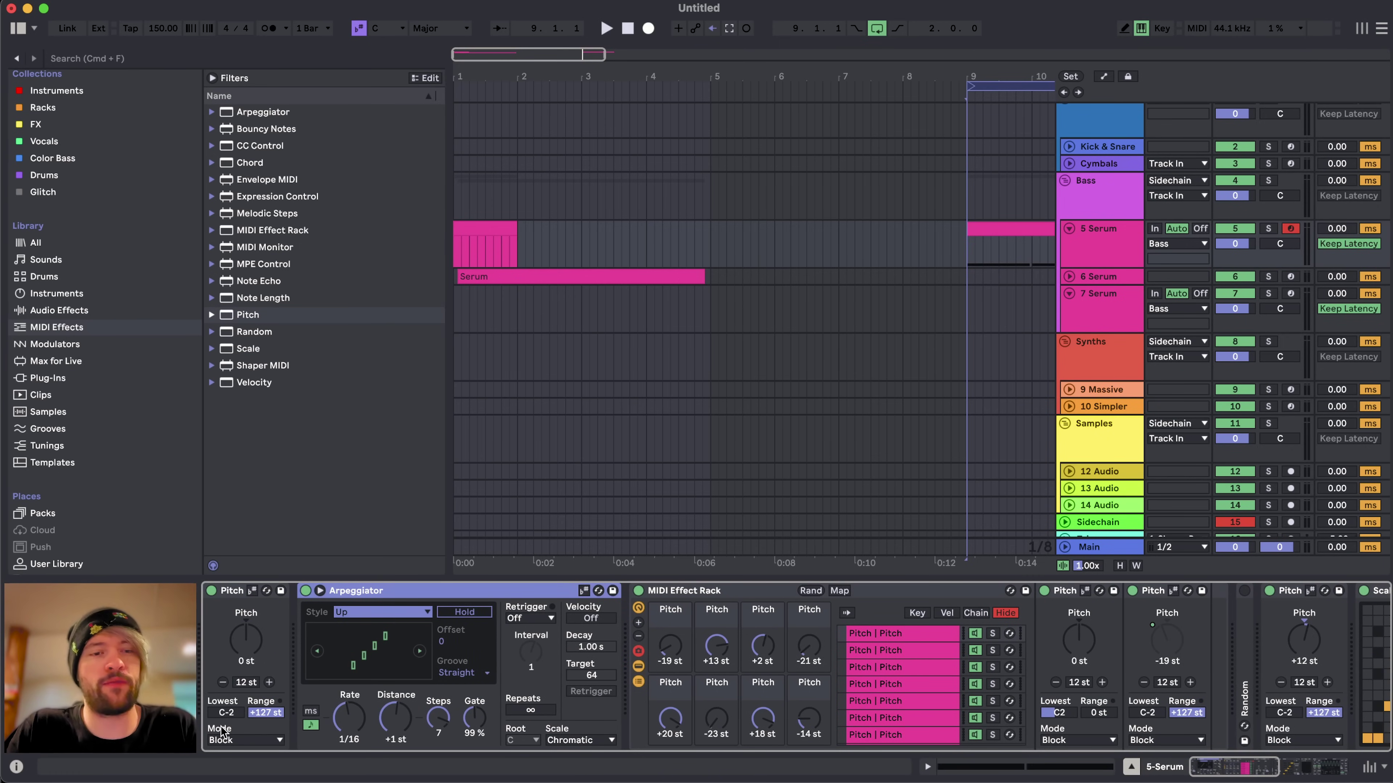
- Set the first Pitch device to Fold mode with a range of 0 st and C2 as its lowest note
left_click(249, 745)
left_click(242, 770)
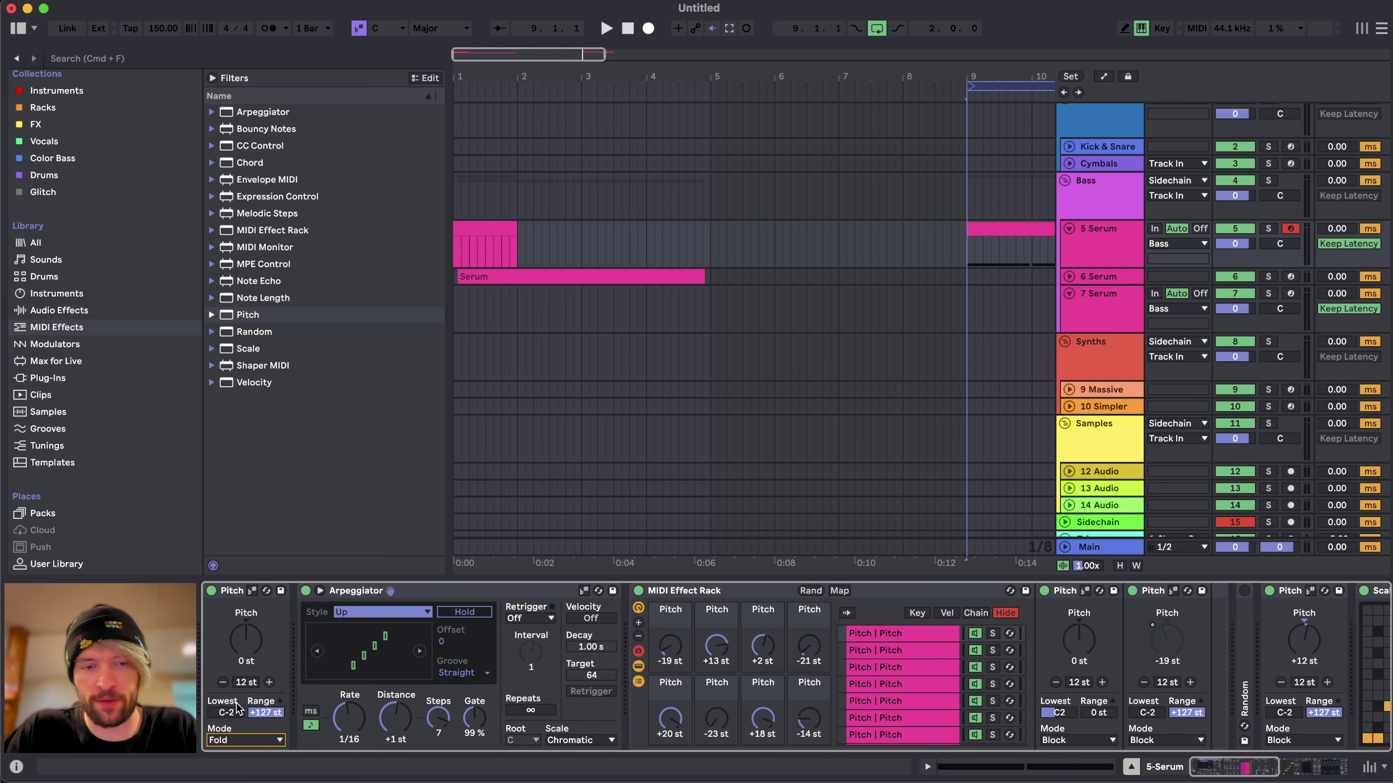
left_click_drag(270, 715, 270, 779)
left_click(235, 713)
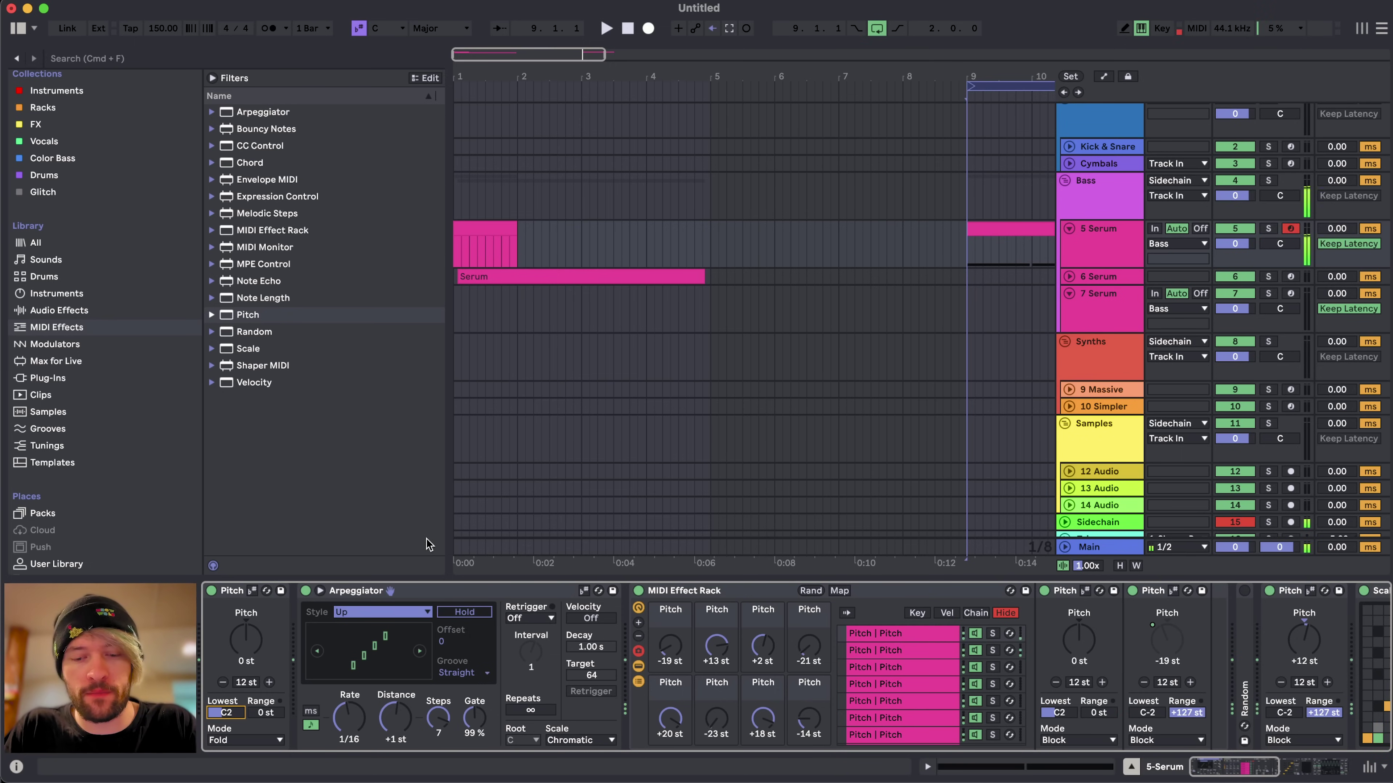
- Play keyboard notes in higher octaves and play back the looped clip to hear how the folded Pitch device behaves
key("x")
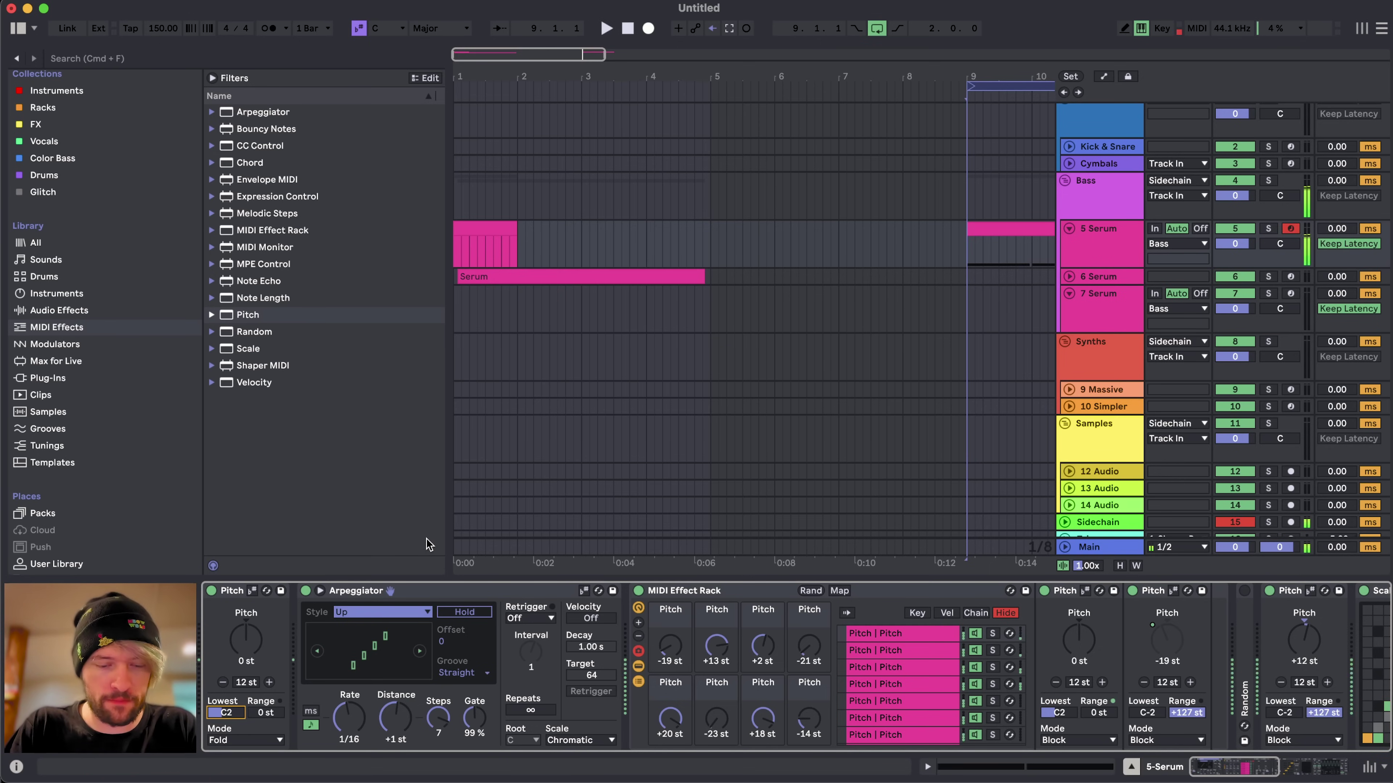
key("x")
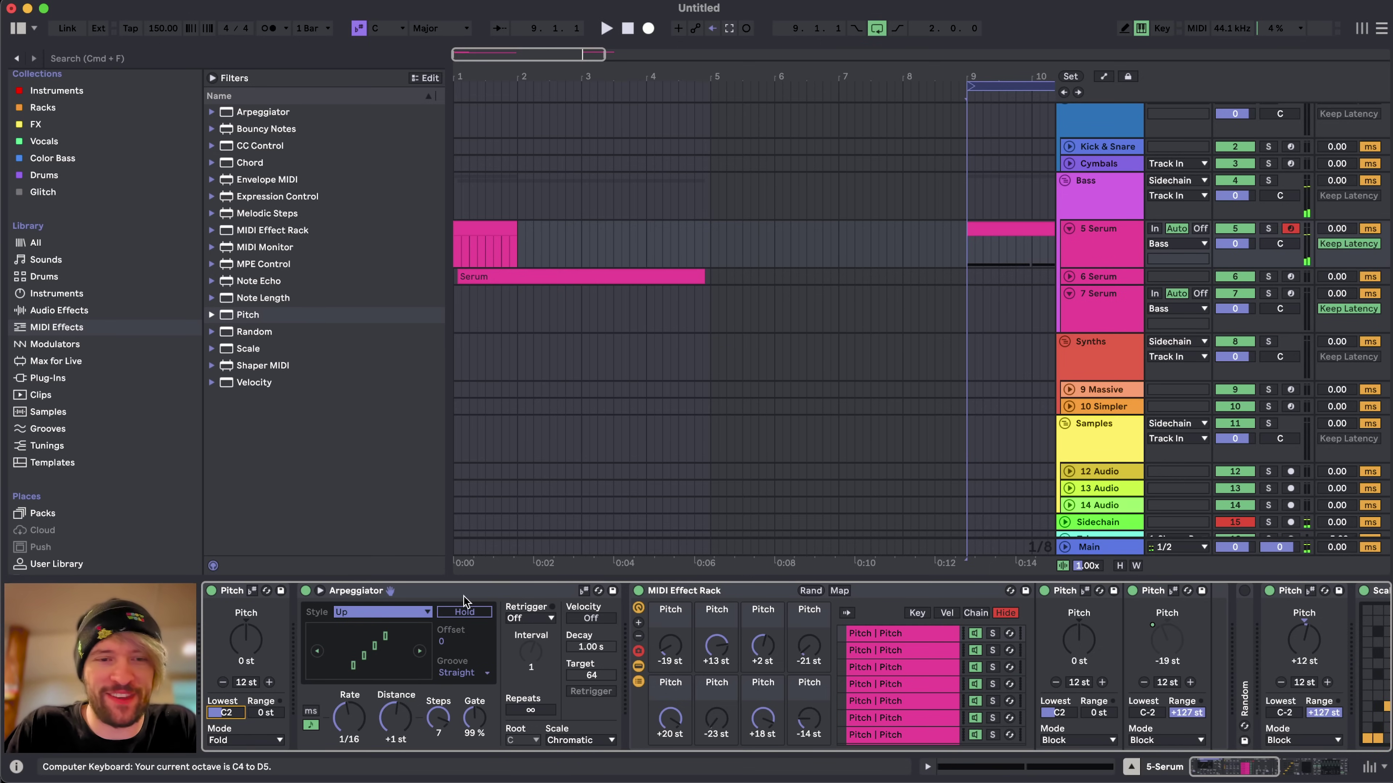
left_click(1002, 245)
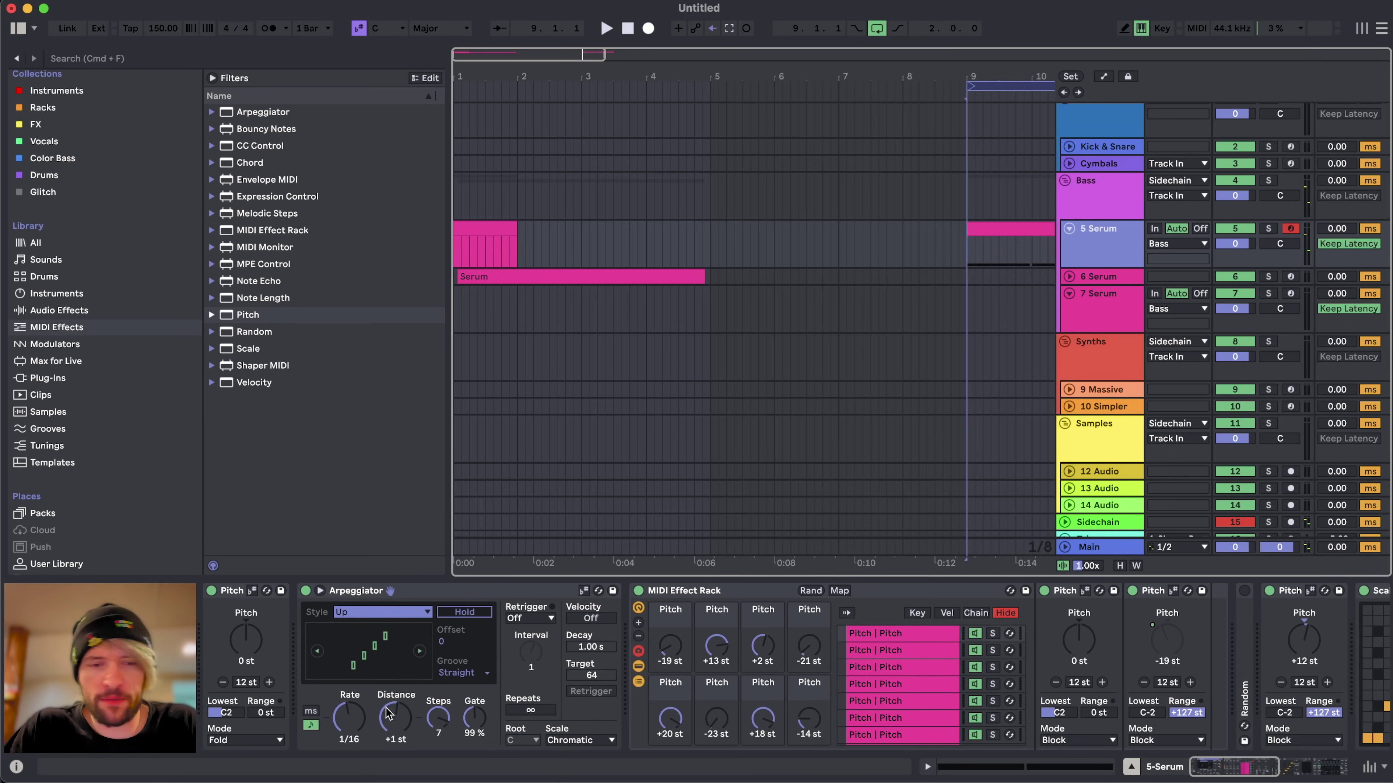
left_click(354, 712)
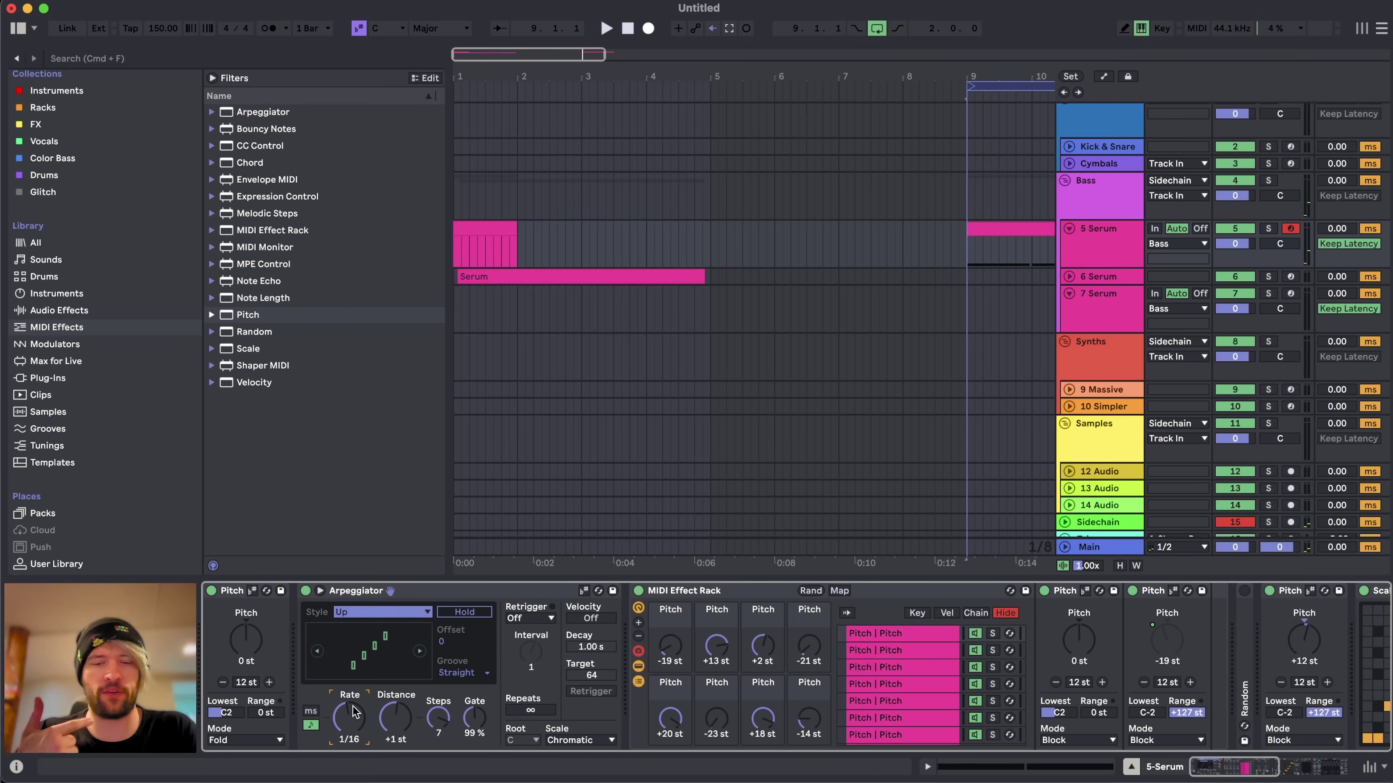
key("space")
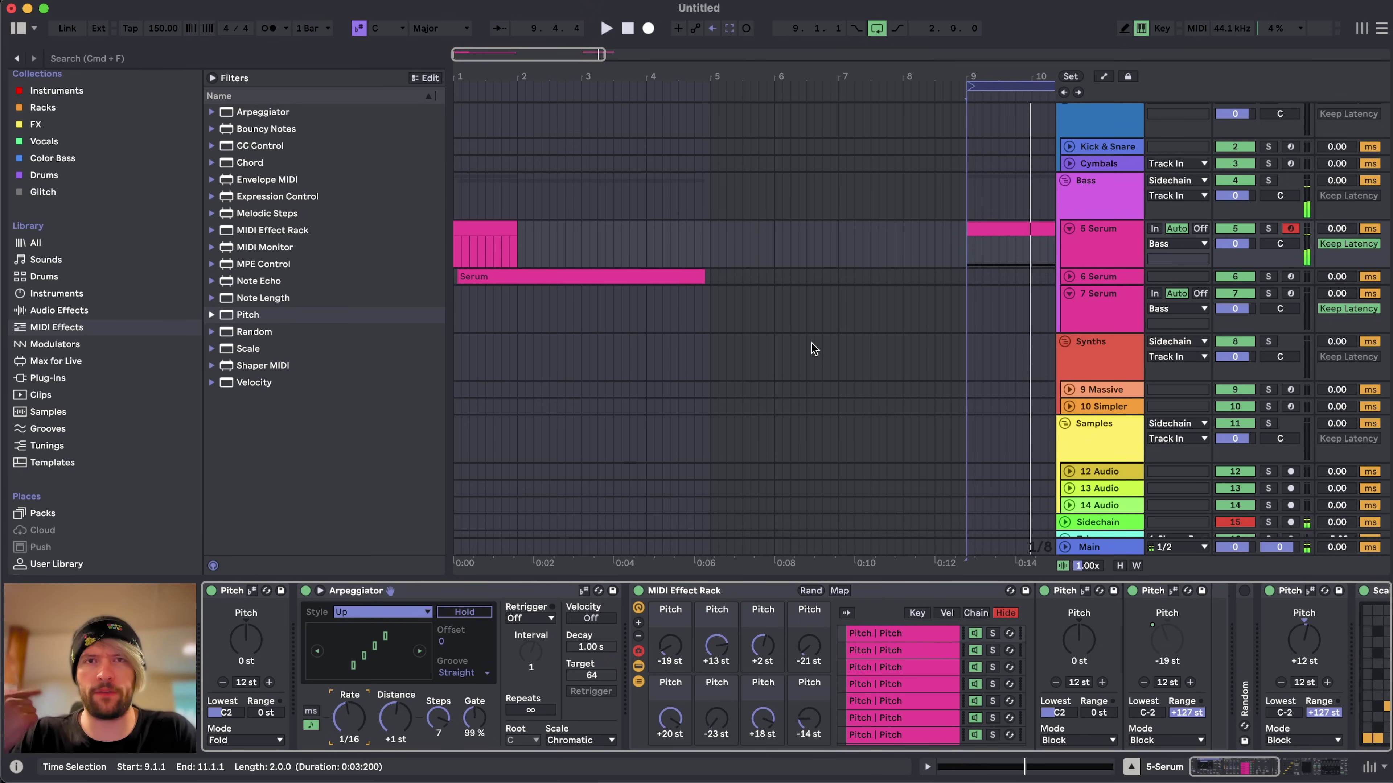
left_click_drag(438, 717, 437, 723)
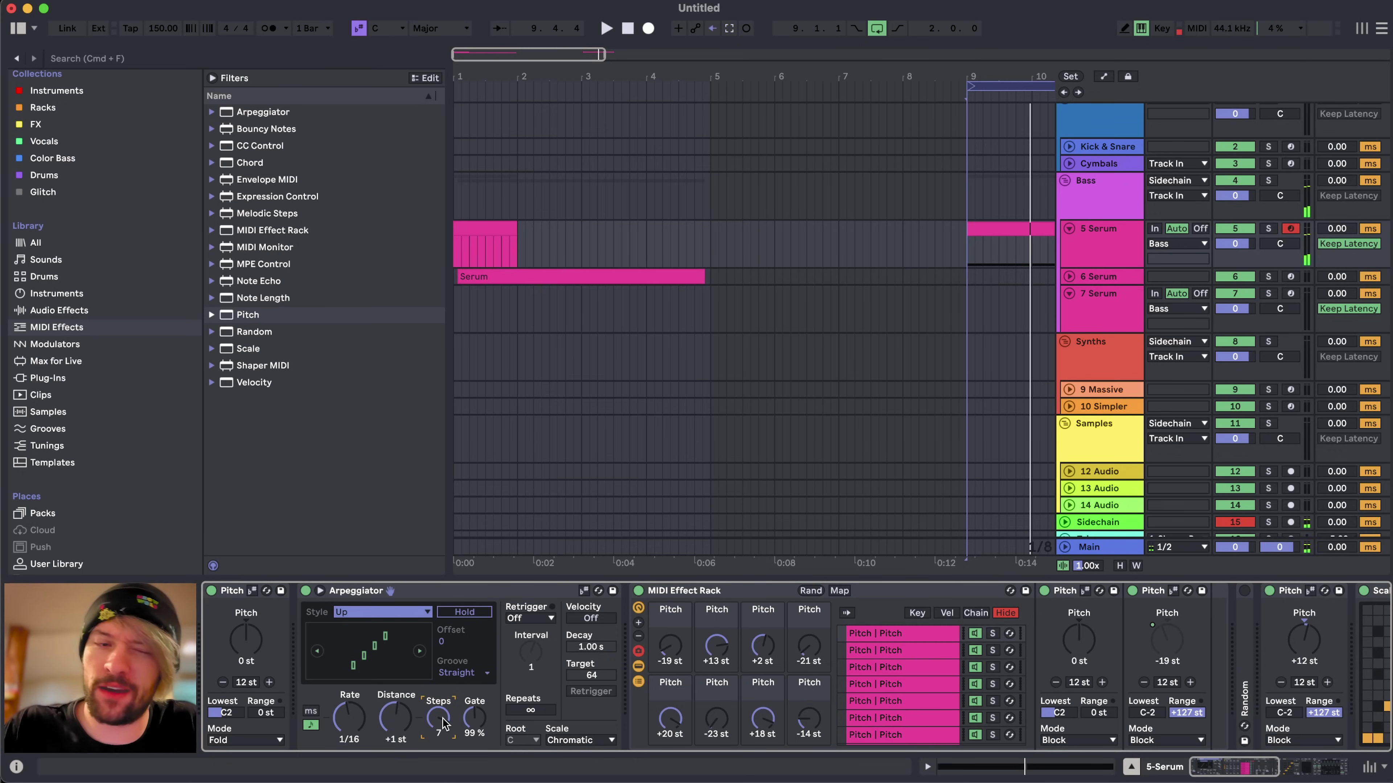
- Group the Pitch device before the Arpeggiator into its own MIDI Effect Rack, show its chain list, and select the Pitch chain
left_click(231, 594)
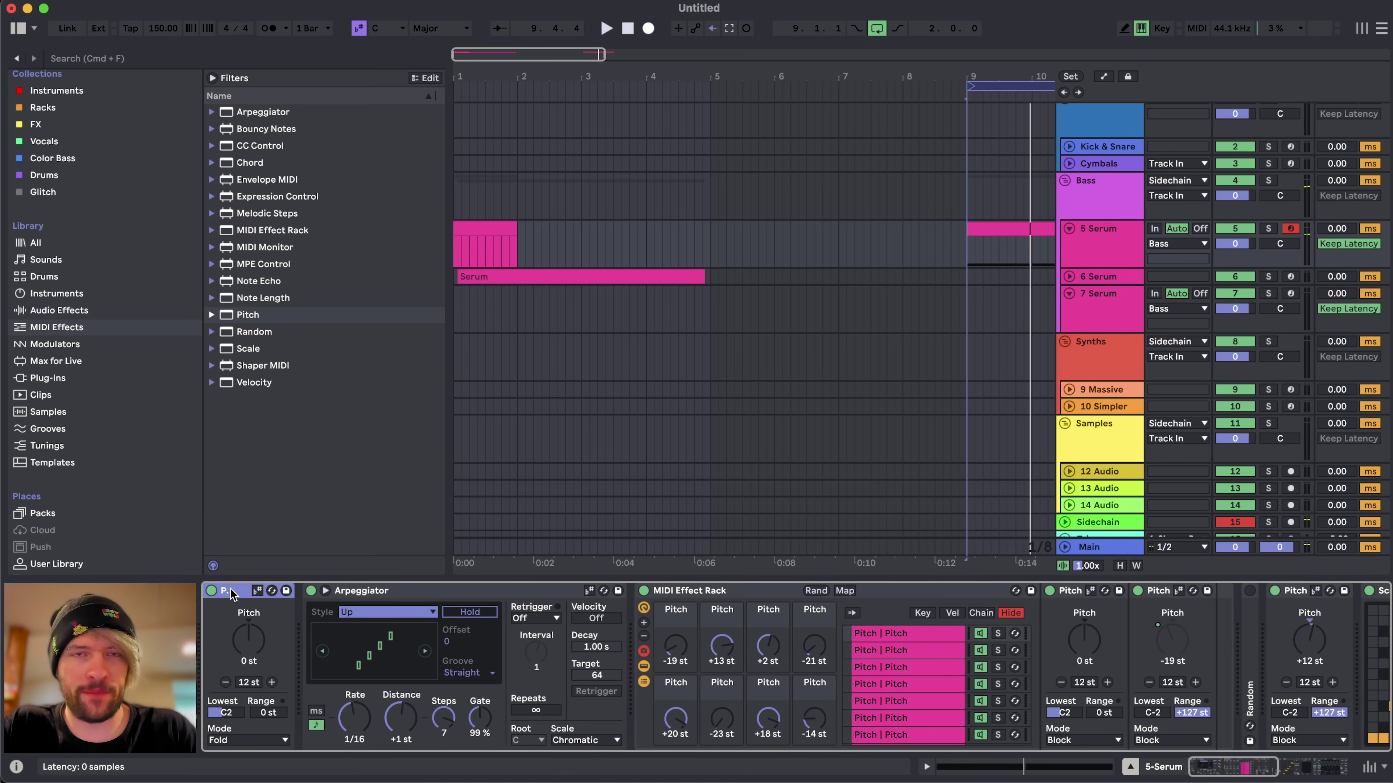
key("super+g")
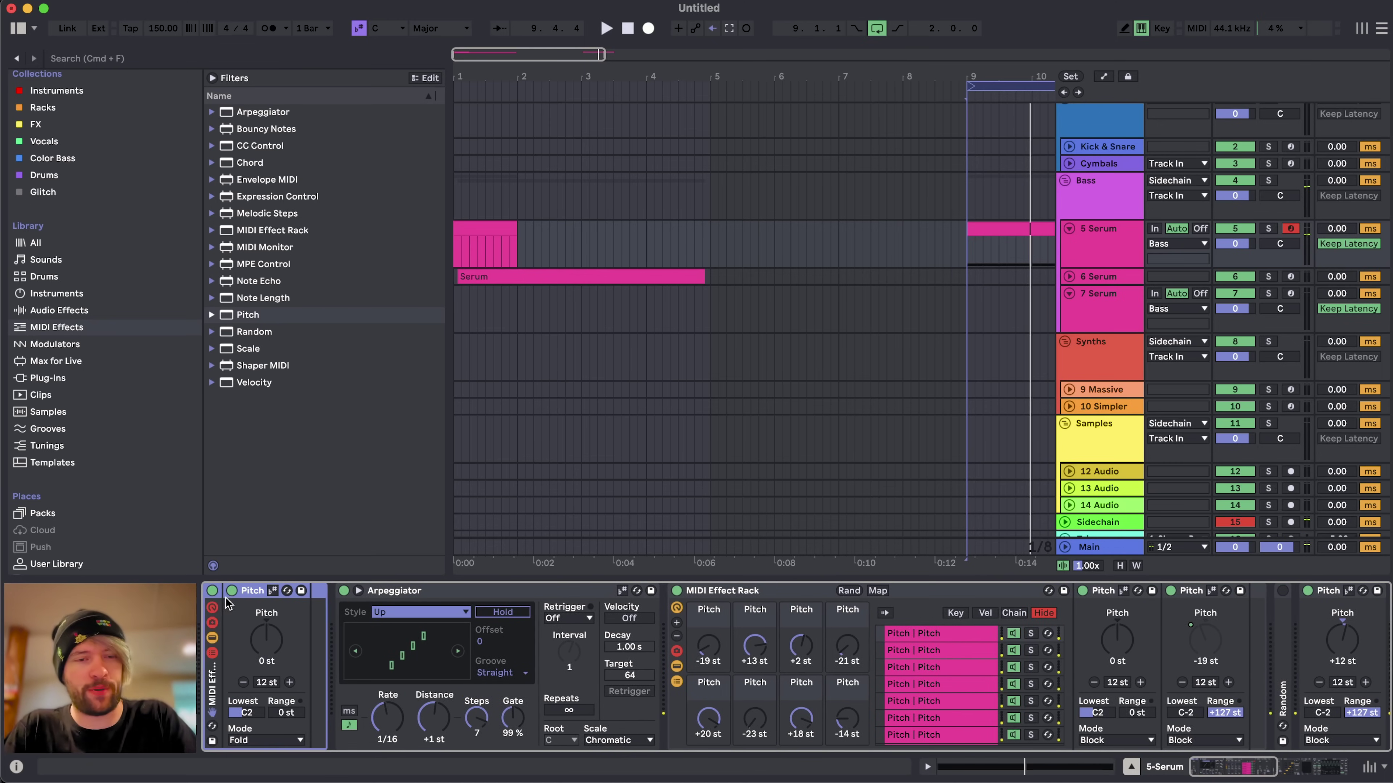
left_click(213, 654)
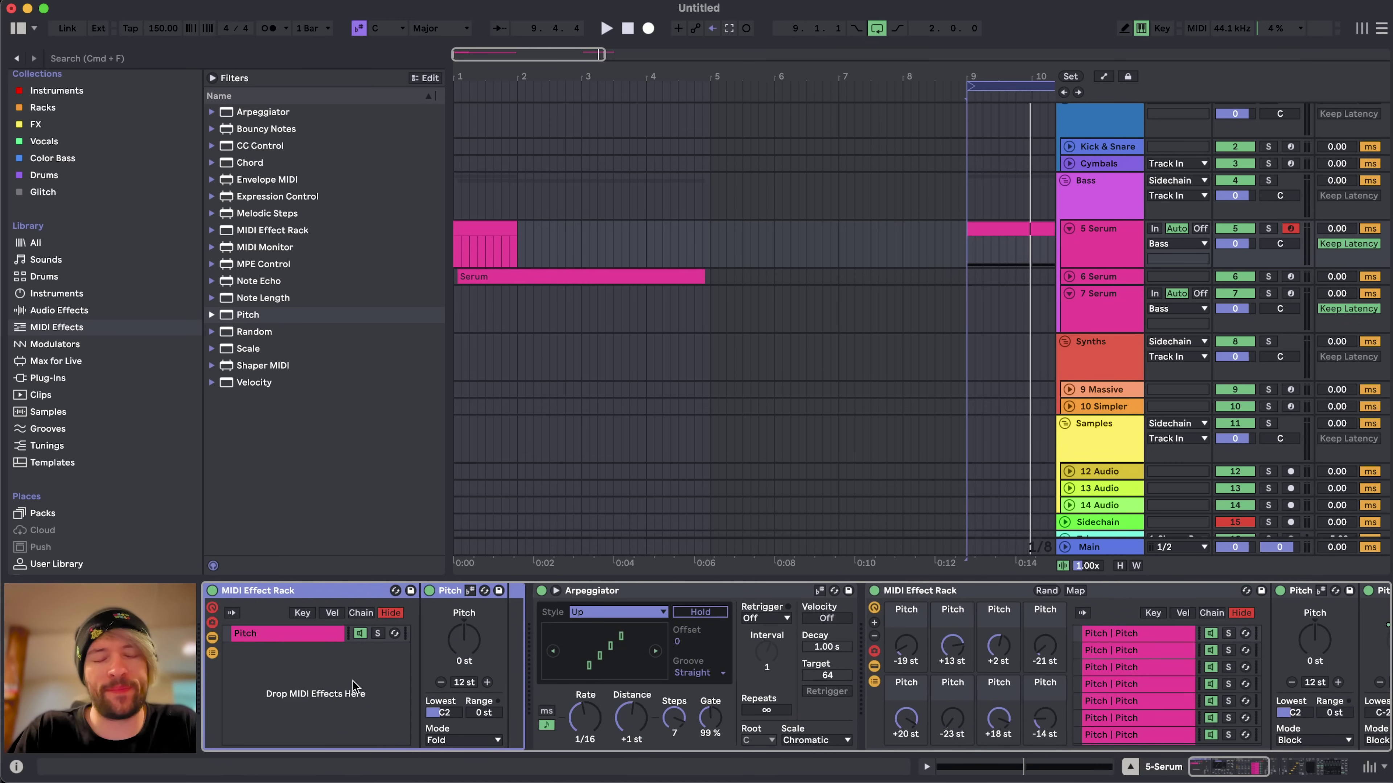
left_click(353, 686)
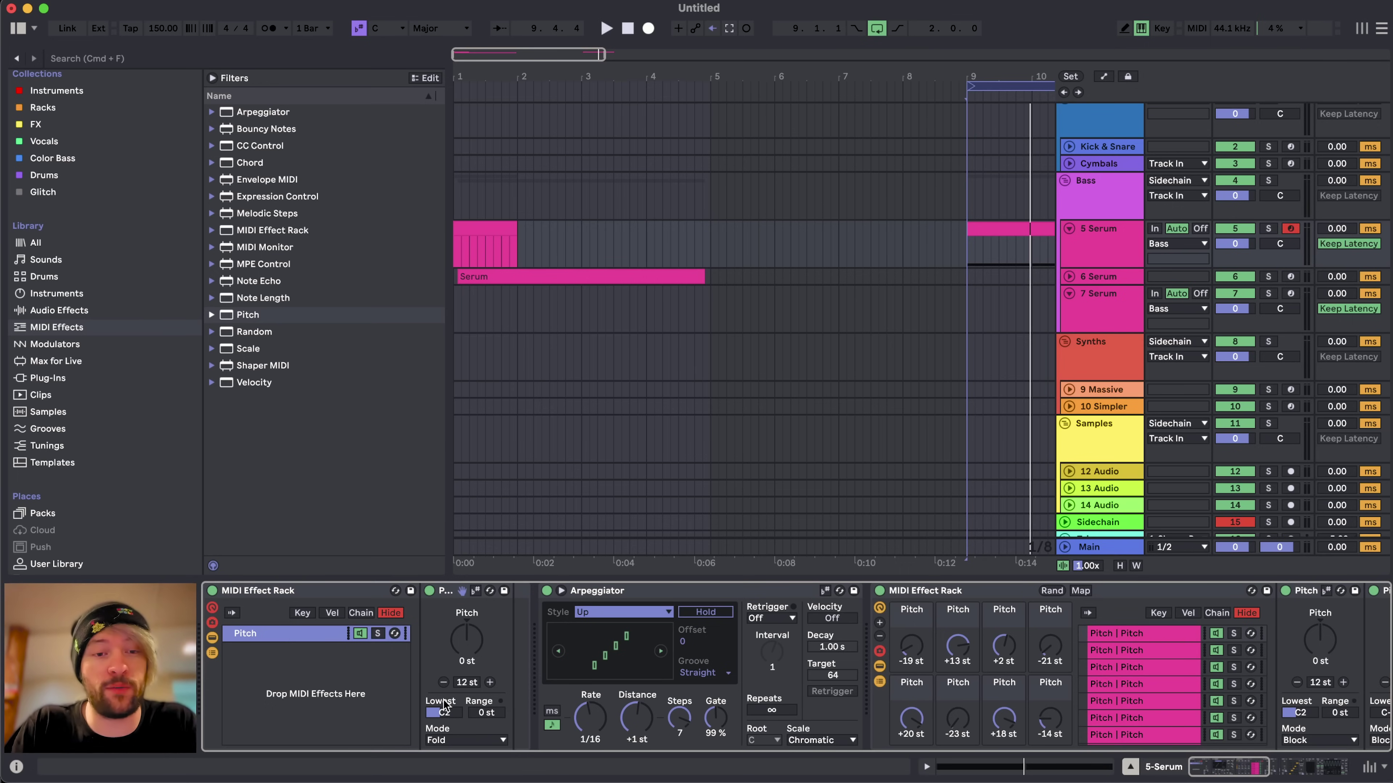
- Duplicate the Pitch chain in the first MIDI Effect Rack and set the copy's lowest note to C#2
key("super+d")
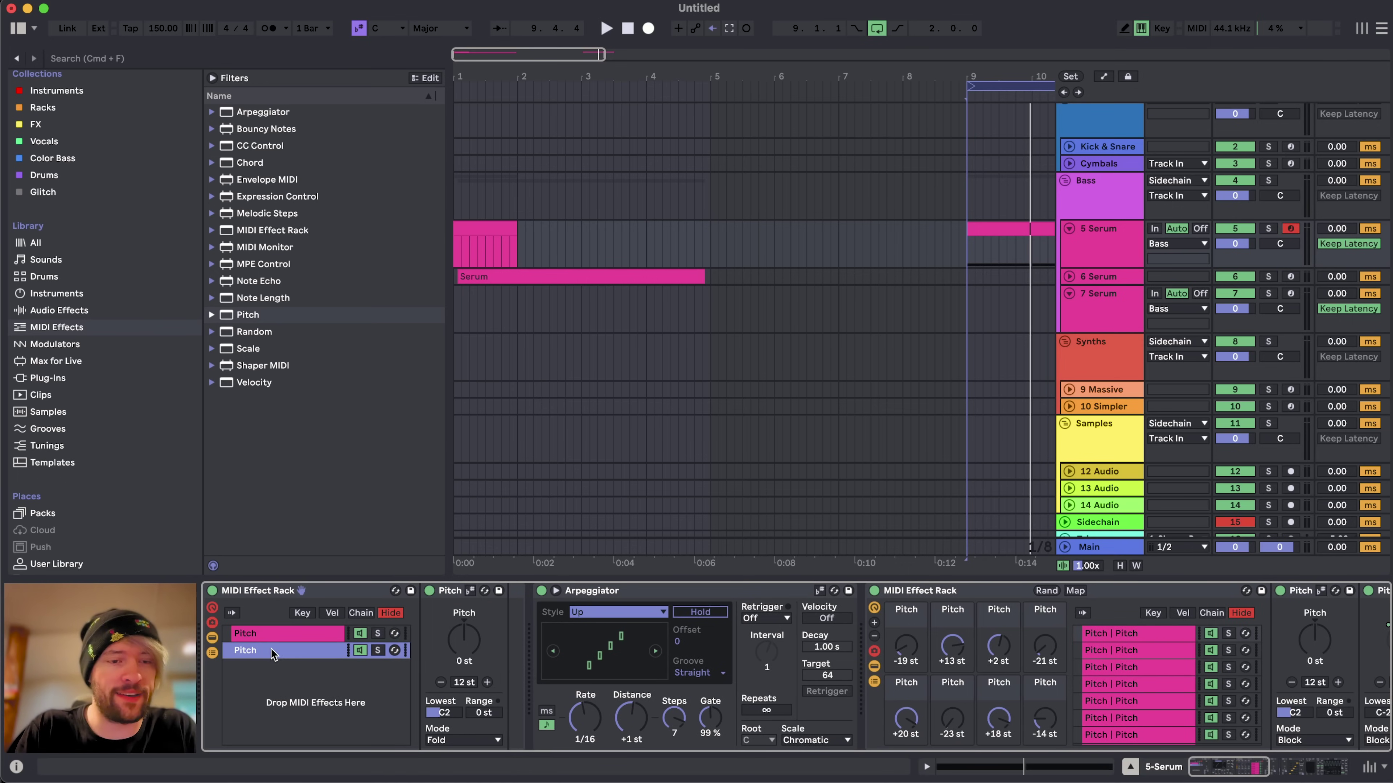
left_click(439, 715)
key("Up")
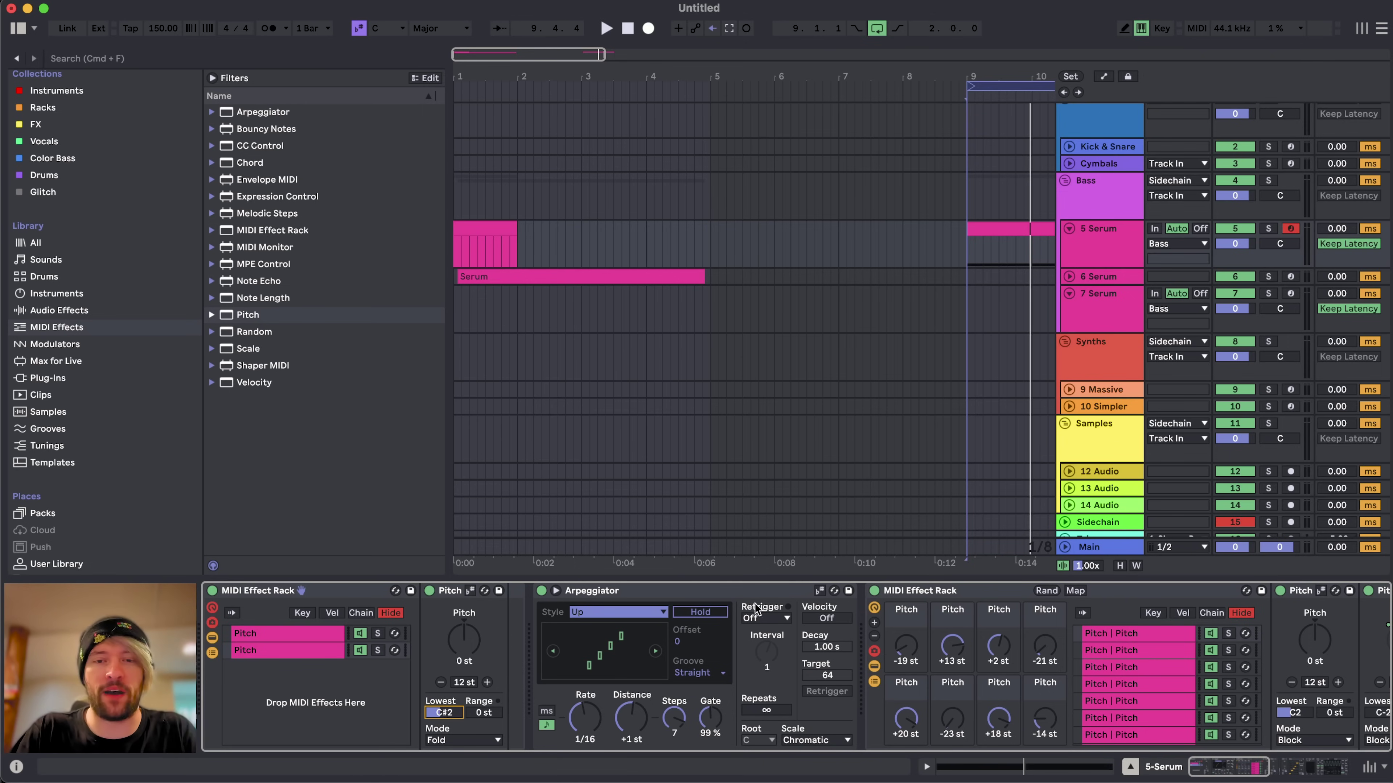
- Play notes with the Arpeggiator and following rack bypassed and the Serum window open to check the folded Pitch chains
left_click(542, 591)
scroll(873, 597, "right", 10)
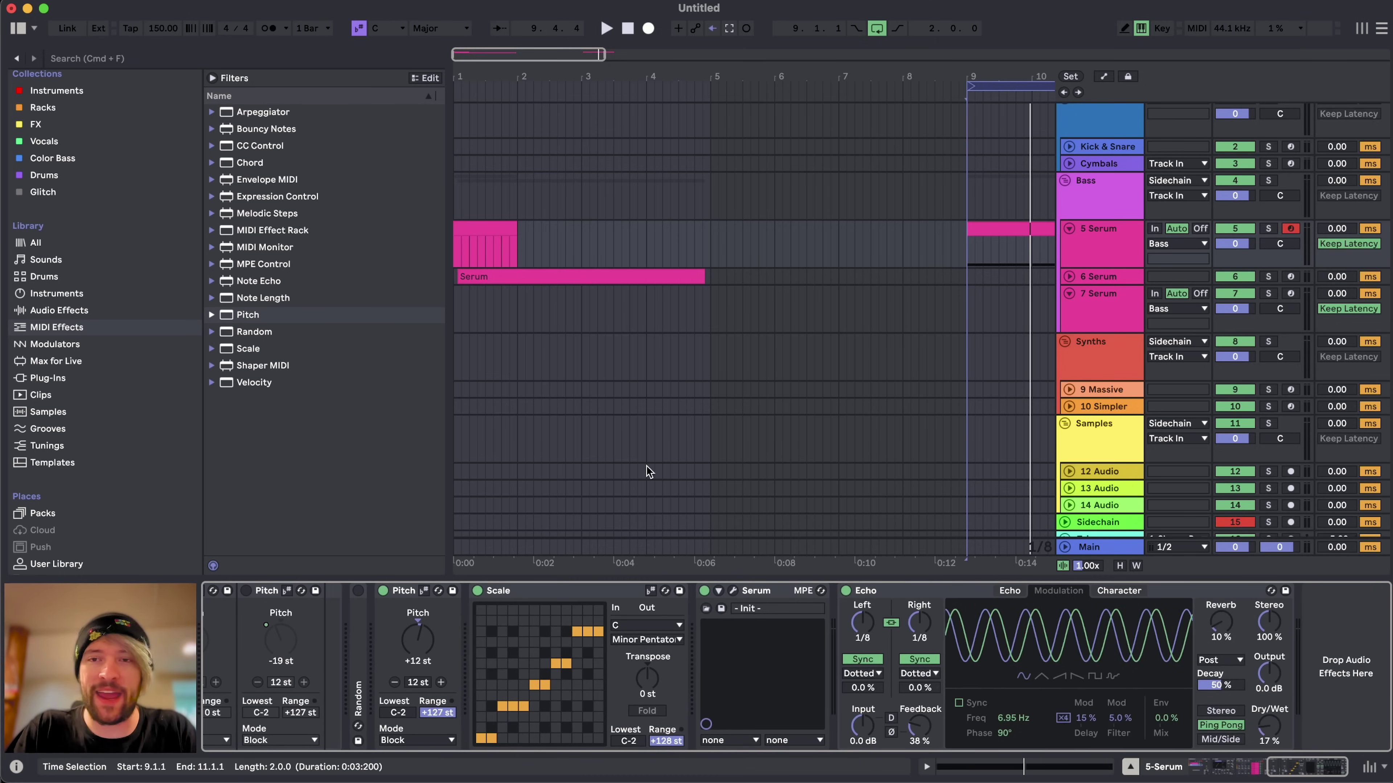
left_click(994, 226)
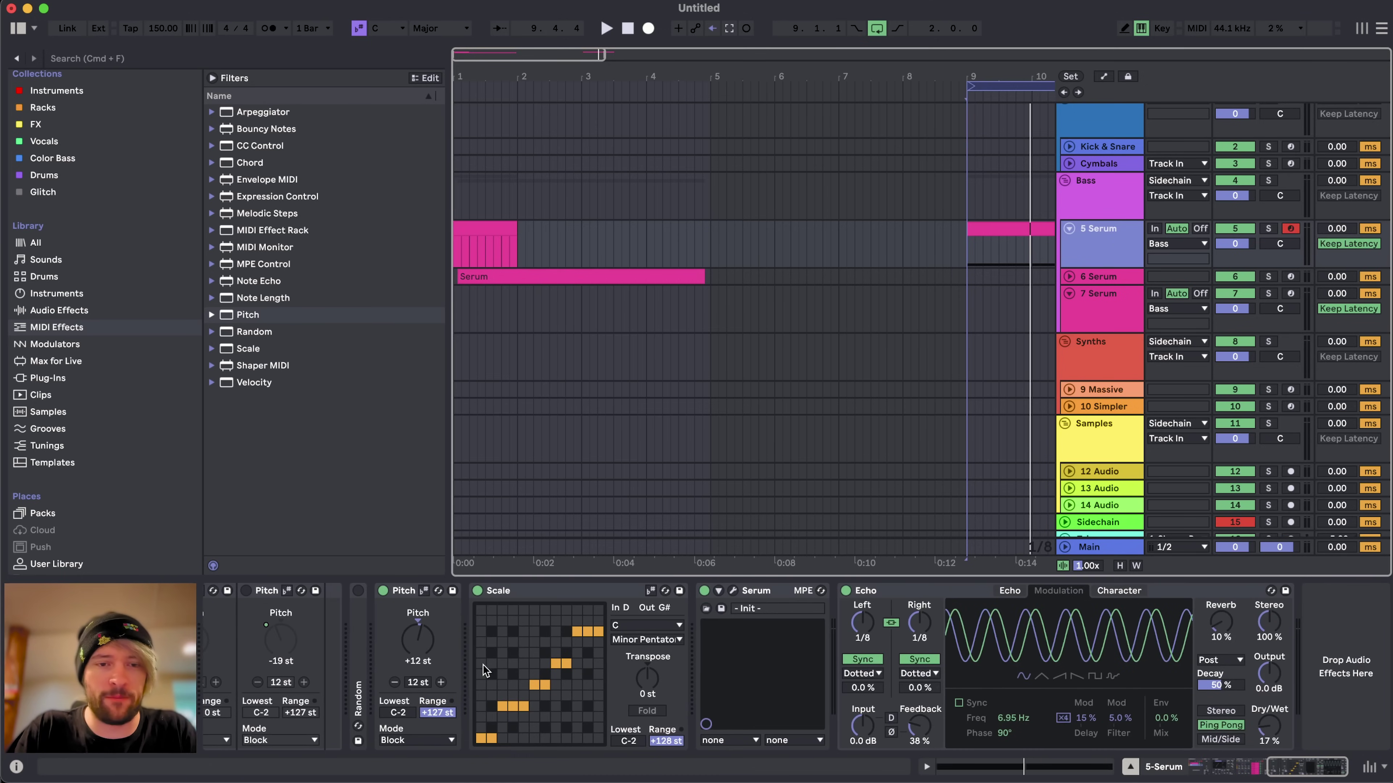
left_click(734, 590)
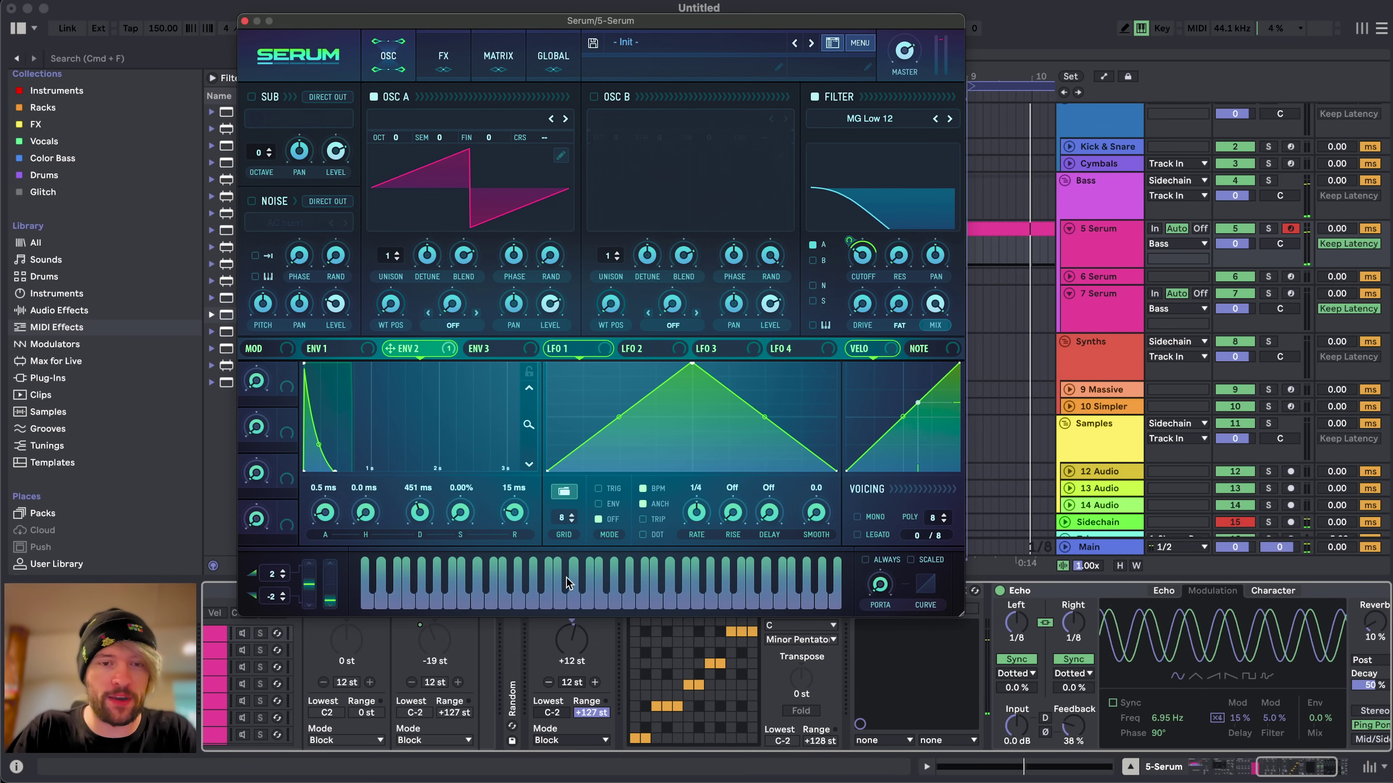
scroll(492, 683, "left", 10)
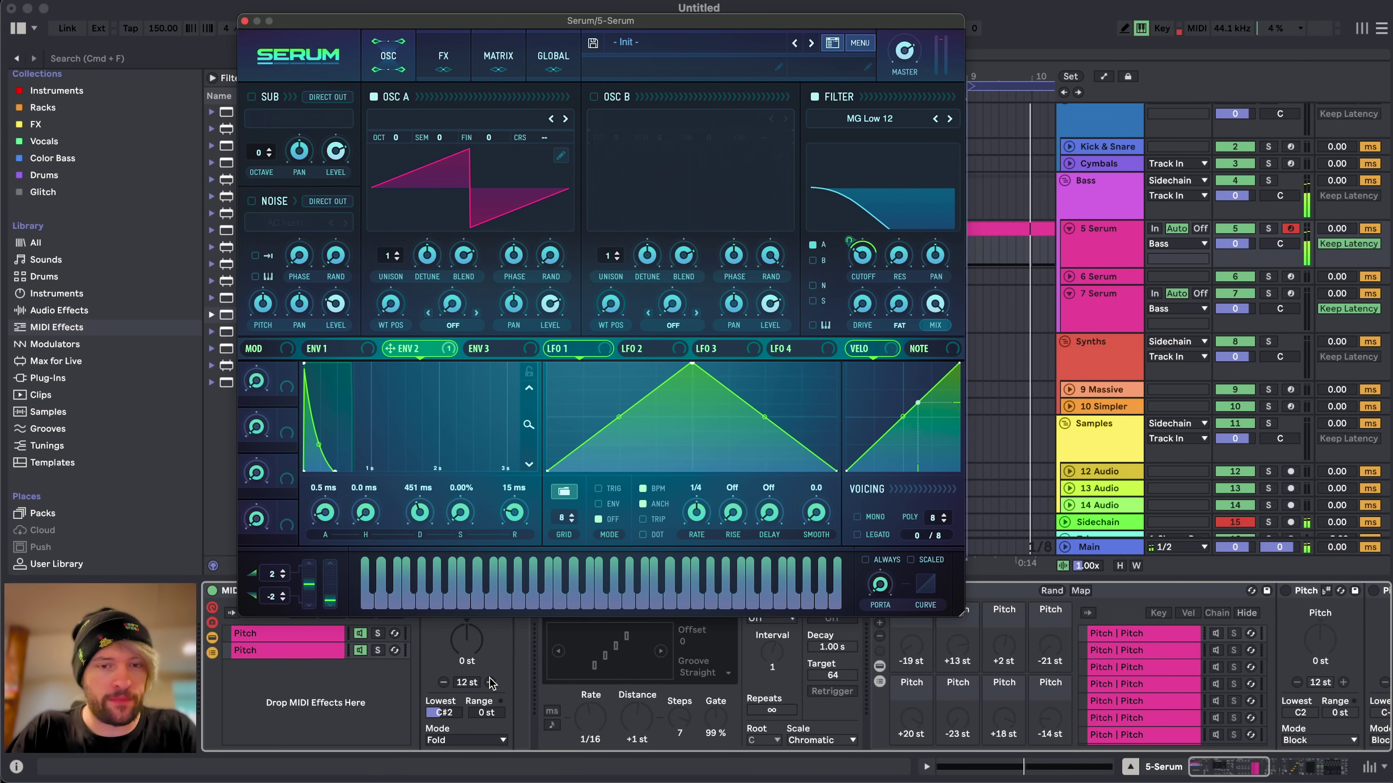
left_click(245, 20)
left_click(546, 591)
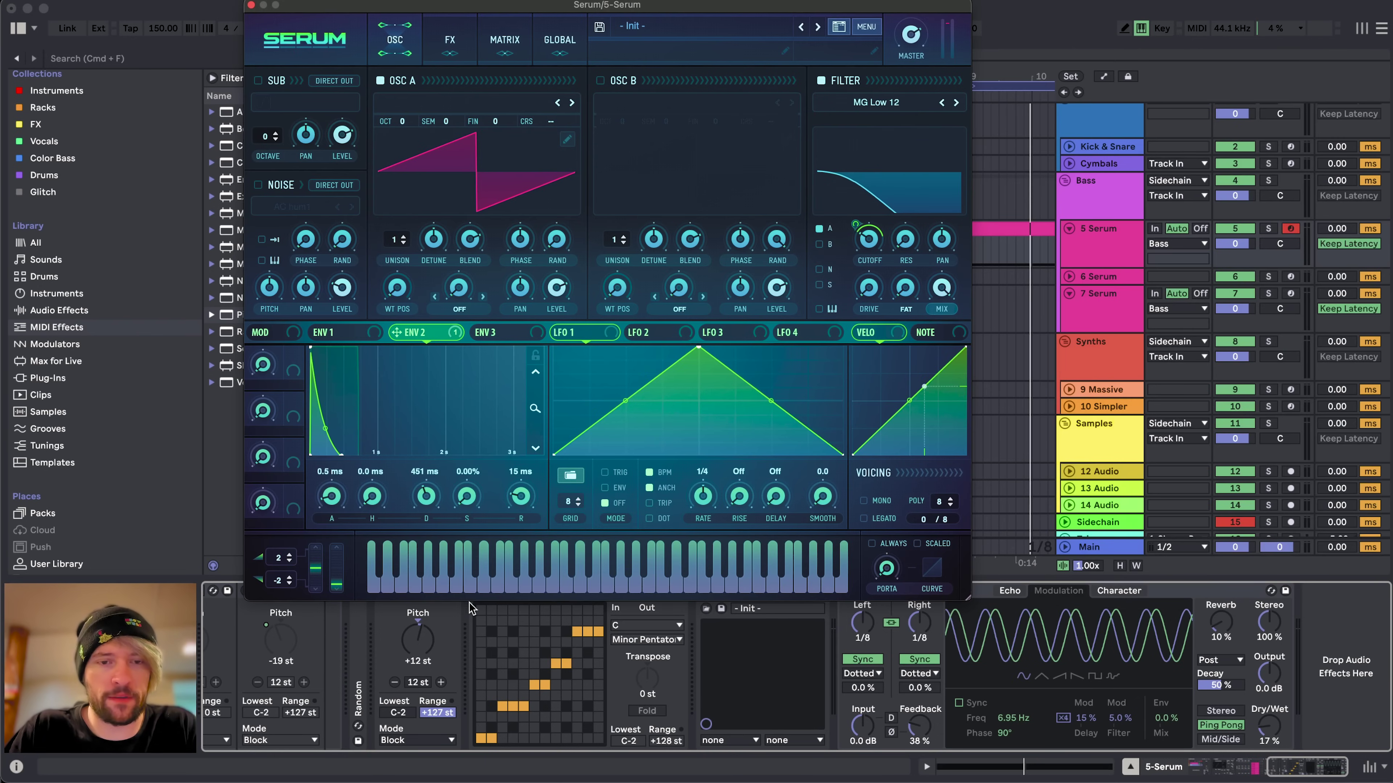
key("a")
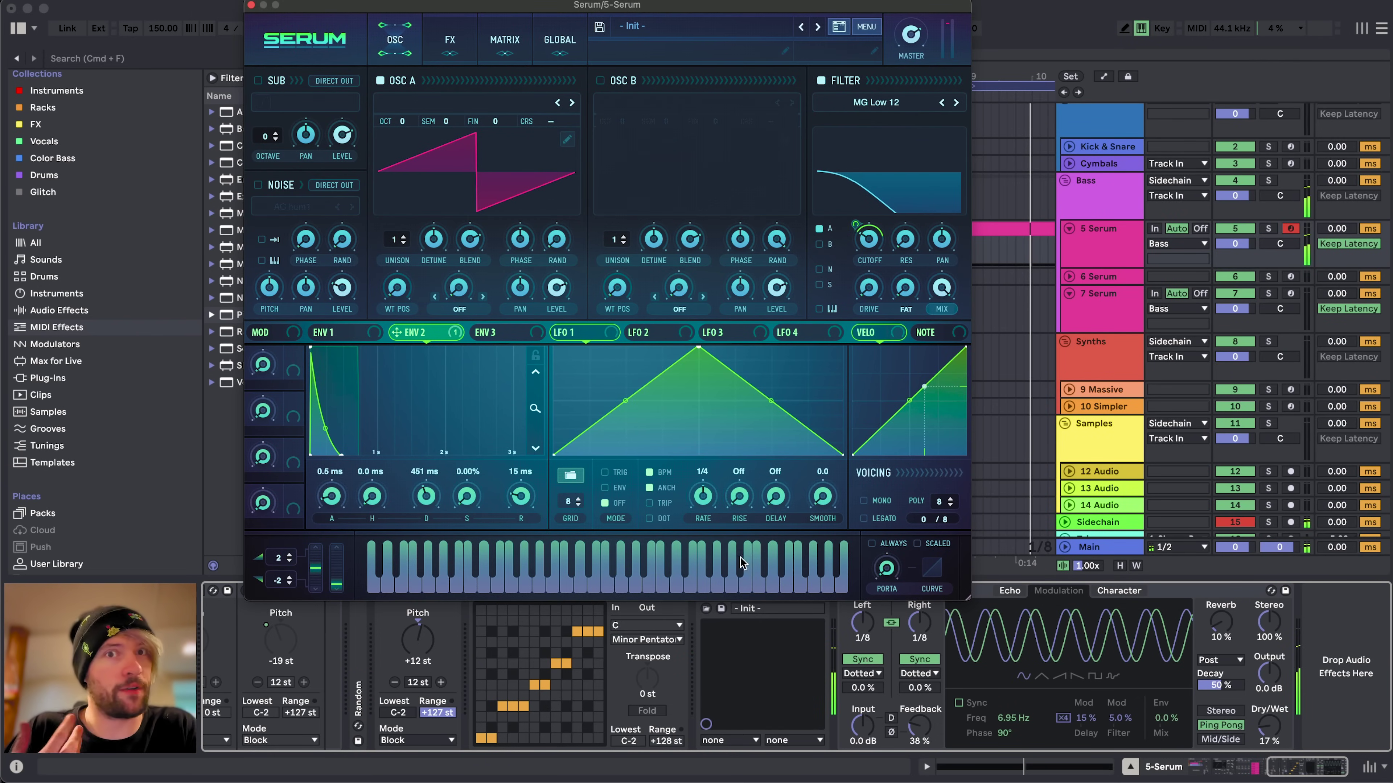
- Move the Serum window off the device chain, turn Scale off, and reactivate the Arpeggiator and the MIDI Effect Rack after it
left_click_drag(521, 6, 1089, 9)
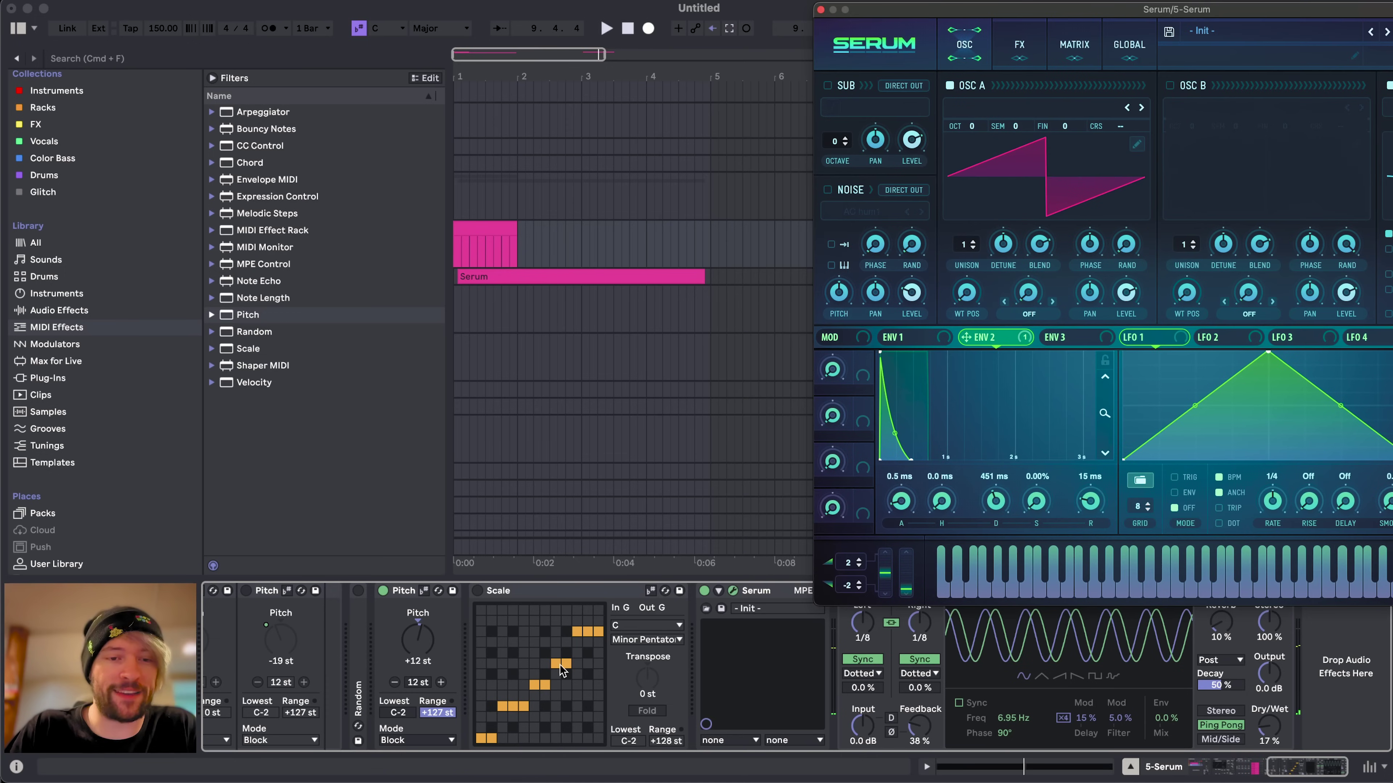
scroll(470, 705, "left", 10)
scroll(801, 710, "right", 10)
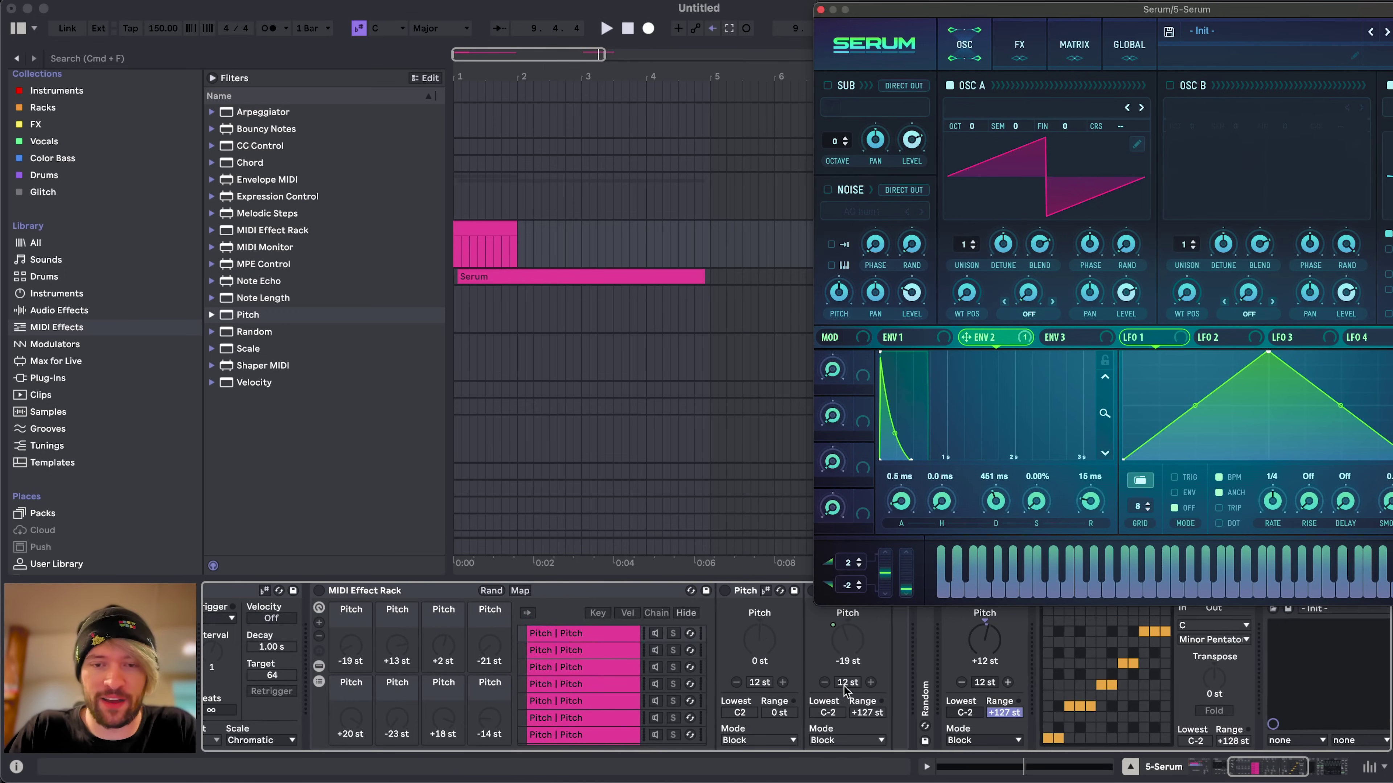
left_click(615, 638)
scroll(616, 638, "down", 5)
scroll(616, 638, "up", 5)
scroll(616, 638, "down", 5)
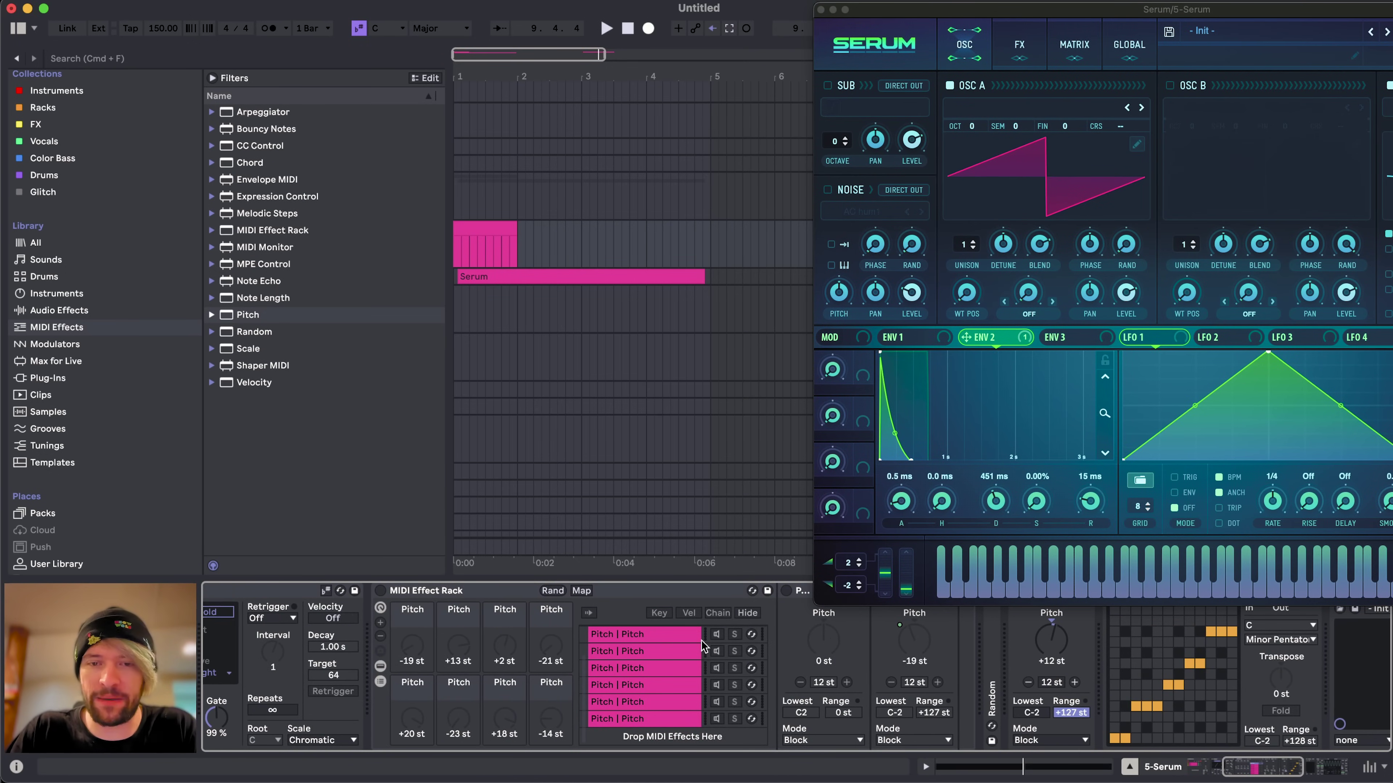
scroll(702, 647, "left", 8)
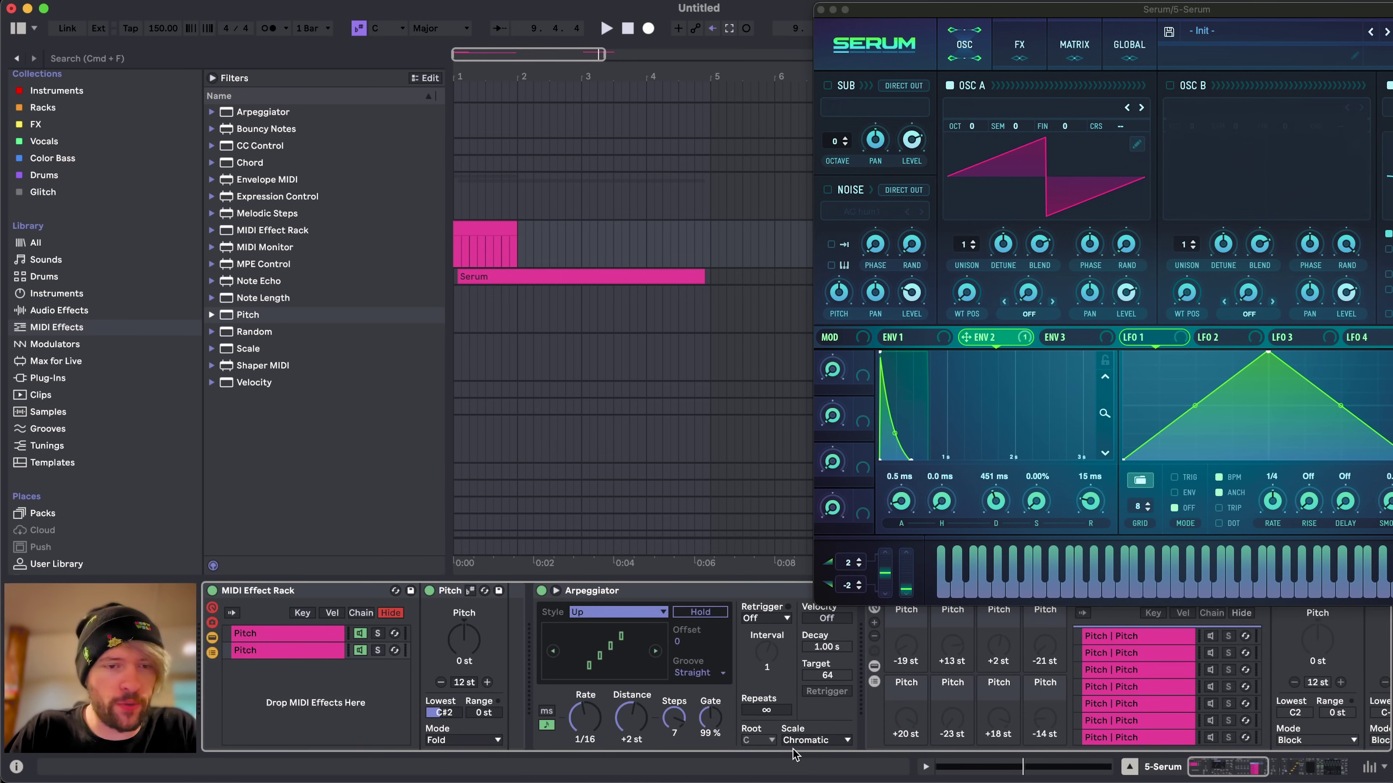
scroll(729, 667, "right", 10)
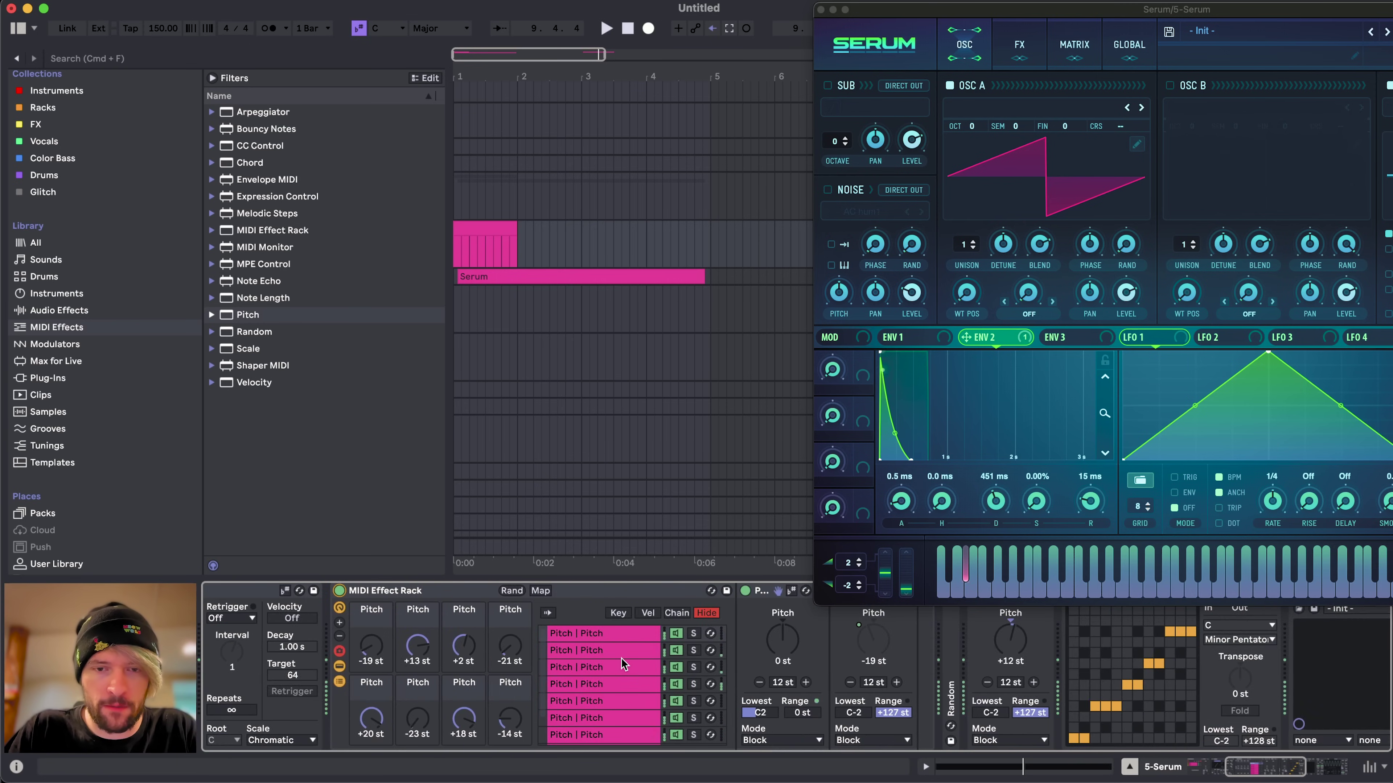
scroll(622, 658, "right", 1)
- Duplicate the last chain of the second rack and set the copy's first Pitch device to lowest note G#2 and -8 st
left_click(585, 721)
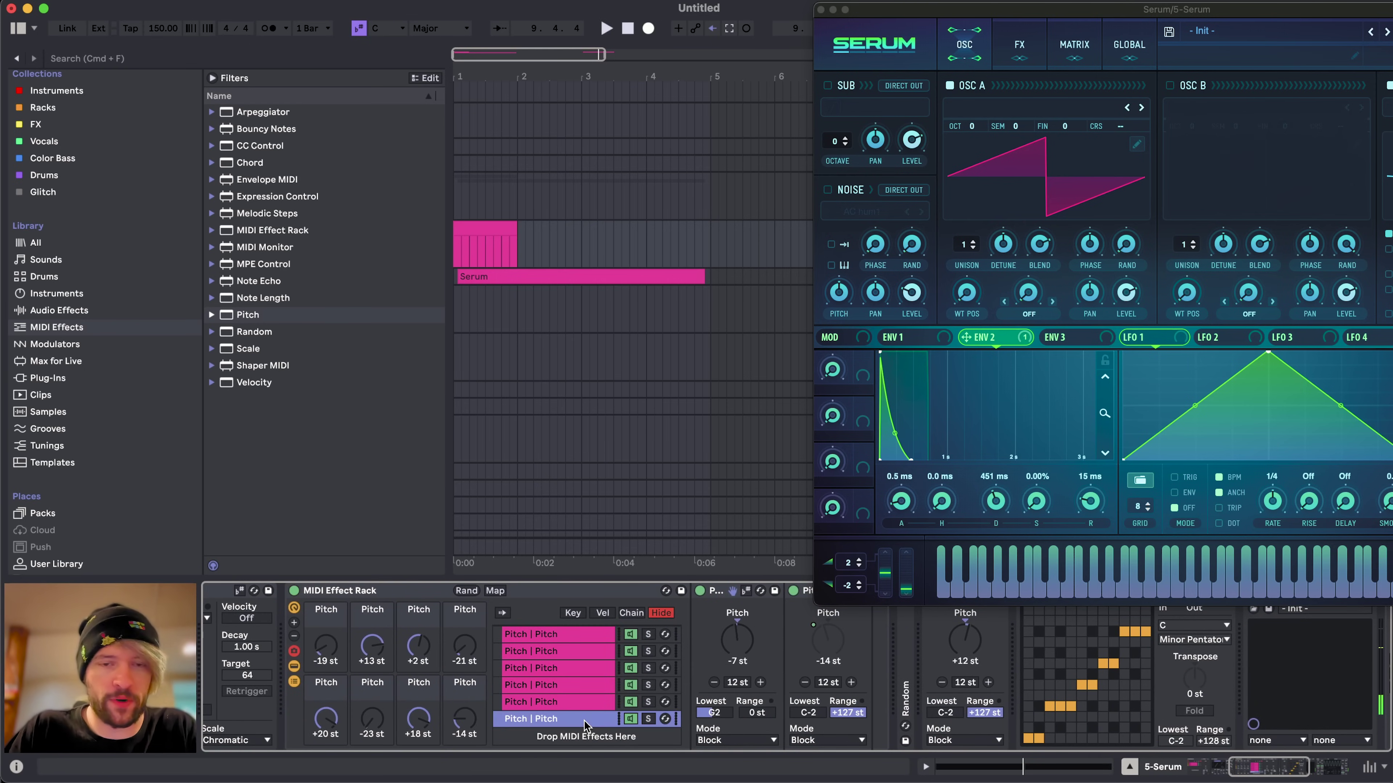
scroll(585, 721, "left", 1)
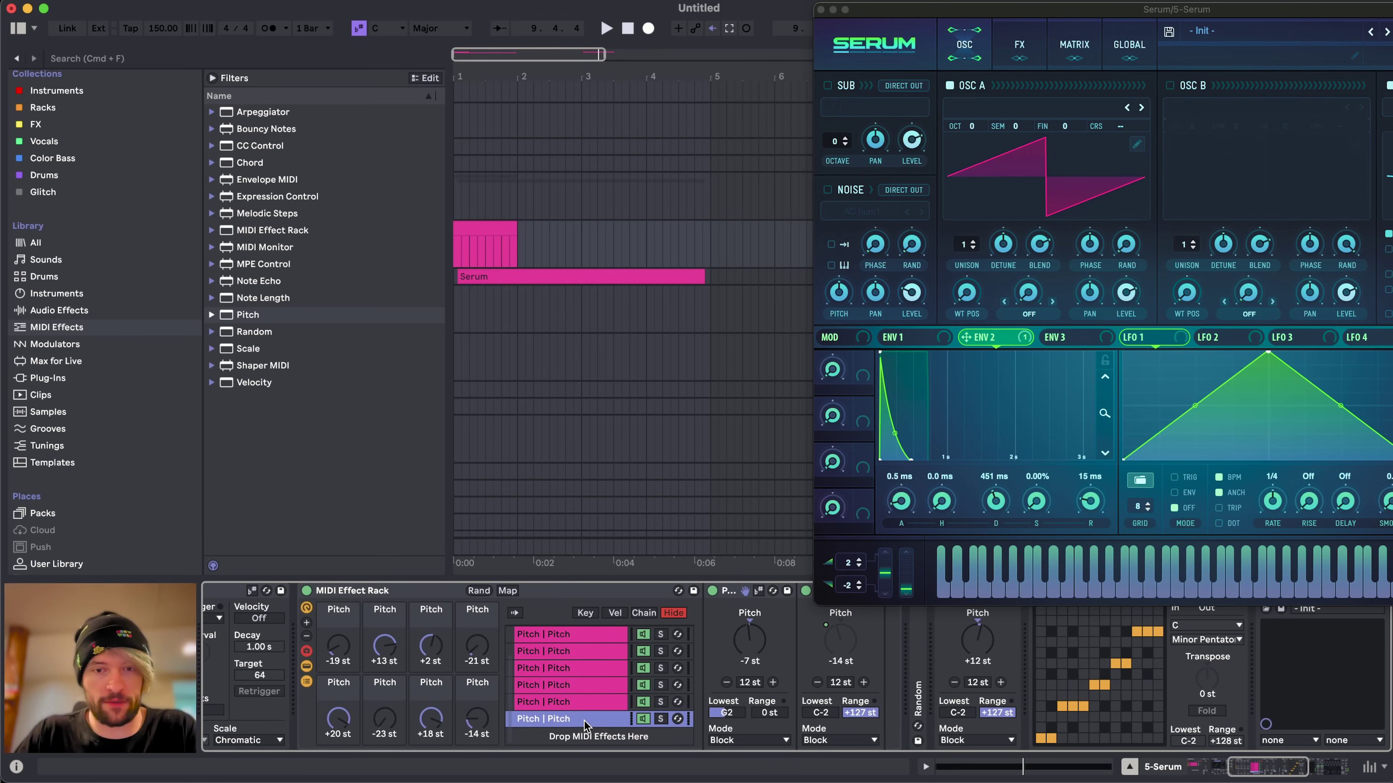
key("super+d")
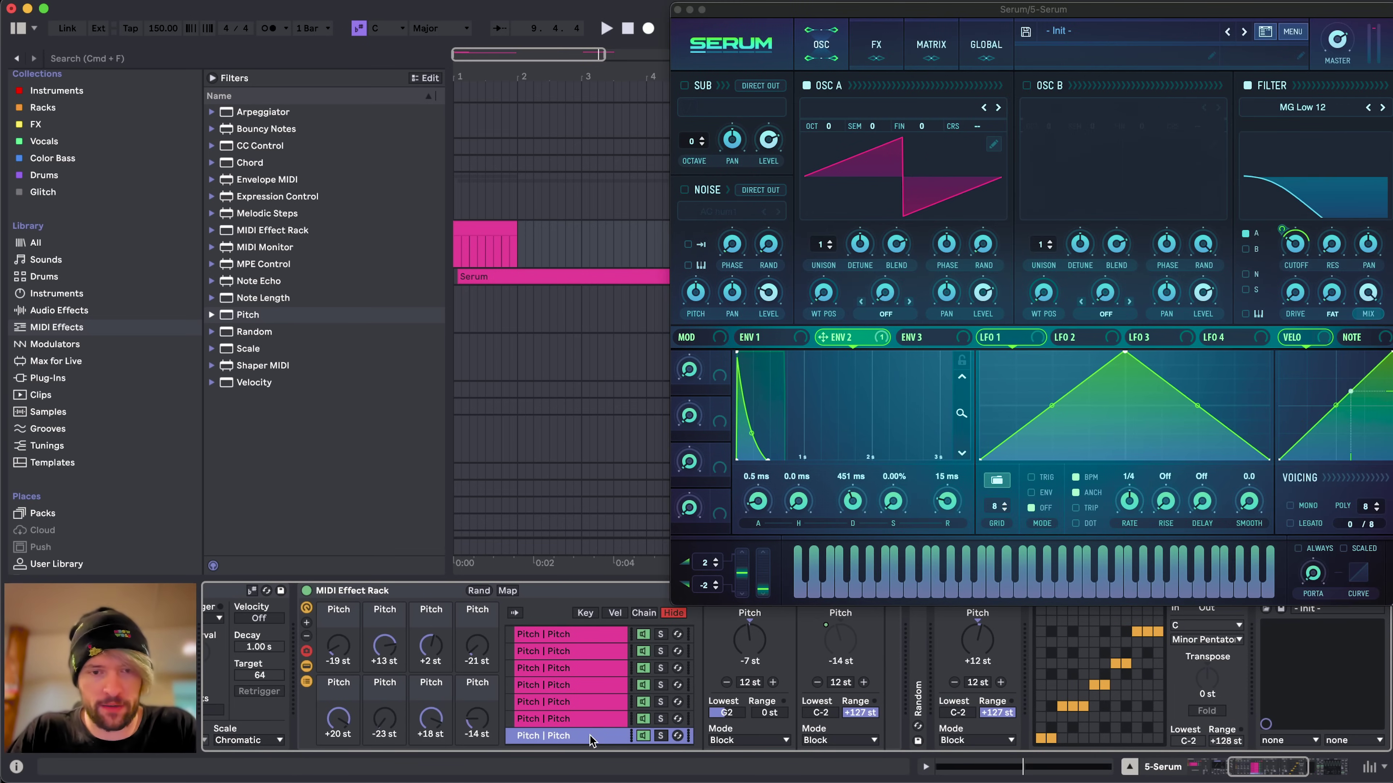
left_click(730, 710)
key("Up")
left_click(748, 644)
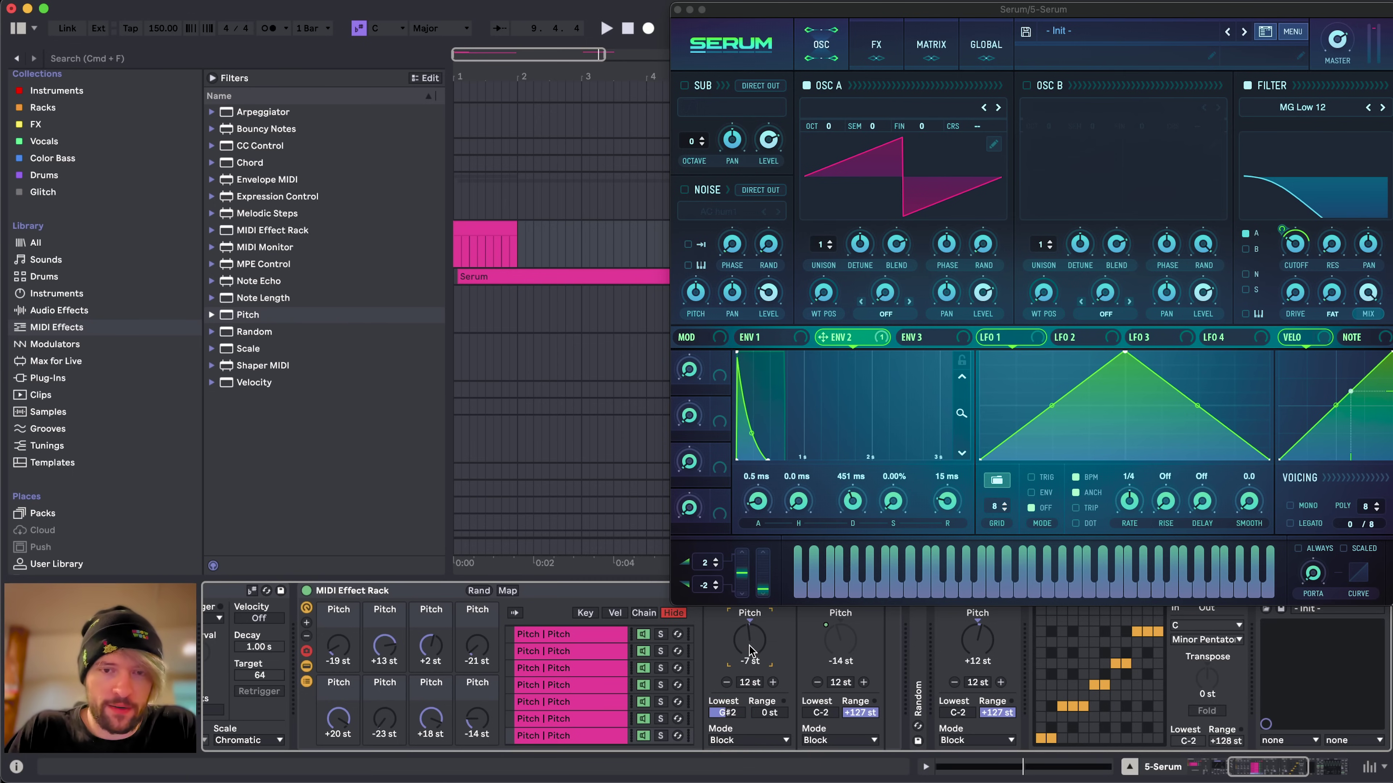
- Duplicate the G#2 chain and set the copy's first Pitch device to lowest note A2 and -9 st
left_click(619, 737)
scroll(619, 737, "down", 1)
key("super+d")
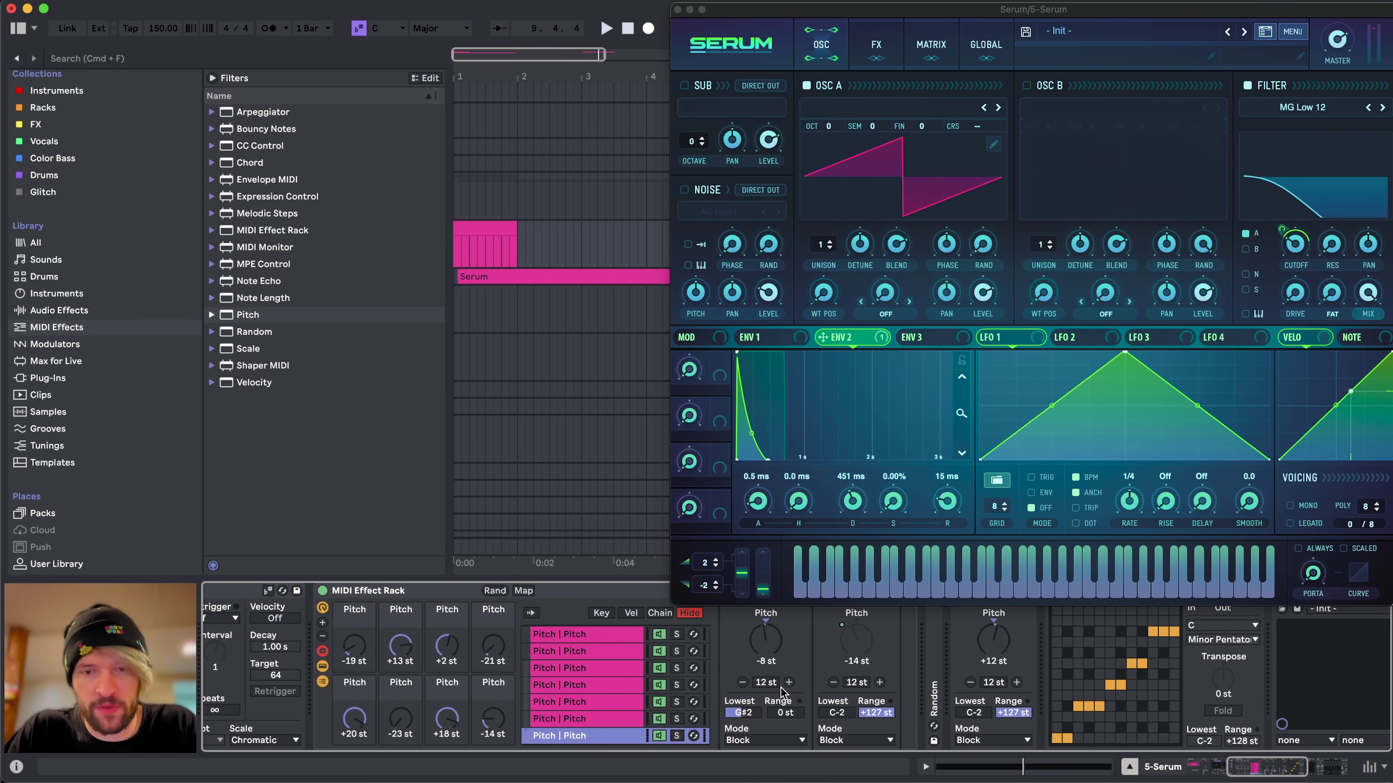
left_click(758, 711)
key("Up")
left_click(770, 658)
- Duplicate the A2 chain and set the copy's first Pitch device to lowest note A#2 and -10 st
left_click(619, 736)
key("super+d")
left_click(761, 713)
key("Up")
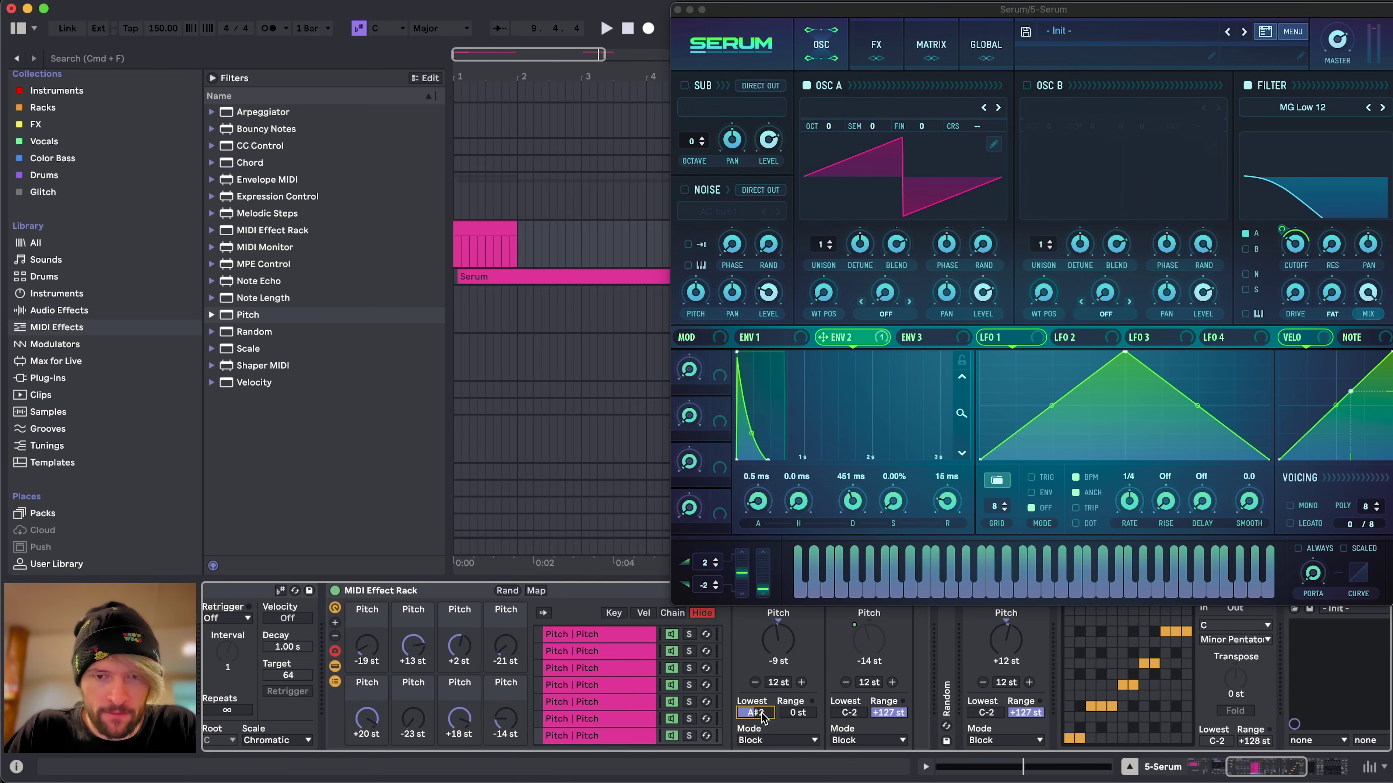
left_click(781, 648)
key("Down")
- Duplicate the A#2 chain and set the copy's first Pitch device to lowest note B2 and -11 st
scroll(600, 667, "down", 1)
left_click(633, 715)
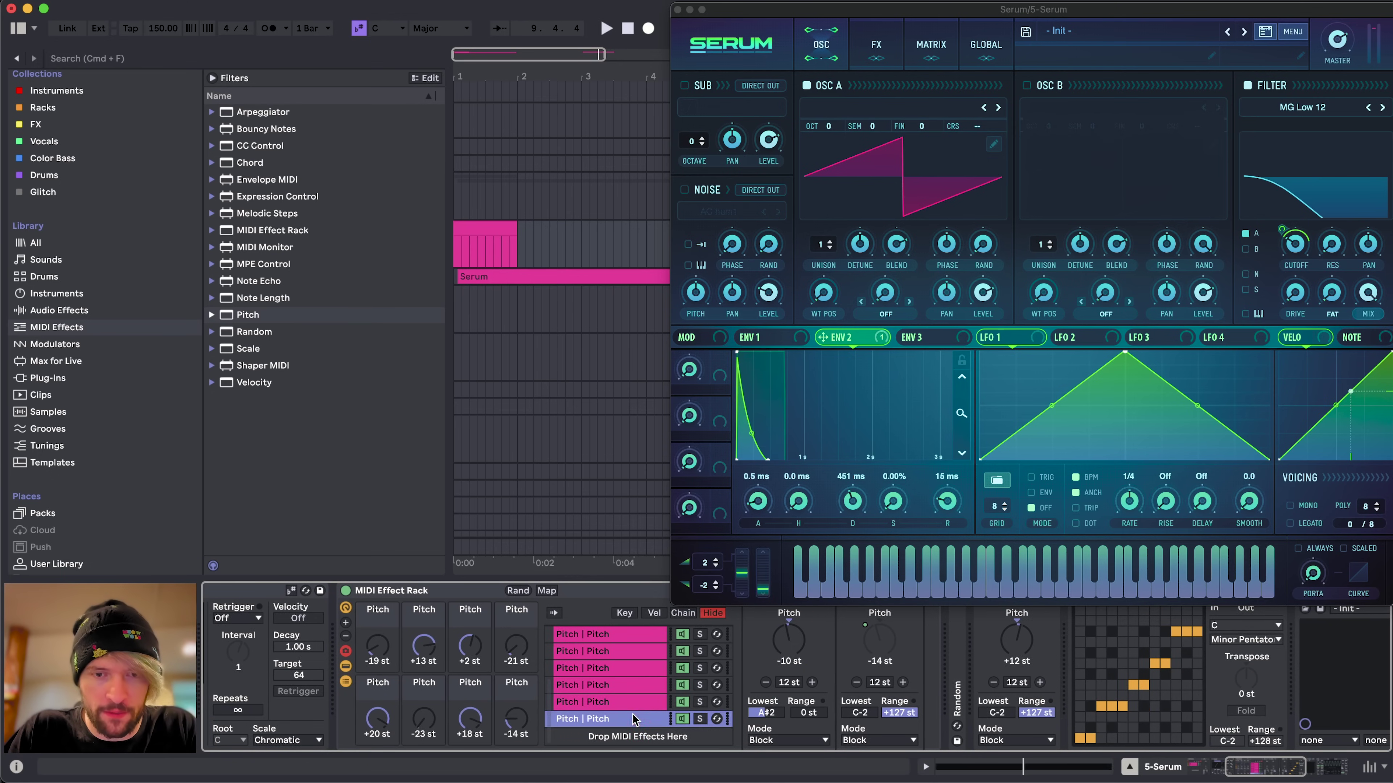
key("super+d")
left_click(765, 712)
left_click(787, 648)
key("Down")
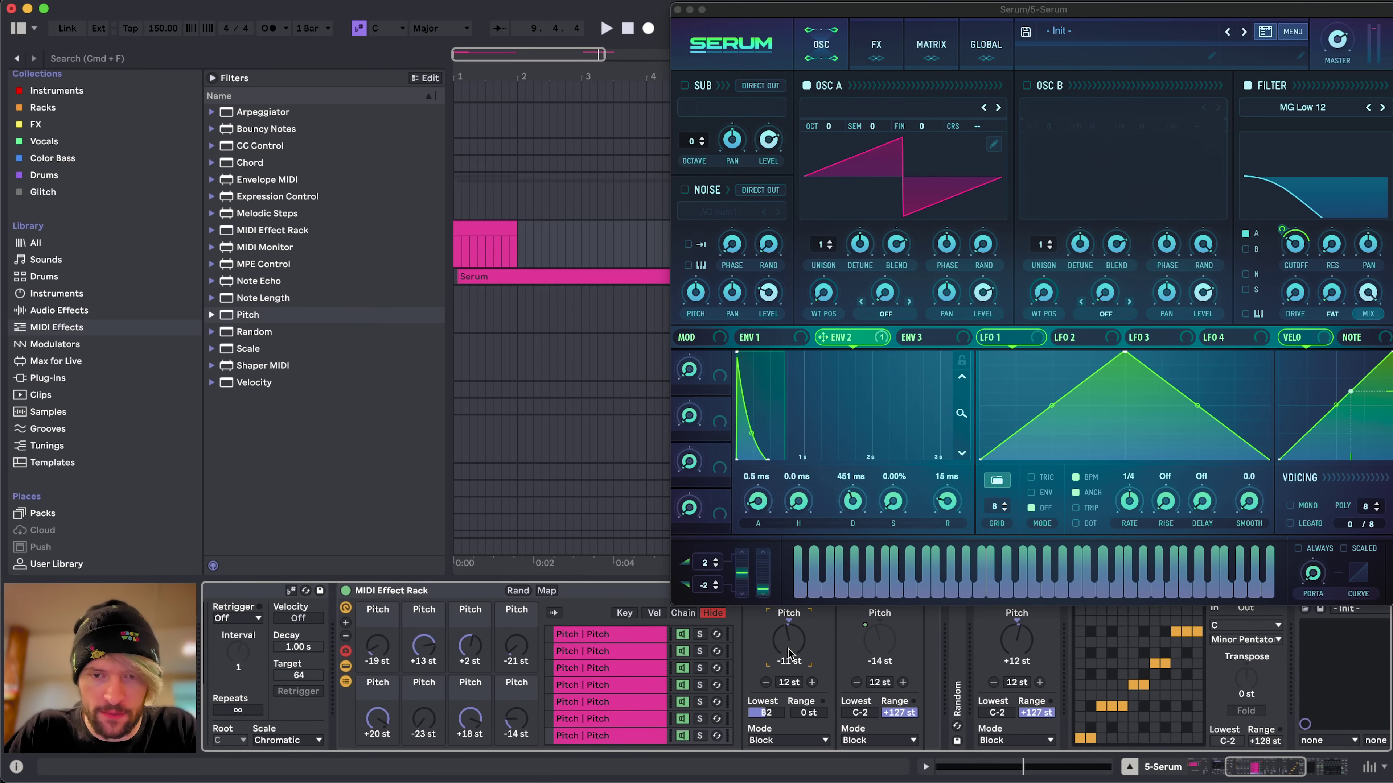
- Keep duplicating the last chain, raising the lowest note and lowering the pitch a semitone each time, ending at D#3 and -15 st
scroll(647, 678, "down", 2)
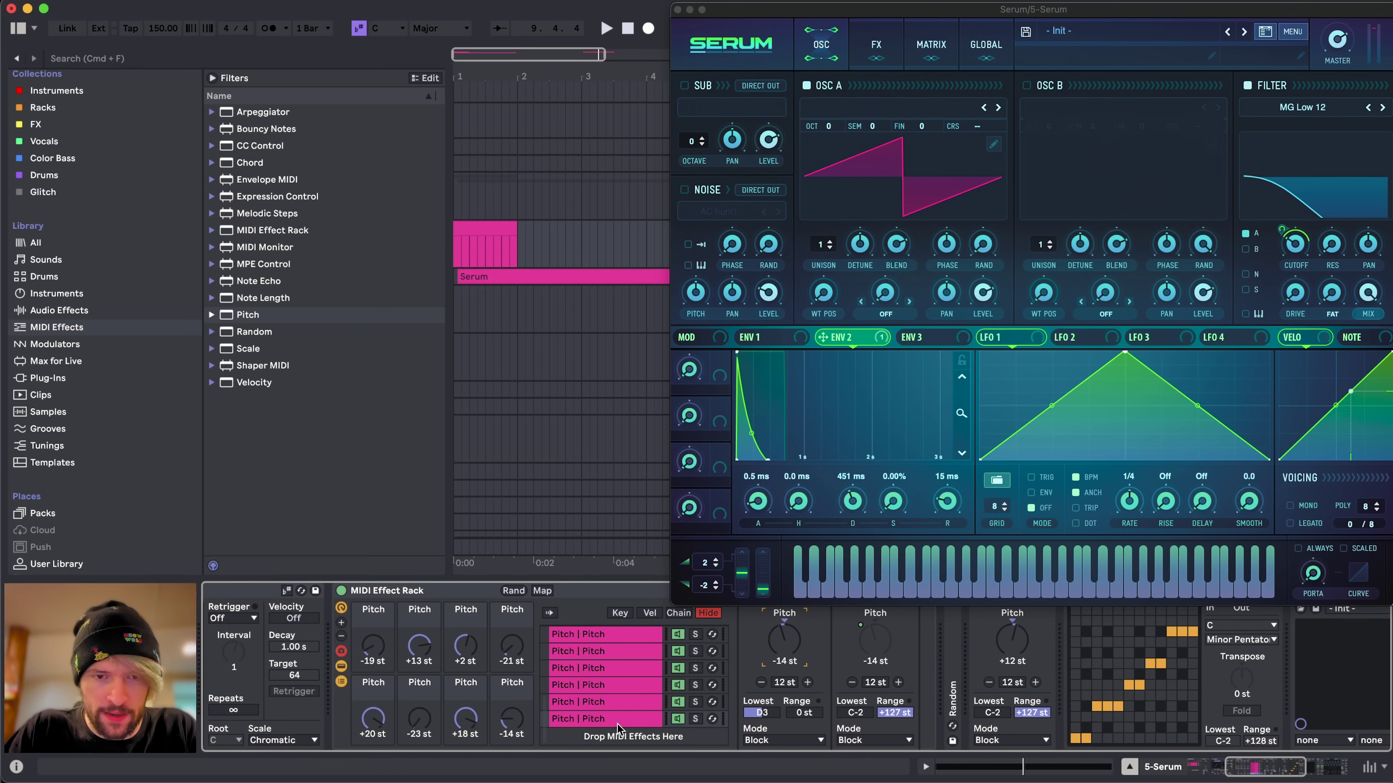
left_click(618, 721)
key("super+d")
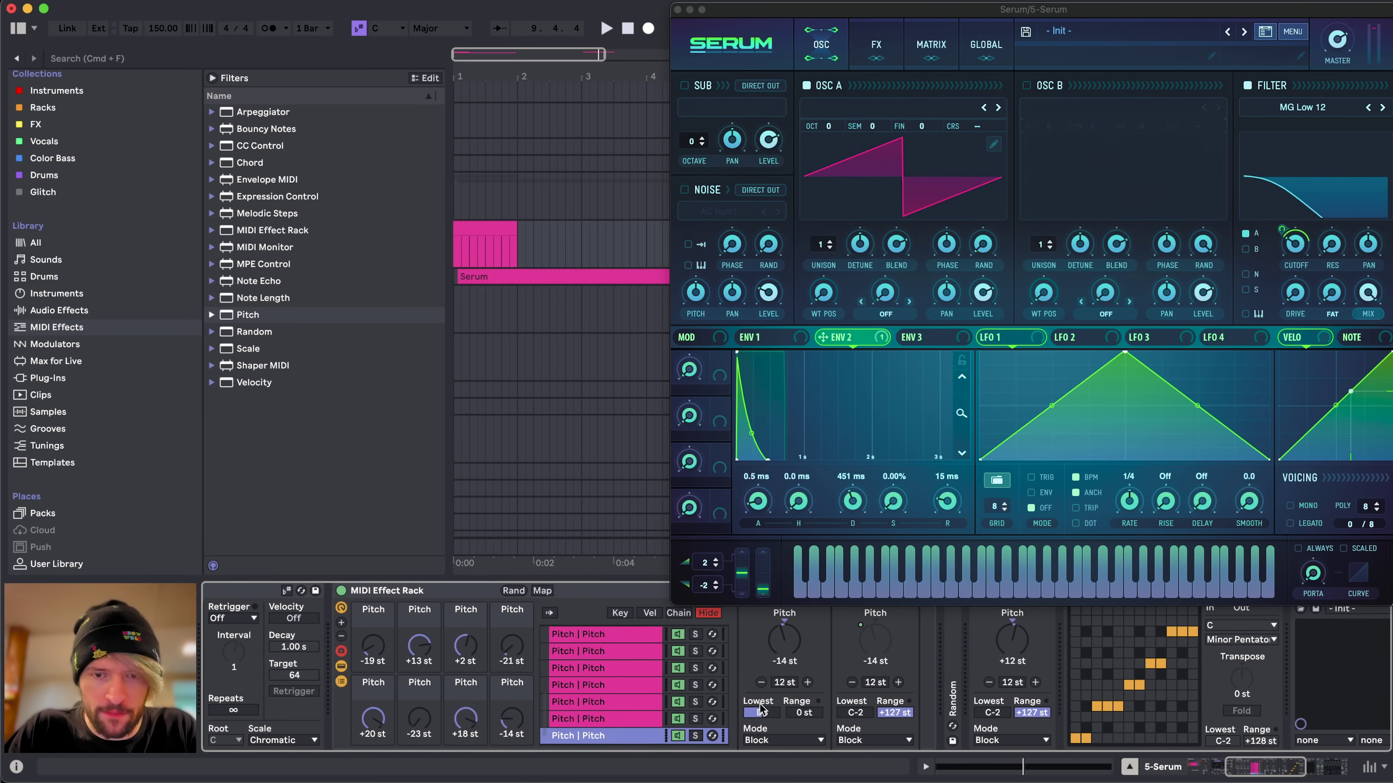
key("Delete")
key("super+z")
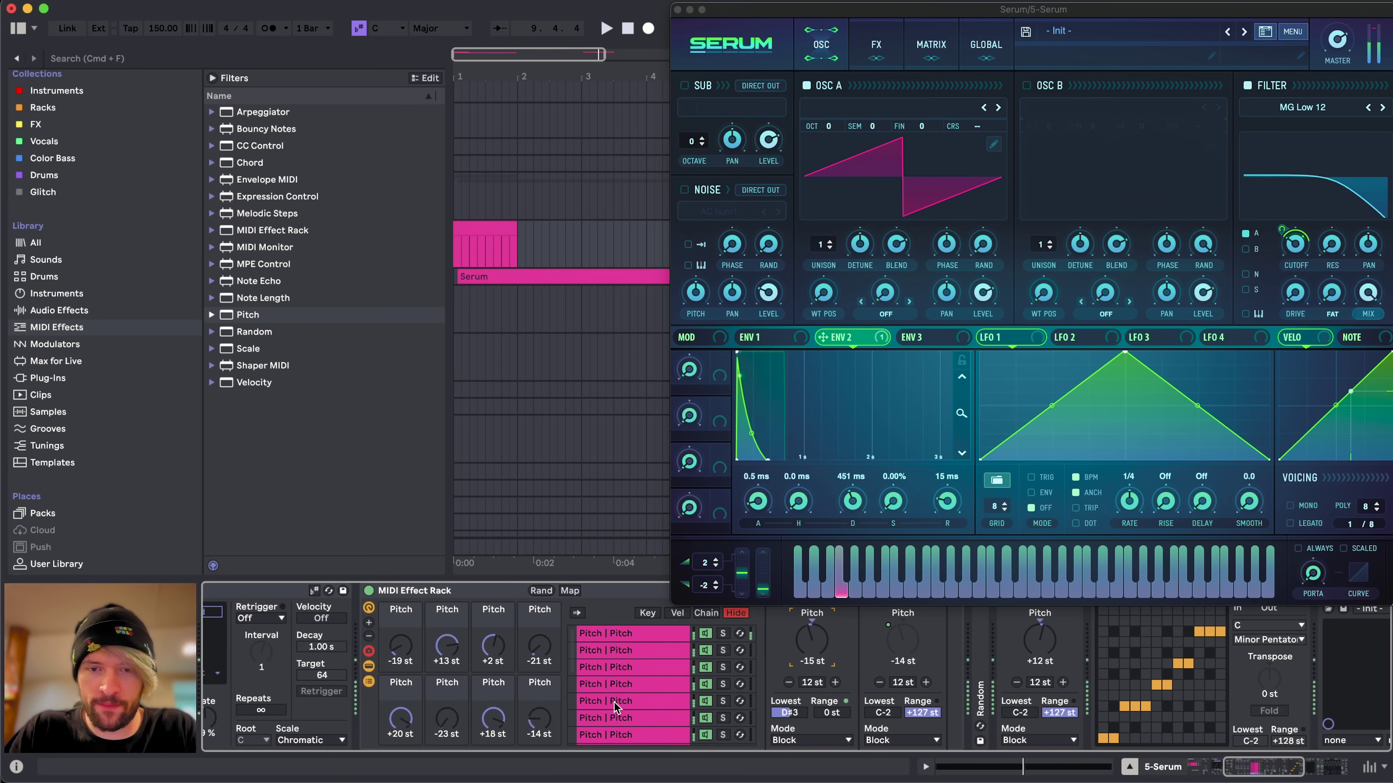
- Play notes through the extended rack while reviewing its list of Pitch chains, and close the Serum window
scroll(616, 708, "down", 3)
scroll(616, 708, "up", 3)
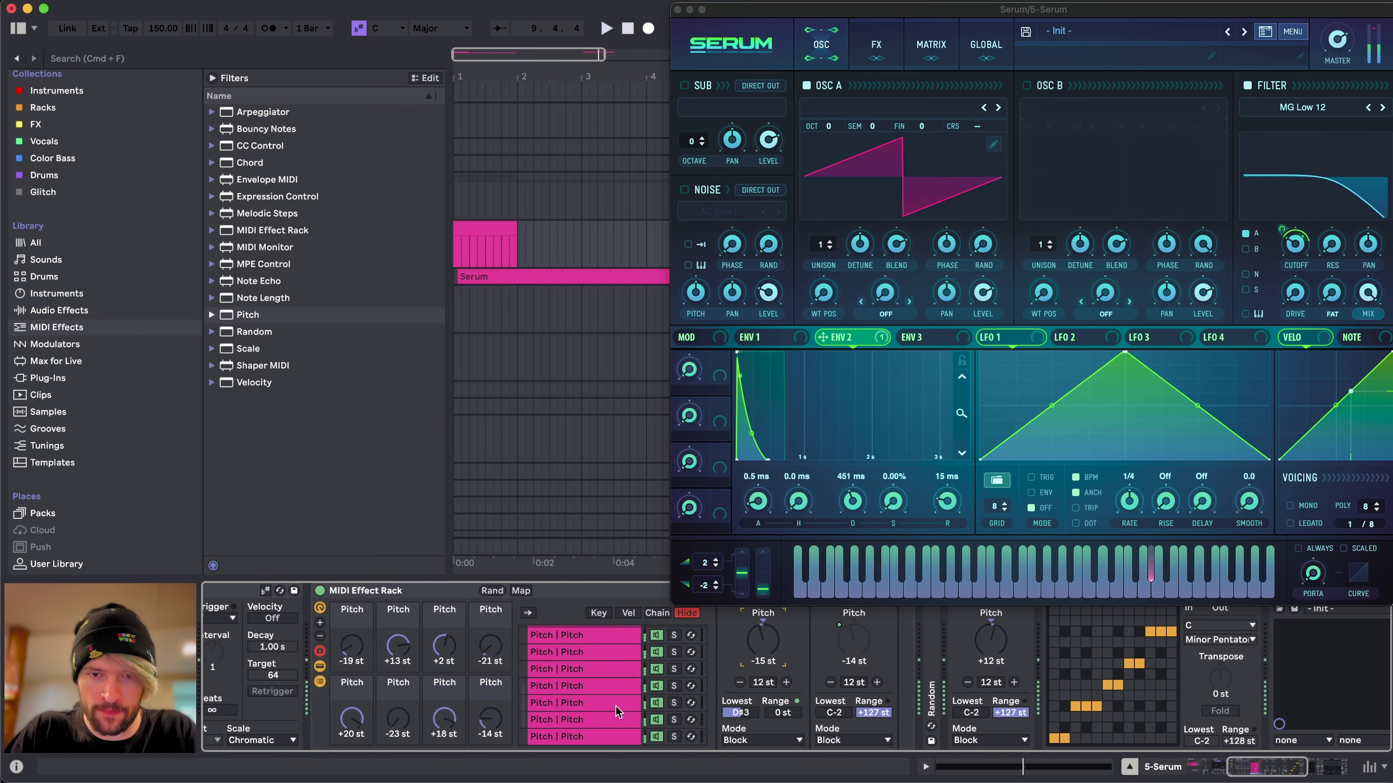
scroll(616, 708, "right", 2)
scroll(615, 707, "left", 2)
scroll(616, 708, "down", 3)
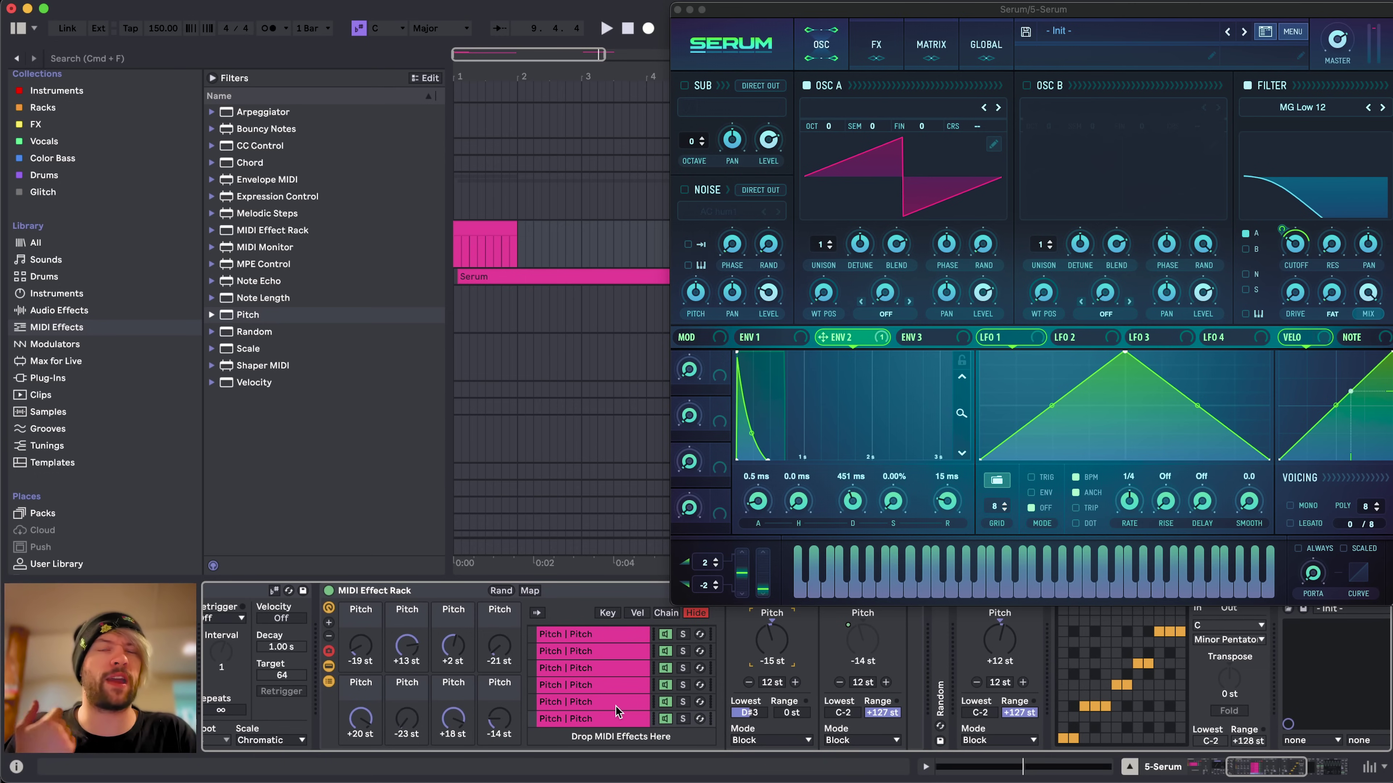
scroll(616, 705, "up", 5)
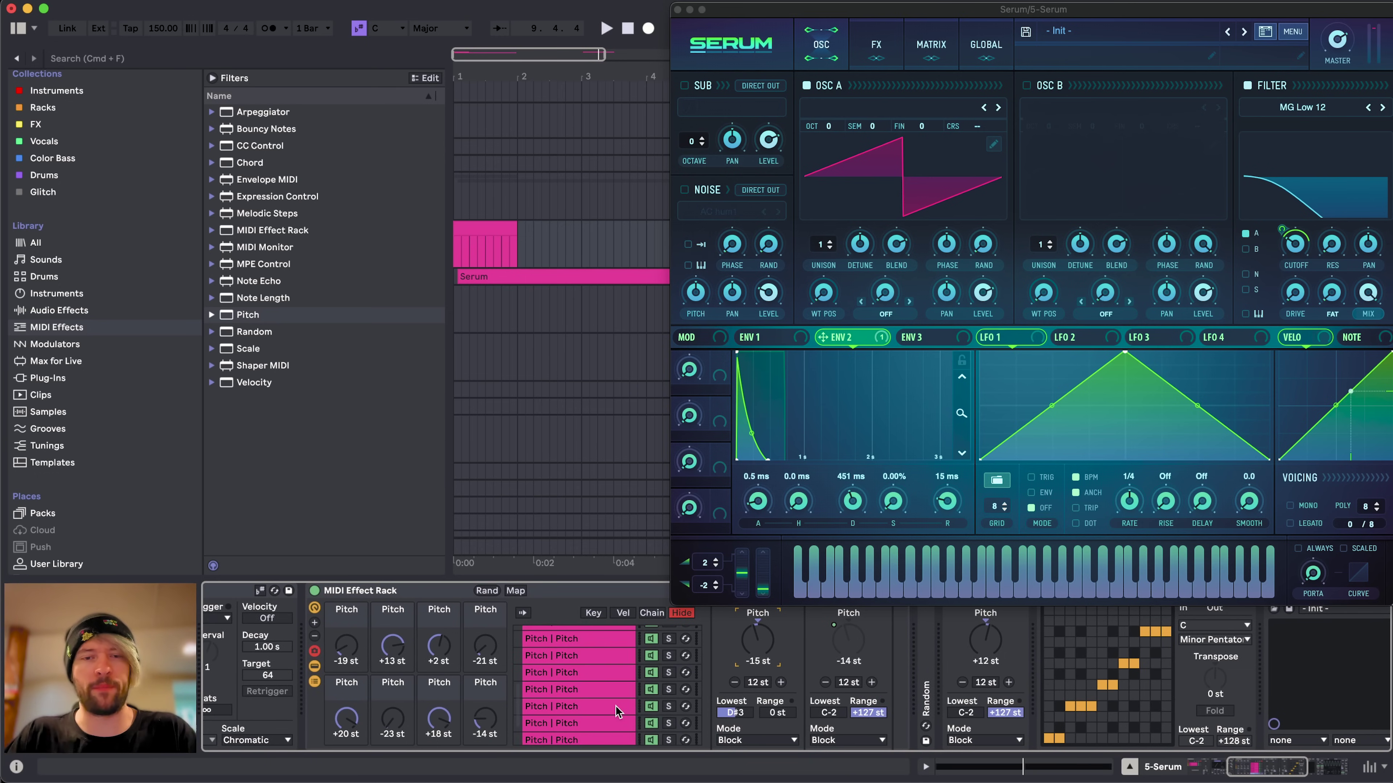
left_click(616, 706)
scroll(604, 706, "down", 5)
scroll(578, 706, "up", 3)
left_click(598, 675)
scroll(606, 712, "down", 2)
scroll(606, 711, "left", 1)
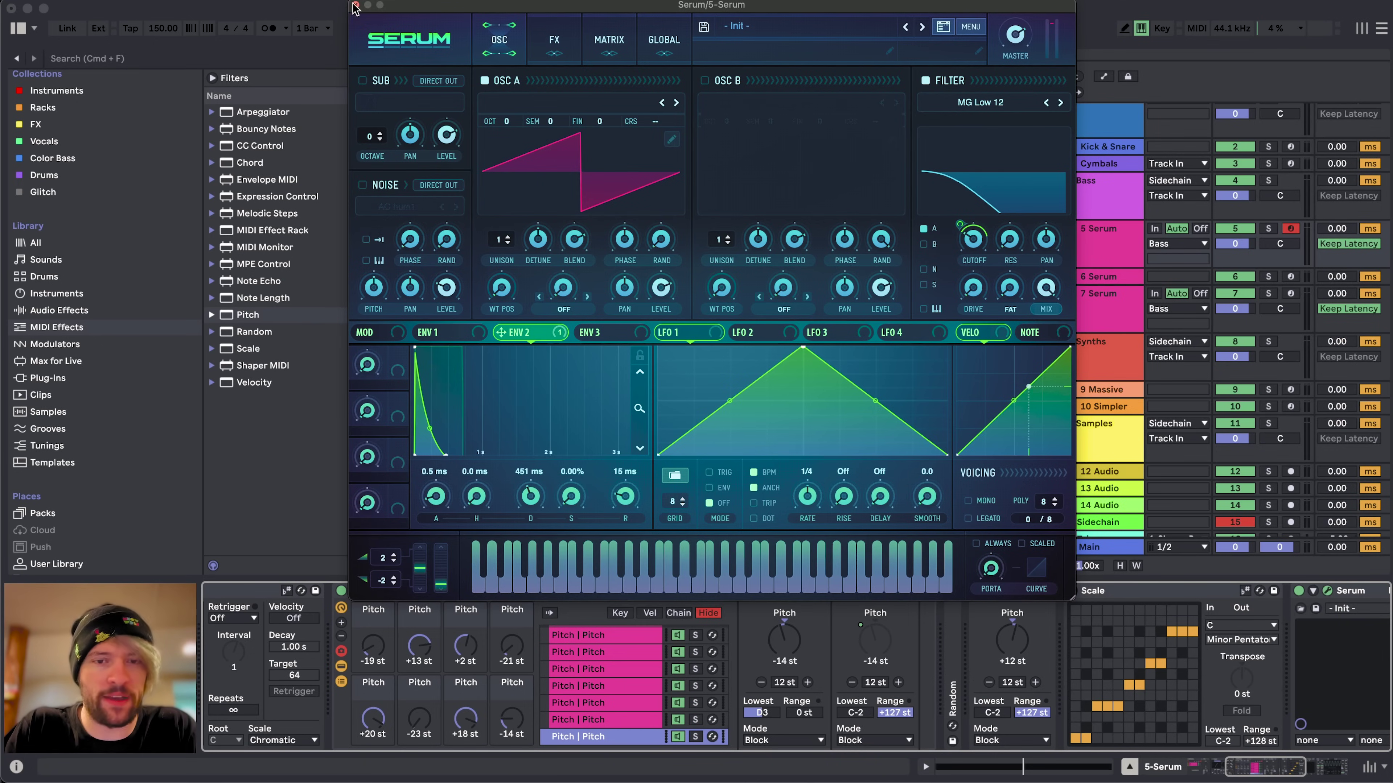
left_click(355, 5)
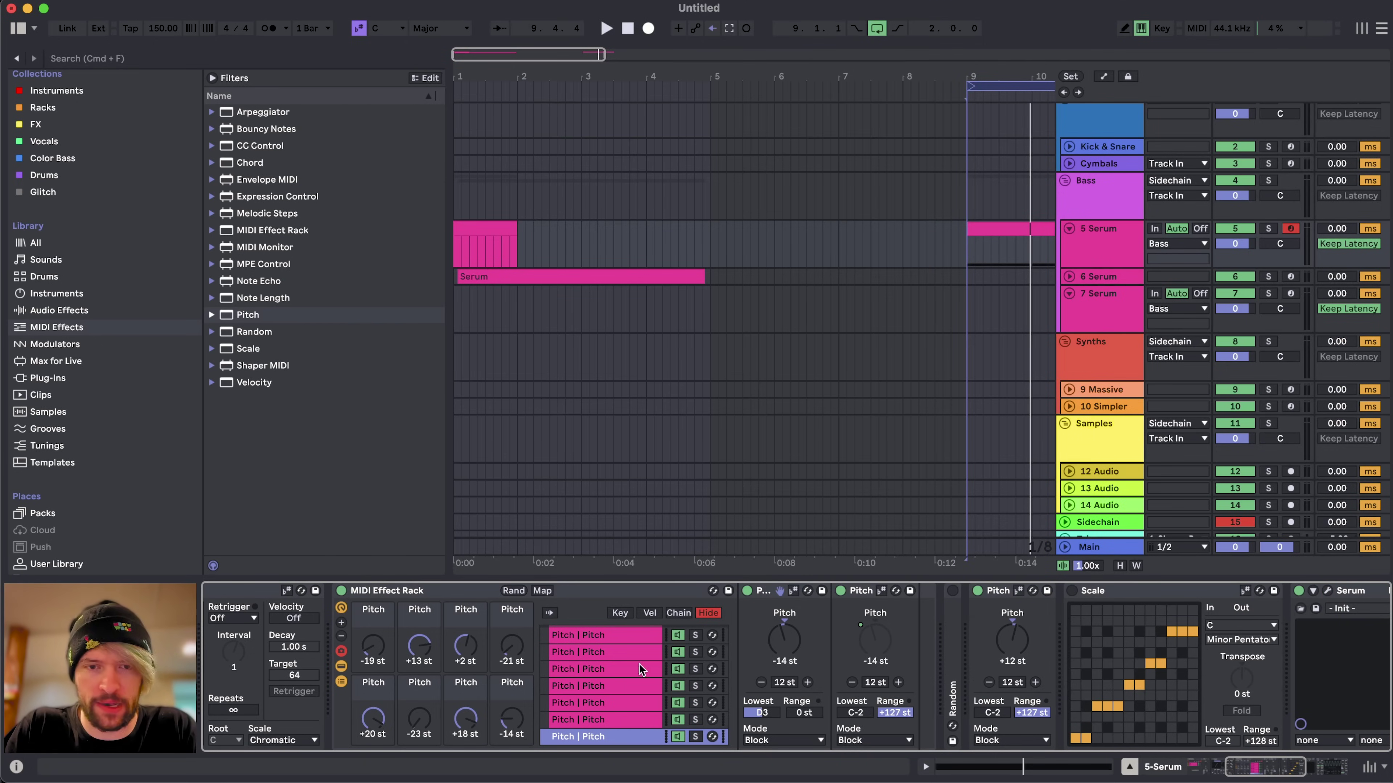
- Check the mappings of the eighth Pitch macro and step through the rack's chains to review their second Pitch devices
right_click(510, 724)
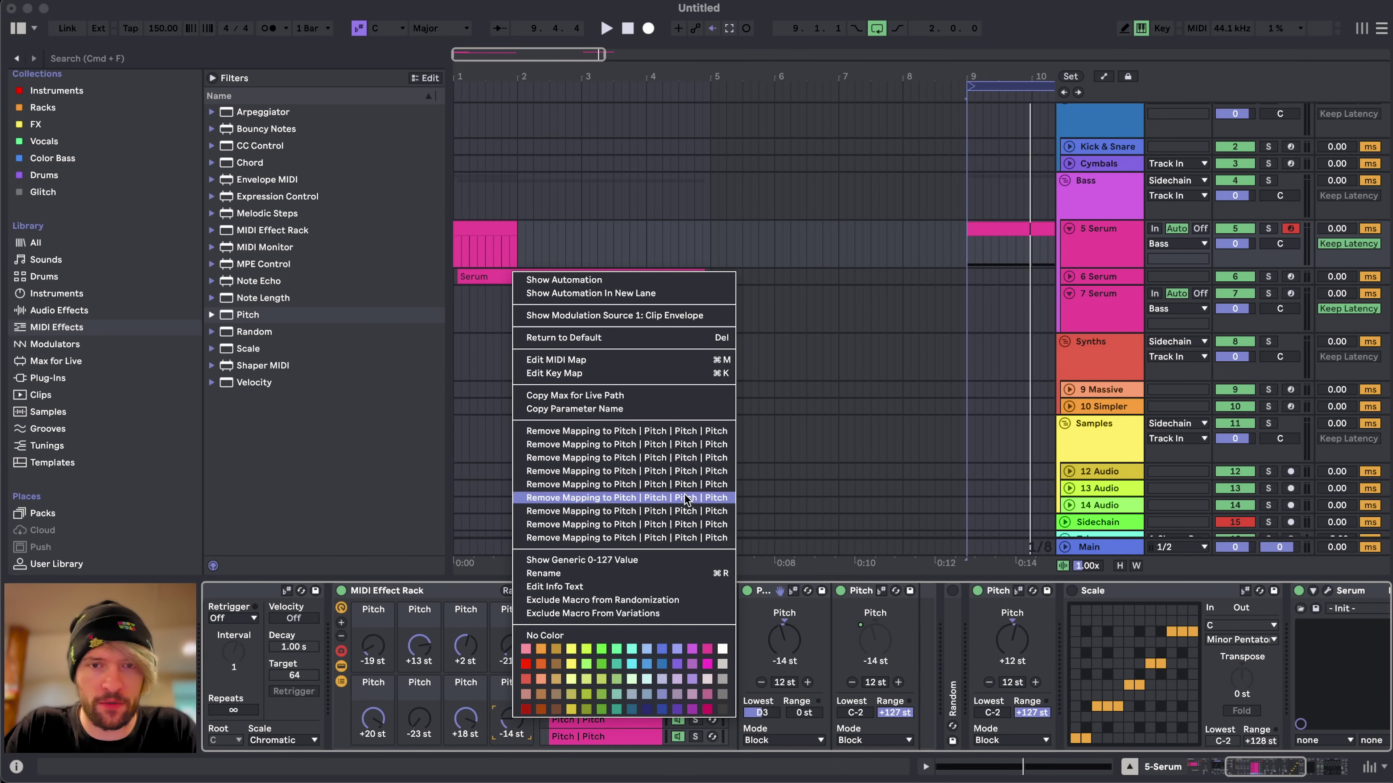
left_click(615, 731)
scroll(616, 731, "up", 5)
scroll(616, 731, "left", 1)
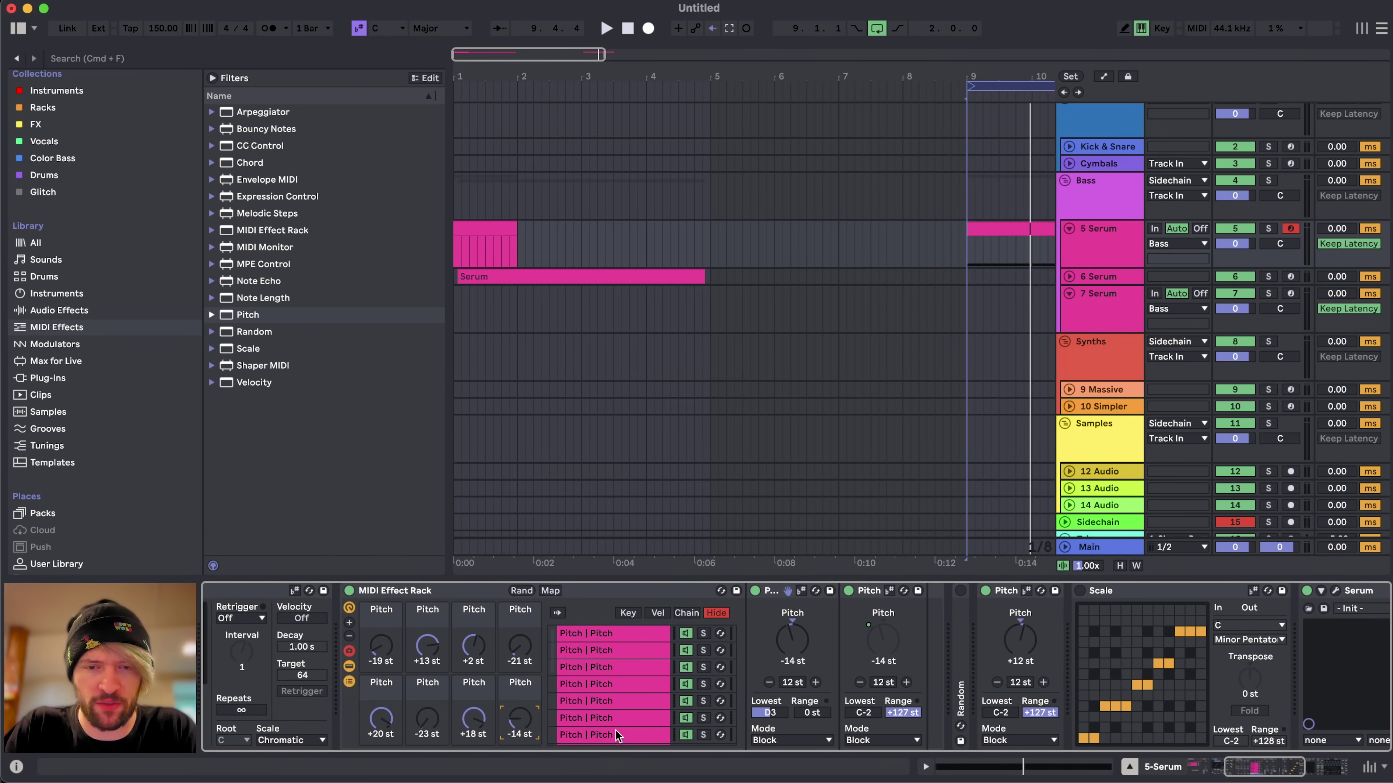
left_click(633, 638)
key("Down")
key("Down")
key("Down")
key("Down")
key("Down")
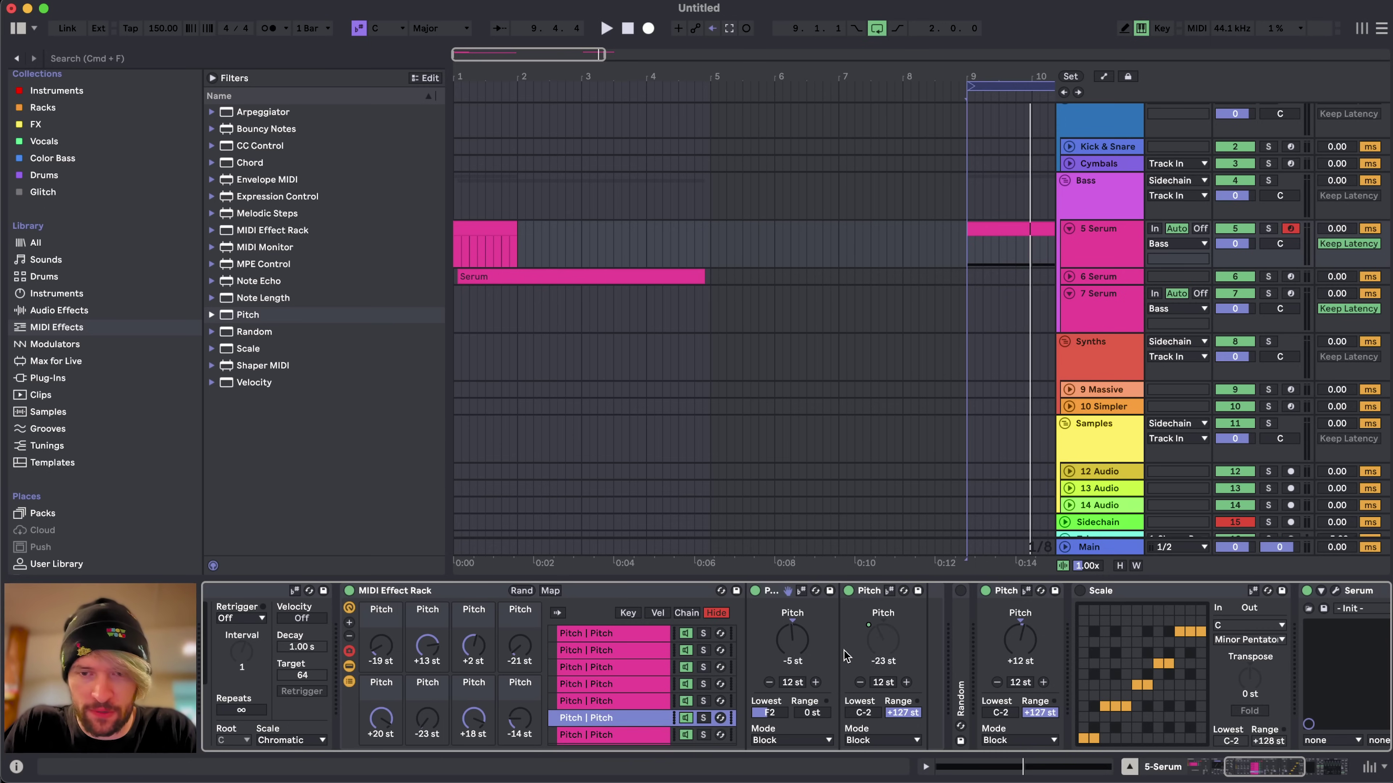
key("Down")
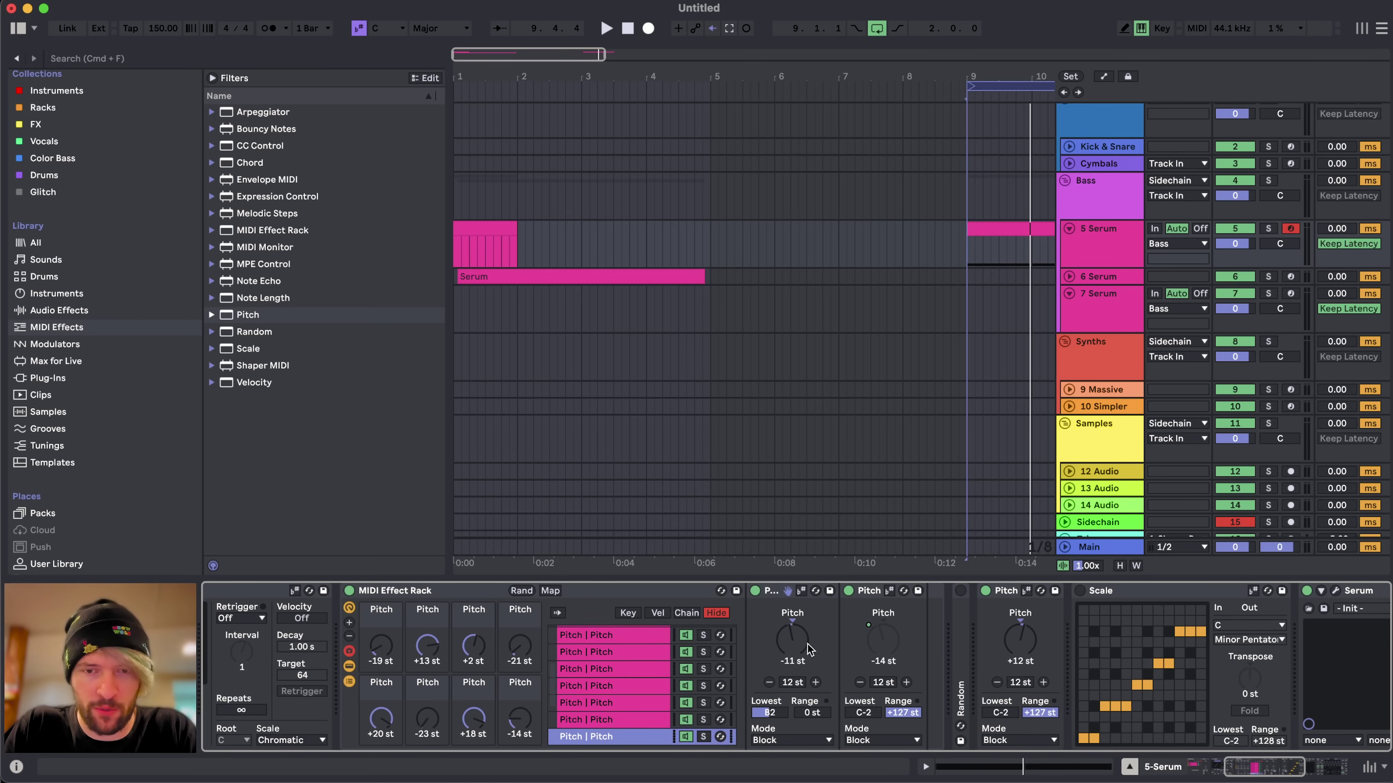
- Select the D#3 chain and change the macro mapping of its second Pitch device's Pitch knob
left_click(621, 716)
left_click(624, 686)
left_click(624, 703)
scroll(624, 709, "down", 5)
left_click(625, 714)
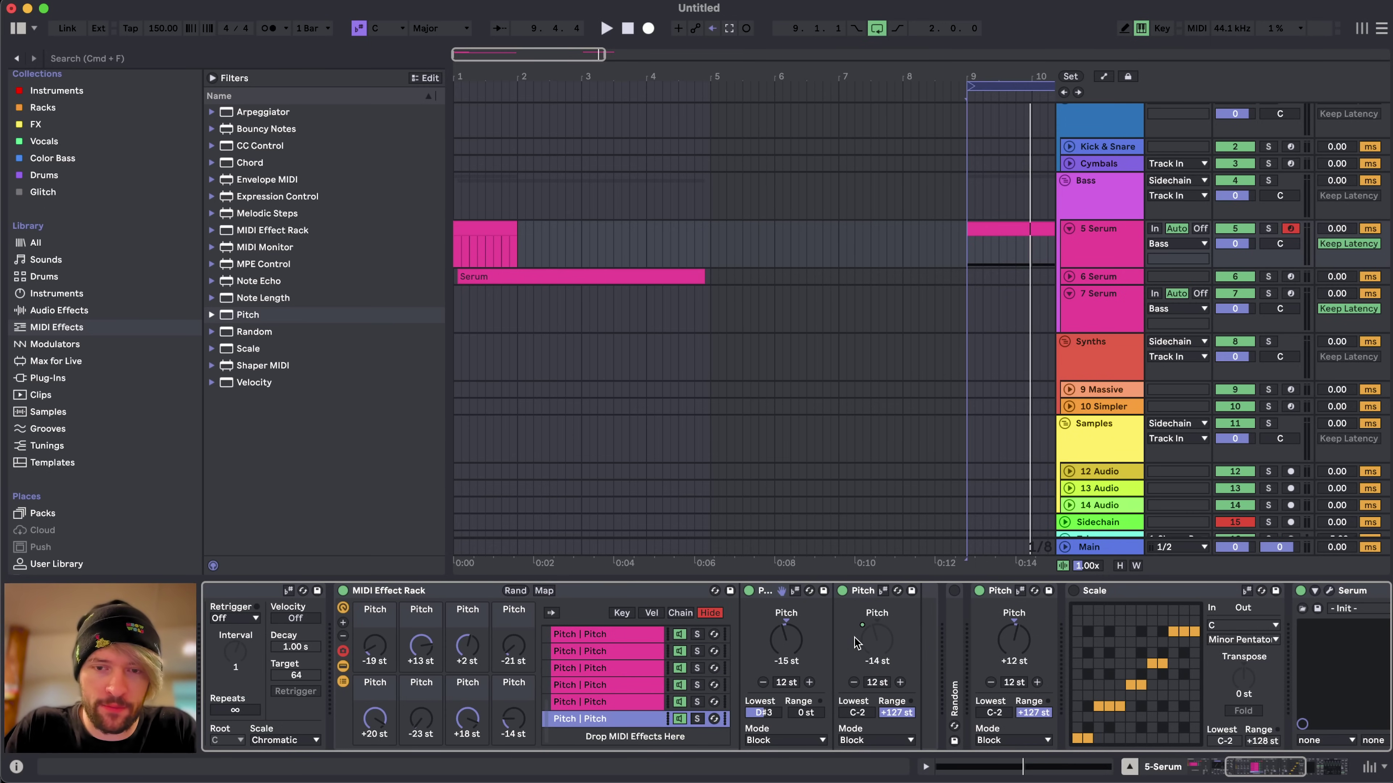
right_click(854, 639)
left_click(962, 571)
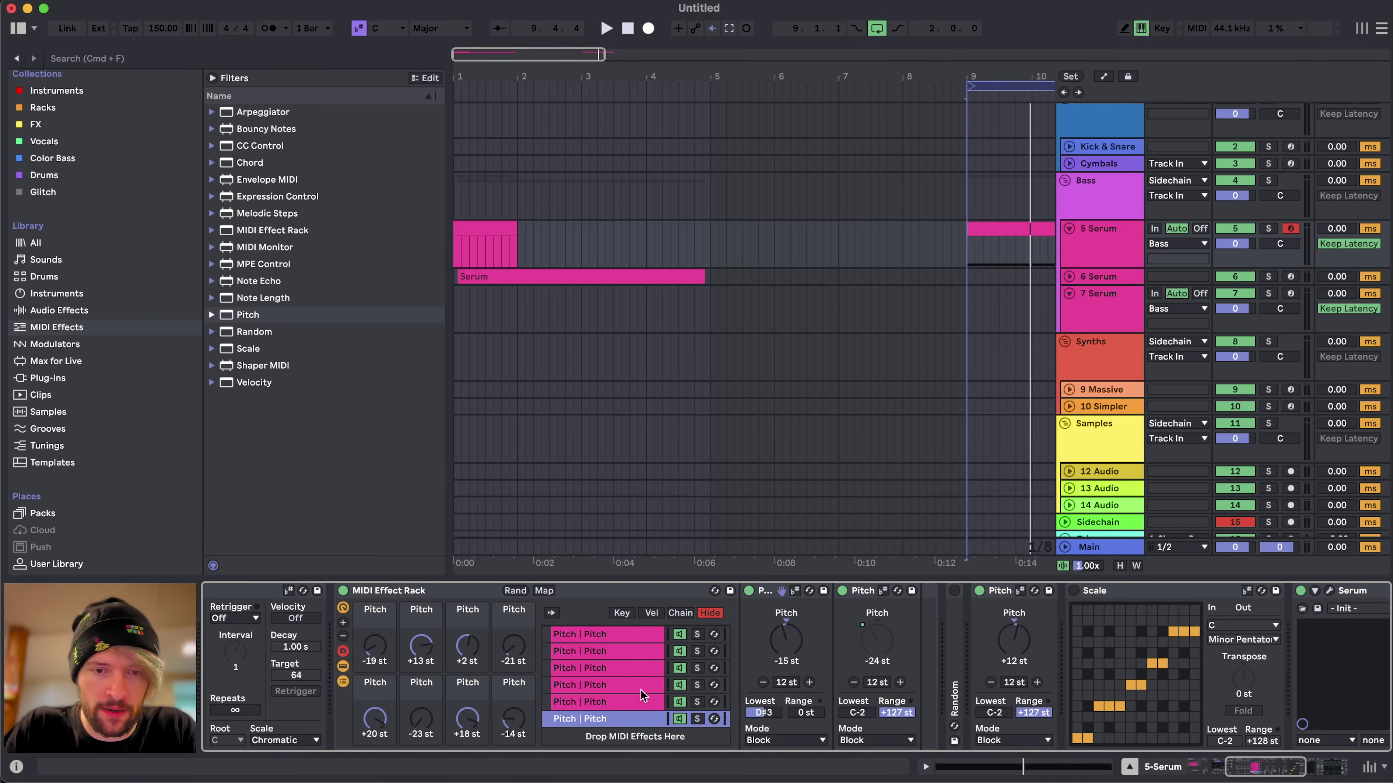
- Map the second Pitch device's Pitch knob in the D3 and C#3 chains, each to its own Pitch macro
left_click(630, 704)
right_click(872, 644)
left_click(960, 560)
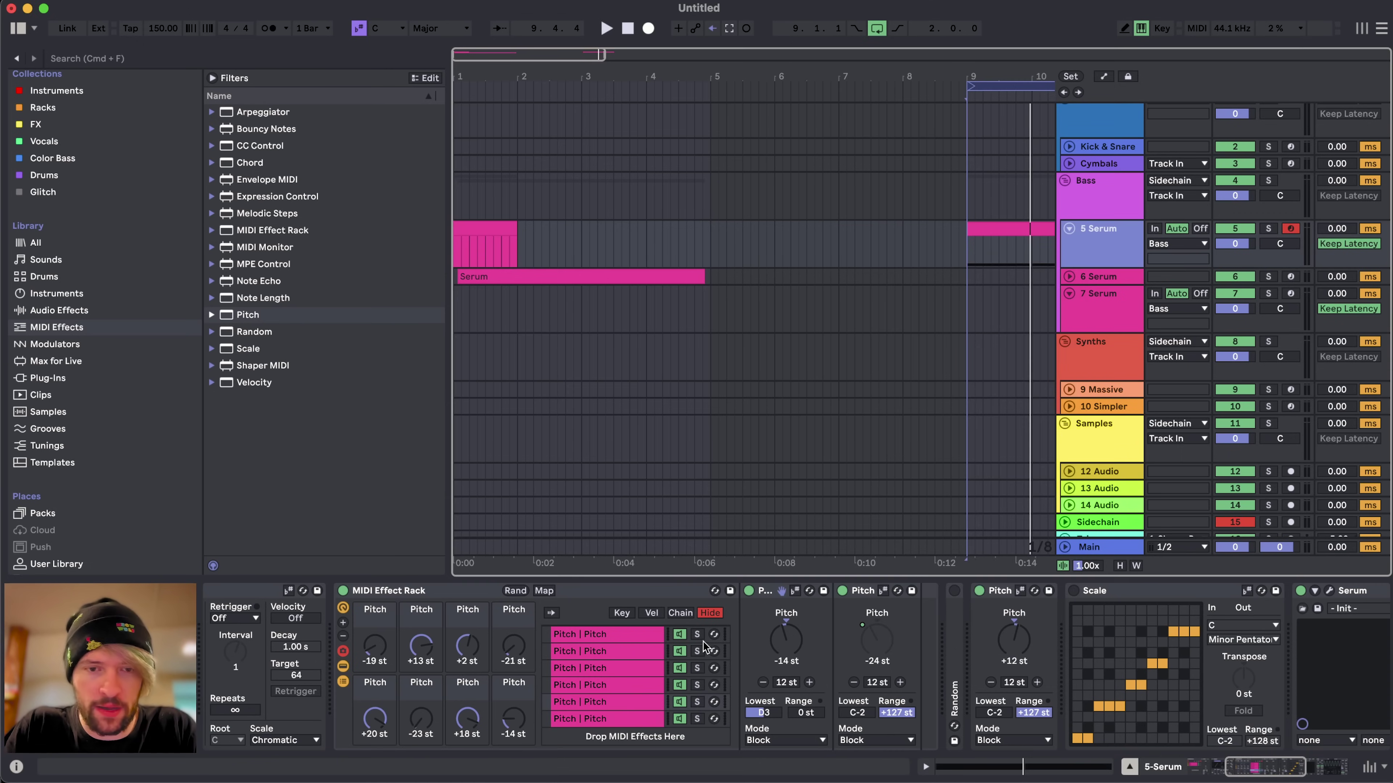
left_click(624, 686)
right_click(879, 635)
left_click(969, 539)
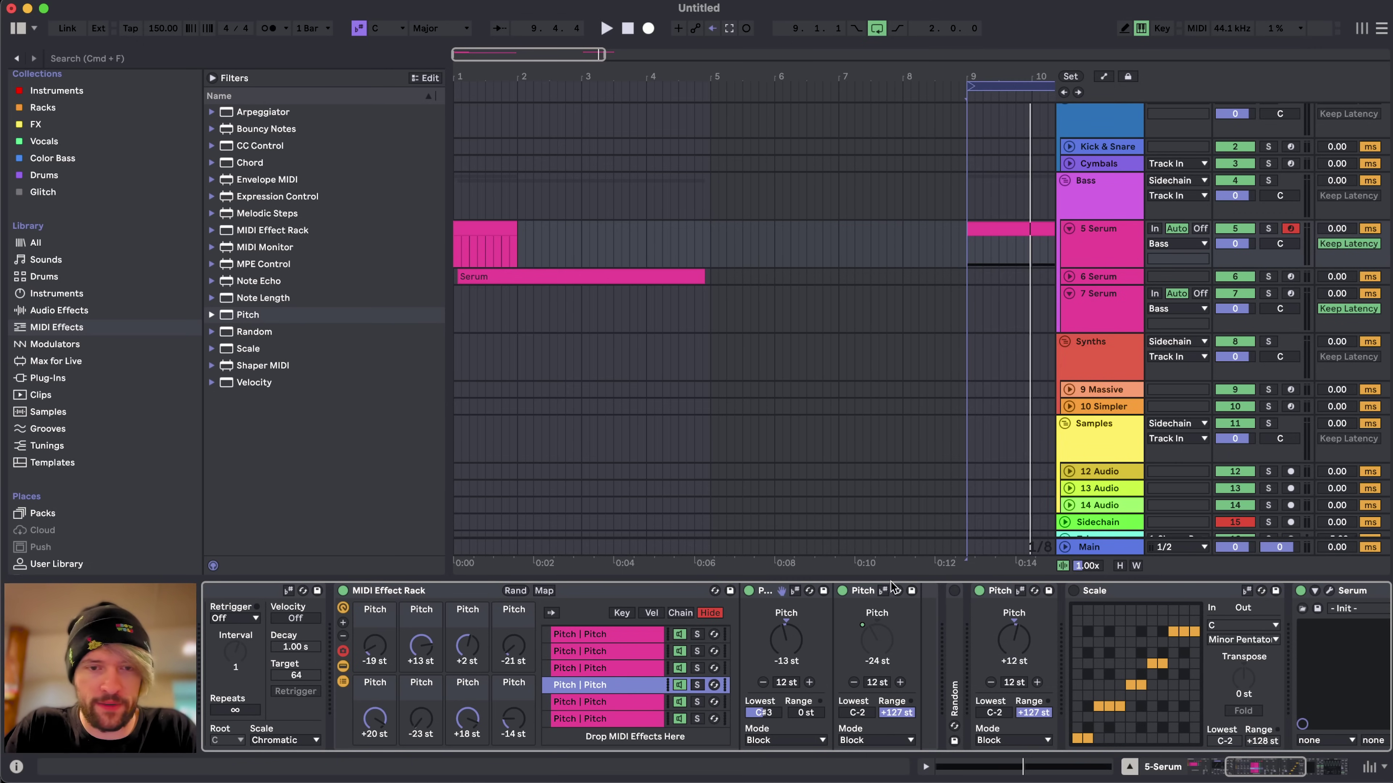
- Remap the second Pitch device's knob in the B2 and lower chains to separate macros, assigning the G#2 chain's knob to Macro 9
left_click(598, 653)
right_click(877, 639)
left_click(932, 520)
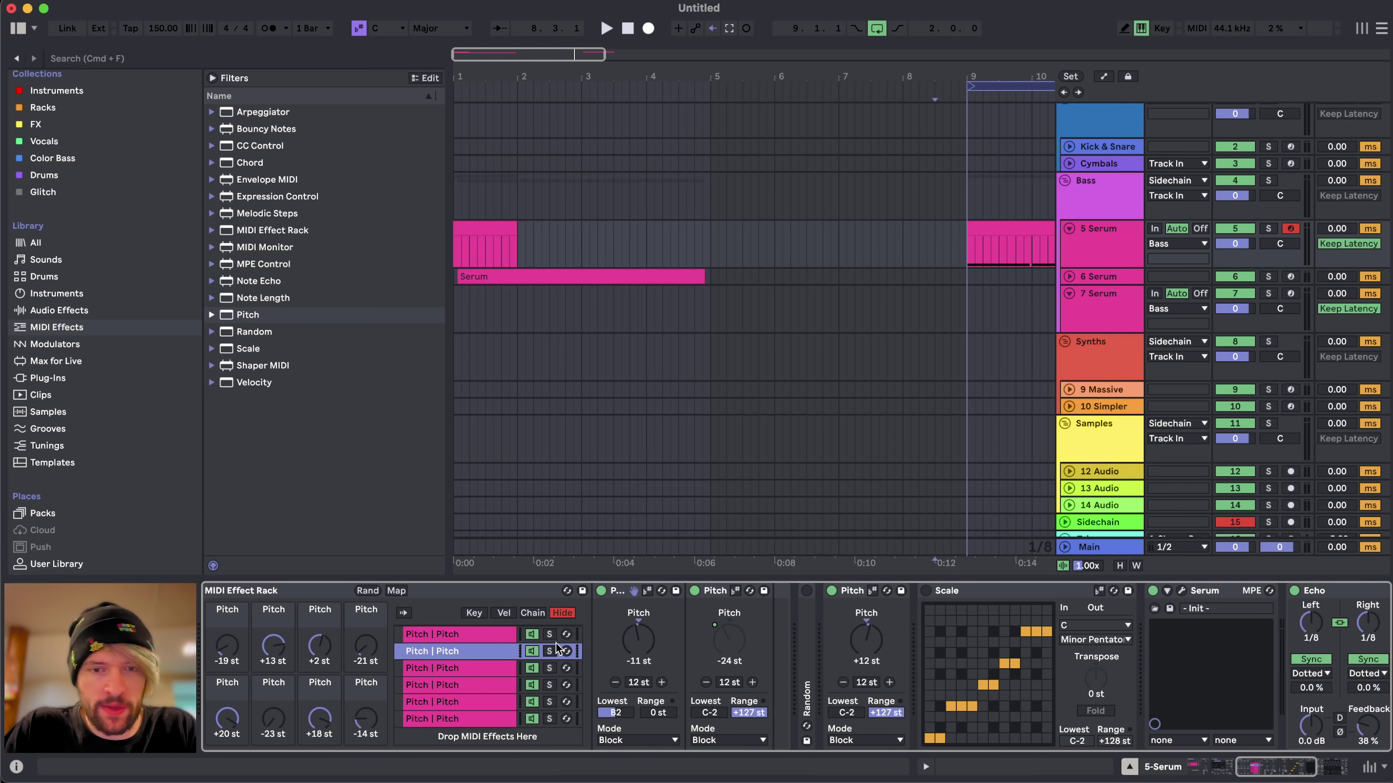
right_click(723, 642)
left_click(735, 521)
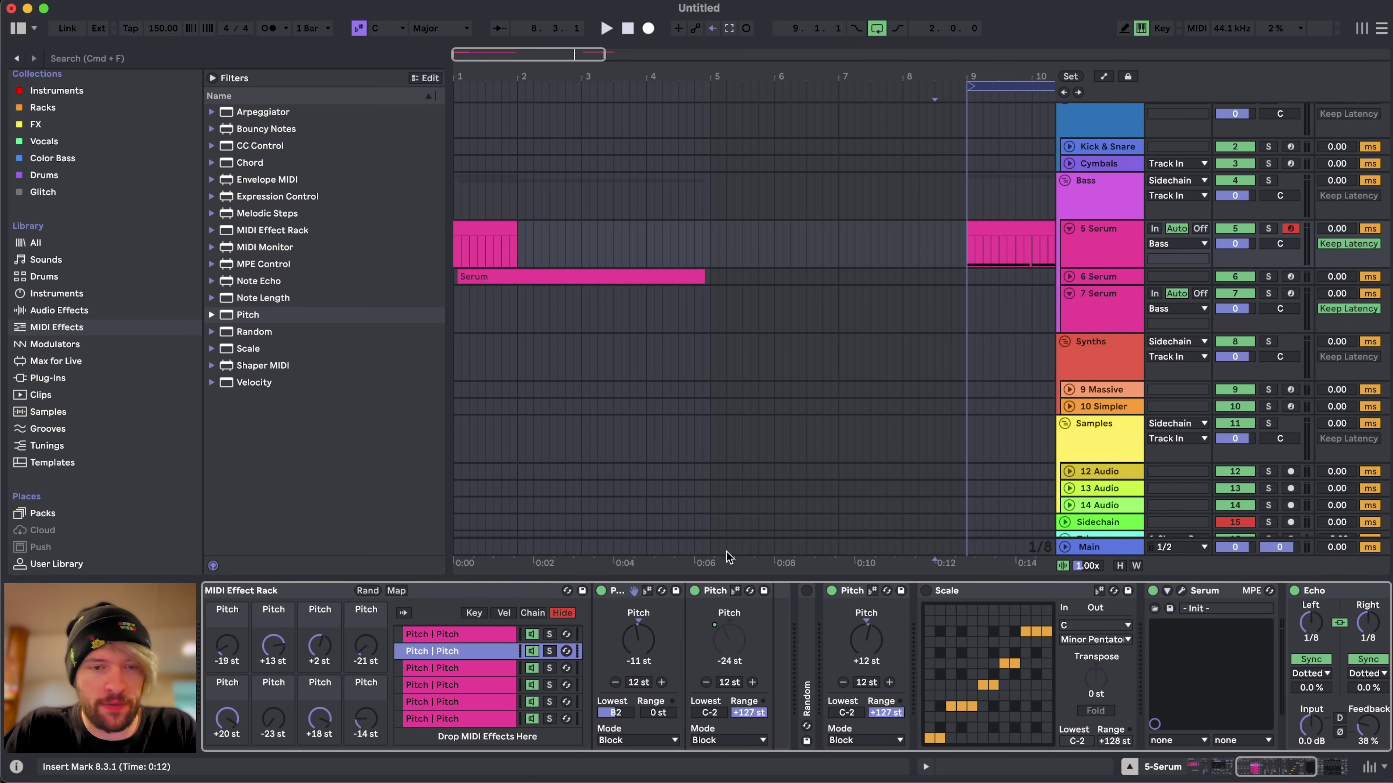
left_click(479, 635)
right_click(727, 648)
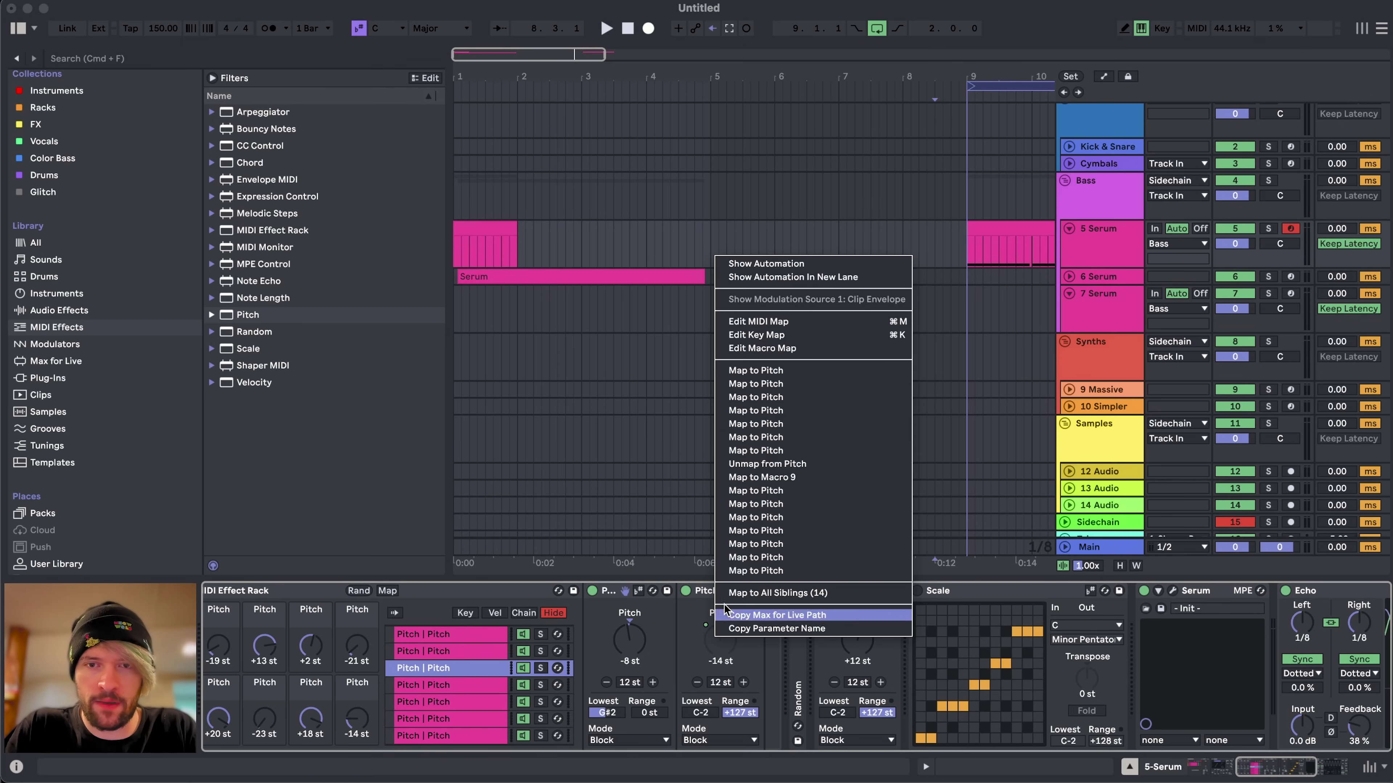
left_click(767, 480)
- Review the rack's Pitch chain list and the G#2 chain's second Pitch device while notes play through it
scroll(637, 664, "left", 3)
scroll(597, 664, "up", 1)
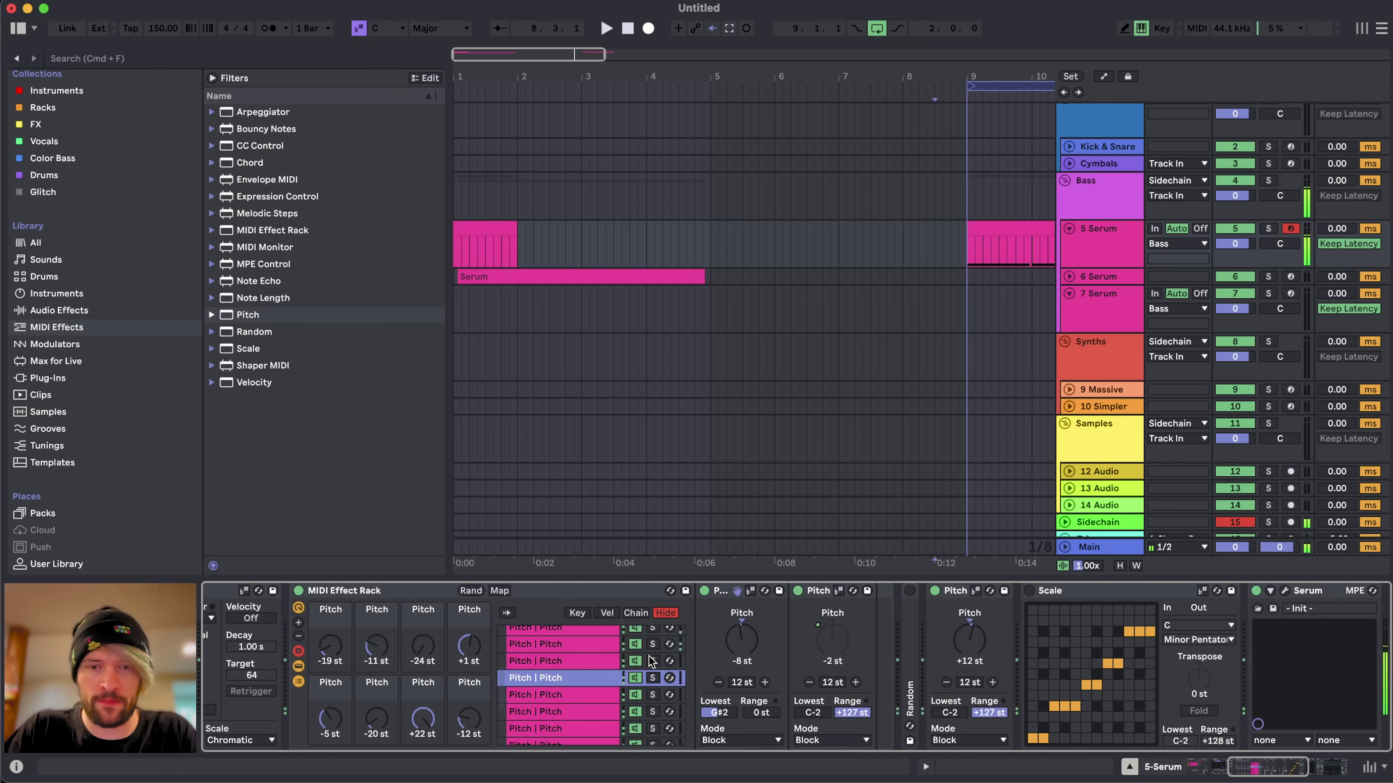
scroll(649, 662, "down", 3)
scroll(648, 661, "down", 3)
scroll(555, 670, "up", 5)
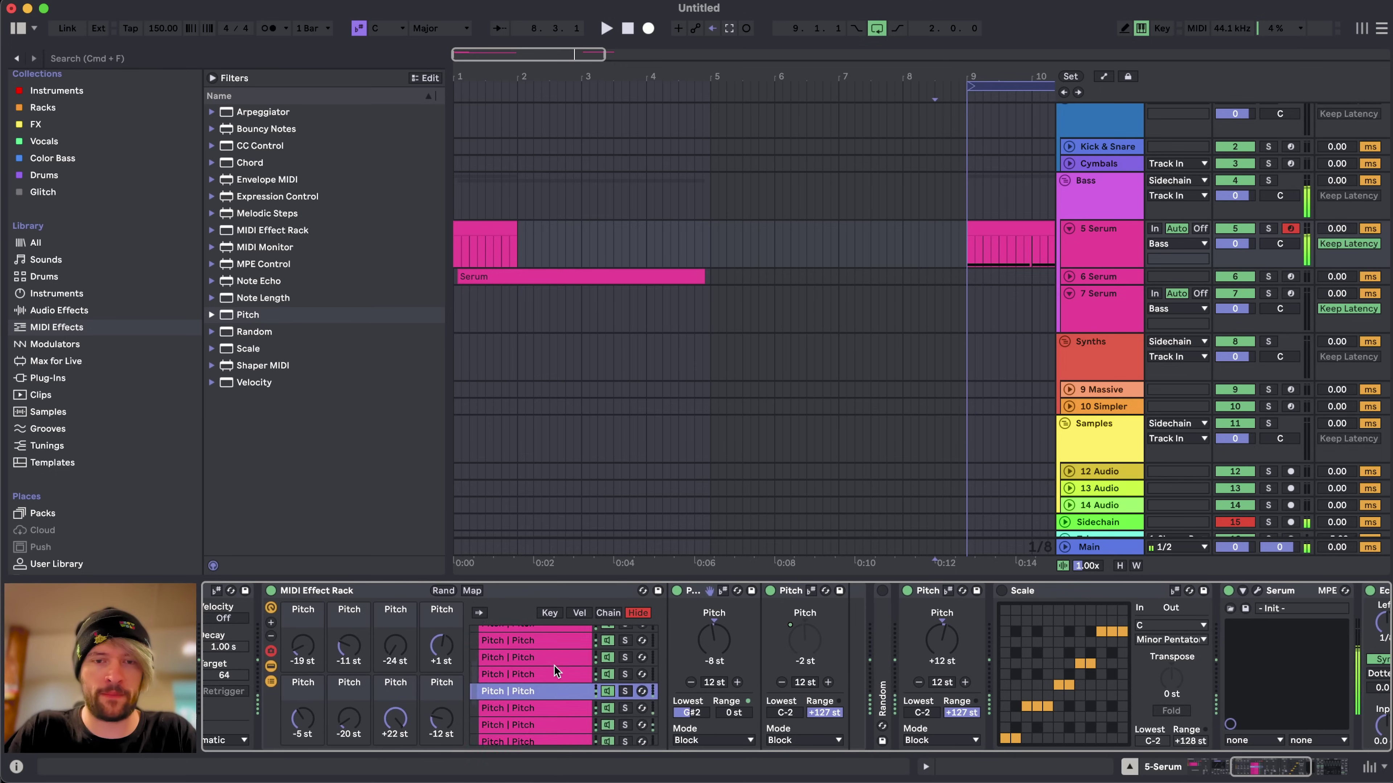
scroll(555, 672, "down", 5)
scroll(767, 653, "left", 10)
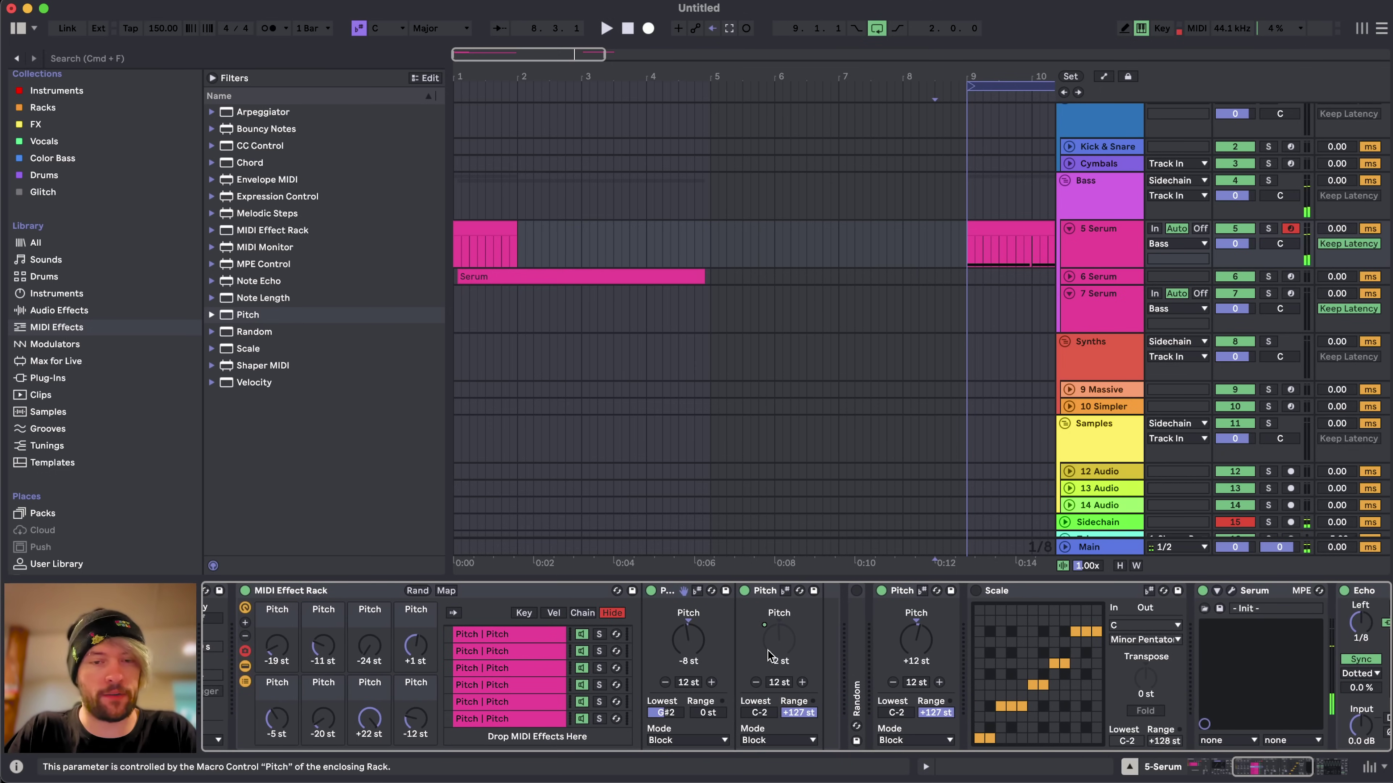
scroll(767, 653, "right", 10)
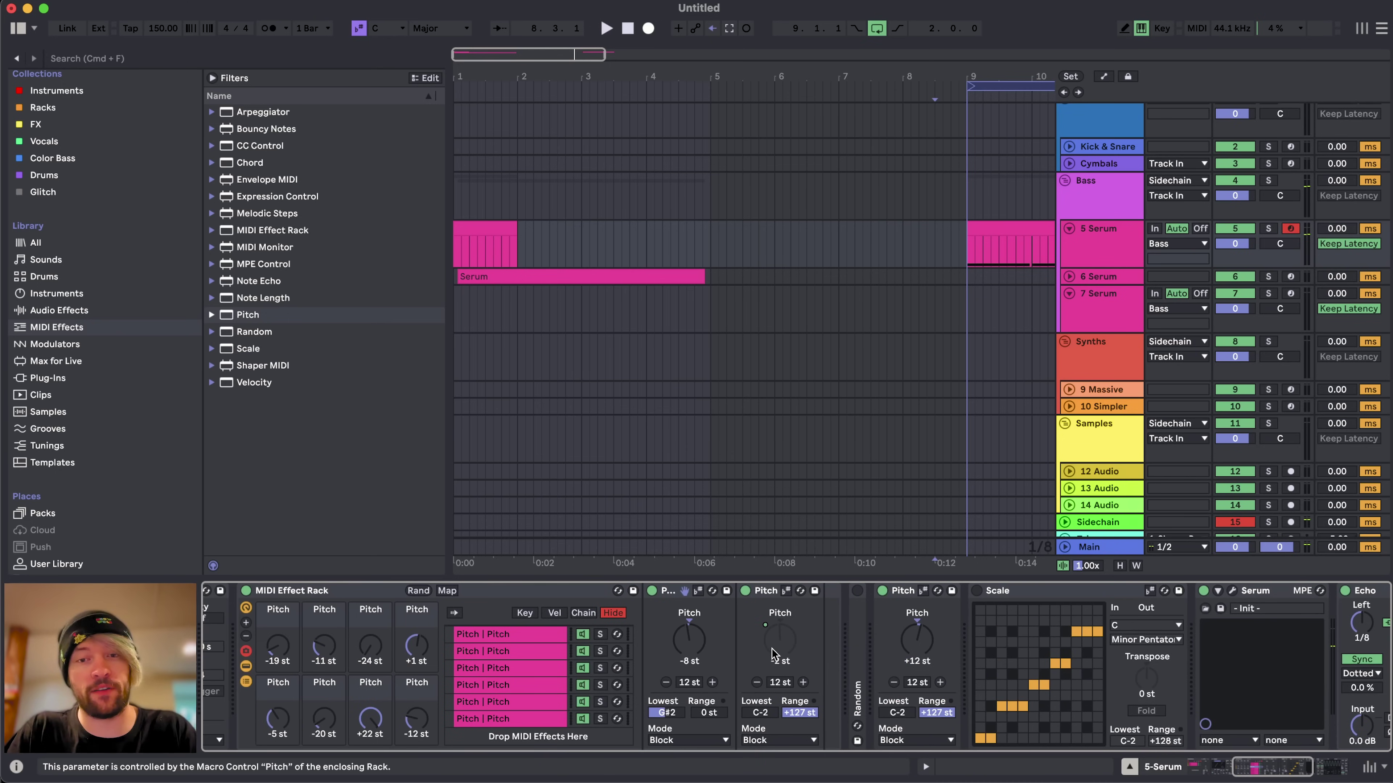
- Examine the full device chain from the Arpeggiator and macro rack through Scale, Serum and Echo while playing notes
scroll(773, 653, "right", 3)
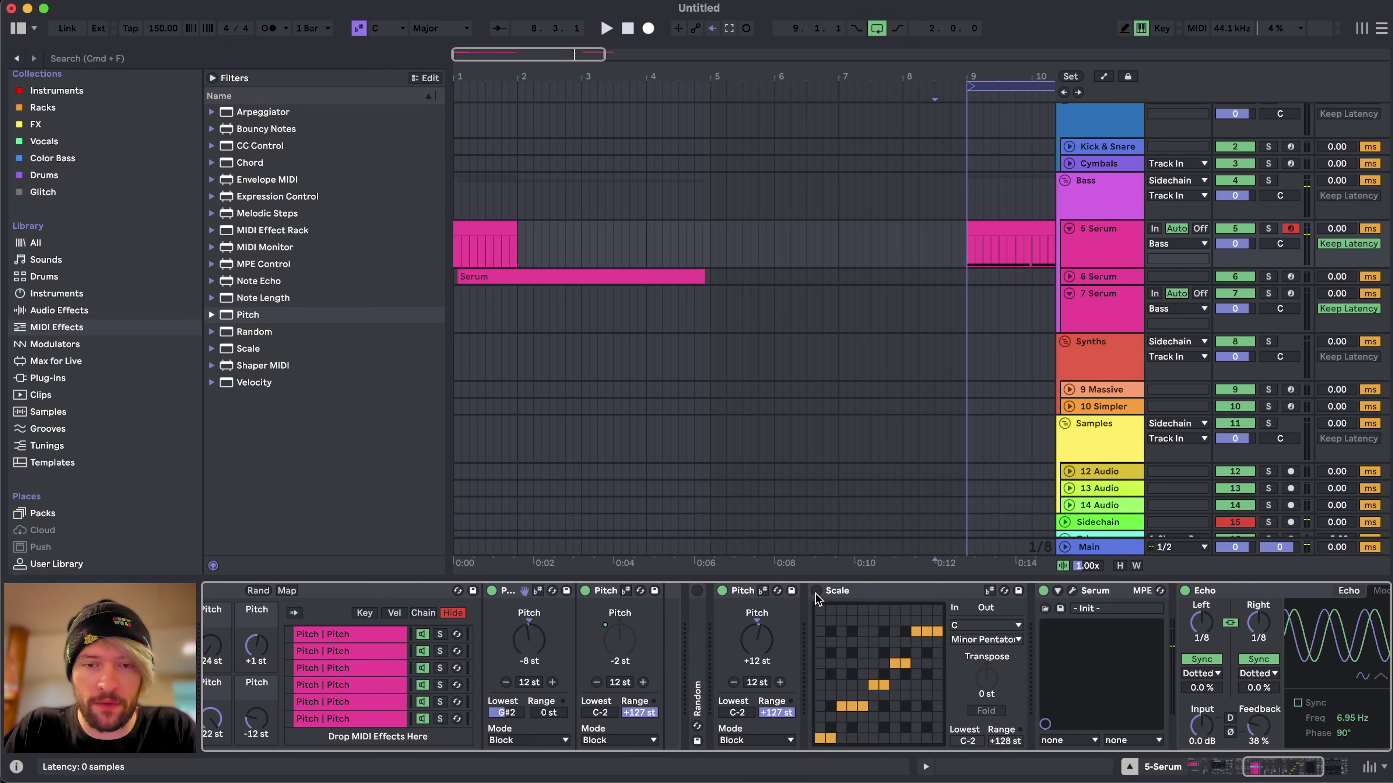
scroll(765, 645, "right", 4)
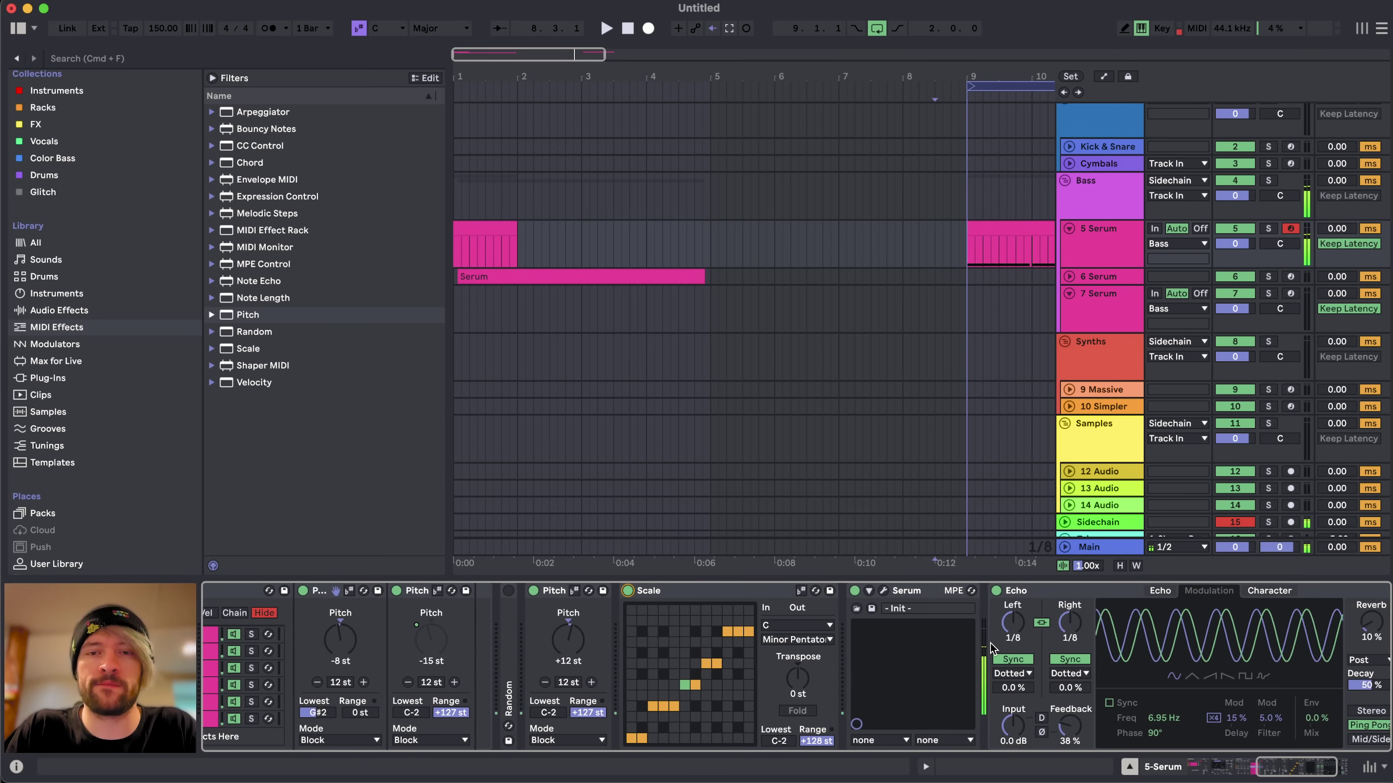
scroll(917, 674, "right", 3)
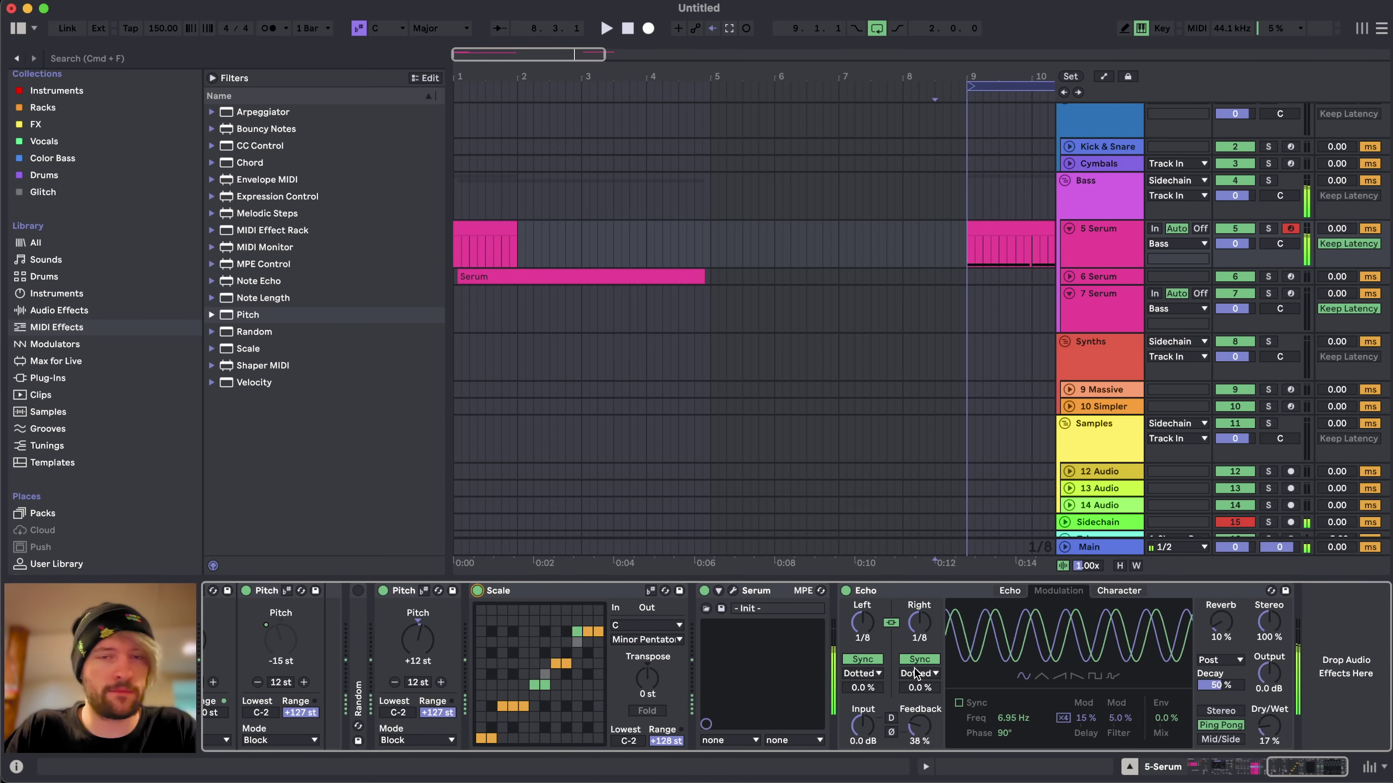
scroll(665, 662, "left", 5)
scroll(665, 661, "left", 10)
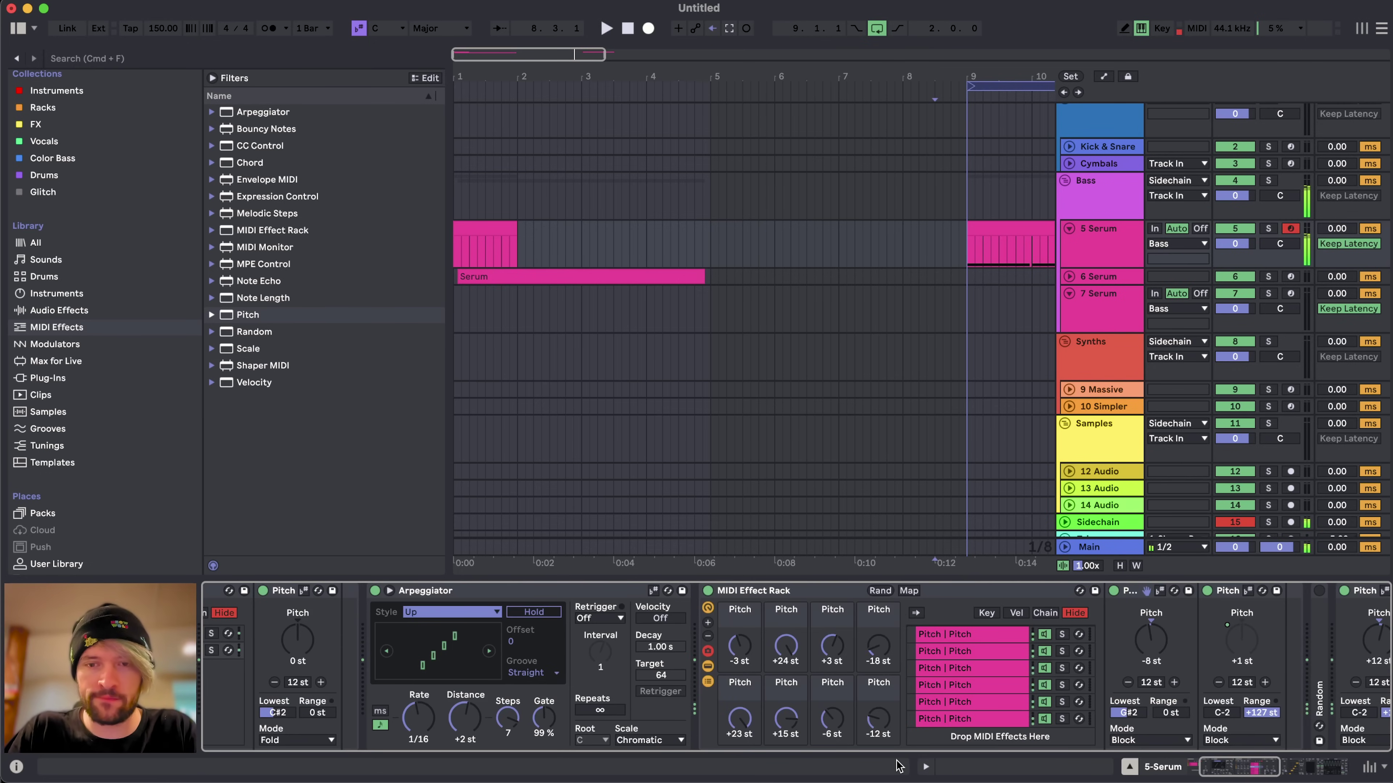
scroll(963, 708, "right", 1)
scroll(963, 708, "right", 1)
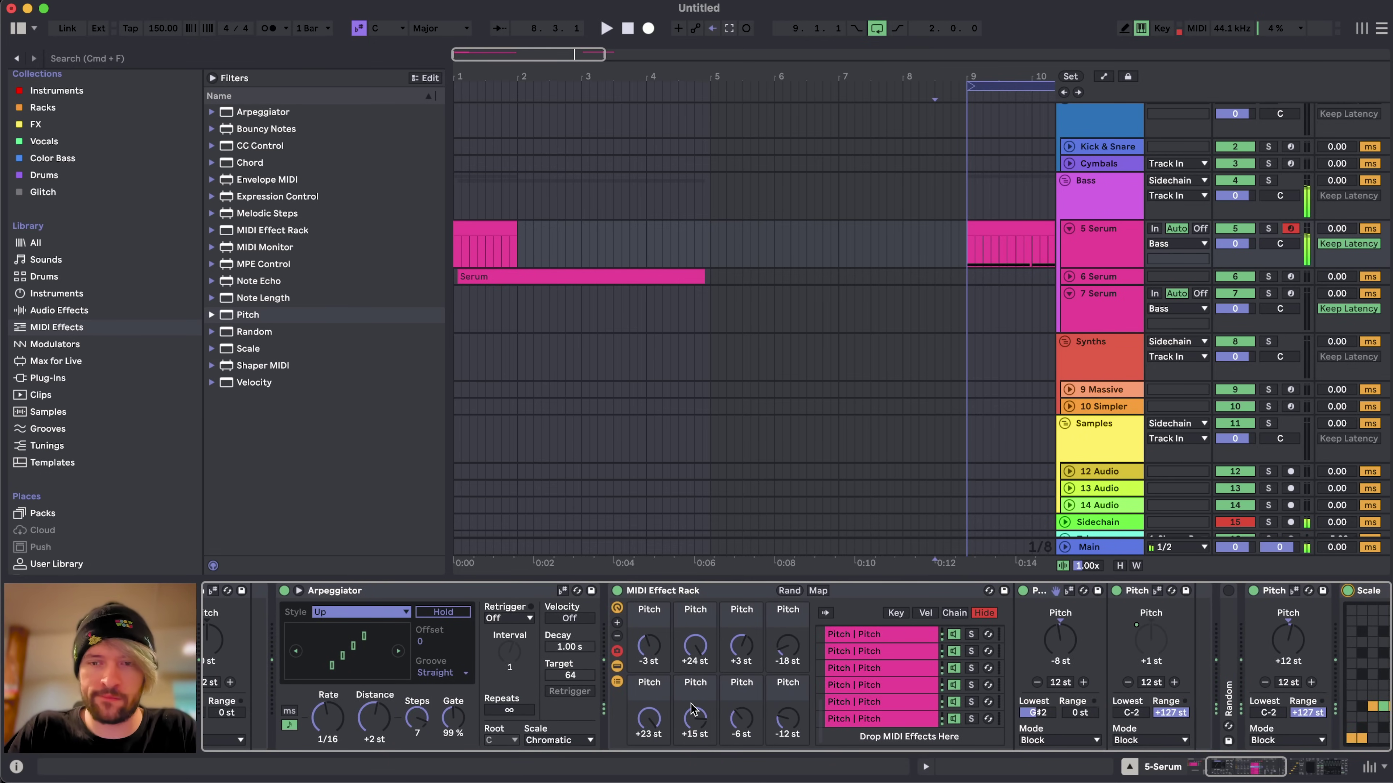
scroll(778, 711, "right", 8)
scroll(775, 707, "left", 8)
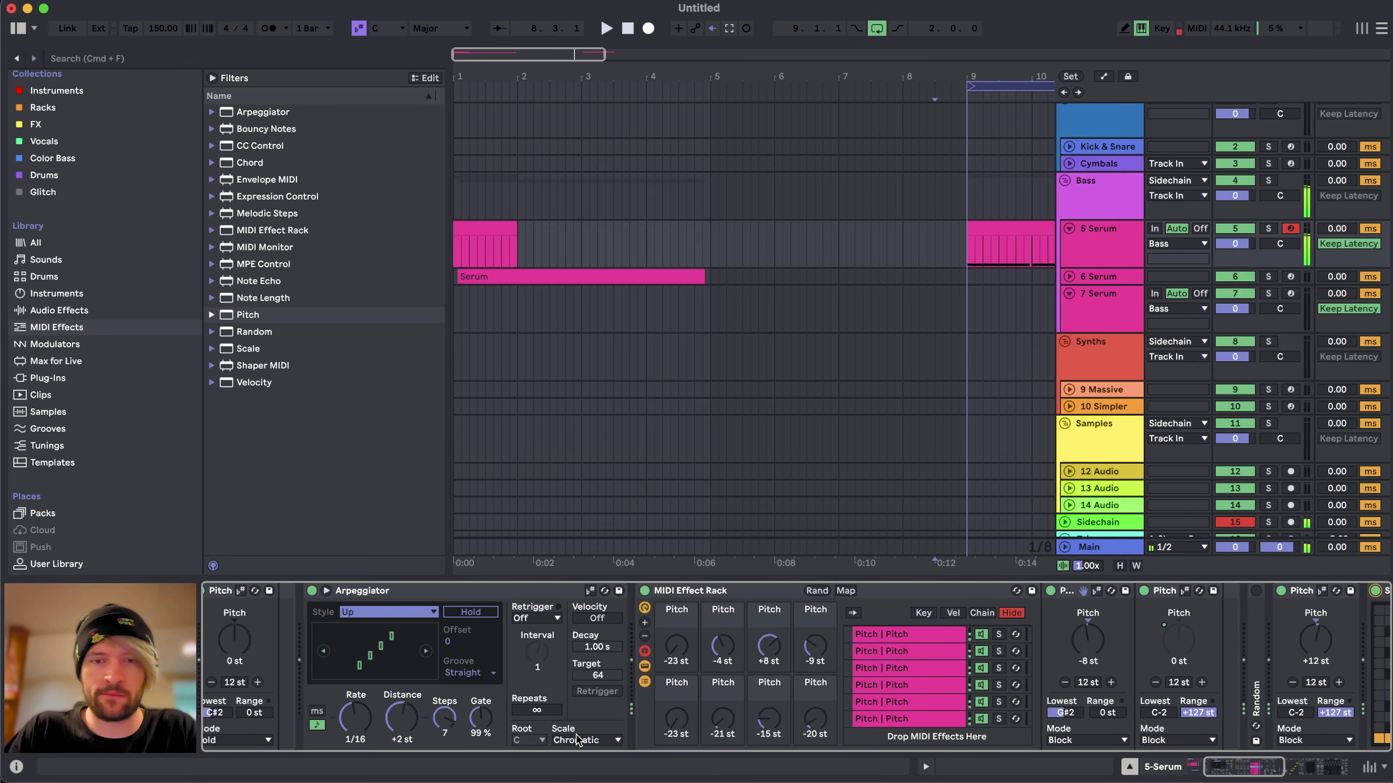
scroll(586, 716, "left", 4)
scroll(586, 716, "right", 5)
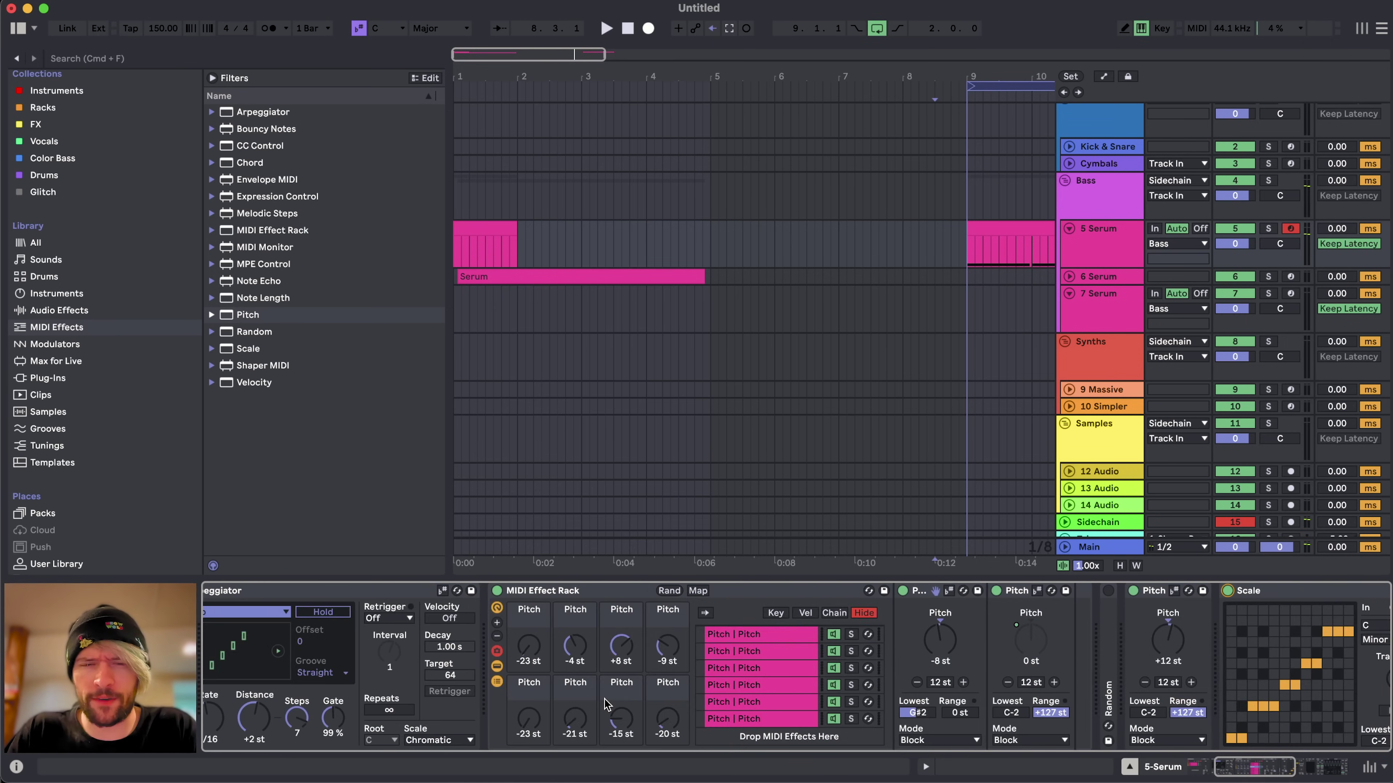
scroll(605, 702, "right", 5)
scroll(605, 702, "left", 10)
scroll(606, 704, "right", 10)
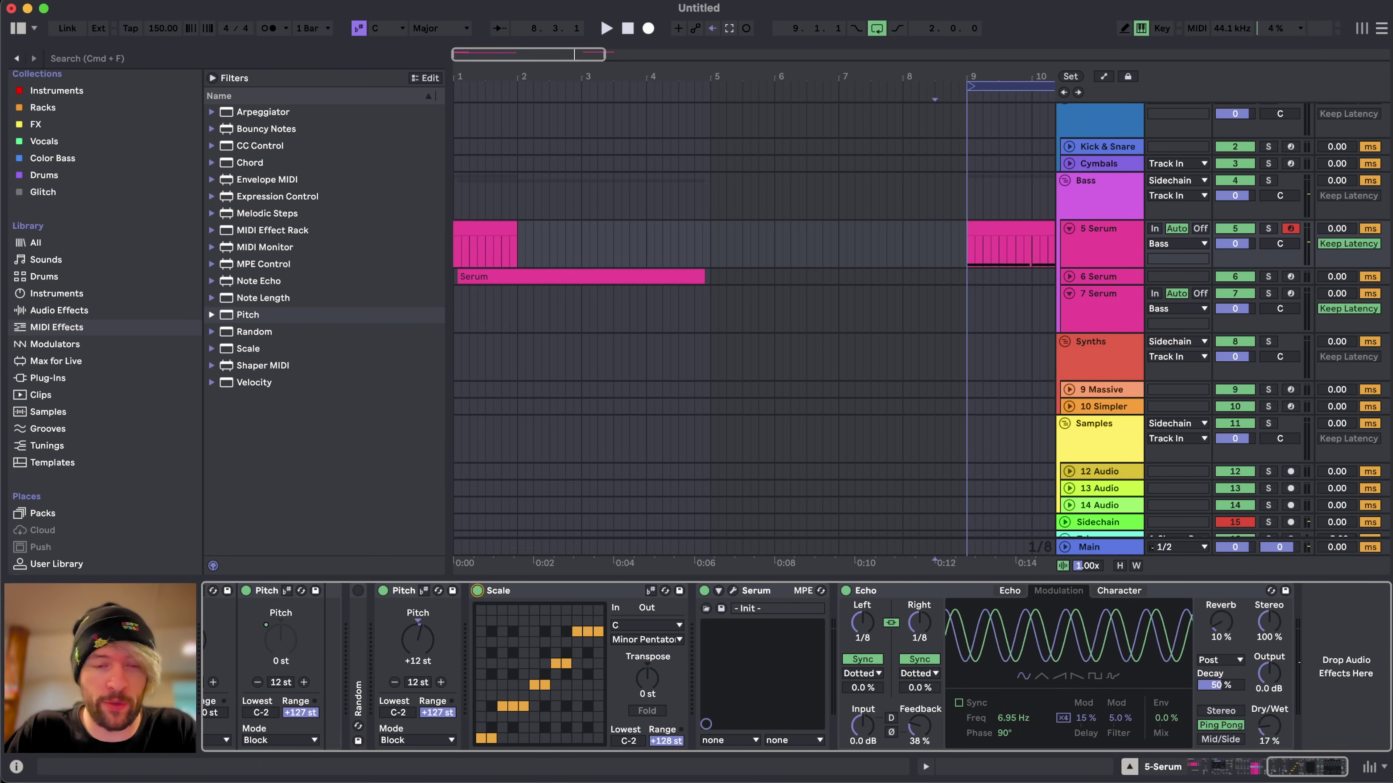
- Insert a Pitch device between Scale and Serum, set it to +4 st, and play the looped clip from bar 9
left_click(593, 596)
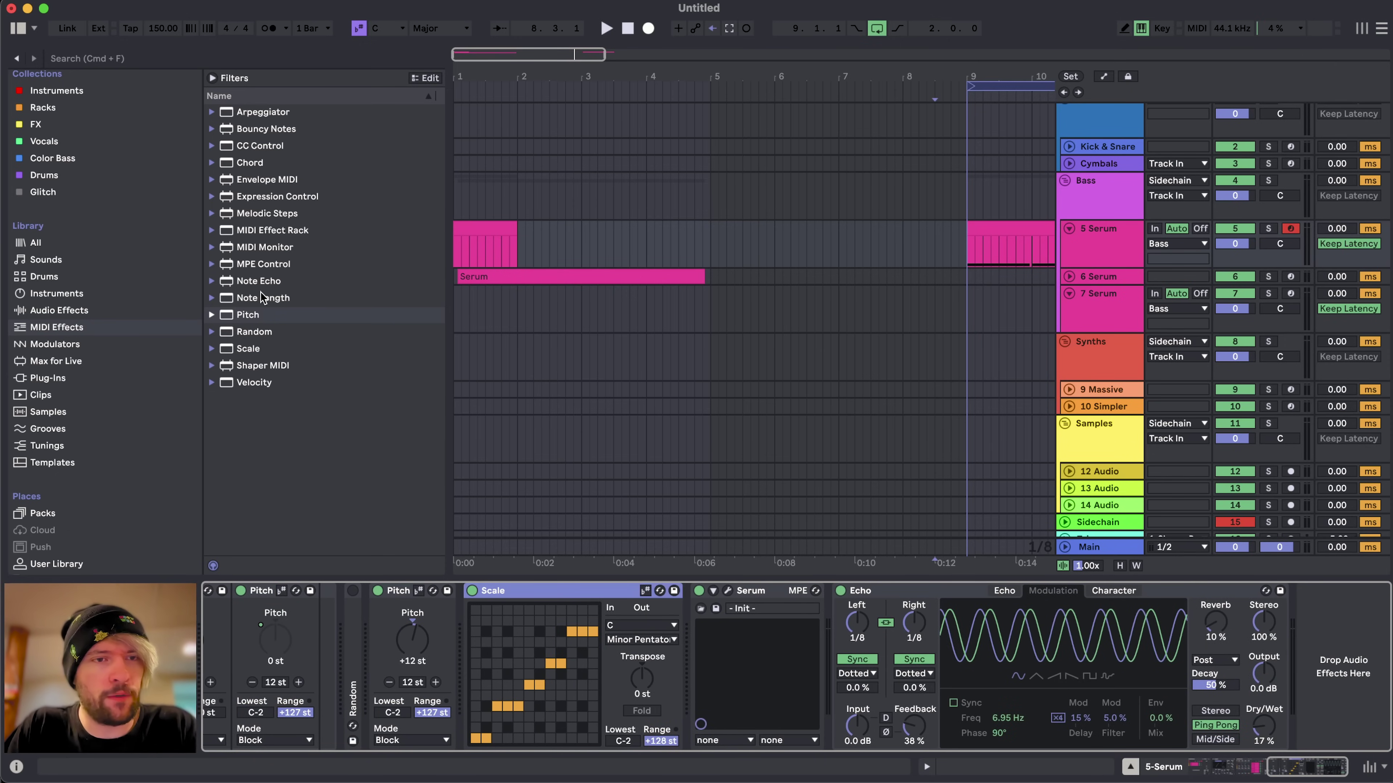
left_click_drag(244, 315, 707, 664)
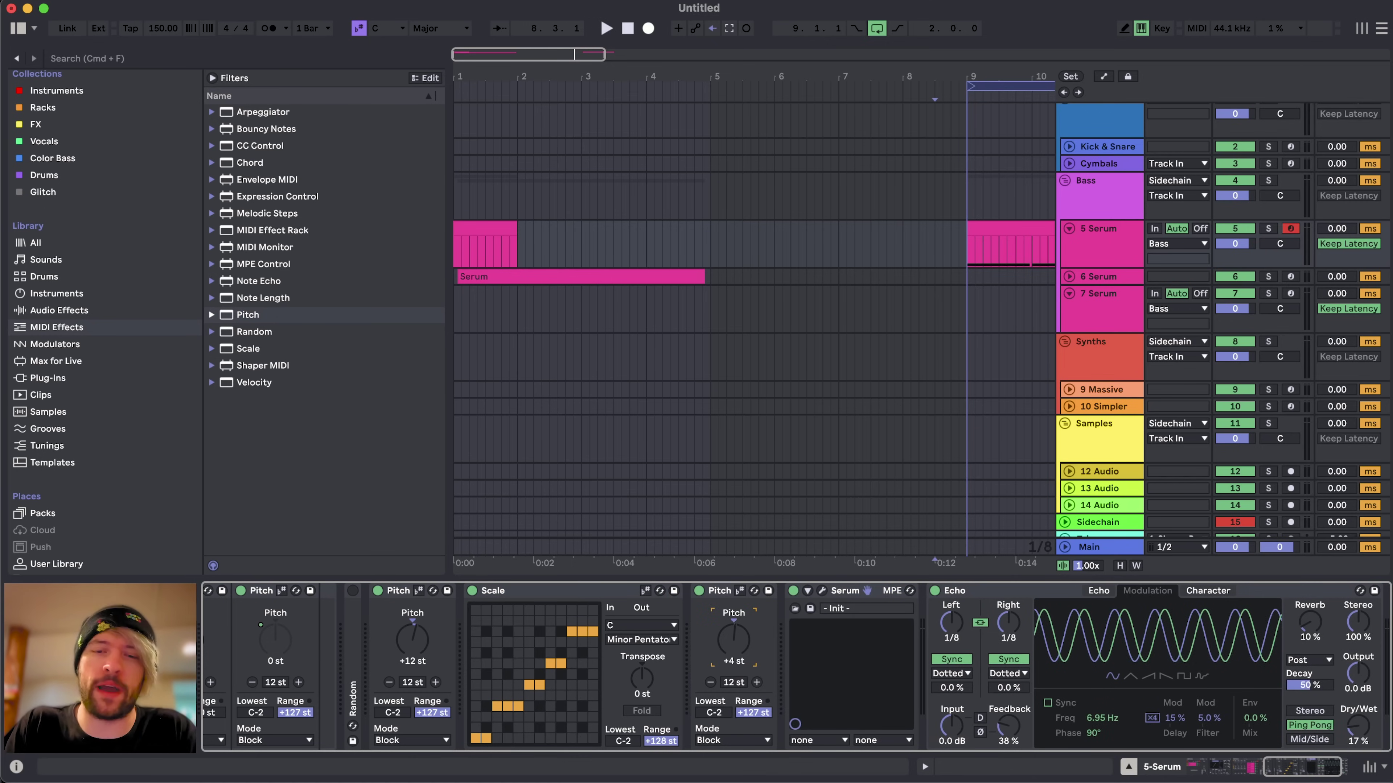
key("space")
left_click(1008, 228)
scroll(942, 320, "right", 3)
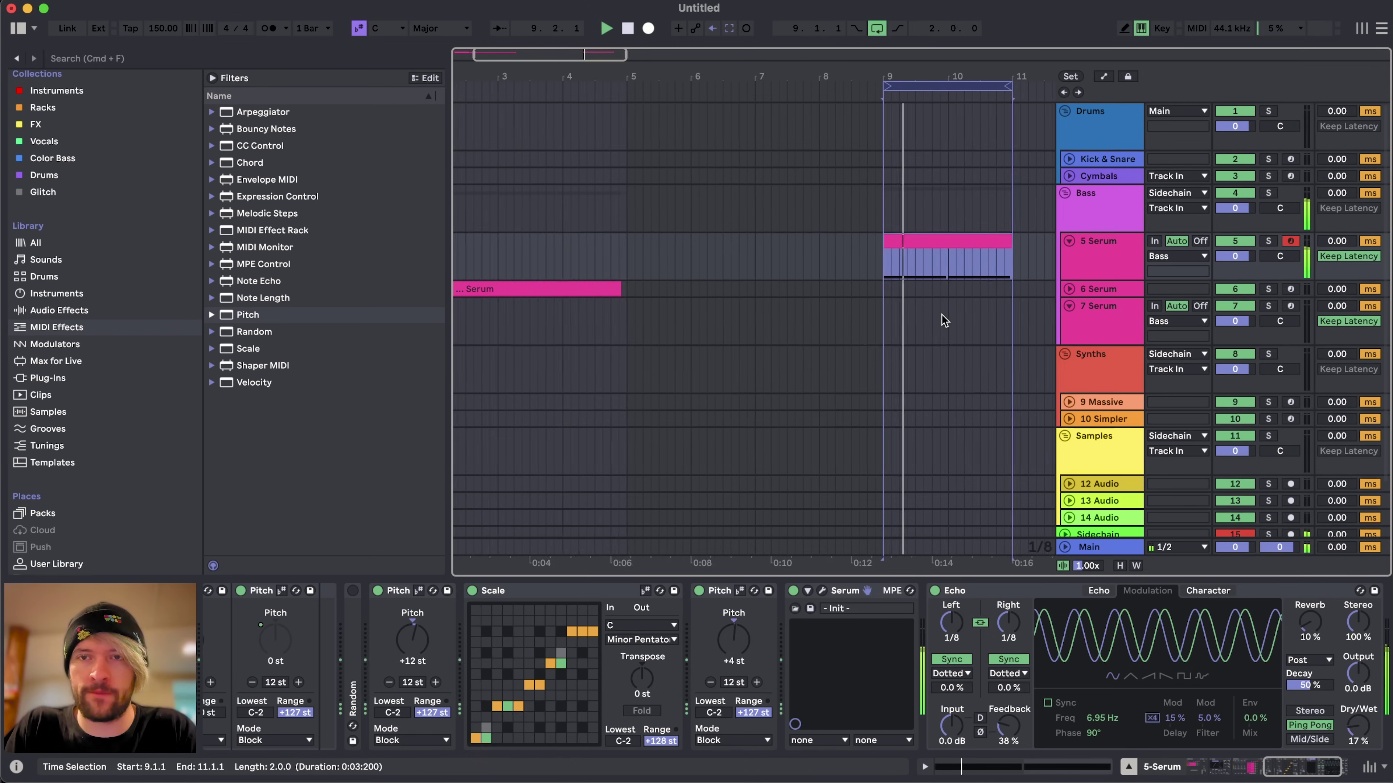
- During playback, raise the new Pitch device to +16 st and increase Echo's Dry/Wet amount
left_click(737, 641)
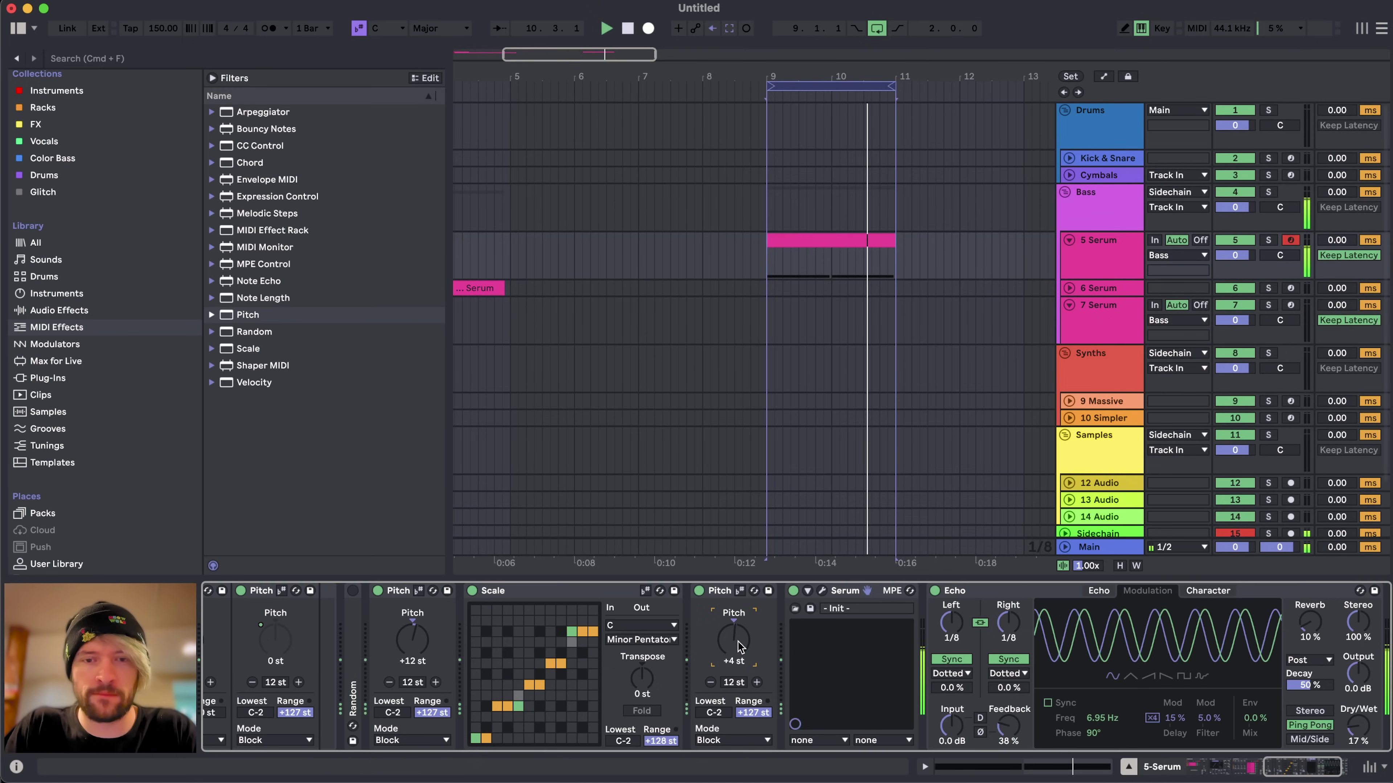
left_click_drag(737, 641, 737, 635)
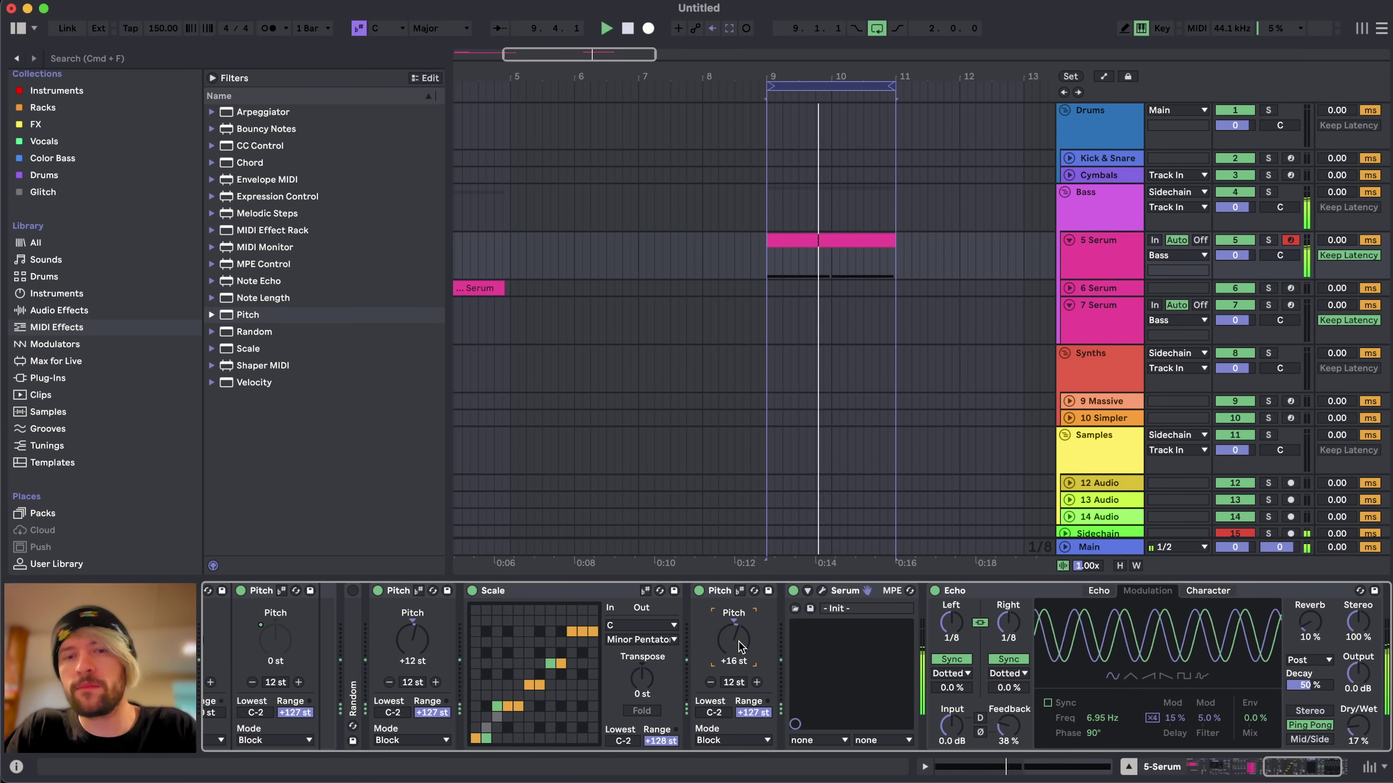
mouse_move(1358, 727)
left_mouse_down()
mouse_move(1357, 692)
mouse_move(1357, 705)
left_mouse_up()
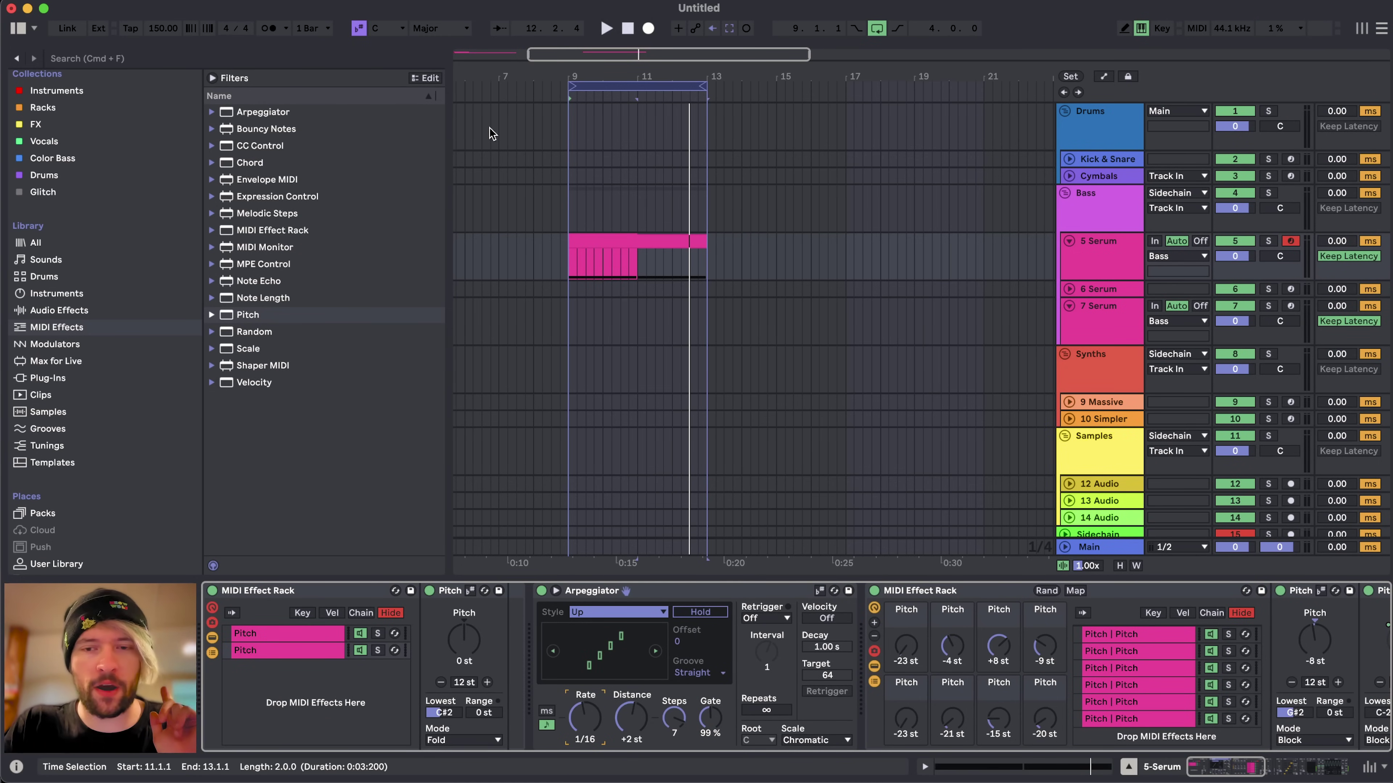
- Stop playback, open the Serum track's clip at bar 9, and inspect the gap between its two C2 notes
key("space")
double_click(622, 240)
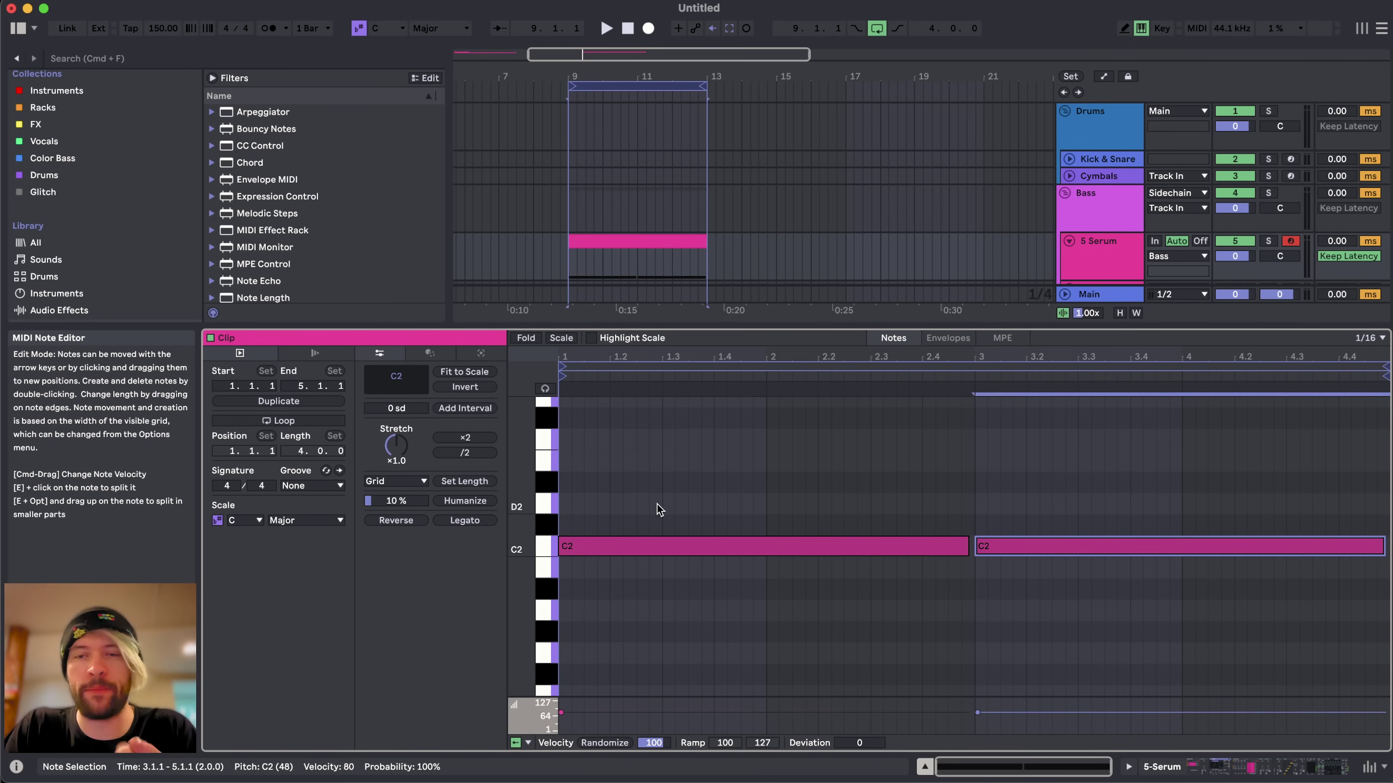
left_click(872, 466)
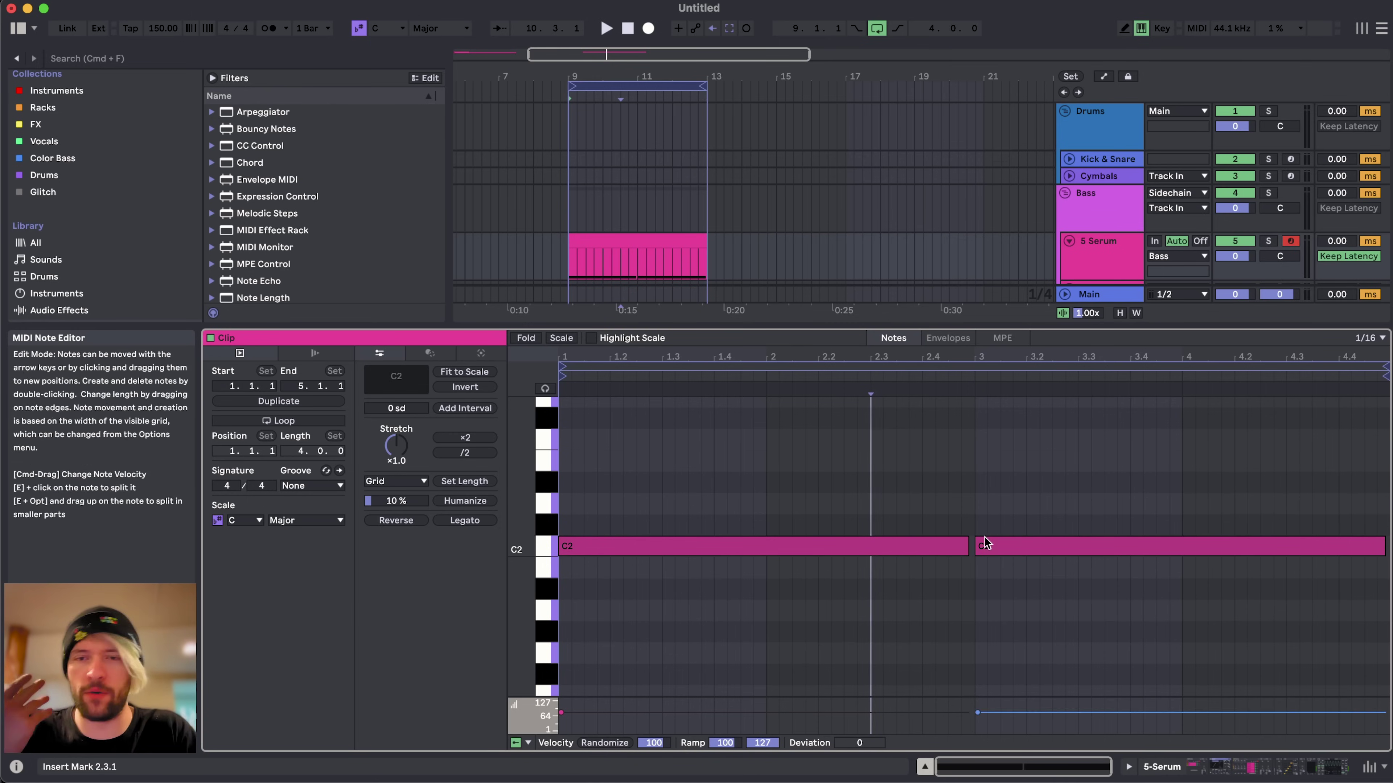
scroll(973, 519, "up", 5)
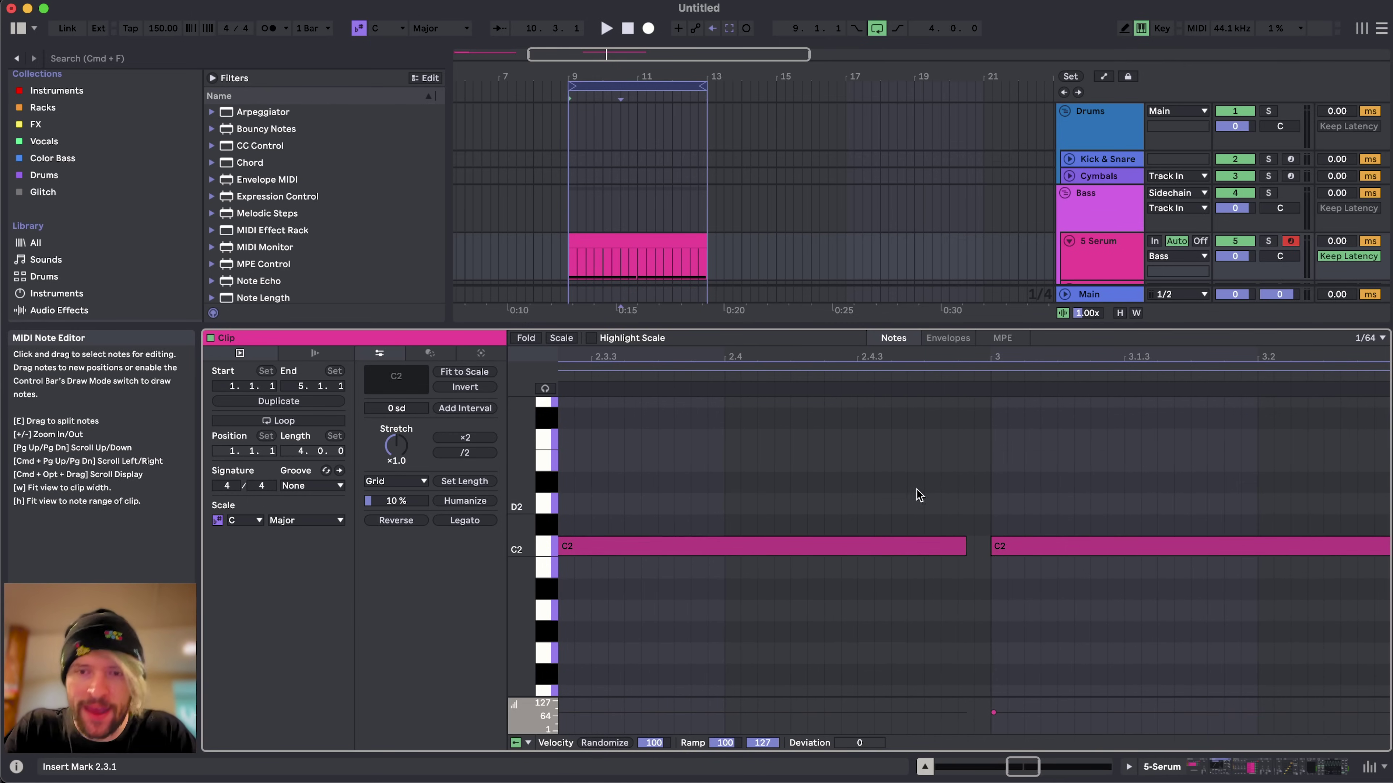
key("w")
- Return to the track's devices and review the macro rack, its Pitch chains and the second Pitch device
left_click(1319, 768)
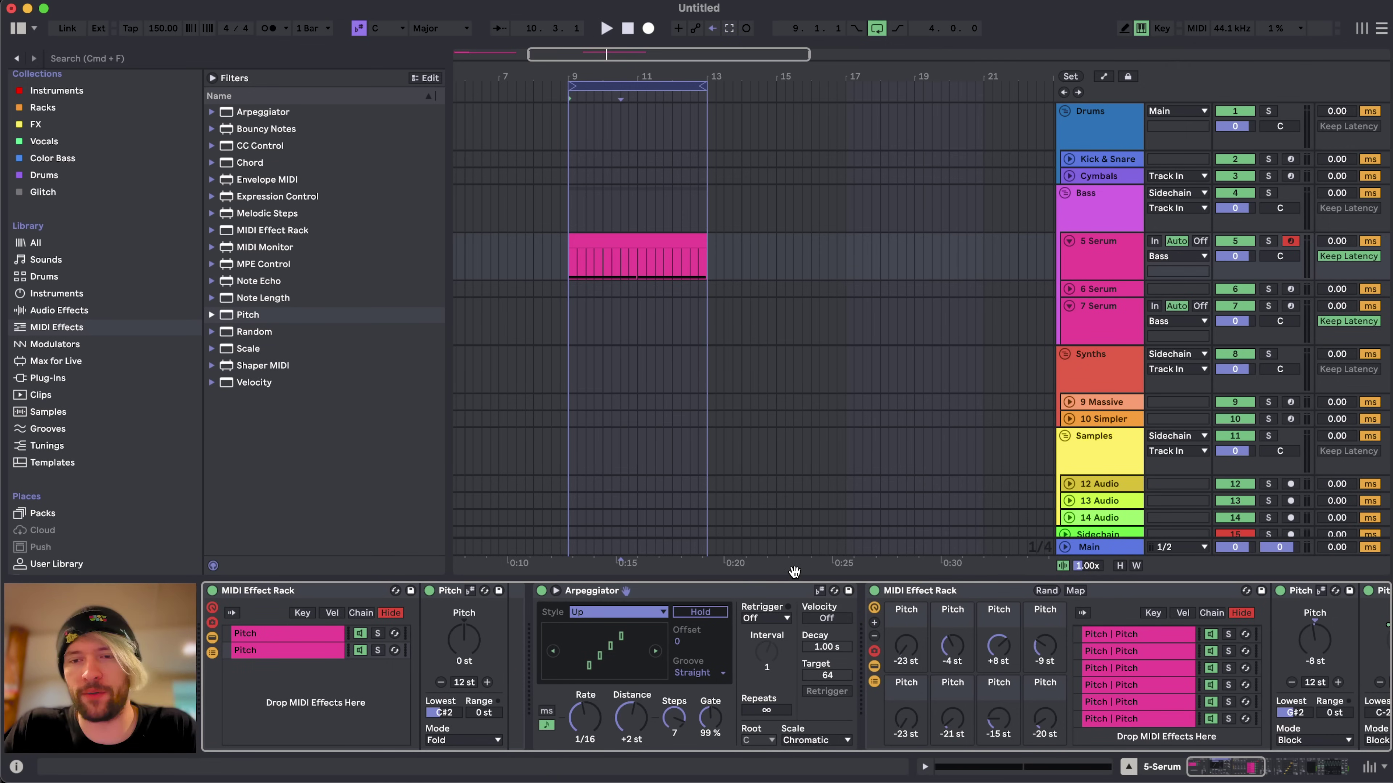
scroll(472, 626, "right", 8)
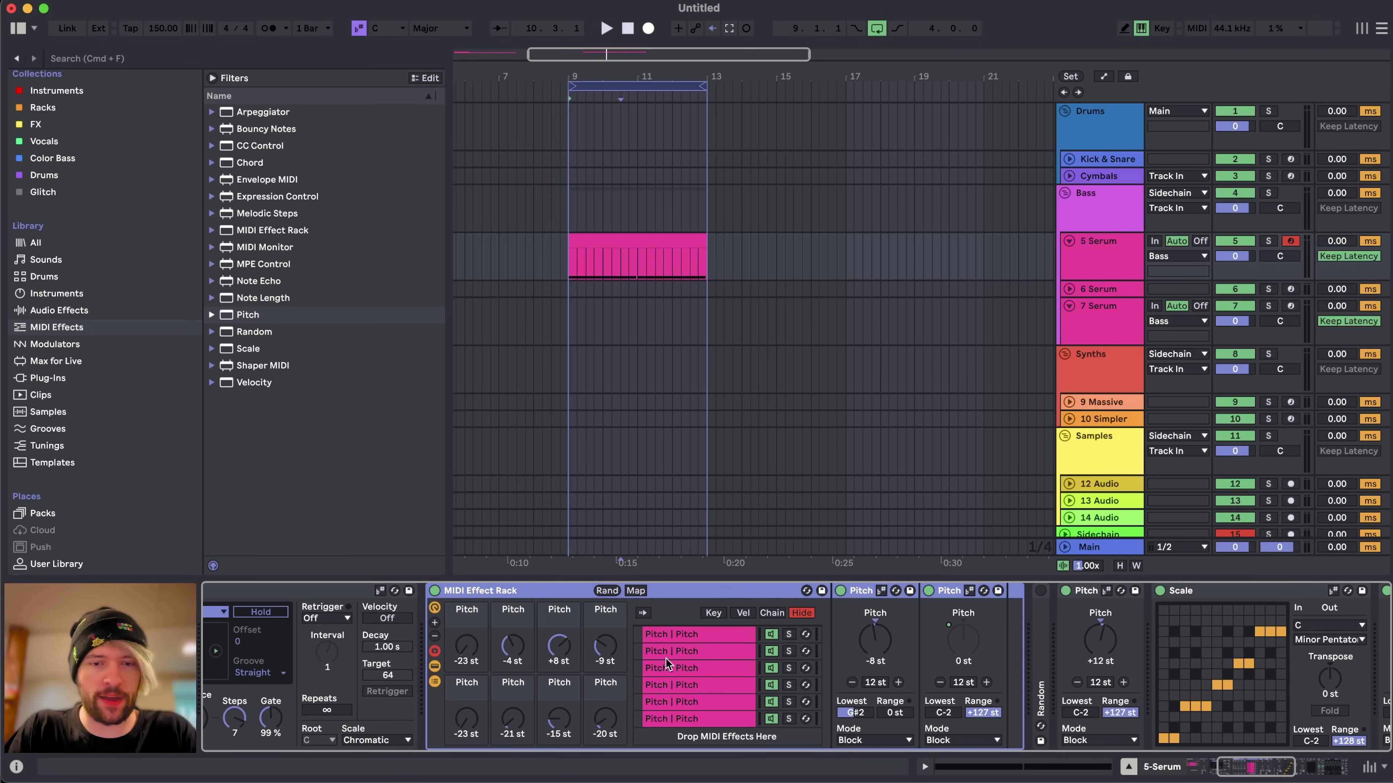
scroll(667, 663, "left", 1)
scroll(615, 660, "right", 1)
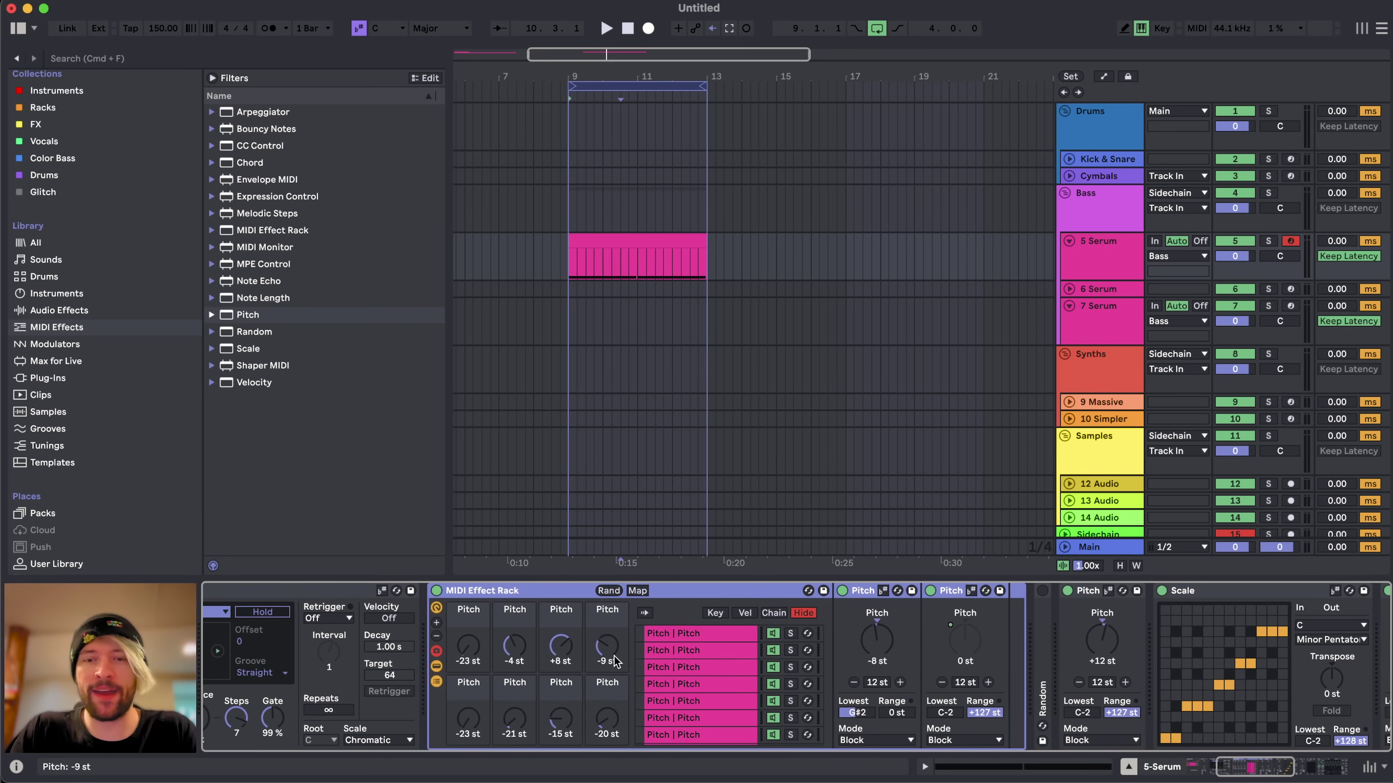
left_click(965, 606)
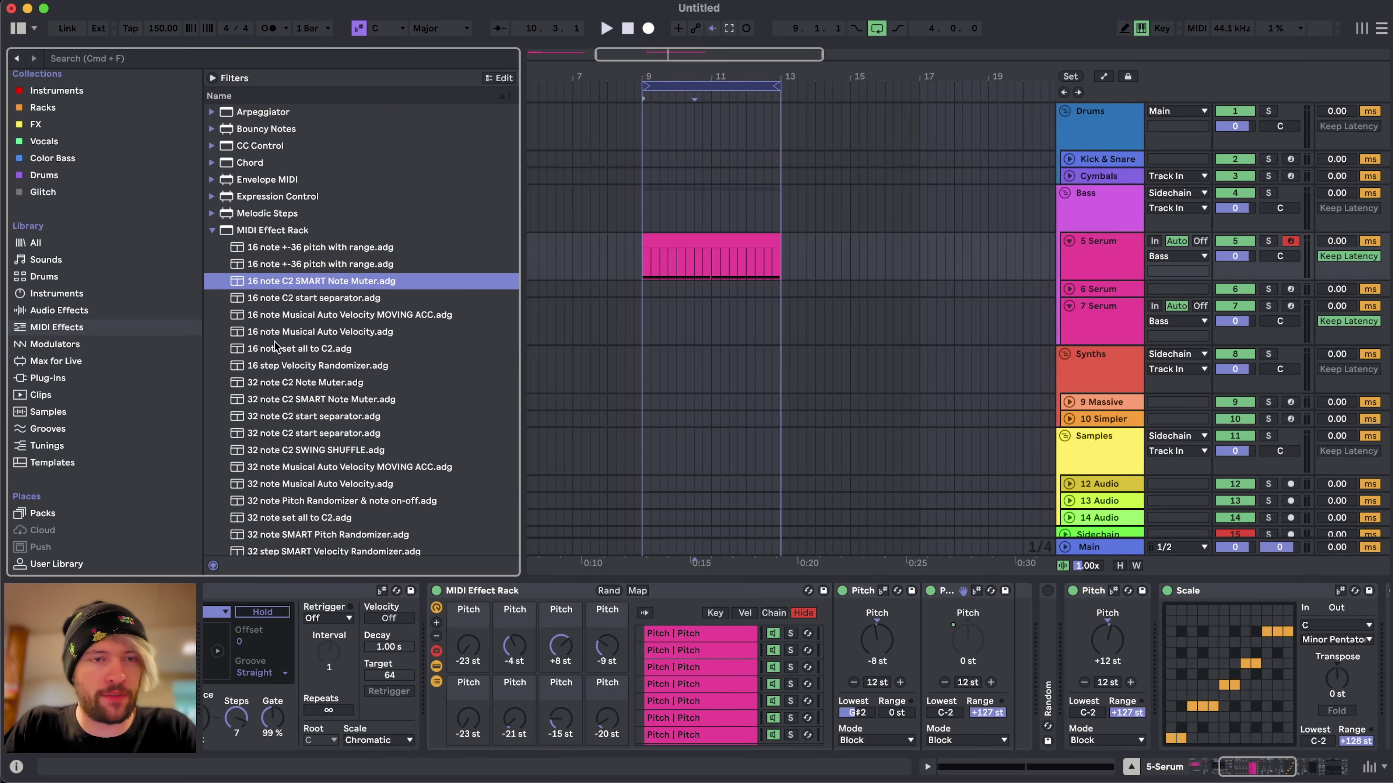
- Insert the preset 16 note C2 start separator.adg between the Arpeggiator and the macro-mapped Pitch rack, and play the clip
left_click(307, 301)
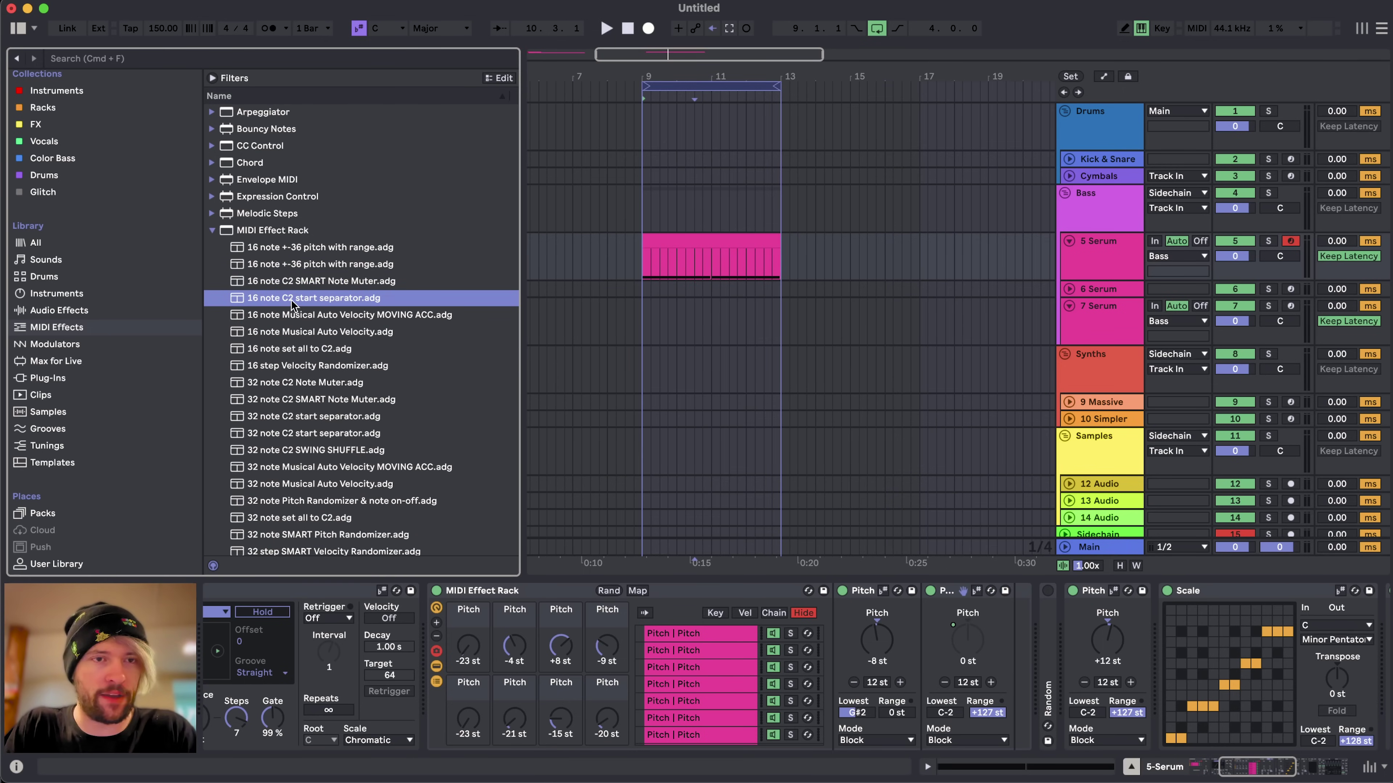
left_click_drag(293, 305, 432, 623)
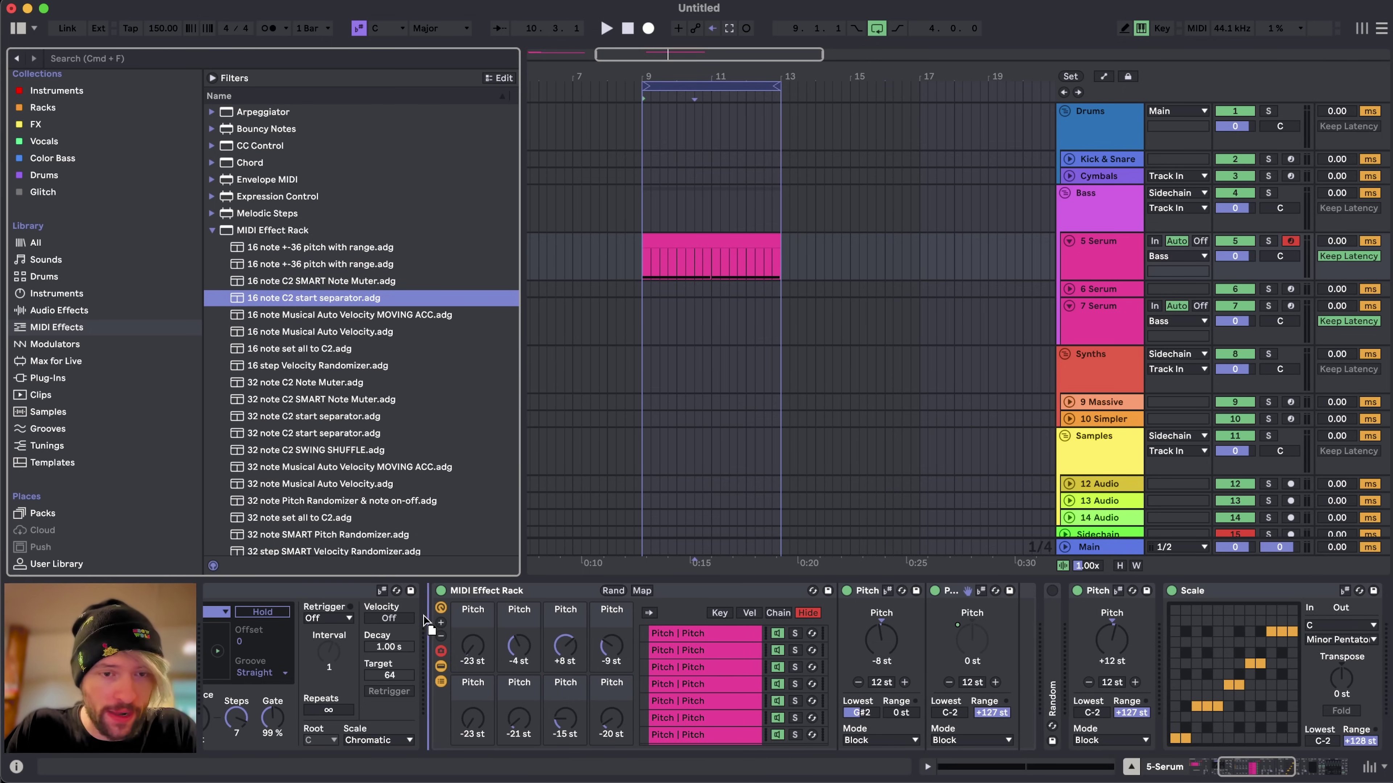
key("space")
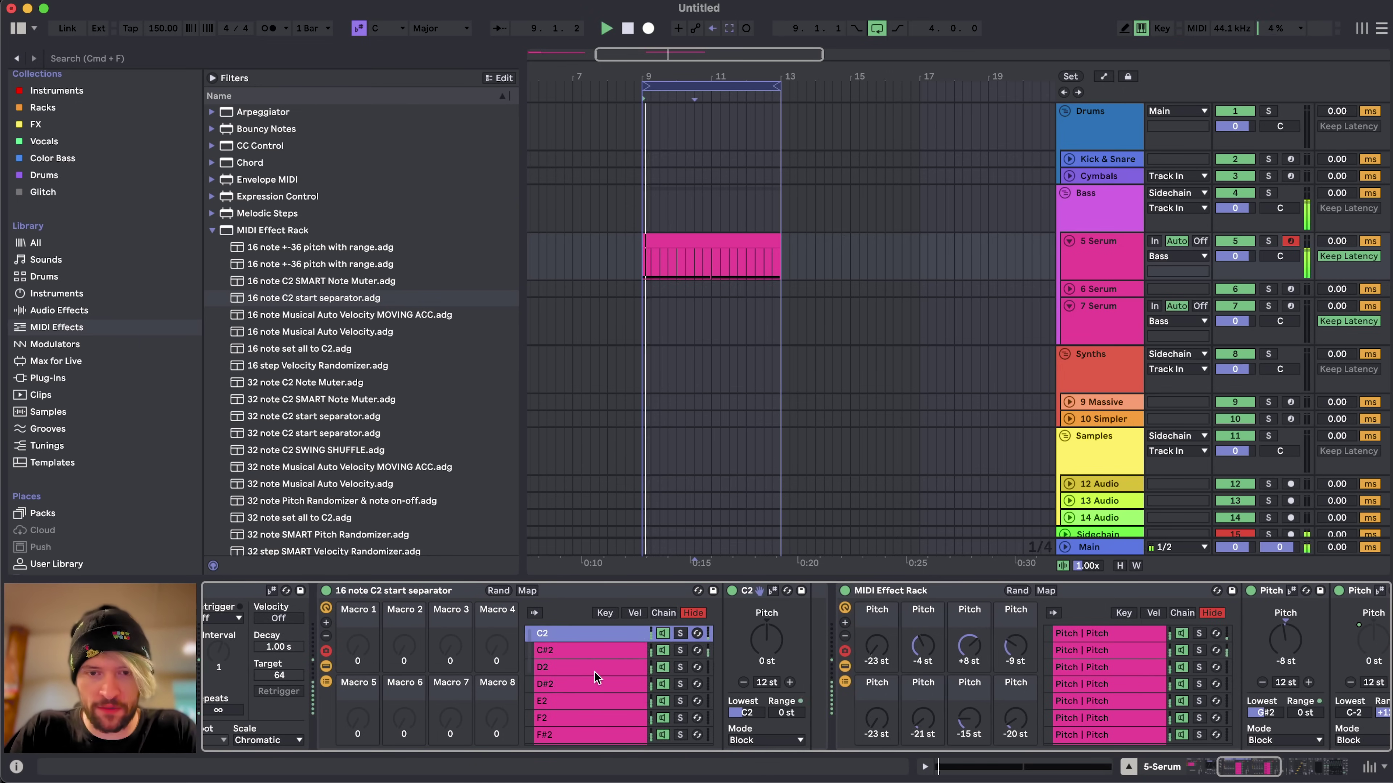
- Inspect the start separator rack's note chains, comparing the C2 and C#2 chains' Pitch devices
scroll(594, 671, "down", 5)
scroll(593, 671, "up", 5)
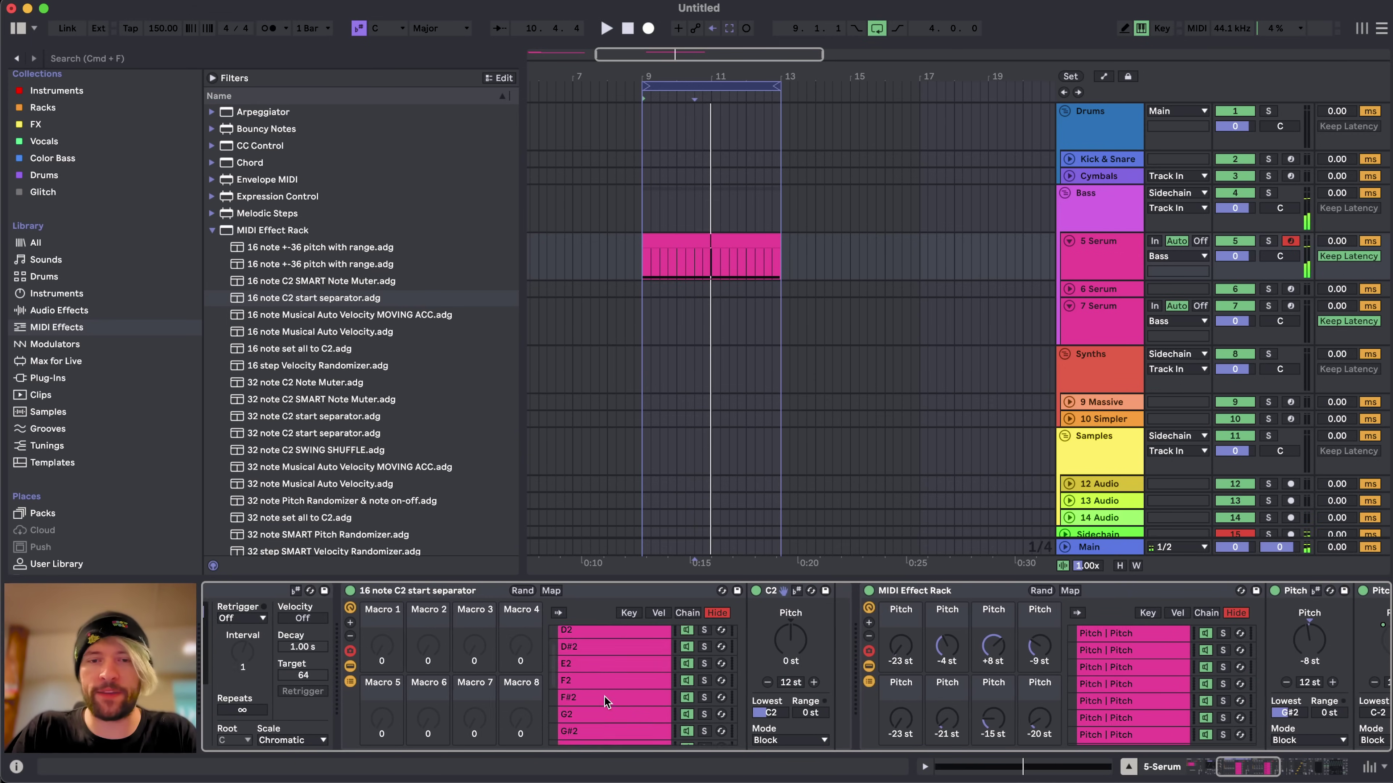
left_click(625, 650)
key("Up")
key("Down")
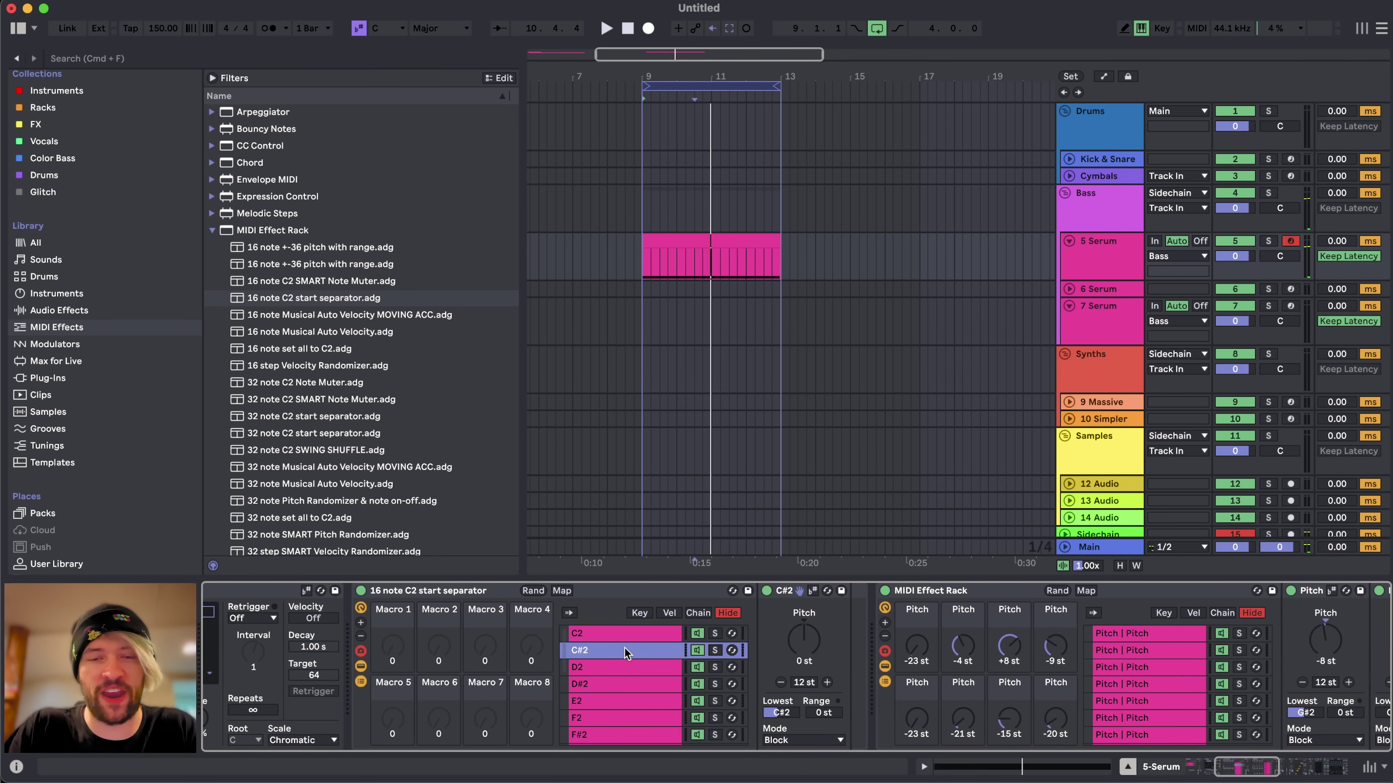
- Add a Velocity device to the C2 chain in Fixed mode, set Out Hi to 72, and map Out Hi to Macro 1
key("Up")
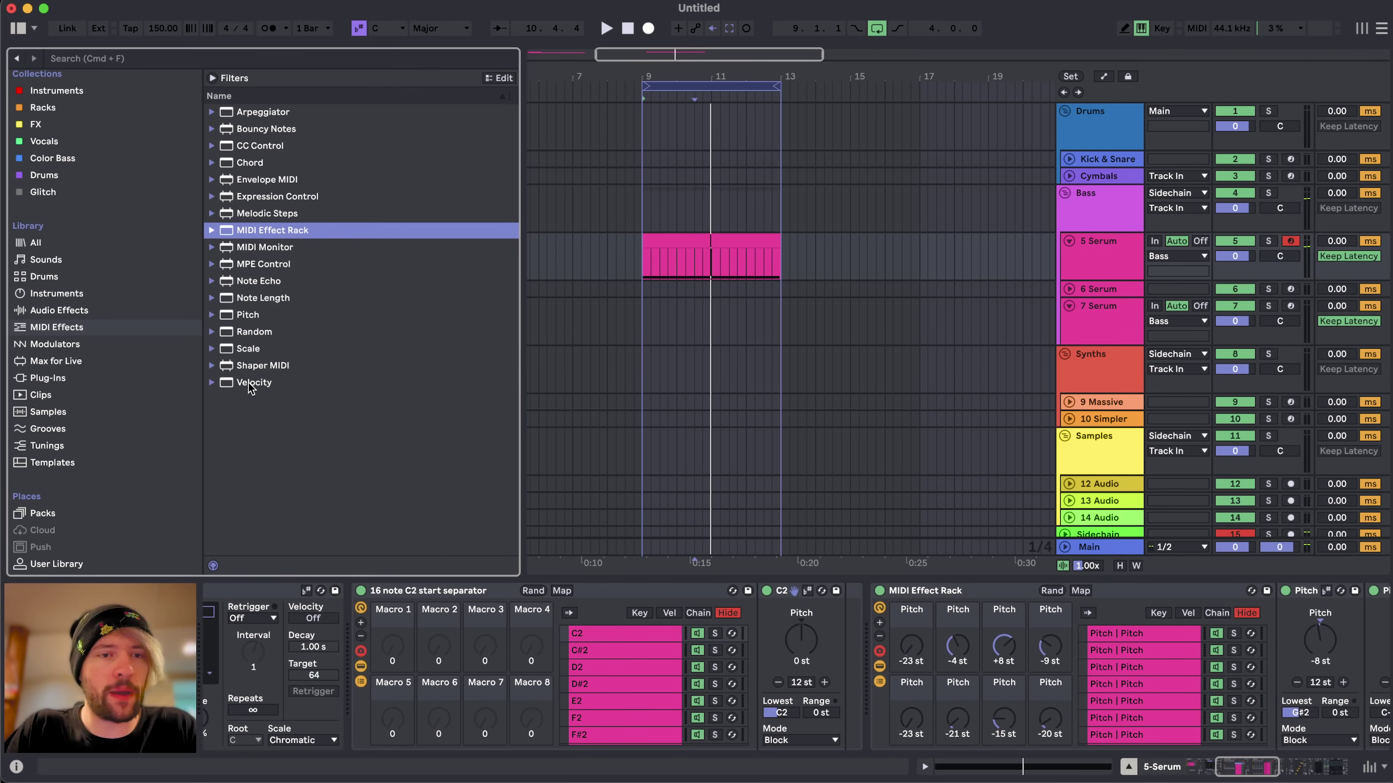
left_click_drag(249, 383, 629, 638)
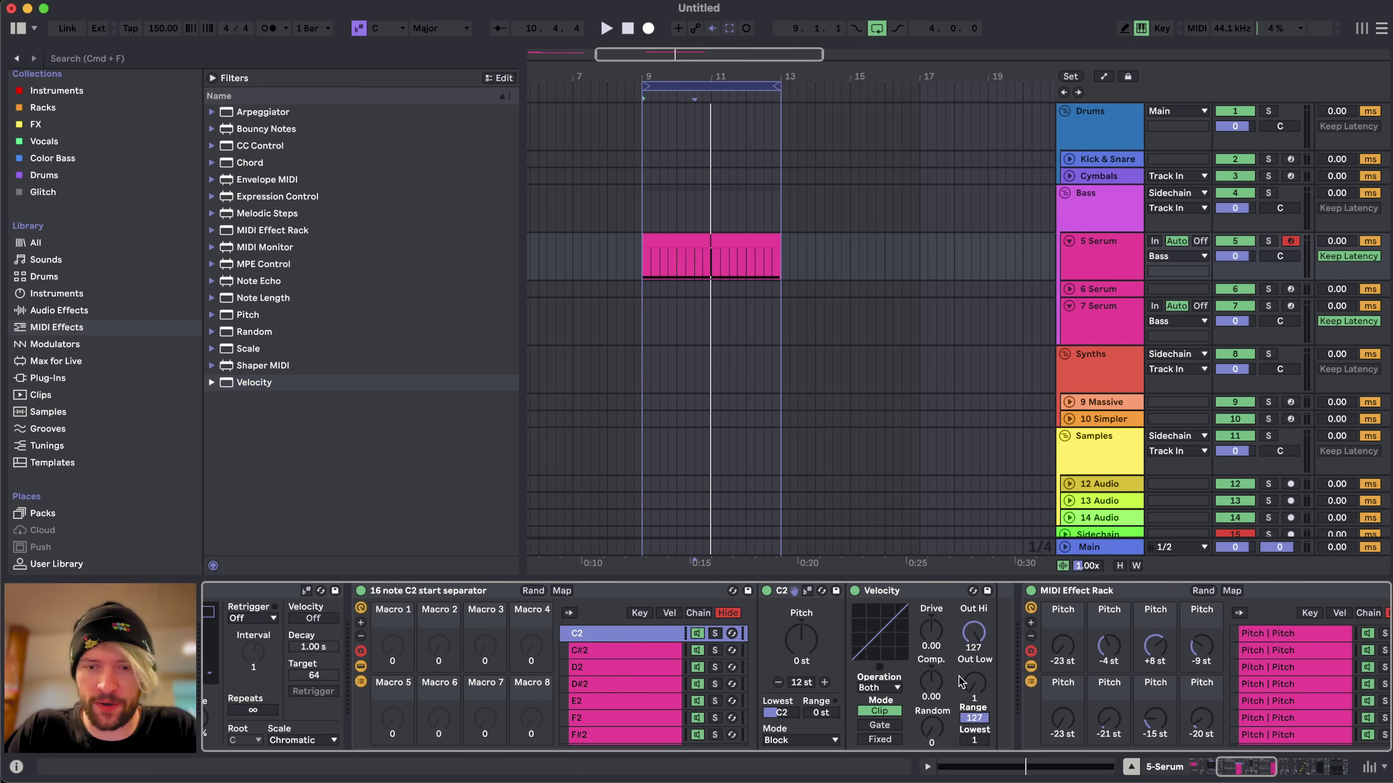
left_click(880, 740)
mouse_move(982, 632)
left_mouse_down()
mouse_move(981, 680)
mouse_move(973, 598)
mouse_move(970, 637)
left_mouse_up()
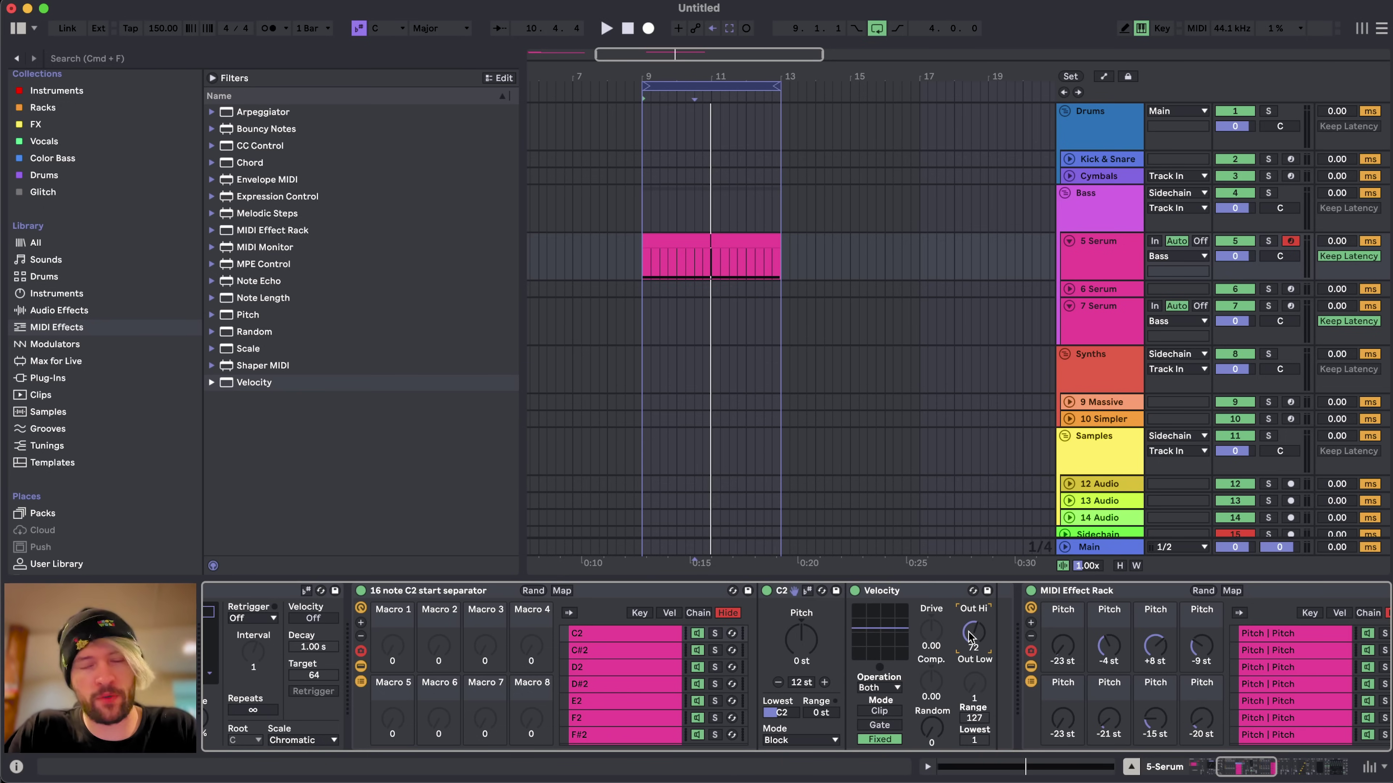
right_click(969, 636)
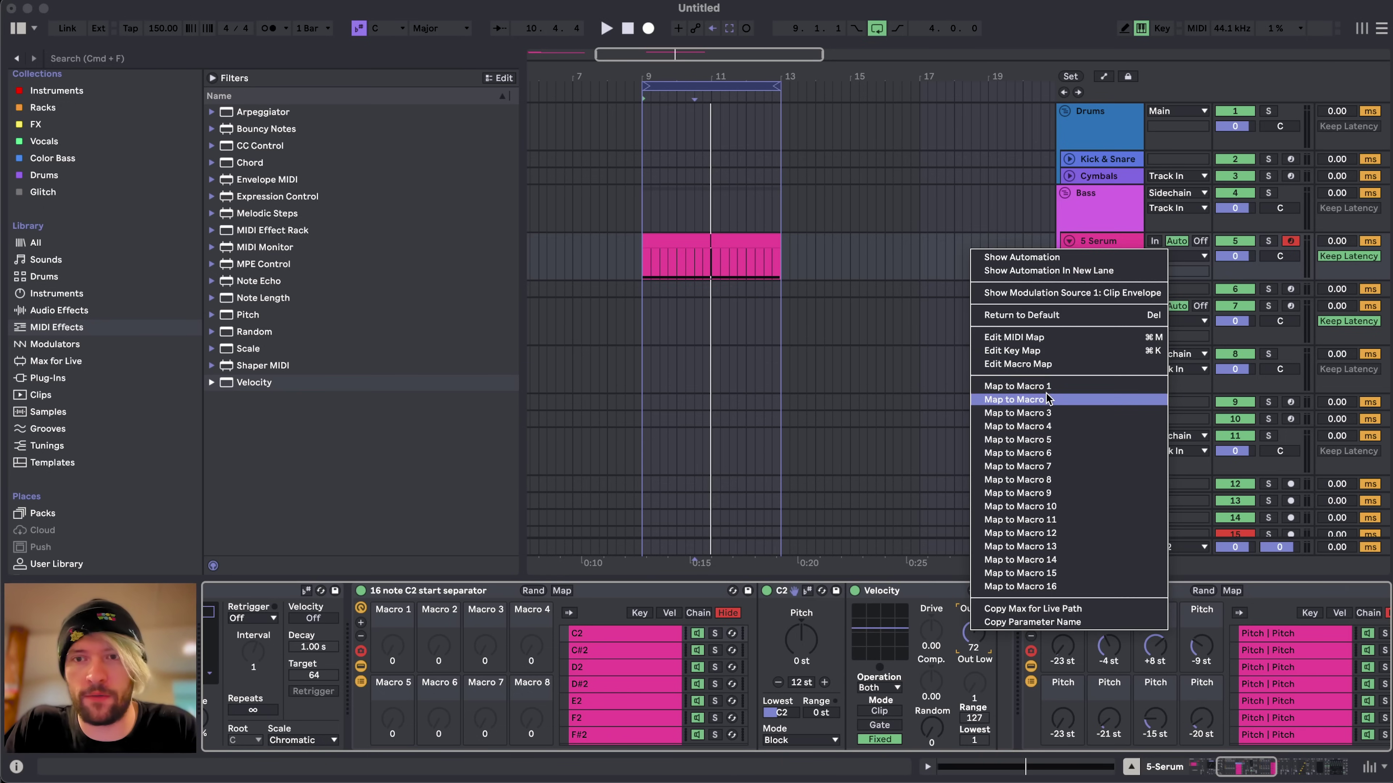
left_click(1048, 391)
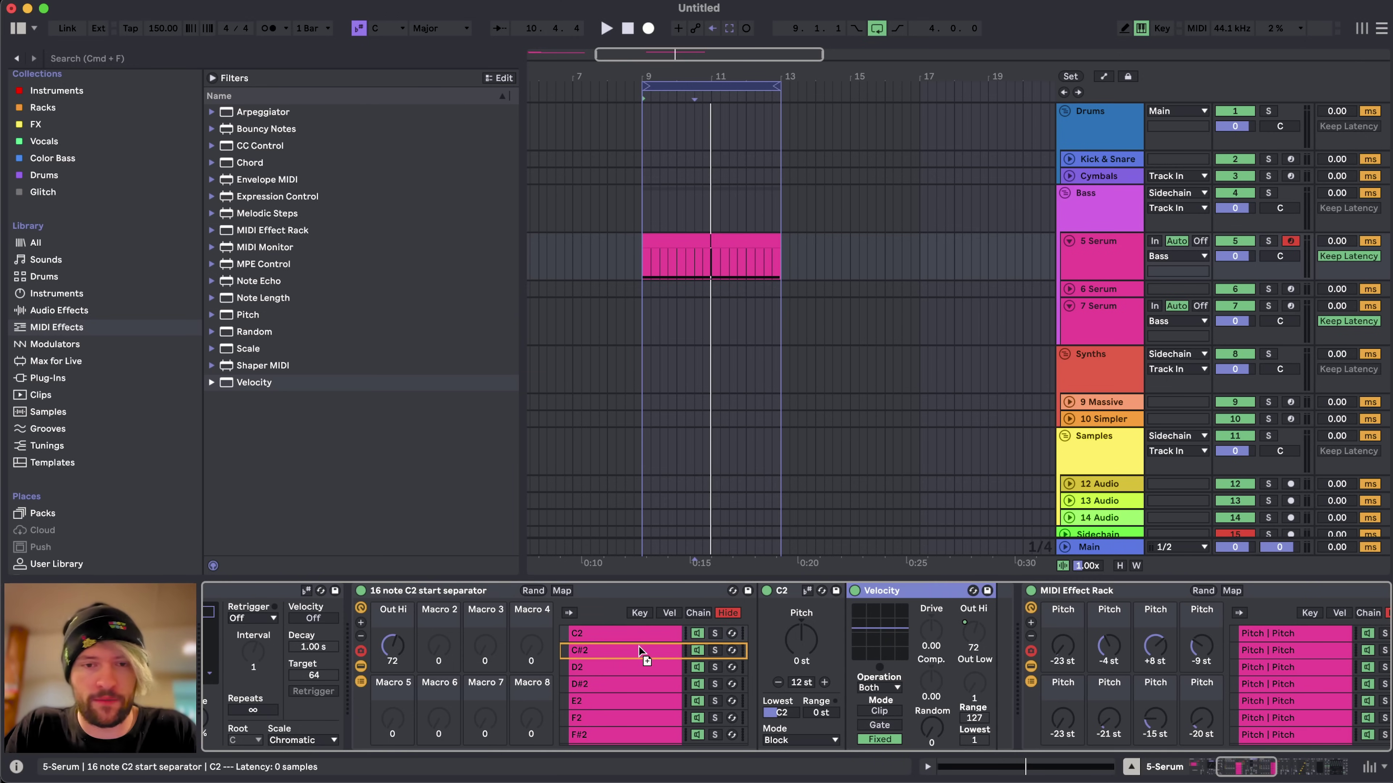
- Copy the Velocity device to the C#2 and D2 chains, mapping their Out Hi values to Macros 2 and 3
left_click(637, 649)
right_click(979, 634)
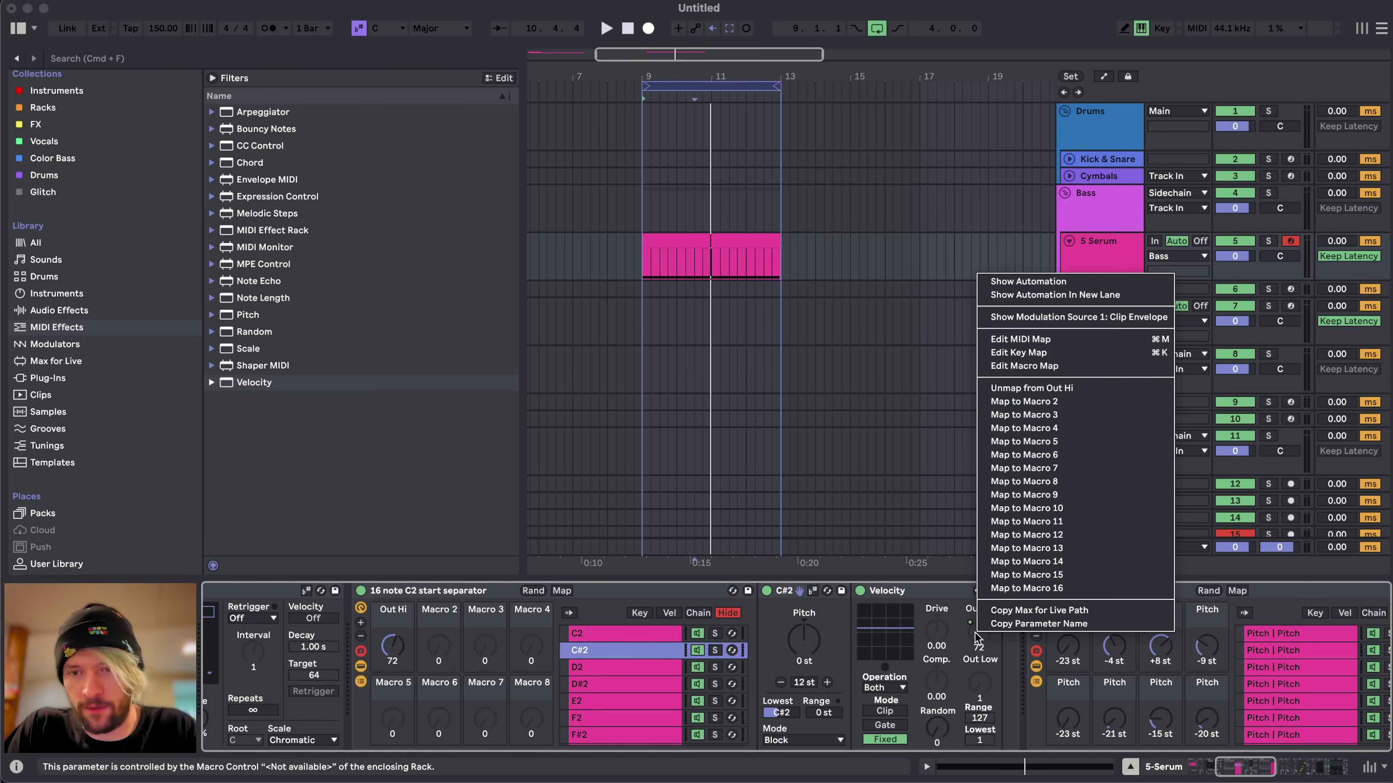
left_click(1056, 410)
left_click(625, 667)
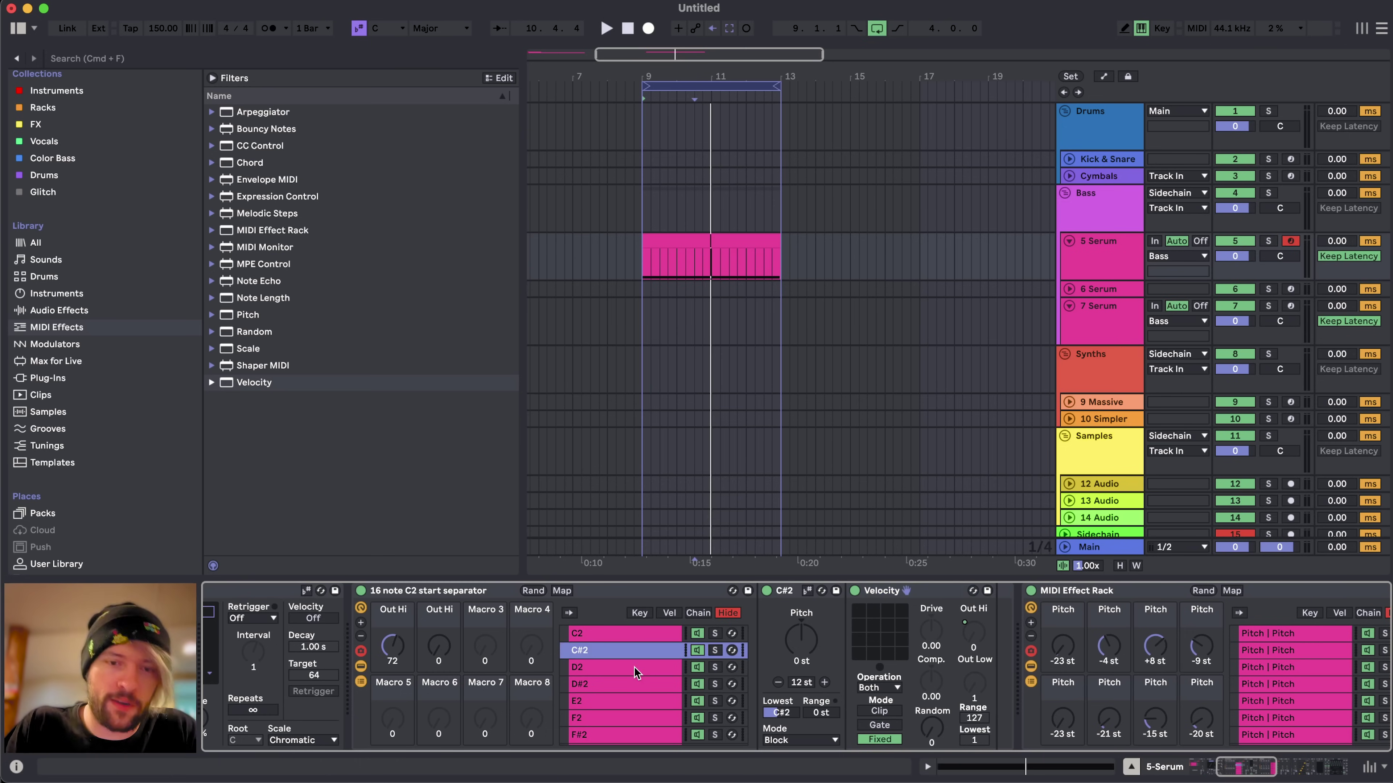
right_click(978, 636)
left_click(1026, 393)
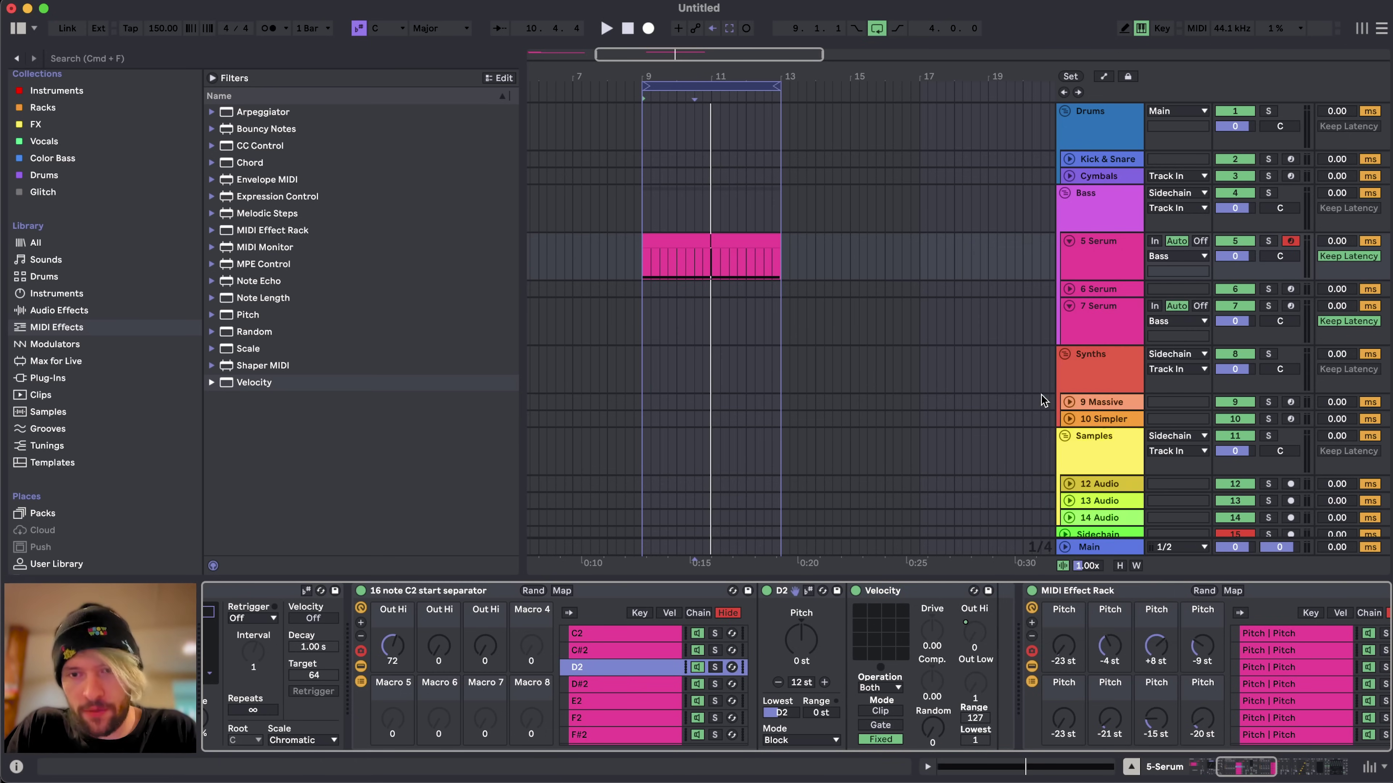
- Copy the Velocity device to the D#2 and E2 chains, mapping their Out Hi values to Macros 4 and 5
left_click_drag(899, 591, 606, 686)
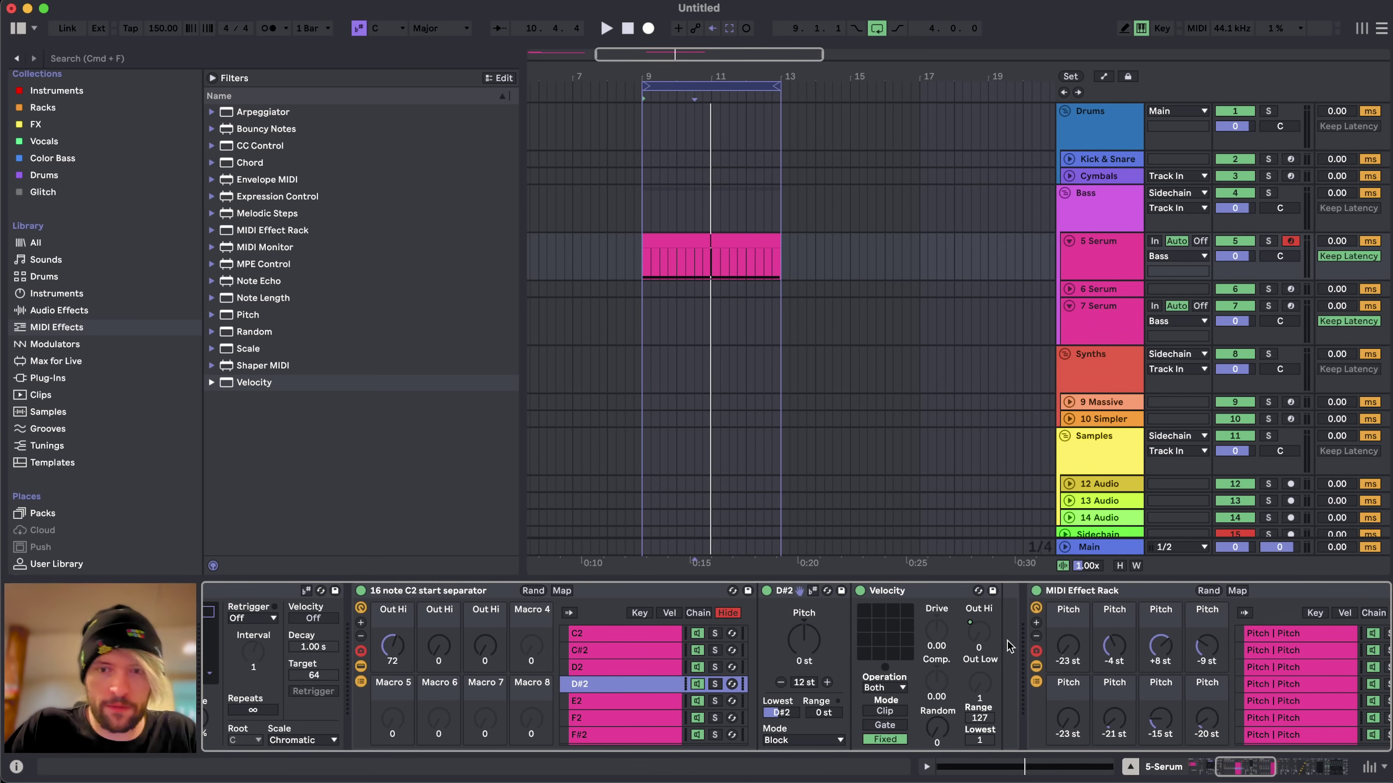
right_click(980, 635)
left_click(1051, 406)
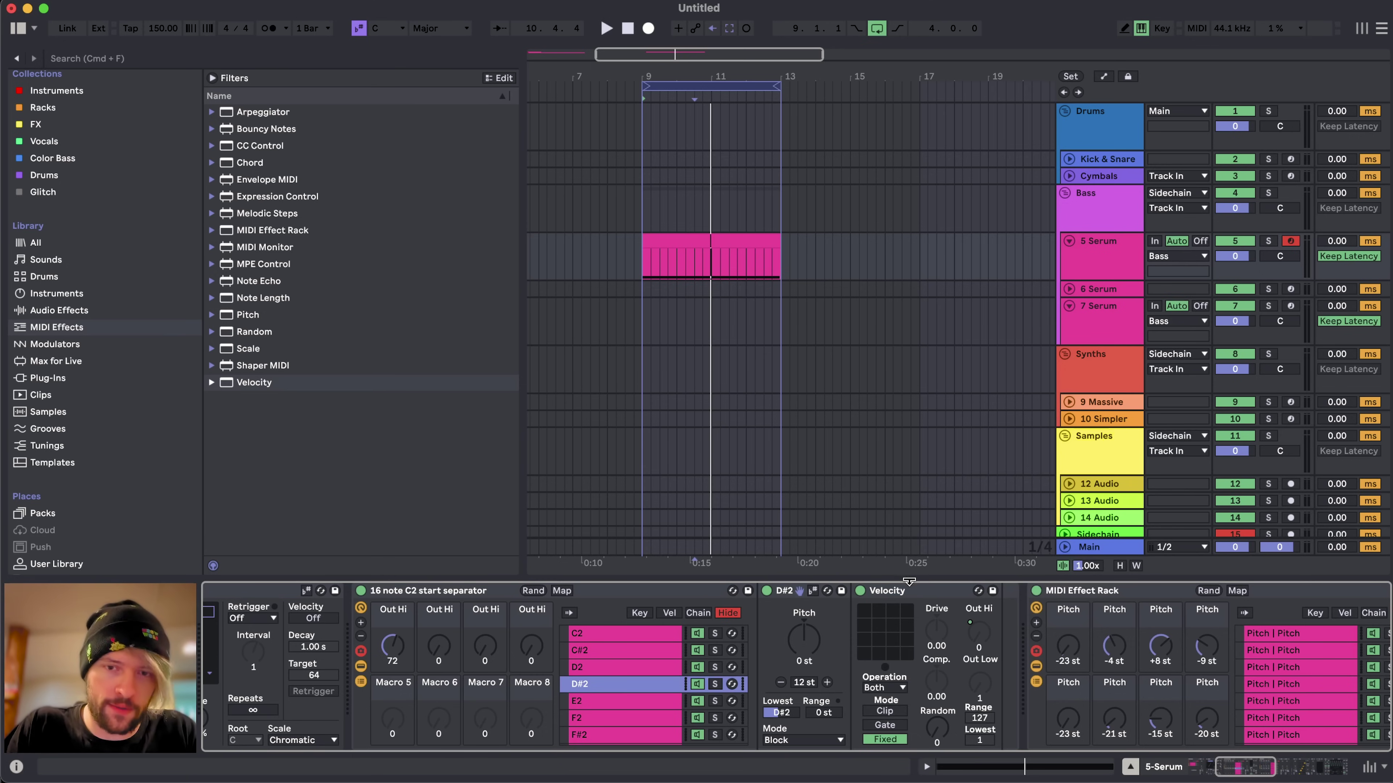
left_click_drag(908, 583, 639, 705)
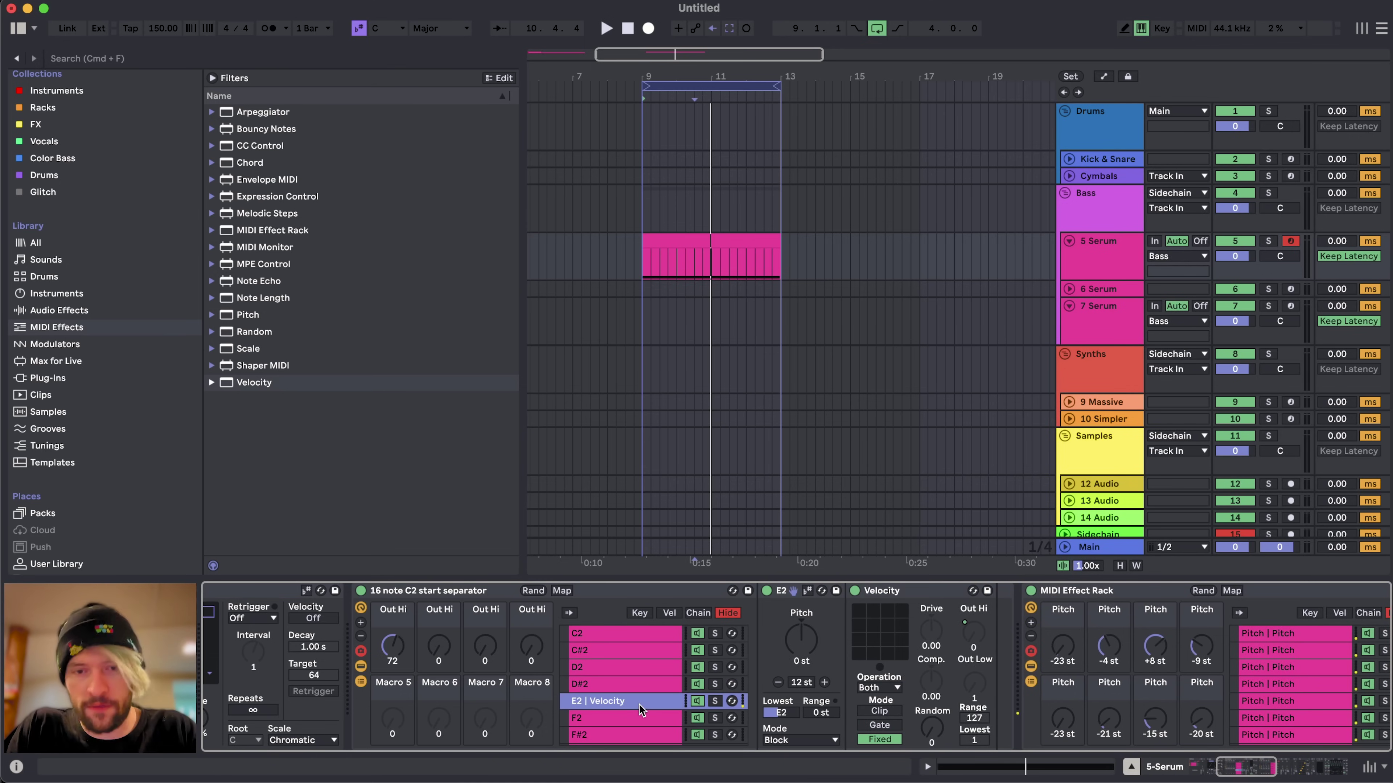
right_click(987, 638)
left_click(1052, 435)
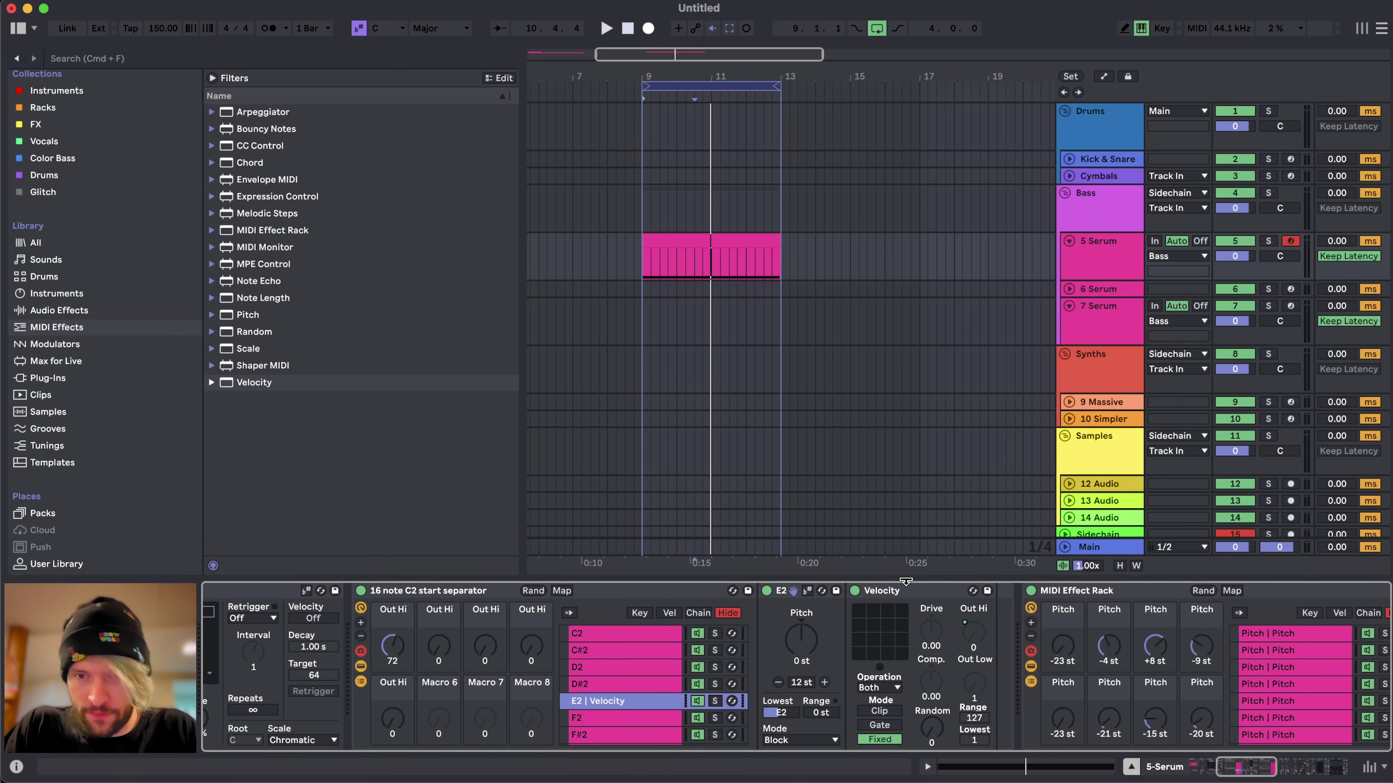
- Copy the Velocity device to the F2, F#2 and G2 chains, mapping their Out Hi values to Macros 6, 7 and 8
left_click_drag(905, 588, 618, 720)
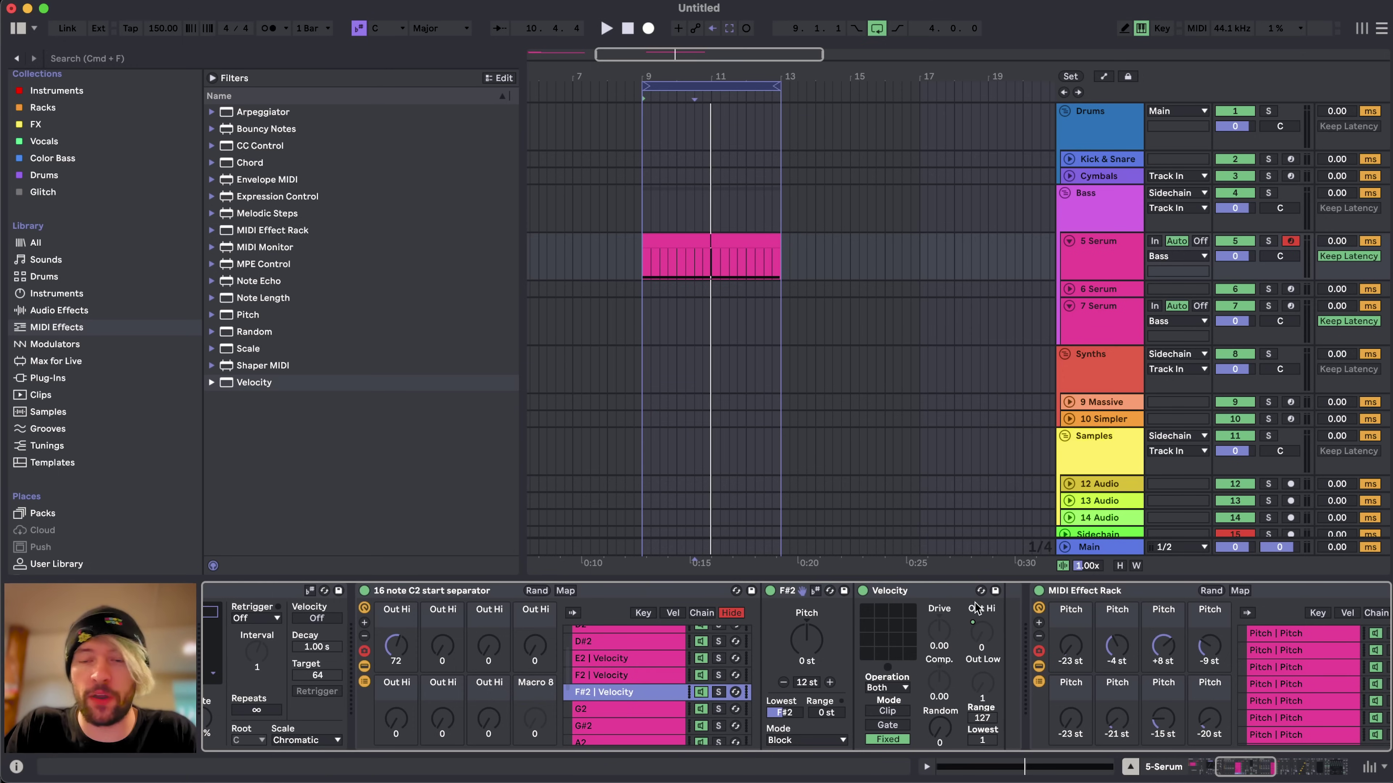
left_click_drag(906, 587, 623, 712)
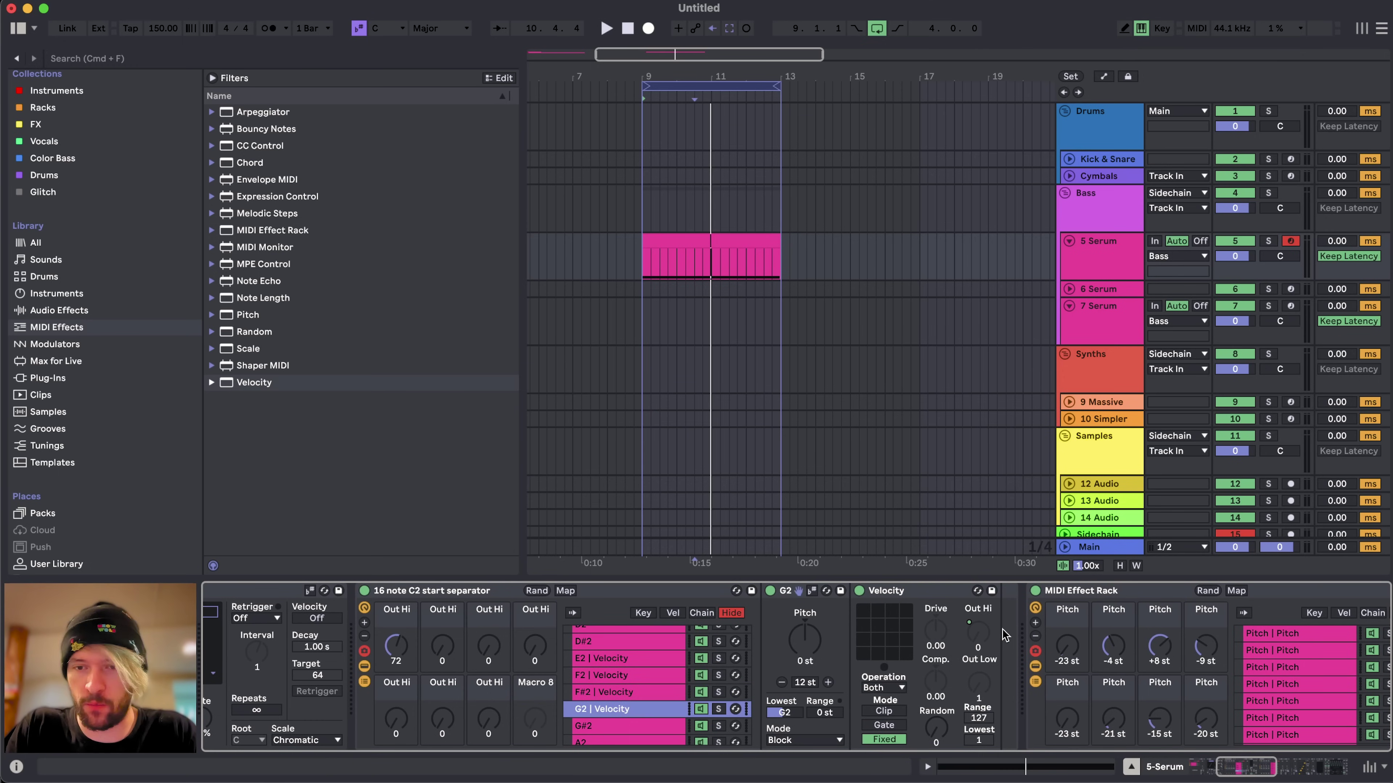
right_click(985, 638)
left_click(1083, 461)
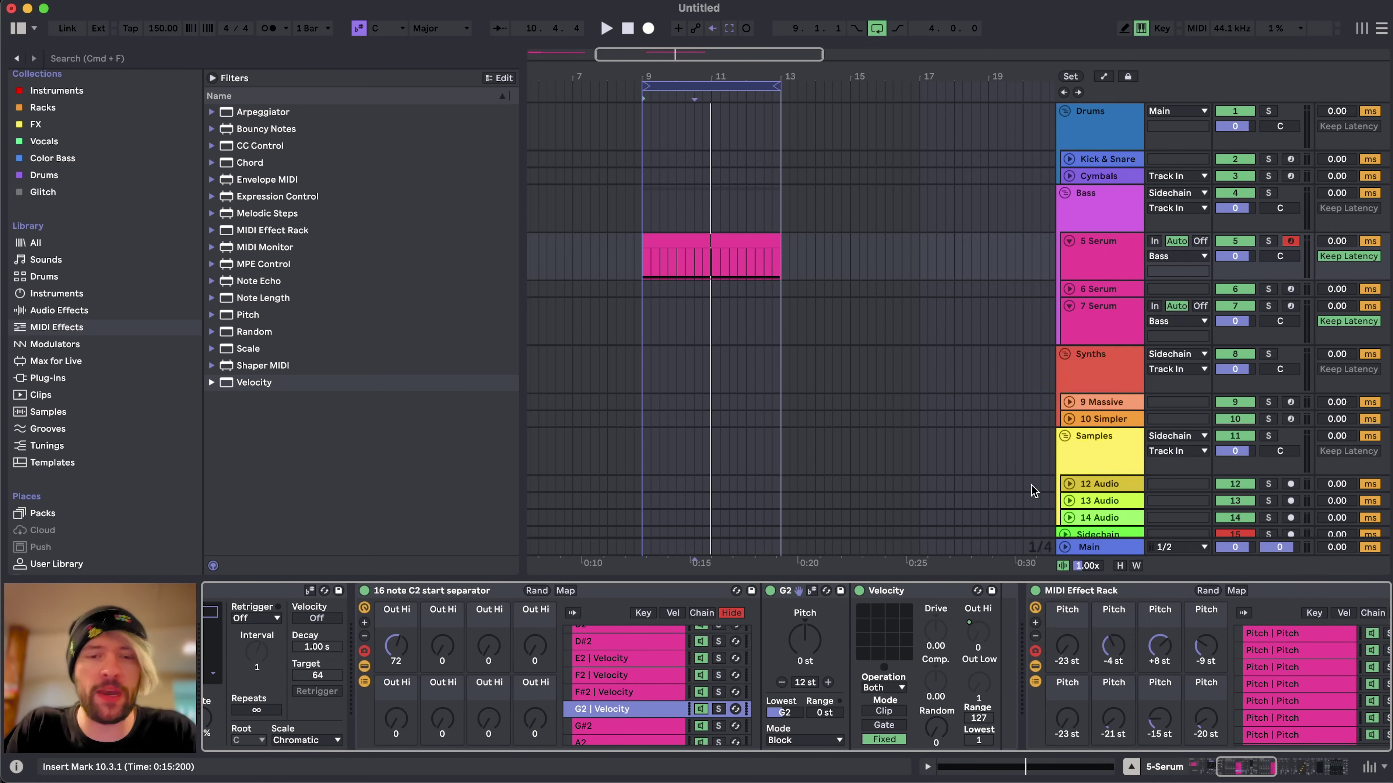
- Copy the Velocity device to the G#2 chain with Out Hi mapped to Macro 9, and continue with the A2 chain
scroll(665, 706, "down", 1)
left_click_drag(877, 591, 624, 702)
right_click(976, 631)
left_click(1074, 467)
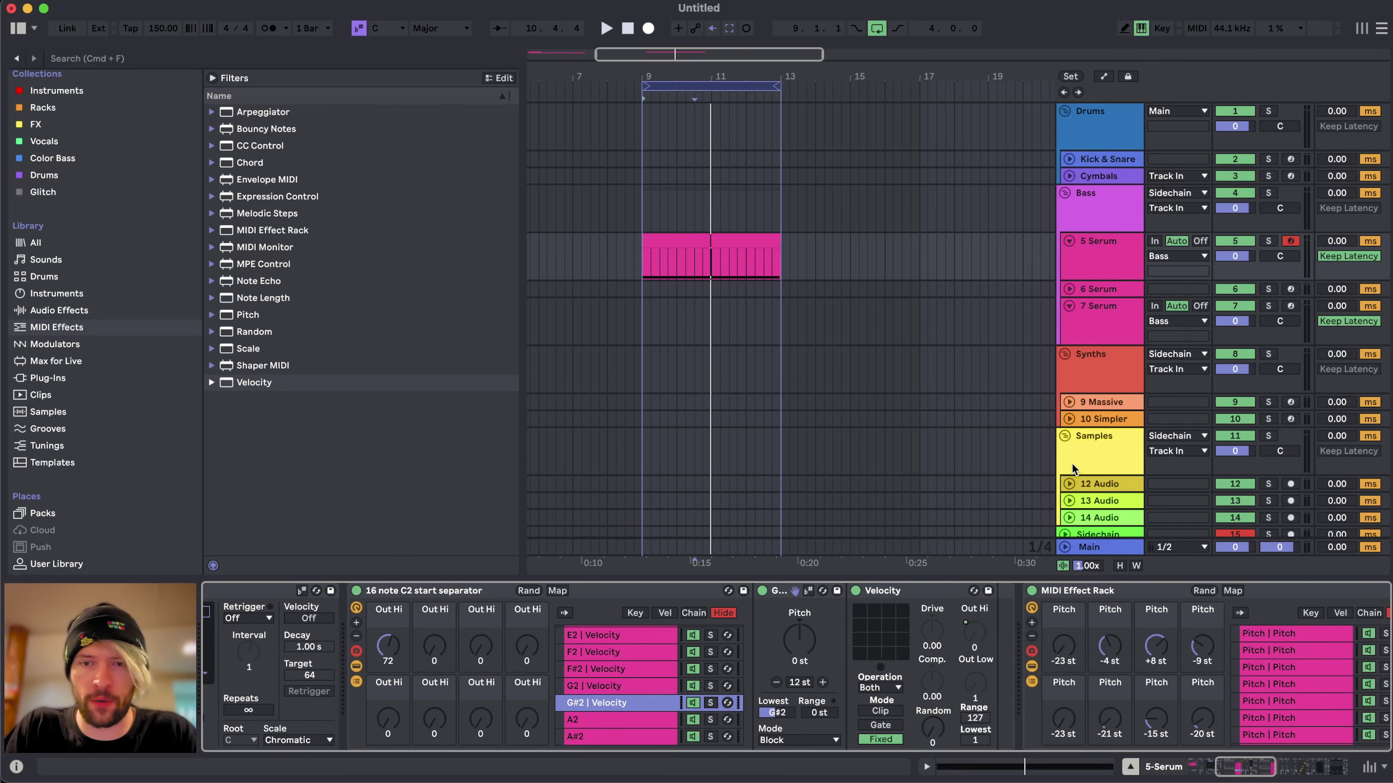
left_click_drag(925, 589, 628, 725)
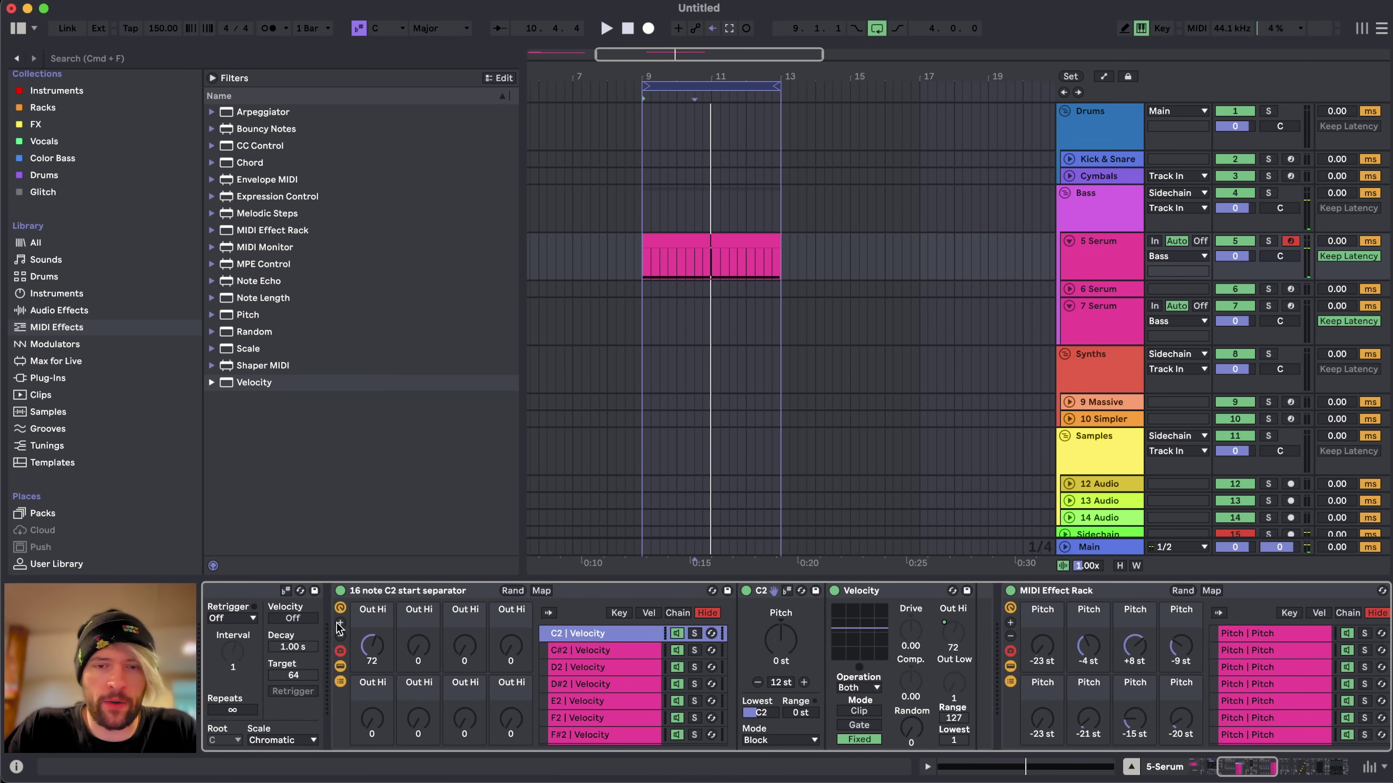
- Show all 16 macros of the start separator rack and randomize their Out Hi values twice
left_click(341, 623)
left_click(340, 623)
left_click(341, 623)
left_click(341, 623)
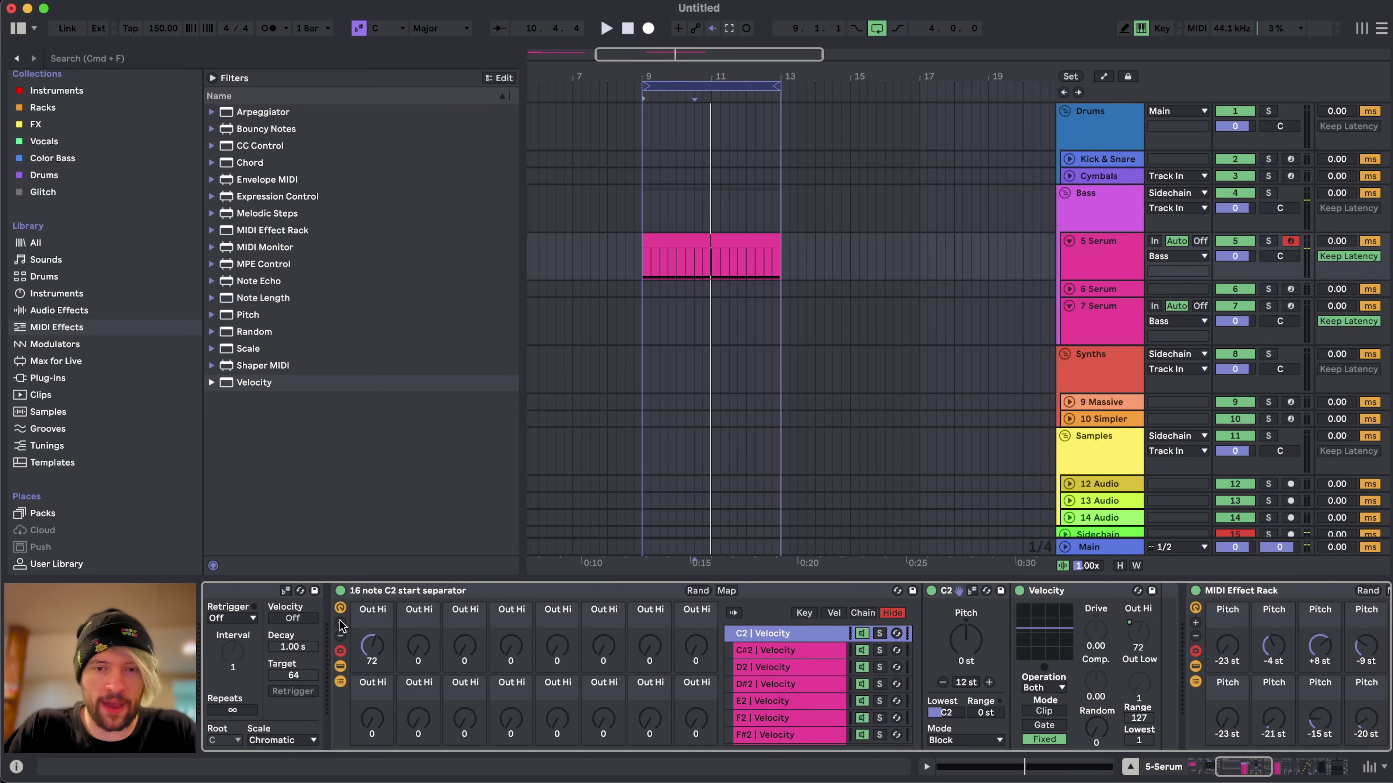
left_click(697, 590)
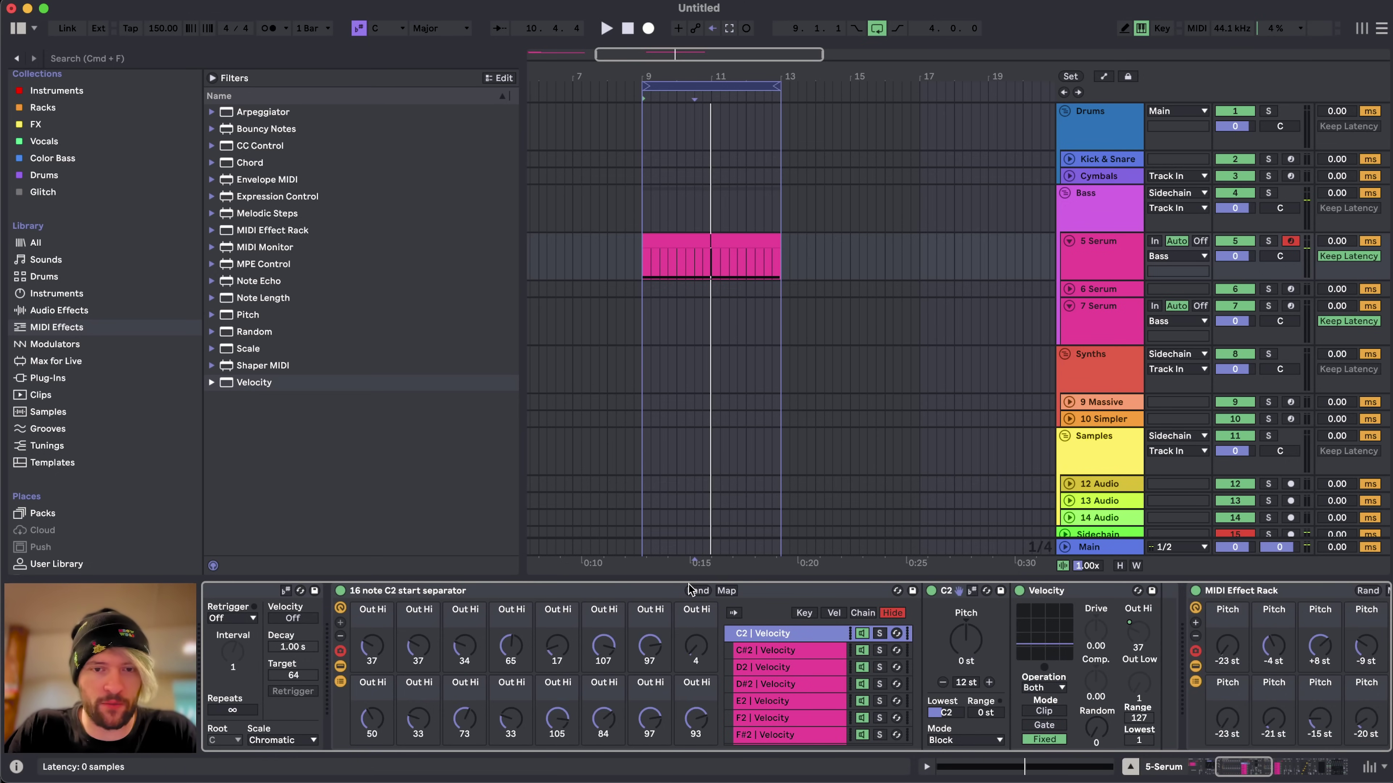
left_click(697, 592)
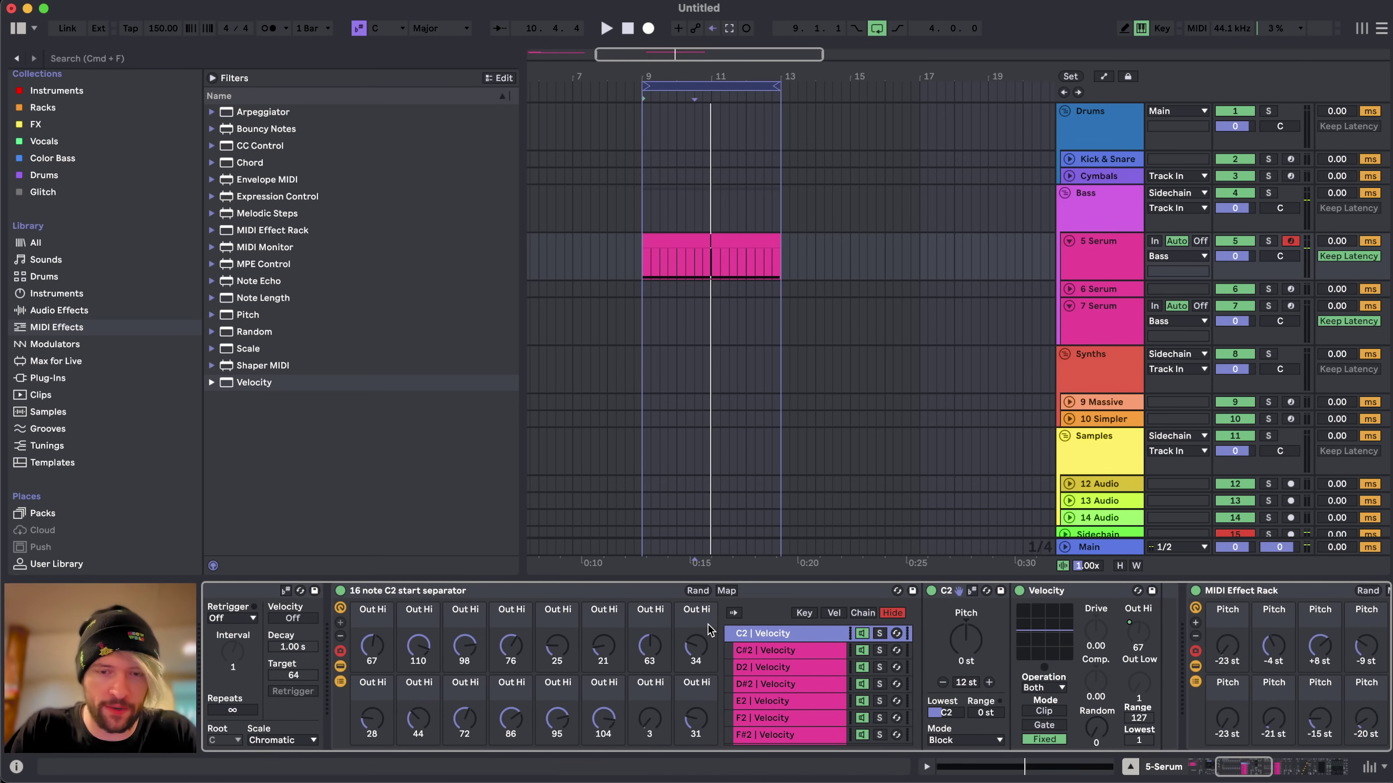
- Assign the computer key R to the start separator rack's Rand control, alongside the existing Pitch rack mapping
key("super+k")
left_click(697, 593)
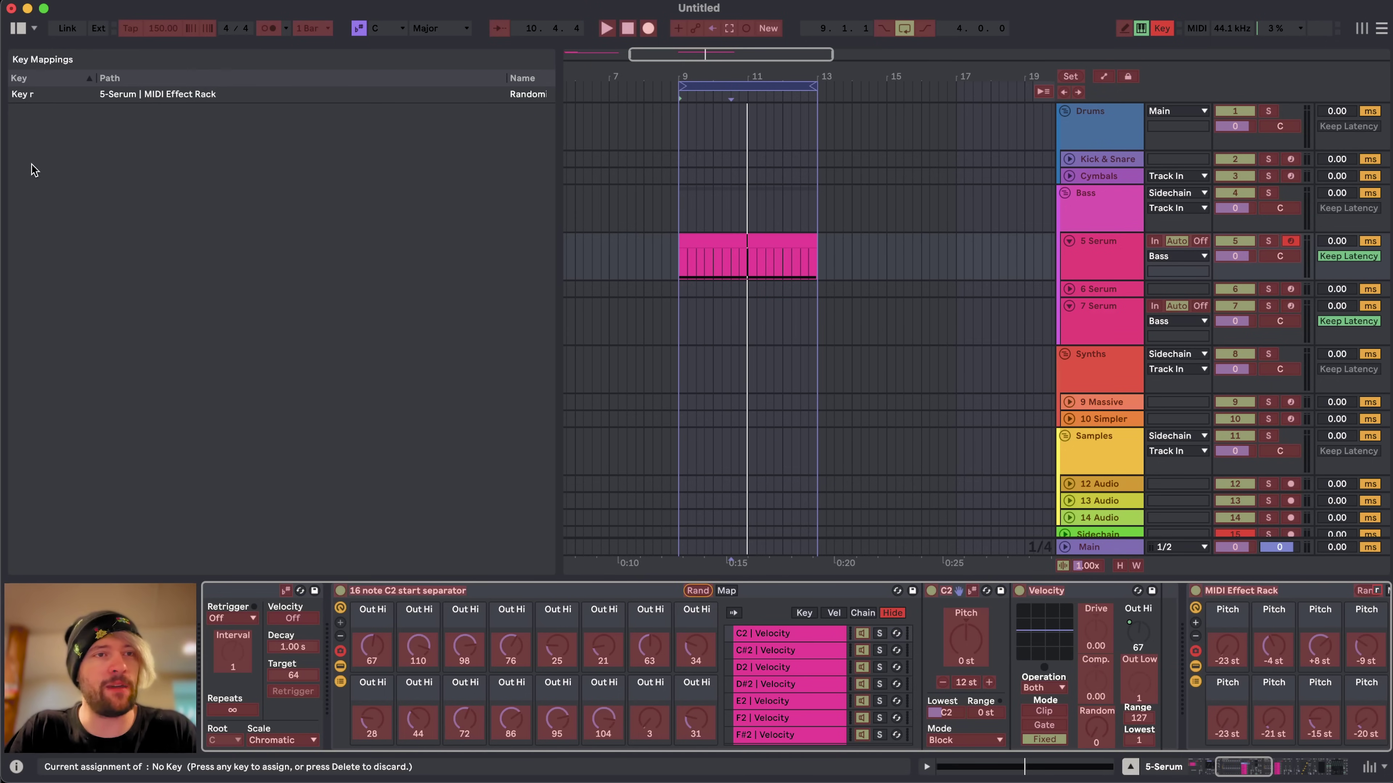
scroll(1187, 686, "right", 5)
scroll(1187, 715, "left", 7)
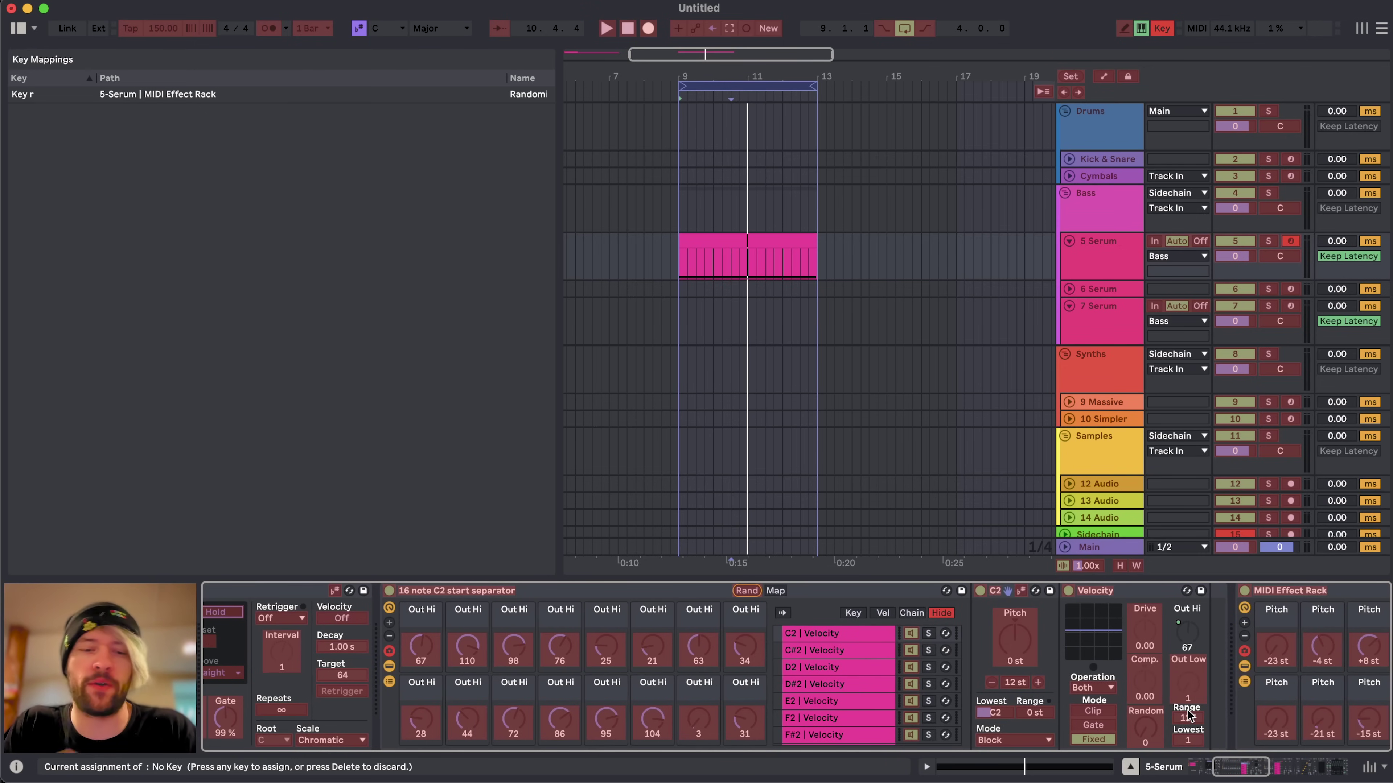
key("r")
key("super+k")
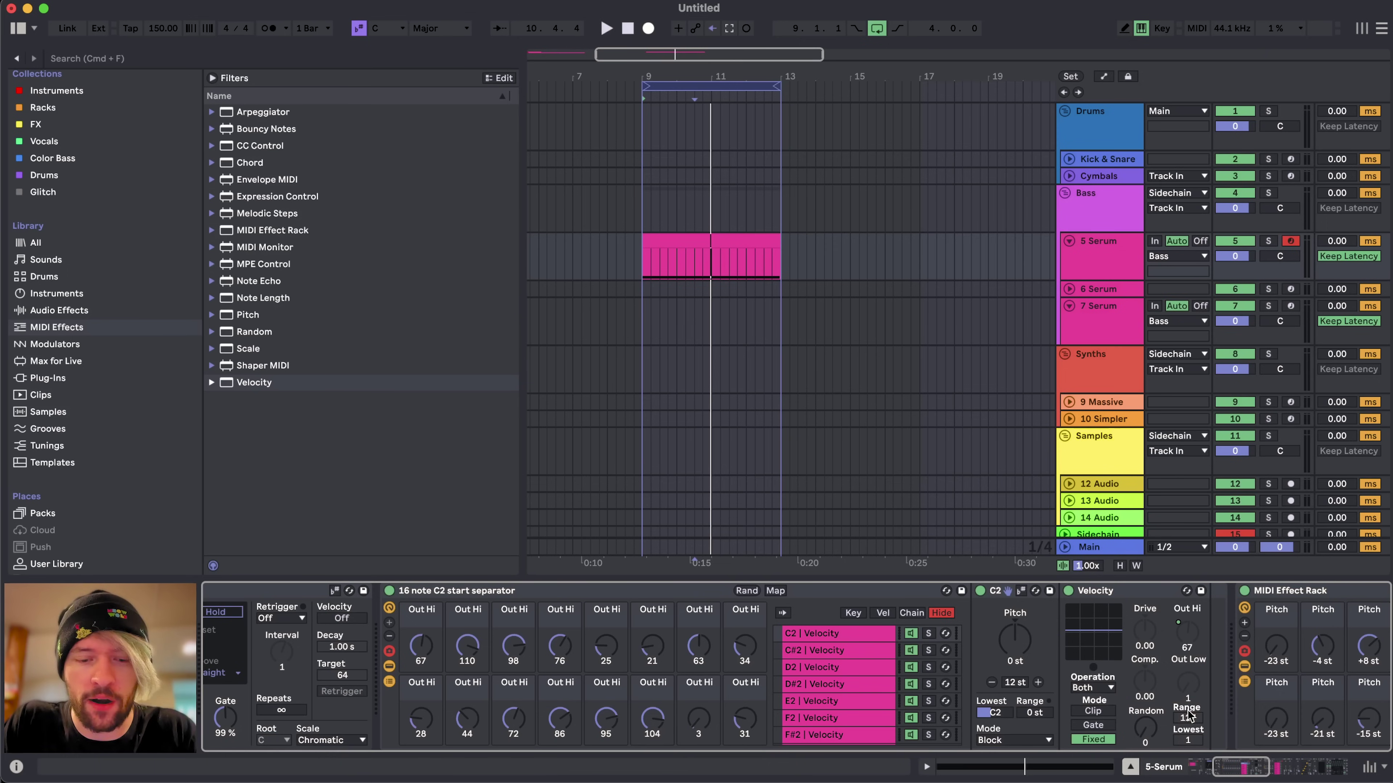
- Open Serum's interface and assign the Velo modulation source to Osc A's level and the filter cutoff
scroll(959, 667, "right", 15)
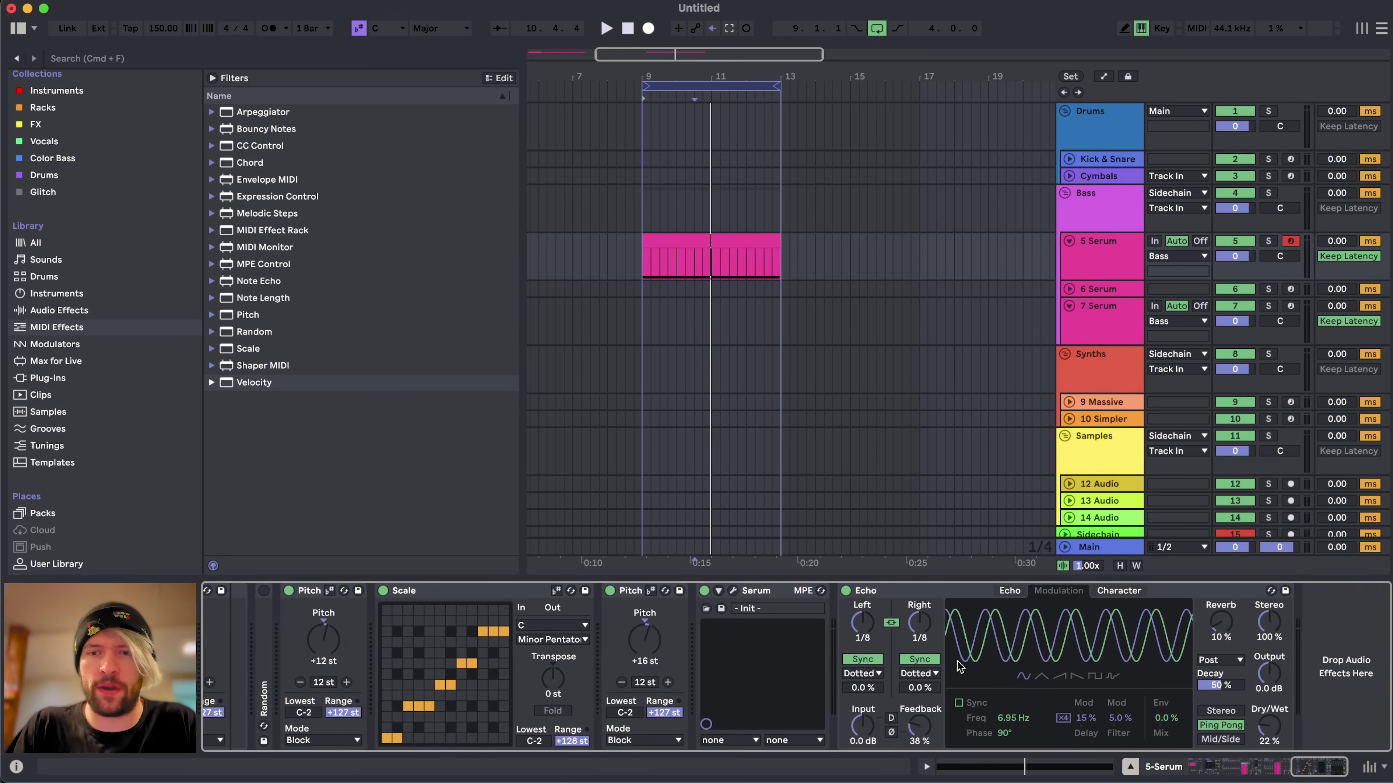
left_click(733, 590)
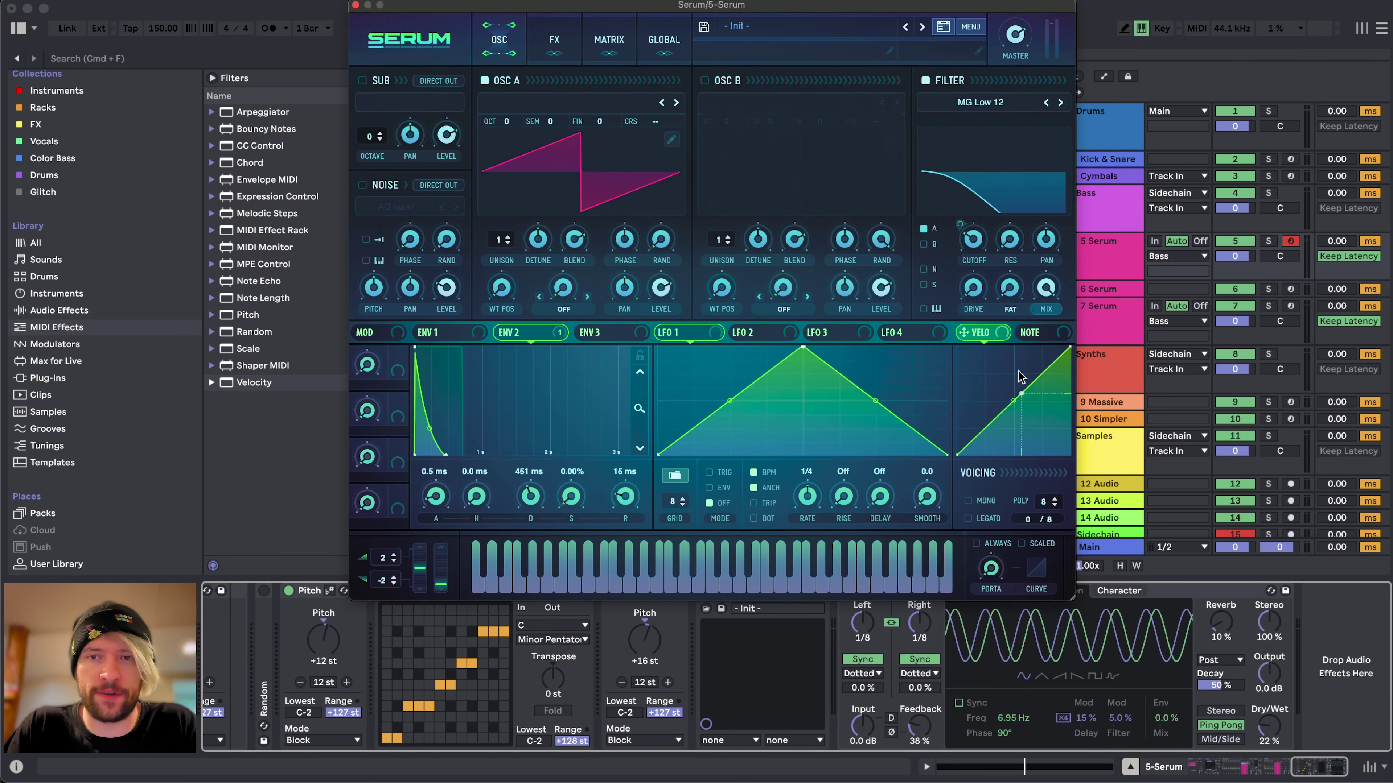
left_click_drag(994, 333, 1019, 357)
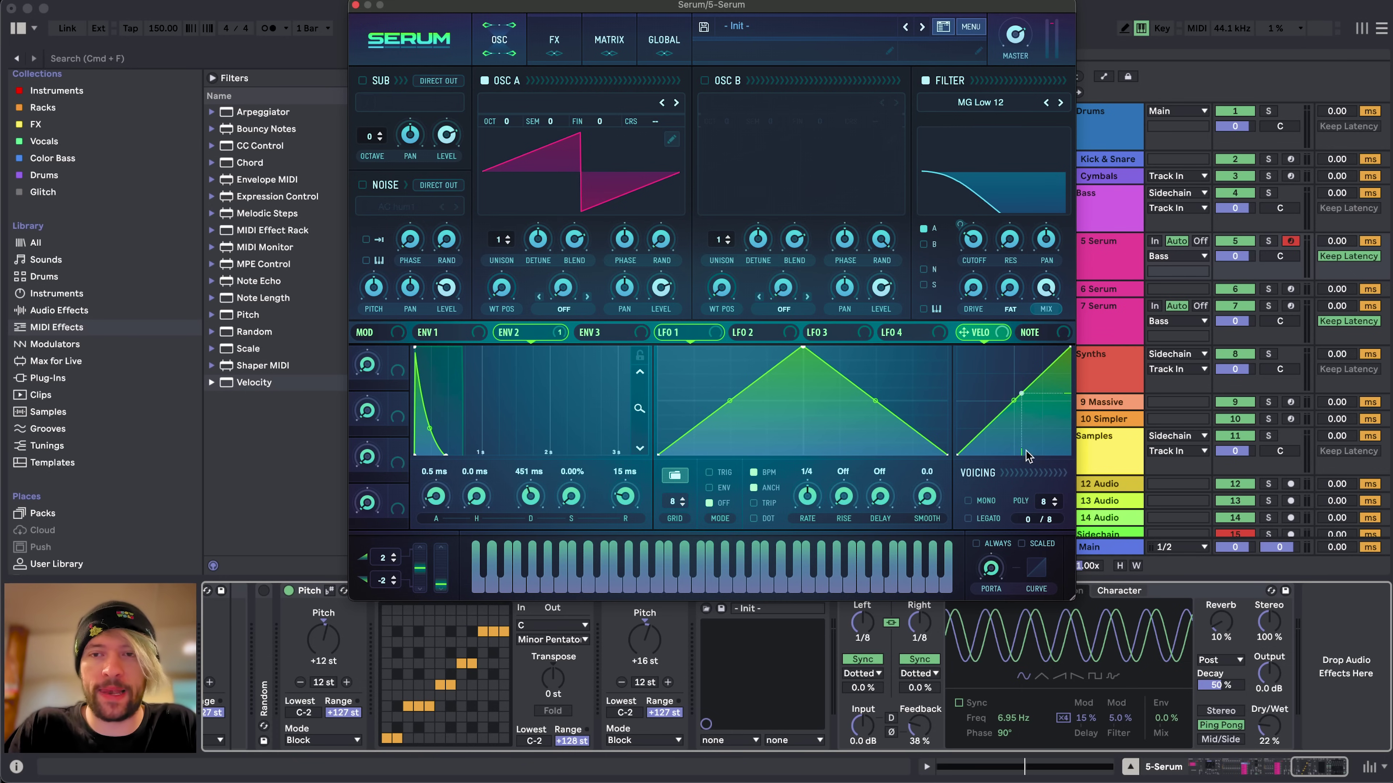
key("space")
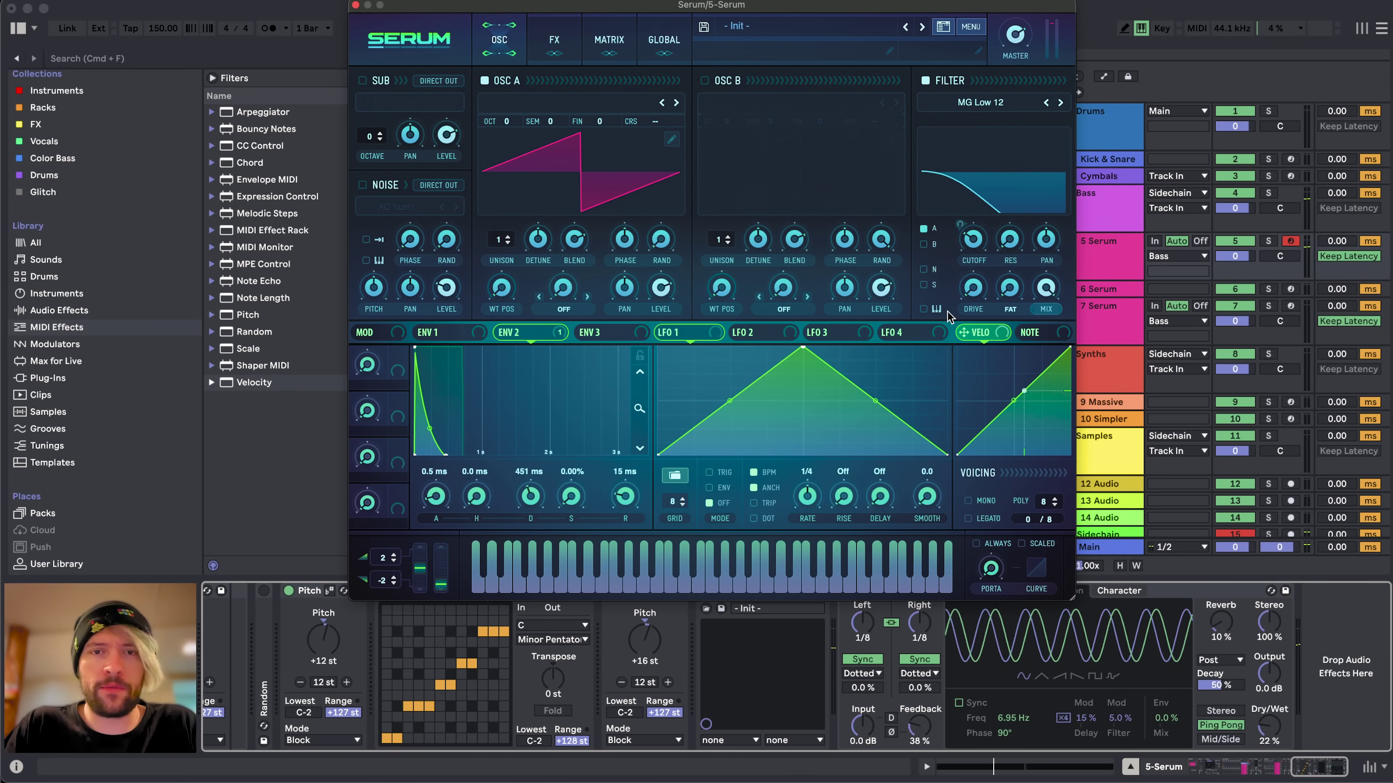
left_click_drag(984, 330, 661, 286)
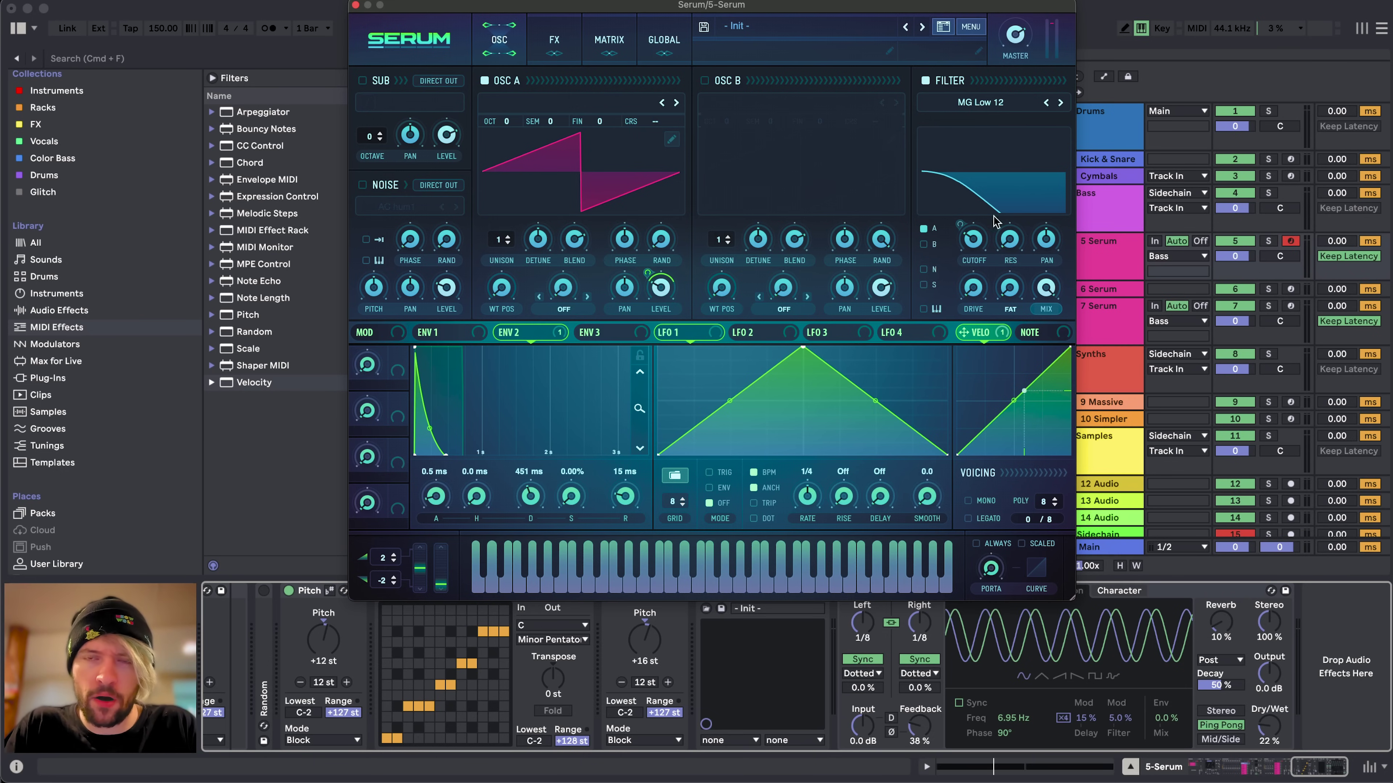
left_click_drag(985, 335, 973, 242)
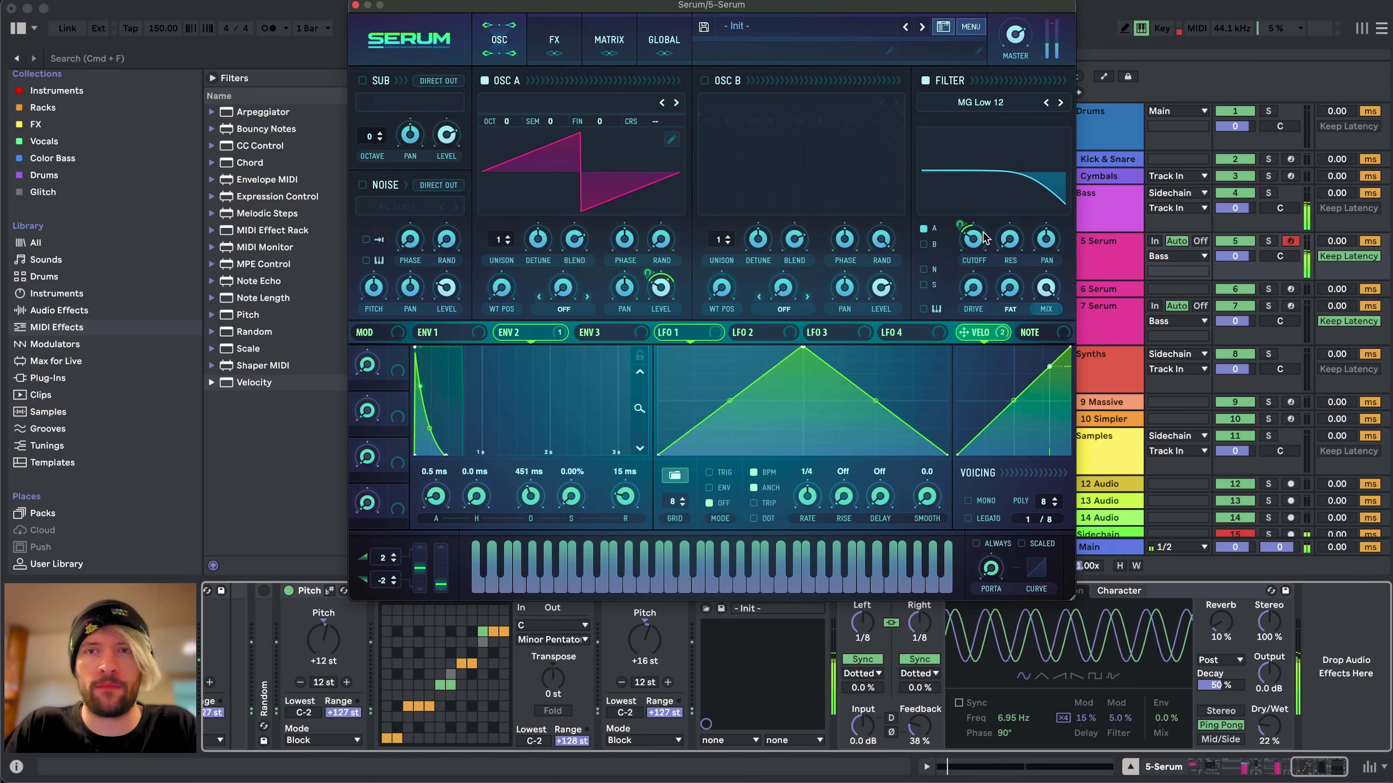
- Set the Pitch device just before Serum to +12 st and watch the velocity modulate the filter cutoff during playback
mouse_move(975, 258)
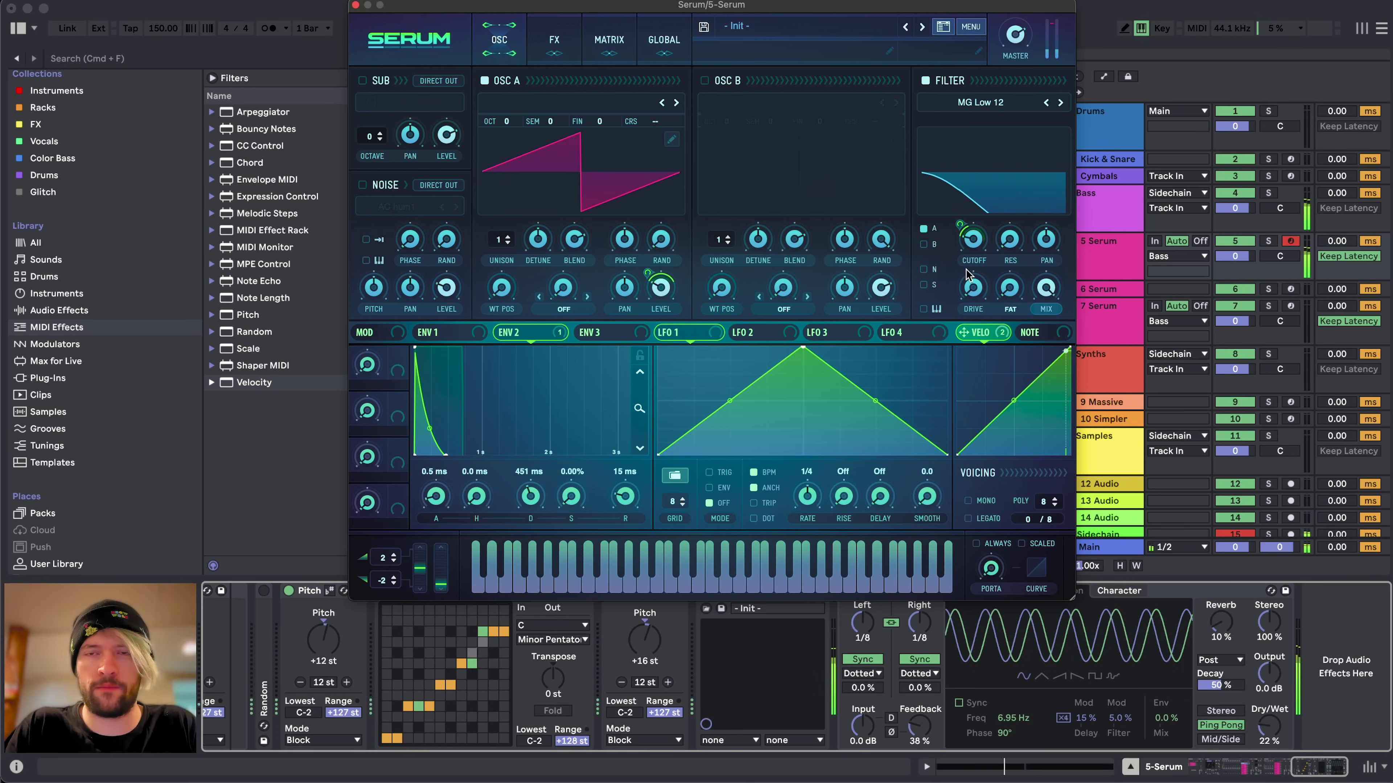
left_click(644, 640)
left_click_drag(927, 9, 793, 10)
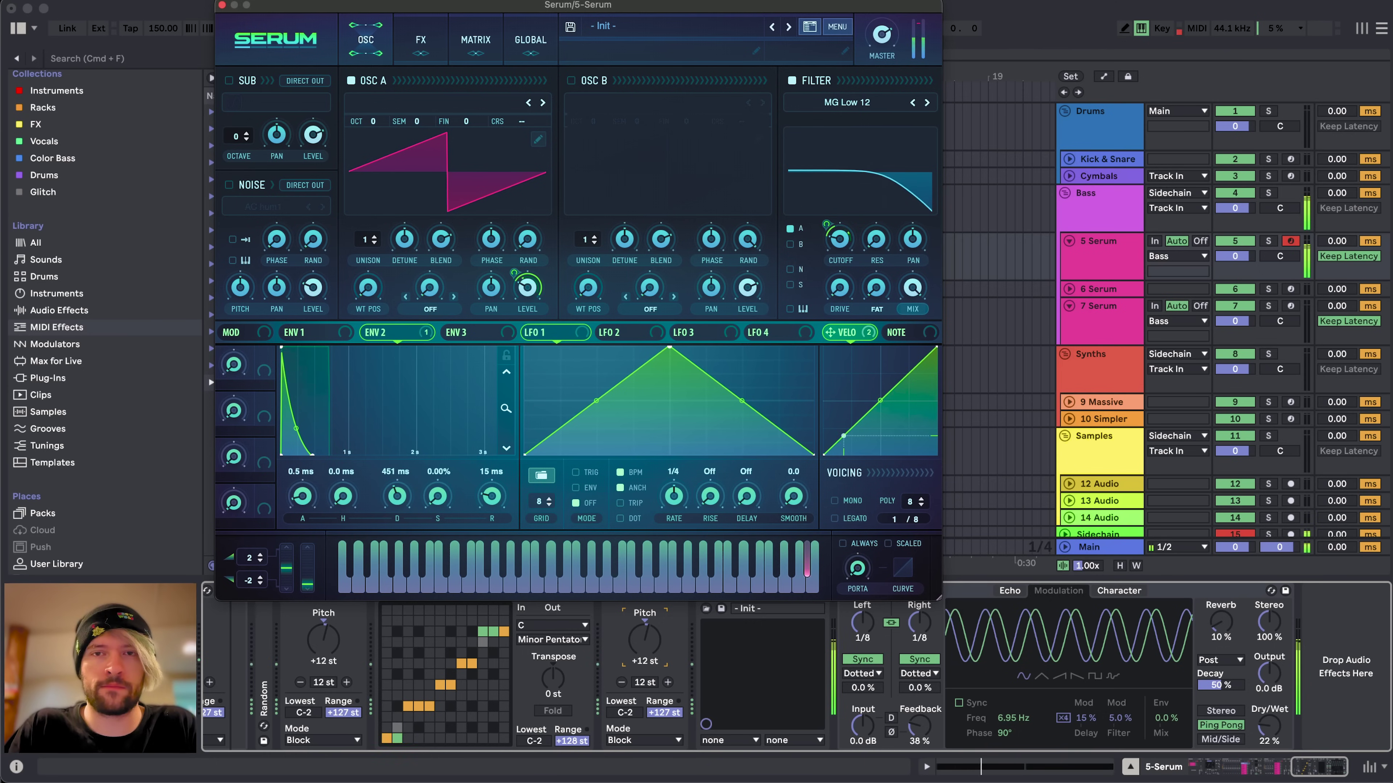
mouse_move(824, 217)
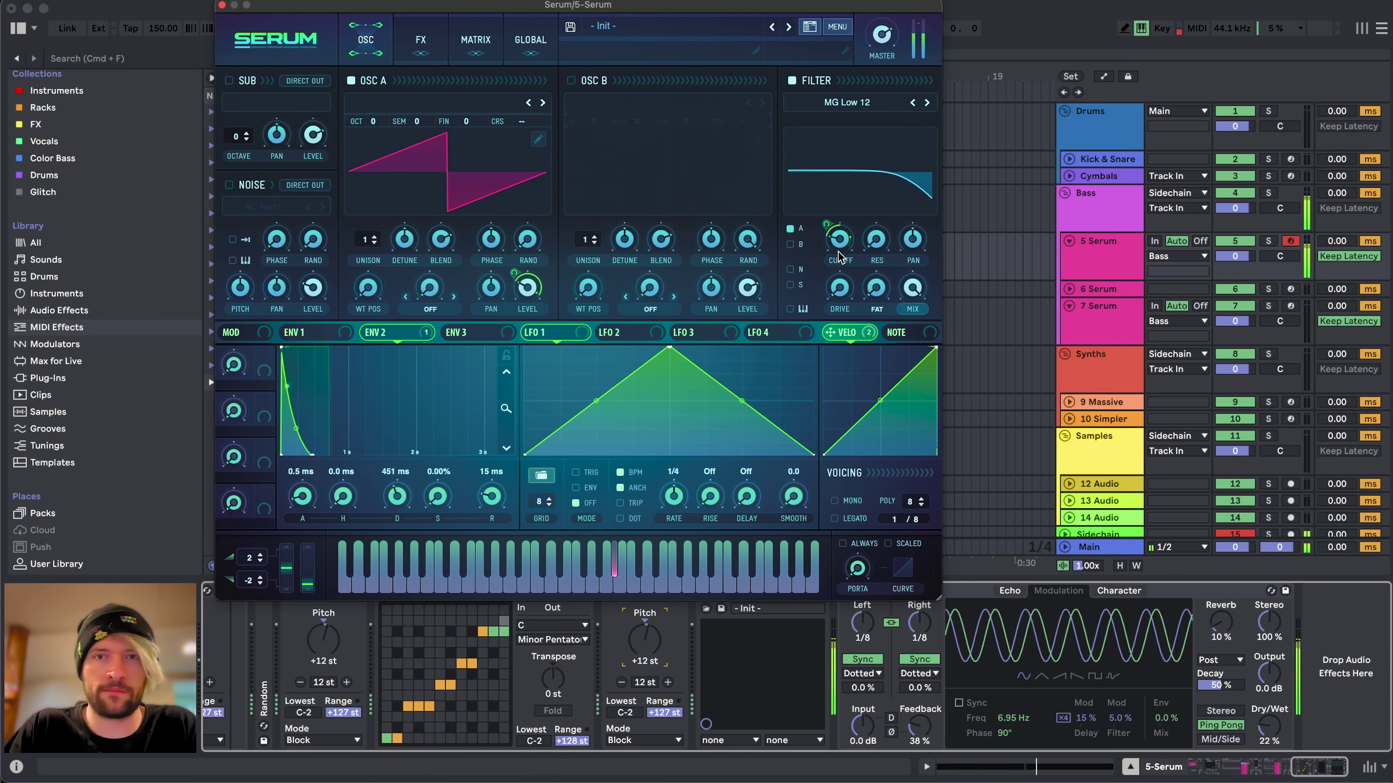
mouse_move(834, 272)
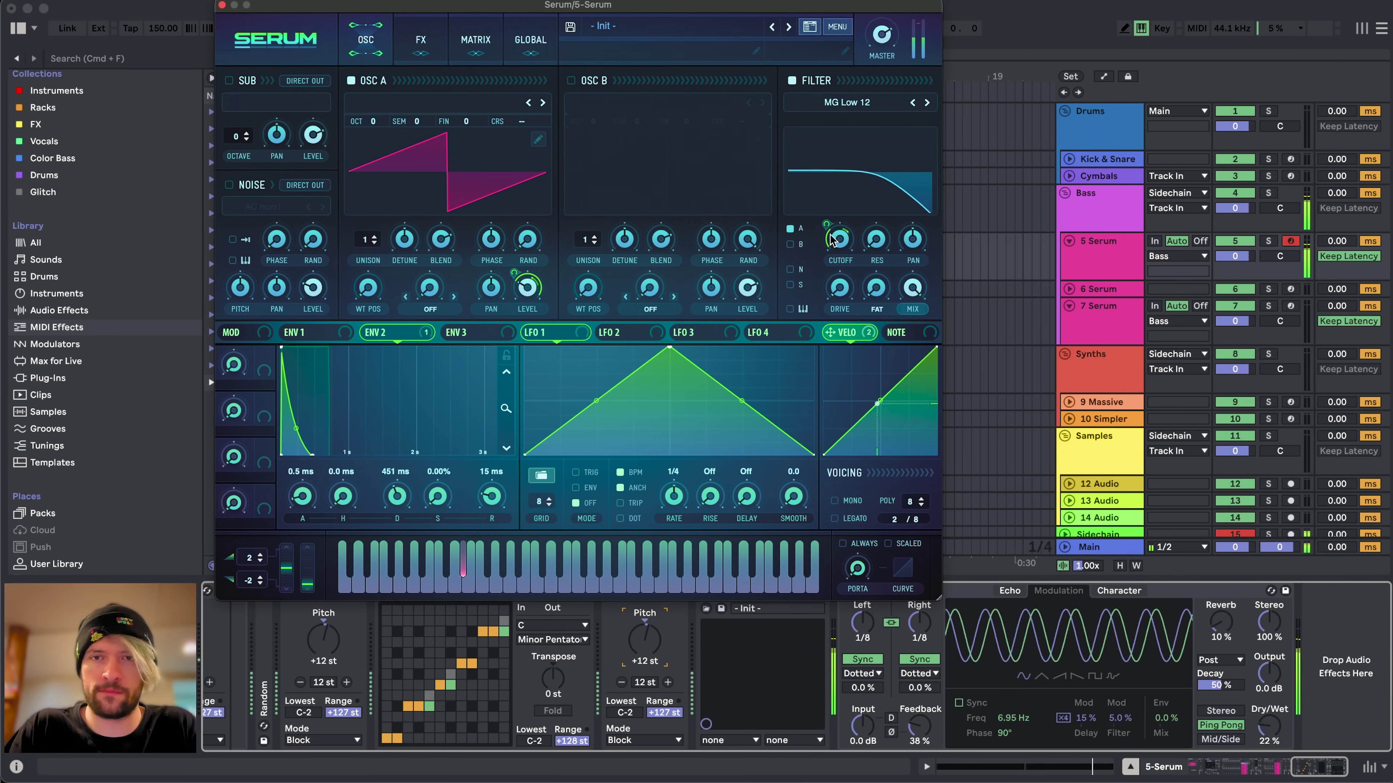
- Close the Serum window and return to the last note chains of the start separator rack
left_click_drag(560, 5, 723, 66)
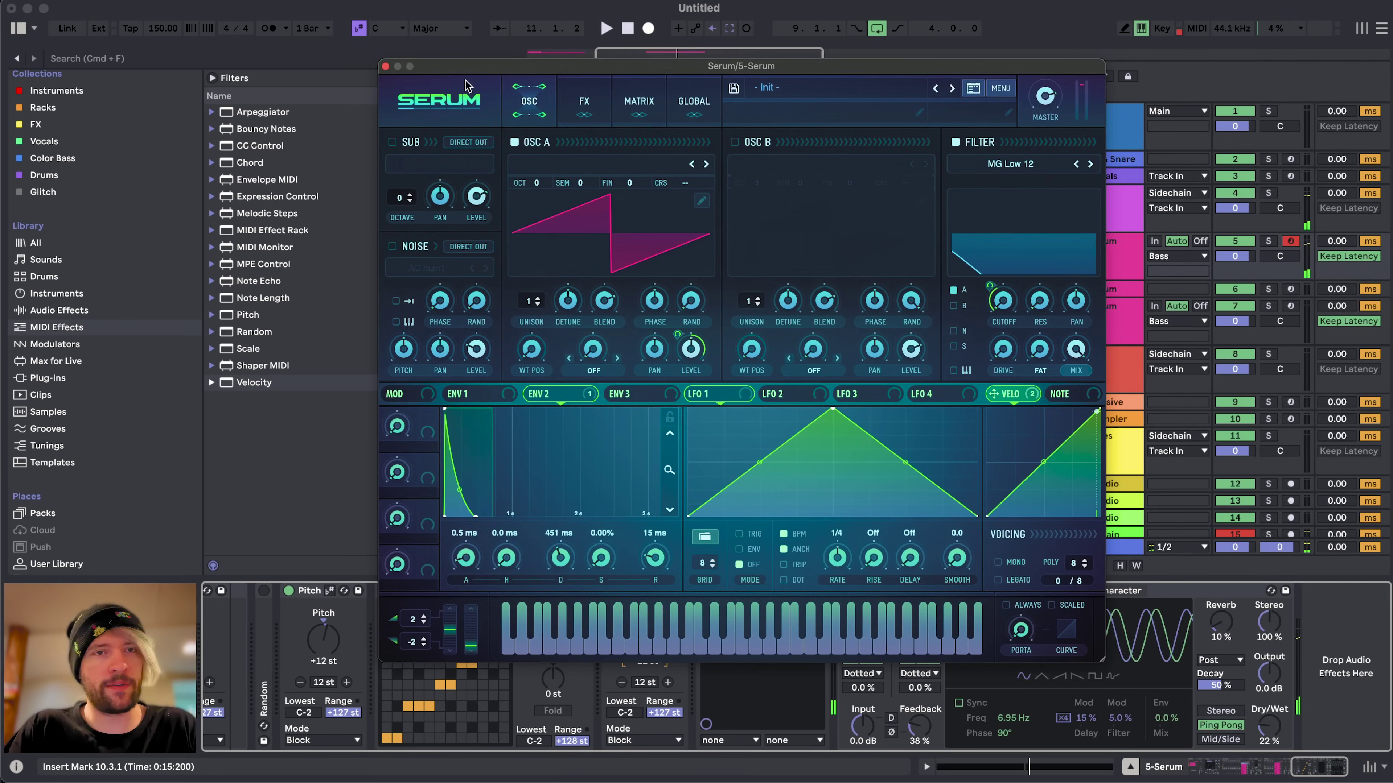
left_click(384, 66)
scroll(477, 639, "left", 10)
scroll(479, 684, "down", 5)
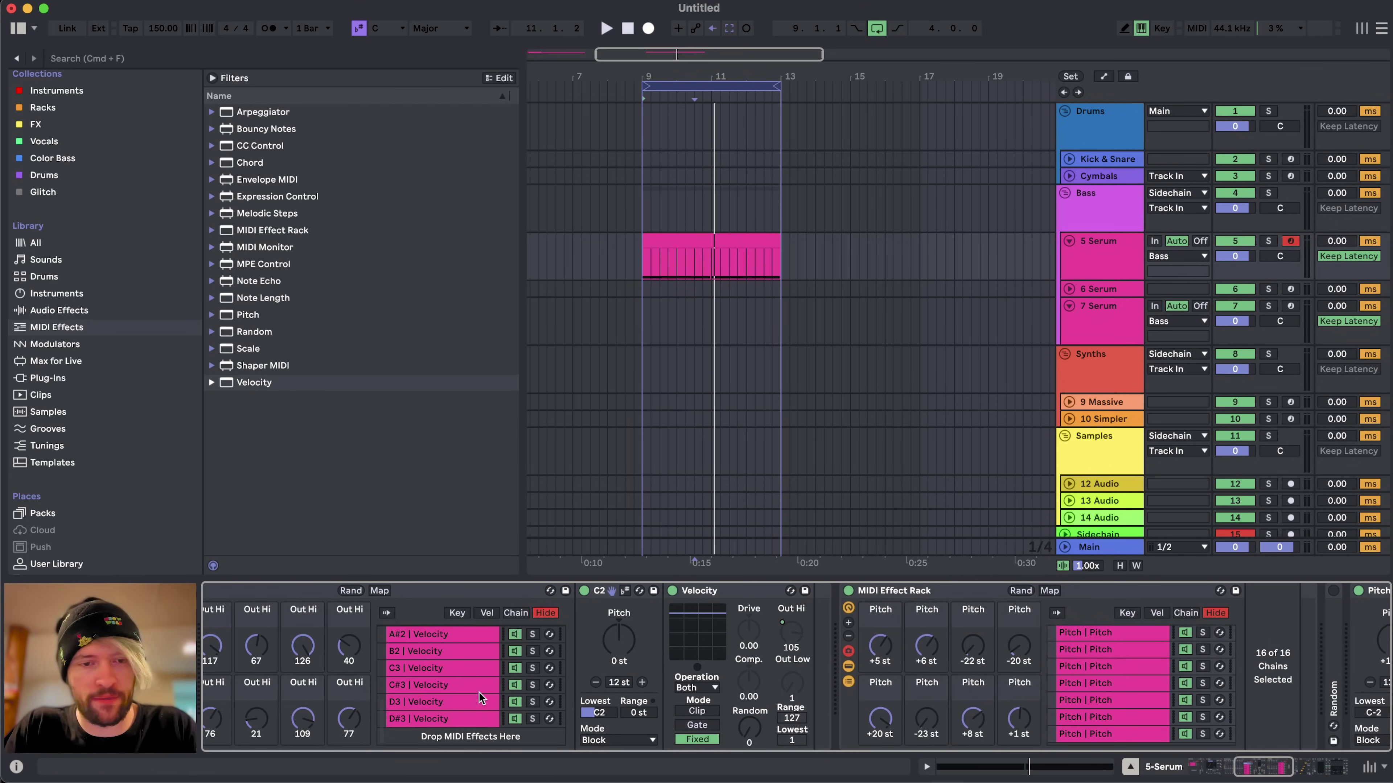
- Select the first chain of the Pitch rack and show that rack's macro mappings
left_click(464, 720, "shift")
left_click(830, 632)
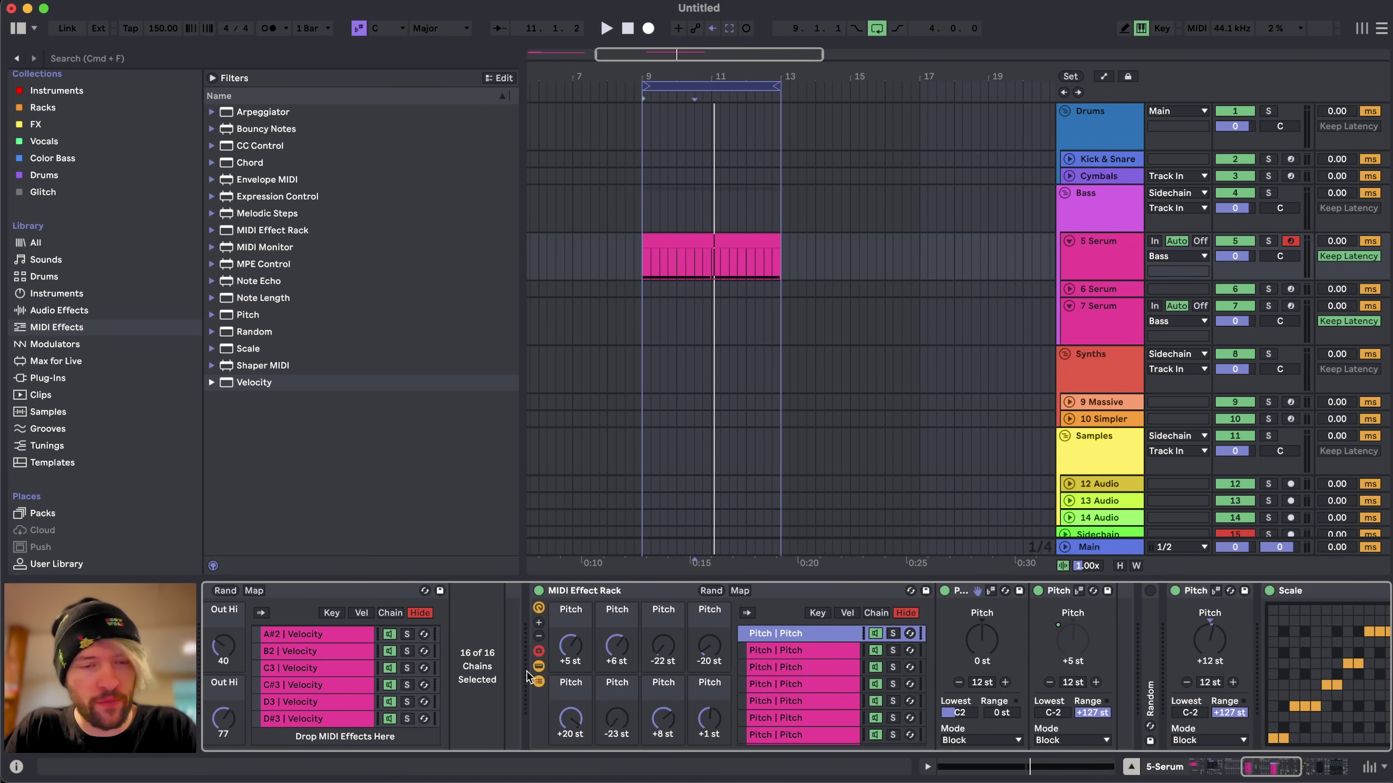
scroll(421, 679, "left", 4)
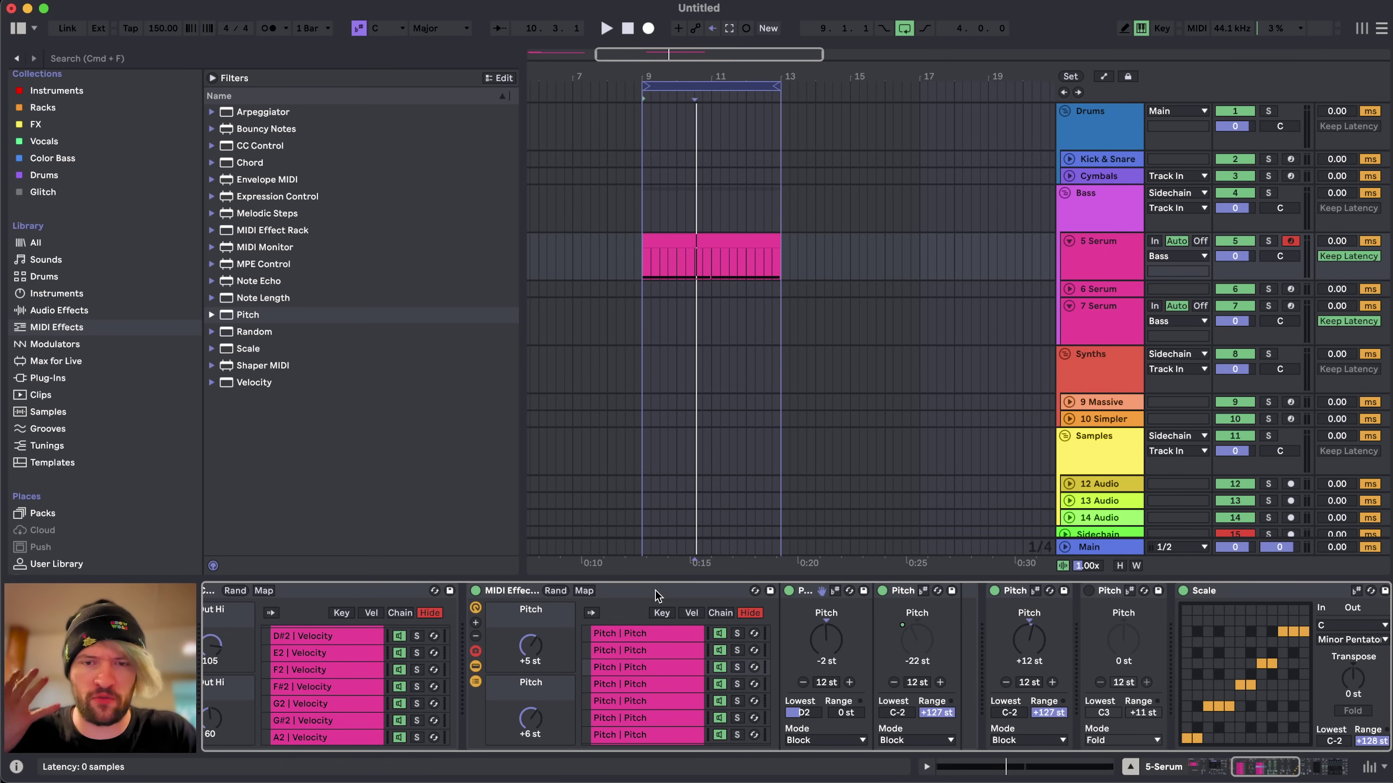
left_click(585, 592)
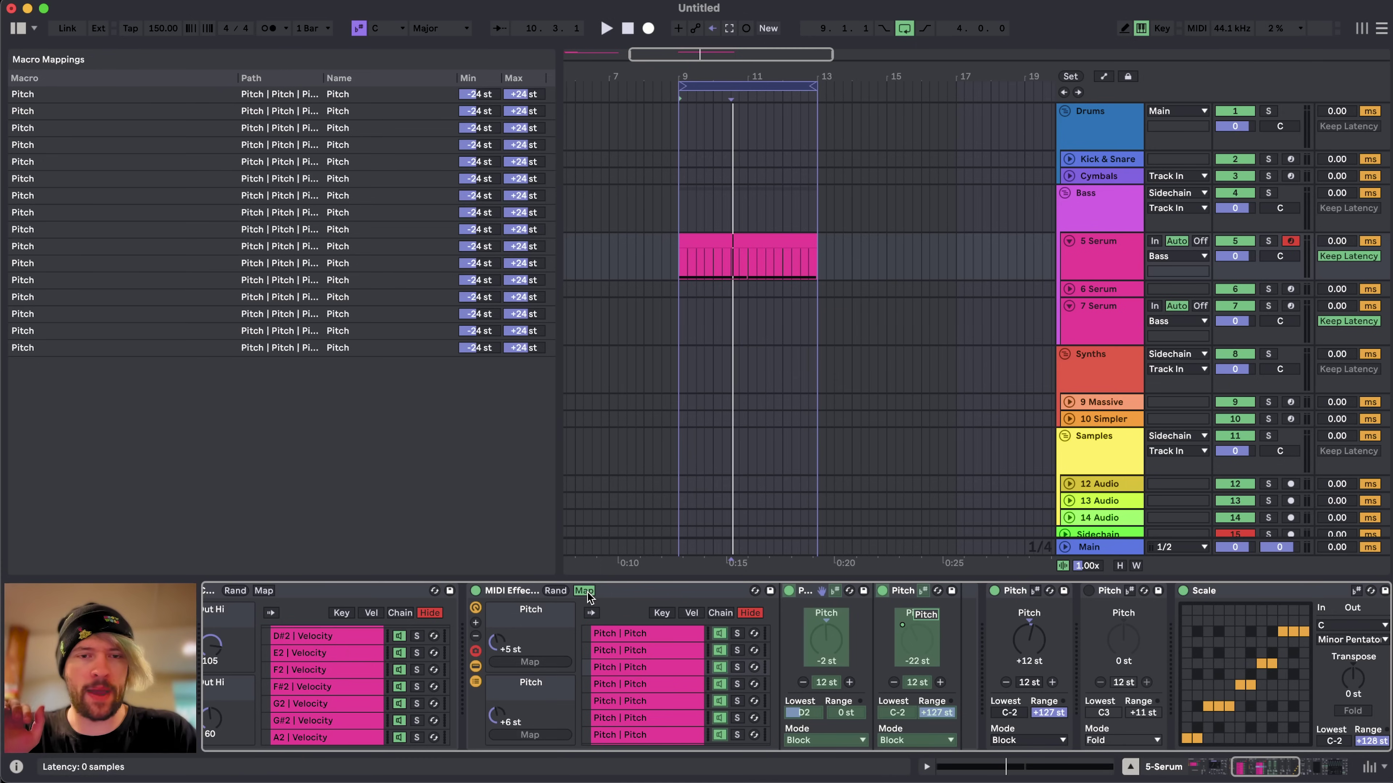
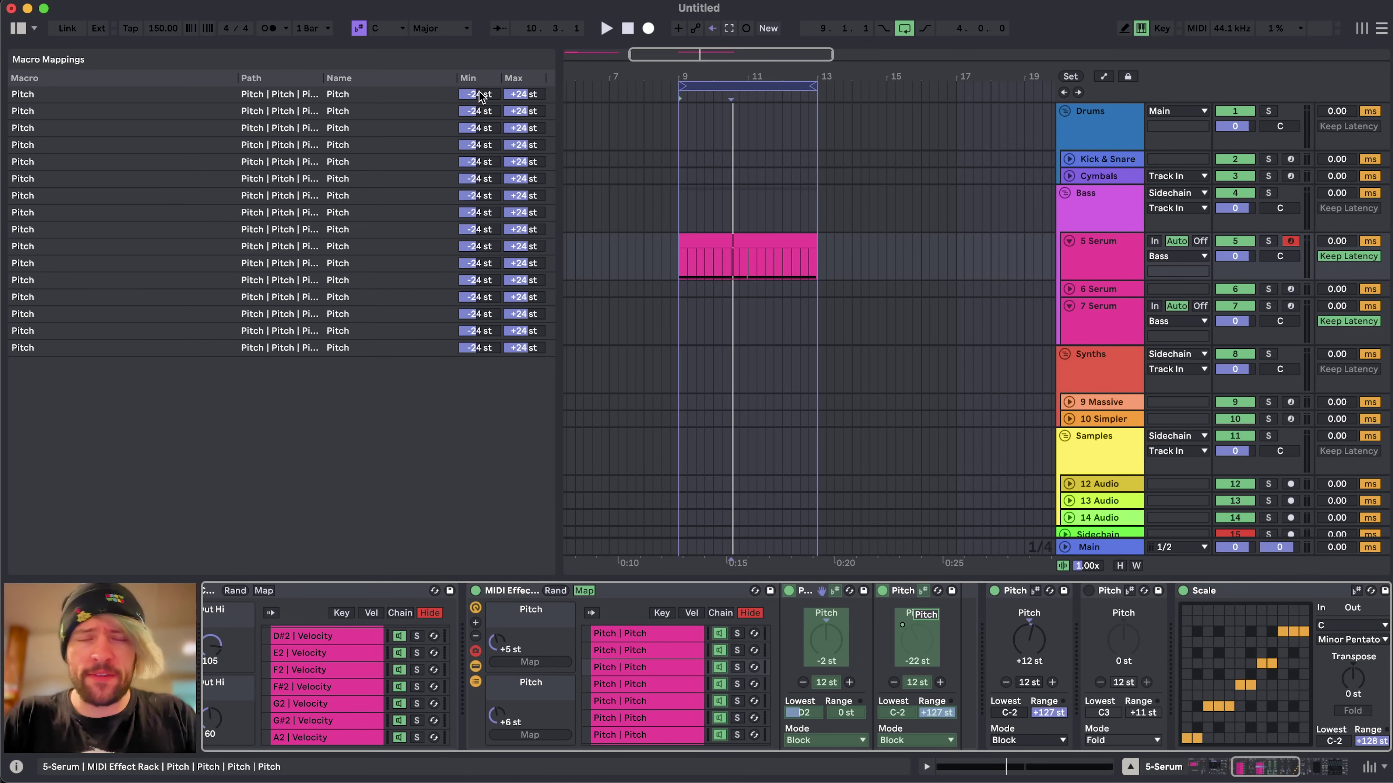
- Set the minimum of all sixteen Pitch macro mappings to -36 st
left_click(481, 96)
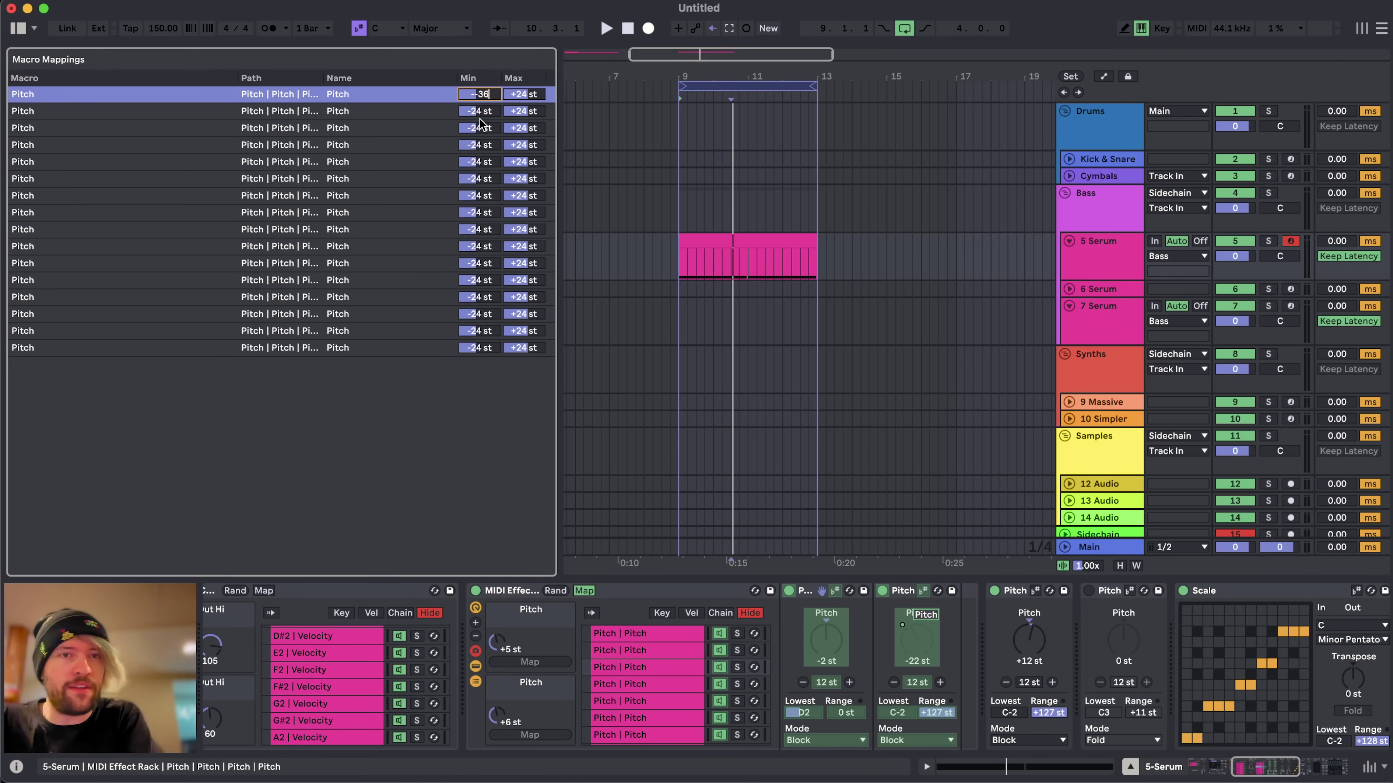
left_click(481, 111)
left_click(483, 92)
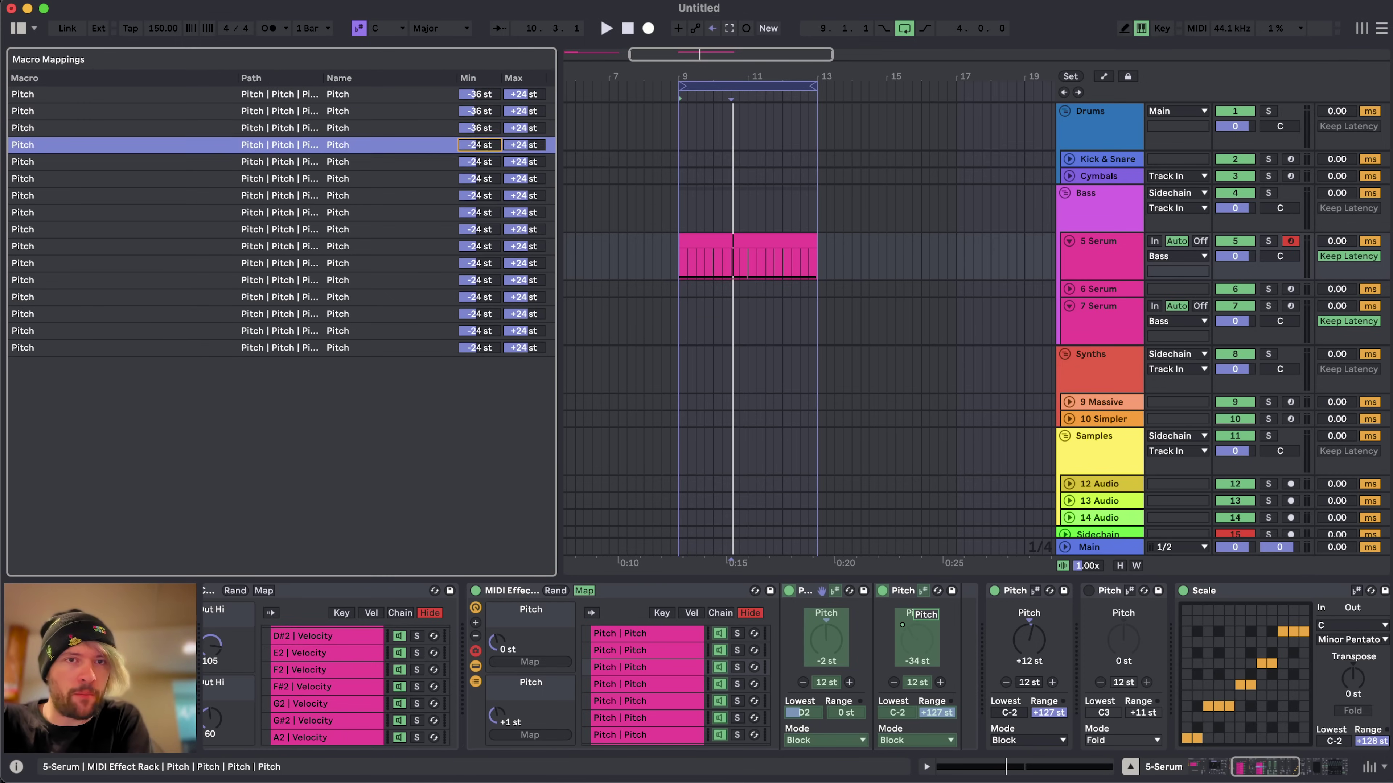
type("36")
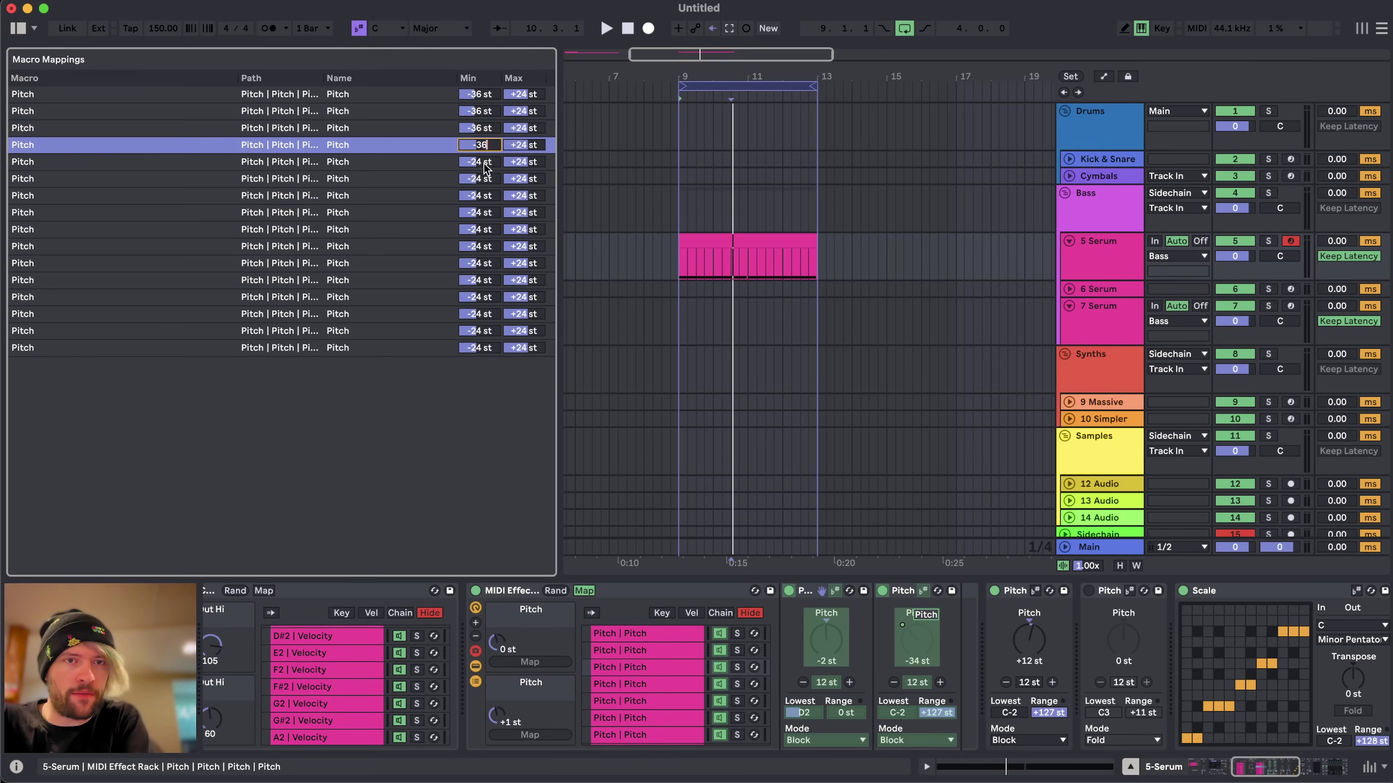
left_click(483, 163)
type("366")
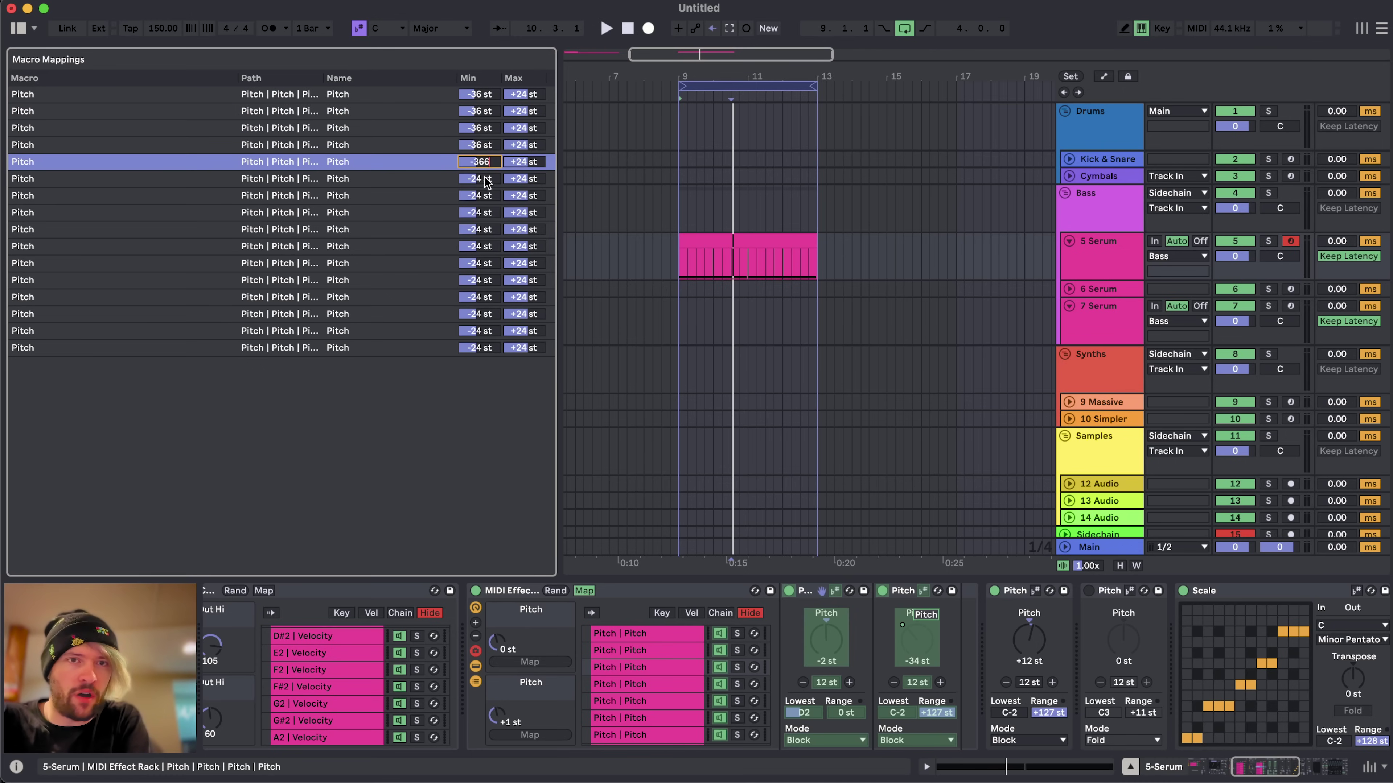
left_click(485, 179)
type("-36")
left_click(482, 196)
type("-36")
left_click(482, 247)
type("-3")
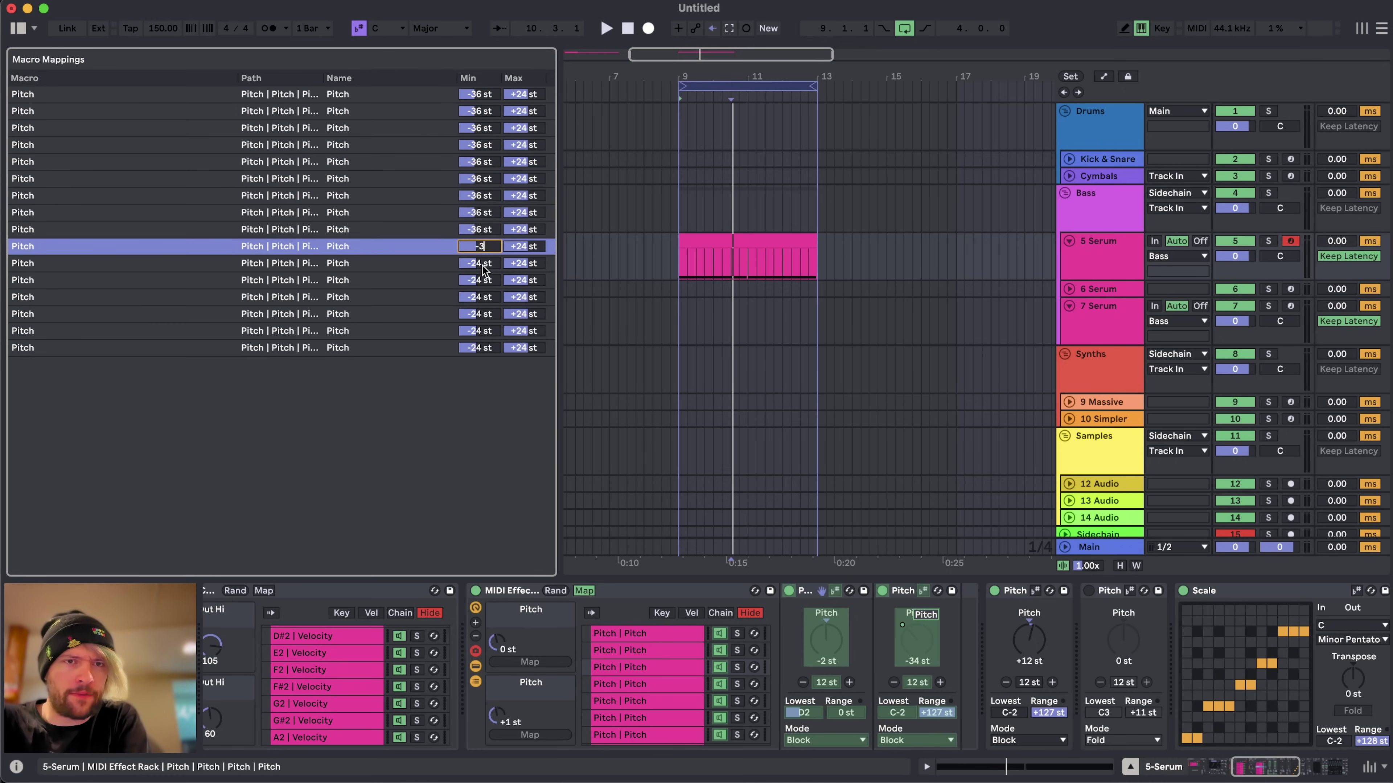
type("6")
left_click(482, 264)
type("-36")
left_click(482, 281)
type("-36")
left_click(486, 332)
type("-")
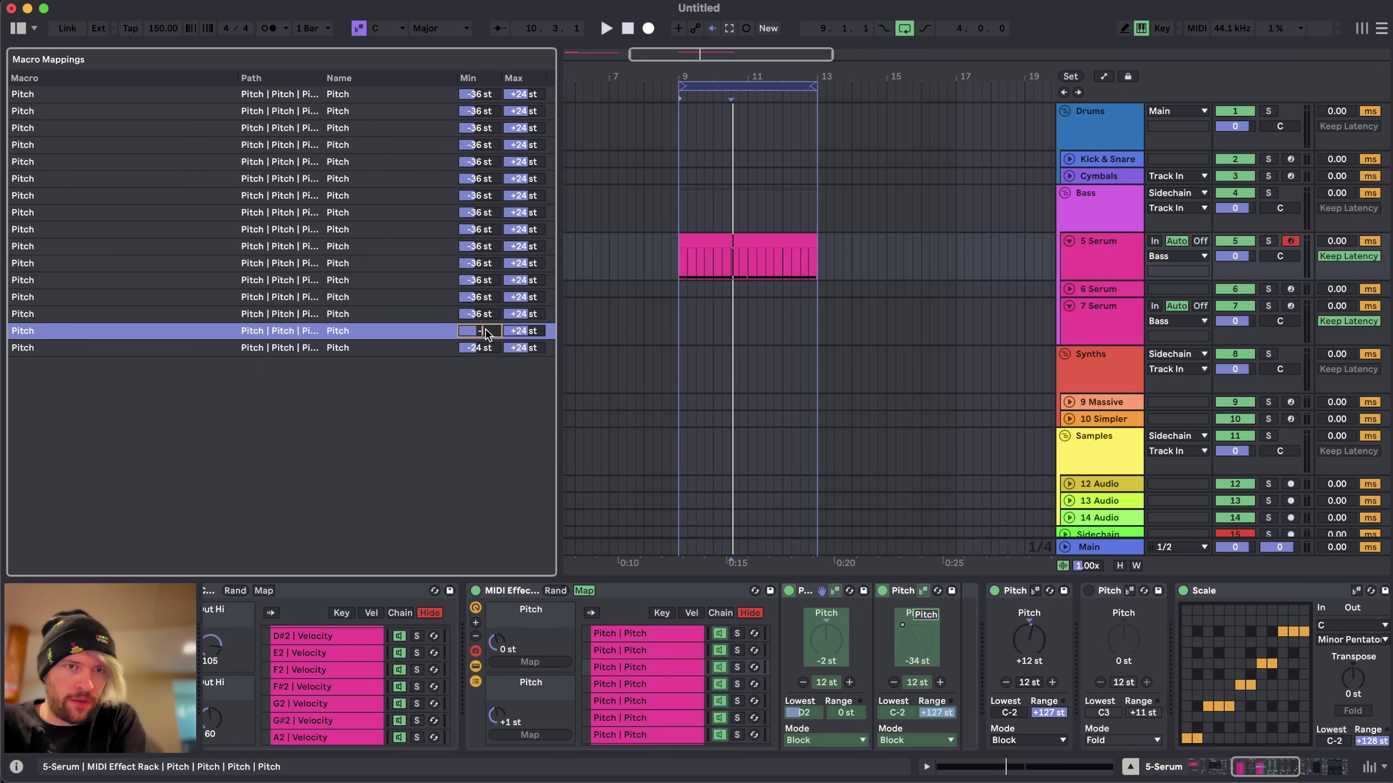
type("36")
left_click(483, 348)
type("-36")
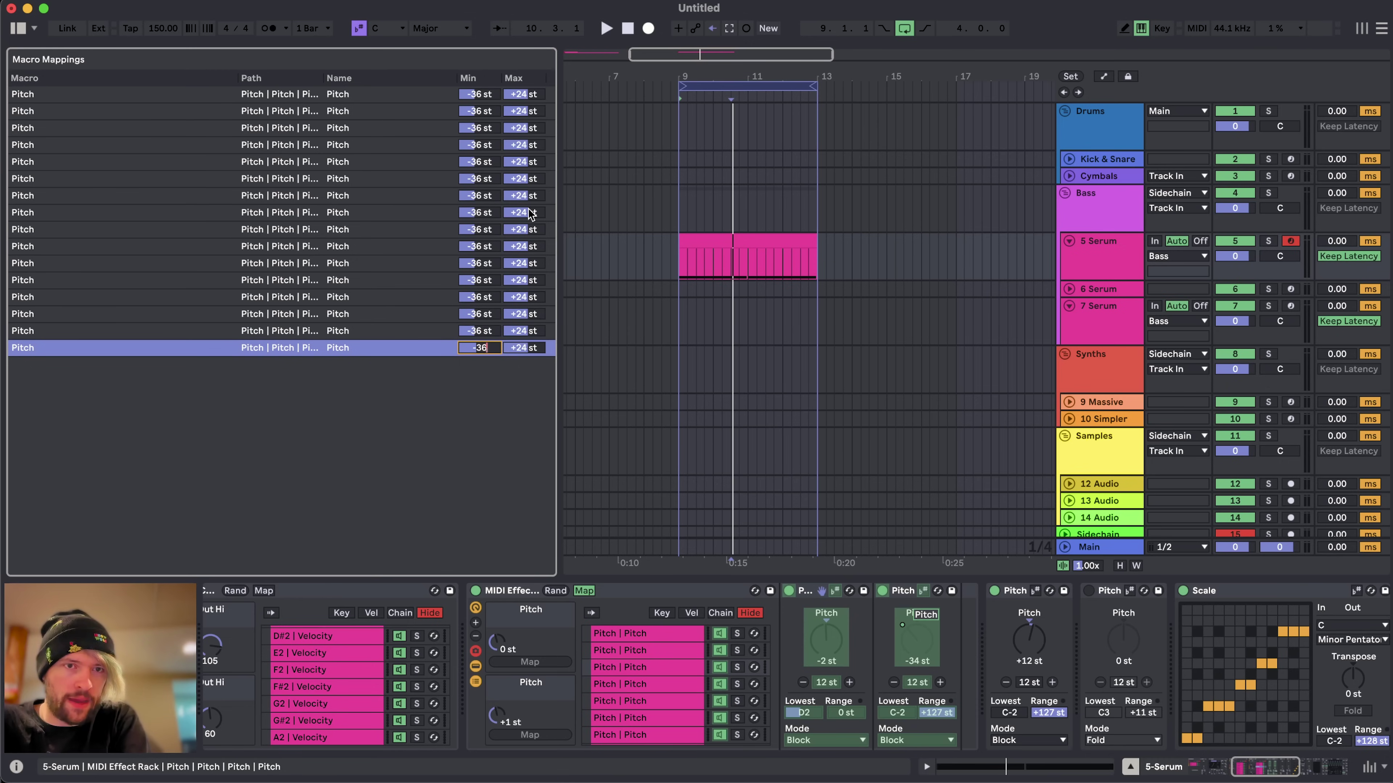
- Set the maximum of all sixteen Pitch macro mappings to +36 st and leave macro mapping mode
left_click(527, 94)
type("36")
left_click(524, 113)
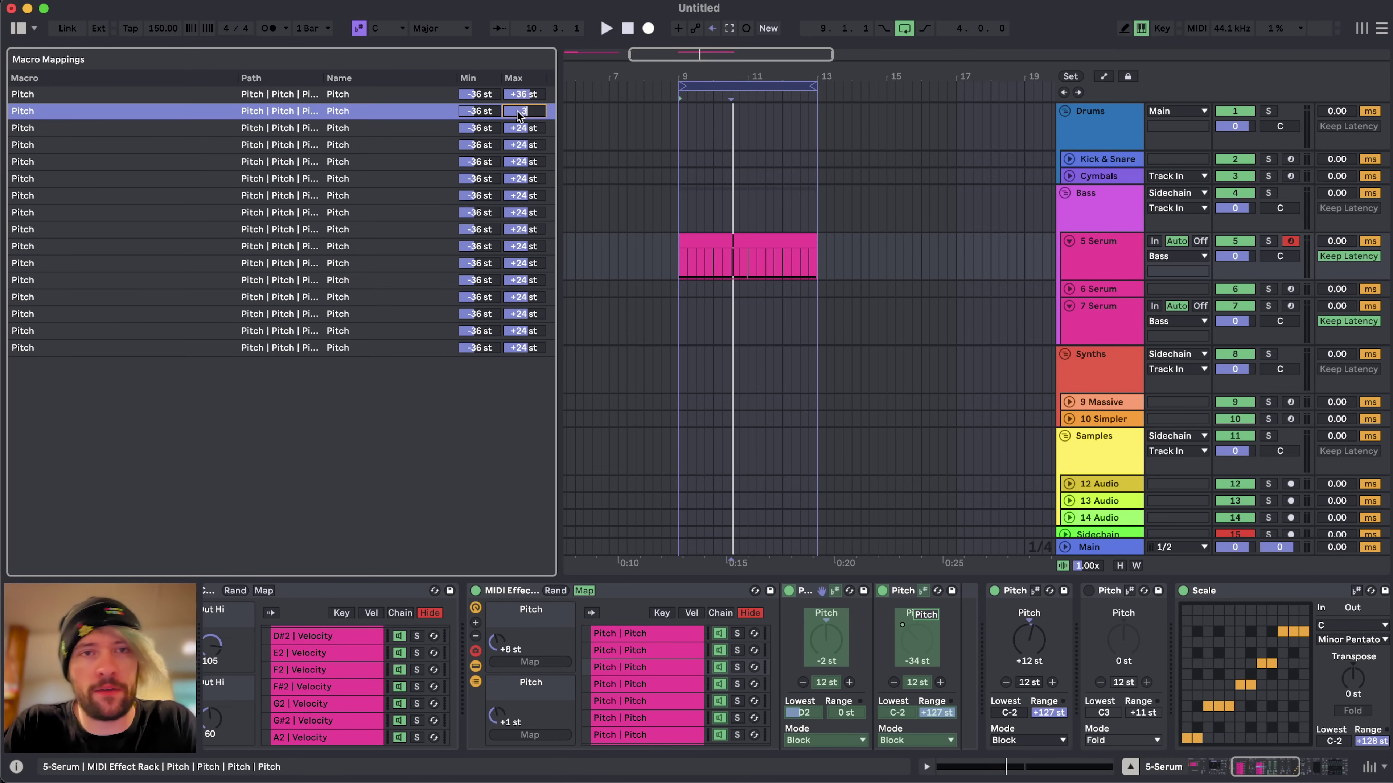
type("36")
left_click(523, 129)
type("36")
left_click(523, 146)
type("36")
left_click(527, 214)
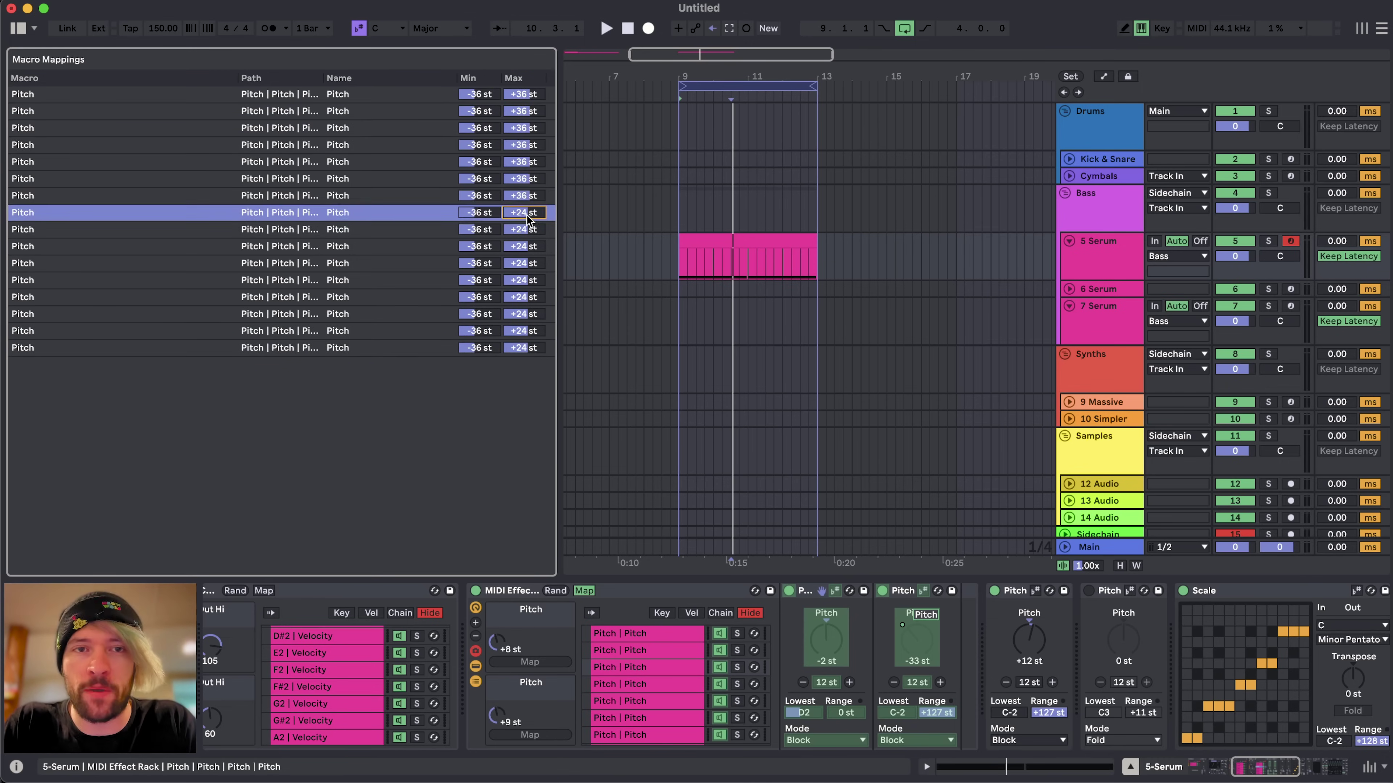
type("36")
left_click(528, 245)
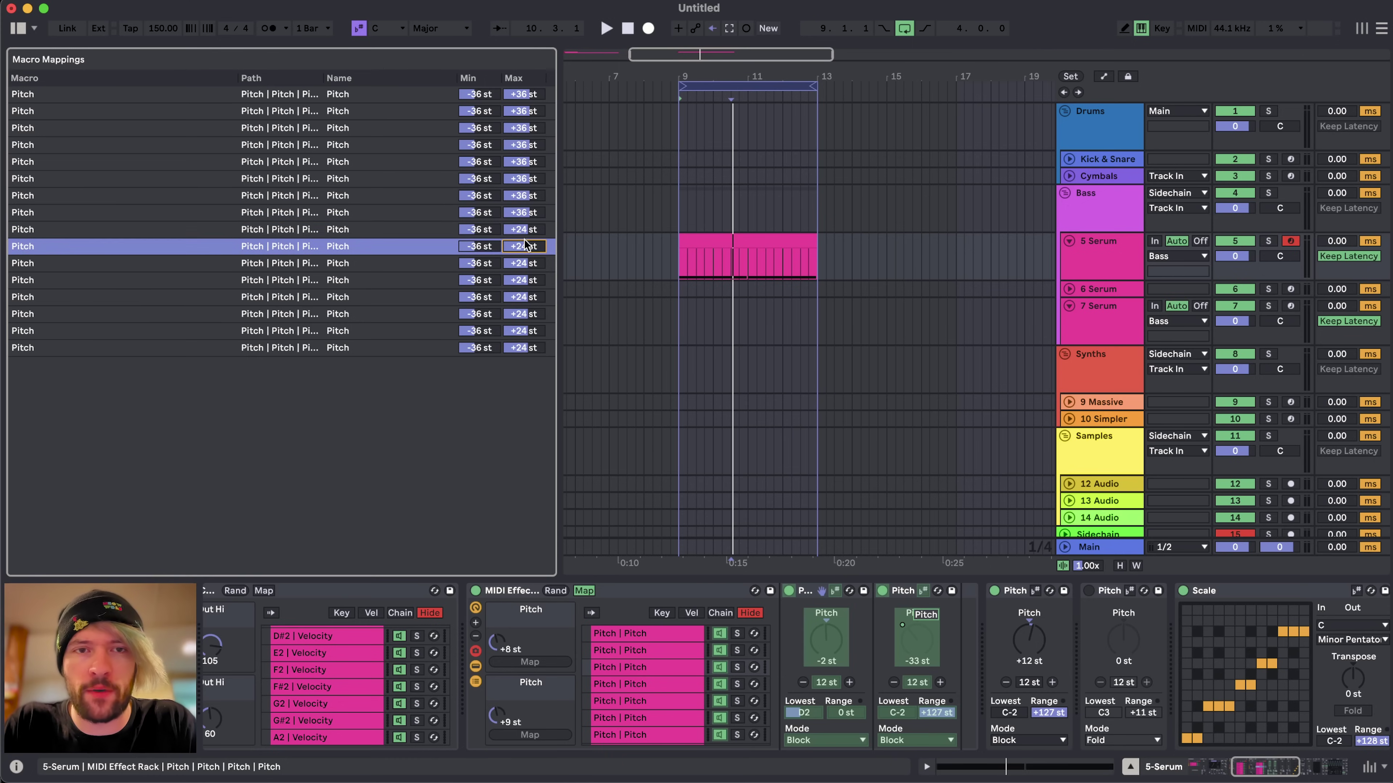
type("36")
left_click(527, 231)
left_click(522, 260)
type("36")
left_click(522, 280)
type("36")
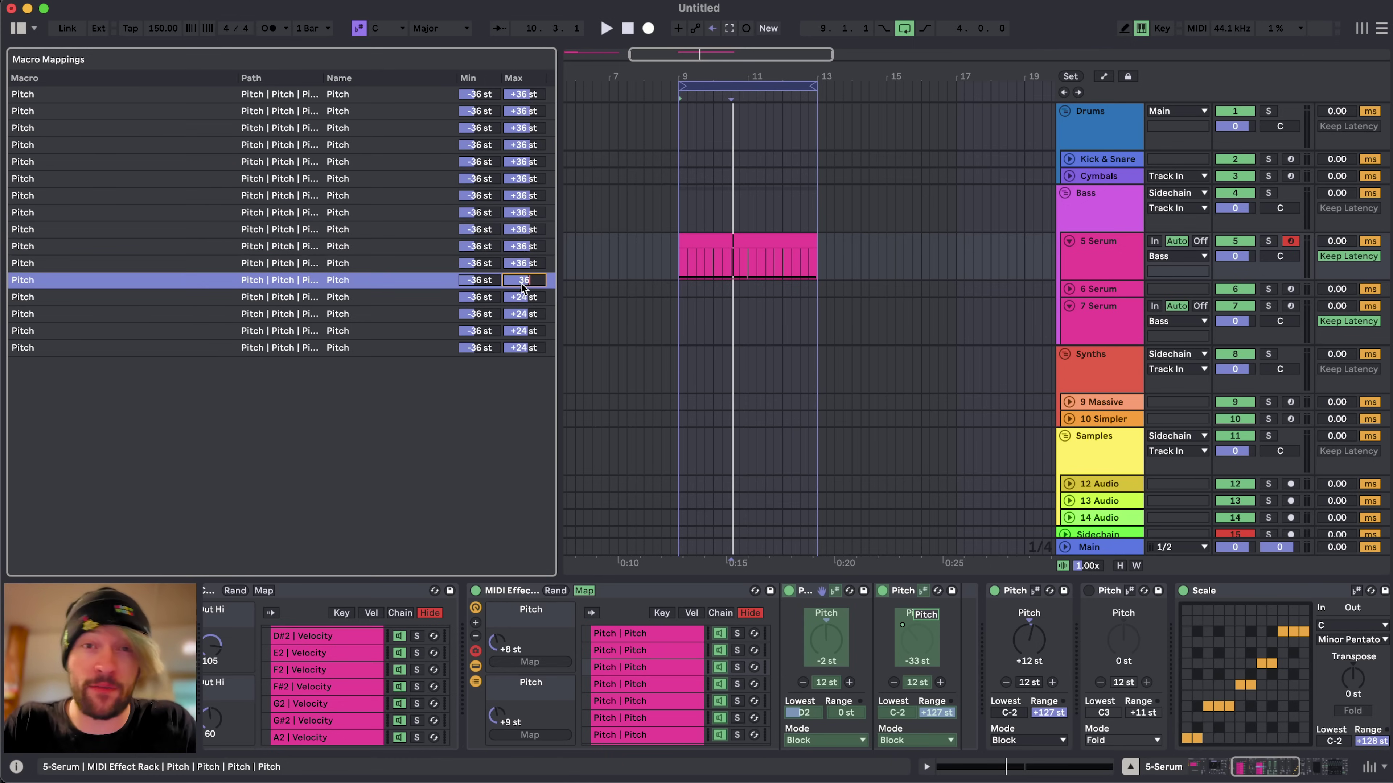
left_click(525, 301)
type("36")
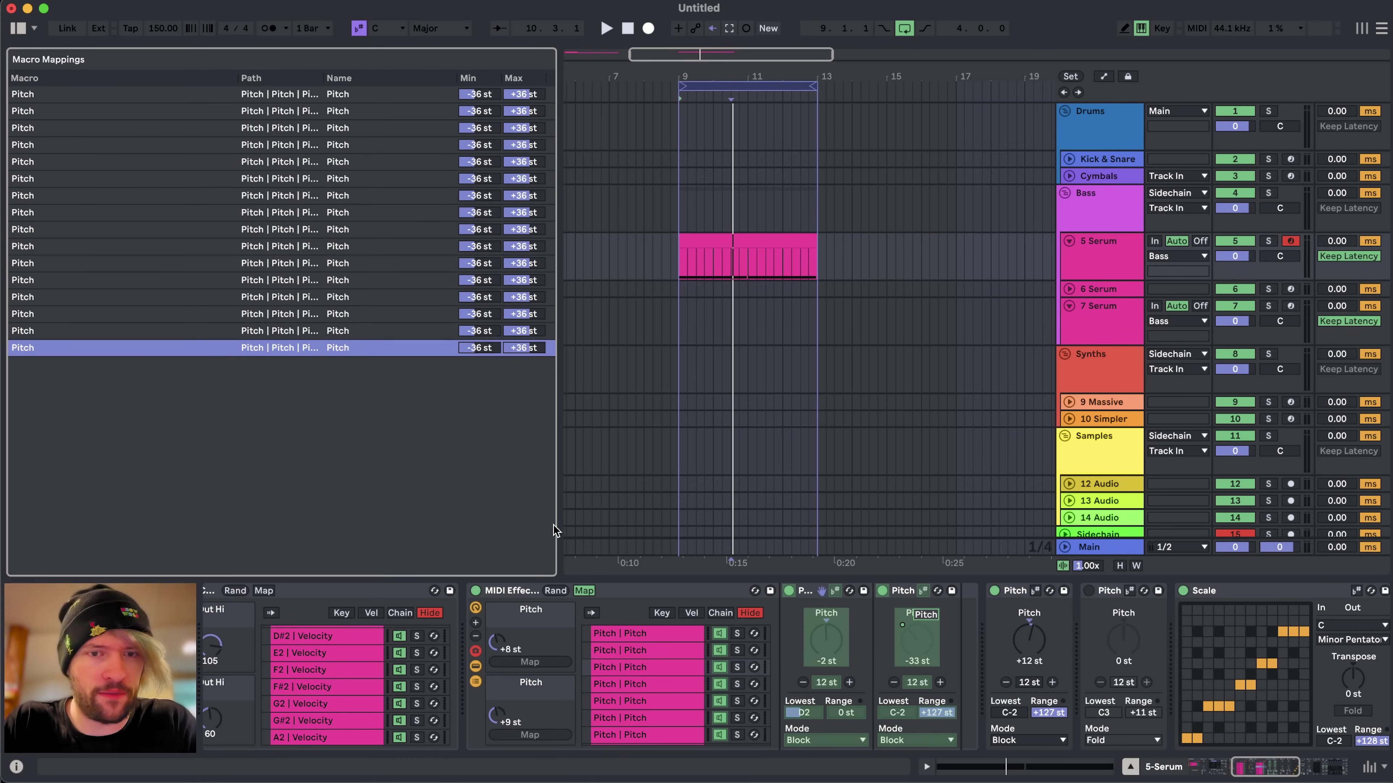
left_click(585, 591)
- Switch on the Fold-mode Pitch device in front of Scale, try C2 as its lowest note and restore C3
key("space")
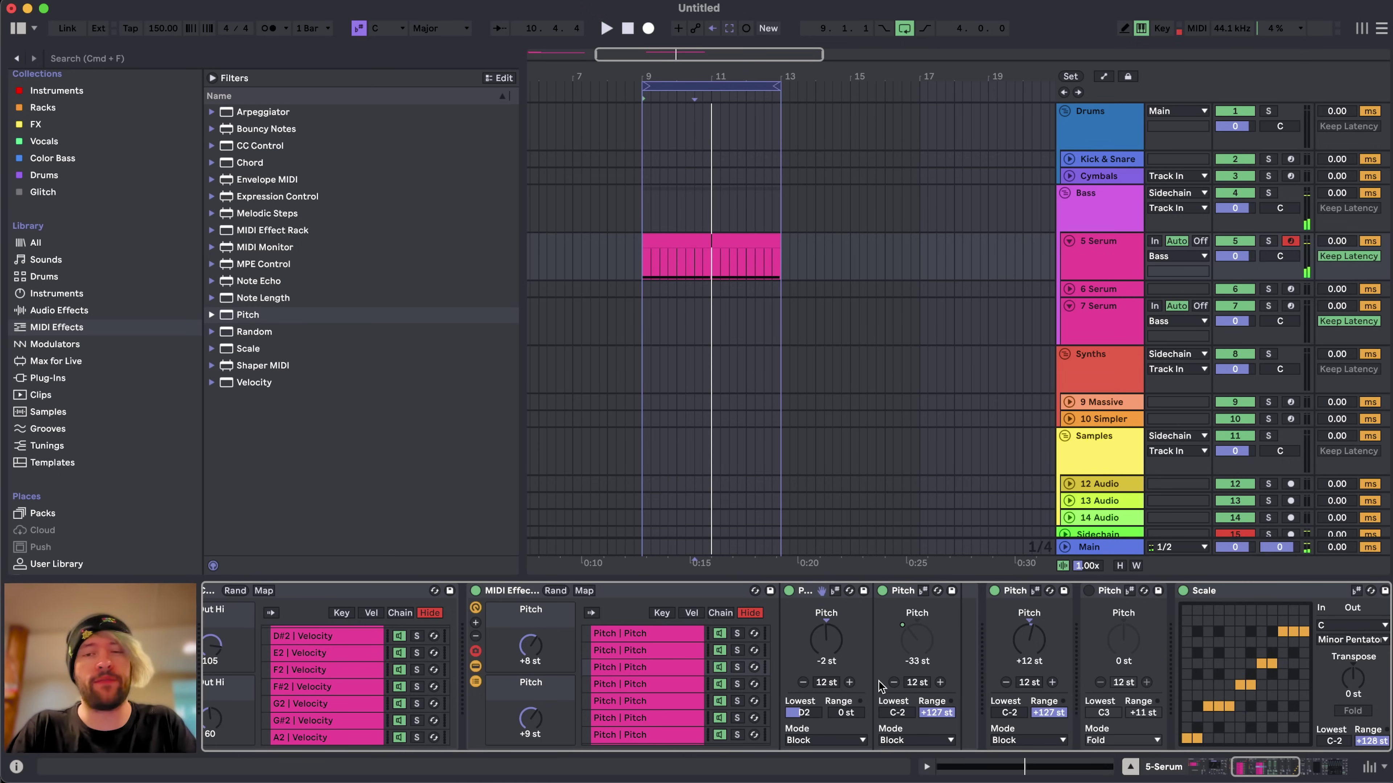
scroll(880, 687, "right", 10)
left_click(738, 591)
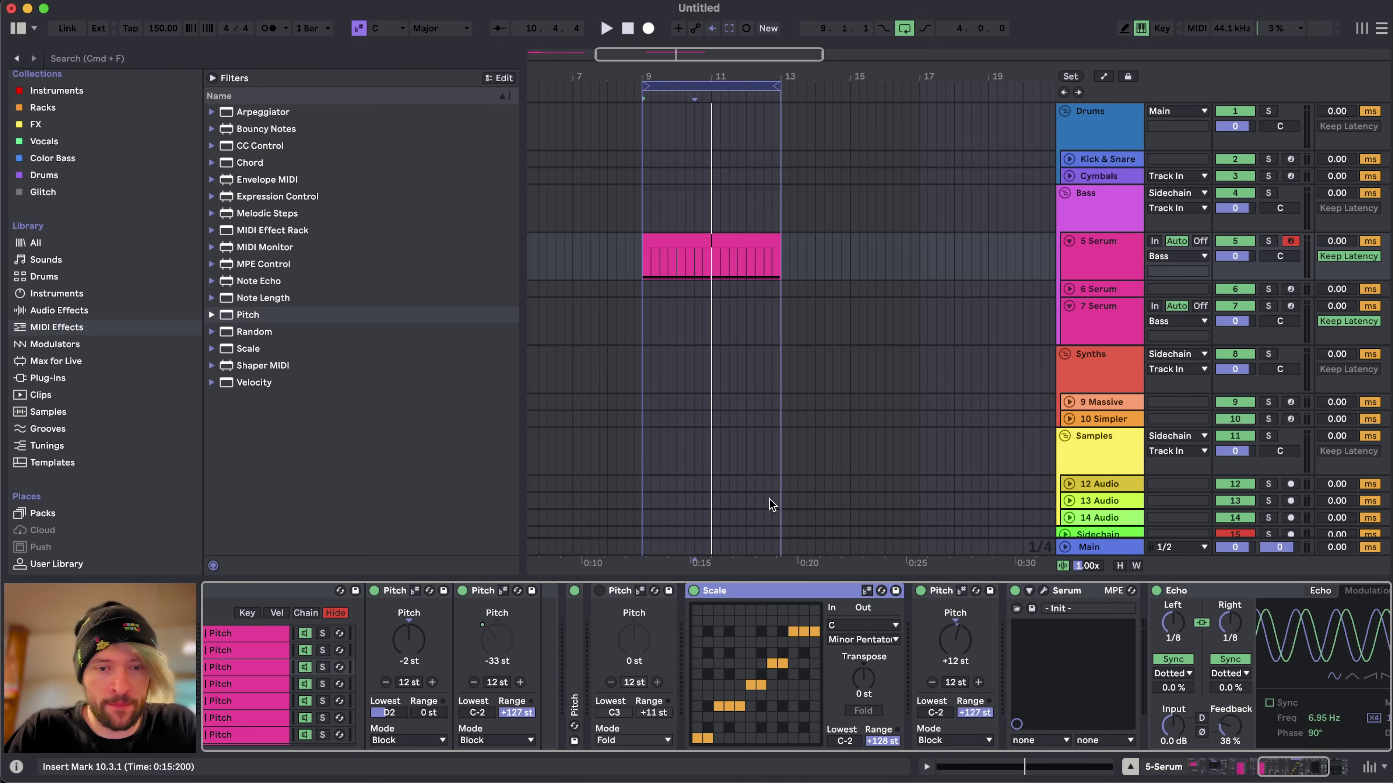
left_click(632, 740)
left_click(626, 773)
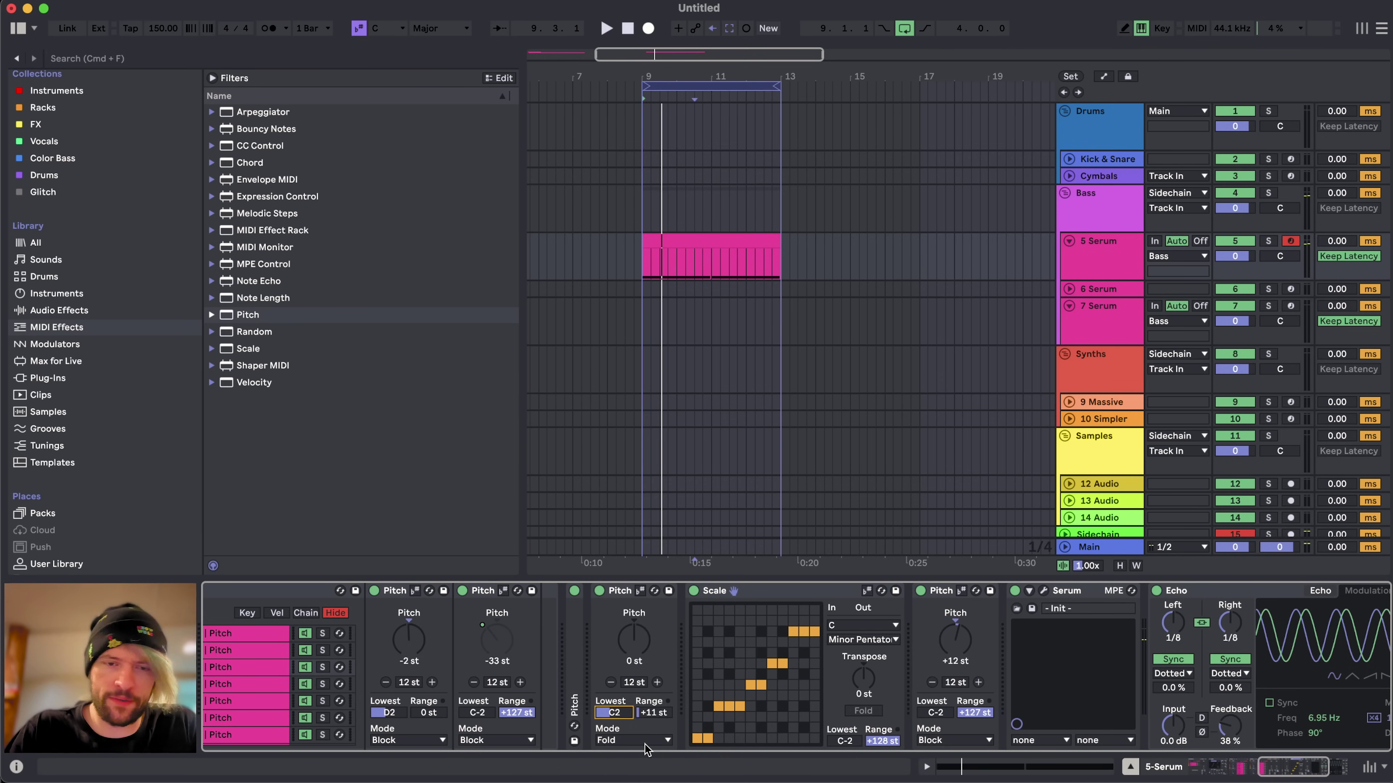
left_click(658, 714)
key("Up")
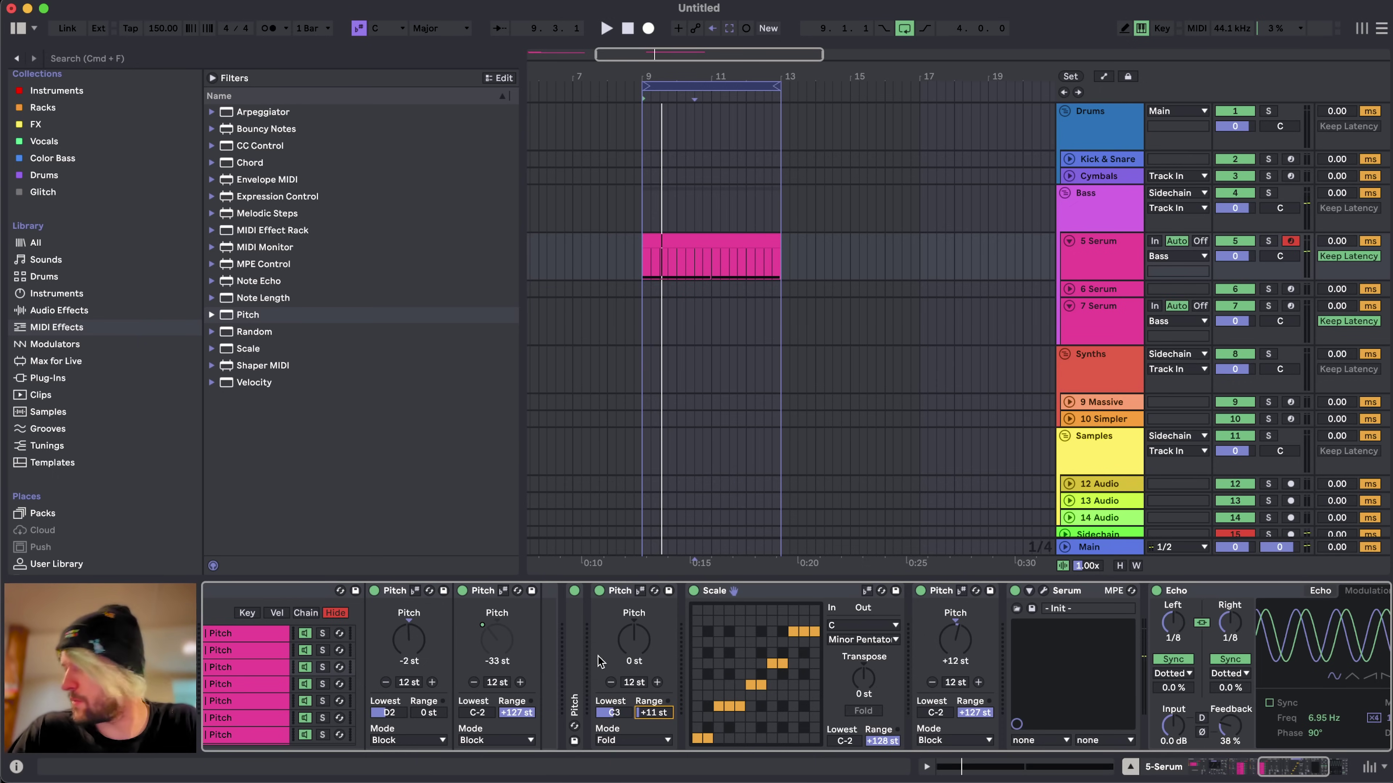
- Play the randomized melody and lower the Fold-mode Pitch device's lowest note to C2
key("space")
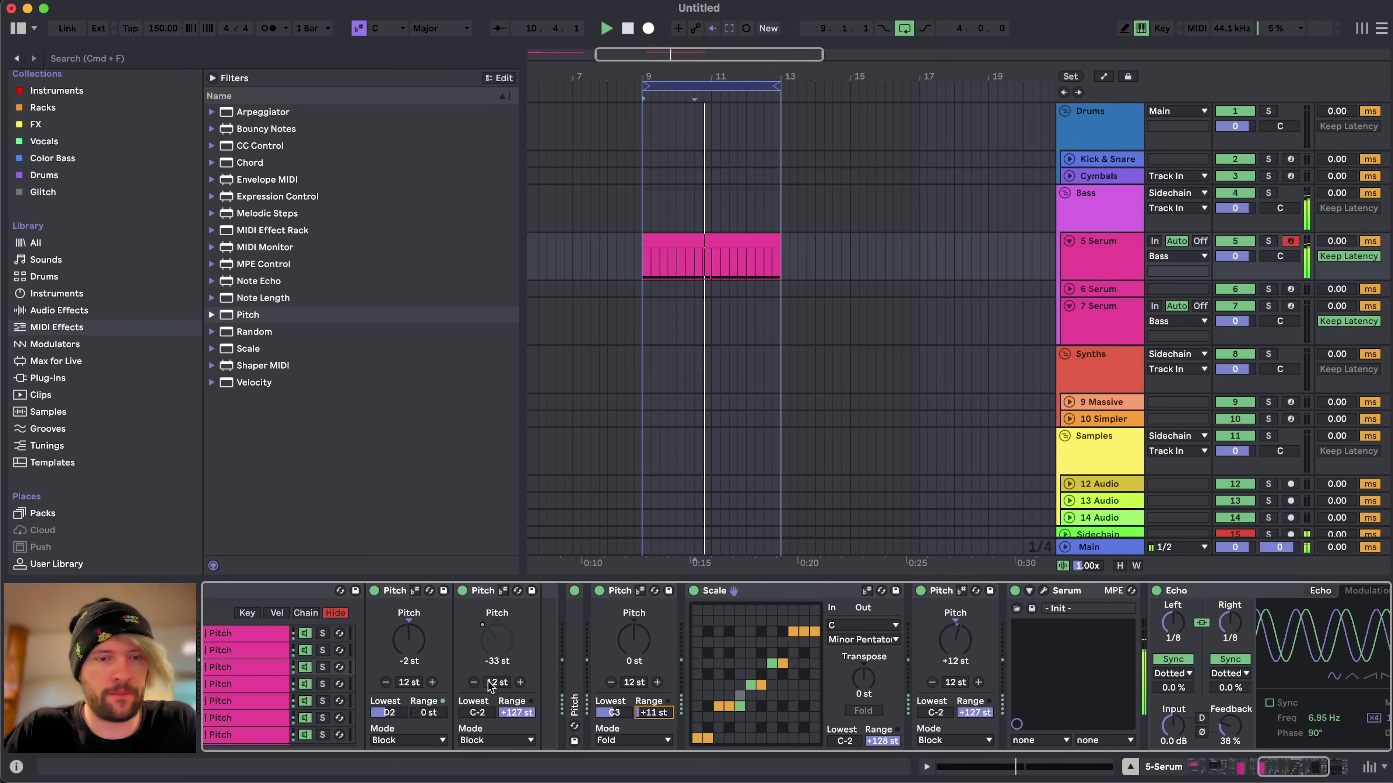
scroll(532, 681, "left", 5)
scroll(974, 654, "right", 5)
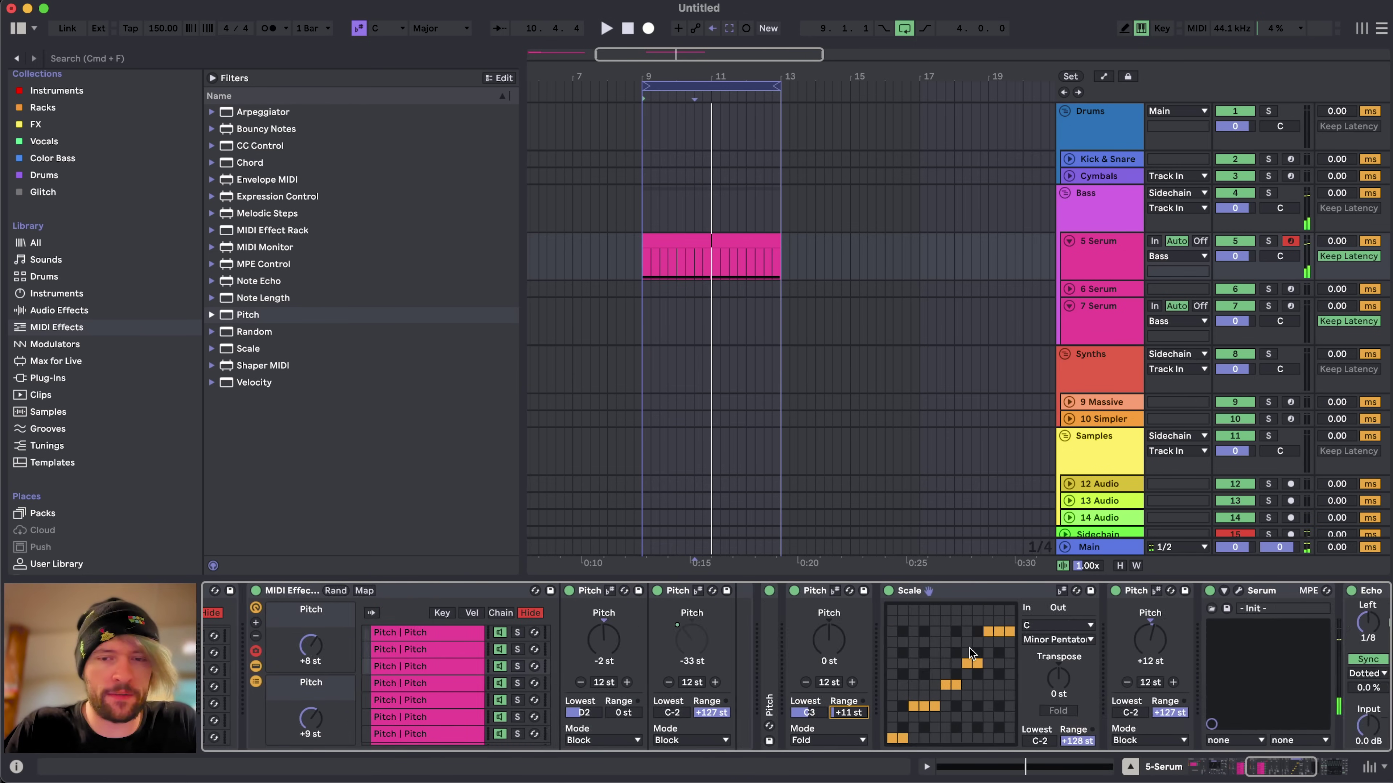
left_click(659, 716)
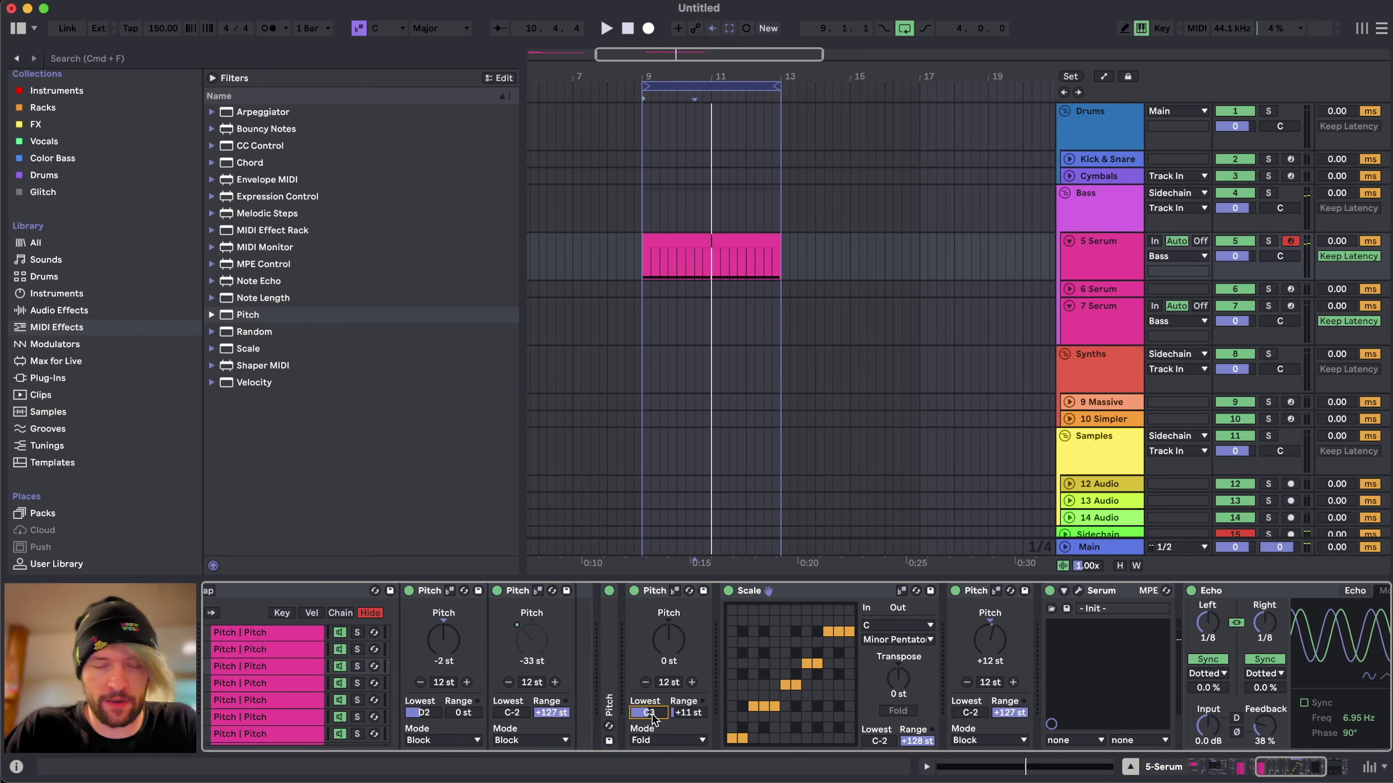
key("space")
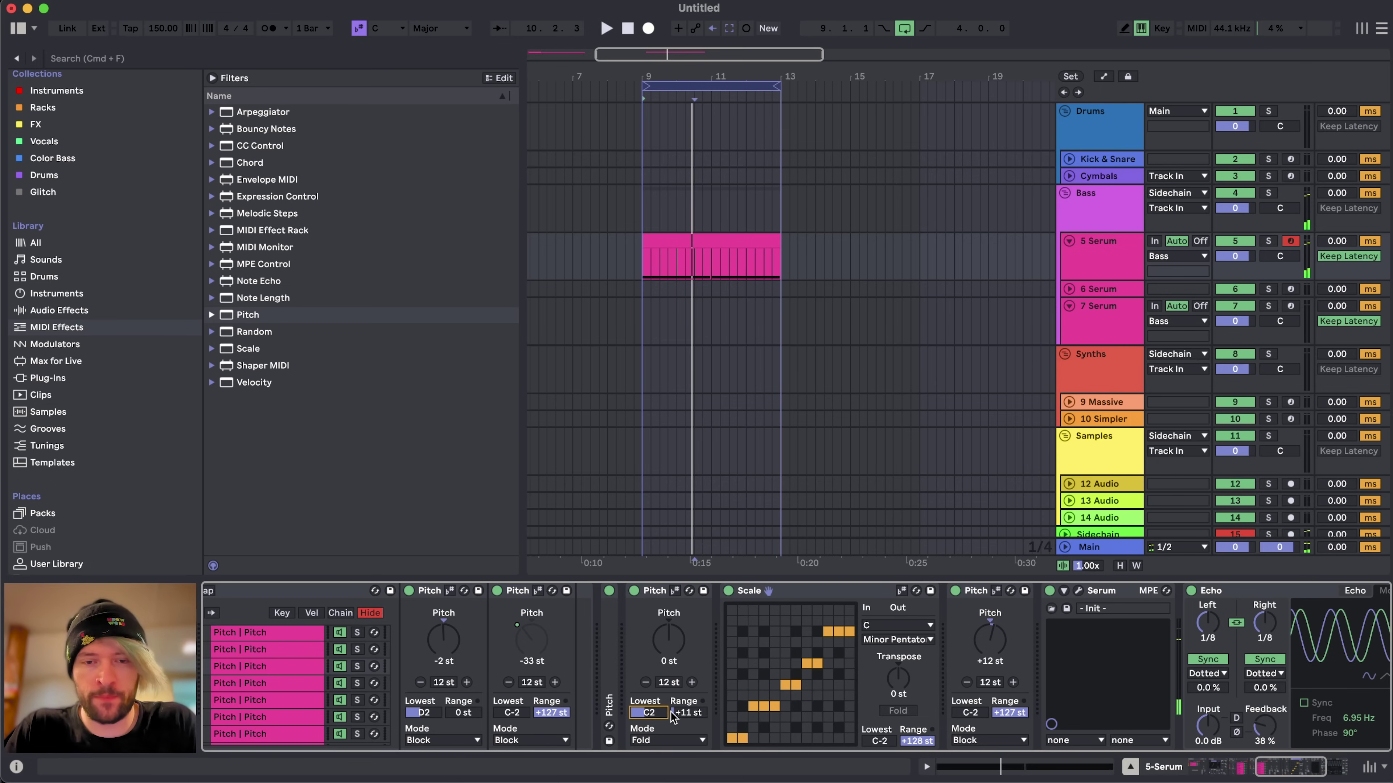
- Try other fold windows on the Pitch device during playback, including lowest note F#0 with a +38 st range
left_click(686, 713)
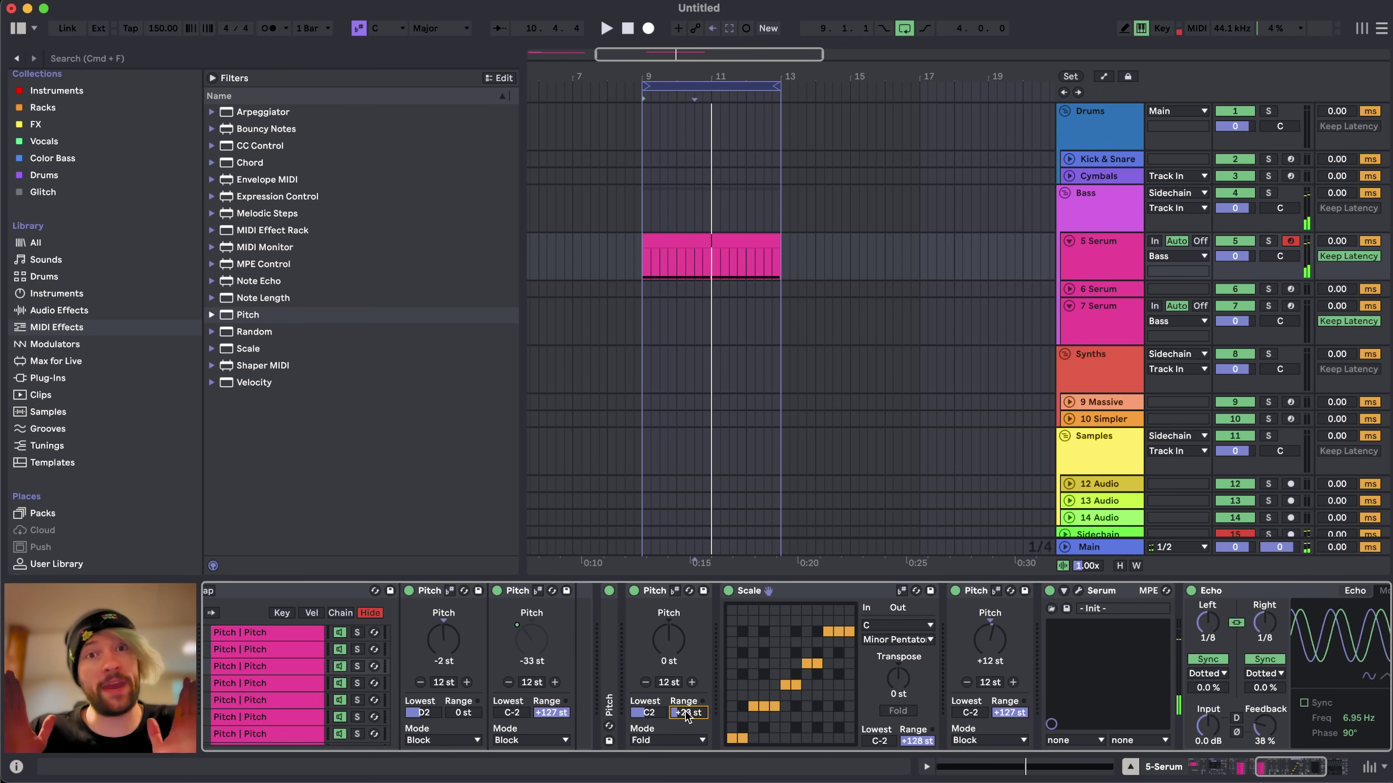
left_click_drag(702, 716, 649, 752)
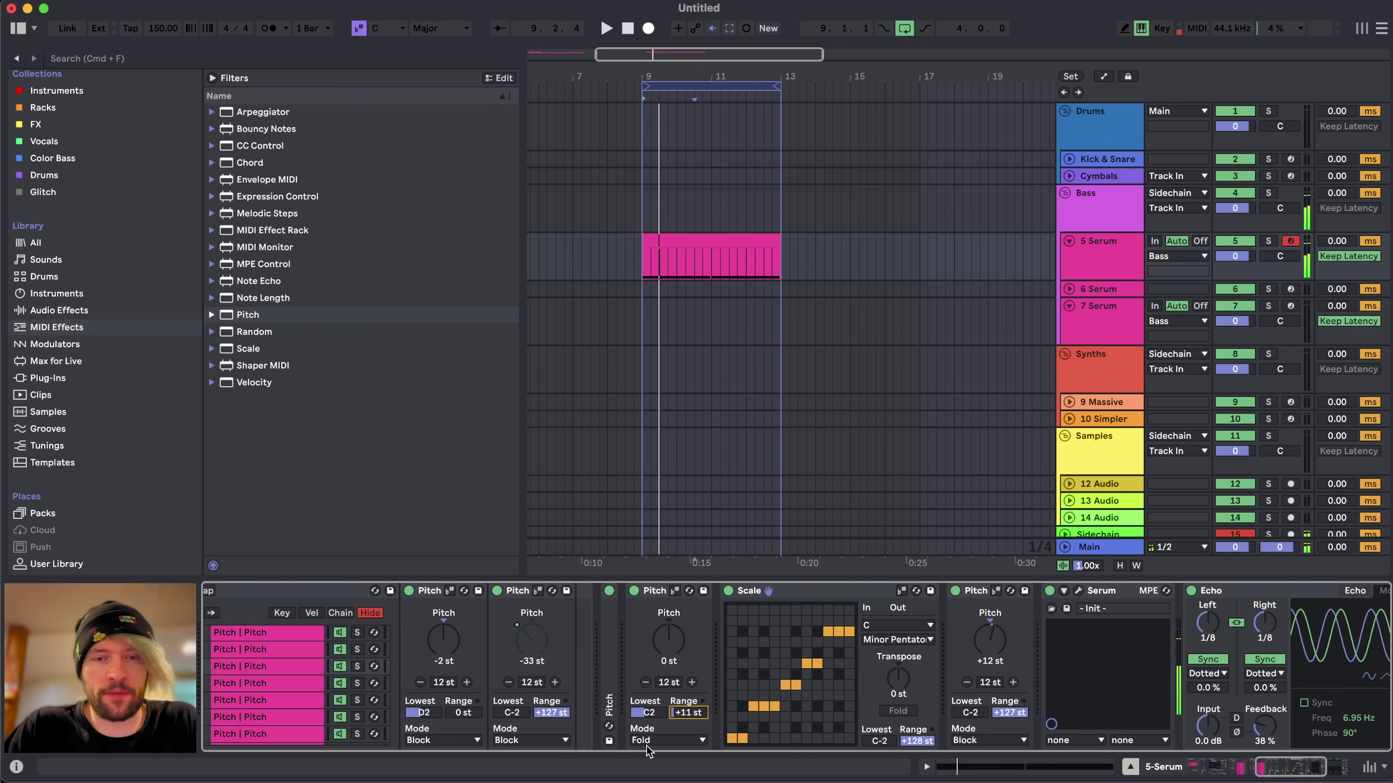
left_click(647, 713)
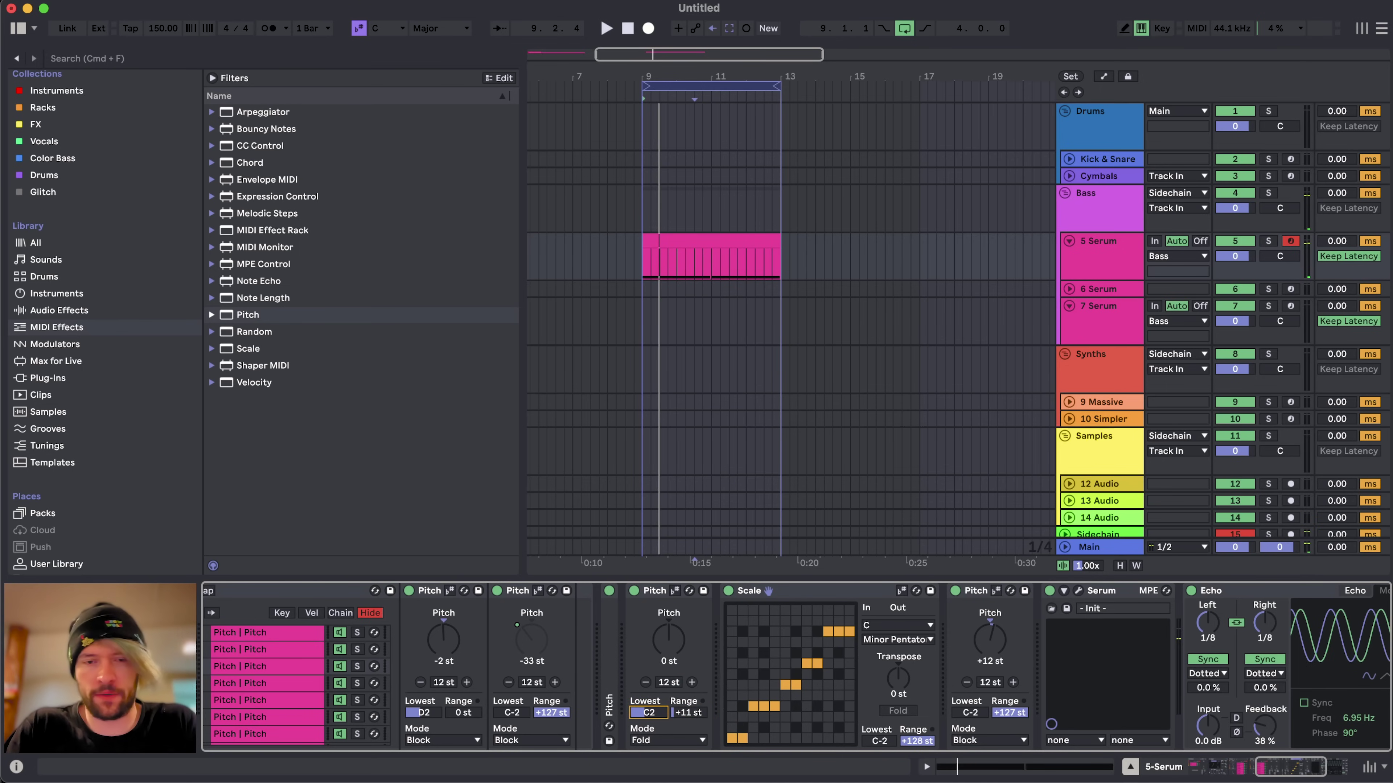
left_click_drag(648, 713, 696, 678)
key("space")
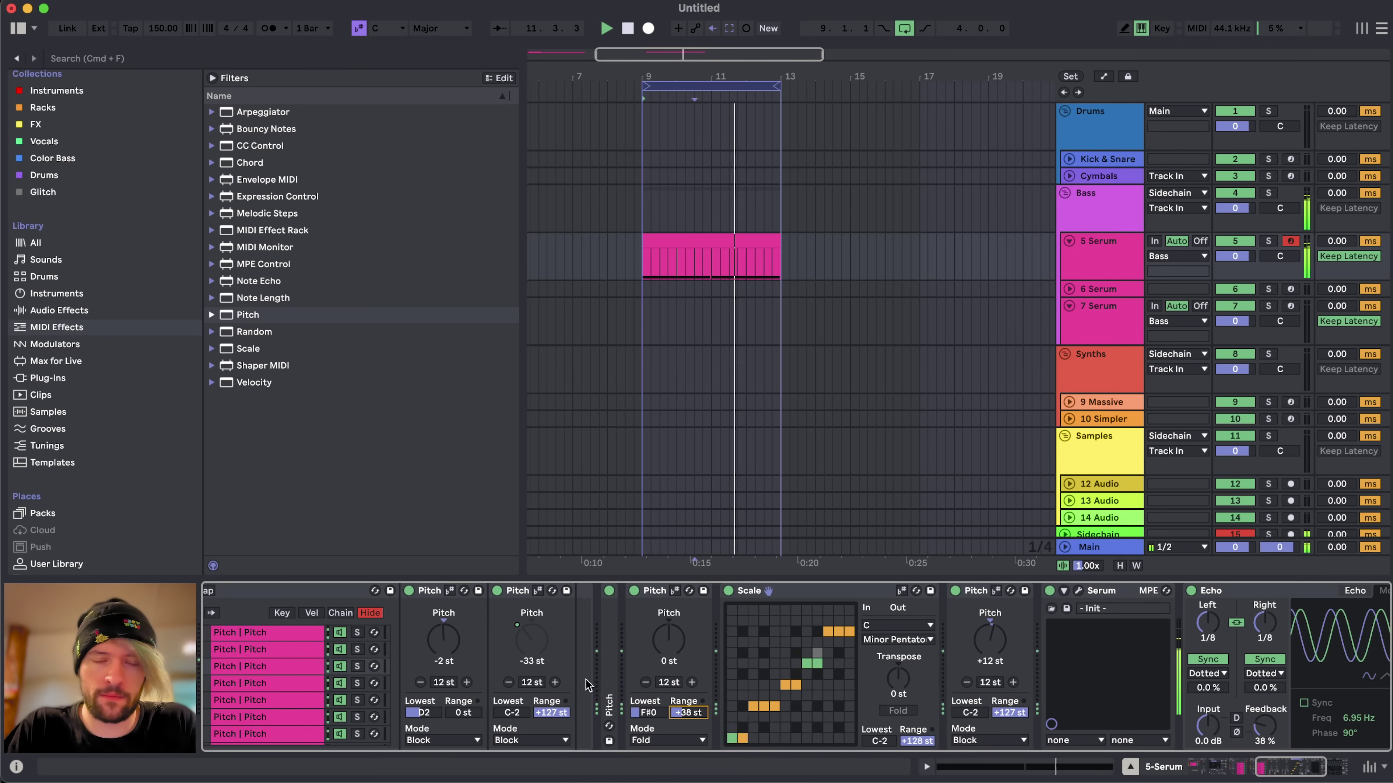
- Set the Fold-mode Pitch device's lowest note to C2 and its range to +11 st
double_click(655, 712)
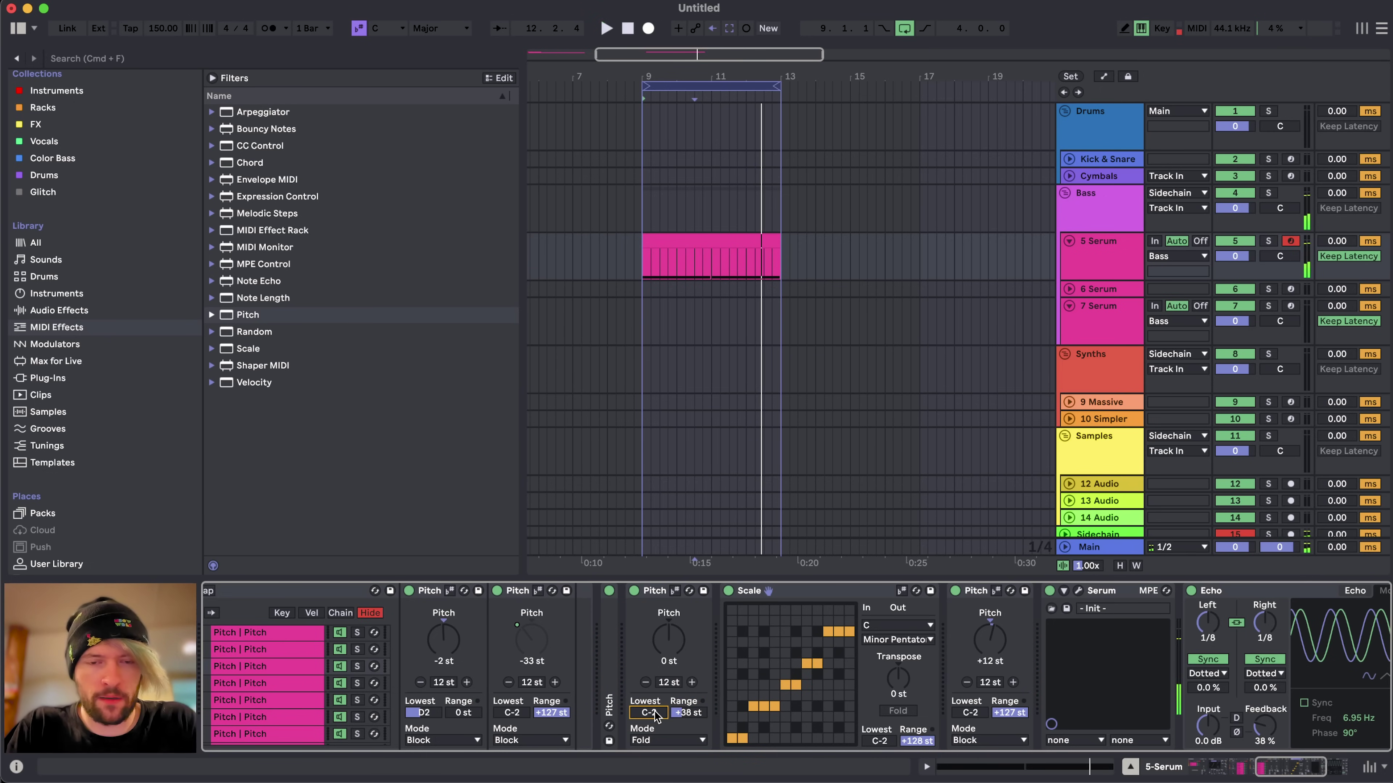
left_click_drag(654, 711, 654, 698)
left_click(682, 715)
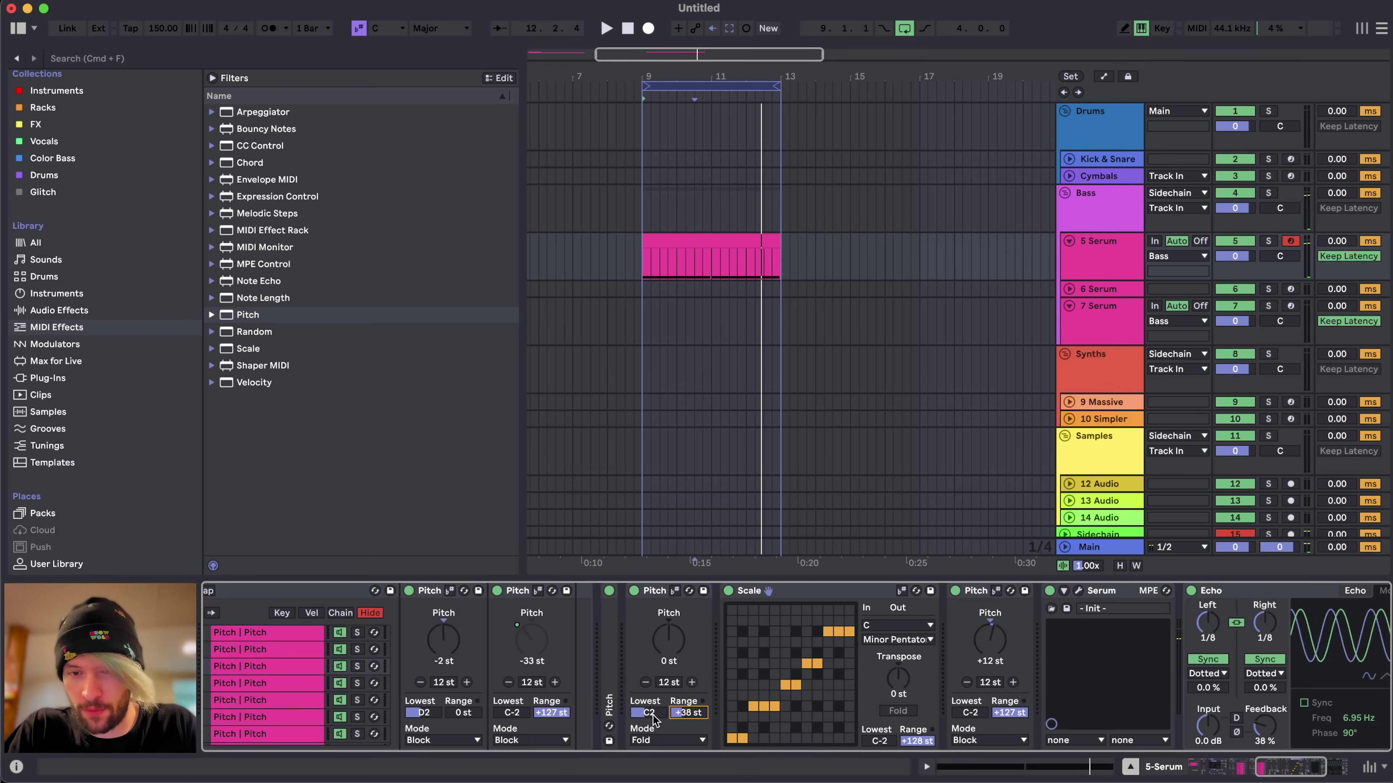
type("0")
key("Return")
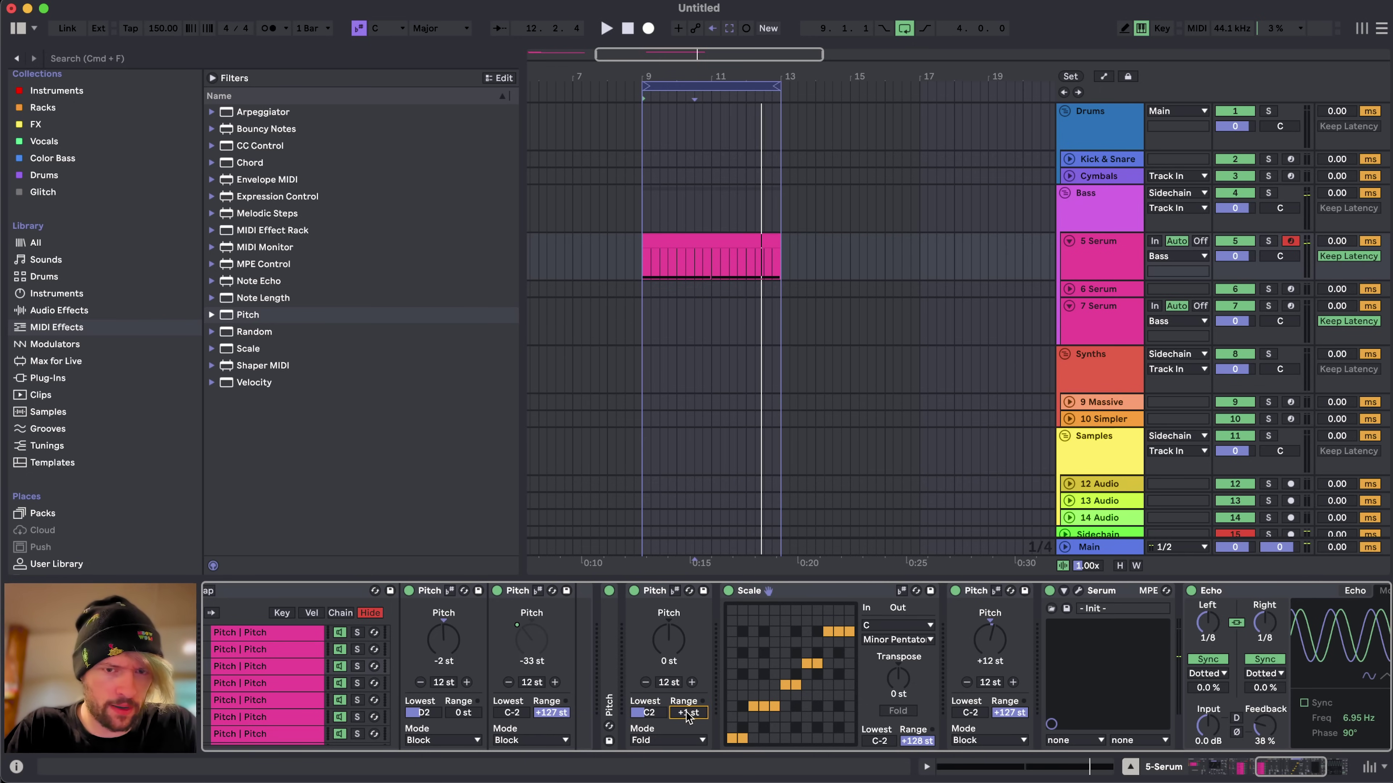
key("Up")
- Group the Fold-mode Pitch device into a MIDI Effect Rack and map both its Lowest and Range to the first macro
left_click(652, 592)
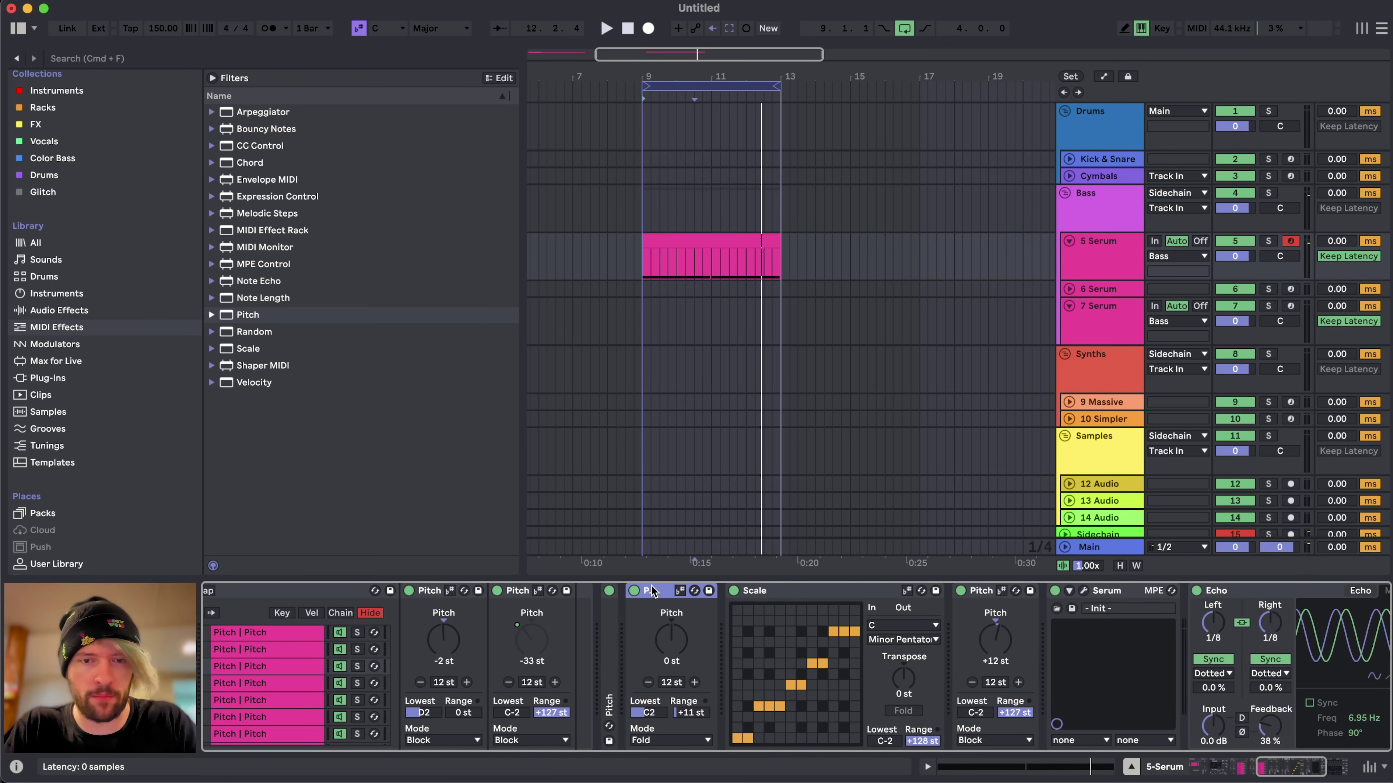
key("super+g")
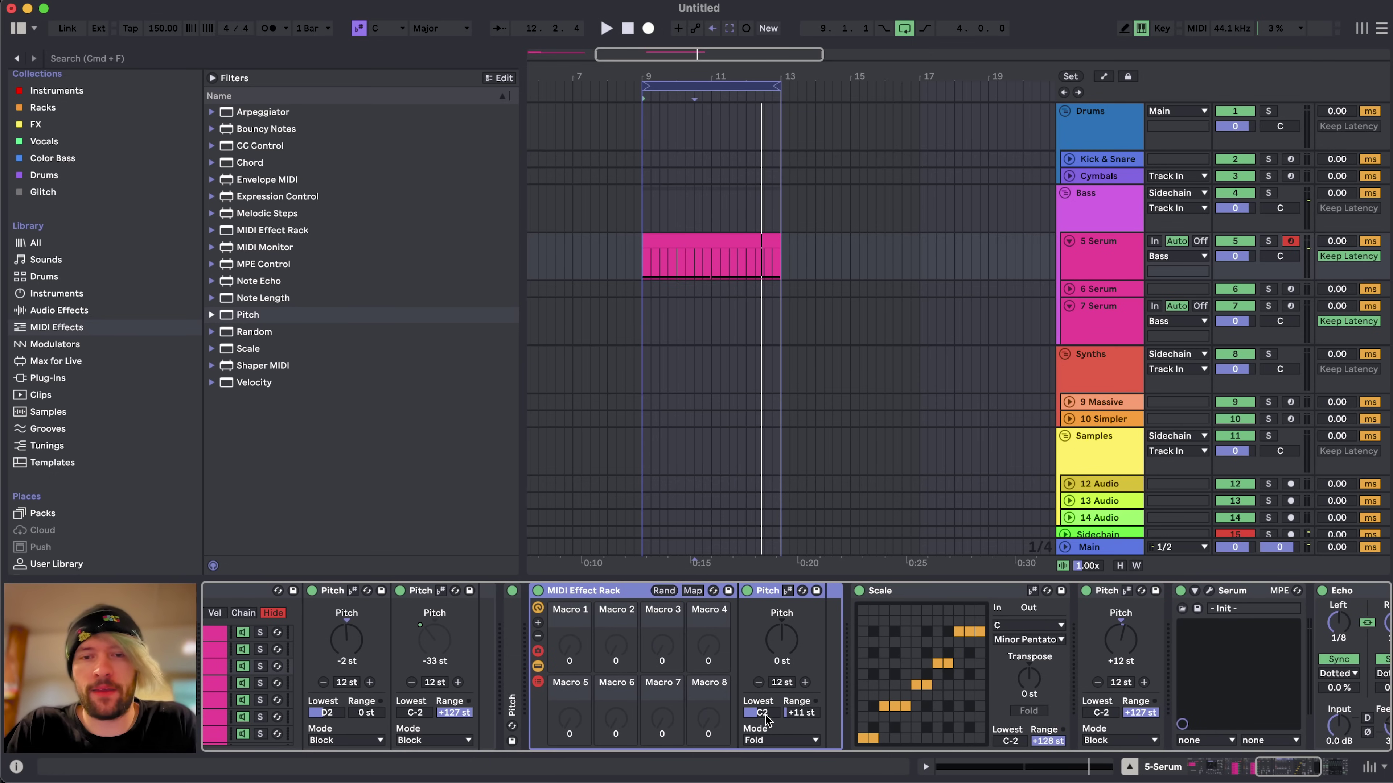
right_click(766, 719)
left_click(795, 472)
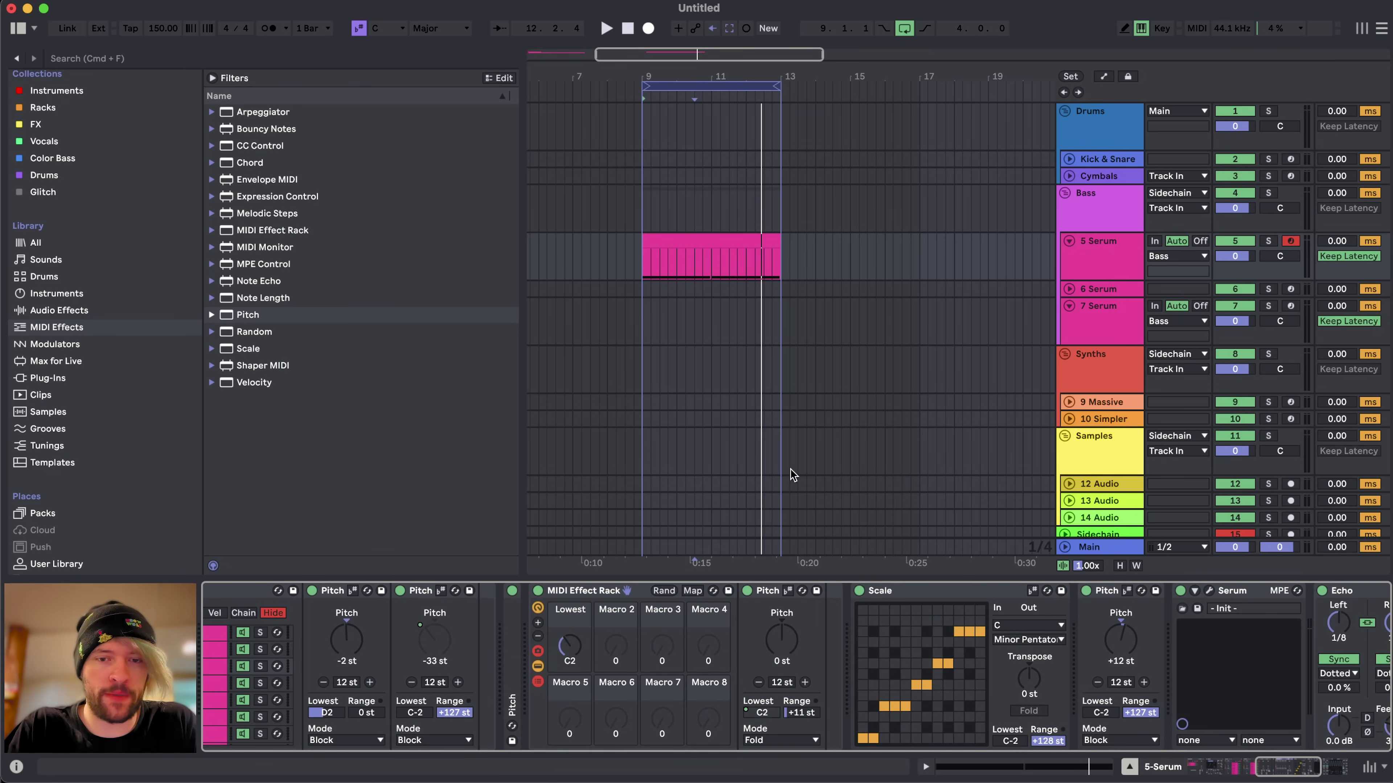
right_click(808, 713)
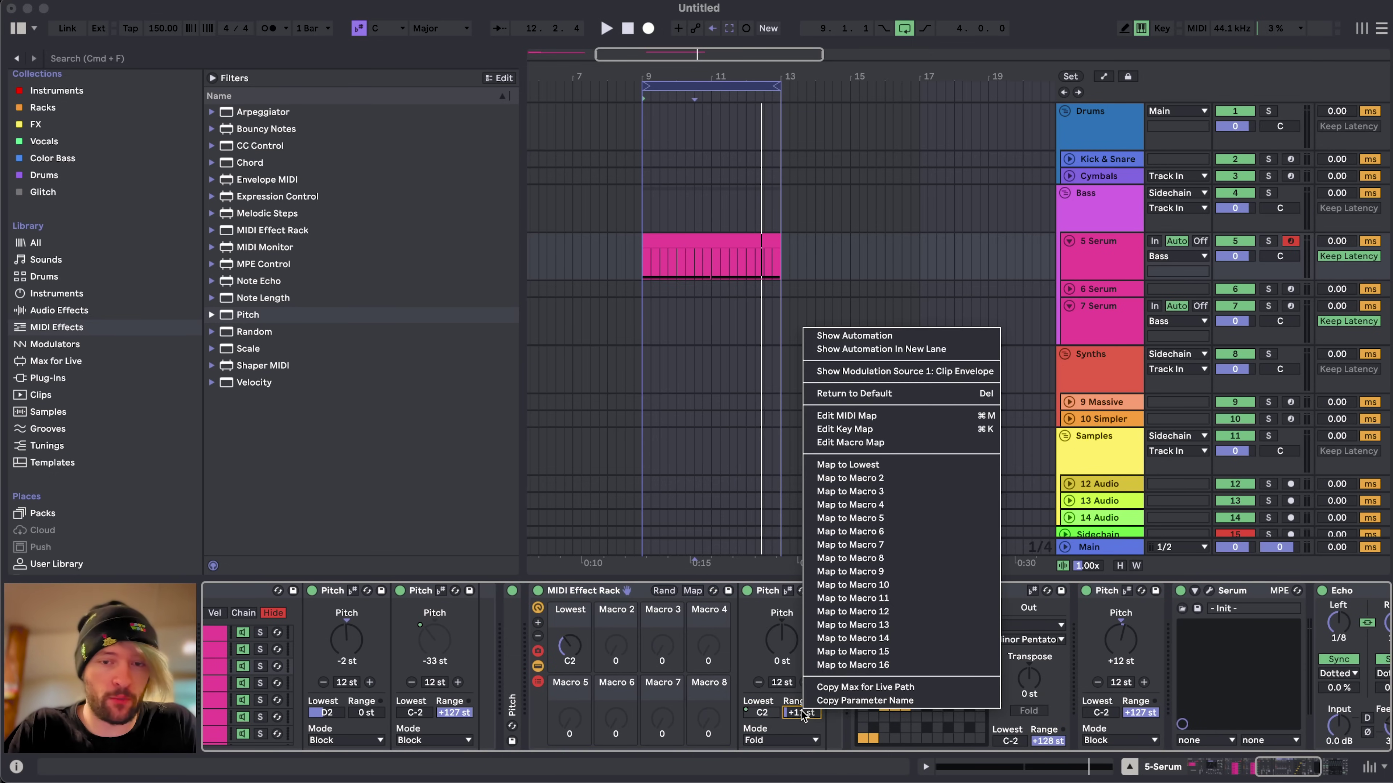
left_click(873, 463)
- Rename the new rack's first macro as Range
left_click(576, 612)
key("super+r")
type("R")
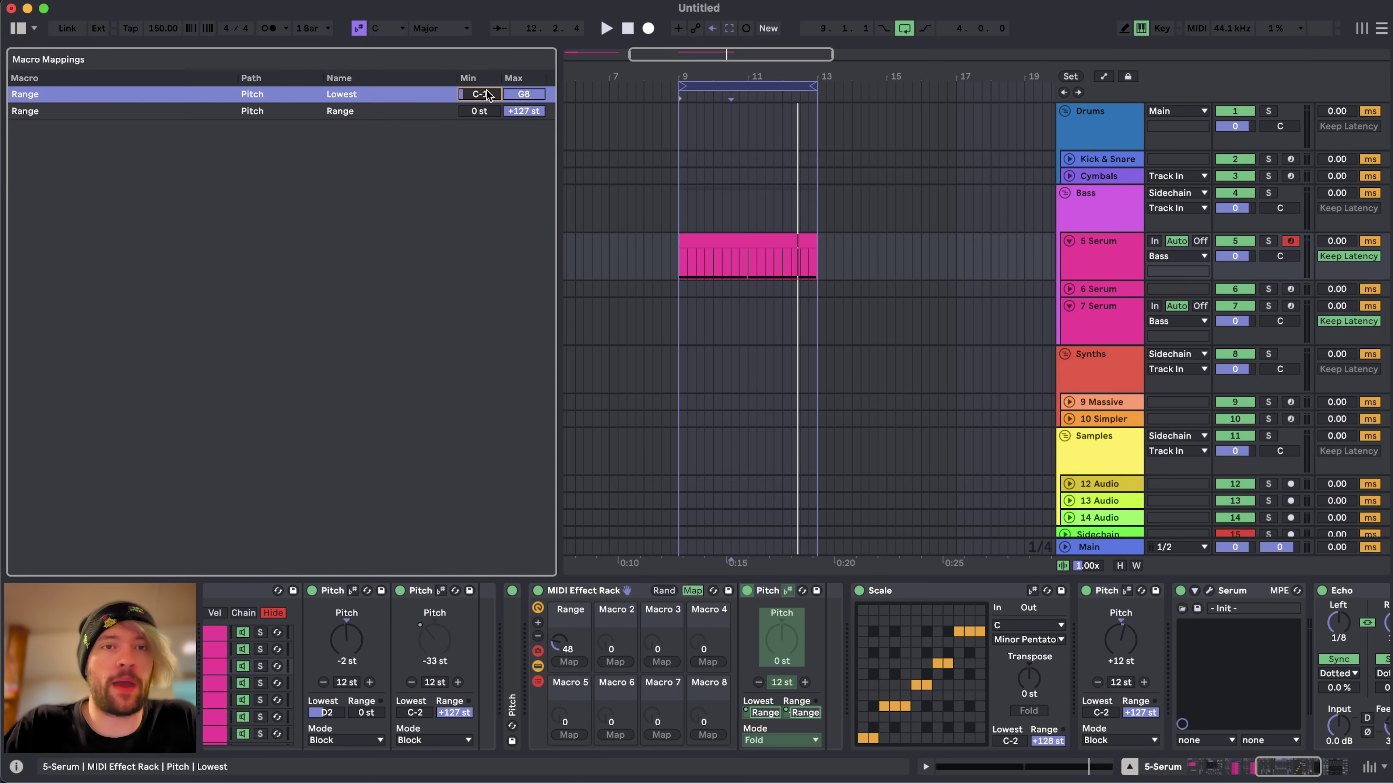
- Set the Lowest mapping's minimum to C2 in the Range macro's mappings and reset the macro to 0
left_click_drag(487, 91, 487, 78)
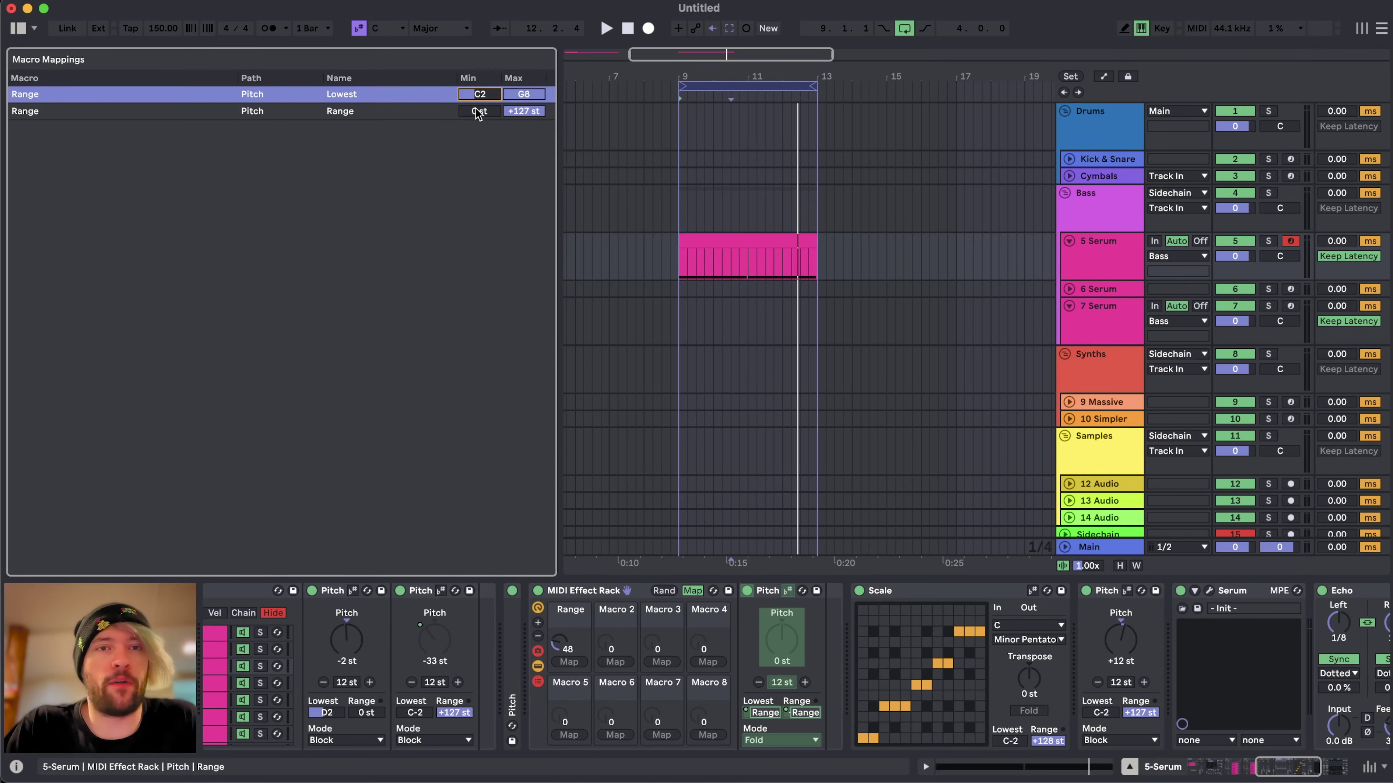
left_click(569, 645)
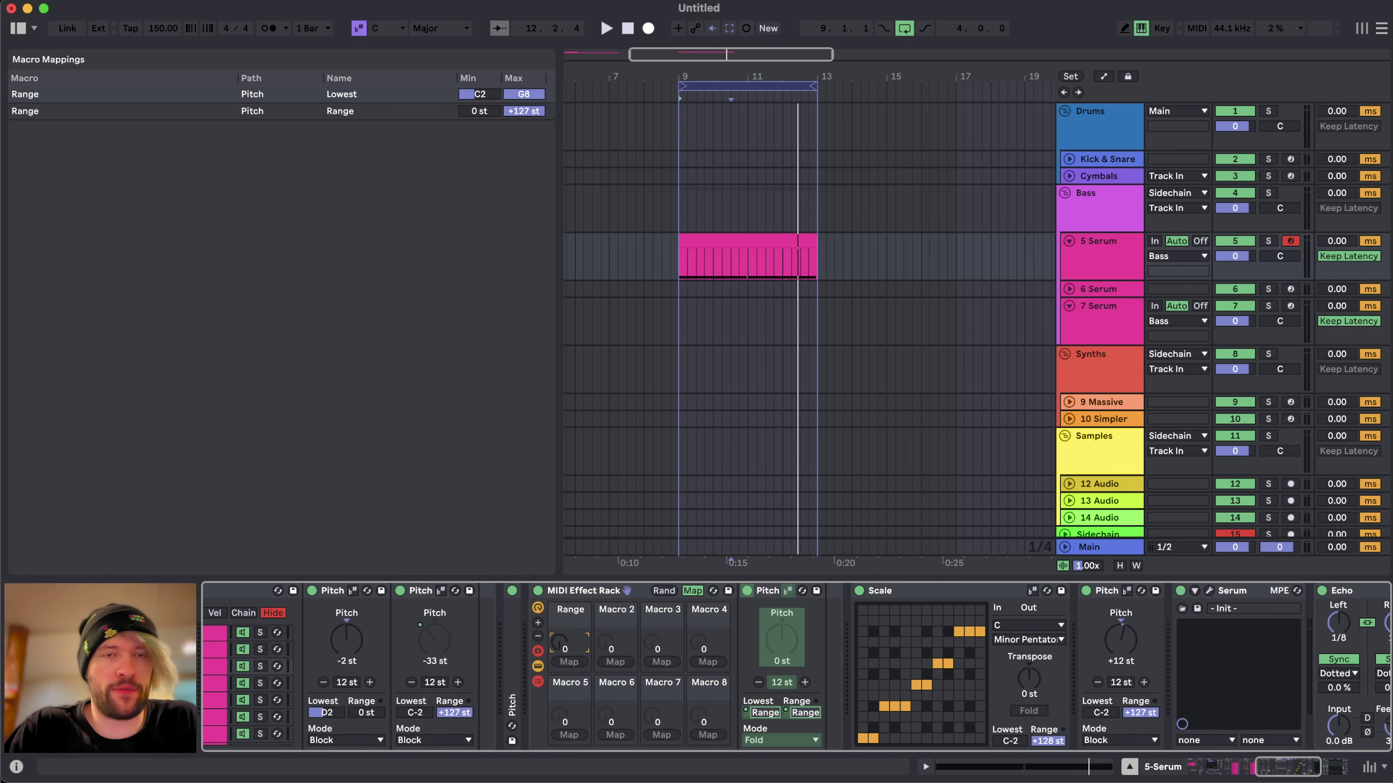
- Set the macro mapping's Lowest maximum to C-1 and its Range limits to +12 st minimum and +24 st maximum
left_click(483, 113)
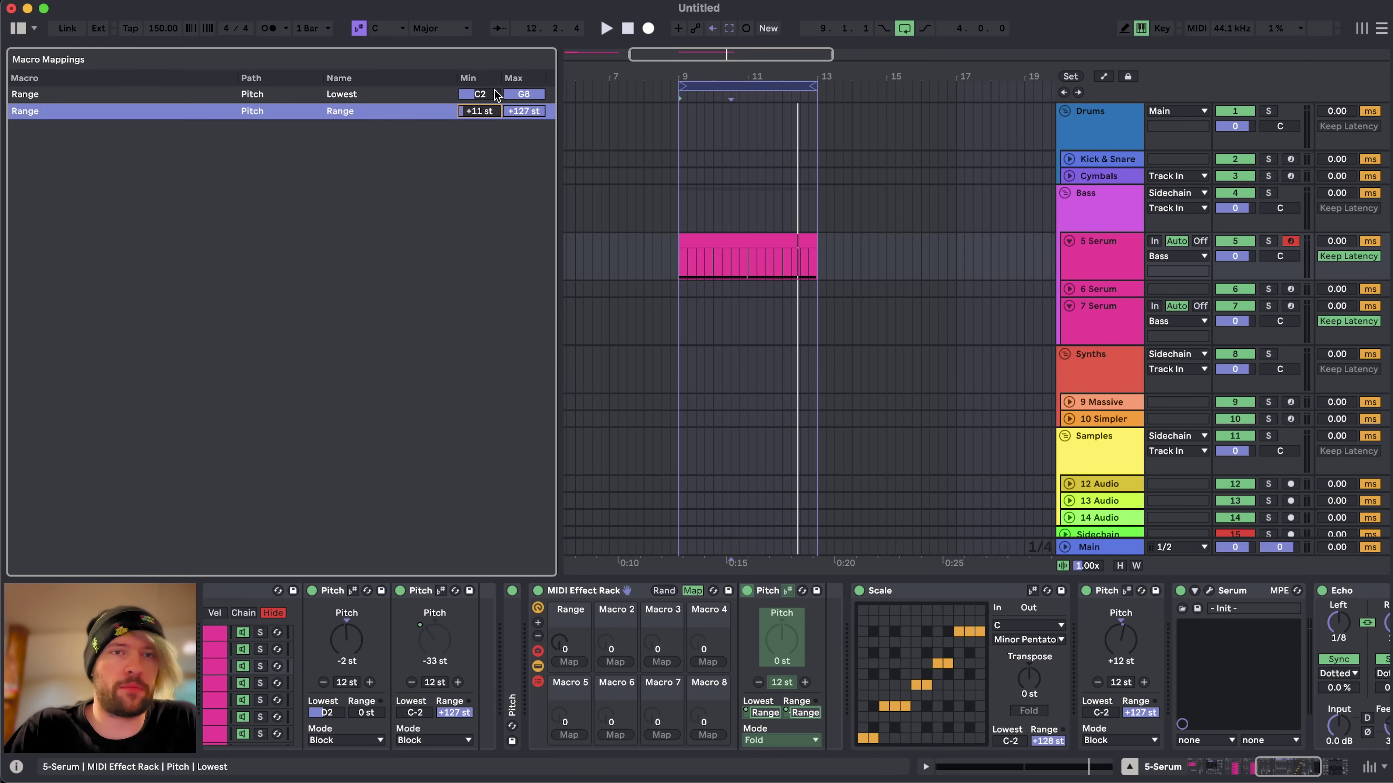
left_click_drag(519, 95, 535, 385)
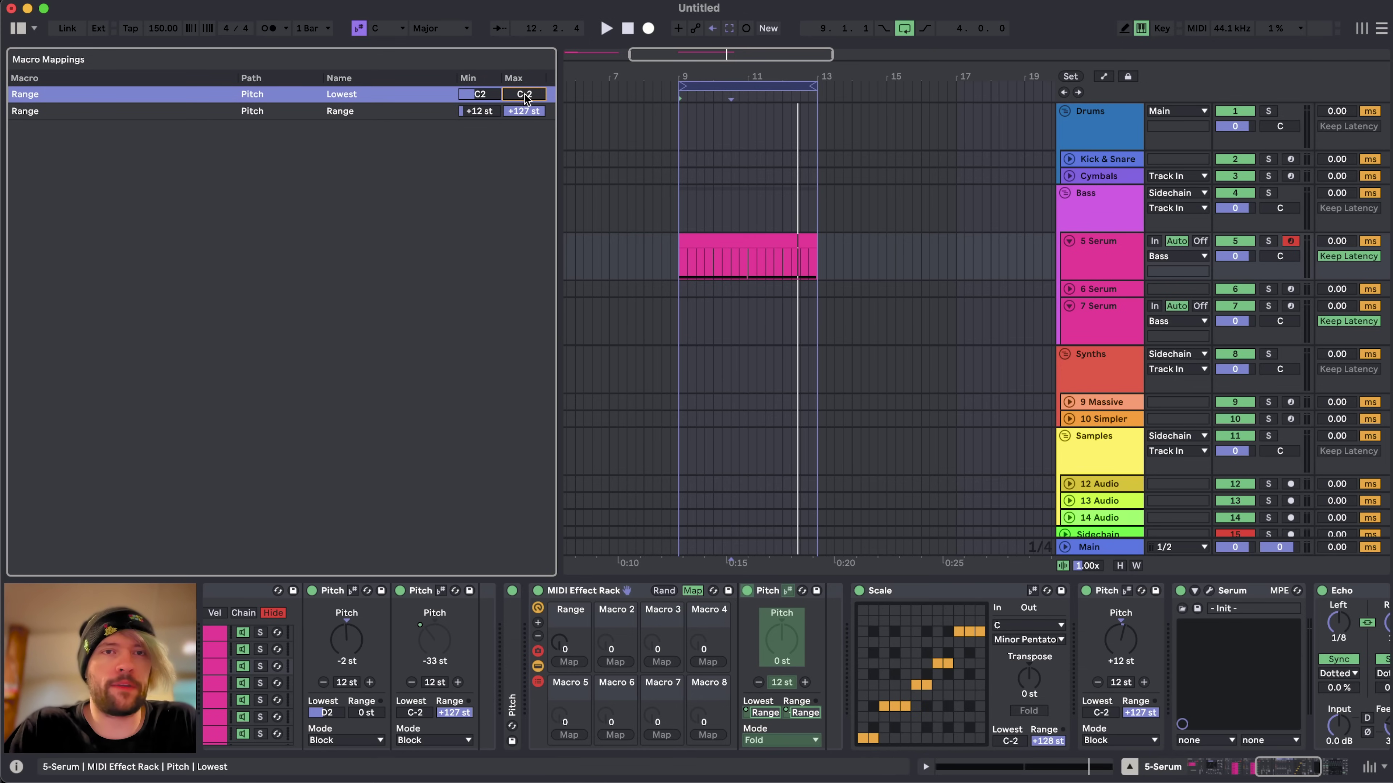
left_click_drag(525, 95, 525, 55)
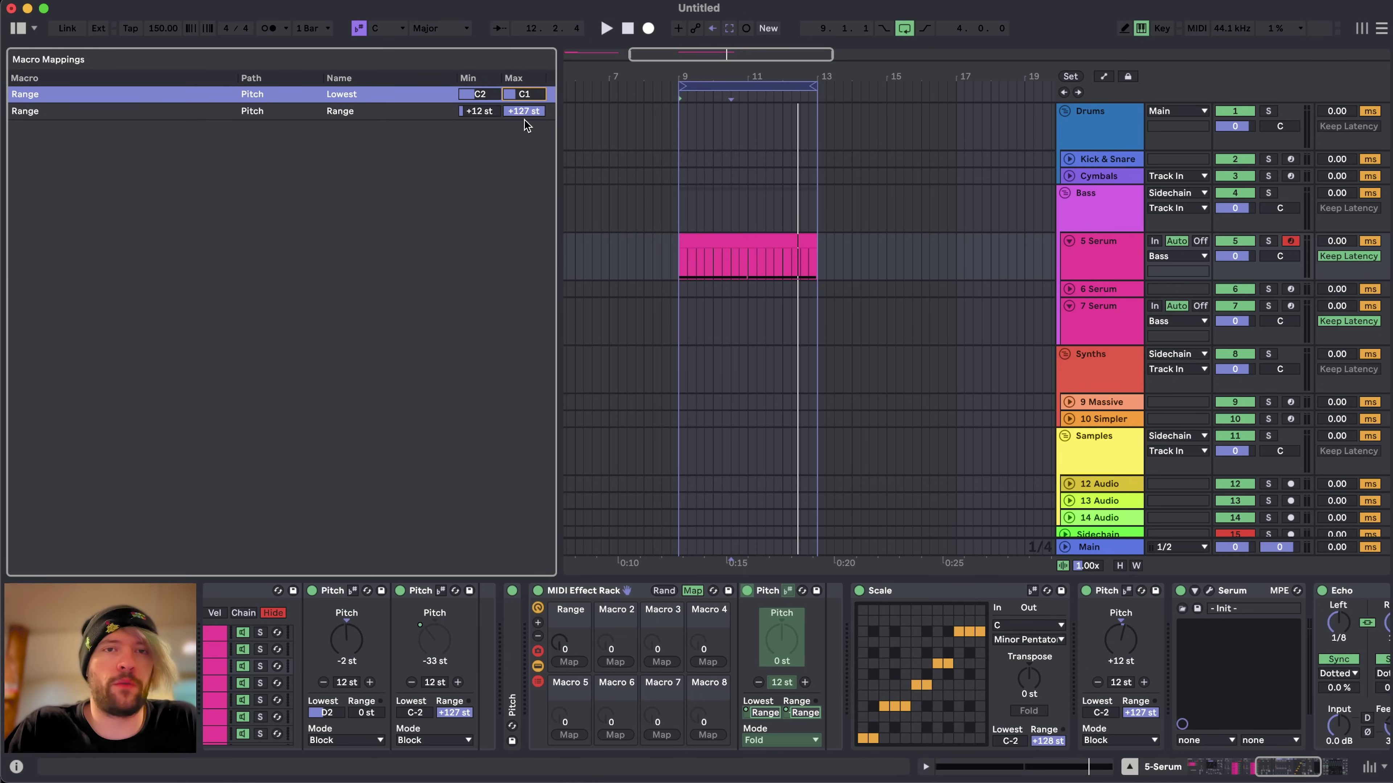
left_click(526, 113)
type("12")
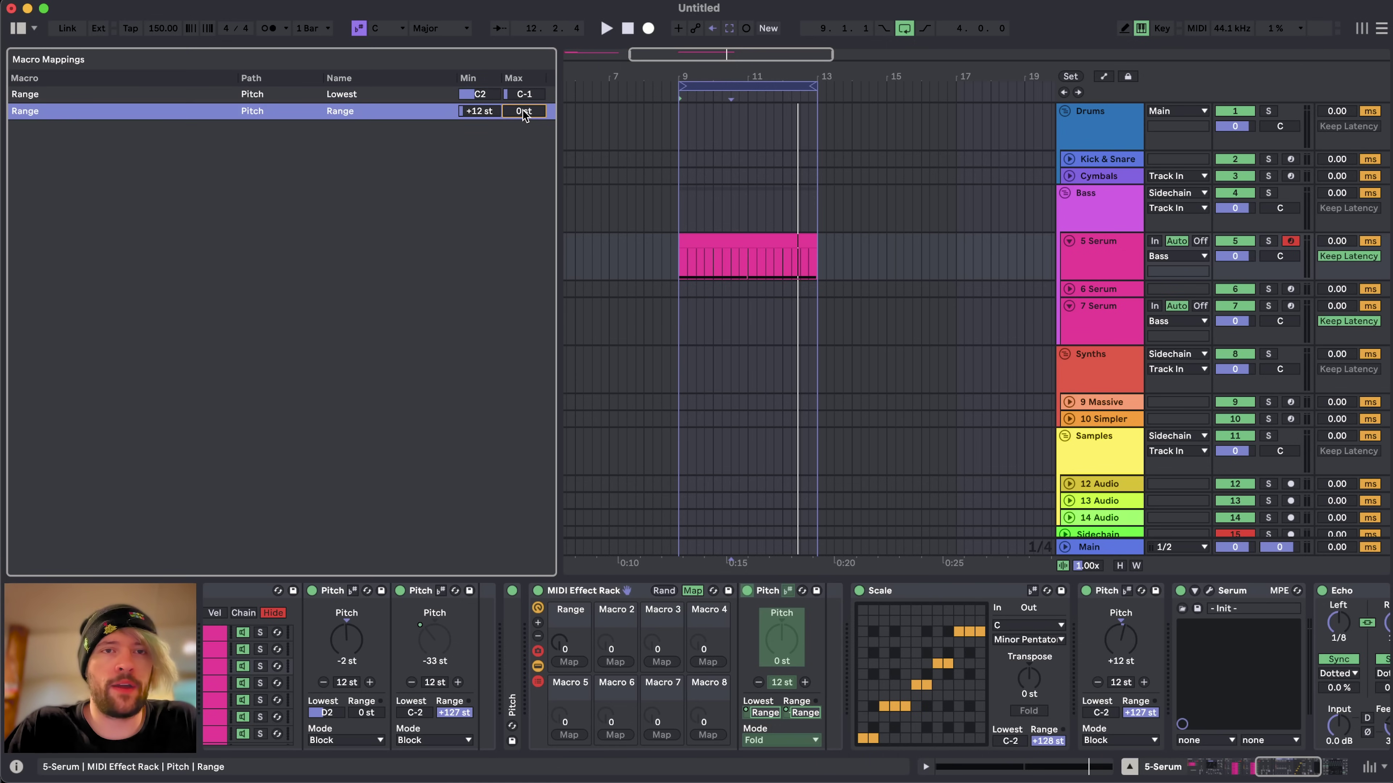
key("Return")
type("24")
key("Return")
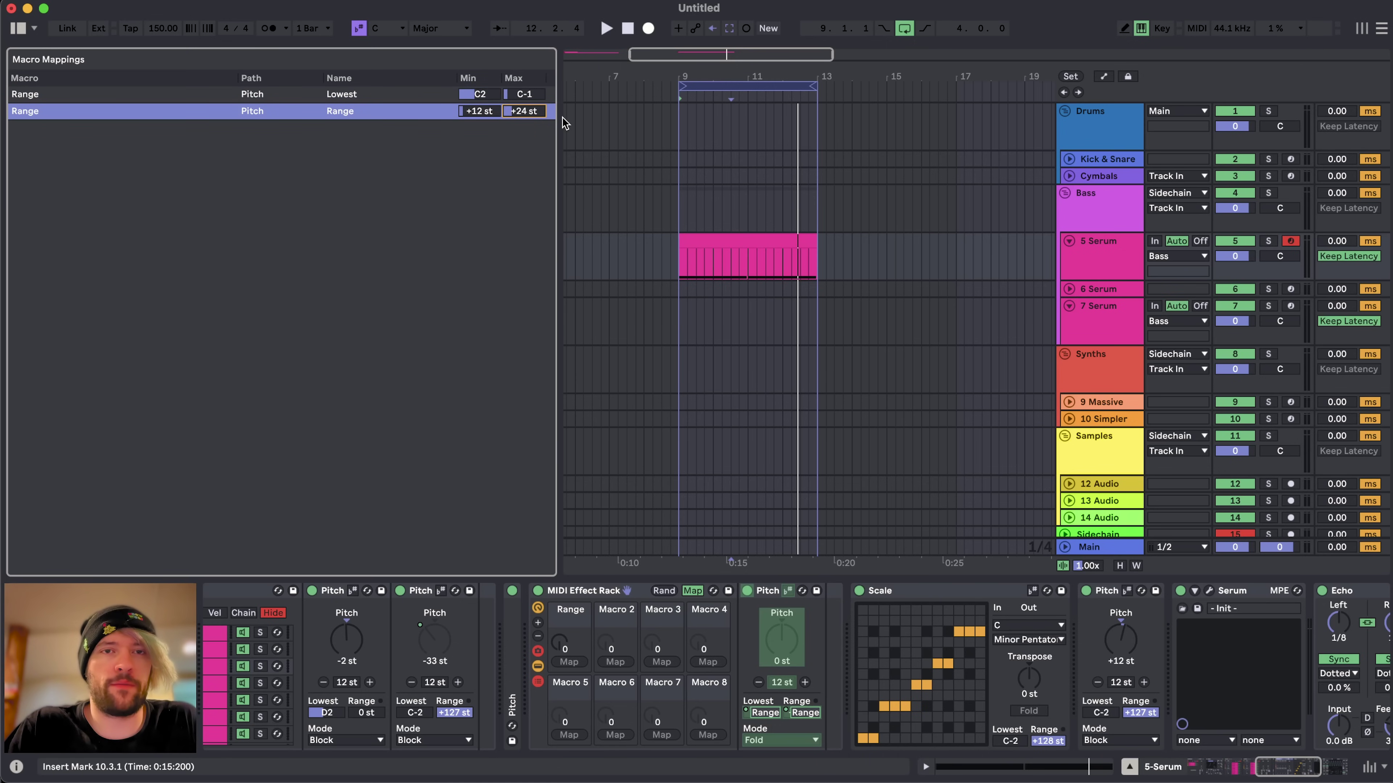
left_click(692, 591)
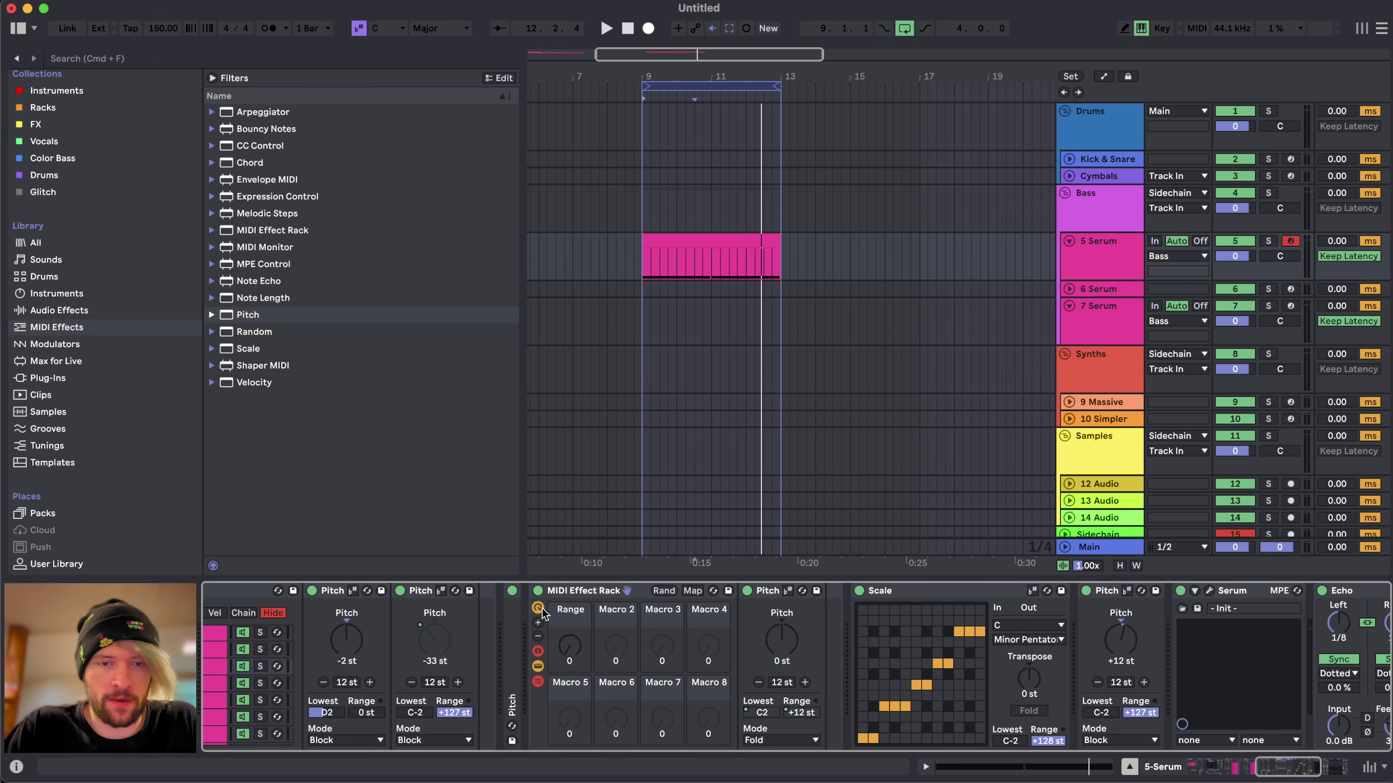
- Reduce the MIDI Effect Rack to the single Range macro and hide the devices inside it
left_click(538, 637)
left_click(538, 636)
left_click(538, 637)
left_click(537, 636)
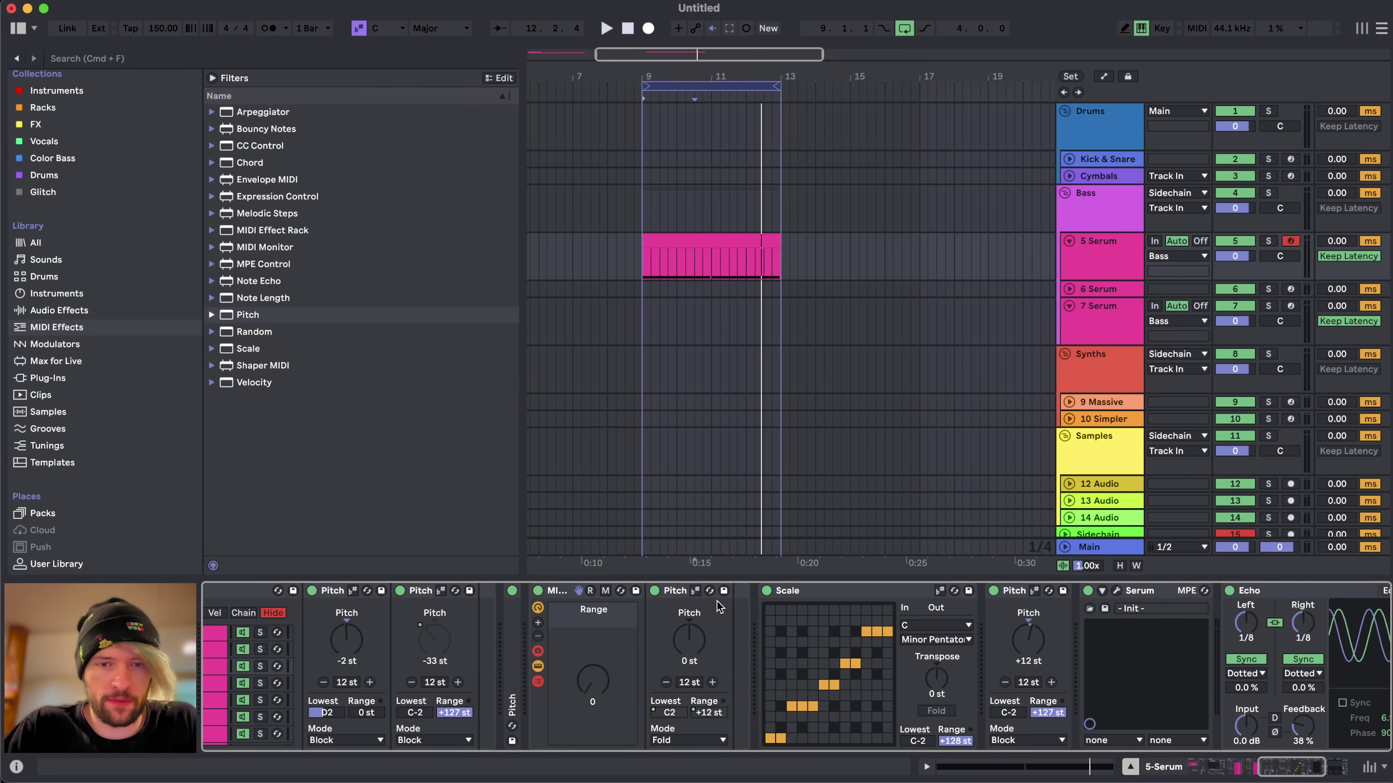
left_click(538, 666)
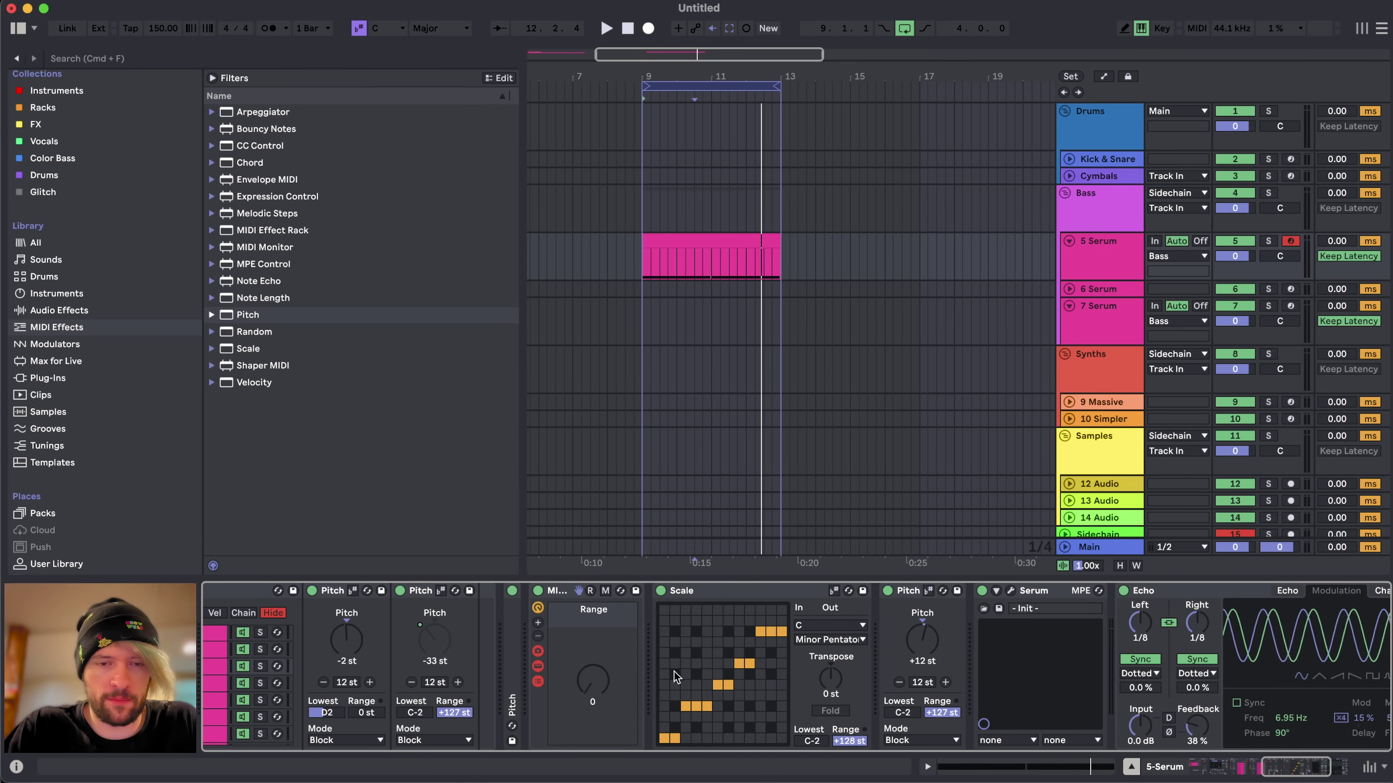
- Audition the raised Range macro on the playing loop and extend its mapping maximums to C0 for Lowest and +72 st for Range
left_click(560, 591)
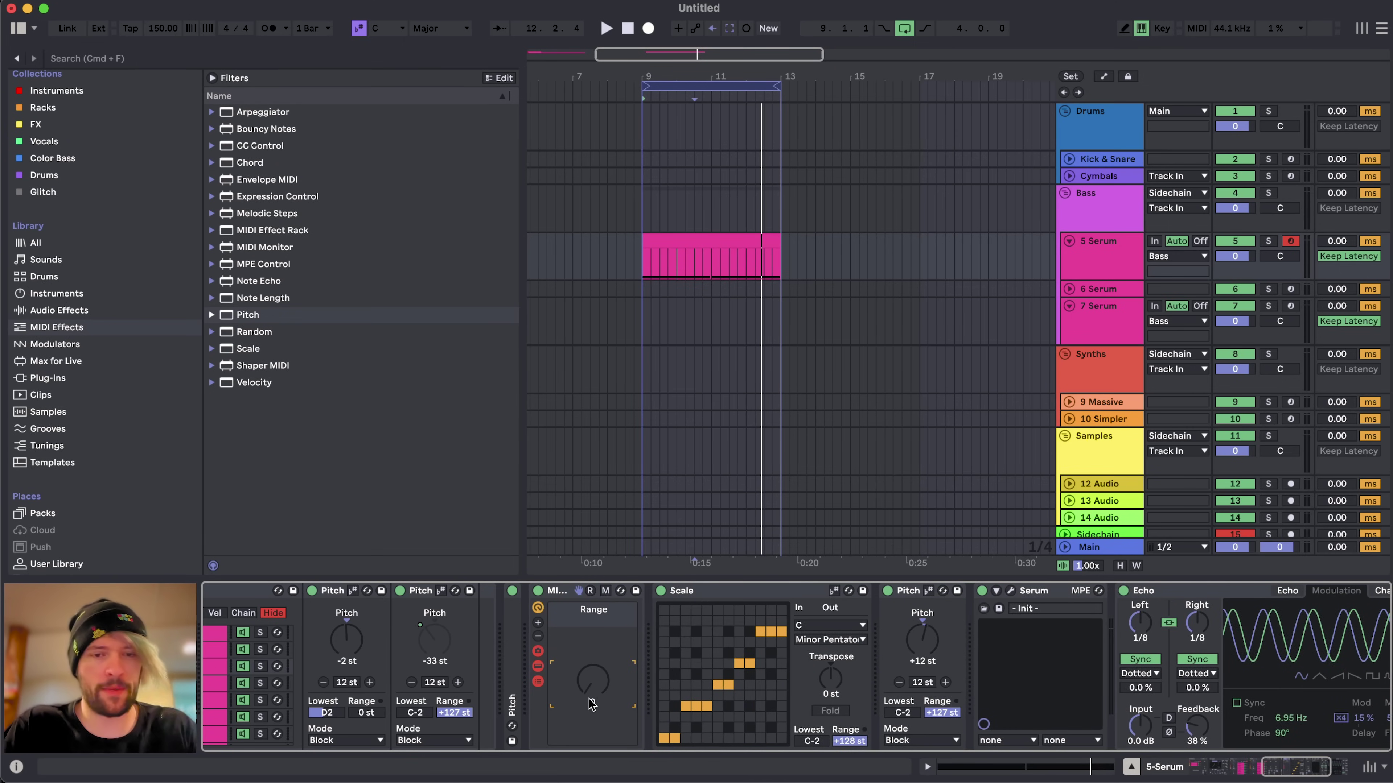
key("space")
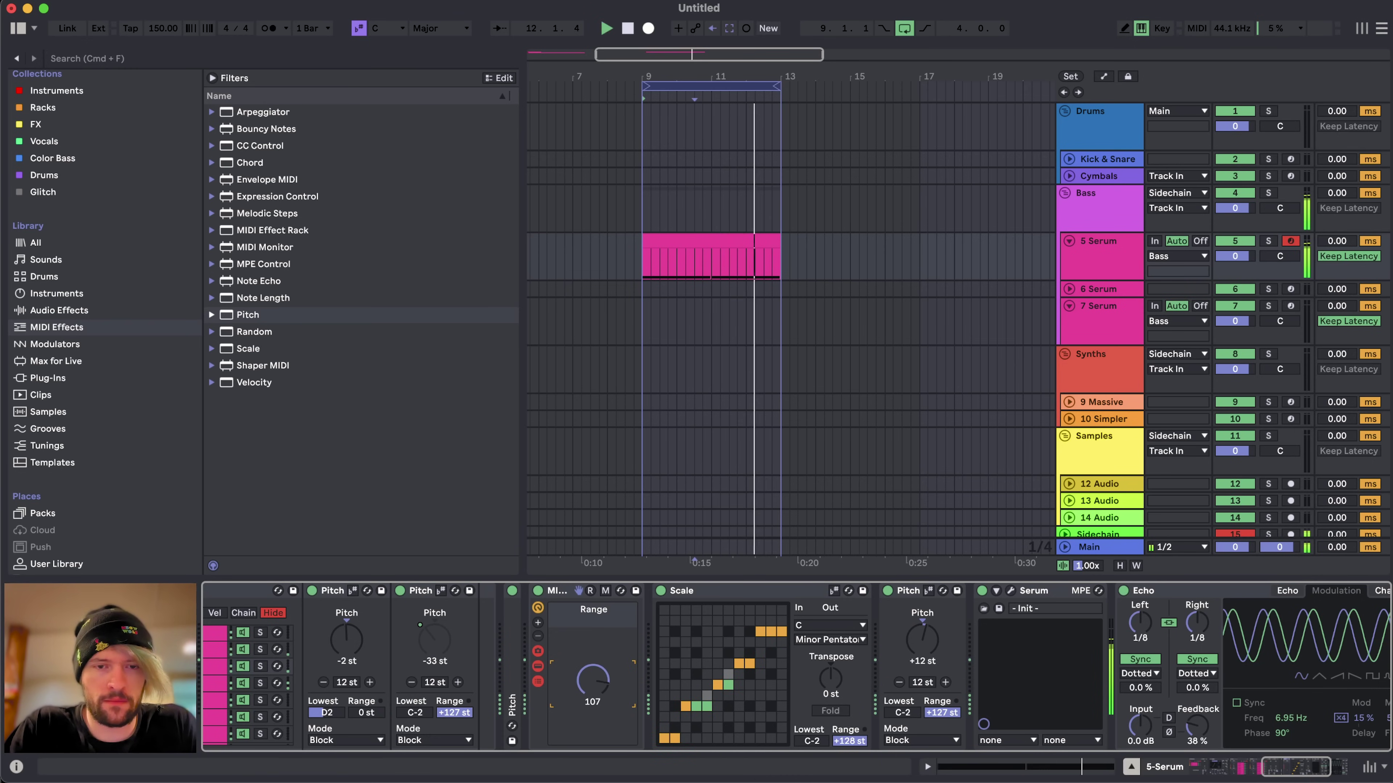
left_click(606, 591)
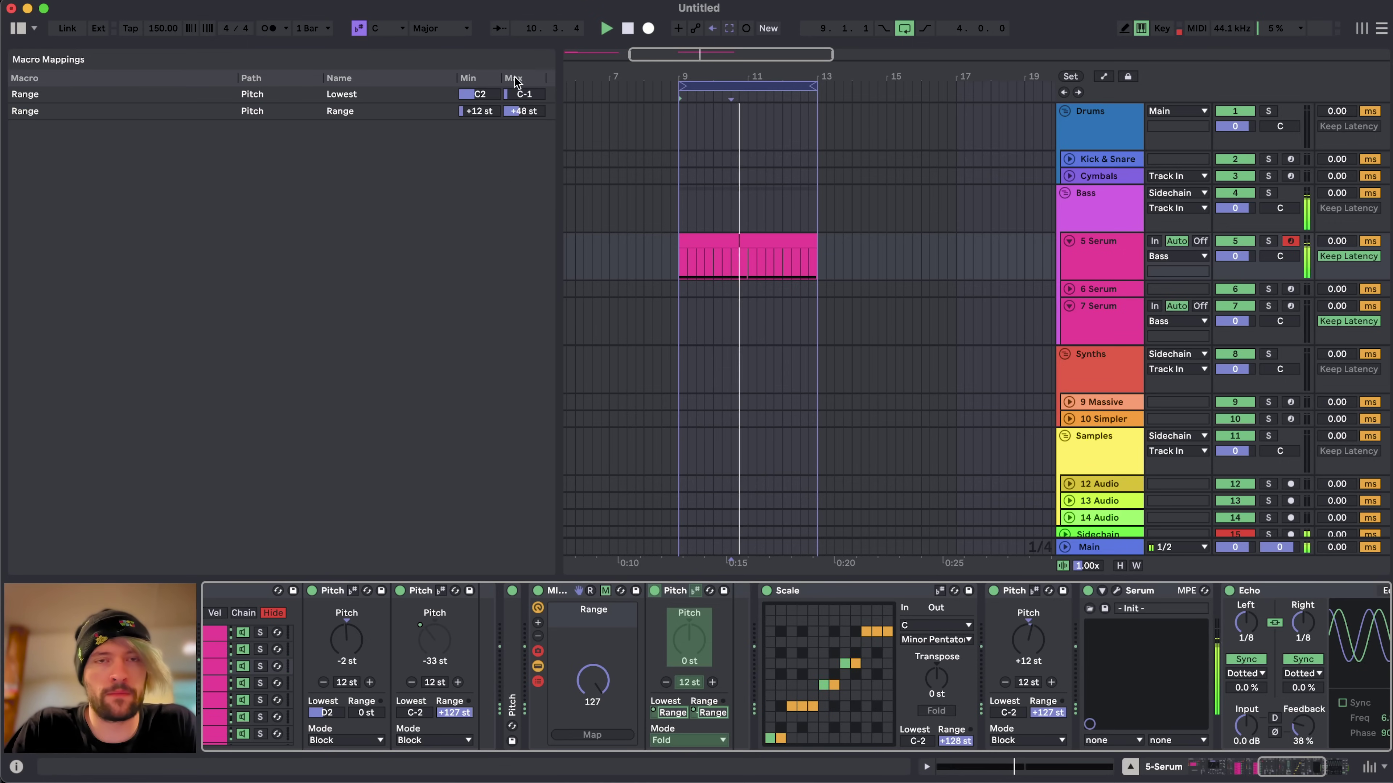
left_click(525, 113)
left_click(628, 28)
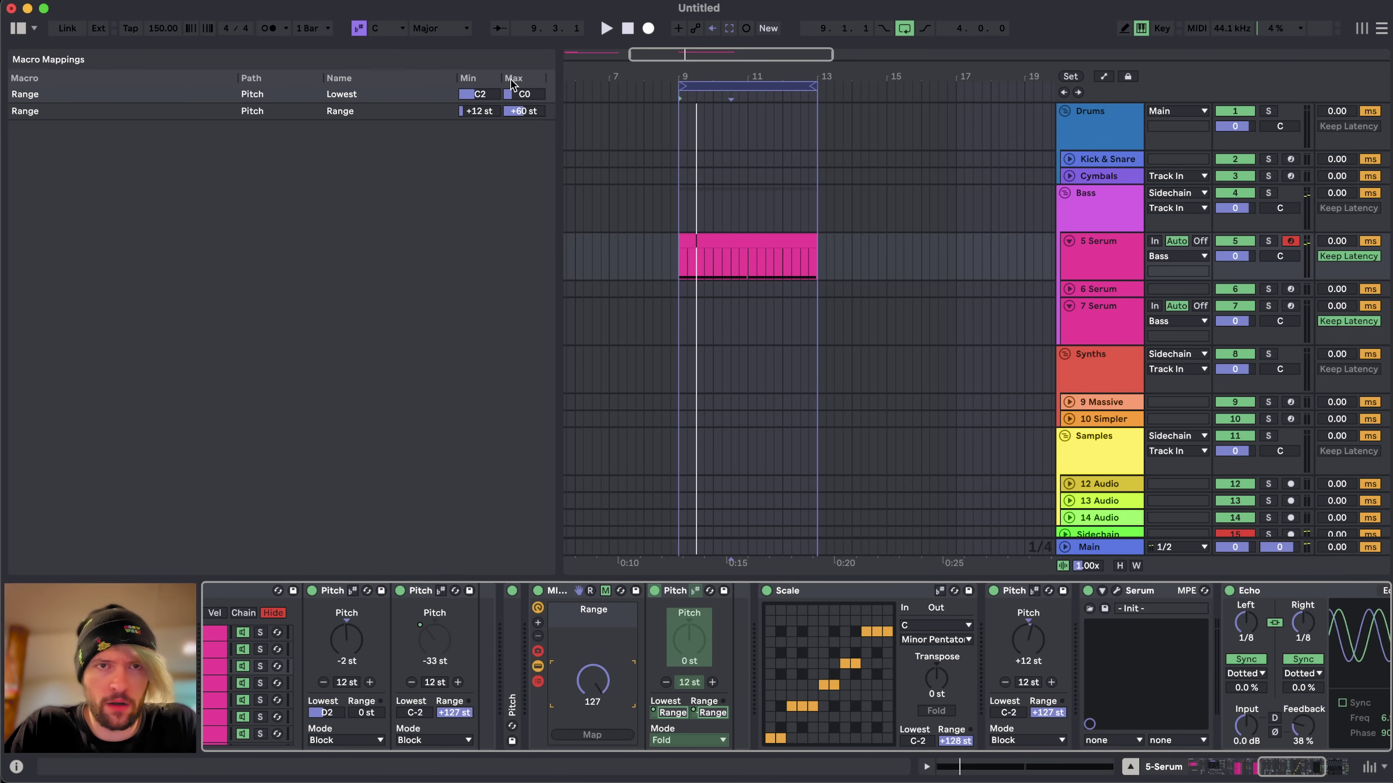
left_click_drag(525, 95, 524, 110)
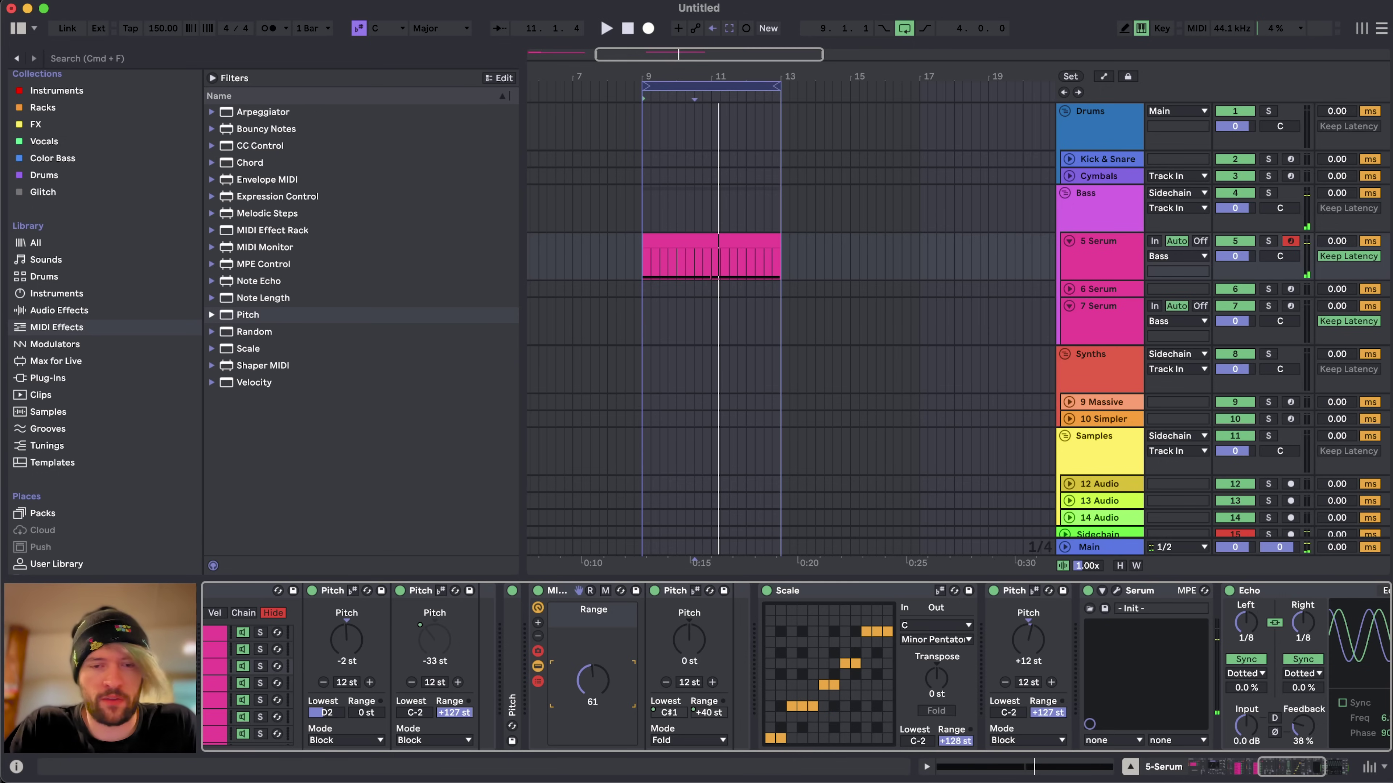
- Audition the loop while sweeping the Range macro up and down, and return it to 0
left_click_drag(593, 681, 593, 752)
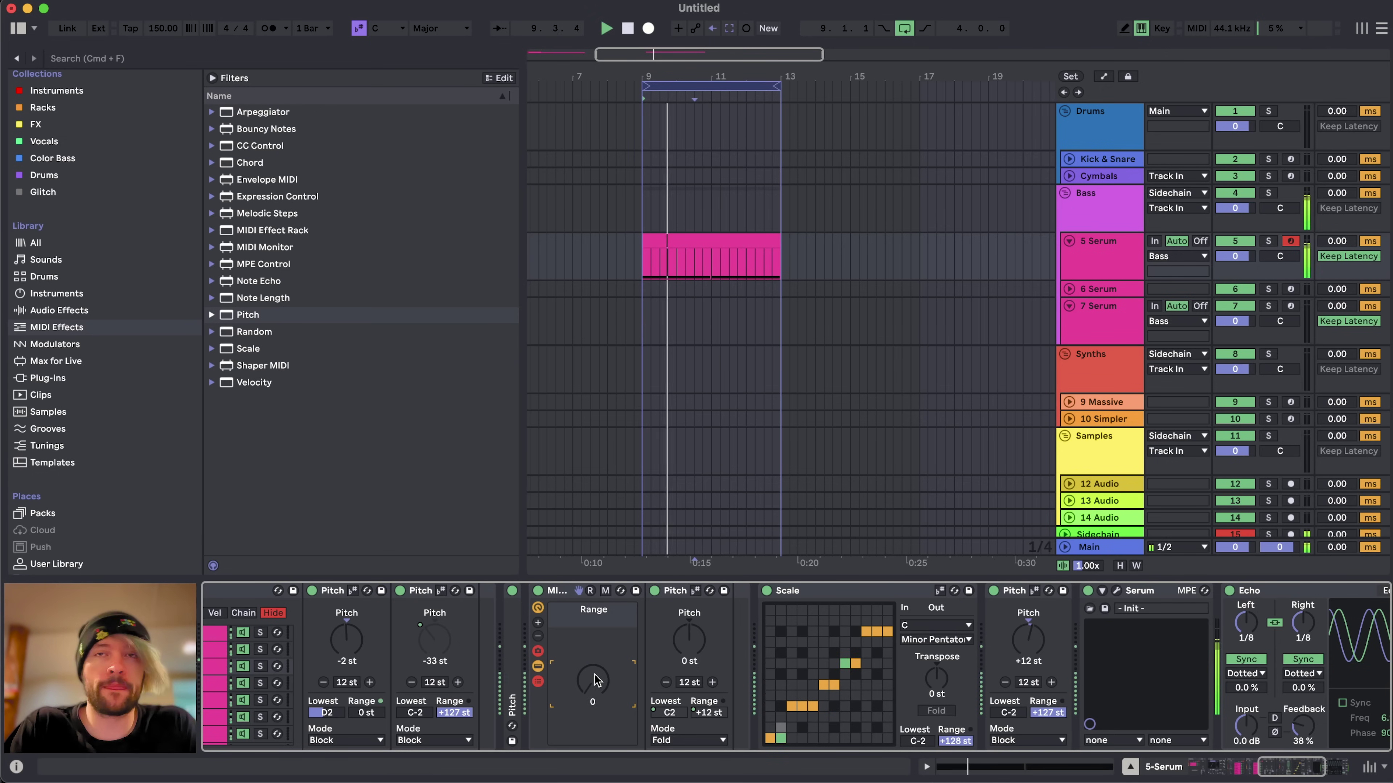
mouse_move(595, 673)
left_mouse_down()
mouse_move(595, 642)
mouse_move(596, 682)
left_mouse_up()
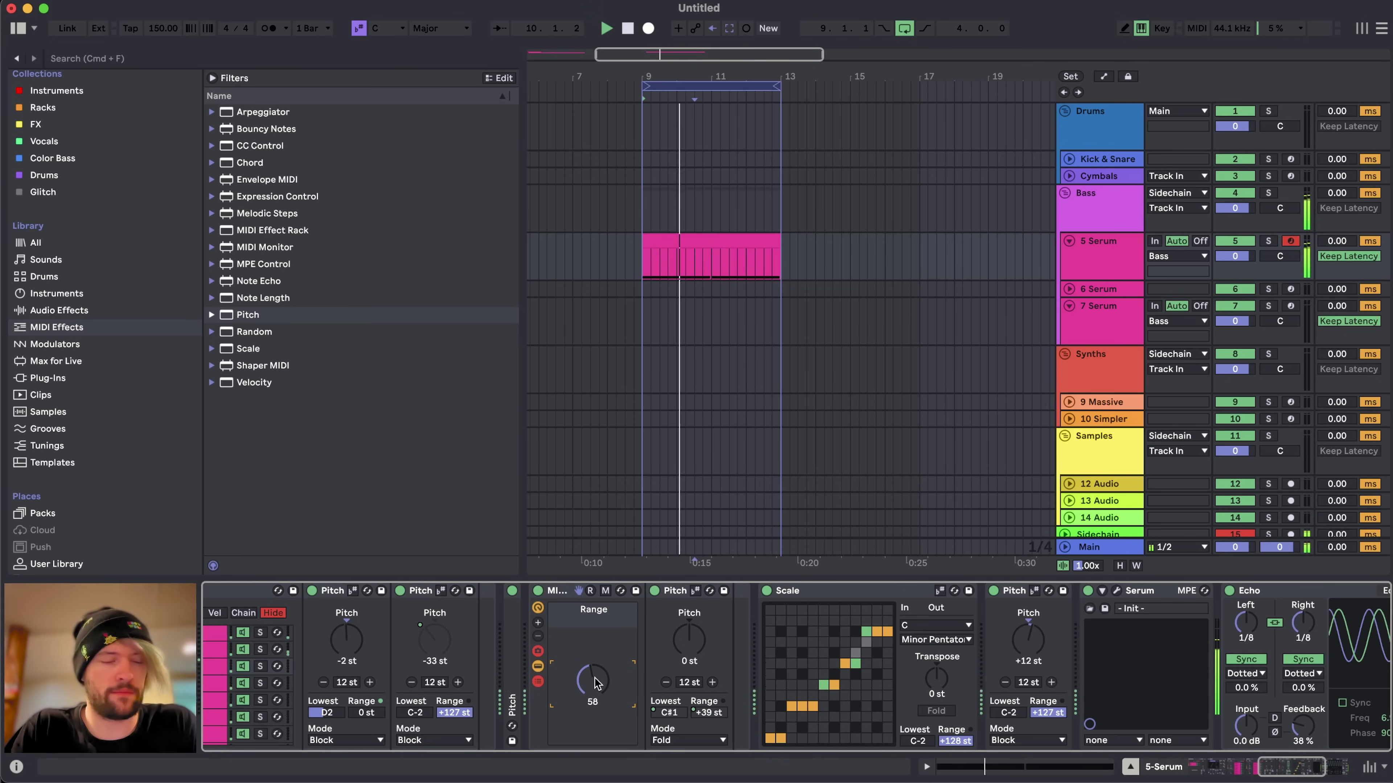
left_click_drag(596, 683, 597, 691)
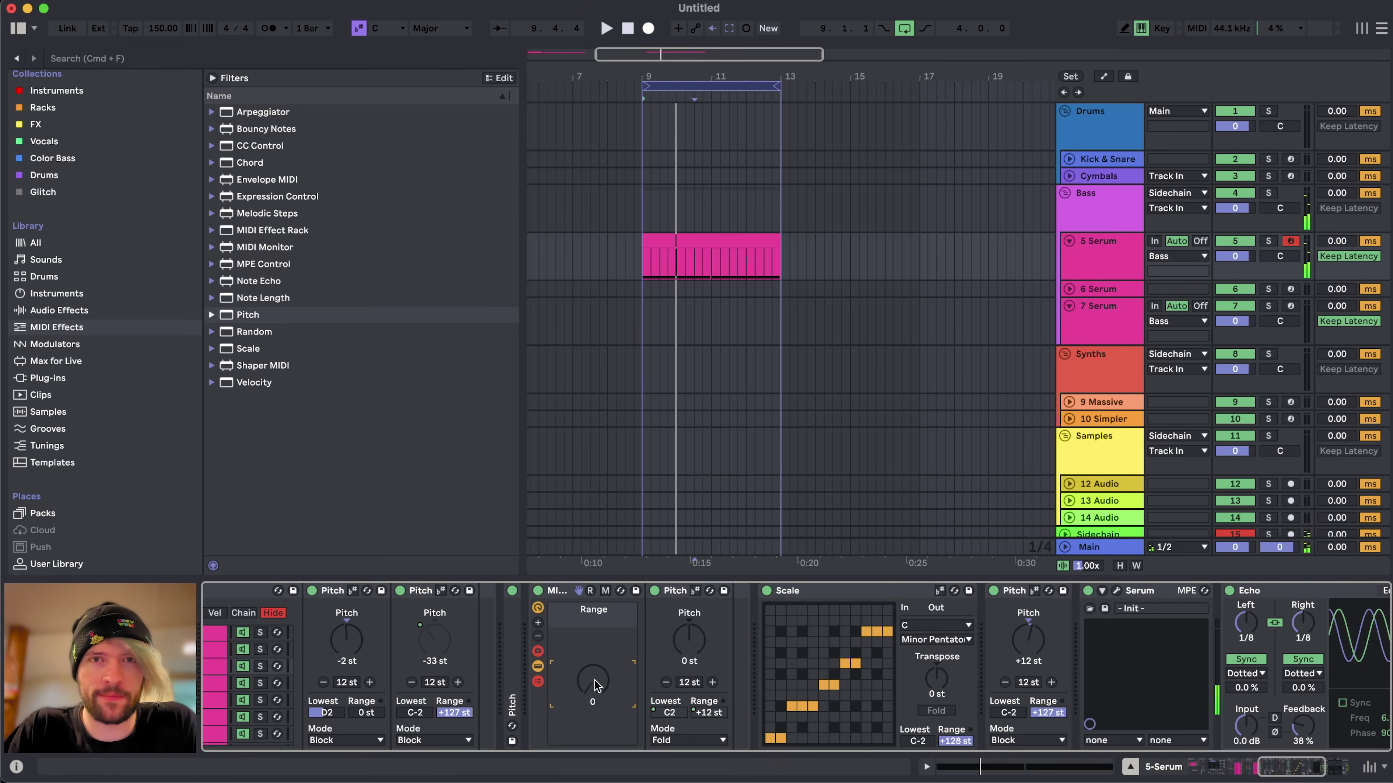
- Select the clip on the 5 Serum track and raise the rack's Range macro to 127
left_click(675, 241)
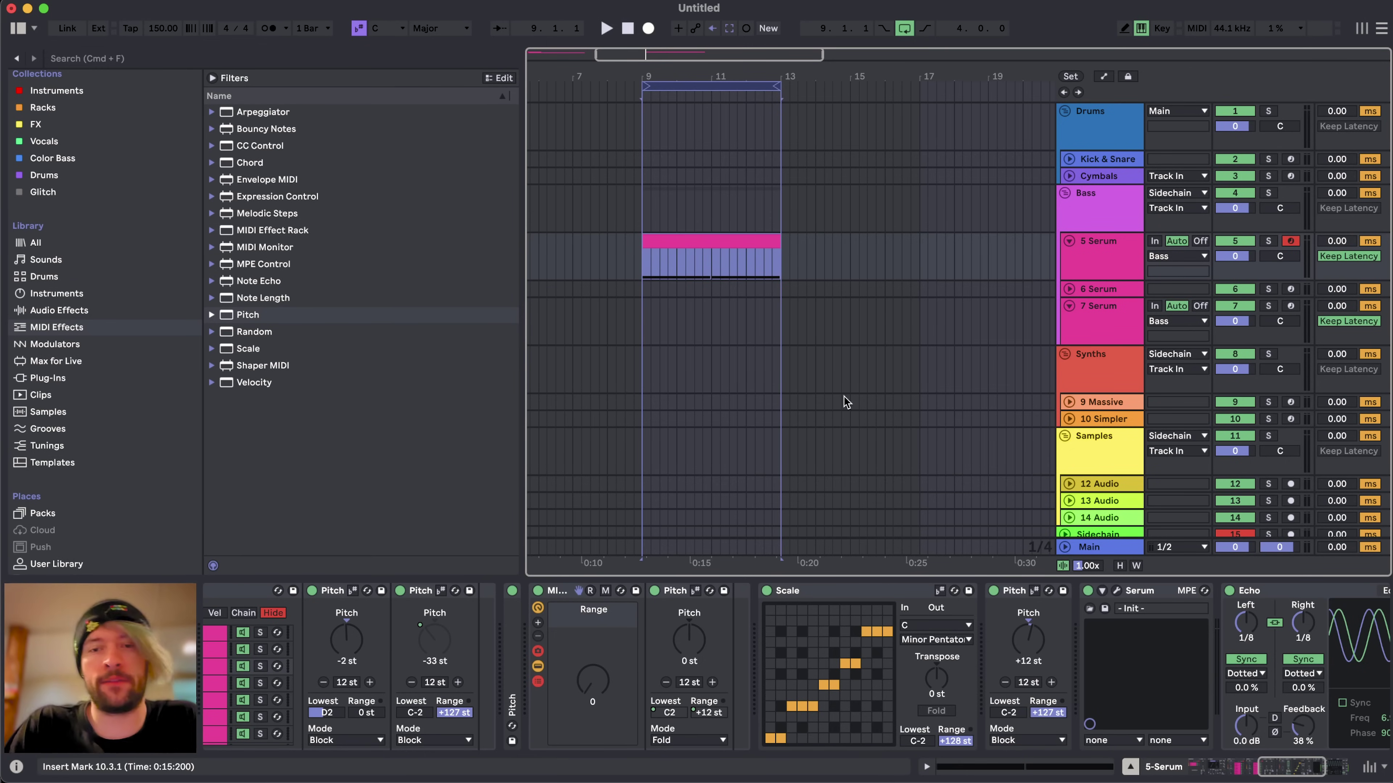
left_click(845, 589)
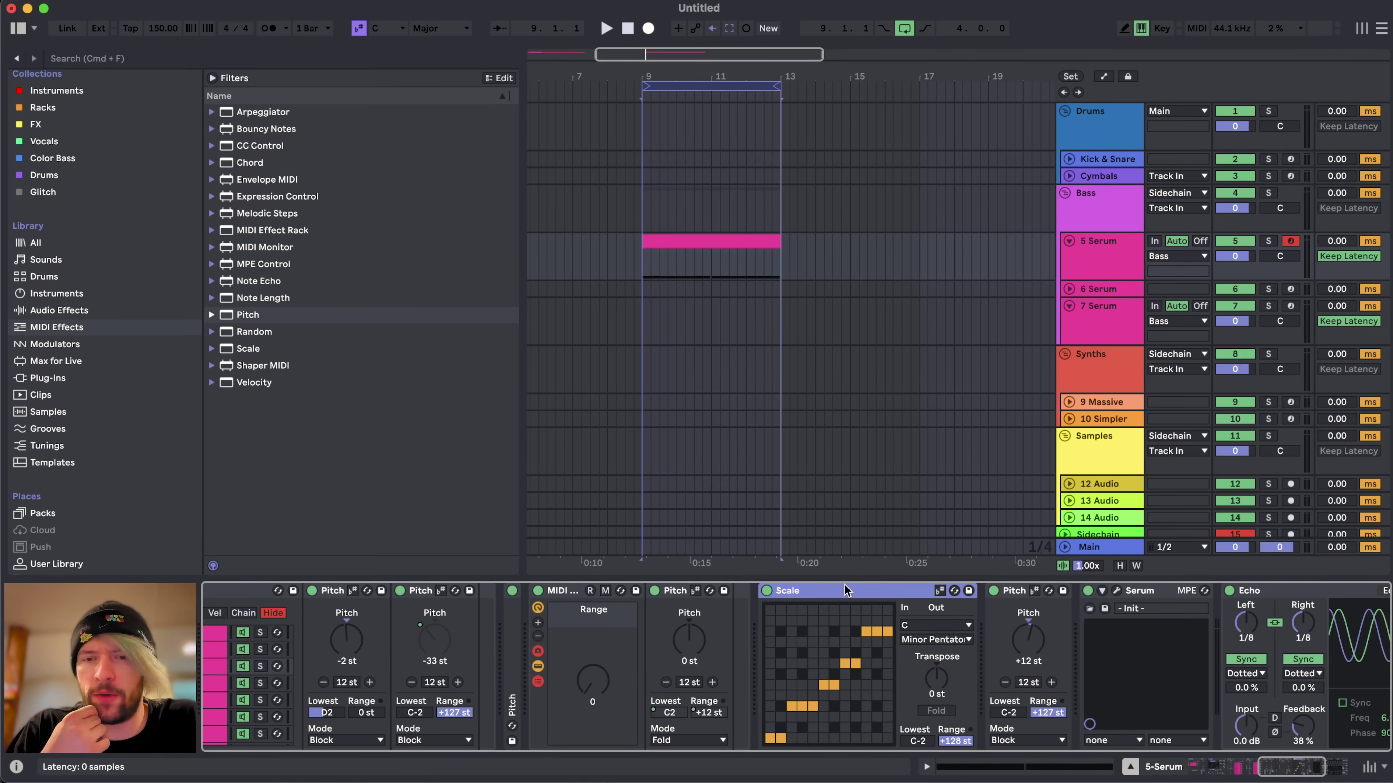
left_click_drag(593, 683, 595, 639)
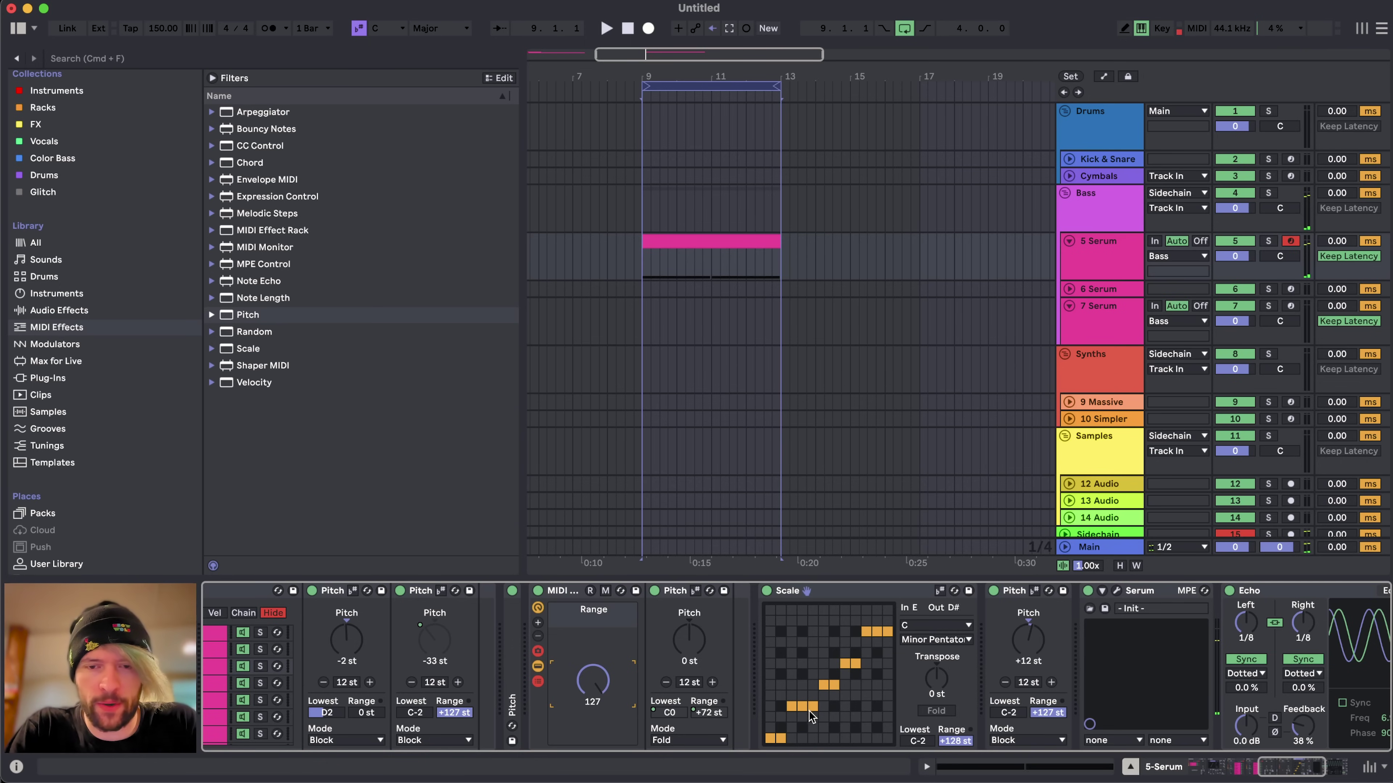
- Map D to D and A to G# in the Scale device's note grid, and set its Lowest note to C3
left_click(791, 717)
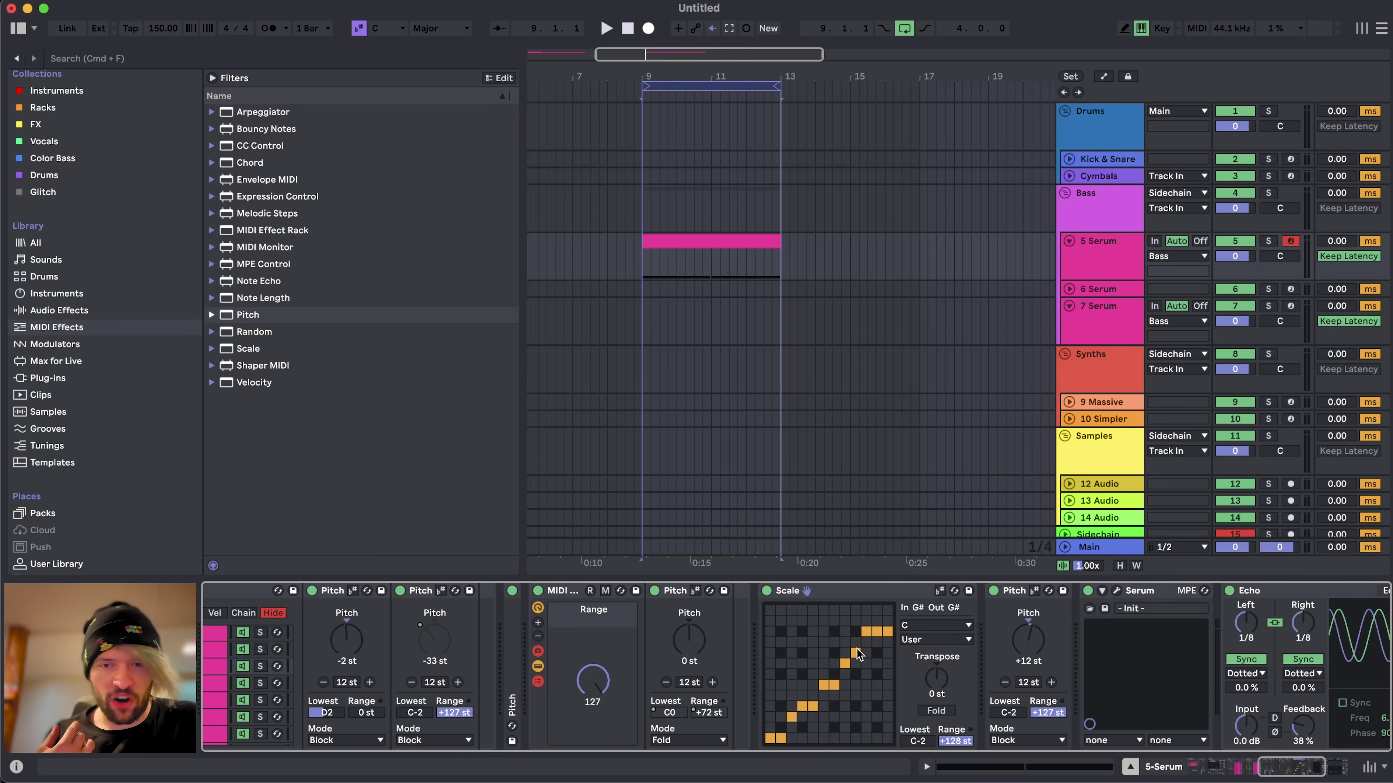
left_click(857, 660)
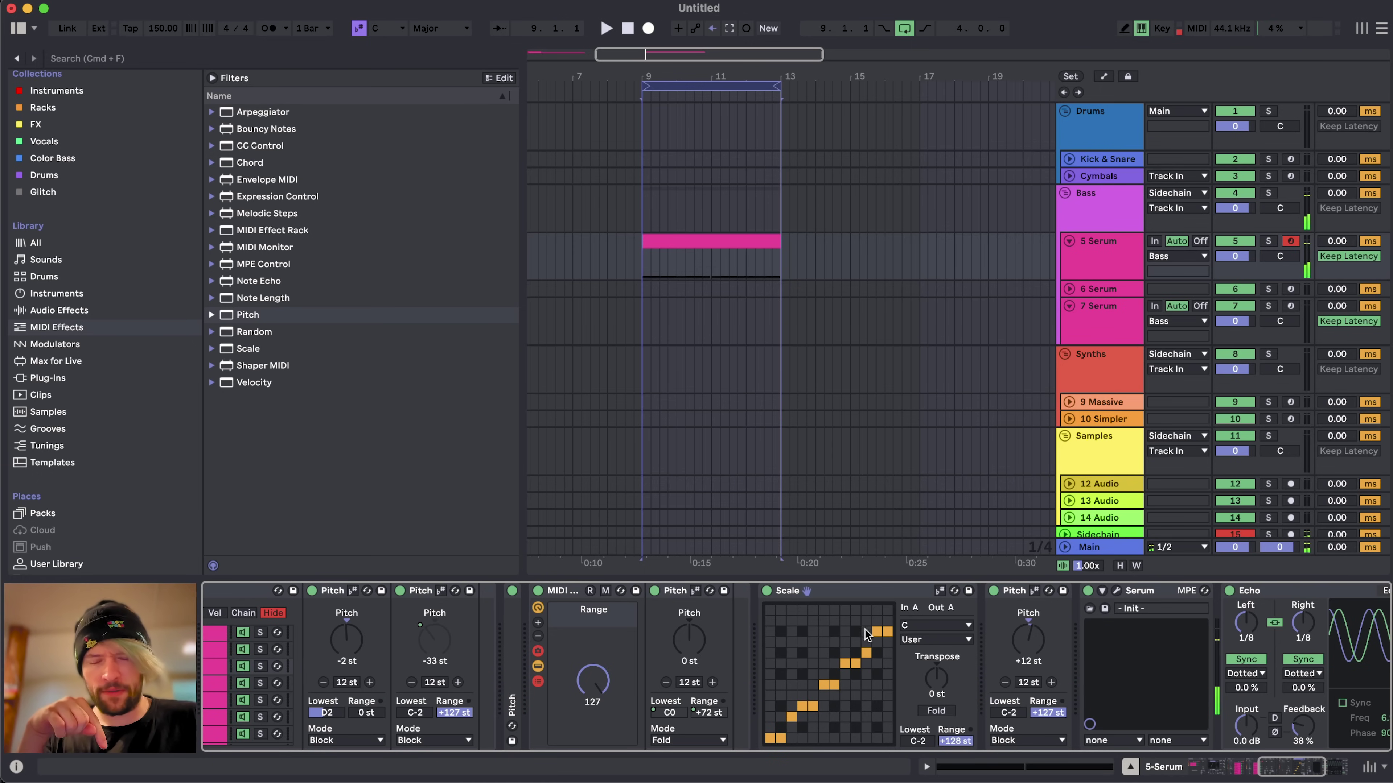
left_click(859, 597)
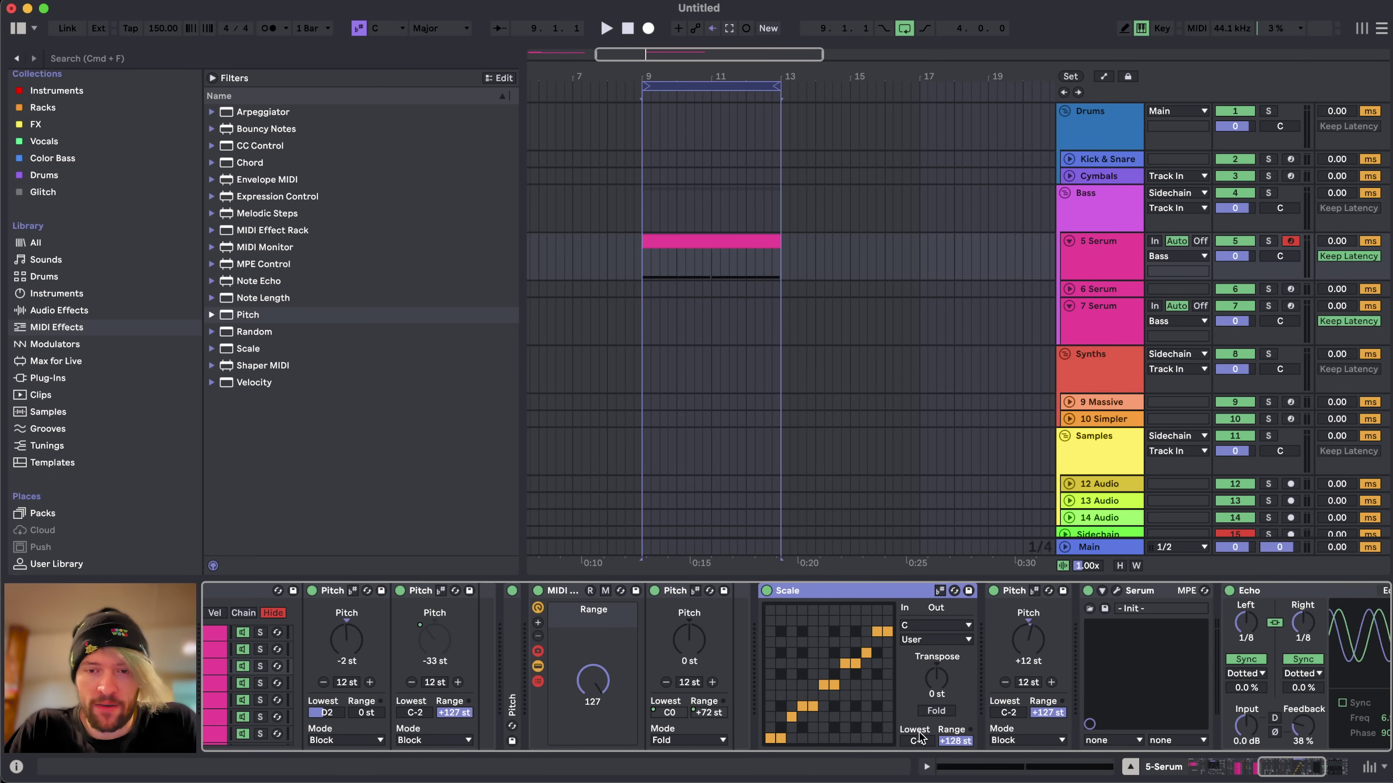
left_click(914, 742)
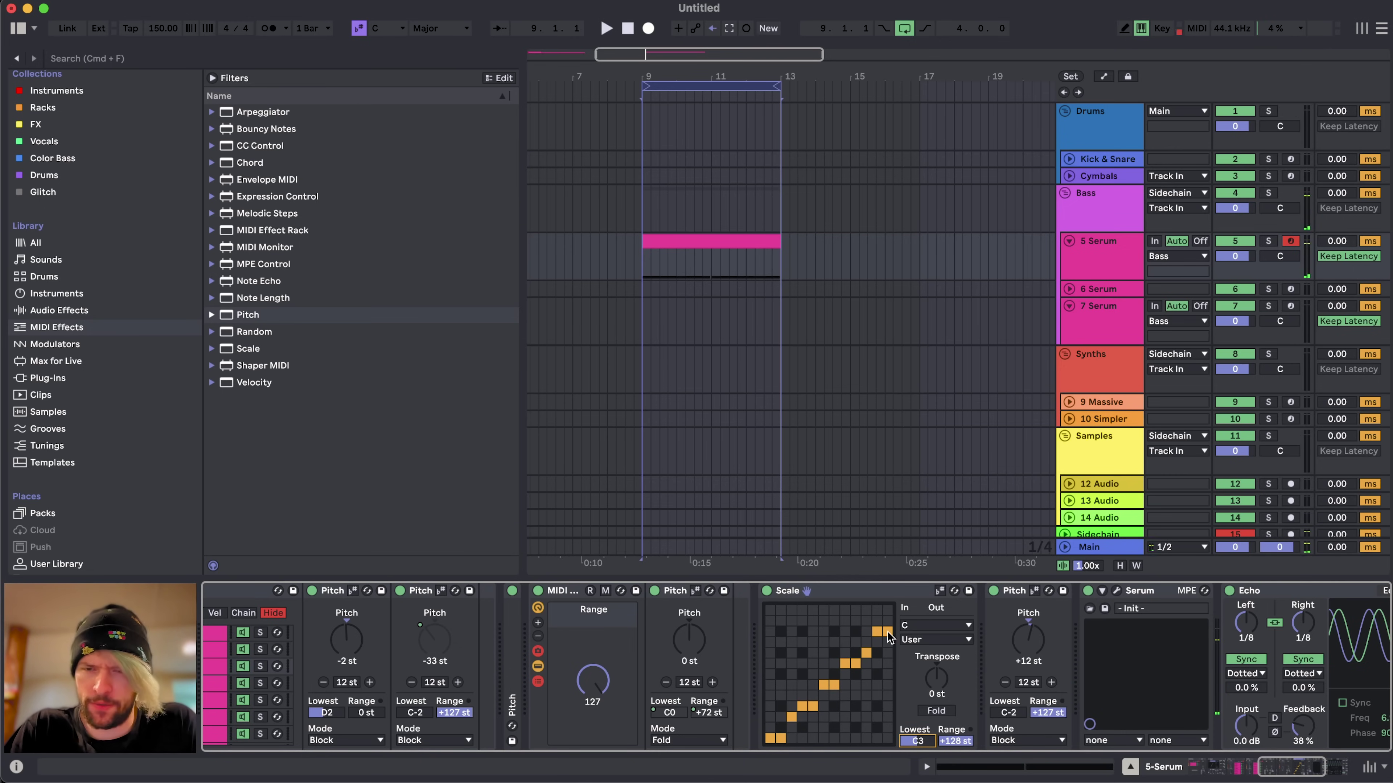
- Duplicate the Scale device and limit the first copy to a Lowest note of C2 and a Range of +11 st
left_click(806, 597)
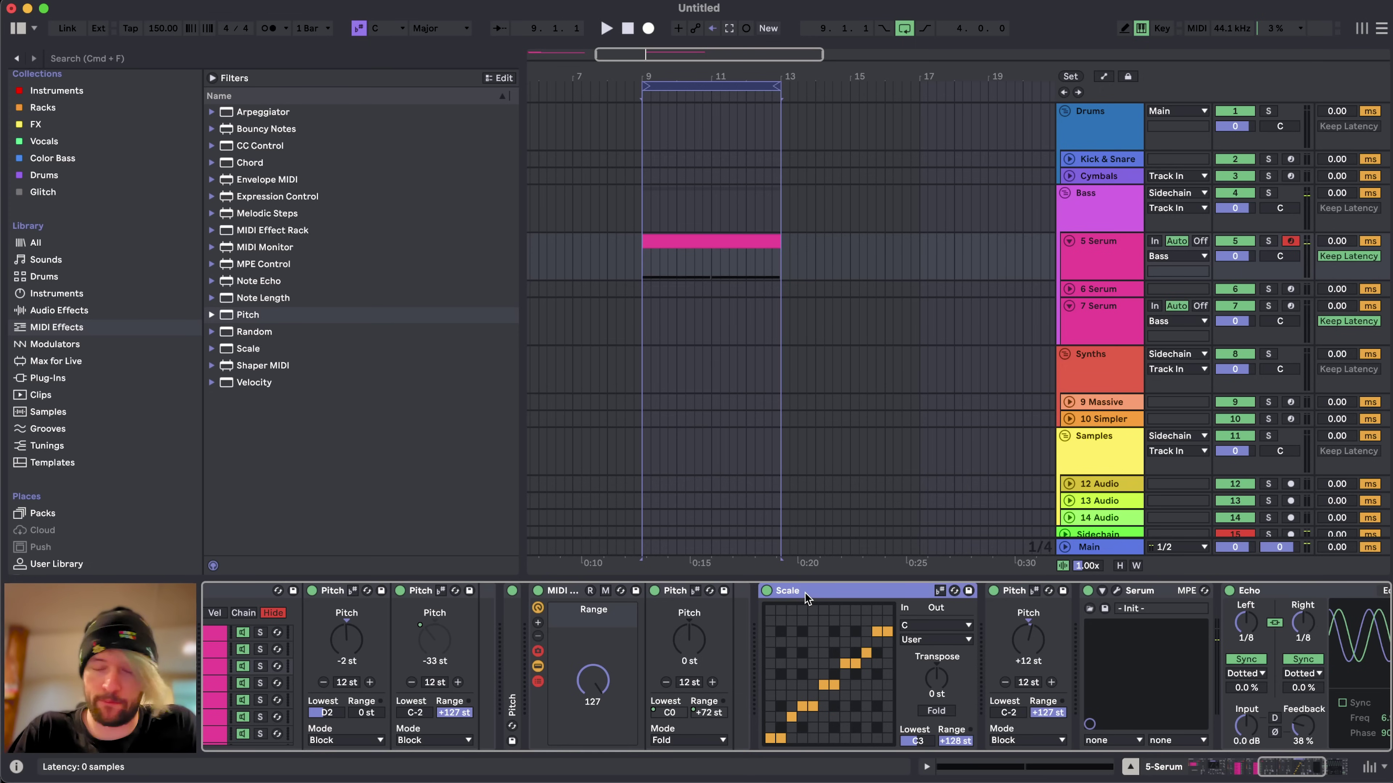
key("super+d")
left_click(806, 596)
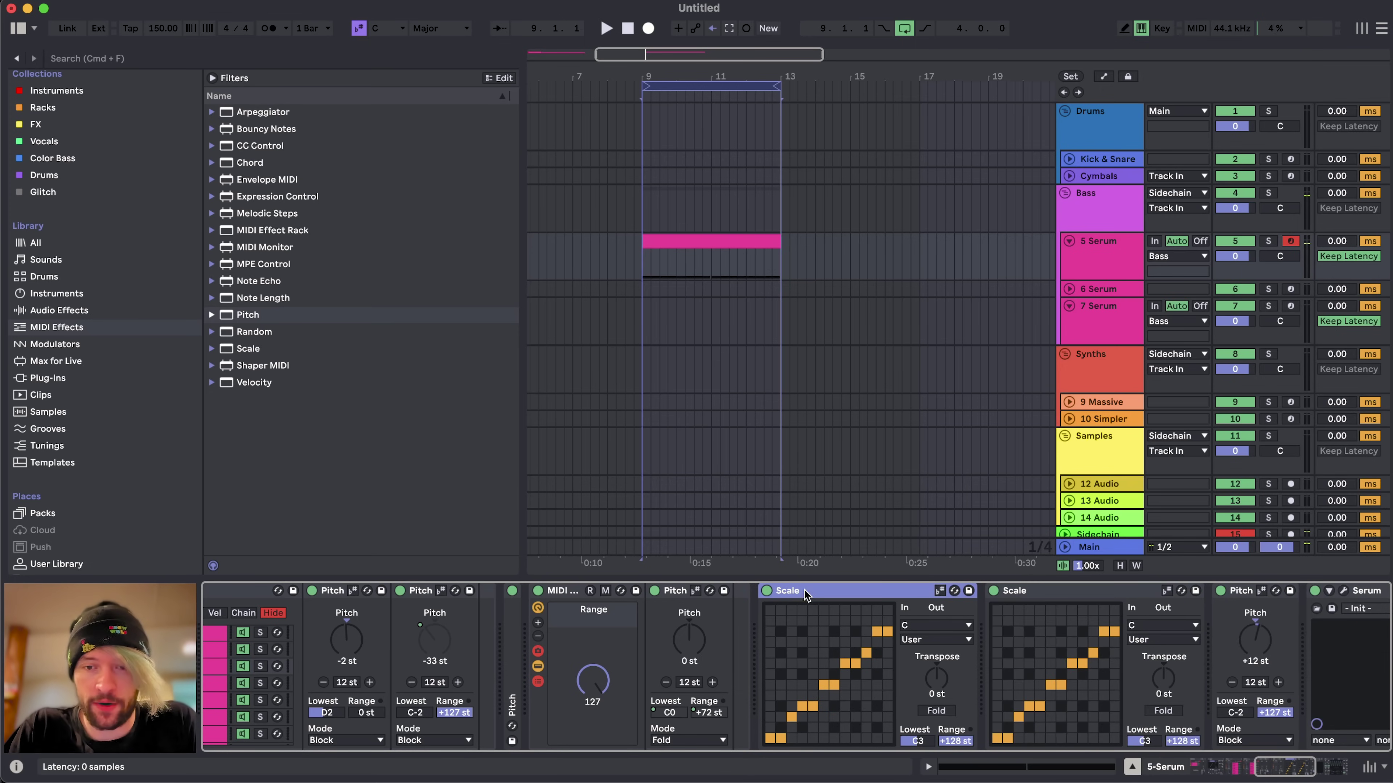
left_click(917, 741)
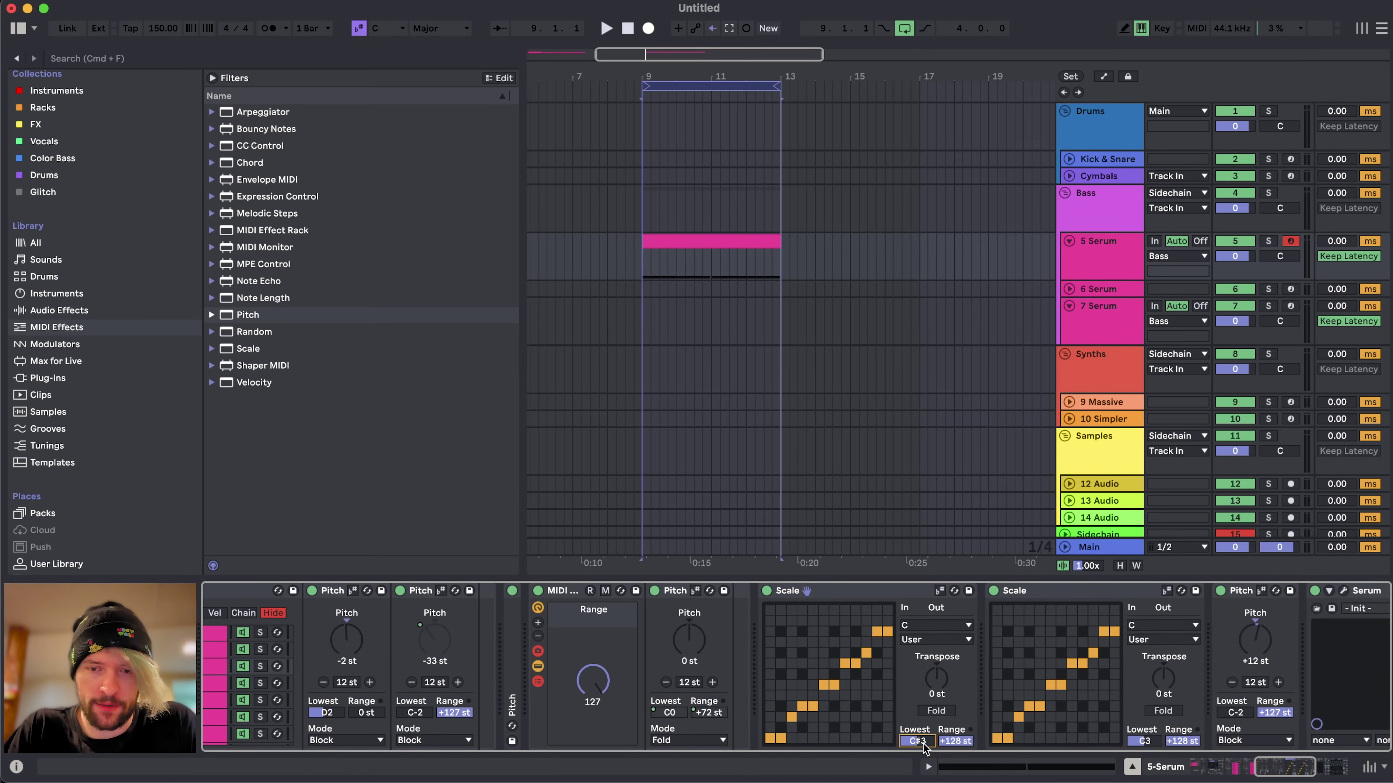
left_click(914, 721)
left_click(920, 741)
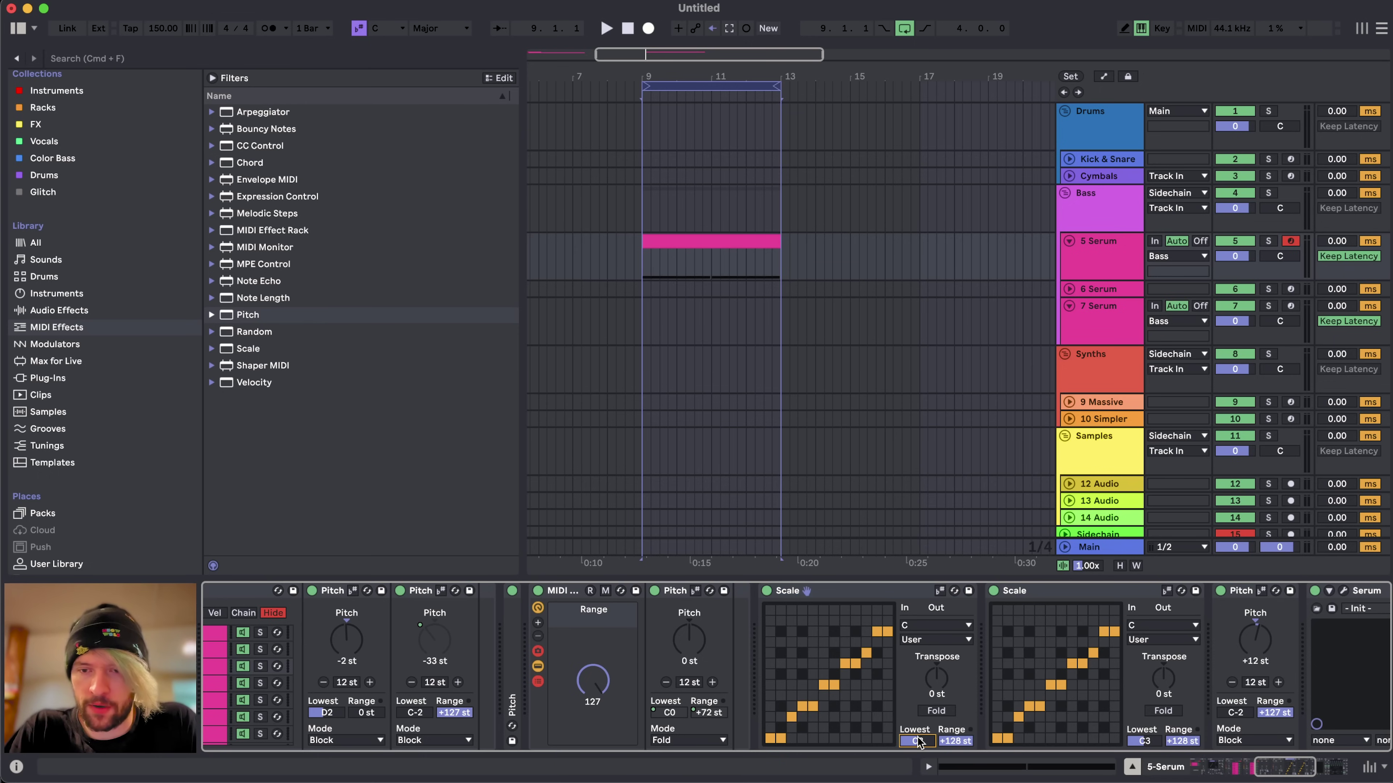
left_click_drag(959, 746, 959, 779)
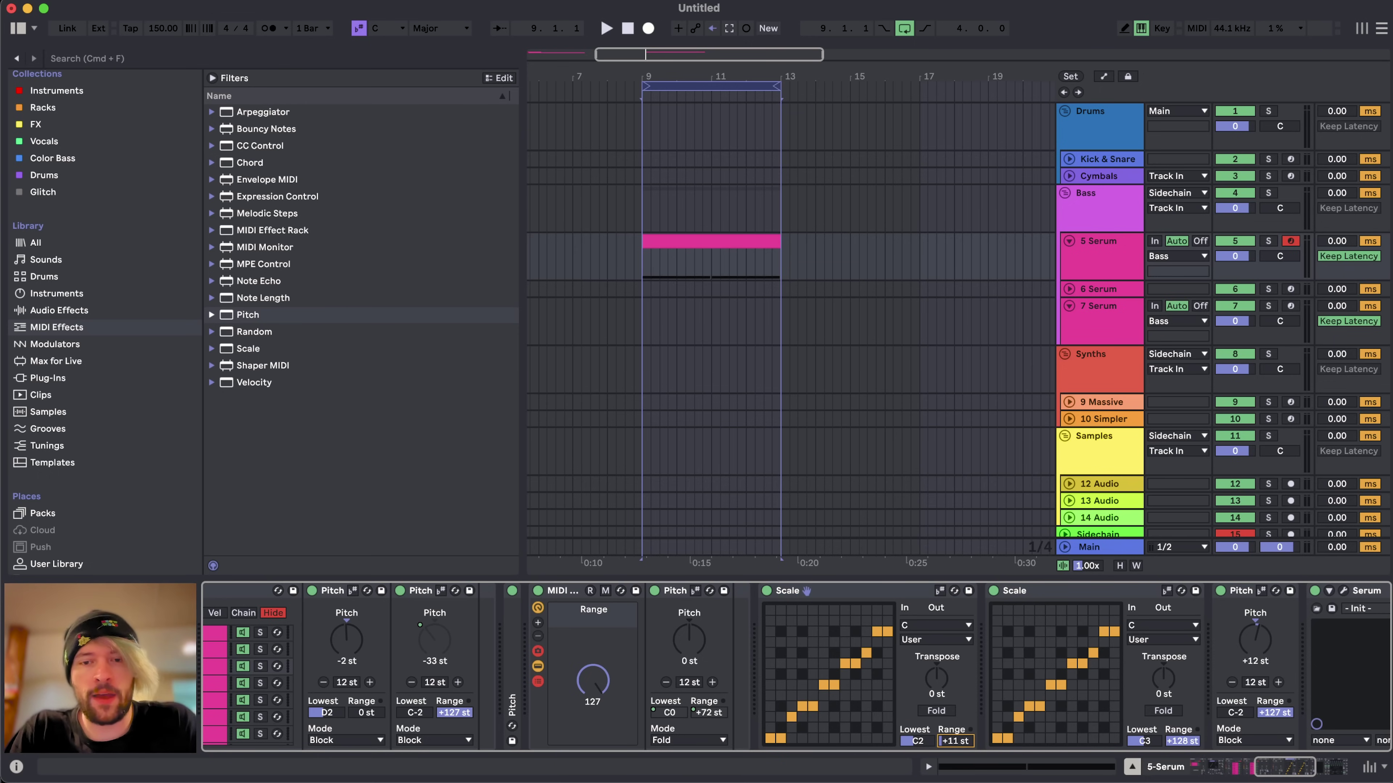
- Map D to C and A to G in the first Scale device's grid, and duplicate that device
left_click(794, 737)
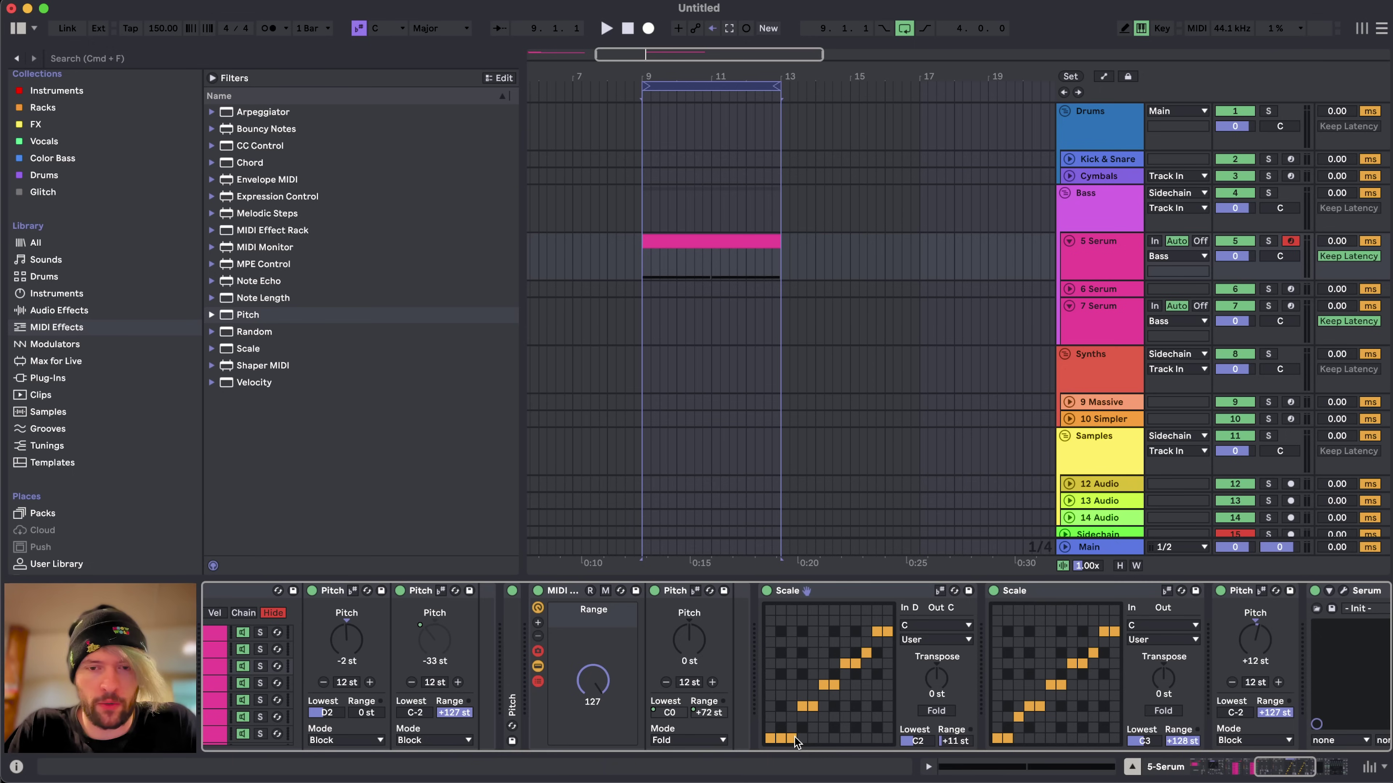
left_click(868, 664)
left_click(817, 590)
key("super+d")
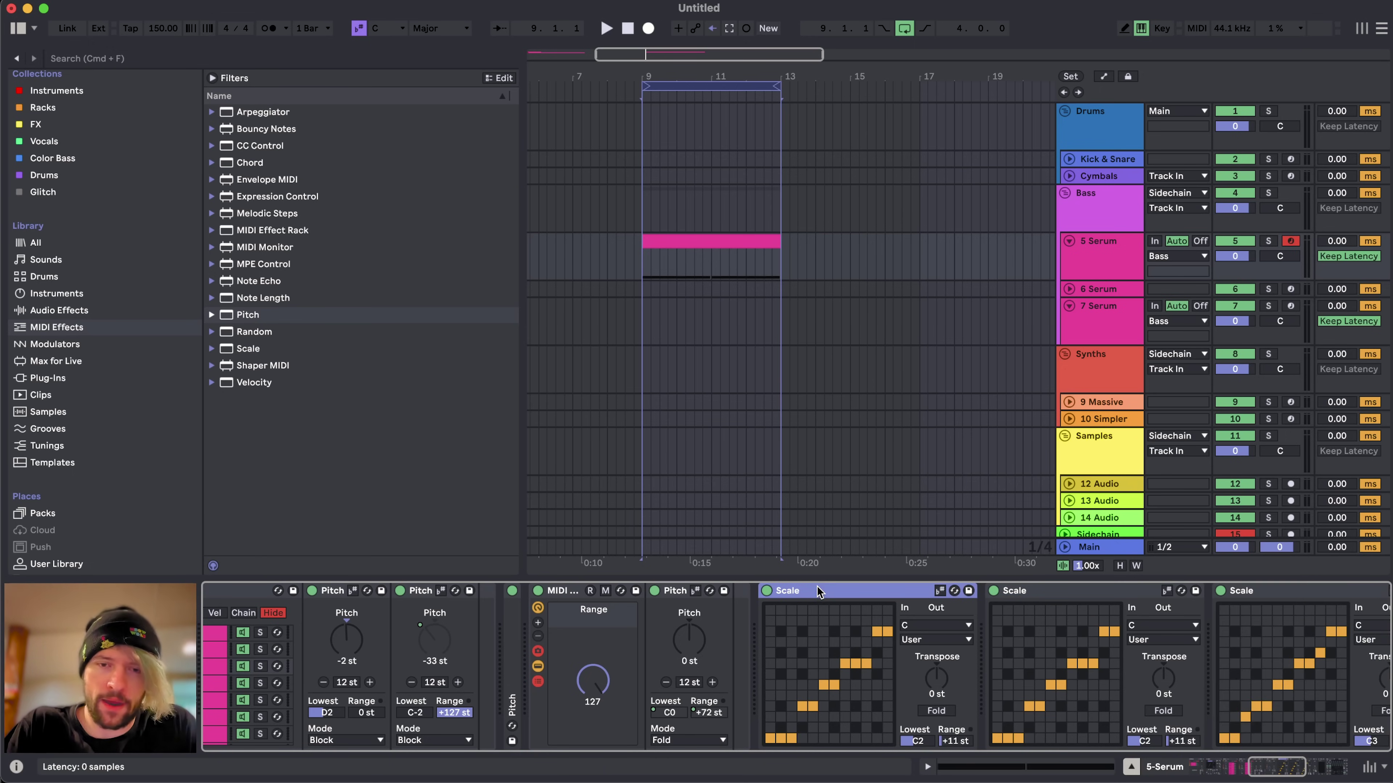
- Set the first Scale device's Lowest note to C1 and map D# to C, E and F to D#, and F# to G
left_click_drag(923, 747, 924, 749)
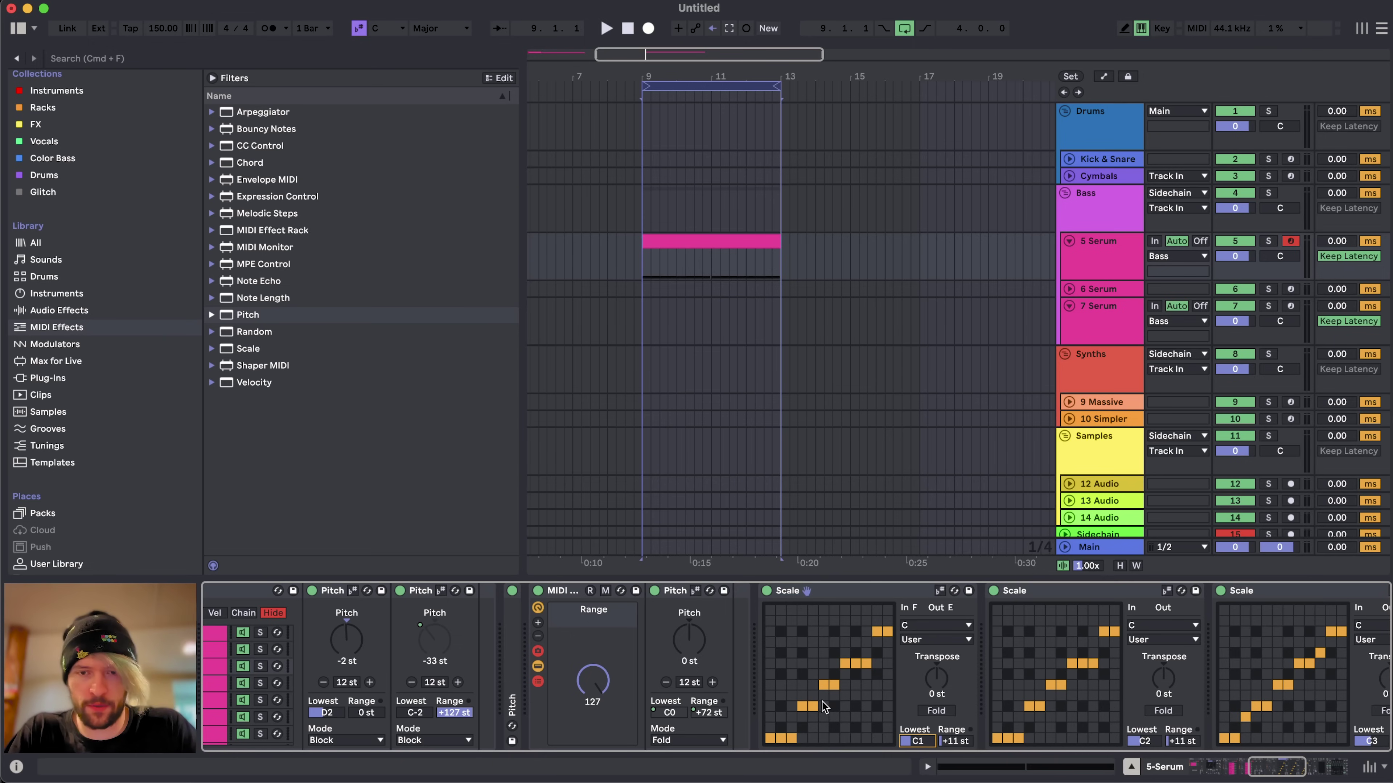
left_click(802, 738)
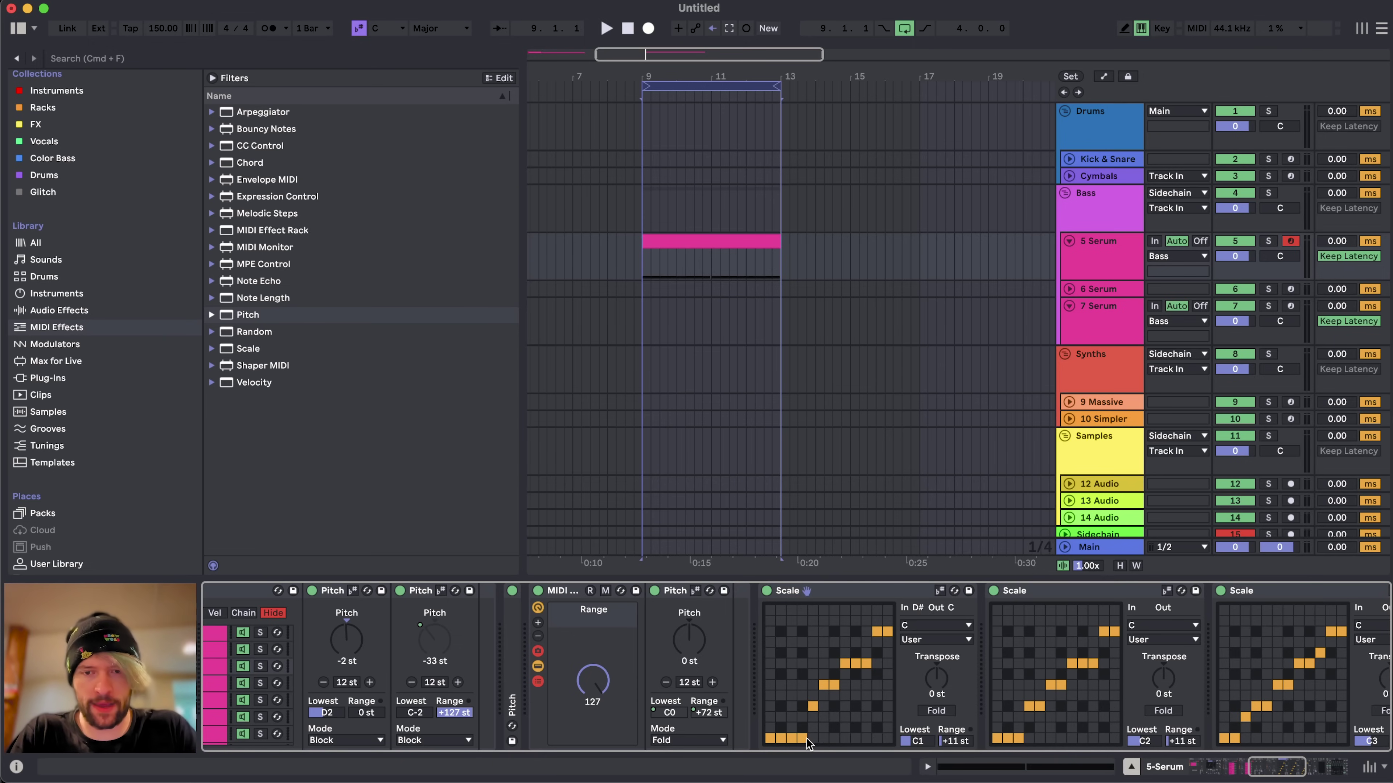
left_click(812, 736)
left_click(825, 706)
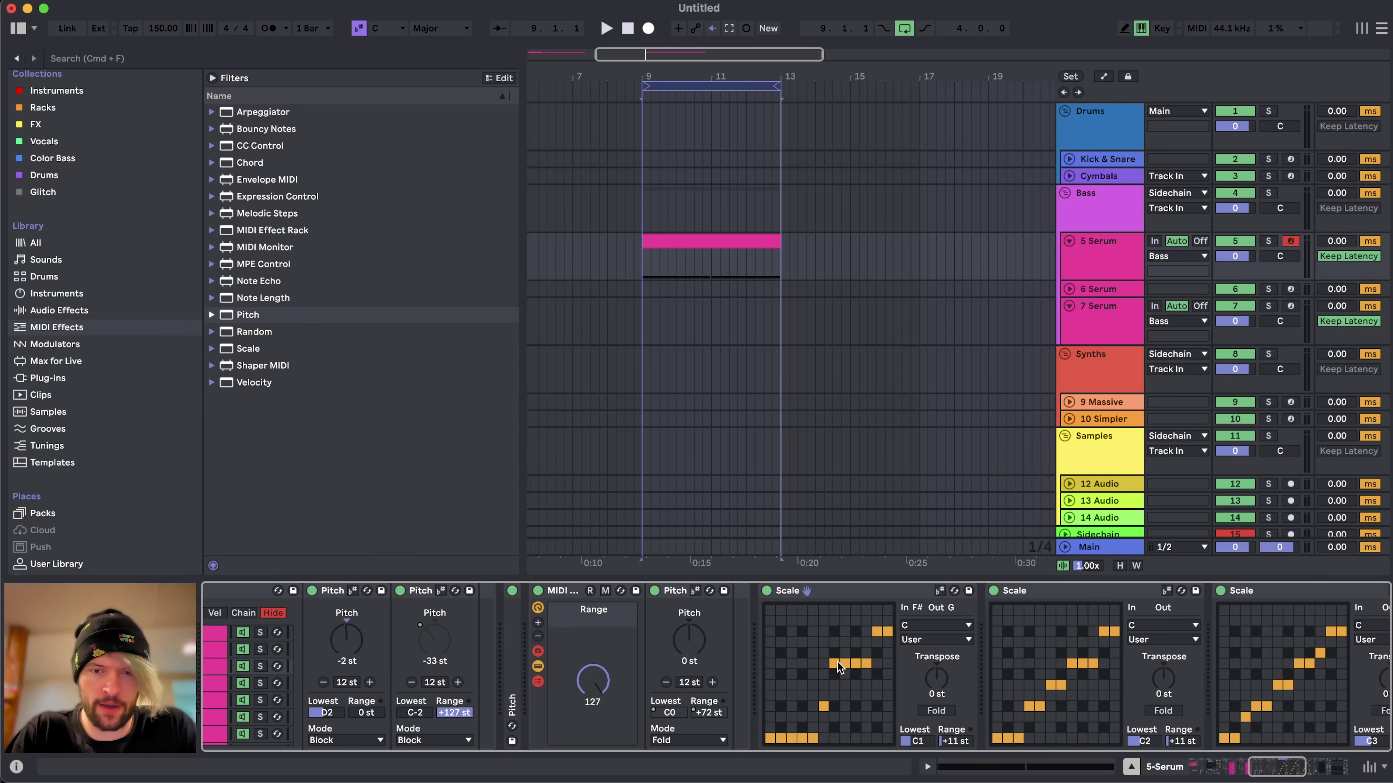
left_click(813, 706)
left_click(834, 662)
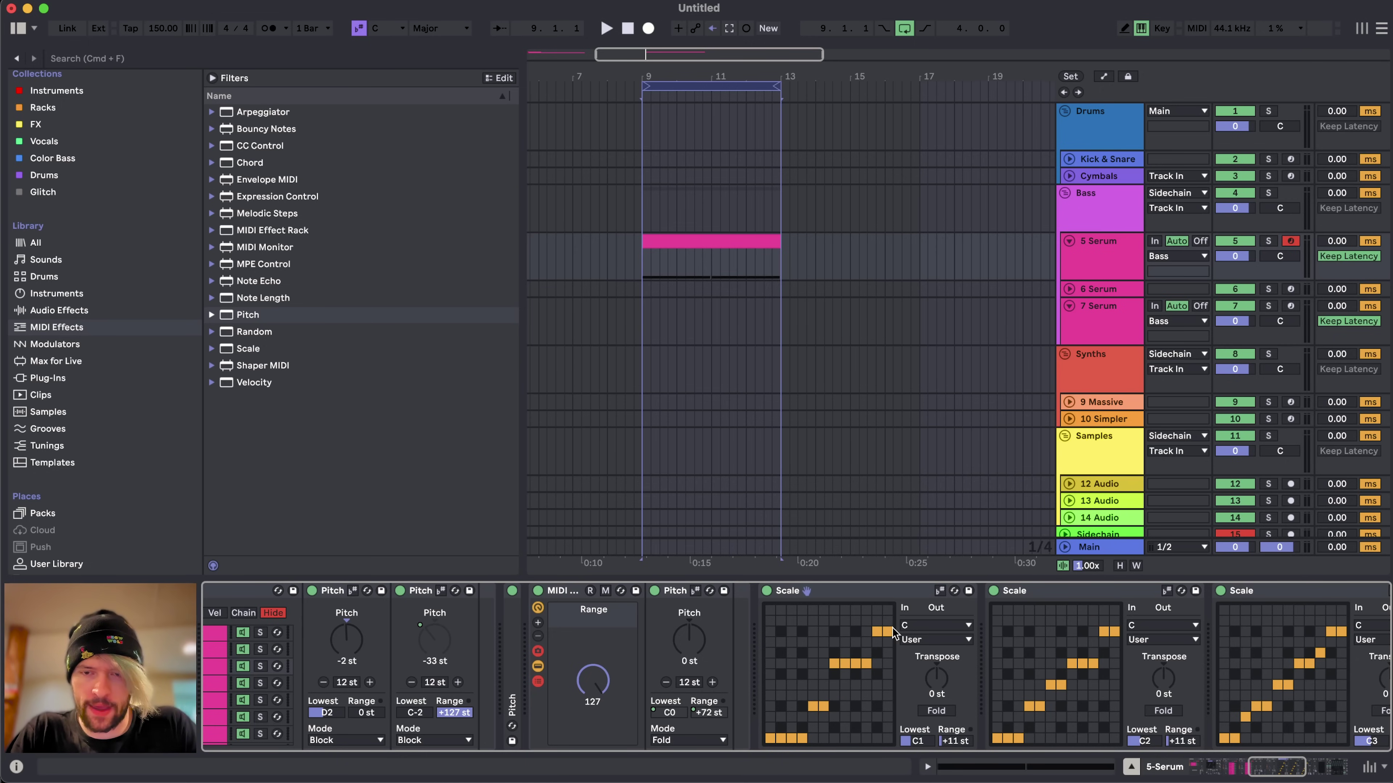
- Duplicate the C1 Scale device and select the first copy
left_click(870, 591)
key("super+d")
left_click(814, 589)
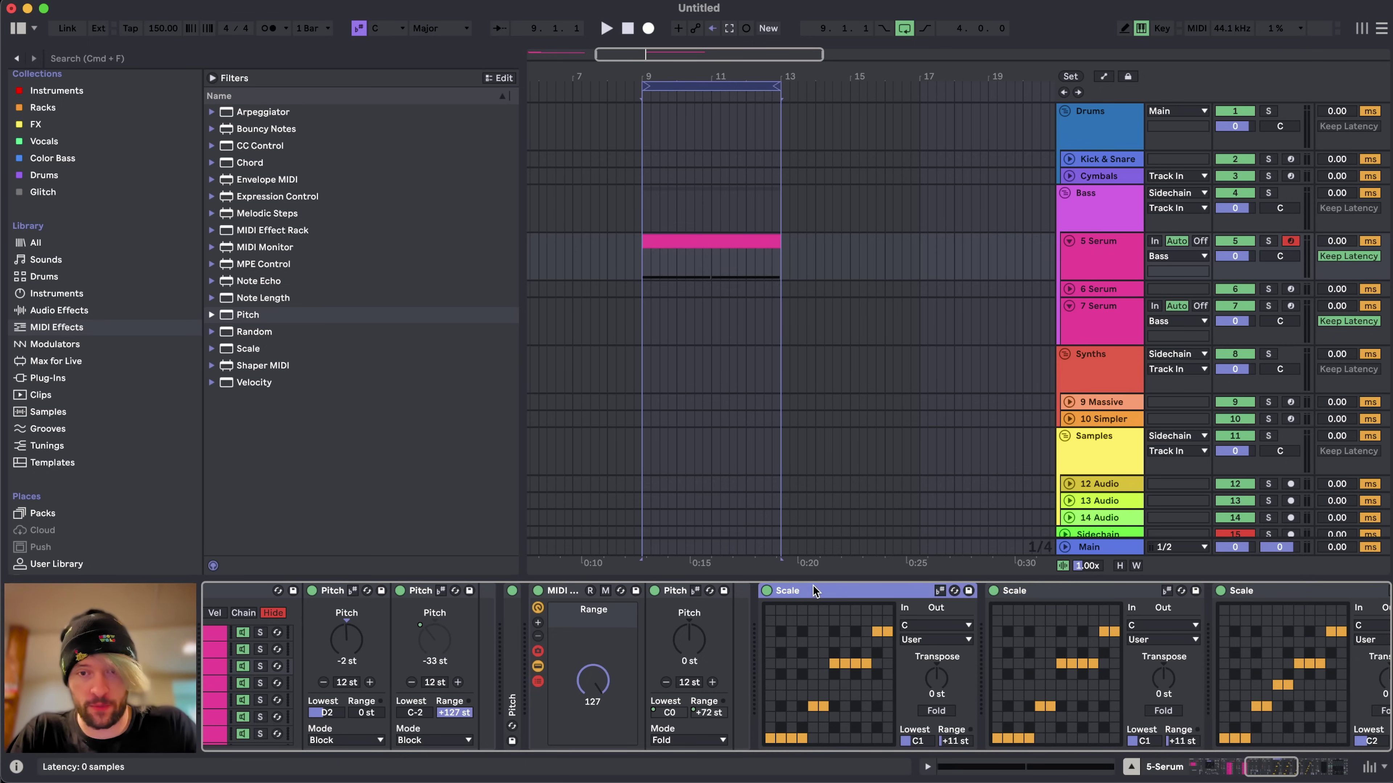
- Set the first Scale device's Lowest note to C0 and map E, F and F# to C, and A# and B to G
left_click_drag(934, 738, 934, 746)
left_click(814, 738)
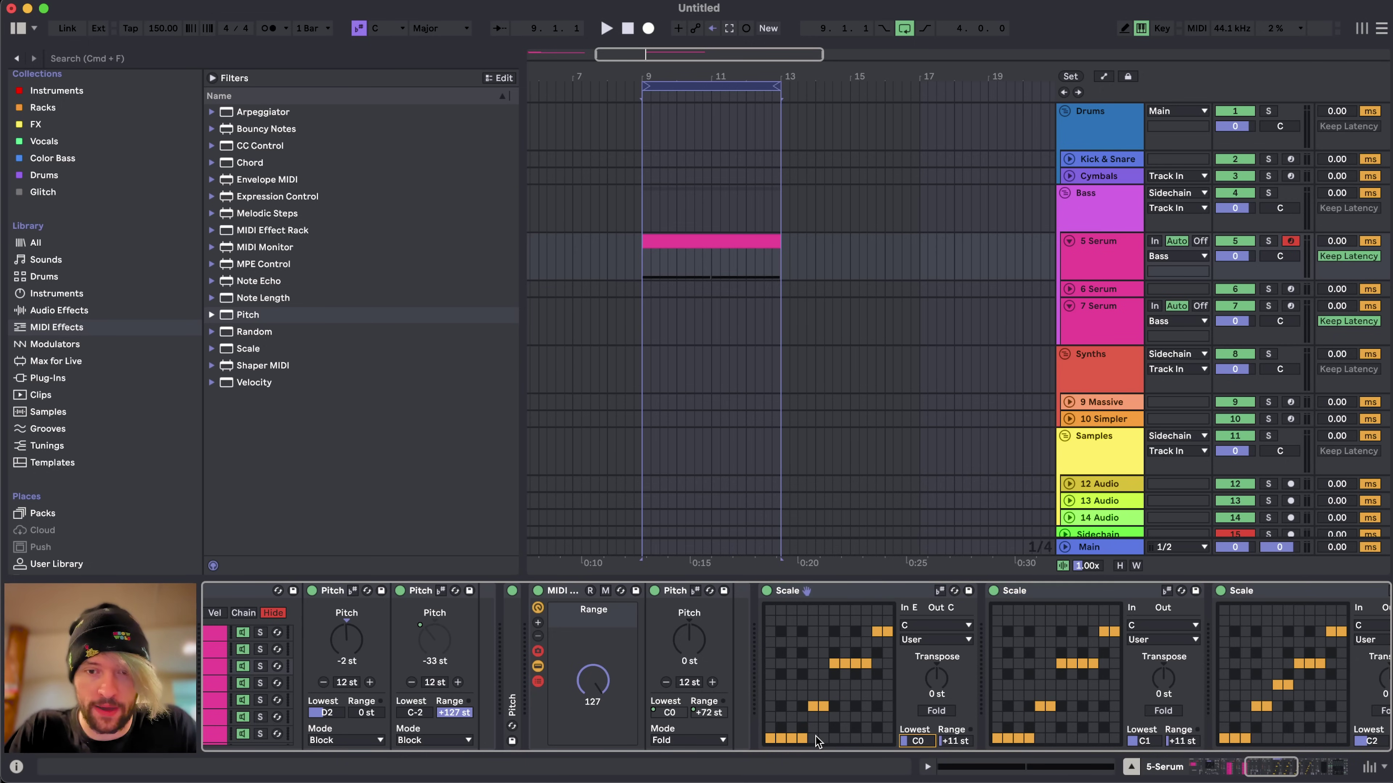
left_click(825, 738)
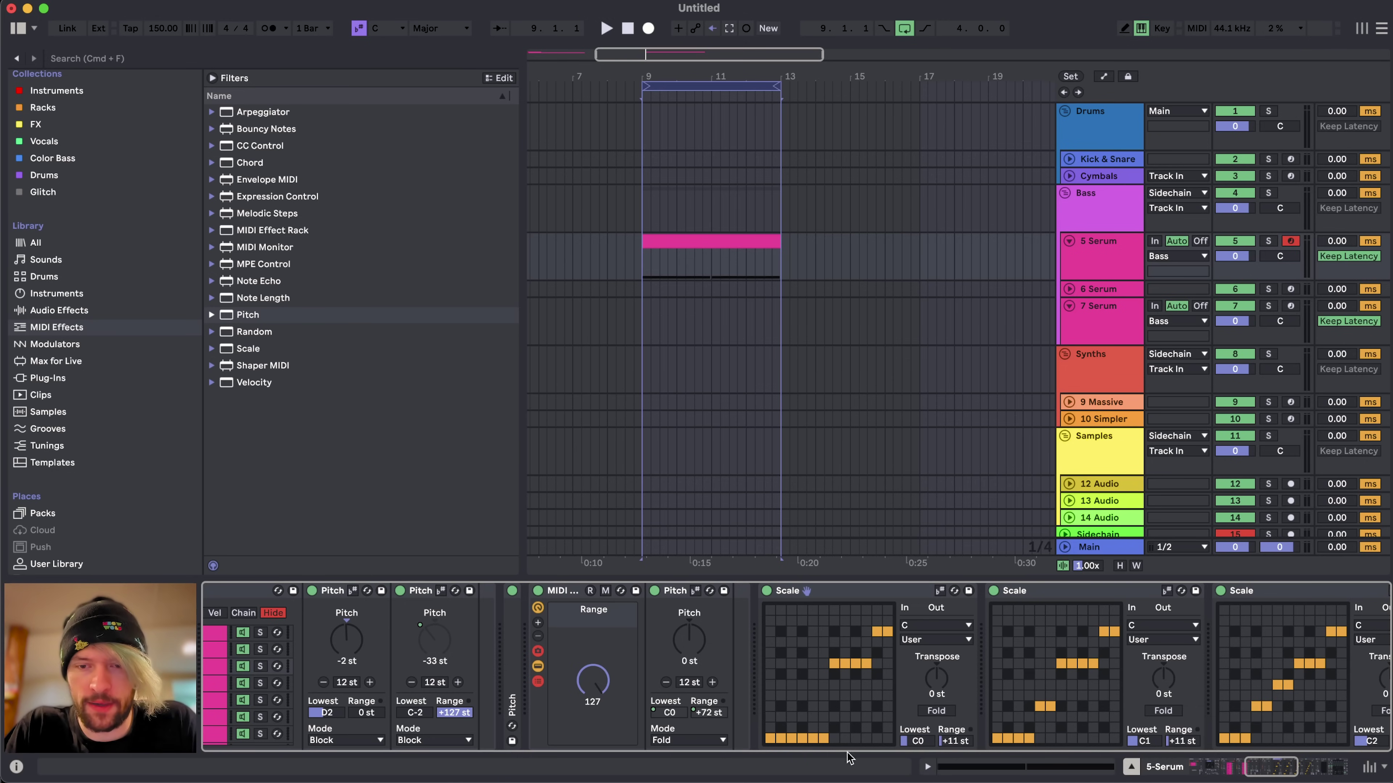
left_click(835, 738)
left_click_drag(876, 662, 889, 663)
scroll(1012, 649, "right", 5)
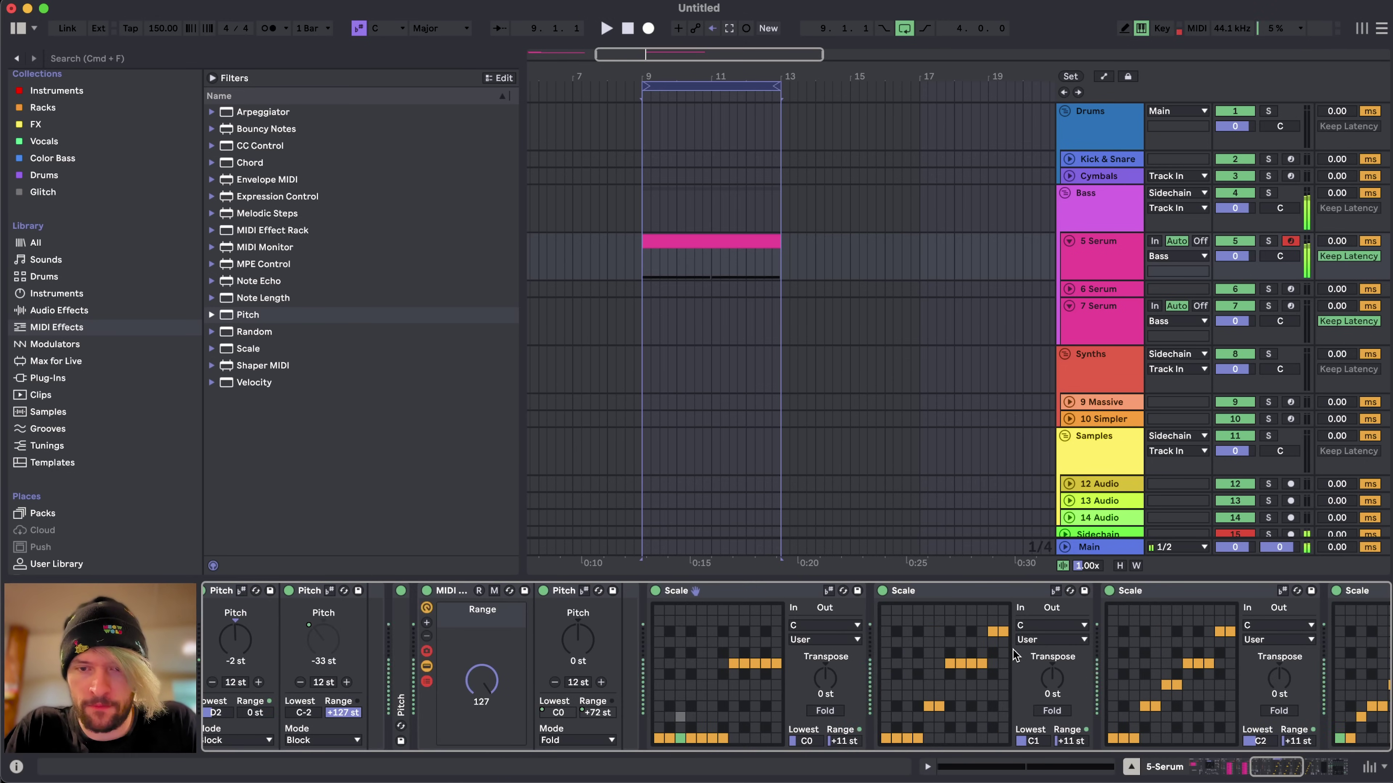
- Extend the first Scale device downward with a Lowest note of C-2 and a Range of +35 st
scroll(948, 629, "right", 10)
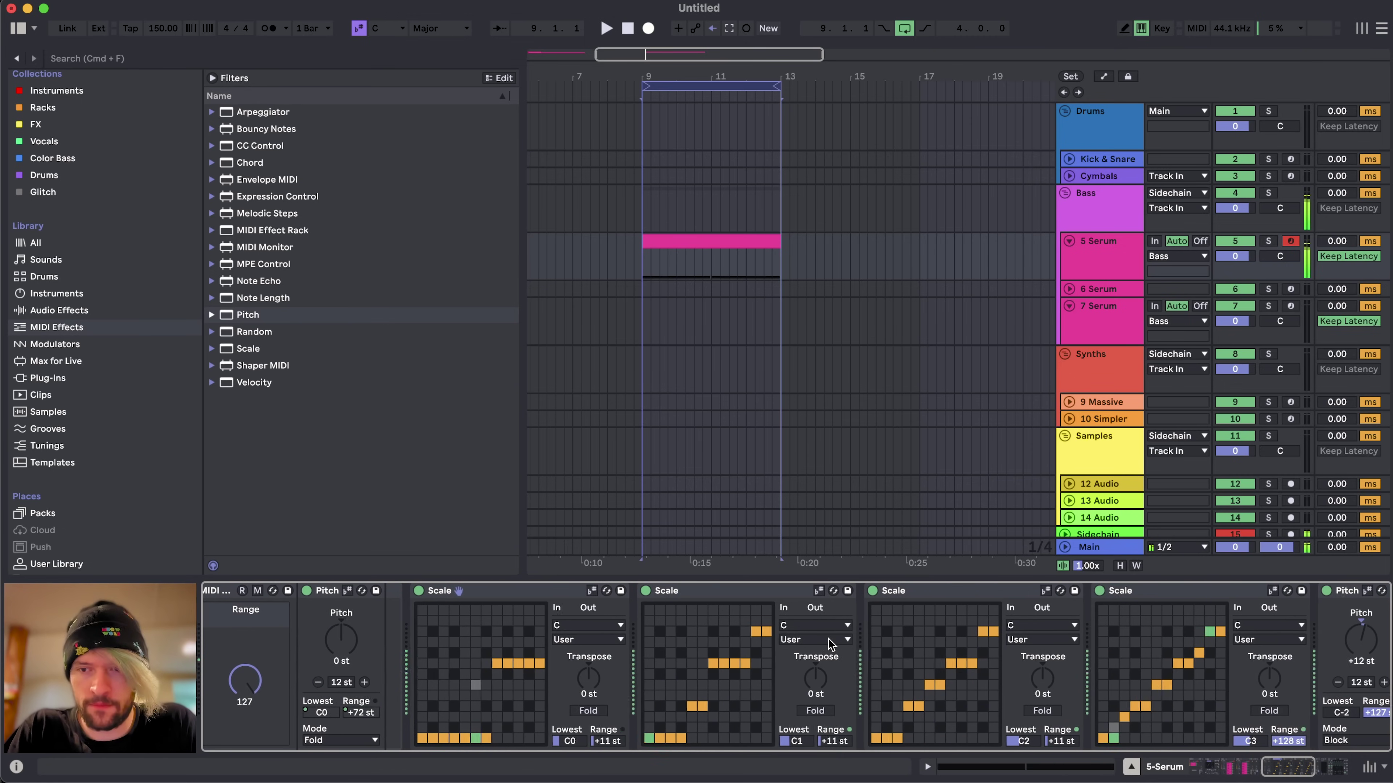
scroll(545, 626, "left", 3)
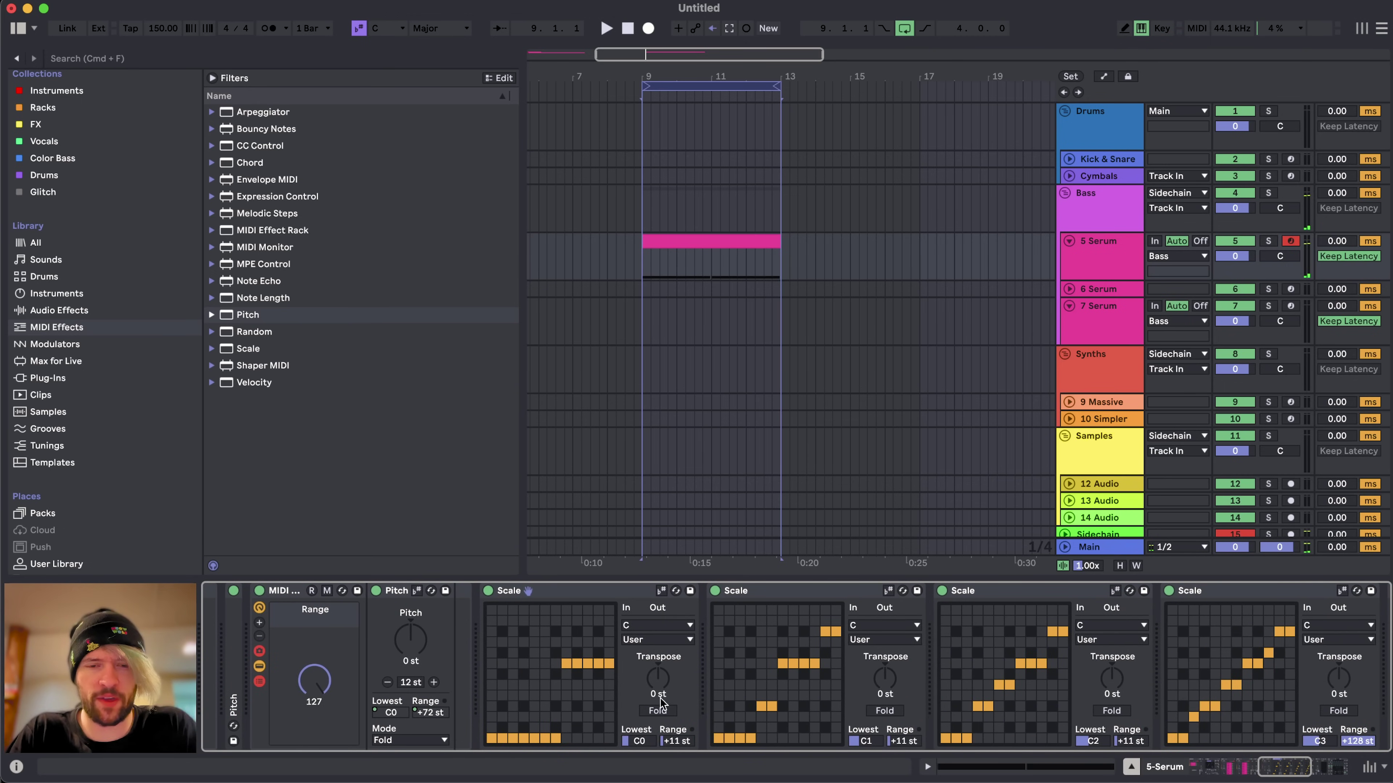
left_click(650, 741)
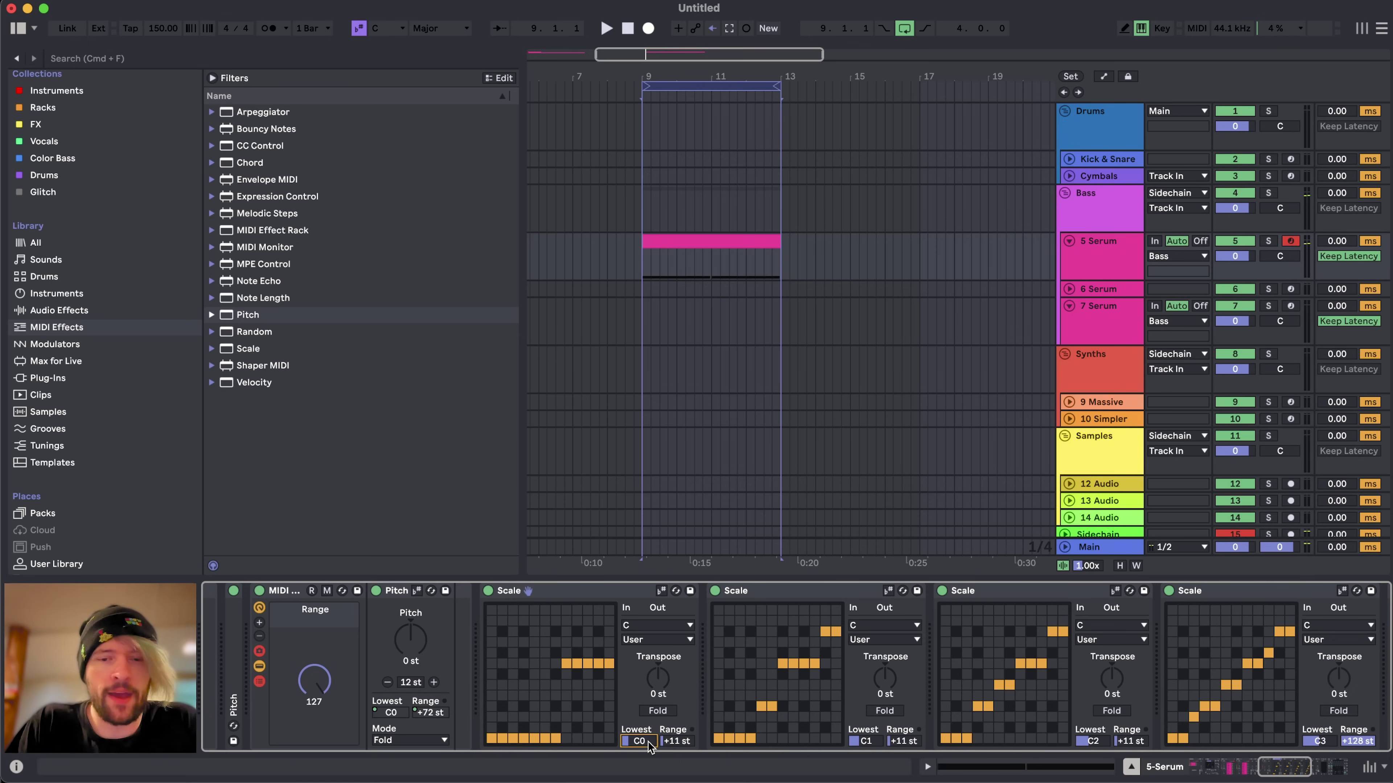
left_click(669, 743)
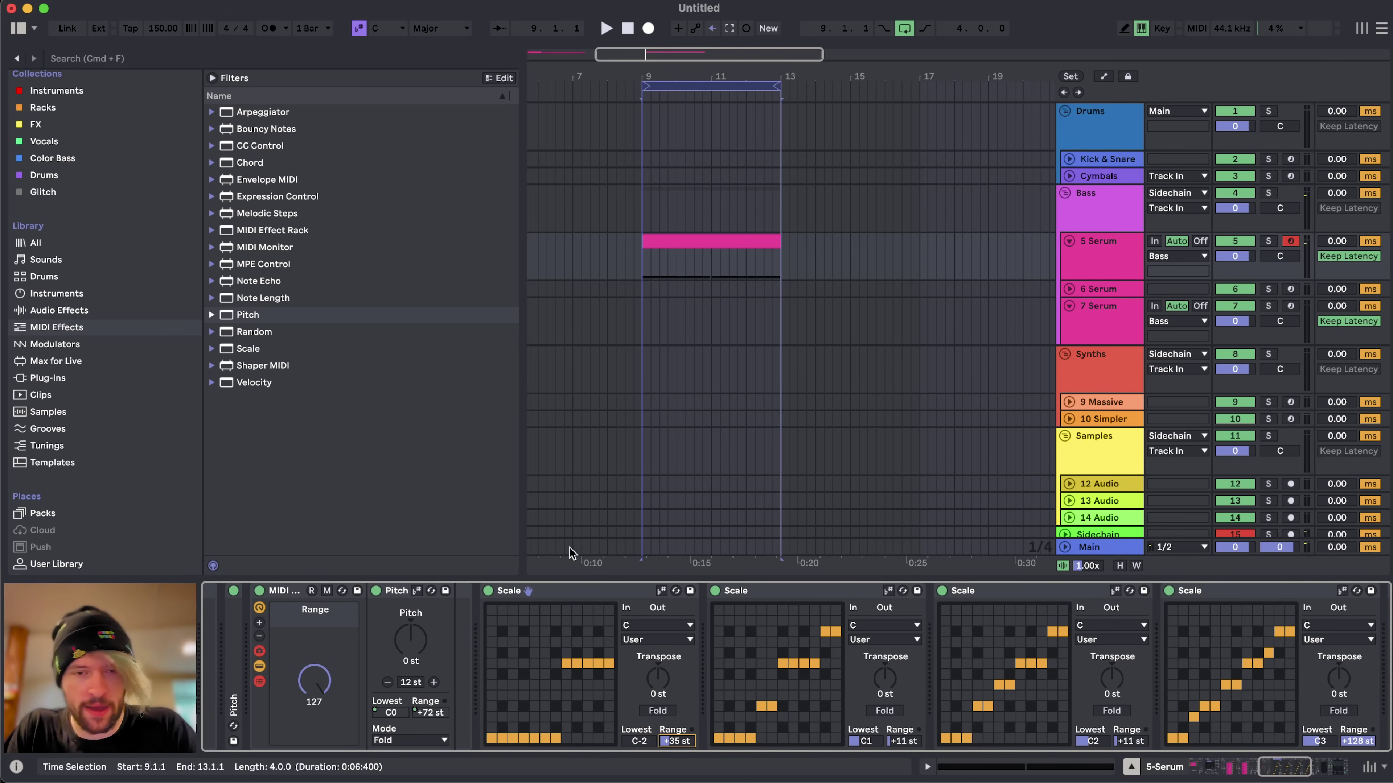
left_click(578, 580)
left_click(586, 591)
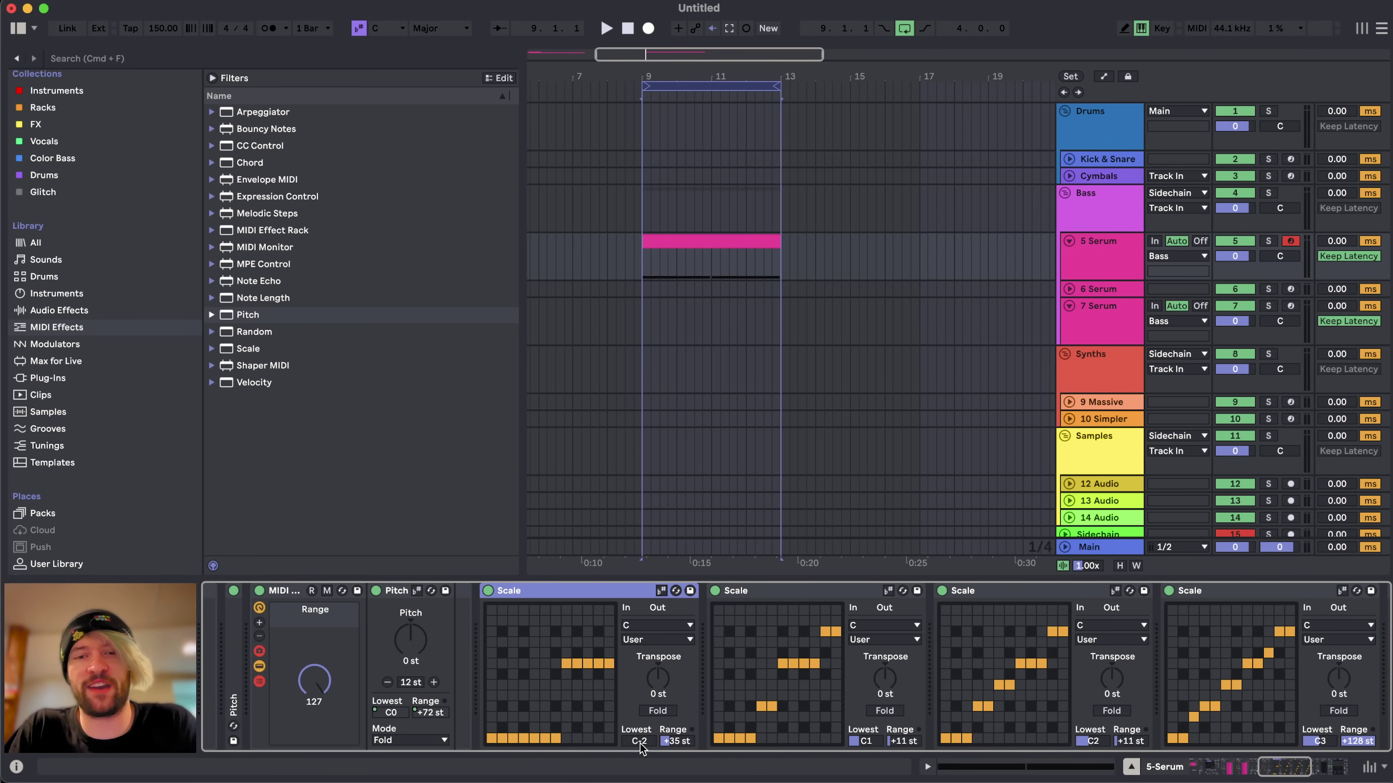
- Examine how played notes pass through the four Scale devices and the Pitch and velocity racks ahead of them
left_click(804, 593)
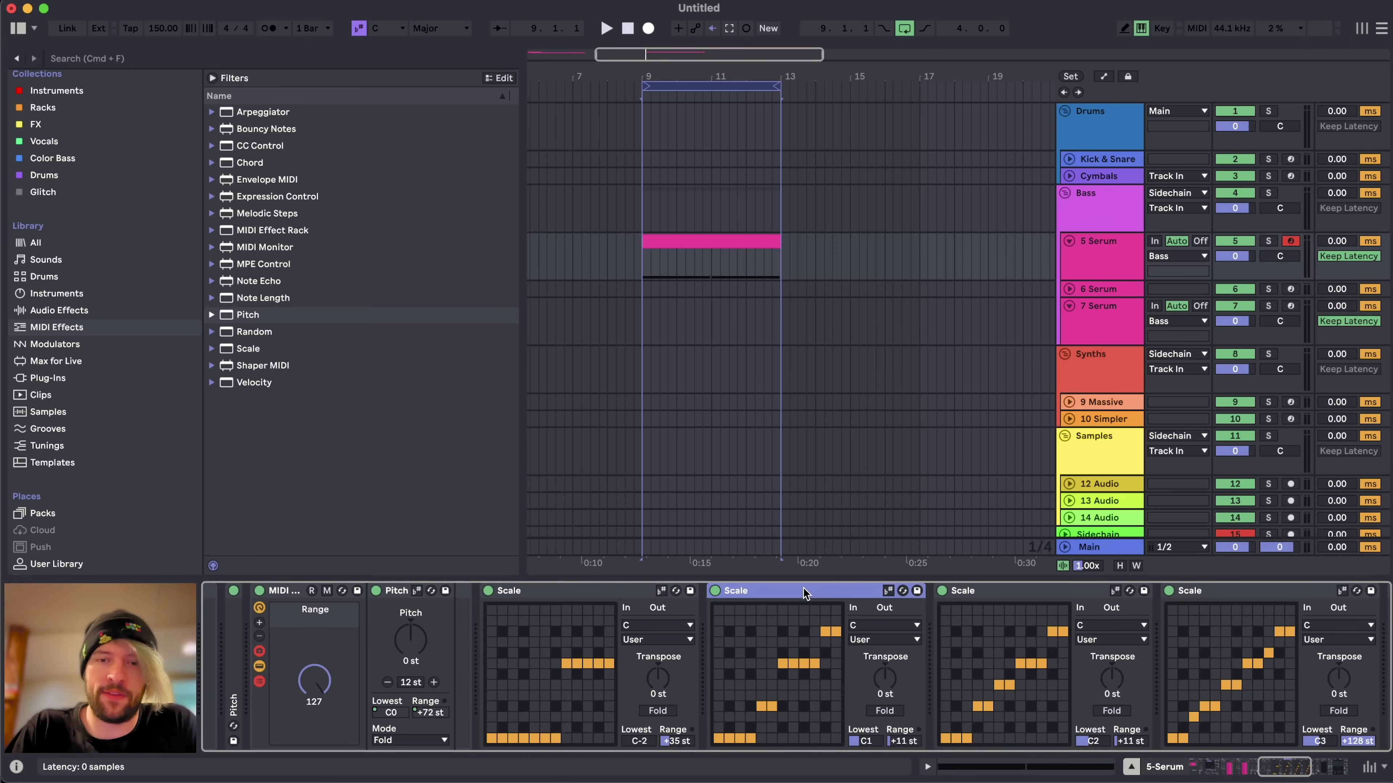
left_click(1041, 592)
scroll(1150, 597, "right", 3)
left_click(1079, 594)
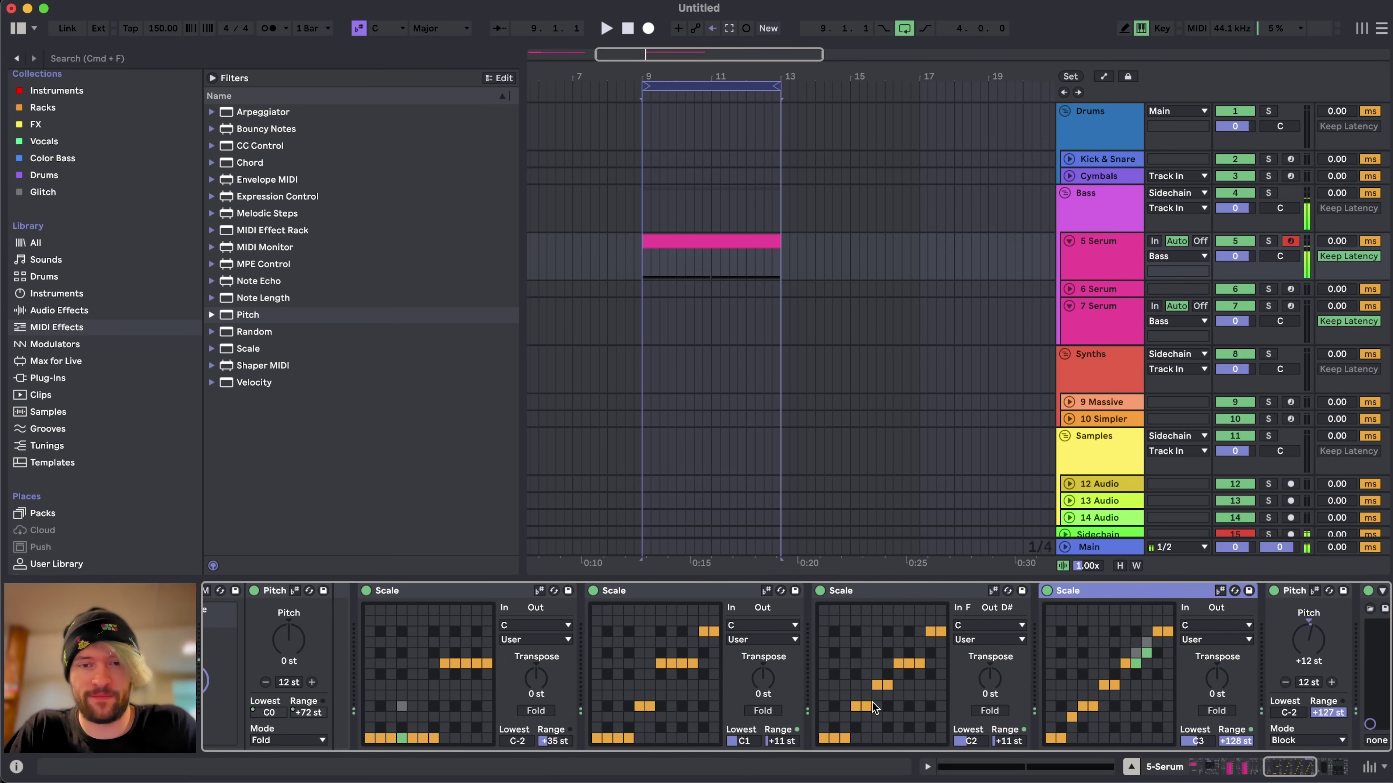
scroll(871, 702, "left", 3)
scroll(578, 681, "left", 5)
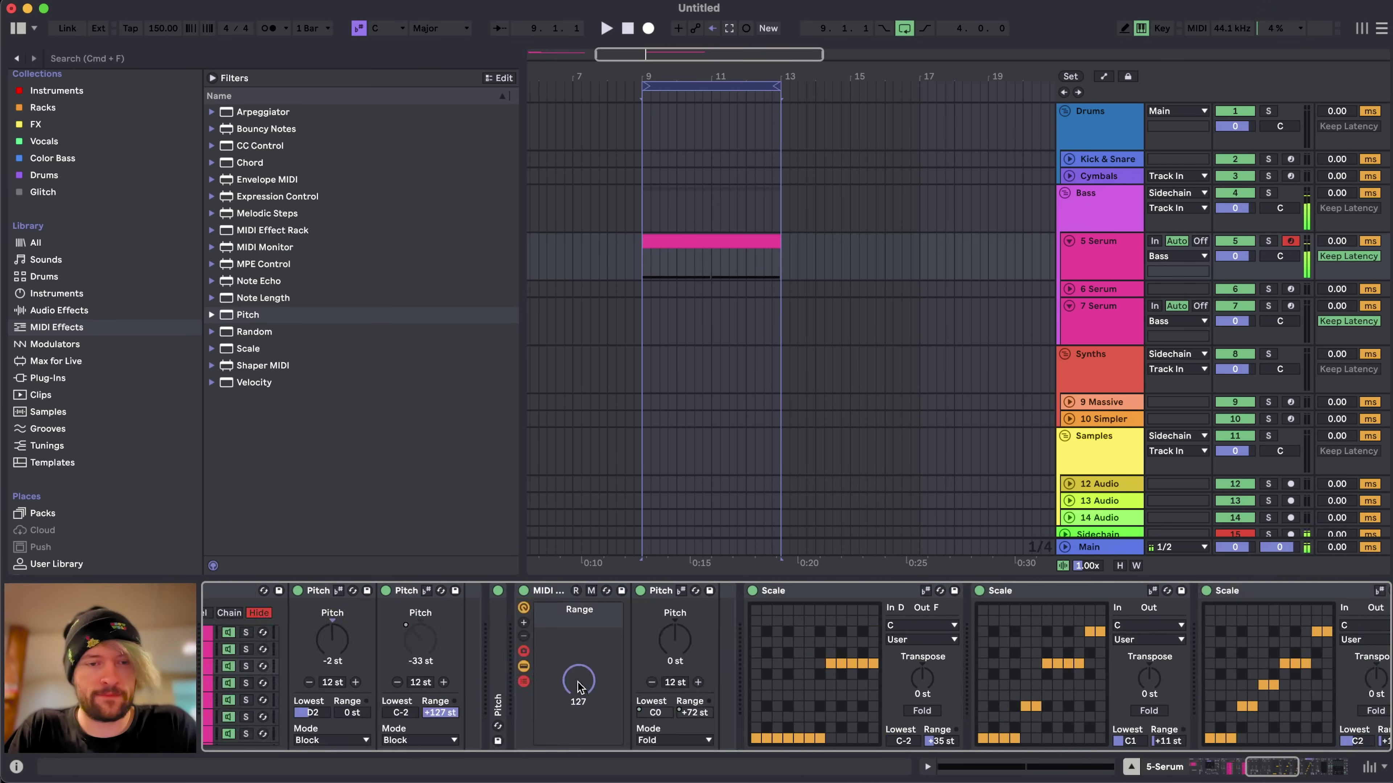
scroll(687, 683, "right", 6)
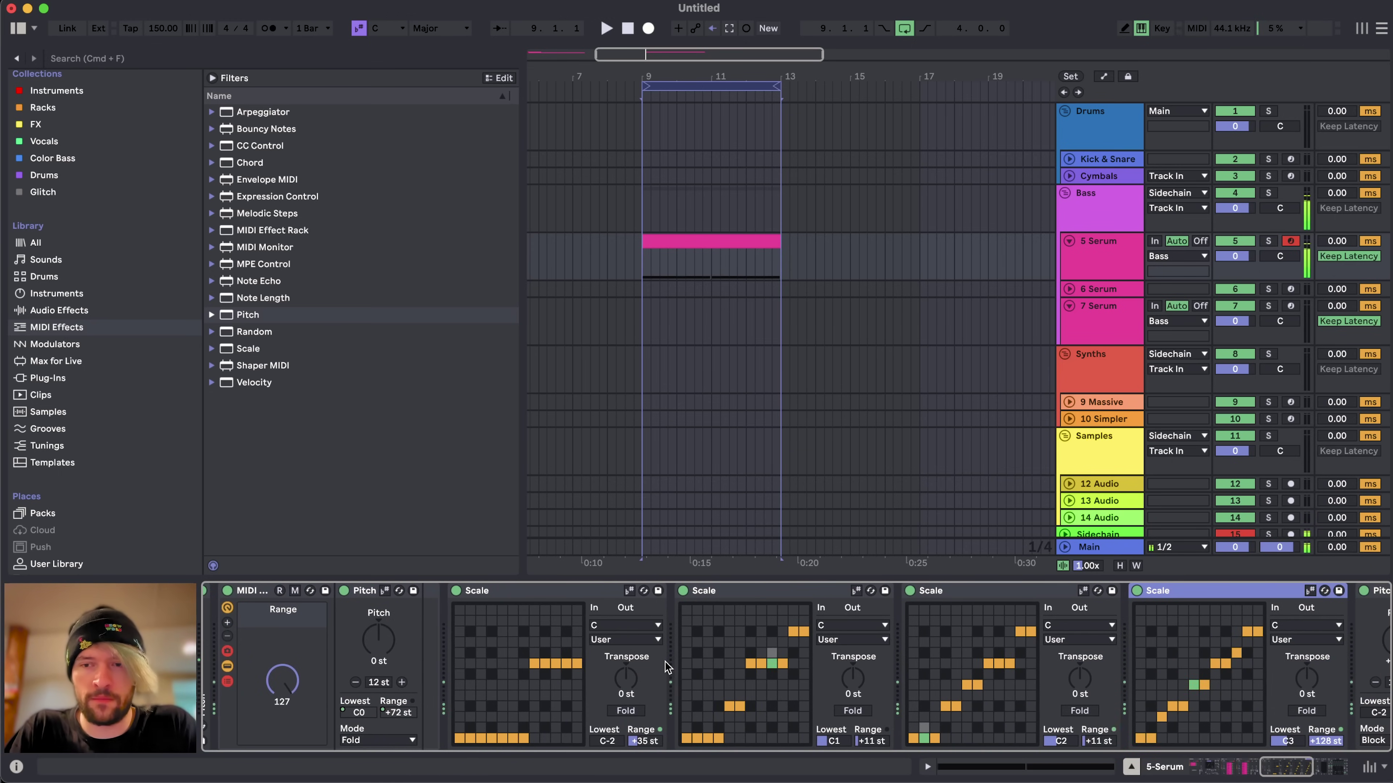
scroll(664, 664, "left", 3)
scroll(682, 661, "right", 3)
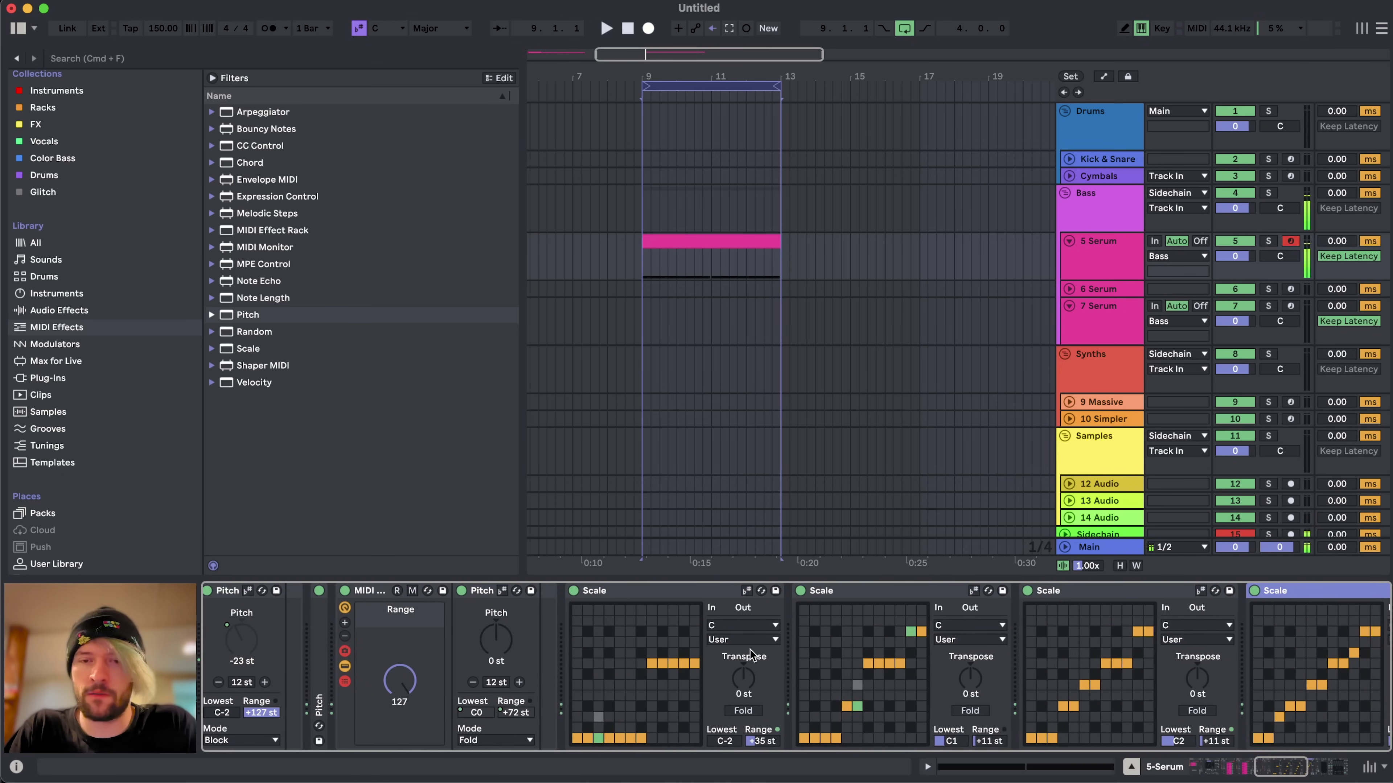
scroll(750, 649, "left", 18)
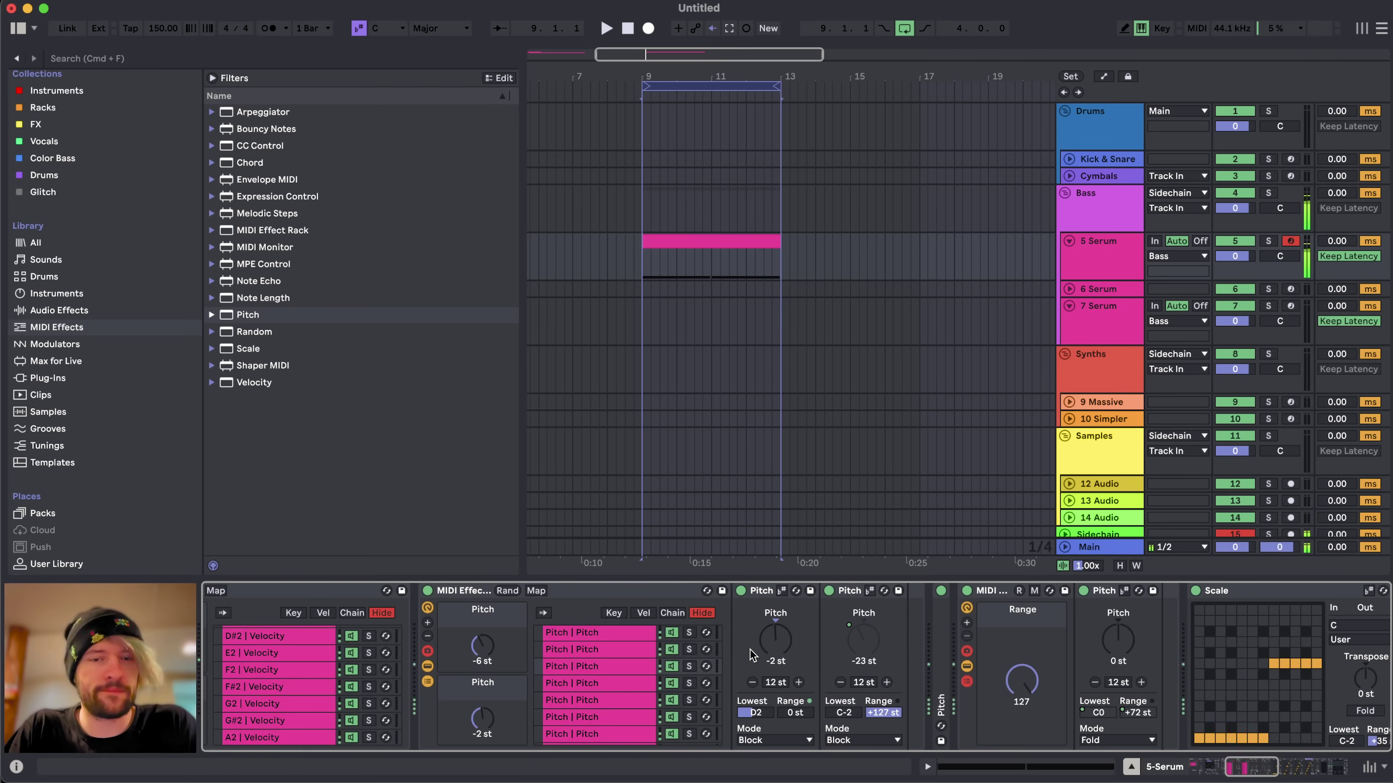
scroll(750, 649, "left", 3)
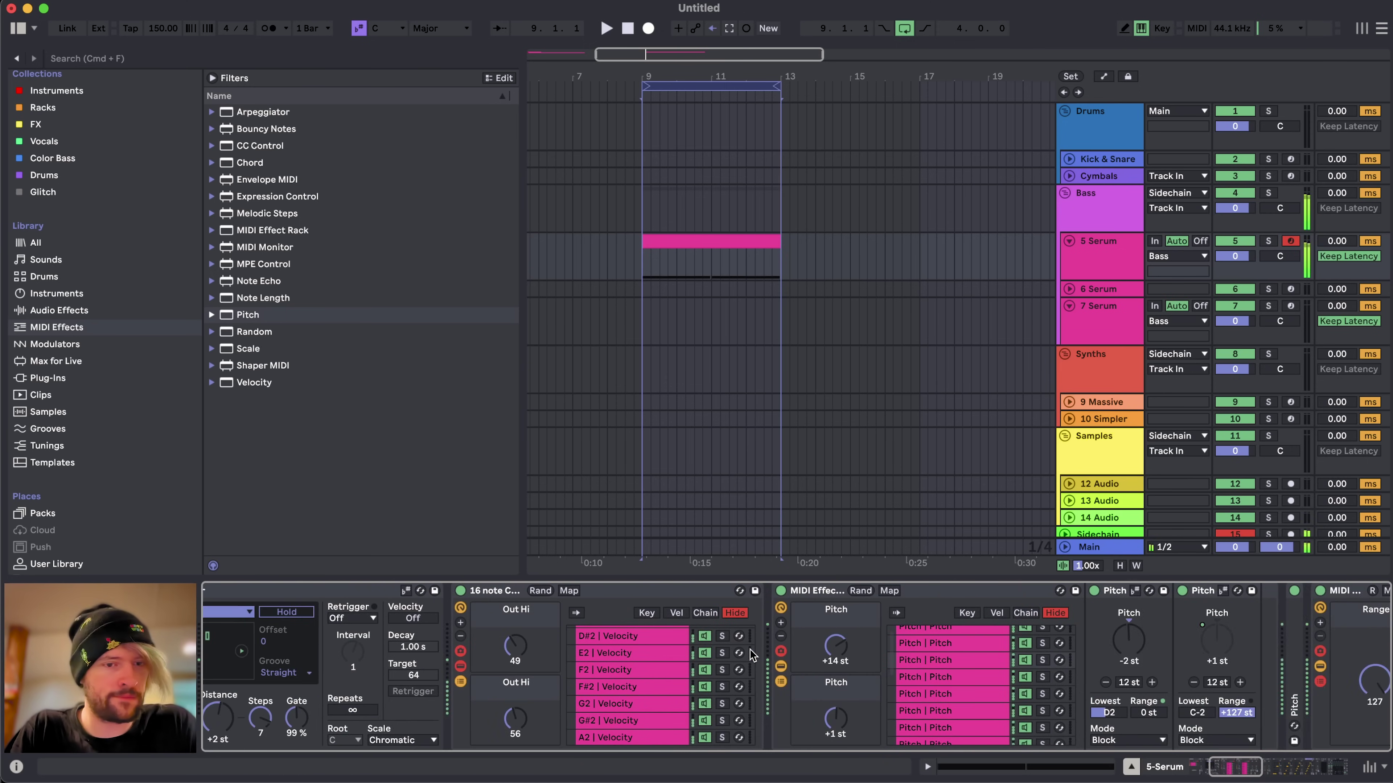
scroll(749, 649, "right", 3)
scroll(749, 649, "left", 3)
scroll(933, 667, "right", 4)
scroll(933, 667, "right", 5)
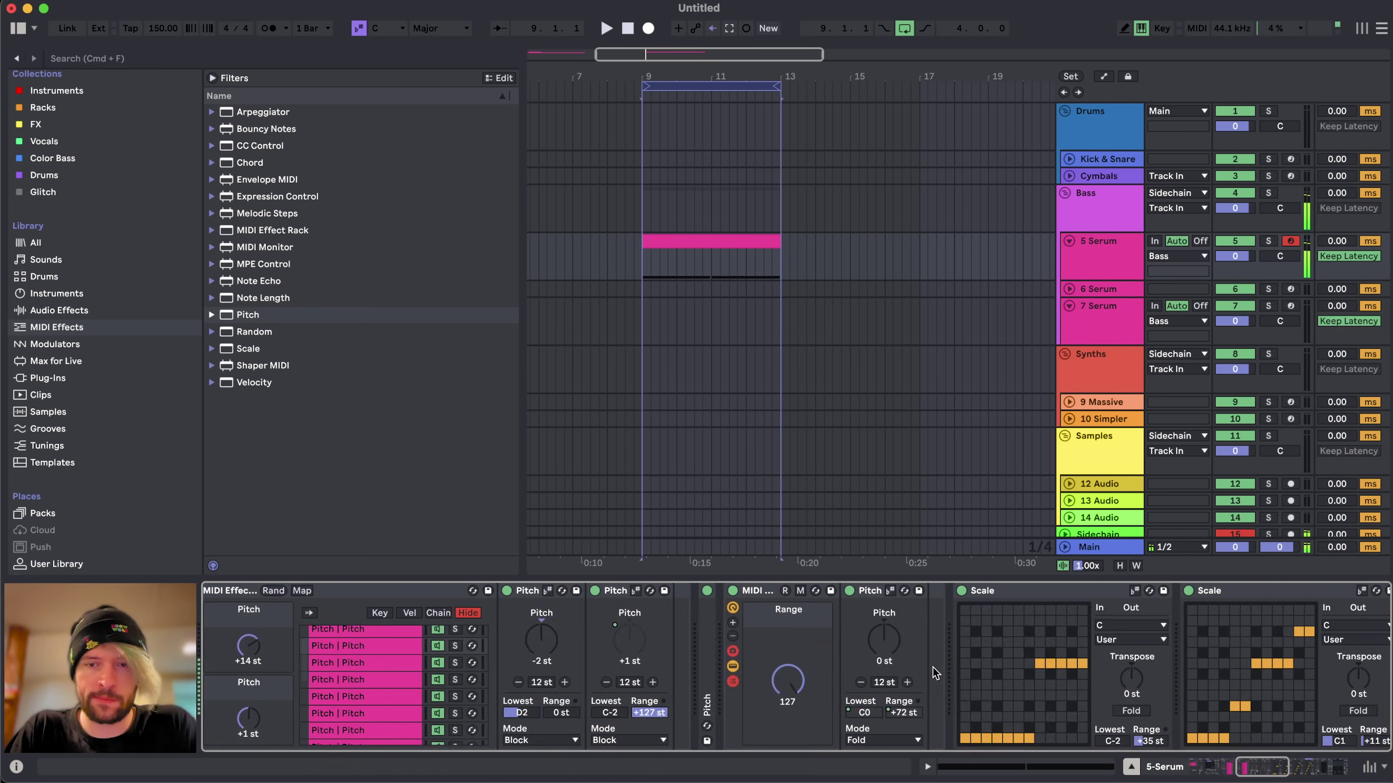
- Lower the Range macro to 64 while checking how the folded notes pass through the Scale devices
left_click_drag(950, 684, 950, 684)
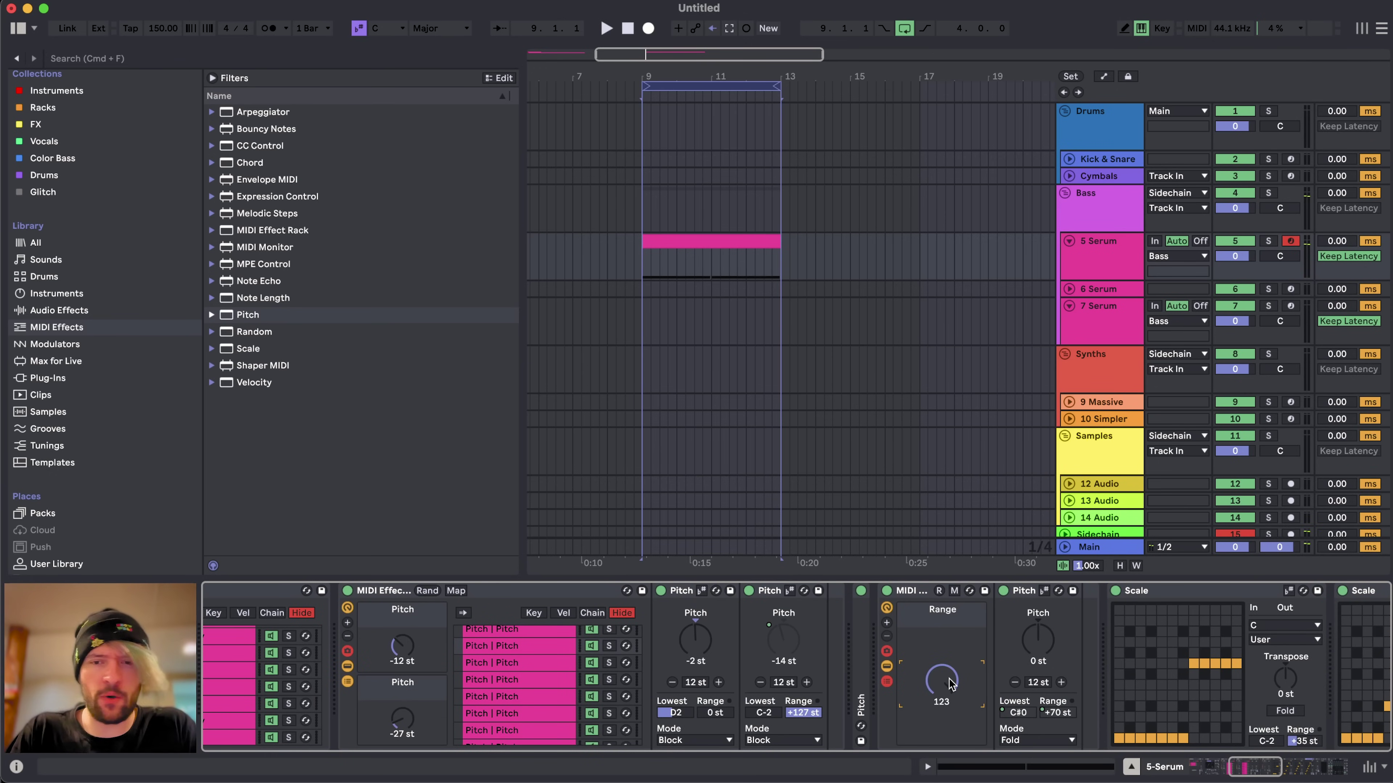
left_click_drag(951, 684, 950, 705)
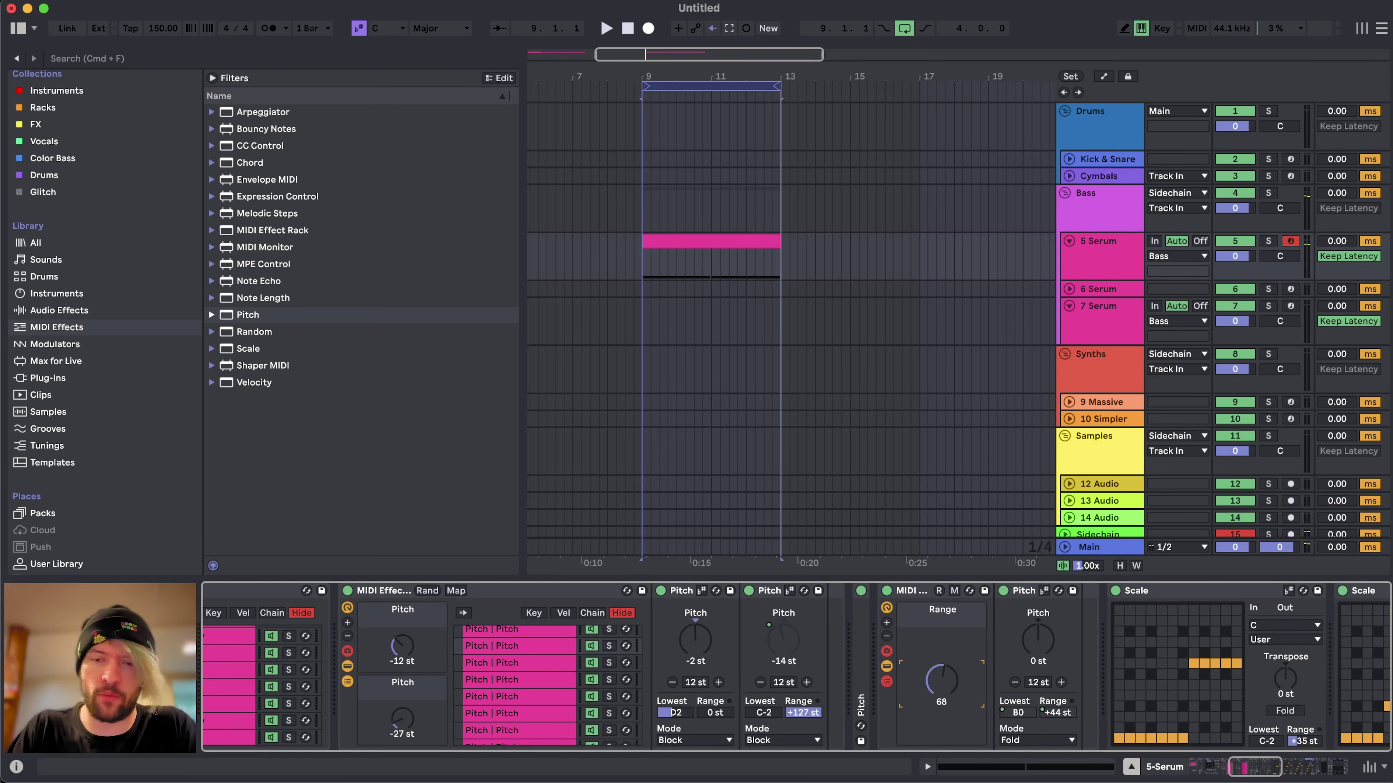
scroll(965, 653, "right", 15)
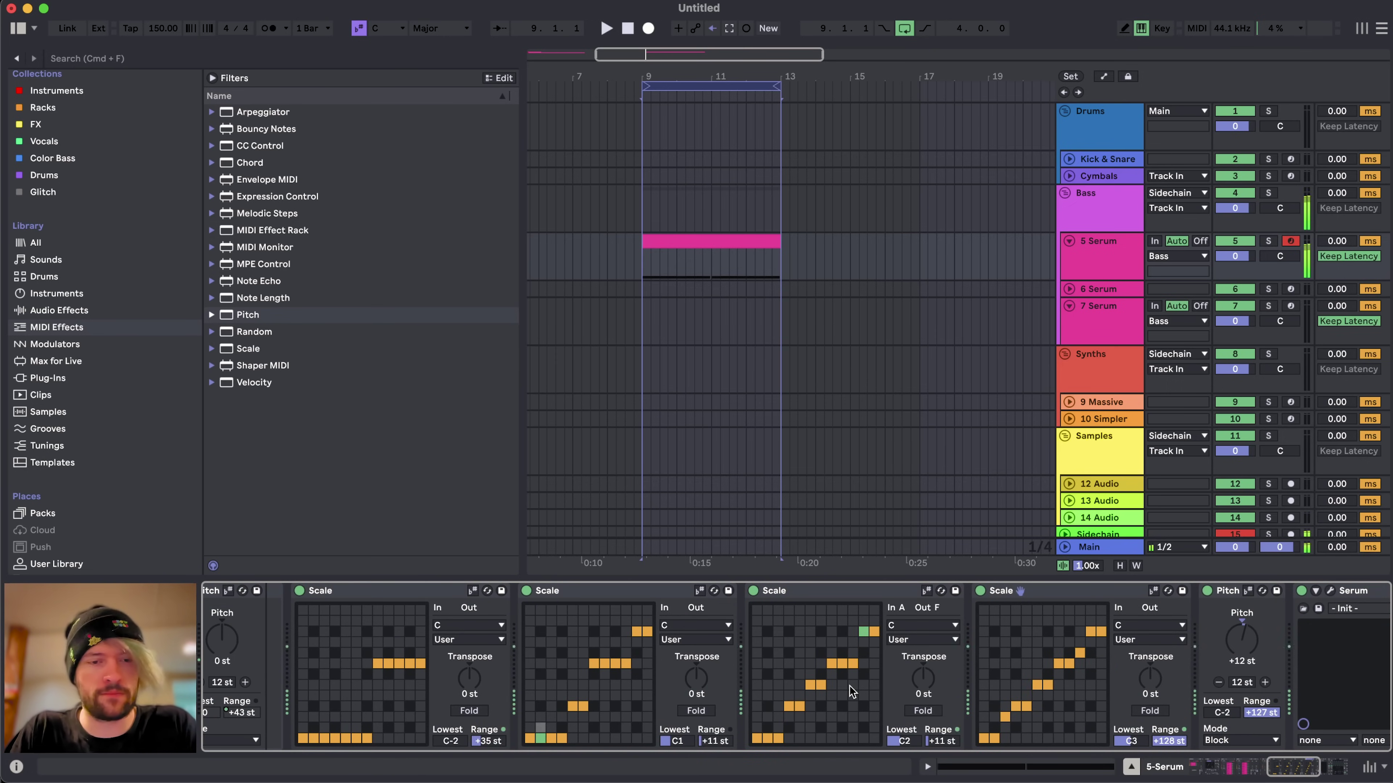
scroll(849, 686, "left", 12)
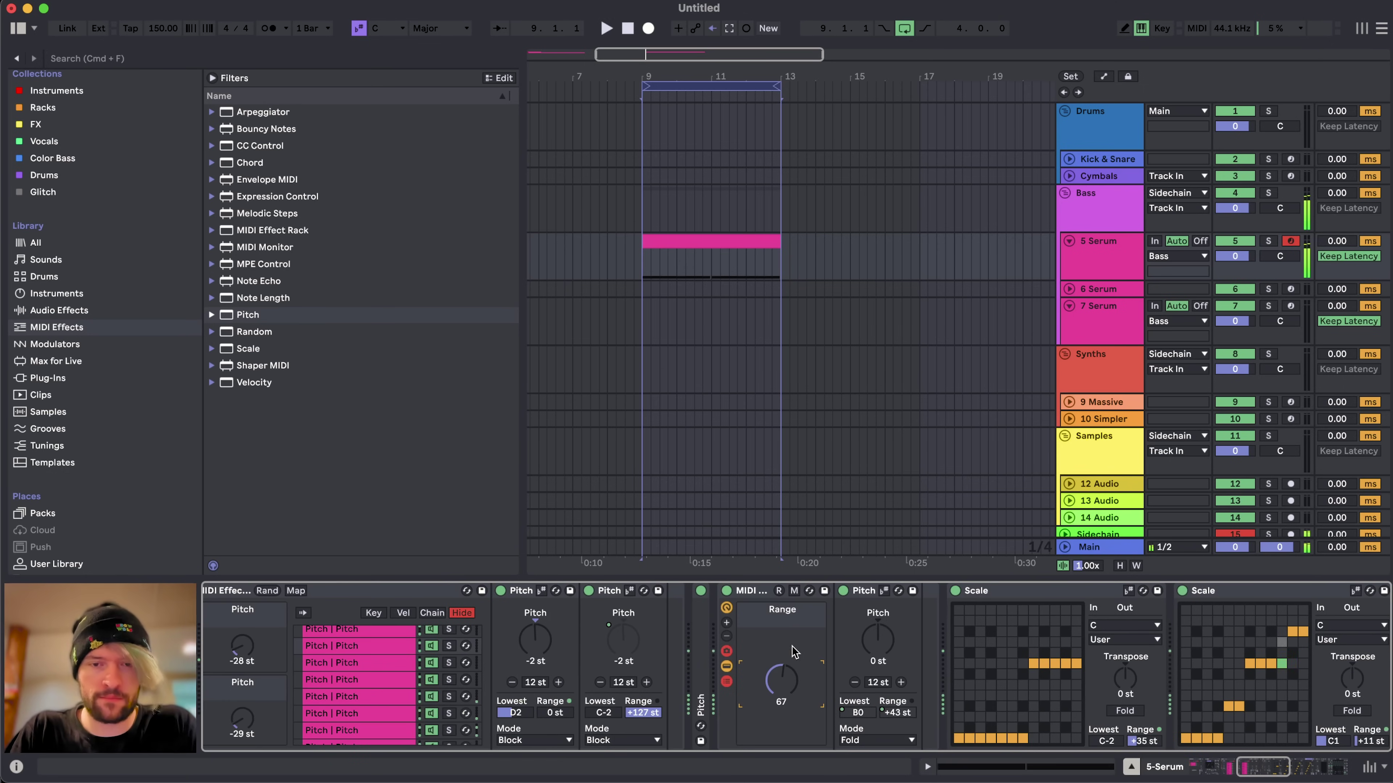
left_click_drag(794, 652, 793, 658)
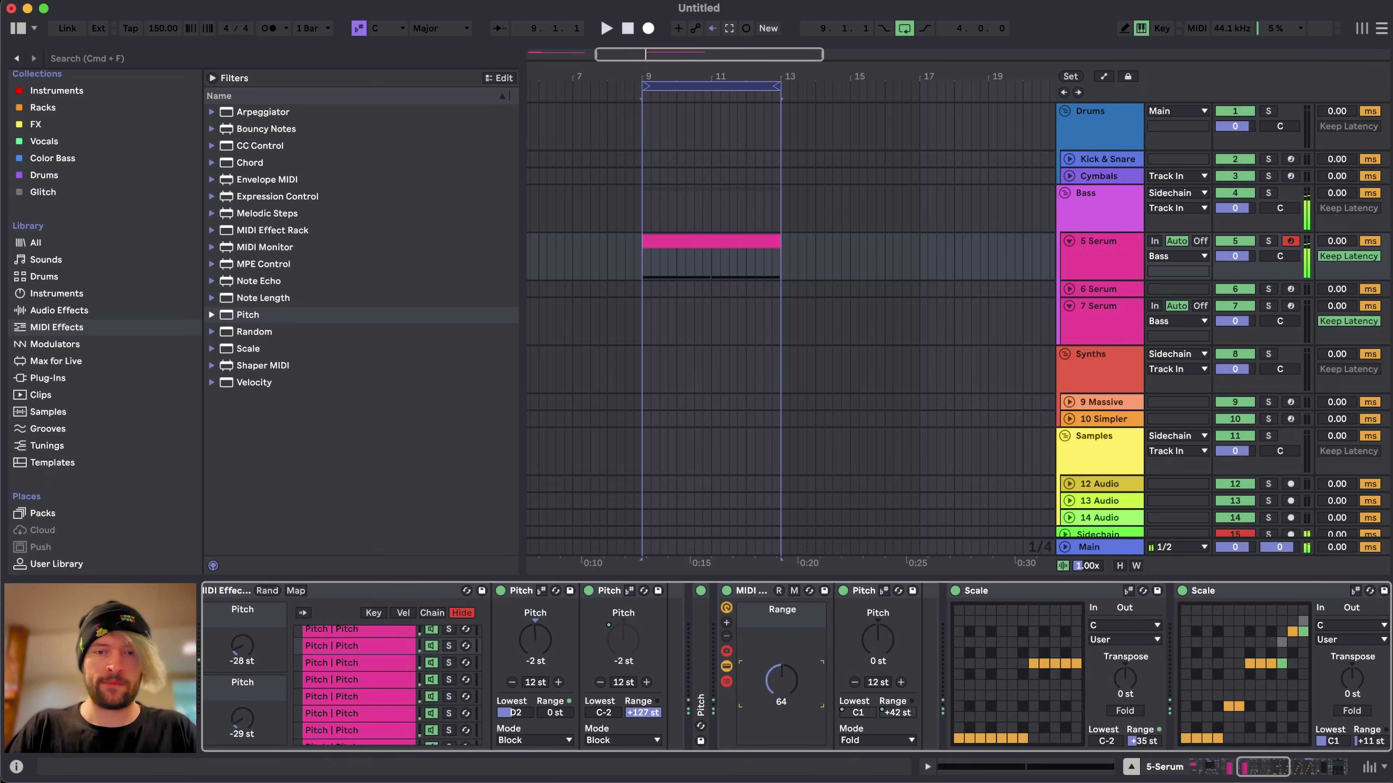
scroll(753, 714, "left", 8)
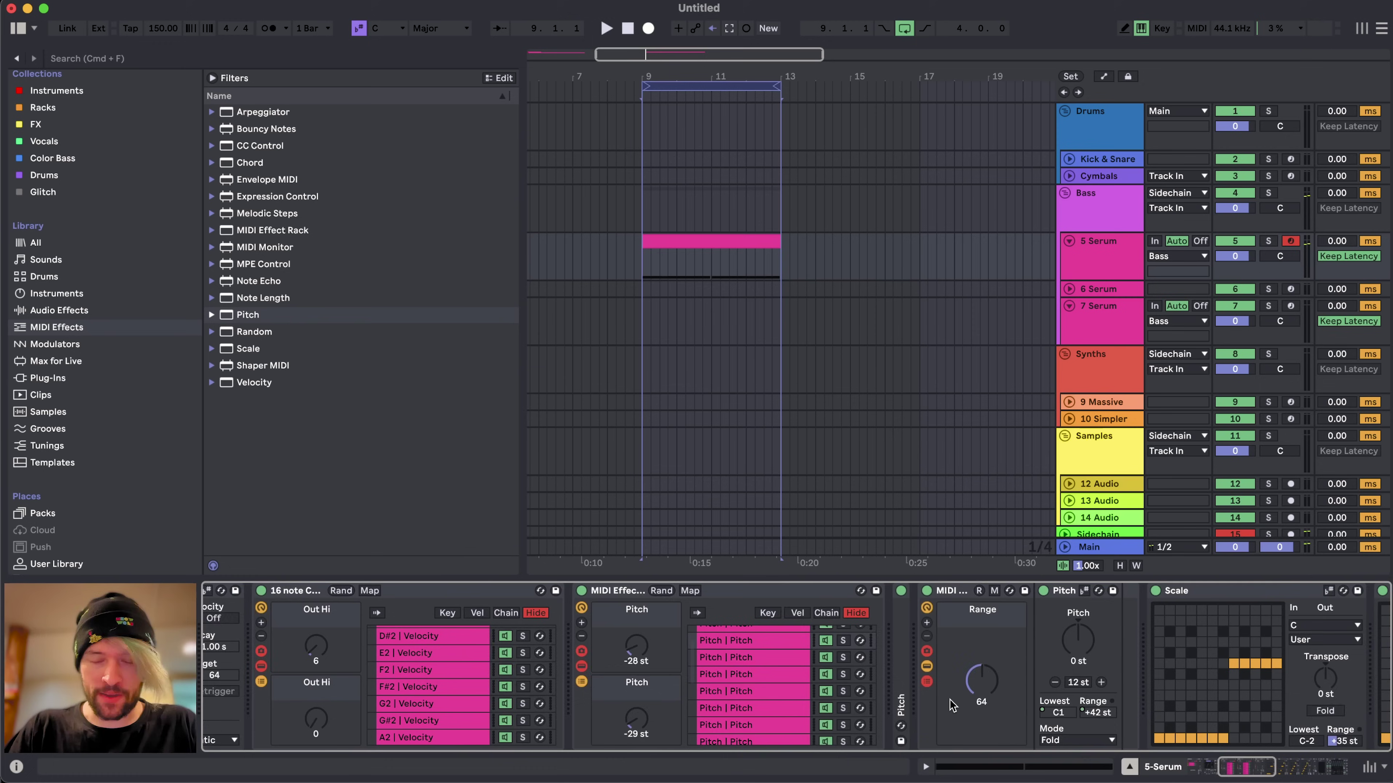
- Assign the R key to the randomize control of the rack holding the Range macro
scroll(952, 705, "right", 6)
left_click(817, 597)
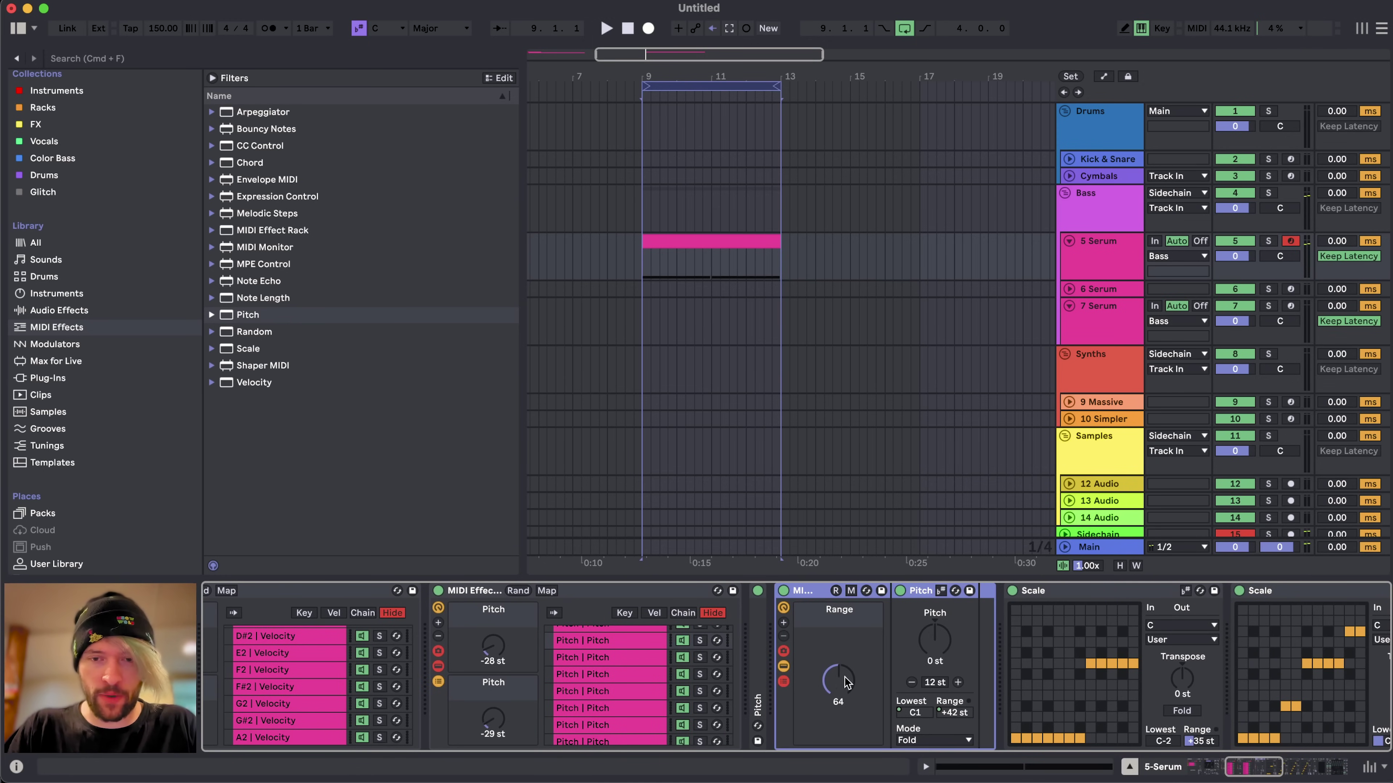
key("super+k")
left_click(835, 591)
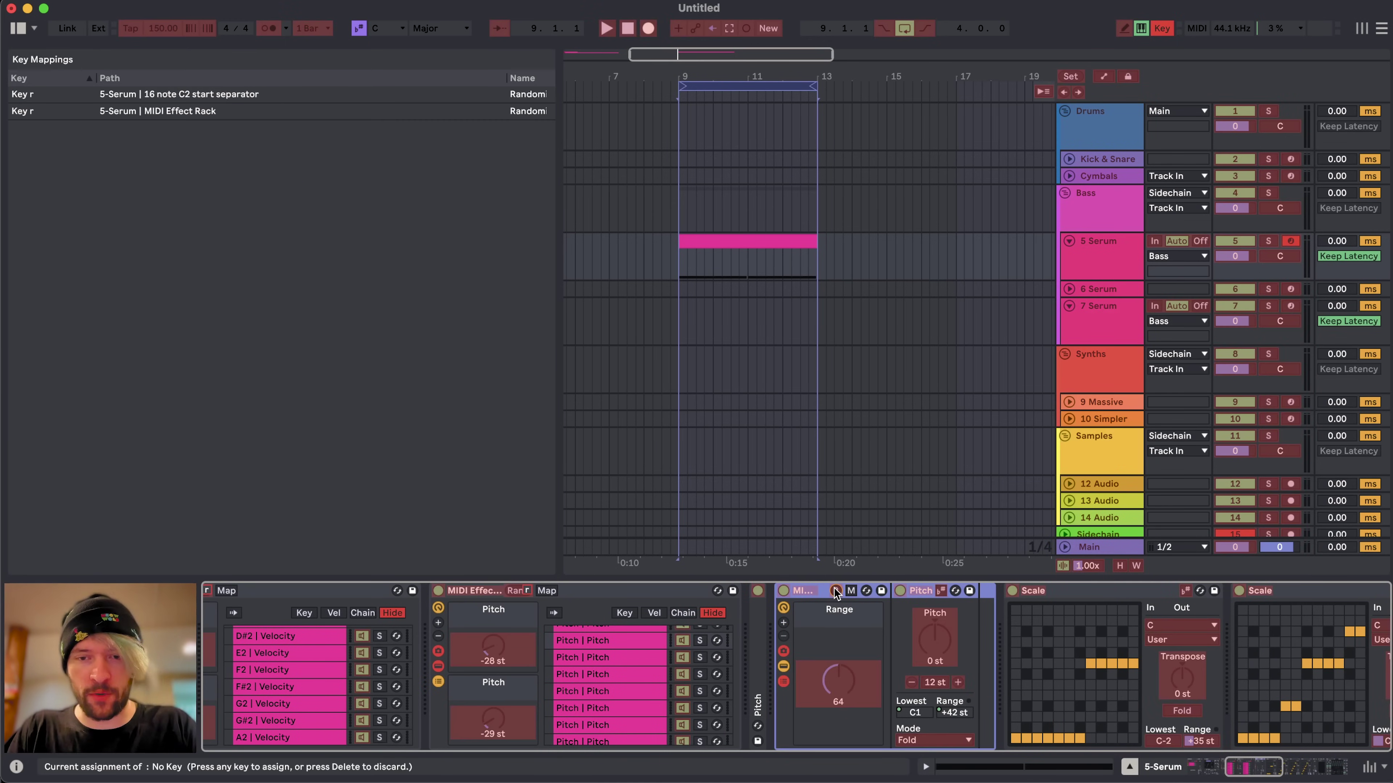
key("r")
key("super+k")
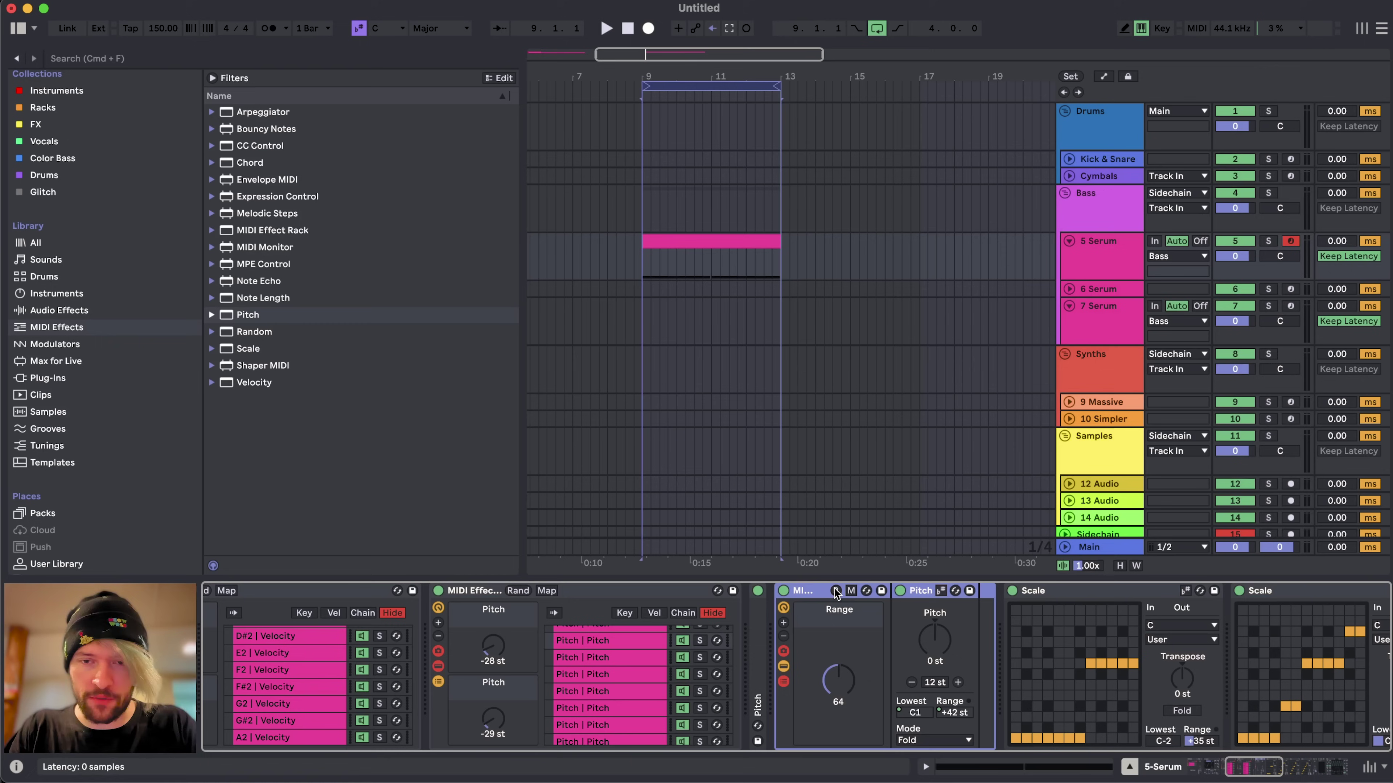
- Hide the Range rack's devices, and group the four Scale devices into a collapsed MIDI Effect Rack
left_click(783, 666)
left_click(970, 592)
scroll(970, 594, "right", 12)
scroll(969, 592, "right", 10)
left_click(1126, 593, "shift")
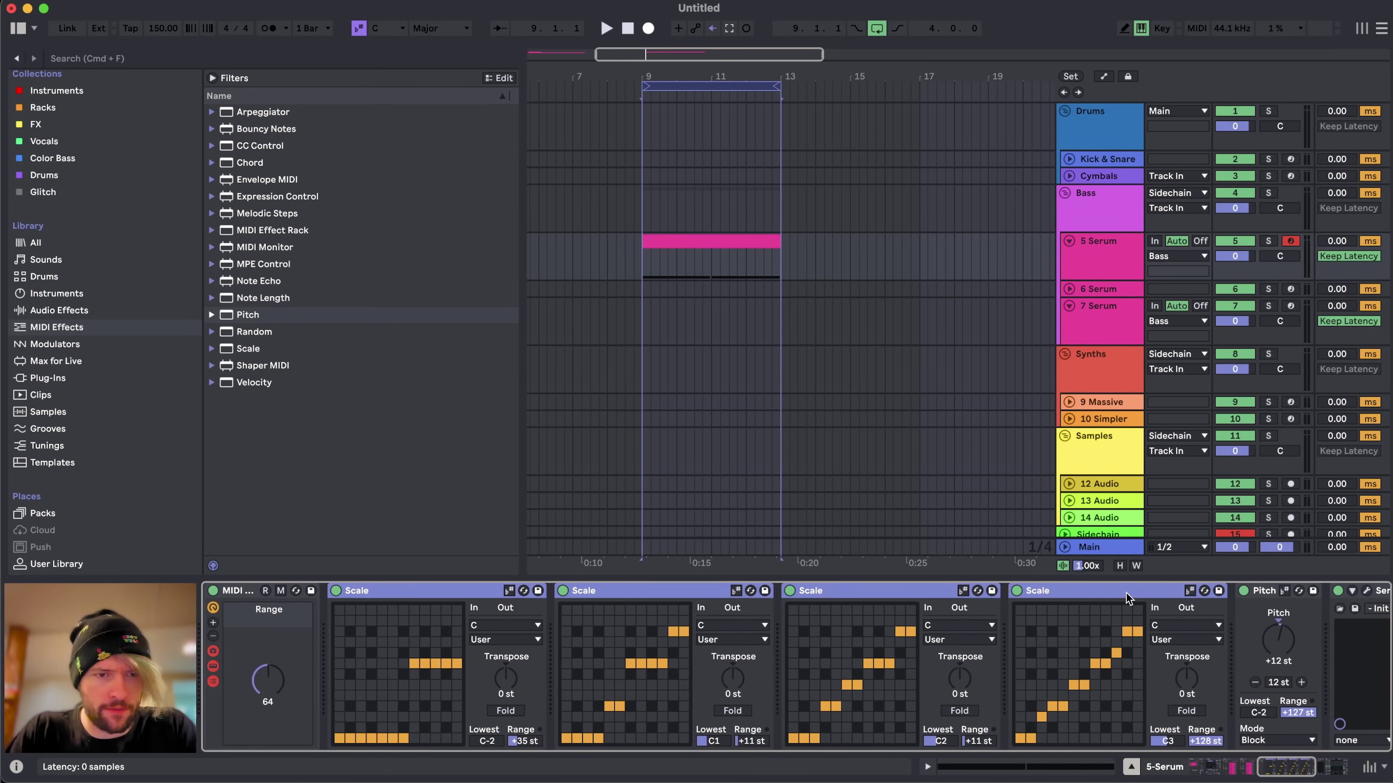
key("super+g")
double_click(336, 684)
- Collapse the MIDI Effect Rack that sits before the Arpeggiator at the start of the device chain
scroll(340, 680, "left", 7)
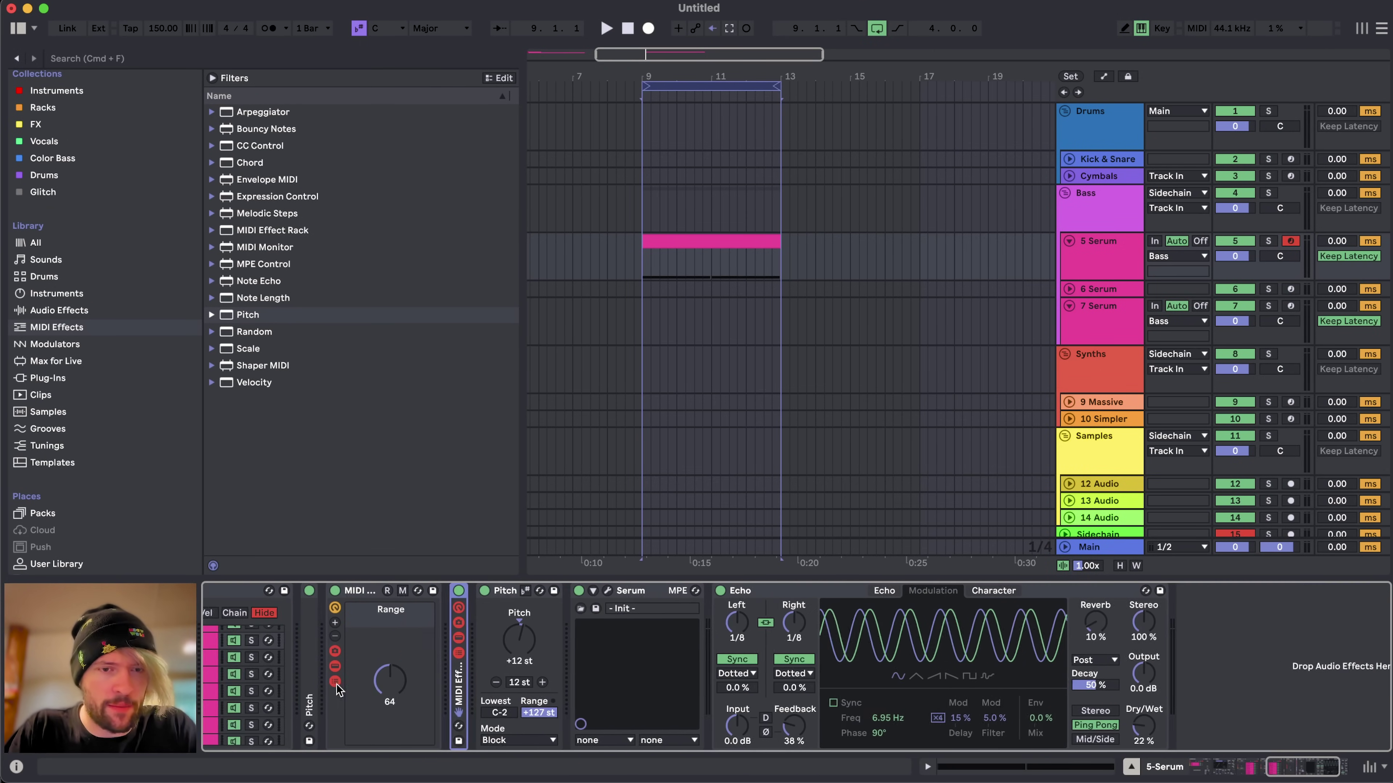
scroll(752, 637, "left", 15)
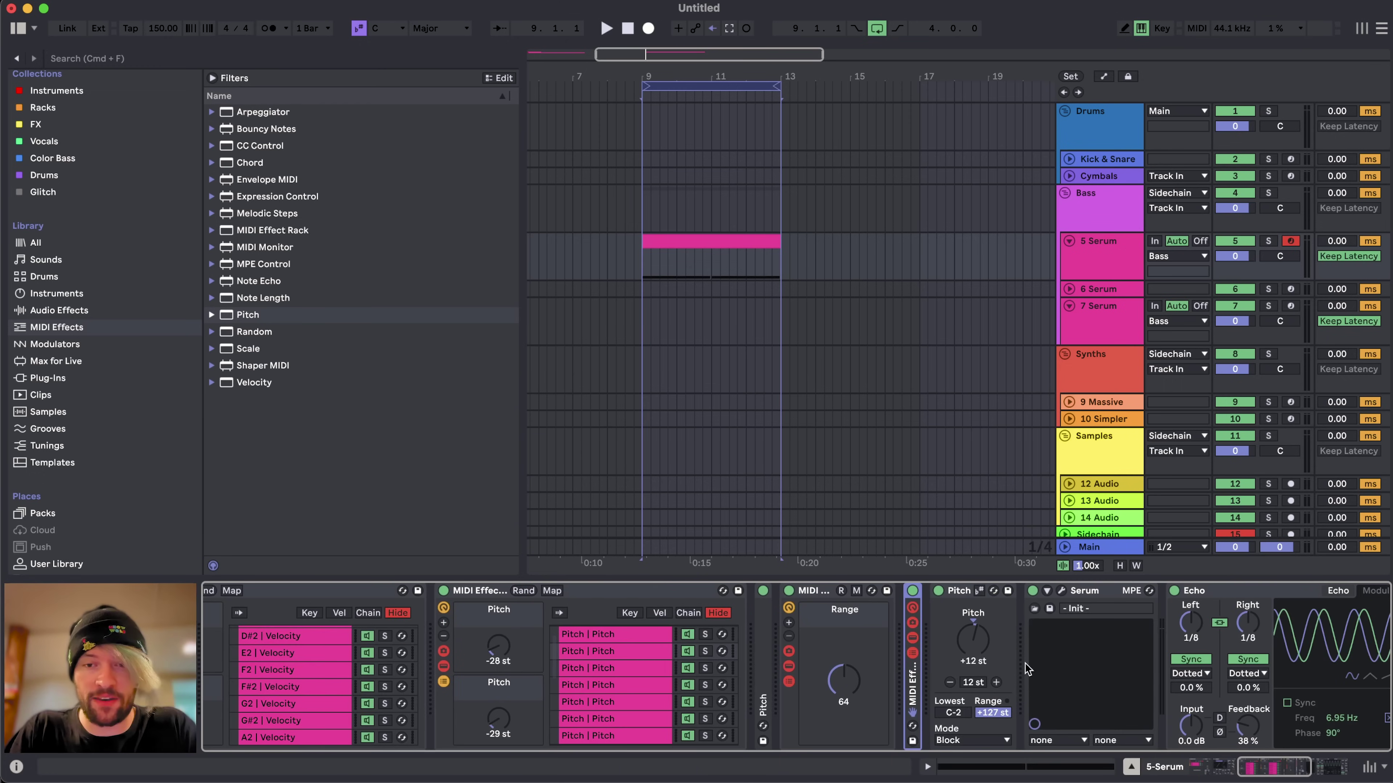
scroll(1113, 630, "left", 20)
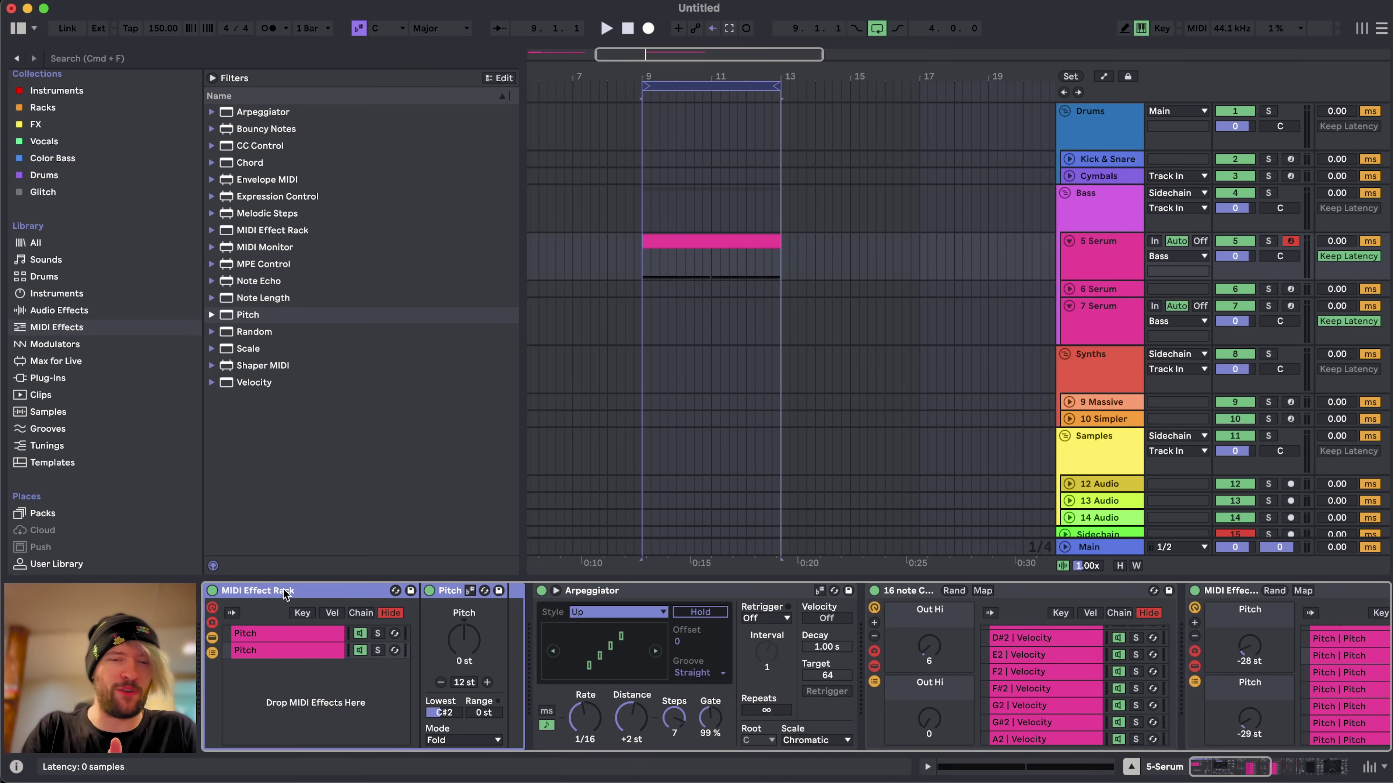
scroll(283, 590, "right", 10)
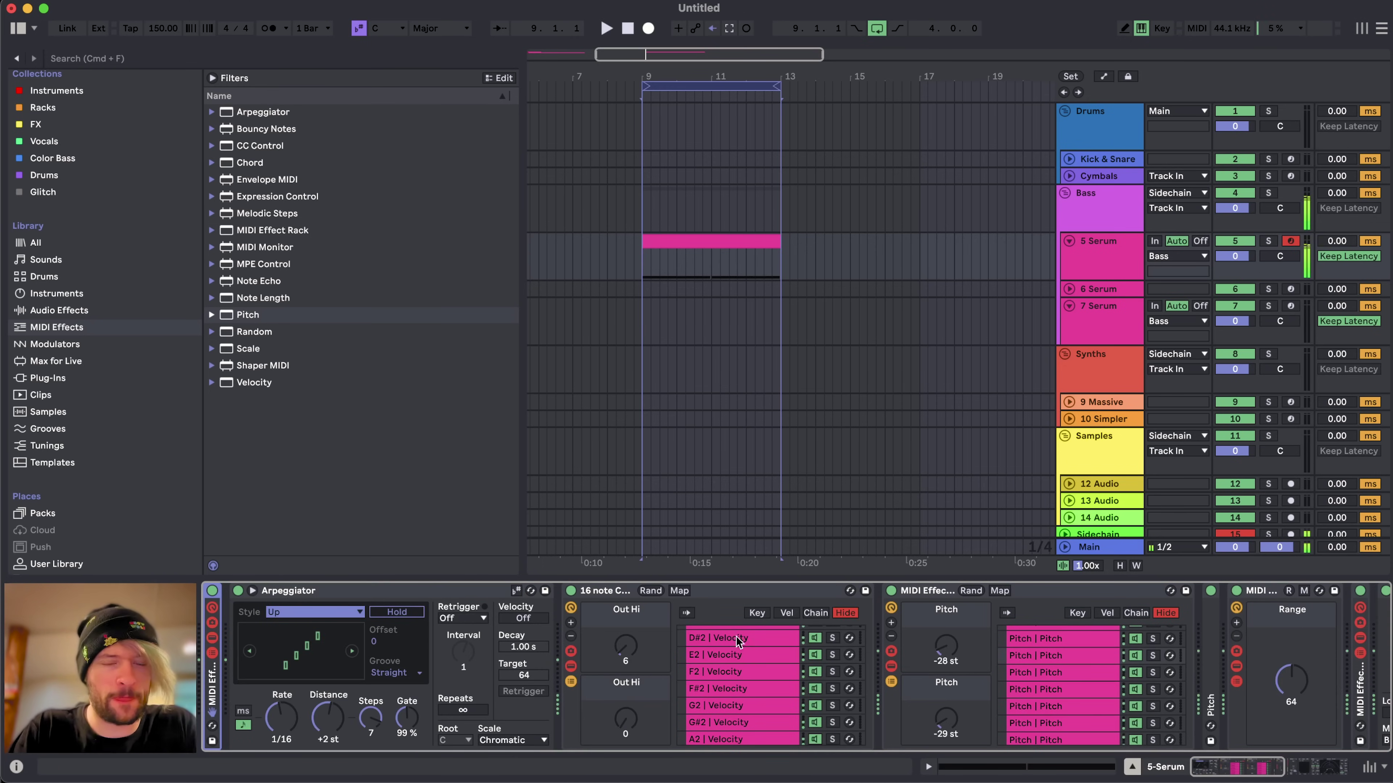
scroll(744, 635, "right", 2)
scroll(745, 635, "left", 2)
- Review the note separator and Pitch racks, and select the C2 | Velocity chain in the separator rack
left_click(751, 590)
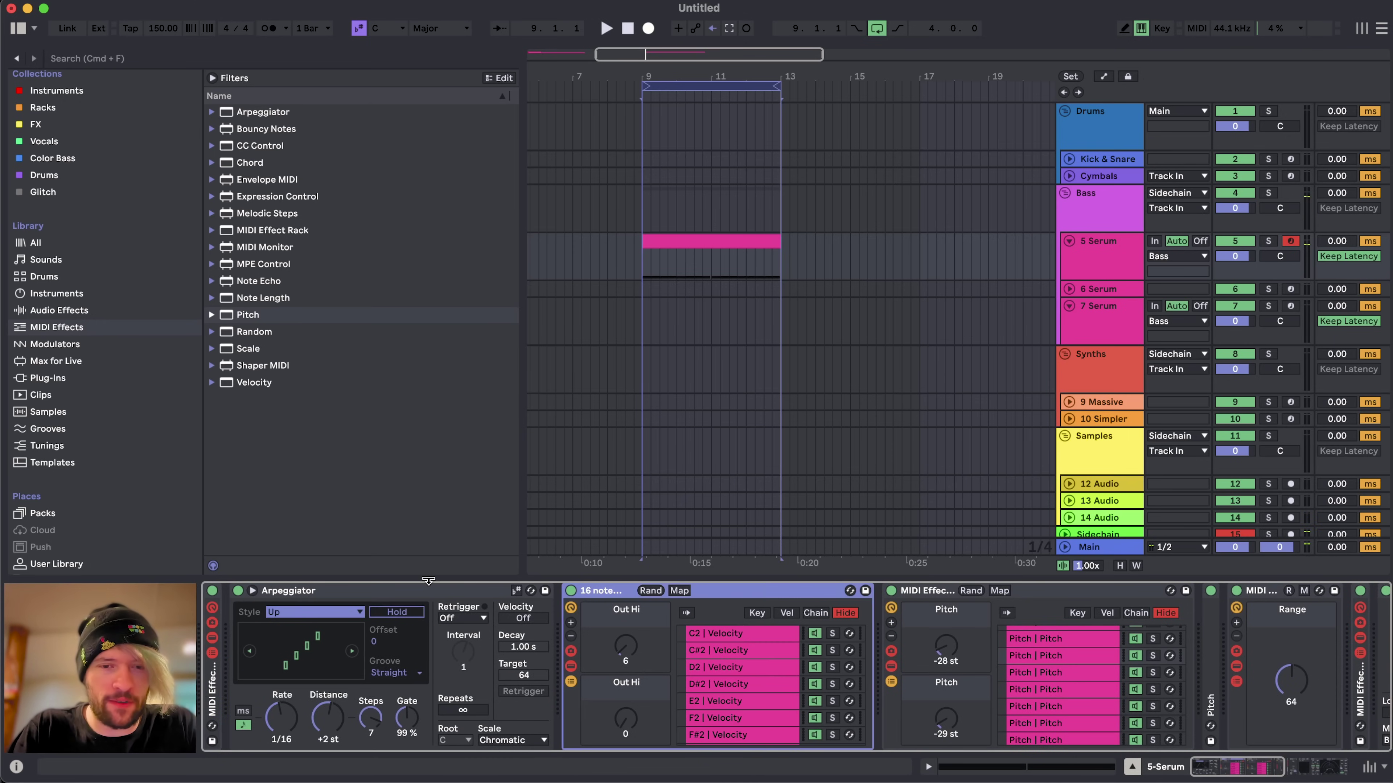
left_click(1089, 587)
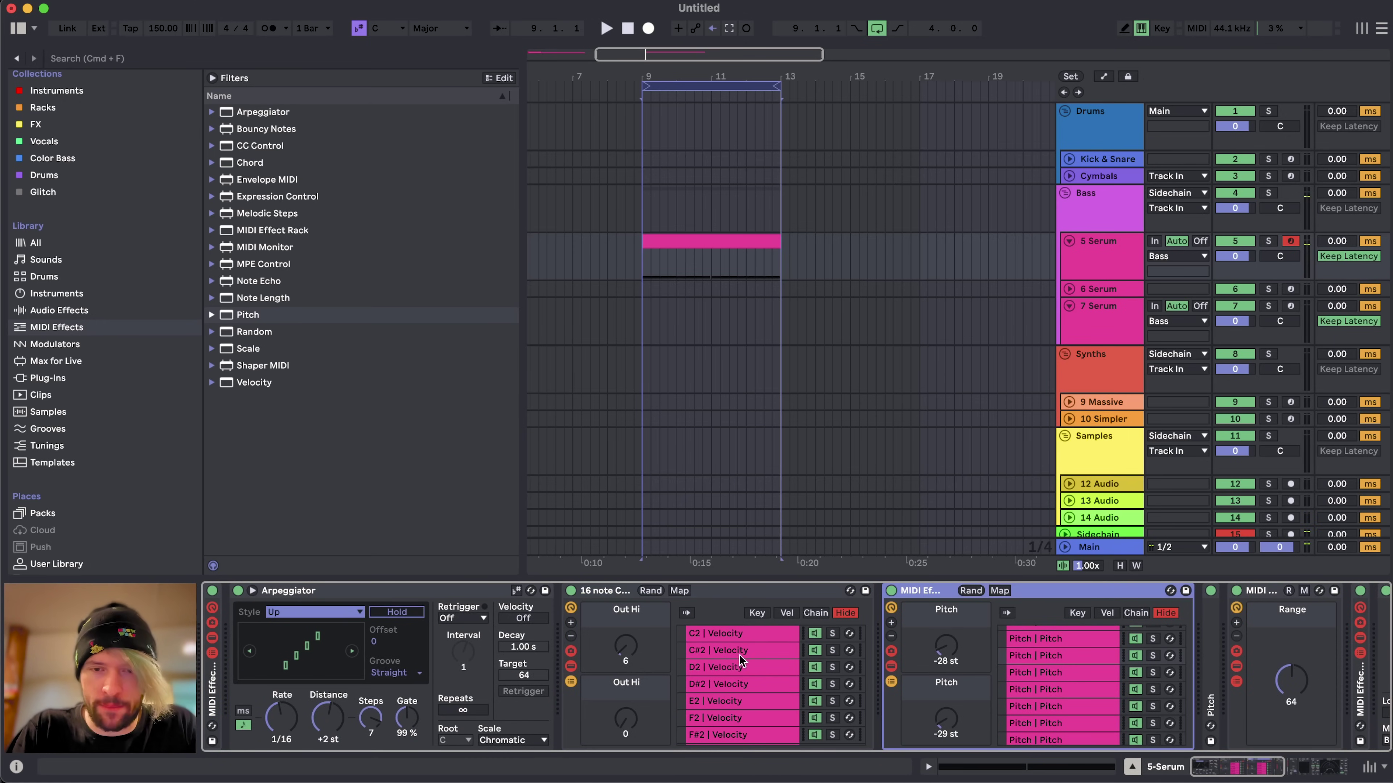
scroll(793, 693, "right", 1)
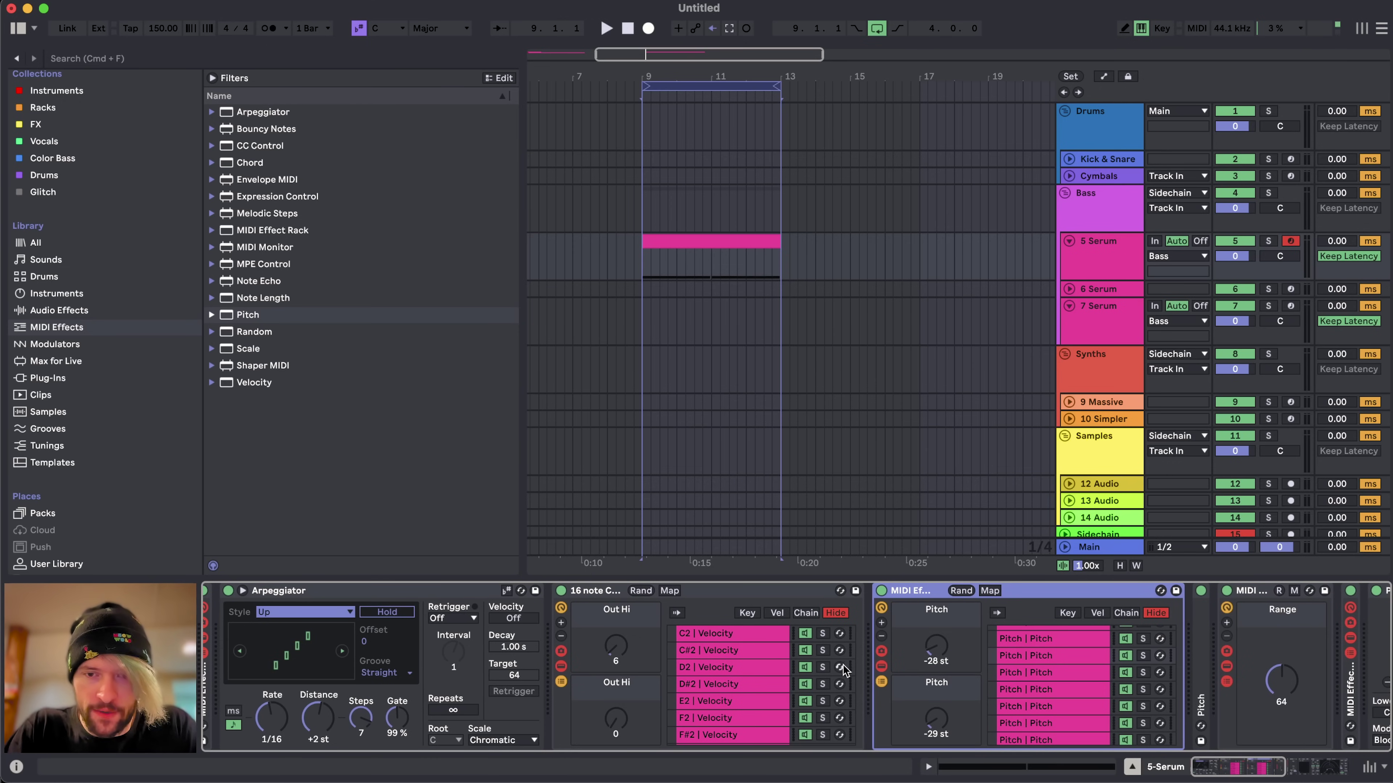
scroll(839, 708, "down", 1)
scroll(840, 714, "right", 1)
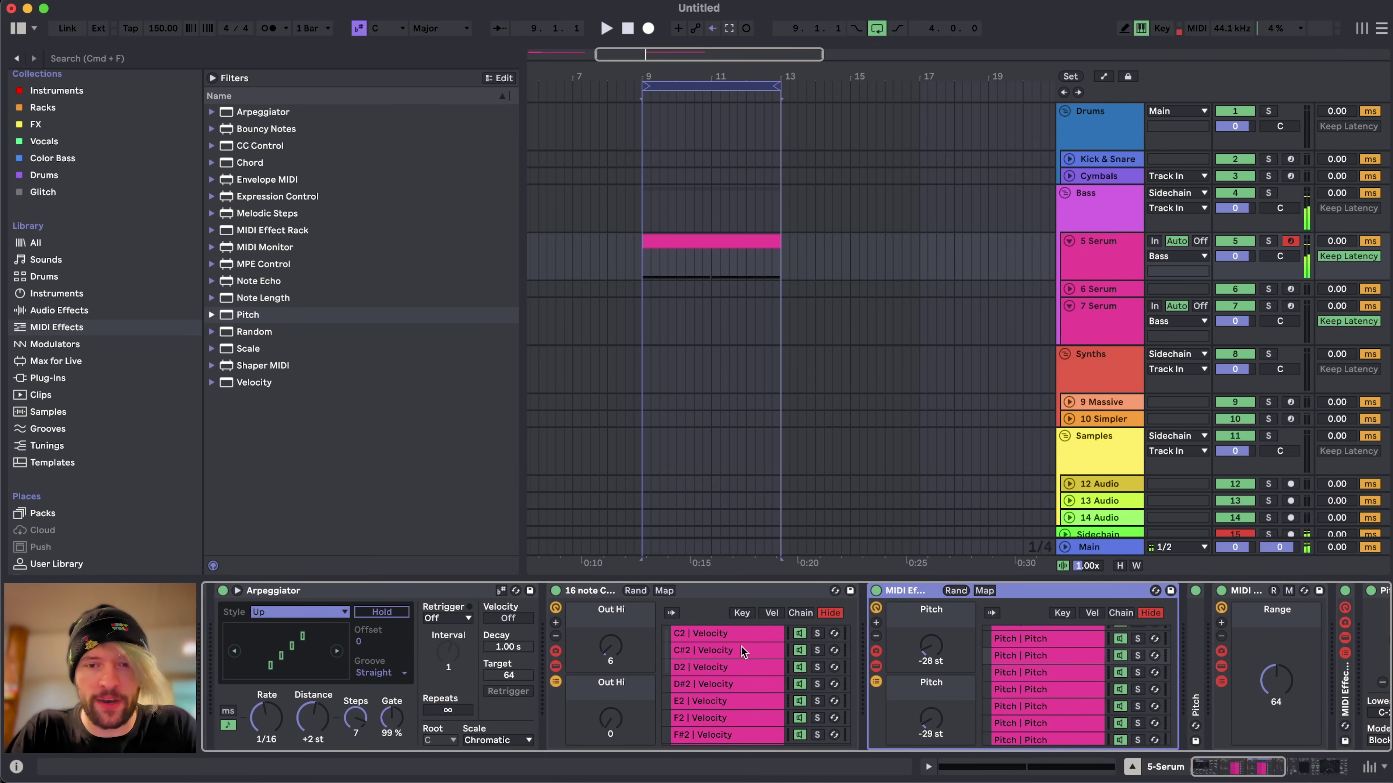
left_click(733, 636)
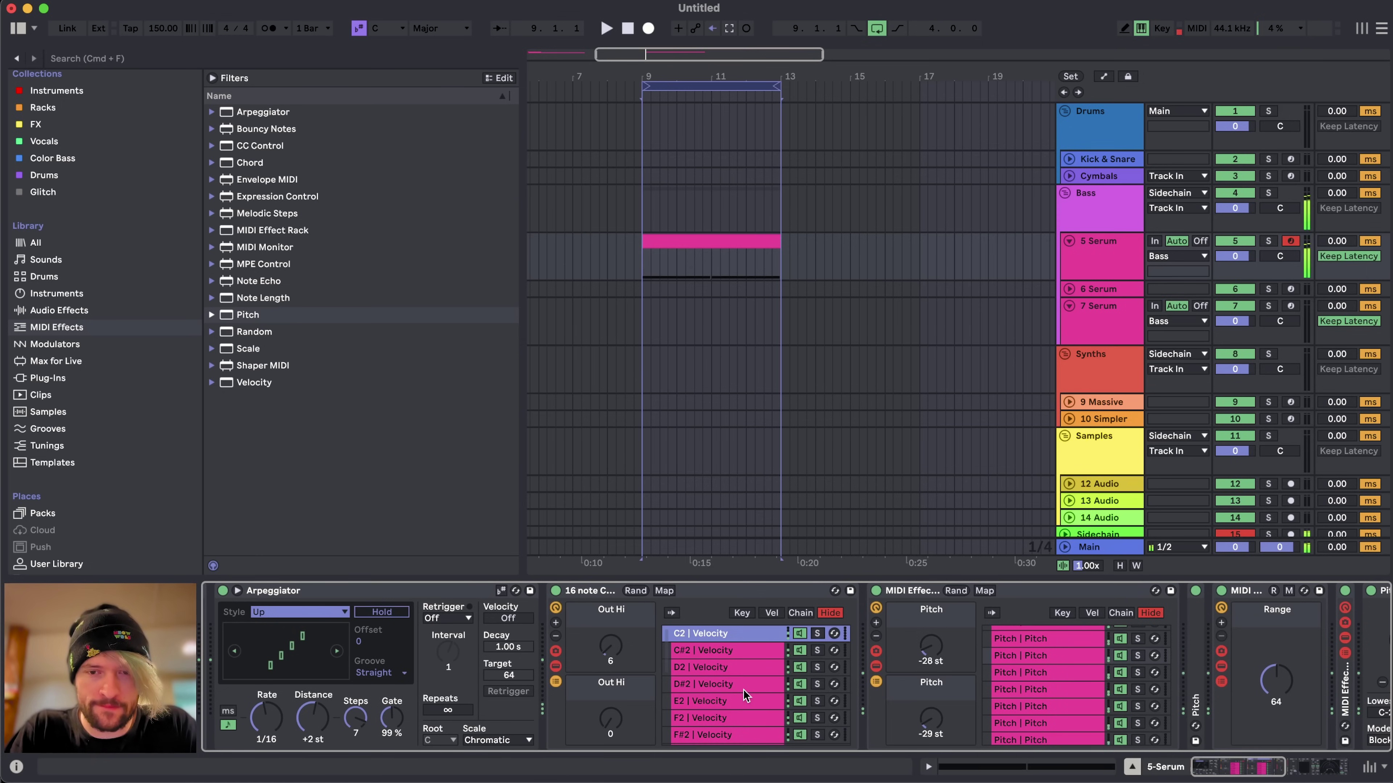
- Examine the note separator's C2 and D#2 Velocity chains while notes play, and review the devices that follow up to Echo
scroll(748, 672, "down", 6)
scroll(748, 673, "right", 1)
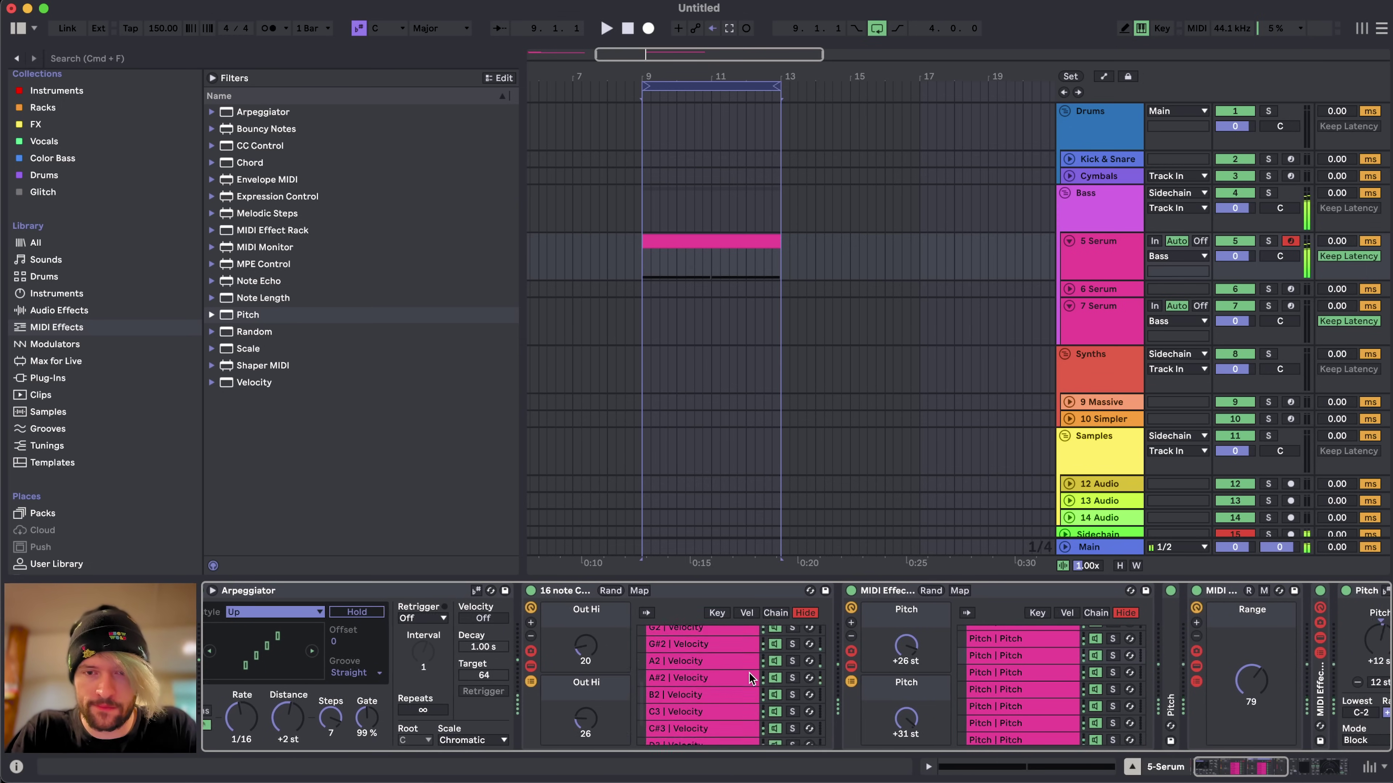
scroll(749, 673, "left", 2)
scroll(748, 673, "up", 6)
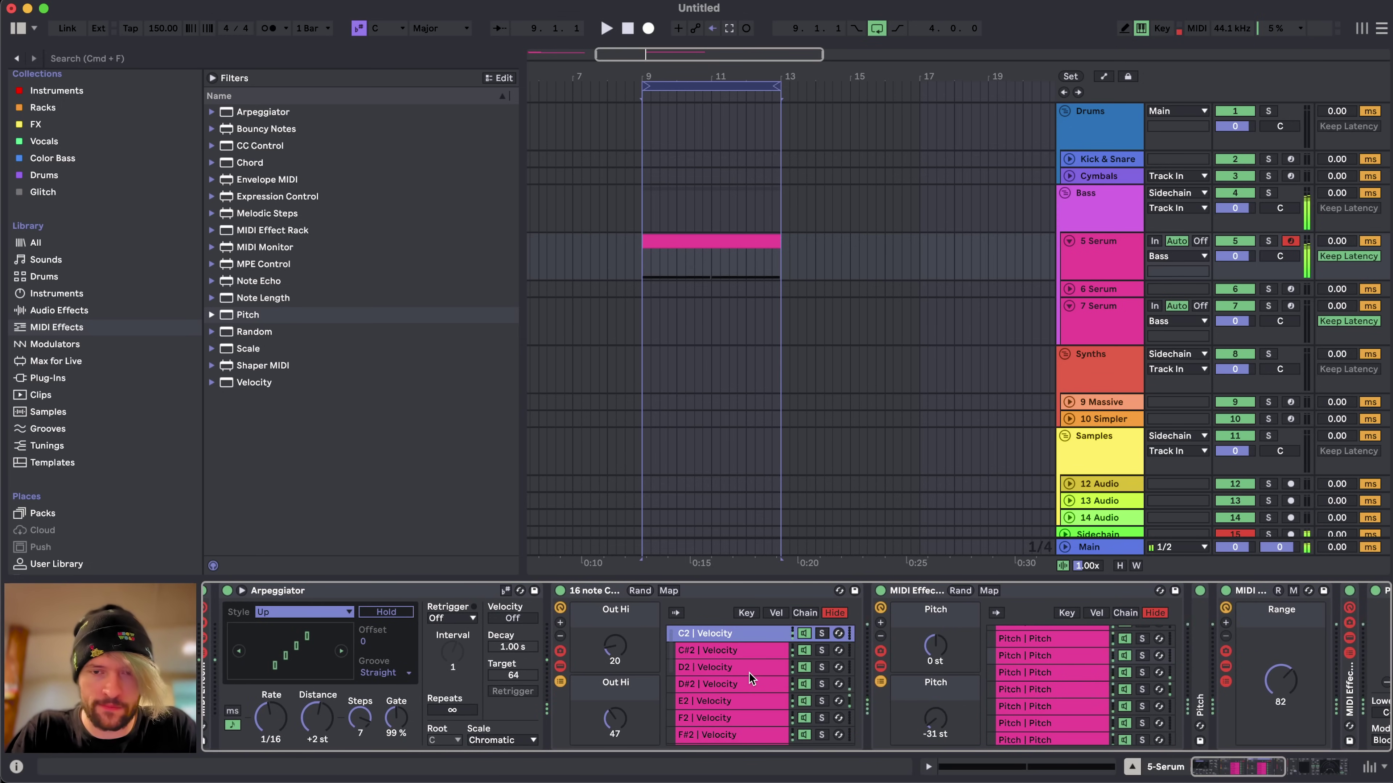
scroll(749, 672, "down", 6)
scroll(749, 672, "right", 1)
scroll(748, 673, "up", 5)
left_click(810, 636)
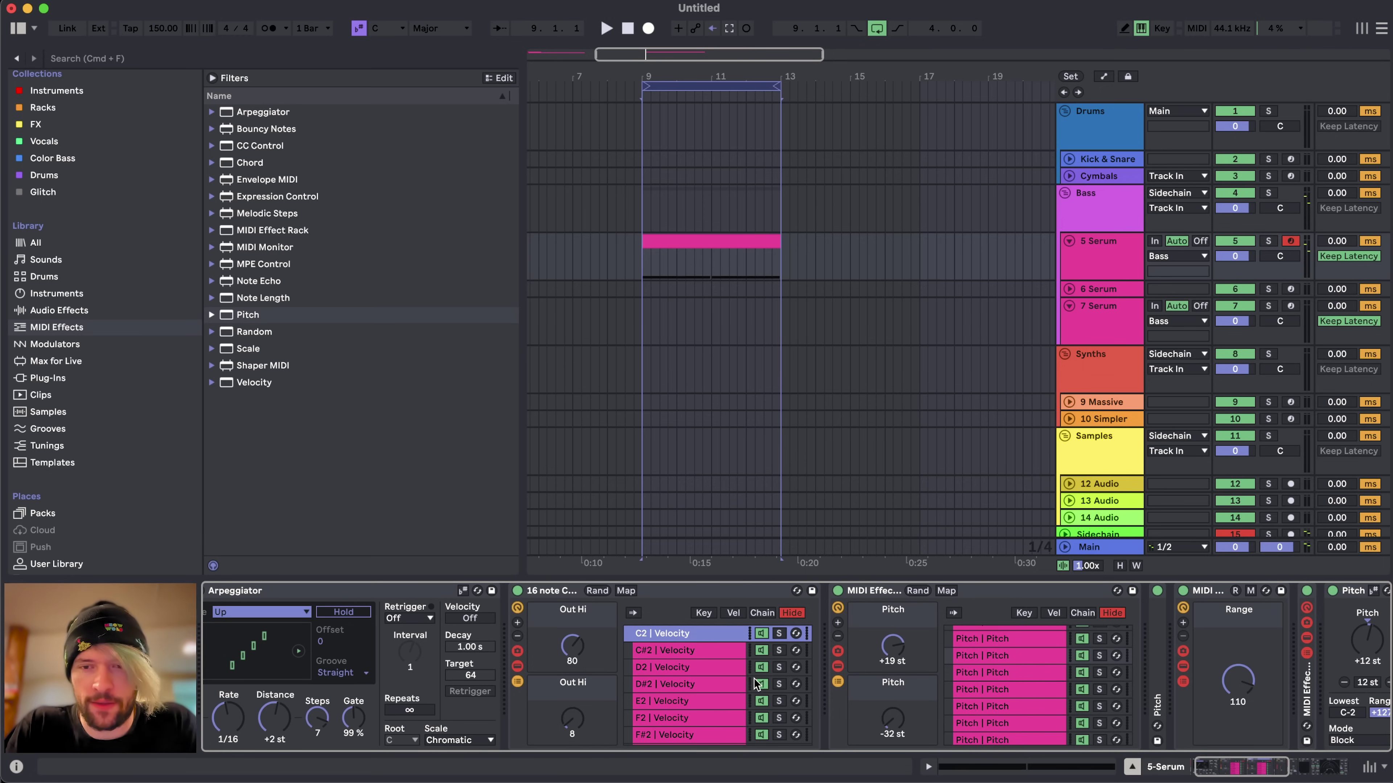
left_click(807, 686)
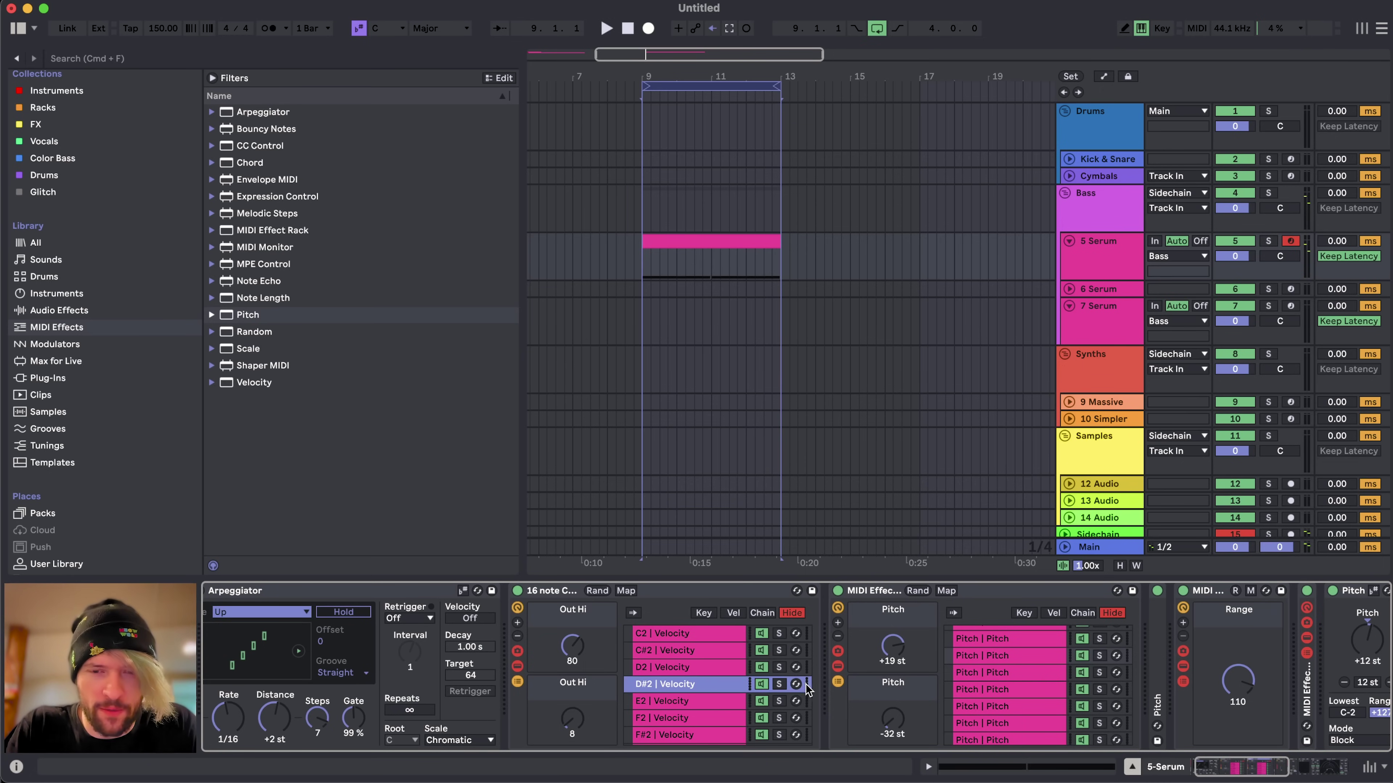
left_click(807, 637)
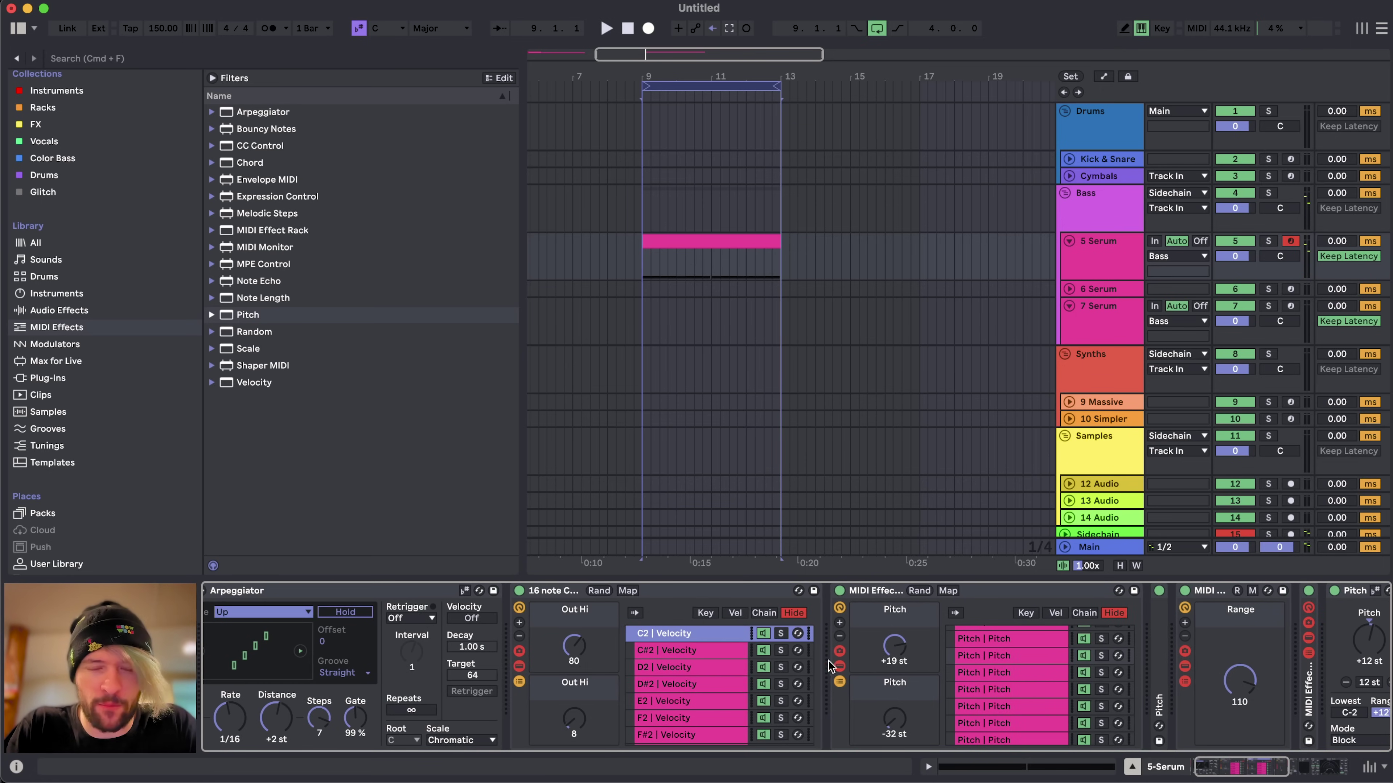
left_click(701, 682)
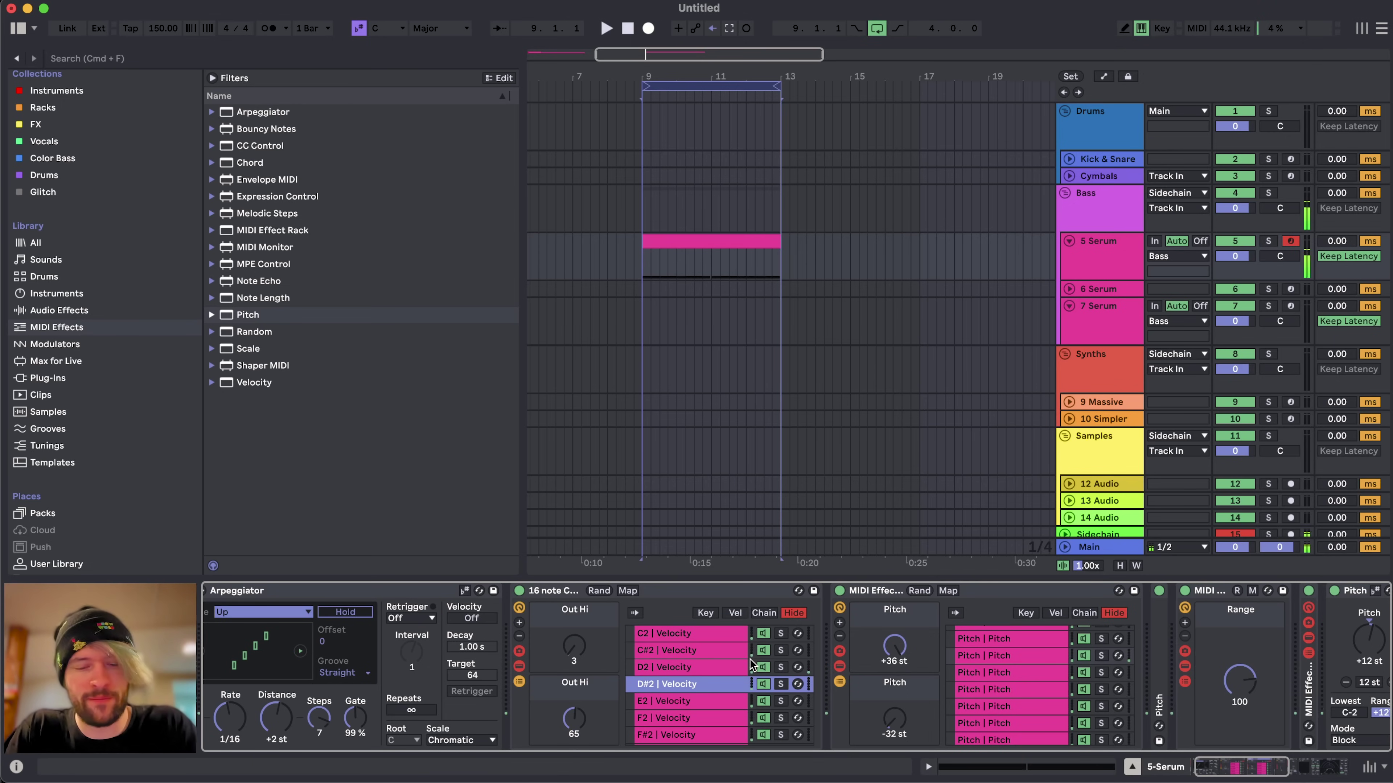
scroll(1022, 696, "right", 5)
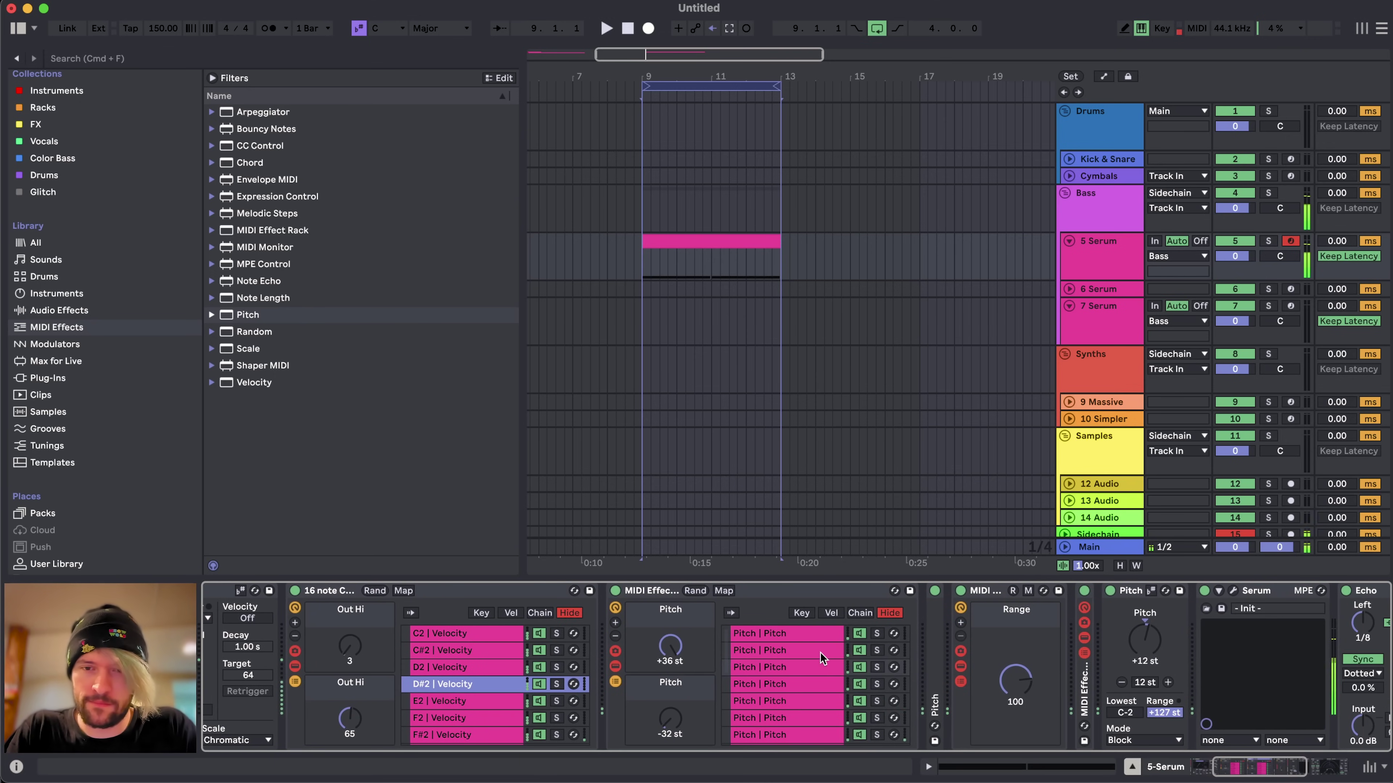
scroll(821, 652, "right", 5)
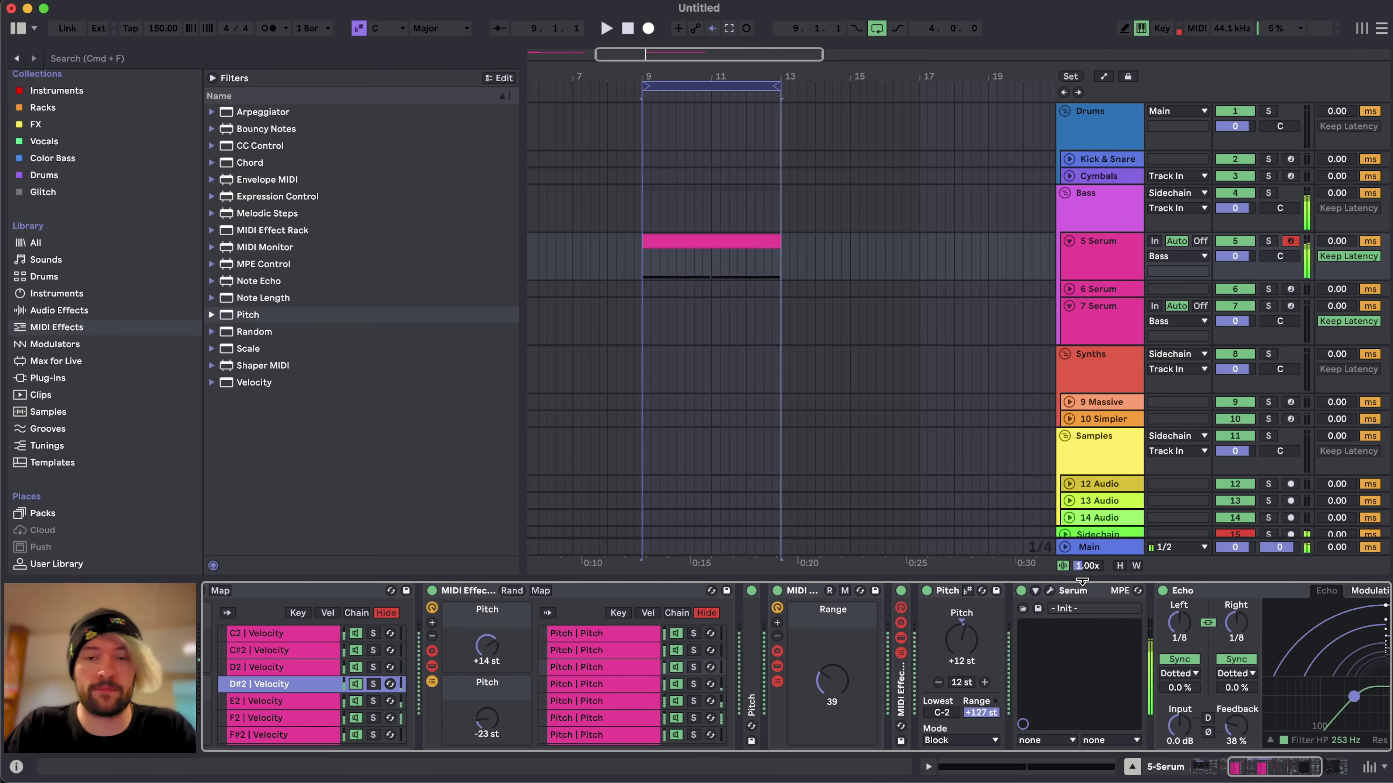
scroll(912, 619, "left", 10)
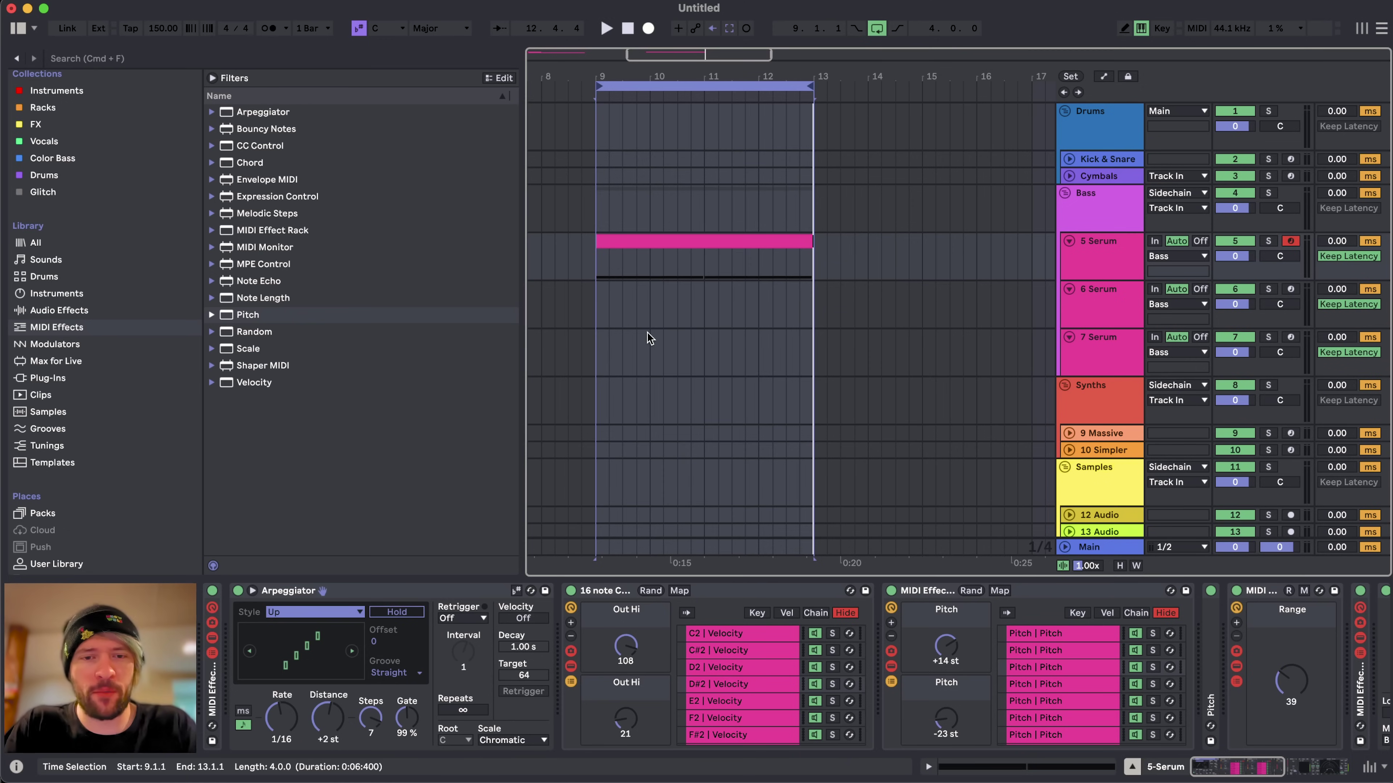
scroll(656, 340, "left", 1)
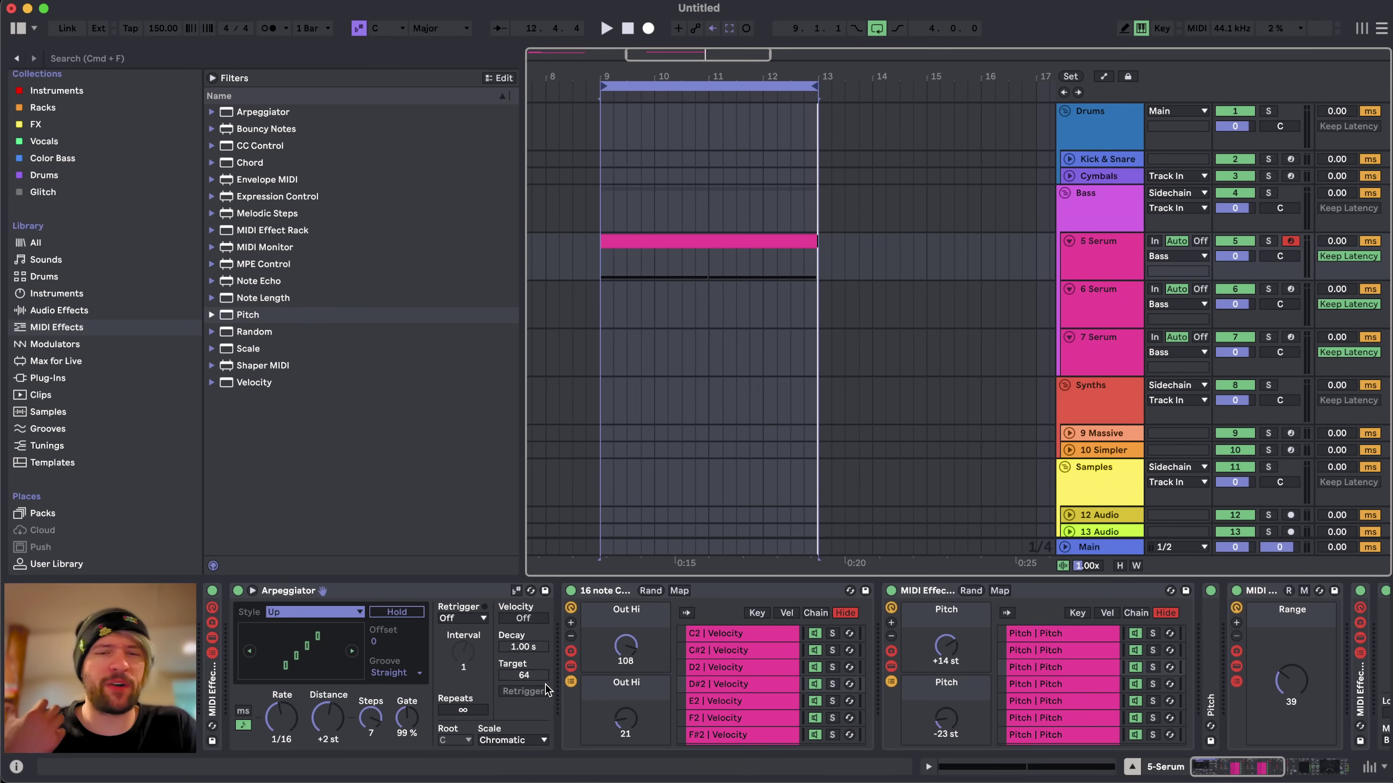
- Group the devices from the Arpeggiator through the collapsed Scale rack into one MIDI Effect Rack
left_click(449, 590)
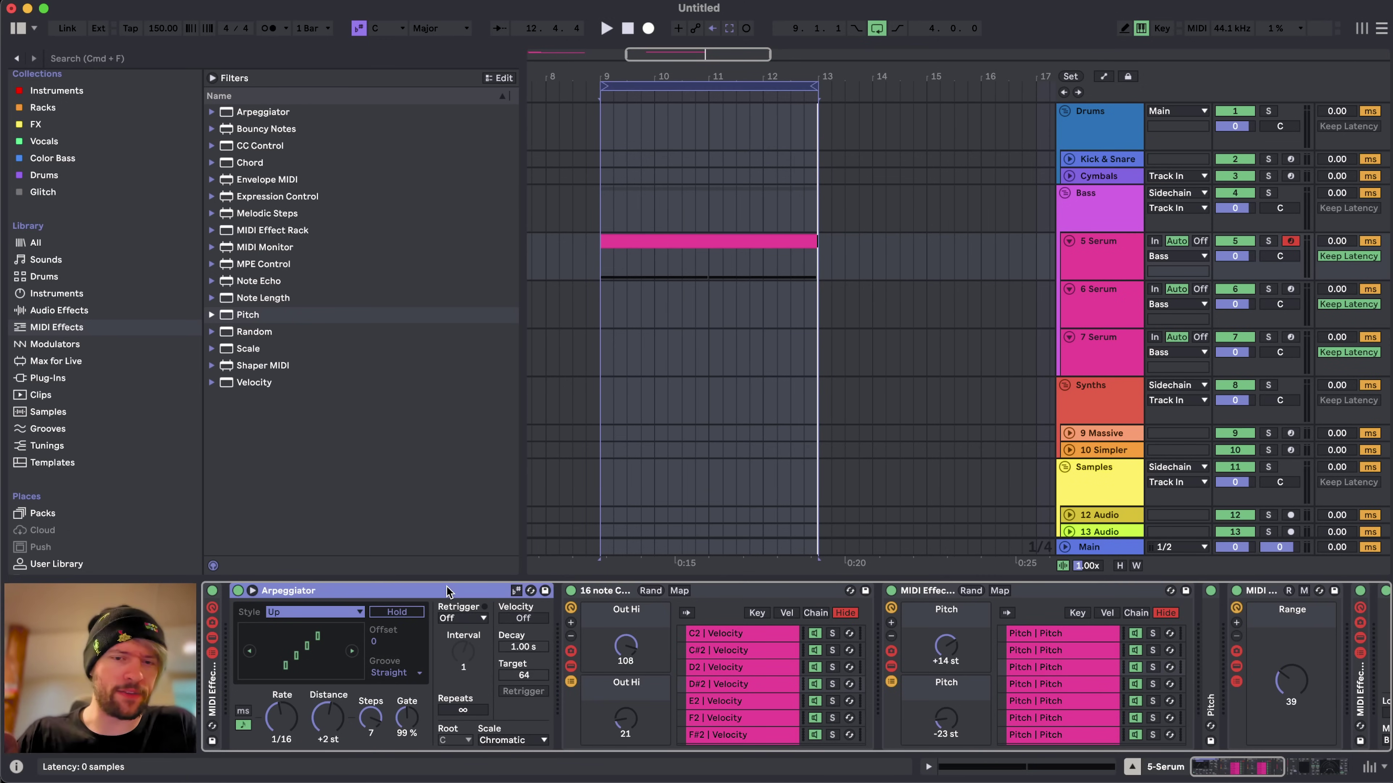
scroll(447, 587, "right", 10)
scroll(447, 586, "left", 10)
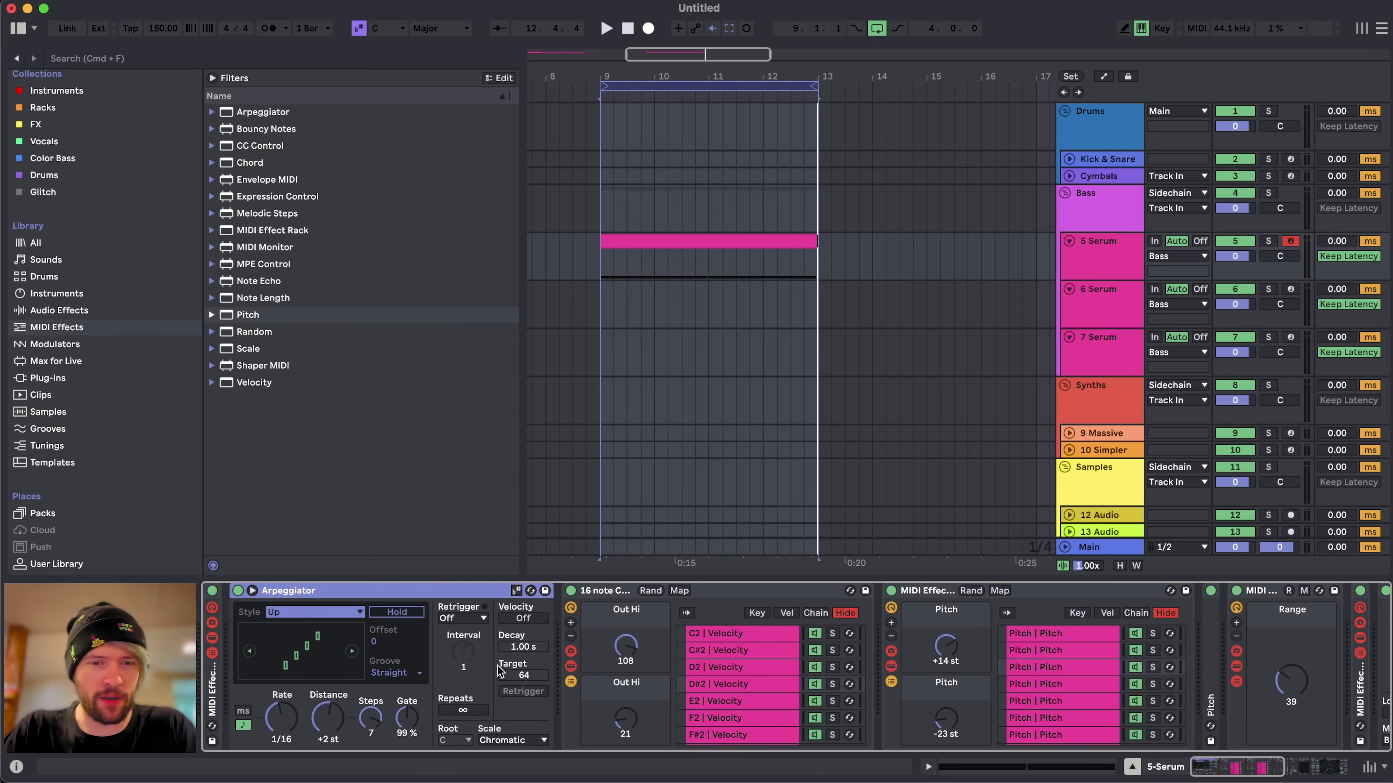
scroll(672, 618, "right", 10)
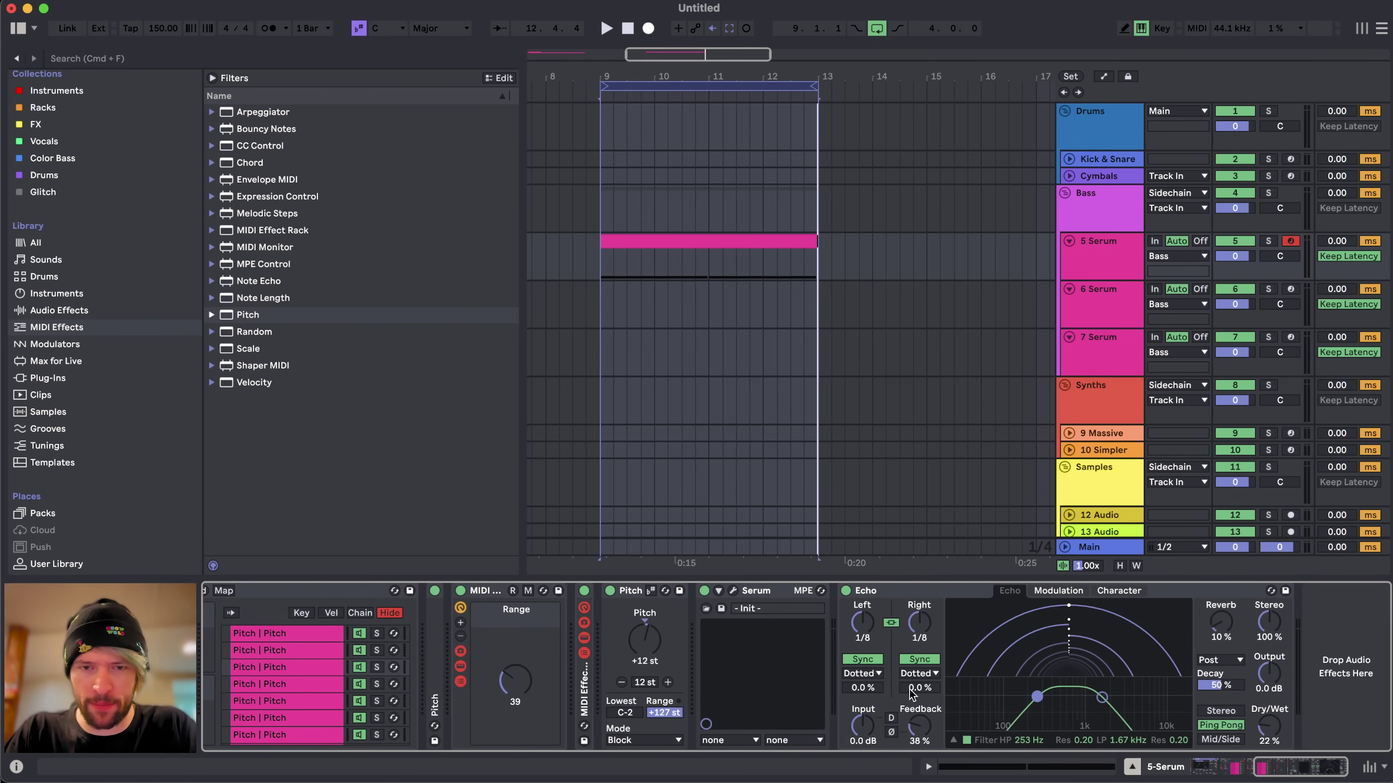
left_click(586, 683)
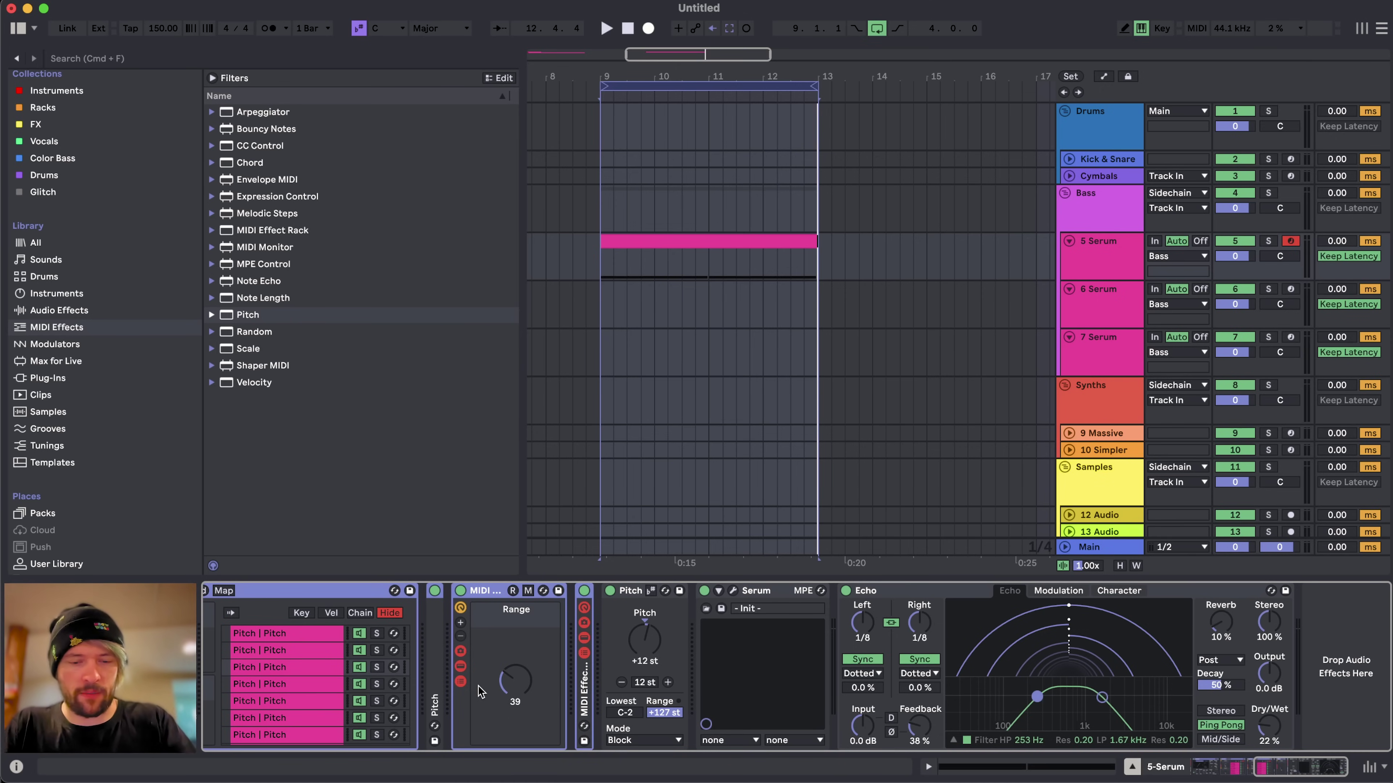
scroll(479, 691, "left", 10)
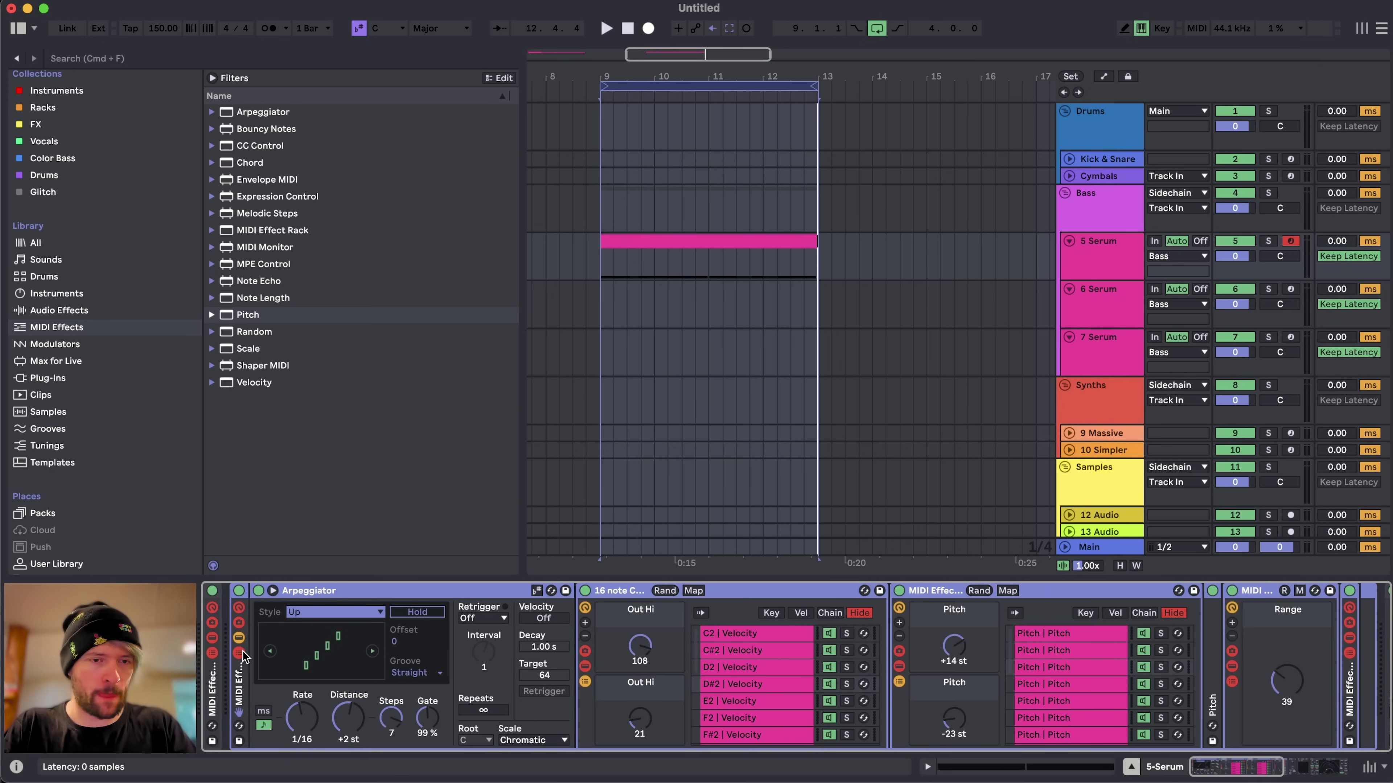
- Show the new rack's chain list, duplicate its Arpeggiator chain, and solo the duplicate
left_click(240, 653)
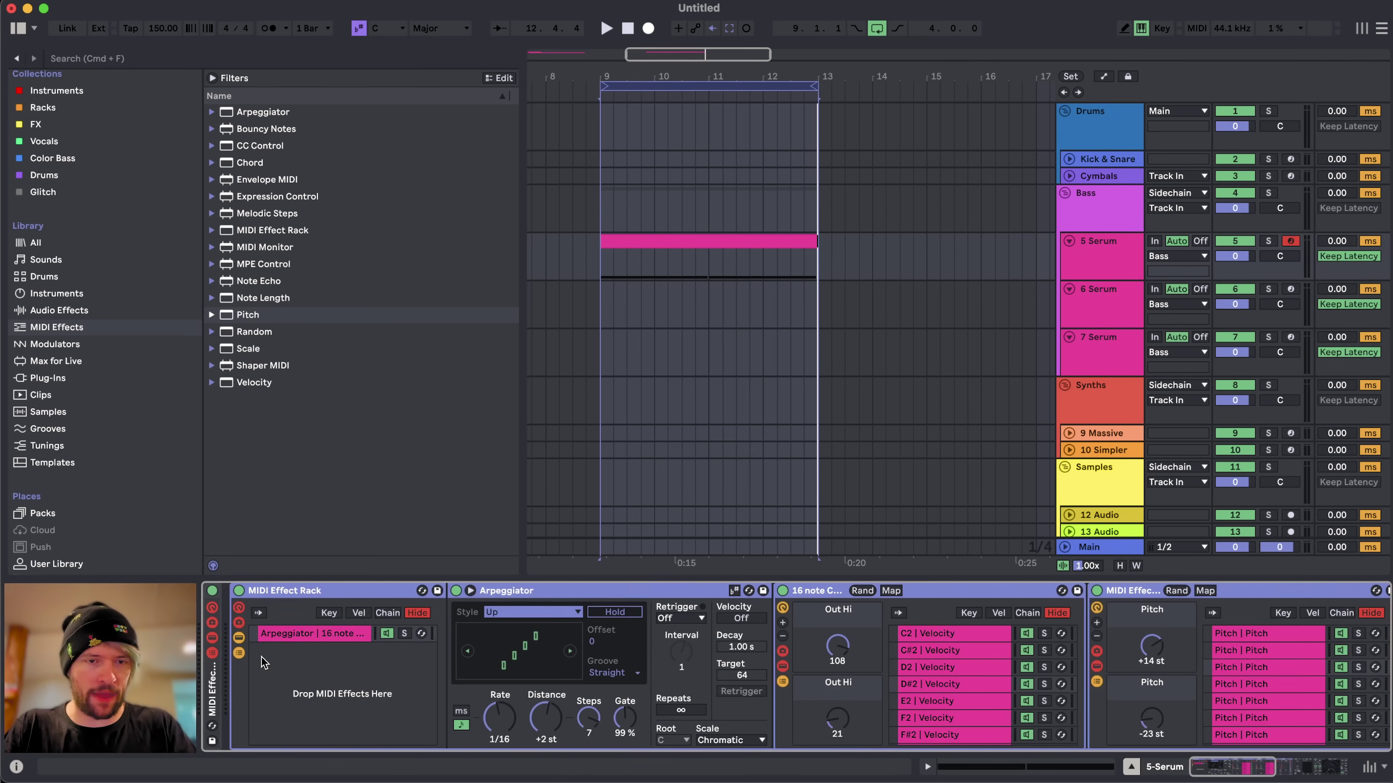
right_click(323, 640)
left_click(335, 425)
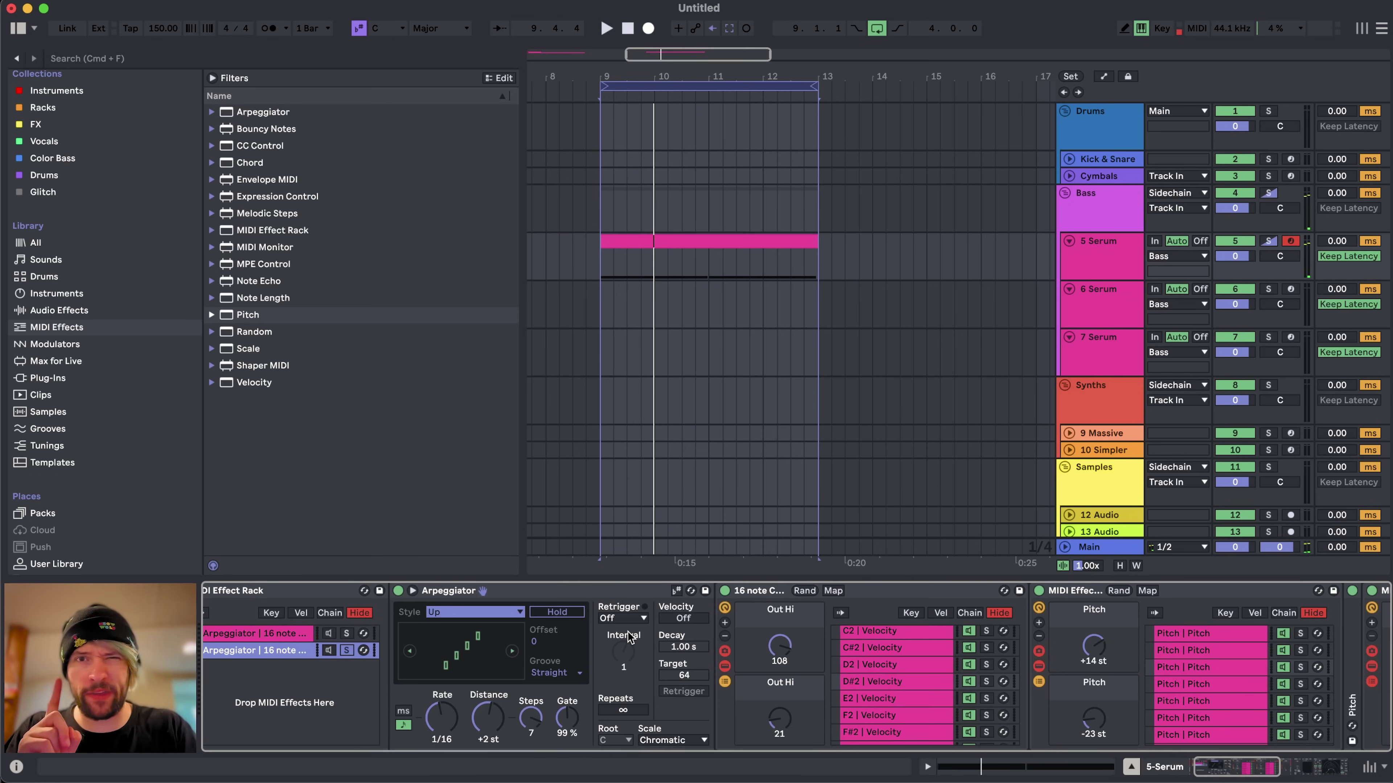
scroll(629, 637, "left", 2)
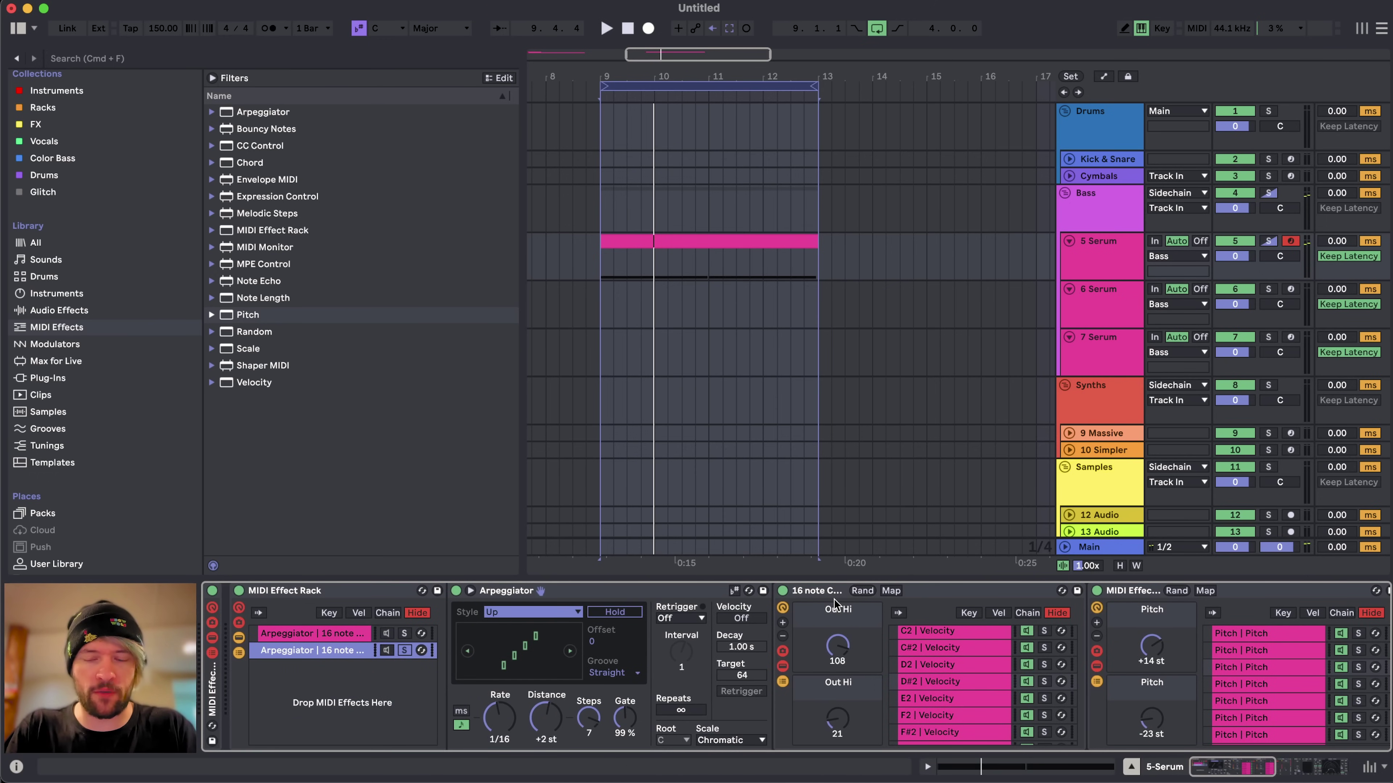
- Assign the R key to the randomize controls of the note separator, Pitch and Range racks in the duplicated chain
key("super+k")
left_click(862, 591)
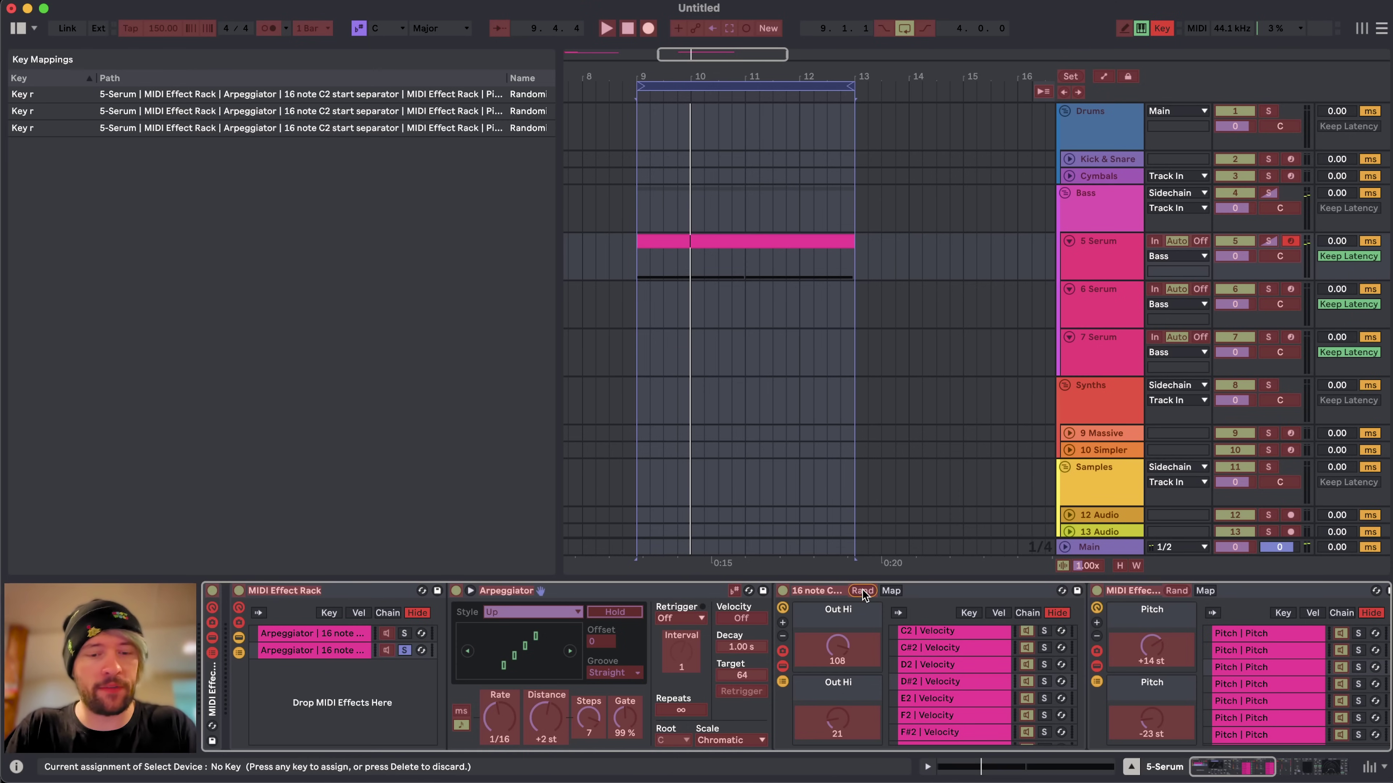
scroll(809, 695, "right", 5)
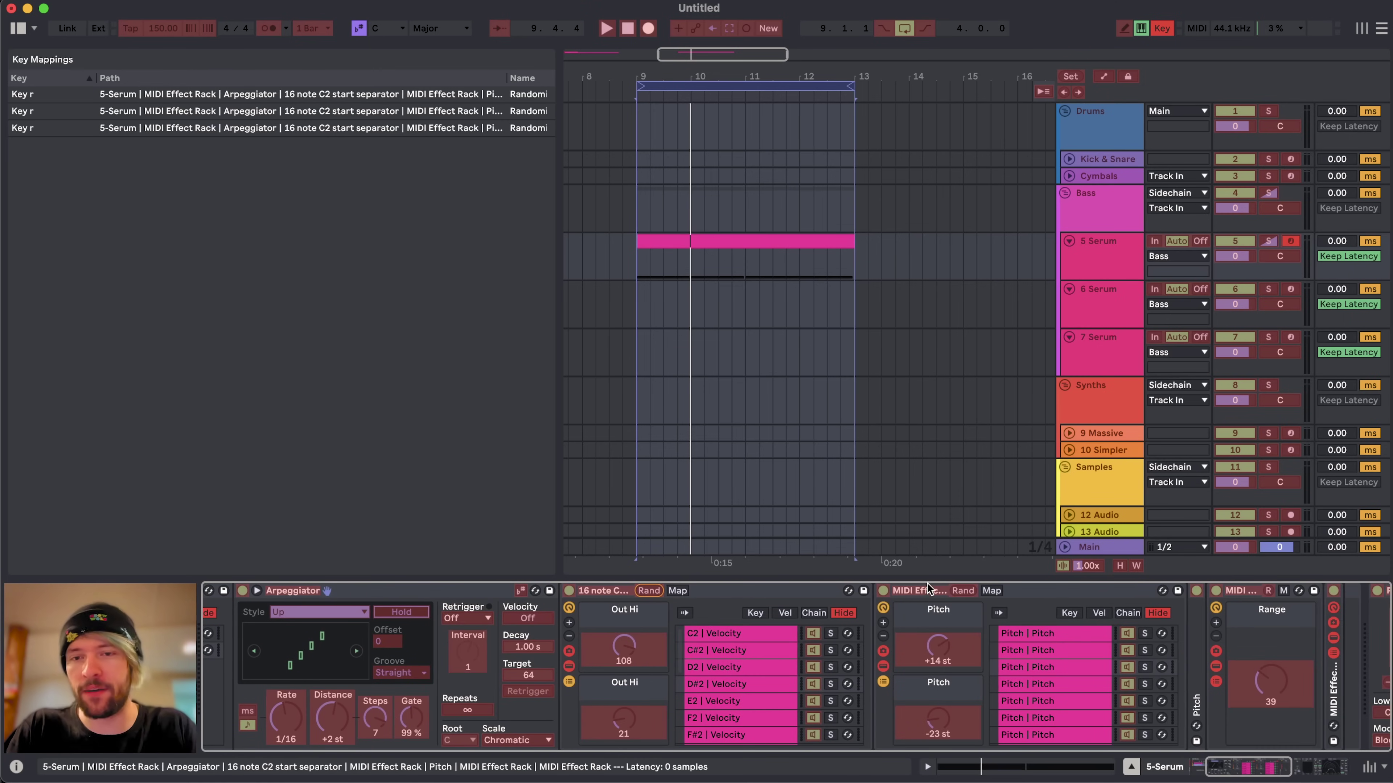
key("r")
left_click(963, 592)
key("r")
left_click(1268, 591)
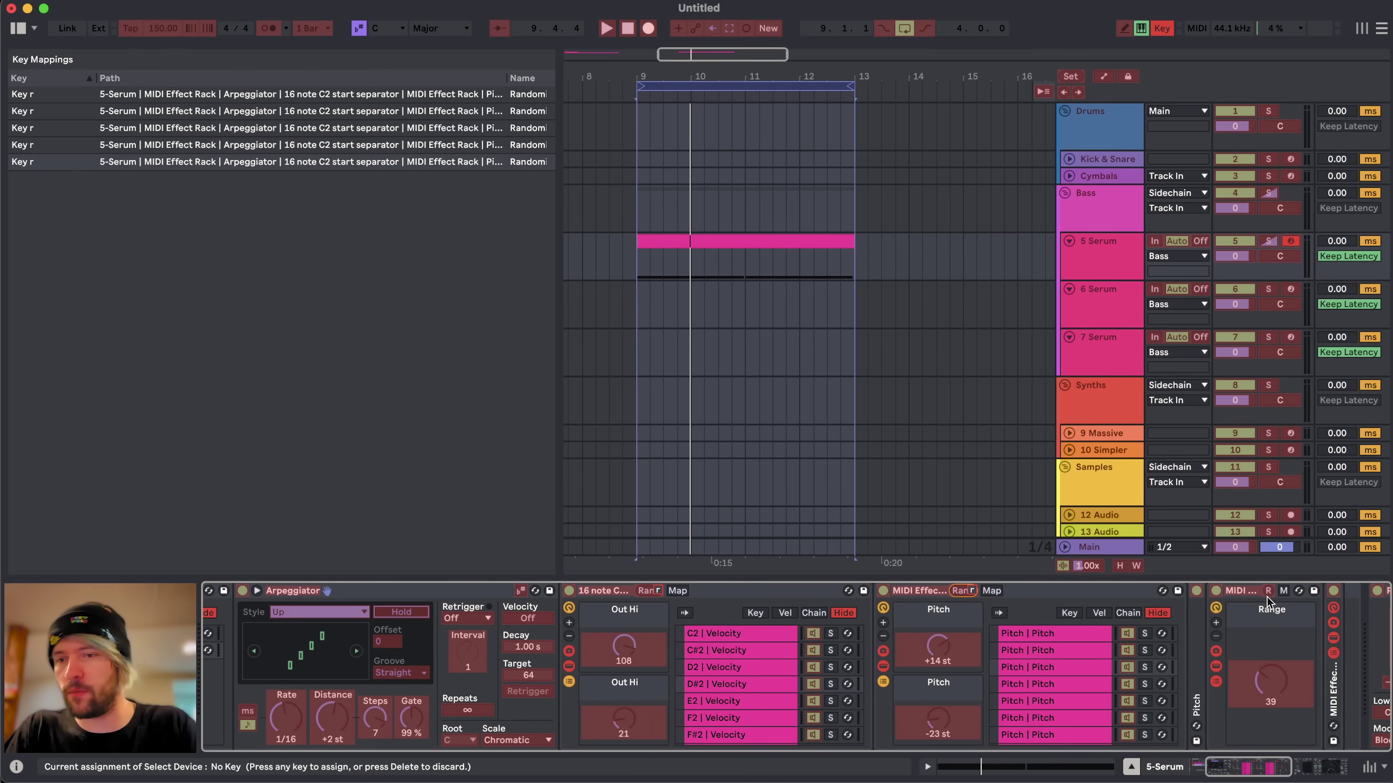
key("super+k")
- Set the Arpeggiator rate in the duplicated chain to 1/8
scroll(986, 639, "left", 5)
left_click(288, 653)
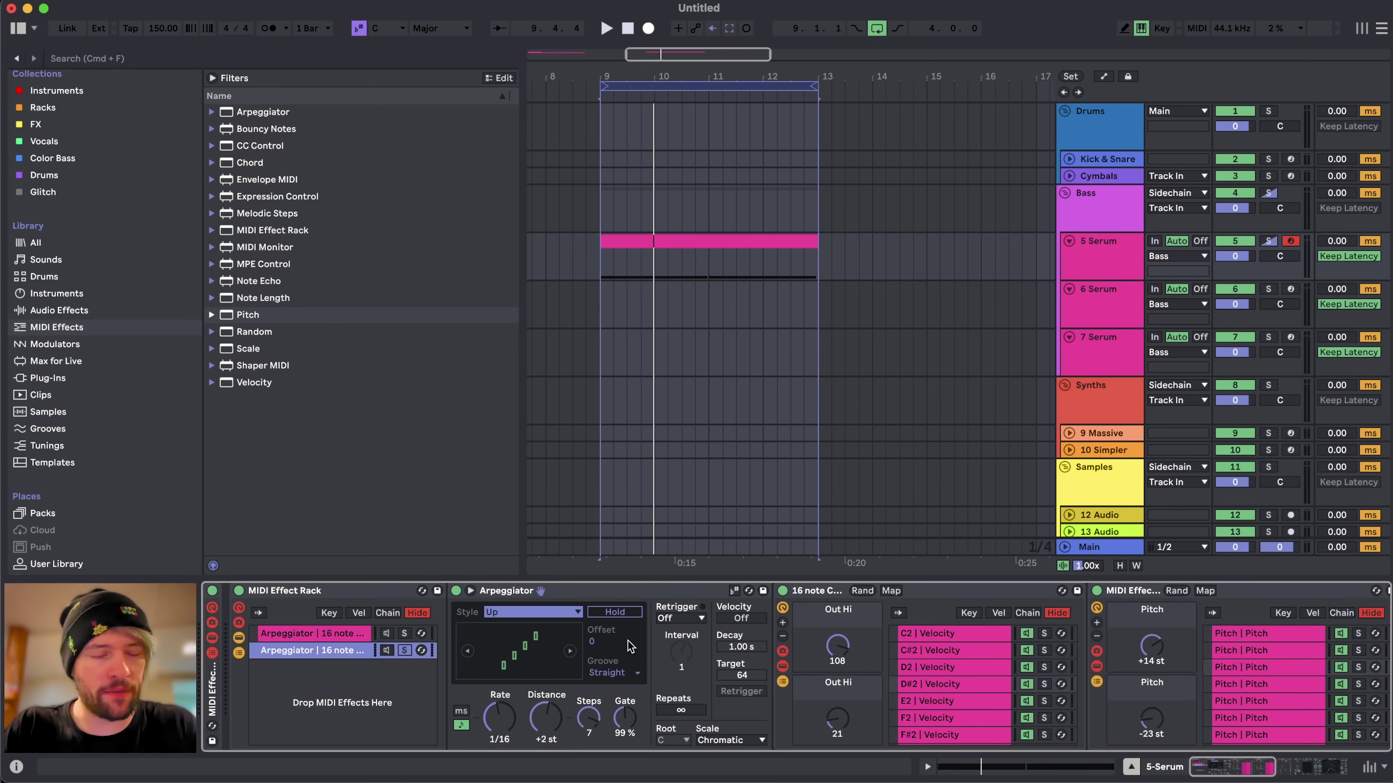
left_click(488, 722)
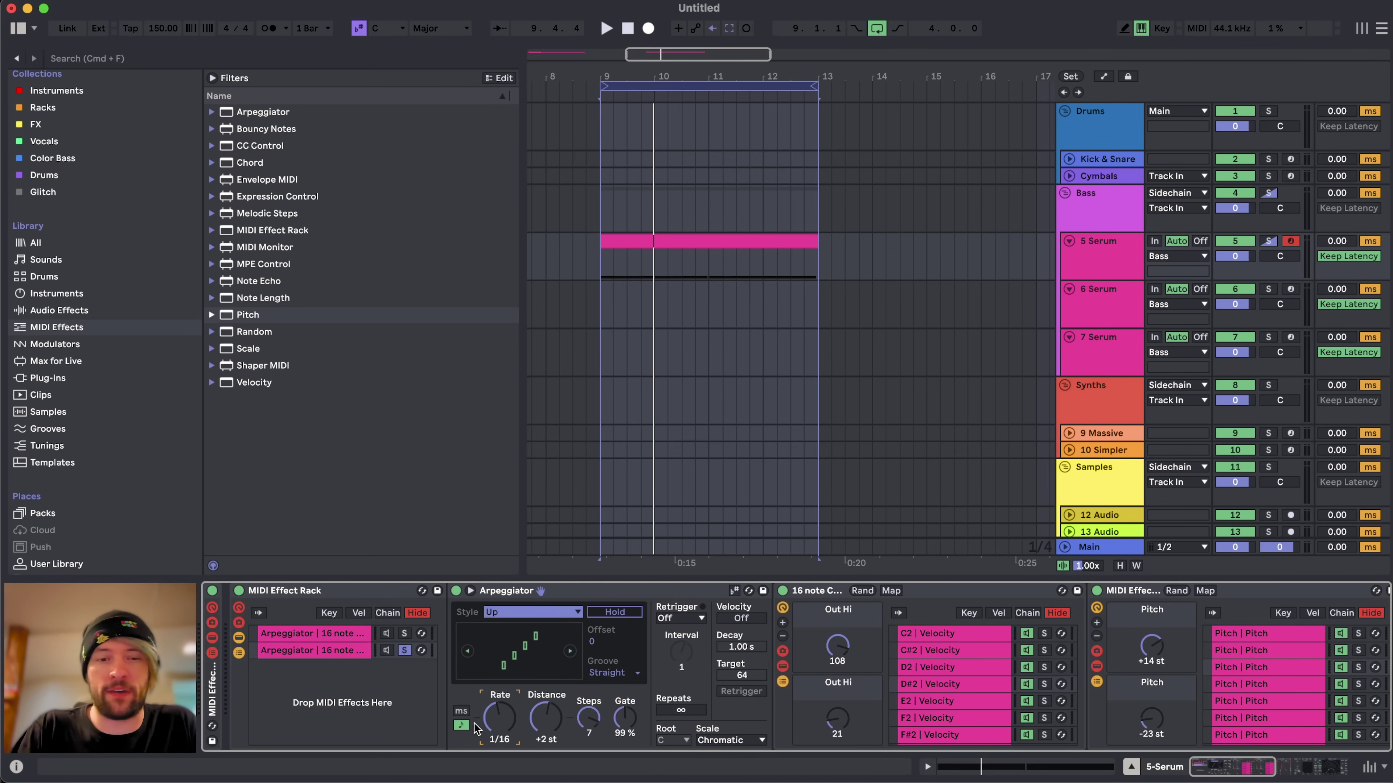
key("Up")
key("Up")
- Play the loop to hear the soloed 1/8 chain while watching the note separator's chains, and stop playback
key("space")
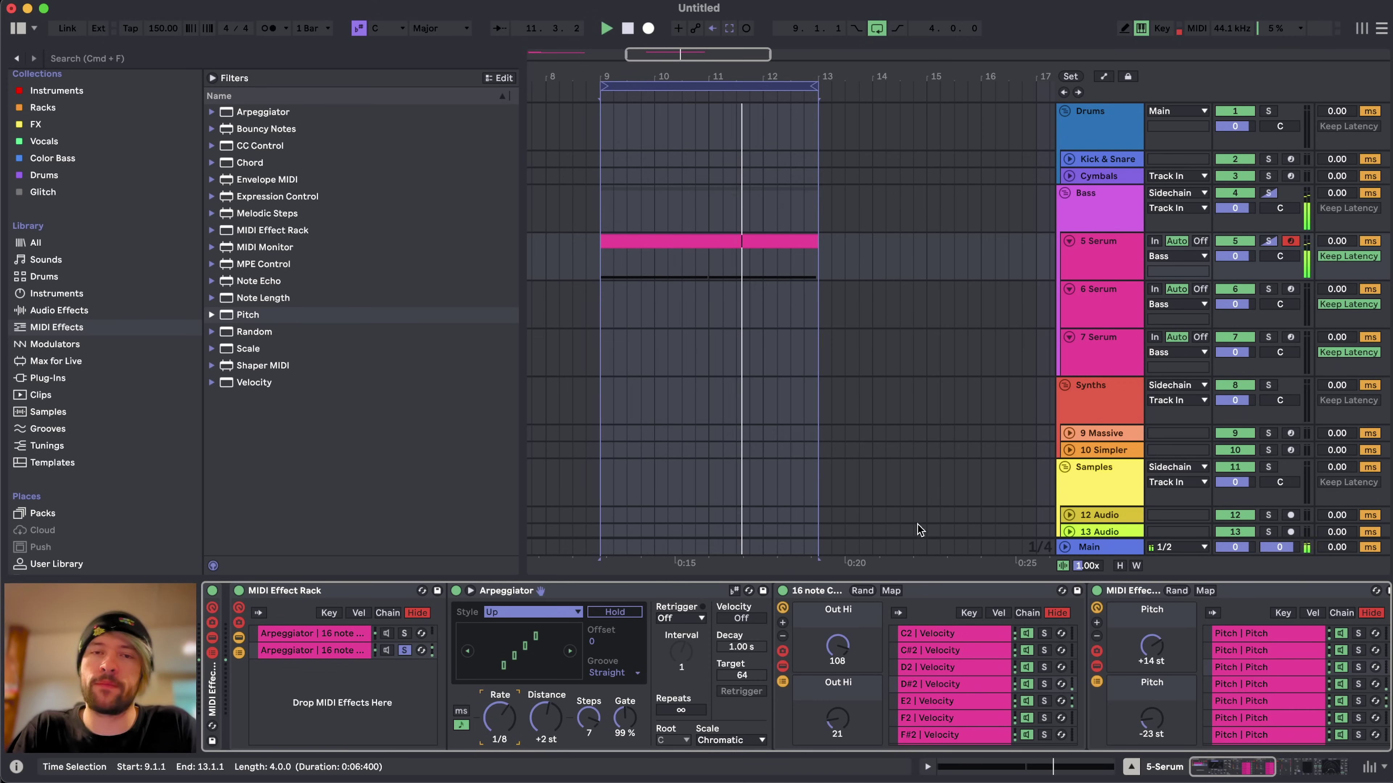
scroll(982, 685, "down", 5)
scroll(982, 686, "up", 5)
scroll(982, 686, "right", 3)
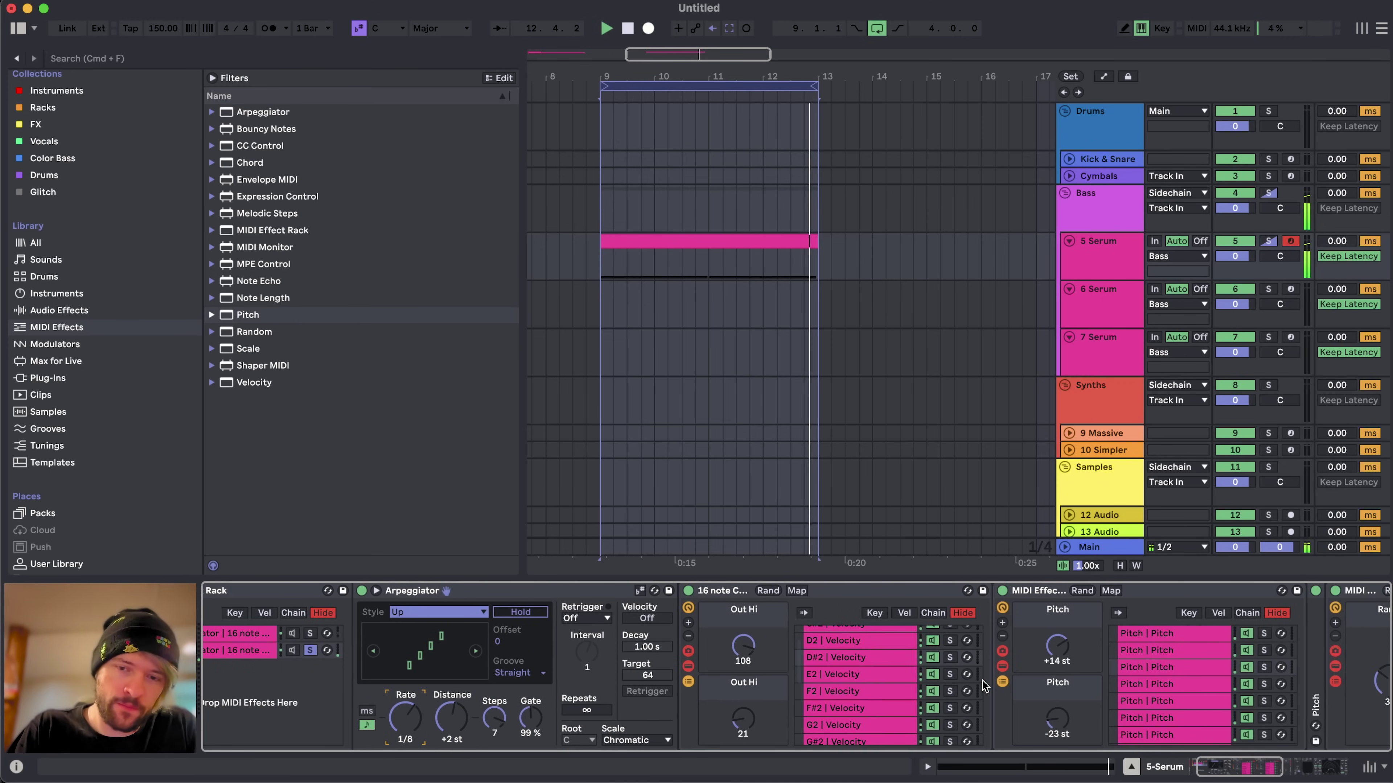
key("space")
scroll(501, 711, "left", 2)
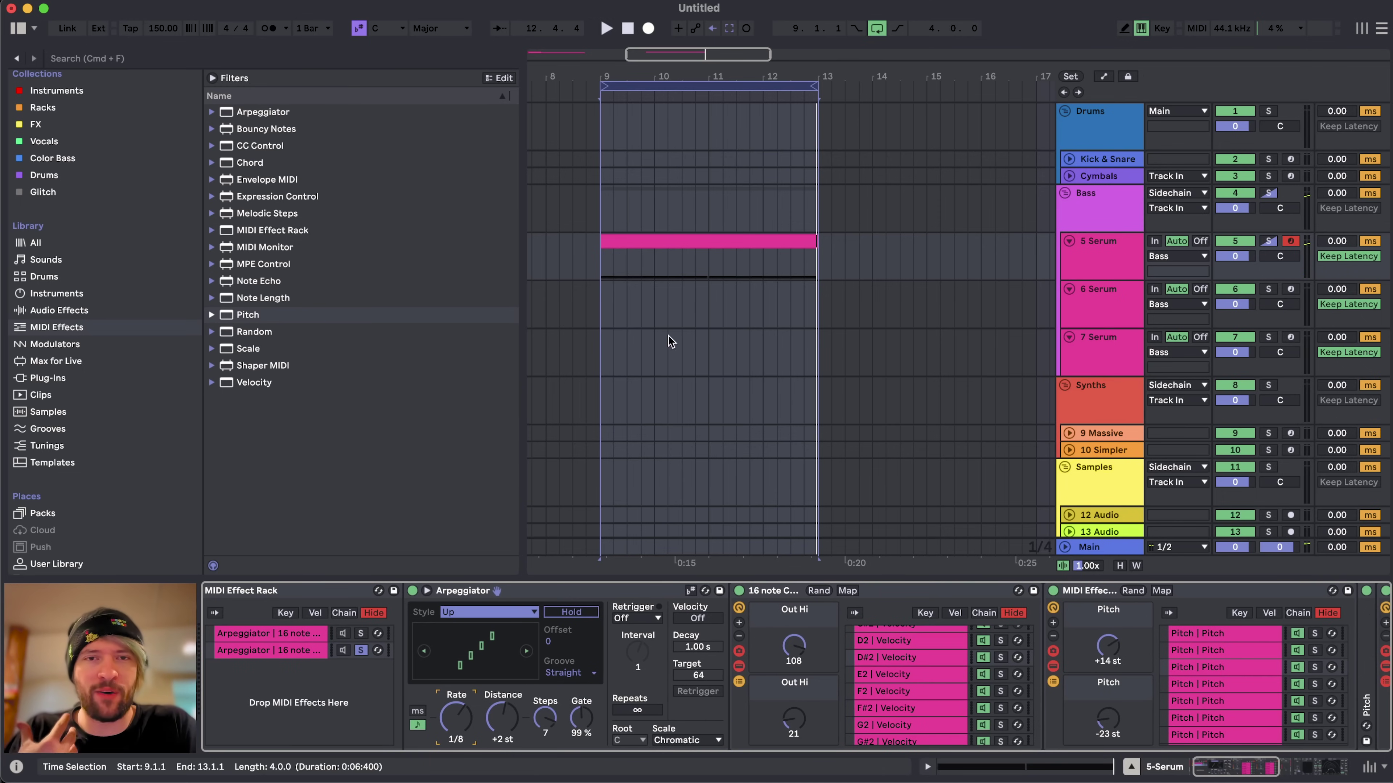
- Compare the two Arpeggiator chains' settings with the Serum clip, selecting its first two bars and a single slice
left_click_drag(601, 257, 711, 277)
left_click(283, 654)
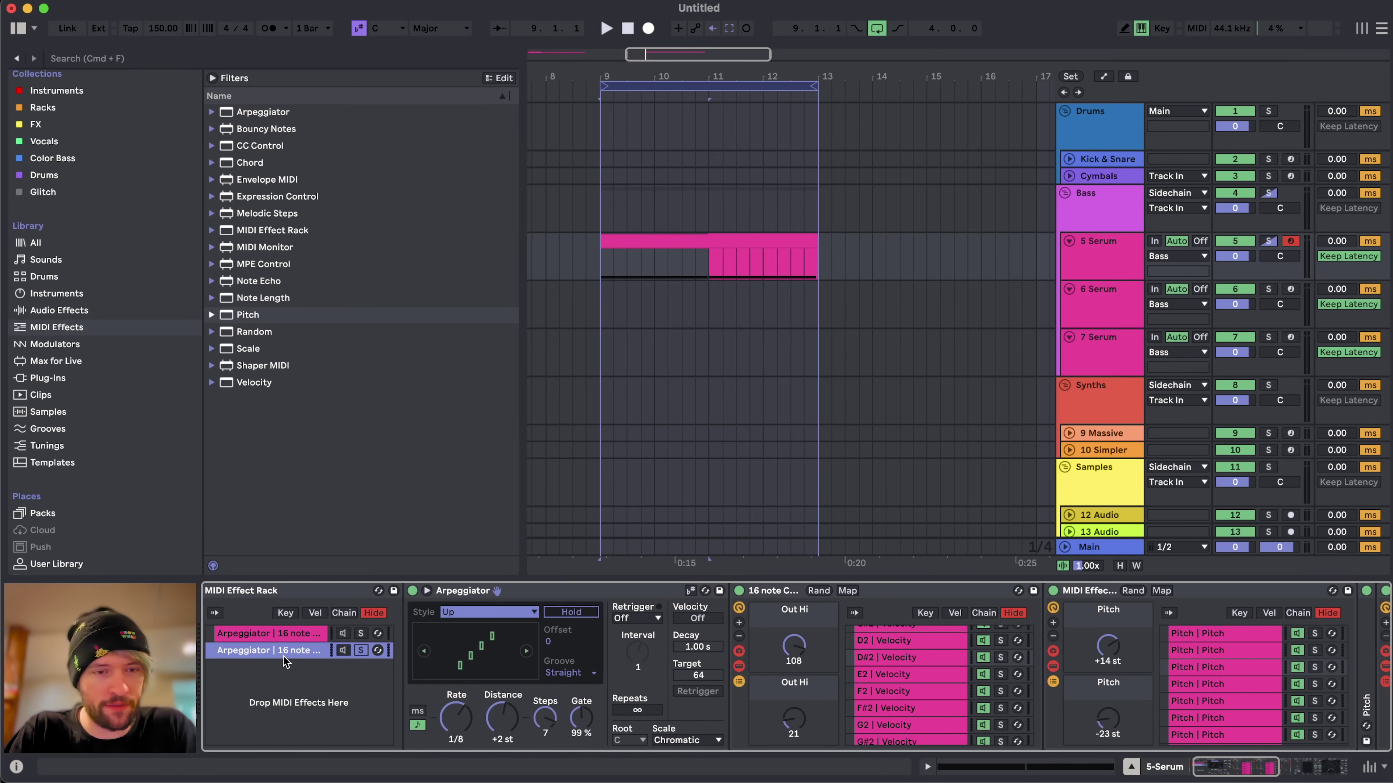
left_click(296, 637)
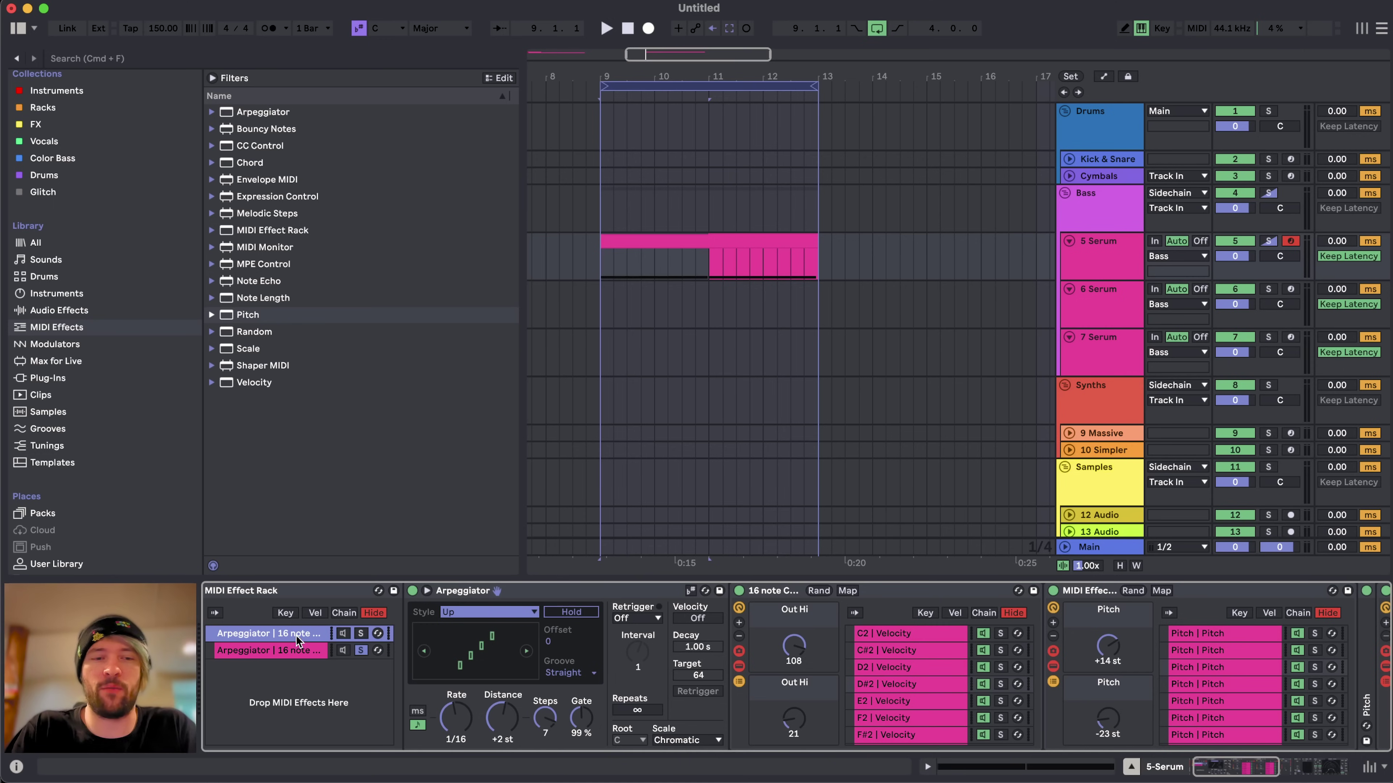
left_click(649, 258)
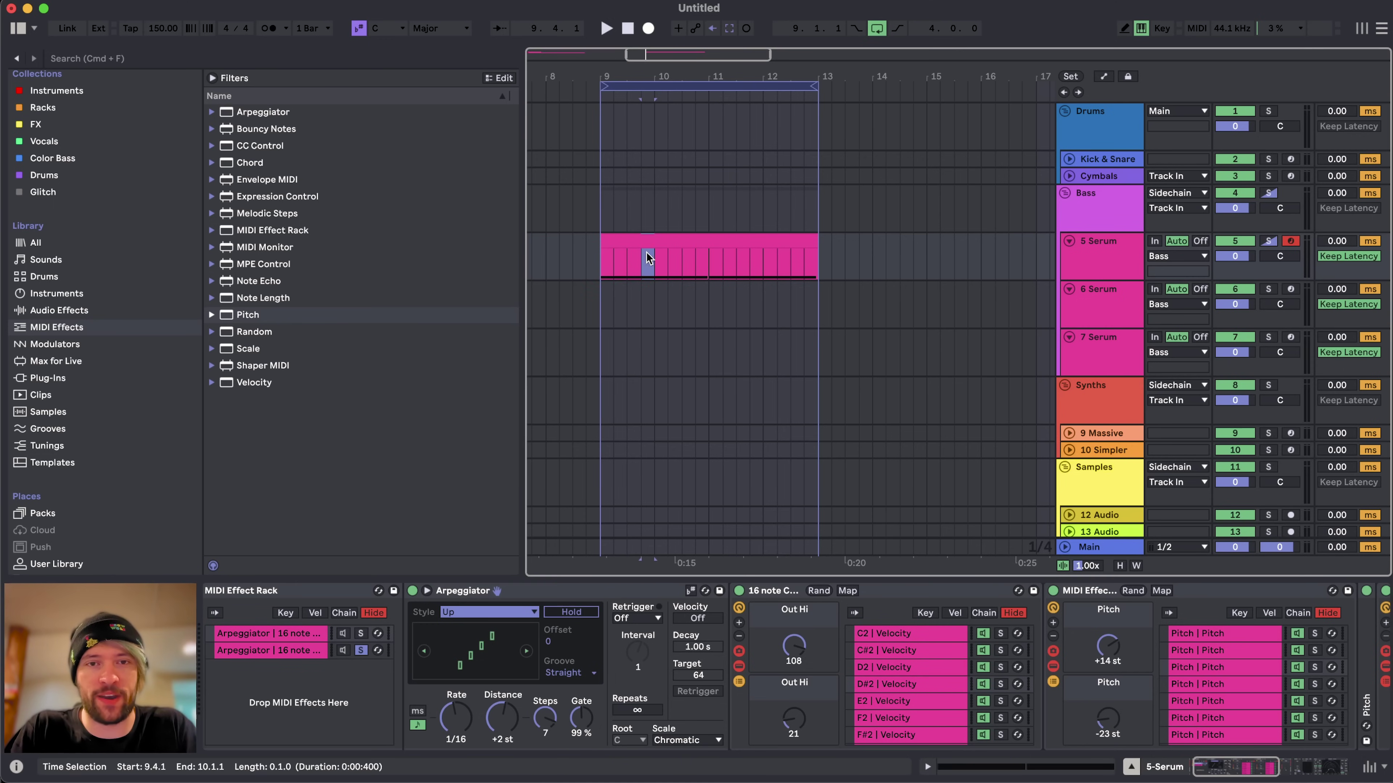
- Unsolo the duplicated chain and play the loop with both Arpeggiator chains active
left_click(362, 655)
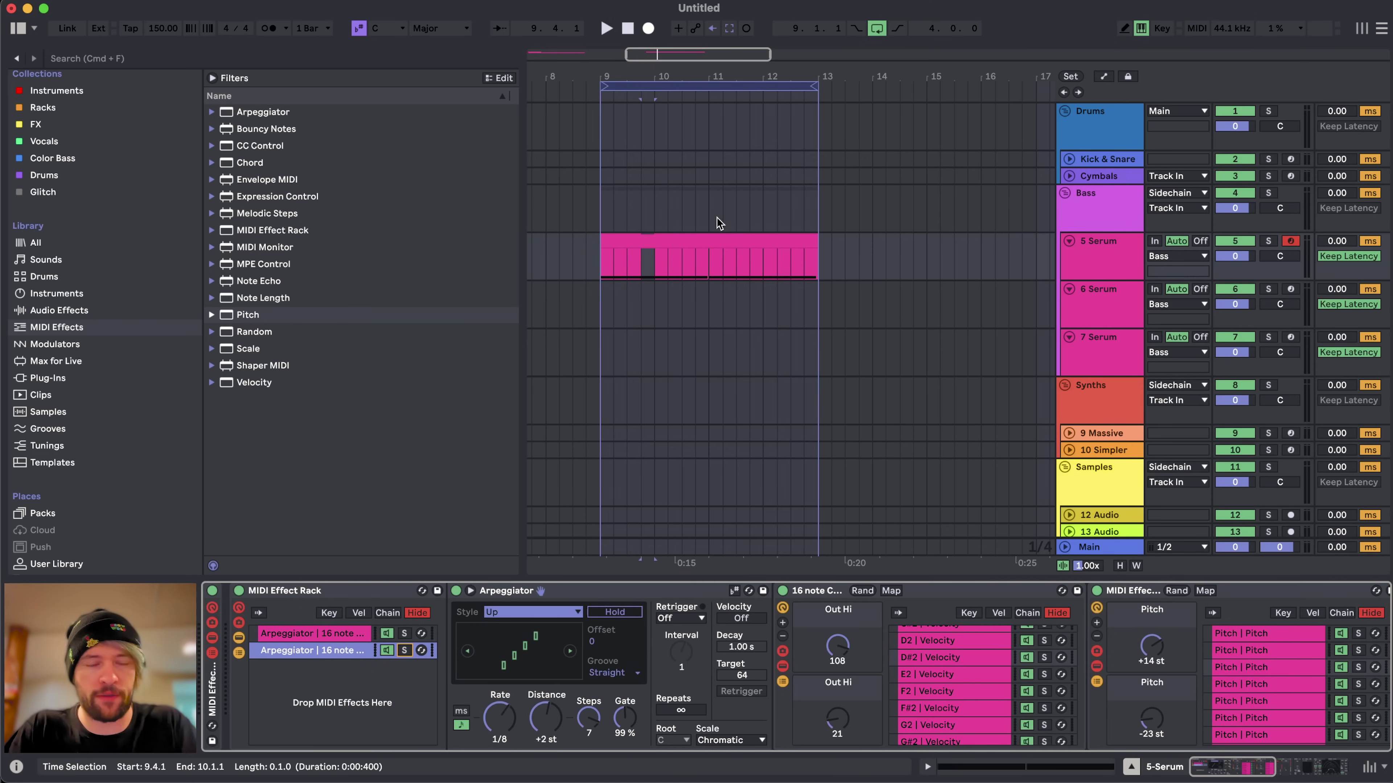
left_click(668, 86)
key("space")
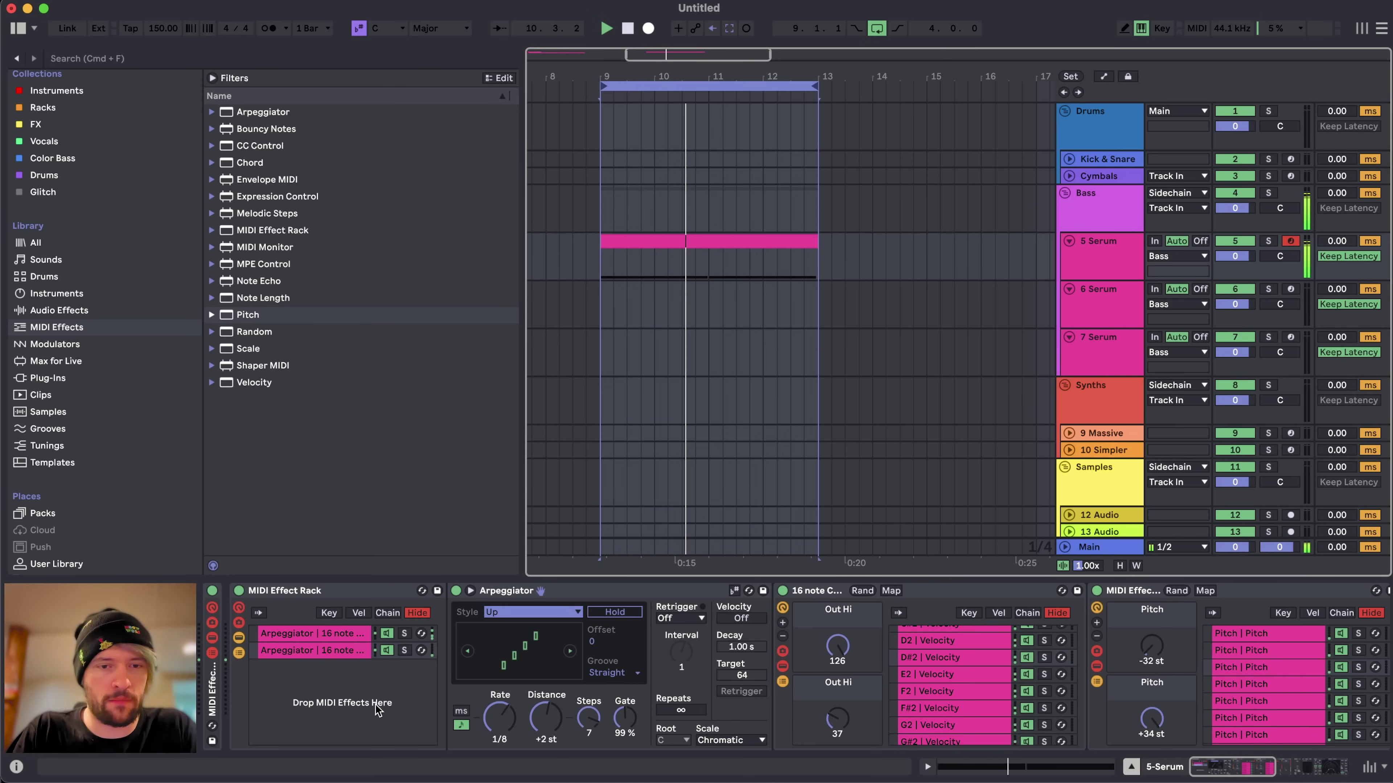
scroll(376, 705, "right", 15)
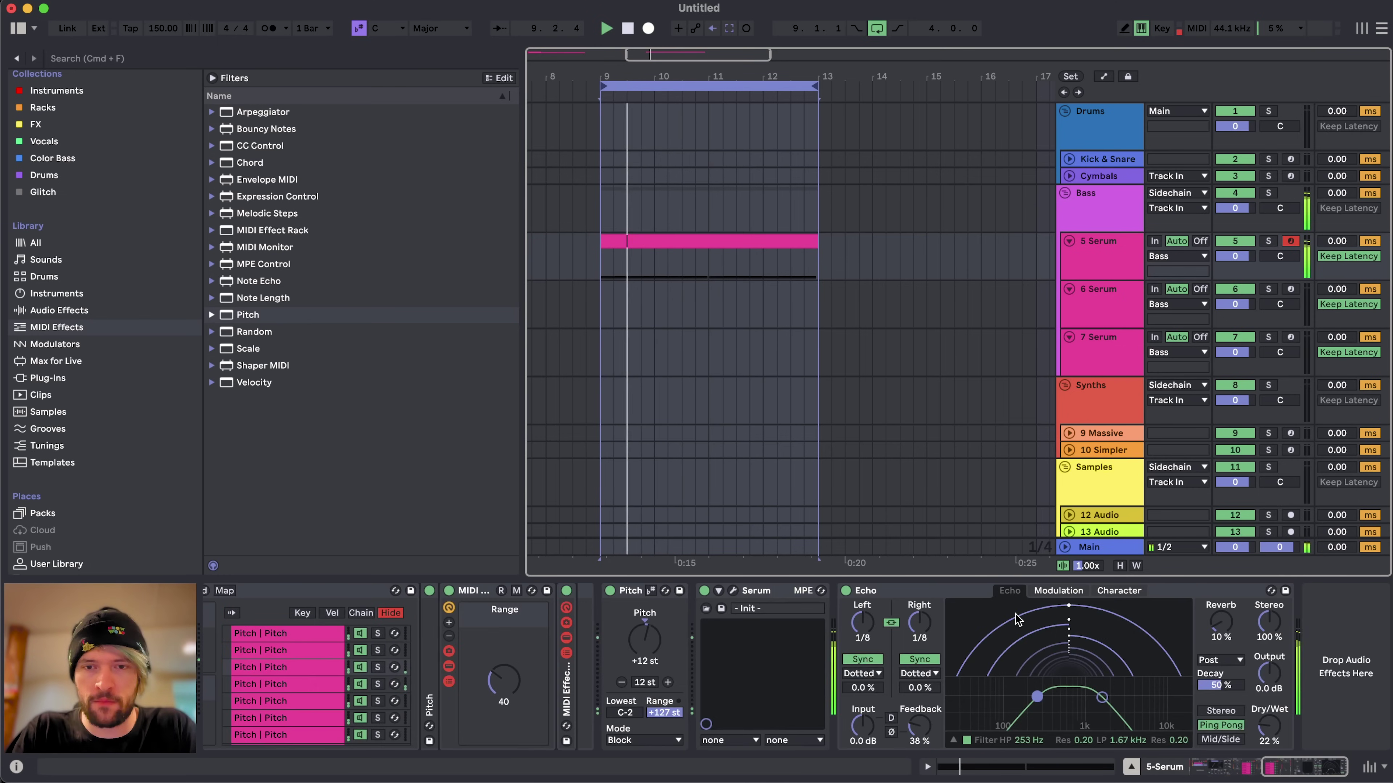
- Inspect the devices of the 1/8 chain and the 1/16 chain in the MIDI Effect Rack
left_click(734, 591)
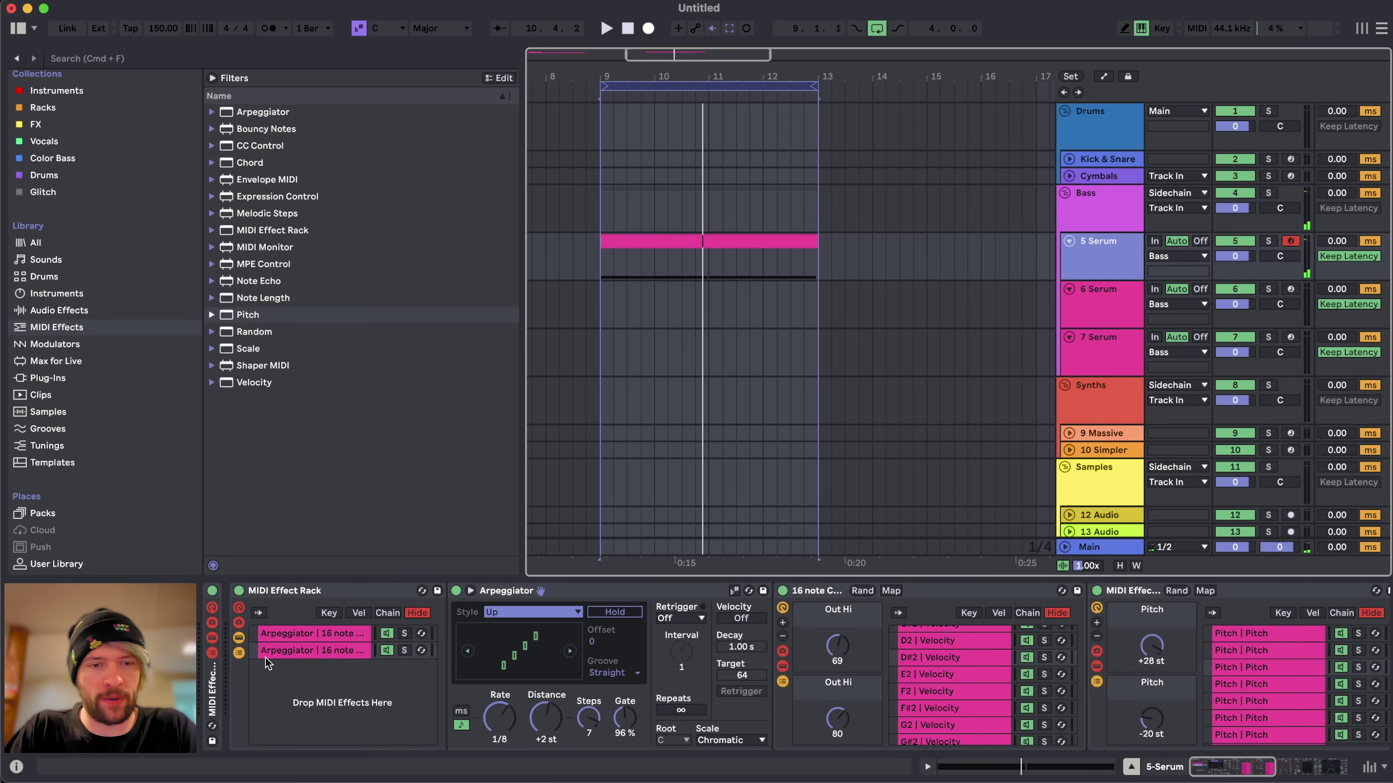
left_click(317, 652)
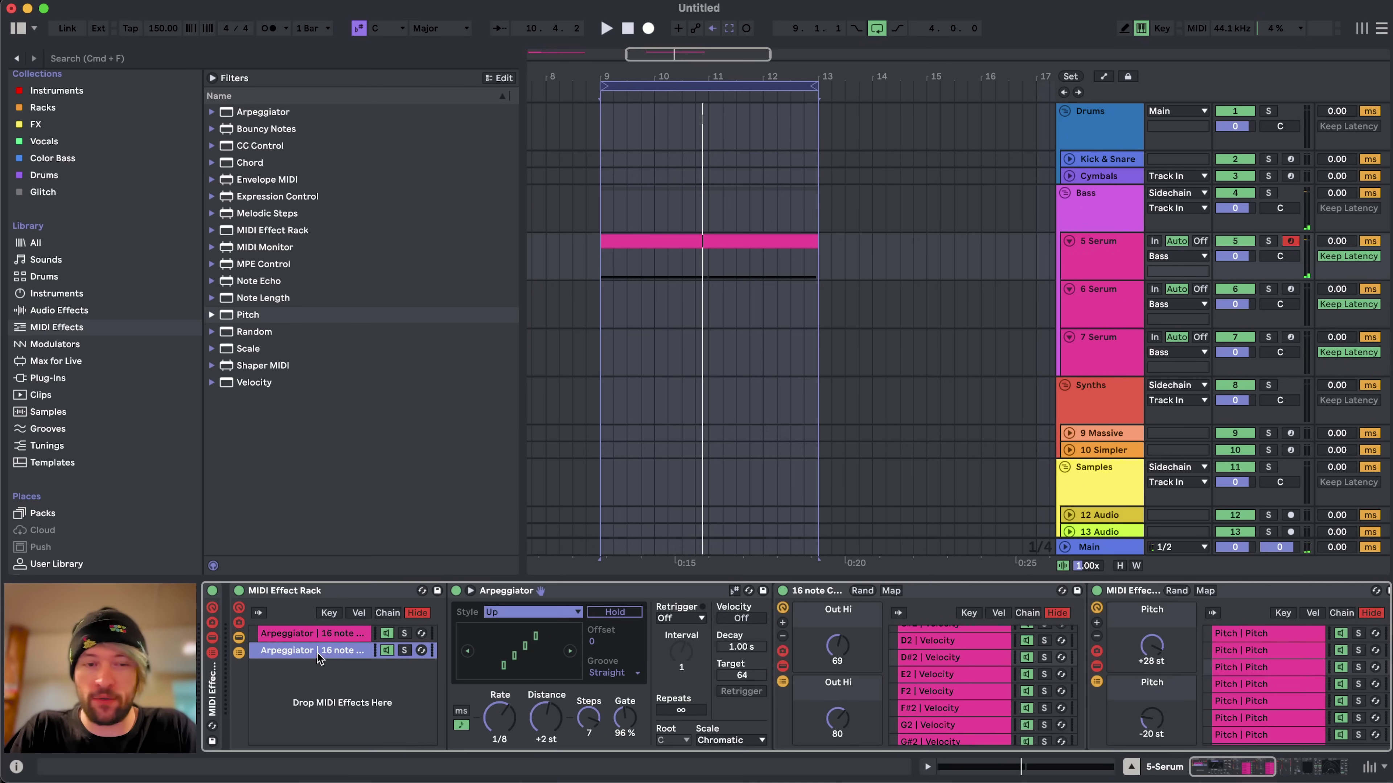
left_click(329, 636)
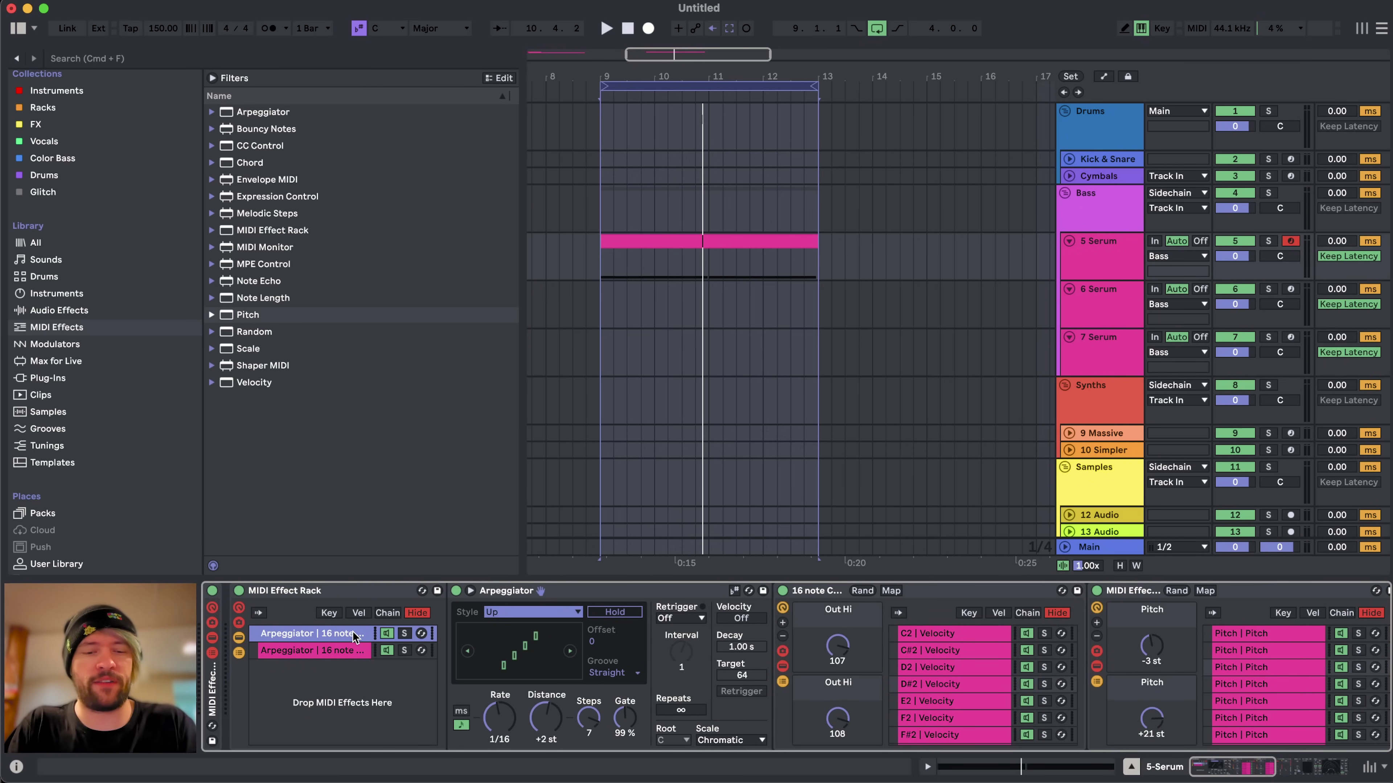
- Remove the randomize key mapping from the Range rack in the 1/16 Arpeggiator chain
scroll(535, 658, "right", 12)
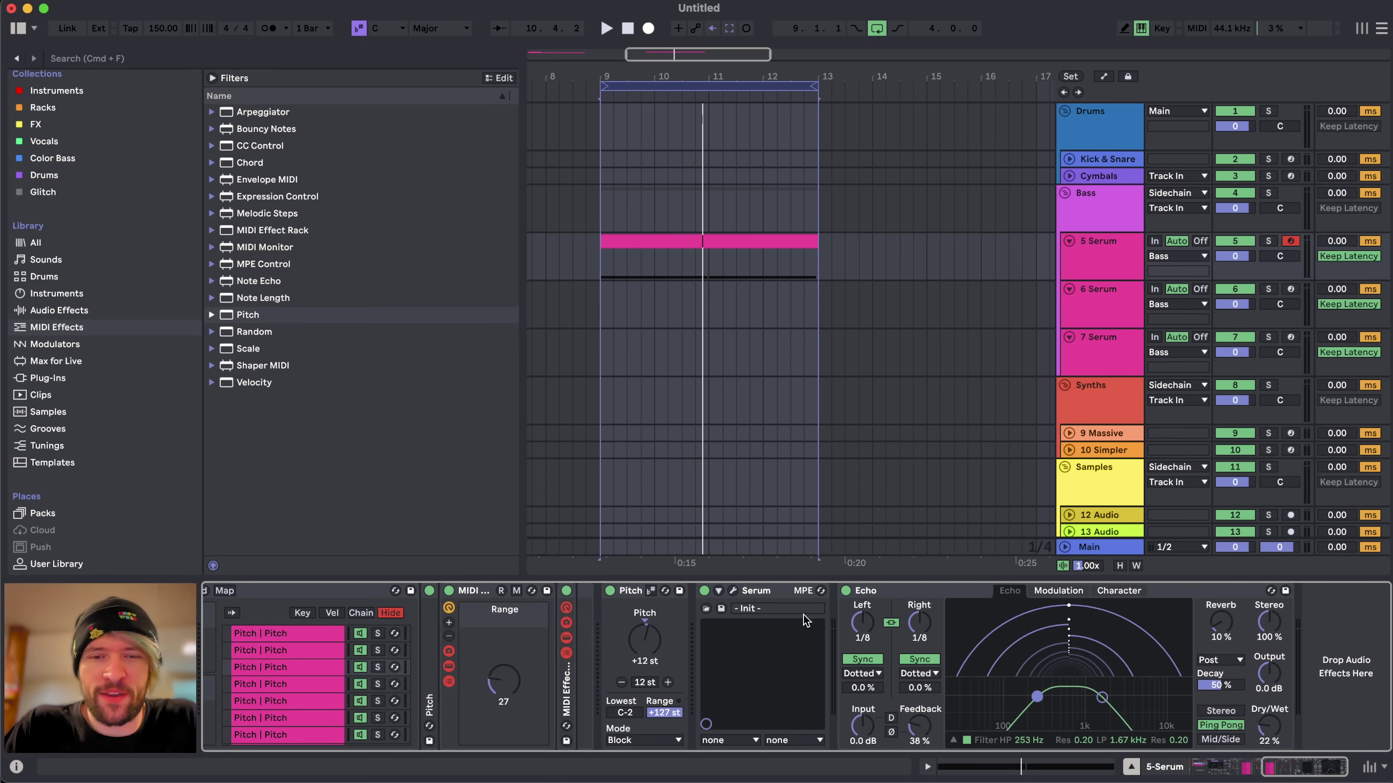
scroll(594, 637, "left", 2)
scroll(593, 637, "left", 15)
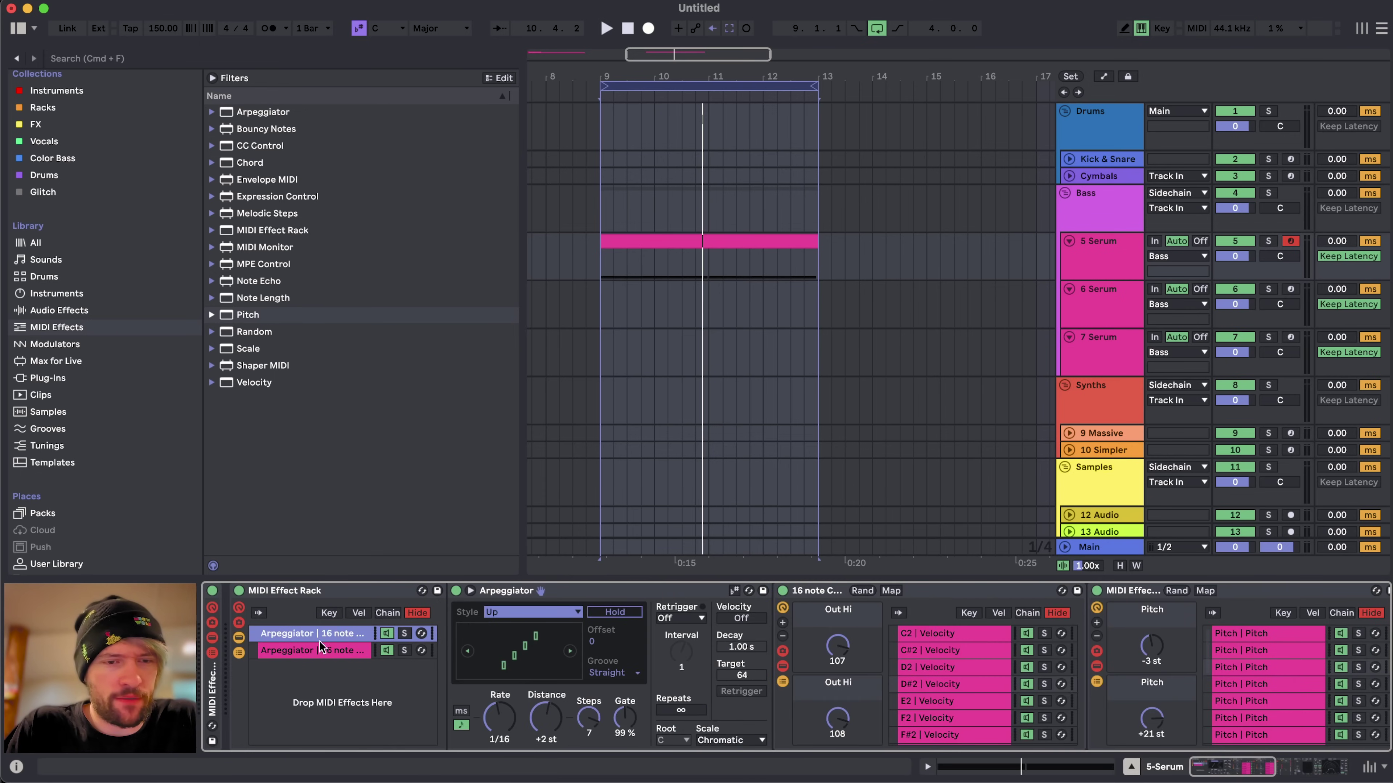
scroll(361, 688, "right", 12)
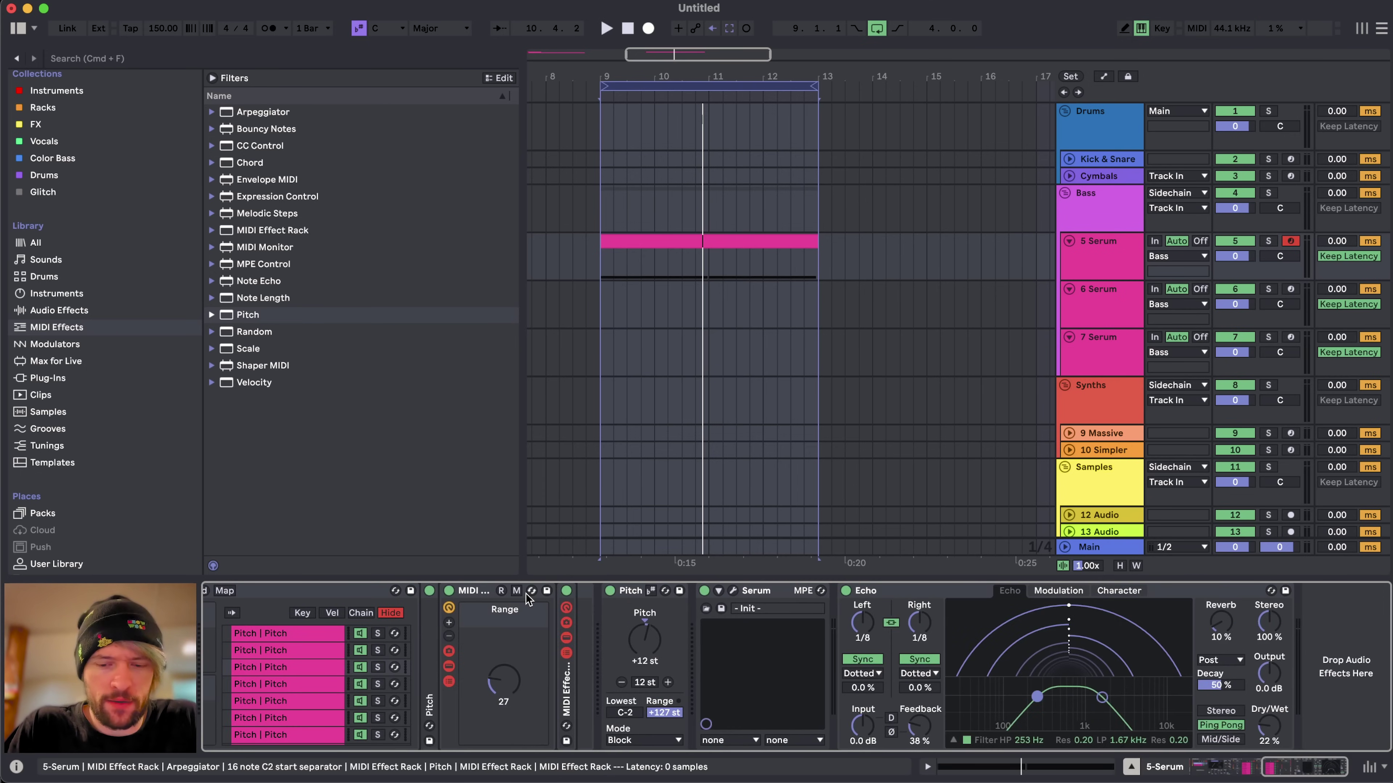
key("super+k")
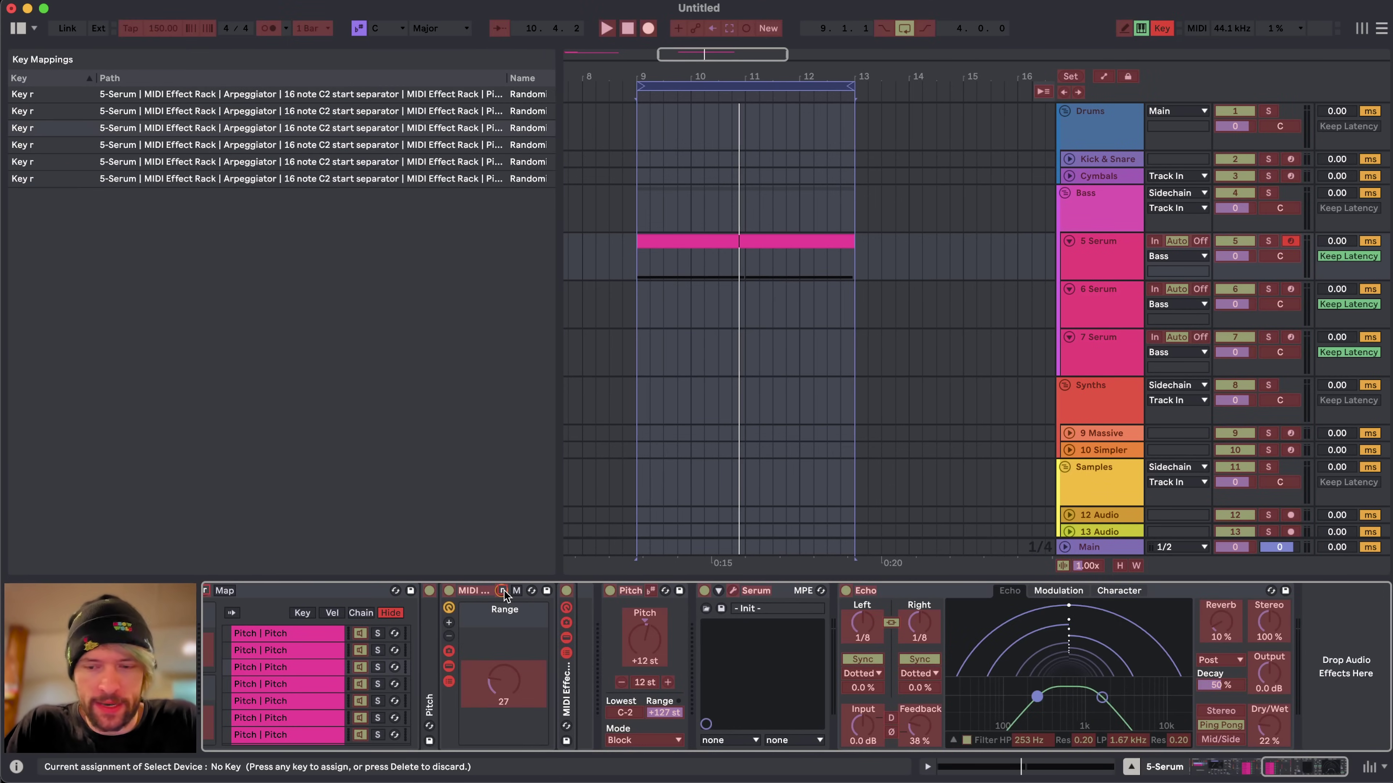
key("Delete")
key("super+k")
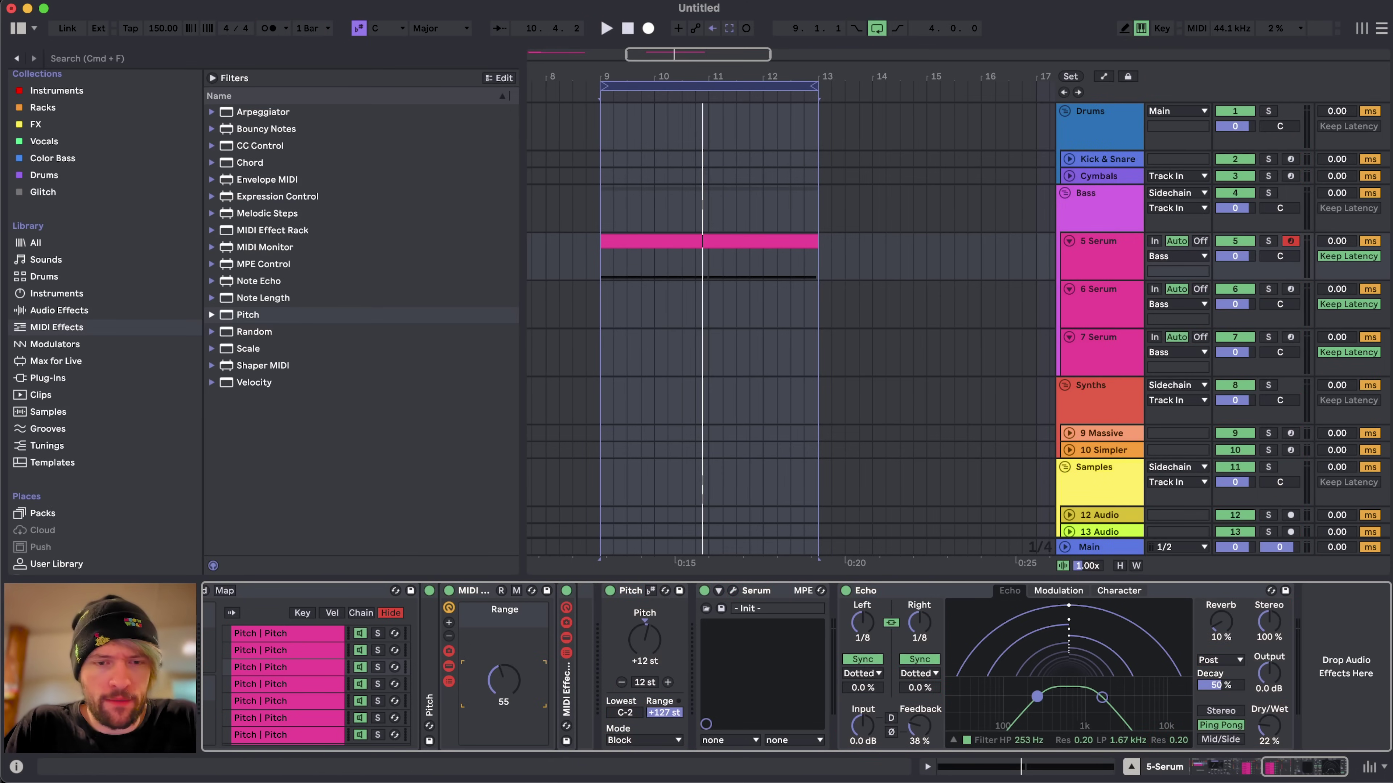
- Add a Pitch device at the end of the 1/16 chain and set its pitch to +12 st
double_click(250, 314)
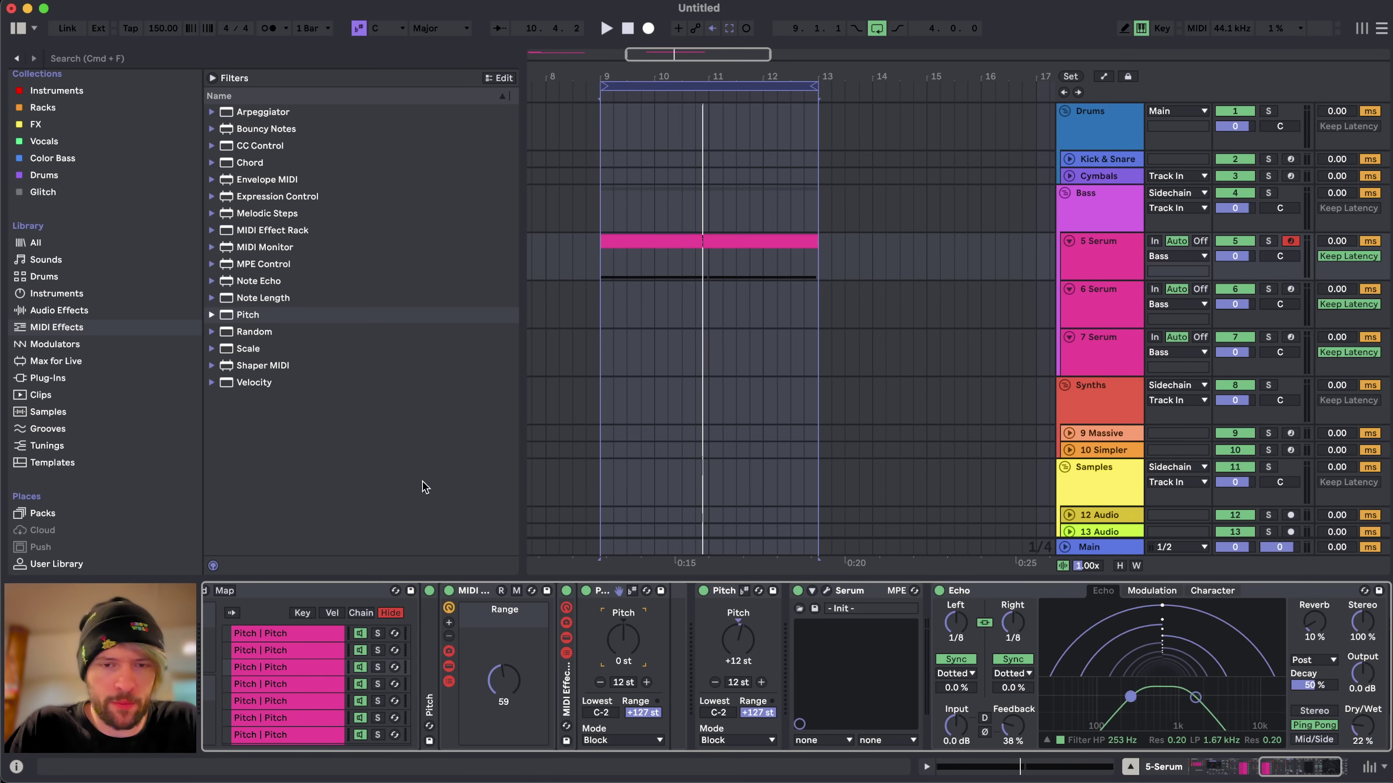
type("12")
key("Return")
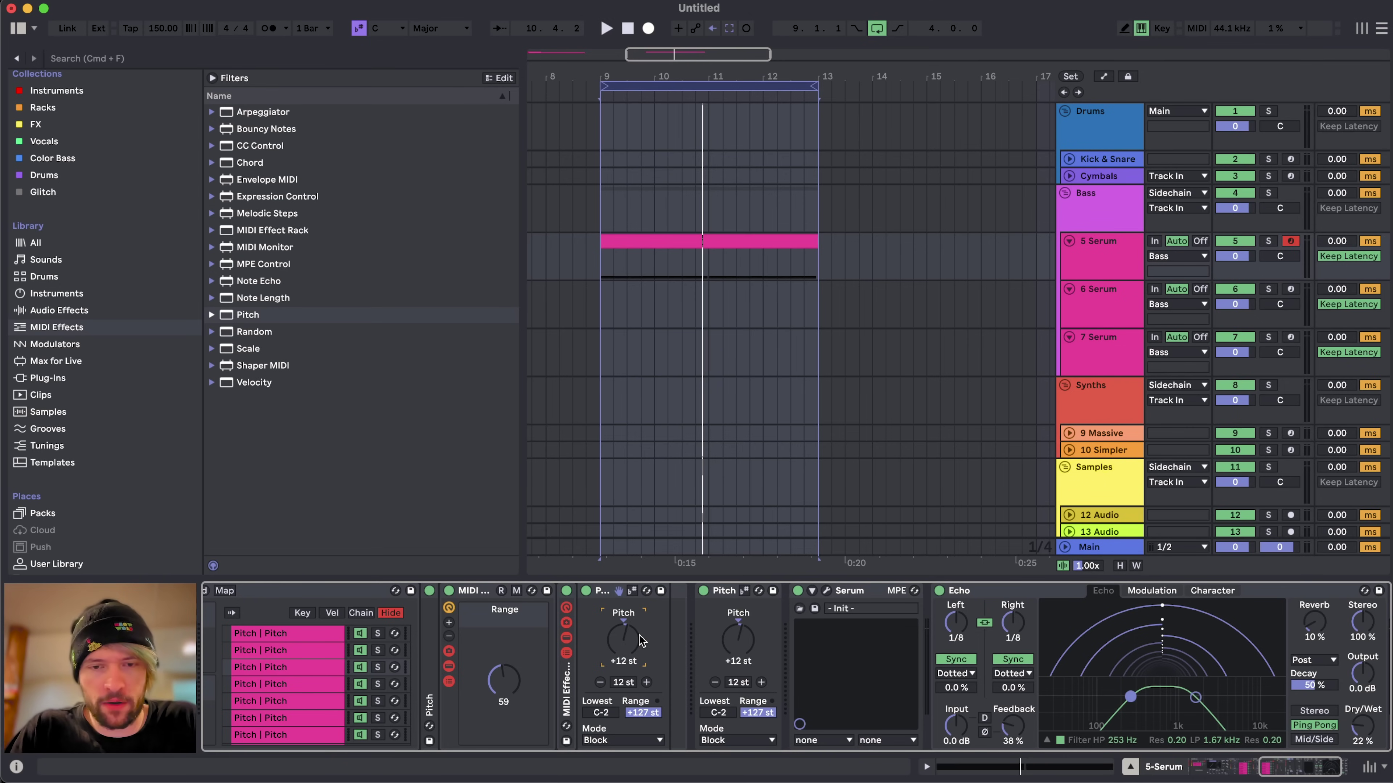
- Lower the 1/16 chain's Range to about 29 while playing the loop, with the chain soloed
key("space")
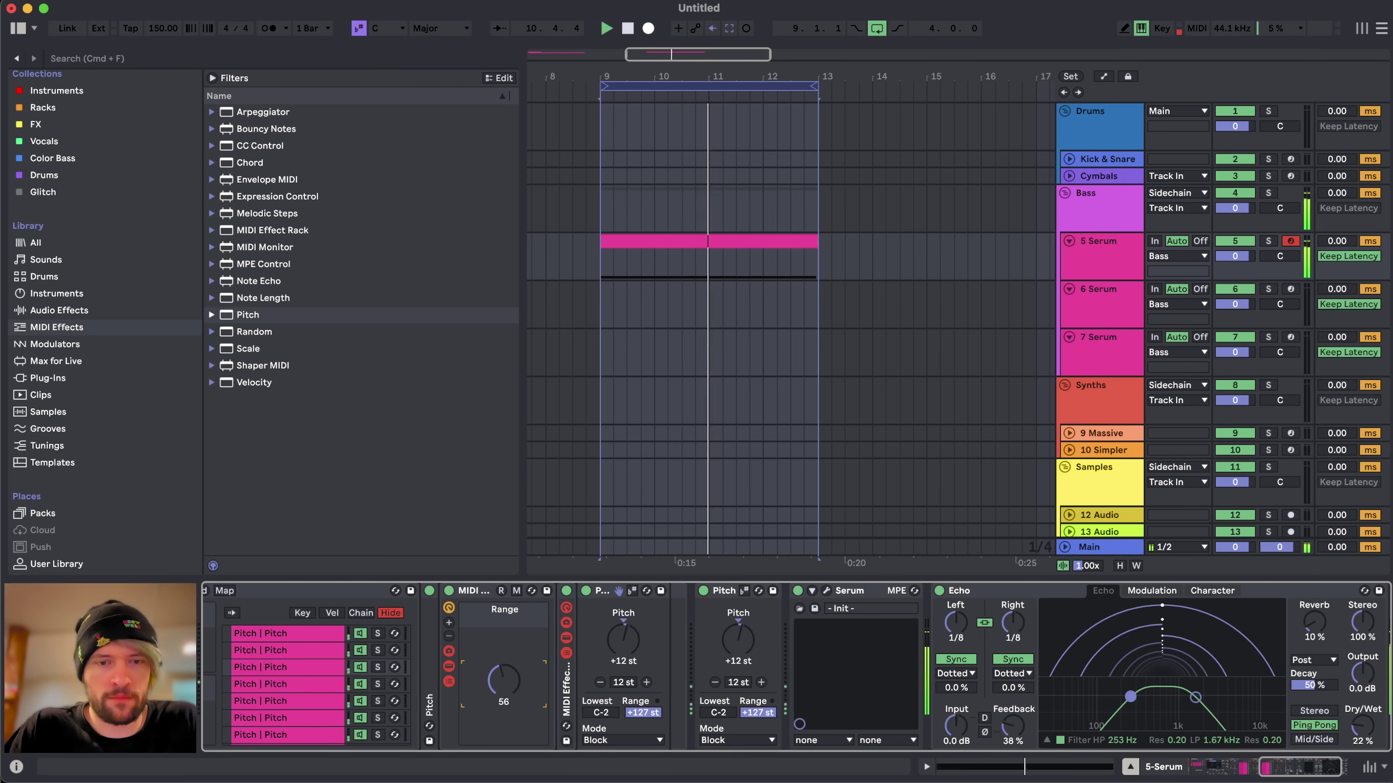
left_click_drag(501, 680, 502, 690)
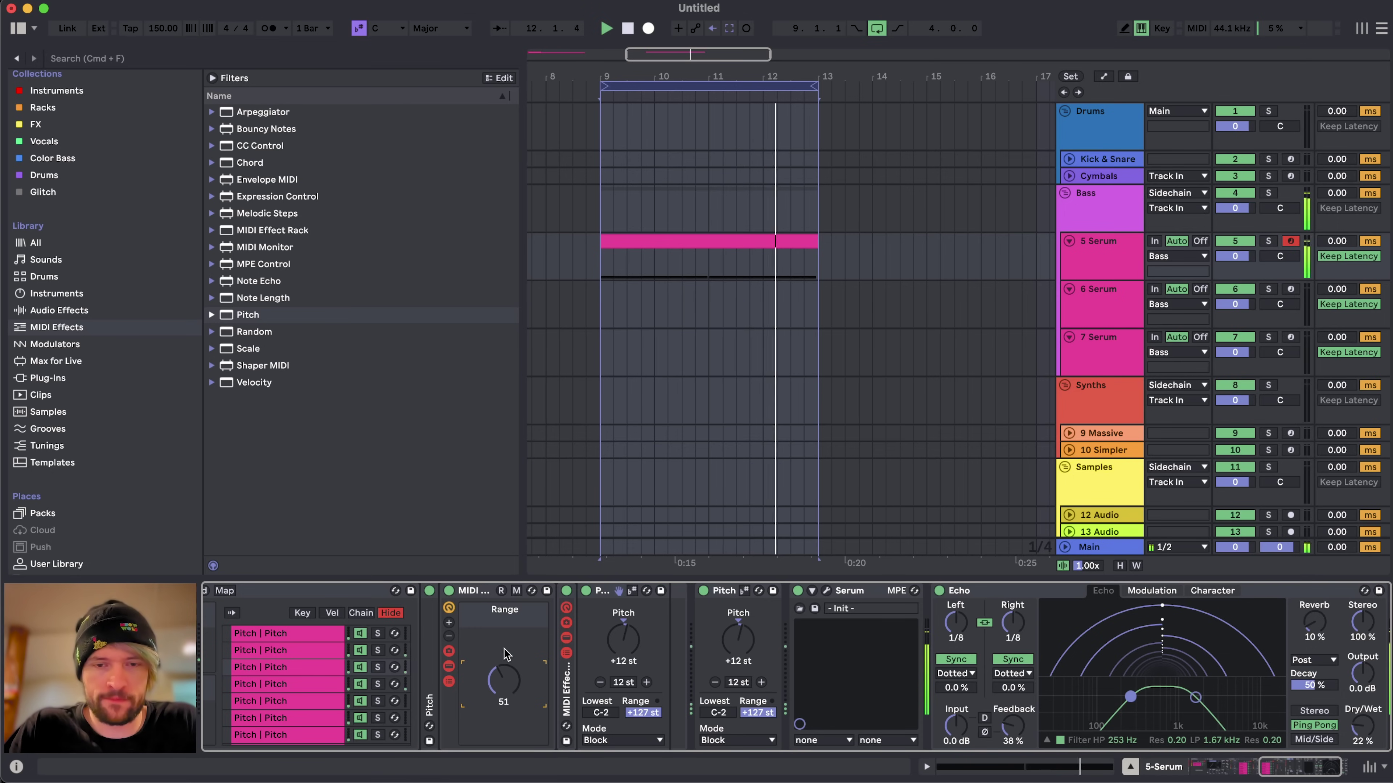
key("space")
scroll(498, 643, "left", 15)
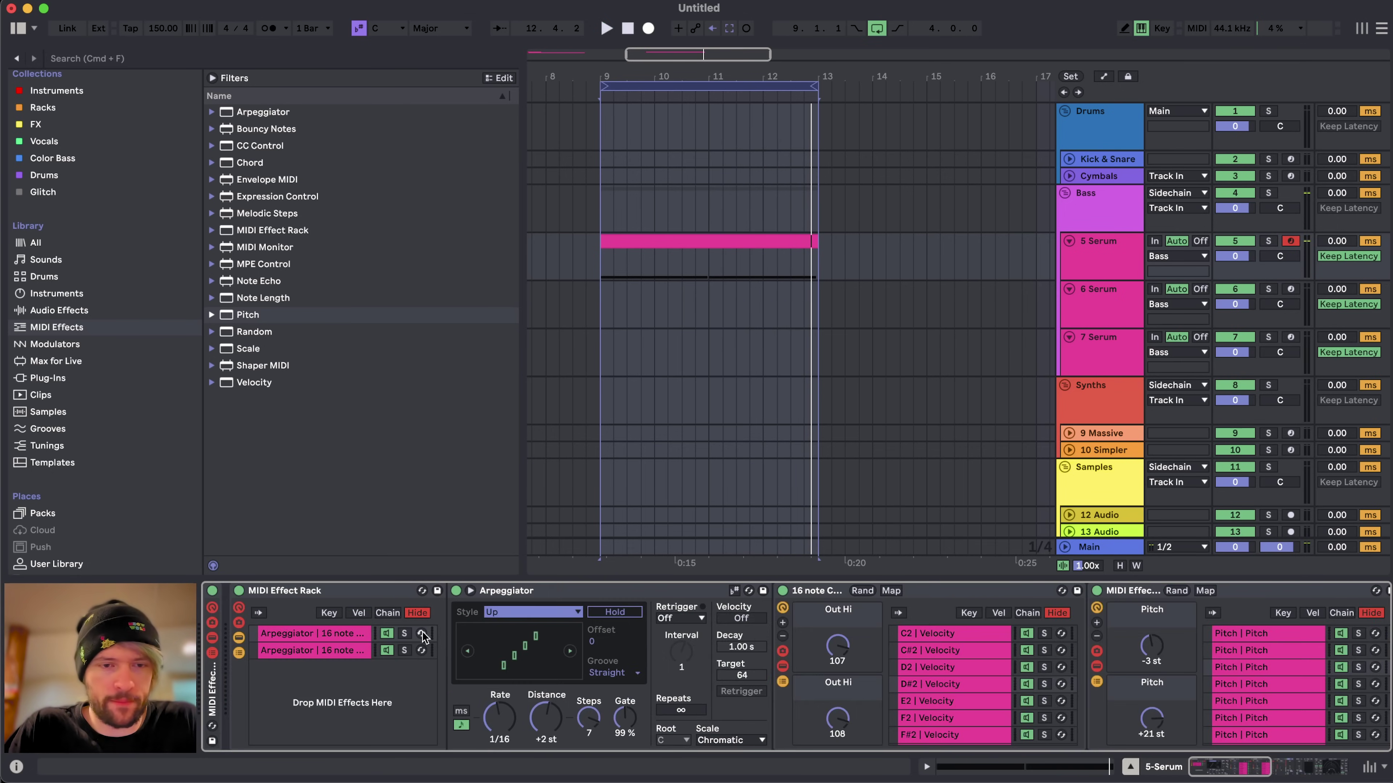
left_click(407, 632)
scroll(775, 679, "right", 12)
key("space")
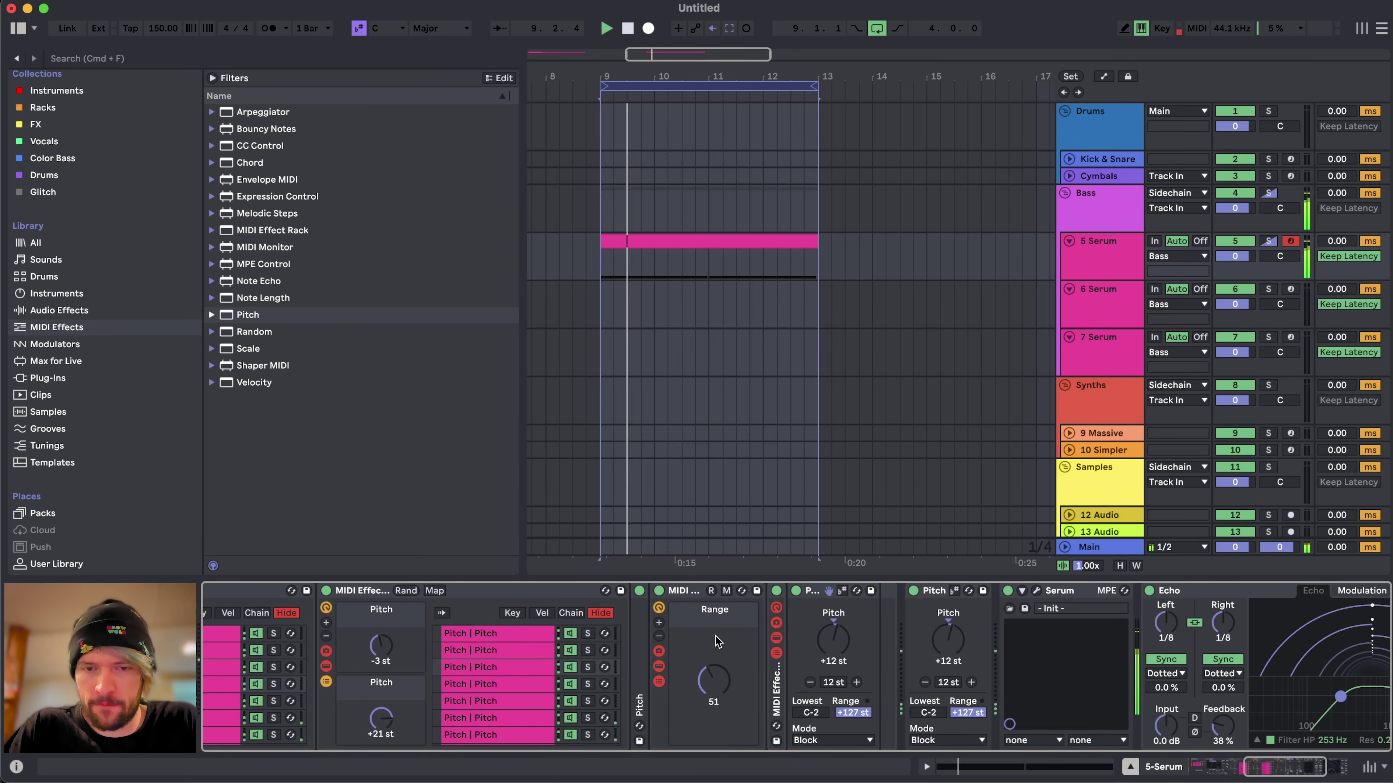
left_click_drag(723, 687, 723, 708)
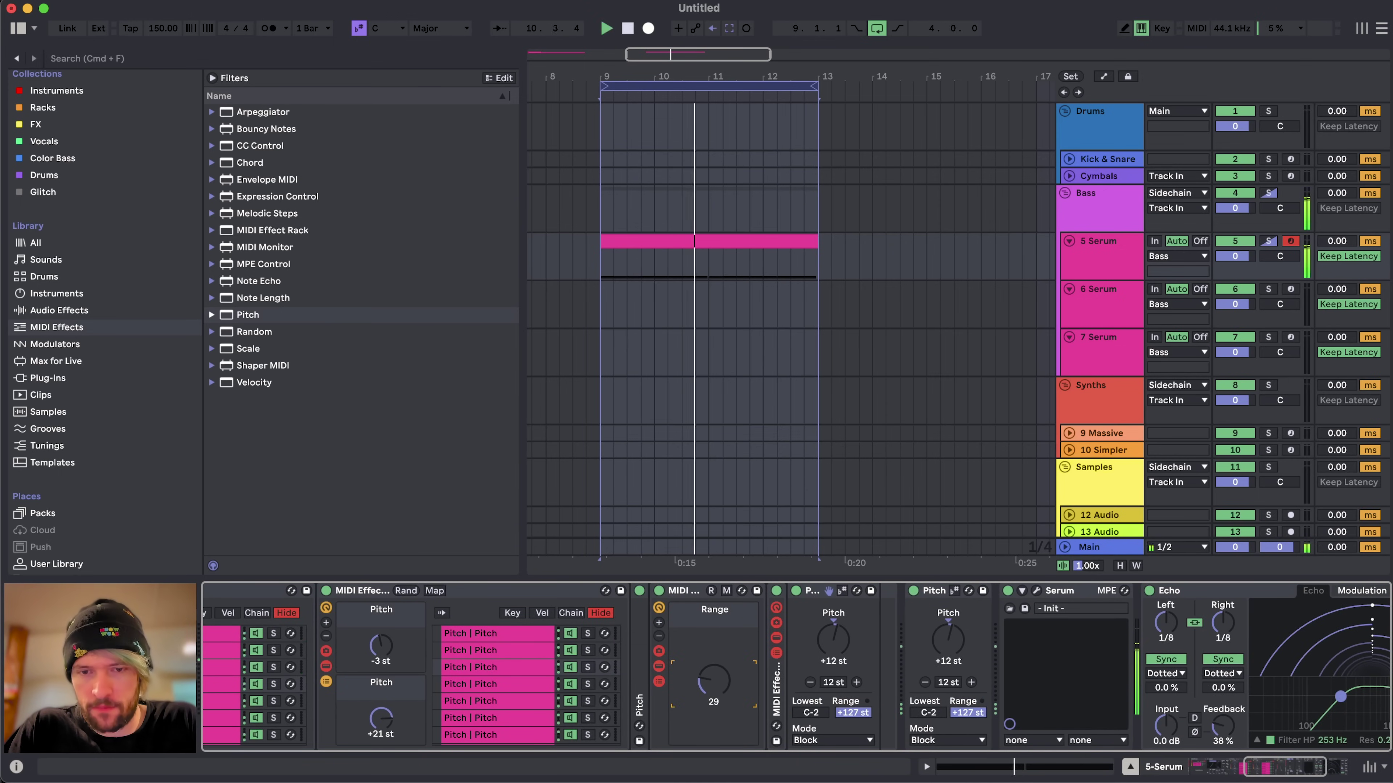
scroll(684, 644, "left", 10)
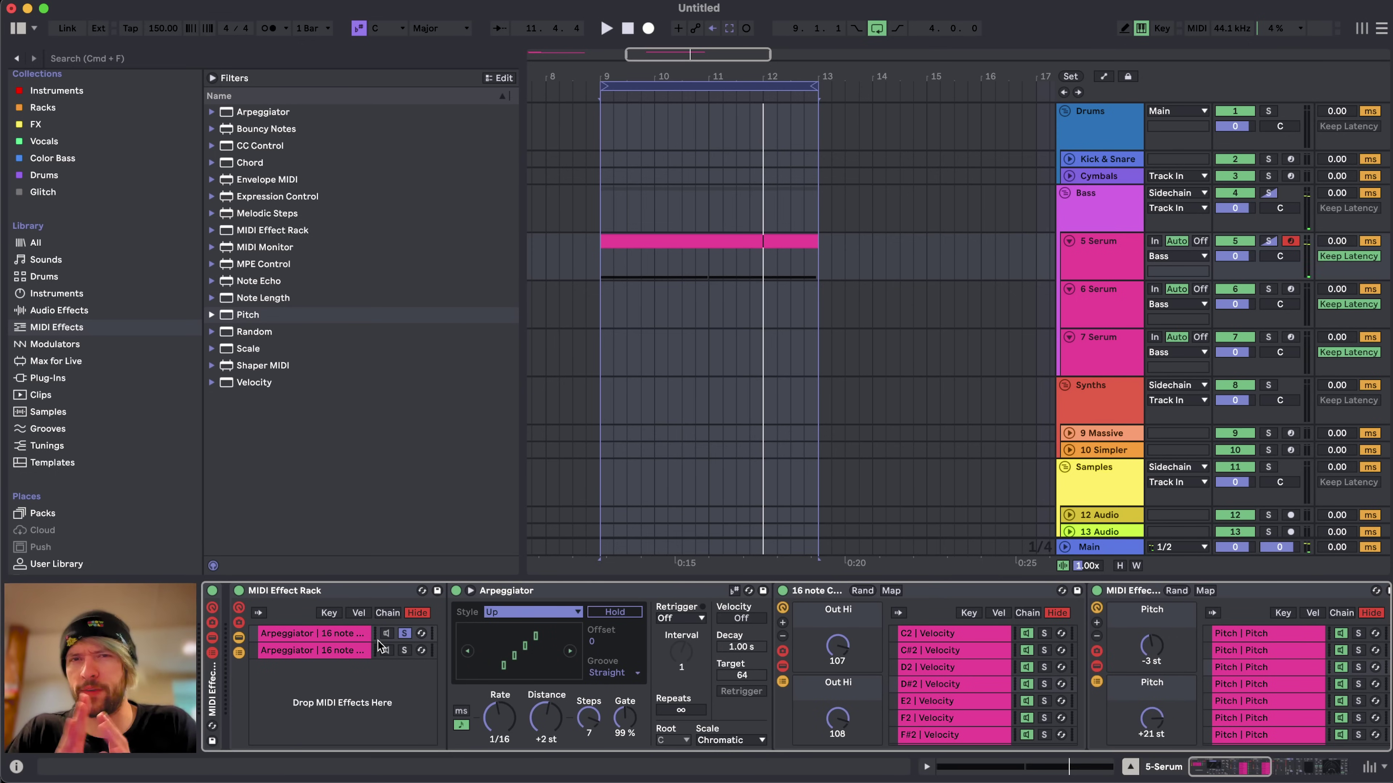
- Solo the 1/8 chain and rename the two Arpeggiator chains "16th notes" and "8th notes"
left_click(405, 650)
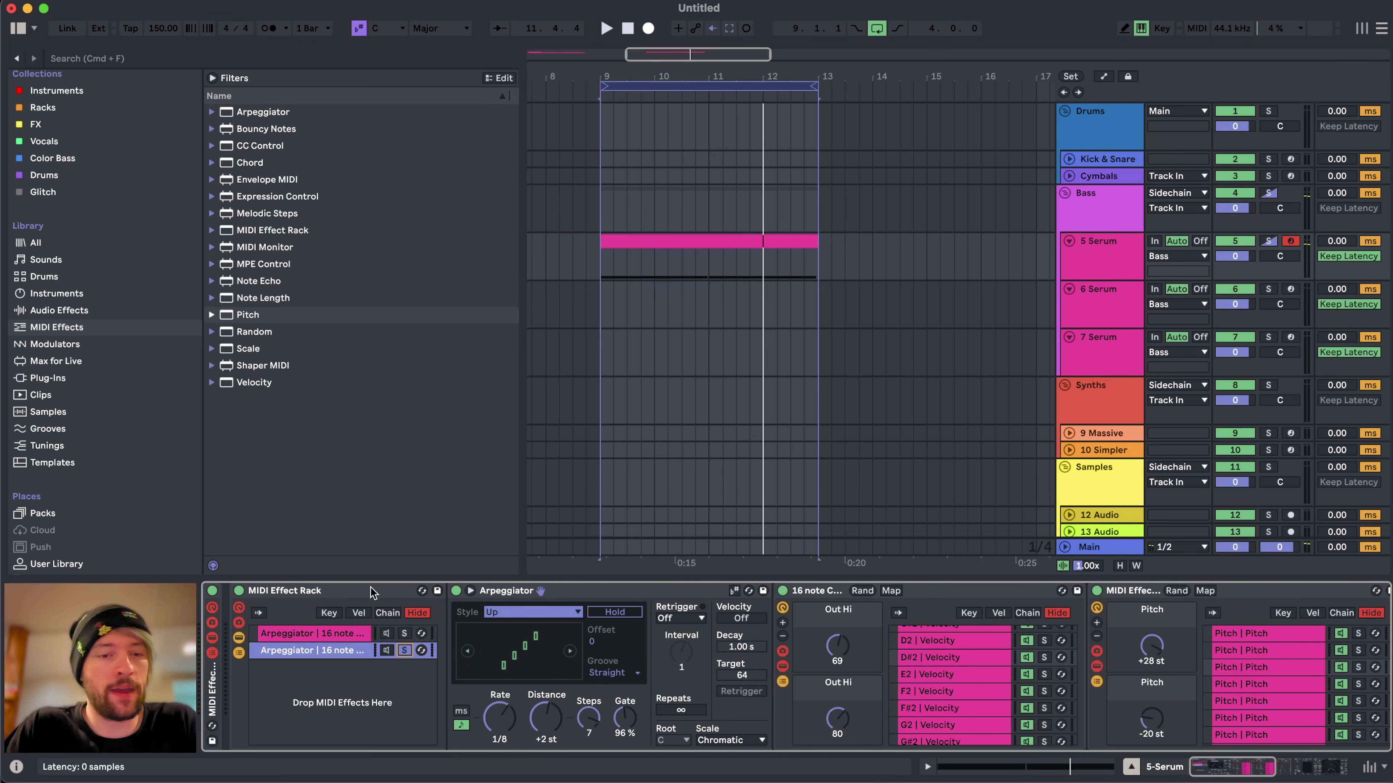
left_click(304, 639)
key("super+r")
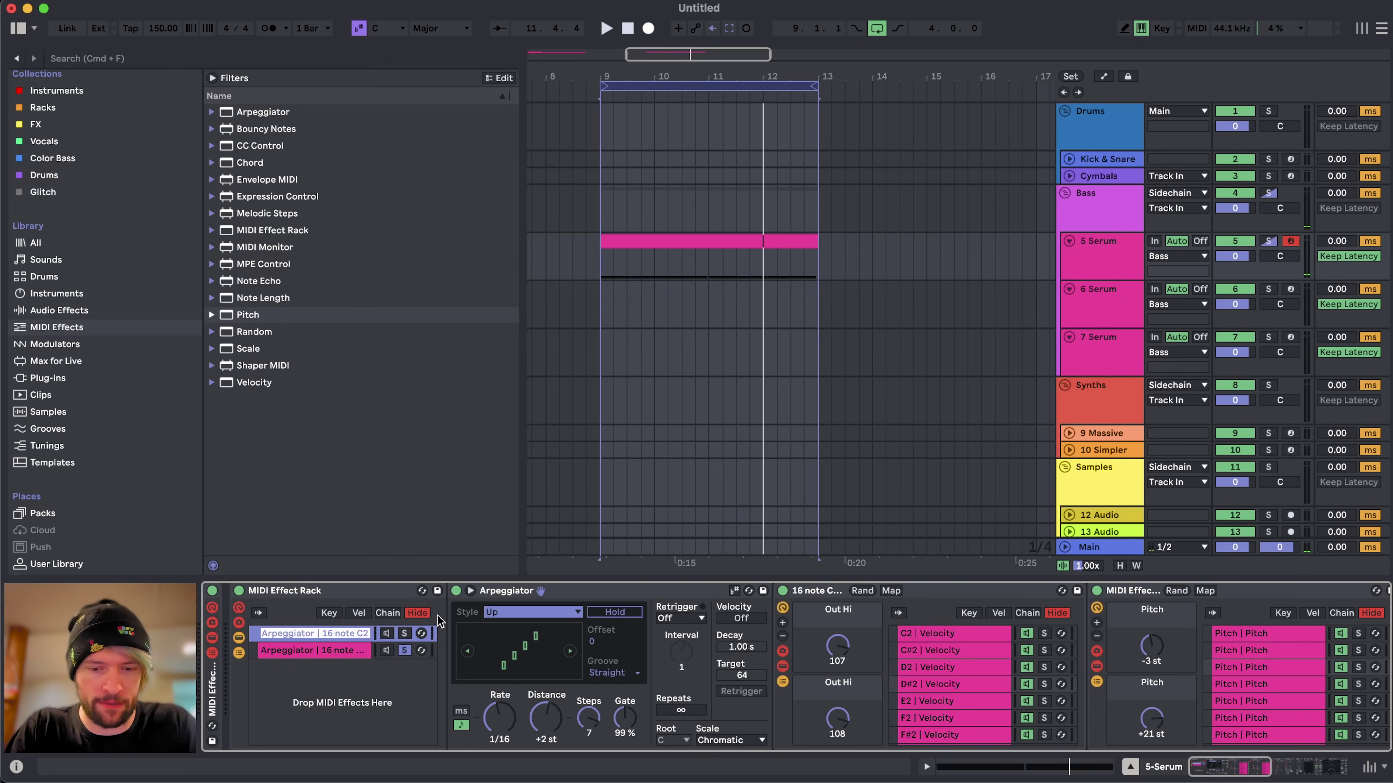
type("16th notes")
left_click(350, 650)
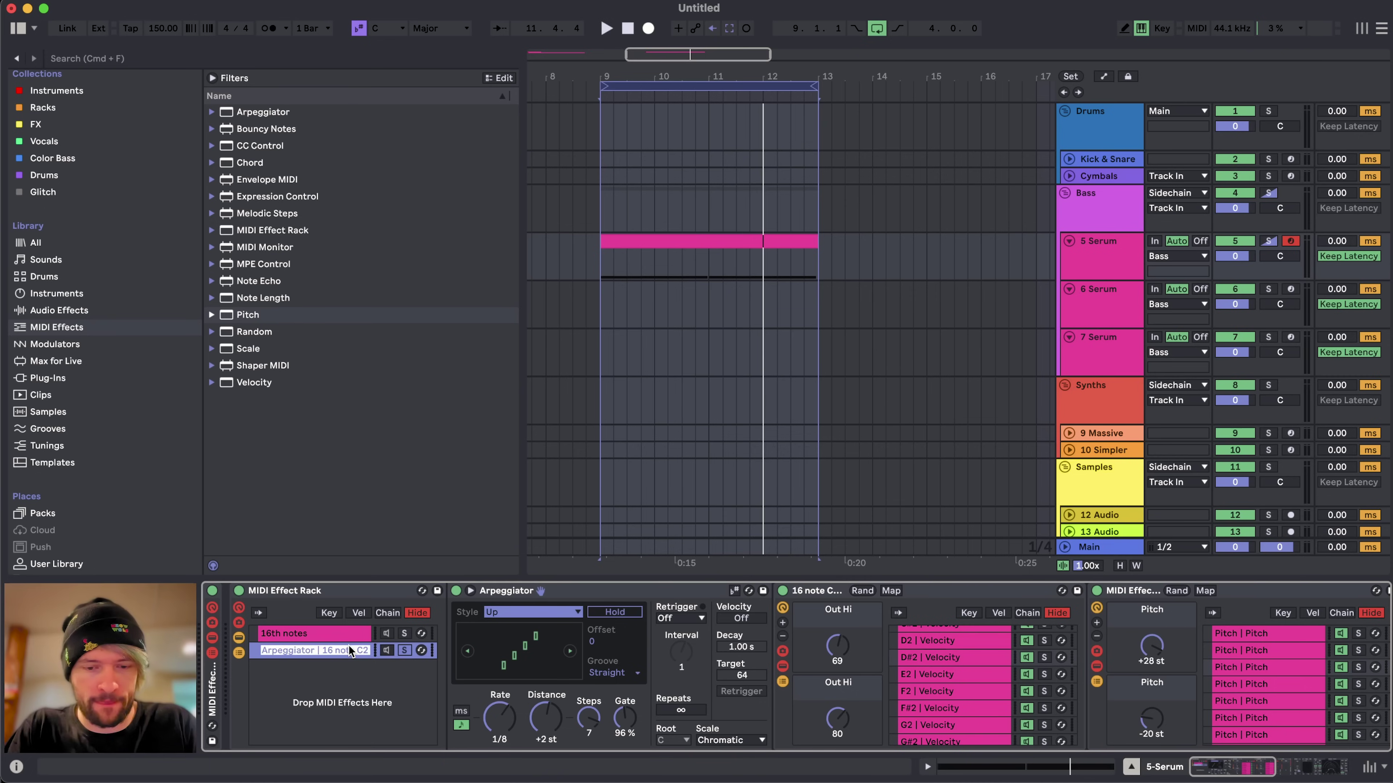
key("super+r")
type("8th notes")
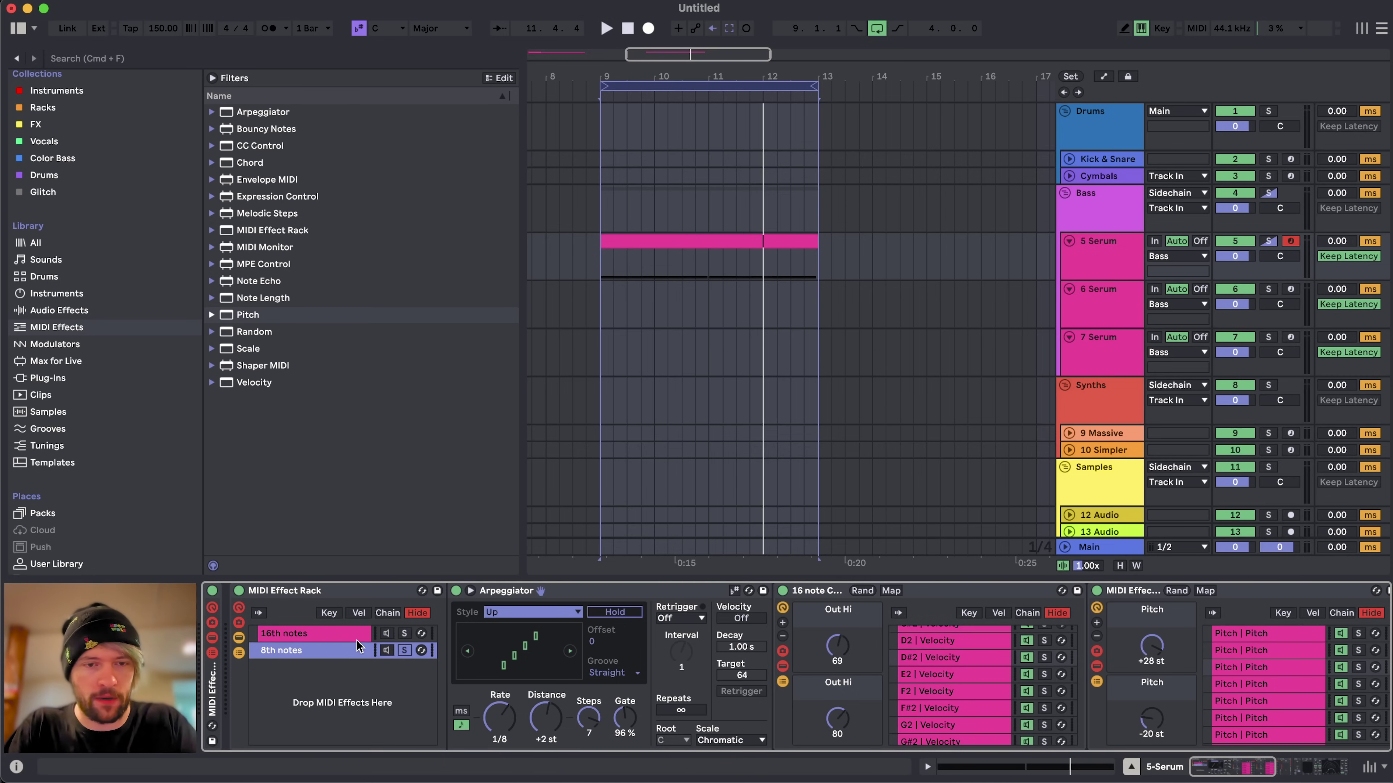
- Remove the randomize key mapping from the 8th notes chain's Range rack and set its Range to 19
scroll(718, 647, "right", 10)
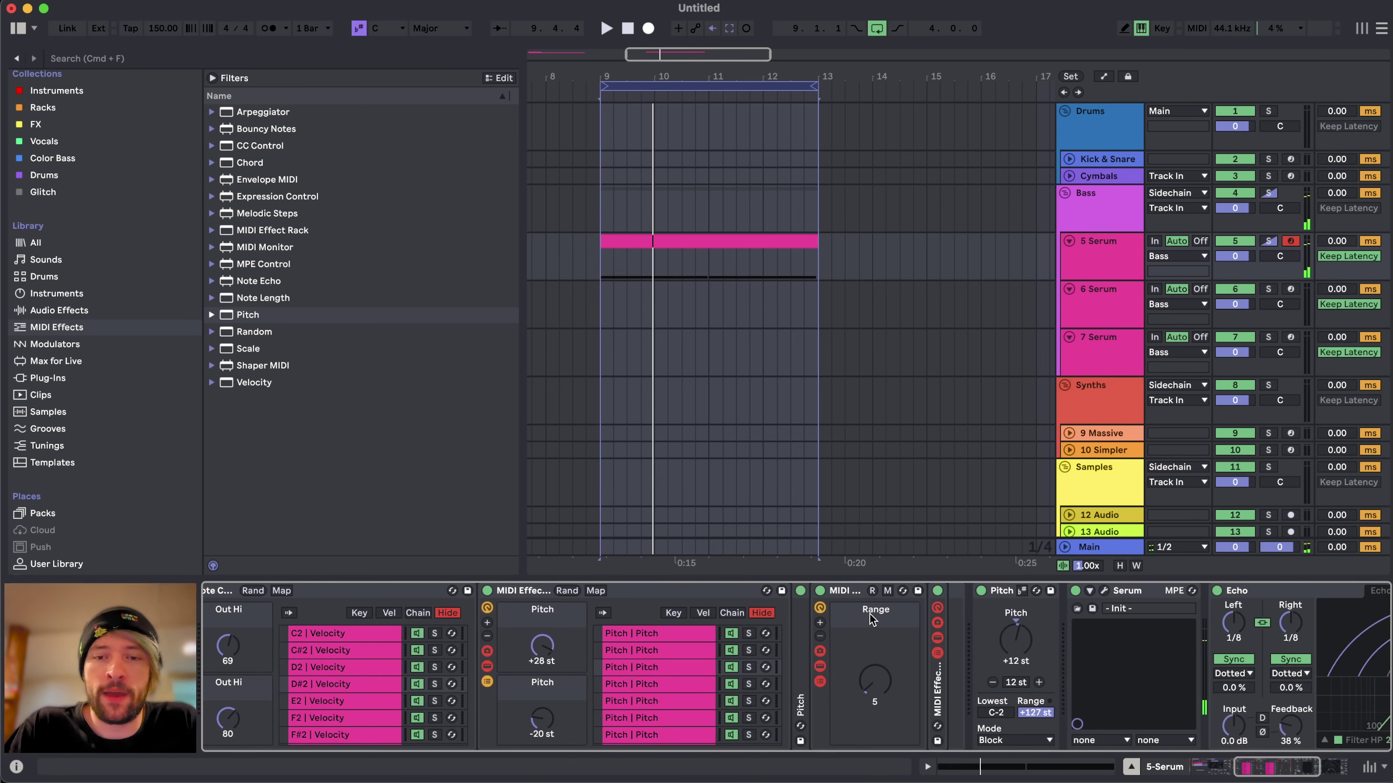
key("super+k")
key("super+k")
scroll(851, 630, "right", 6)
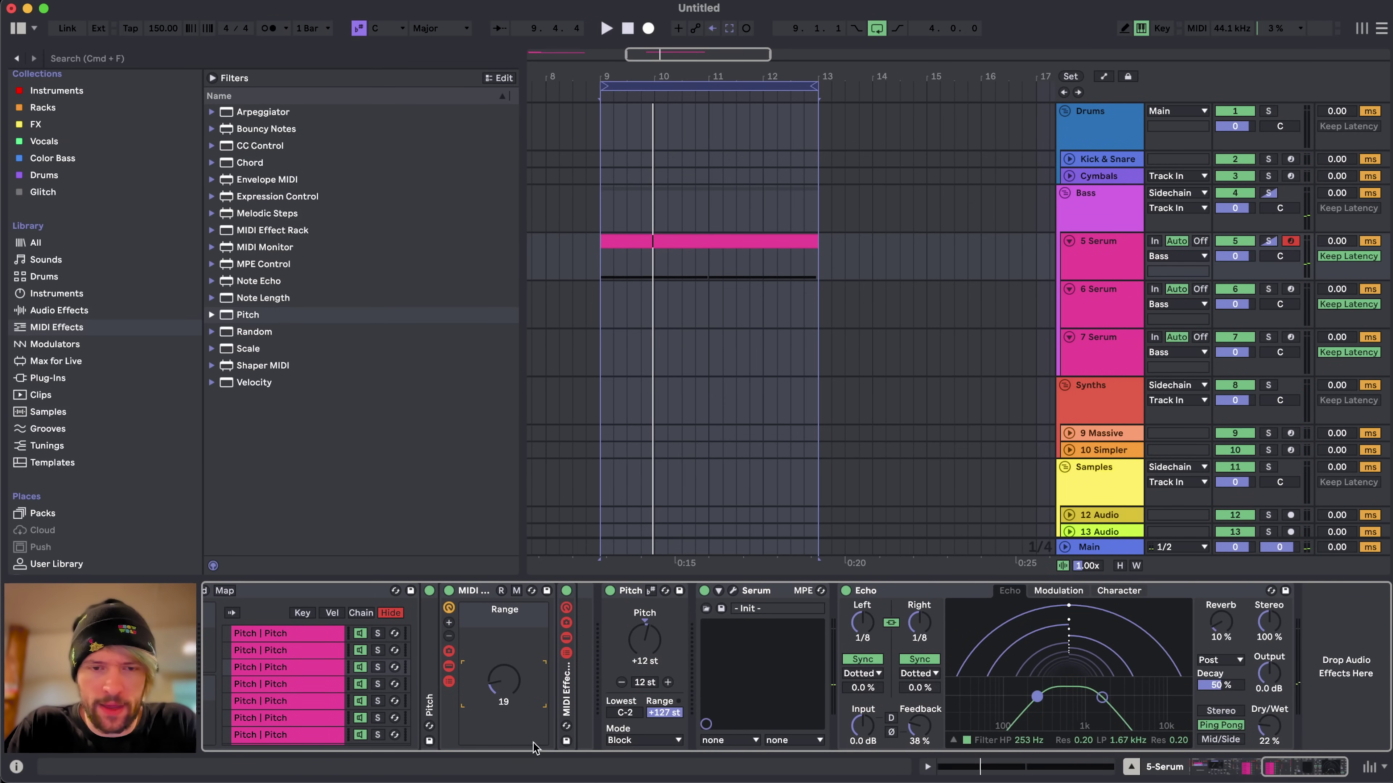
- Add a Pitch device set to -12 st at the end of the 8th notes chain and play the loop
left_click_drag(282, 314, 576, 683)
key("space")
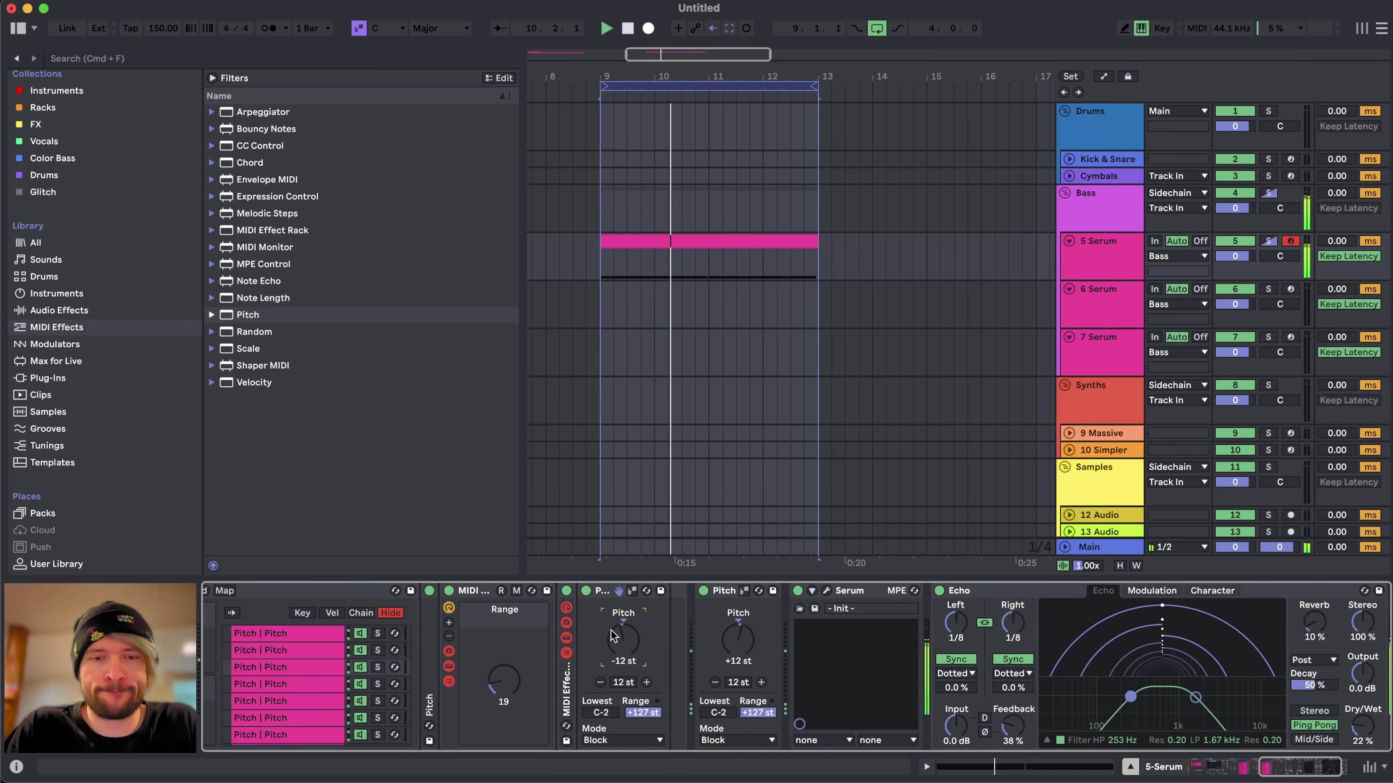
scroll(598, 631, "left", 3)
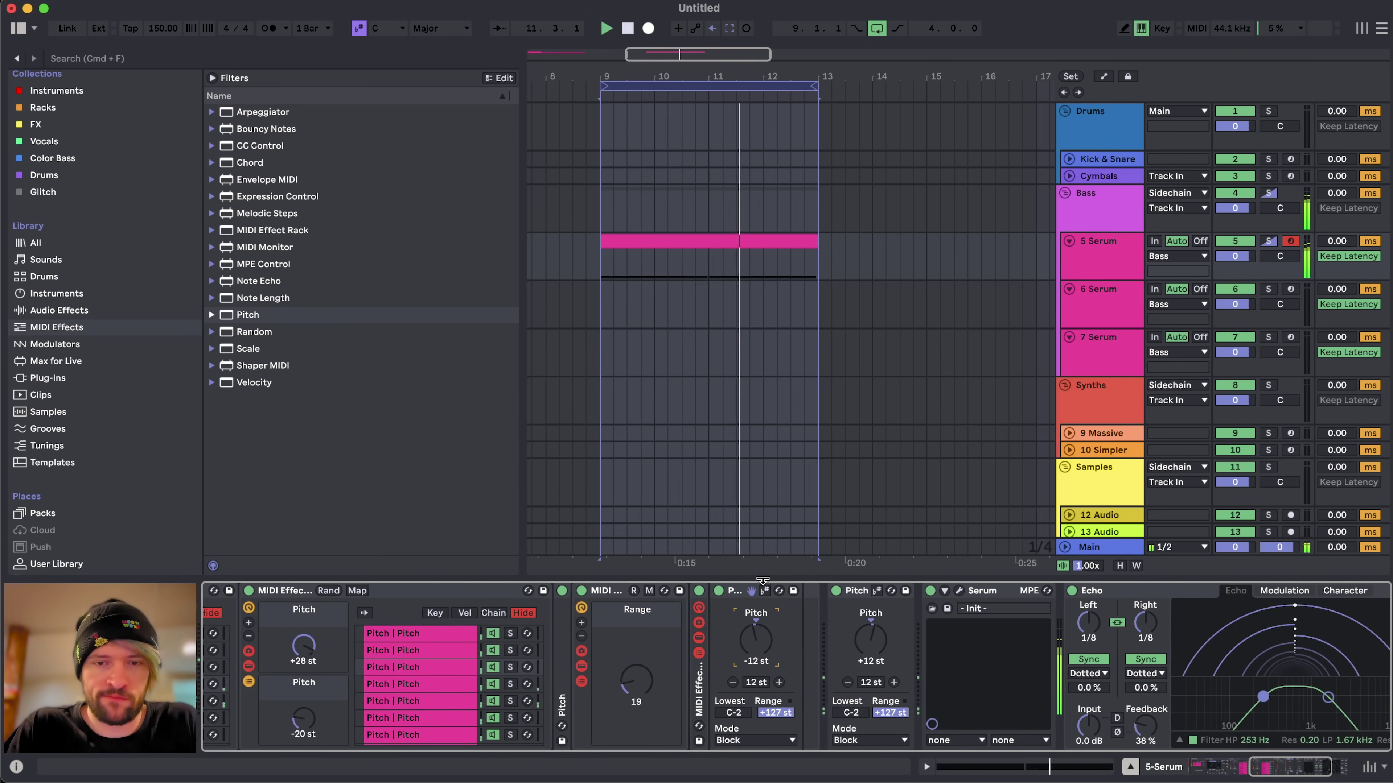
key("space")
- Move the -12 st Pitch device ahead of the folded Scale rack and check the Scale devices inside that rack
left_click_drag(742, 592, 693, 620)
double_click(787, 697)
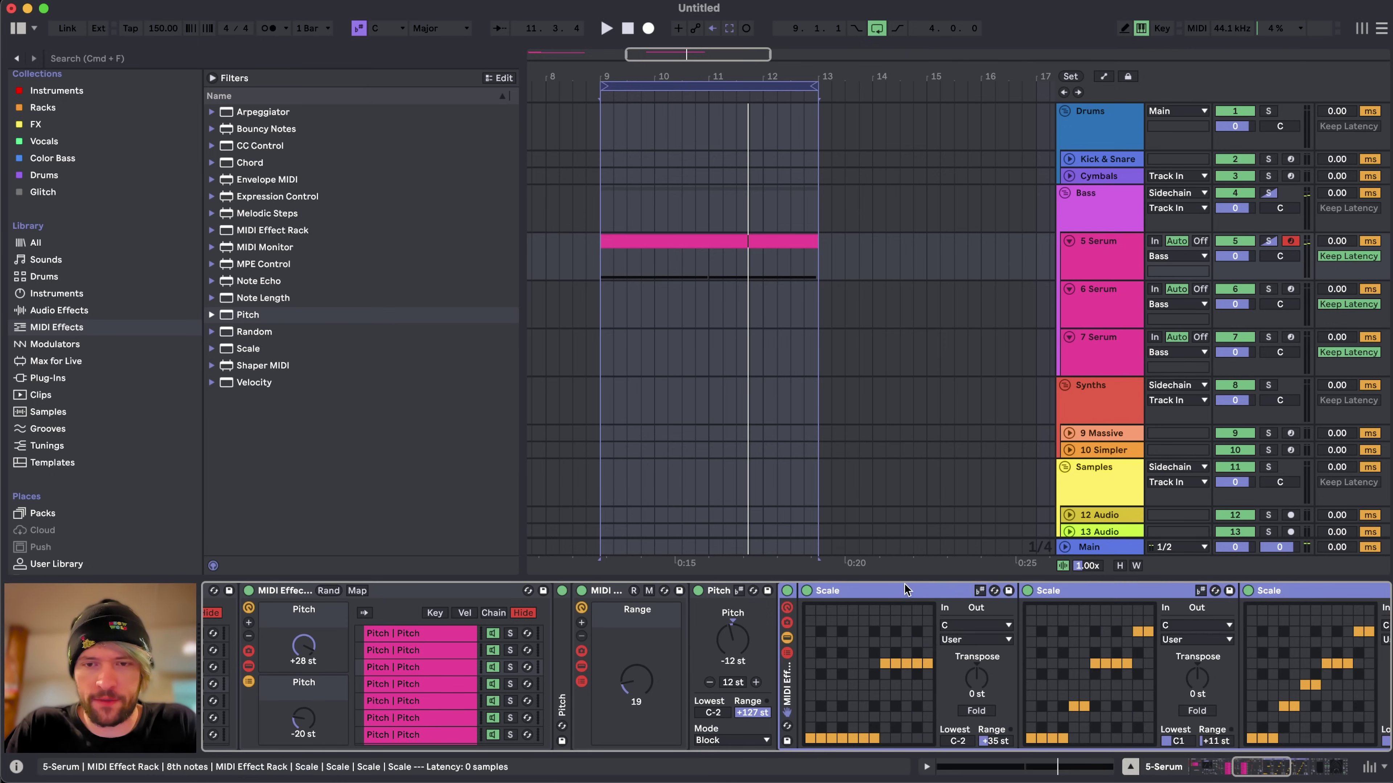
double_click(787, 681)
- Raise the 8th notes chain's Range to 37 while the loop plays, and unsolo the chain
key("space")
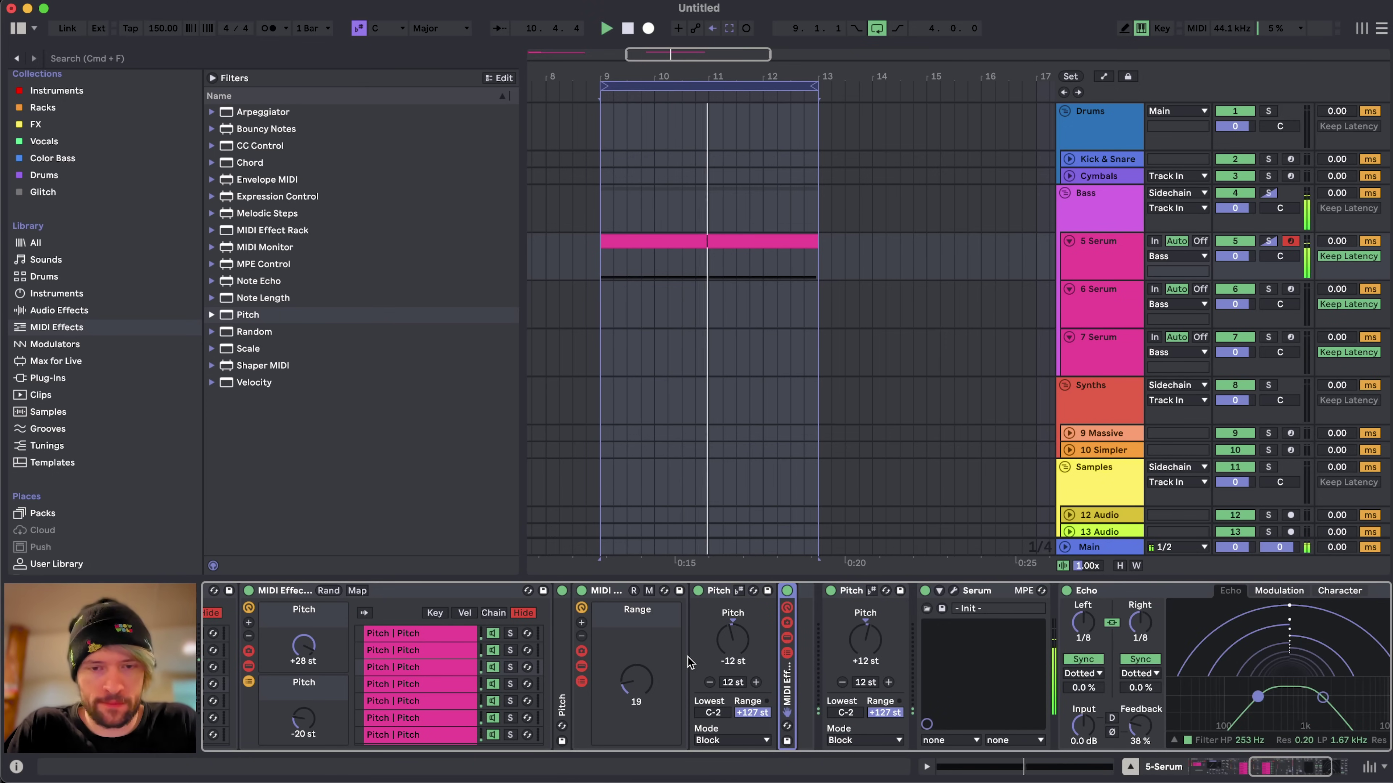
scroll(690, 663, "left", 15)
scroll(690, 663, "right", 16)
scroll(766, 673, "right", 8)
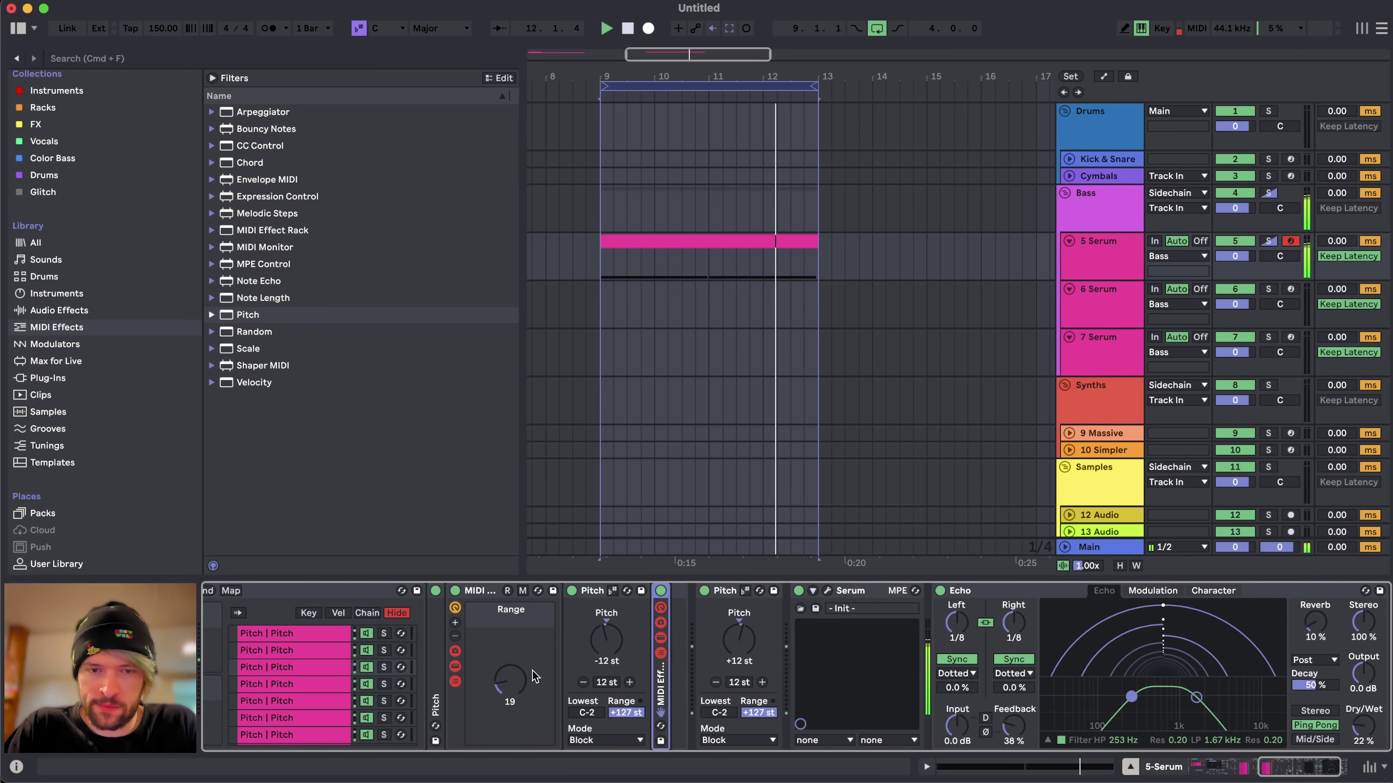
scroll(510, 686, "up", 10)
scroll(510, 689, "up", 8)
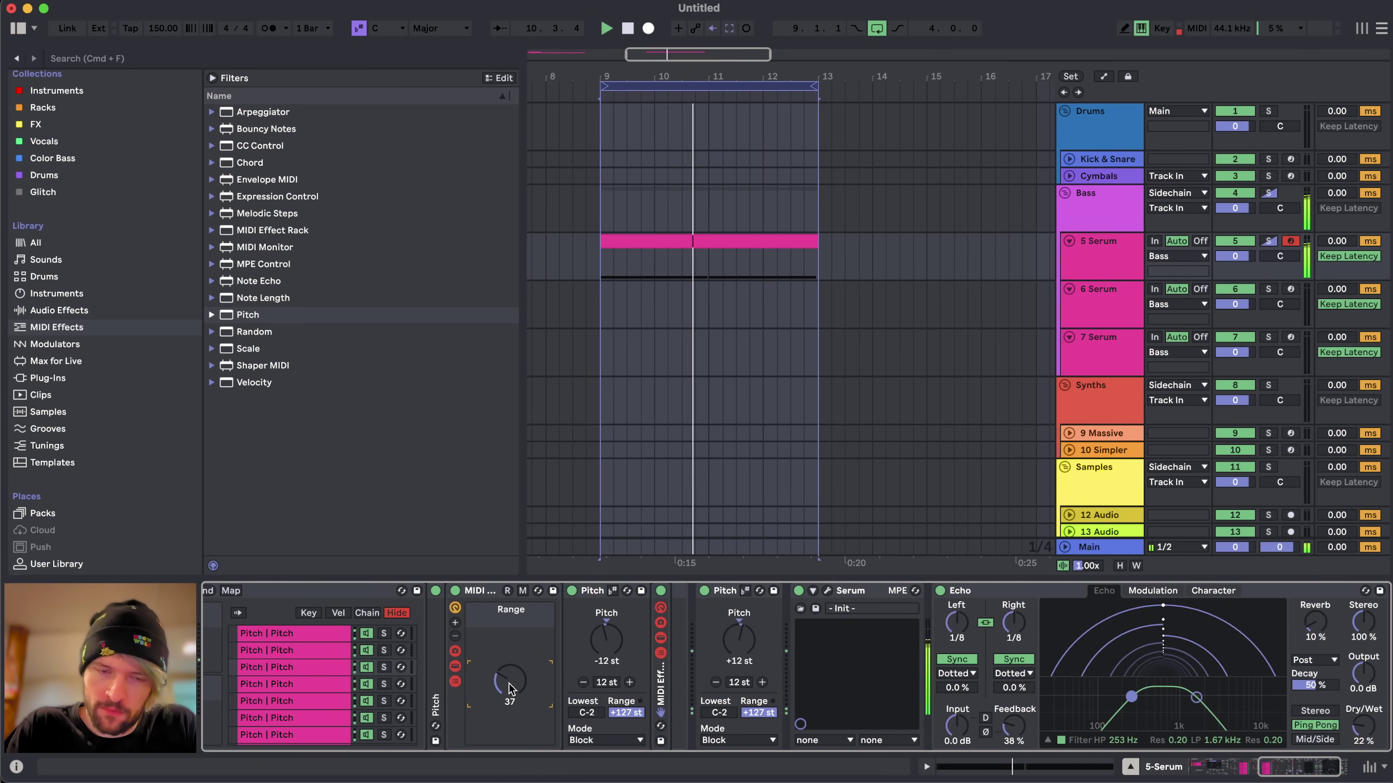
left_click(406, 637)
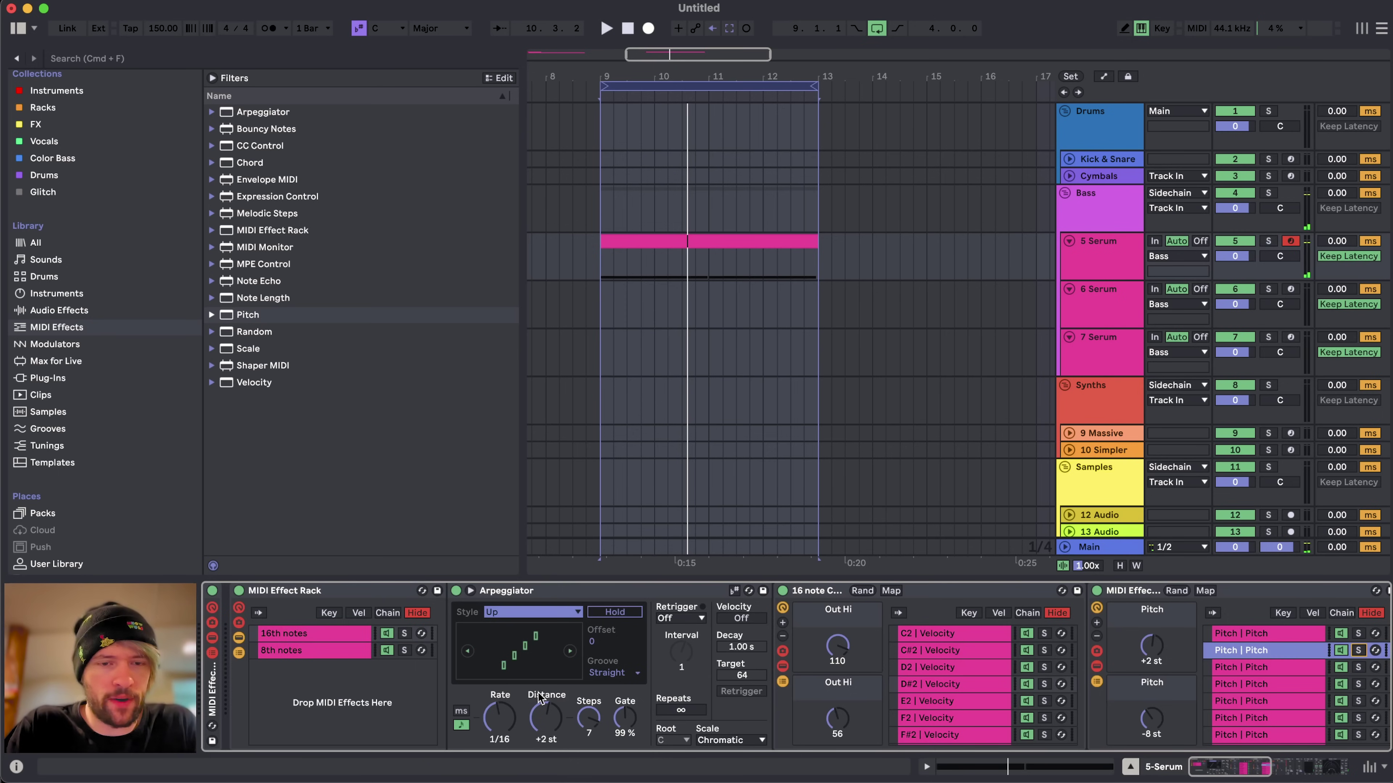
- Open the Serum plug-in and raise Env 1's release to about 719 ms
scroll(365, 730, "right", 15)
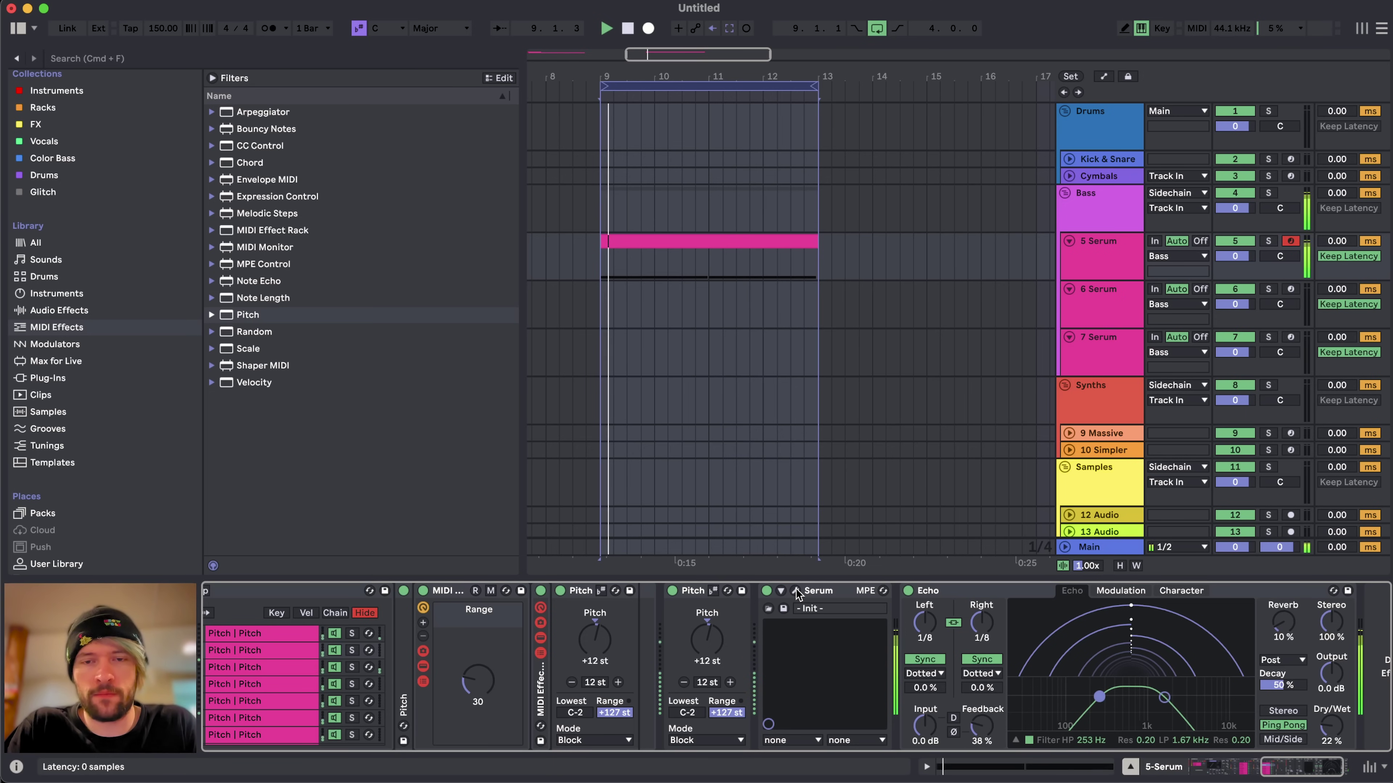
left_click(796, 590)
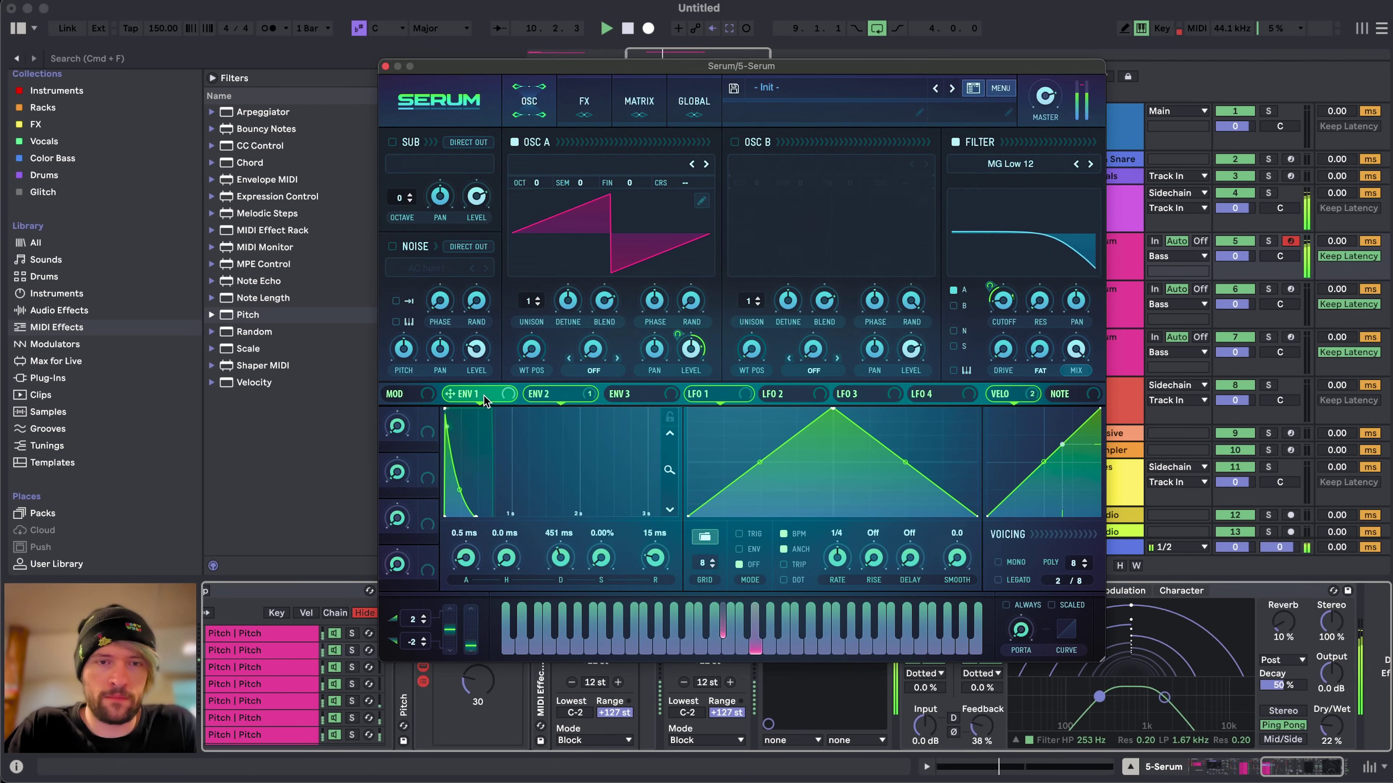
mouse_move(675, 66)
left_mouse_down()
mouse_move(369, 439)
mouse_move(807, 44)
mouse_move(501, 84)
mouse_move(823, 54)
mouse_move(692, 58)
left_mouse_up()
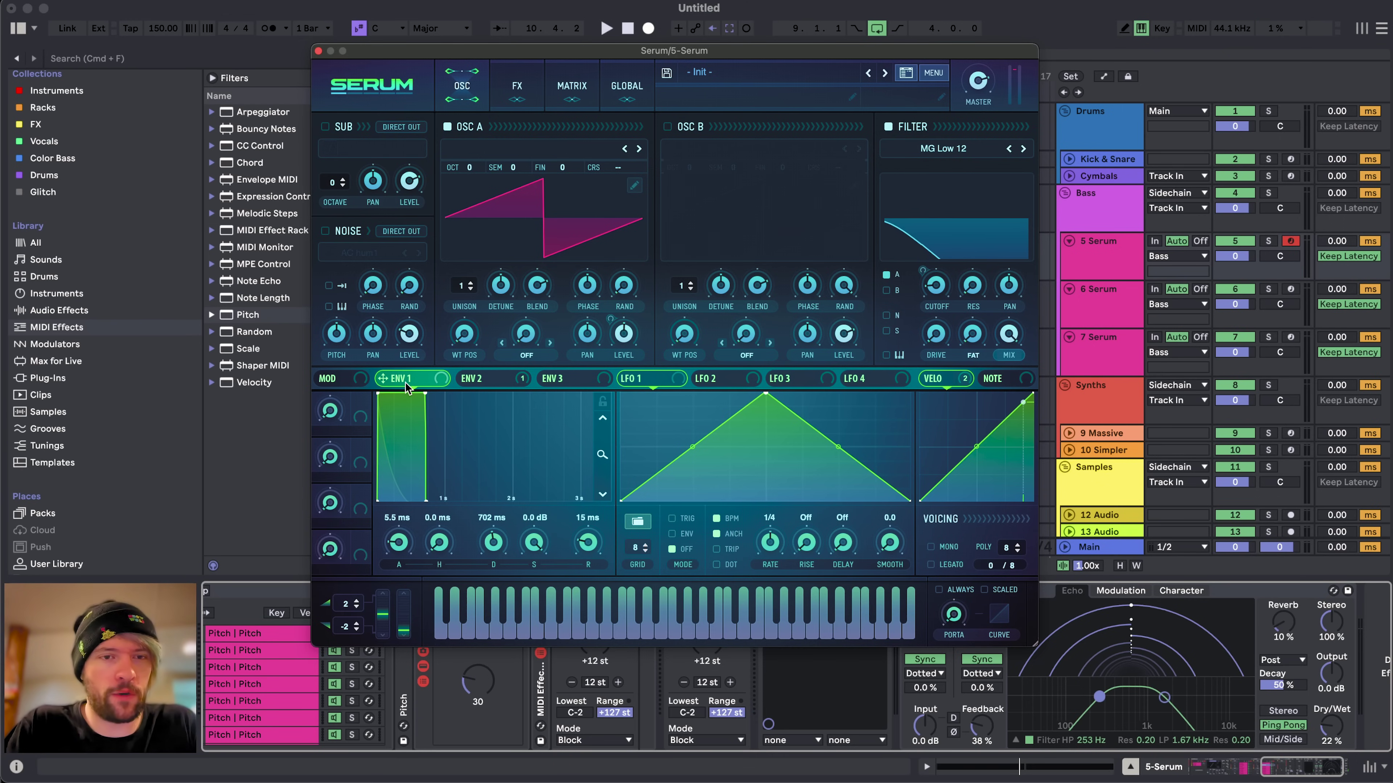
left_click_drag(599, 536, 601, 492)
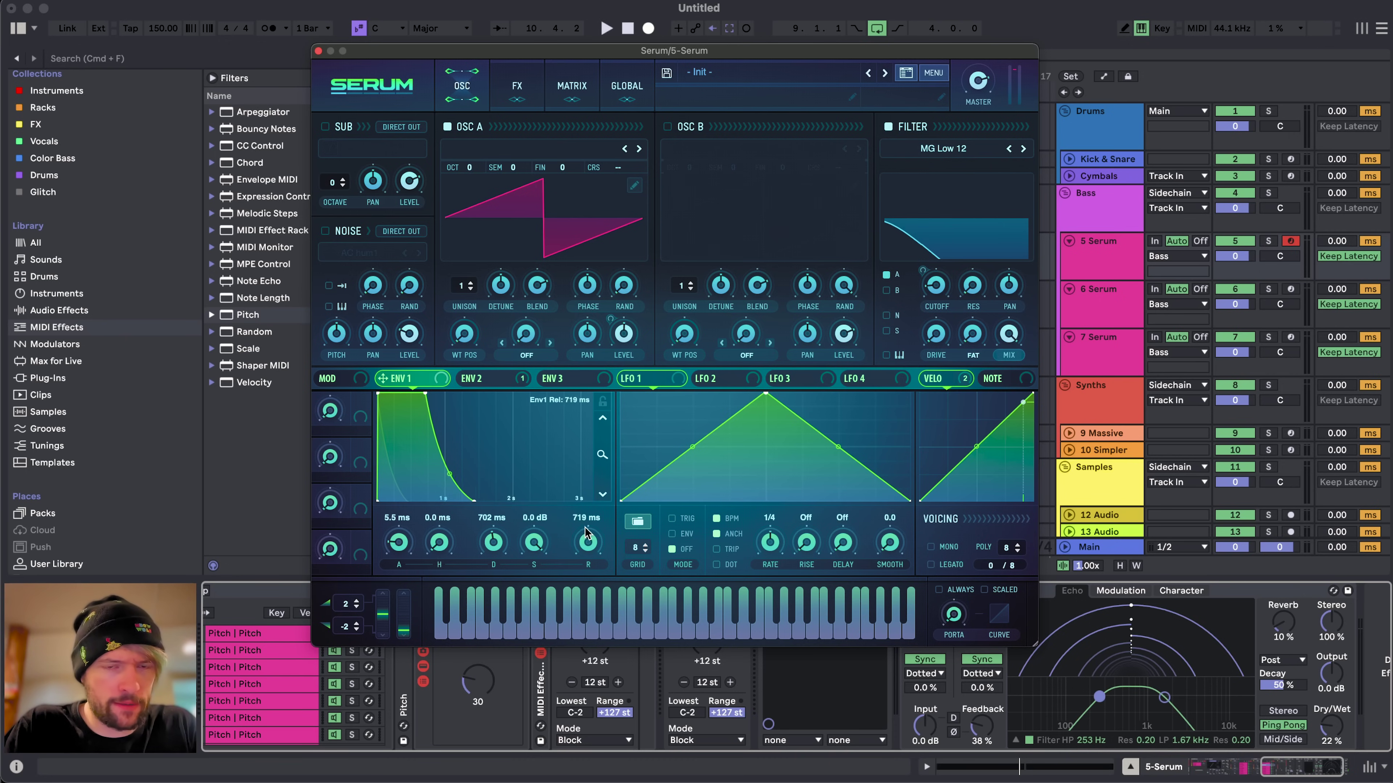
- Set Env 1's release to about 647 ms and Env 2's decay to 476 ms and release to 526 ms during playback
left_click(485, 383)
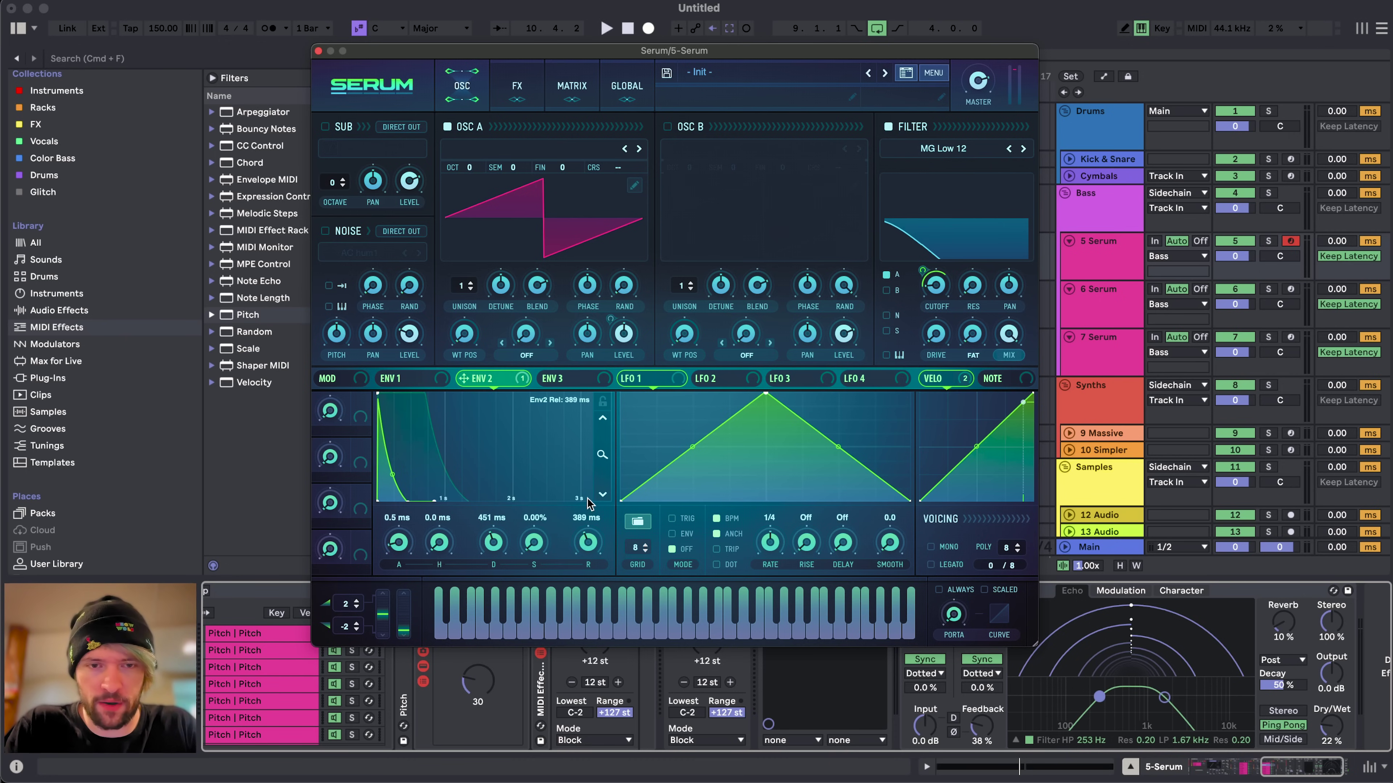
key("space")
left_click(396, 380)
left_click(478, 378)
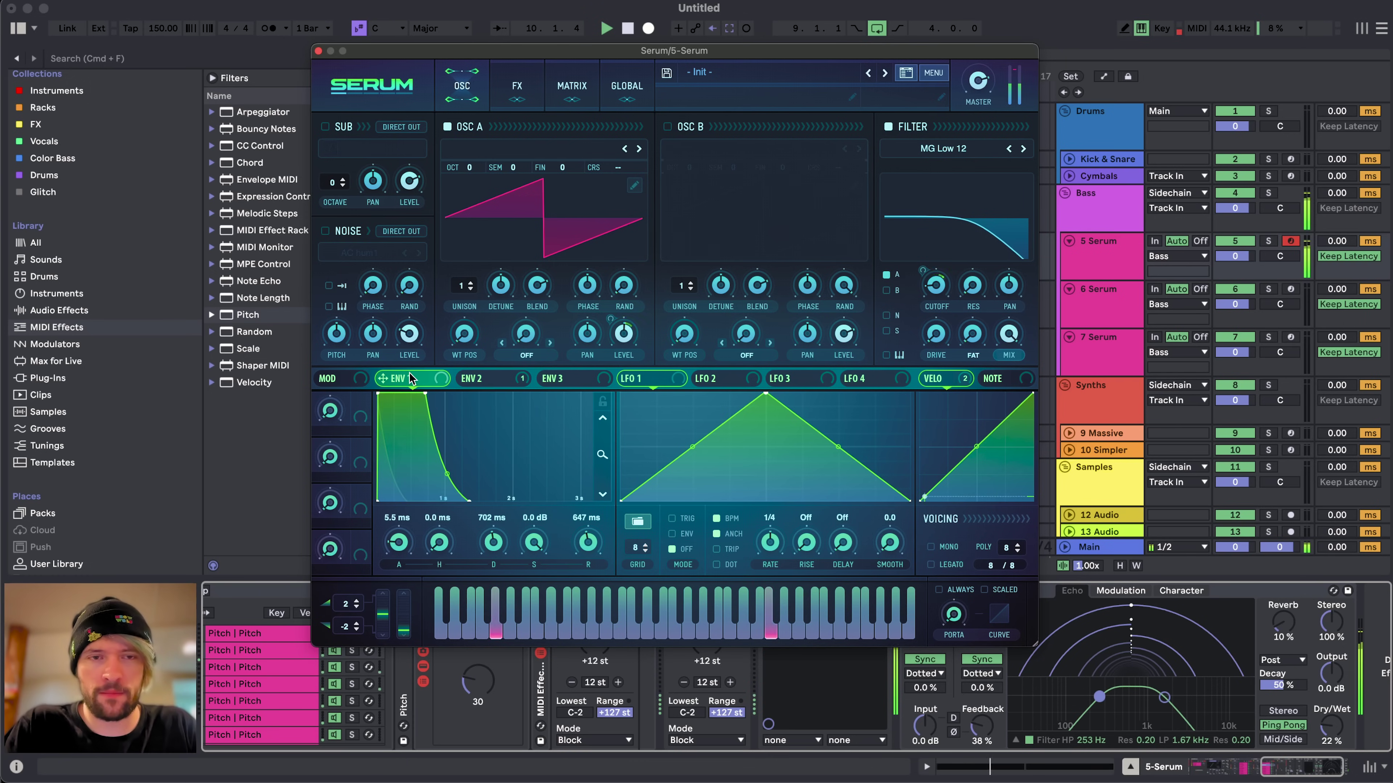
left_click(1124, 258)
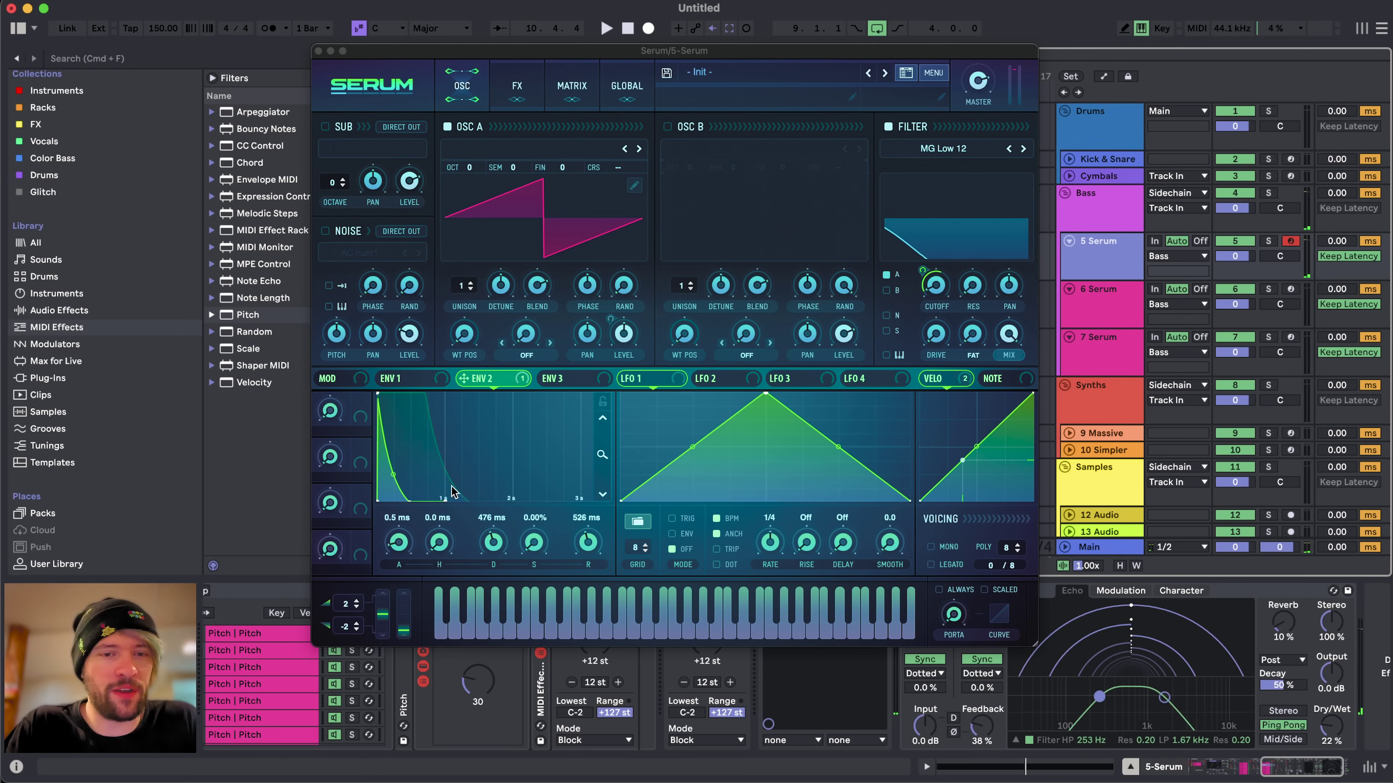
- Assign velocity modulation to Env 2's decay and release, and shorten both base times, with the release at about 246 ms
left_click_drag(934, 379, 502, 543)
left_click_drag(987, 393, 587, 543)
left_click_drag(587, 543, 591, 560)
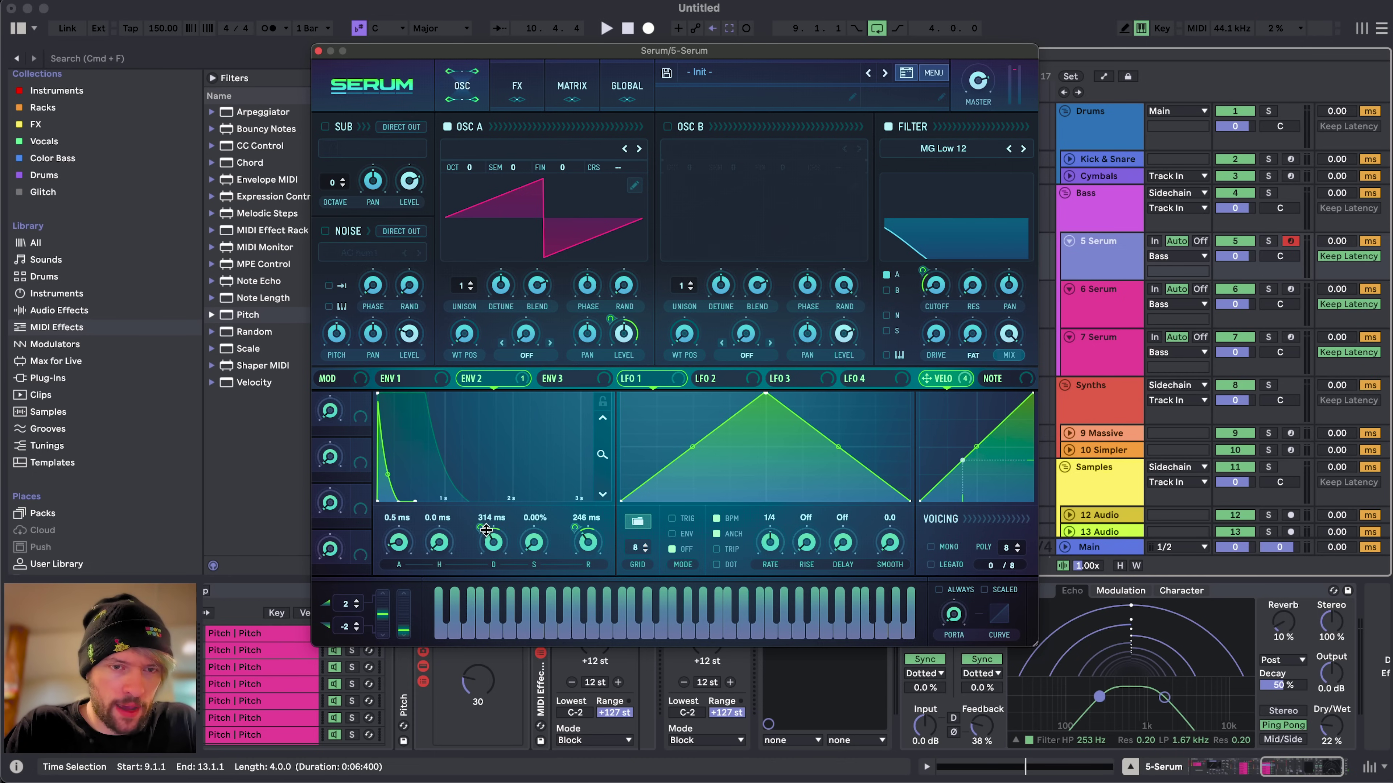
left_click_drag(493, 541, 497, 555)
- Set Env 1's sustain to -∞ dB, decay to about 245 ms and release to about 221 ms while auditioning the loop
key("space")
left_click(398, 378)
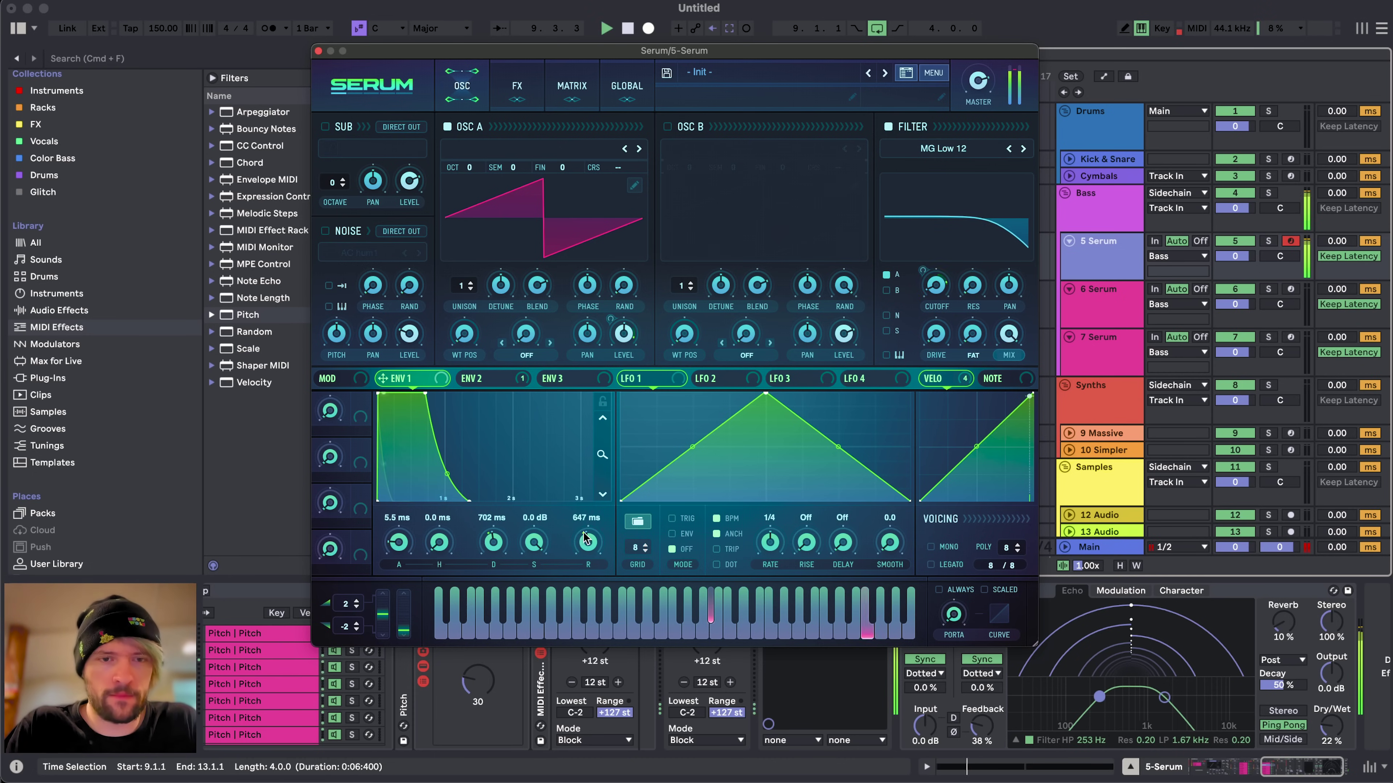
left_click_drag(535, 545, 514, 636)
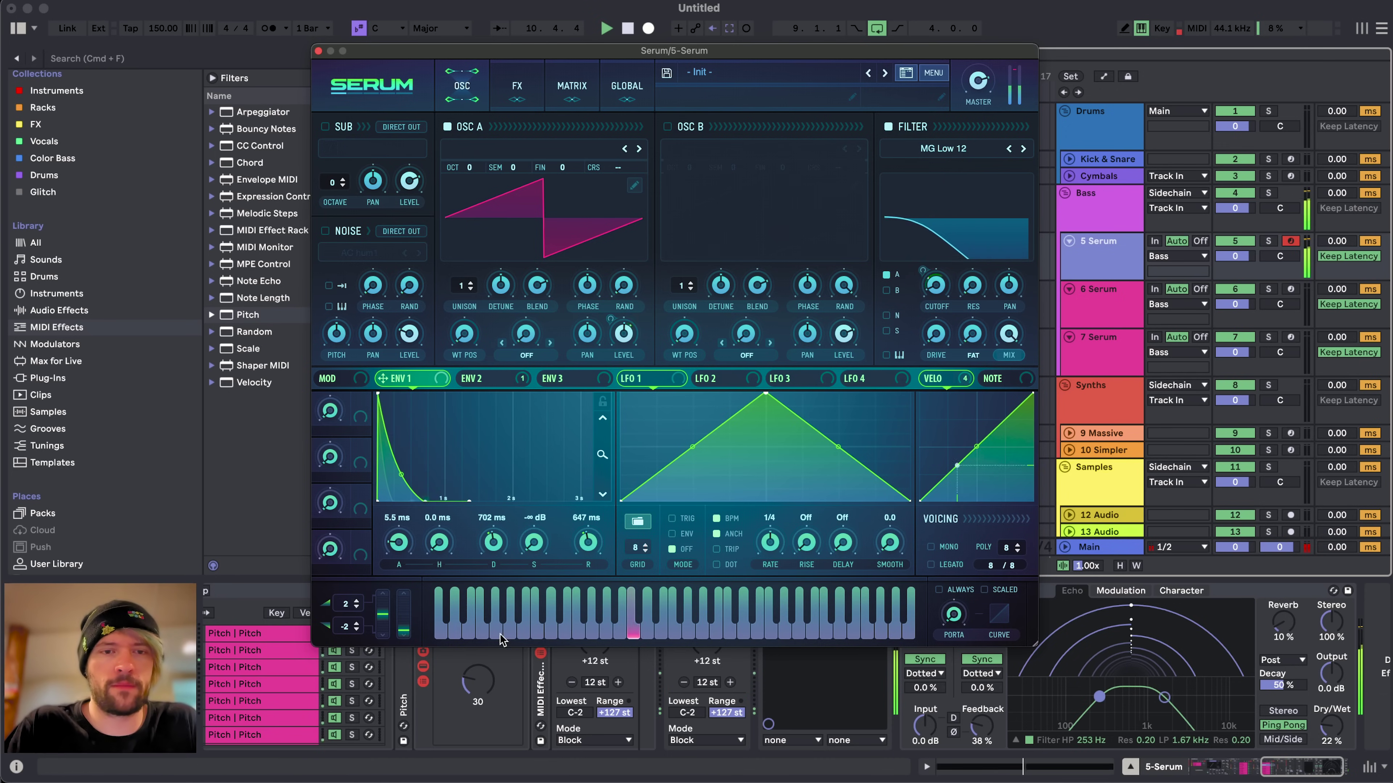
left_click_drag(495, 544, 496, 587)
left_click_drag(589, 545, 595, 590)
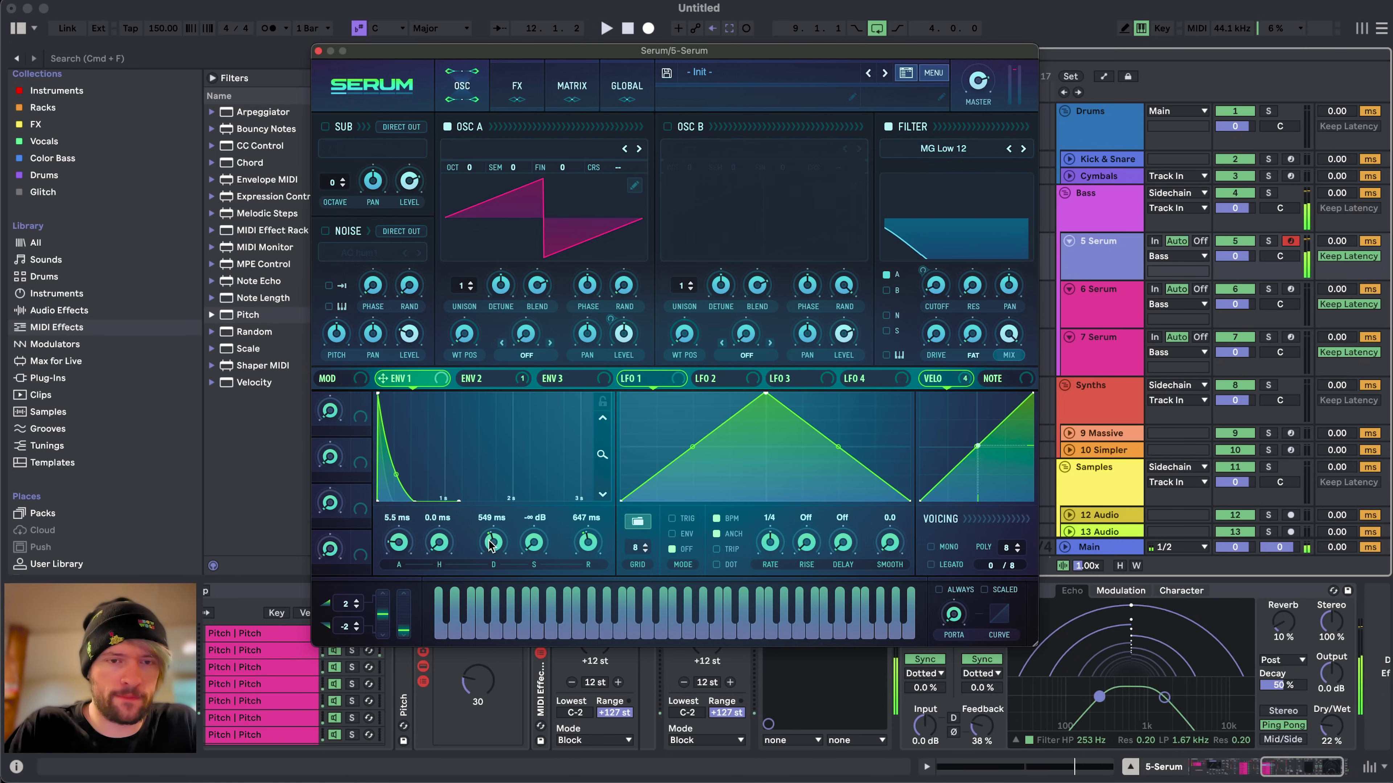
key("space")
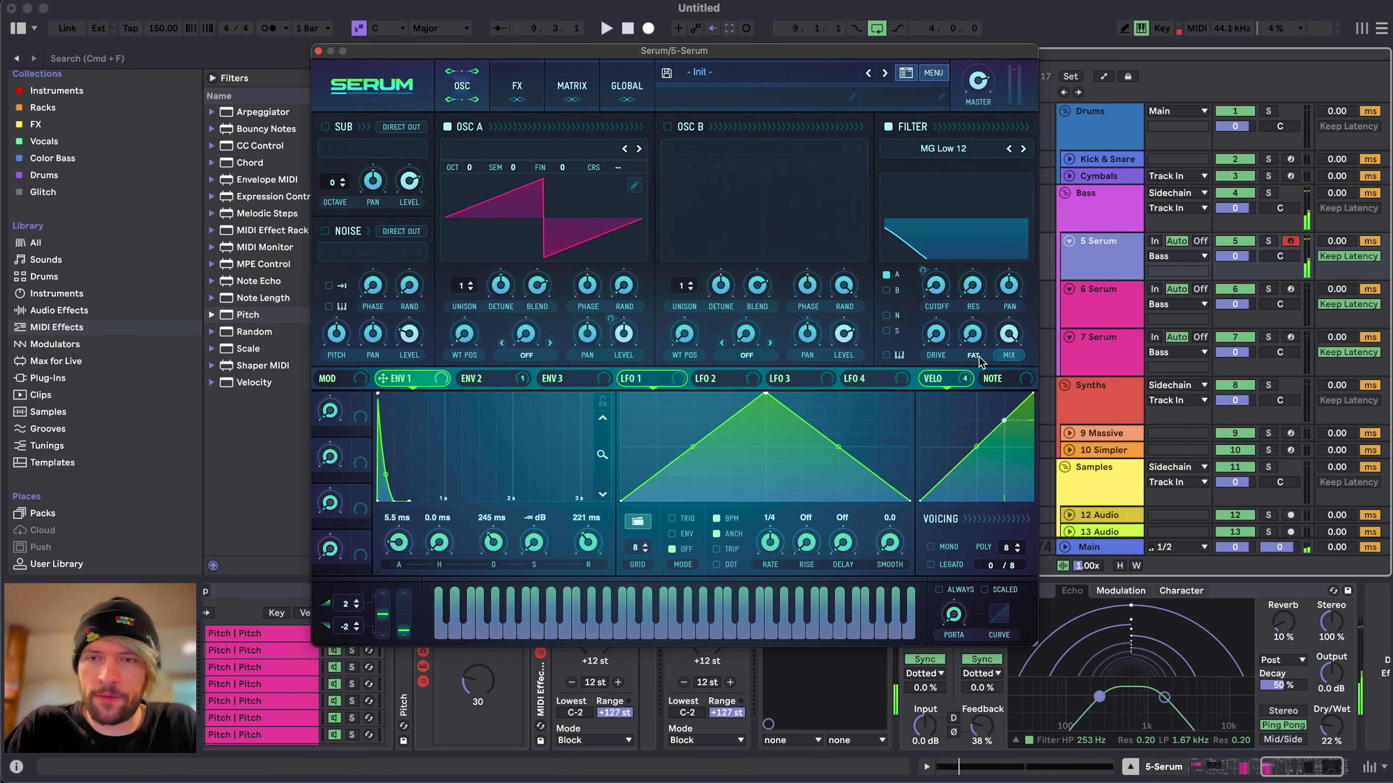
- Assign velocity modulation to Env 1's decay and release, and shorten their base times to about 101 ms and 111 ms
left_click_drag(943, 378, 492, 560)
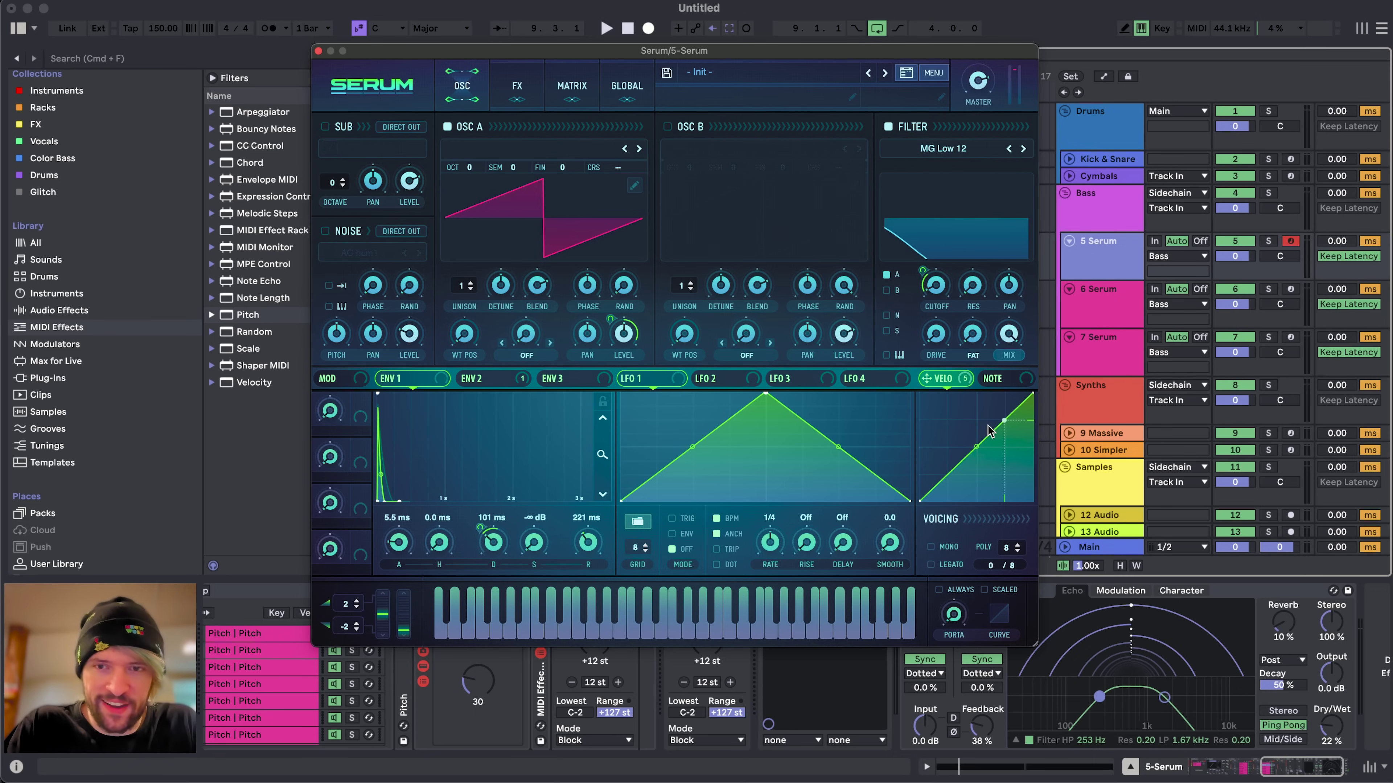
left_click_drag(952, 377, 585, 546)
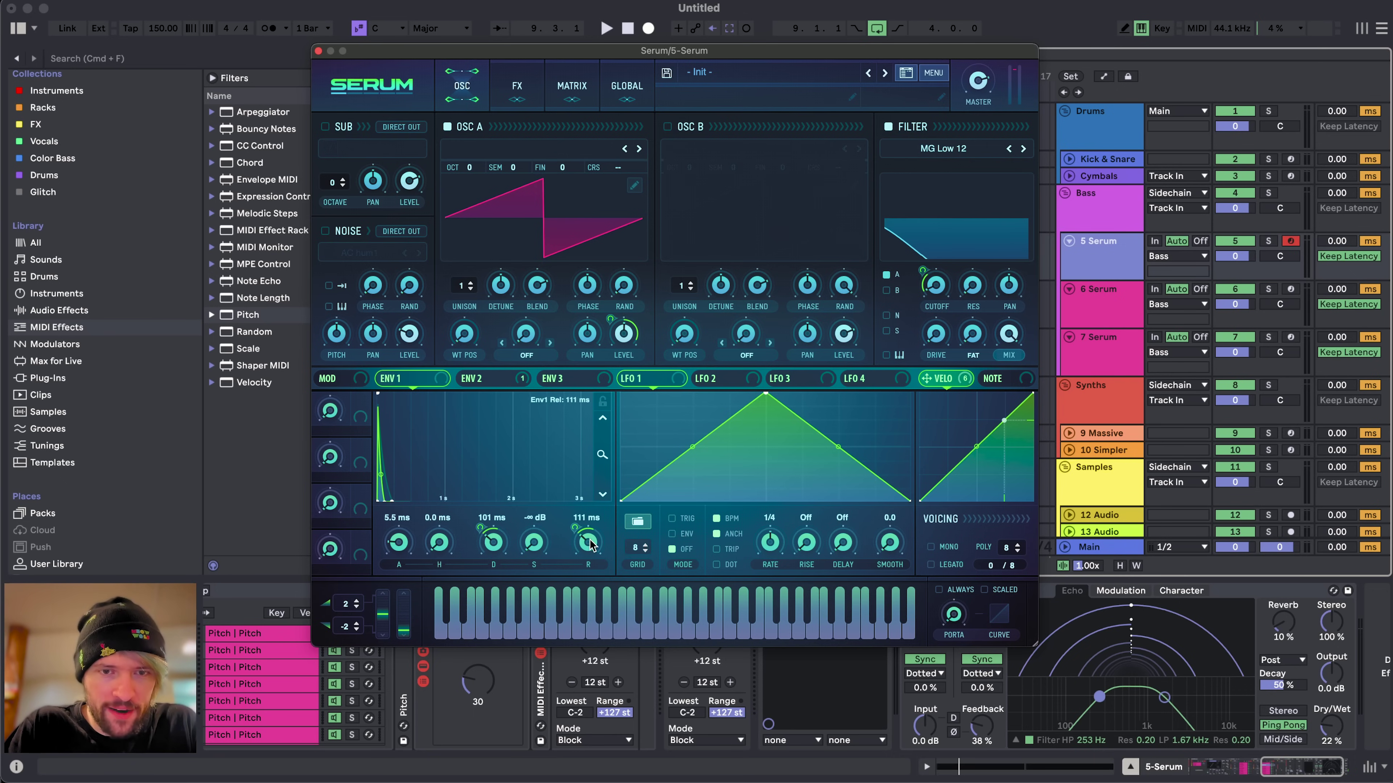
- Shorten Env 2's decay to about 106 ms and release to about 107 ms, audition the loop, and close the Serum window
left_click(477, 378)
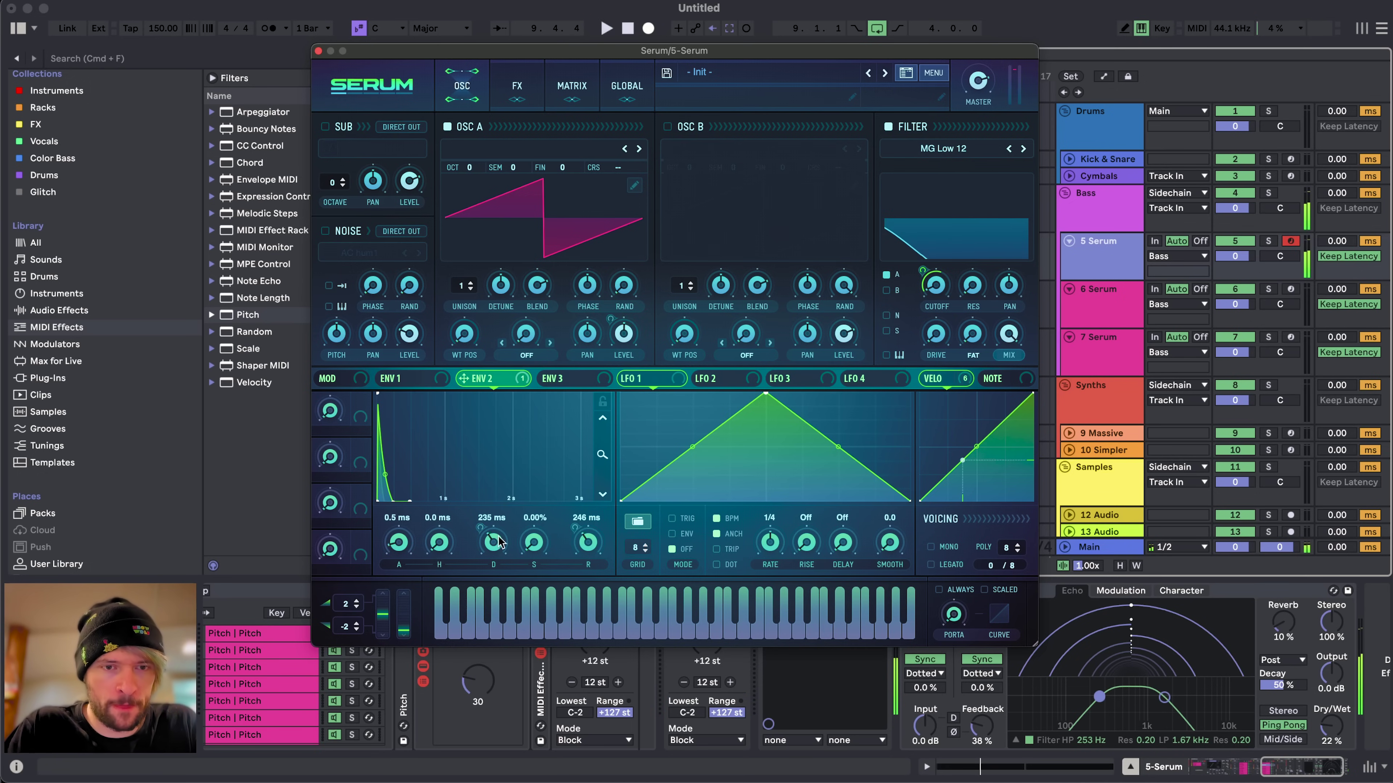
left_click_drag(492, 542, 492, 555)
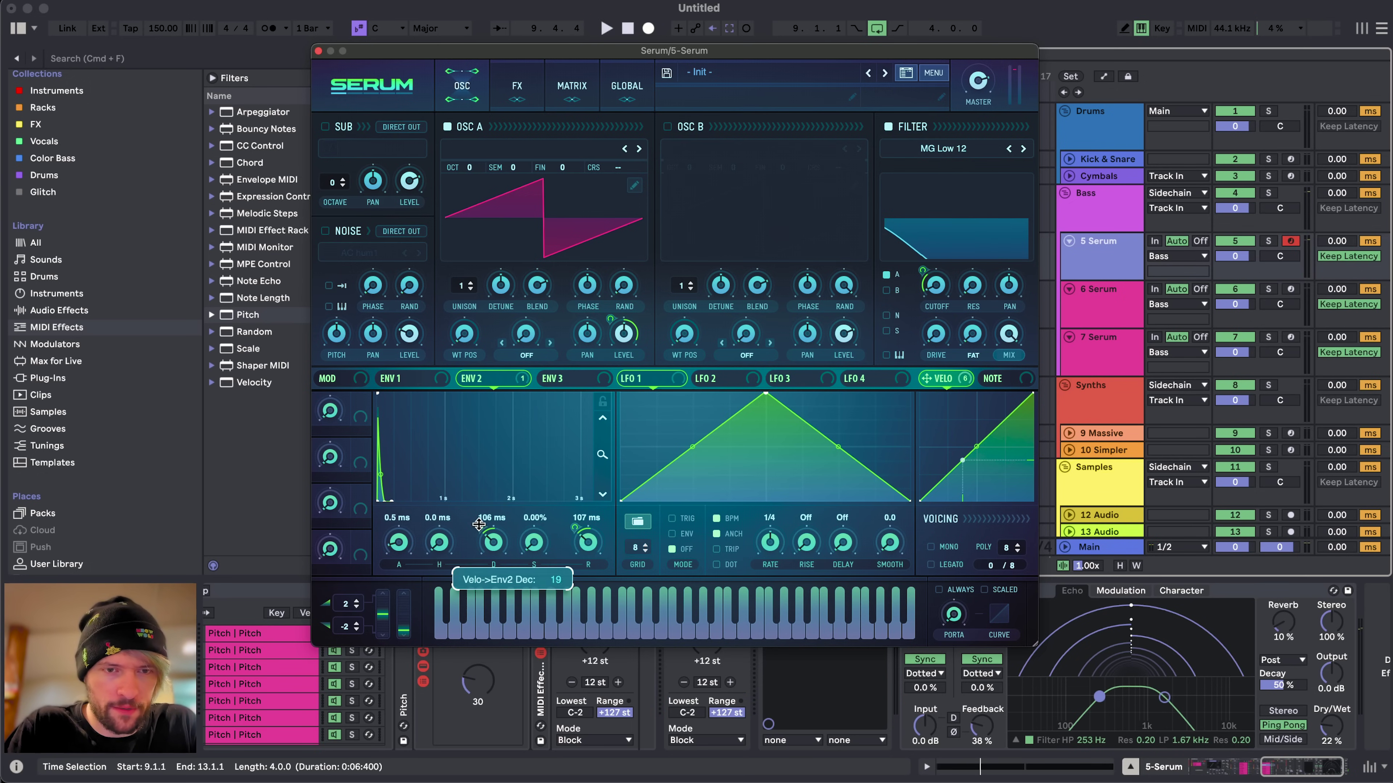
key("space")
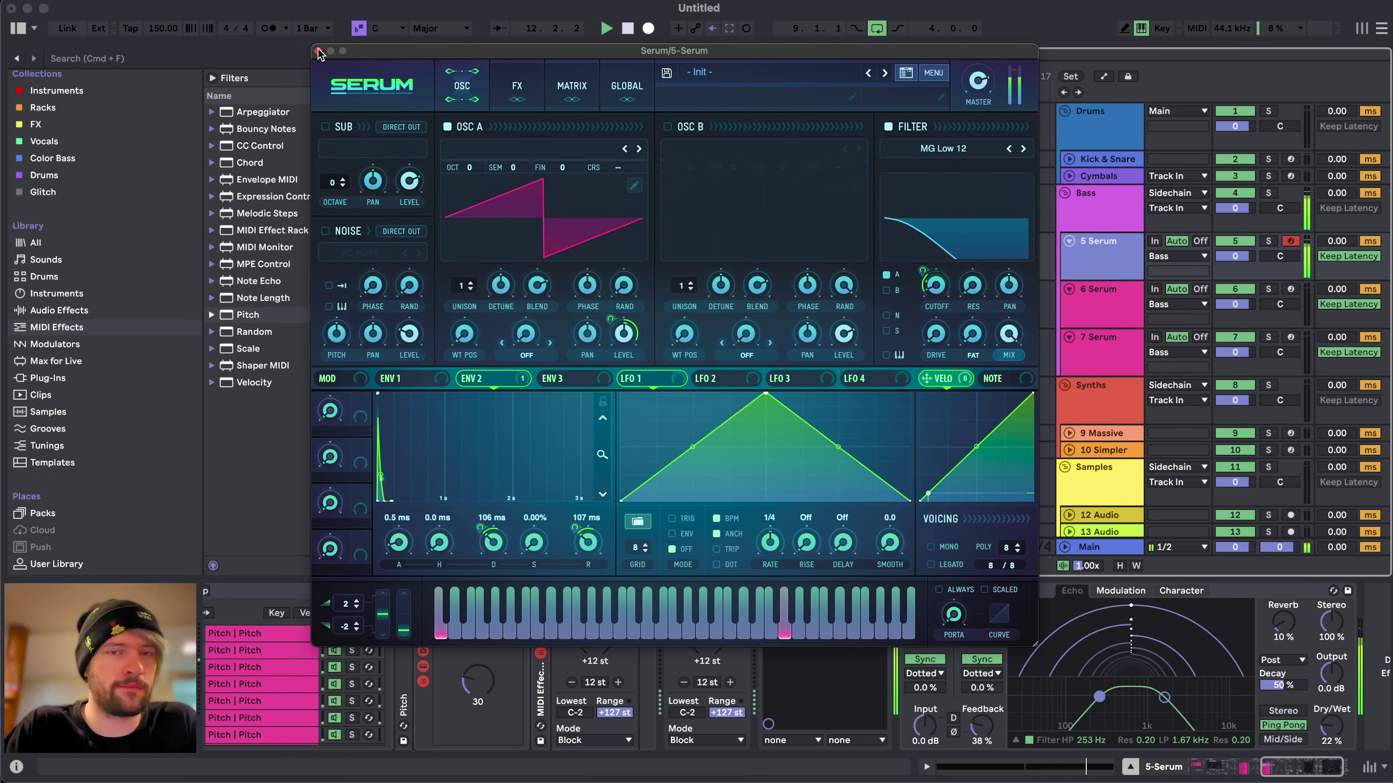
key("space")
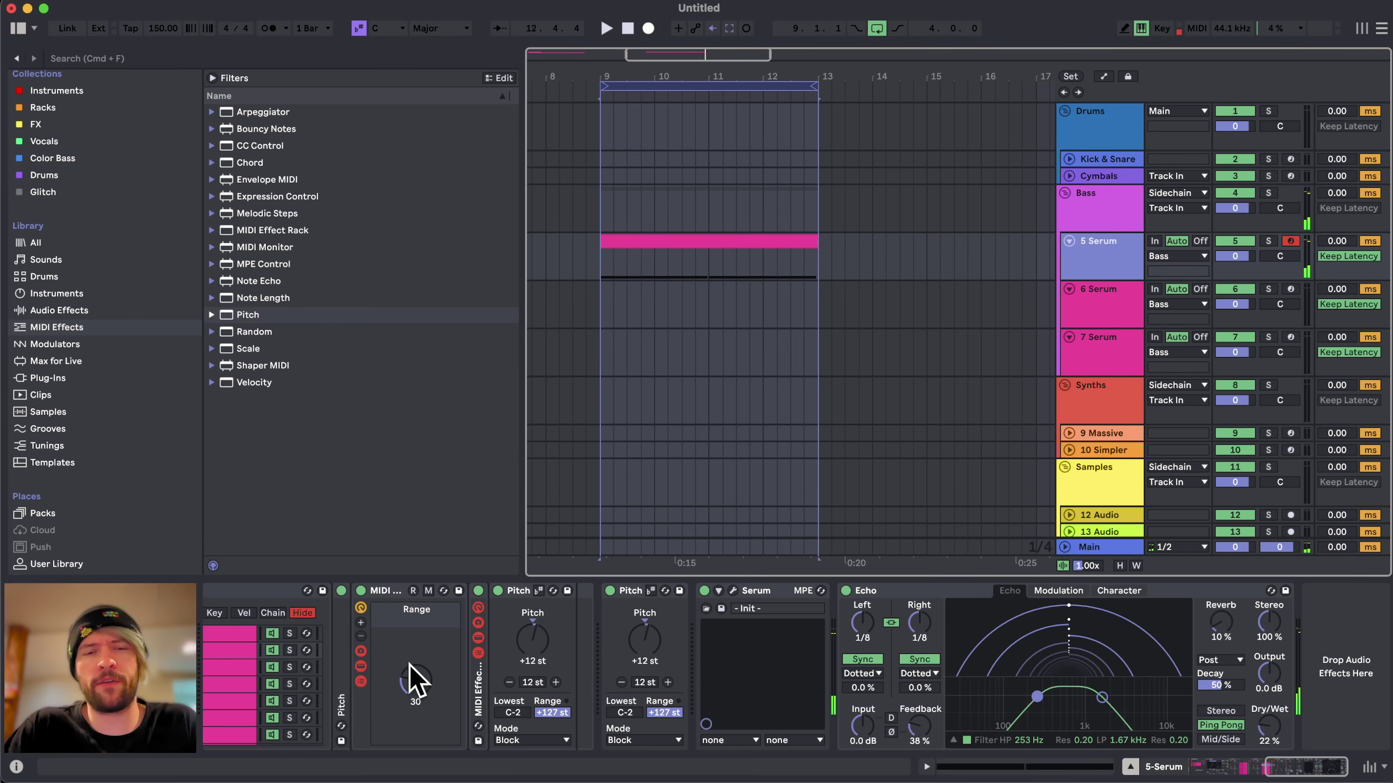
- Insert a Velocity MIDI effect directly before Serum and set its Out Hi to 91 and Out Low to 25 while auditioning the loop
left_click(283, 382)
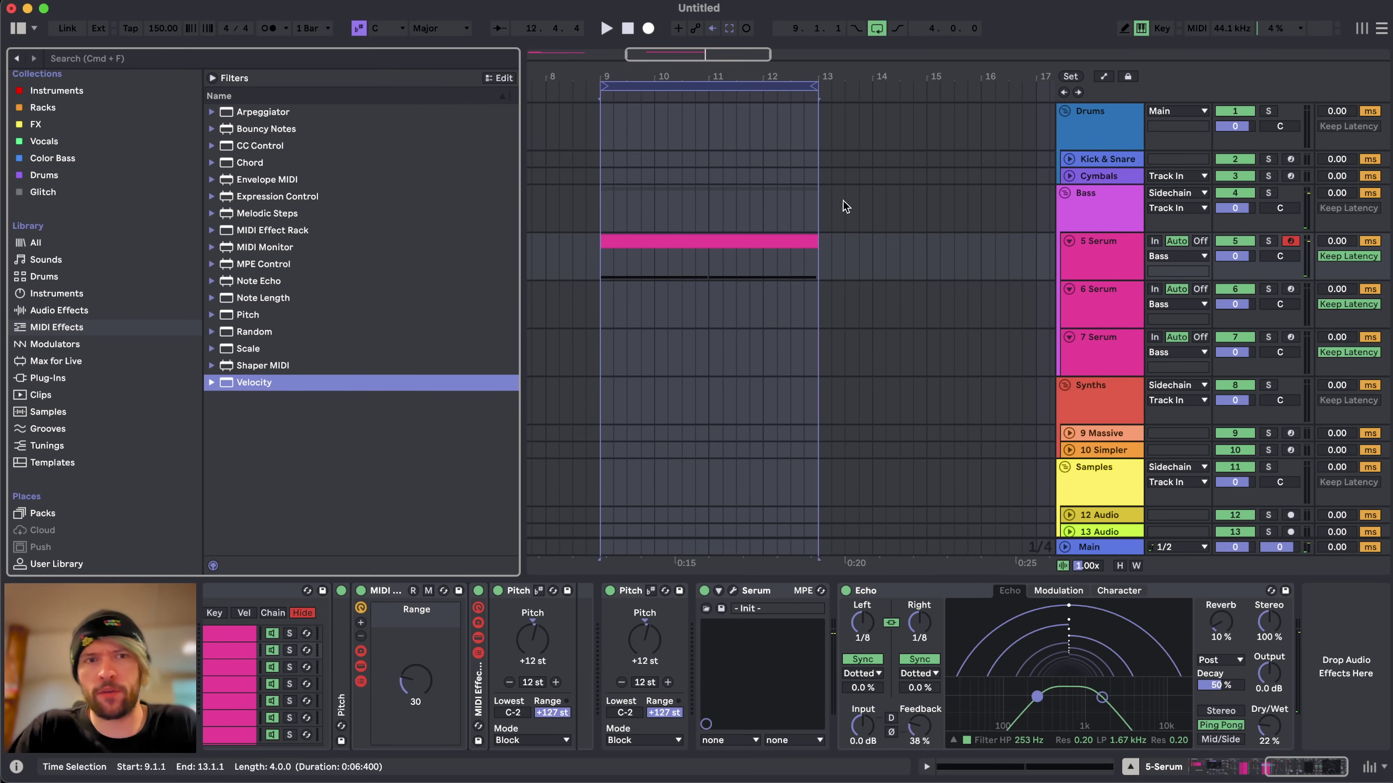
left_click_drag(247, 387, 696, 653)
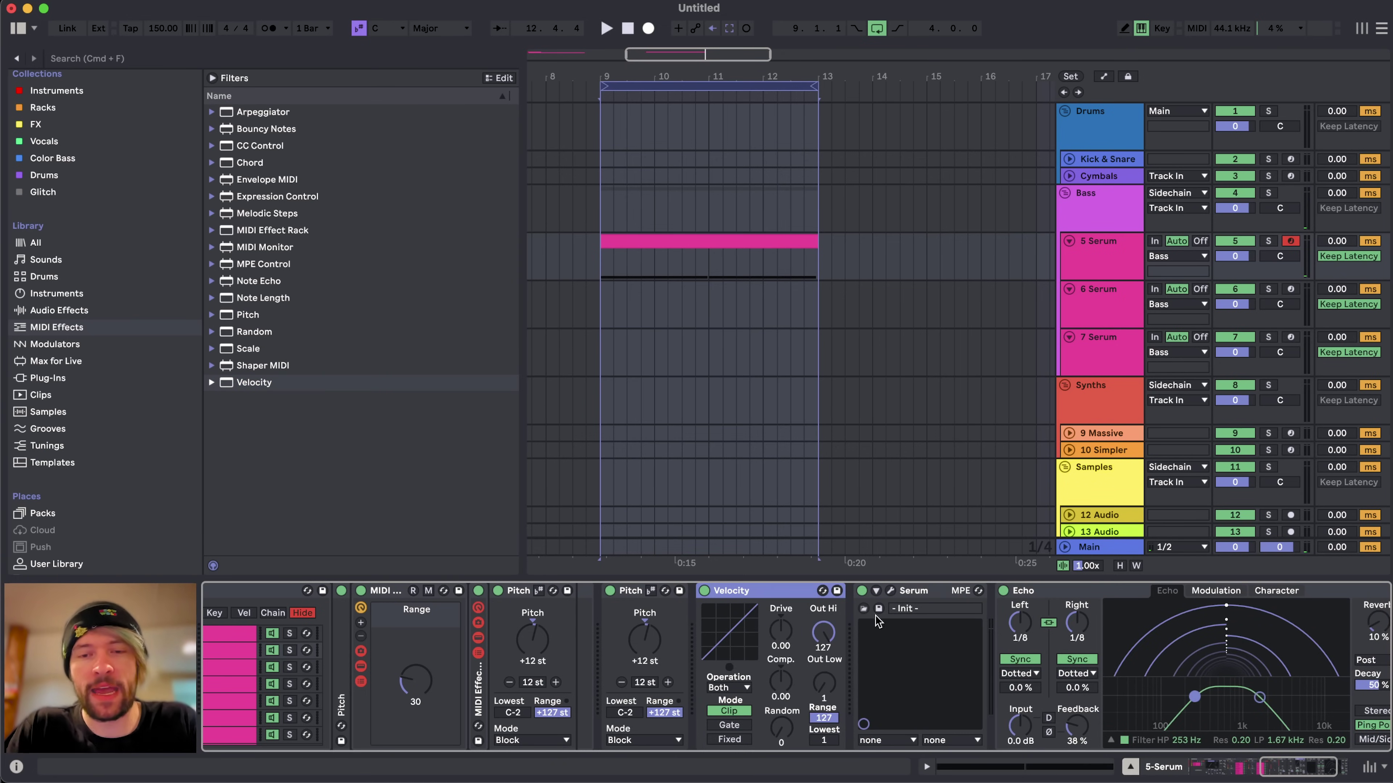
left_click_drag(821, 644, 822, 609)
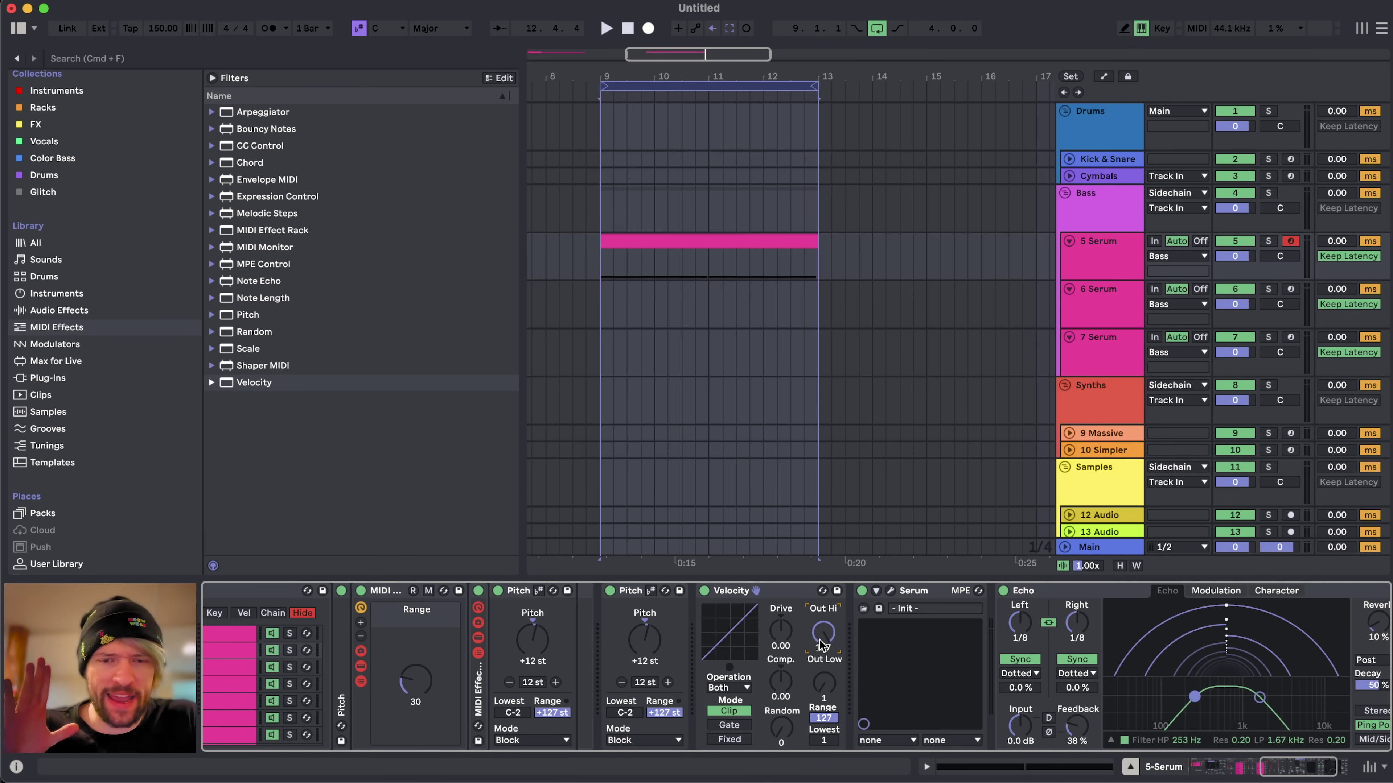
key("space")
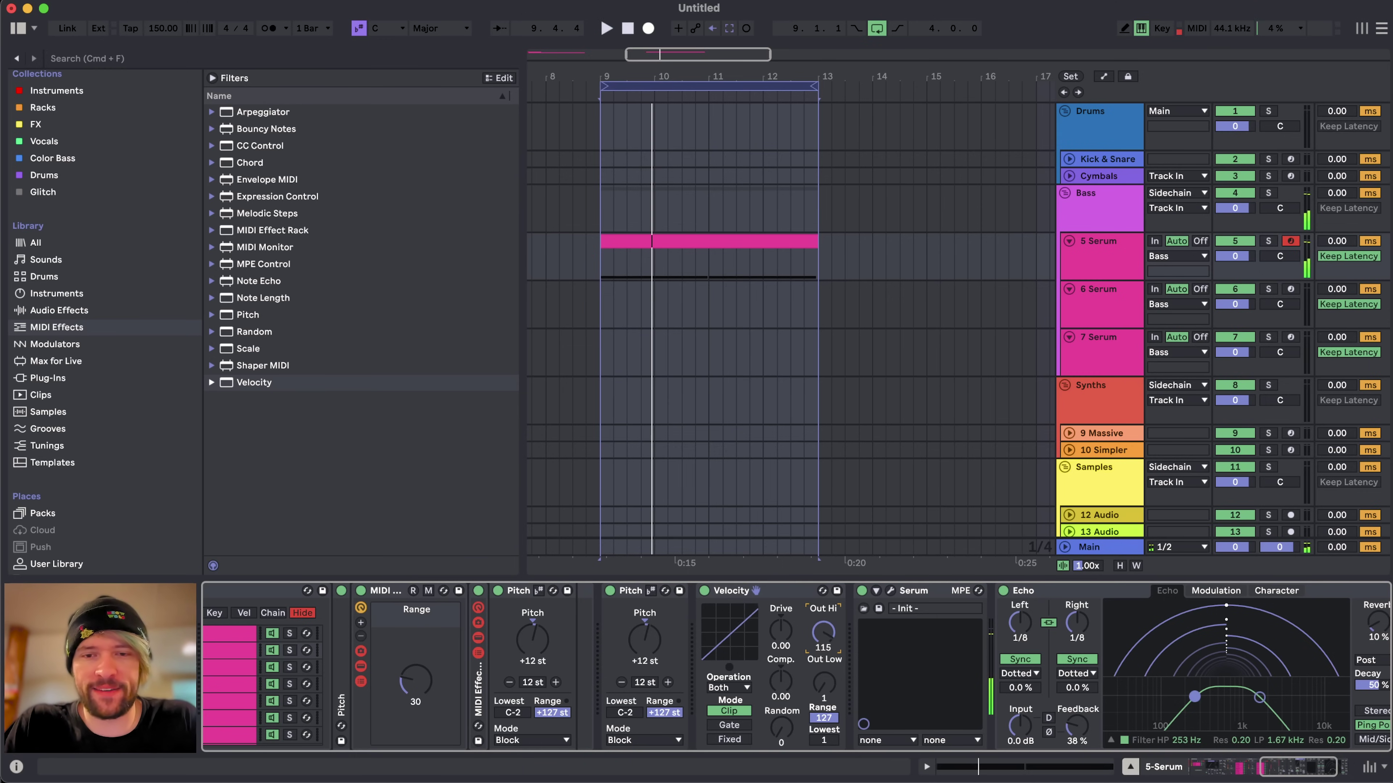
mouse_move(823, 633)
left_mouse_down()
mouse_move(823, 664)
mouse_move(839, 628)
left_mouse_up()
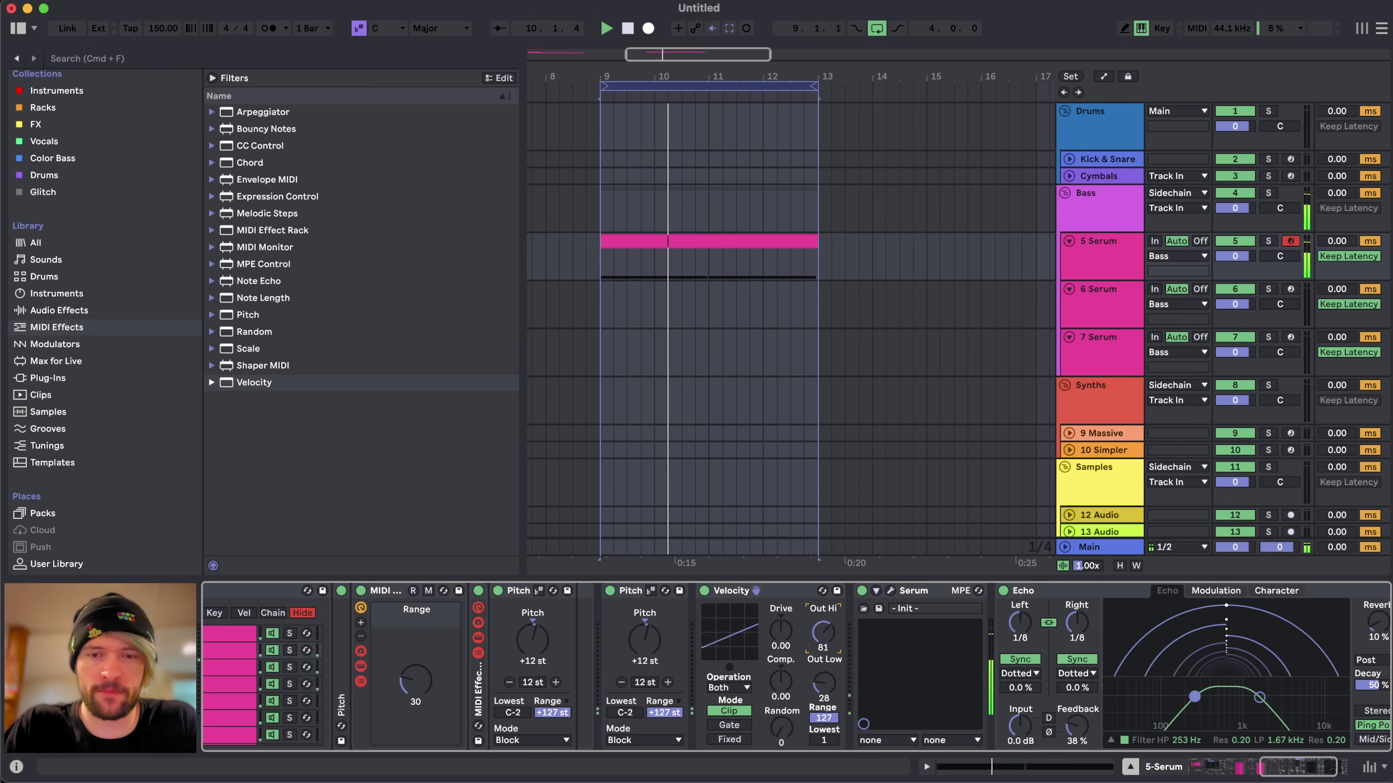
left_click(1089, 244)
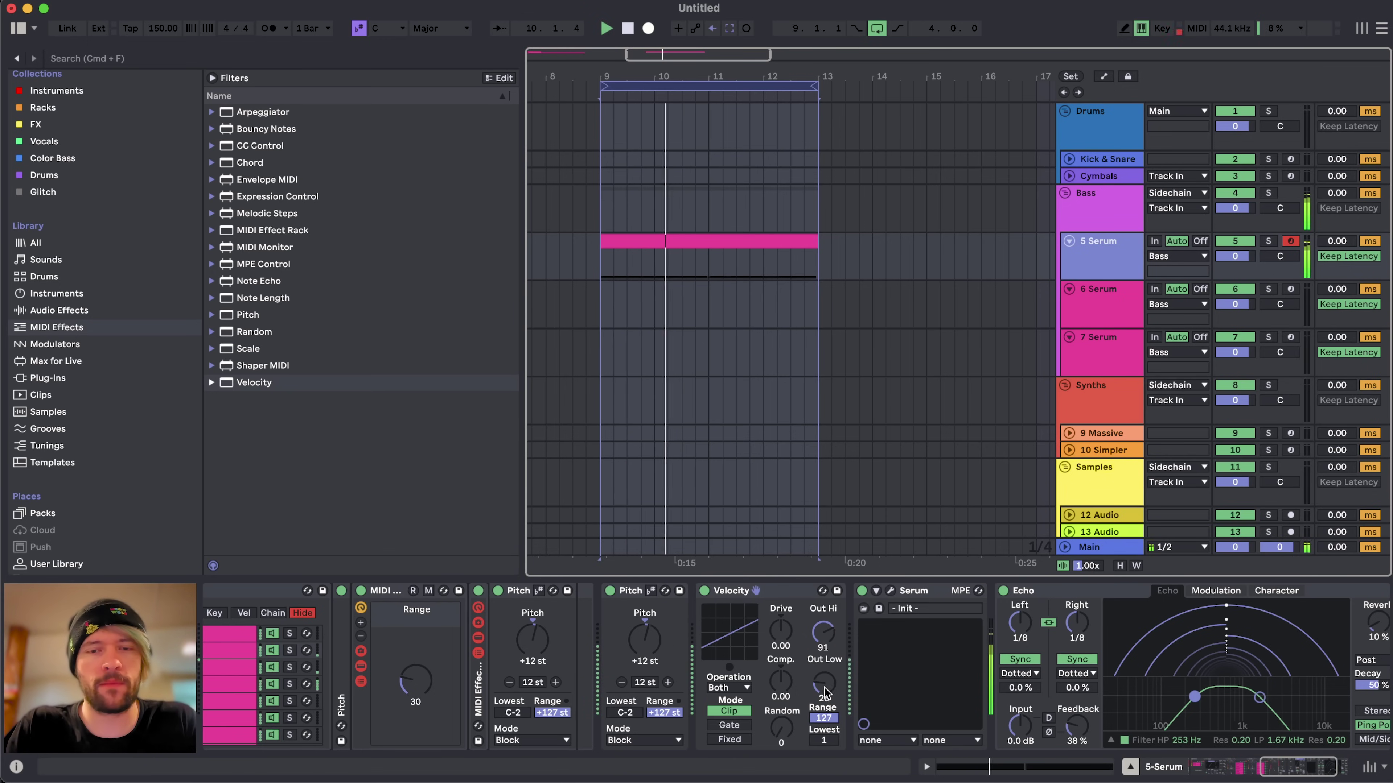
left_click_drag(839, 704, 824, 690)
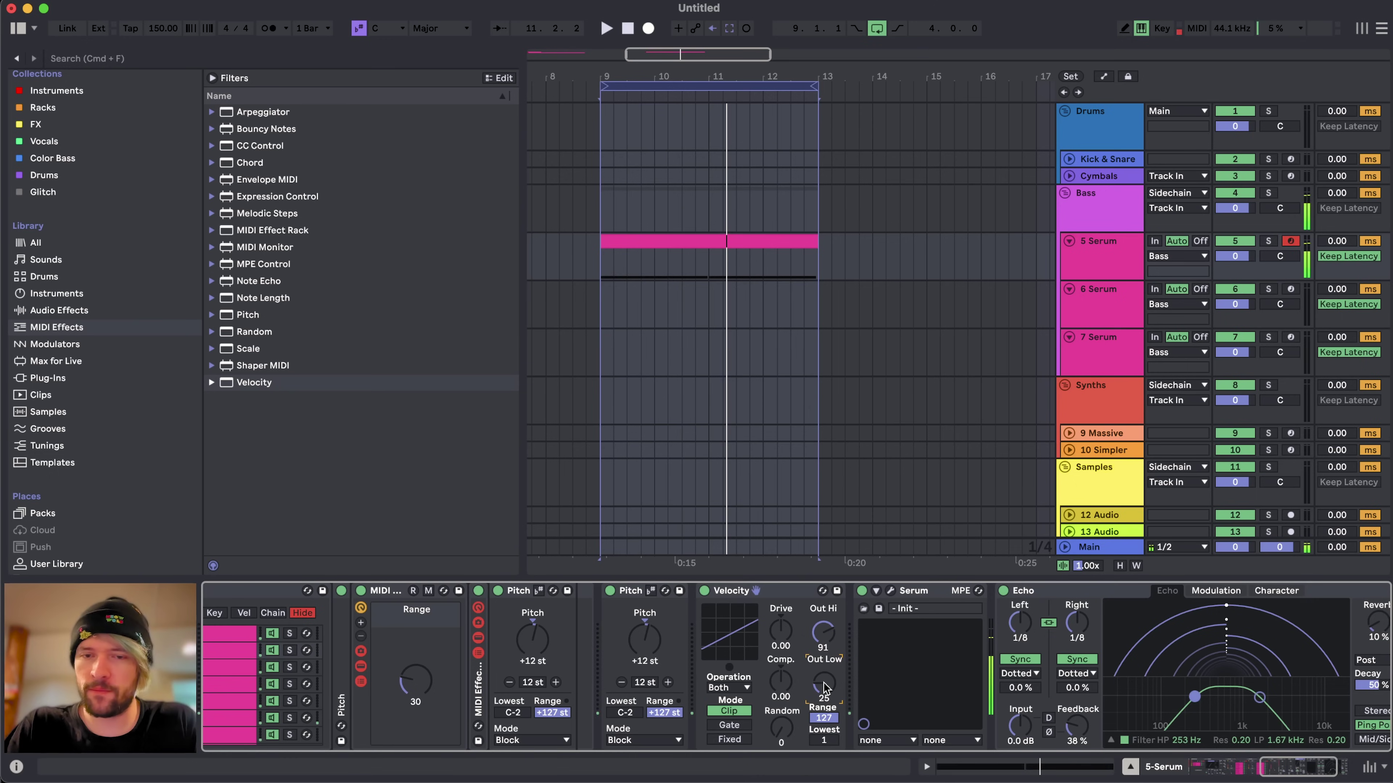
- Set the Velocity effect's Random to 36, audition the loop, and review the bass track's device chain
left_click_drag(781, 736, 779, 728)
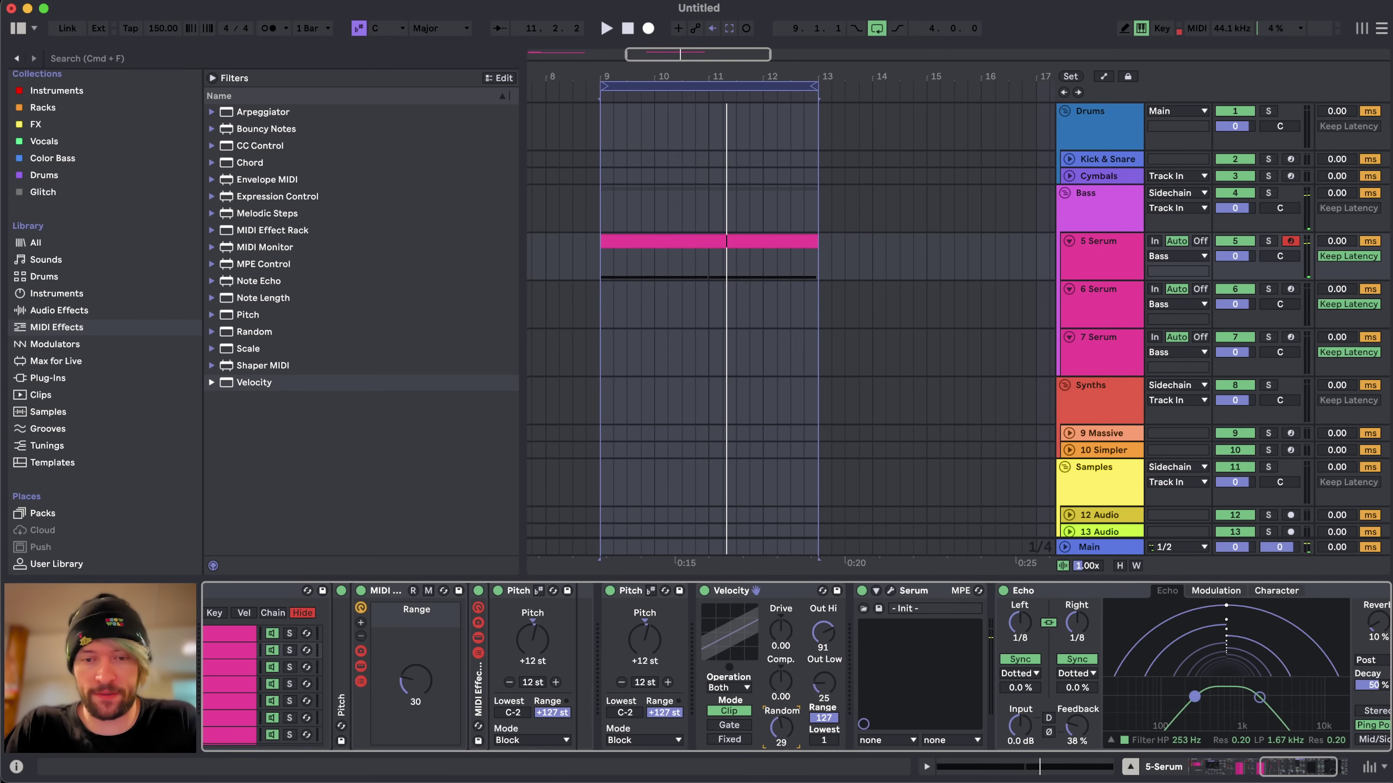
key("space")
key("space")
left_click(1116, 257)
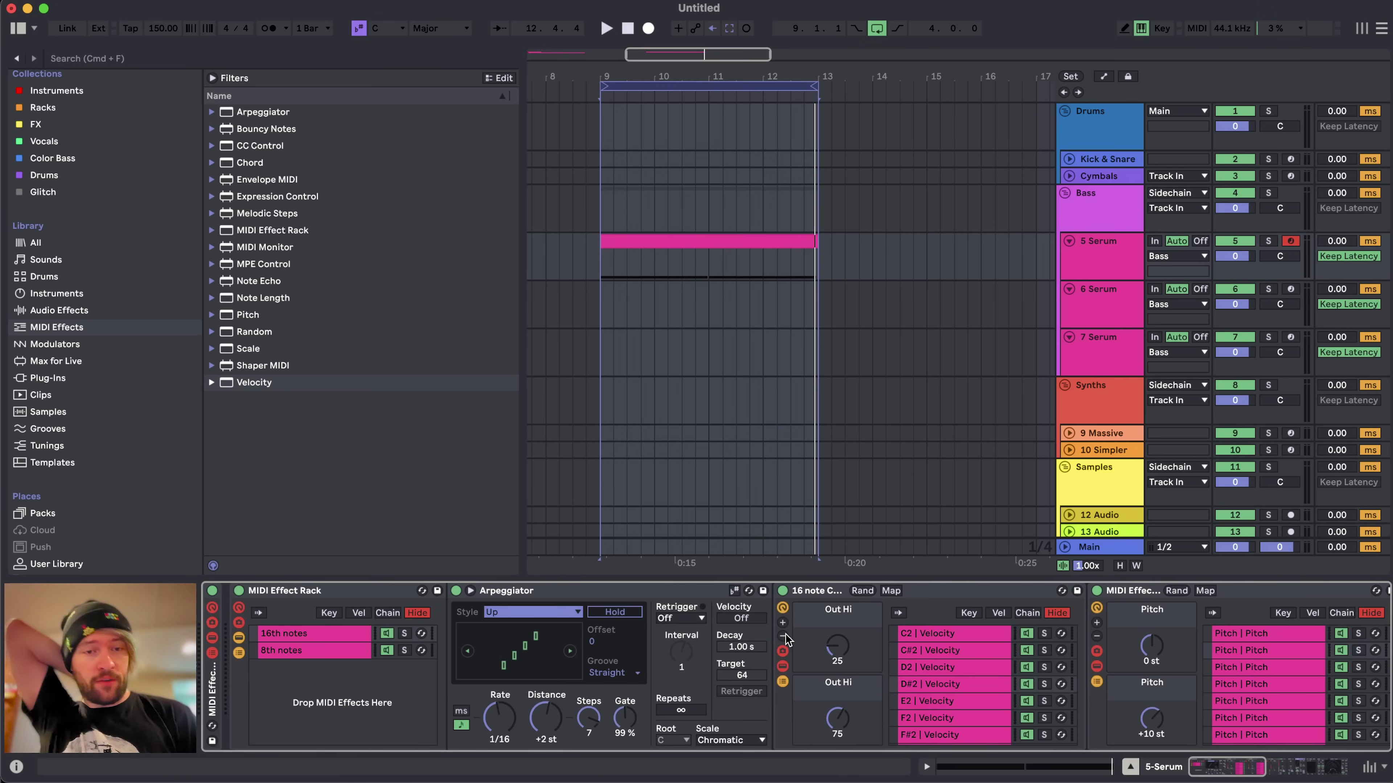
scroll(361, 697, "right", 10)
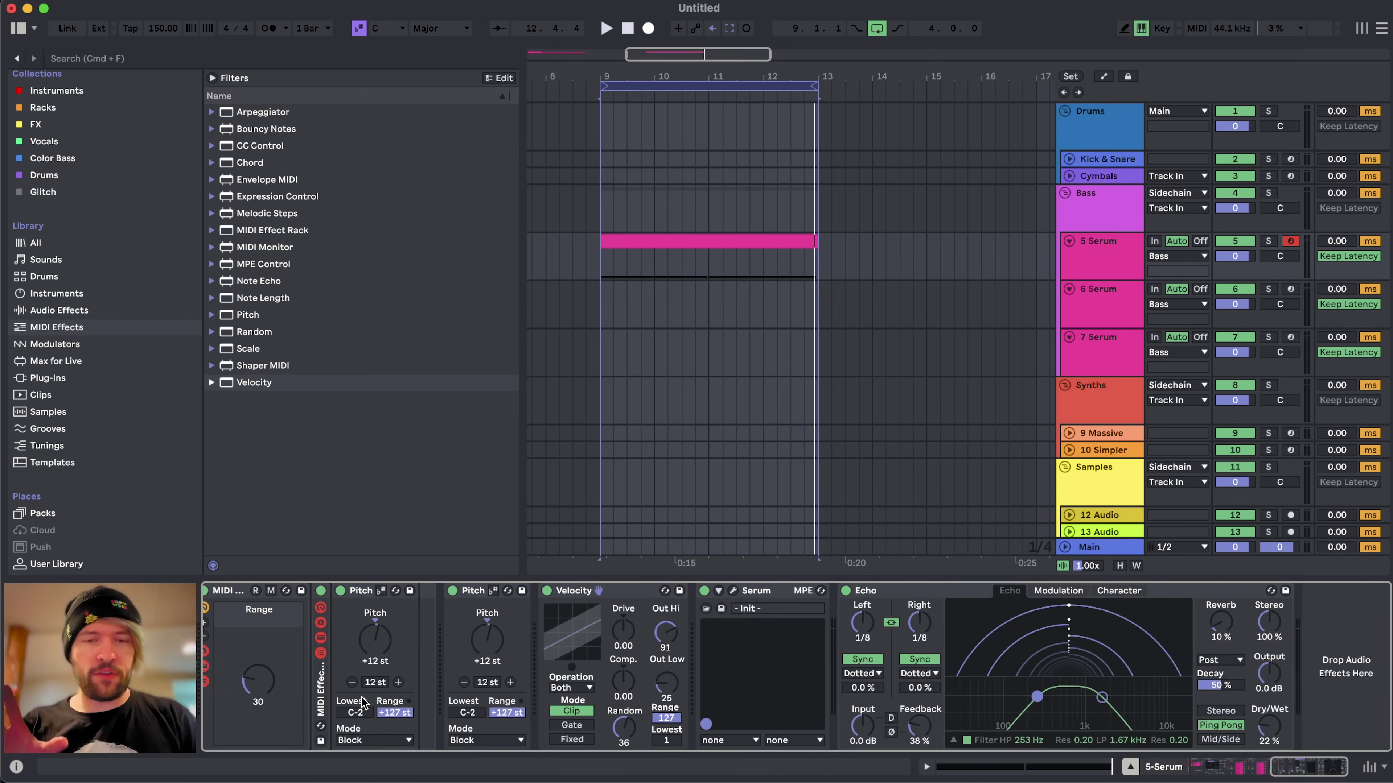
scroll(362, 703, "left", 10)
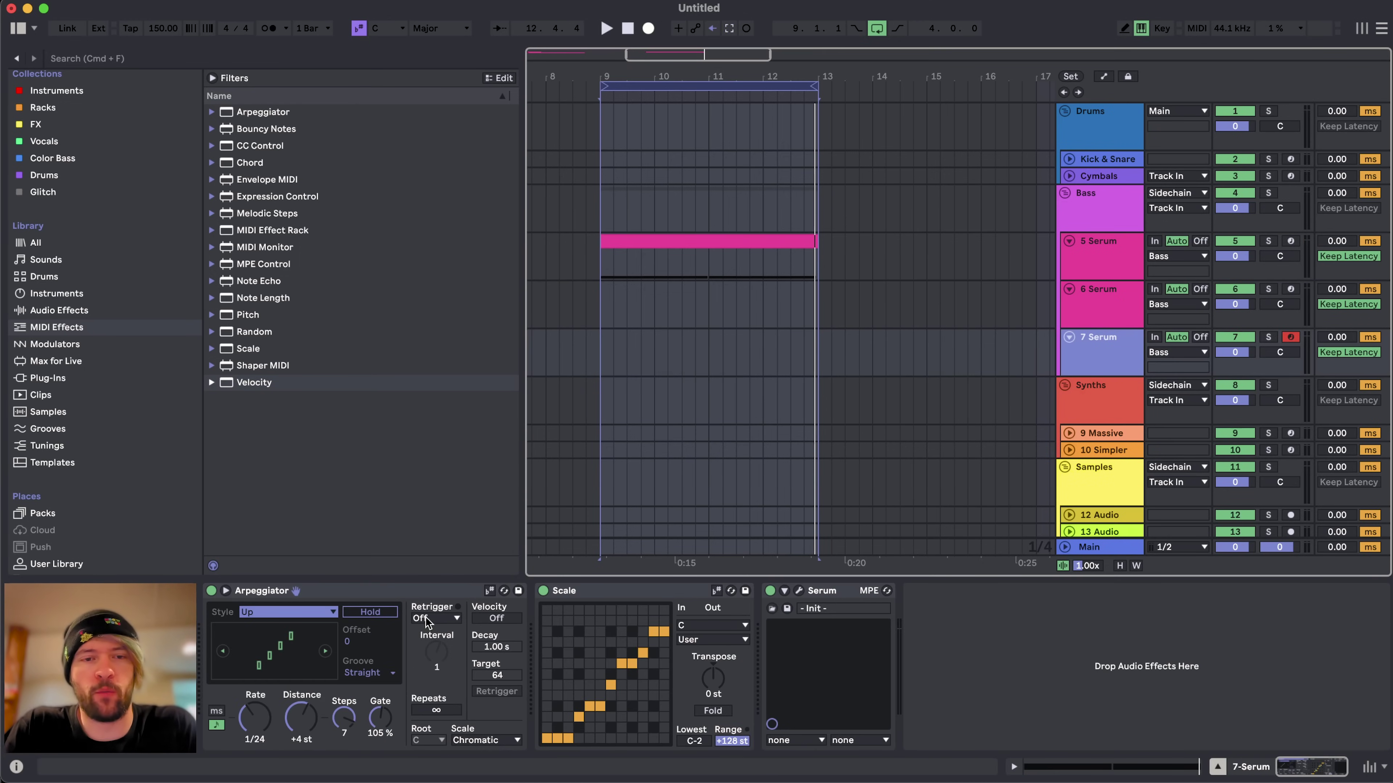
- On the 7 Serum track, compare the arpeggio with the Scale device bypassed and enabled again
left_click(408, 591)
left_click(655, 596)
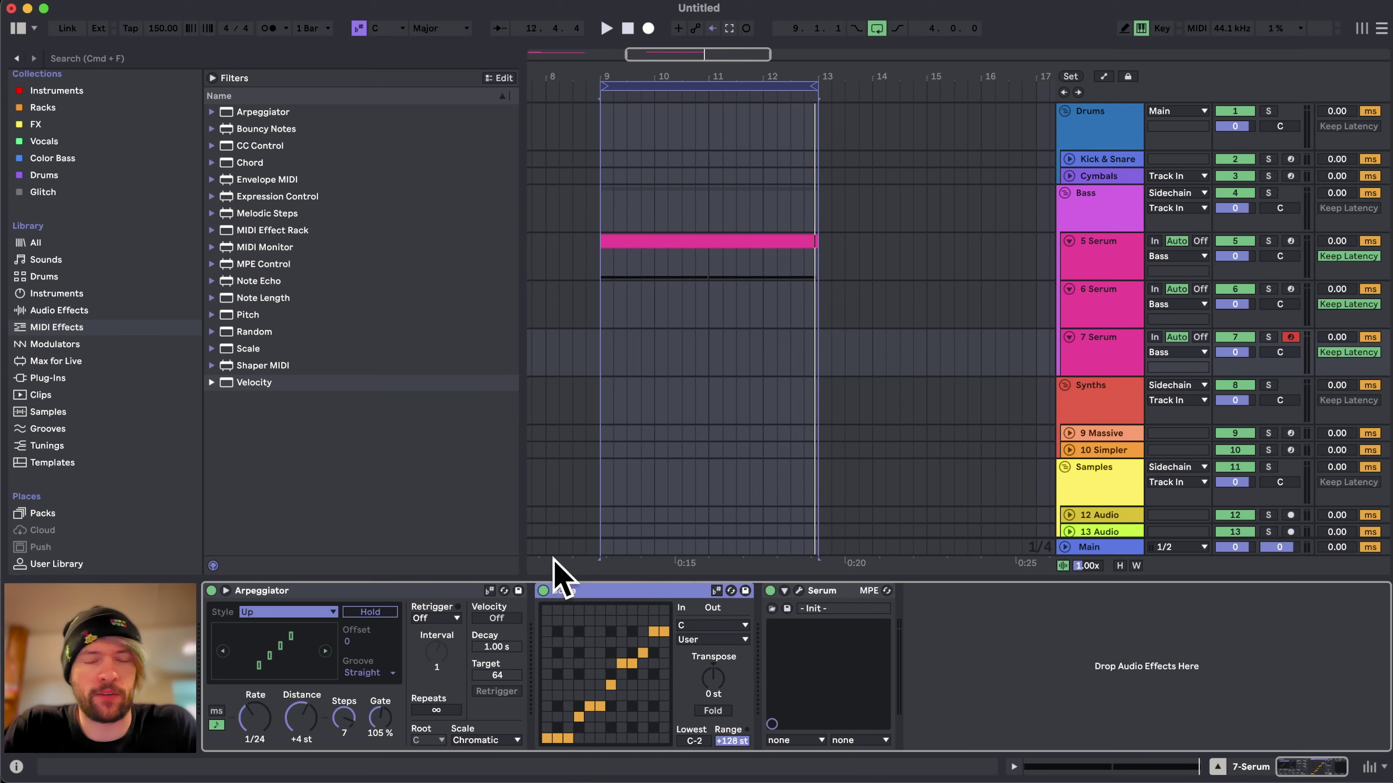
left_click(255, 719)
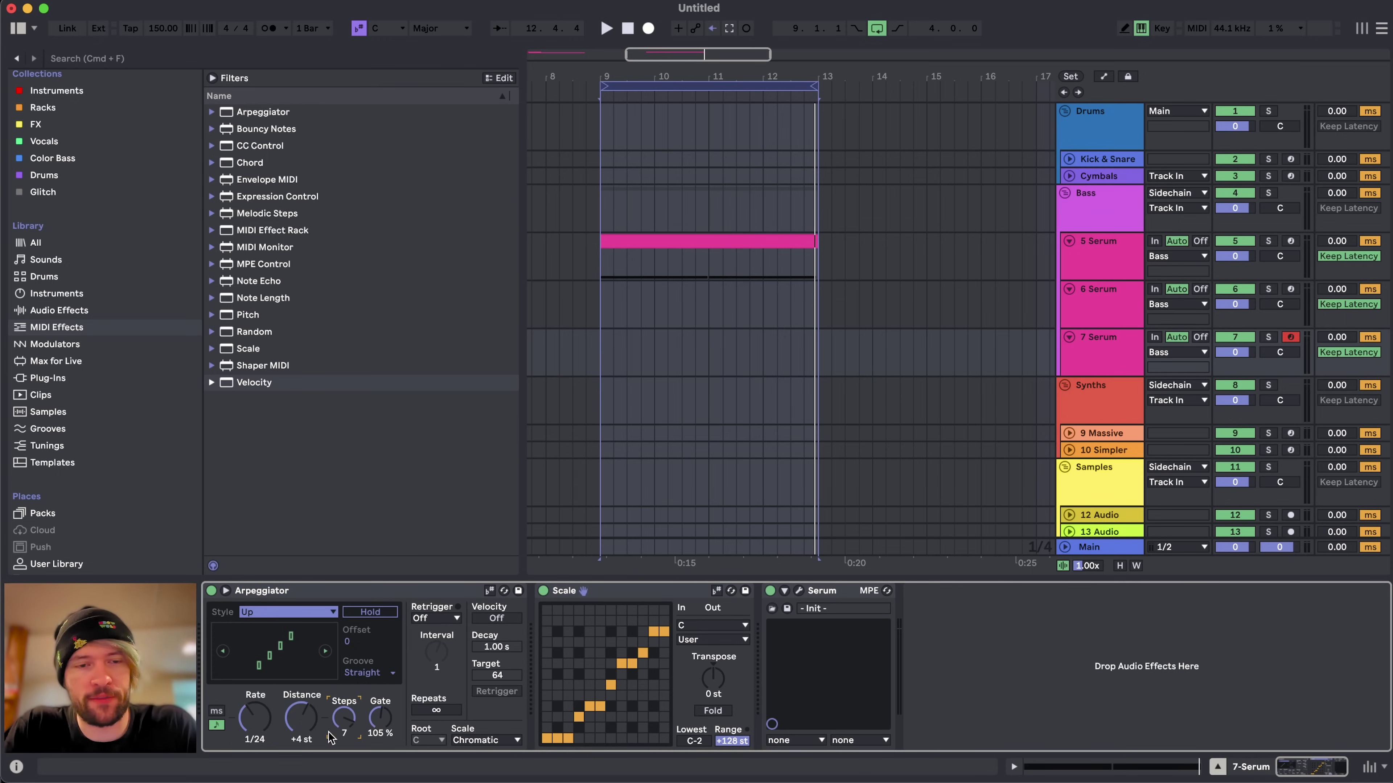
left_click(544, 591)
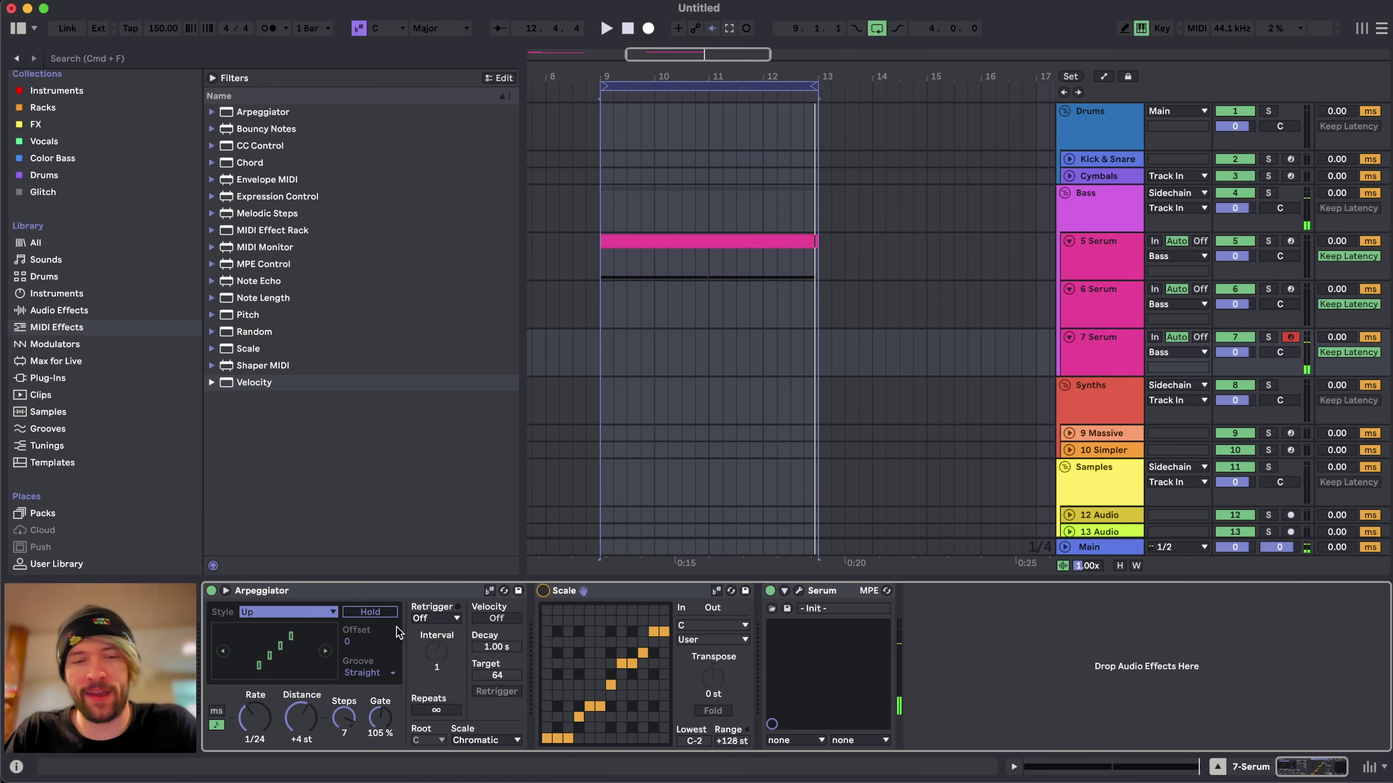
left_click(542, 591)
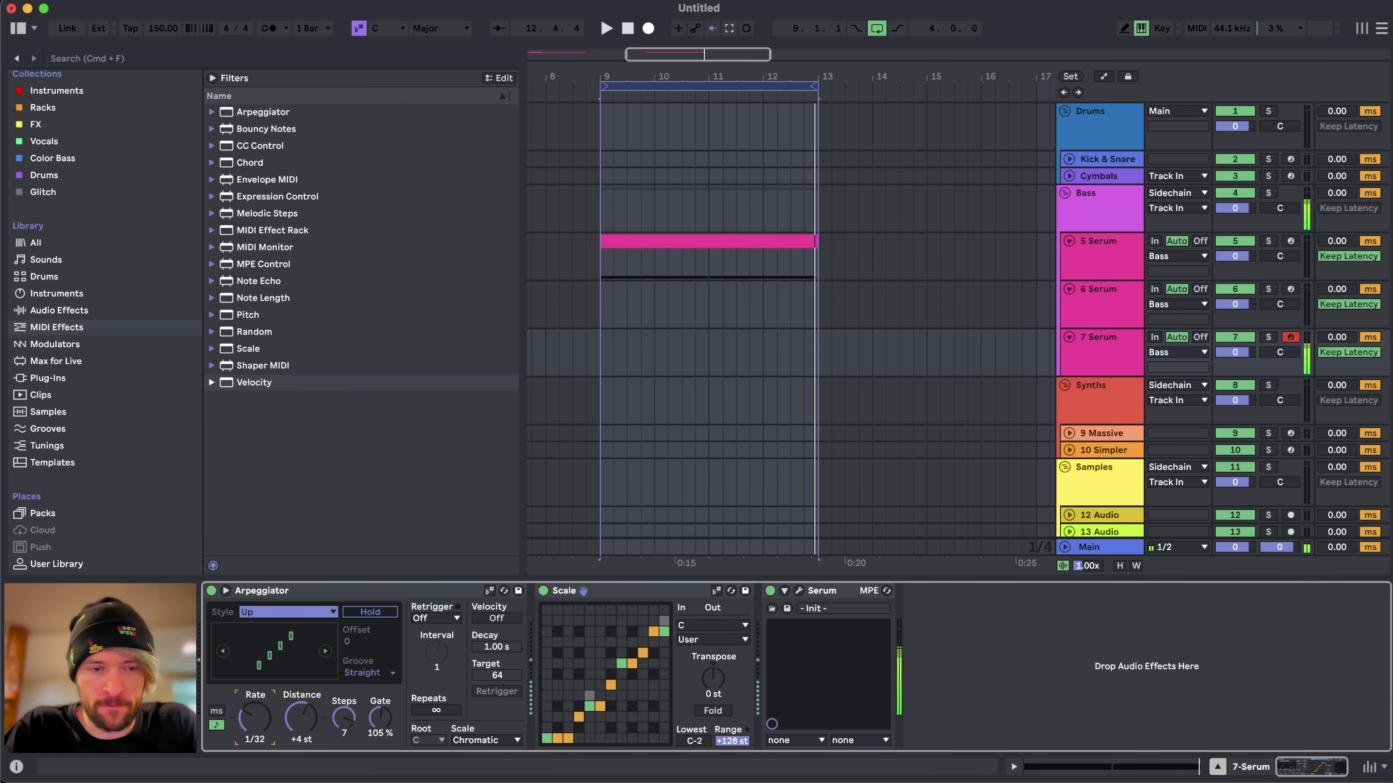
- Try different Arpeggiator rates and distances while playing notes, settling on a Rate of 1/32 and a Distance of +5 st
left_click_drag(296, 717, 296, 721)
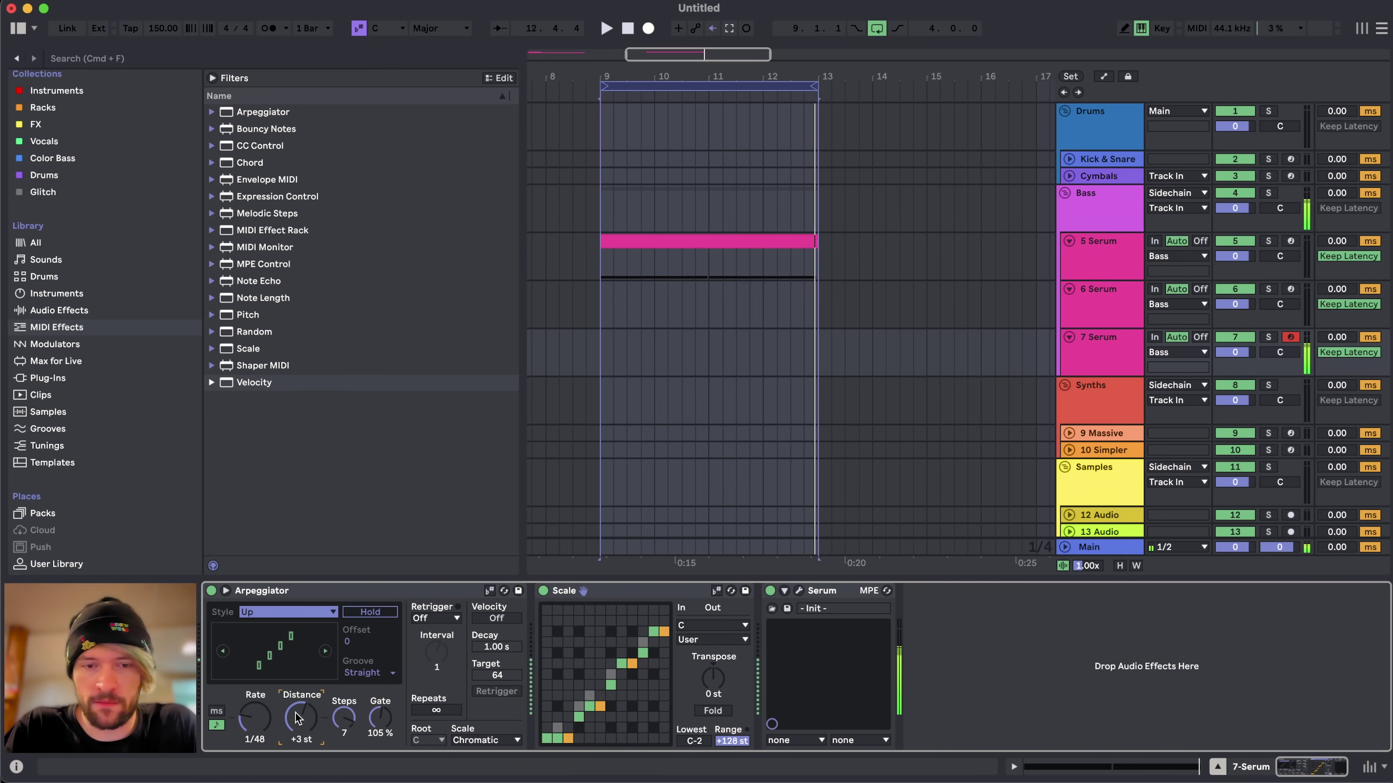
left_click_drag(296, 718, 296, 713)
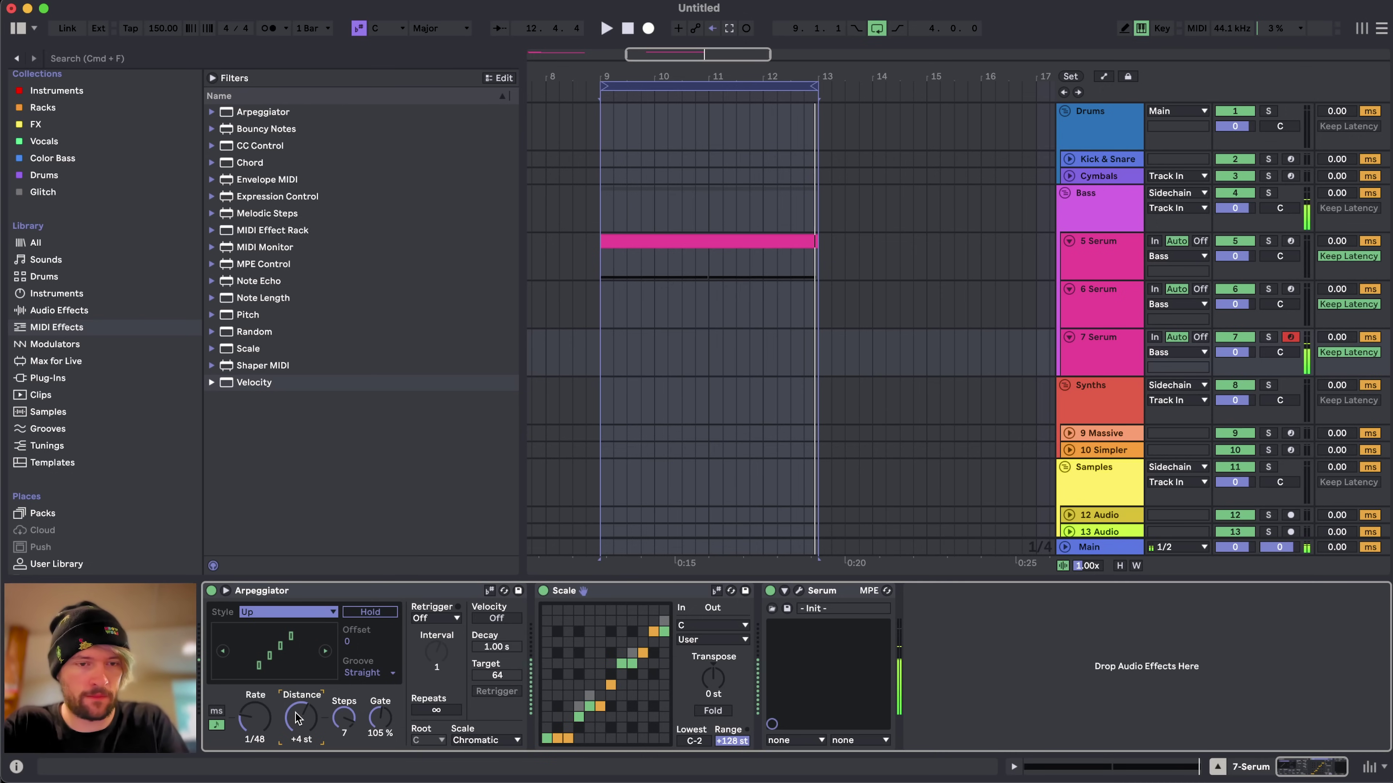
key("z")
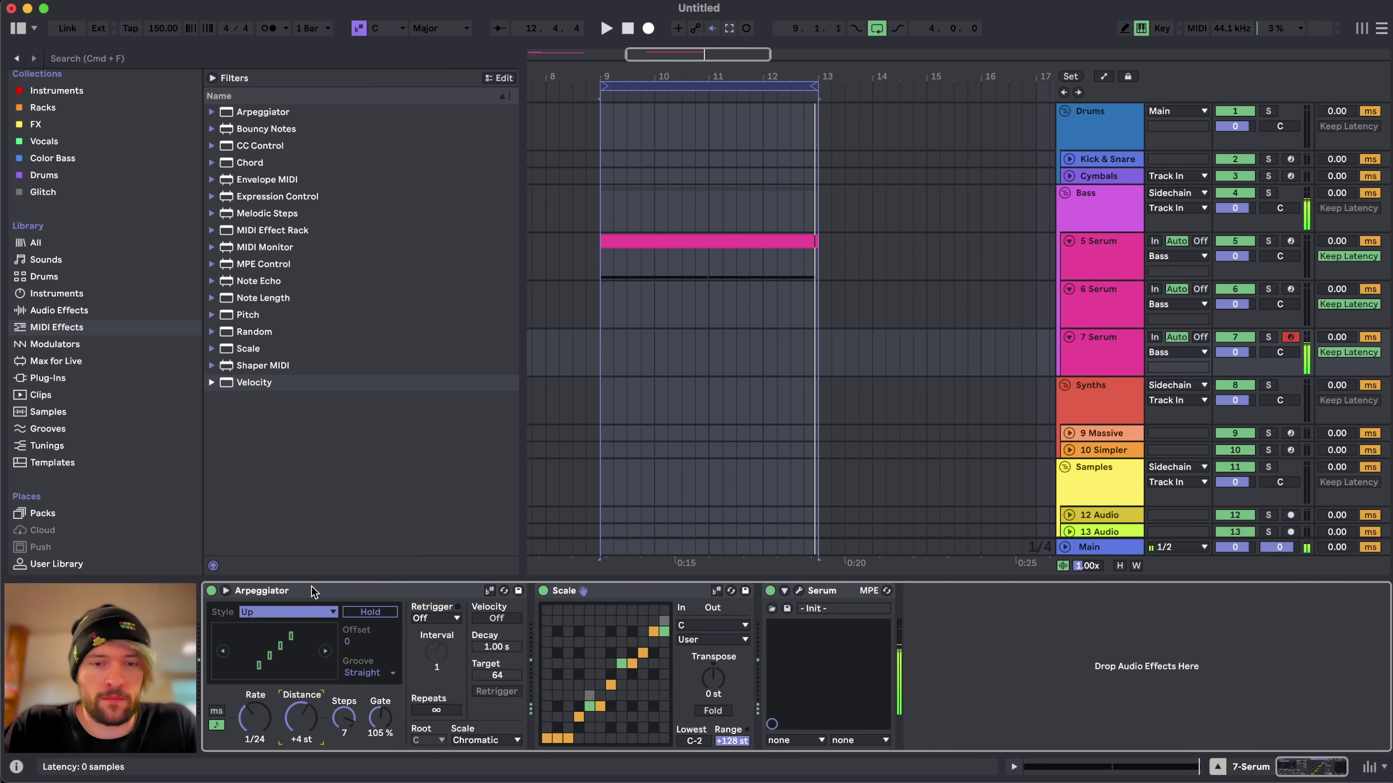
left_click_drag(260, 721, 258, 720)
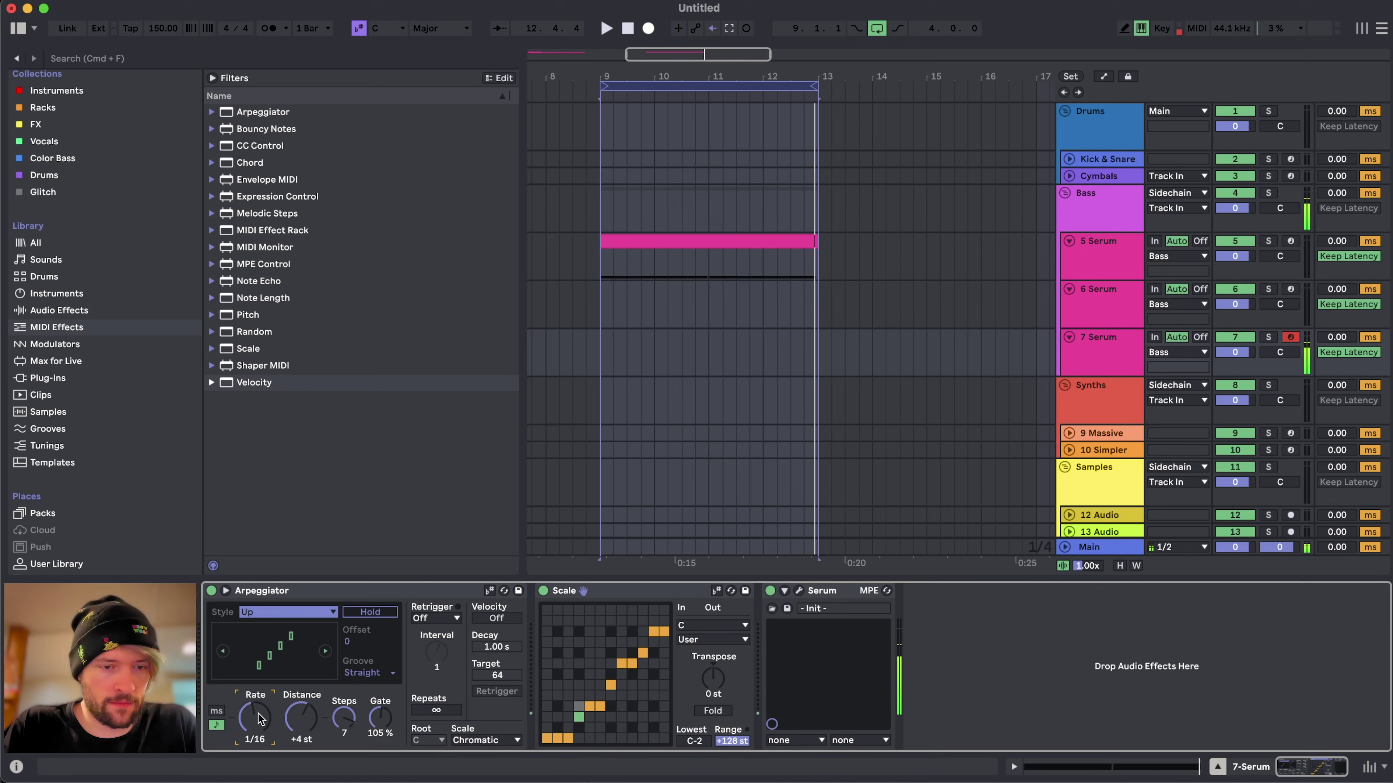
left_click(309, 720)
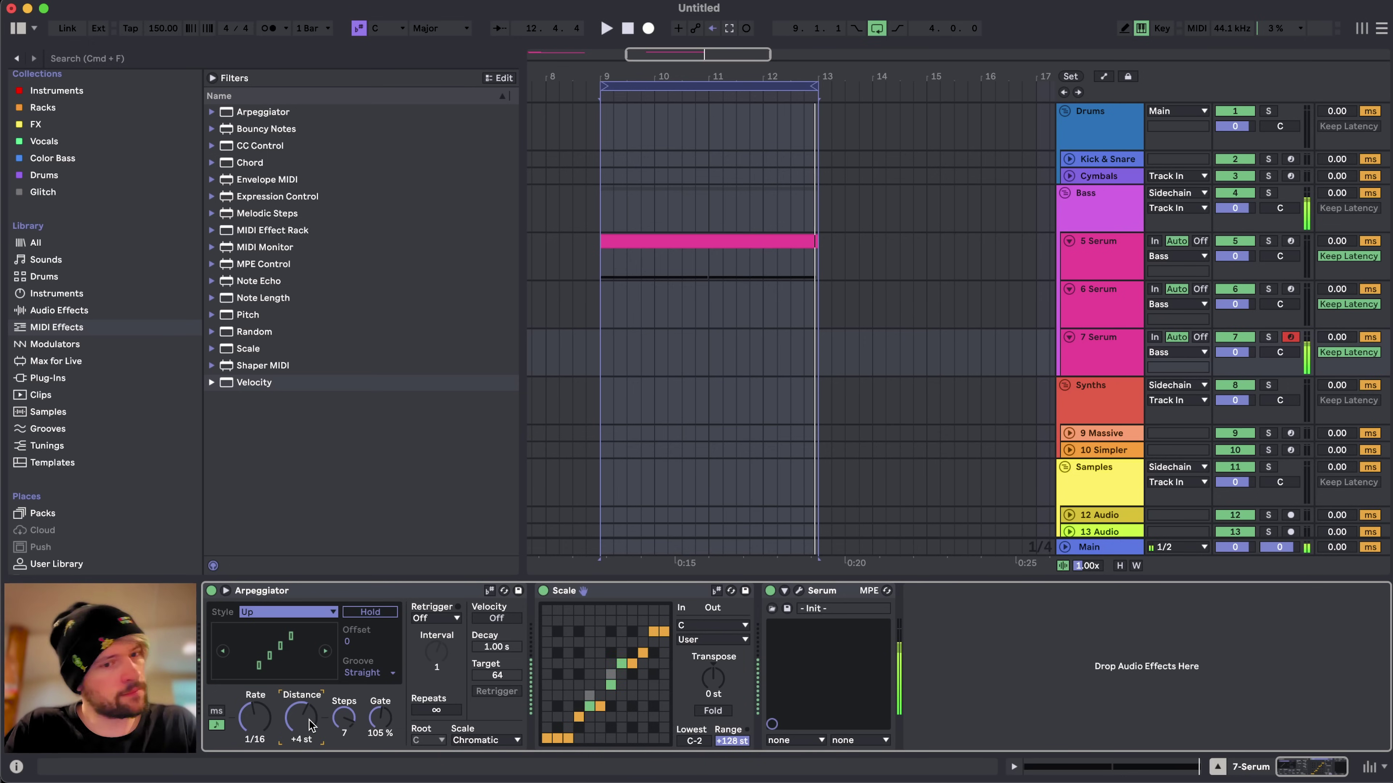
left_click_drag(309, 719, 244, 716)
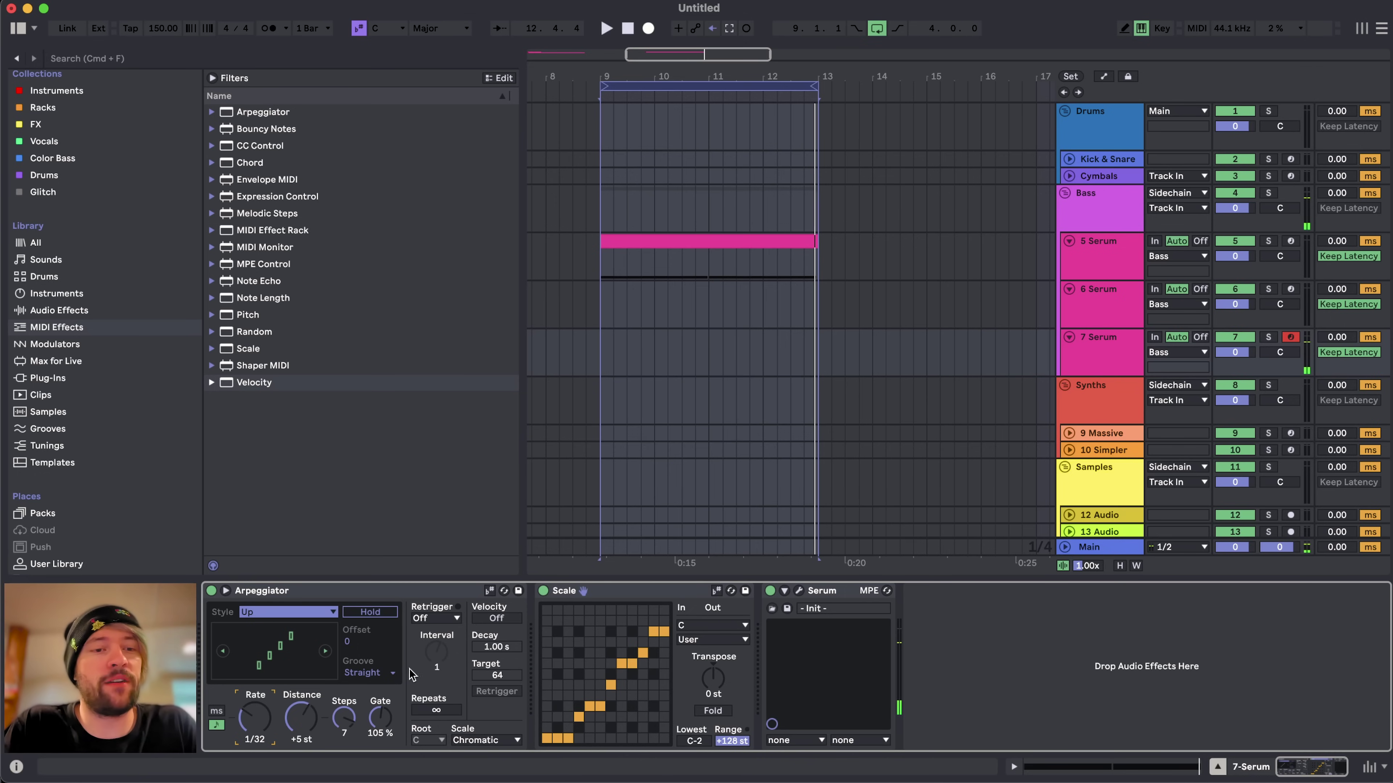
- Set the Arpeggiator's Rate to 1/24 and Steps to 0, and play a chord to audition it
left_click(253, 614)
left_click(306, 594)
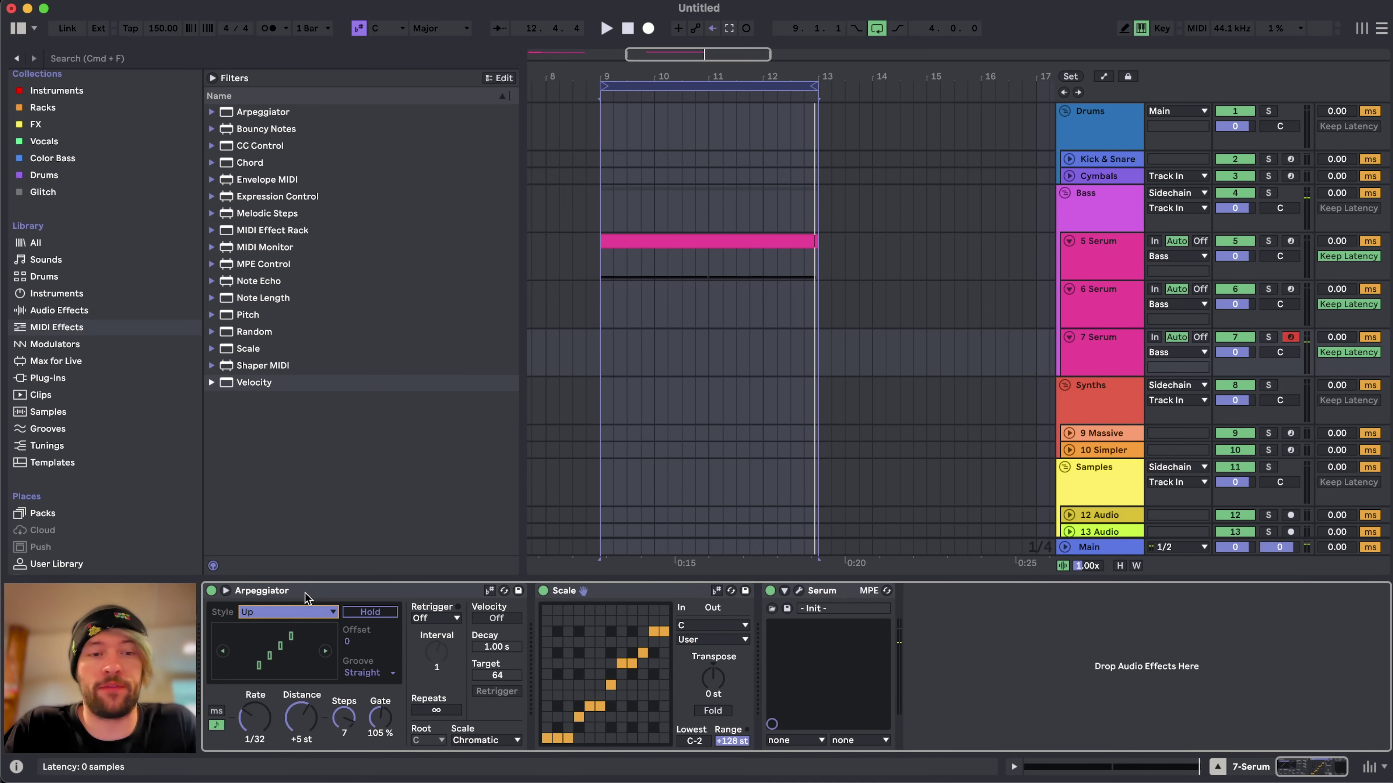
key("super+z")
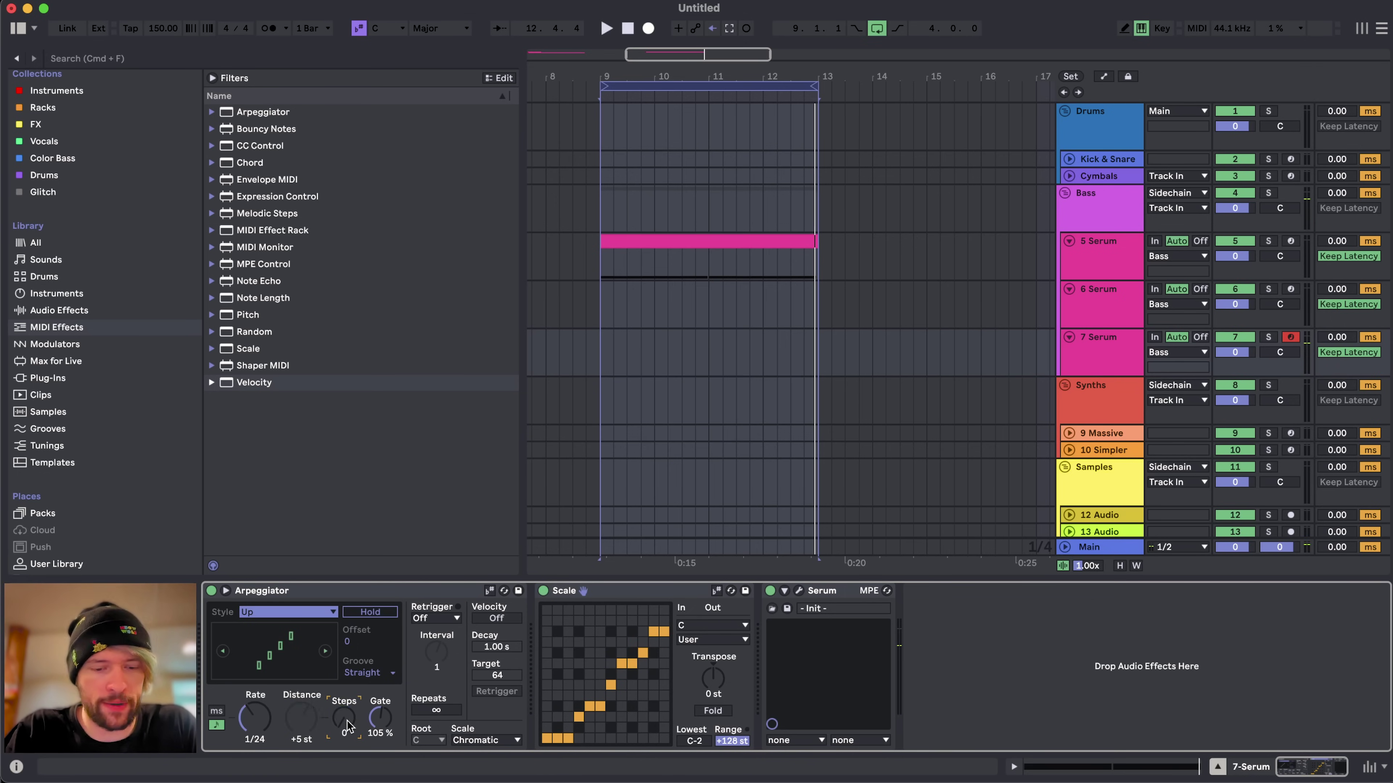
key("a")
key("e")
key("g")
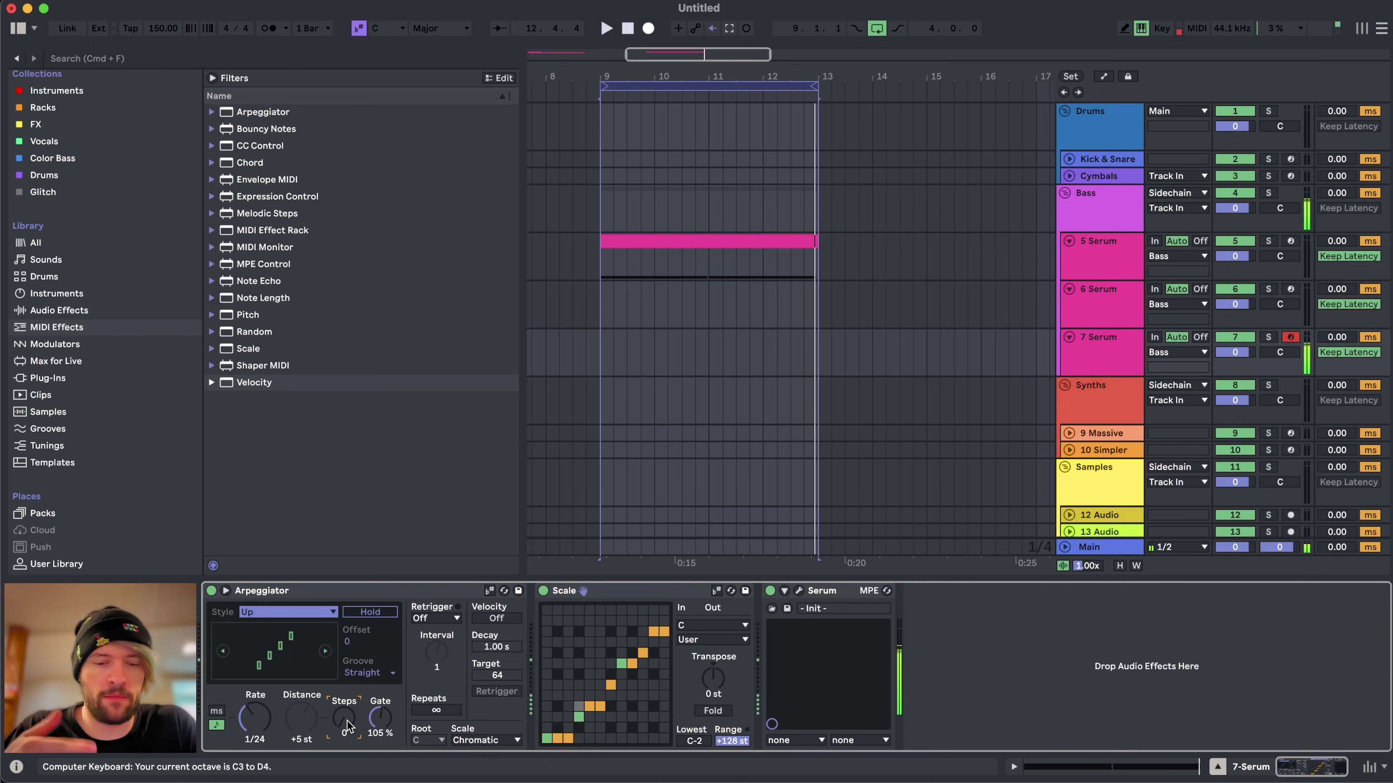
- Set the Arpeggiator's Style to Down and play a chord to audition it
left_click(285, 611)
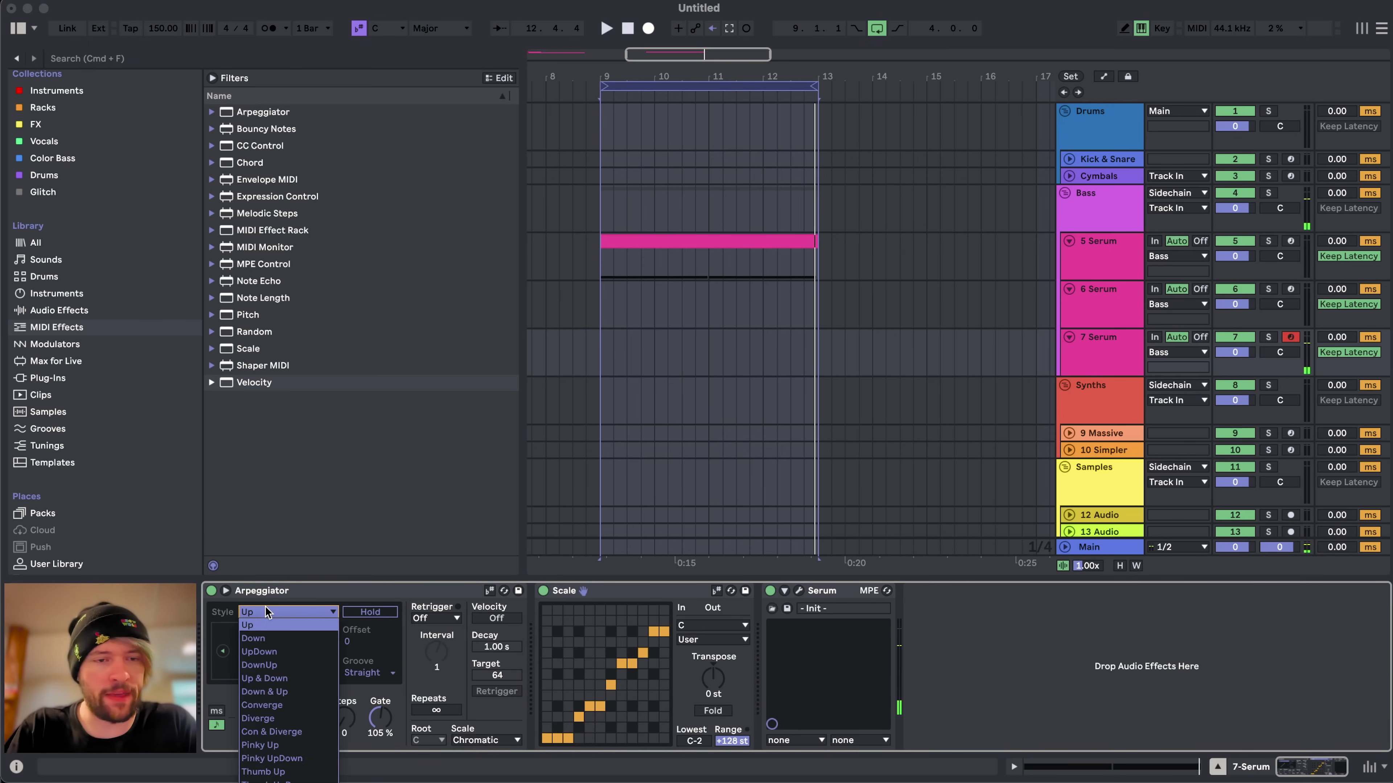
left_click(260, 641)
key("a")
key("d")
key("g")
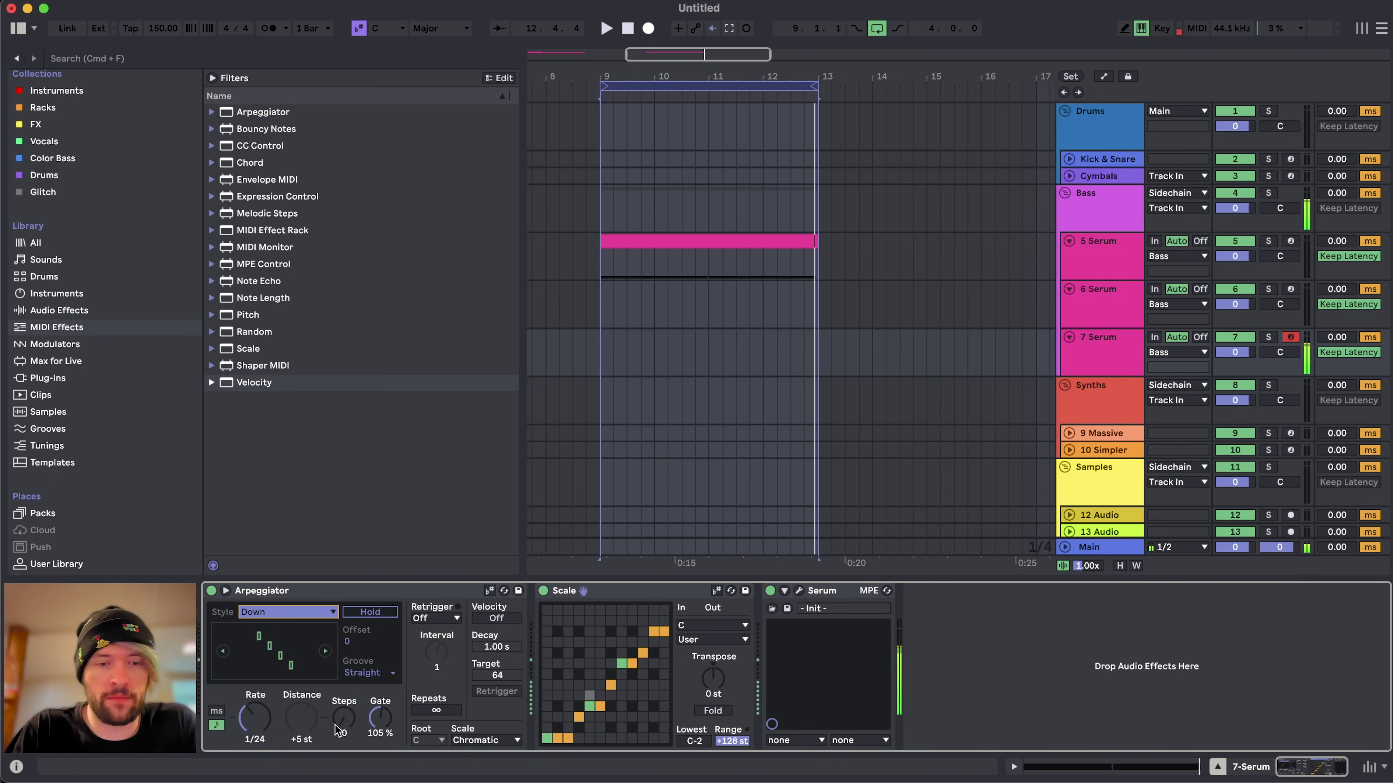
- Try the Arpeggiator with Steps at 7 while playing a chord, and reset Steps to 0
left_click_drag(344, 721, 345, 705)
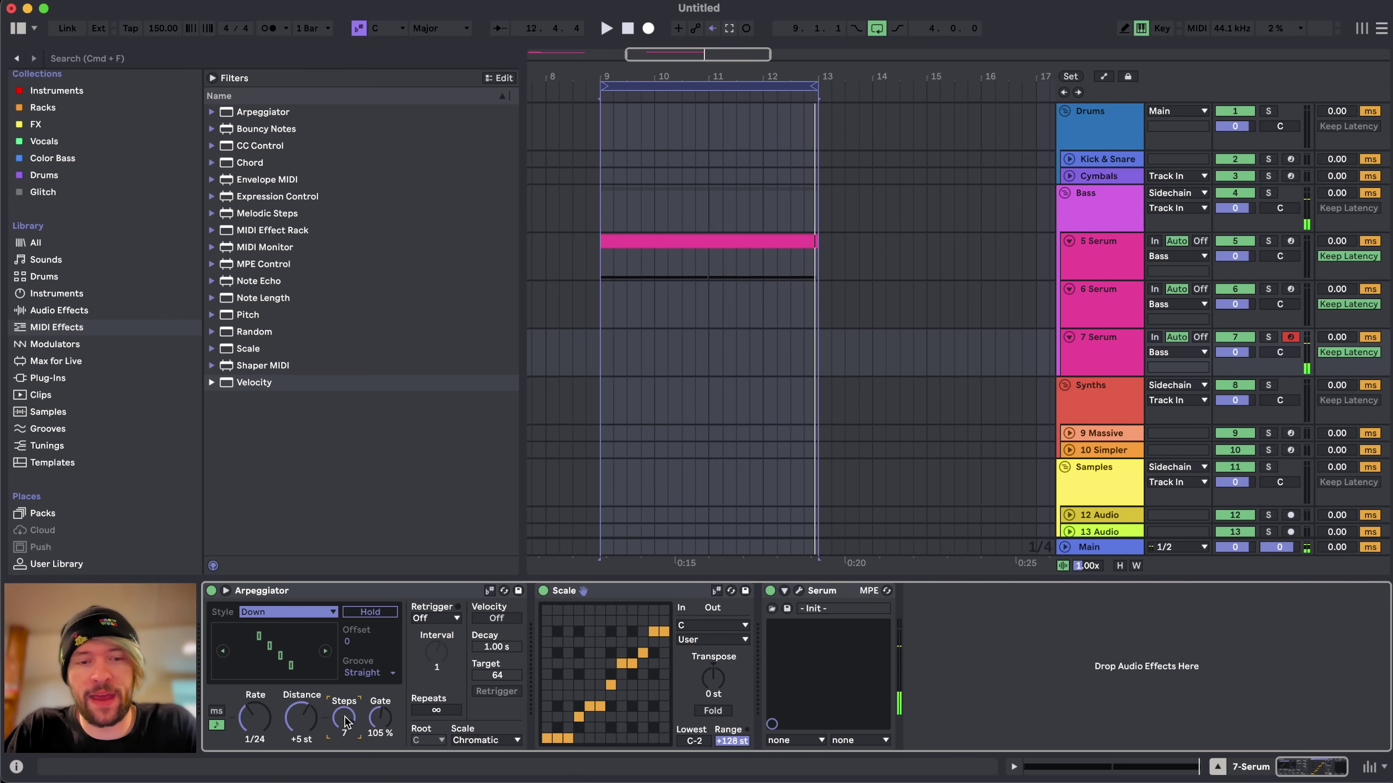
key("a")
key("d")
key("g")
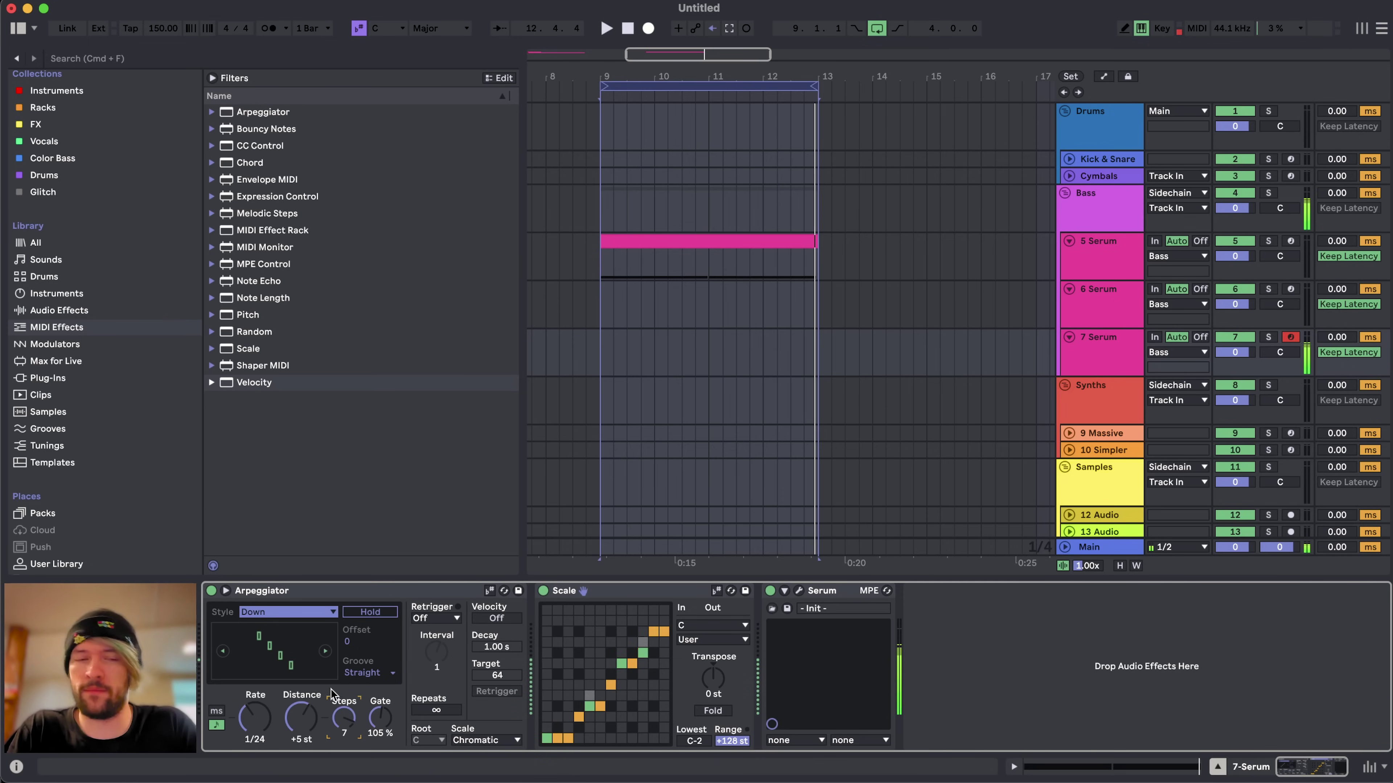
key("Delete")
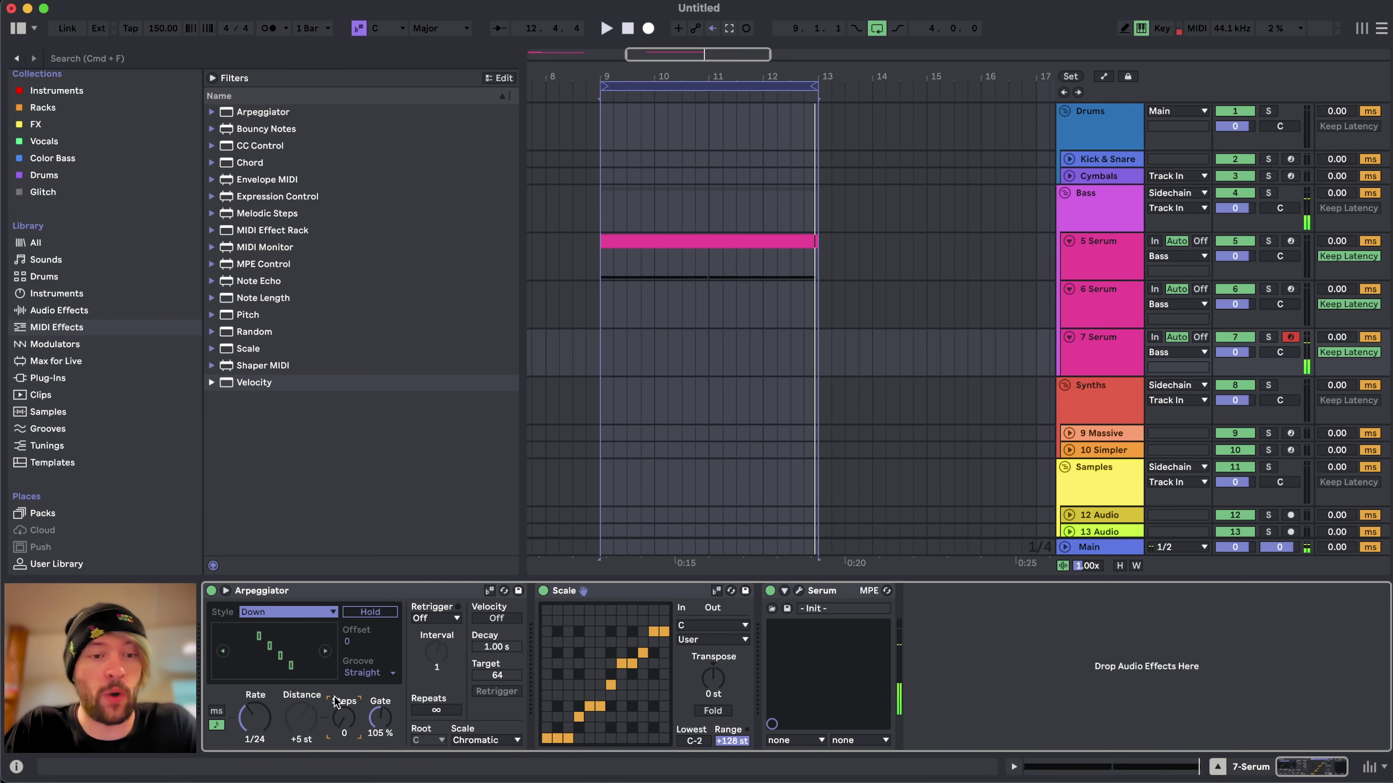
- Set the Arpeggiator's Style to UpDown, Steps to 7 and Distance to +5 st
left_click(288, 612)
left_click(280, 626)
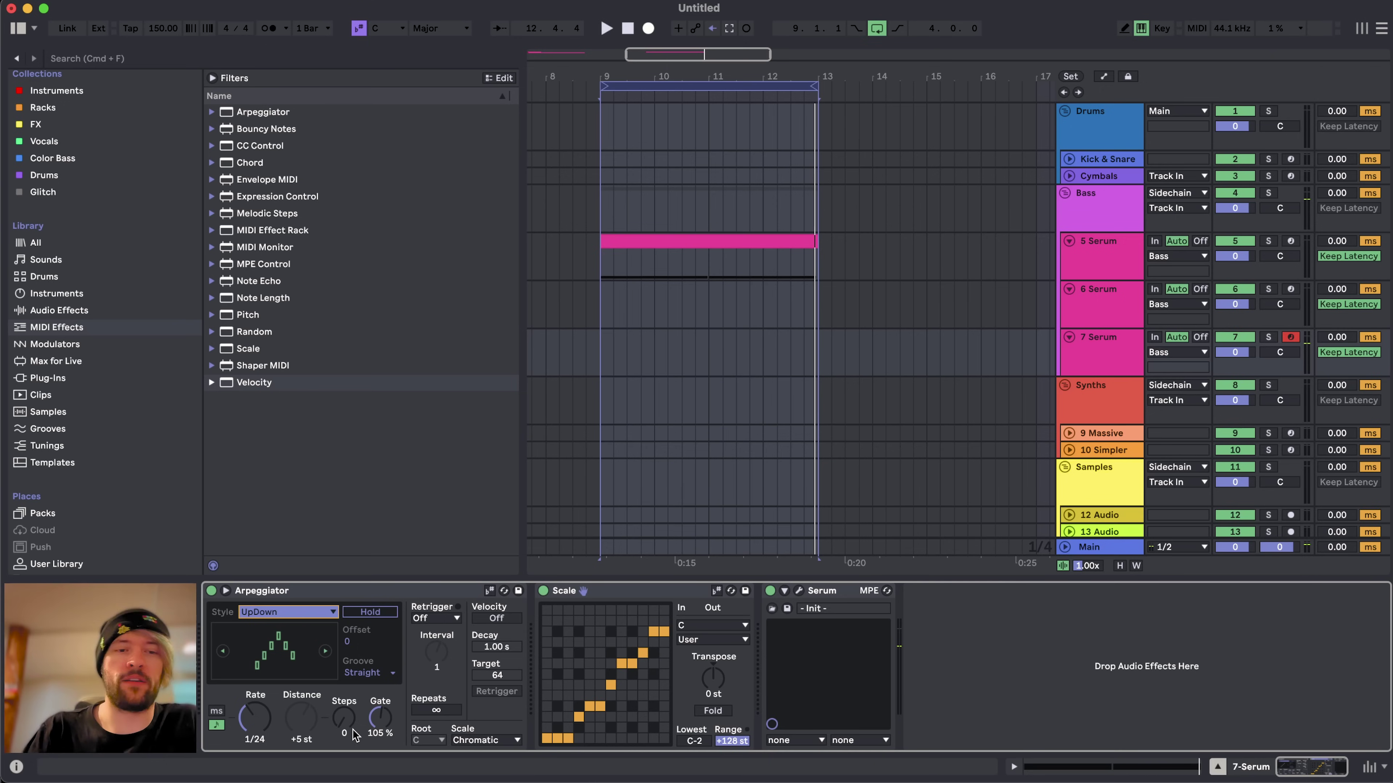
left_click_drag(354, 735, 310, 713)
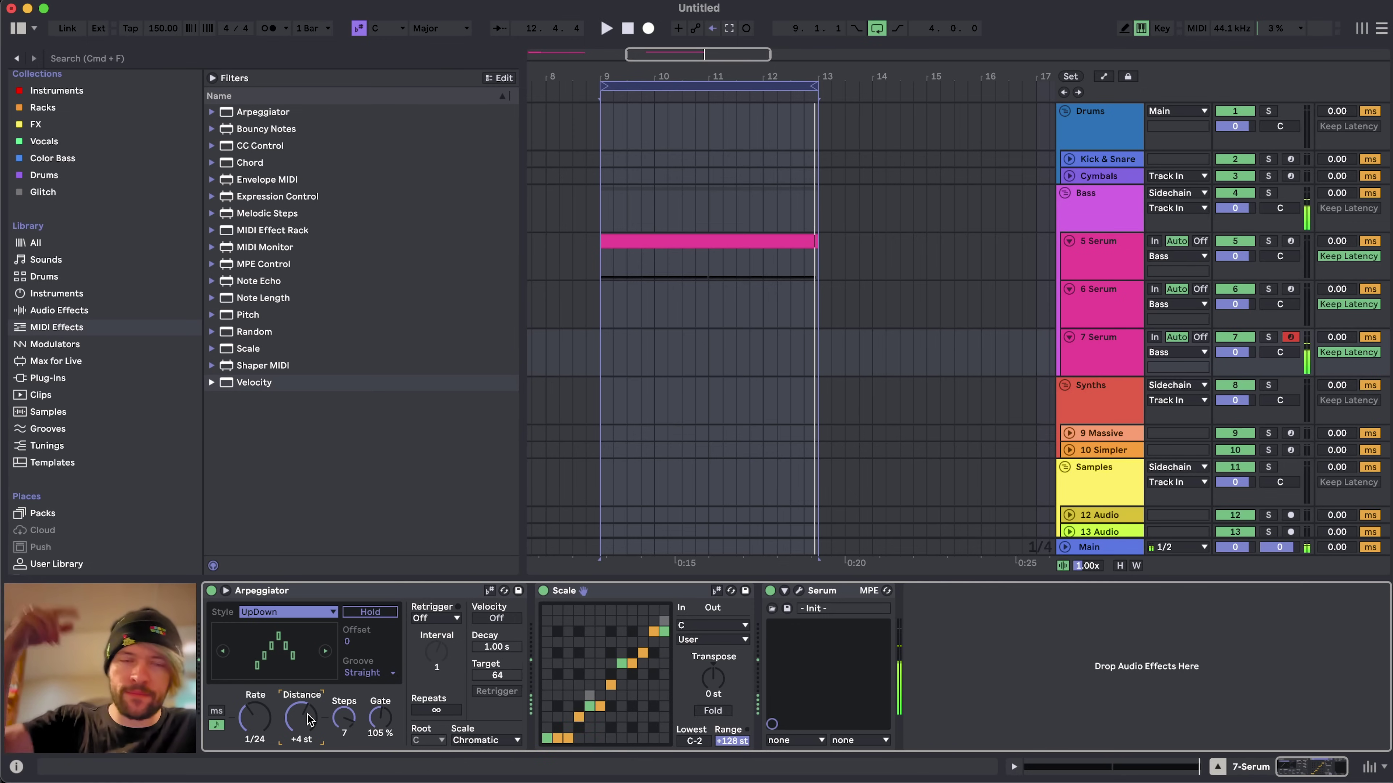
left_click_drag(300, 721, 300, 718)
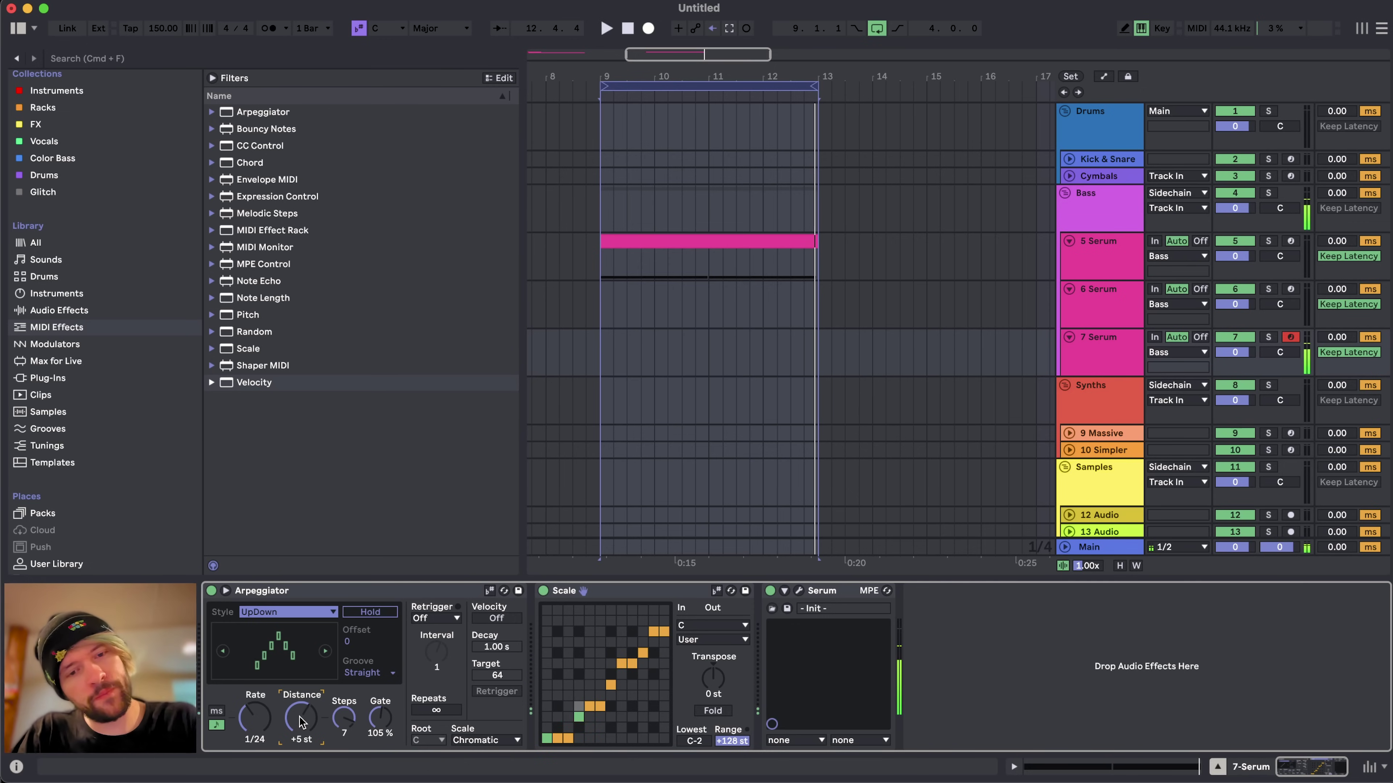
- Set the Arpeggiator's Rate to 1/64 and try different distances while playing notes, settling on -4 st
left_click(262, 716)
left_click_drag(257, 719, 262, 718)
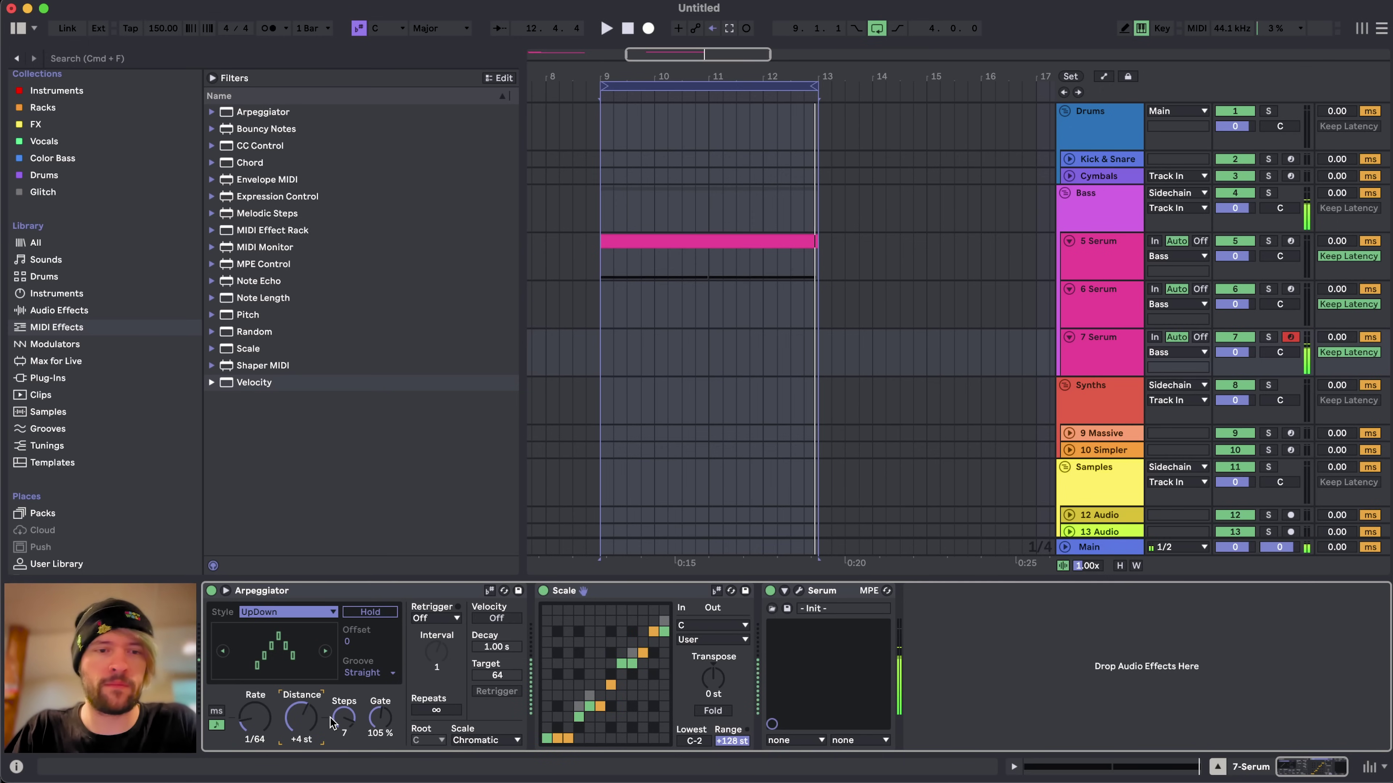
left_click_drag(301, 718, 301, 726)
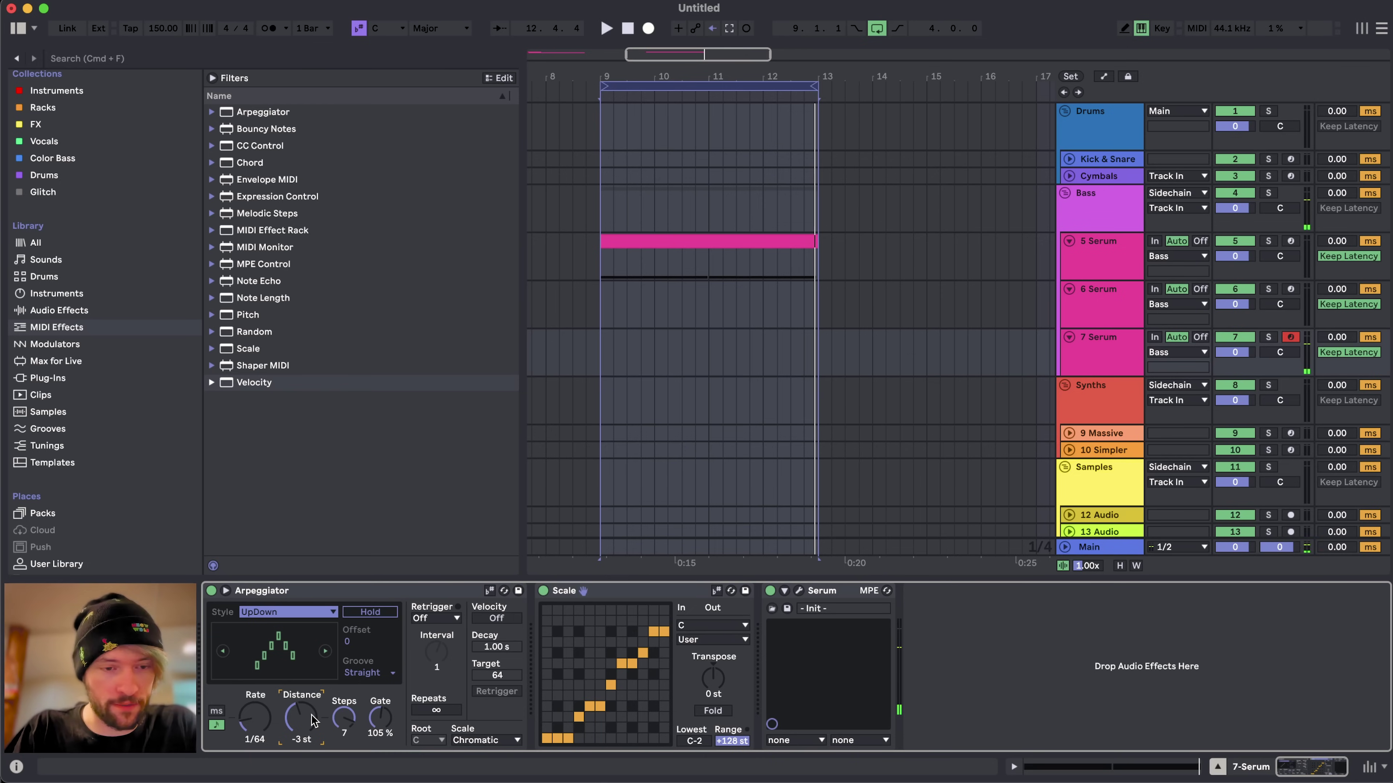
key("x")
key("a")
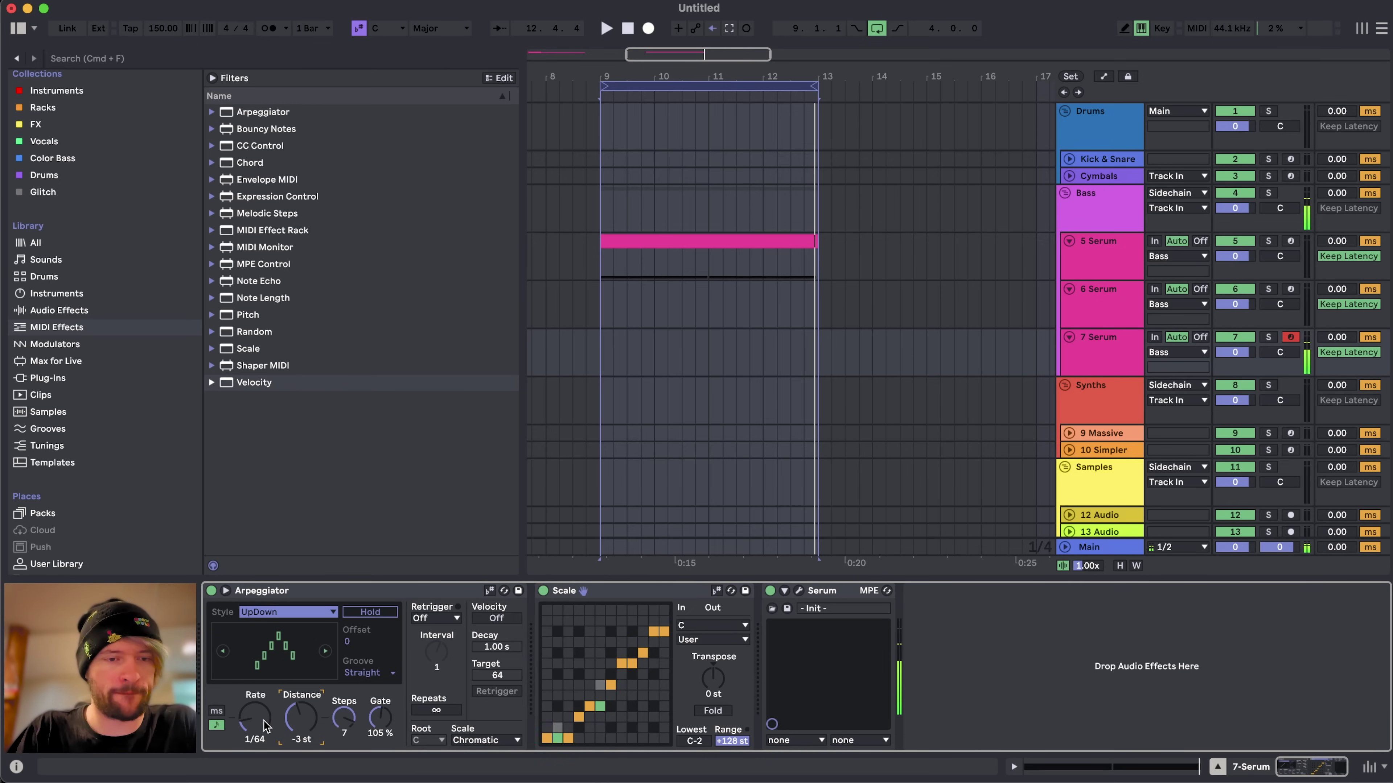
left_click_drag(295, 724, 294, 729)
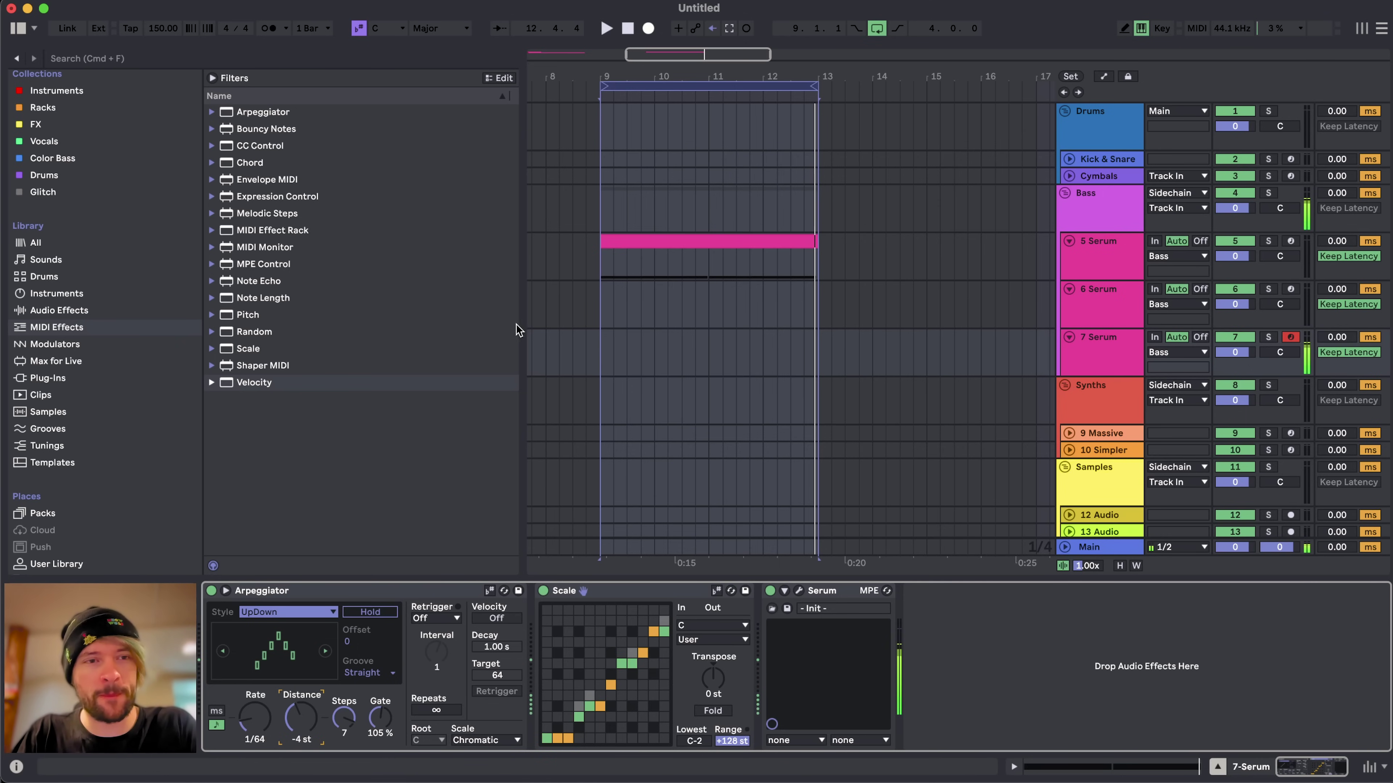
- Add the Echo audio effect after Serum on the 7 Serum track
left_click(64, 310)
scroll(295, 429, "down", 8)
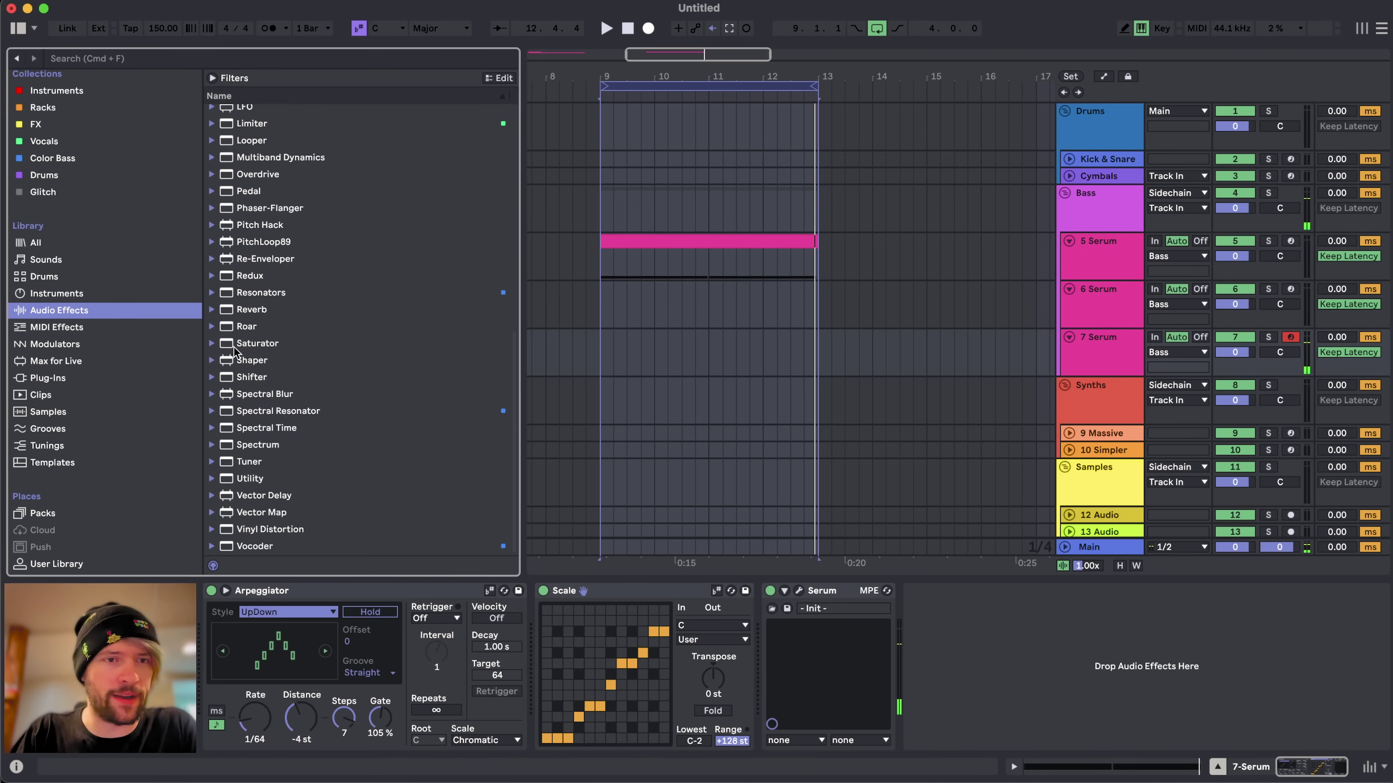
scroll(249, 349, "up", 8)
double_click(246, 366)
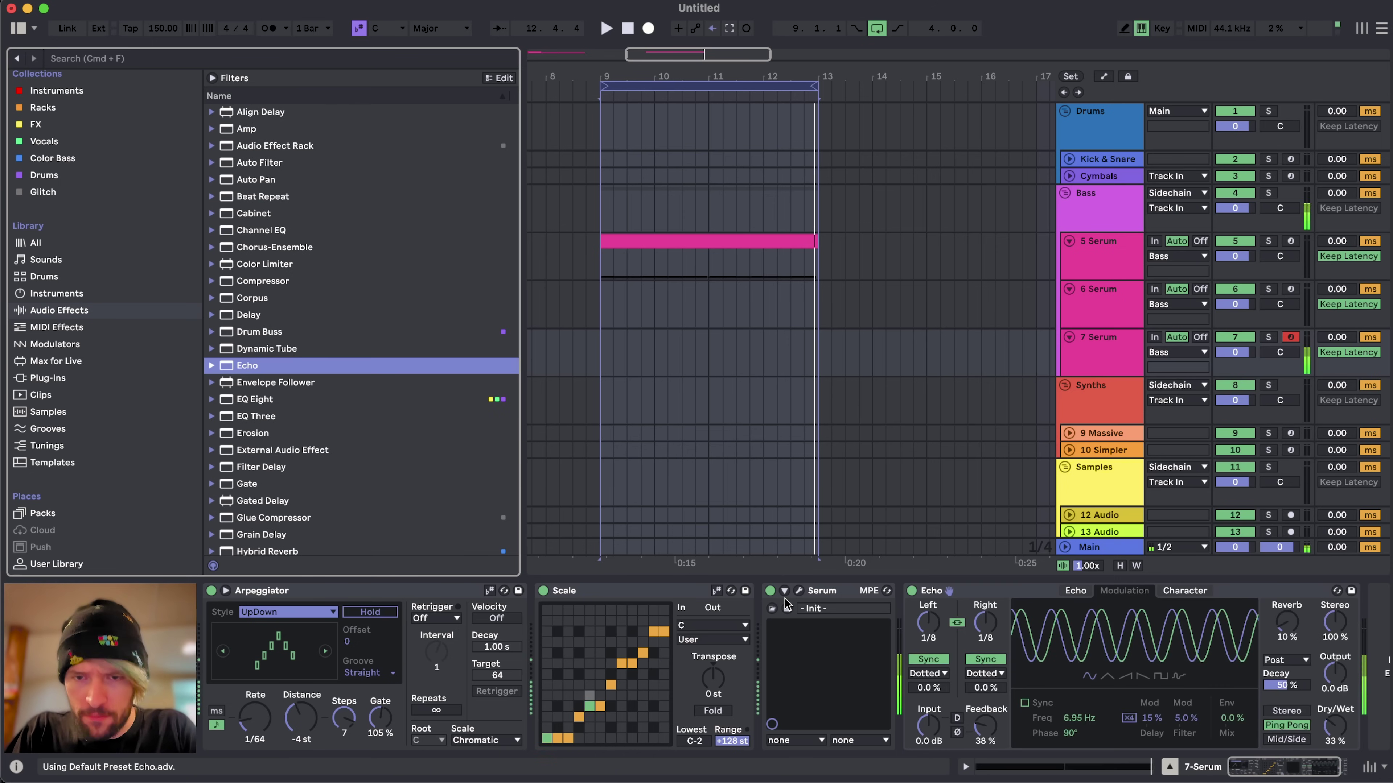
- In this track's Serum, load Basic Shapes into OSC A, move its wavetable position to the square wave, and adjust the filter cutoff
left_click(800, 592)
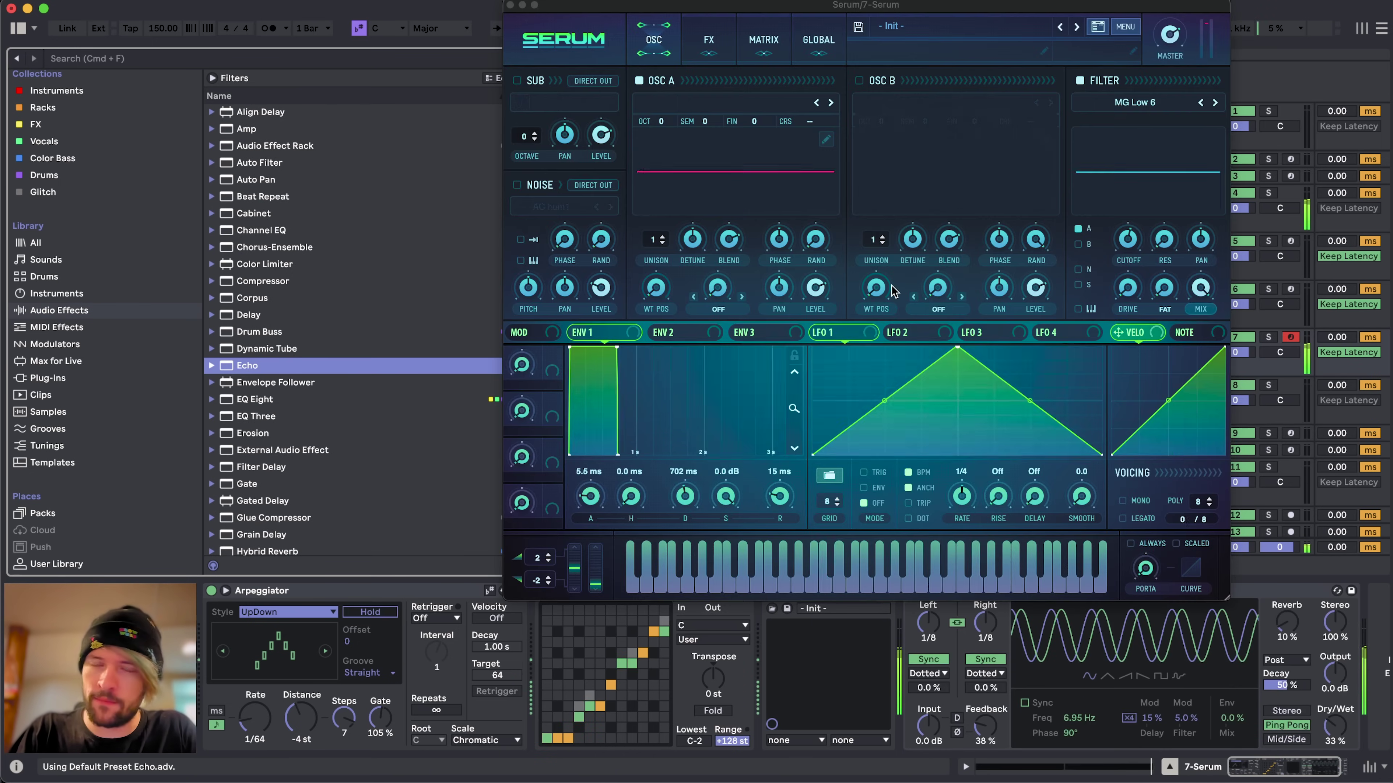
left_click(765, 104)
mouse_move(762, 162)
left_click(1028, 212)
left_click_drag(656, 287, 661, 236)
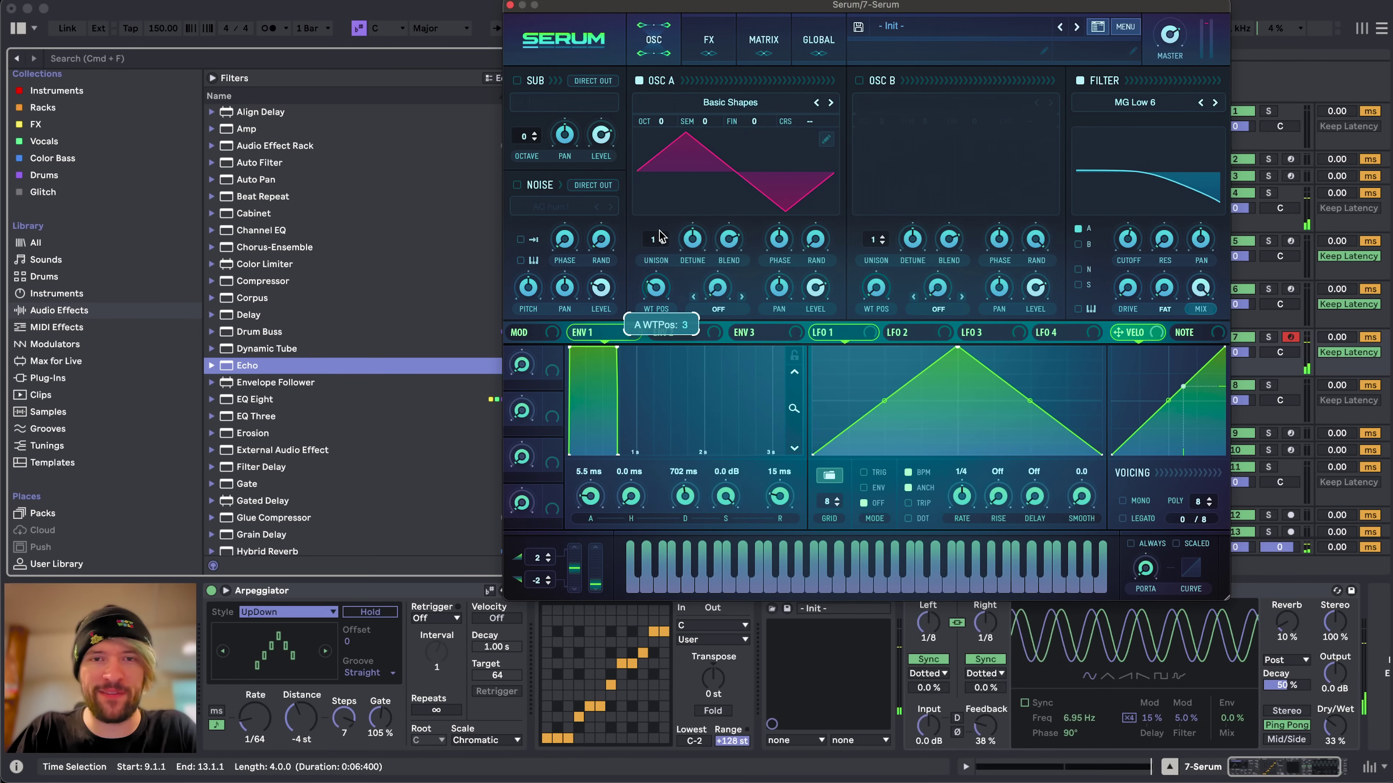
left_click_drag(656, 286, 654, 277)
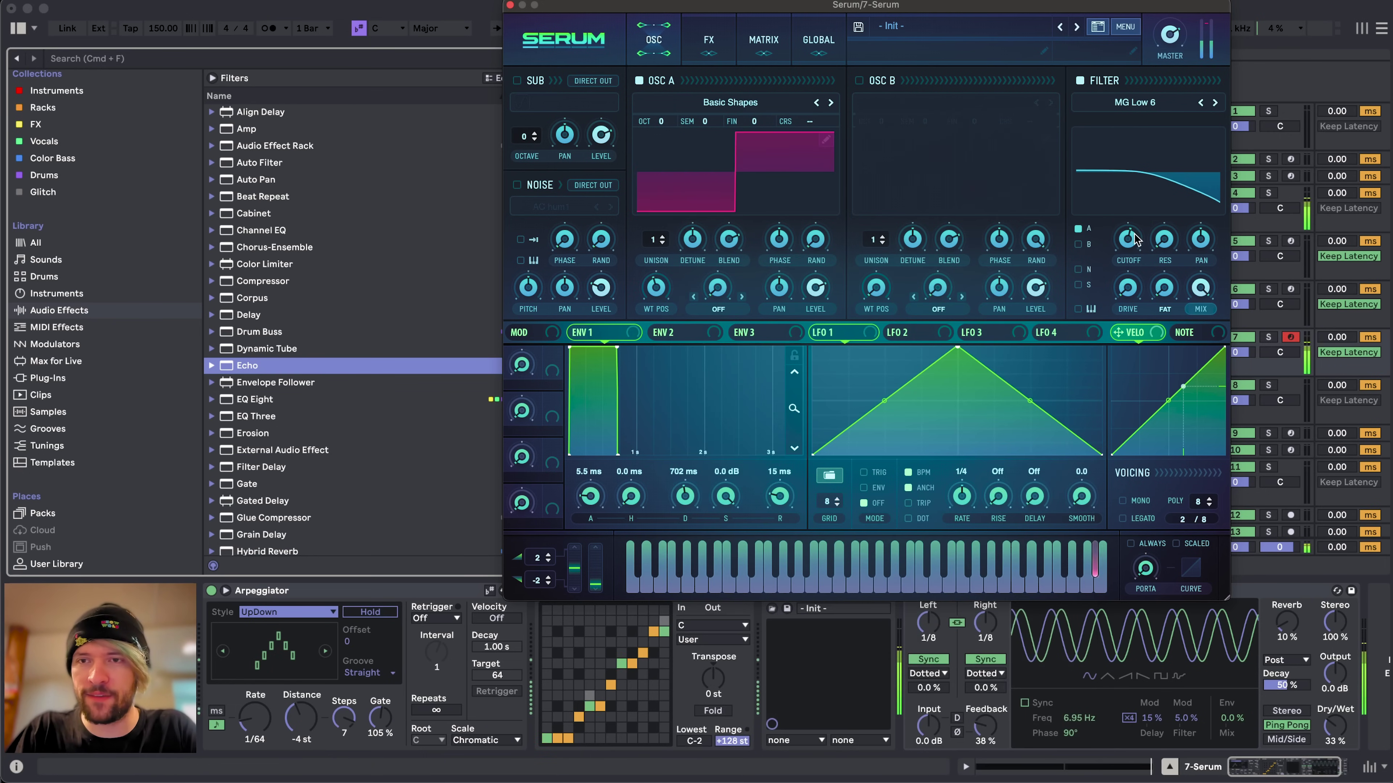
left_click_drag(1129, 236, 1129, 228)
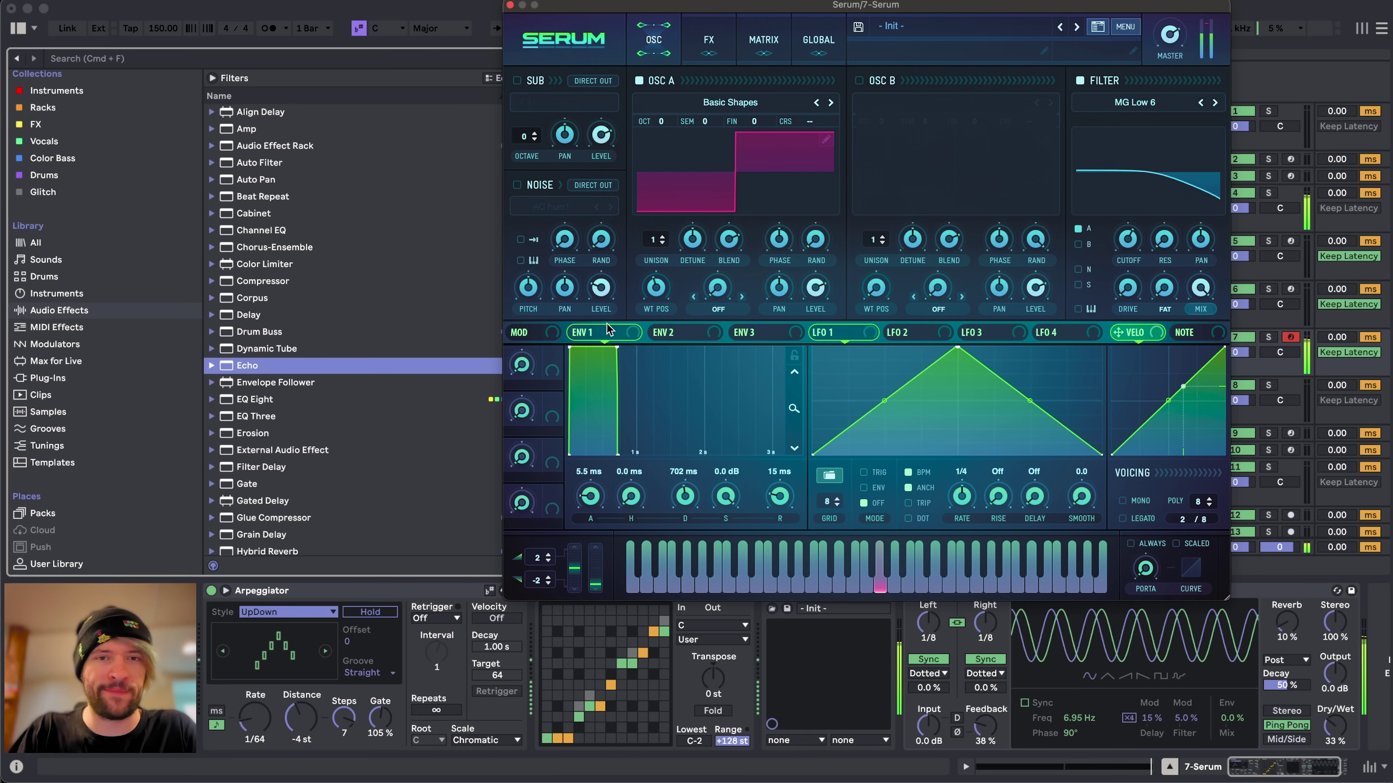
- Set Serum's Env 1 to a 17 ms attack, 31 ms decay and -∞ dB sustain, and the Arpeggiator's Rate to 1/48
left_click_drag(721, 493, 723, 630)
left_click_drag(682, 507, 684, 547)
left_click_drag(591, 499, 590, 492)
left_click(255, 717)
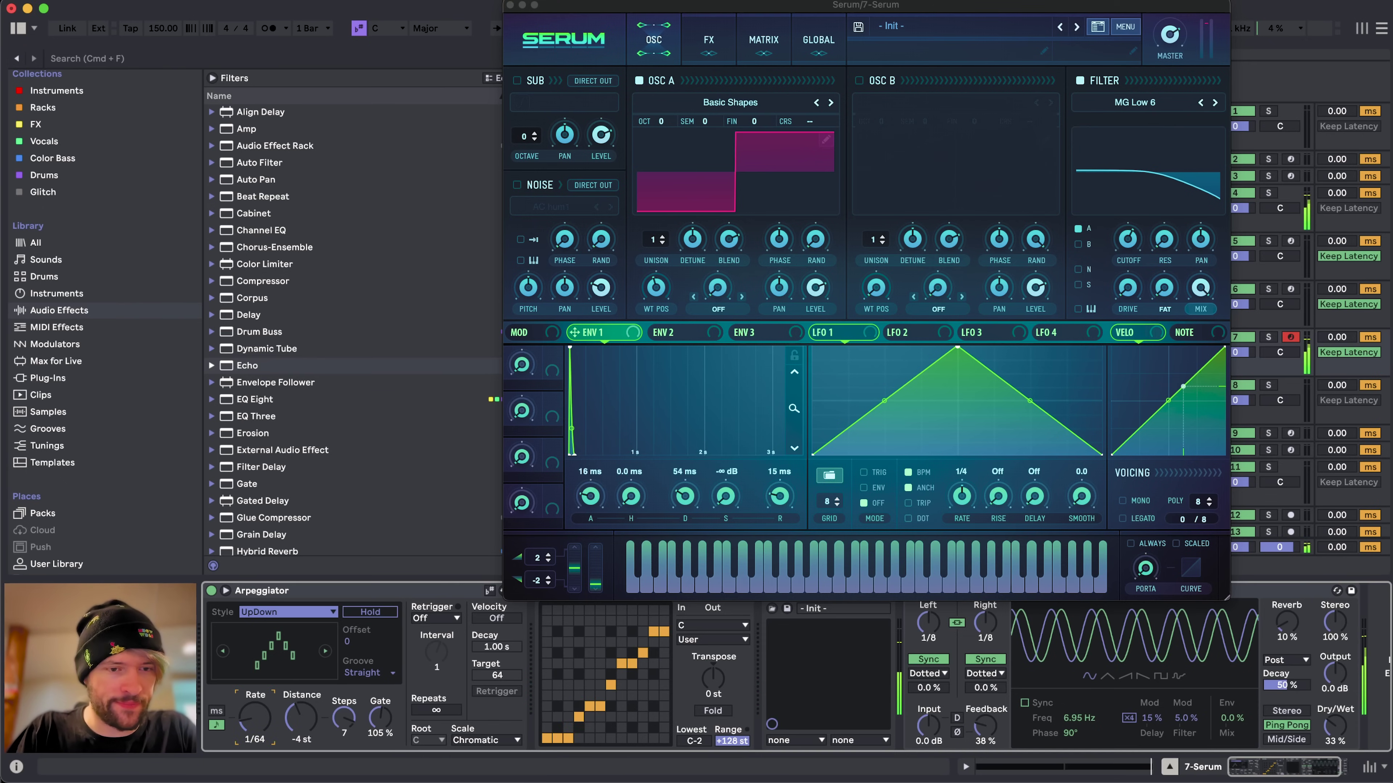
left_click_drag(591, 497, 598, 494)
left_click_drag(683, 496, 683, 506)
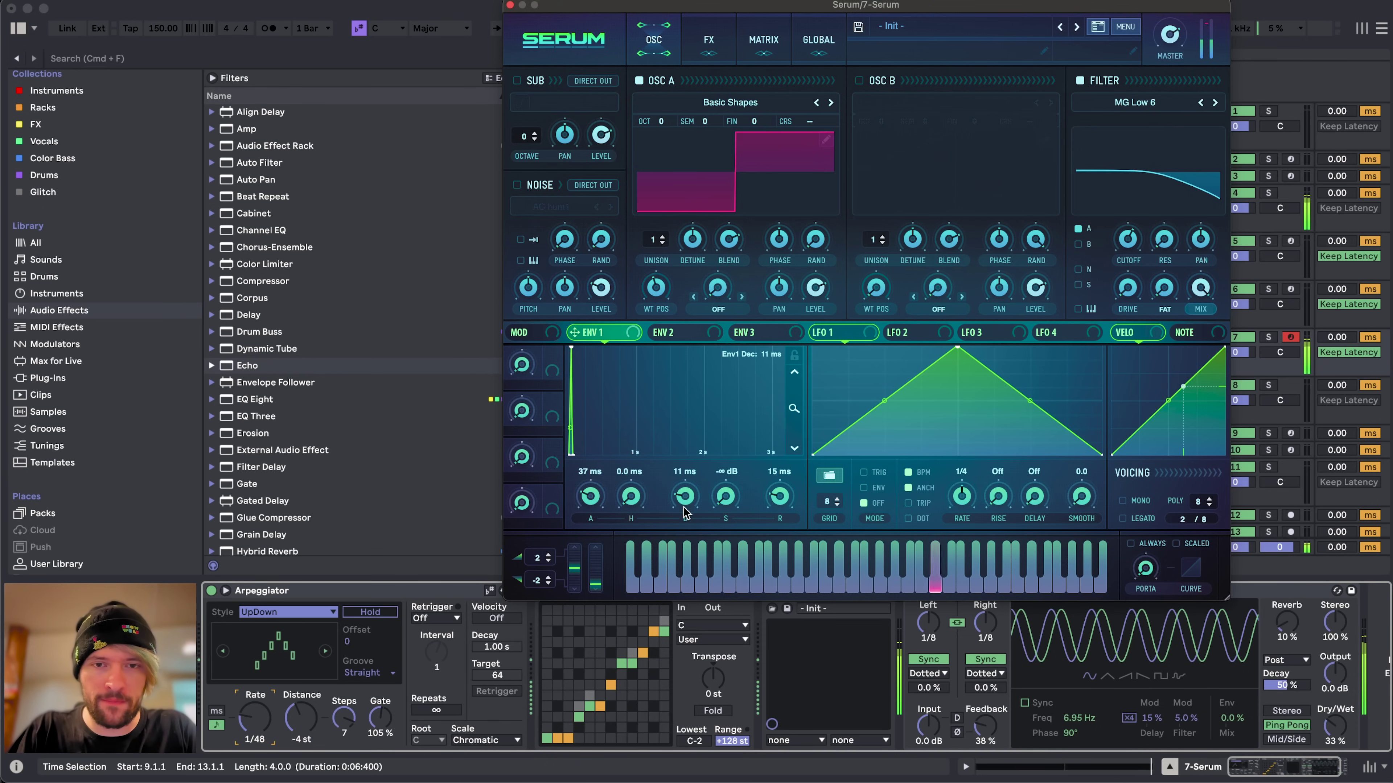
left_click_drag(587, 496, 589, 493)
- Try different Arpeggiator Distance values while playing notes, settling on +4 st
left_click(285, 727)
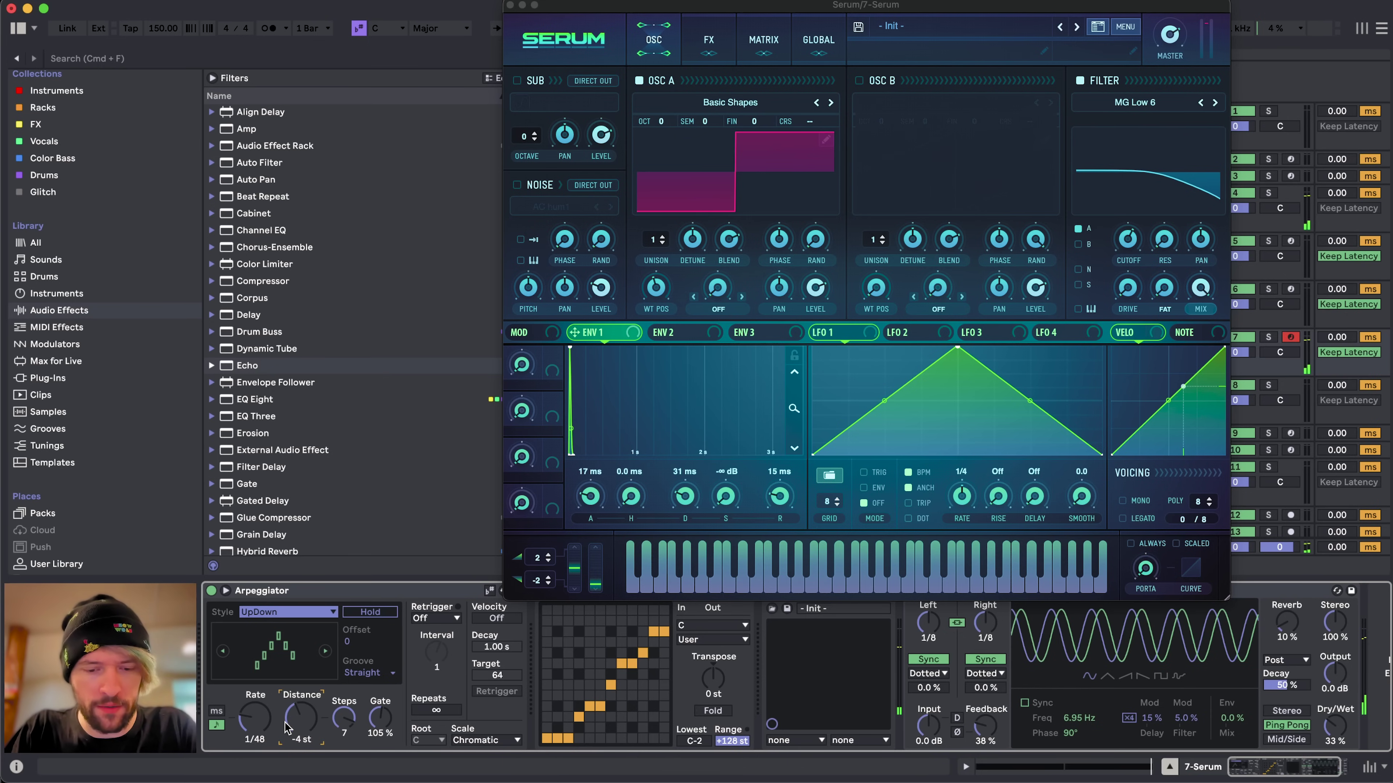
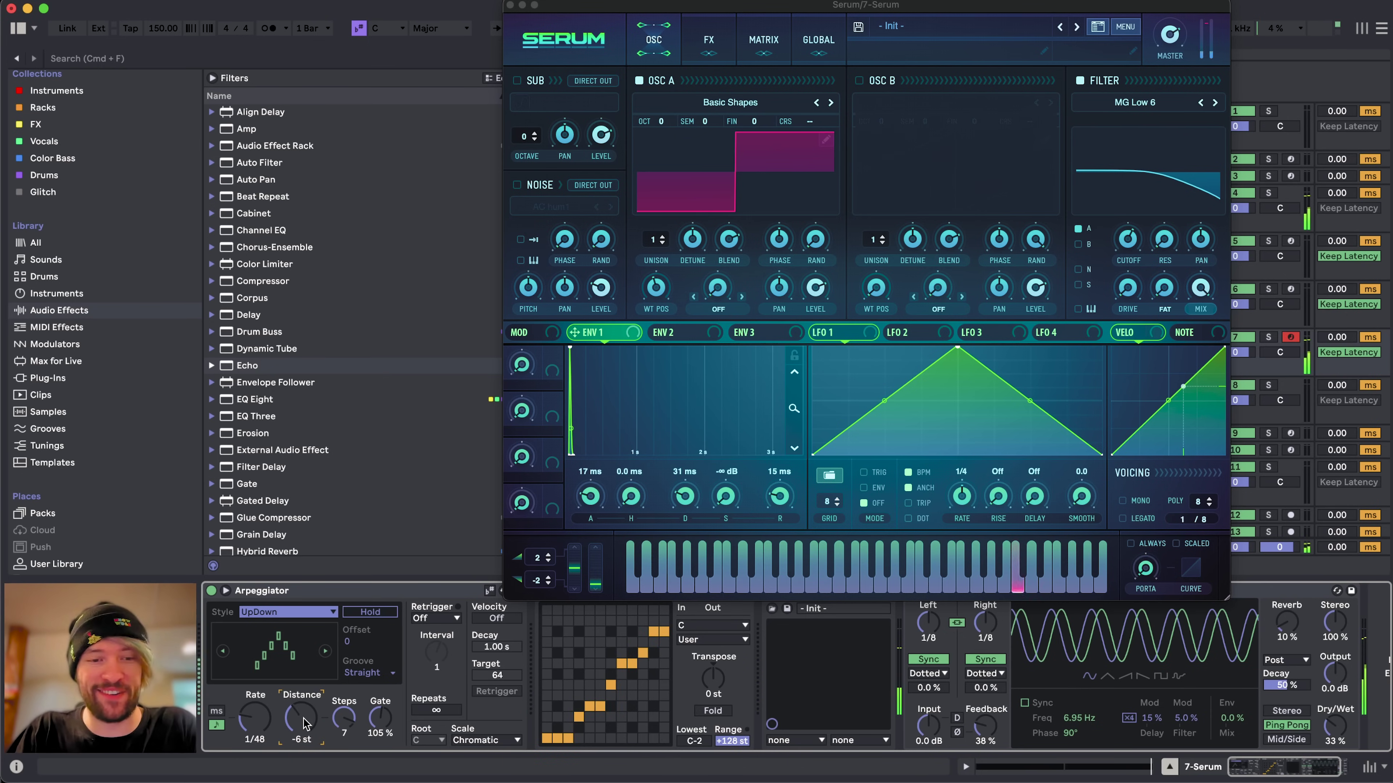
left_click_drag(306, 724, 312, 730)
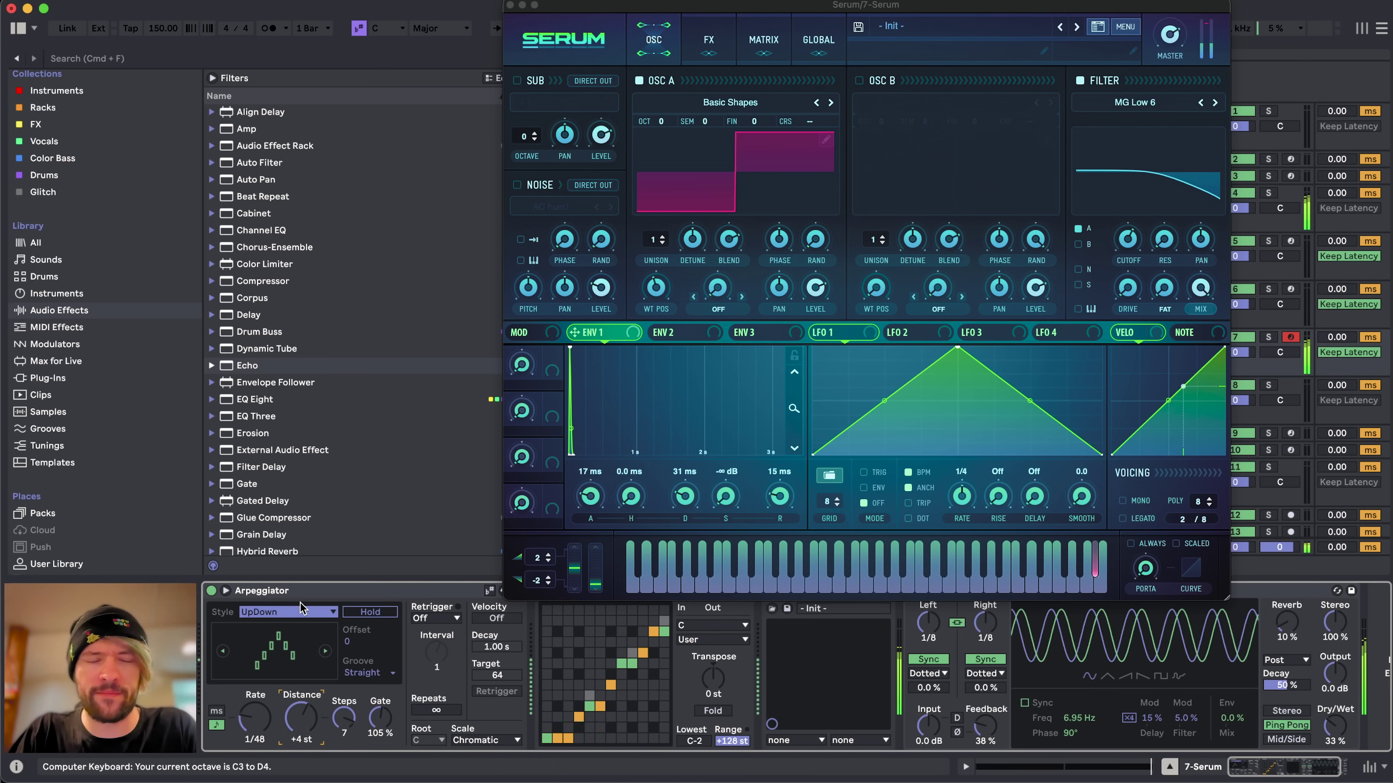
left_click(309, 627)
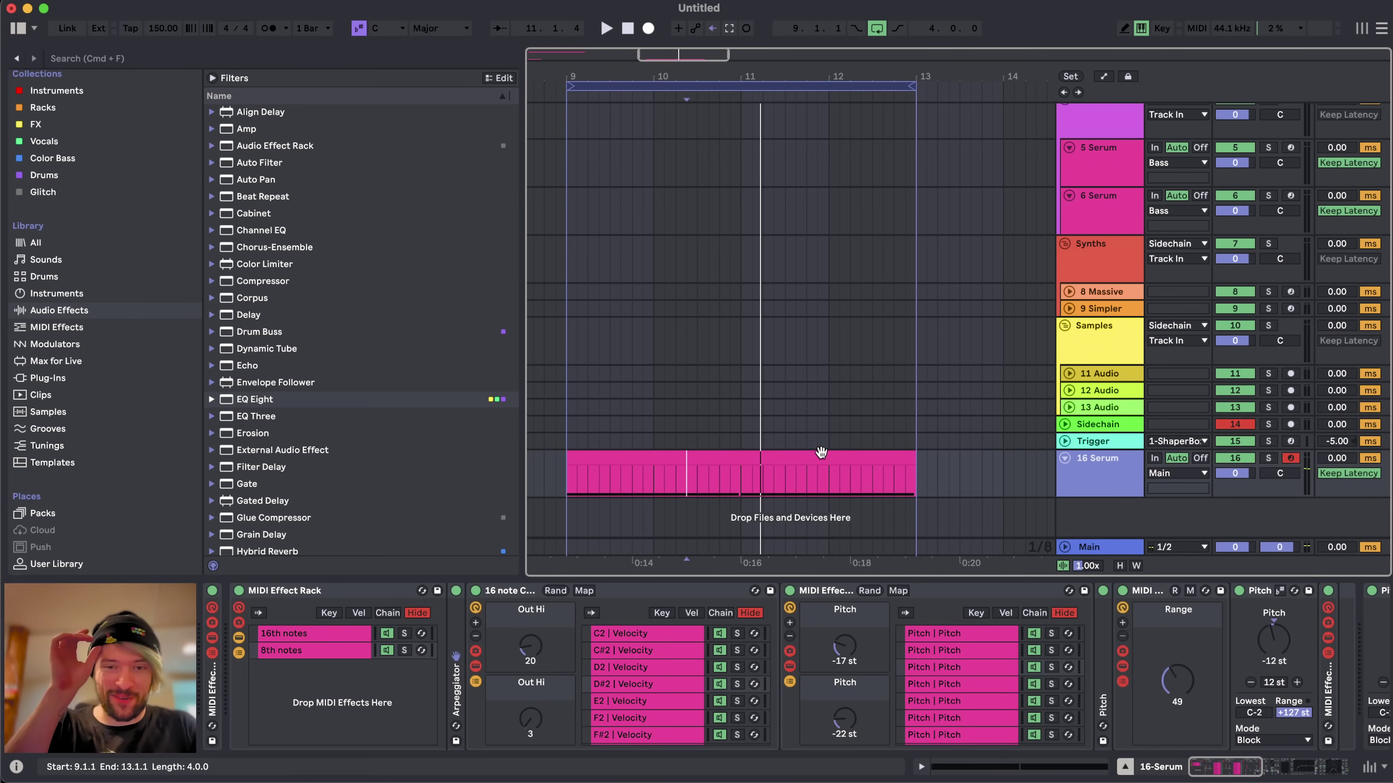
- On the 16 Serum track, group the Serum instrument into an Instrument Rack and show the rack's macros
left_click(803, 460)
scroll(794, 475, "left", 1)
scroll(795, 475, "up", 1)
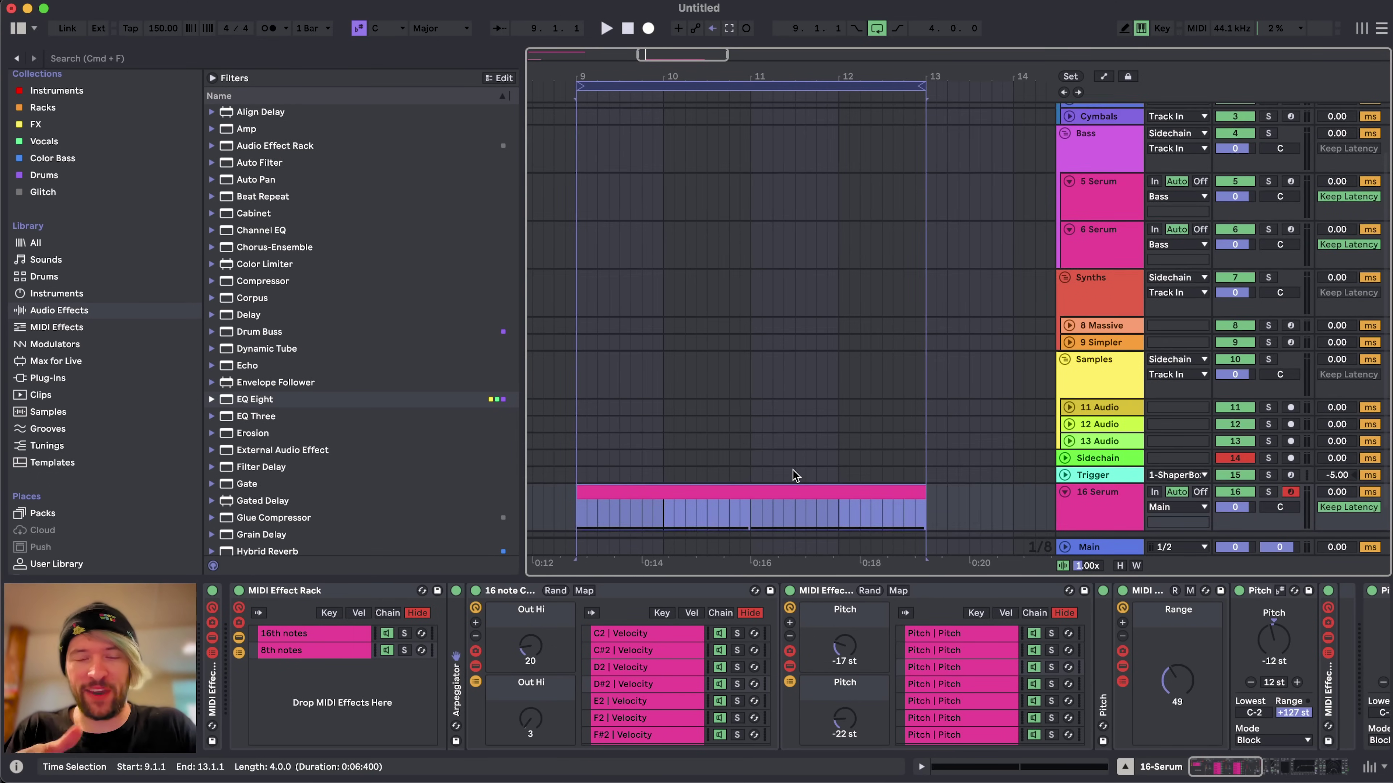
scroll(795, 475, "down", 1)
scroll(795, 475, "right", 2)
scroll(795, 475, "left", 2)
scroll(751, 625, "right", 10)
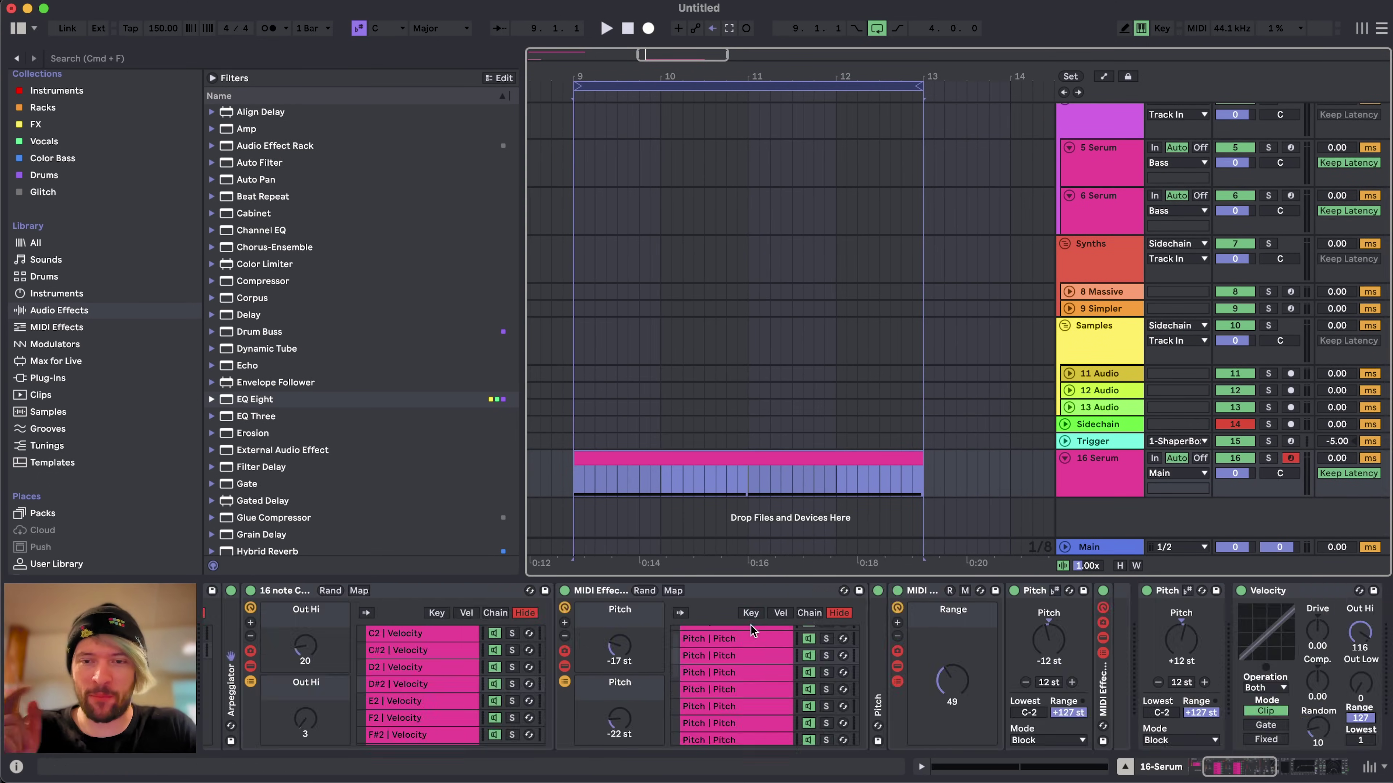
left_click(967, 594)
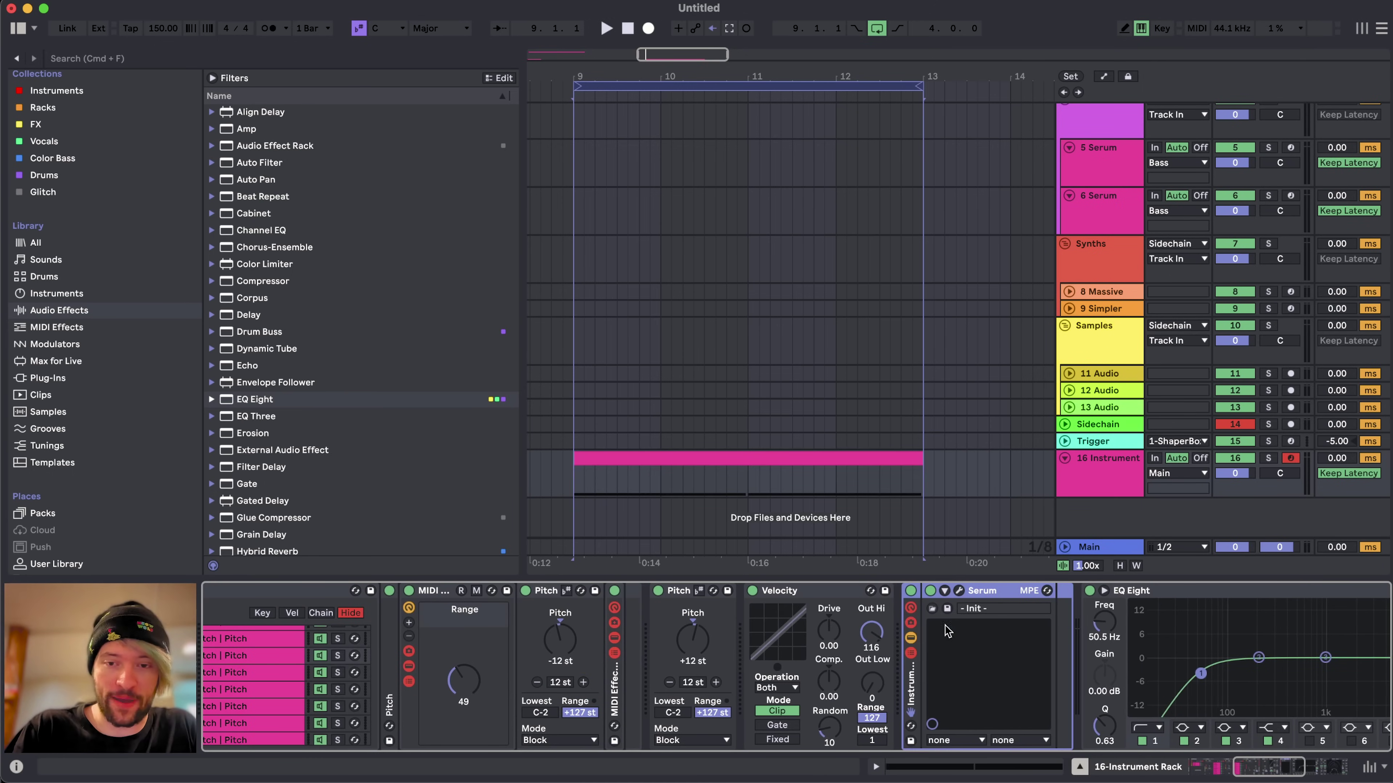
key("super+g")
left_click(778, 667)
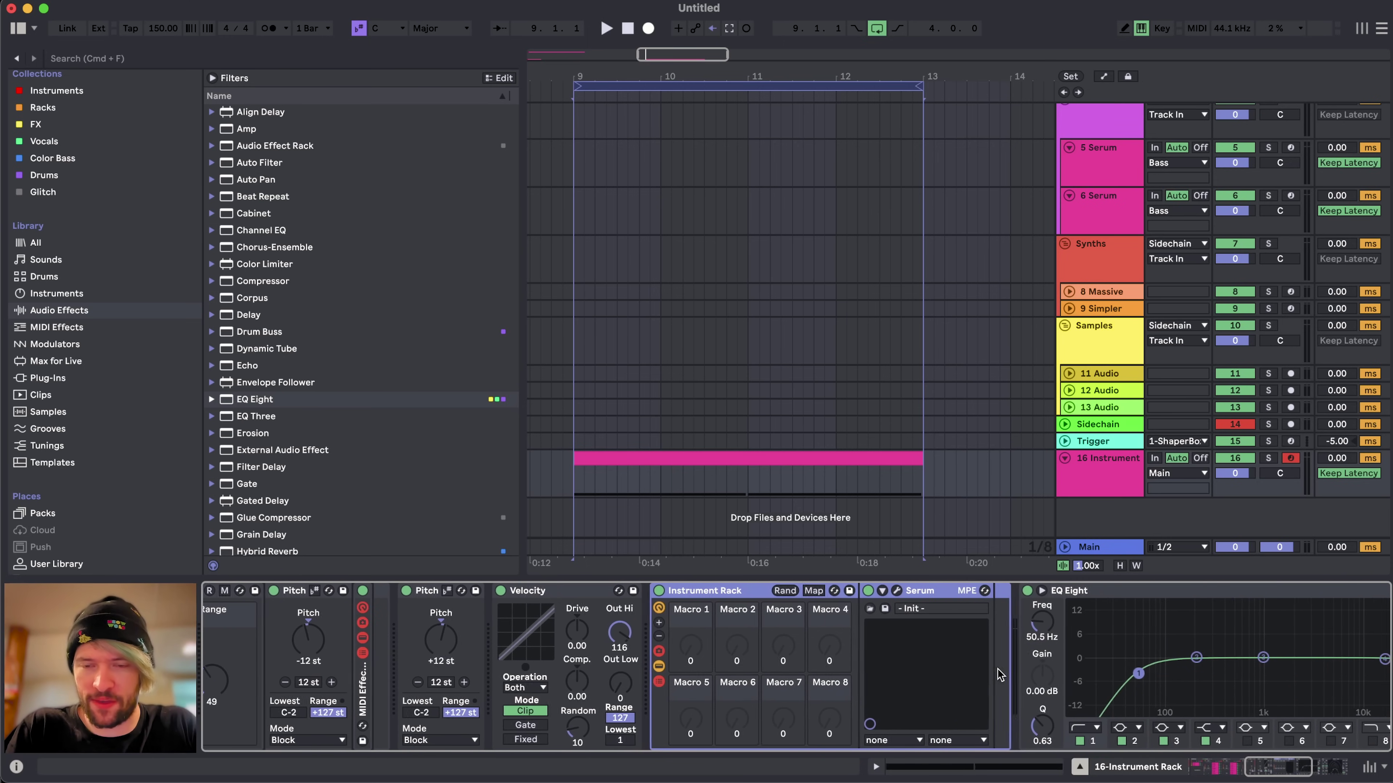
- Open the rack's Serum and load the Generative Waves user wavetable into OSC A
left_click(880, 591)
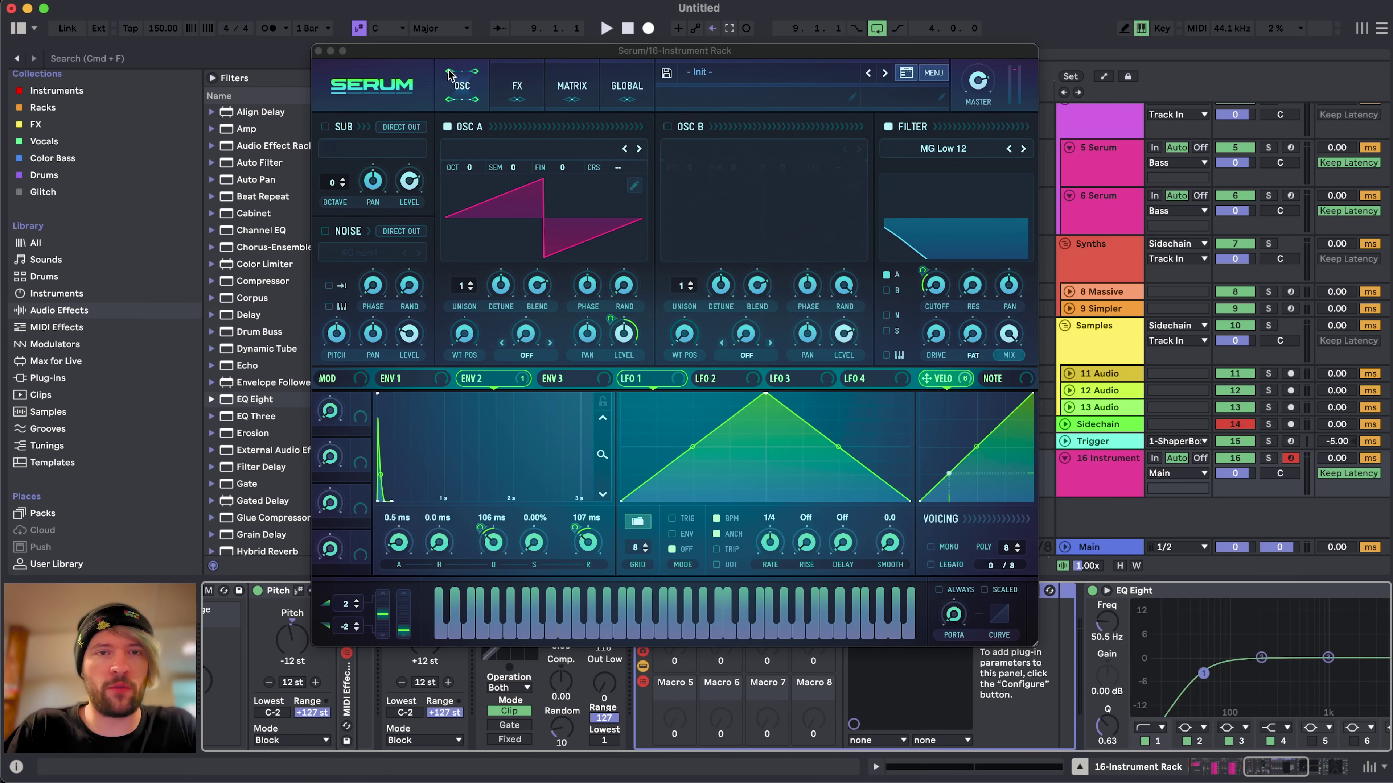
left_click(585, 147)
mouse_move(486, 727)
scroll(889, 478, "down", 2)
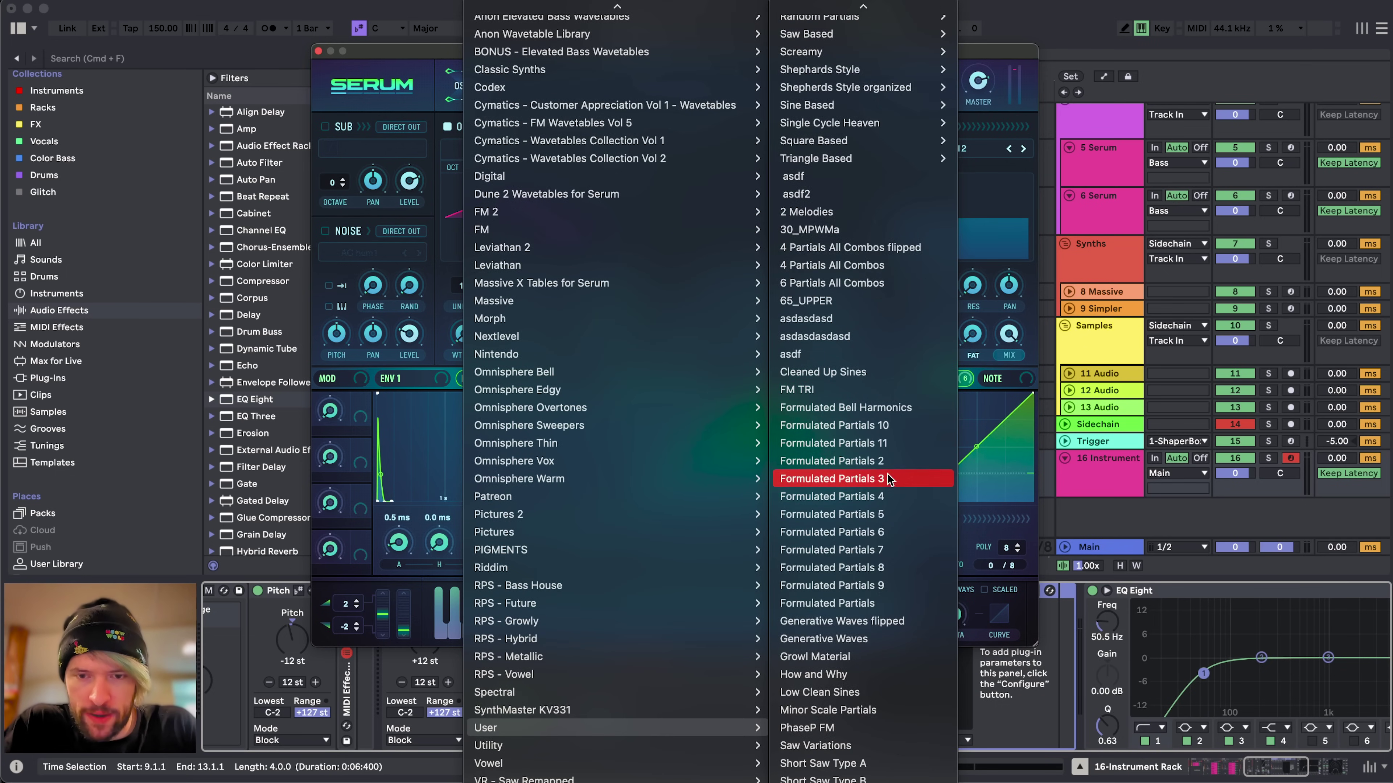
left_click(879, 640)
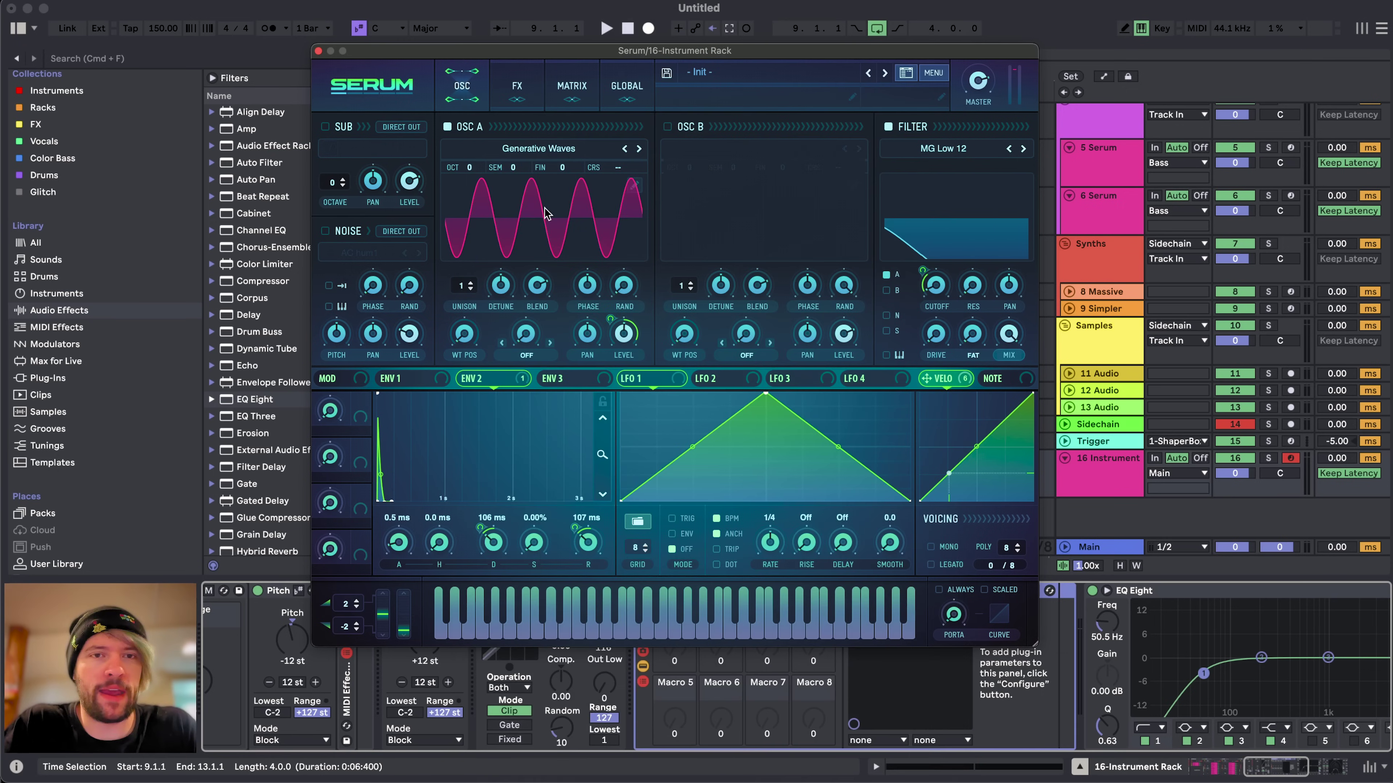
- Set OSC A's octave to -2 and raise its wavetable position while the loop plays
left_click_drag(465, 333, 484, 360)
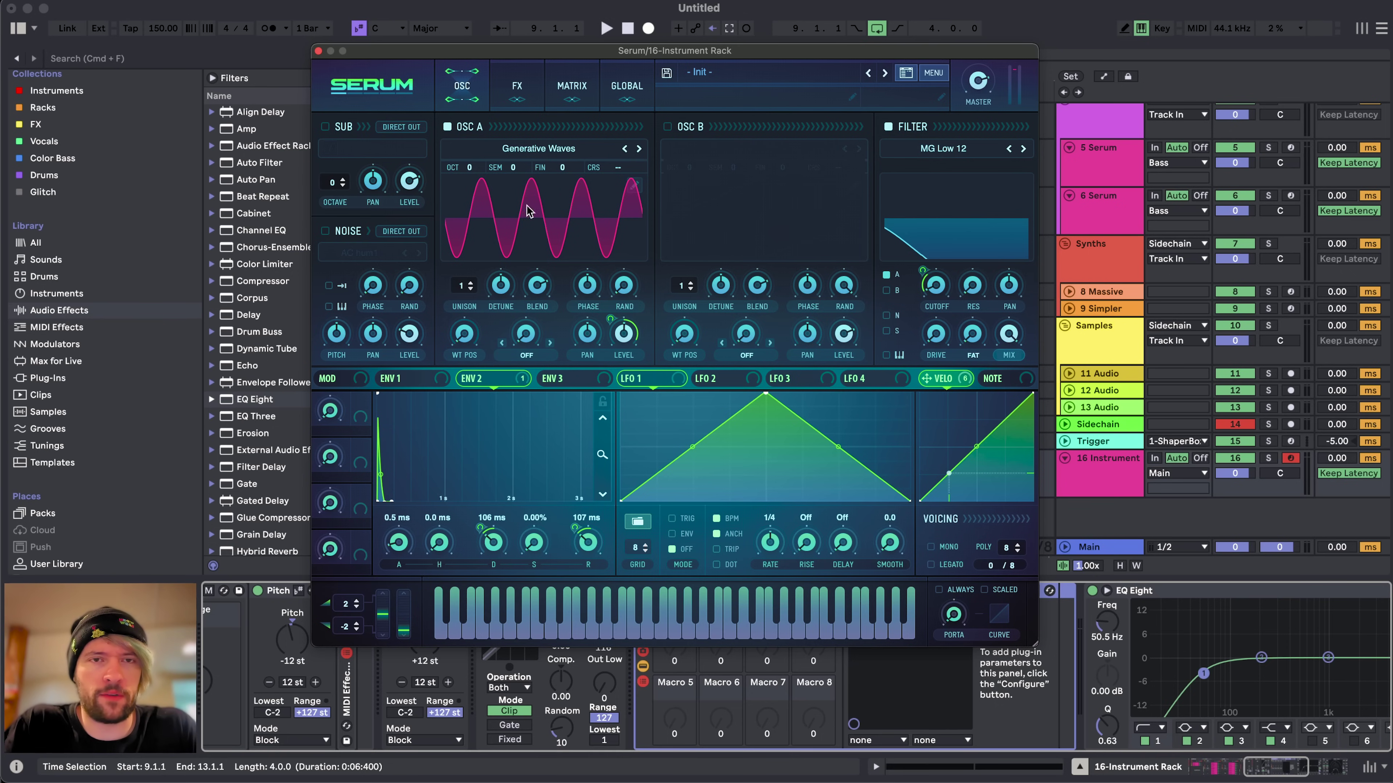
left_click_drag(470, 168, 468, 173)
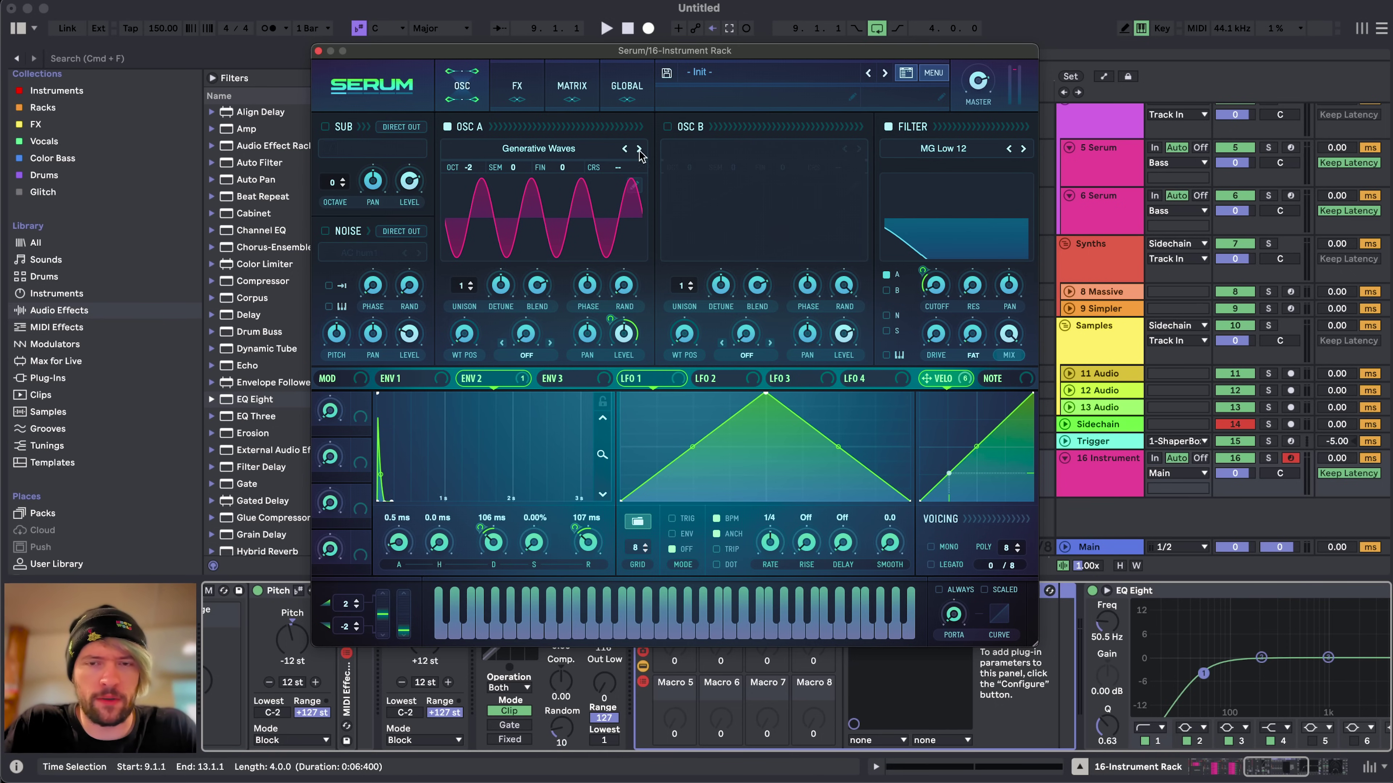
key("space")
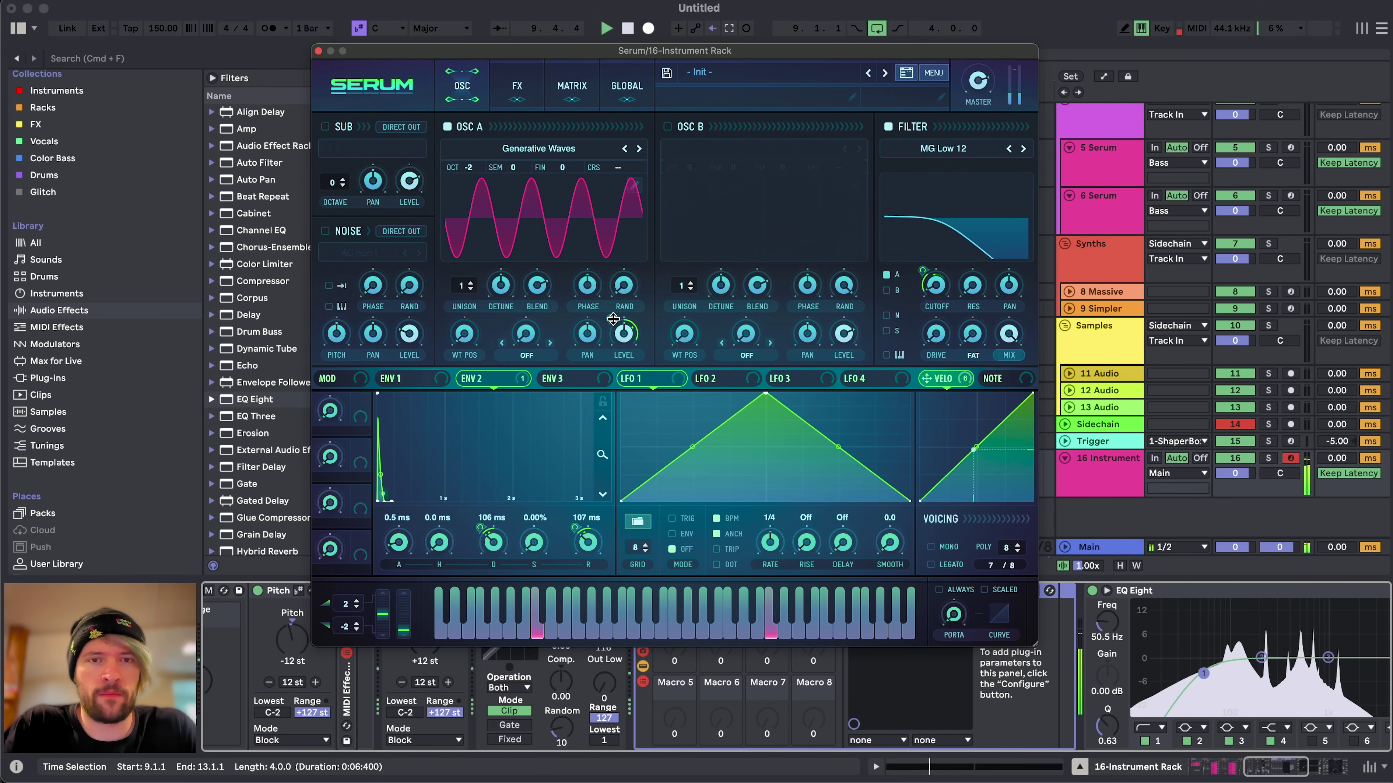
left_click_drag(464, 333, 475, 265)
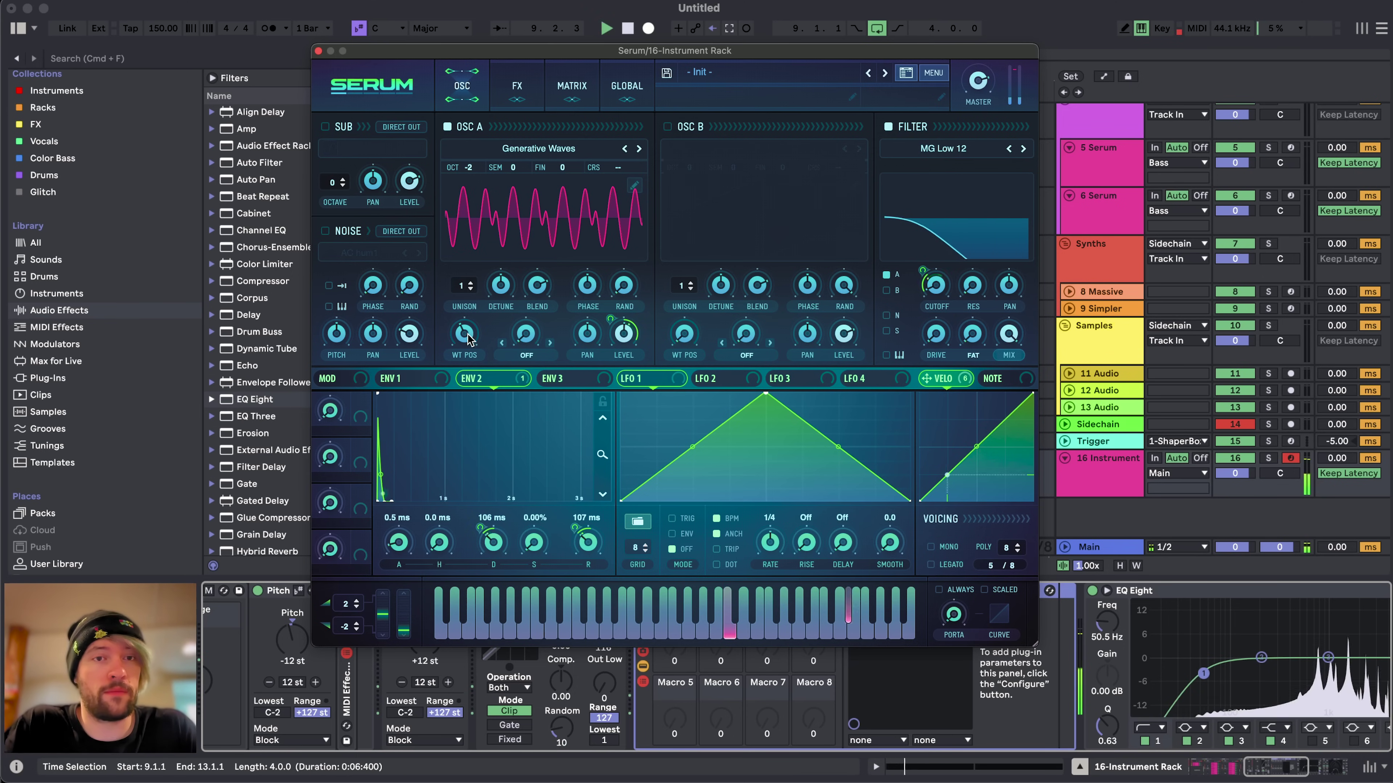
- Lower OSC A's wavetable position to 1, expose it as a configured Serum parameter and map it to the rack's Macro 1
left_click_drag(464, 333, 466, 365)
left_click_drag(681, 51, 292, 6)
left_click(1016, 591)
left_click_drag(567, 3, 813, 2)
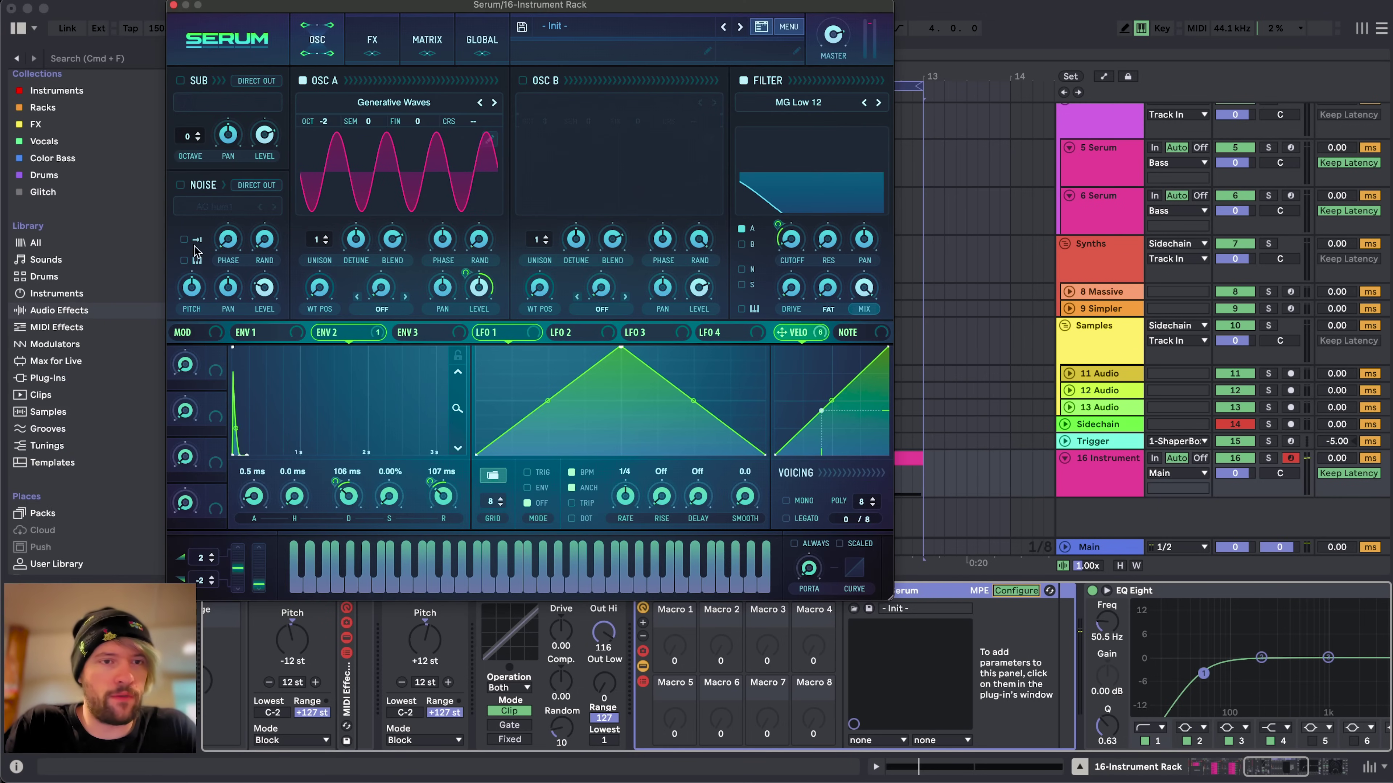
left_click_drag(325, 284, 326, 291)
left_click(1015, 591)
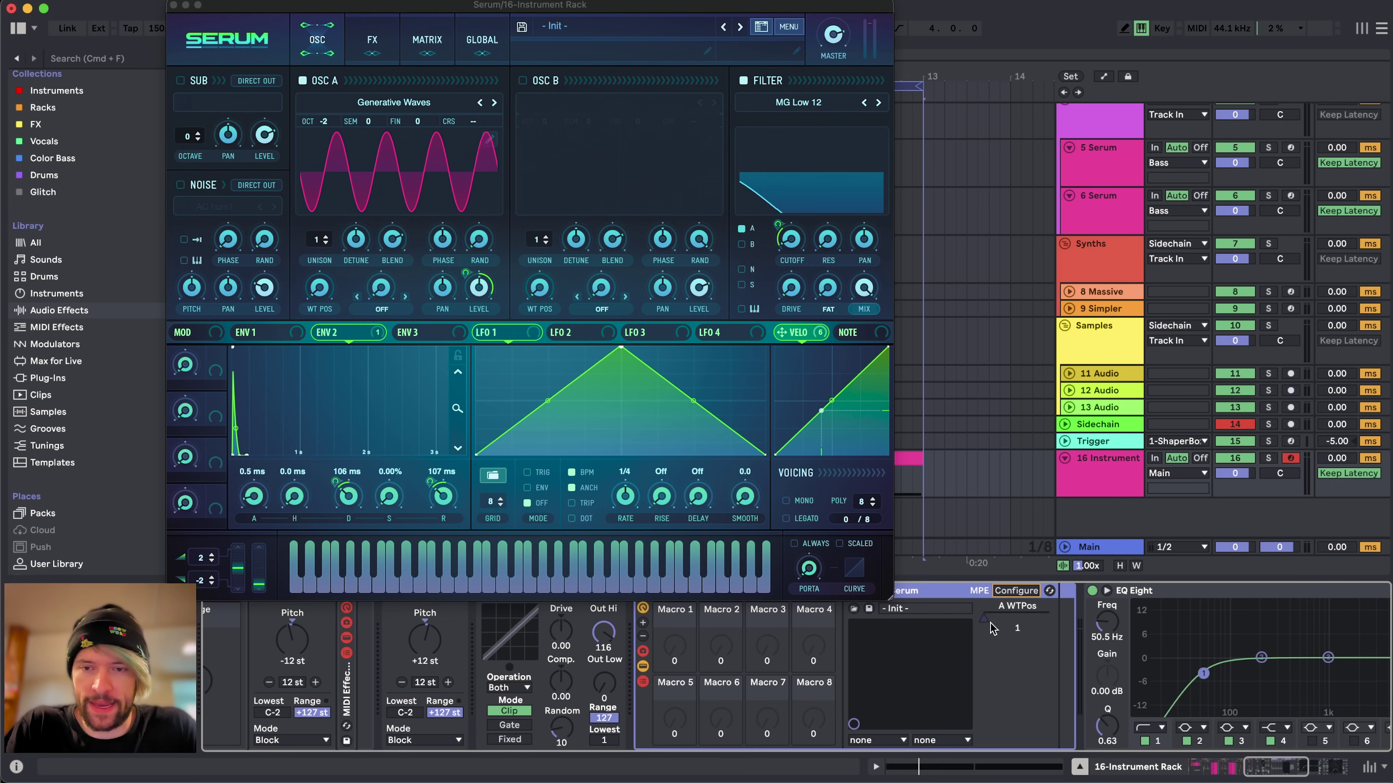
right_click(986, 620)
left_click(1042, 375)
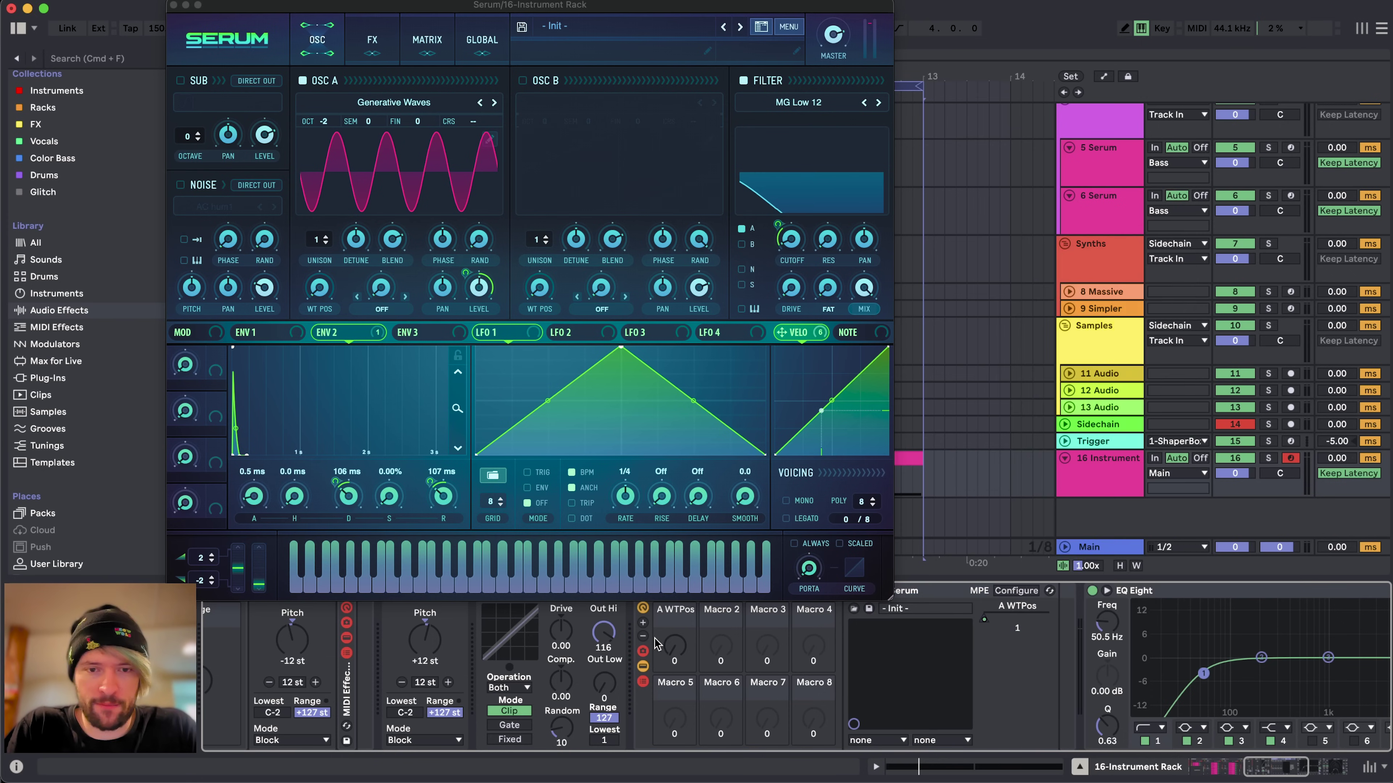
- Expose OSC A's unison and detune as configured parameters and map them to the rack's Macro 2 and Macro 3
left_click(352, 248)
left_click(1016, 590)
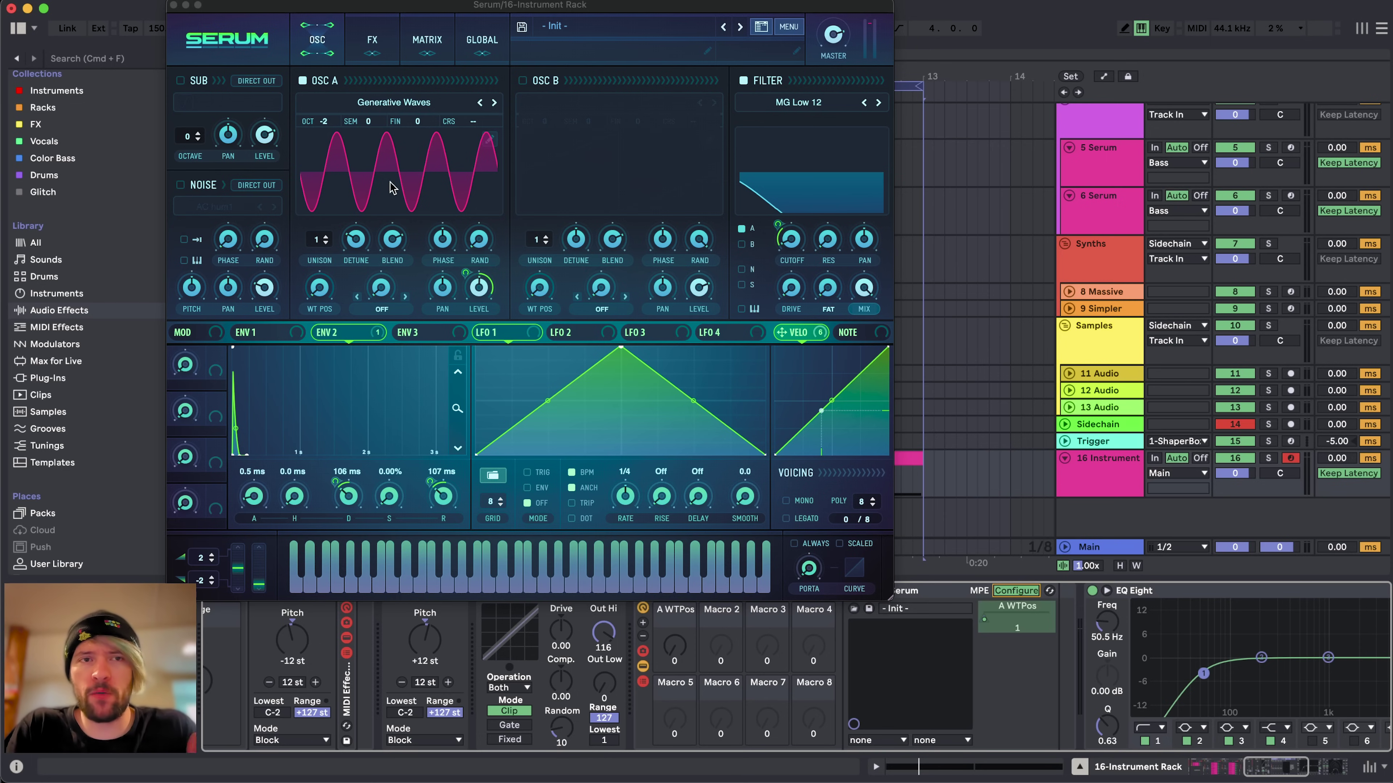
left_click(324, 242)
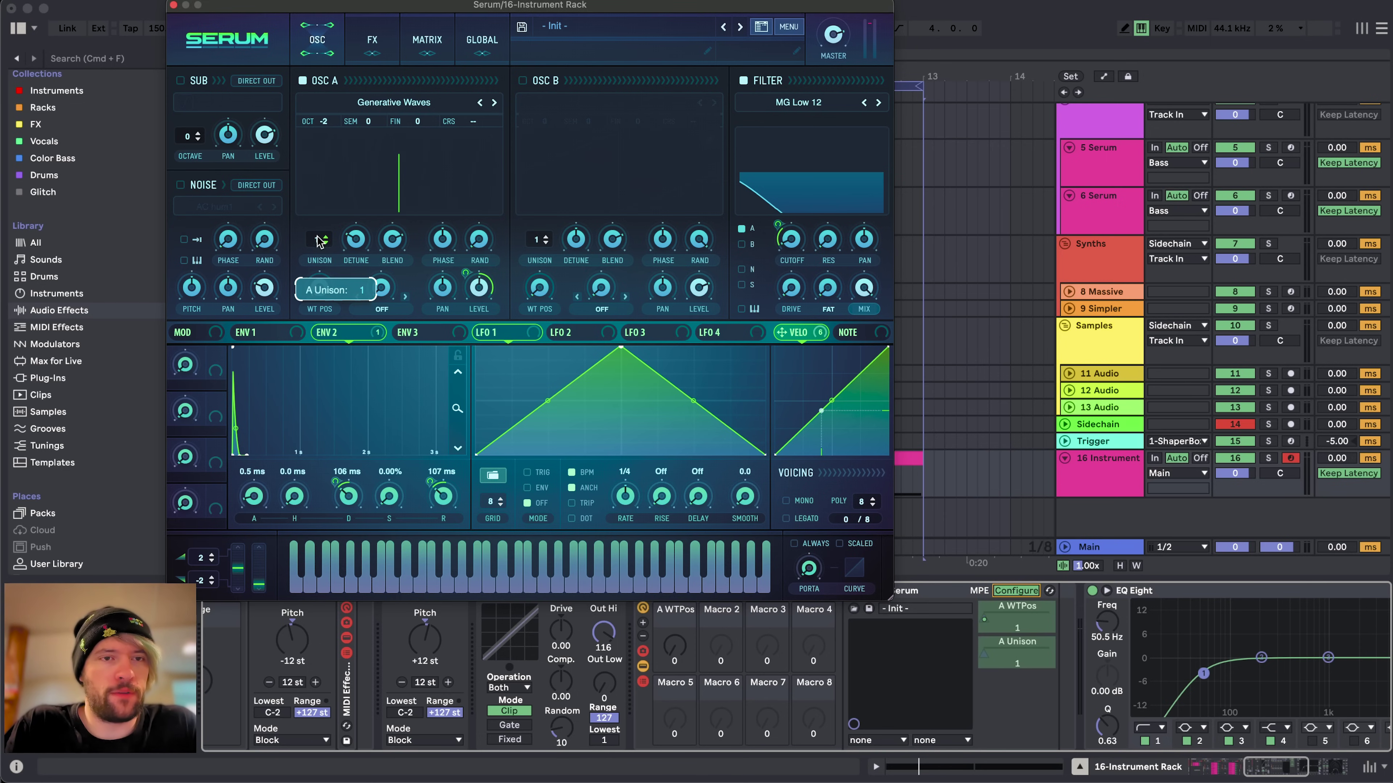
left_click(356, 239)
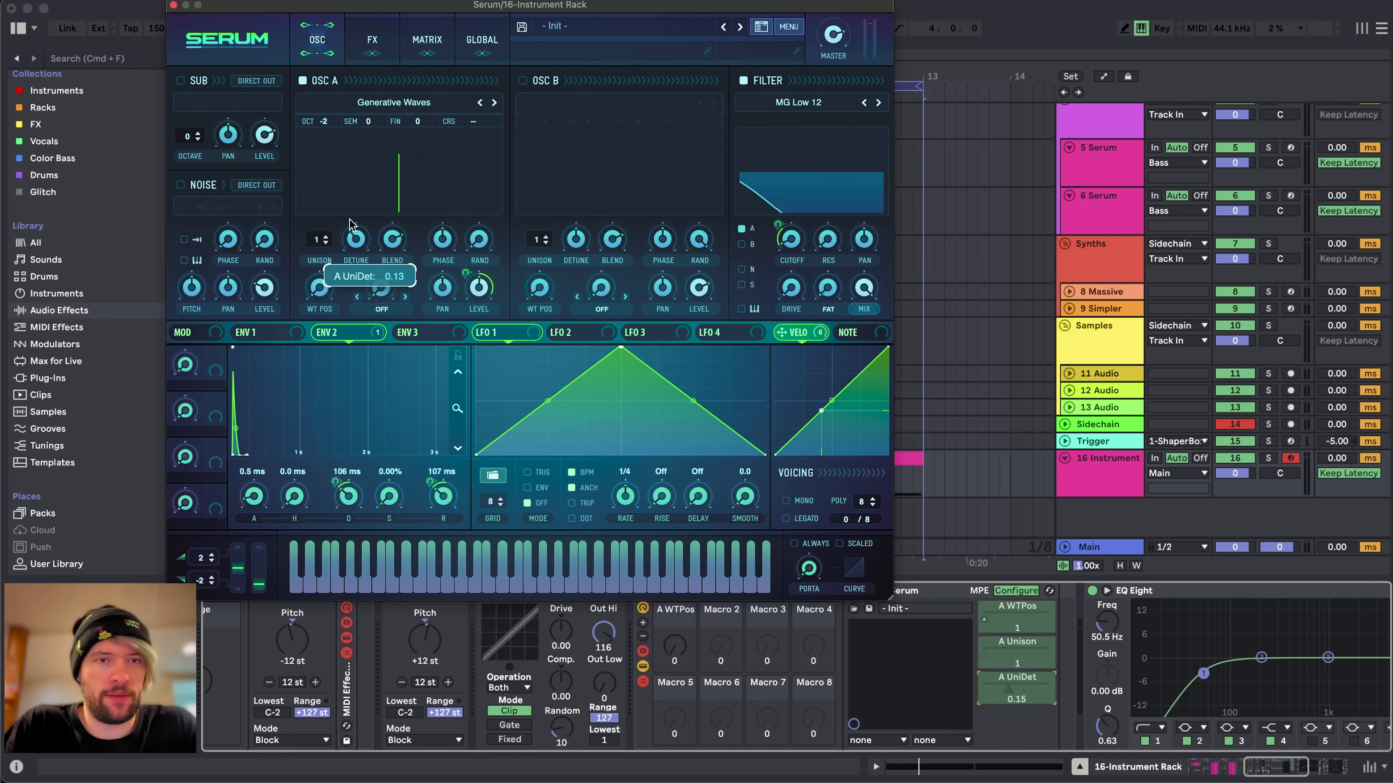
right_click(987, 678)
left_click(1076, 424)
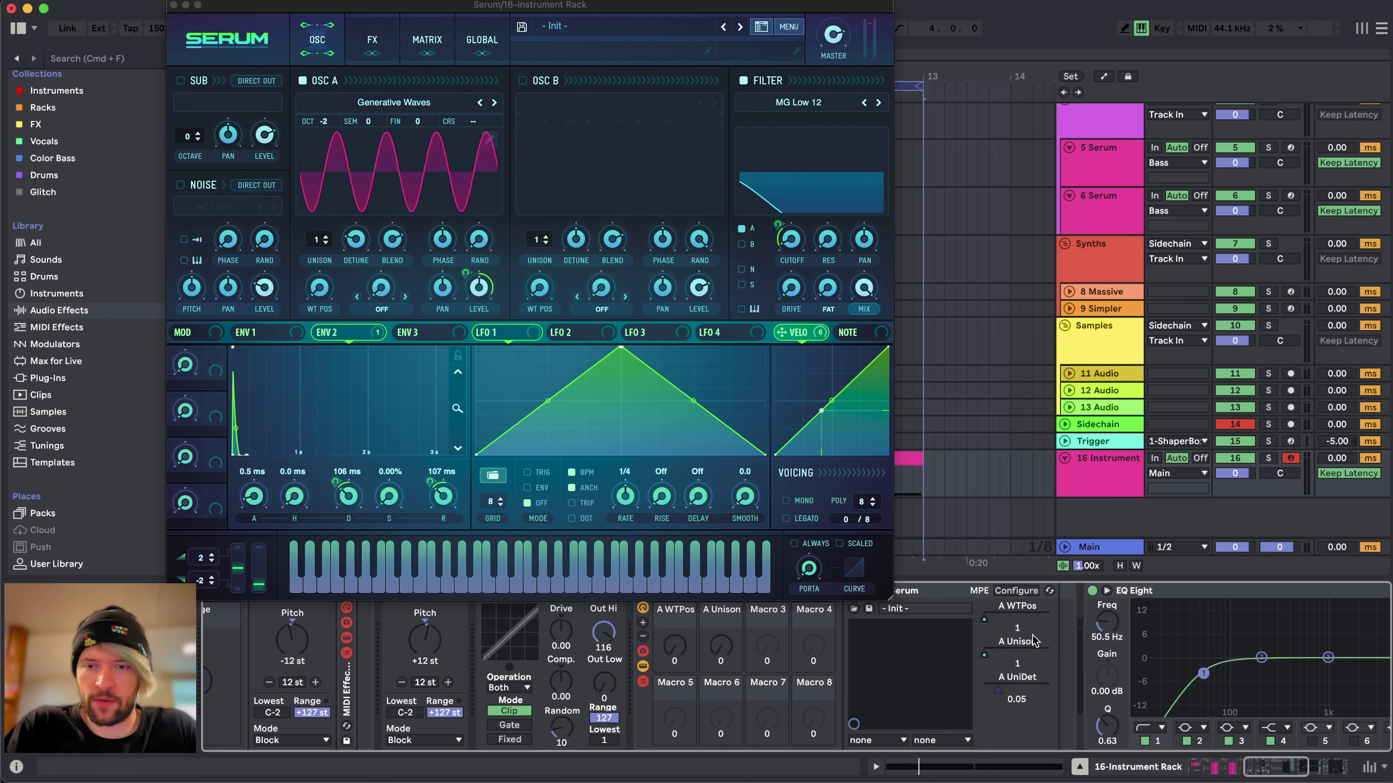
right_click(995, 692)
left_click(1090, 473)
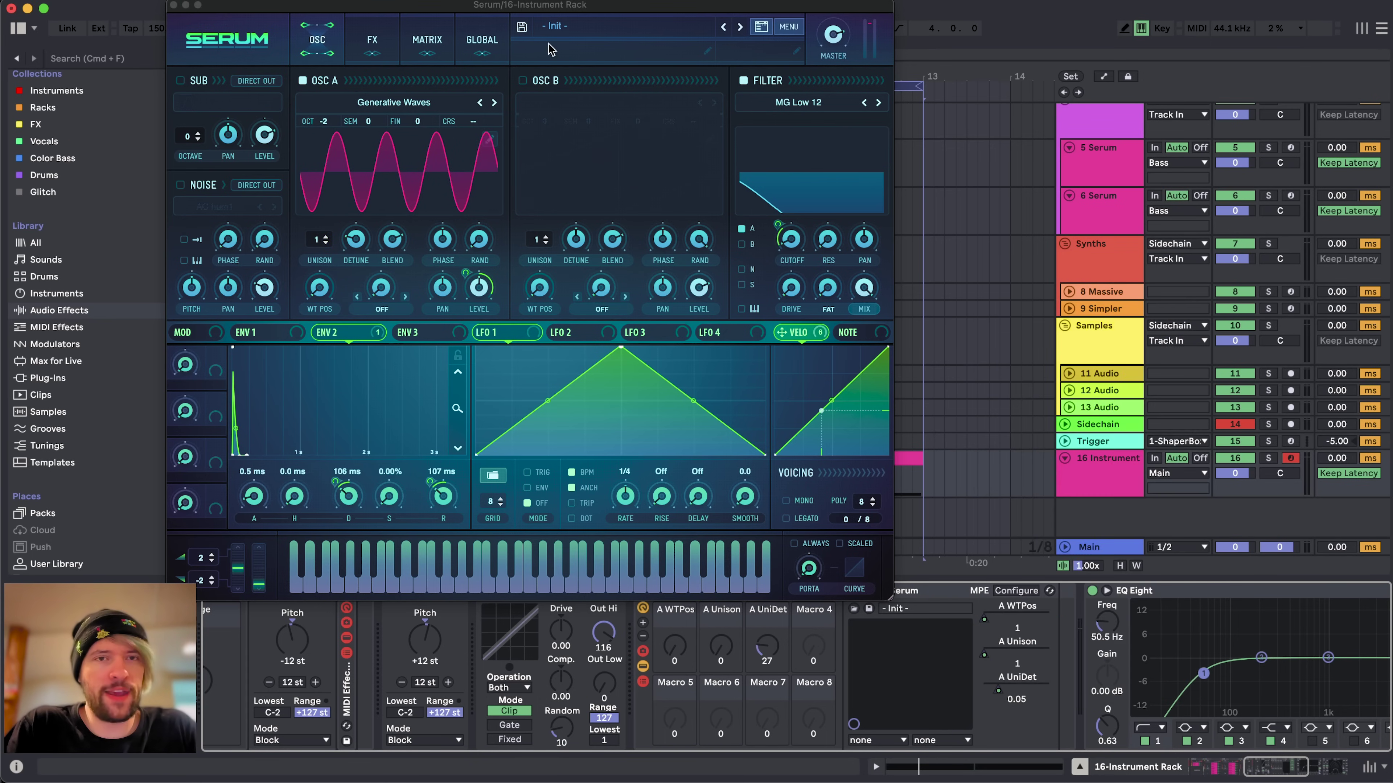
- Enable OSC B in Serum, set its octave to -2 and route it through the filter
left_click(540, 82)
left_click_drag(558, 128, 558, 144)
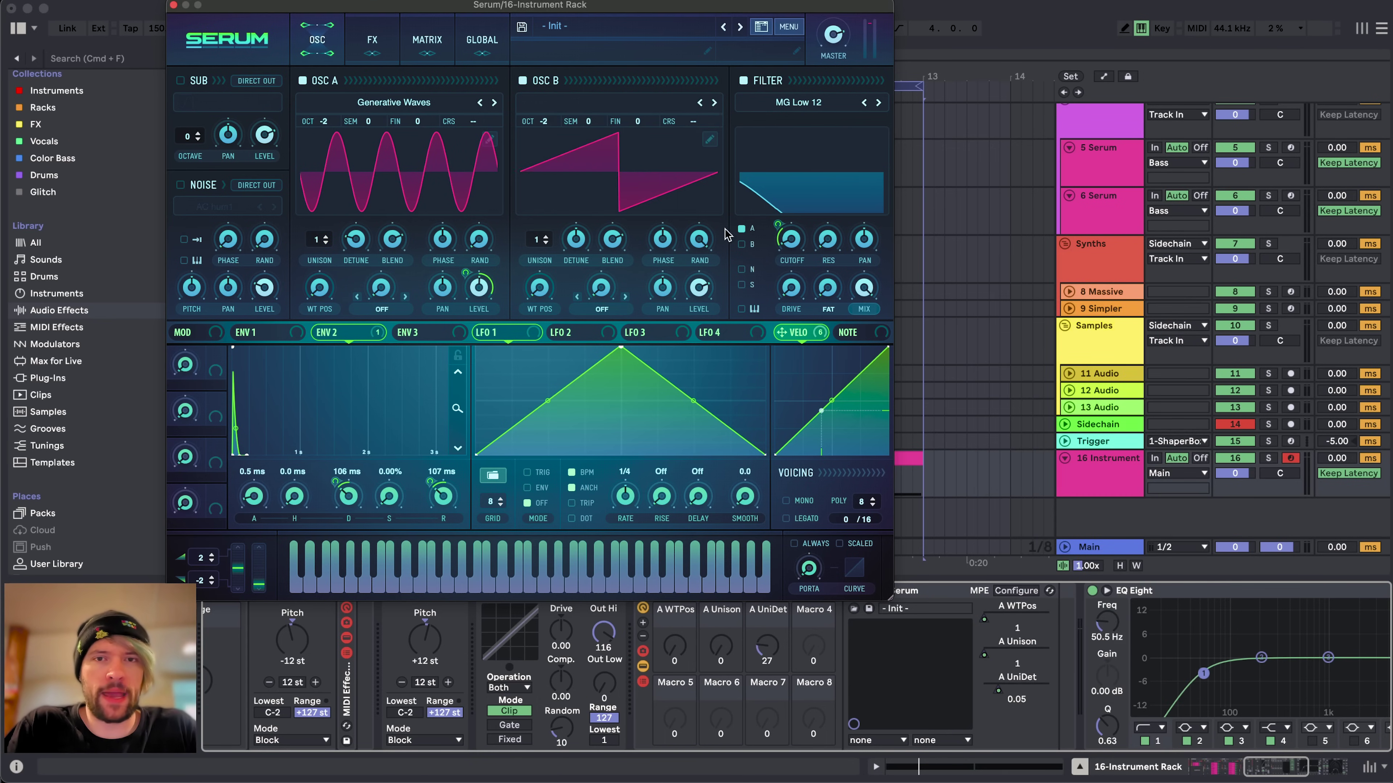
left_click(742, 245)
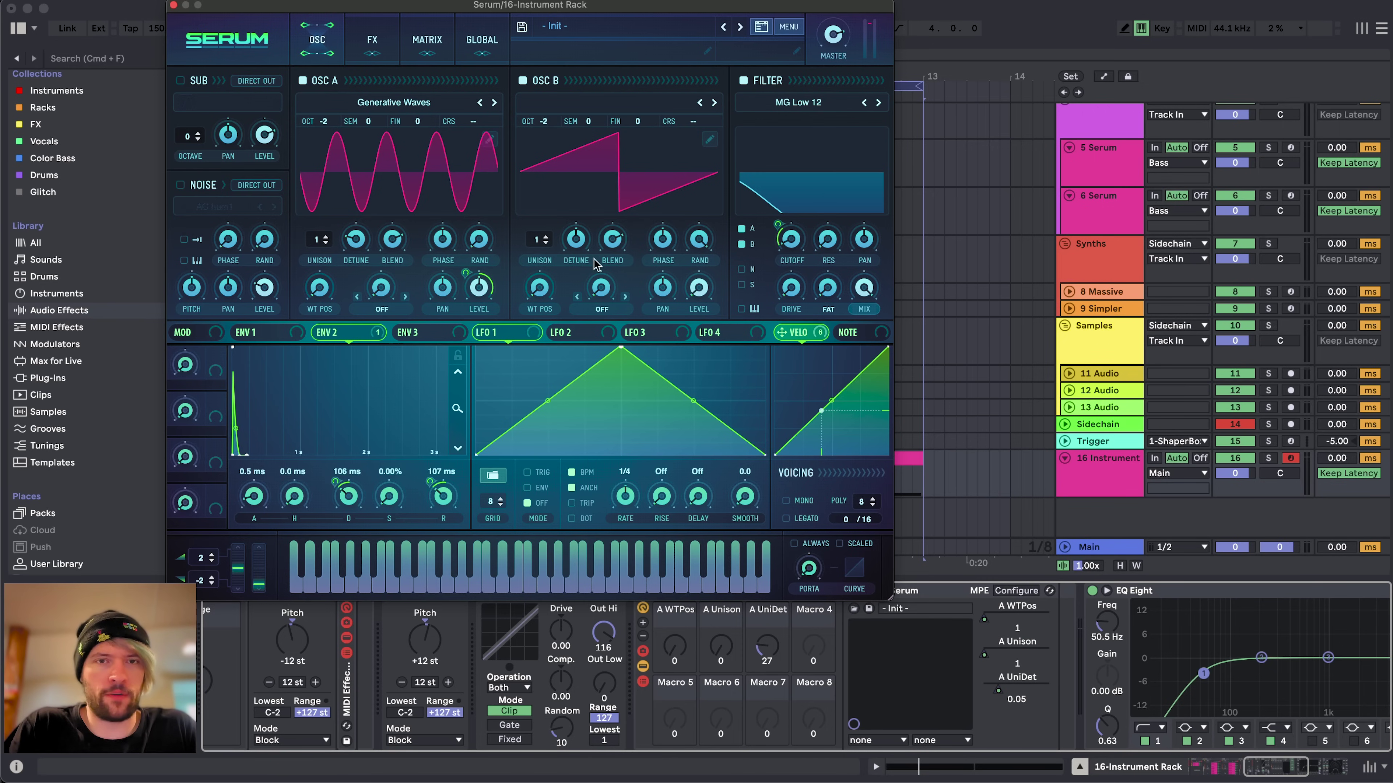
- Lower OSC B's level to 0% and map that level to the rack's Macro 4
left_click(1016, 592)
left_click(698, 291)
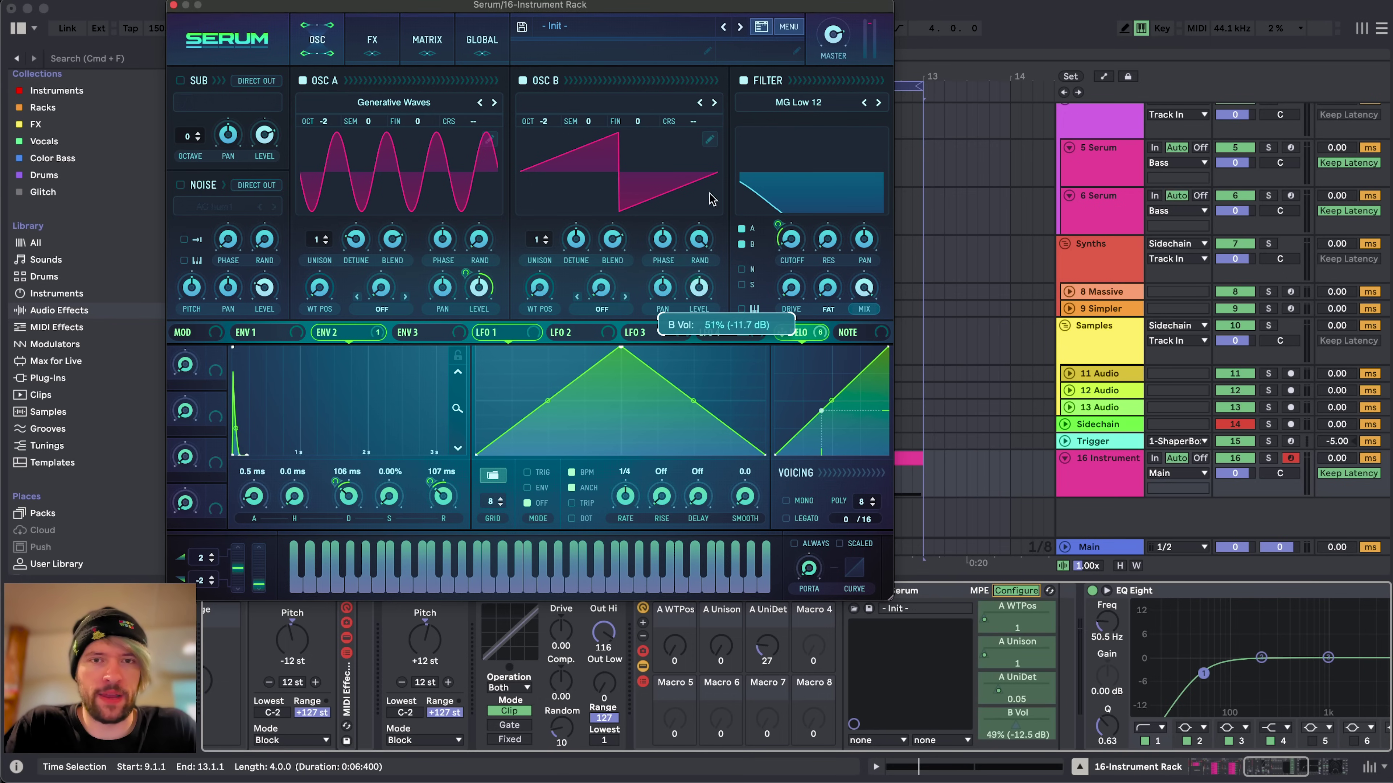
key("super+alt+p")
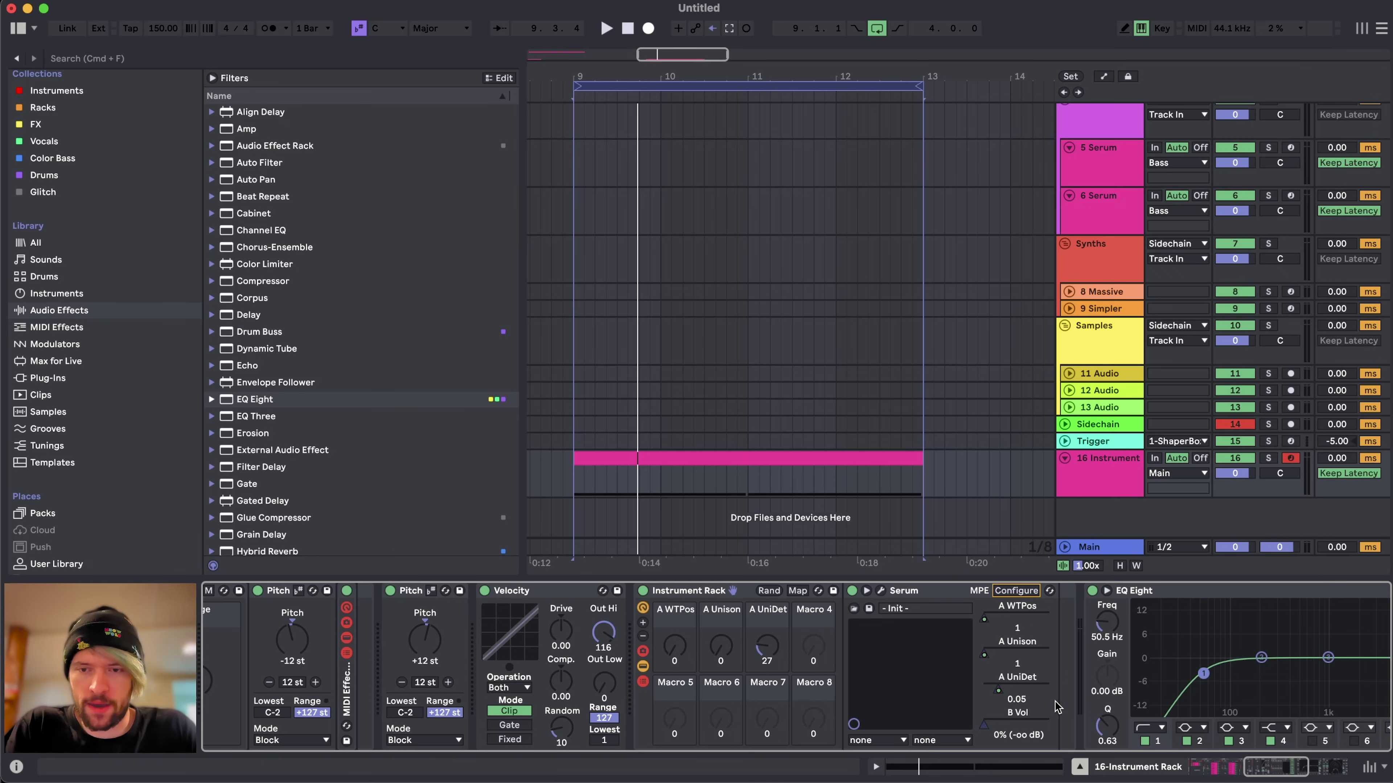
right_click(984, 729)
left_click(1042, 513)
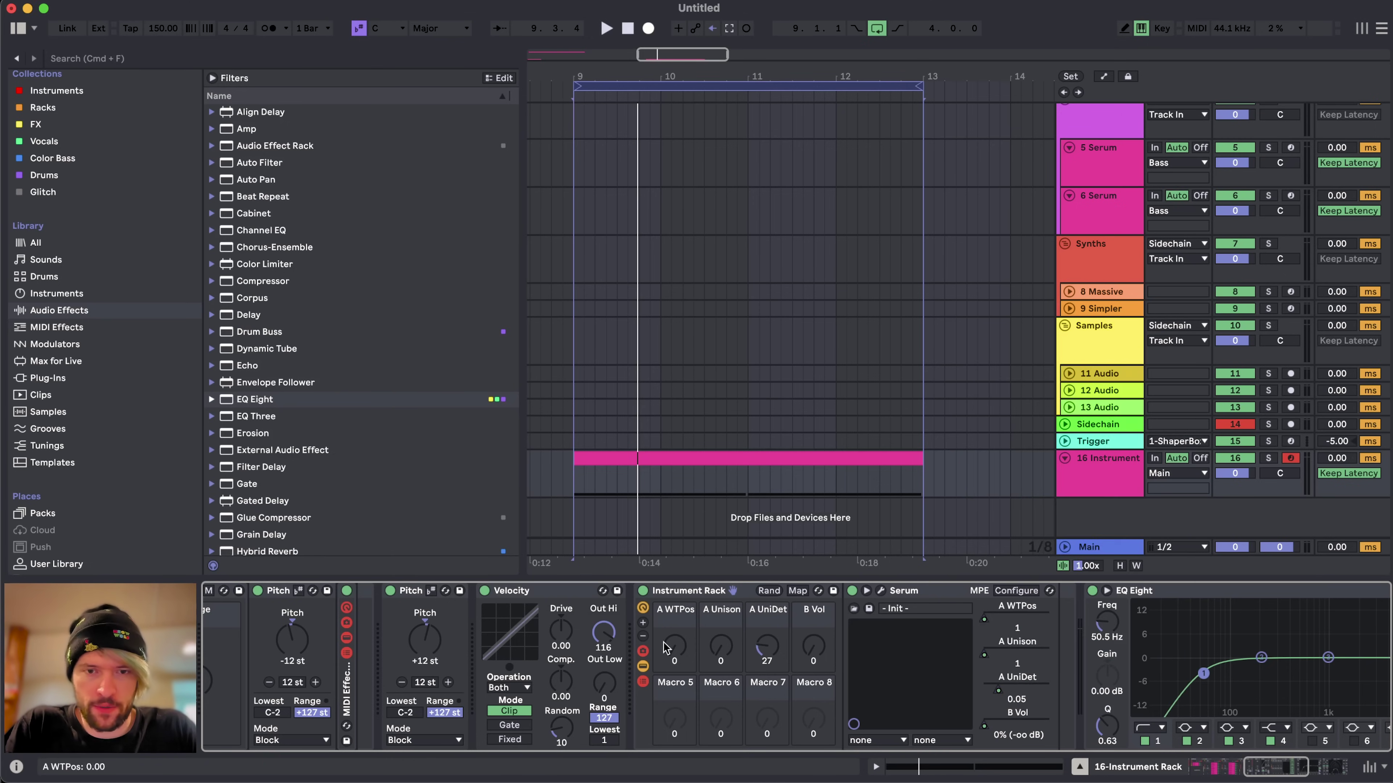
- Reduce the Instrument Rack to four macros and limit the A Unison mapping to a maximum of 0.19
left_click(643, 637)
left_click(711, 591)
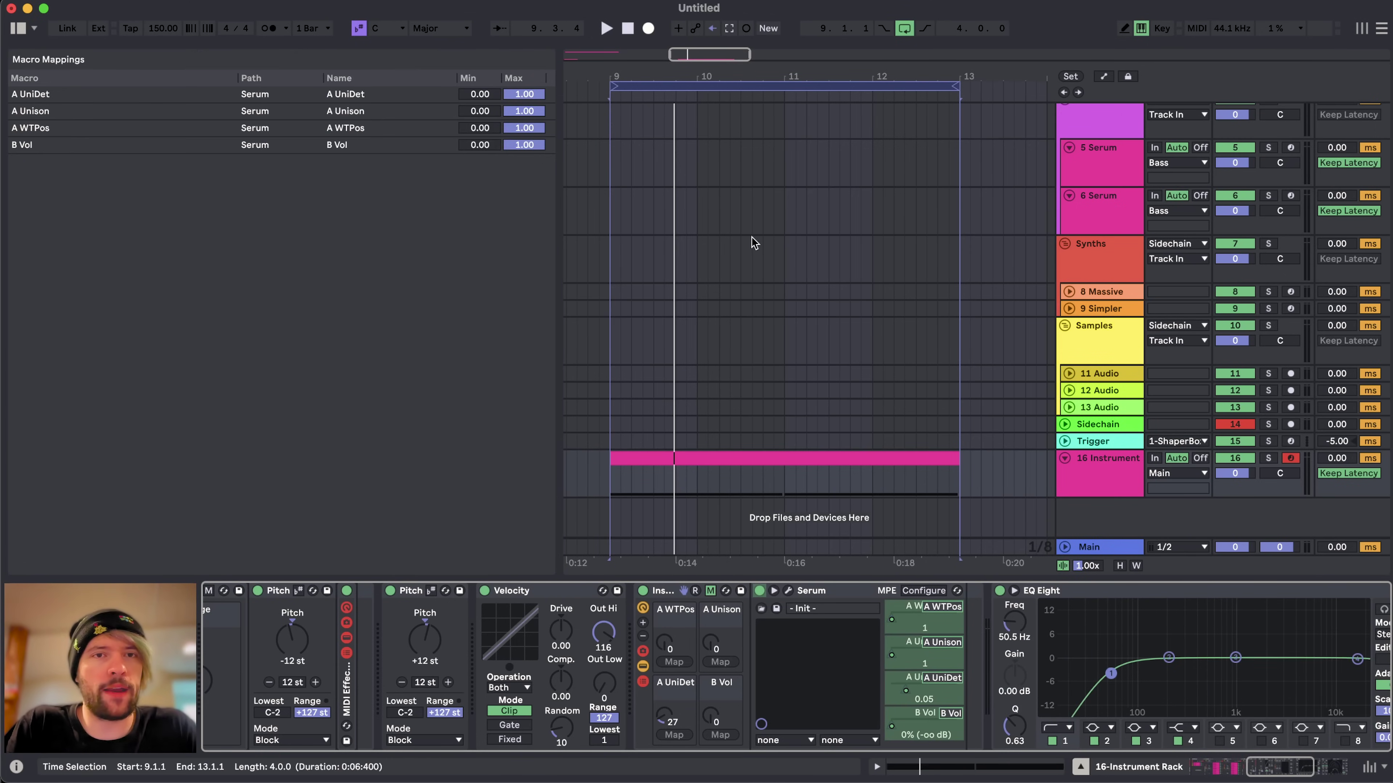
key("super+alt+p")
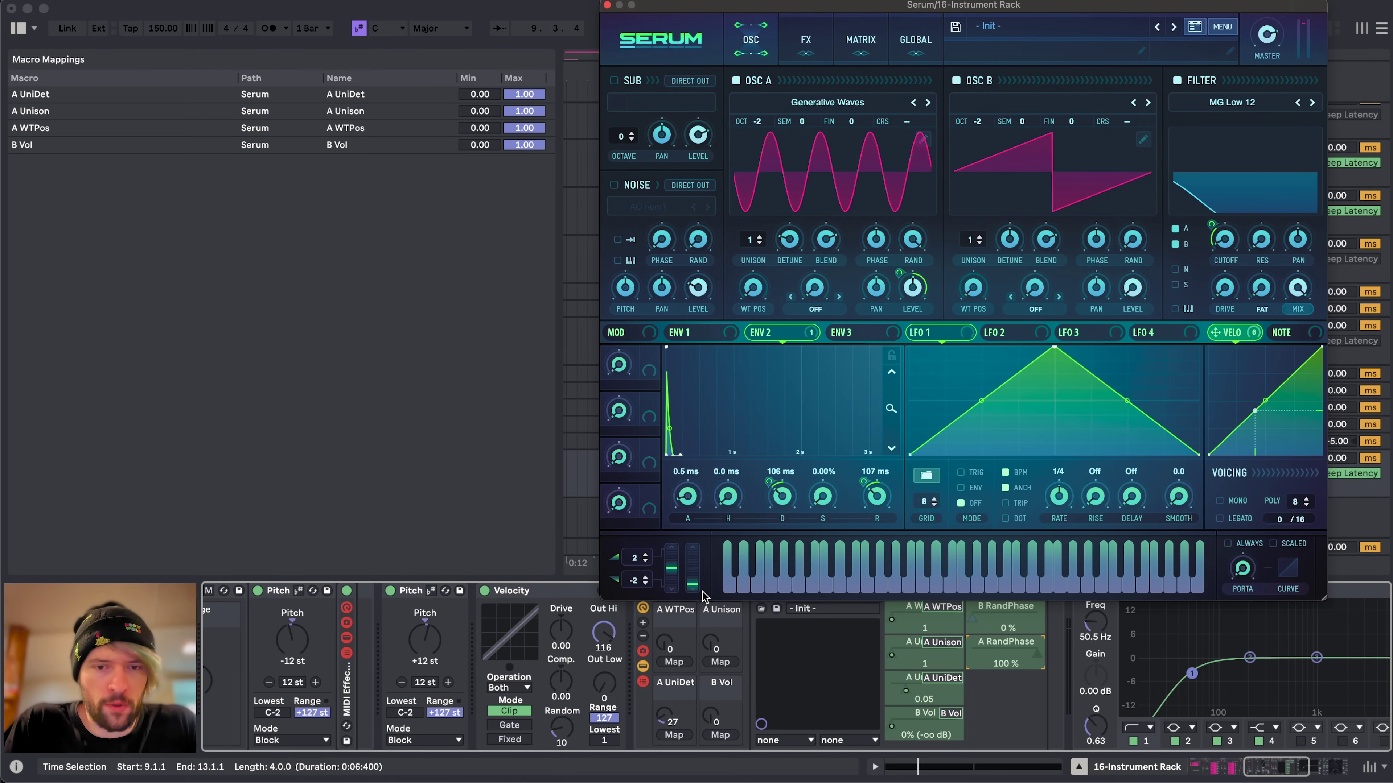
left_click_drag(711, 646, 737, 332)
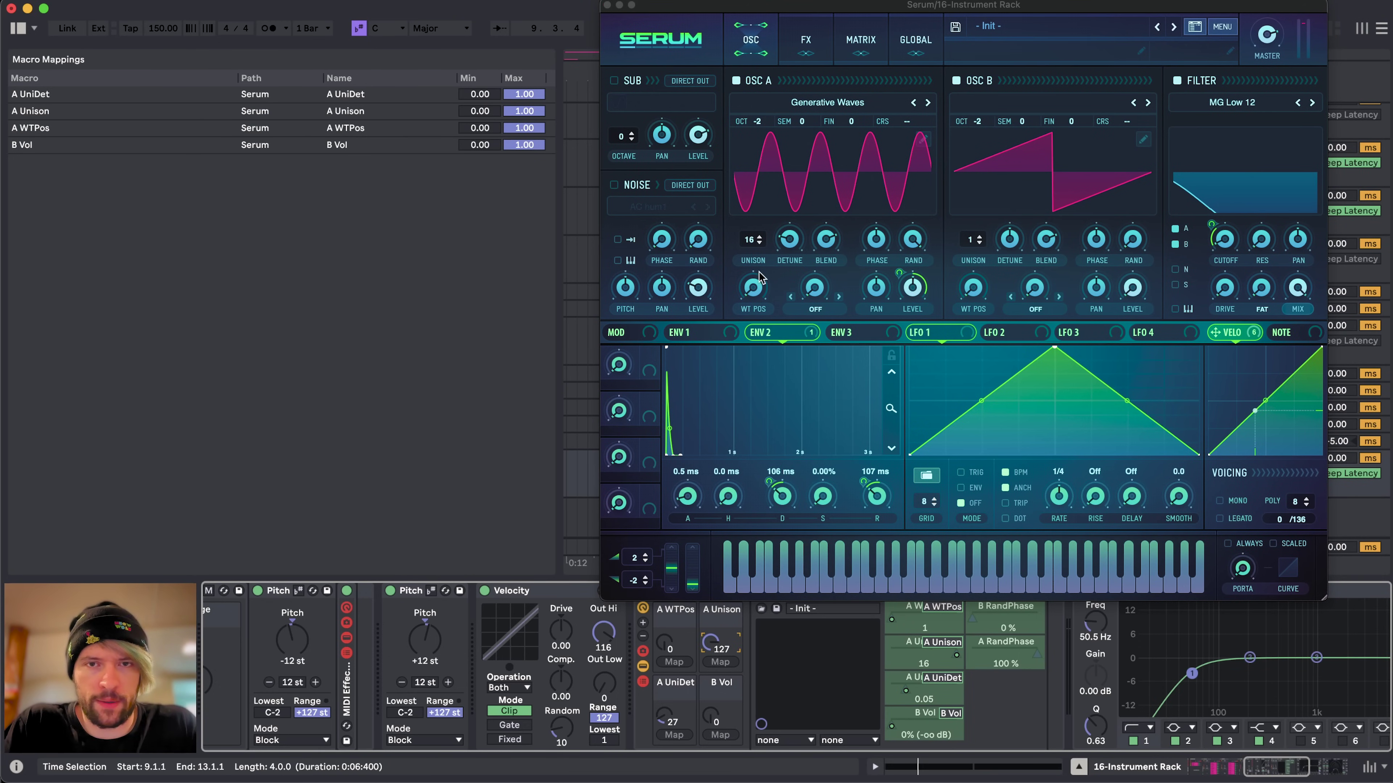
left_click_drag(524, 111, 524, 115)
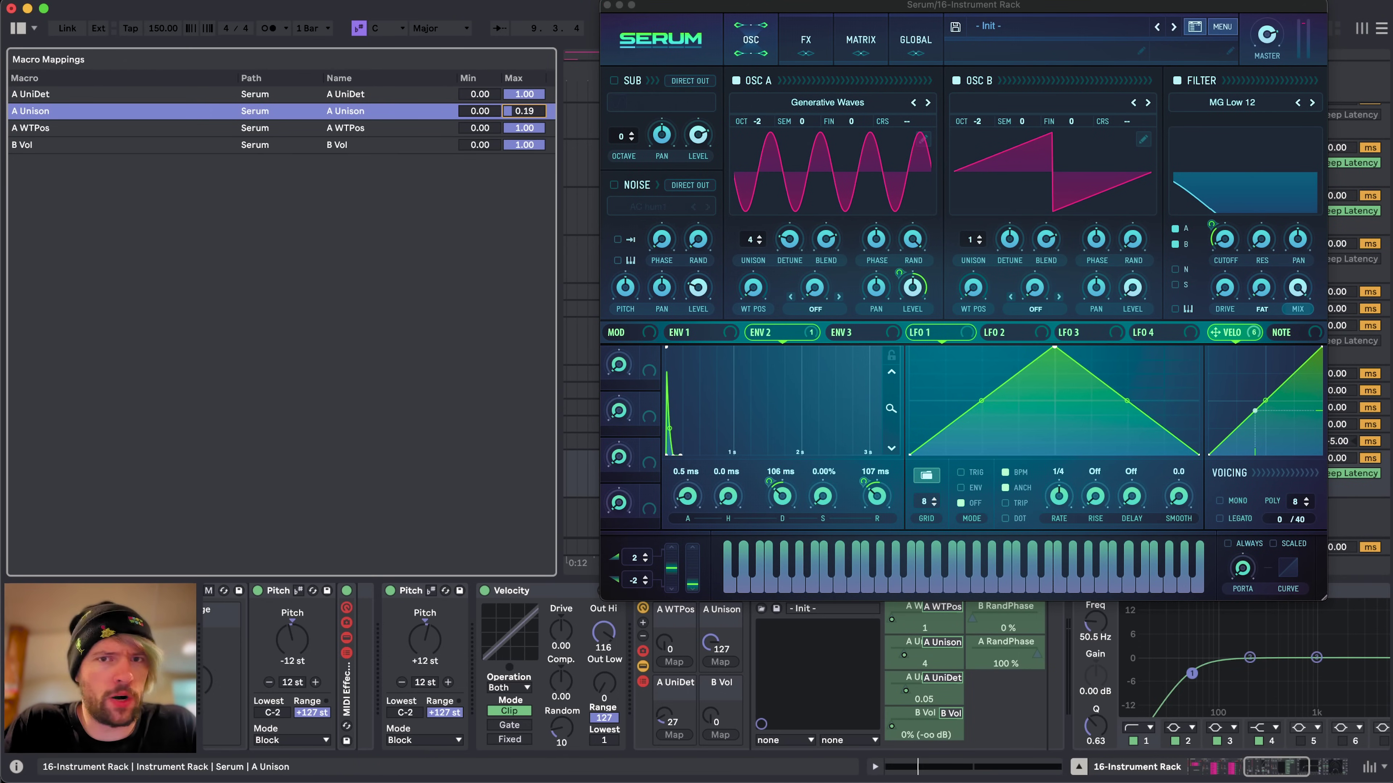
- Limit the A UniDet mapping to a maximum of 0.50 and raise its macro to 127
left_click_drag(664, 716, 665, 688)
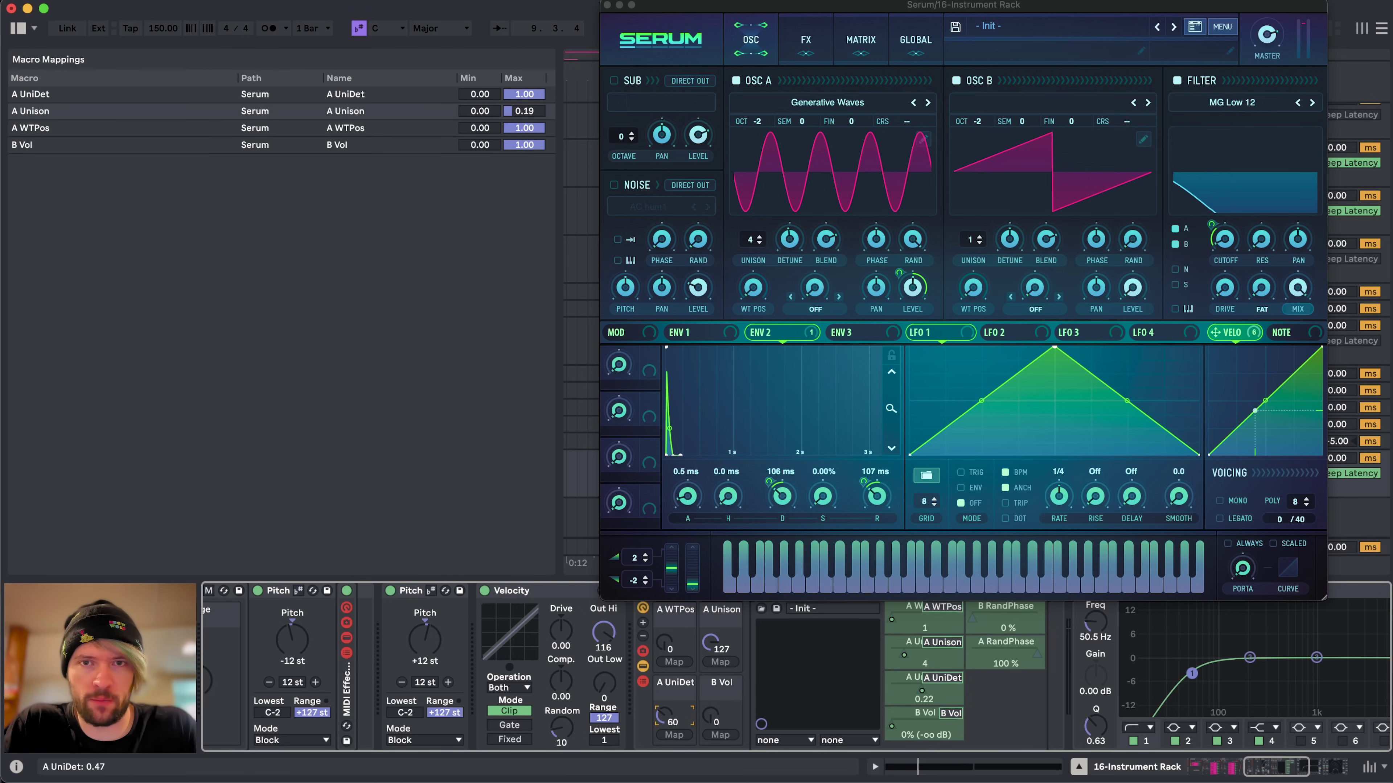
left_click(524, 129)
left_click_drag(523, 95, 523, 122)
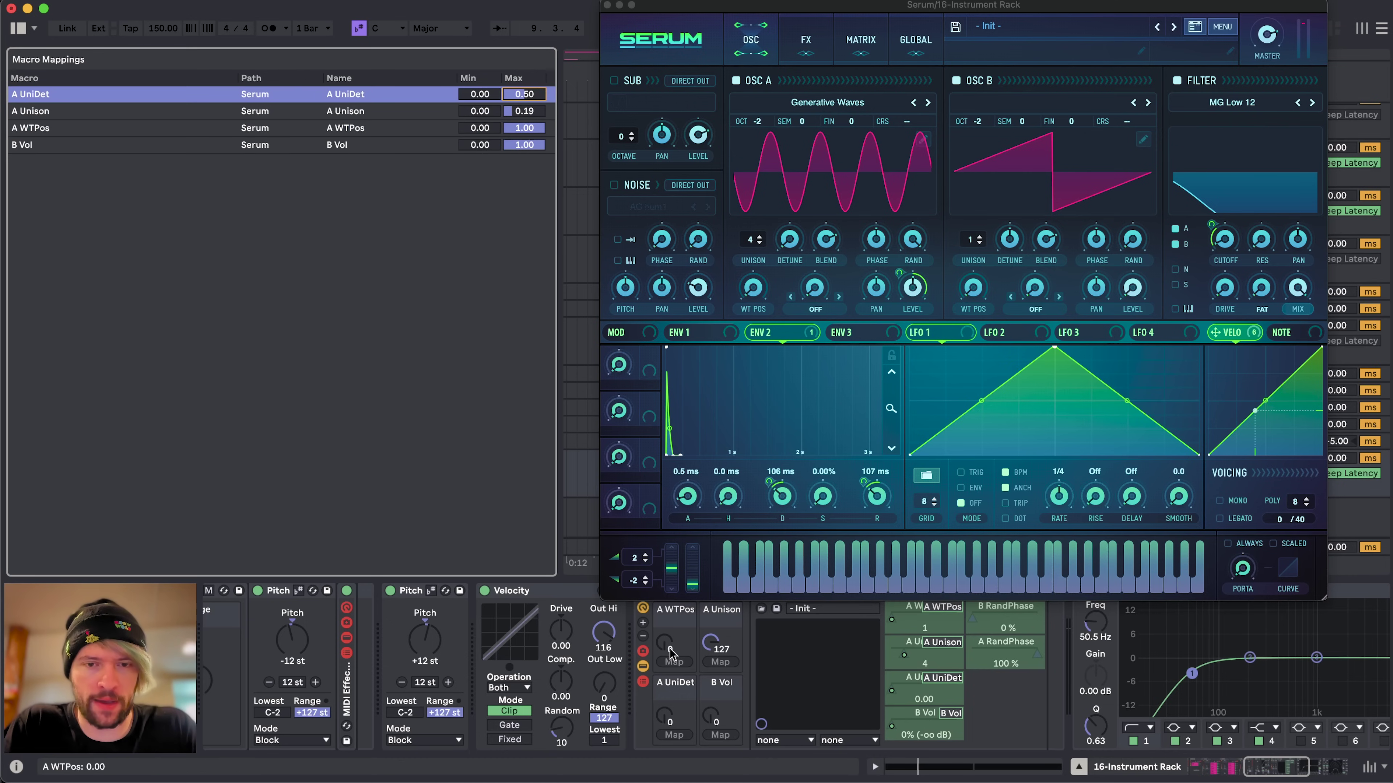
left_click_drag(668, 719, 668, 680)
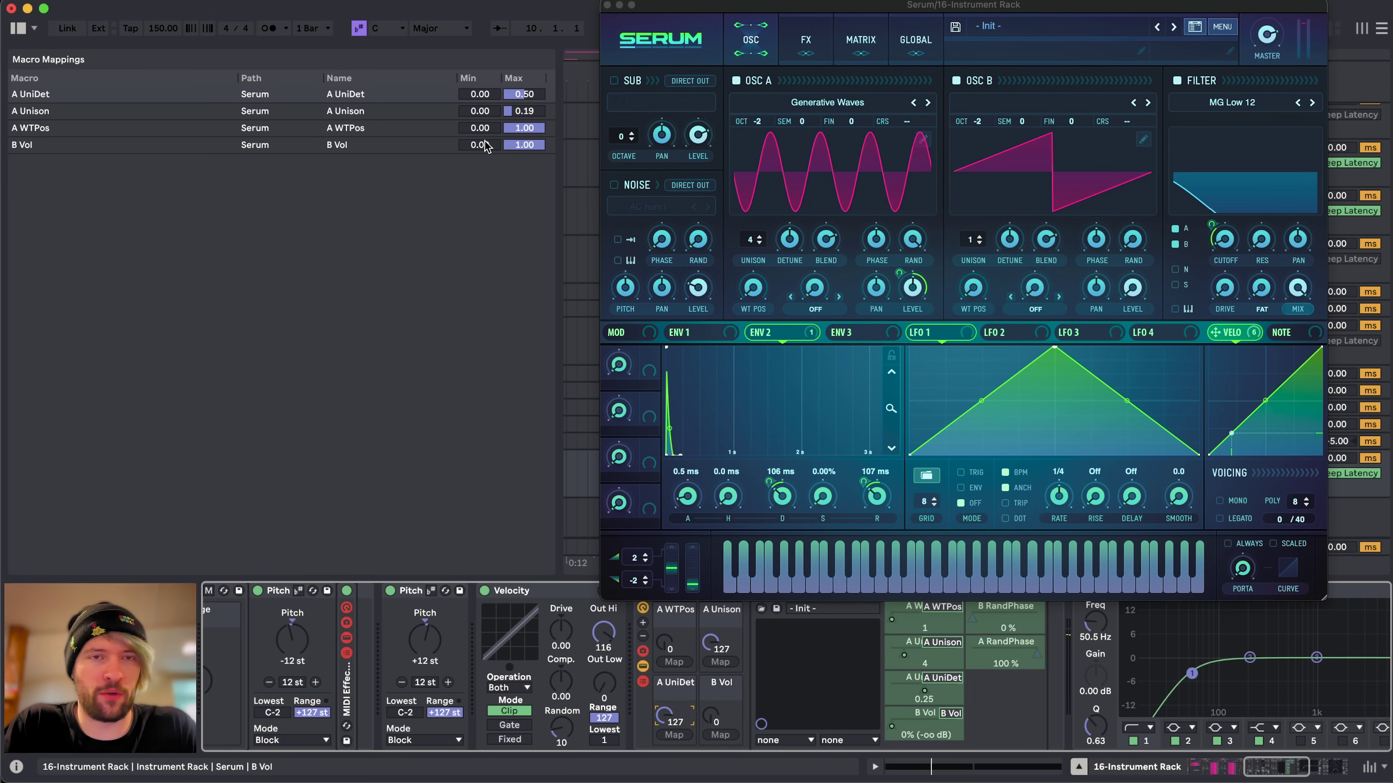
- Remove the B Vol mapping from the rack's fourth macro
left_click(523, 146)
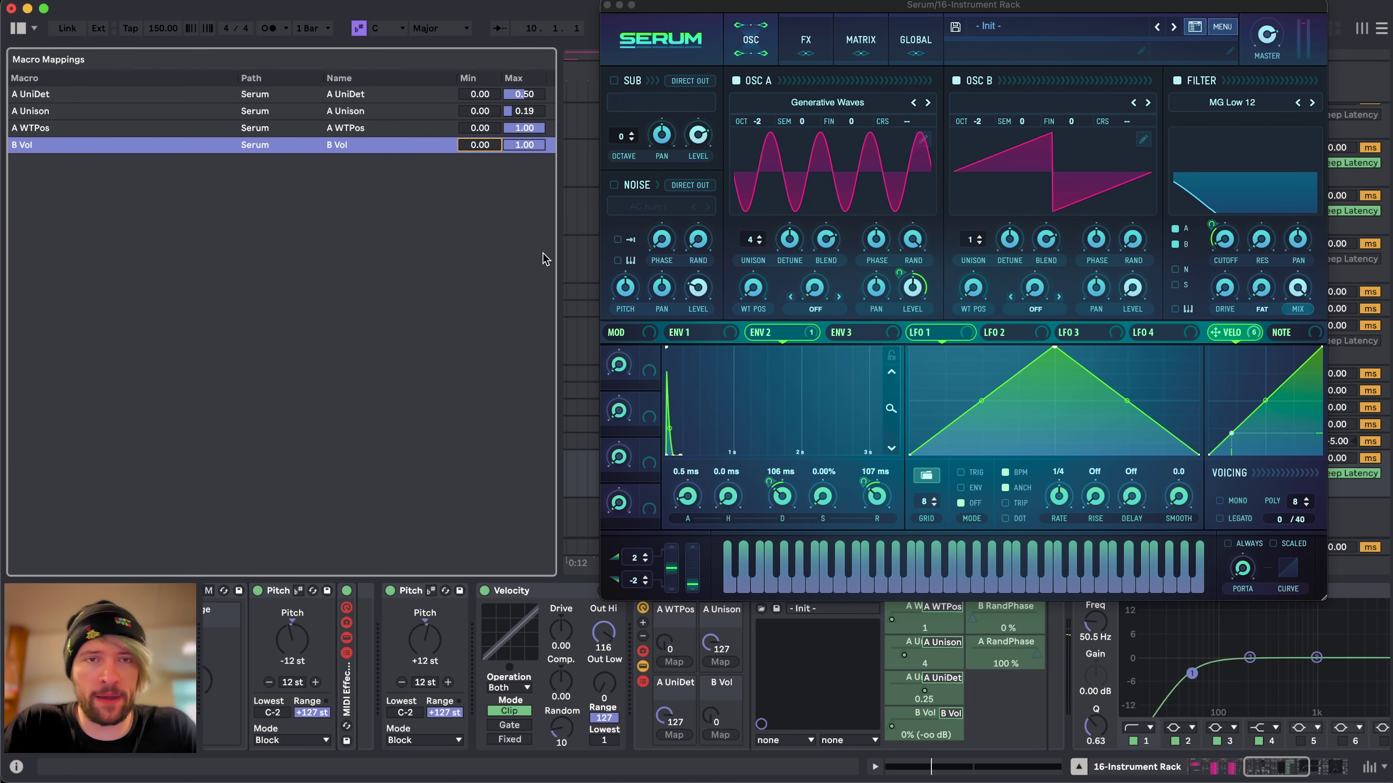
left_click(944, 703)
left_click(908, 713)
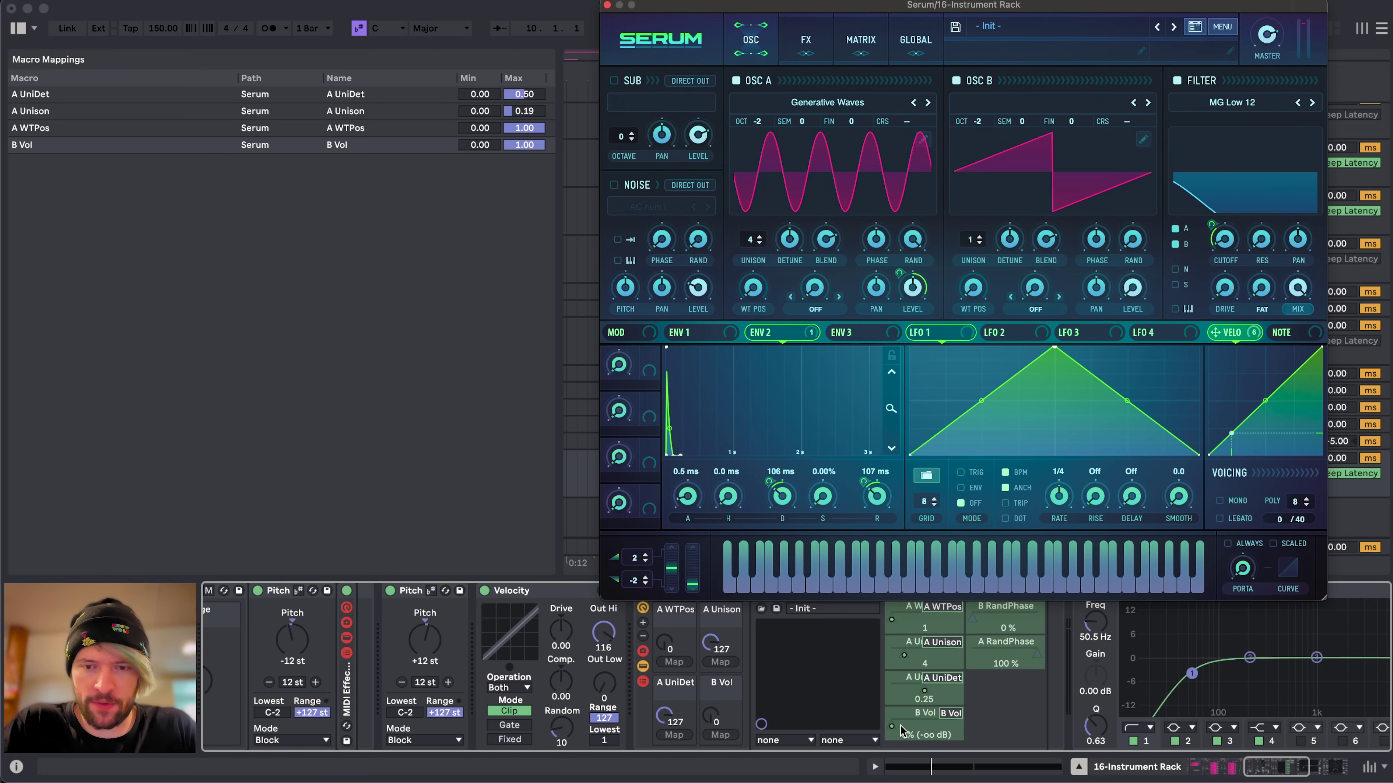
right_click(943, 721)
left_click(1044, 521)
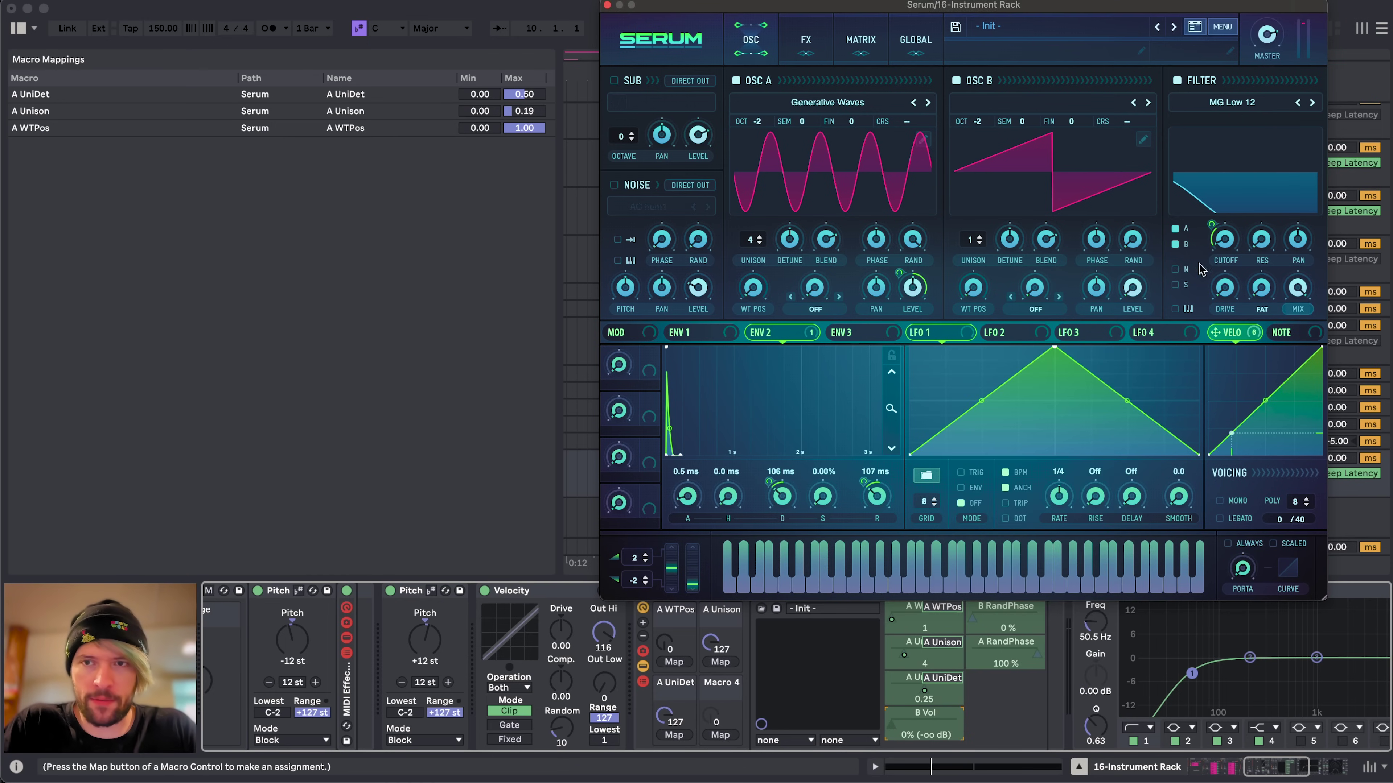
- Modulate OSC B's level with Serum's Macro 1 by about 78 and map that macro to the rack's free fourth macro
left_click_drag(650, 356, 1124, 295)
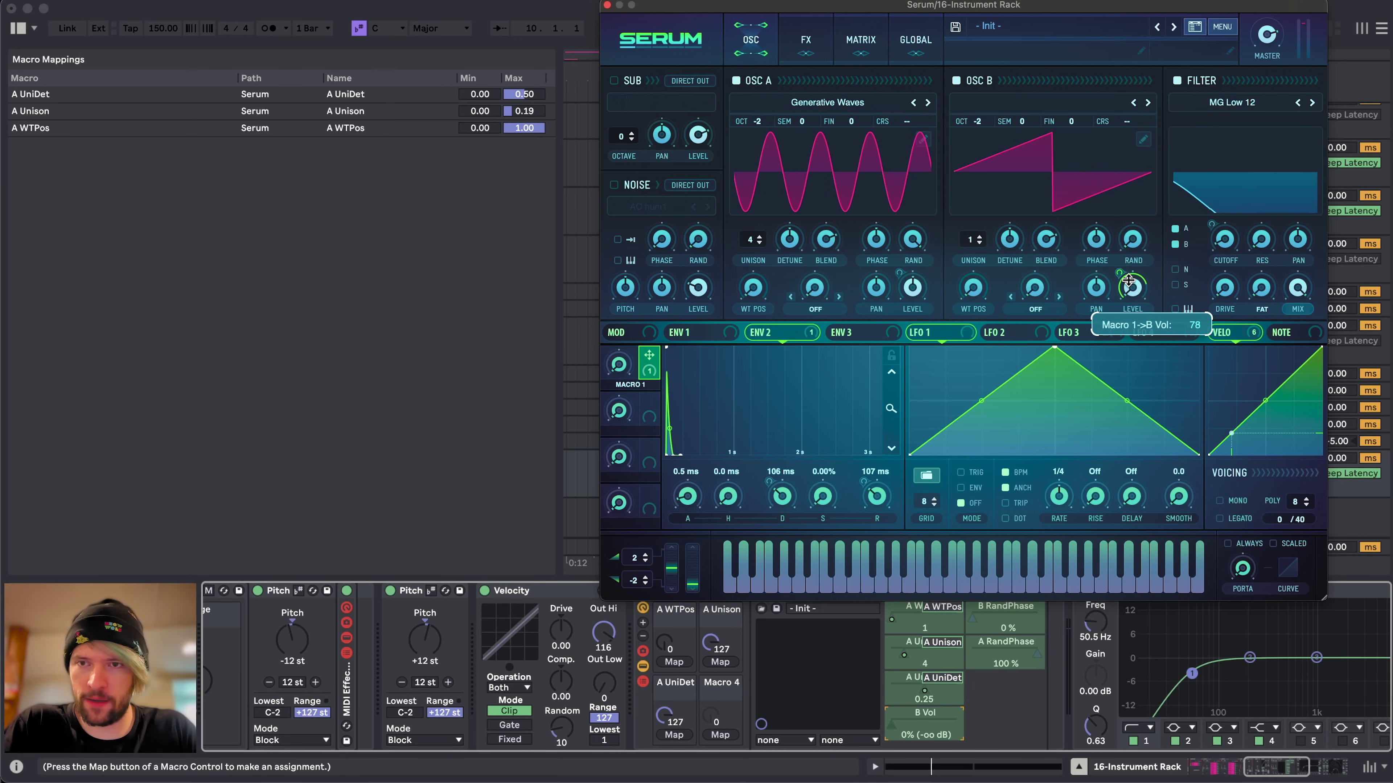
left_click(620, 370)
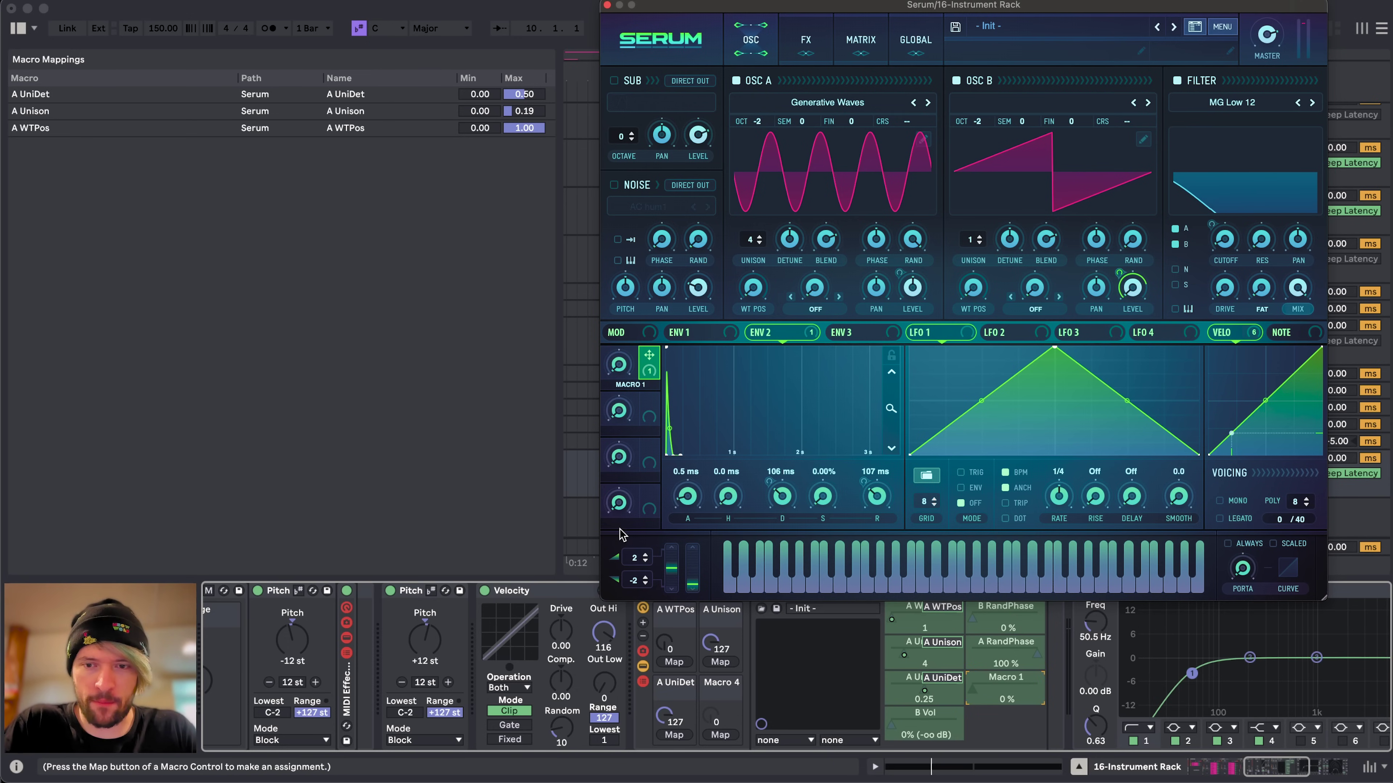
right_click(972, 698)
left_click(1066, 486)
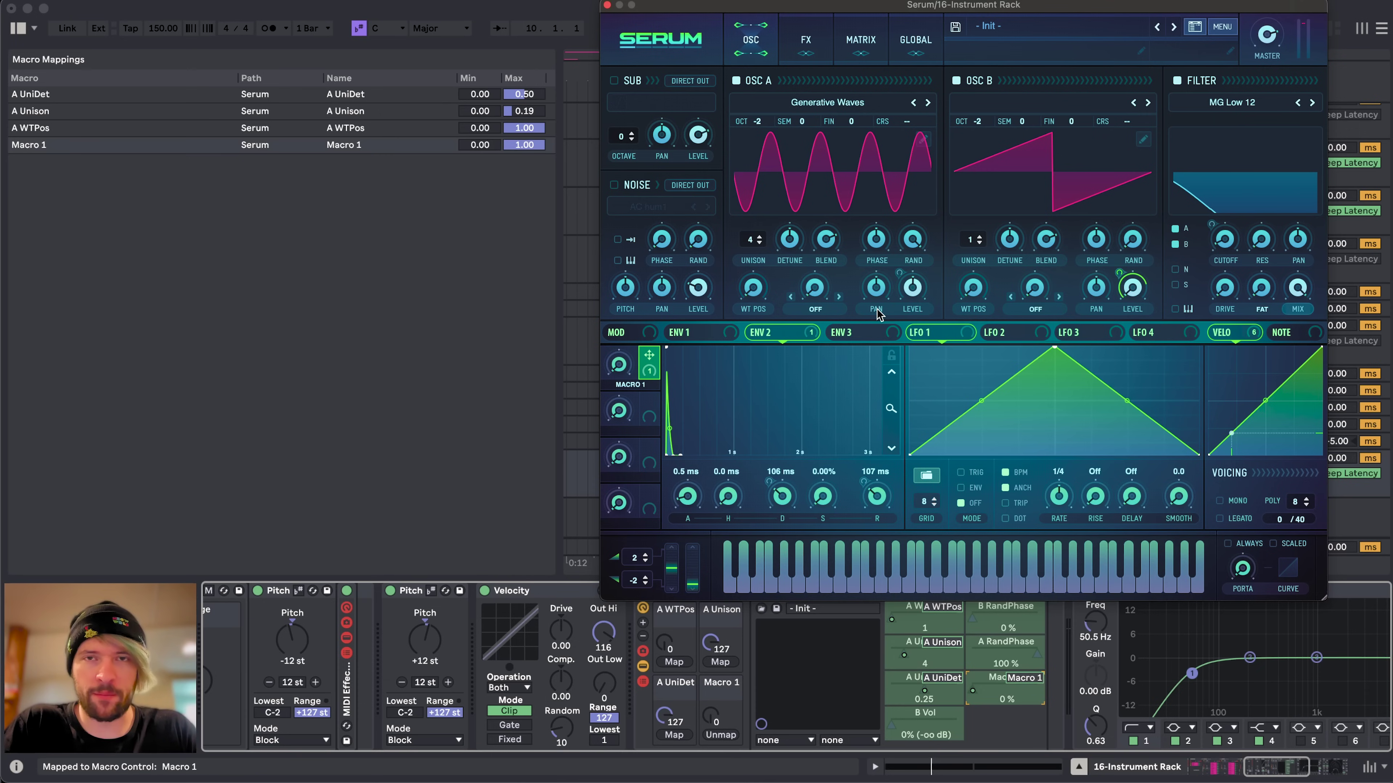
- Set Velo as the aux source of the Macro 1 to B Vol modulation in Serum's matrix and leave the rack's mapping mode
left_click(803, 38)
left_click(860, 39)
left_click(1111, 273)
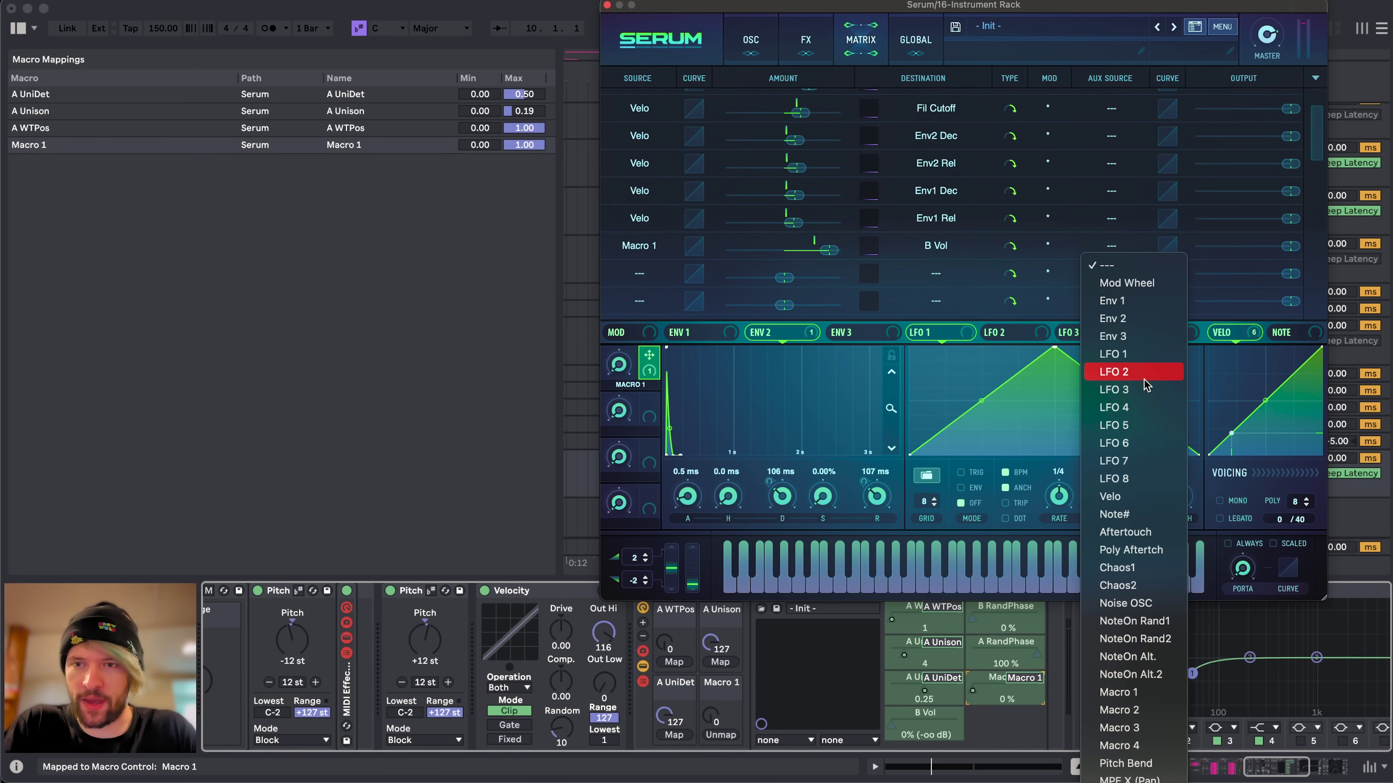
left_click(1113, 496)
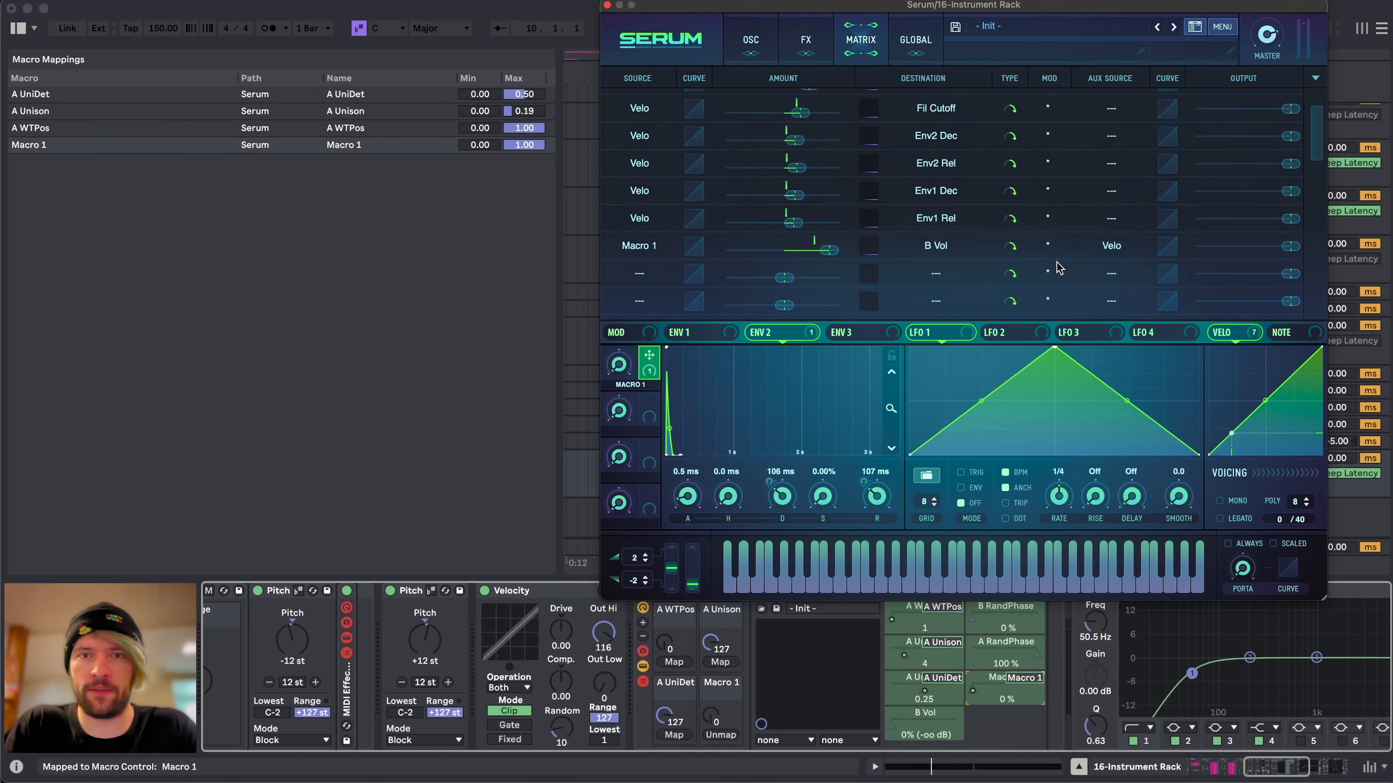
left_click(710, 591)
left_click(710, 590)
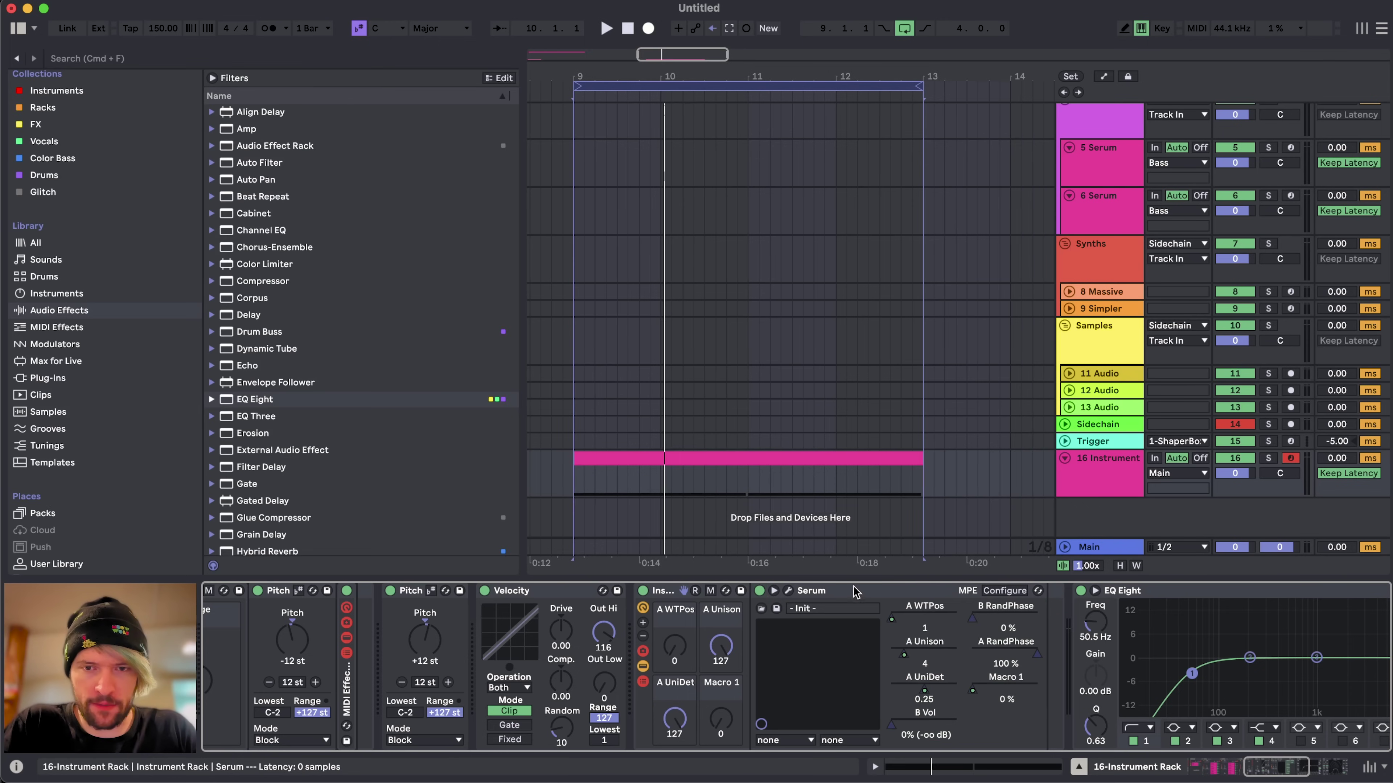
- Fold the Serum device and assign the computer key R to the Instrument Rack's macro randomization
double_click(853, 589)
scroll(749, 666, "left", 3)
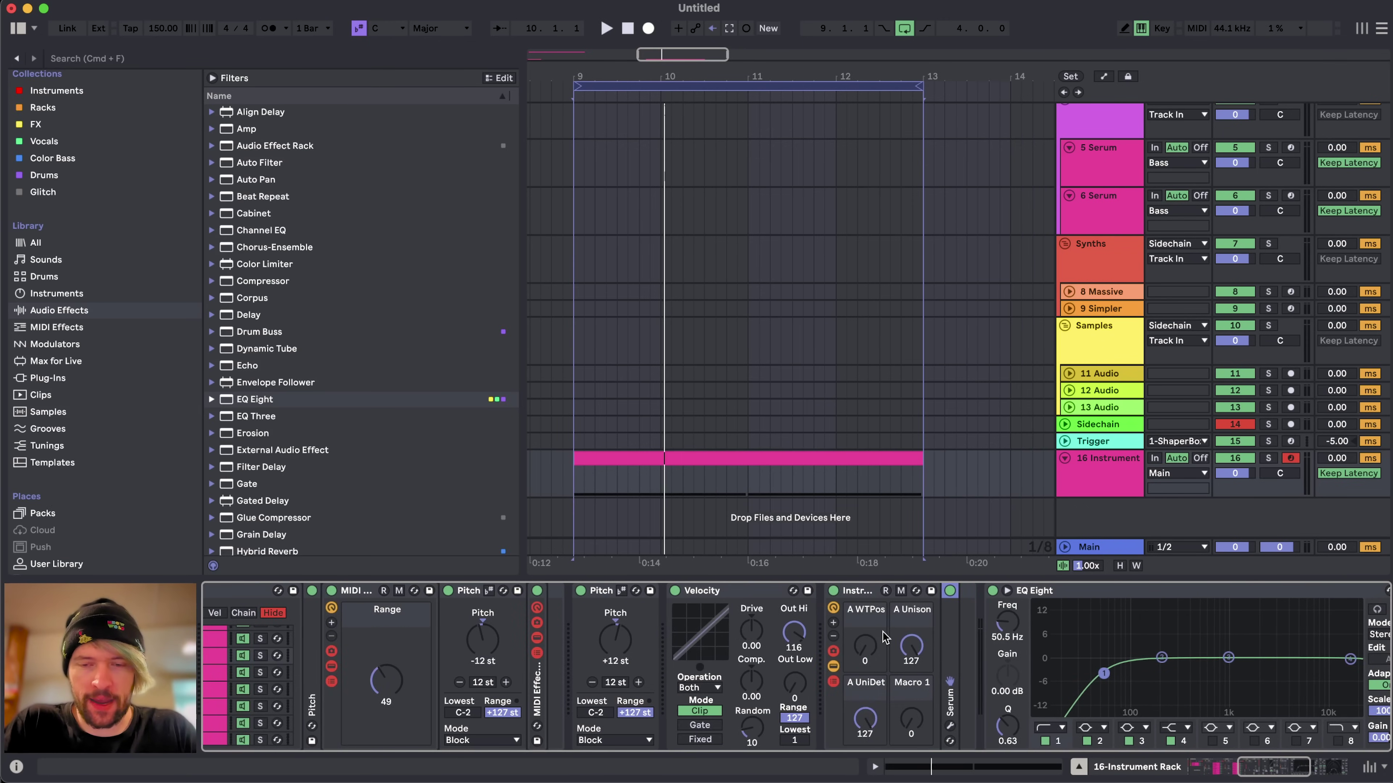
key("super+k")
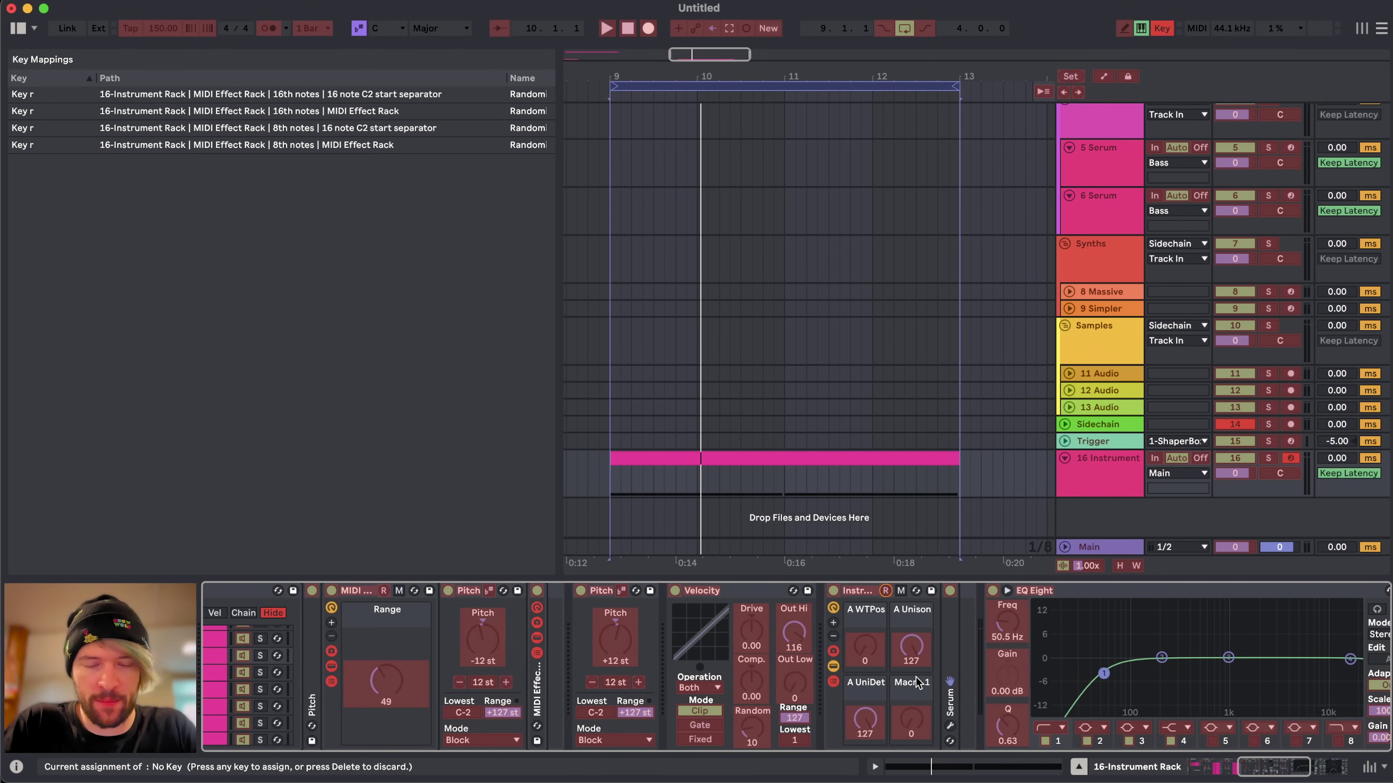
key("r")
key("super+k")
- Fold the Velocity, EQ Eight and Echo devices on the 16 Instrument Rack track
double_click(718, 591)
double_click(980, 591)
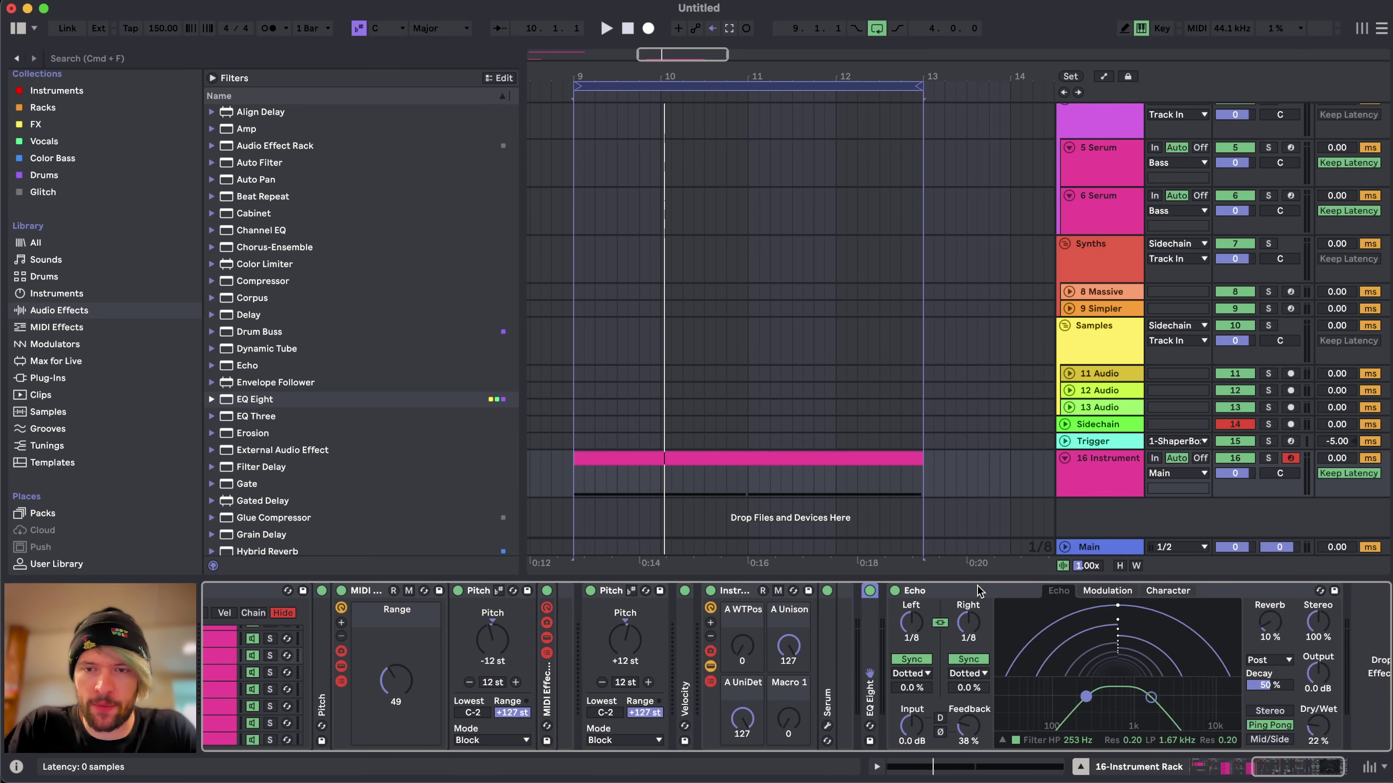
double_click(980, 591)
- Hide the chain lists of the 16 note C2 start separator rack and the Pitch MIDI Effect Rack beside it
scroll(843, 669, "left", 11)
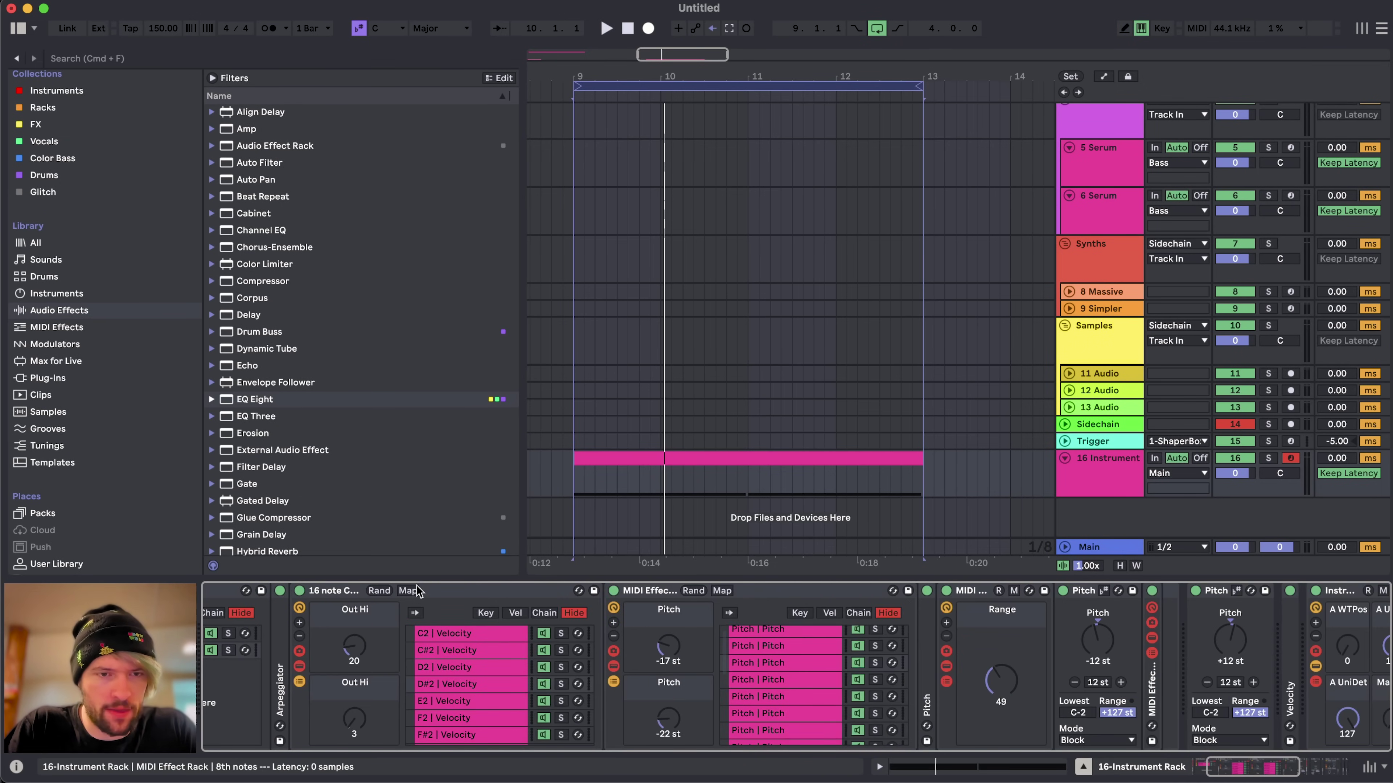
scroll(416, 590, "left", 3)
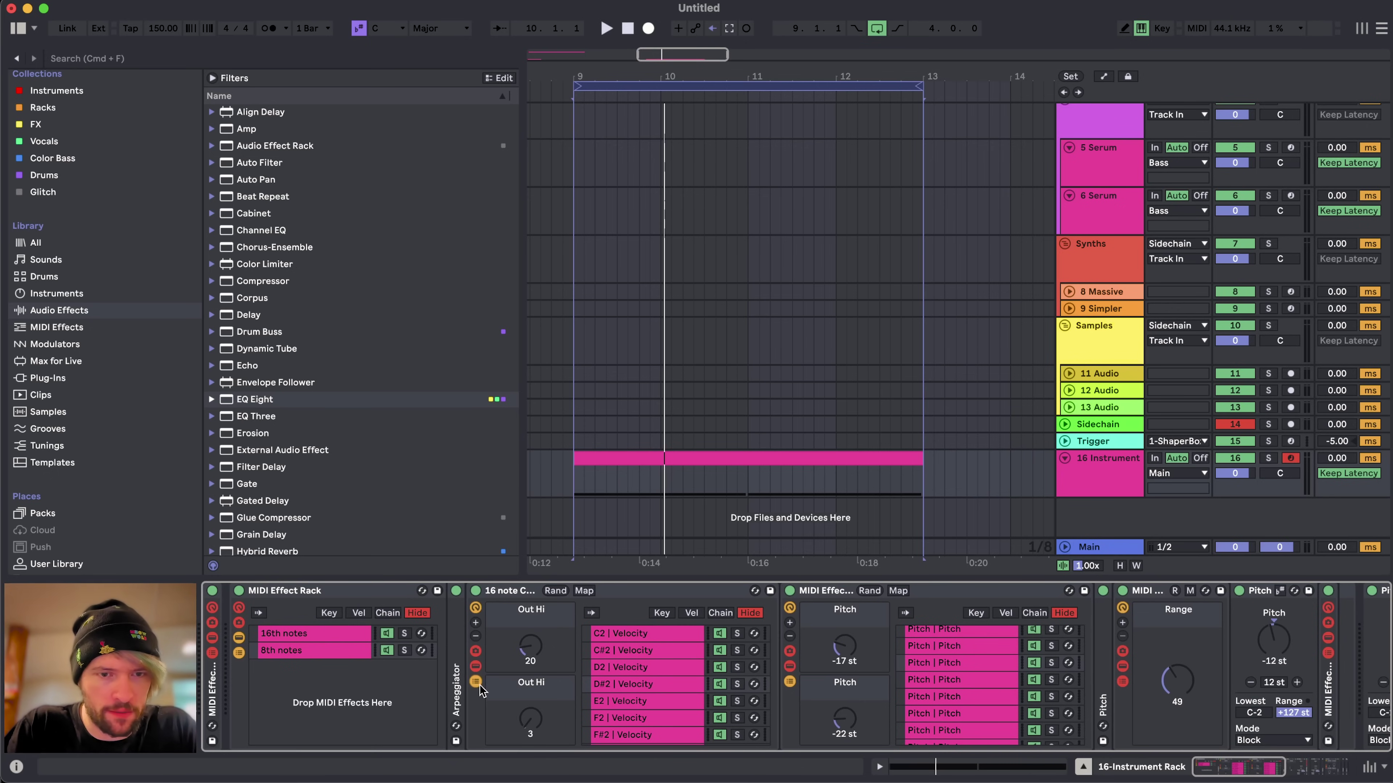
left_click(476, 683)
left_click(593, 681)
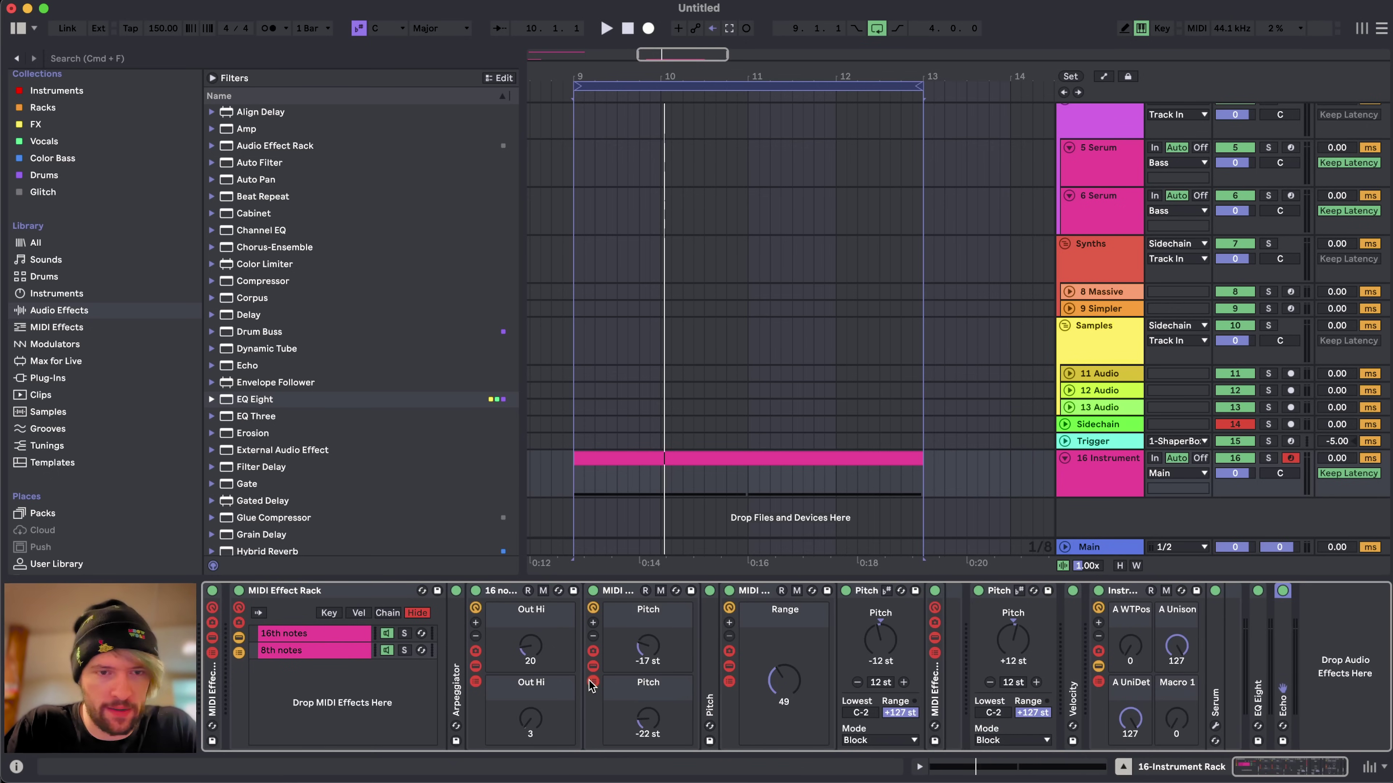
- Fold the Range MIDI Effect Rack and the Pitch device beside it in the 16th notes and 8th notes chains
key("super+k")
left_click(749, 591)
key("super+k")
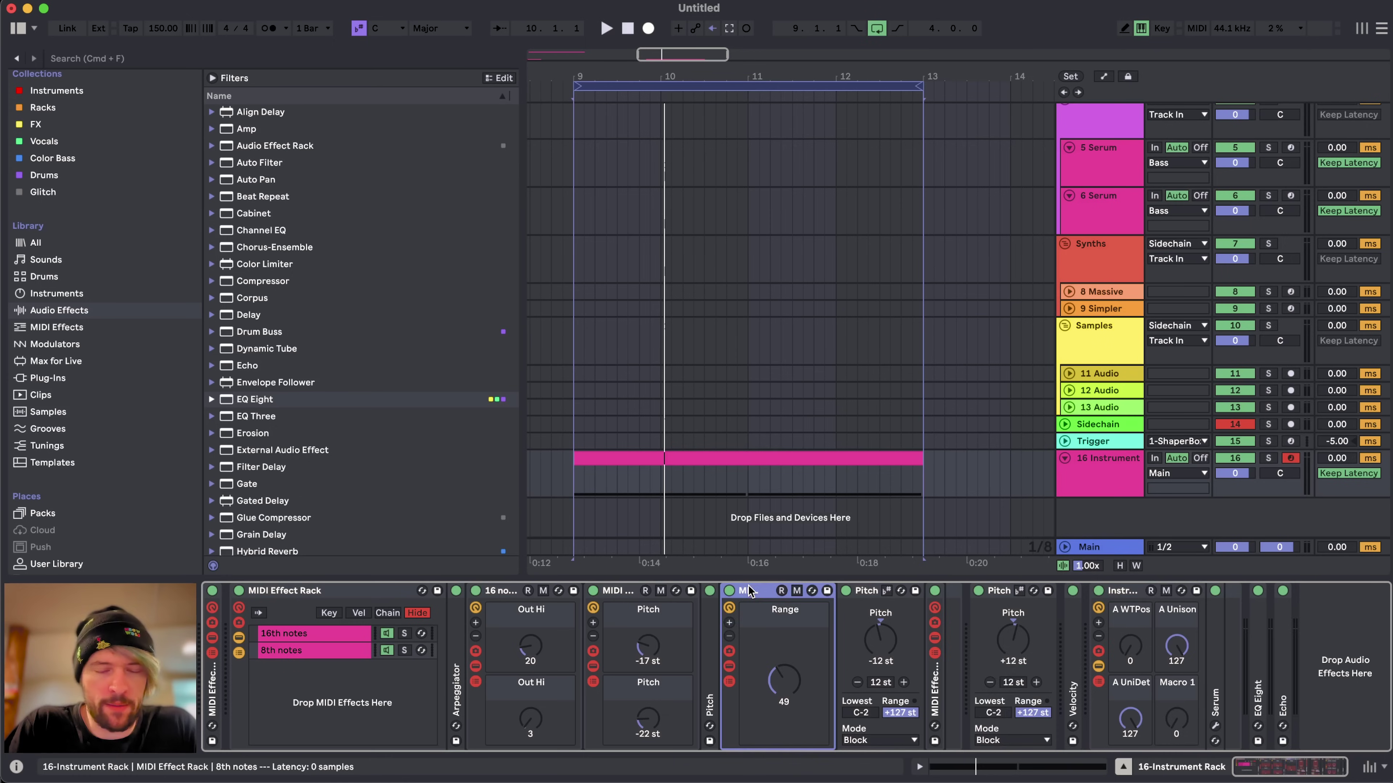
double_click(749, 591)
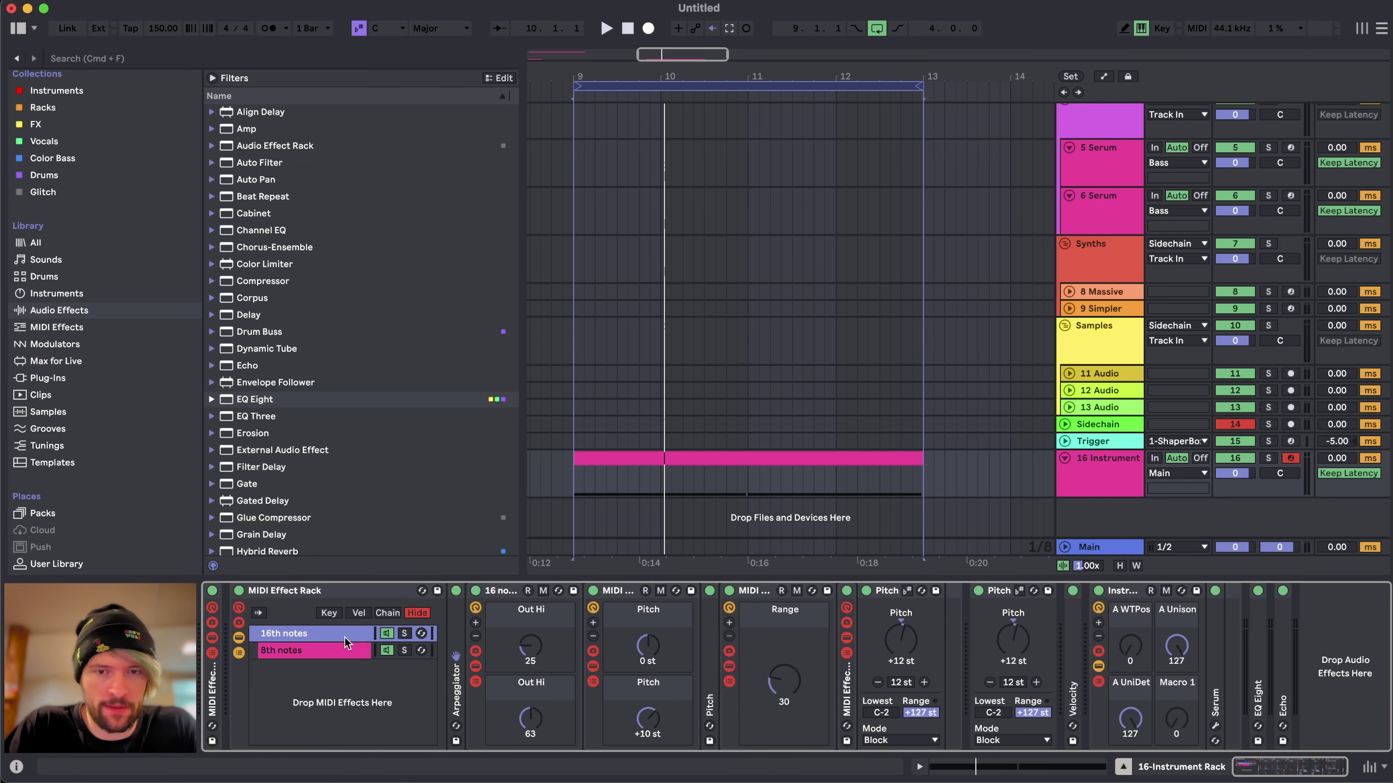
left_click(311, 650)
key("space")
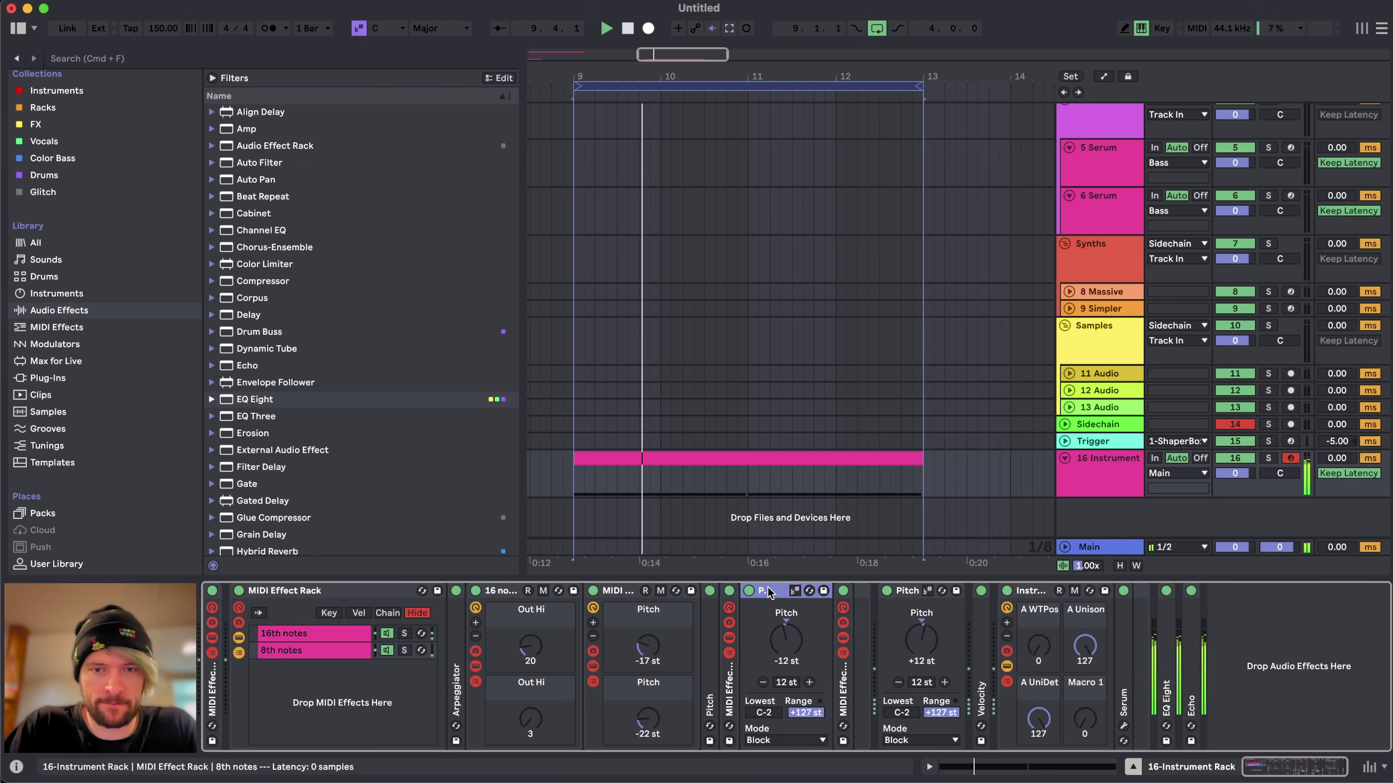
double_click(800, 591)
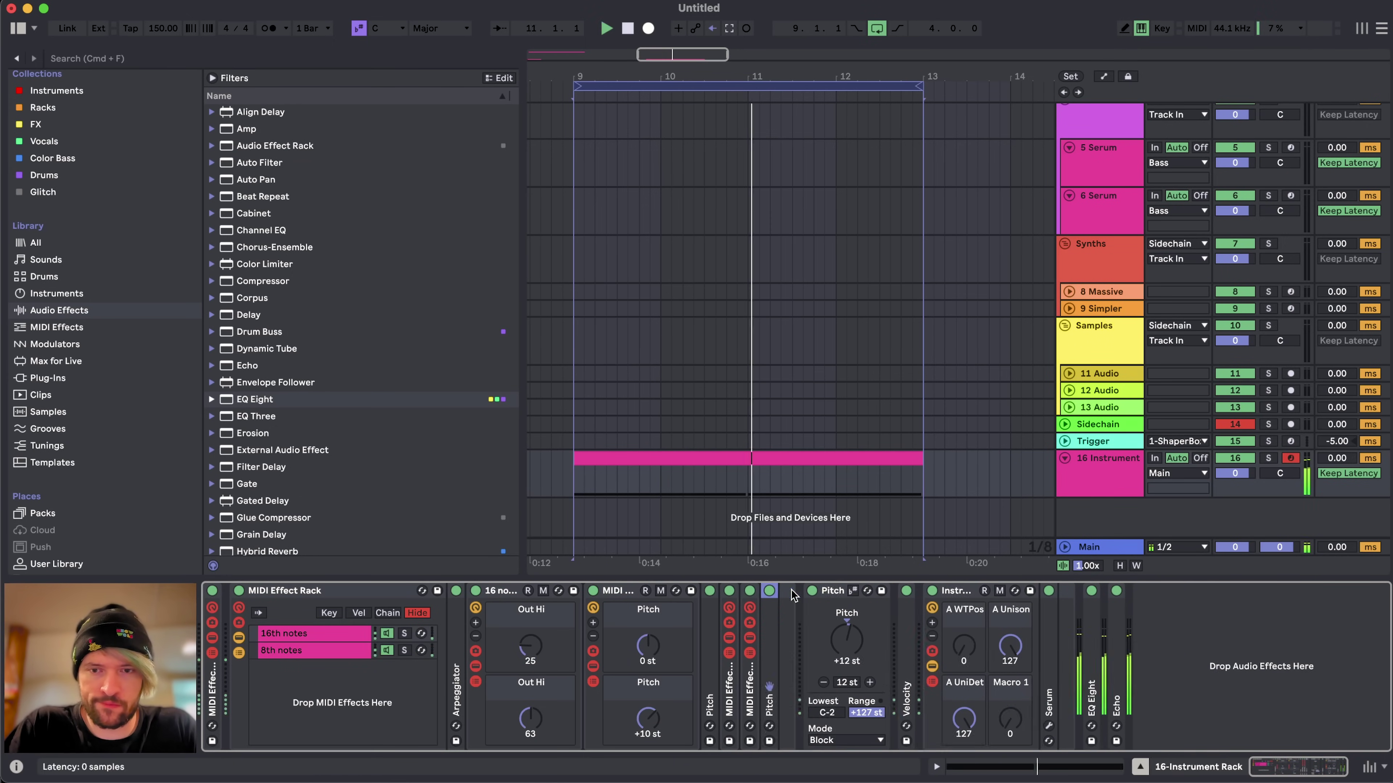
- Review the key mapping list for the macro randomization assignments of the 16th notes and 8th notes chains
key("super+k")
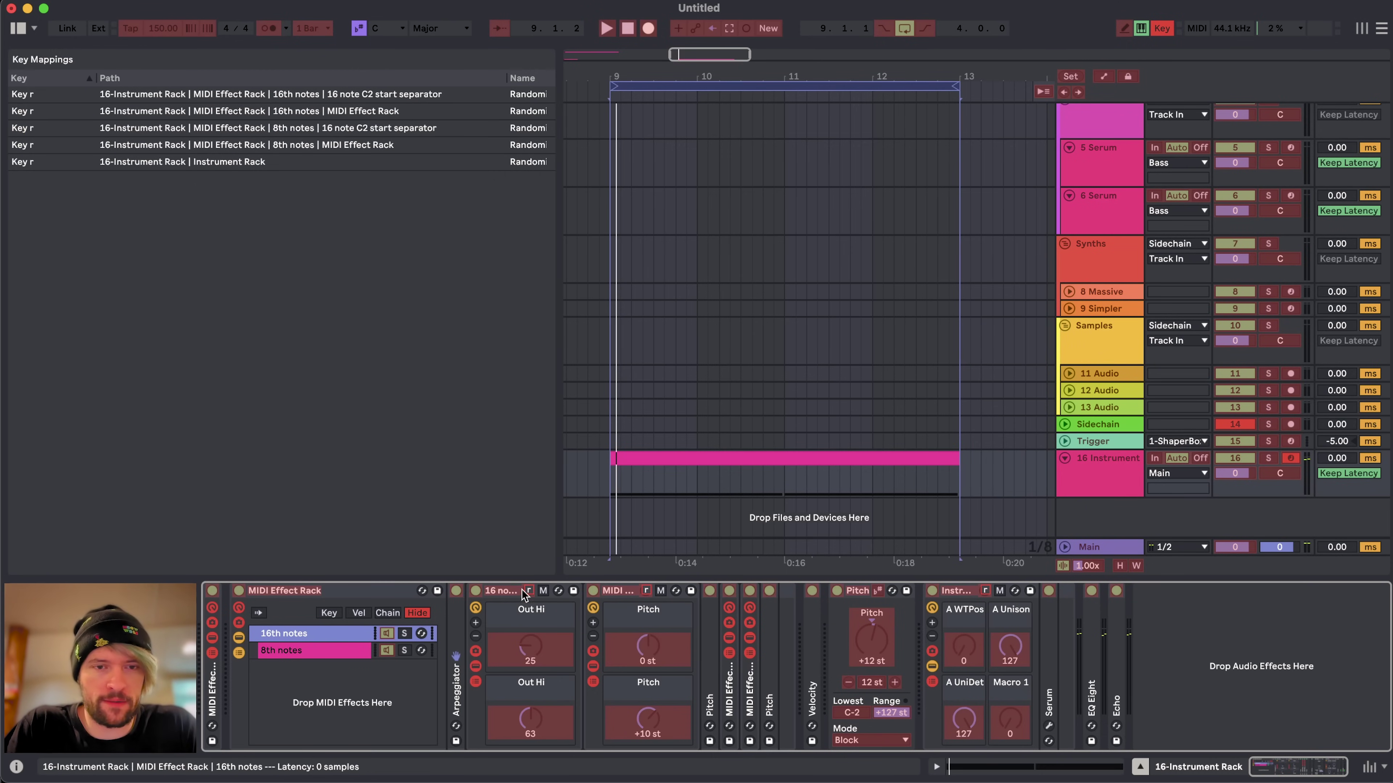
left_click(343, 649)
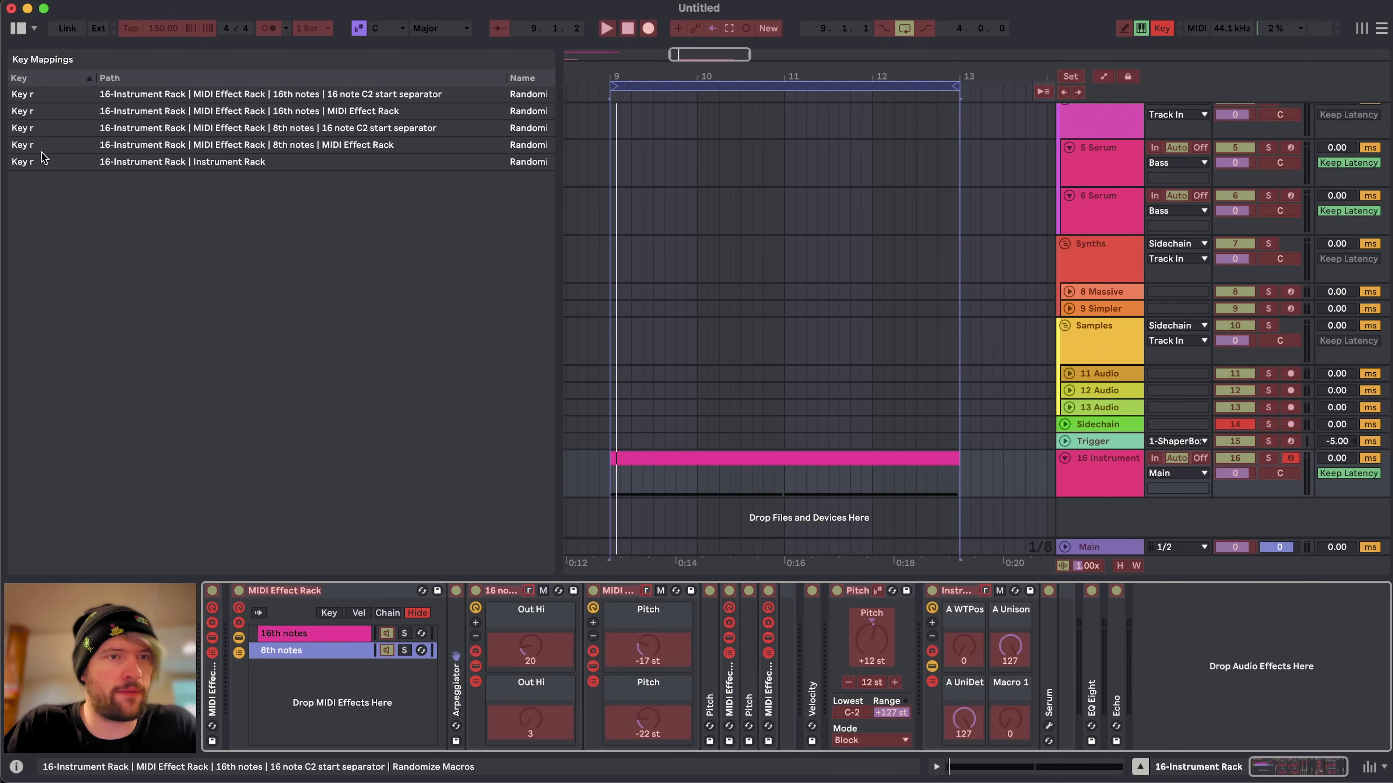
key("super+k")
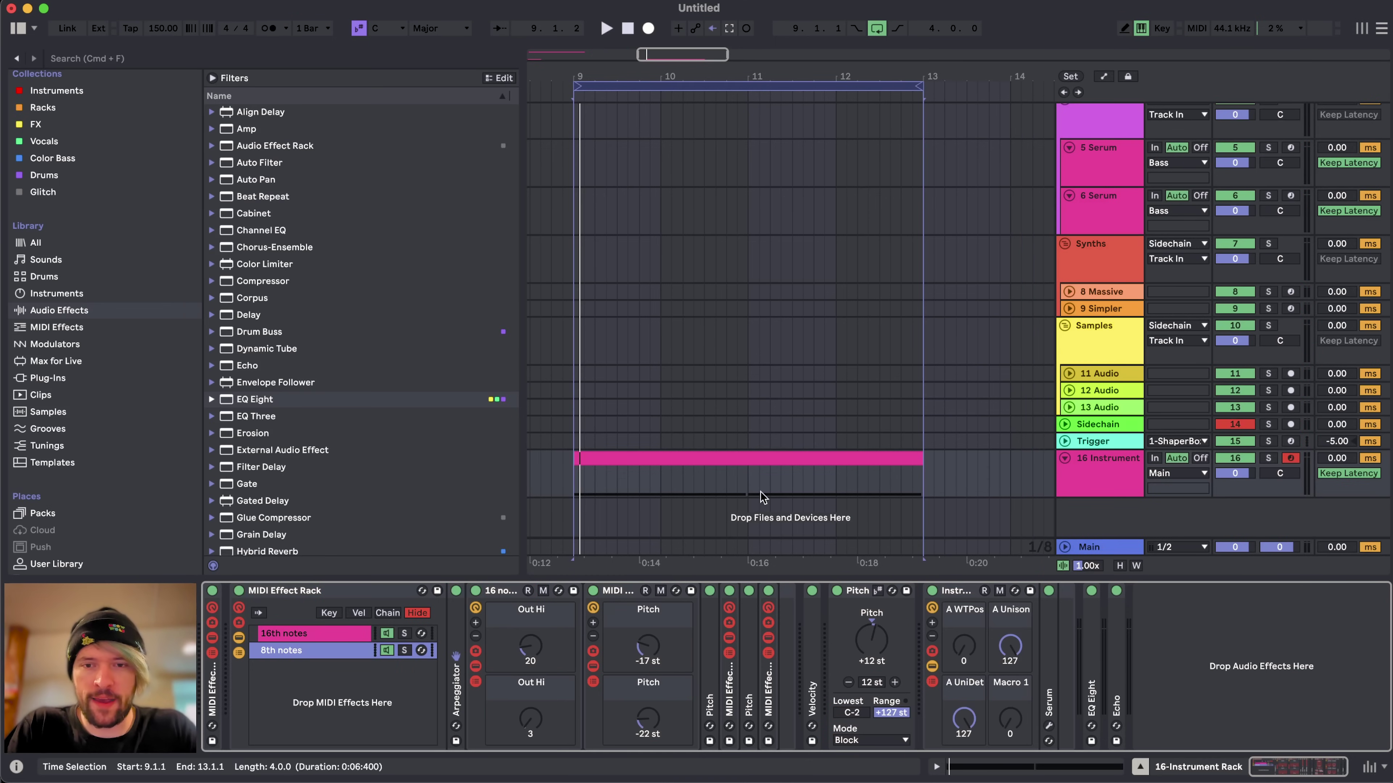
- Try the Pitch device before the Instrument Rack at +13 st, audition the loop briefly, and return it to +12 st
left_click(877, 641)
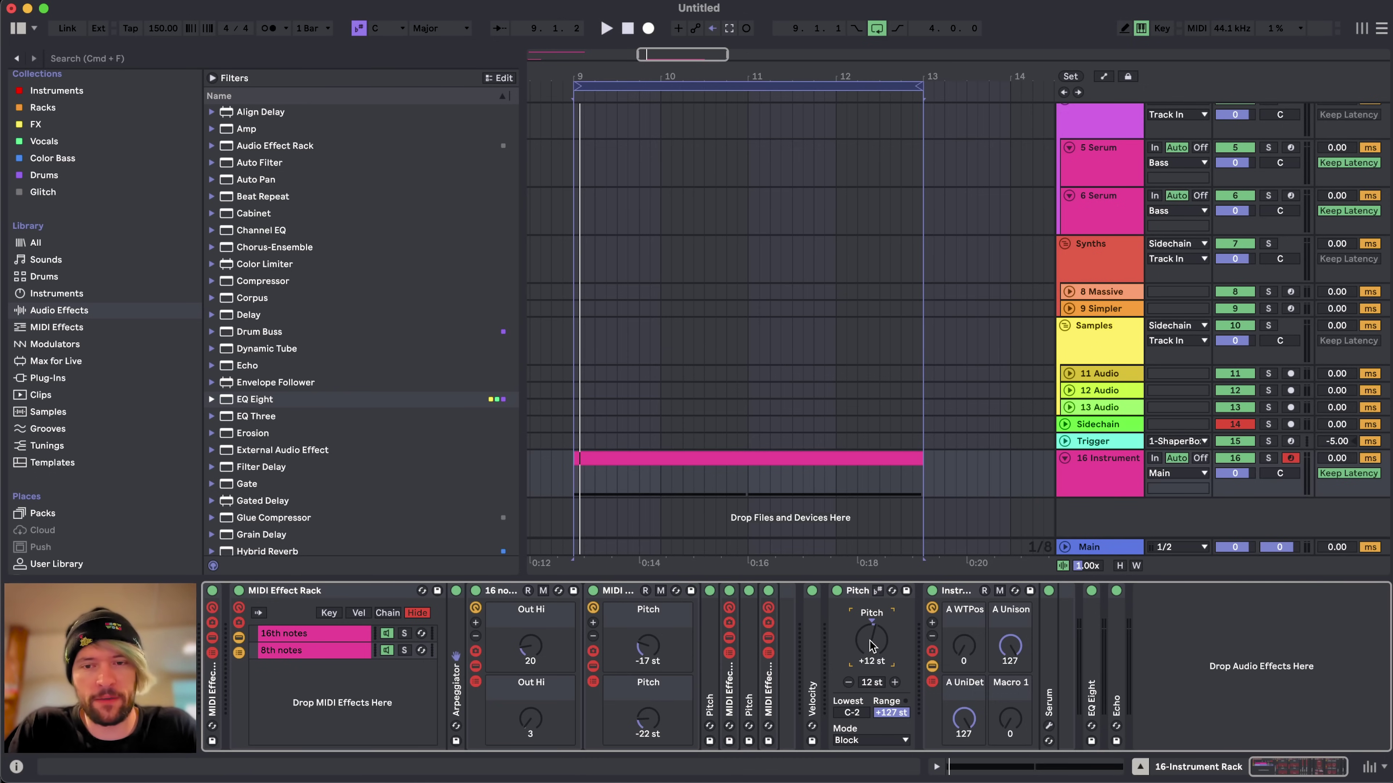
key("Up")
key("space")
key("space")
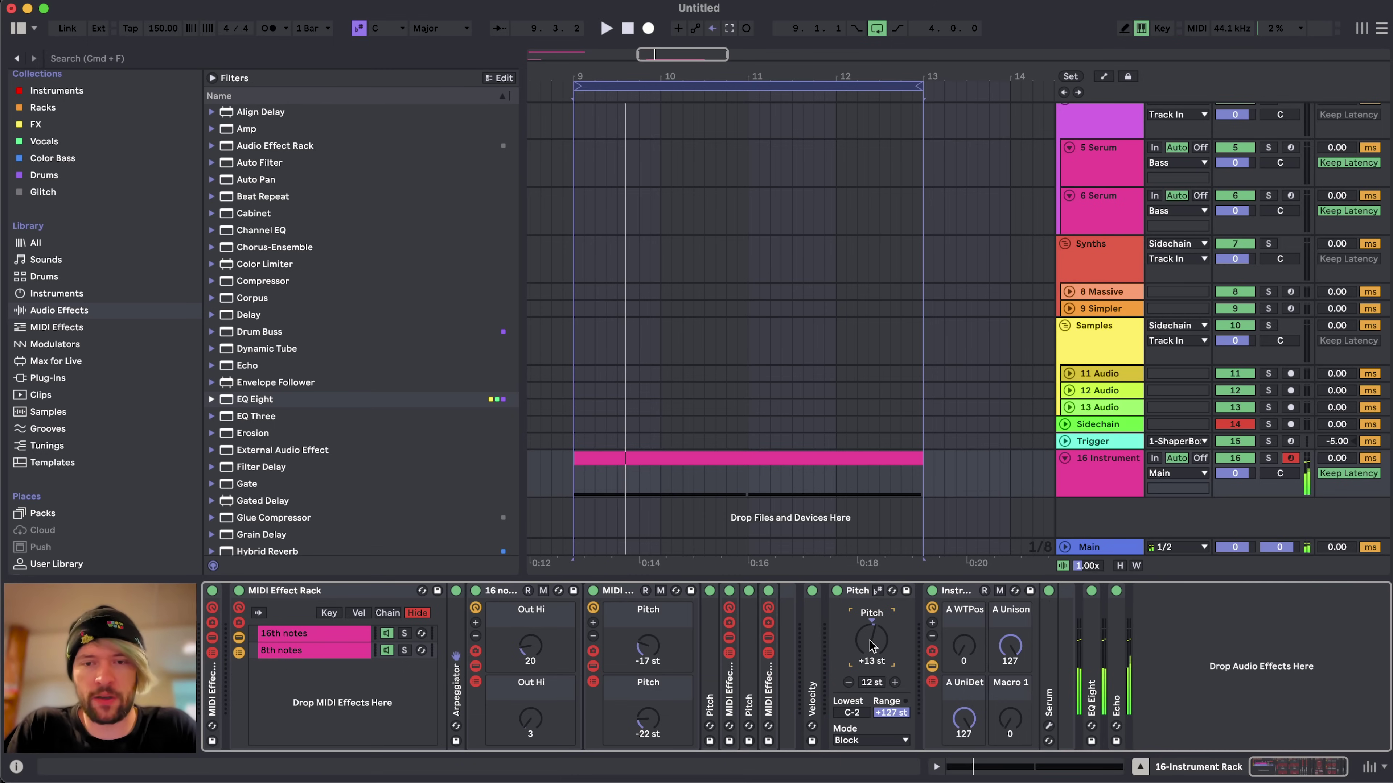
key("Down")
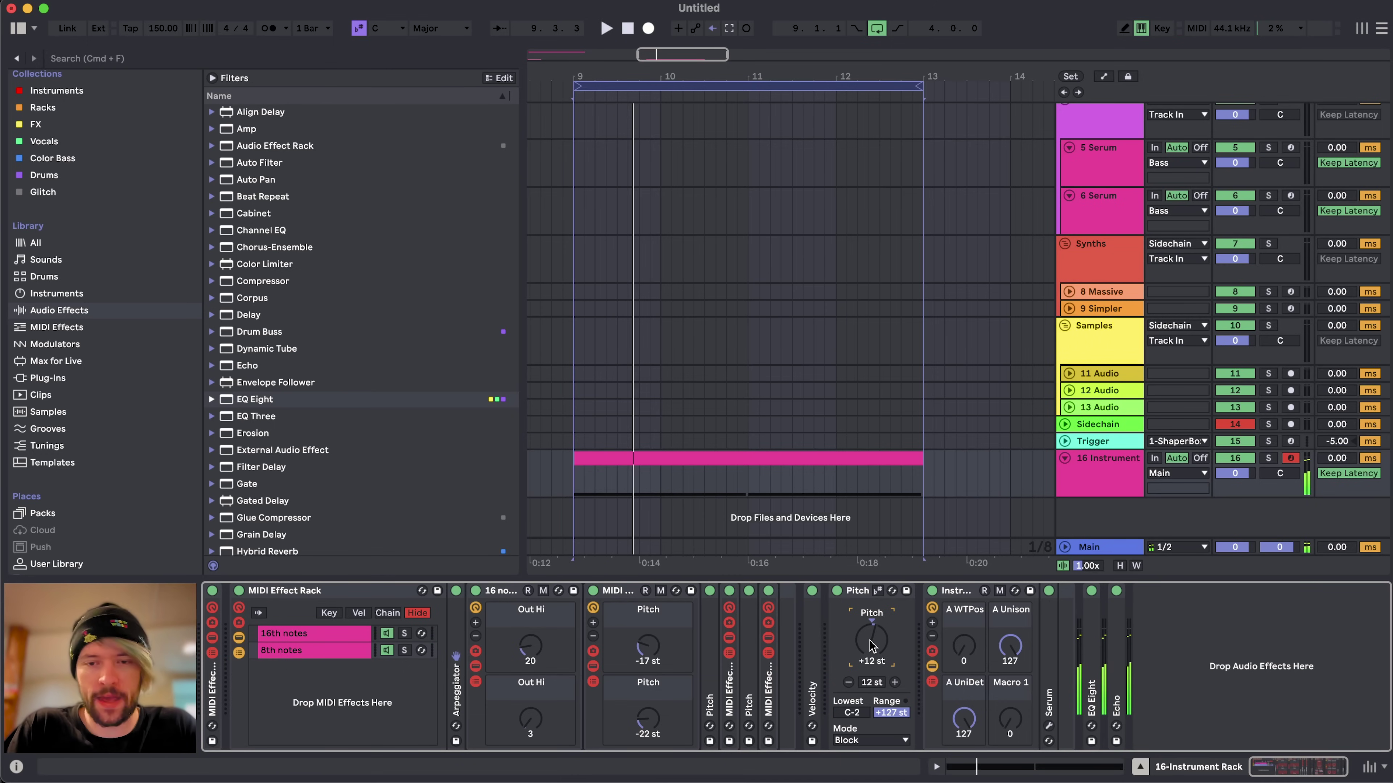
- Delete all tracks above the 16 Instrument Rack track, from Trigger up to the first one
left_click(1101, 484)
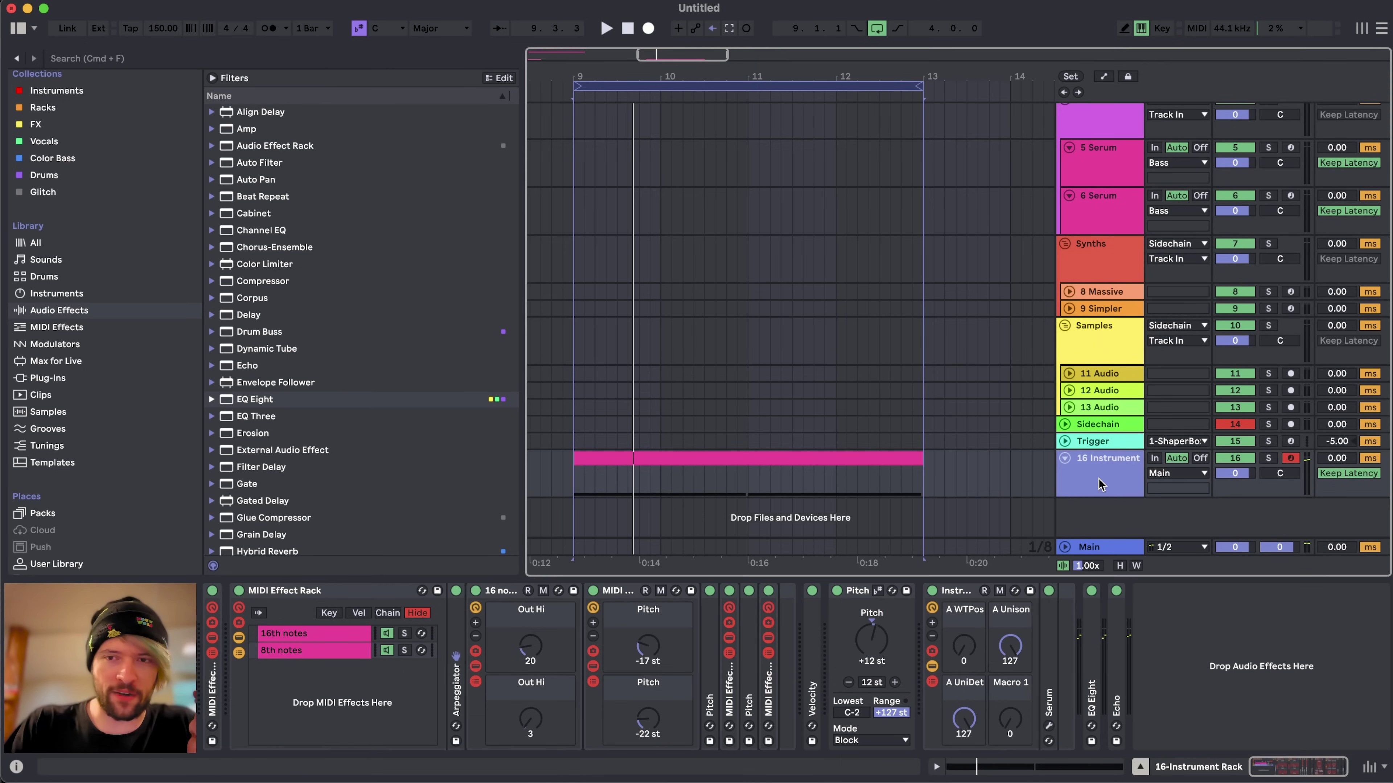
left_click(1106, 438)
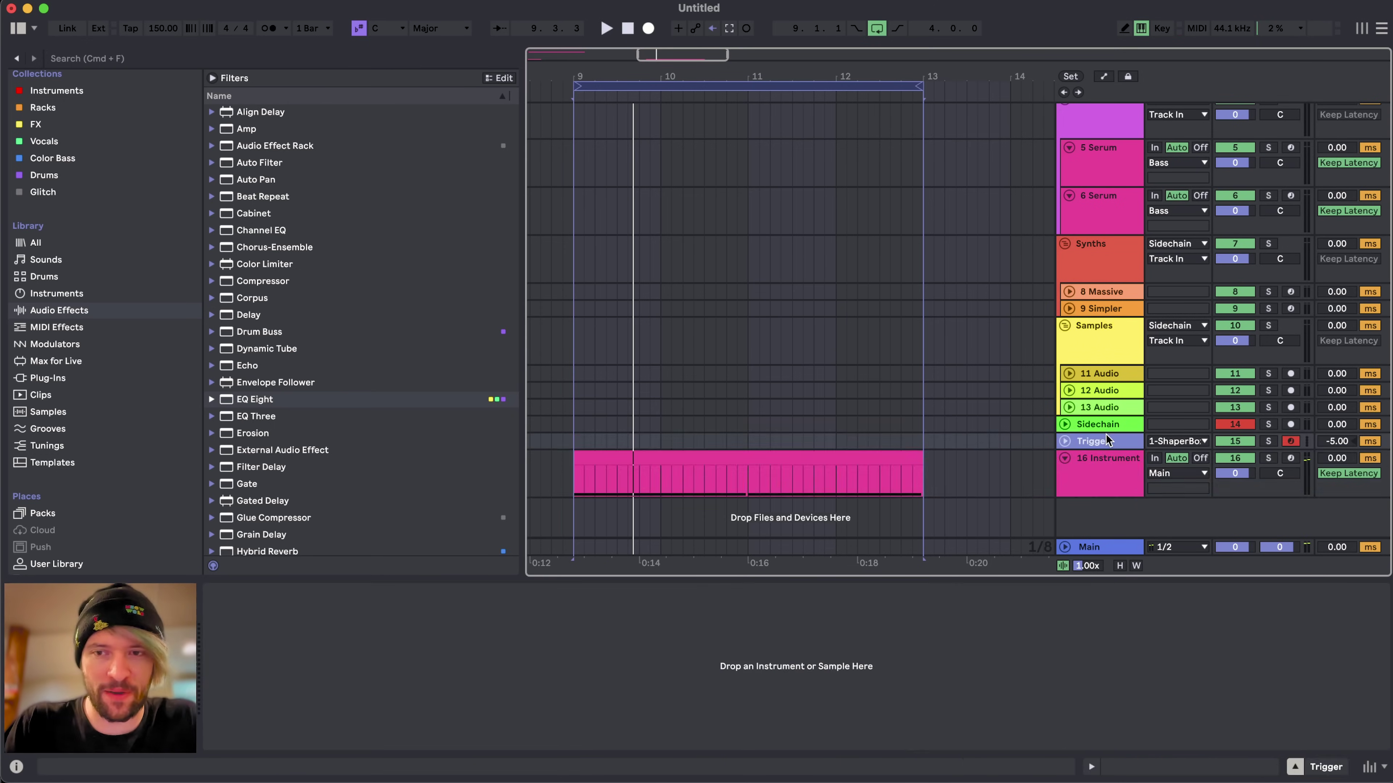
scroll(1105, 434, "up", 3)
left_click(1100, 134, "shift")
key("Delete")
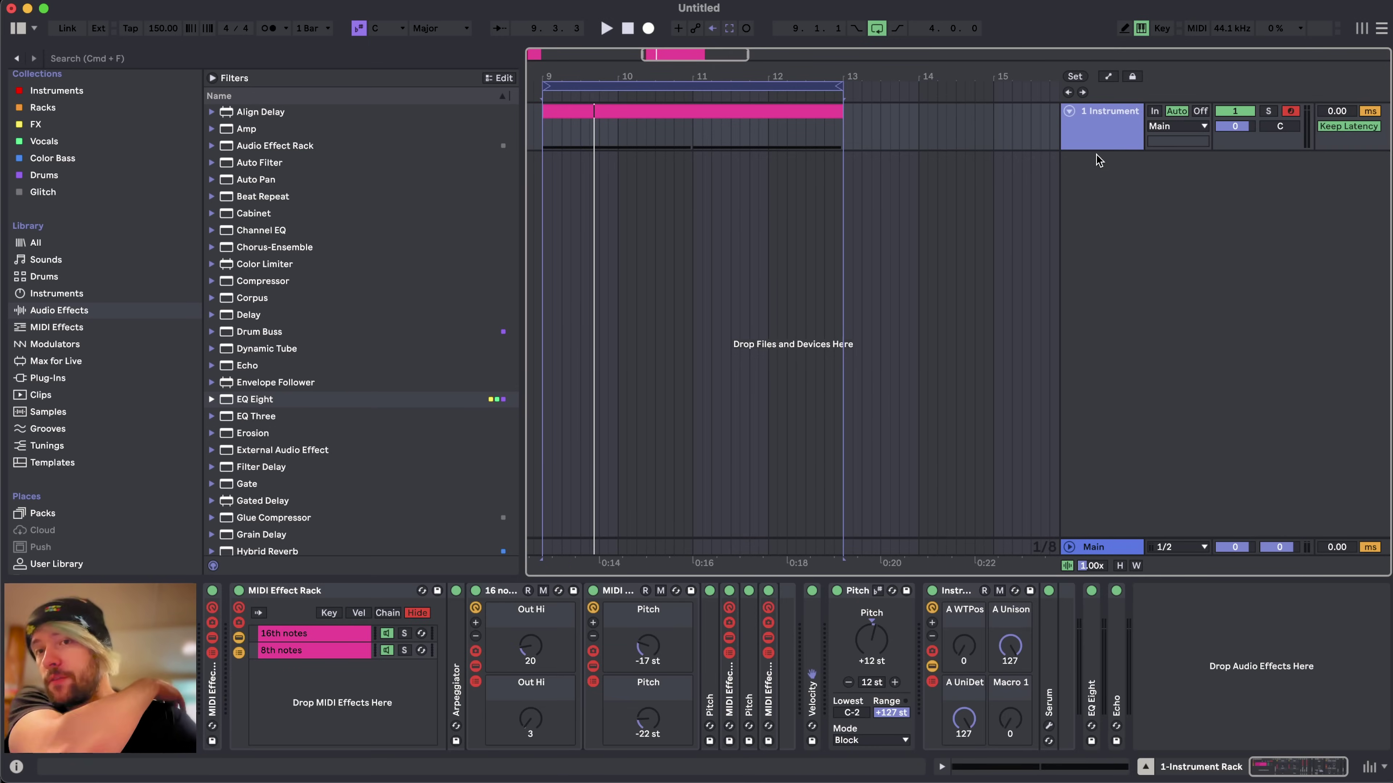
- Rename the remaining Instrument Rack track as Cmin
key("super+r")
type("Cmin")
key("Return")
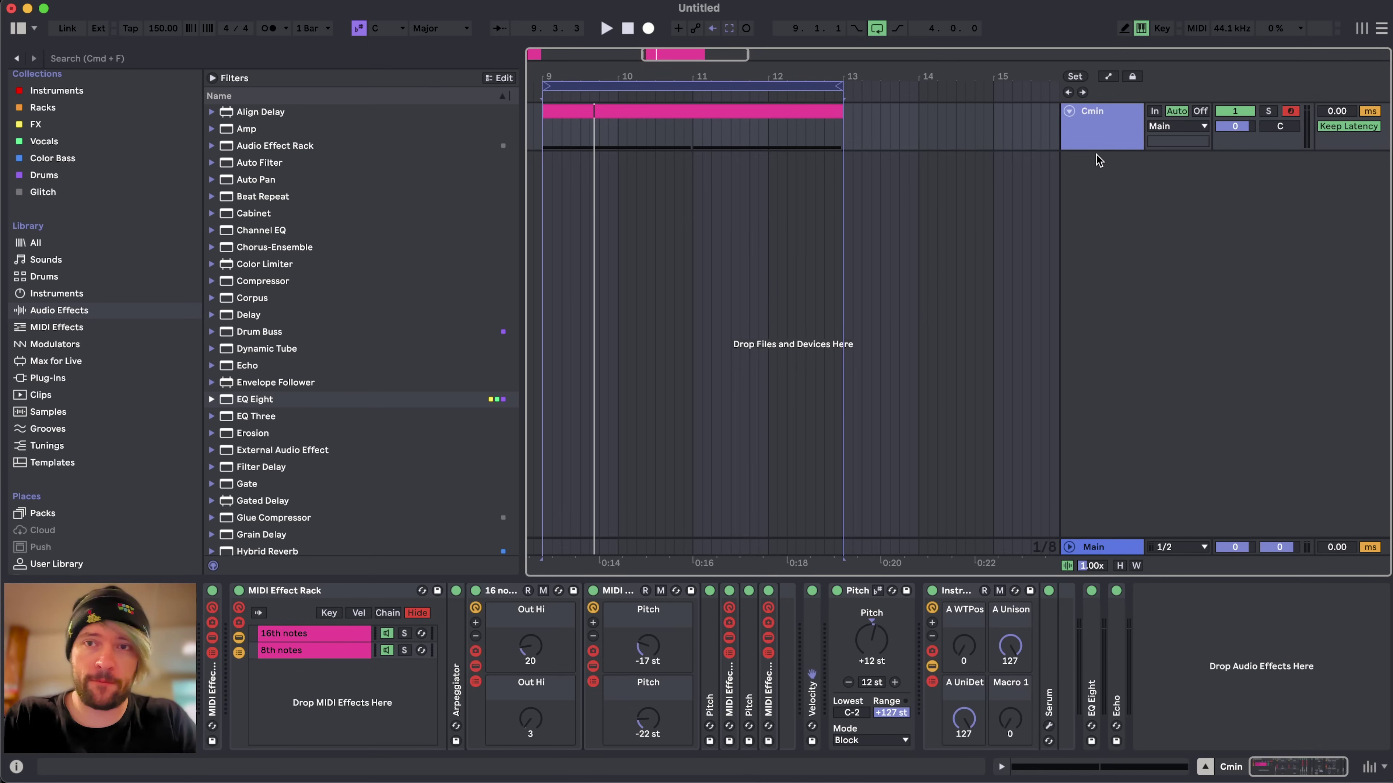
- Duplicate the Cmin track, rename the copy as C#min and set its unfolded Pitch device to +13 st
key("super+d")
key("super+r")
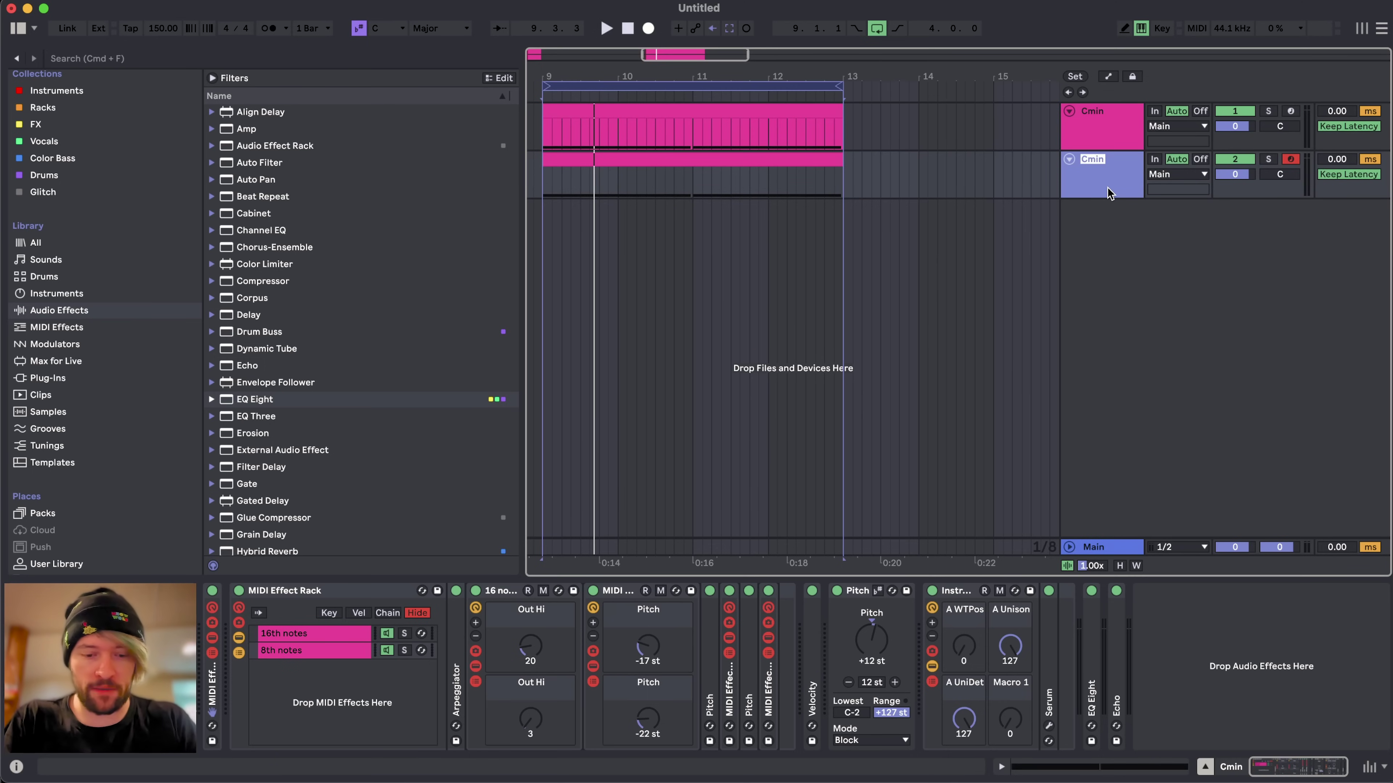
type("C#min")
key("Return")
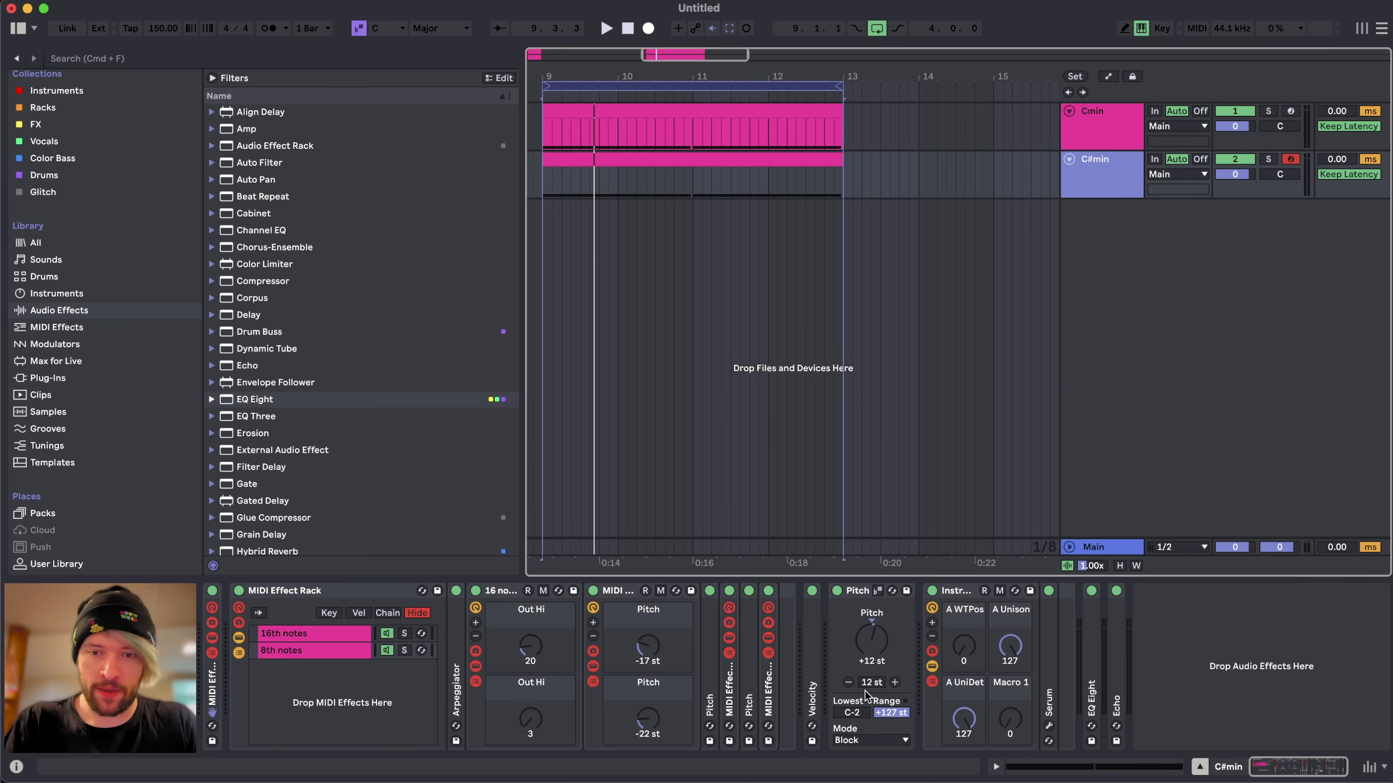
left_click(872, 641)
key("Up")
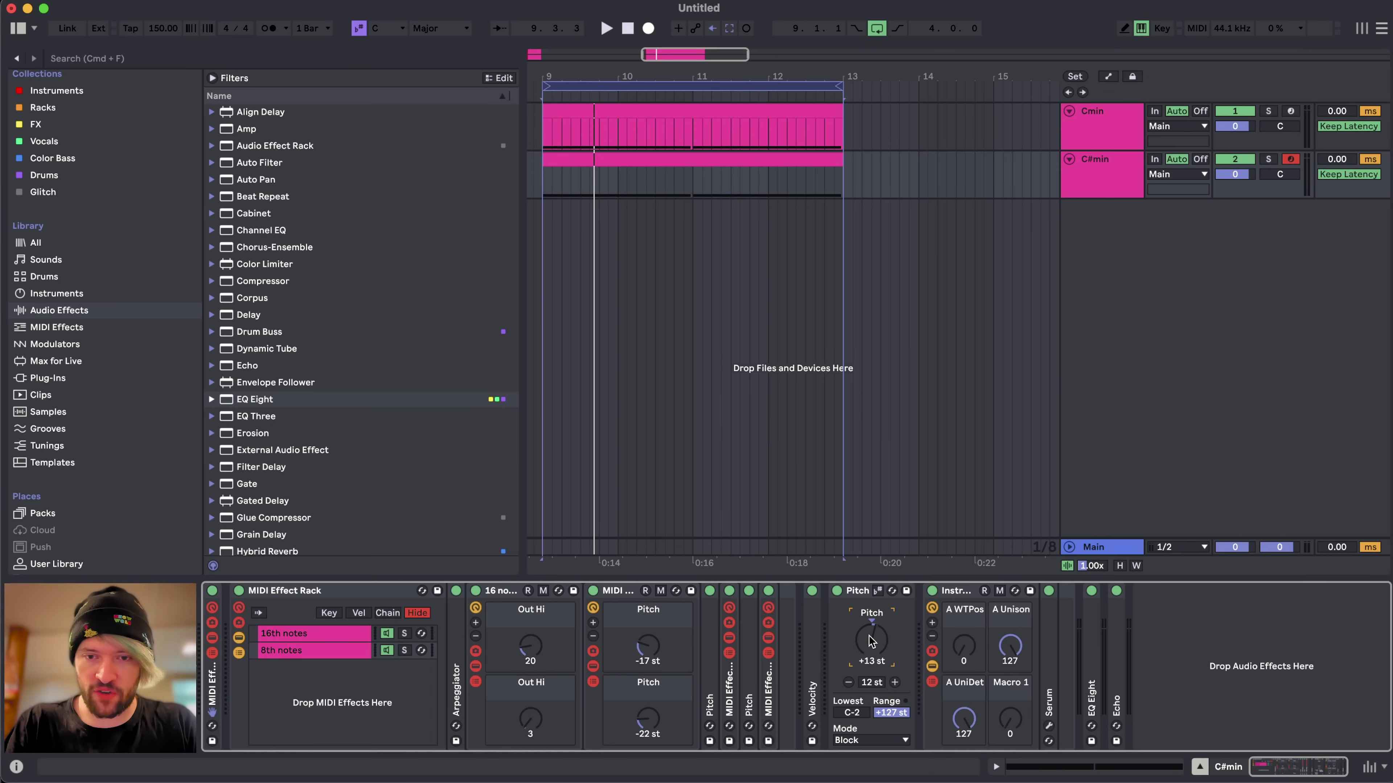
- Assign the computer key R to macro randomization of C#min's Instrument Rack and the two unfolded racks in its 8th notes chain
key("super+k")
left_click(979, 596)
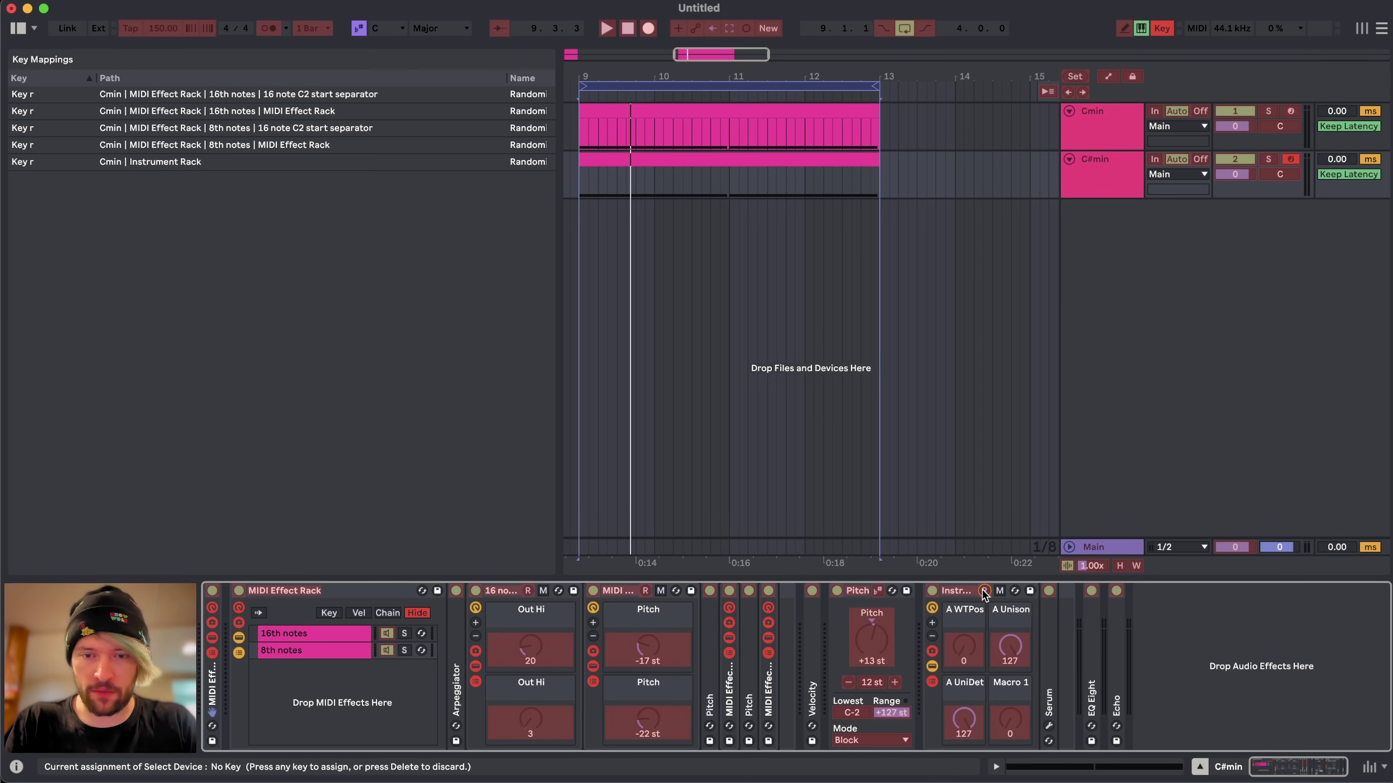
key("r")
left_click(644, 595)
key("r")
left_click(530, 591)
key("r")
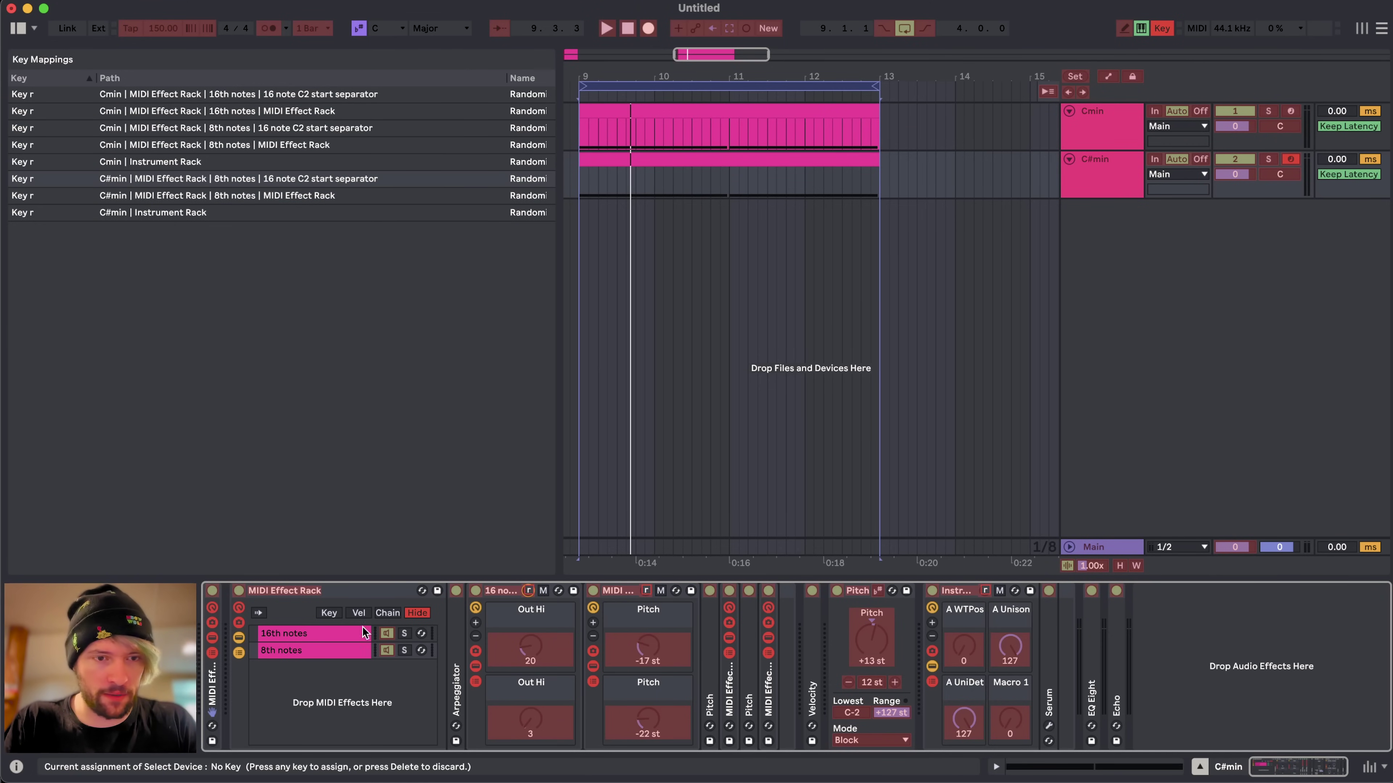
- Assign the computer key R to macro randomization in C#min's 16th notes chain and leave key mapping mode
left_click(347, 635)
left_click(525, 595)
key("r")
key("super+k")
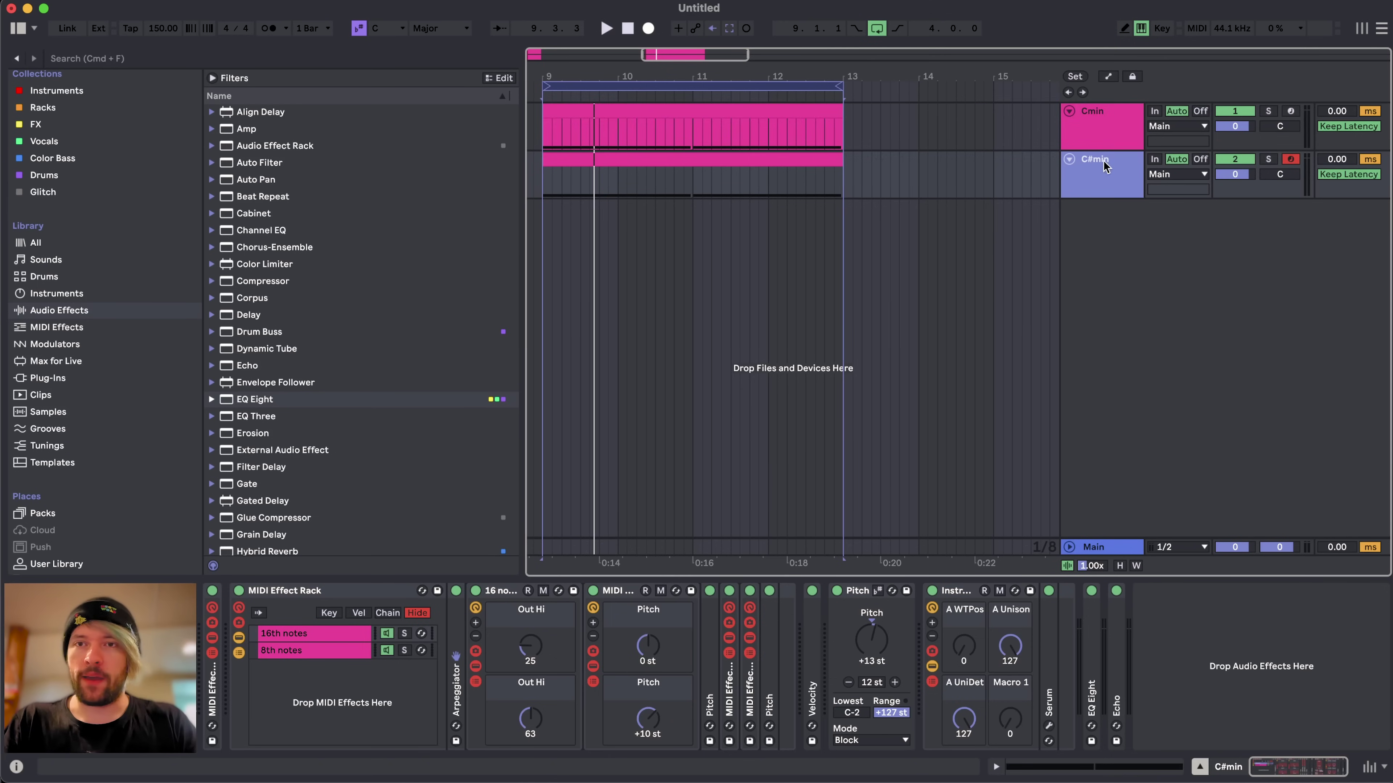
- Duplicate the Cmin and C#min tracks together and rename the copies as Dmin and D#min
left_click(1112, 139)
key("super+d")
left_click(1112, 208)
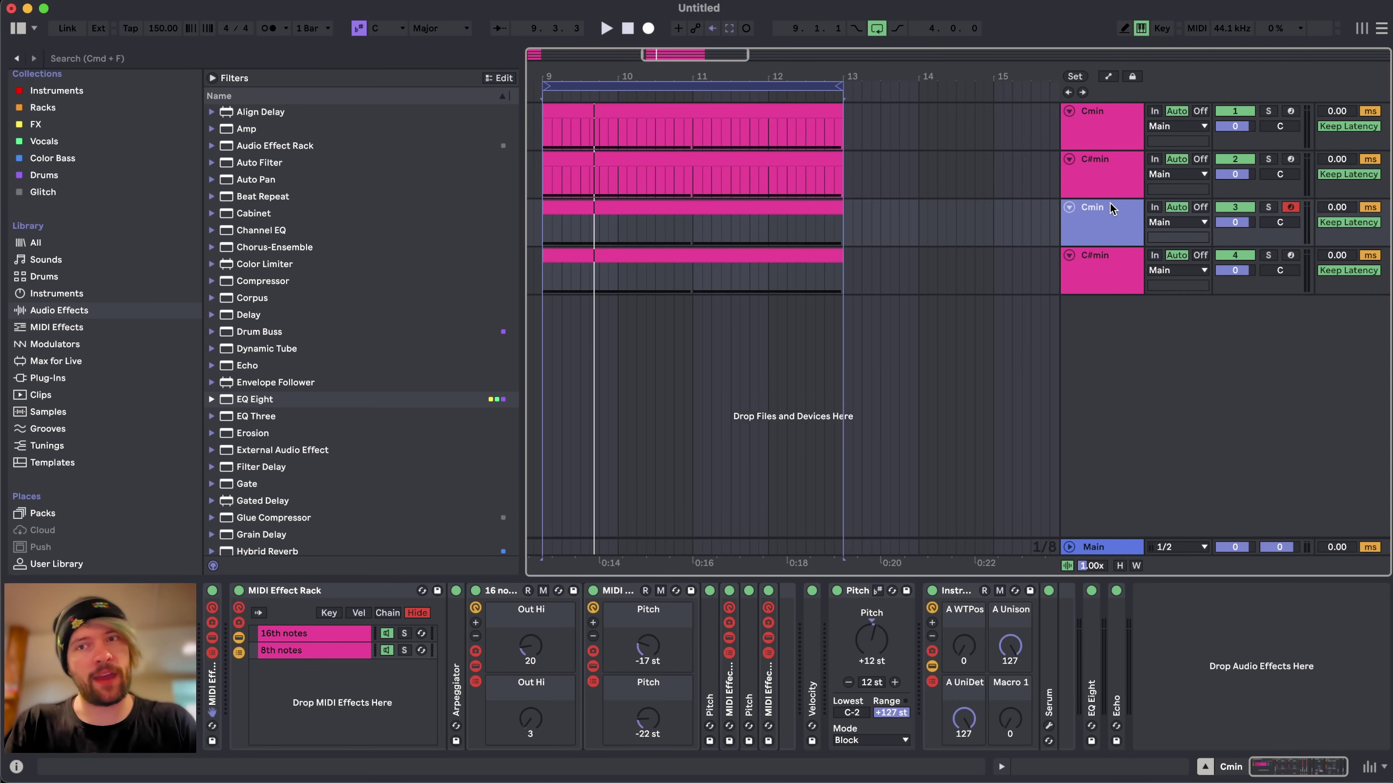
key("super+r")
type("Dmin")
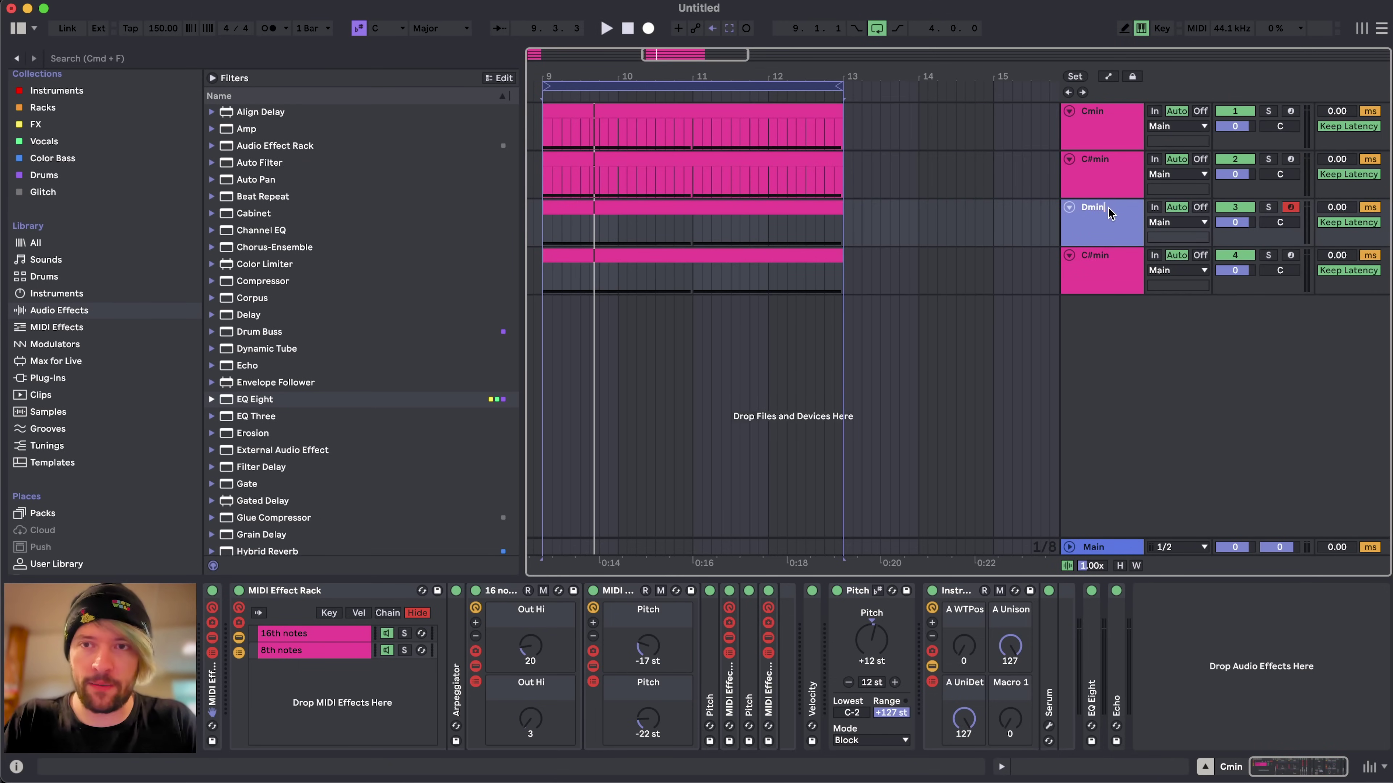
key("Tab")
type("D")
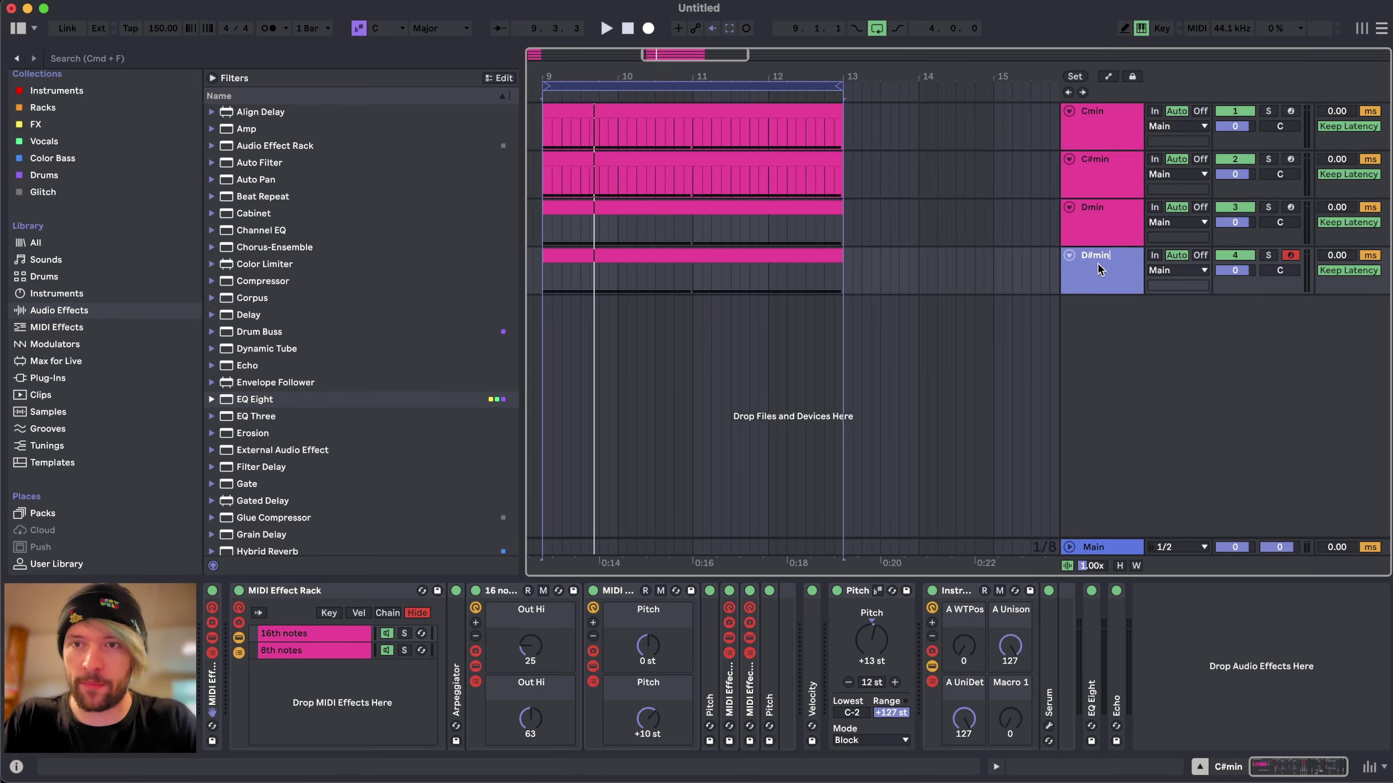
- Set the unfolded Pitch device to +14 st on the Dmin track and +15 st on the D#min track
left_click(1113, 235)
left_click(1081, 291)
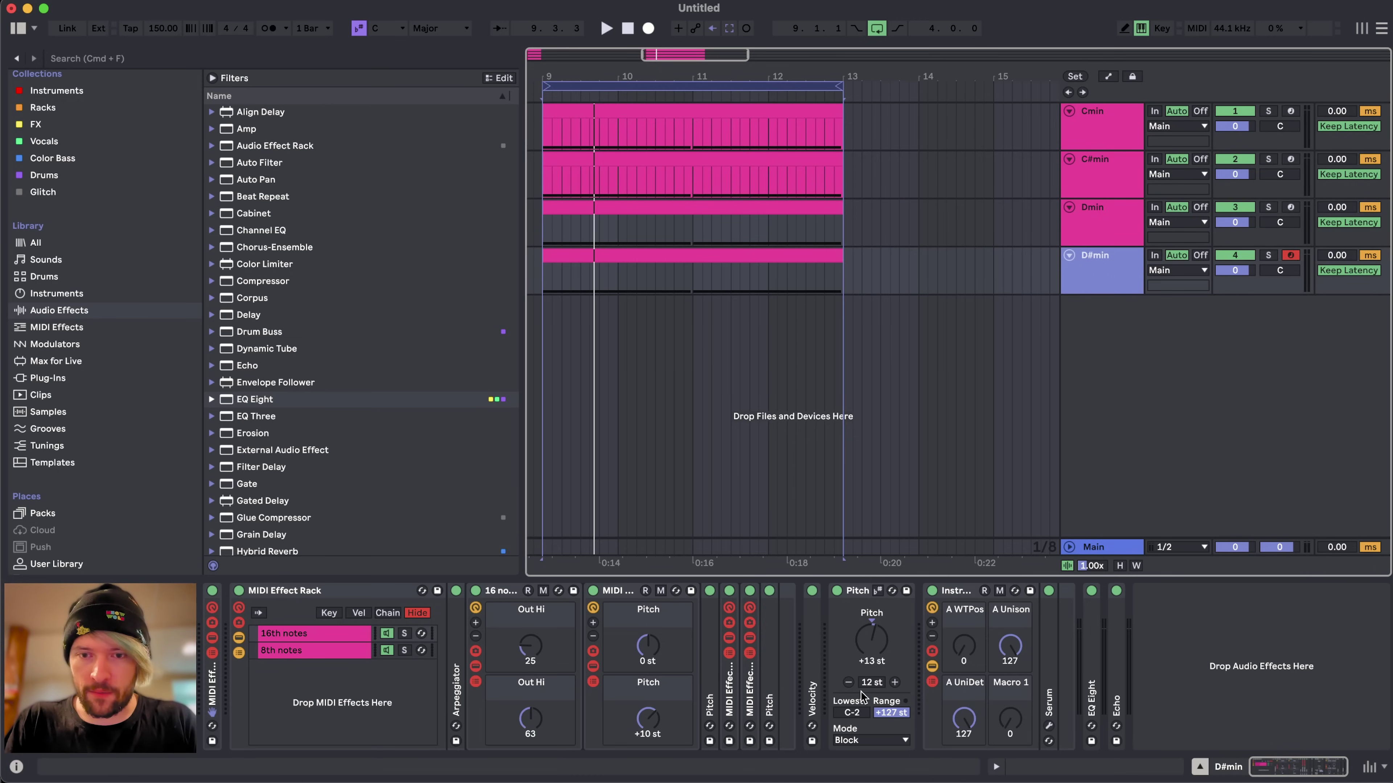
left_click(872, 665)
- Assign the computer key R to macro randomization of D#min's Instrument Rack and the two unfolded racks in its 16th notes chain
key("super+k")
key("r")
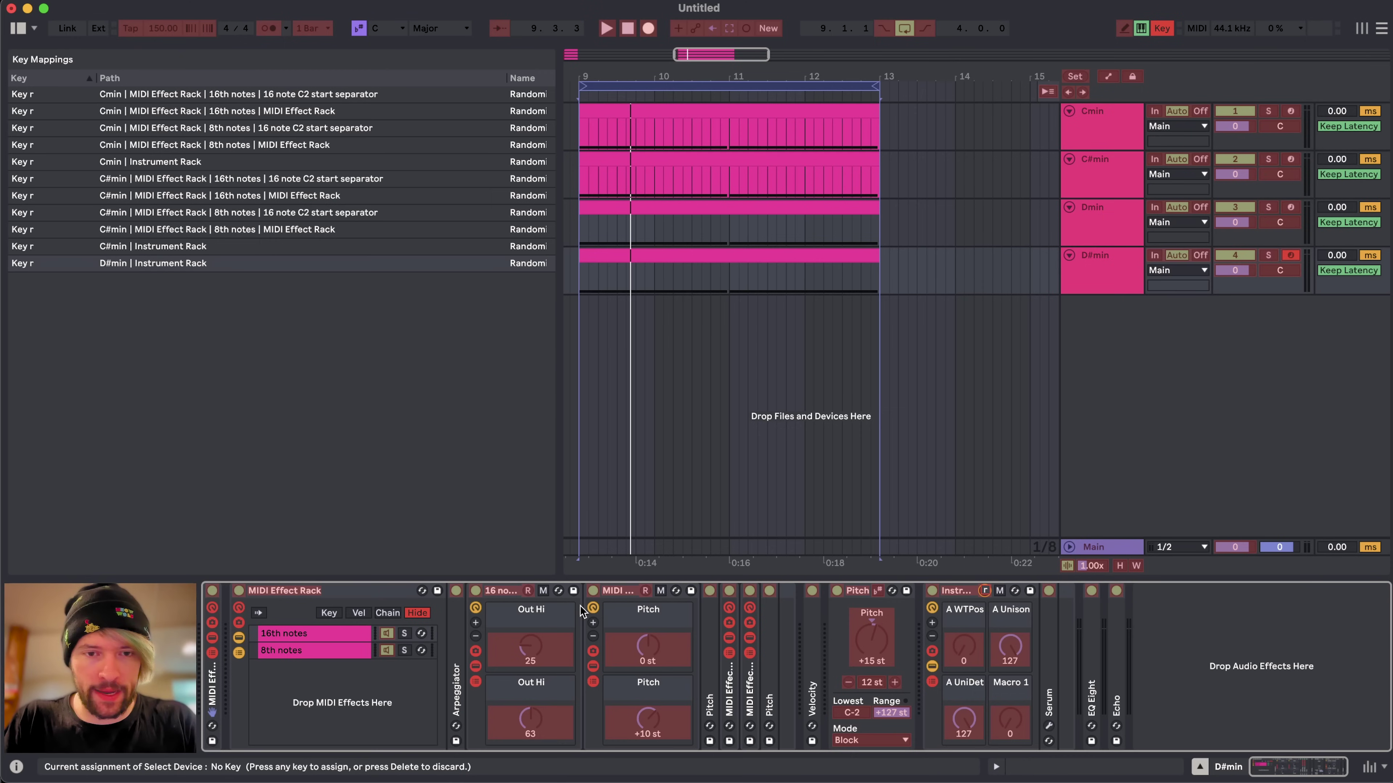
left_click(644, 592)
key("r")
left_click(528, 592)
key("r")
- Assign the computer key R to macro randomization of both unfolded racks in D#min's 8th notes chain and leave key mapping mode
left_click(329, 650)
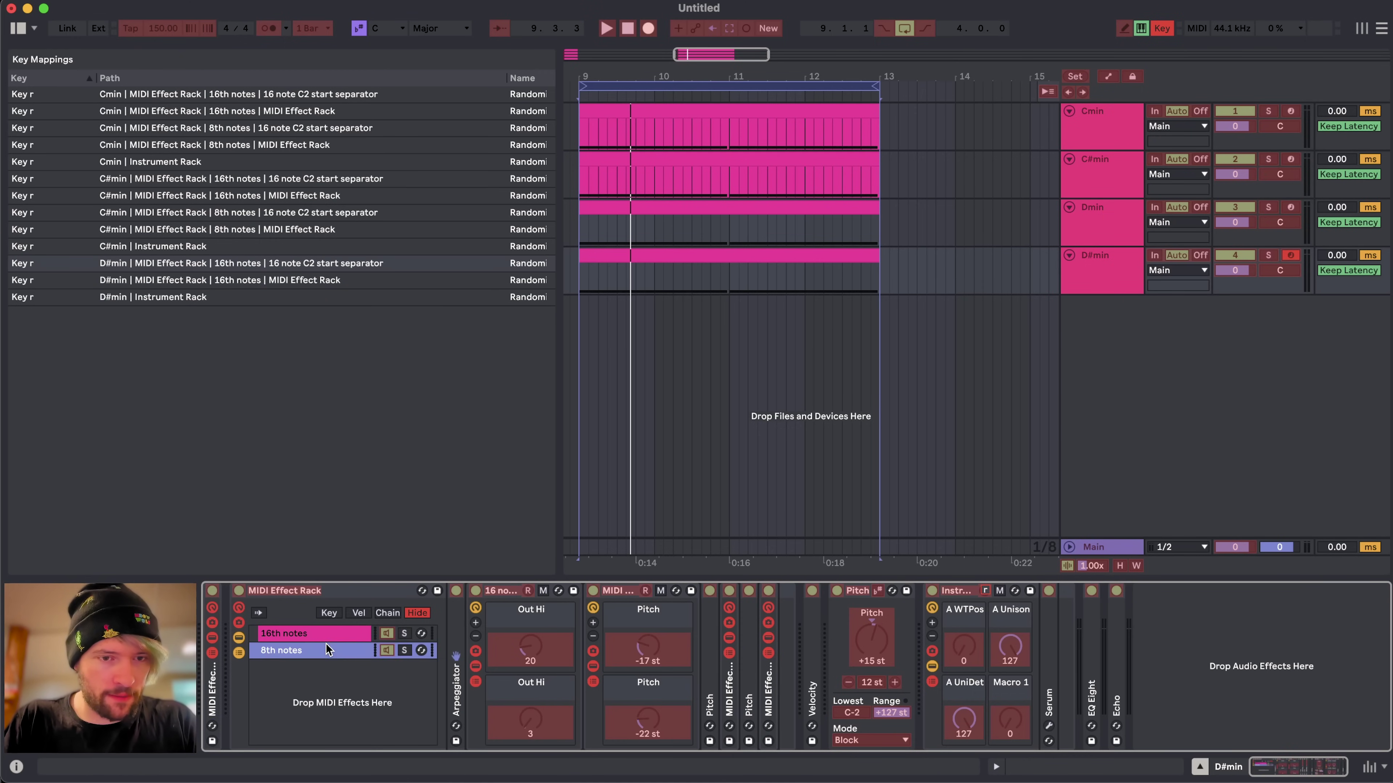
left_click(527, 591)
key("r")
left_click(645, 591)
key("r")
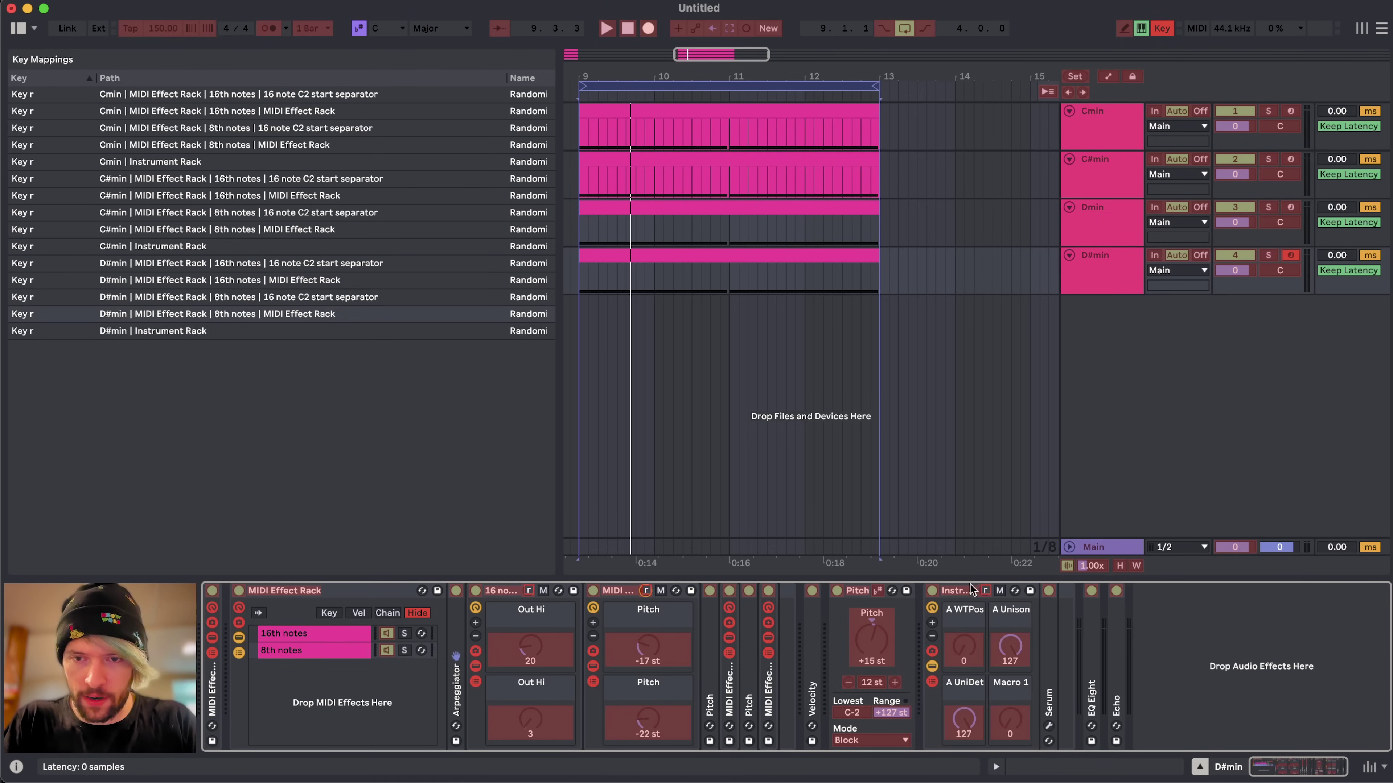
key("super+k")
- Duplicate the four tracks from Cmin to D#min and rename the copies as Emin, Fmin, F#min and Gmin
left_click(1121, 118, "shift")
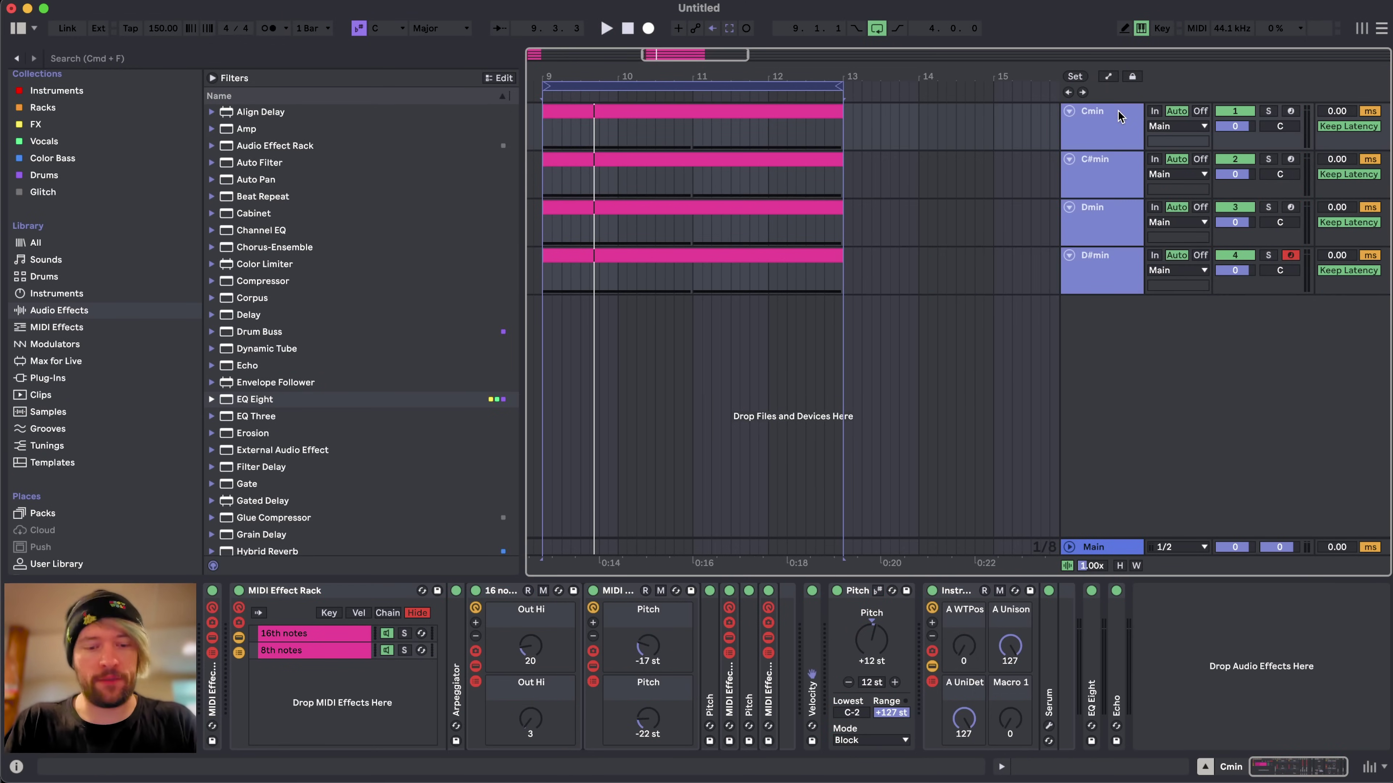
key("super+d")
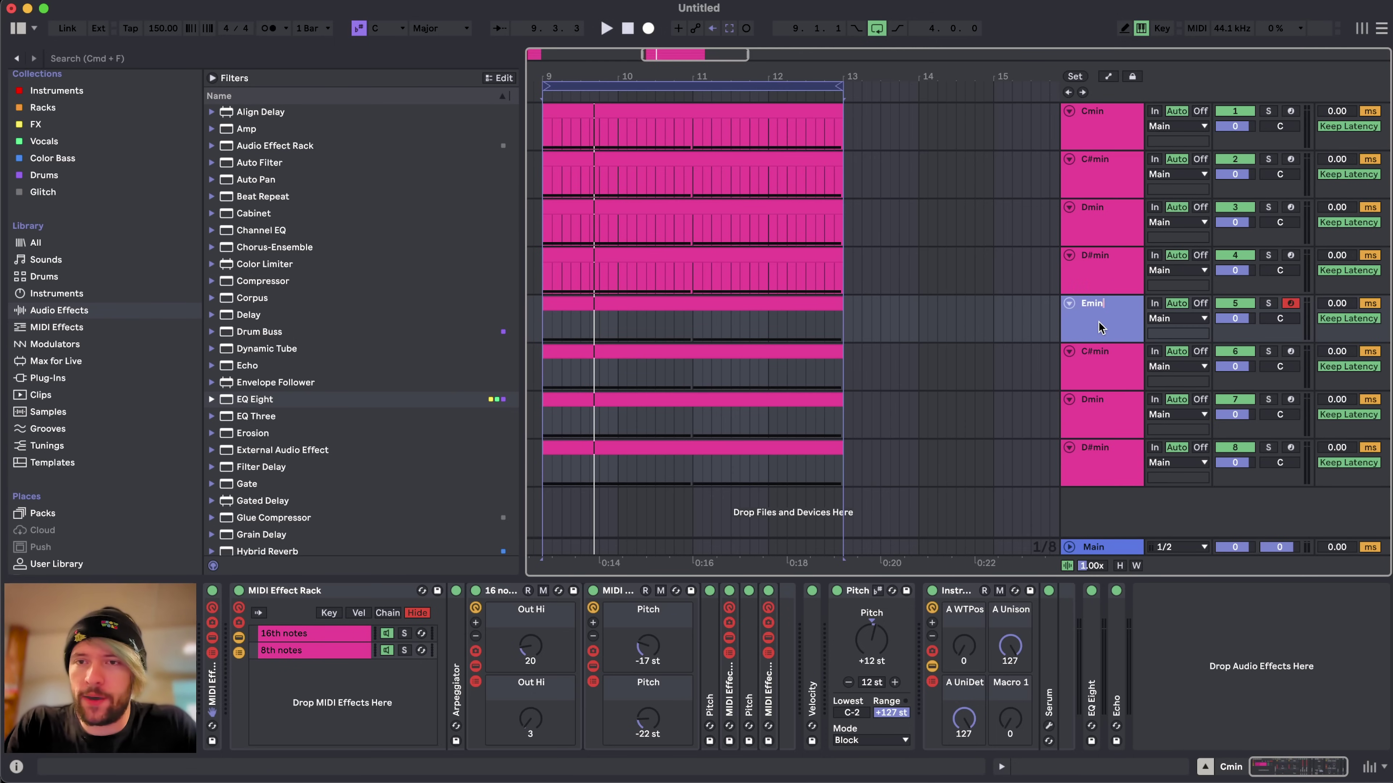
key("Tab")
type("Fmin")
key("Tab")
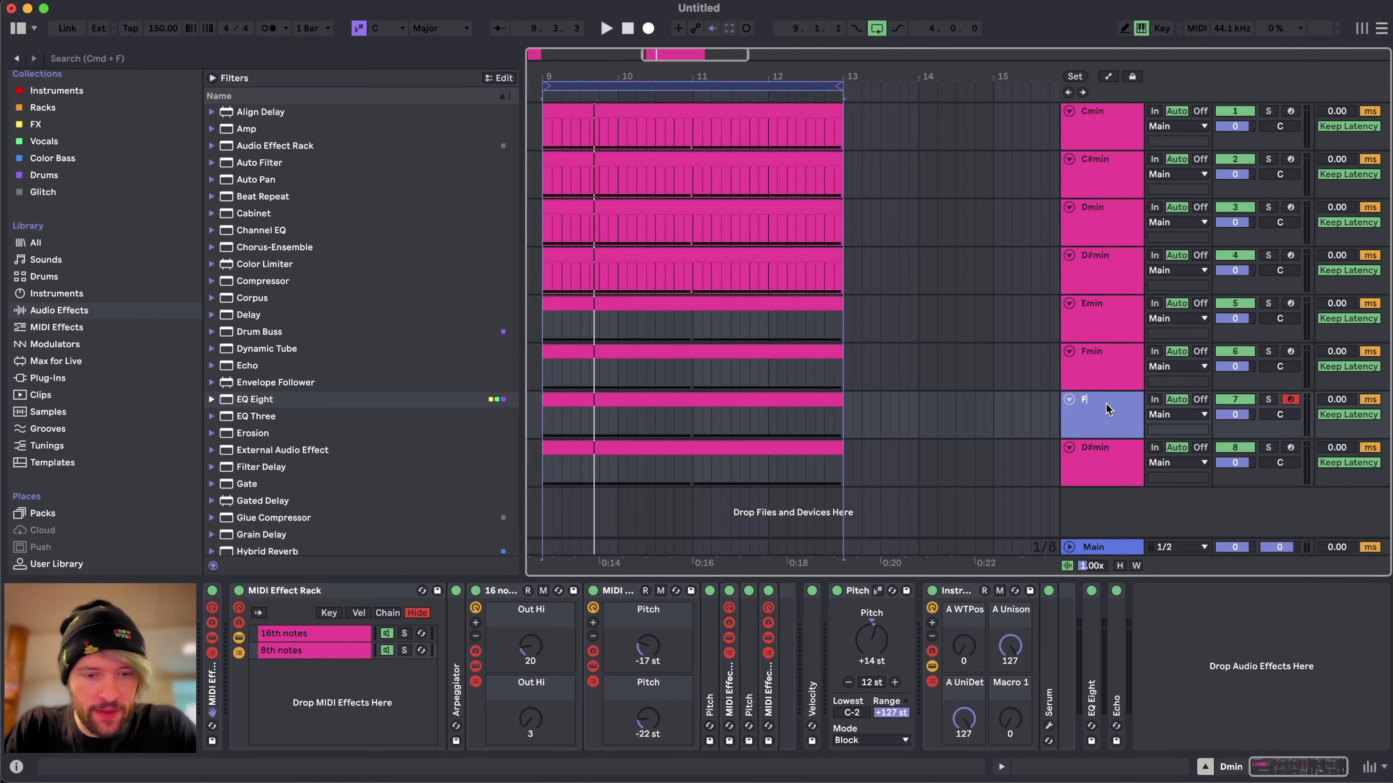
type("F#min")
key("Tab")
type("Gmin")
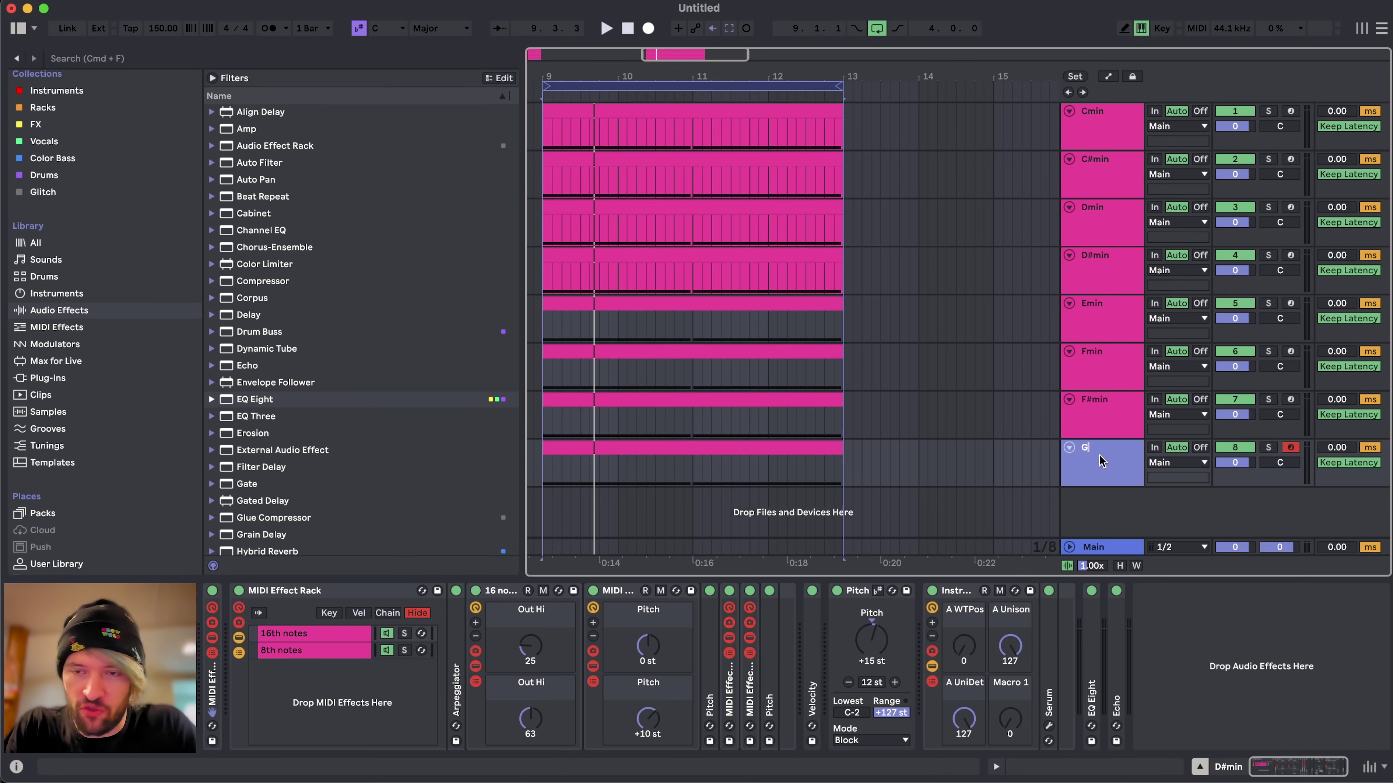
key("Return")
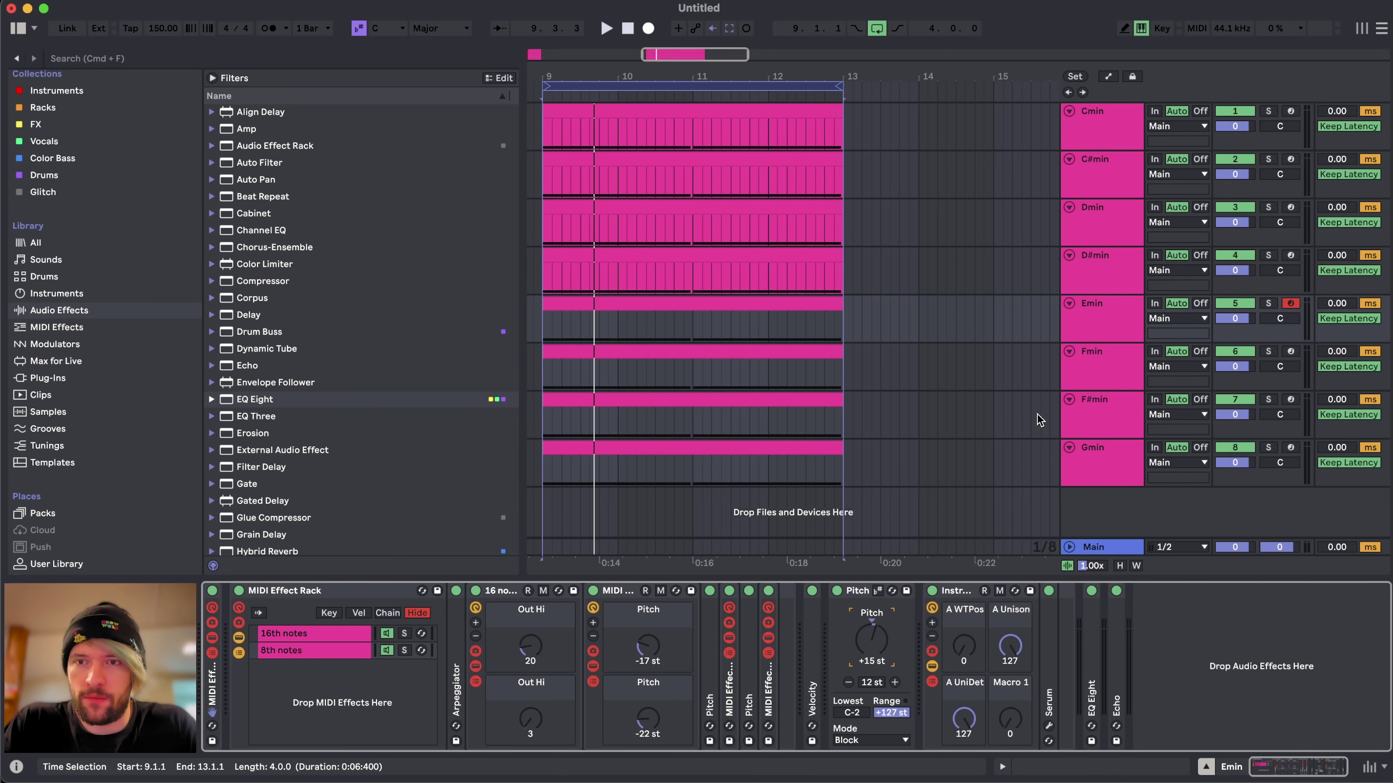
- Transpose the unfolded Pitch devices on the four new tracks to match their keys, using +18 st for F#min and +19 st for Gmin
left_click(1093, 381)
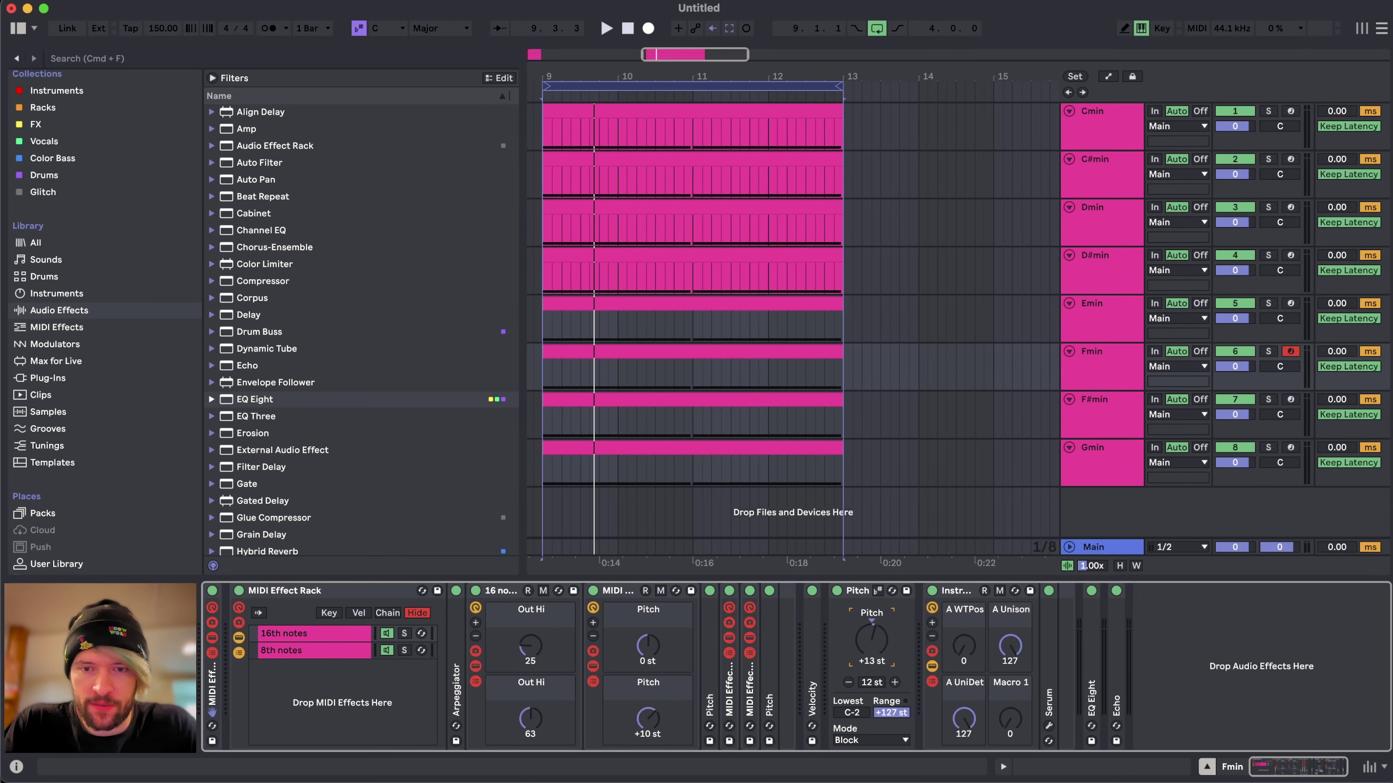
left_click(1096, 329)
key("Down")
key("Down")
key("Down")
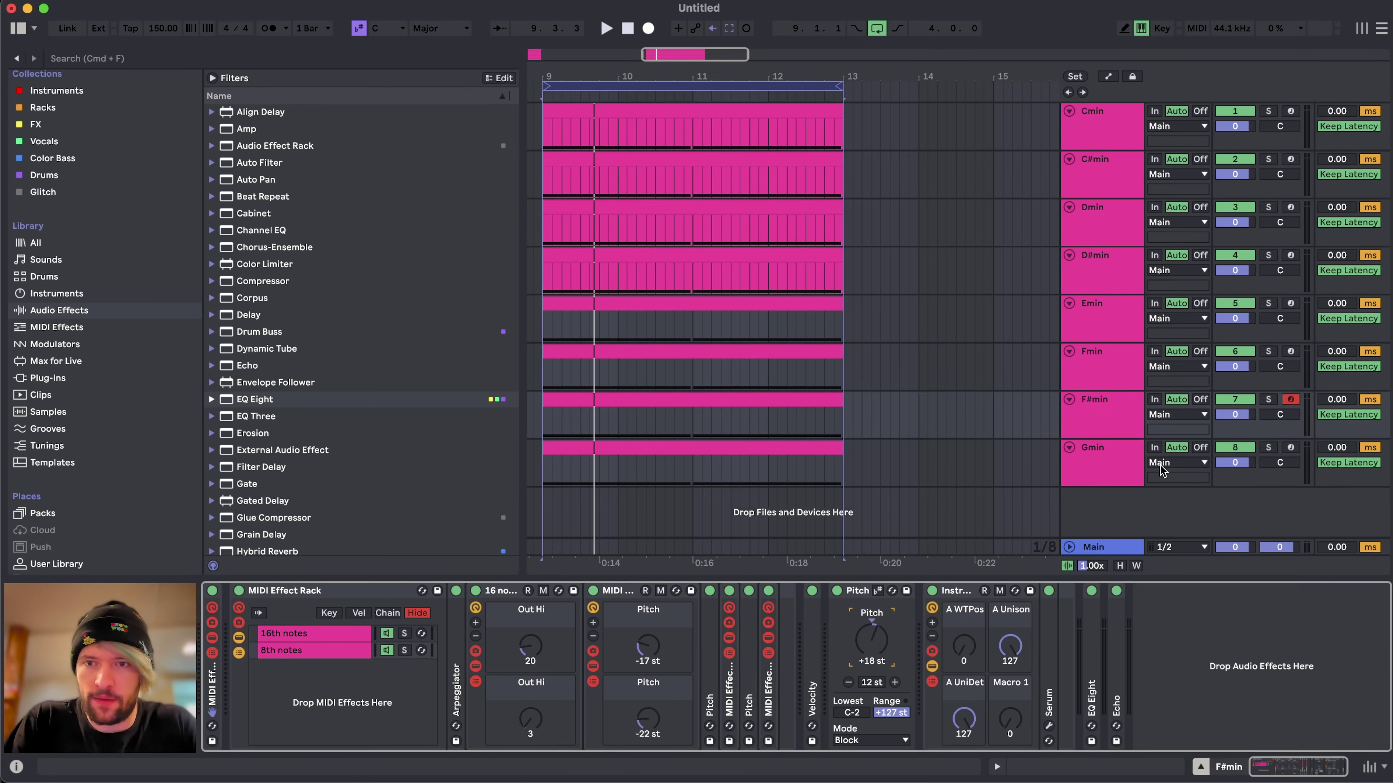
- Assign the computer key R to macro randomization of Gmin's Instrument Rack and the unfolded racks in its 16th notes and 8th notes chains
key("super+k")
left_click(645, 591)
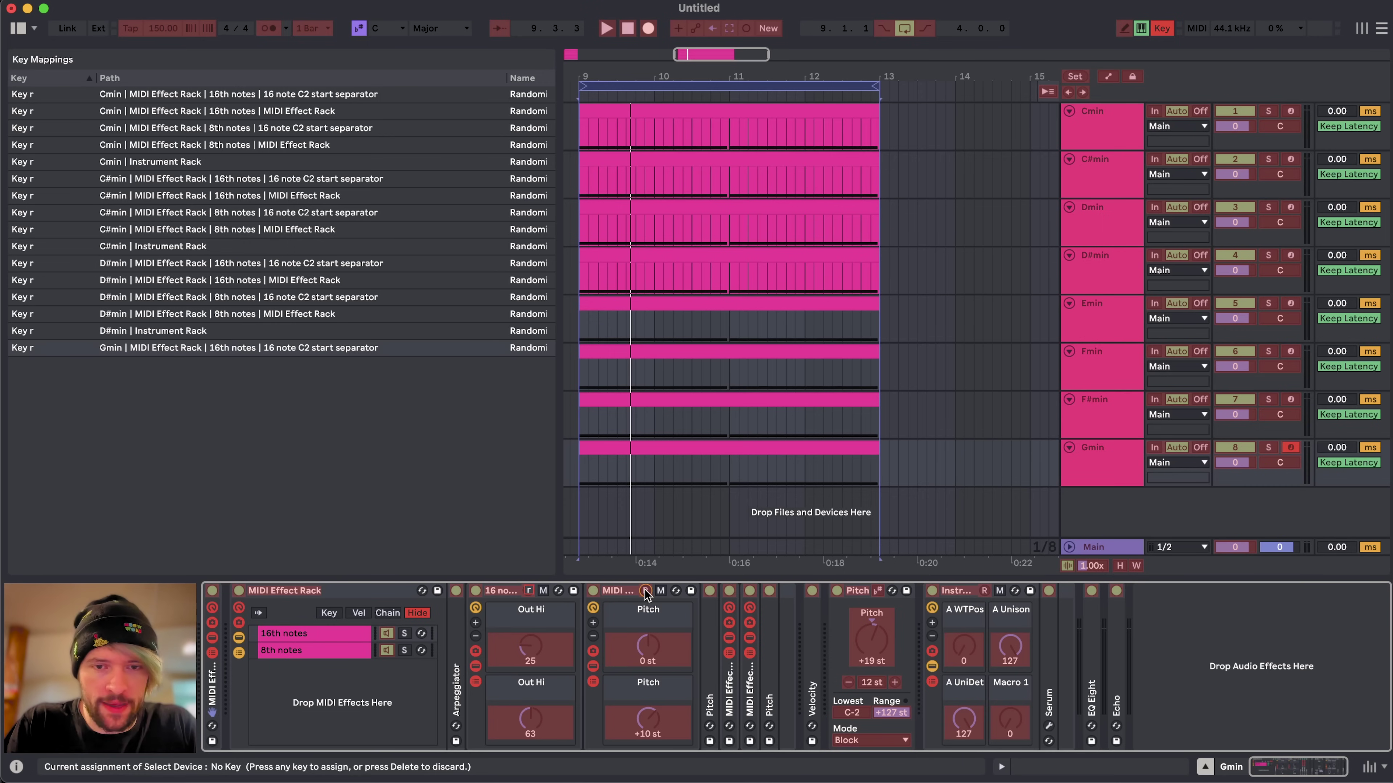
key("r")
left_click(984, 592)
key("r")
left_click(313, 651)
left_click(645, 592)
- Assign the computer key R to macro randomization of the Instrument Racks and both chains' unfolded racks on F#min and Fmin
left_click(1097, 411)
left_click(312, 634)
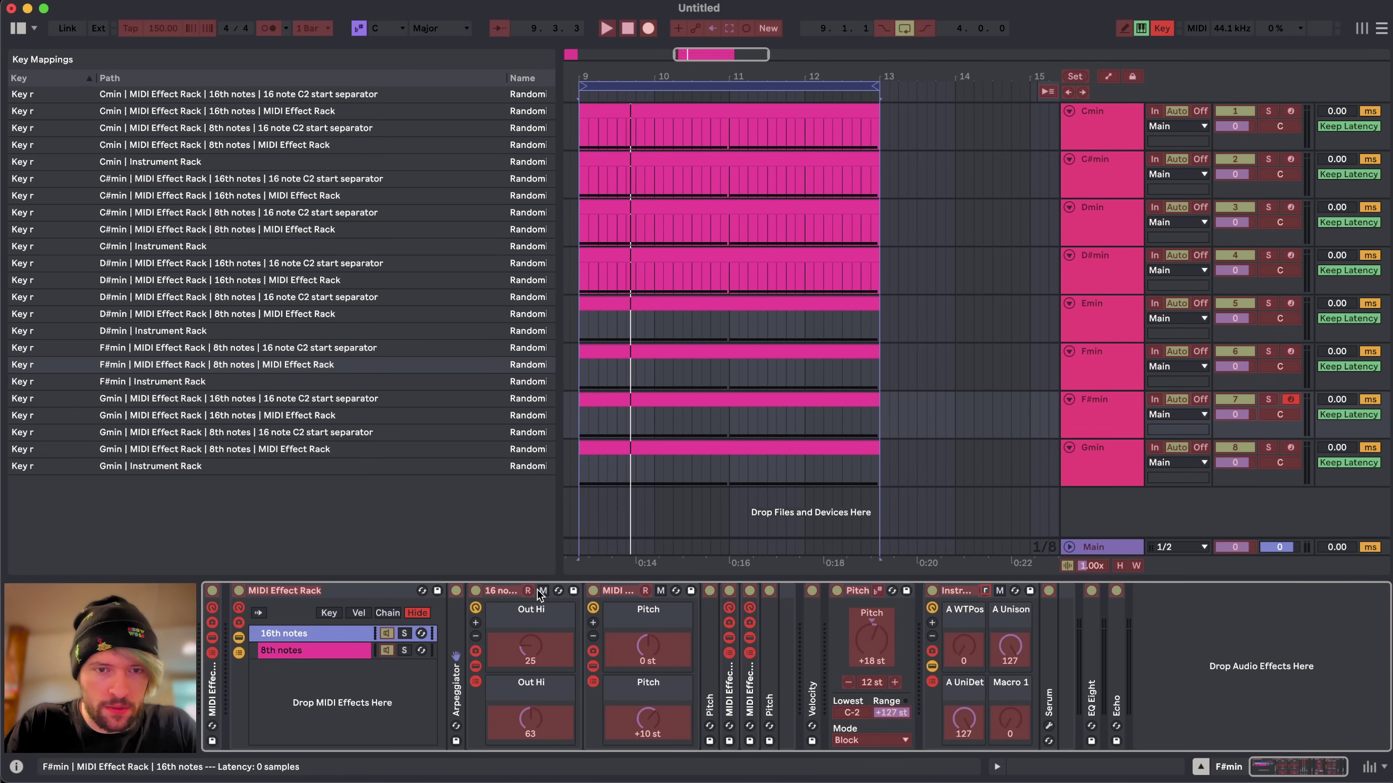
left_click(1096, 368)
left_click(985, 591)
key("r")
left_click(286, 633)
- Assign the computer key R to macro randomization of Emin's unfolded racks in both note chains and leave key mapping mode
left_click(1090, 306)
left_click(645, 592)
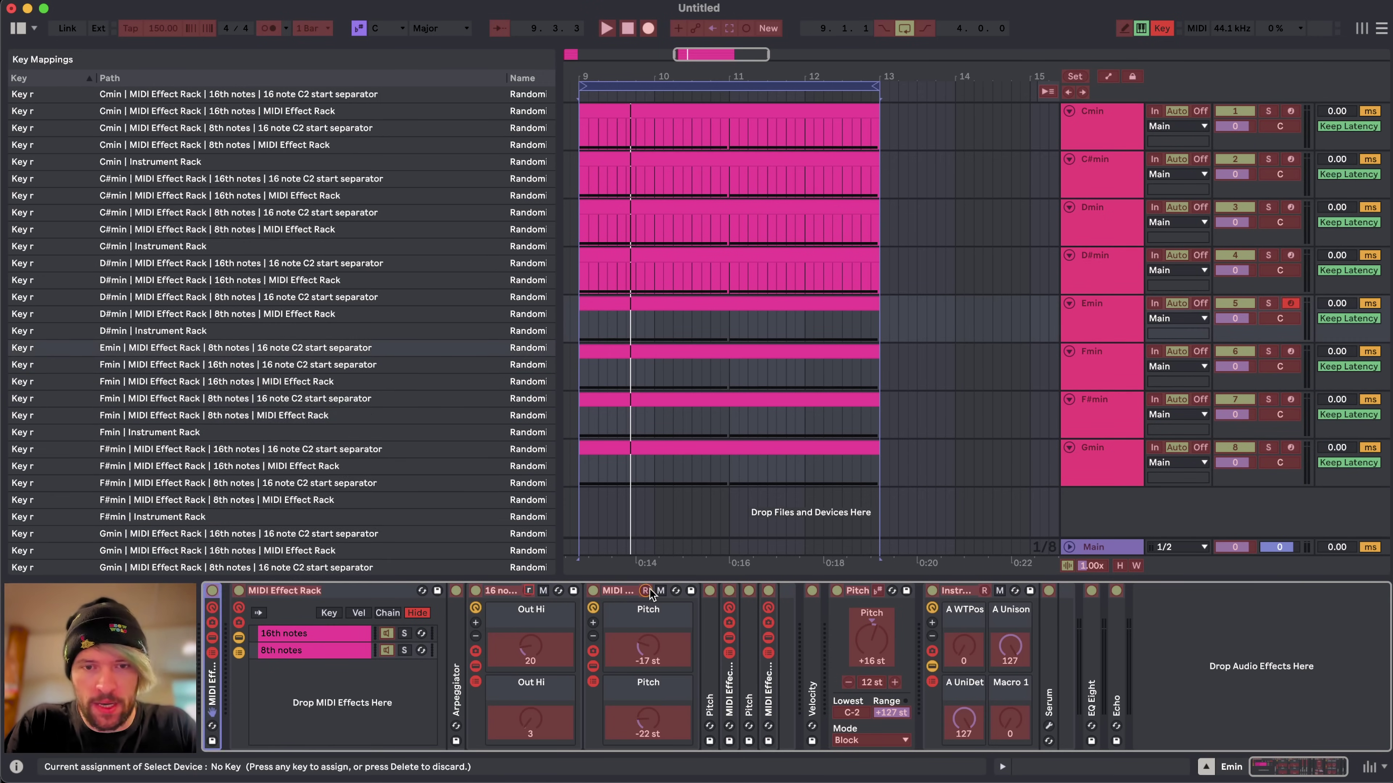
left_click(313, 634)
left_click(527, 592)
key("r")
left_click(646, 591)
key("r")
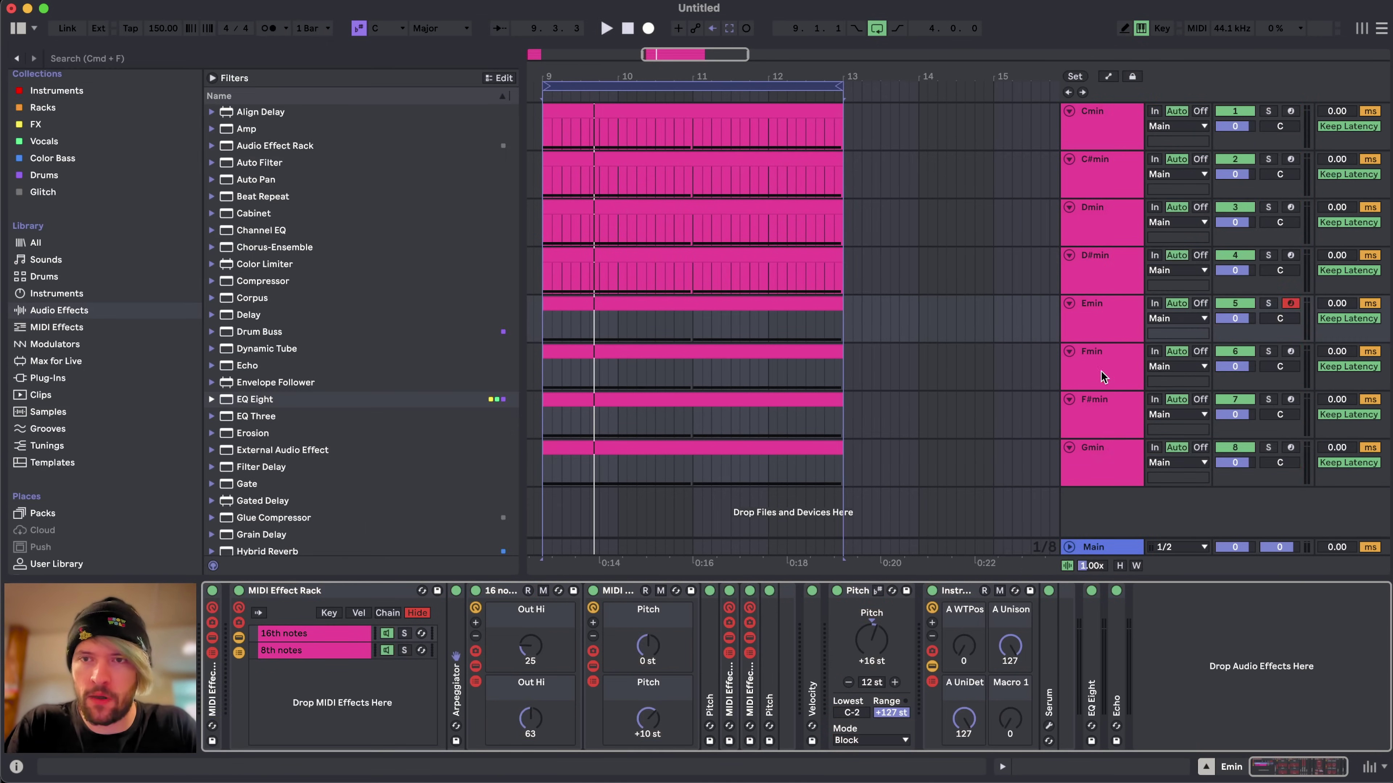
- Assign the computer key R to macro randomization of Dmin's Instrument Rack and the unfolded racks in both its note chains
left_click(1098, 464)
left_click(984, 591)
key("r")
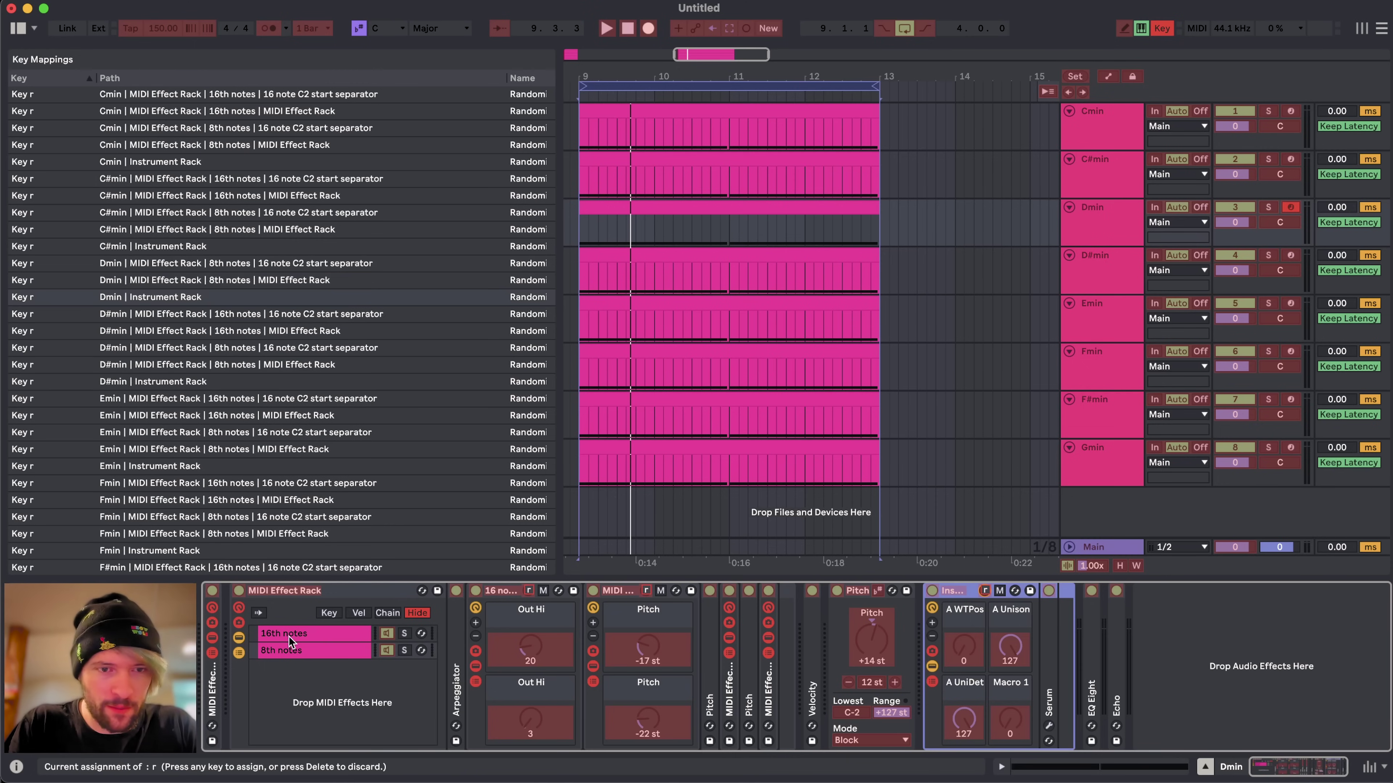
left_click(290, 638)
key("r")
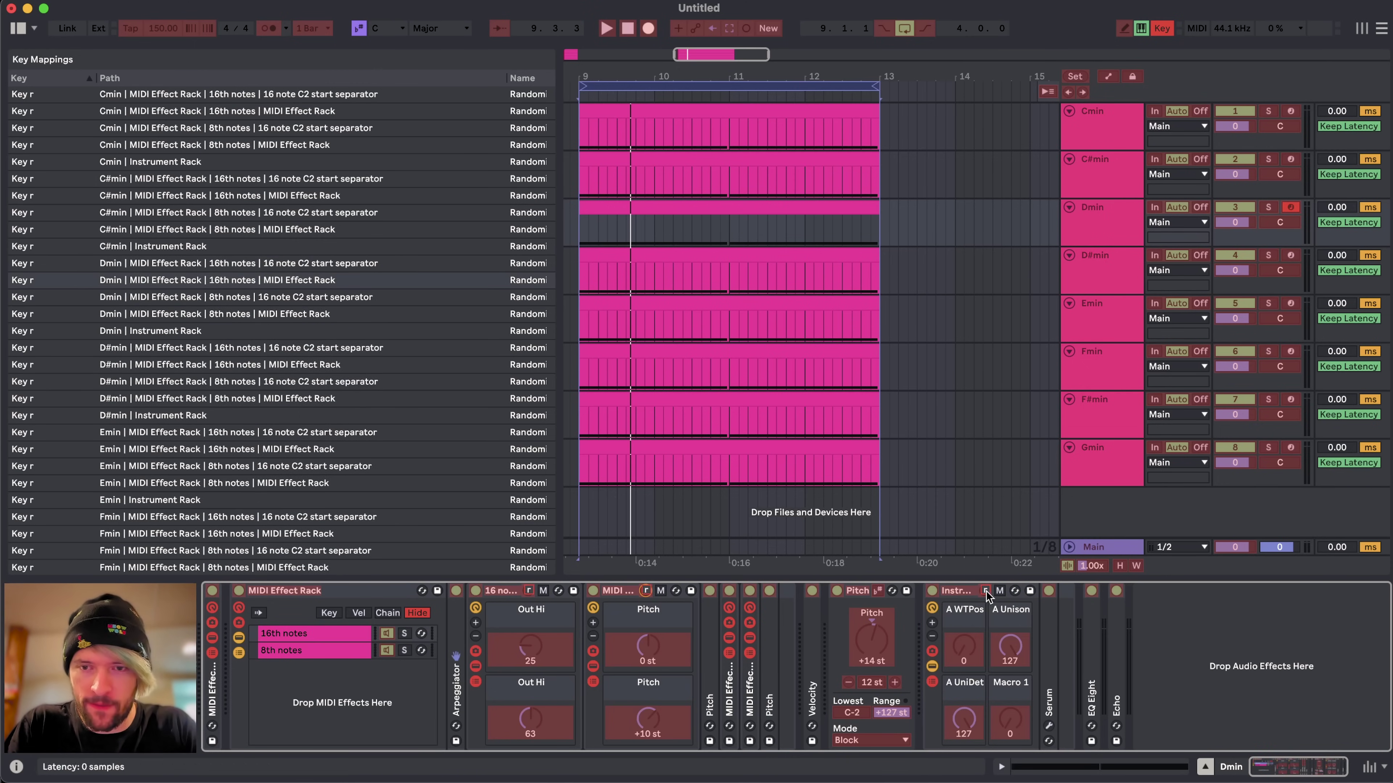
key("super+k")
- Go through the tracks, including Cmin, and check that their rack randomize controls are mapped to the key R
key("Up")
key("Down")
key("Down")
key("Down")
key("Down")
key("Down")
key("Down")
key("Up")
key("Up")
key("Up")
key("super+k")
left_click(1103, 114)
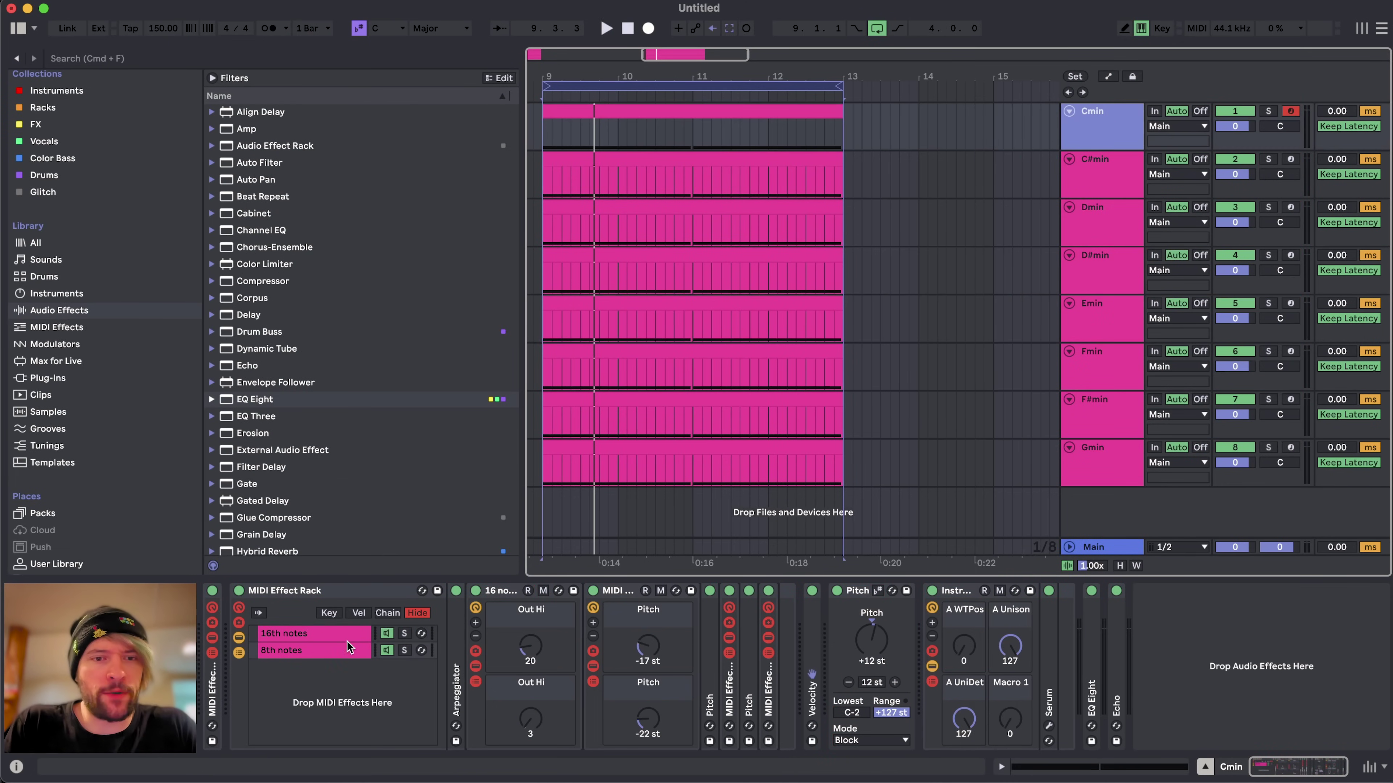
key("super+k")
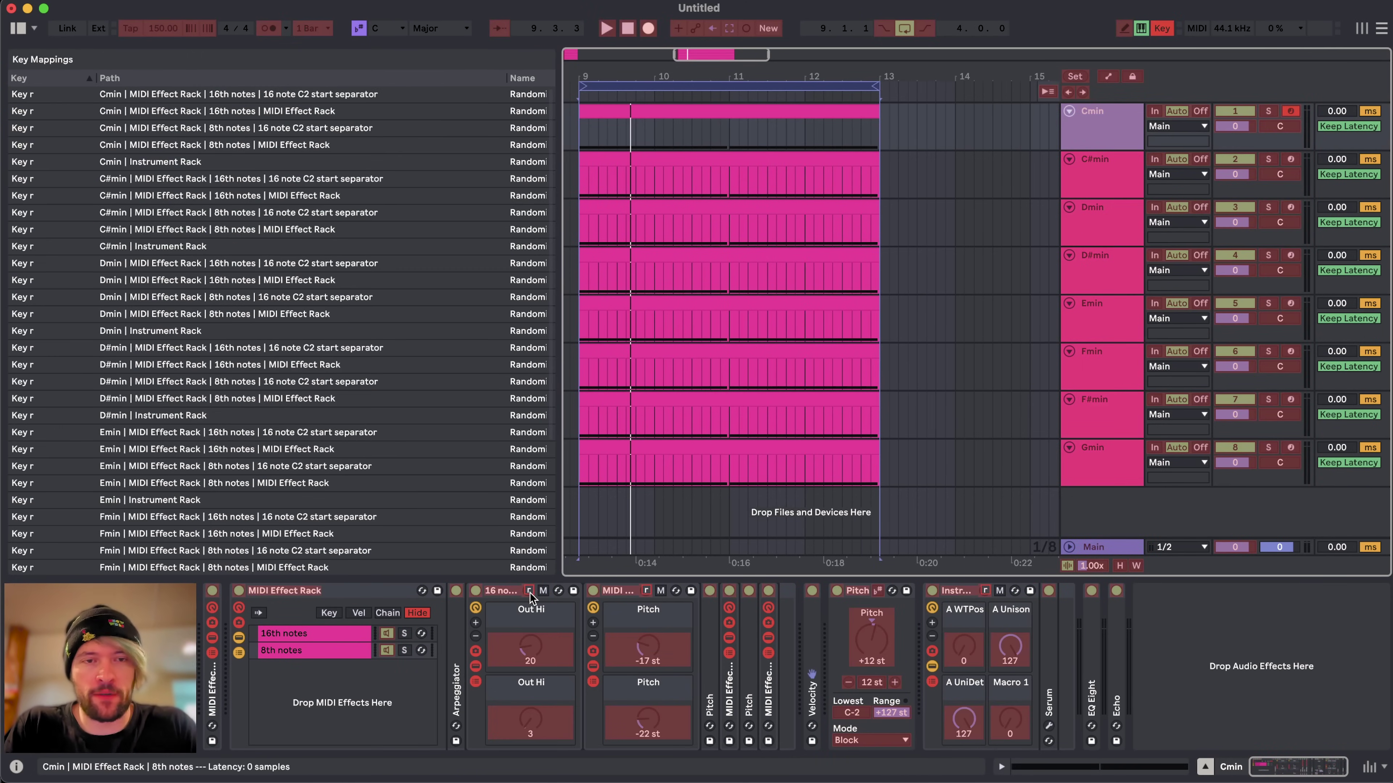
key("super+k")
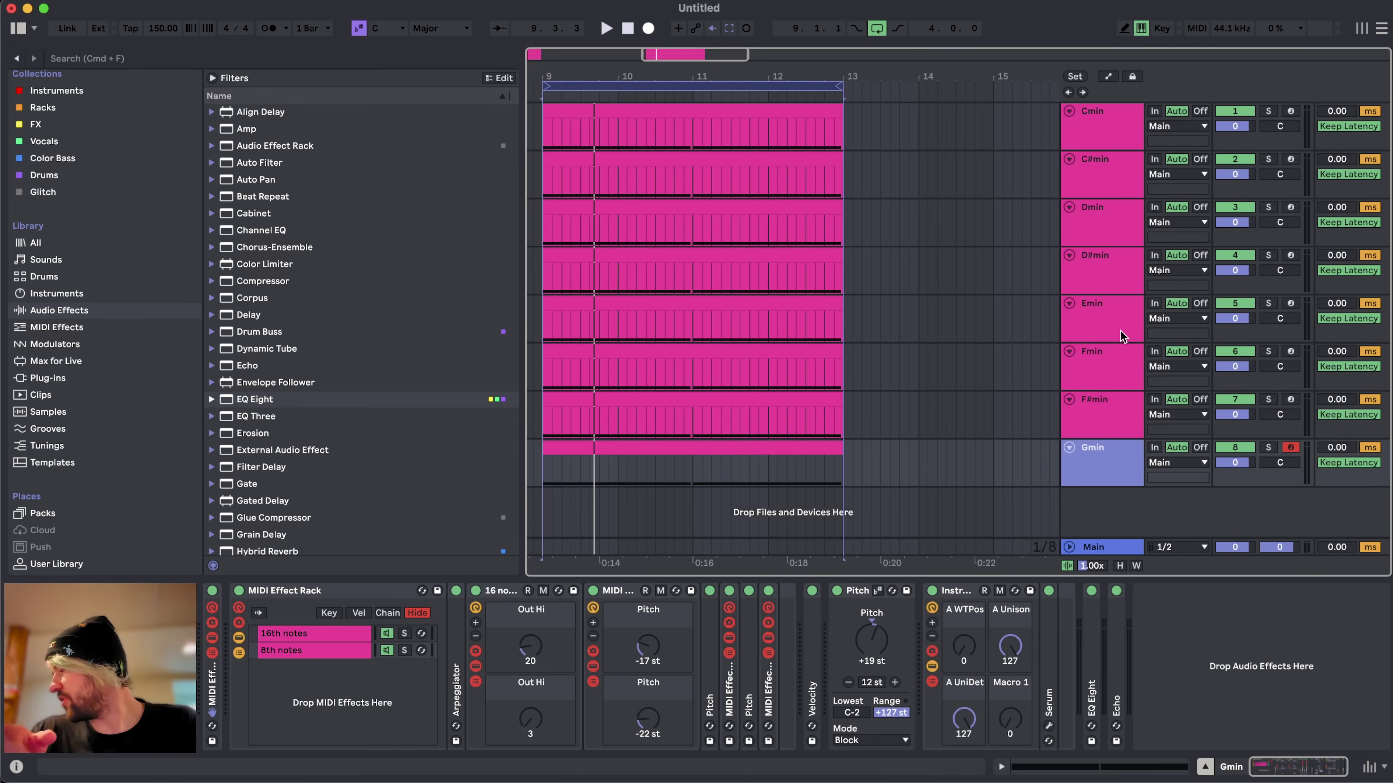
- Solo the Gmin track, play it to audition its sound, and turn the solo off again
left_click(1133, 117)
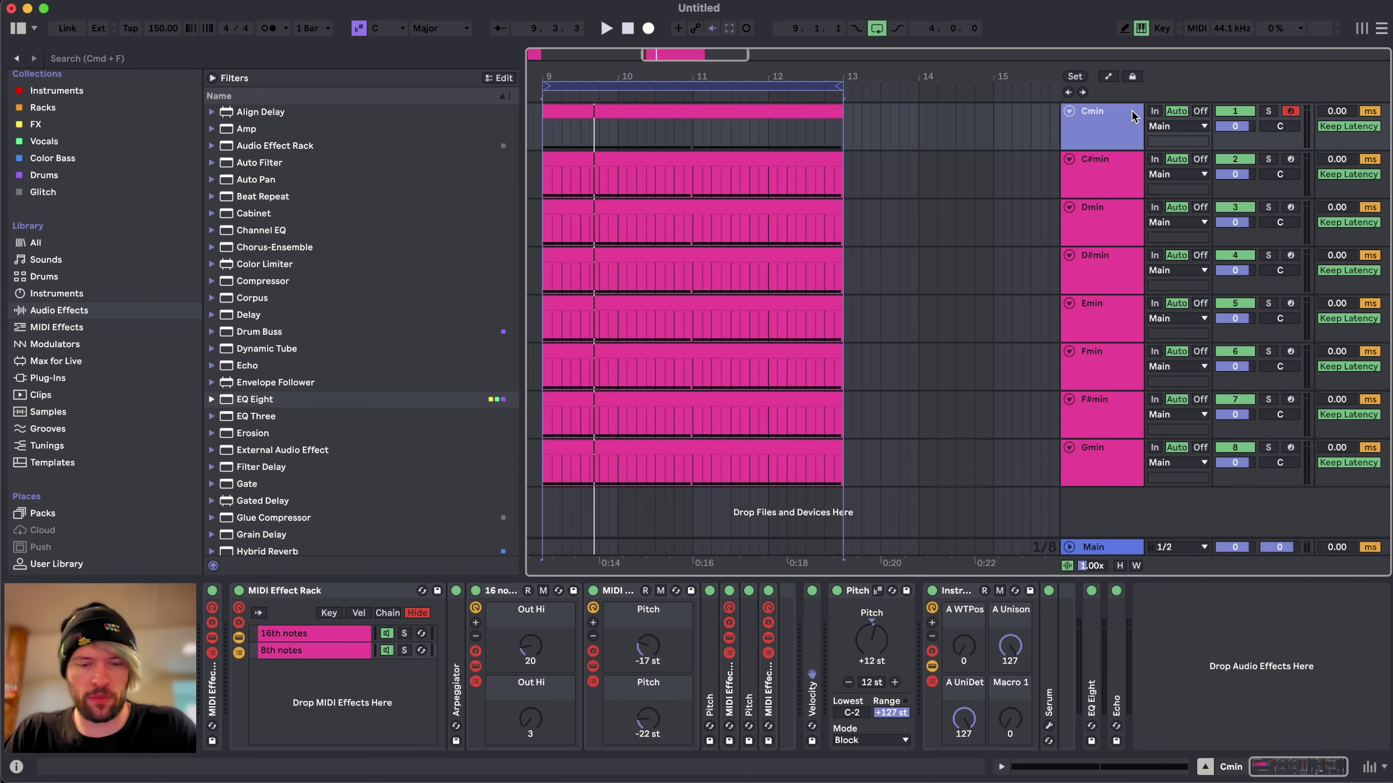
left_click(1093, 467)
left_click(1269, 448)
key("space")
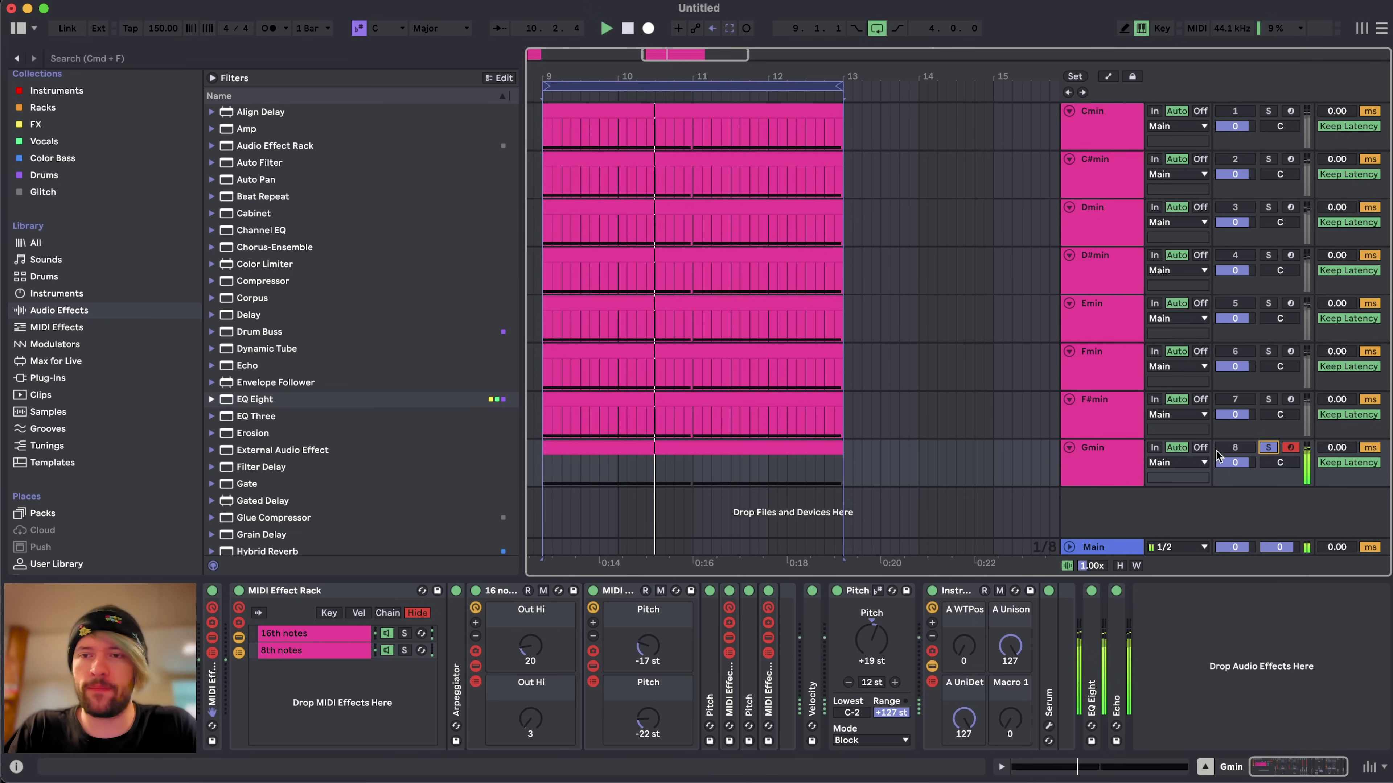
left_click(1274, 448)
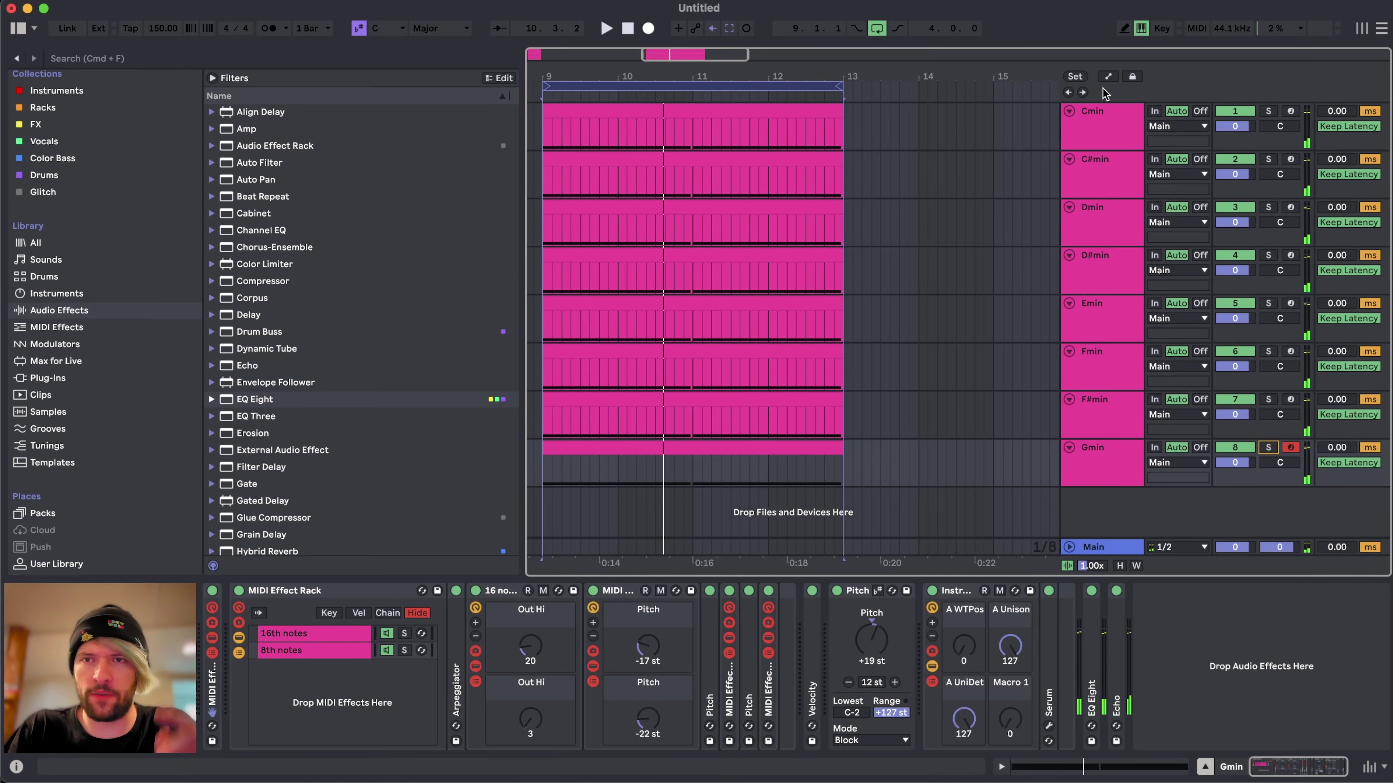
- Duplicate the Cmin track four times, keeping the copies above the existing minor key tracks
left_click(1103, 110)
key("super+d")
left_click_drag(1108, 176, 1092, 115)
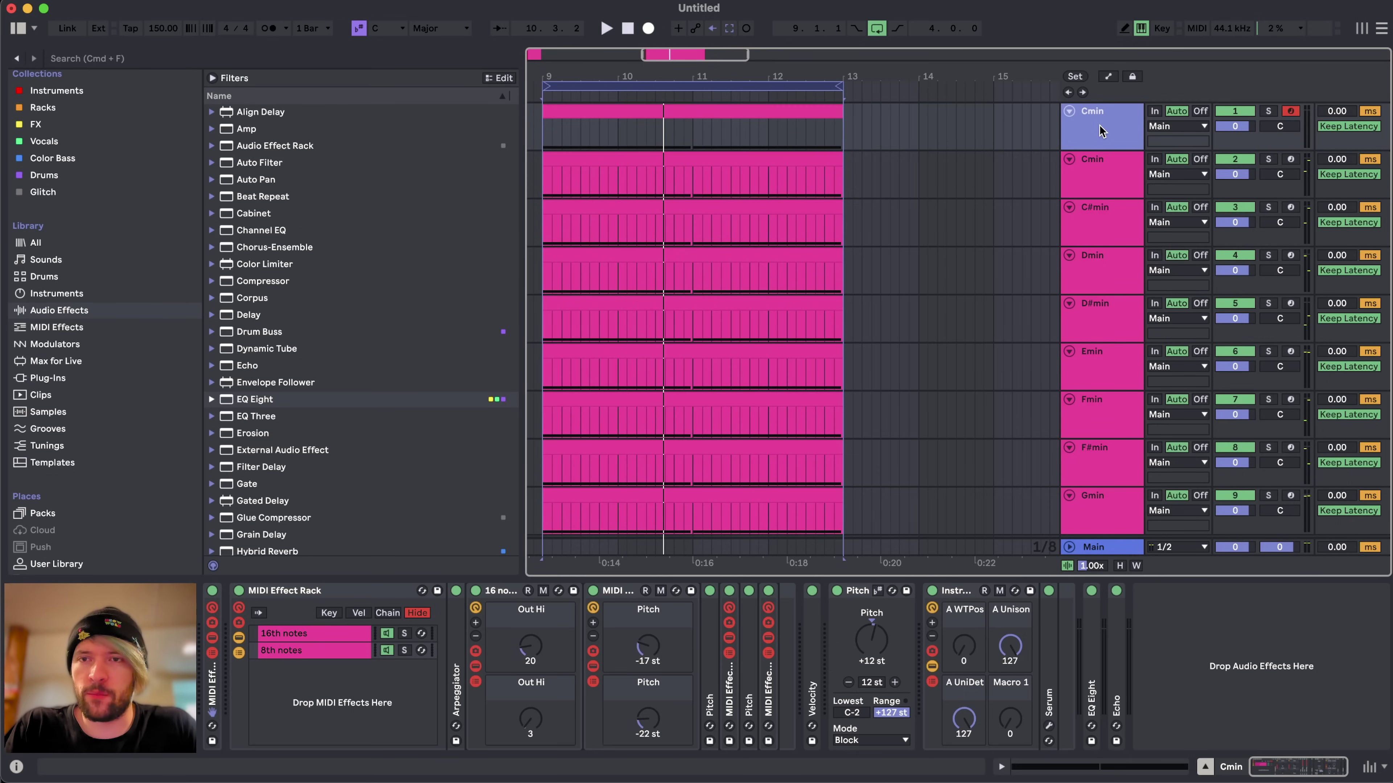
key("super+d")
key("super+d")
key("super+d")
- Rename the four tracks above Cmin, from the lowest up, as Bmin, A#min, Amin and G#min
left_click(1100, 273)
key("super+r")
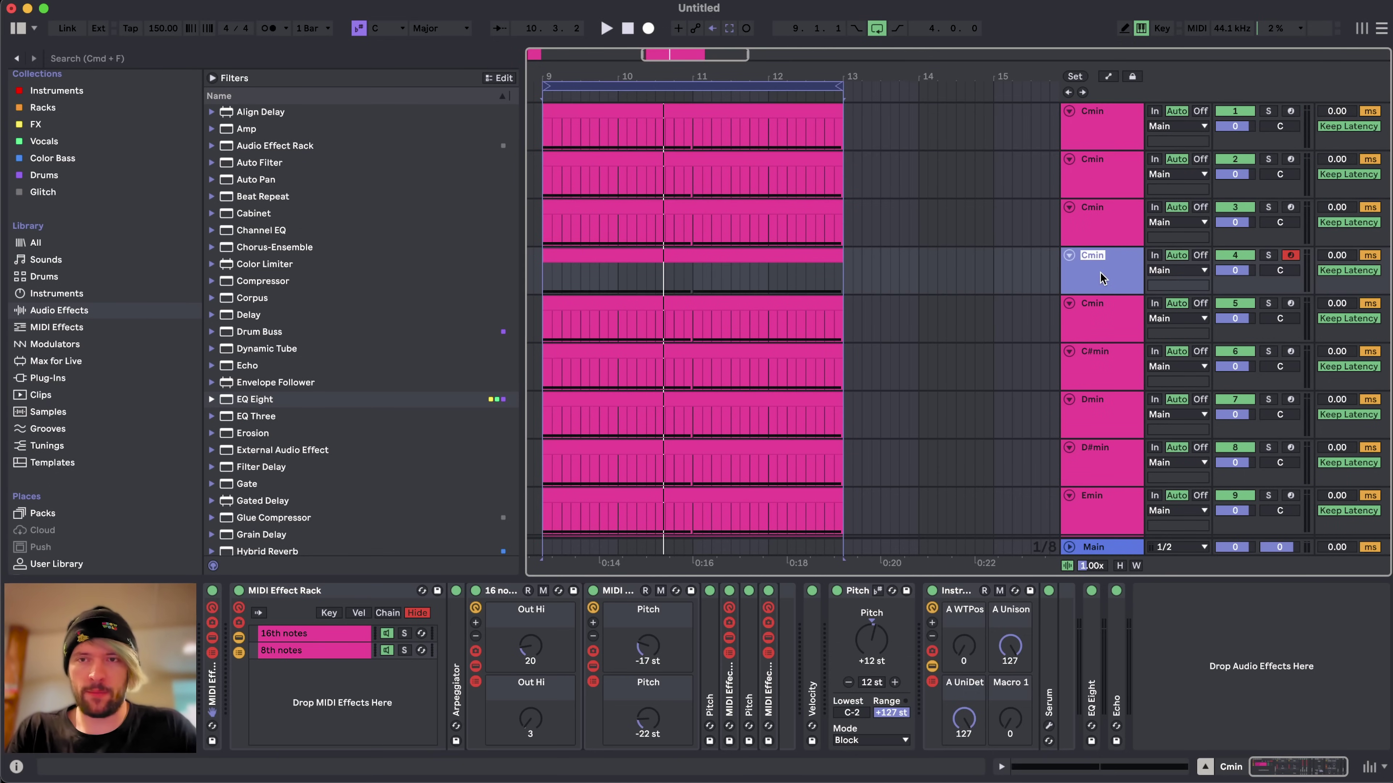
type("Bmin")
left_click(1097, 214)
key("super+r")
type("A")
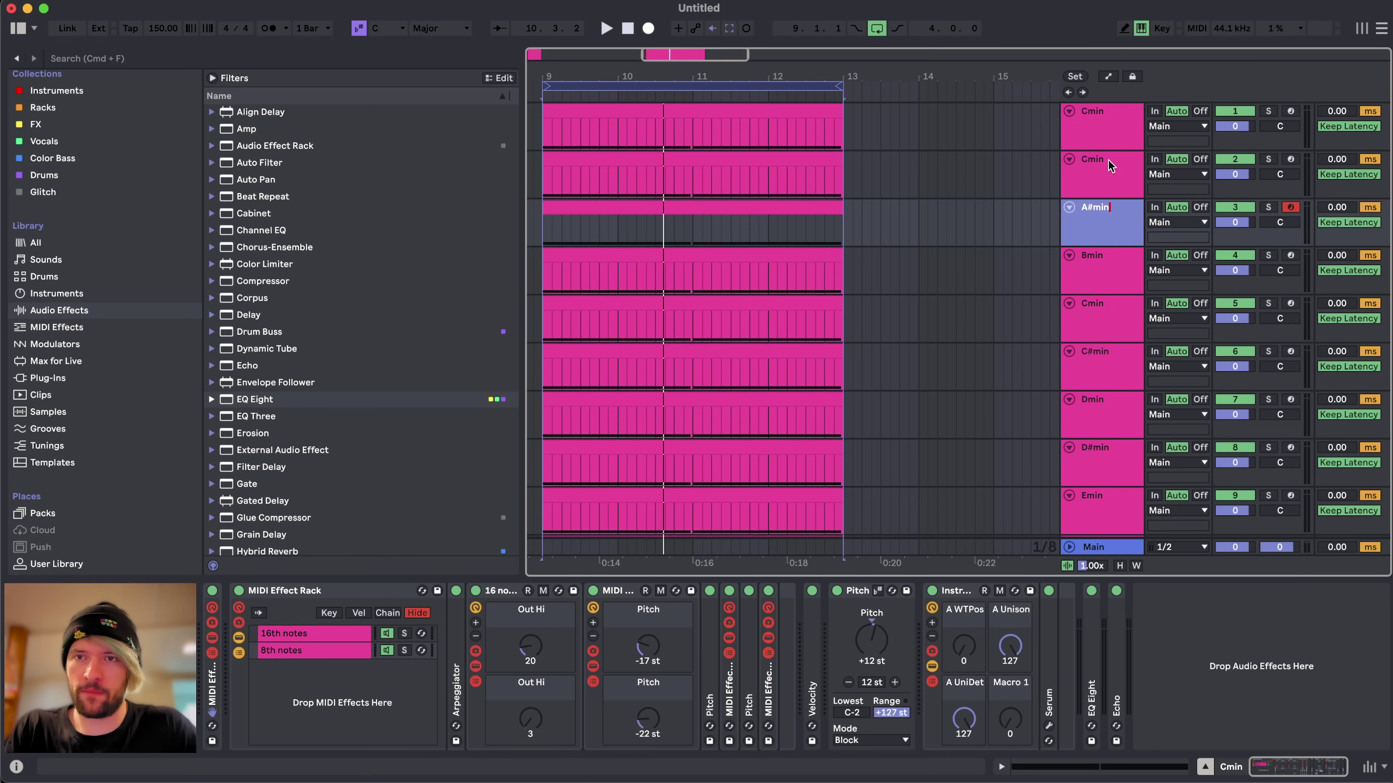
left_click(1108, 161)
key("super+r")
type("Am")
left_click(1104, 117)
key("super+r")
type("G#m")
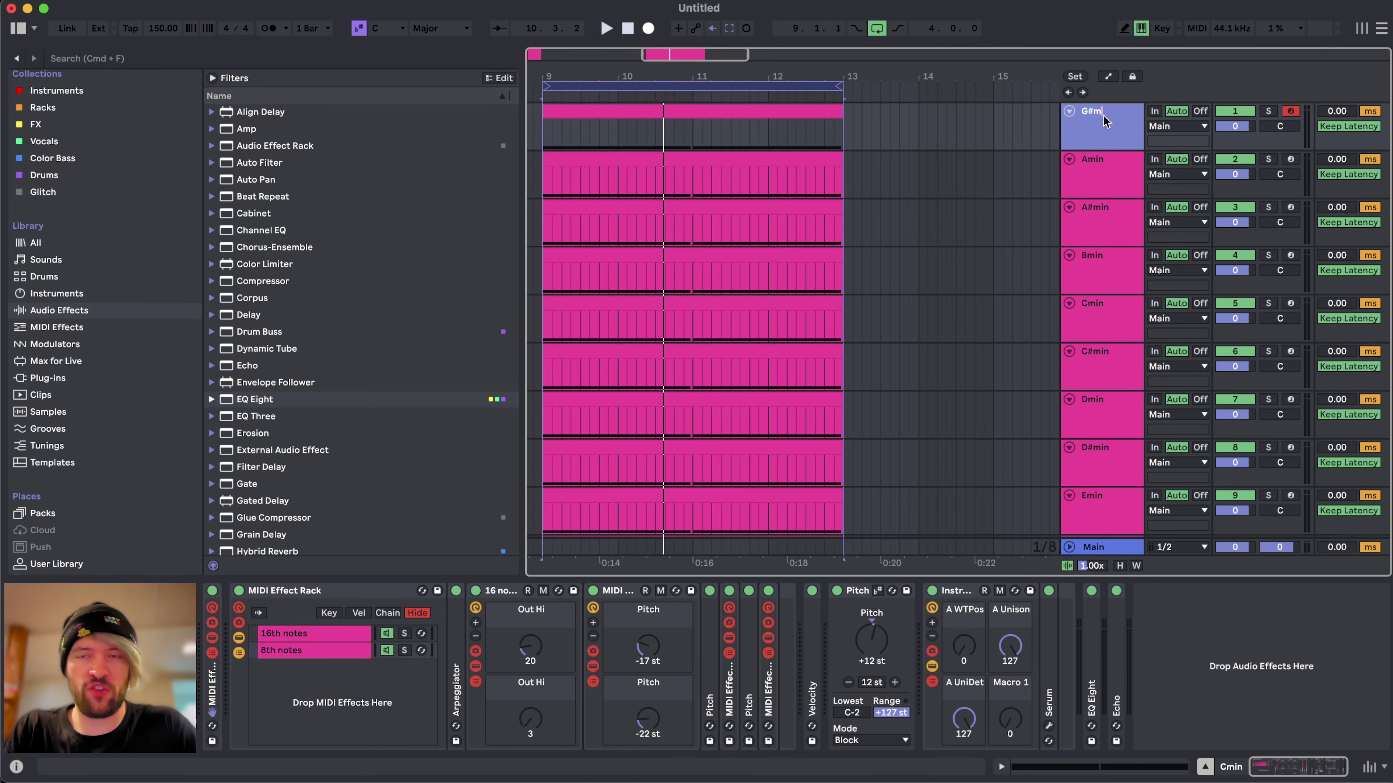
type("in")
key("Return")
- Set the unfolded Pitch device to +11 st on Bmin, +10 st on A#min, +9 st on Amin and +8 st on G#min
left_click(1096, 272)
left_click(877, 636)
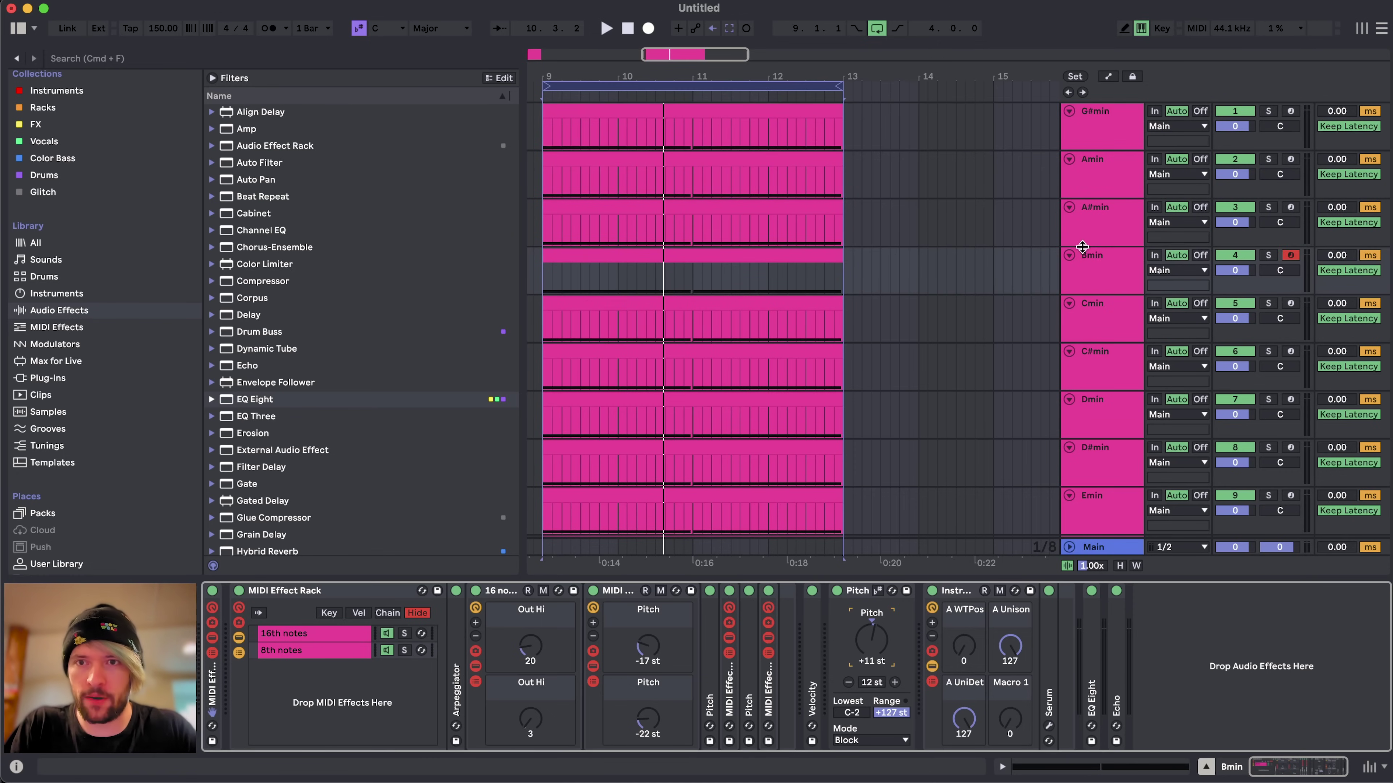
left_click(1094, 232)
left_click_drag(877, 630, 877, 636)
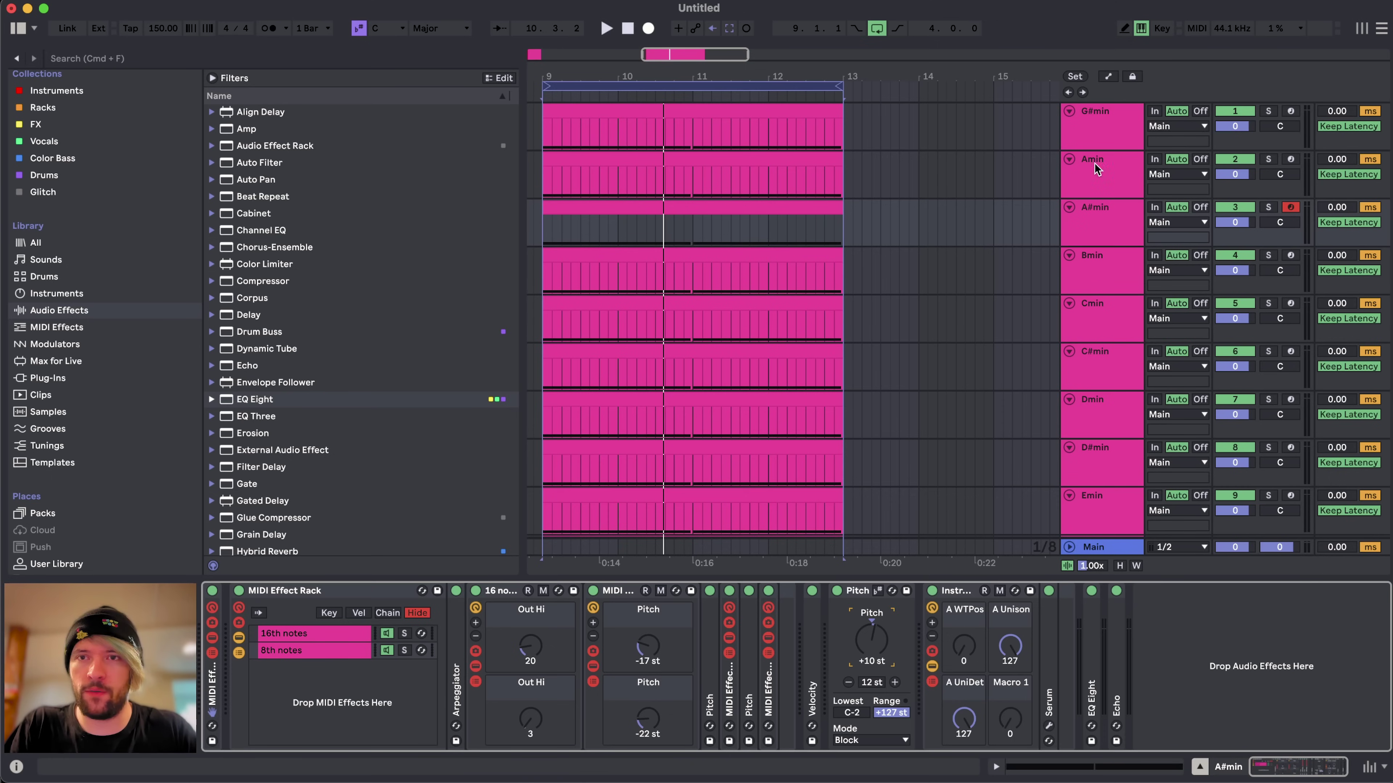
left_click(1094, 167)
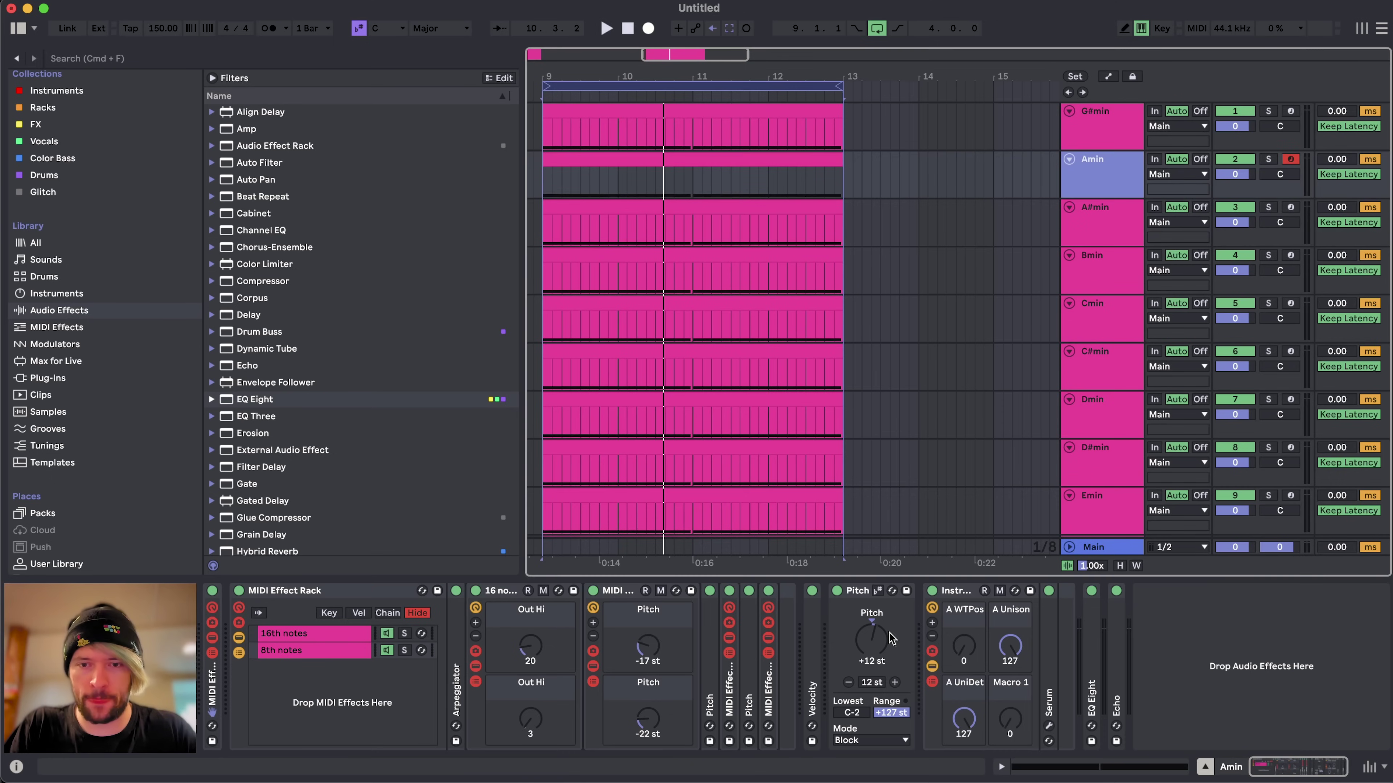
left_click(1106, 127)
left_click_drag(880, 639, 875, 641)
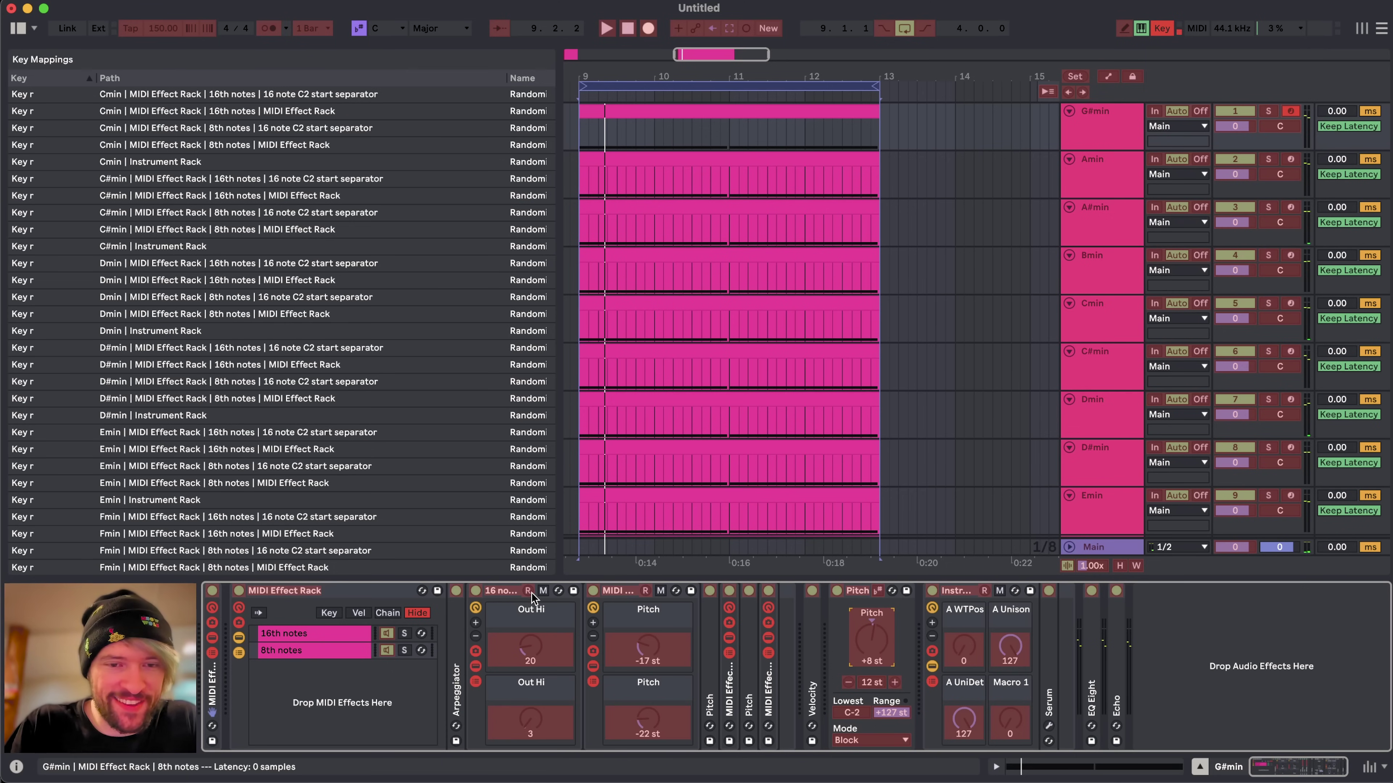
- Assign the computer key R to macro randomization of G#min's Instrument Rack and the unfolded racks in both its note chains
left_click(529, 592)
key("r")
left_click(646, 592)
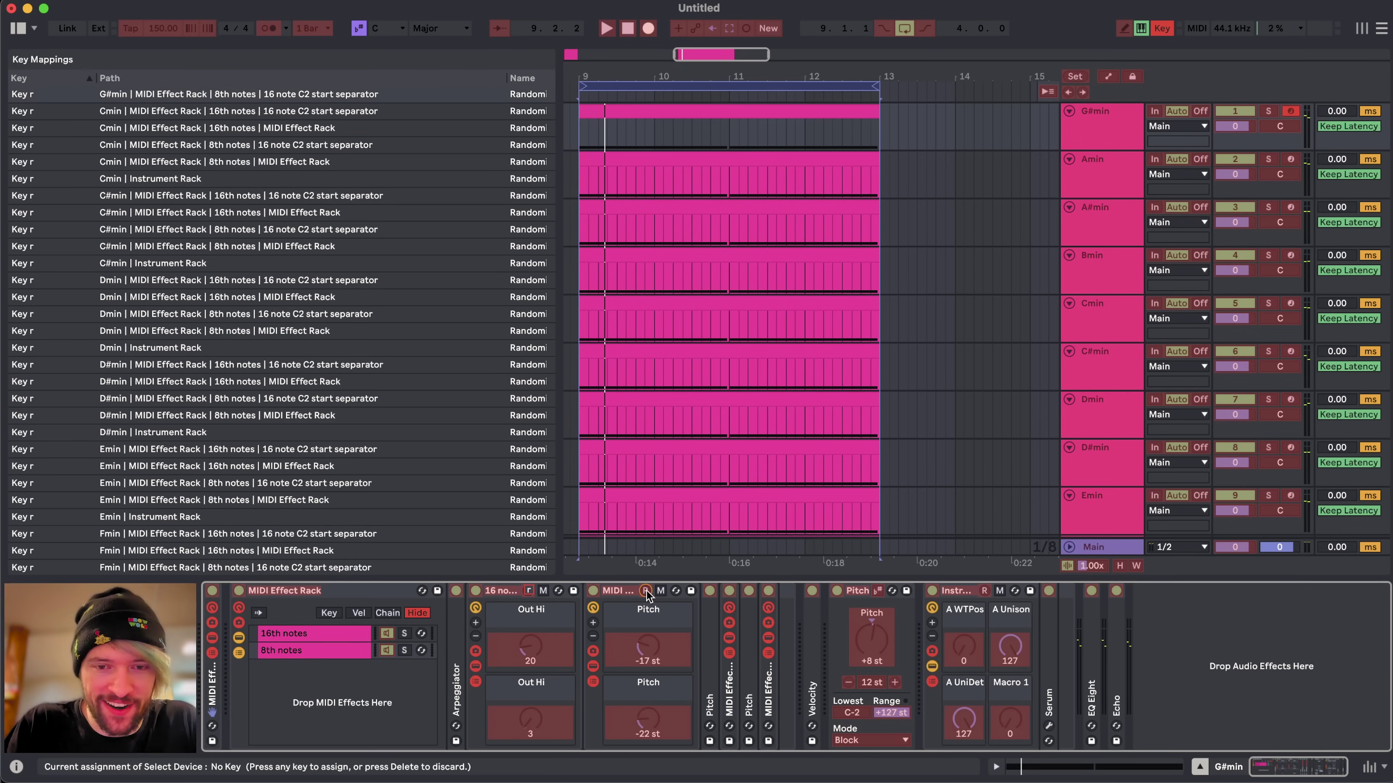
key("r")
- Assign the computer key R to macro randomization of Amin's Instrument Rack and the two unfolded racks in its 8th notes chain
left_click(1117, 171)
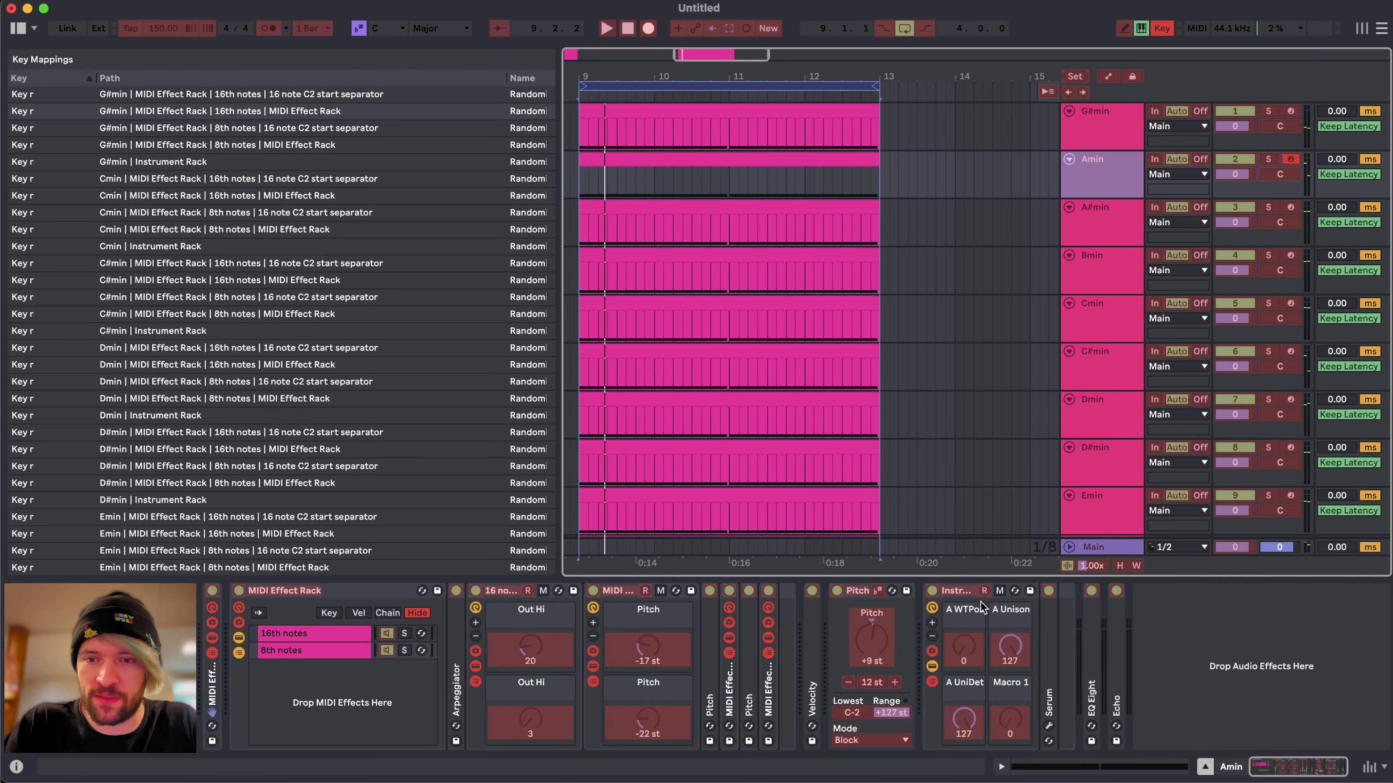
left_click(985, 592)
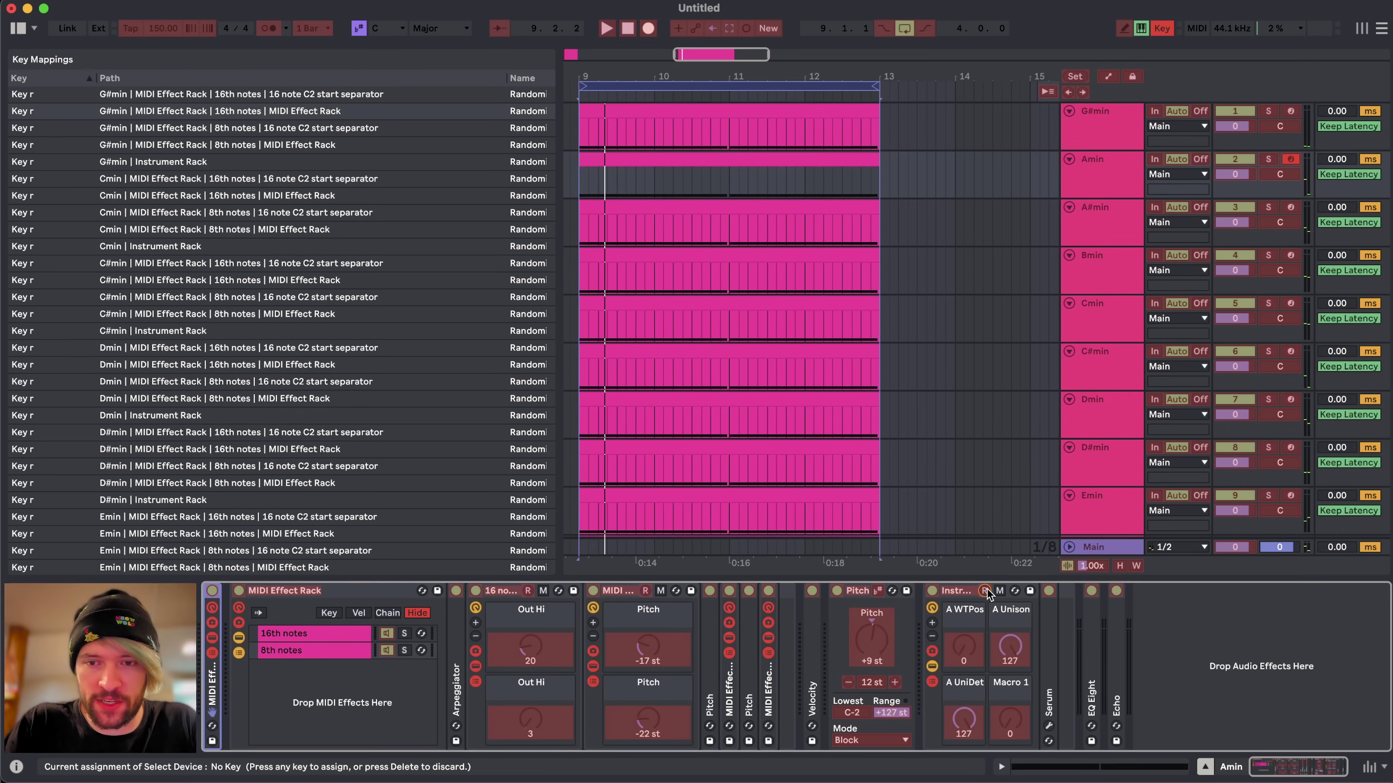
key("r")
left_click(529, 592)
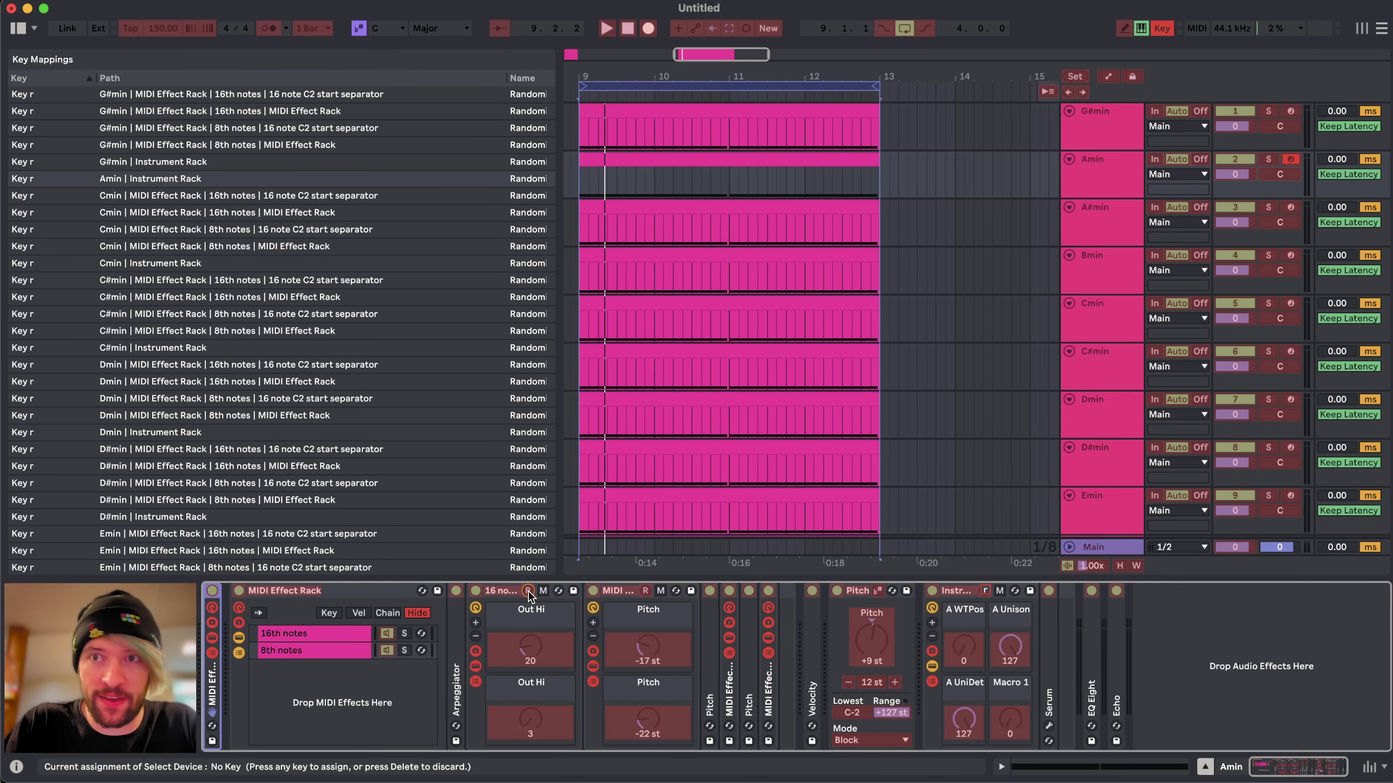
key("r")
left_click(647, 592)
key("r")
- Assign the computer key R to macro randomization of the two unfolded racks in Amin's 16th notes chain
left_click(314, 634)
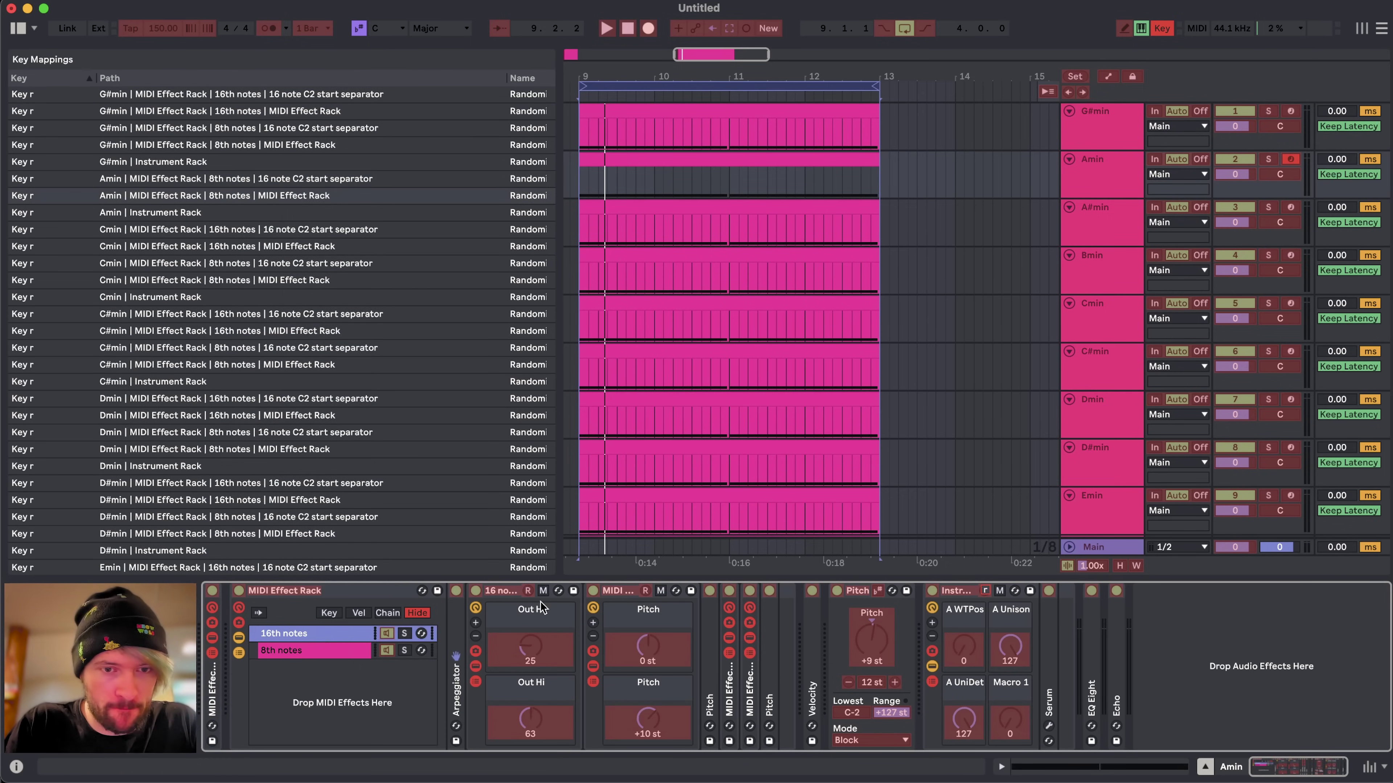
left_click(529, 592)
key("r")
left_click(646, 592)
key("r")
- Assign the computer key R to macro randomization of the racks on A#min and Bmin and leave key mapping mode
key("r")
left_click(314, 634)
left_click(529, 591)
key("r")
left_click(646, 592)
key("r")
left_click(1108, 264)
left_click(645, 592)
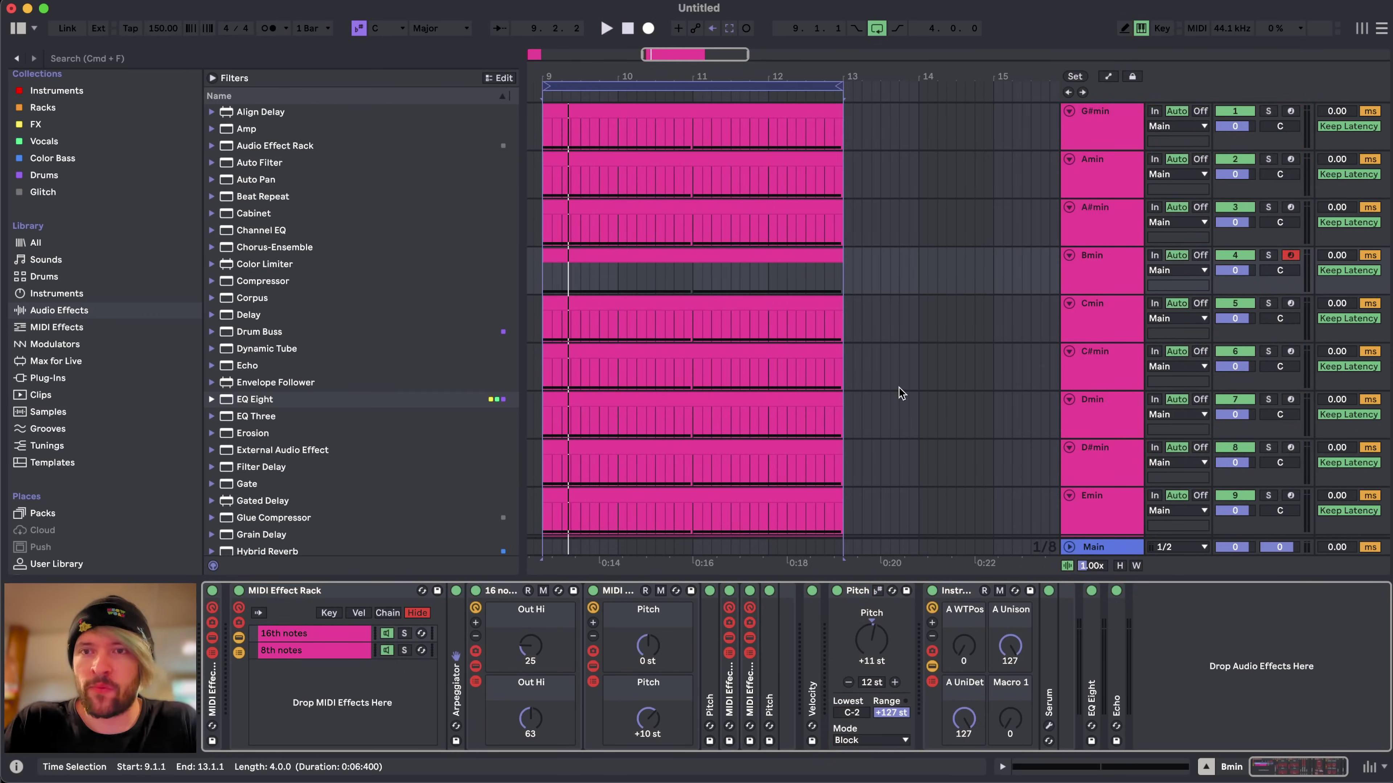
- Colour the G#min track orange, Amin pink, A#min red and Bmin magenta
scroll(897, 379, "down", 3)
scroll(888, 330, "up", 3)
right_click(1093, 132)
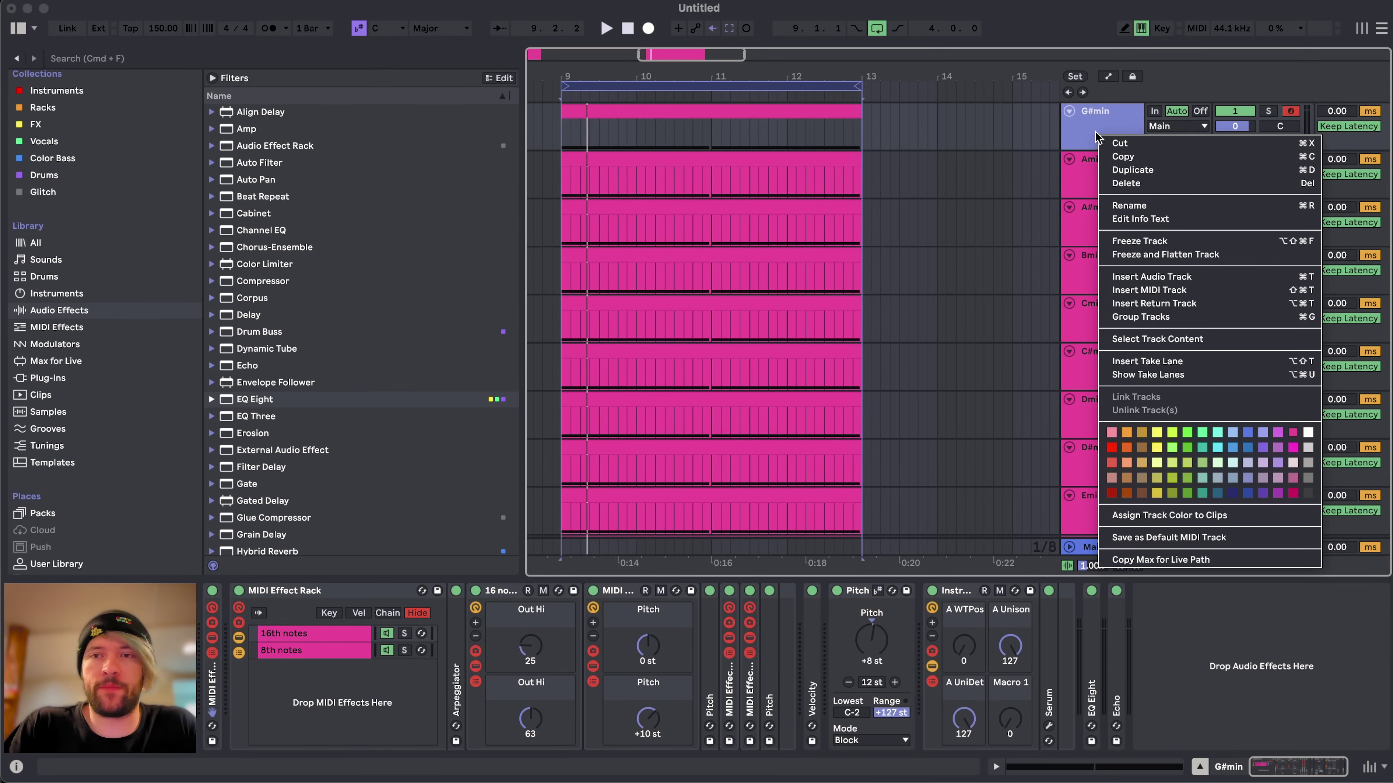
left_click(1090, 124)
right_click(1090, 124)
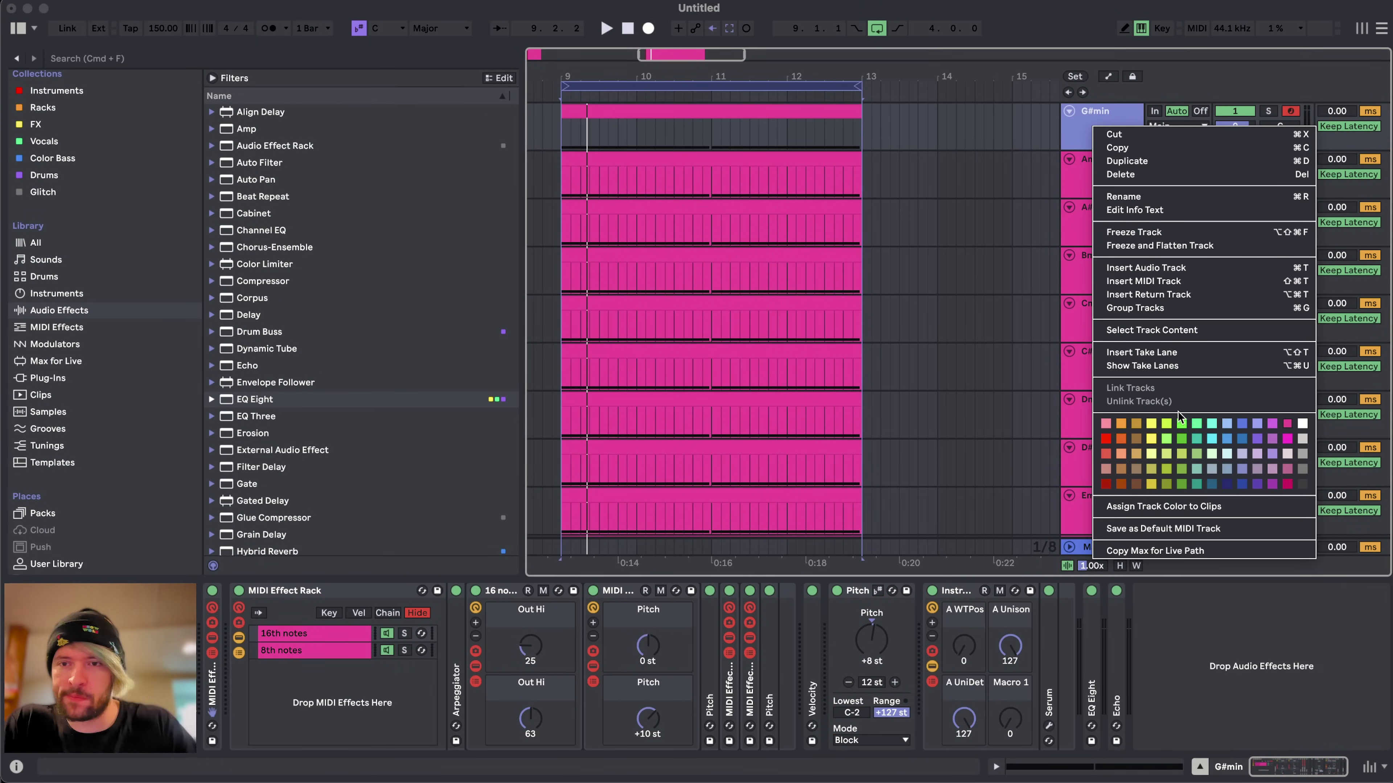
left_click(1123, 424)
right_click(1101, 176)
left_click(1124, 506)
right_click(1103, 184)
left_click(1107, 514)
right_click(1103, 225)
left_click(1107, 524)
right_click(1106, 267)
left_click(1300, 567)
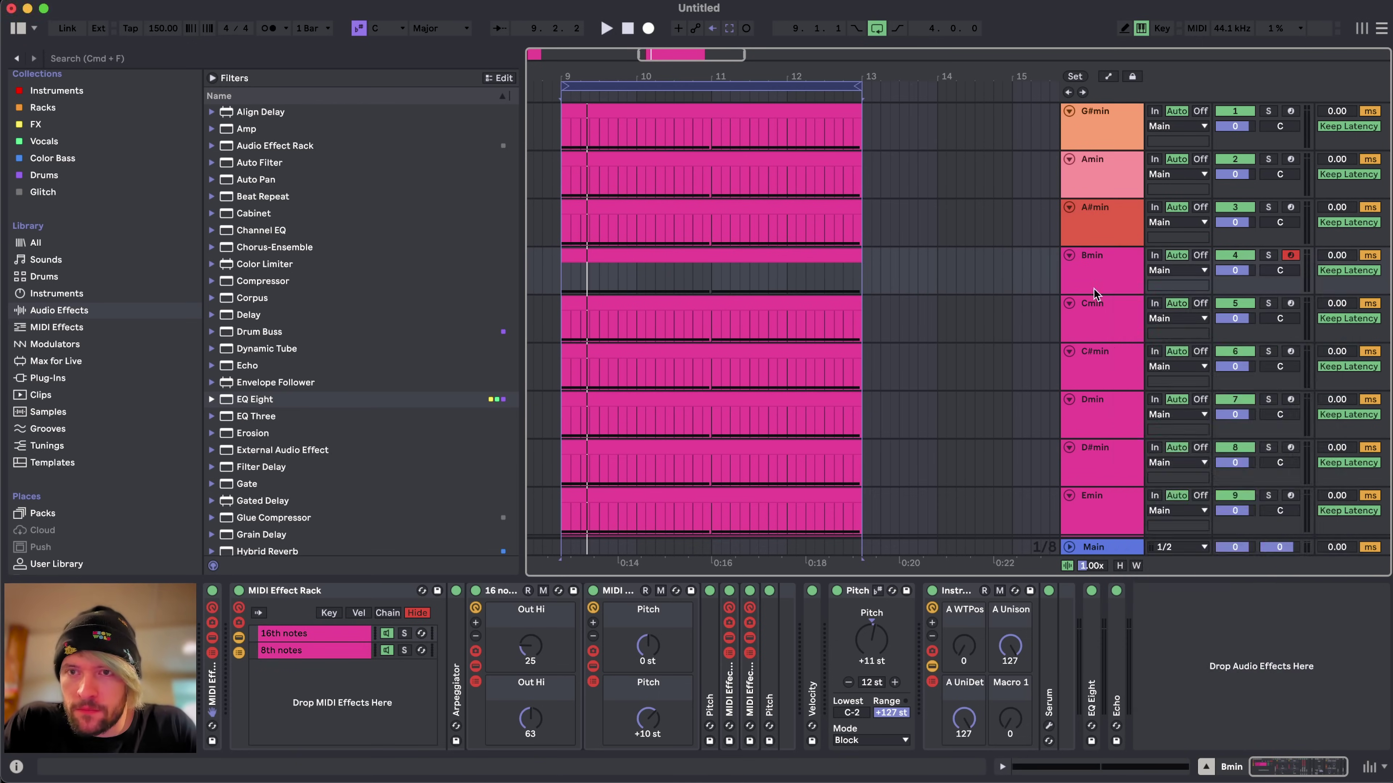
- Colour the tracks from Cmin down to Gmin as a gradient from light purple through blue and cyan to green
right_click(1097, 313)
right_click(1107, 470)
left_click(1255, 337)
scroll(1103, 330, "down", 4)
right_click(1103, 332)
left_click(1240, 629)
right_click(1119, 378)
left_click(1240, 690)
right_click(1115, 432)
- Recolour G#min lime, Amin yellow, A#min orange and Bmin pink, and apply the track colours to all clips
scroll(1107, 329, "up", 5)
right_click(1109, 225)
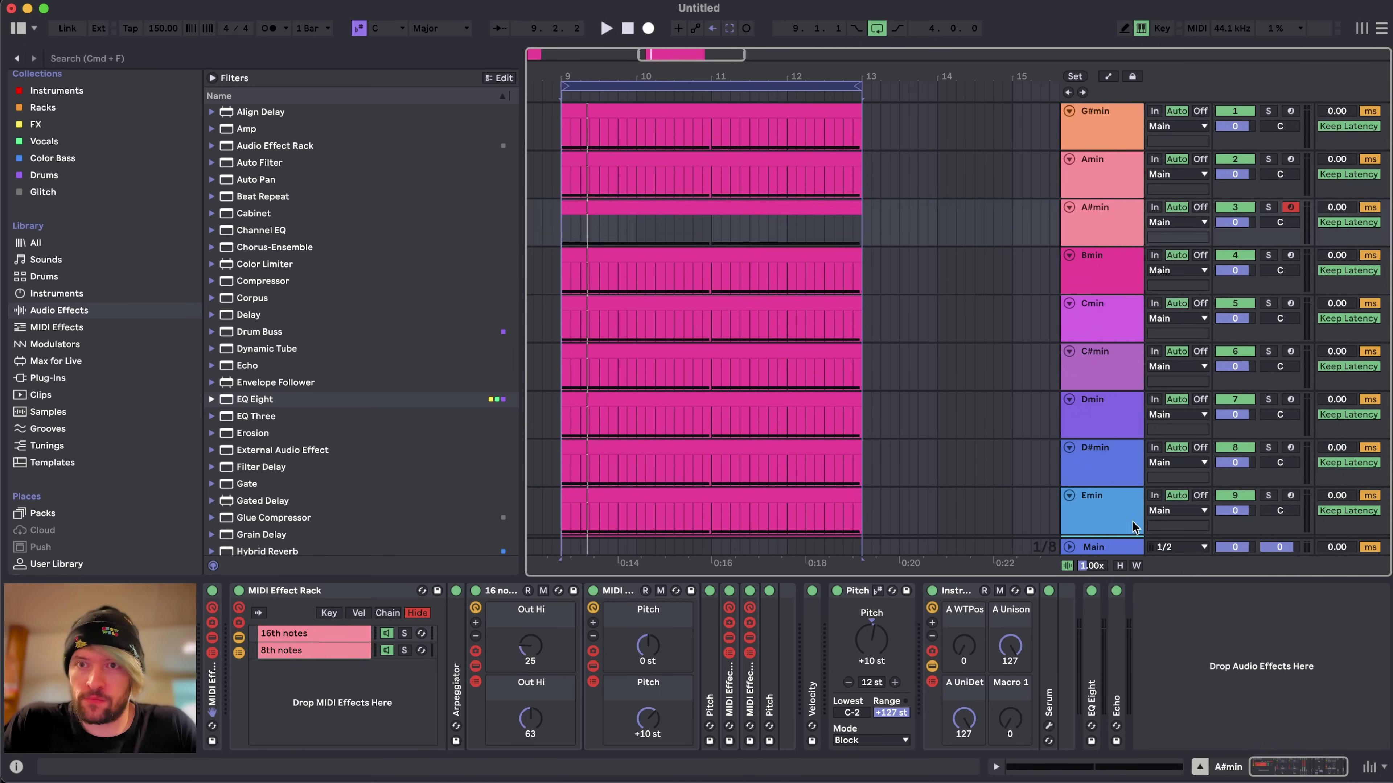
right_click(1114, 266)
left_click(1127, 561)
right_click(1114, 224)
left_click(1171, 538)
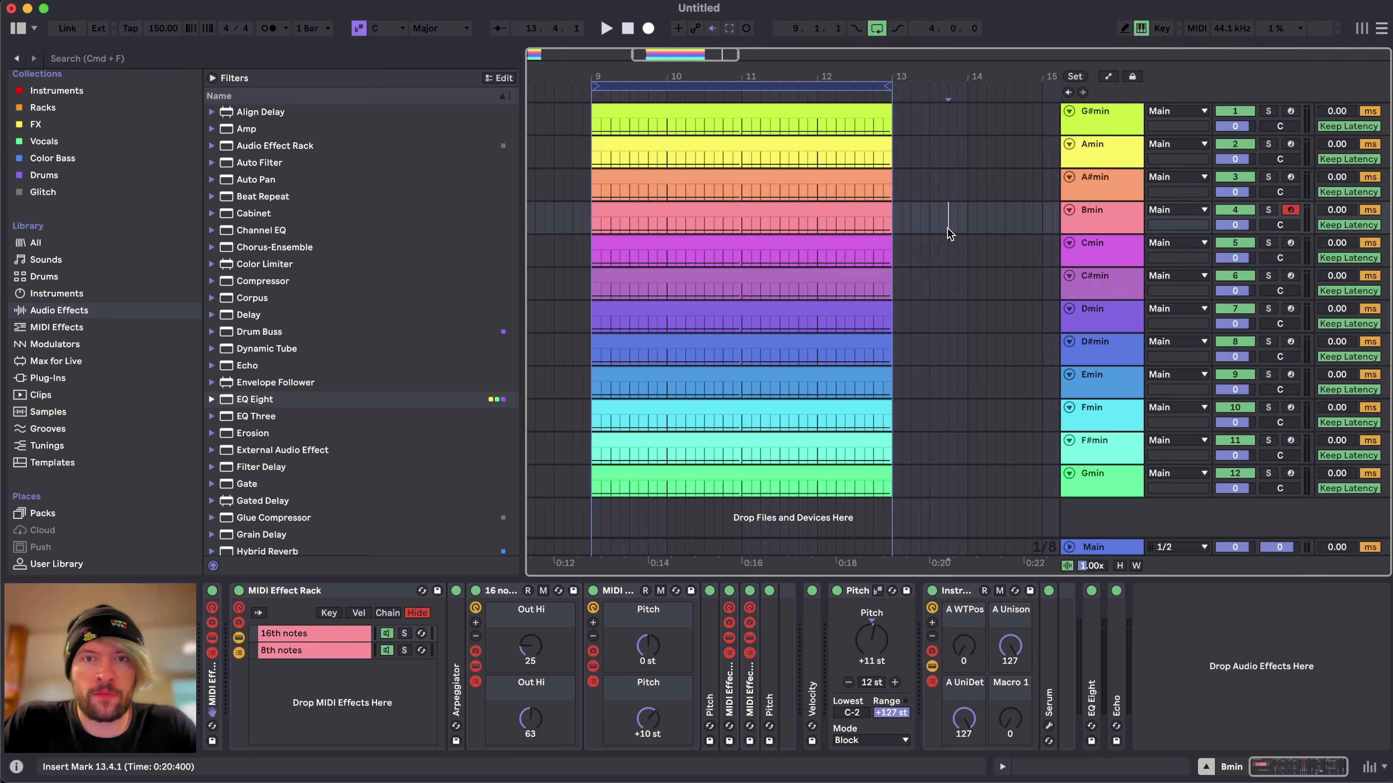
- Play all tracks together and lower the Main track volume to -11.3 dB
key("space")
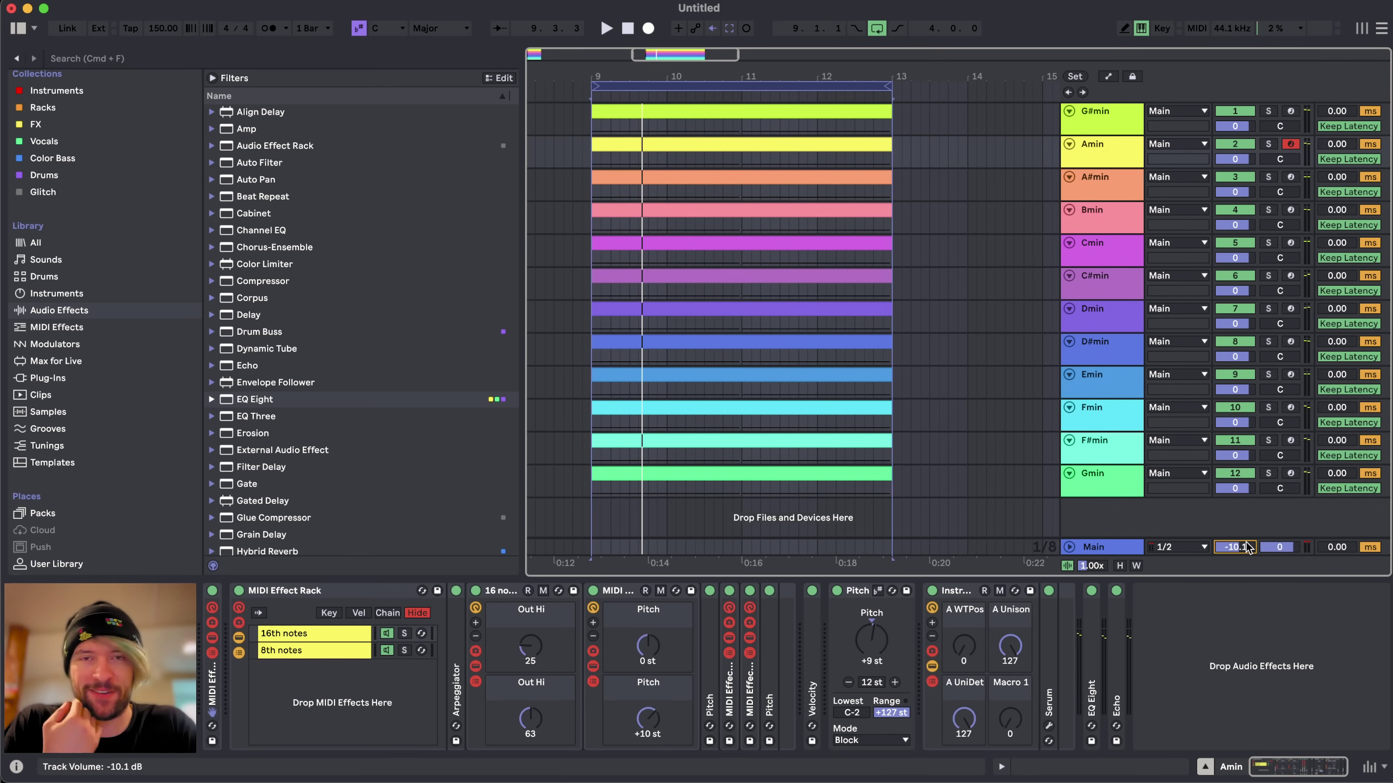
key("space")
left_click_drag(1247, 548, 1248, 554)
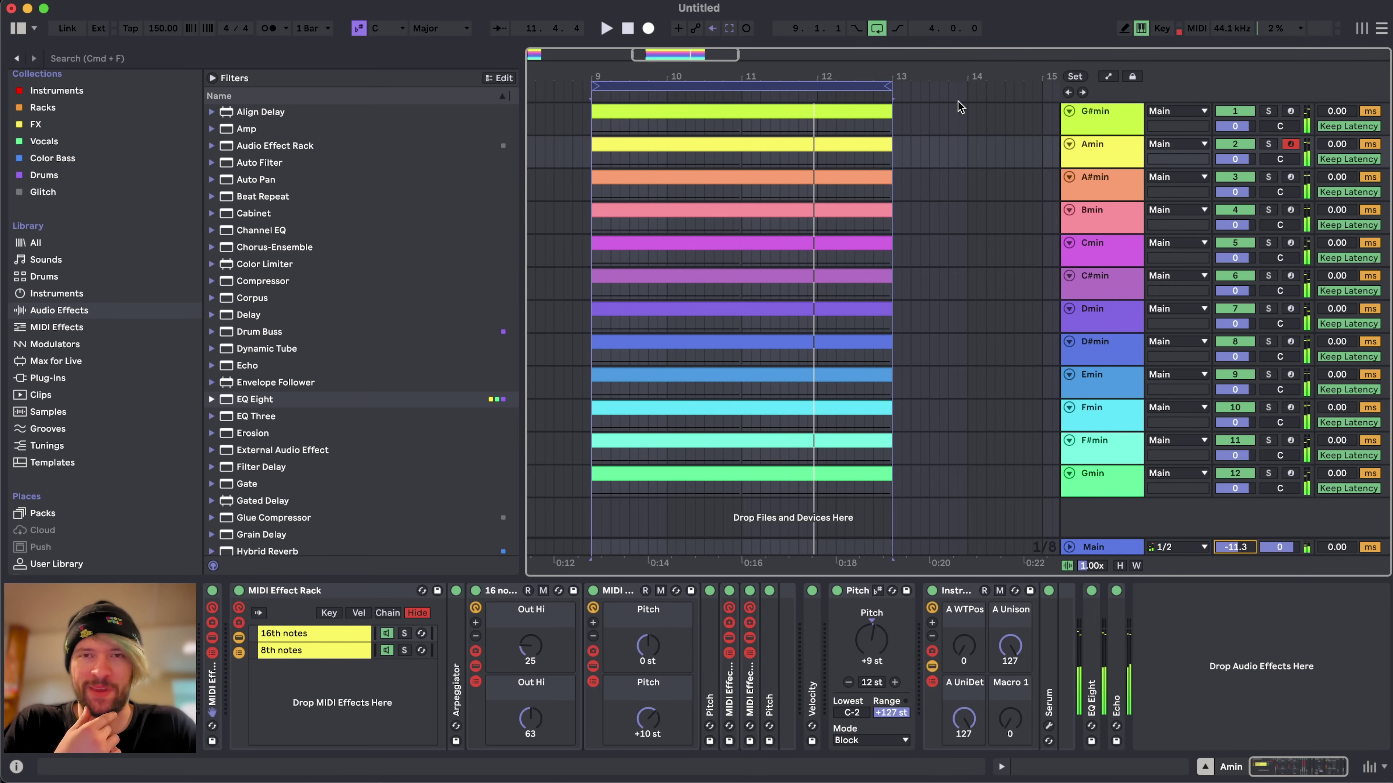
left_click(830, 83)
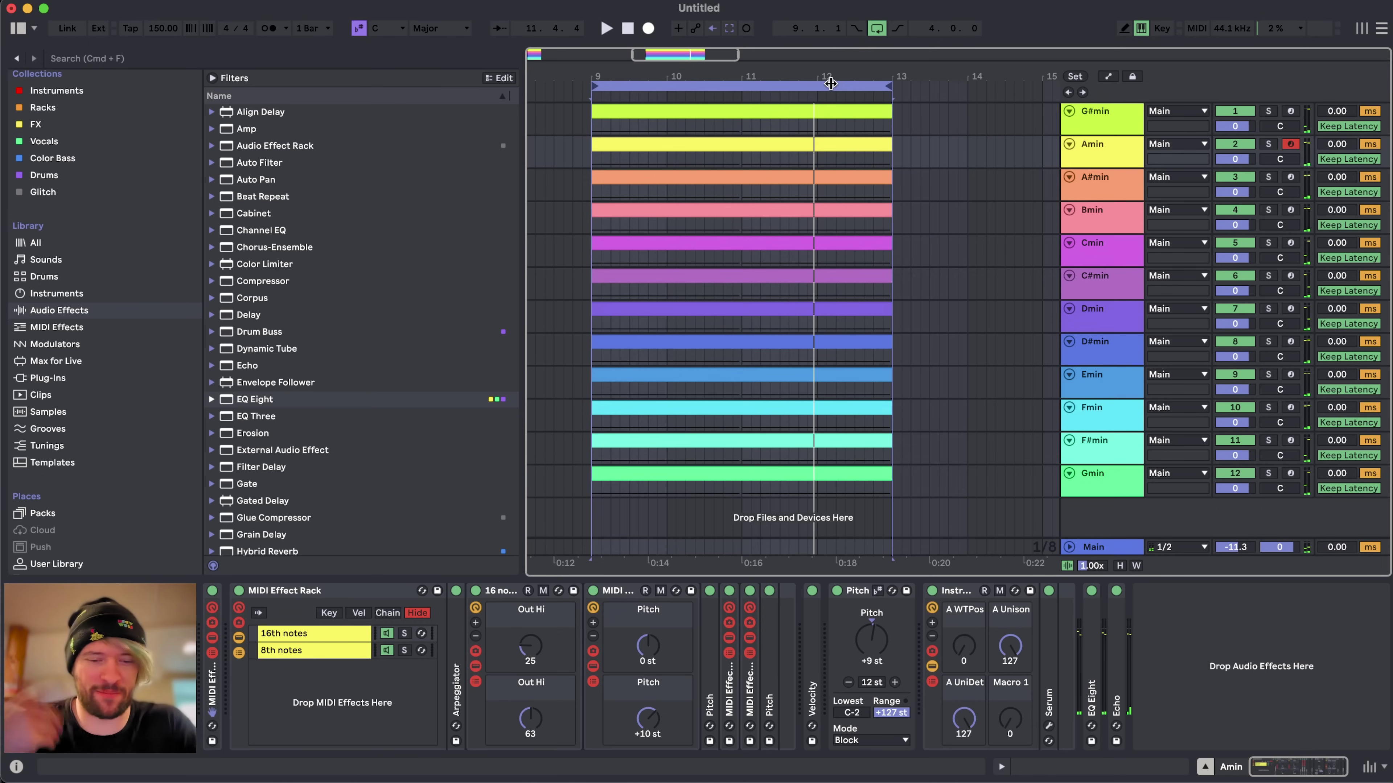
key("super+shift+r")
key("Escape")
- Select the G#min track
left_click(1093, 104)
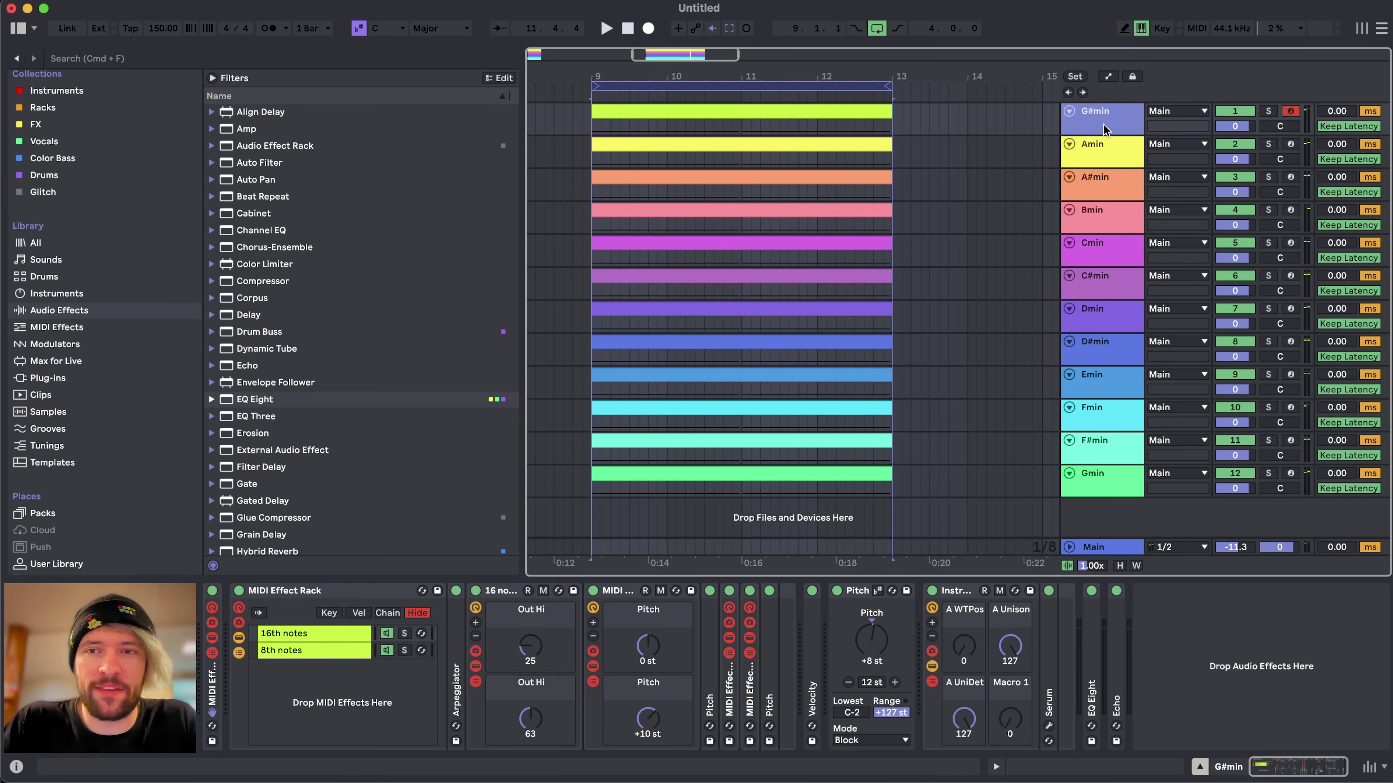
- Step down through the key-named tracks from G#min to inspect each device chain, and return to the G#min track
key("Down")
key("Down")
key("Down")
key("Down")
key("Down")
key("Down")
key("Down")
key("Down")
key("Down")
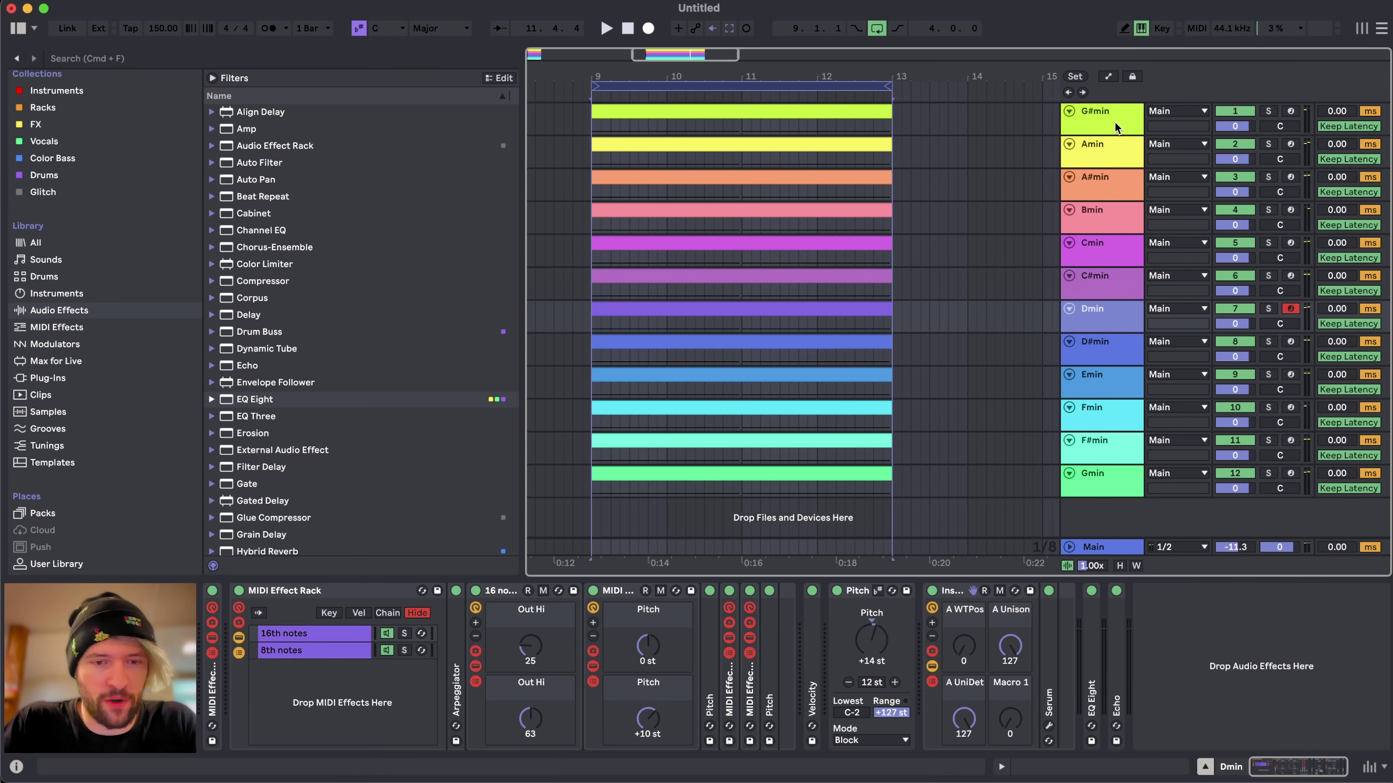
key("Down")
left_click(1112, 113)
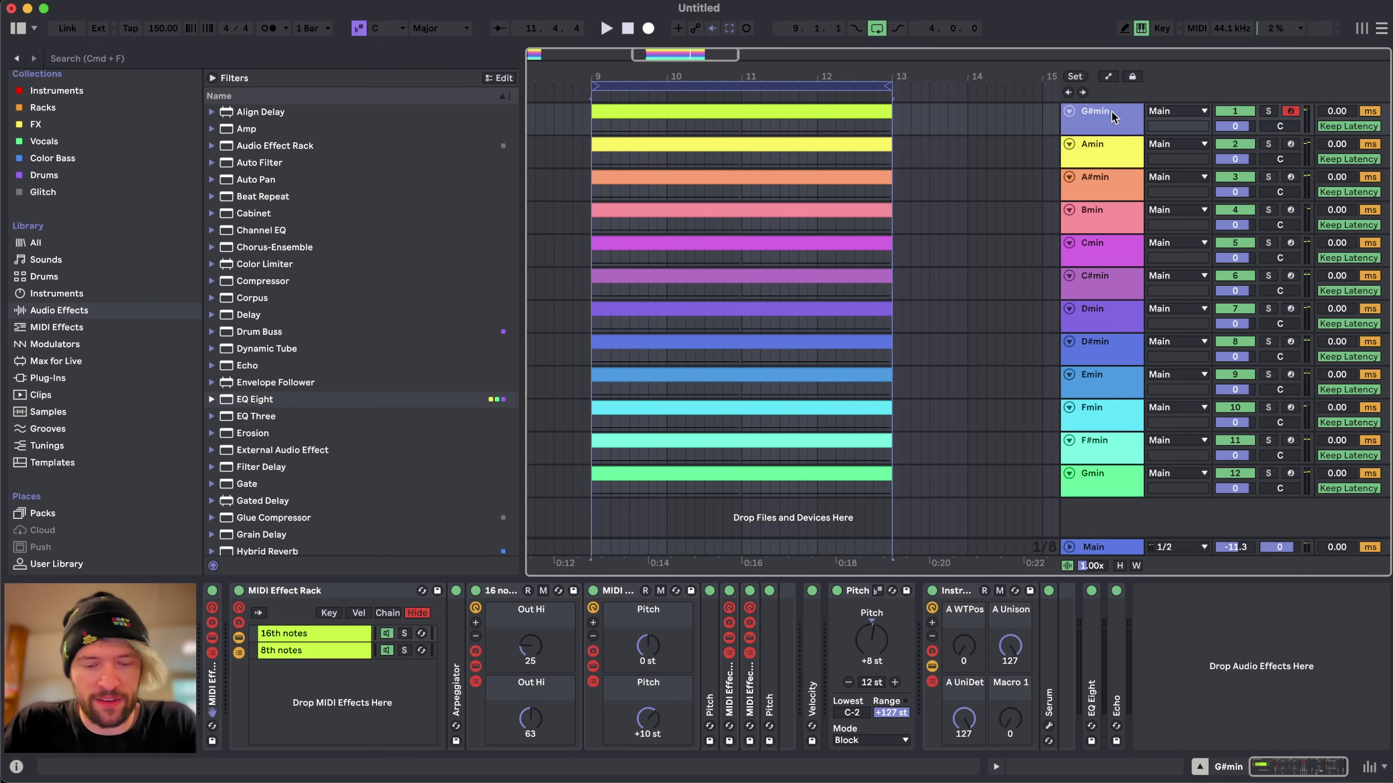
- Solo the G#min track for playback and reset the Main track volume to 0 dB
left_click(1267, 112)
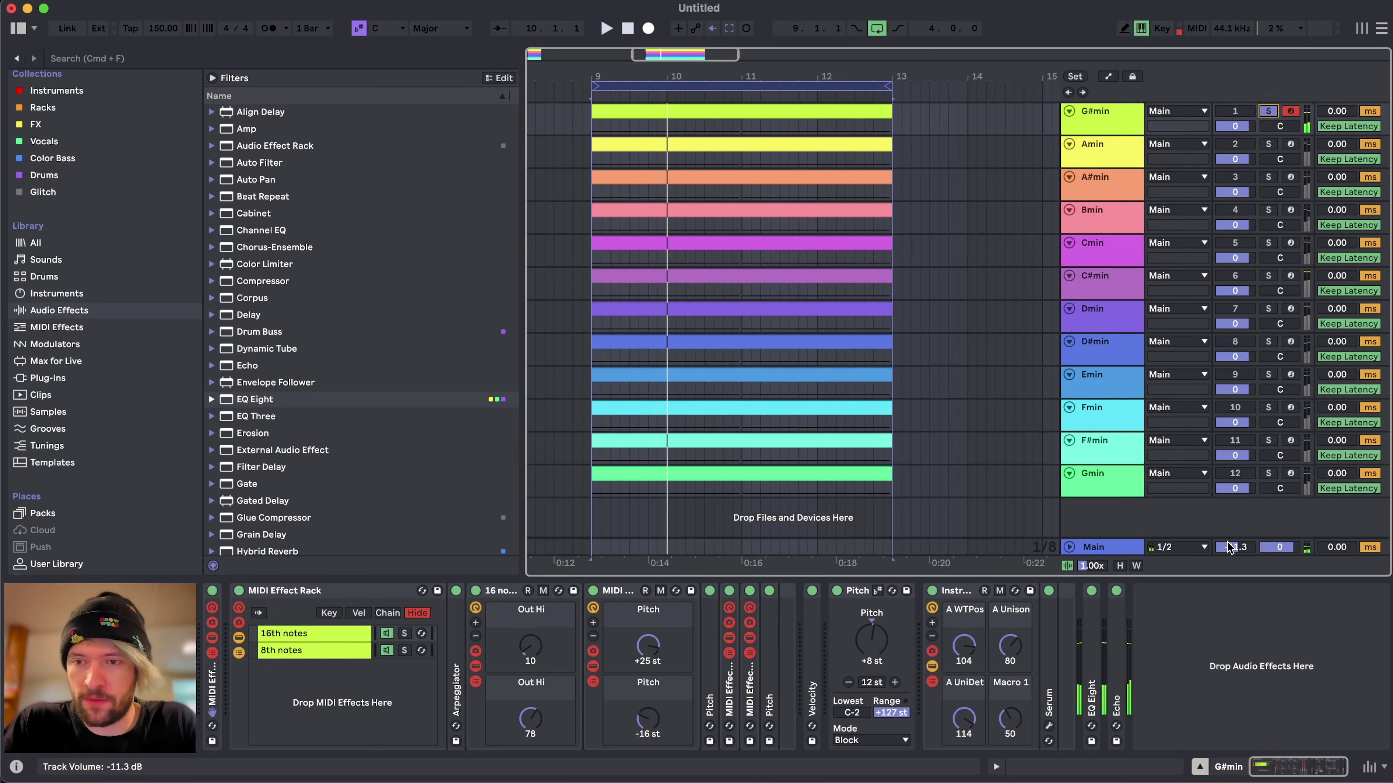
double_click(1231, 547)
key("space")
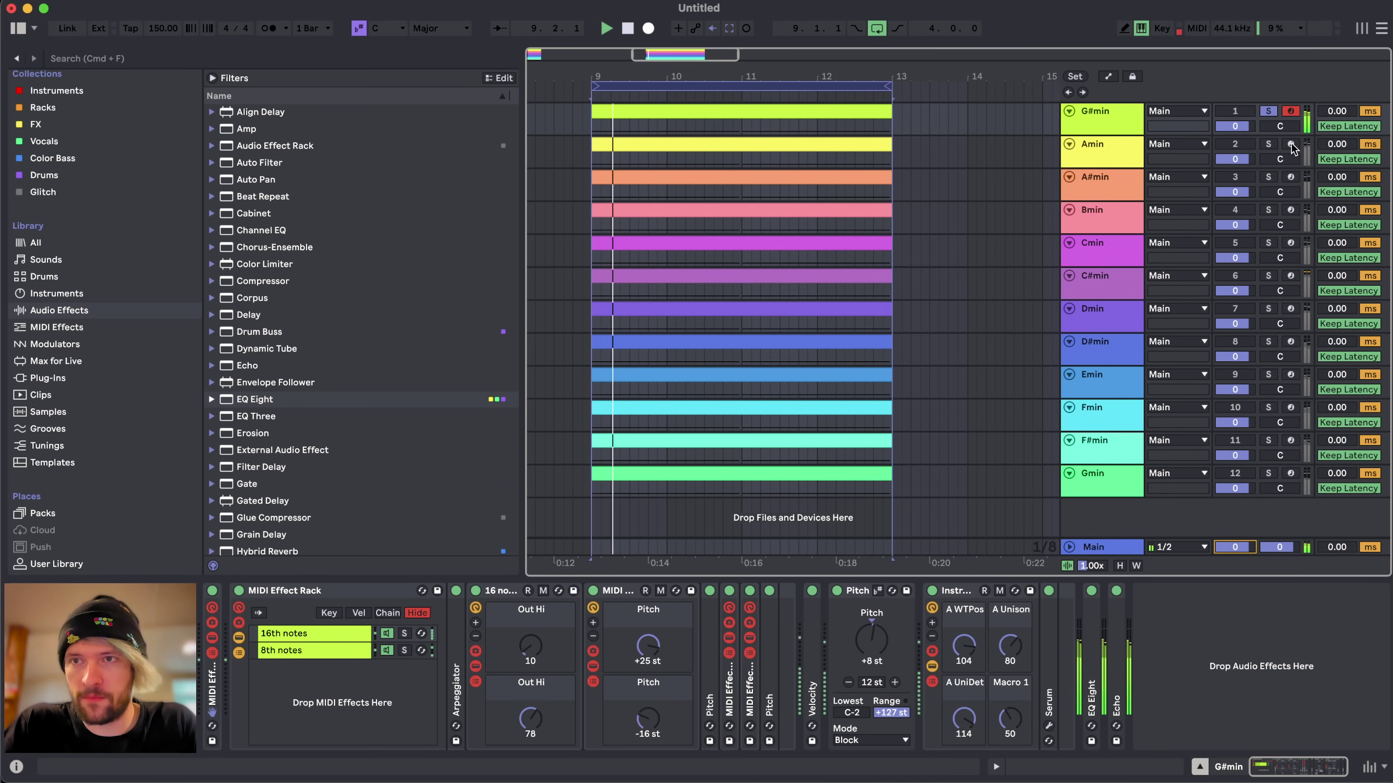
- Audition the tracks from Amin through D#min by soloing them one after another, and clear the last solo
left_click(1268, 144)
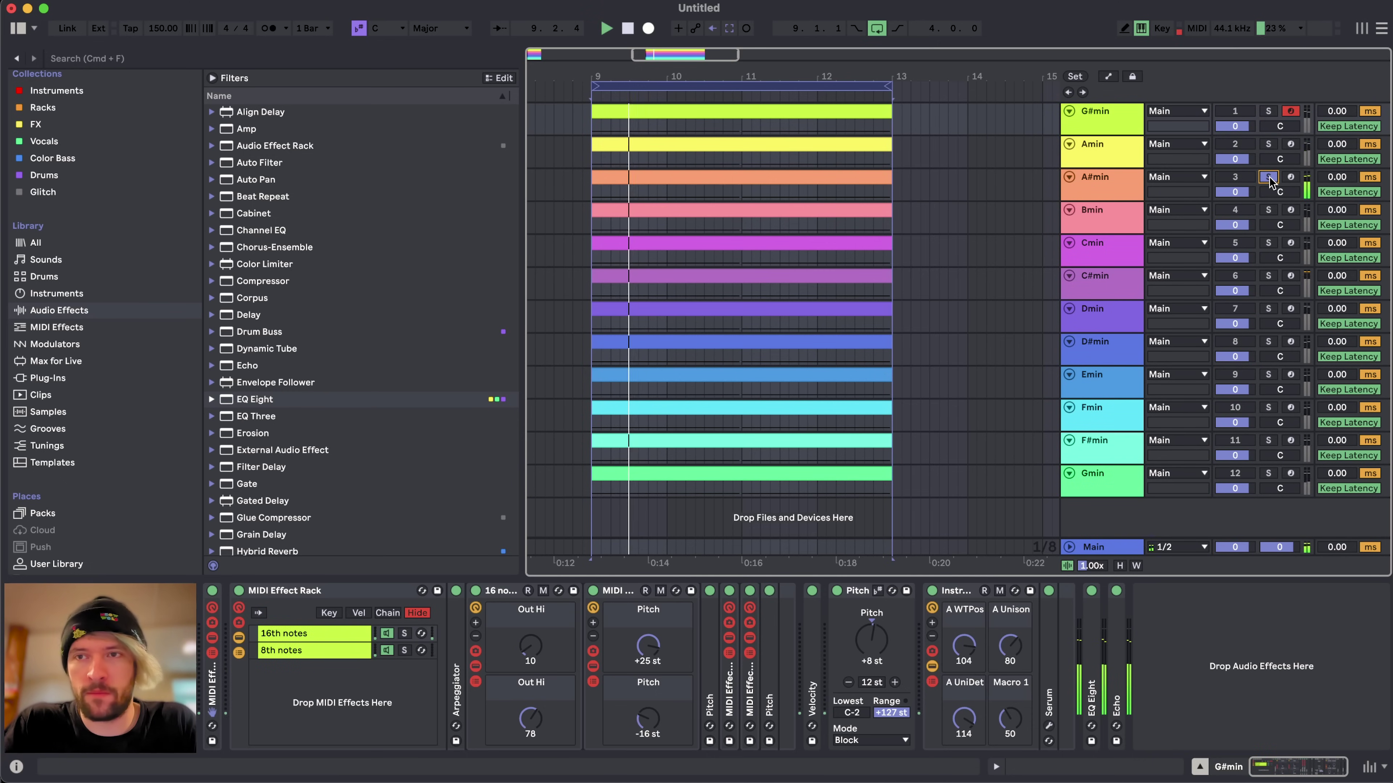
left_click(1269, 210)
left_click(1269, 243)
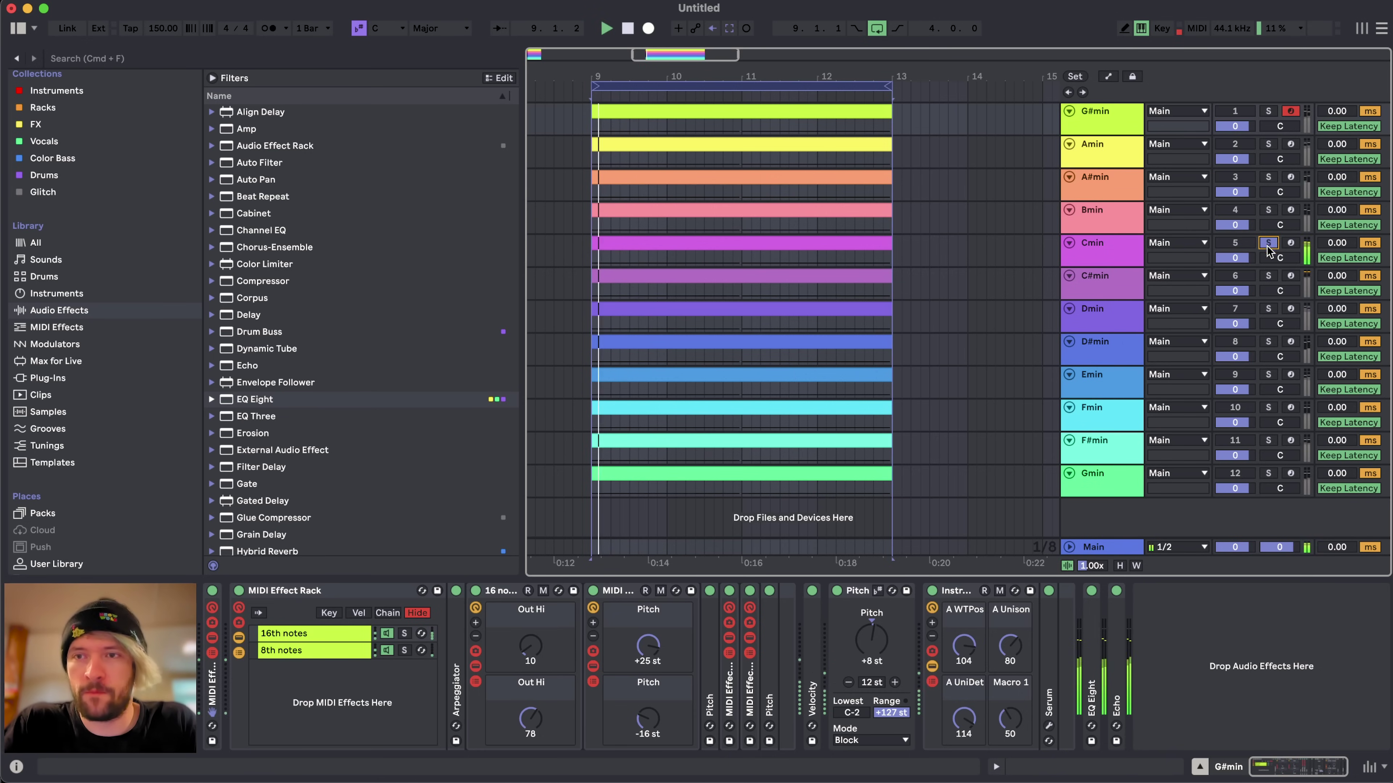
left_click(1269, 275)
left_click(1269, 308)
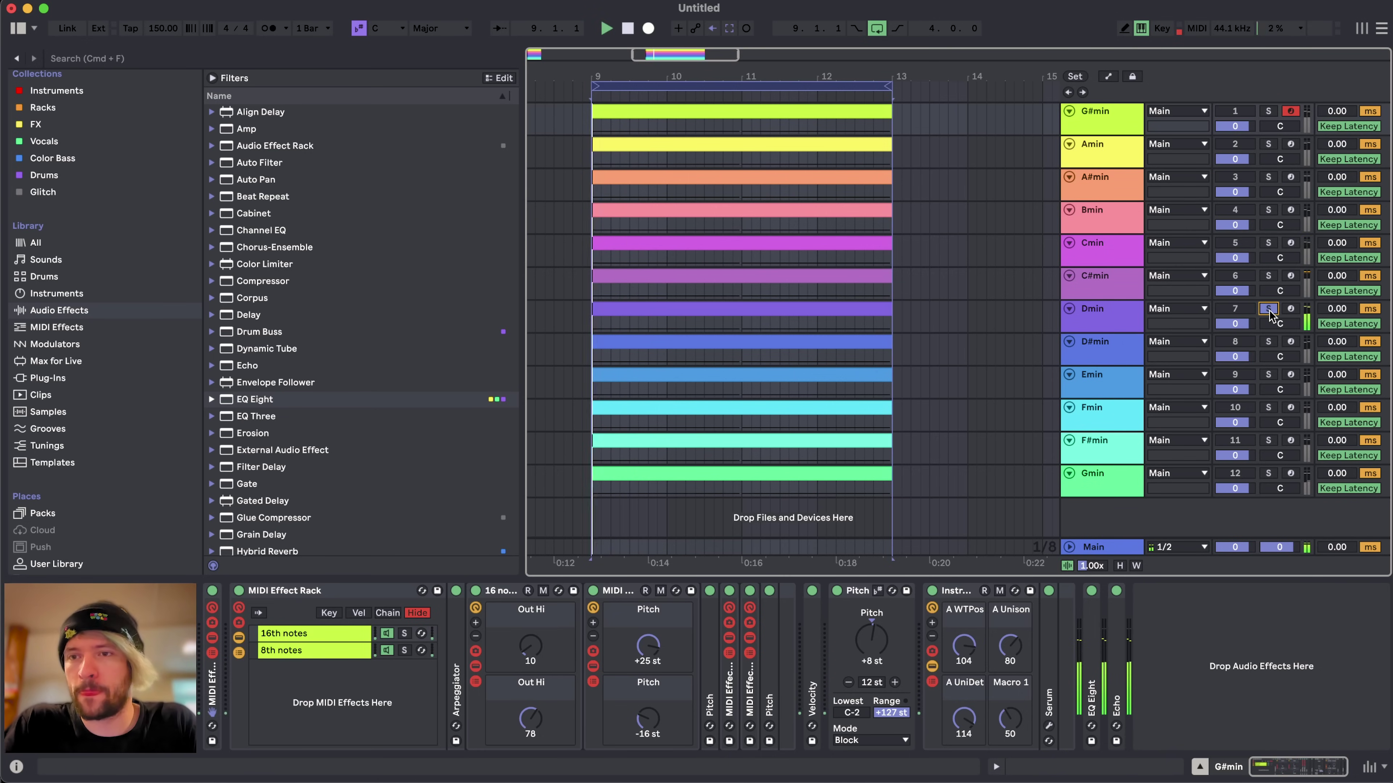
left_click(1269, 341)
left_click(1269, 341)
- Select all tracks from G#min to Gmin and set up an audio export that renders Selected Tracks Only
left_click(1107, 131)
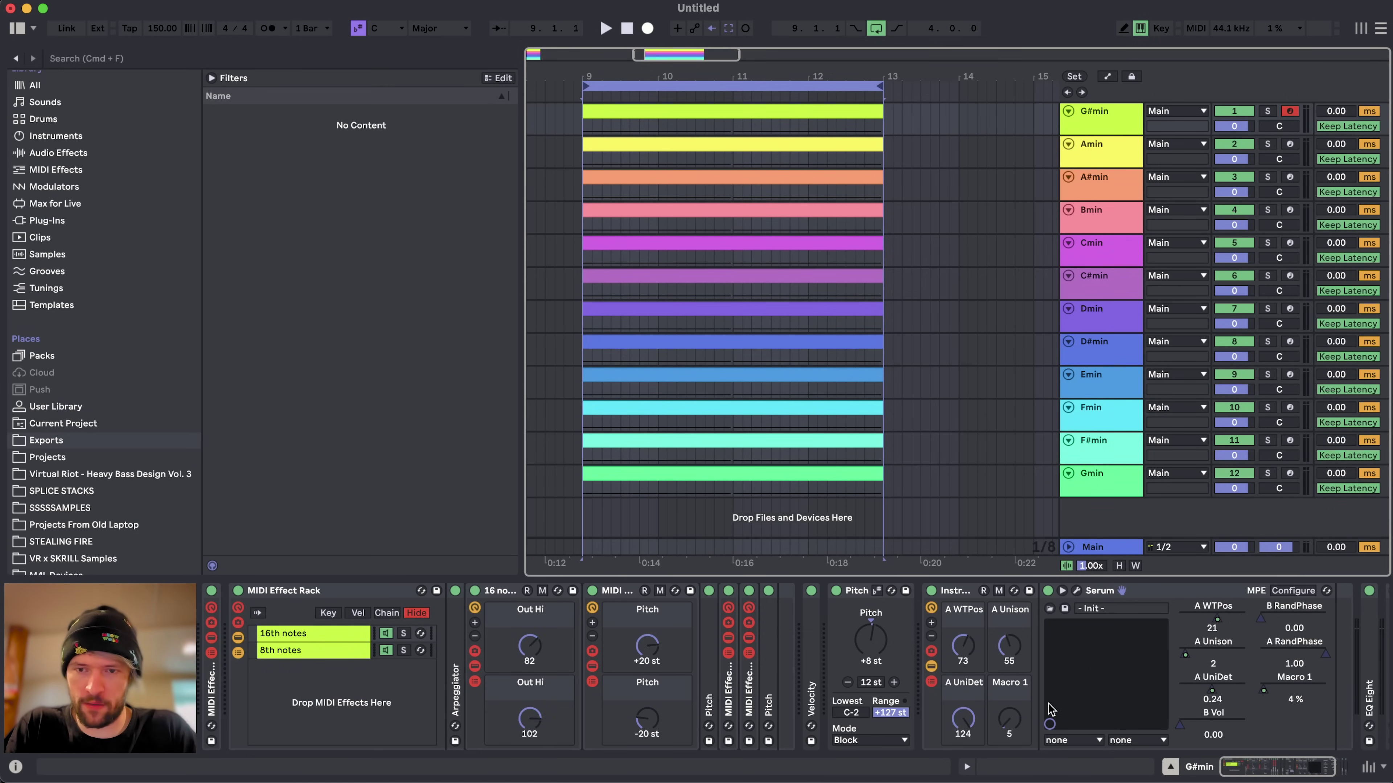
left_click(1116, 117)
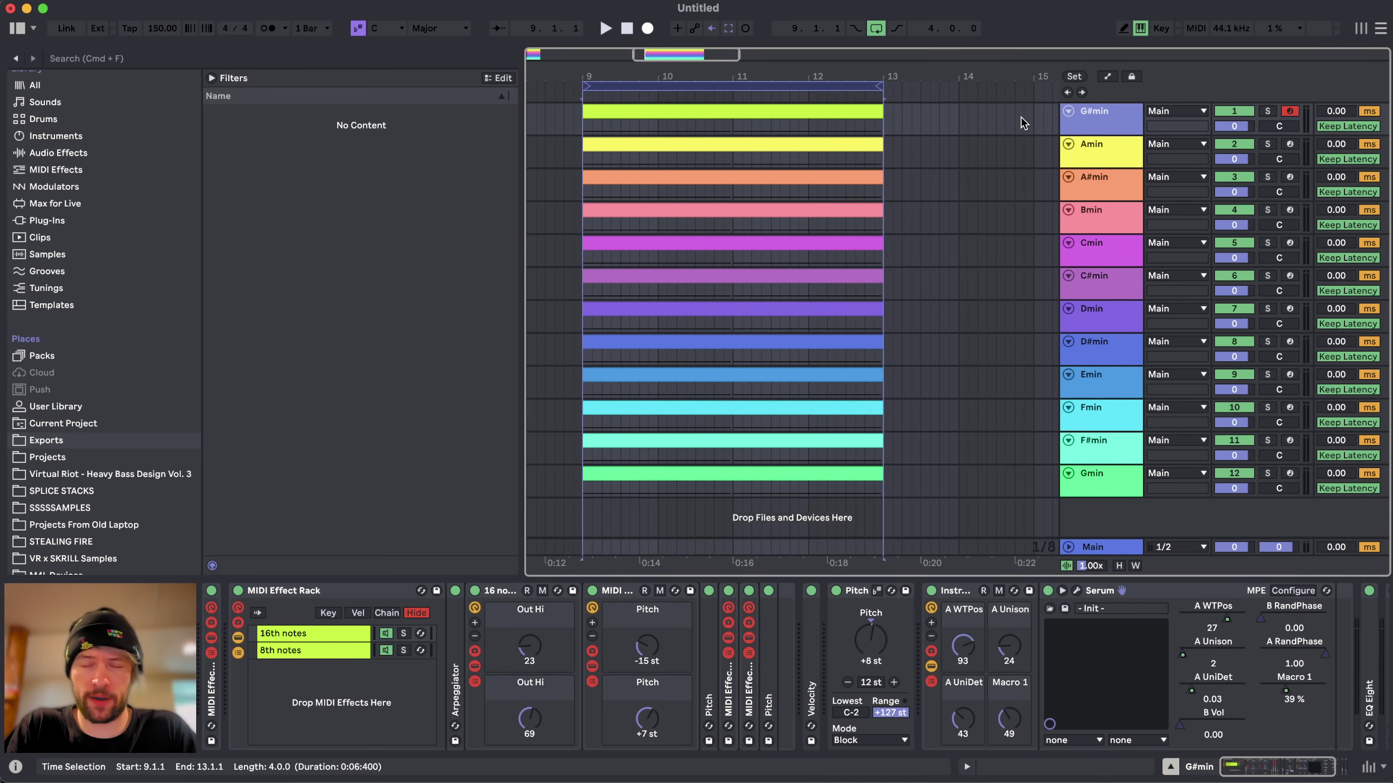
left_click(1102, 485, "shift")
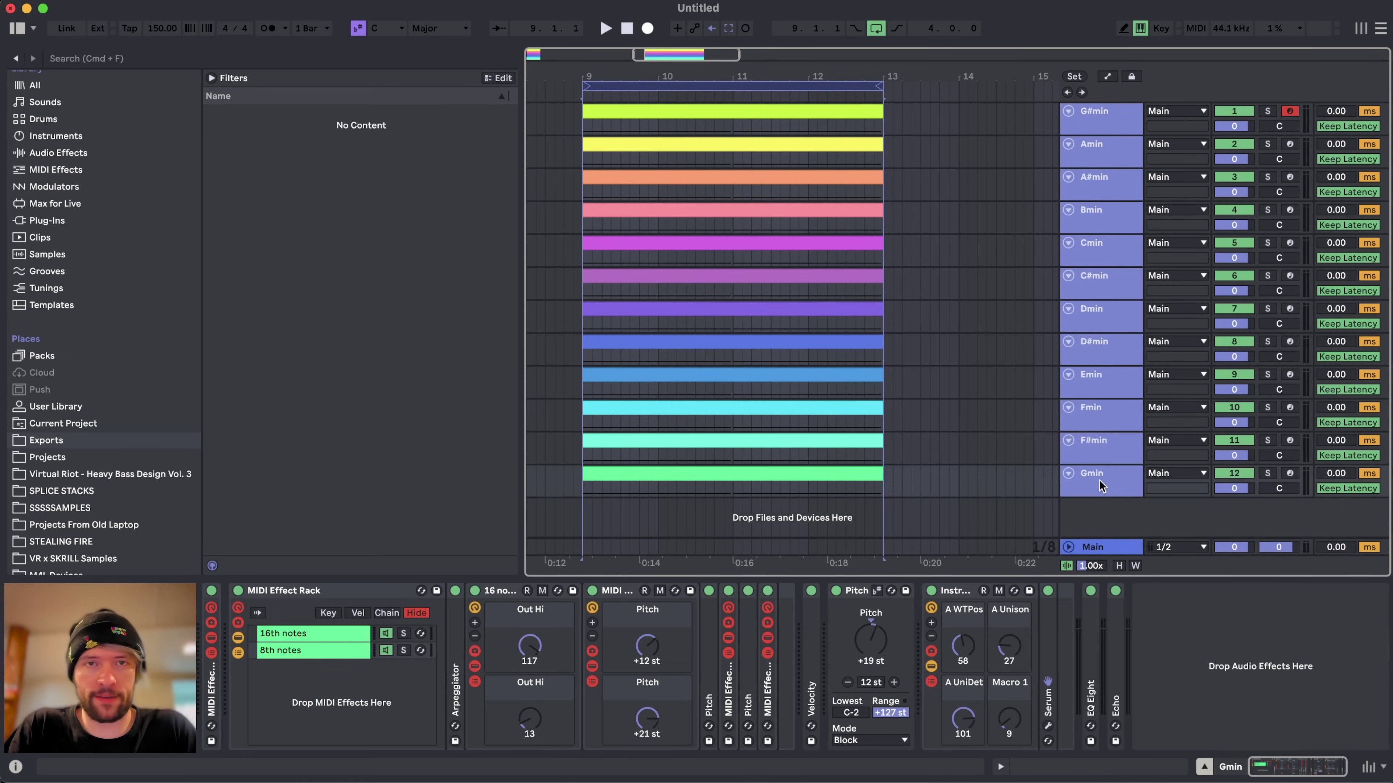
key("super+shift+r")
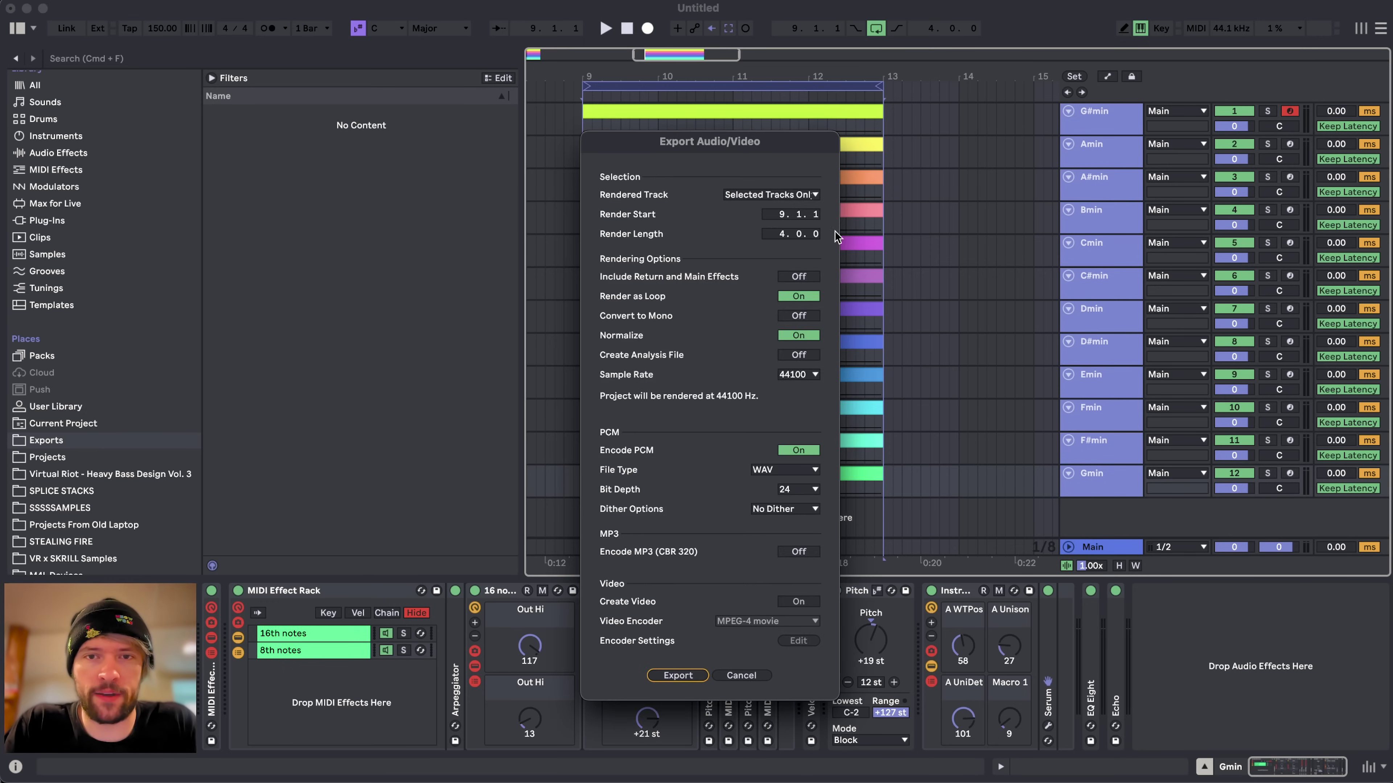
left_click(729, 192)
left_click(752, 235)
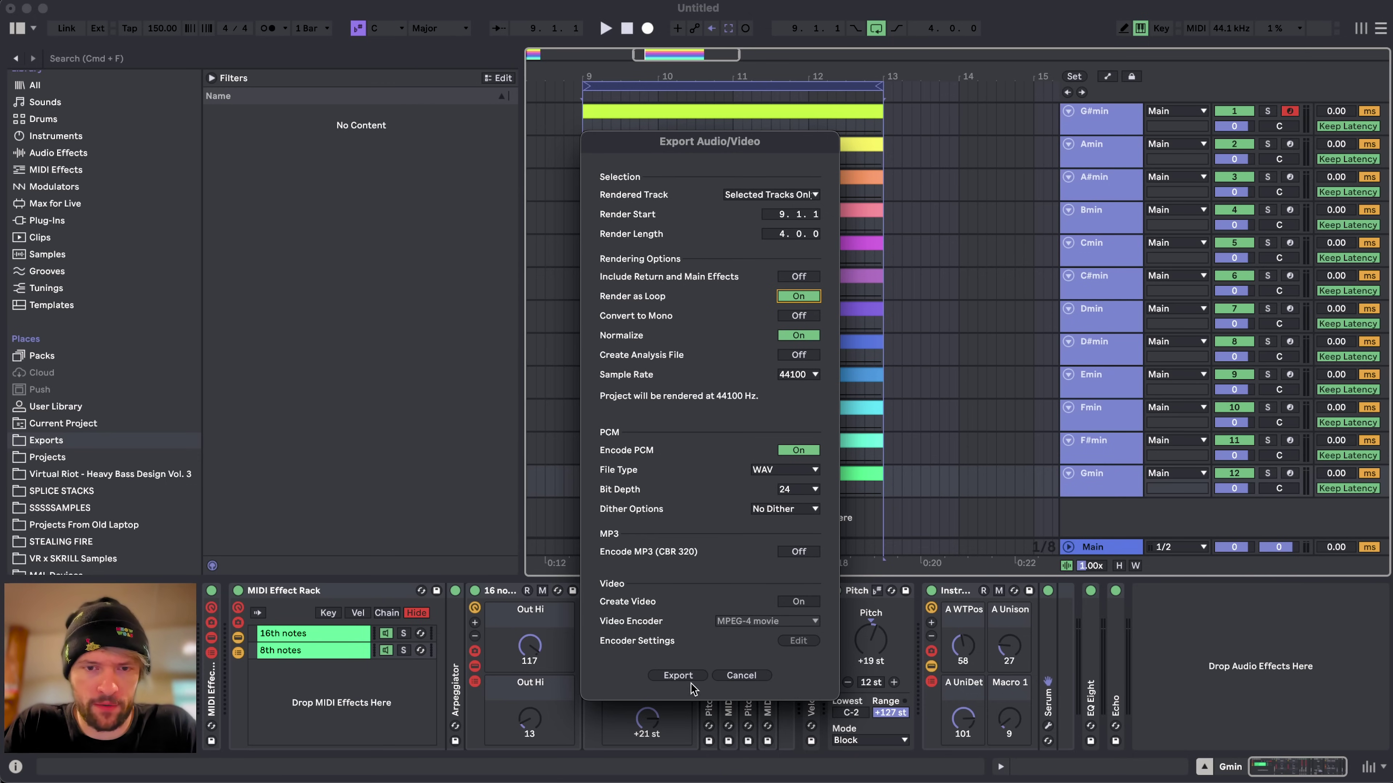
- Export the selected tracks to the Exports folder with the file name VR_150_loop_melodic_randomized_
left_click(680, 676)
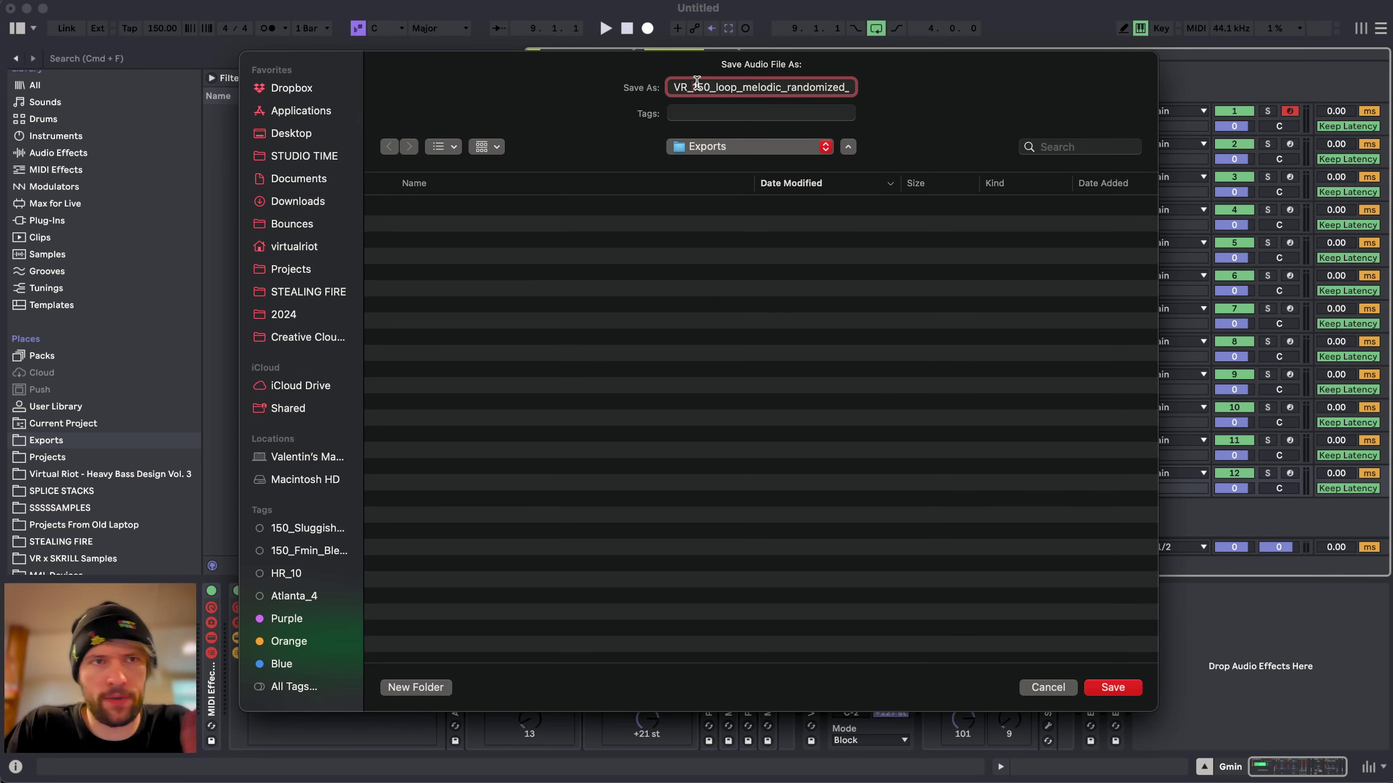
left_click_drag(716, 87, 994, 92)
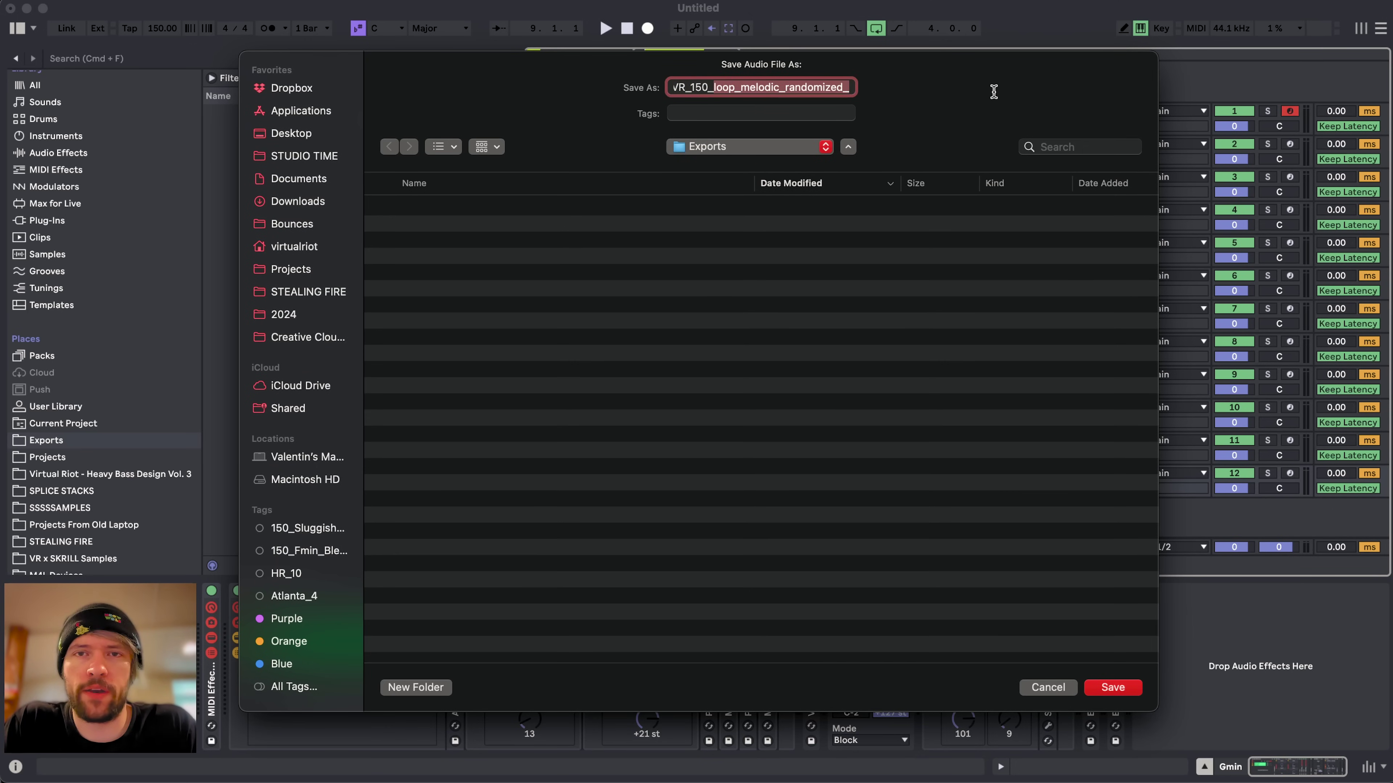
left_click(847, 87)
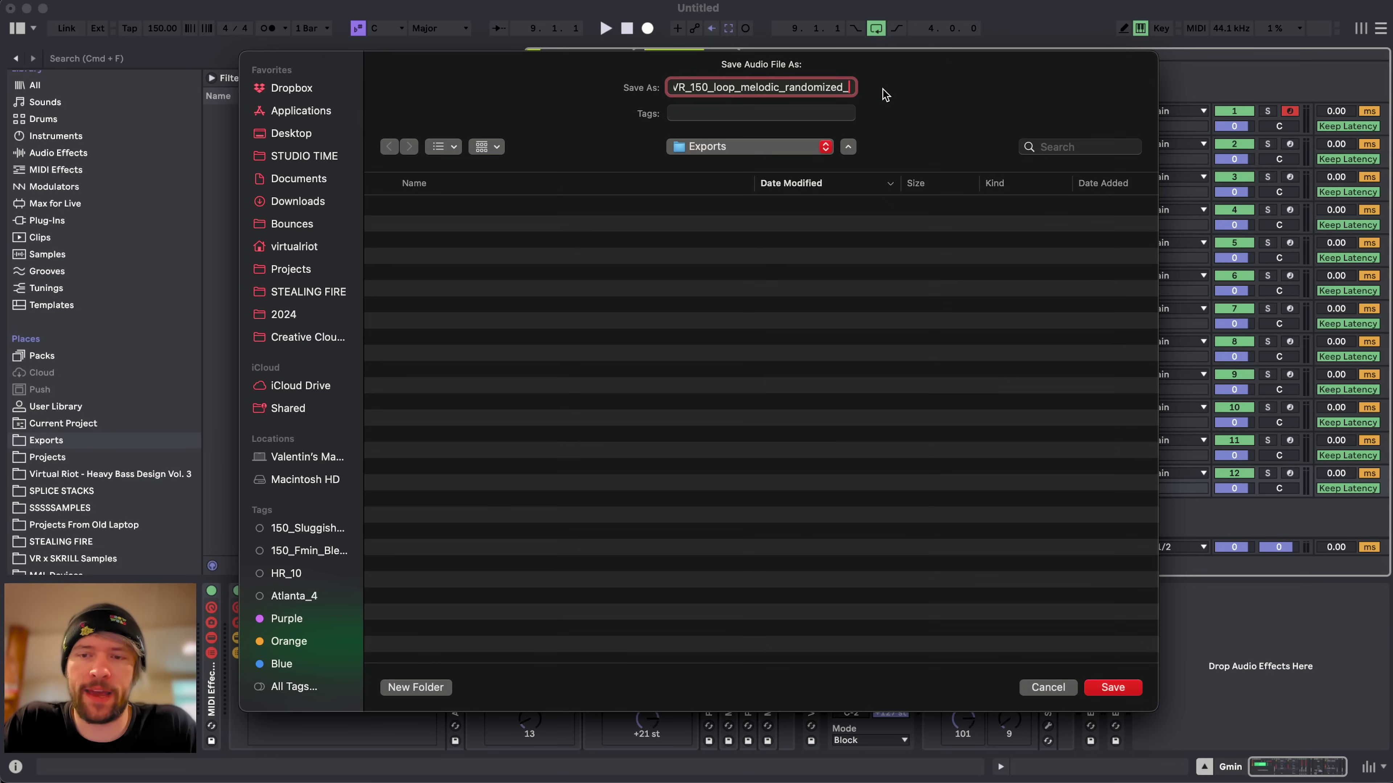
left_click(1116, 688)
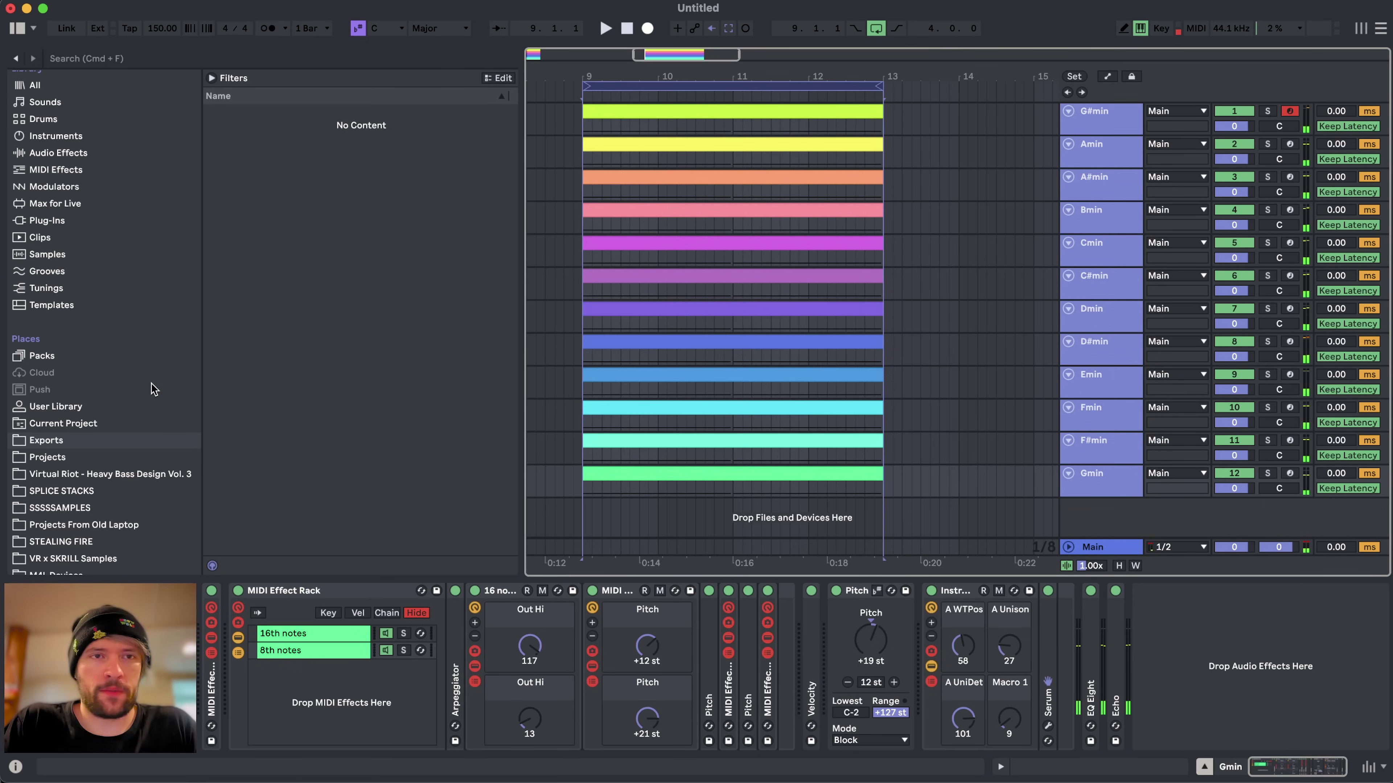
- Open the Exports folder in the browser and preview several exported loops, including A#min, Bmin, Cmin, D#min and Dmin
left_click(66, 456)
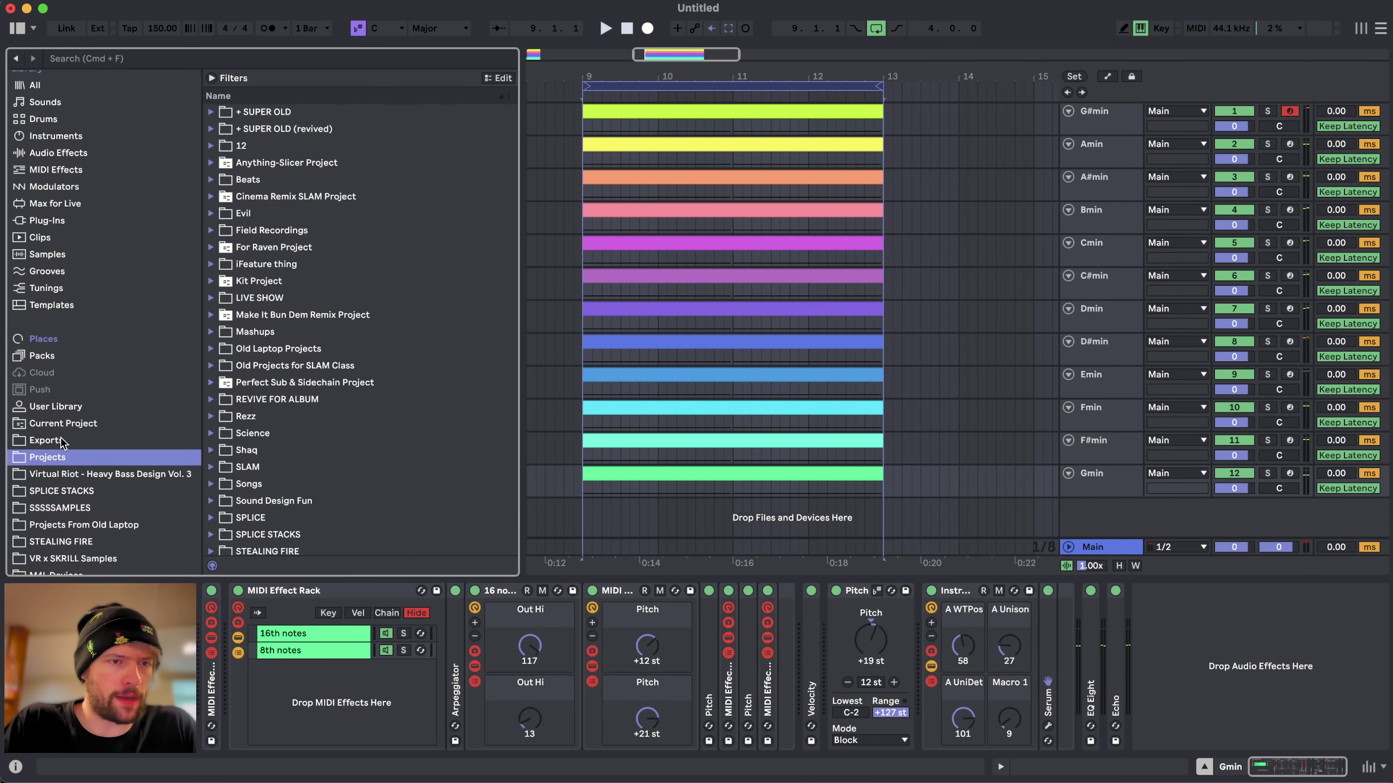
left_click(62, 440)
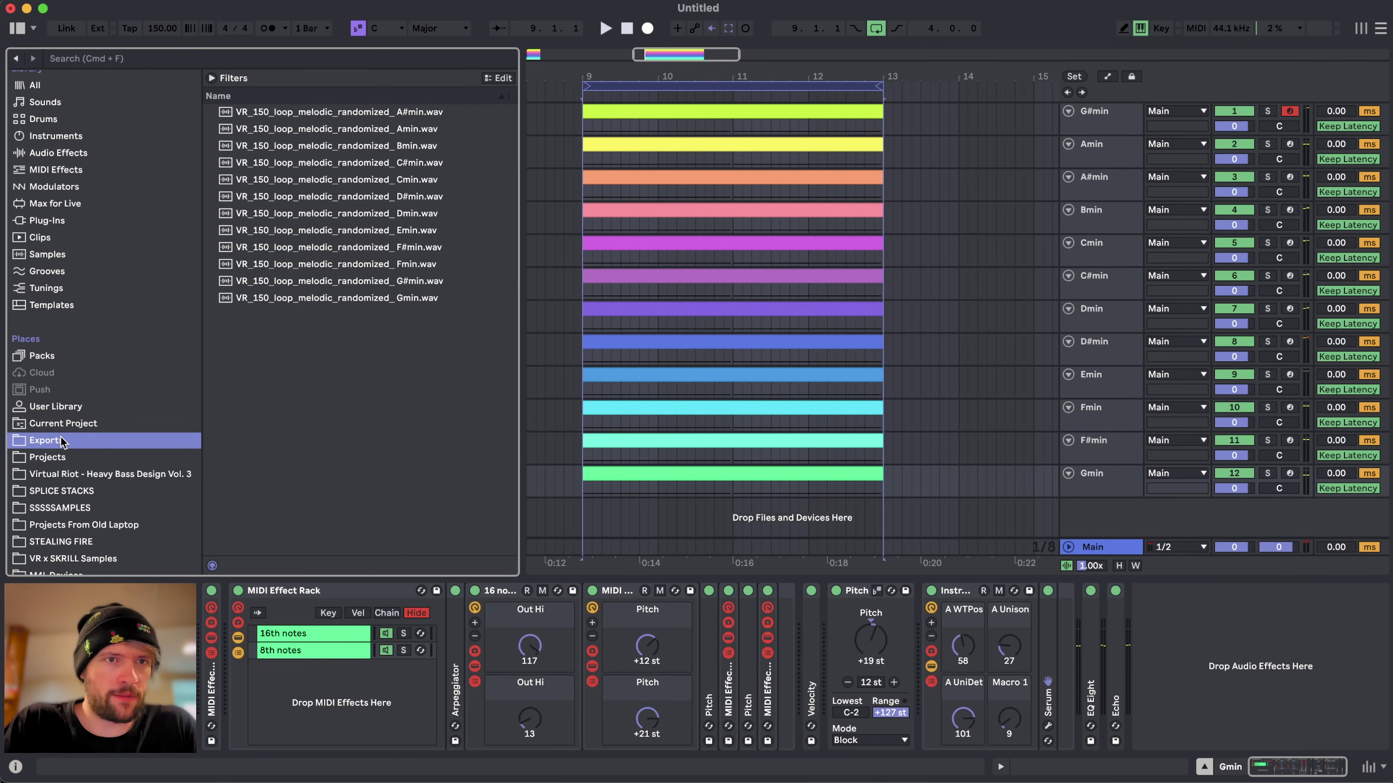
left_click(384, 113)
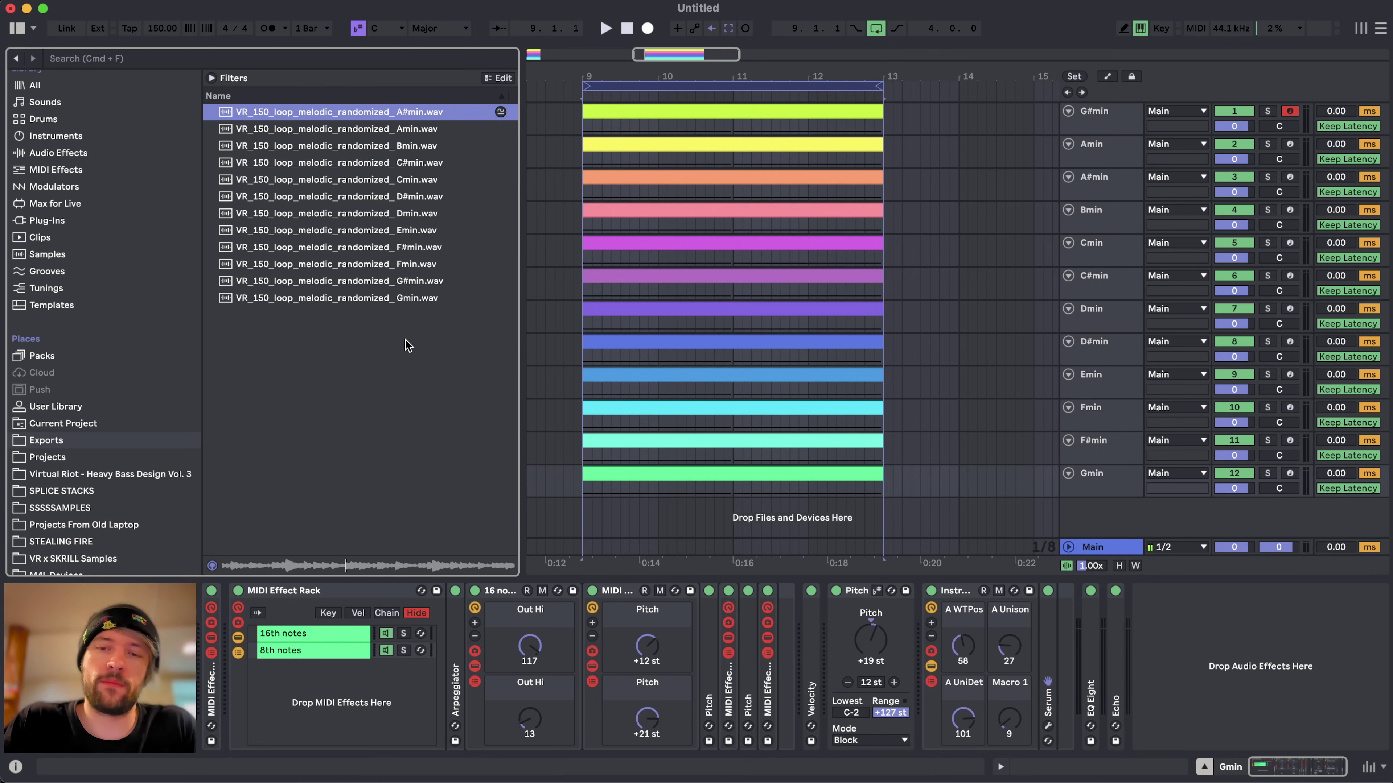
key("Down")
key("Down")
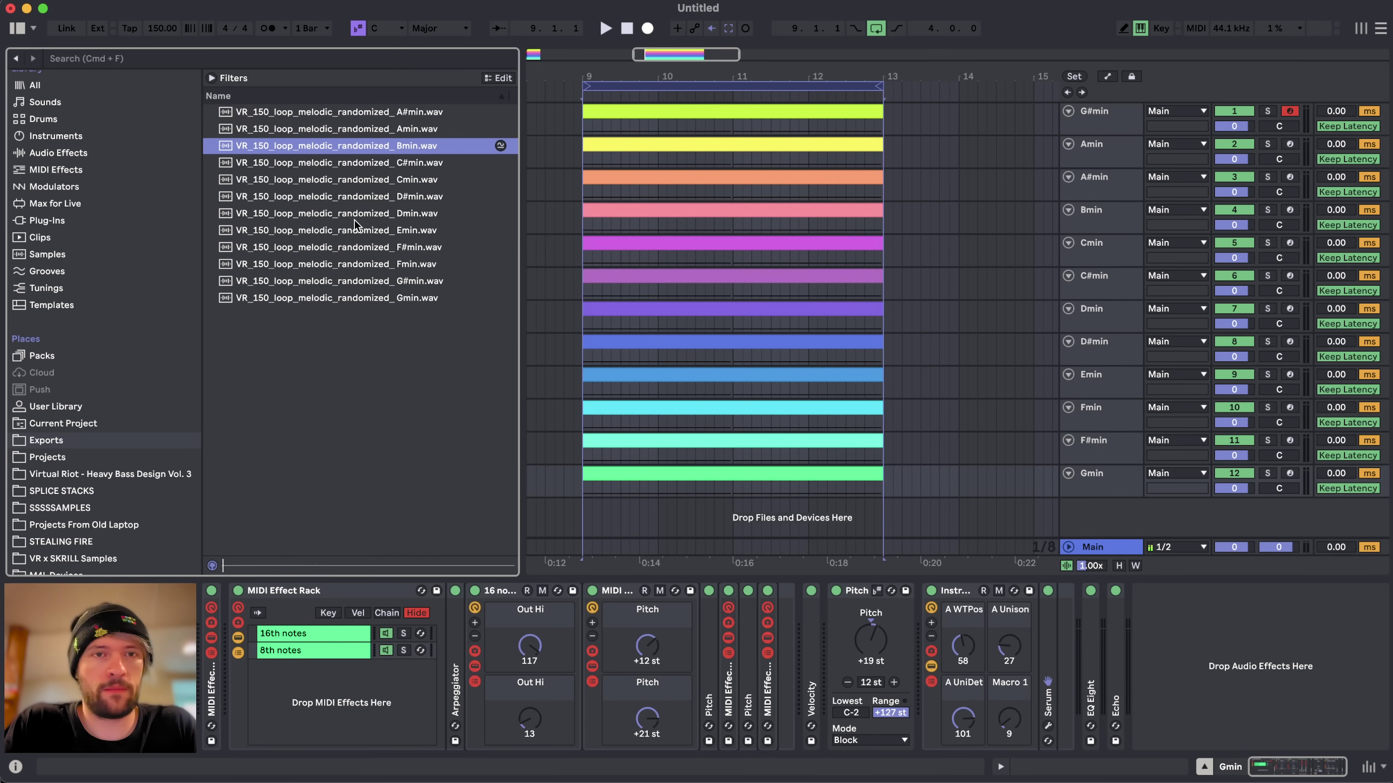
left_click(347, 186)
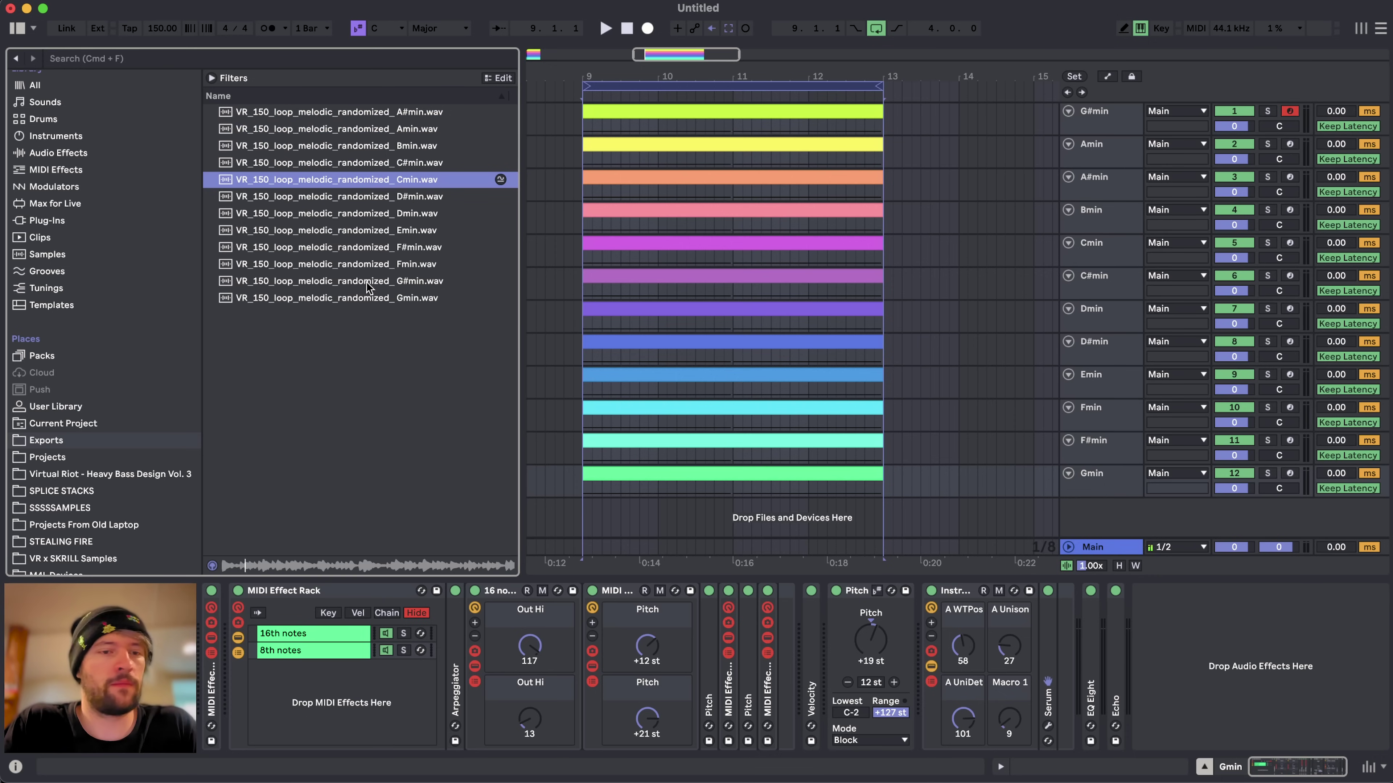
key("Down")
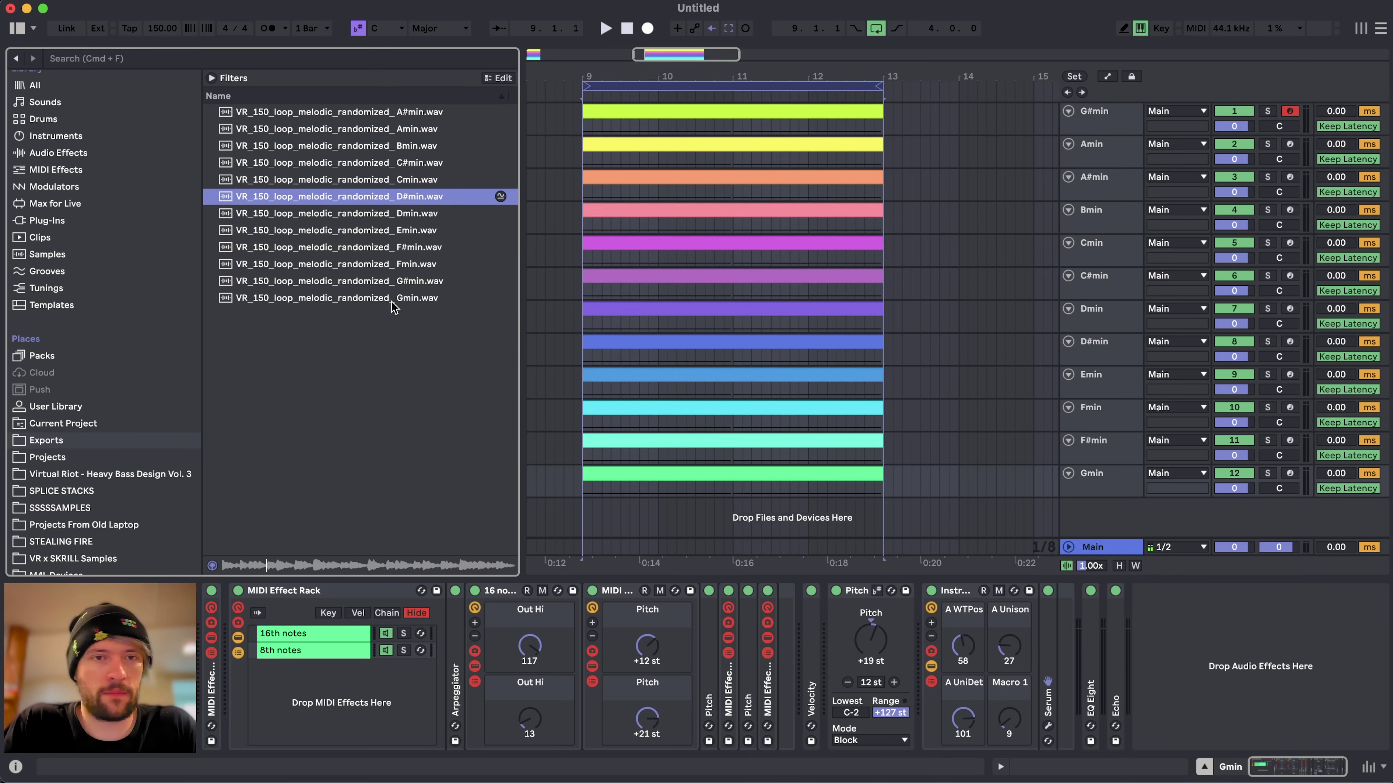
key("Down")
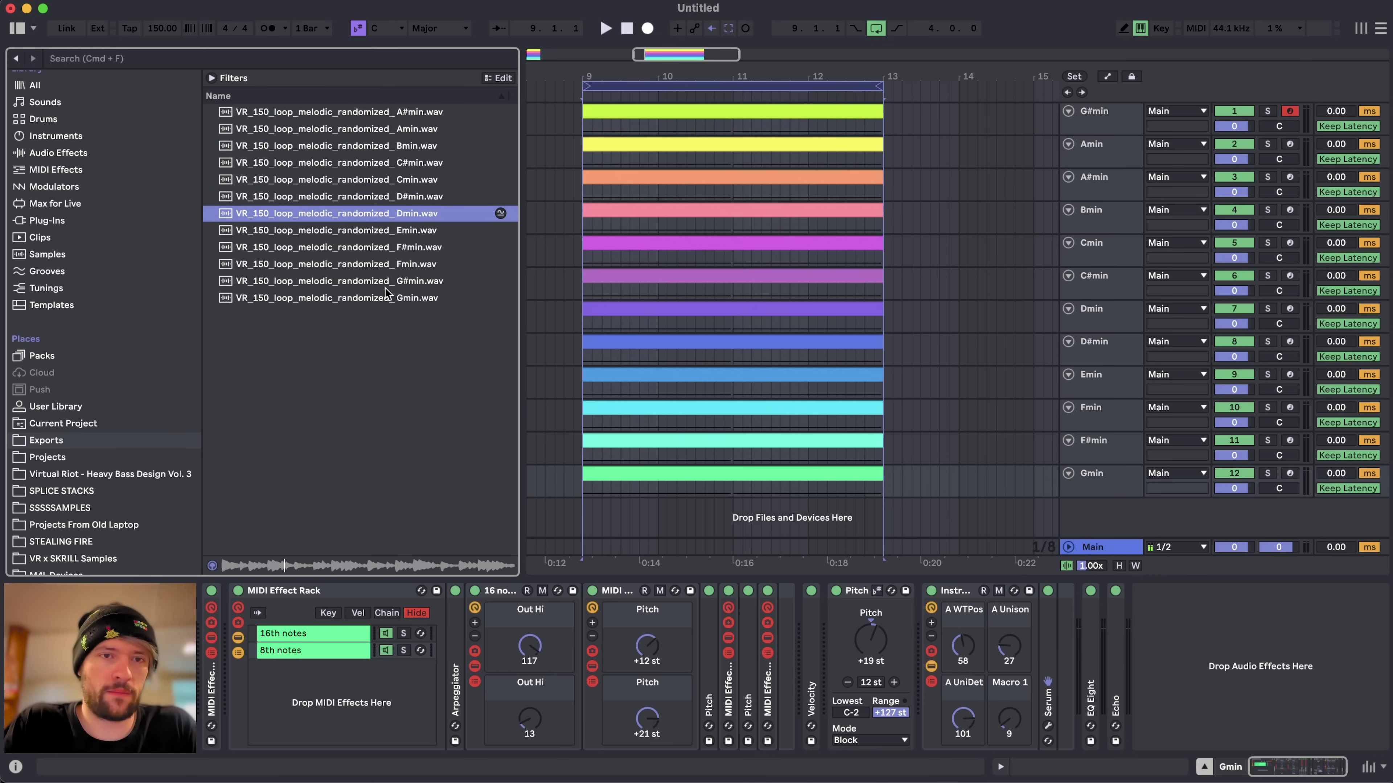
key("Down")
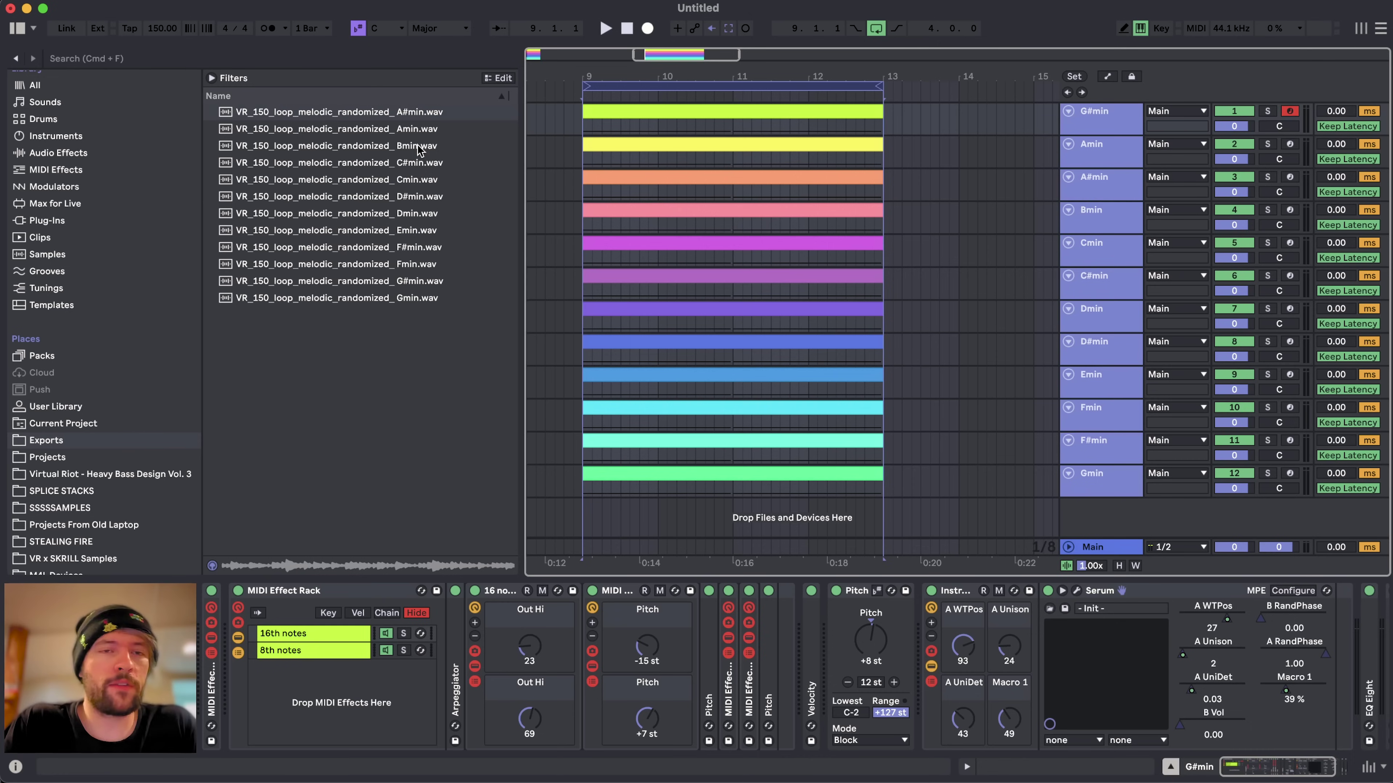
- Select the loop range from bar 9 to 13 and export all tracks to Exports as VR_150_loop_melodic_randomized2_
left_click(716, 85)
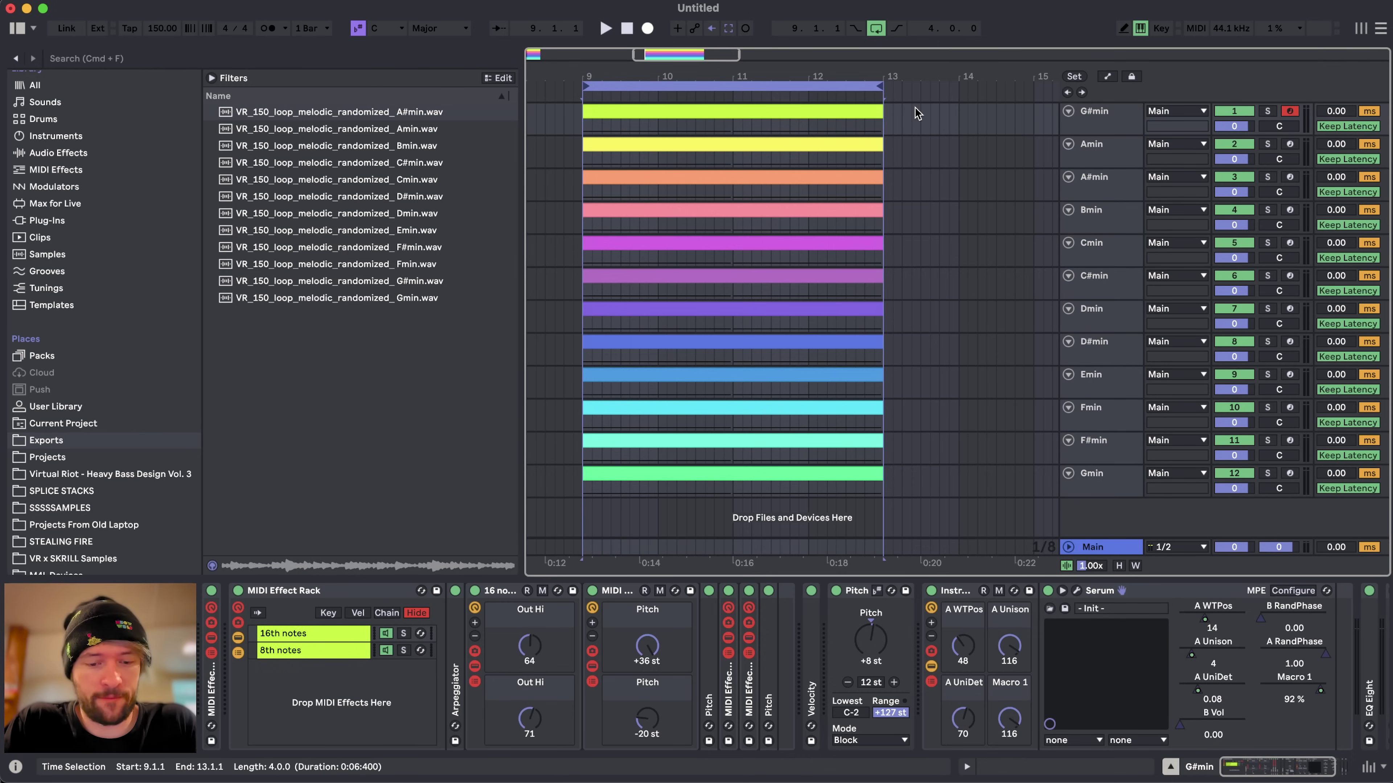
key("super+shift+r")
key("Return")
left_click(731, 87)
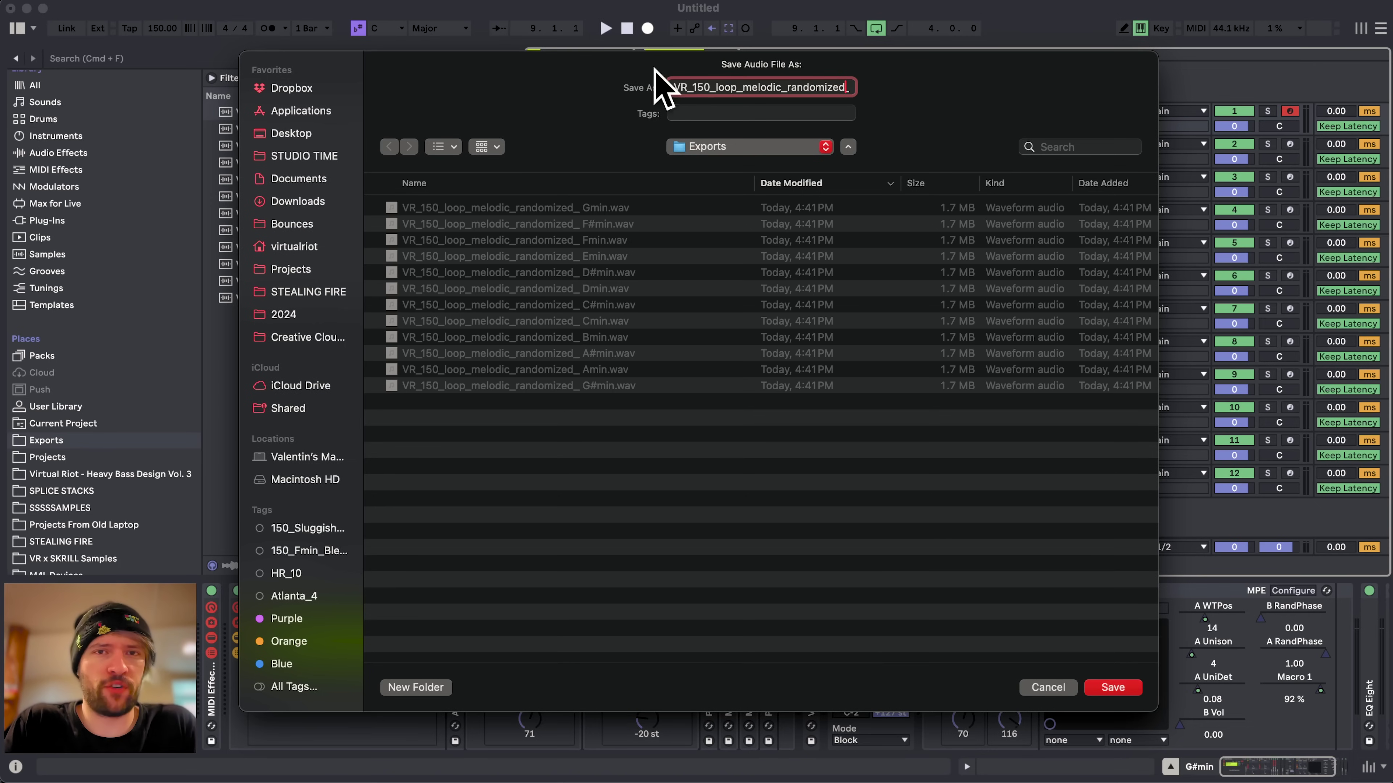
left_click(843, 91)
type("2")
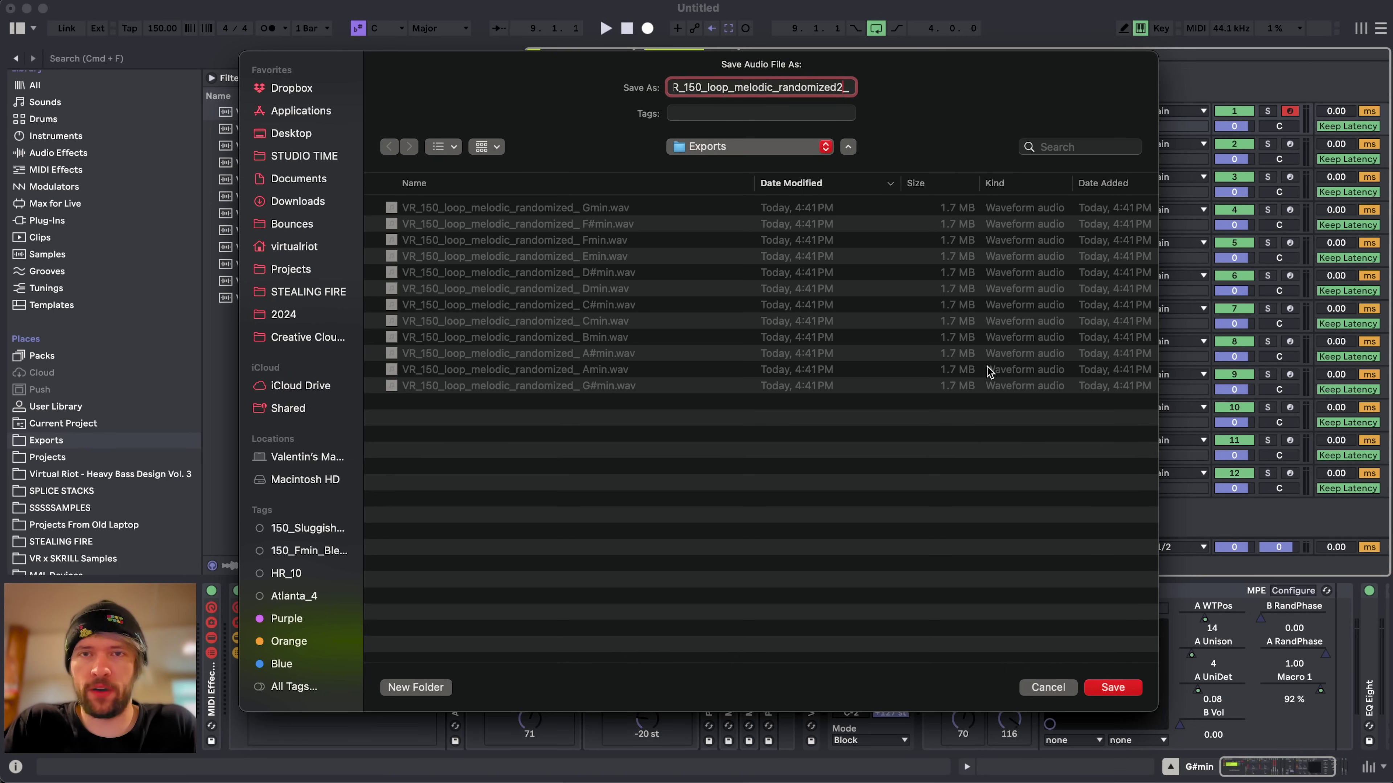
left_click(1112, 687)
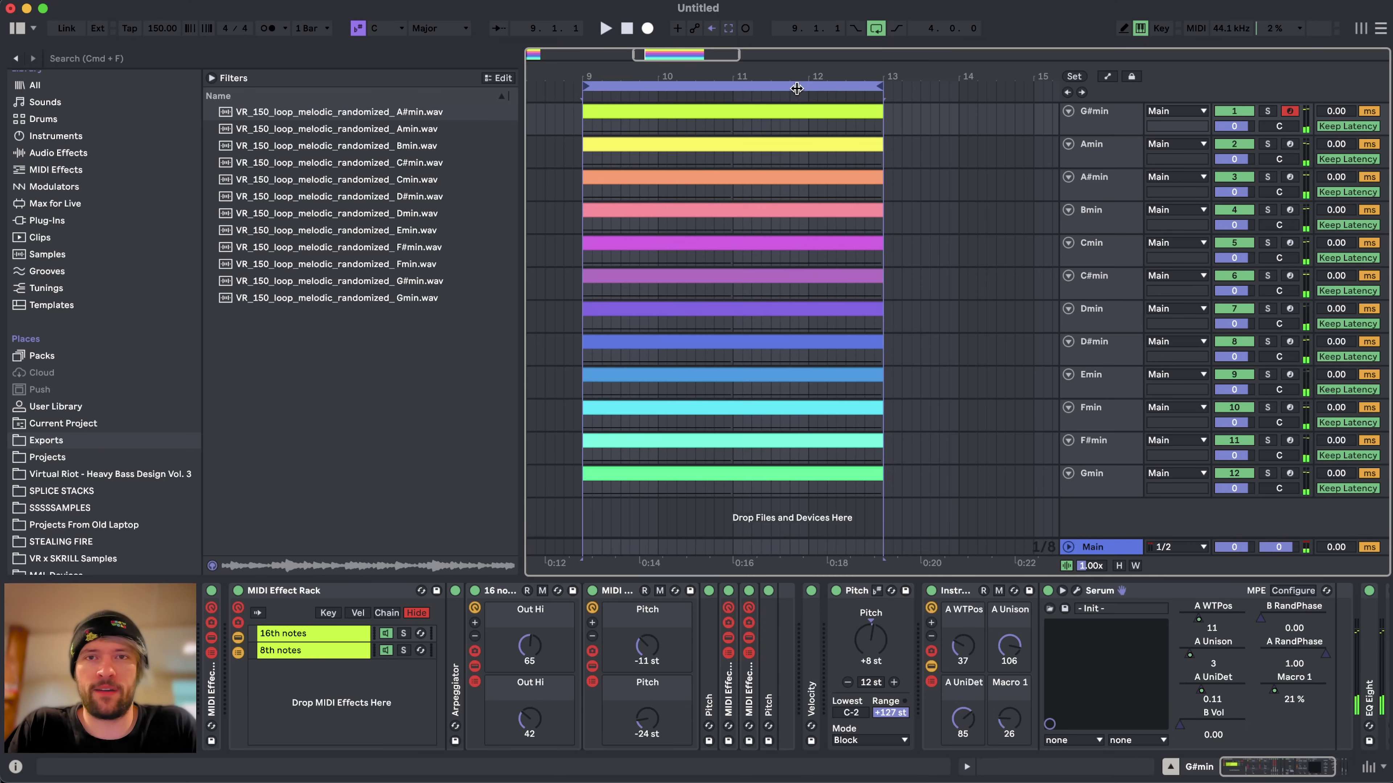
- Export the loop range of all tracks to the Exports folder as VR_150_loop_melodic_randomized3_
key("super+shift+r")
key("Return")
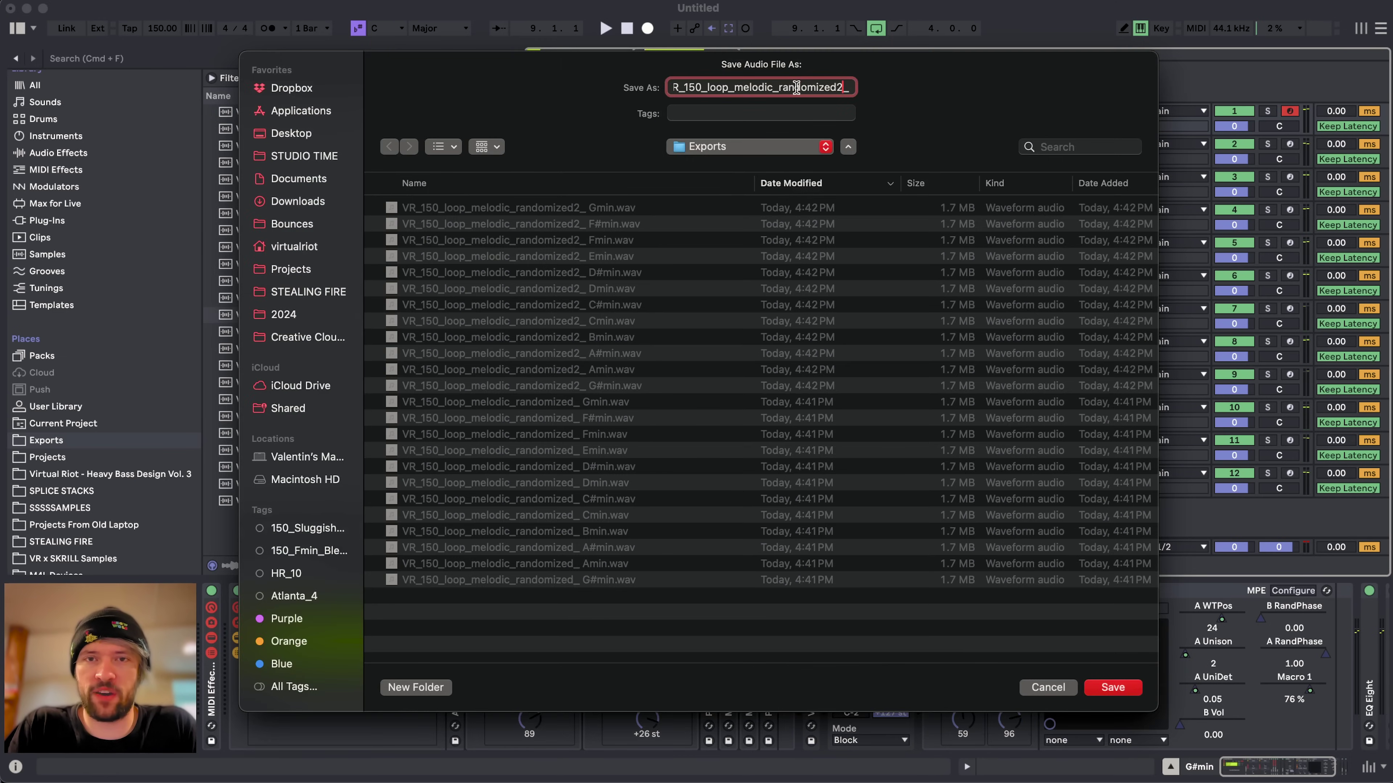
key("Return")
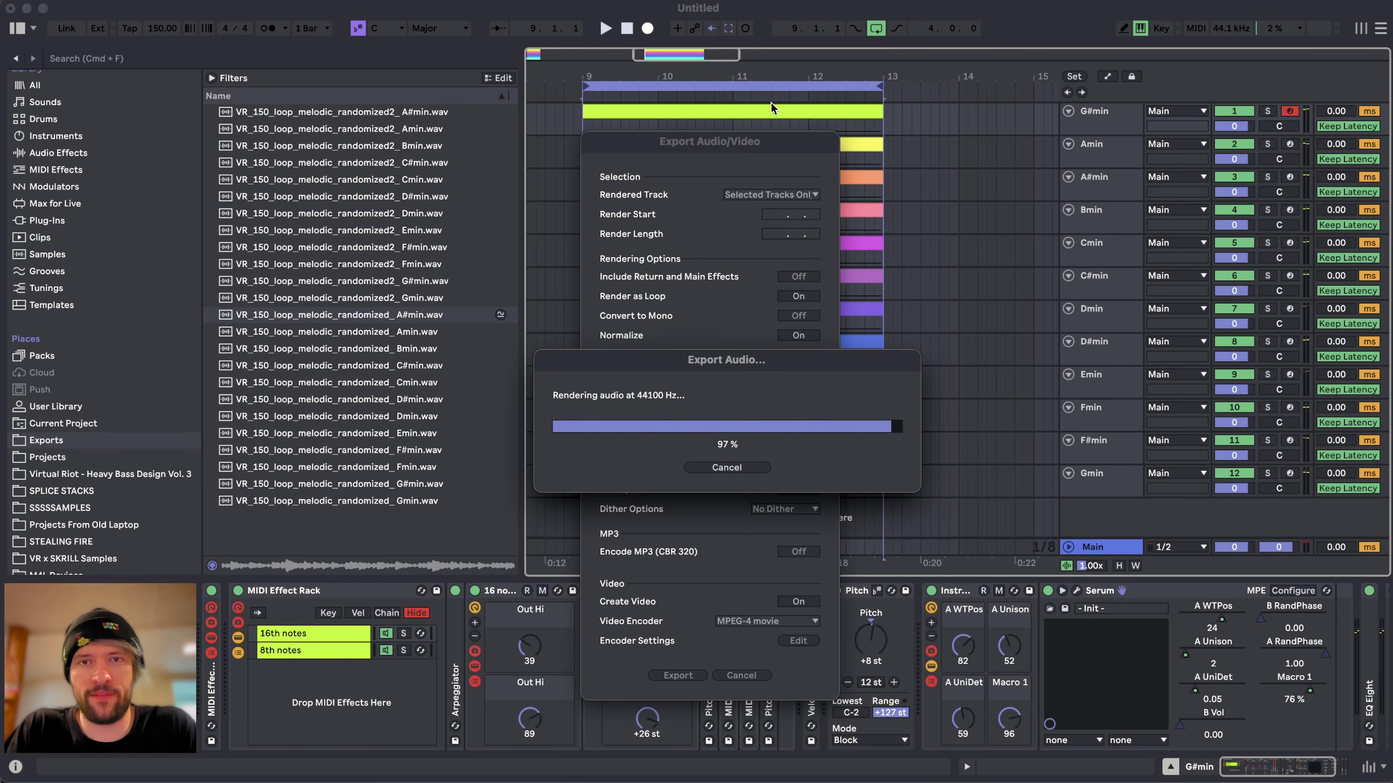
- Export the loop range of all tracks to the Exports folder as VR_150_loop_melodic_randomized4_
key("super+shift+r")
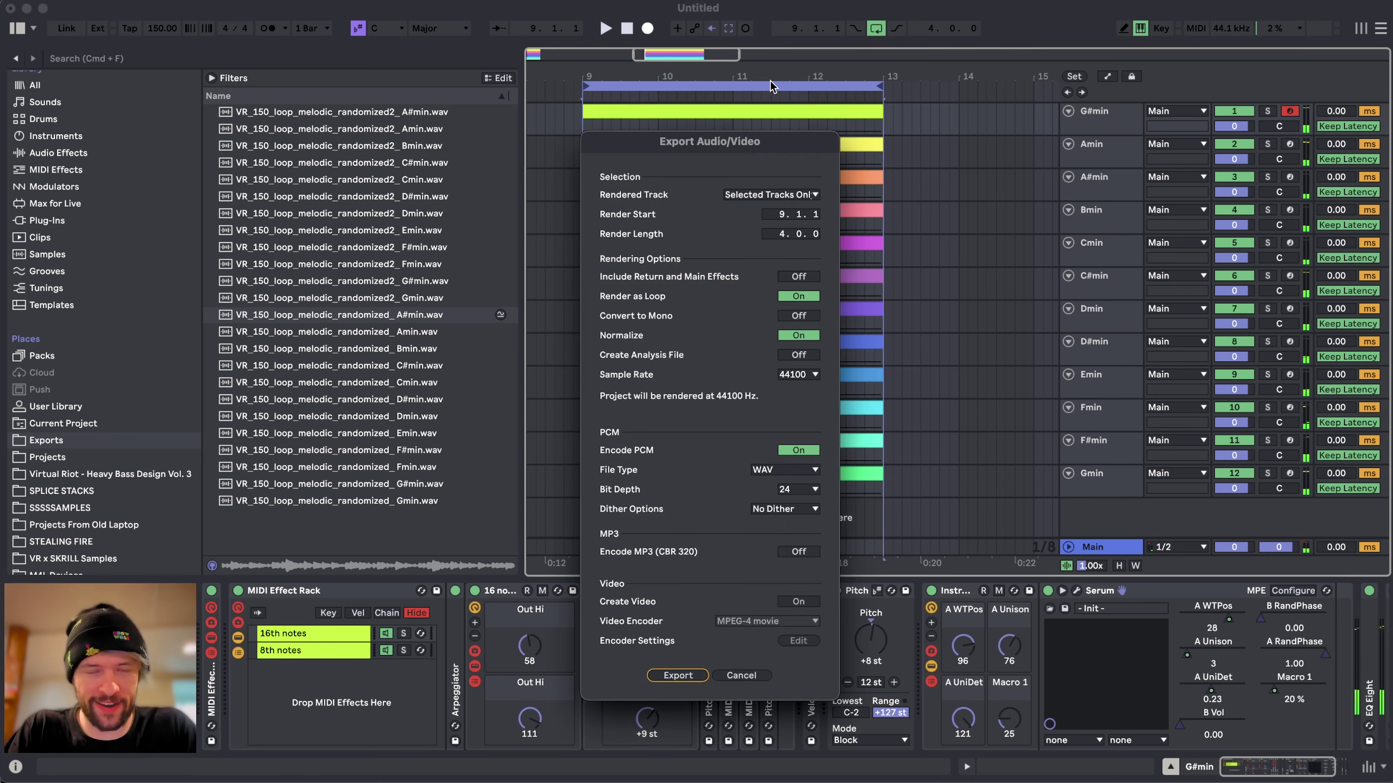
key("Return")
key("Return")
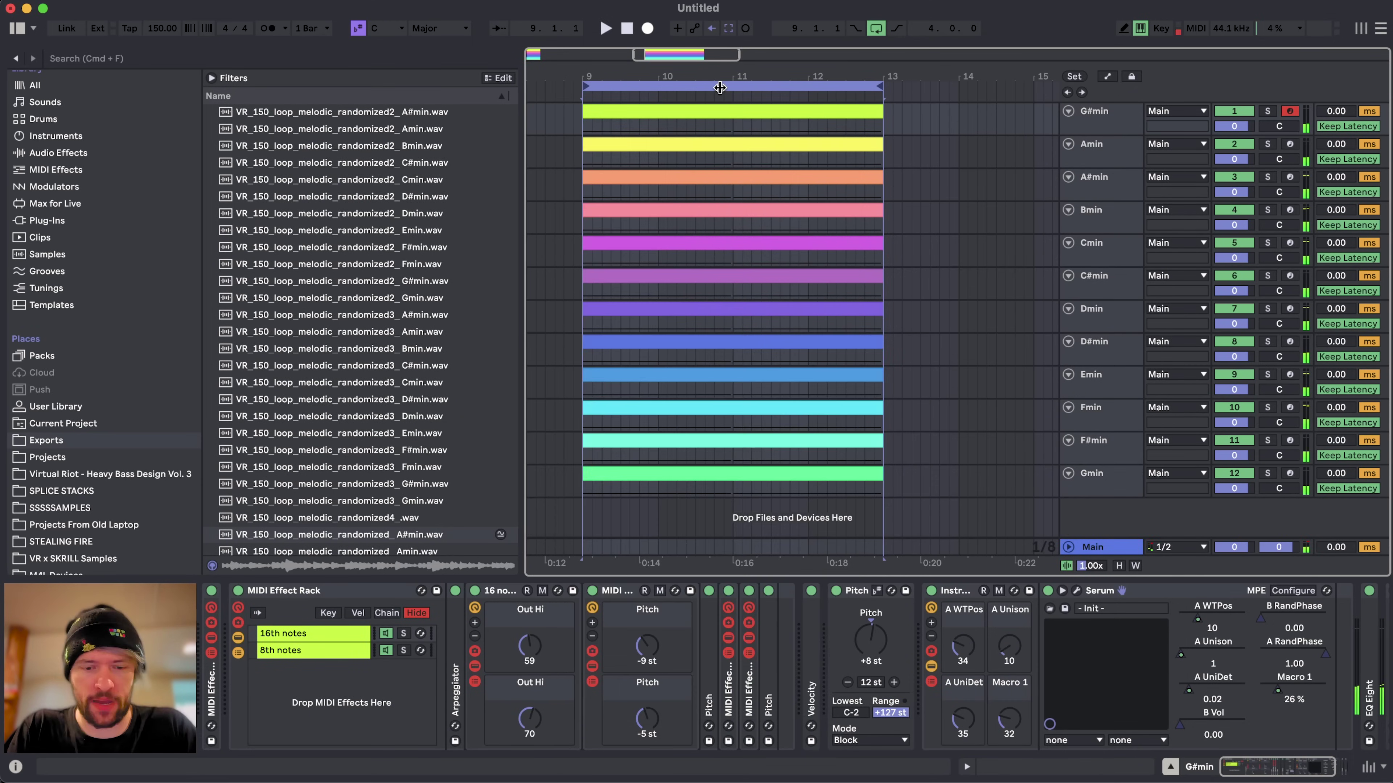
- Export the loop range of all tracks to the Exports folder as VR_150_loop_melodic_randomized5_
key("super+shift+r")
key("Return")
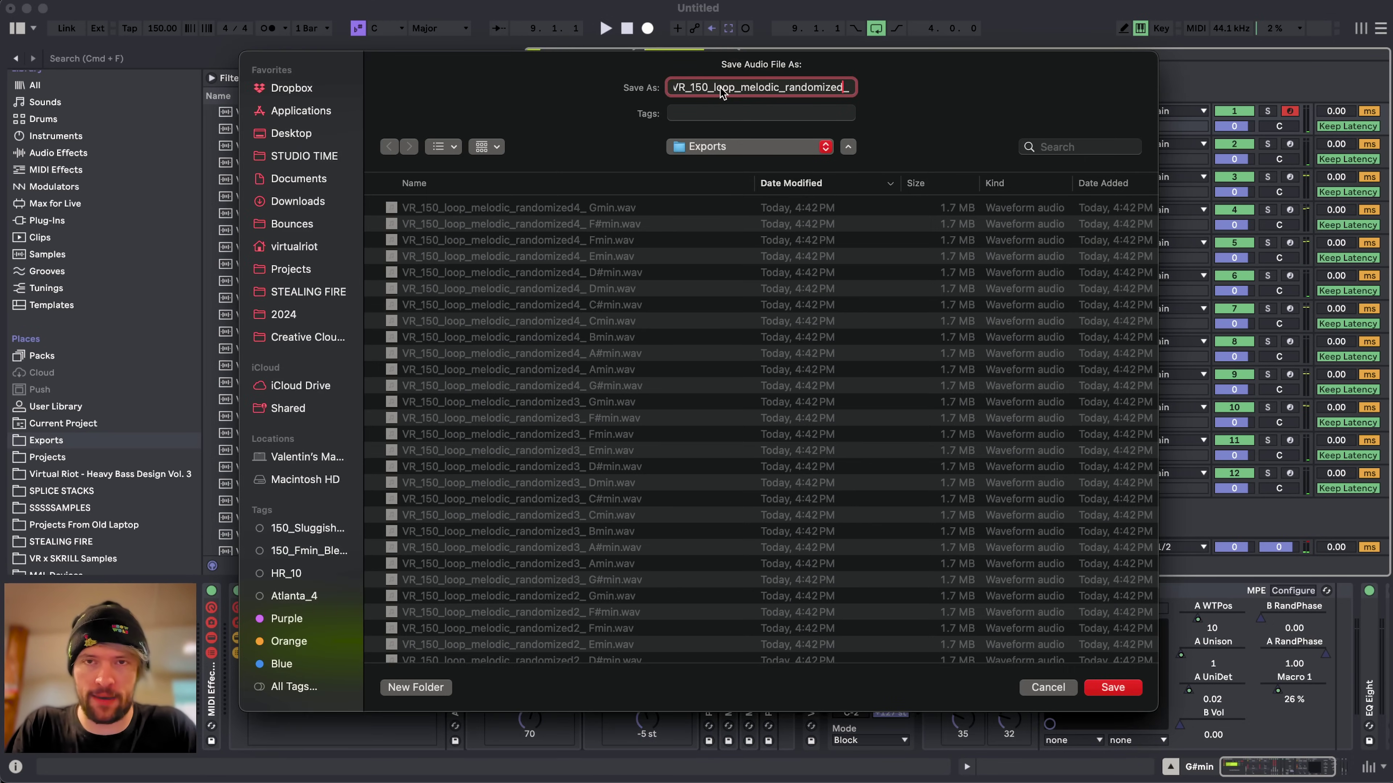
key("Return")
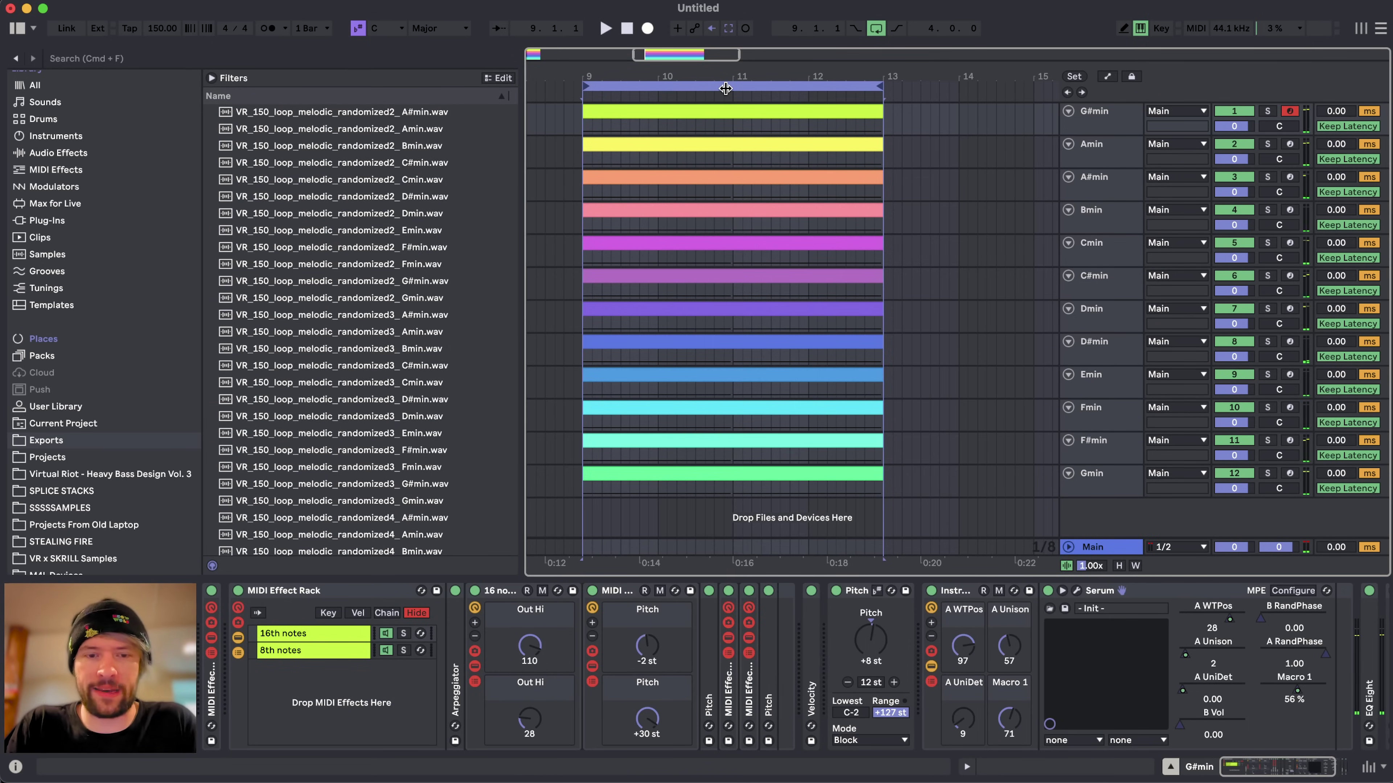
- Export the loop range of all tracks to the Exports folder as VR_150_loop_melodic_randomized6_
key("super+shift+r")
key("Return")
left_click(847, 88)
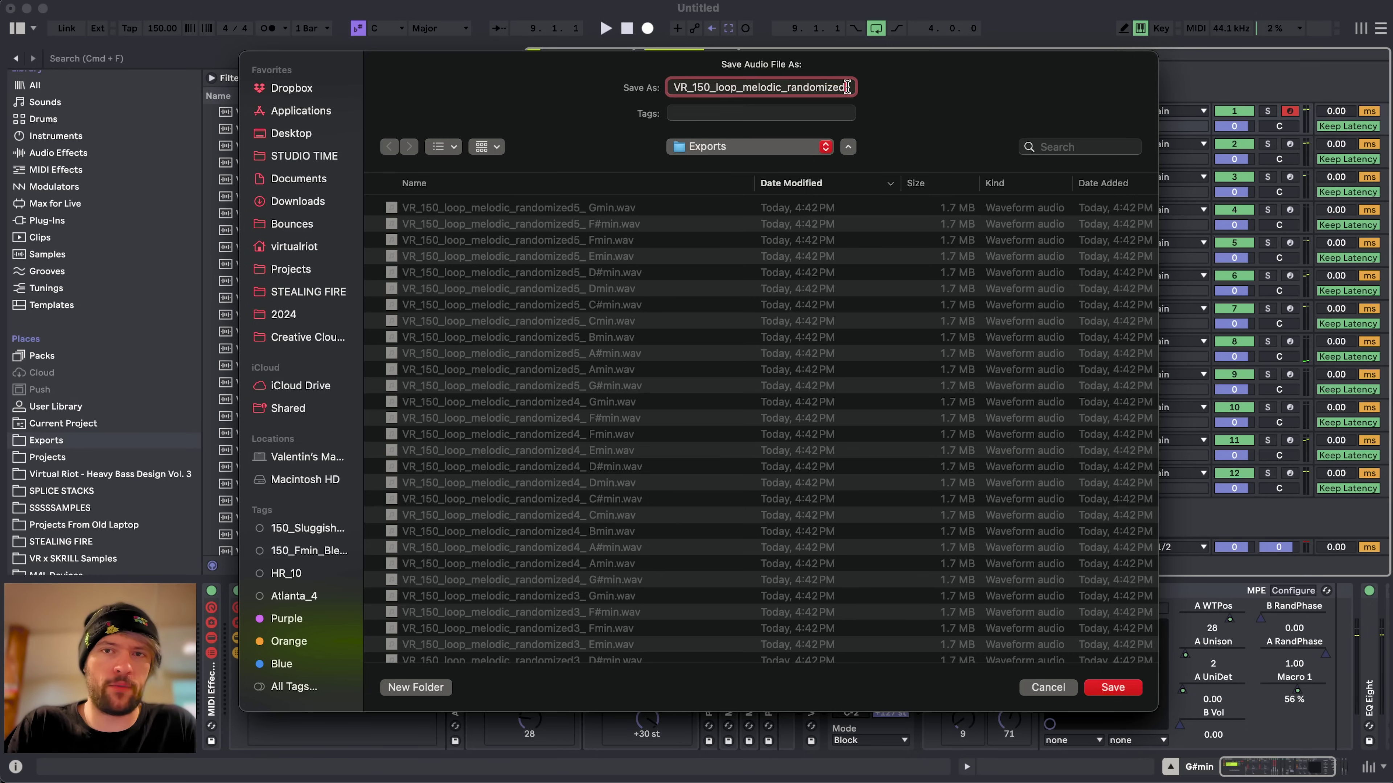
key("Right")
key("BackSpace")
type("6")
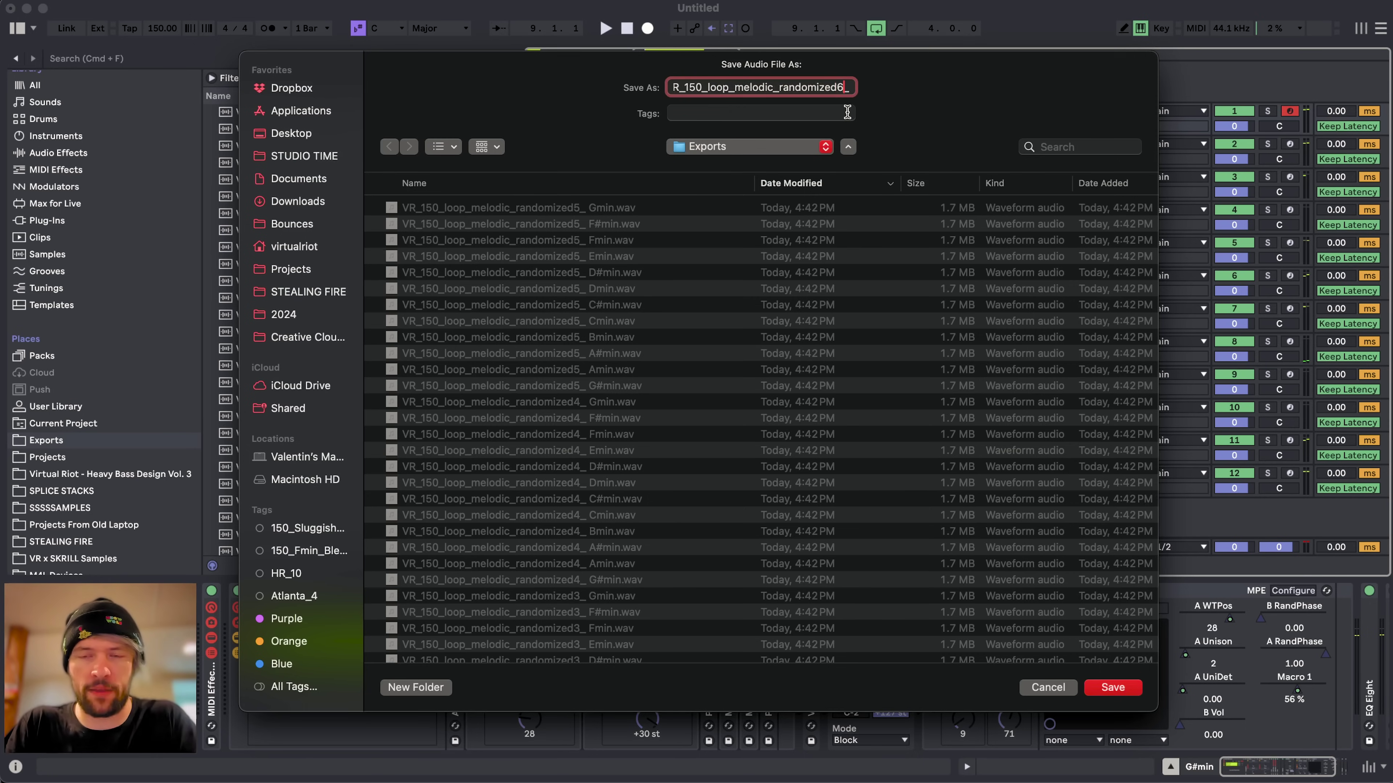
key("Return")
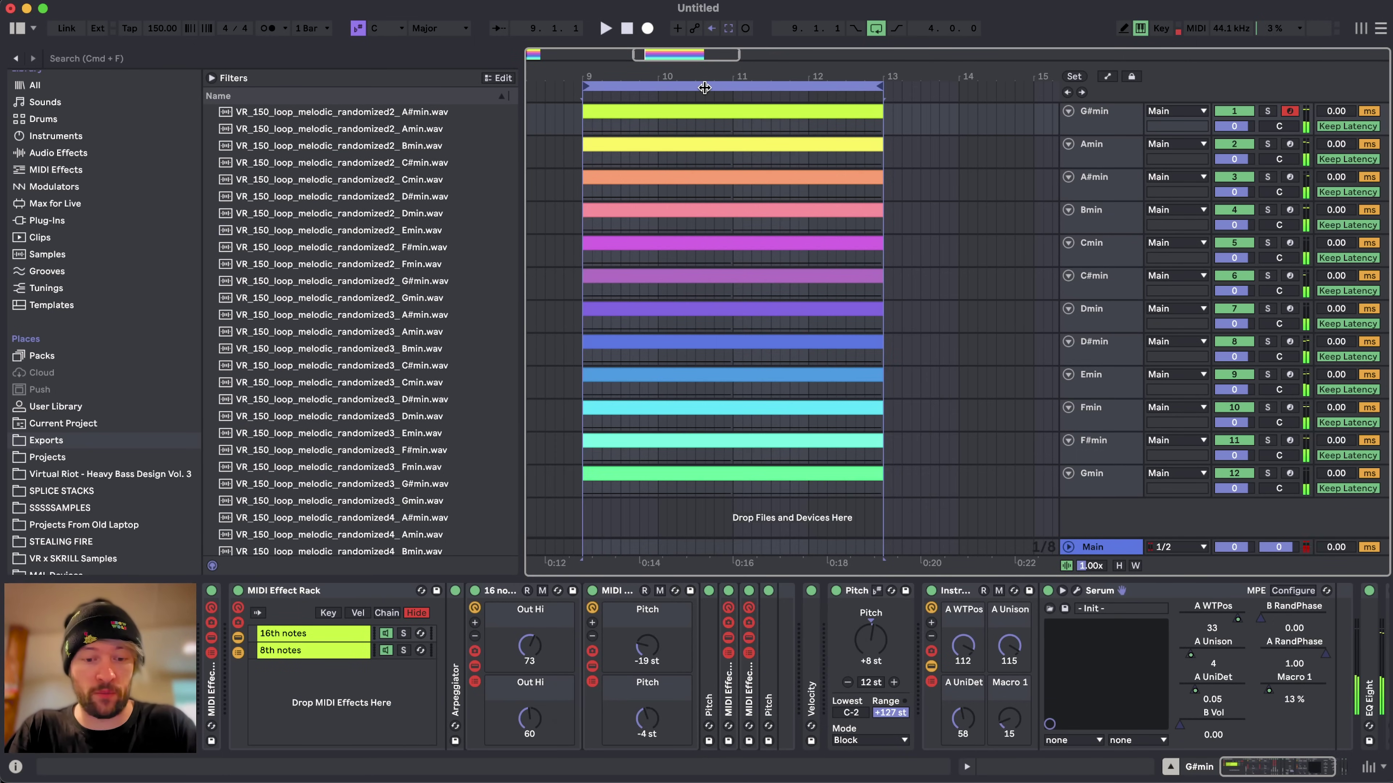
- Export the loop range of all tracks to the Exports folder as VR_150_loop_melodic_randomized7_
key("super+shift+r")
key("Return")
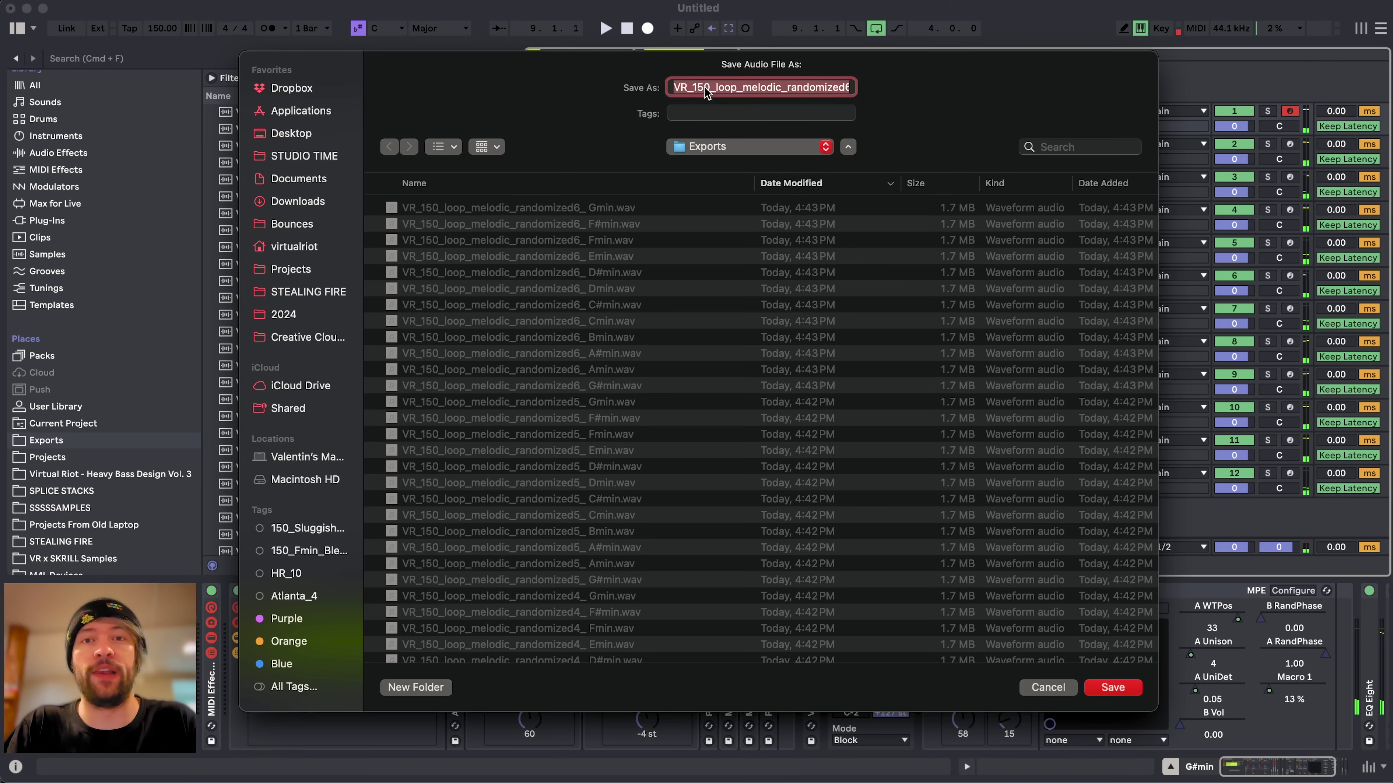
key("Right")
key("Left")
key("BackSpace")
type("7")
key("Return")
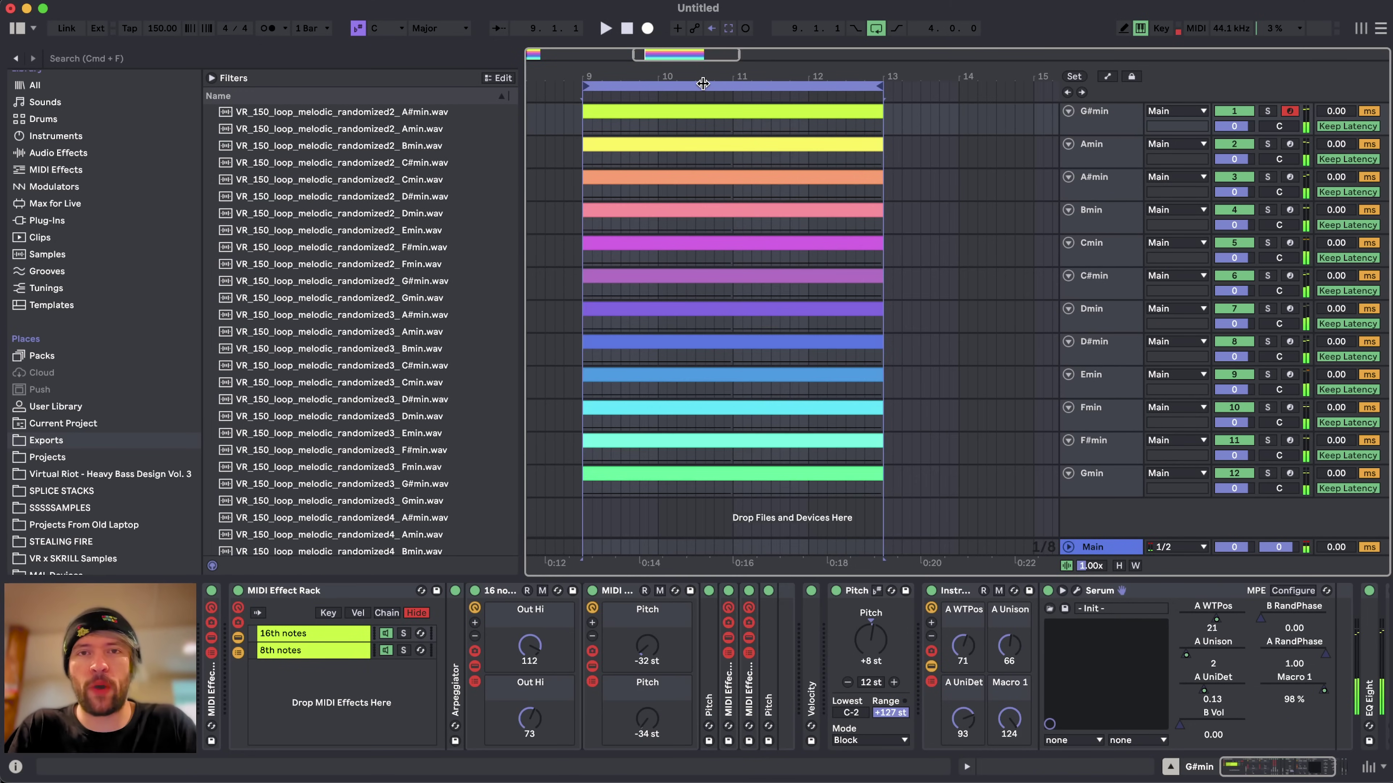
- Export the loop range of all tracks to the Exports folder as VR_150_loop_melodic_randomized8_
key("super+shift+r")
key("Return")
key("Right")
key("BackSpace")
key("BackSpace")
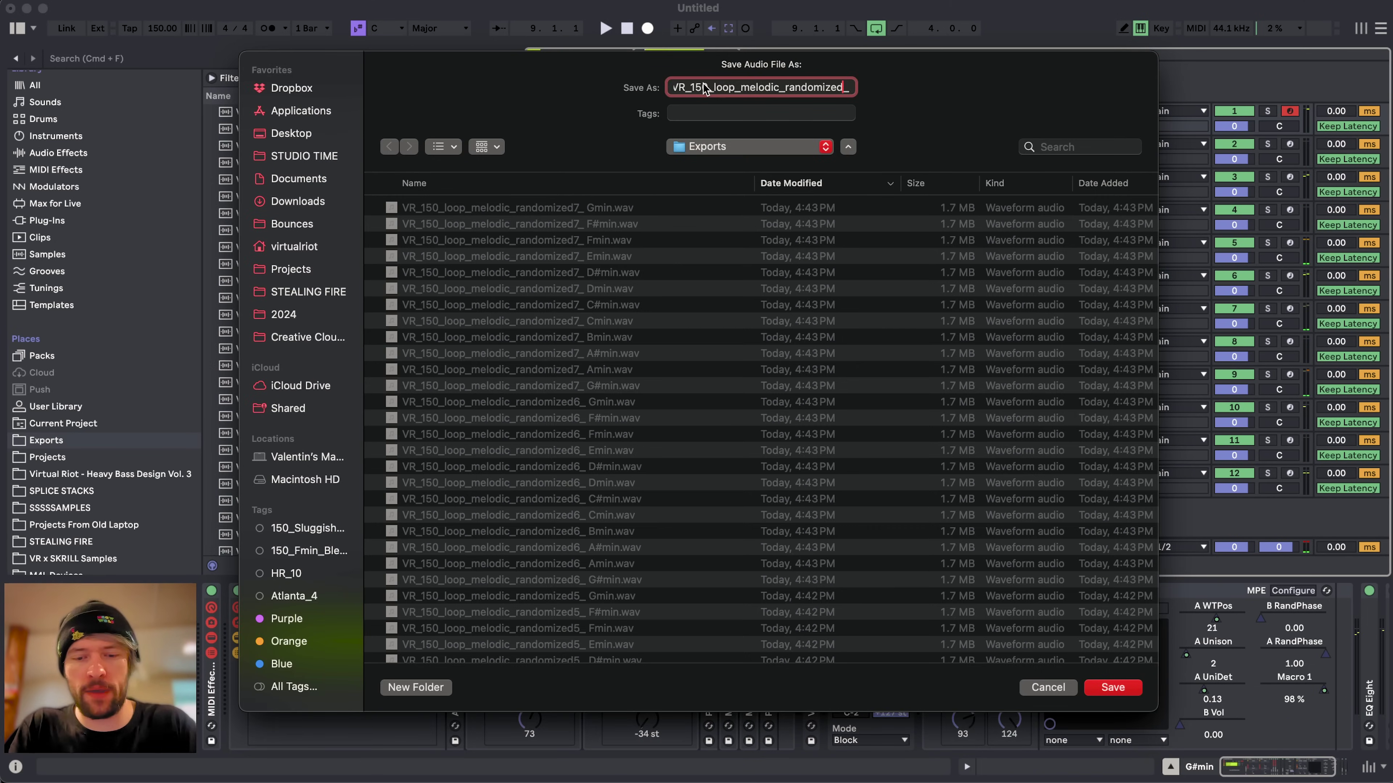
type("8_")
key("Return")
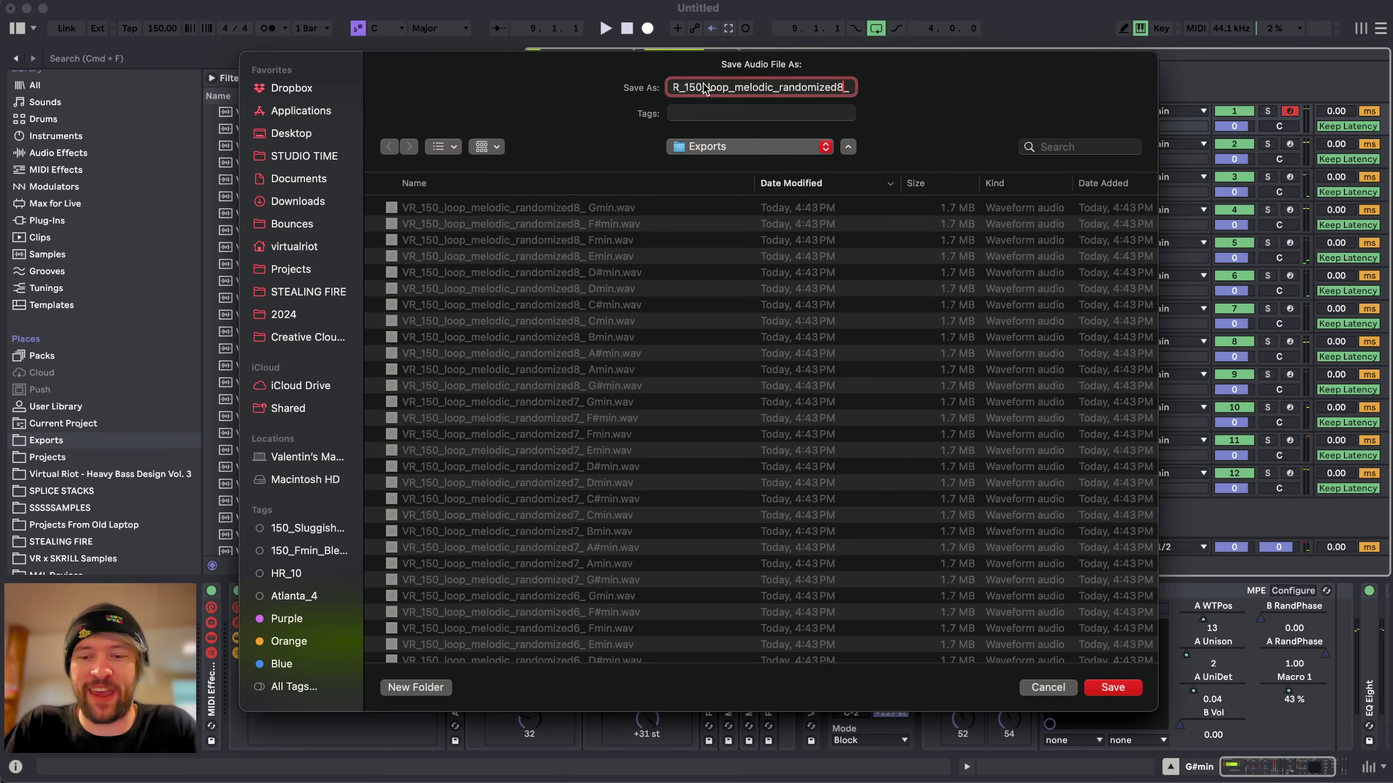
- Export the loop range of all tracks to the Exports folder as VR_150_loop_melodic_randomized9_
key("BackSpace")
key("BackSpace")
type("9_")
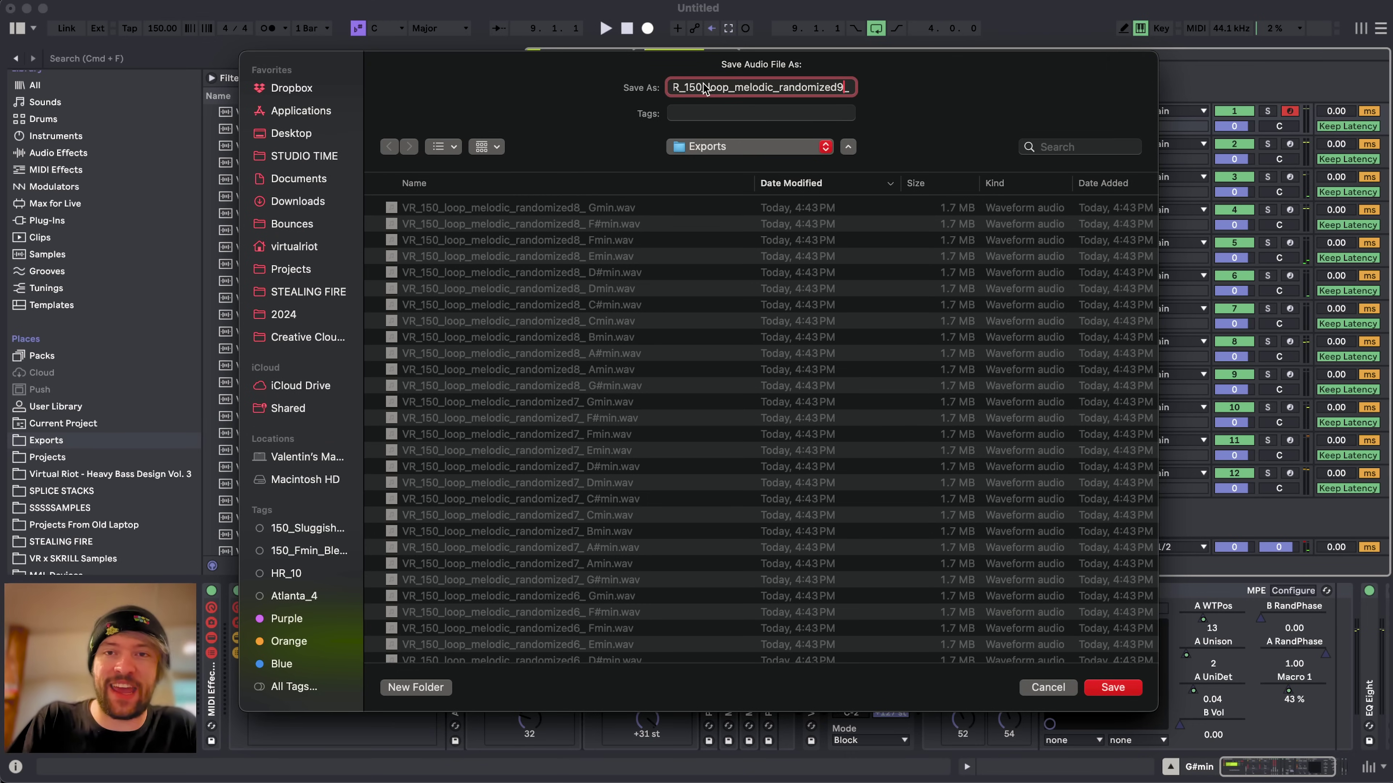
key("Return")
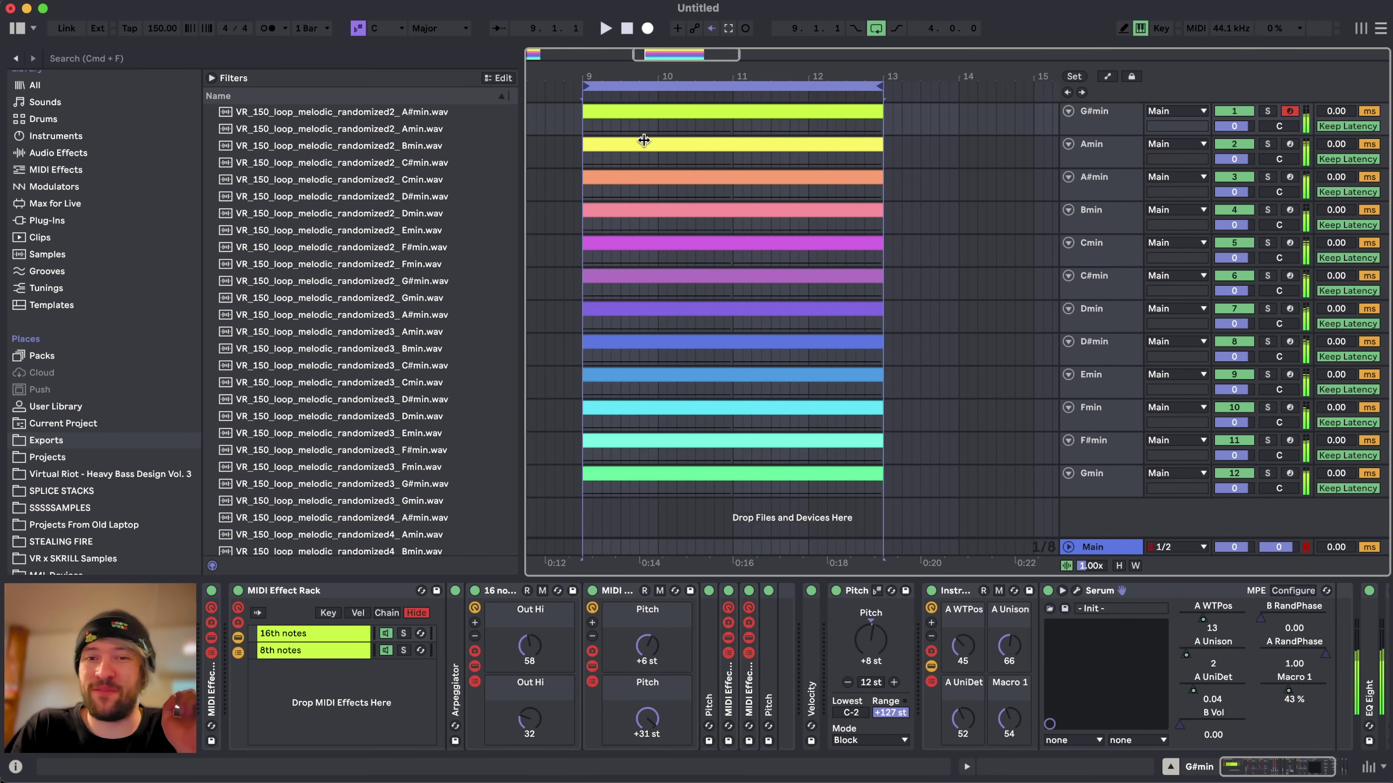
- Export the loop range of all tracks to the Exports folder as VR_150_loop_melodic_randomized10_
scroll(464, 254, "down", 15)
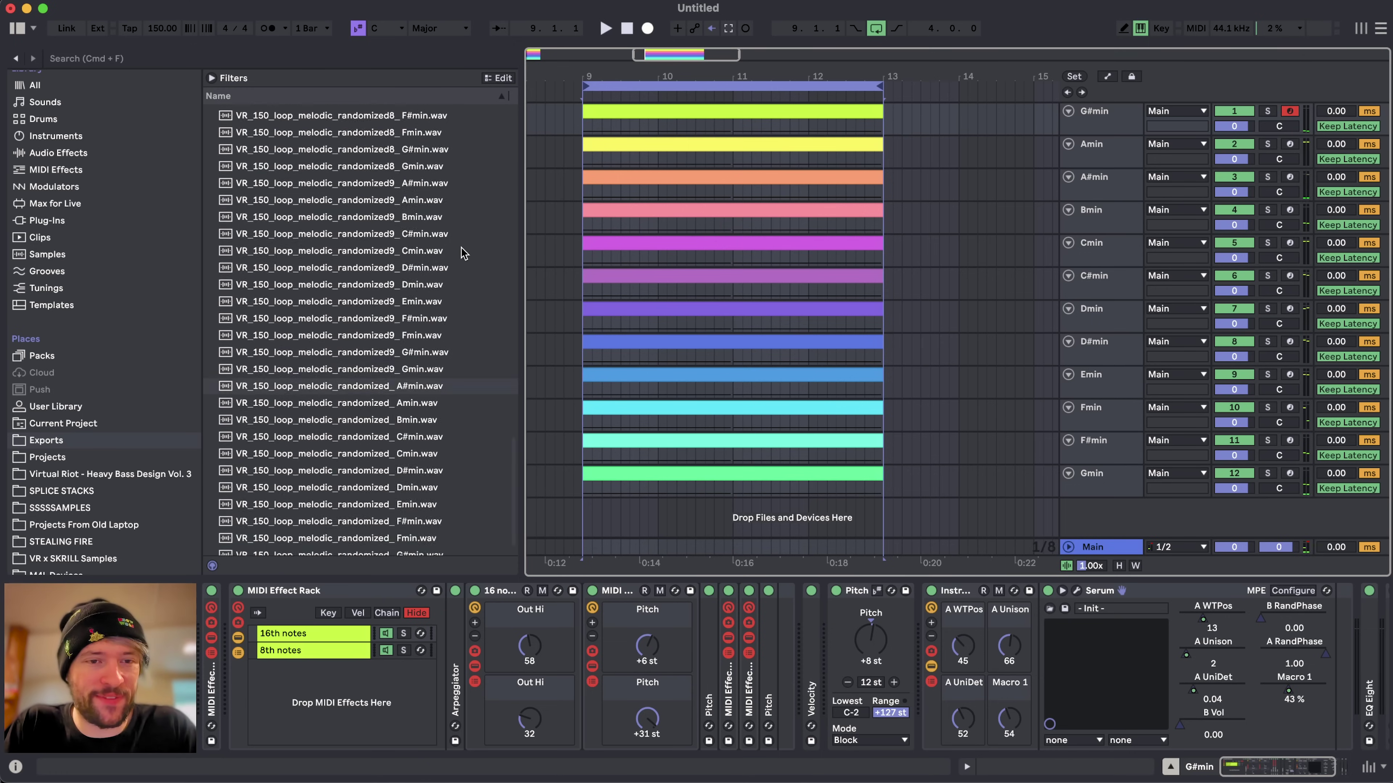
scroll(464, 253, "up", 15)
key("super+shift+r")
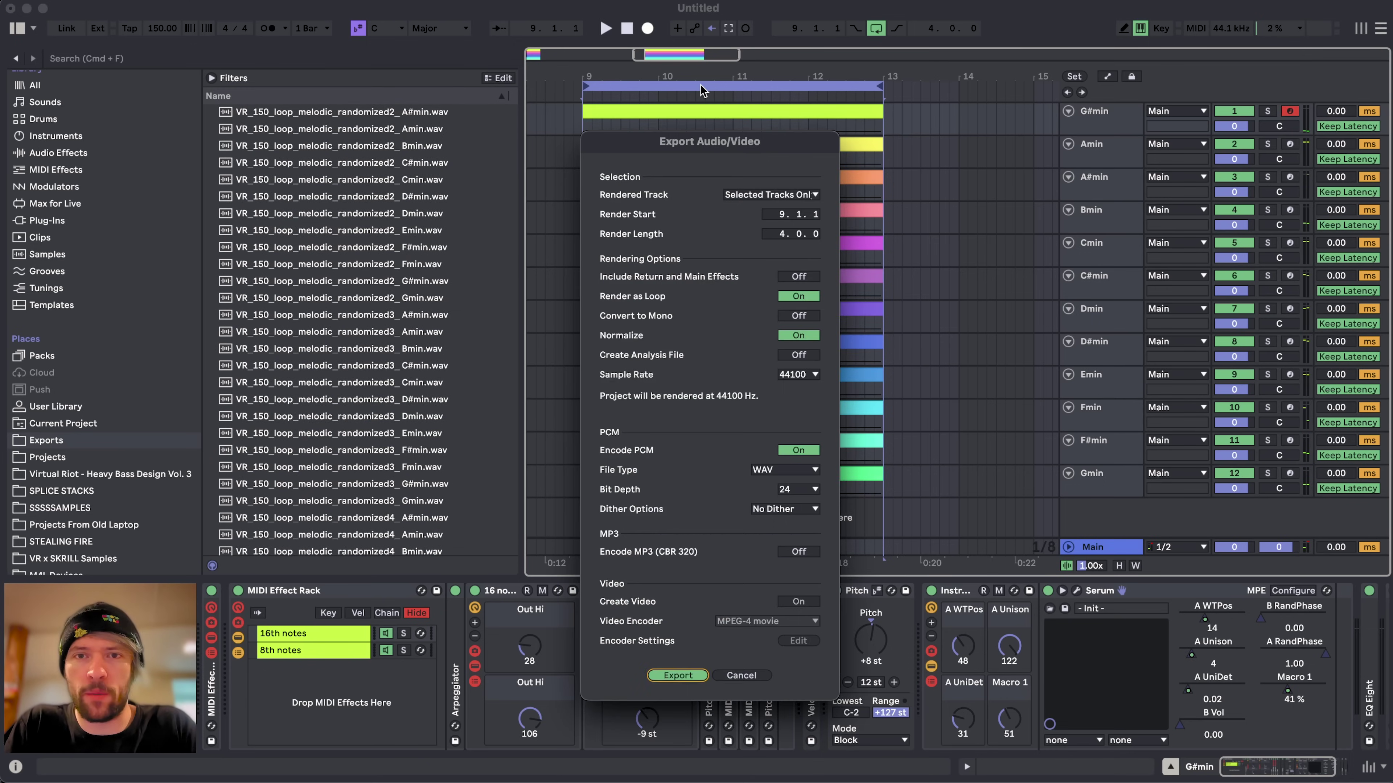
key("Return")
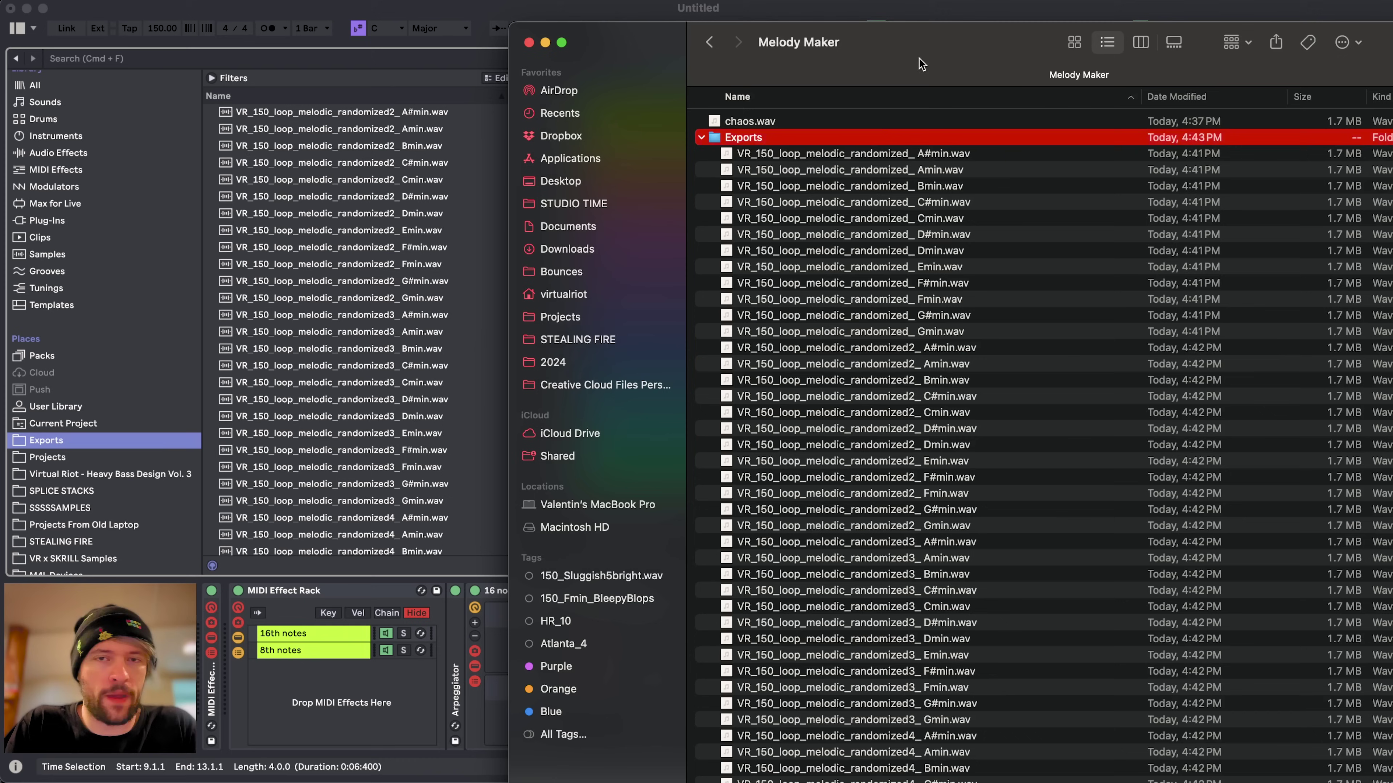
- Preview the Exports folder in Finder to check its size and item count, then return to Ableton Live
key("space")
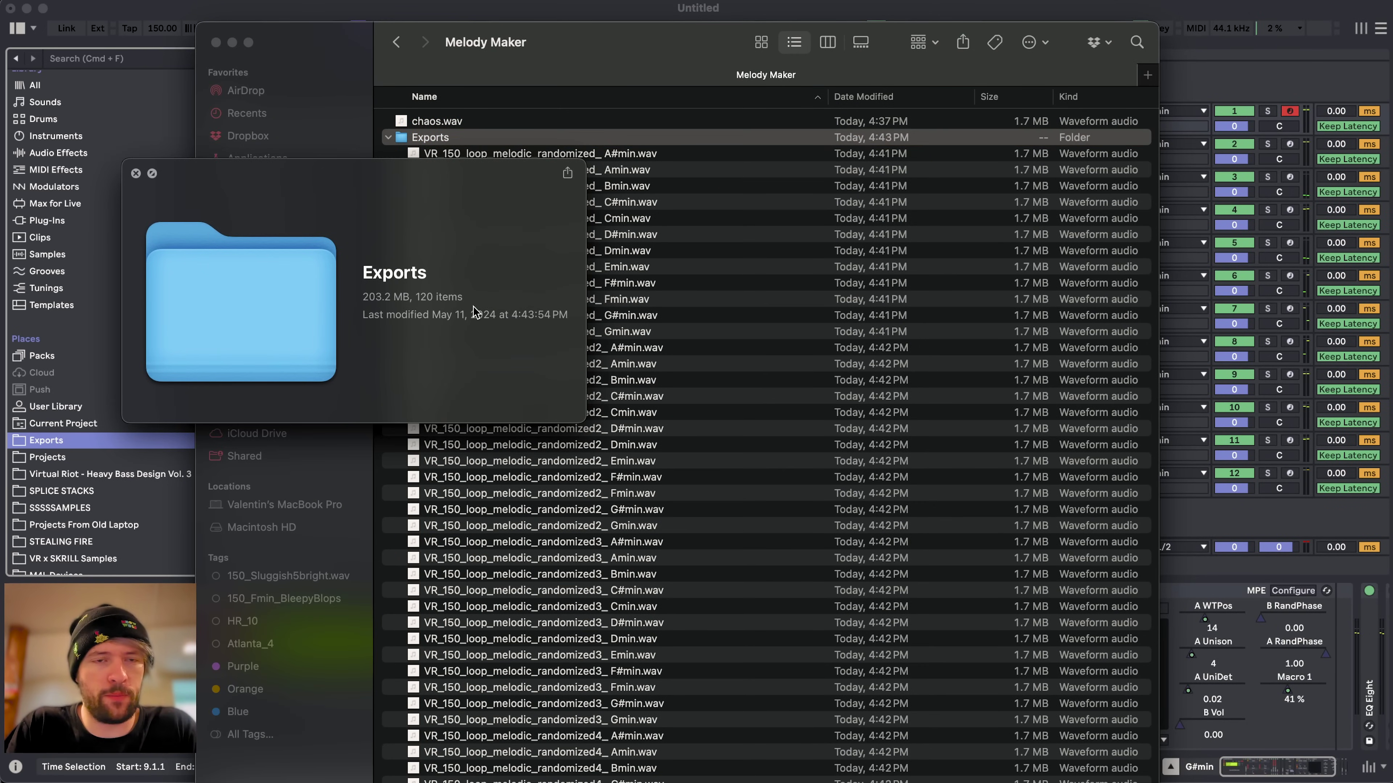
key("space")
scroll(440, 207, "down", 10)
left_click(221, 19)
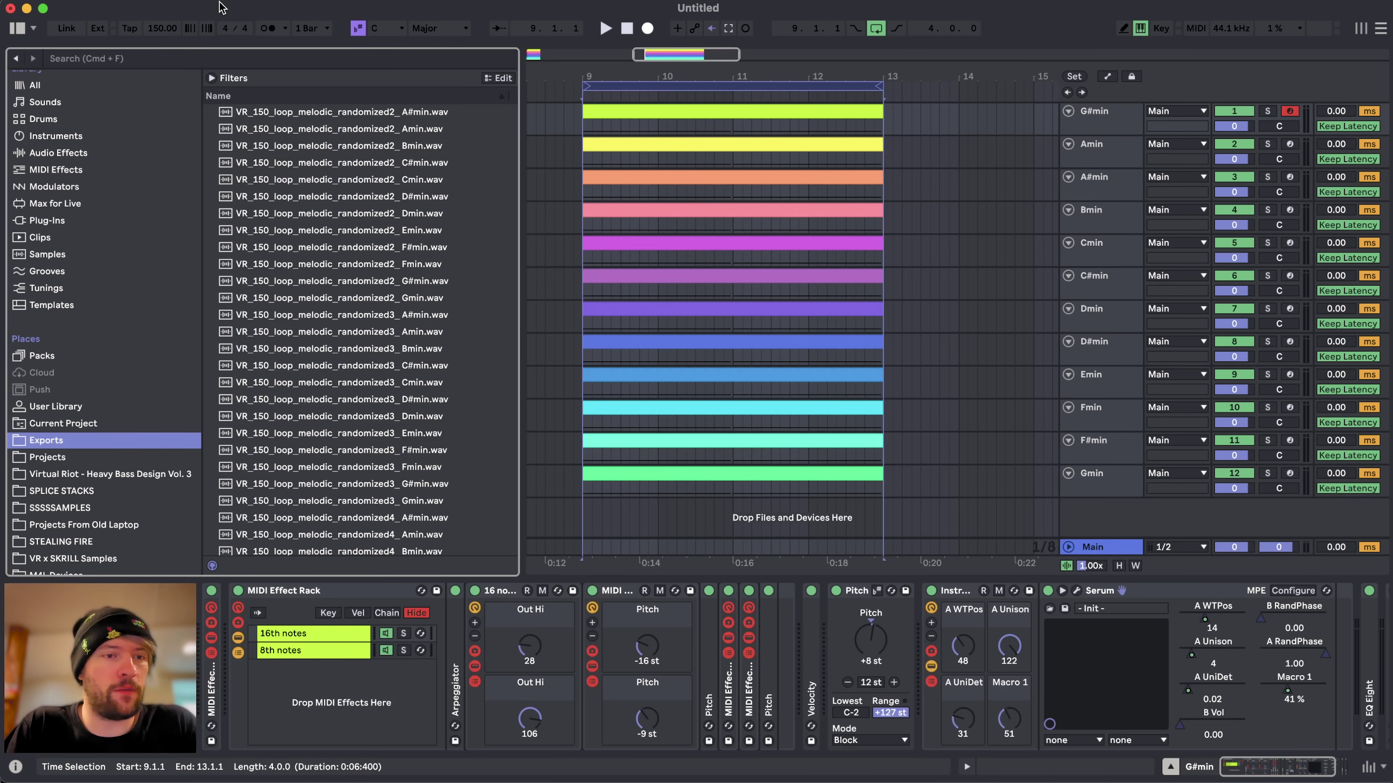
- Reload the Exports folder in the browser by switching to SPLICE STACKS and back
scroll(341, 390, "down", 5)
left_click(61, 491)
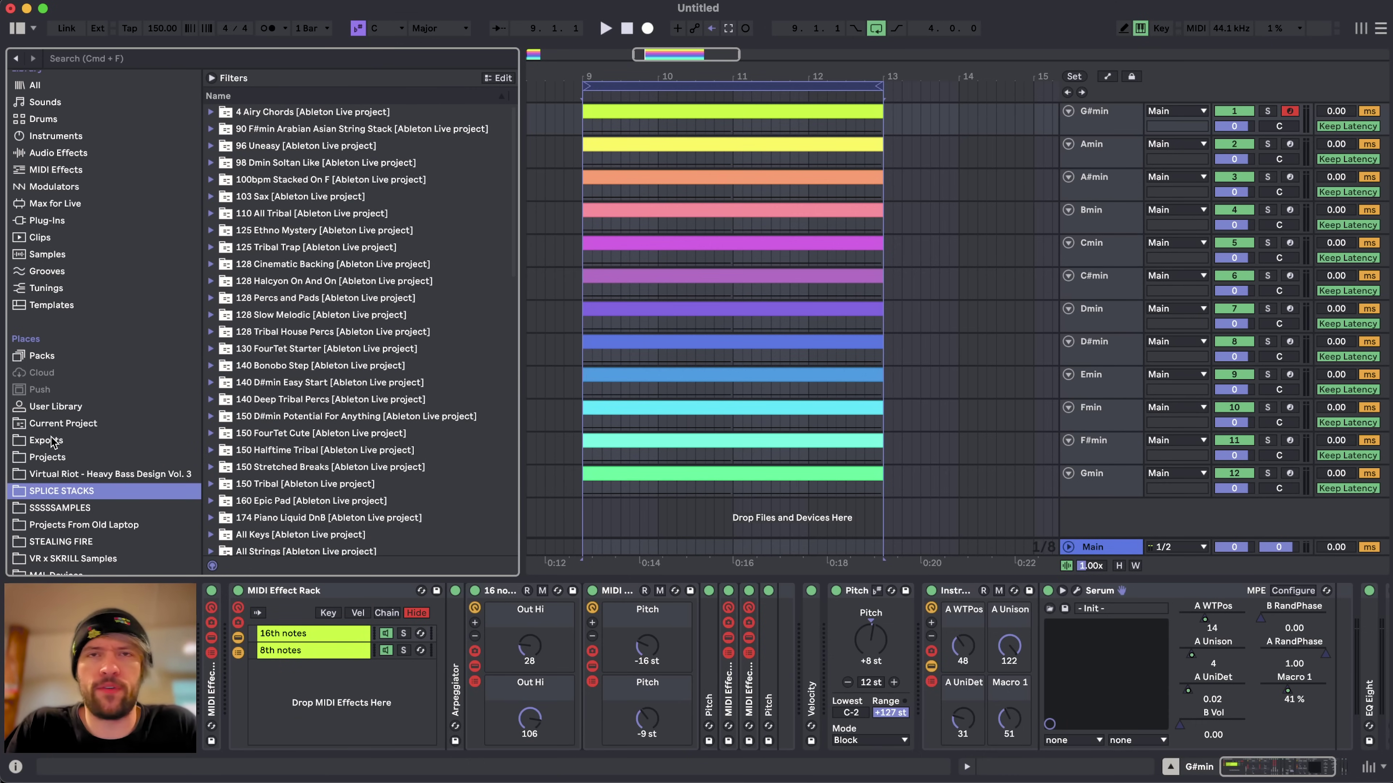
left_click(54, 441)
- Set the project tempo to 120 BPM
left_click_drag(166, 34, 166, 33)
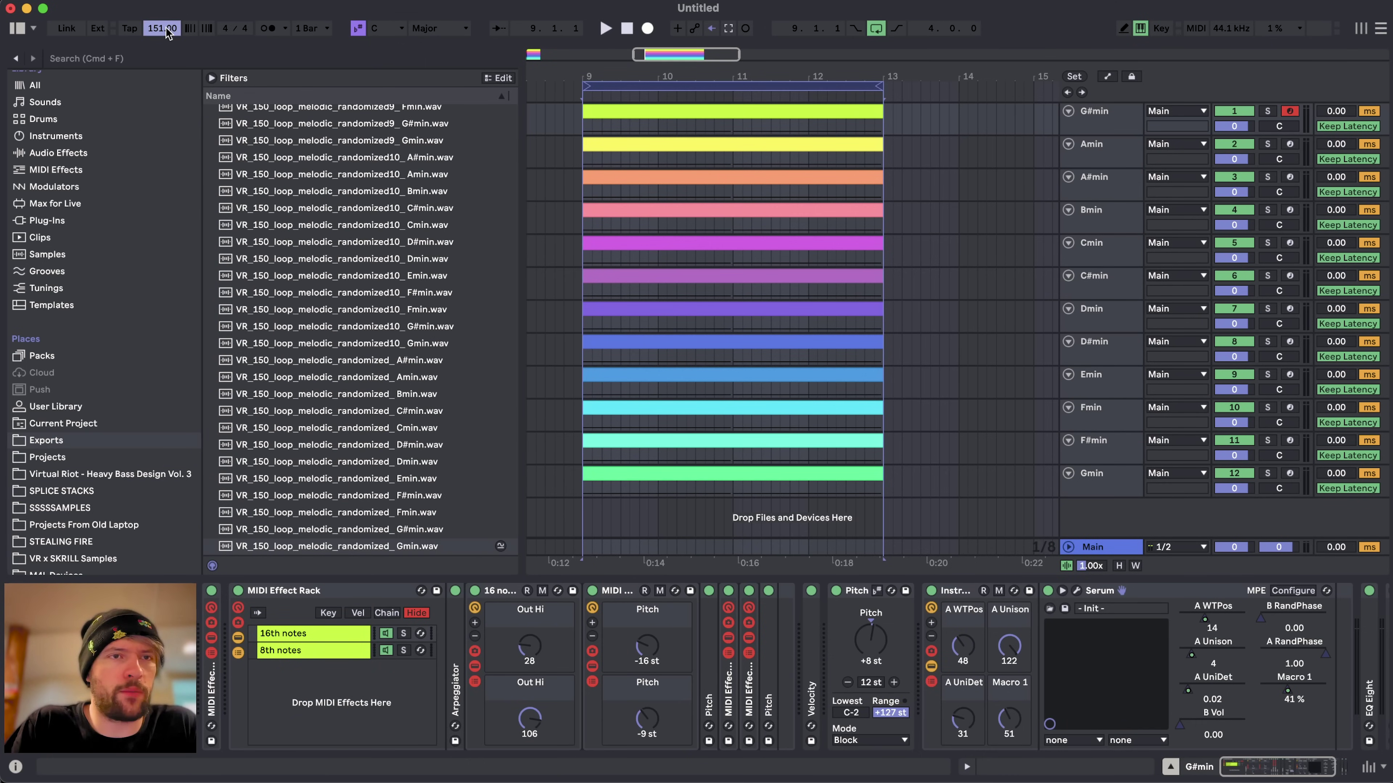
key("Down")
type("1")
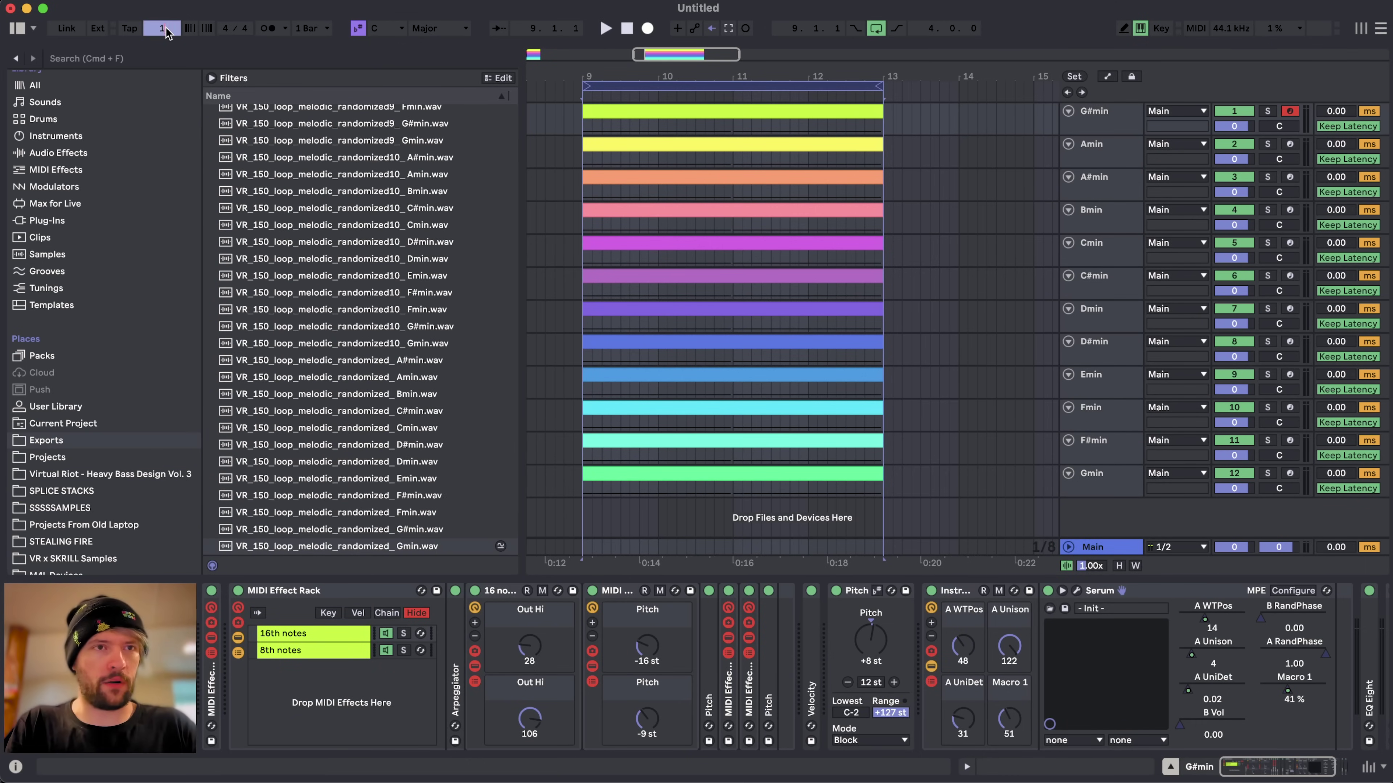
type("020")
key("Return")
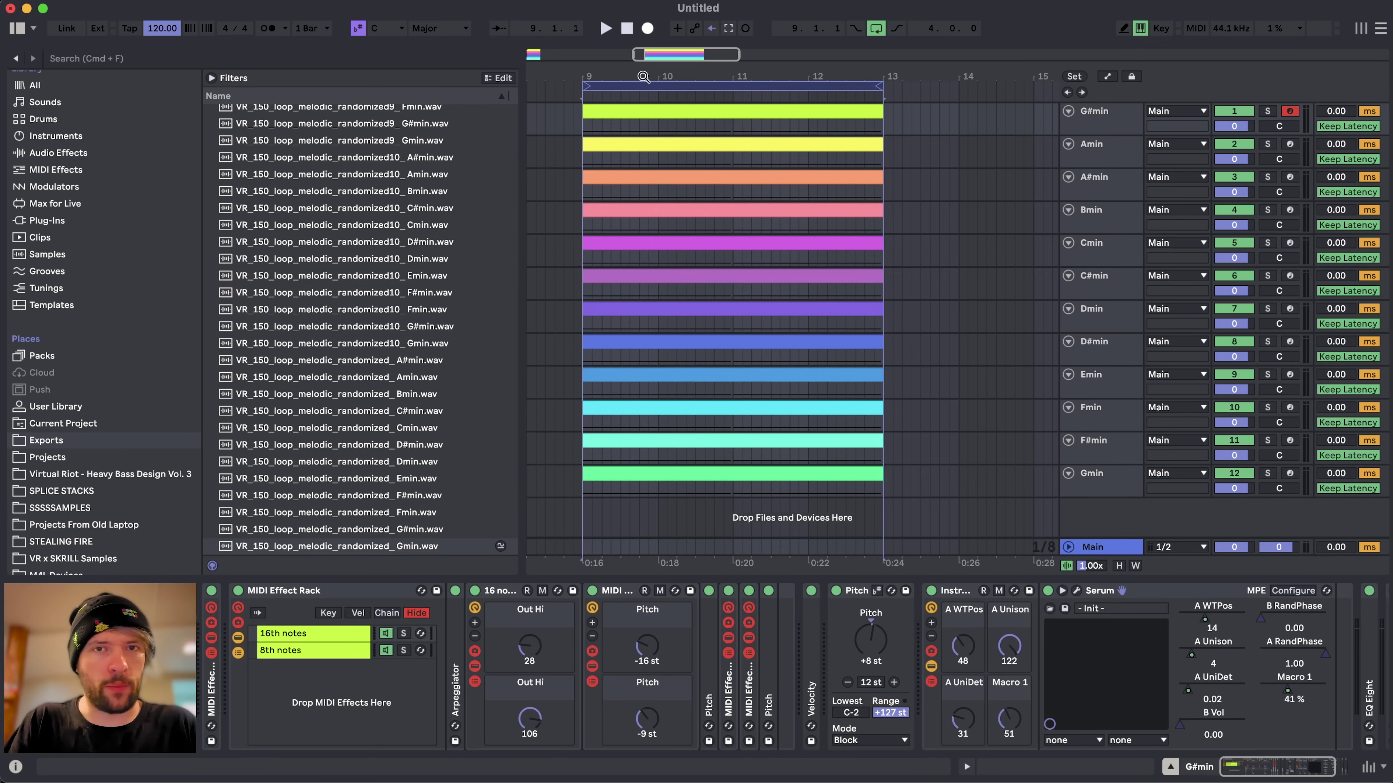
- Export the loop range of all tracks to the Exports folder as VR_120_loop_melodic_randomized_
left_click(657, 87)
key("super+shift+r")
key("Return")
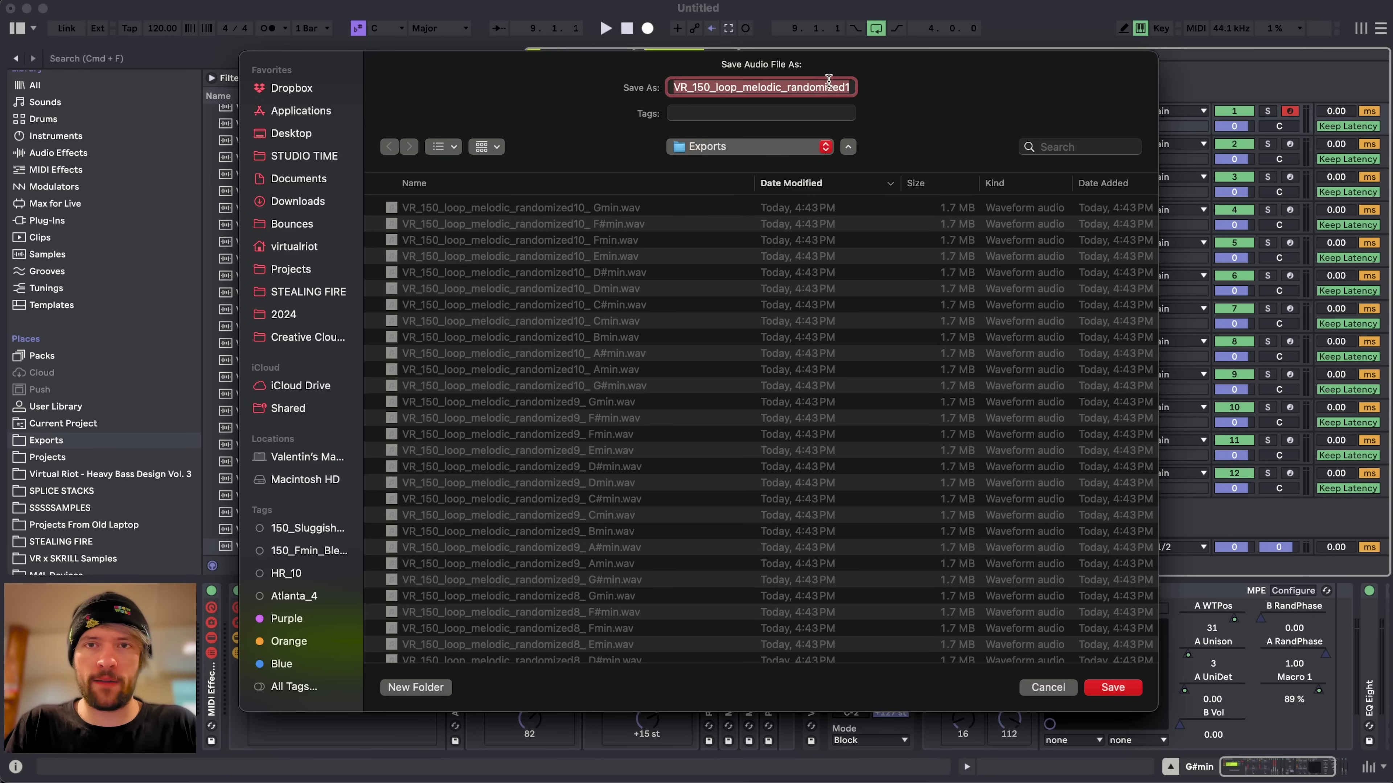
key("super+v")
left_click(702, 86)
key("BackSpace")
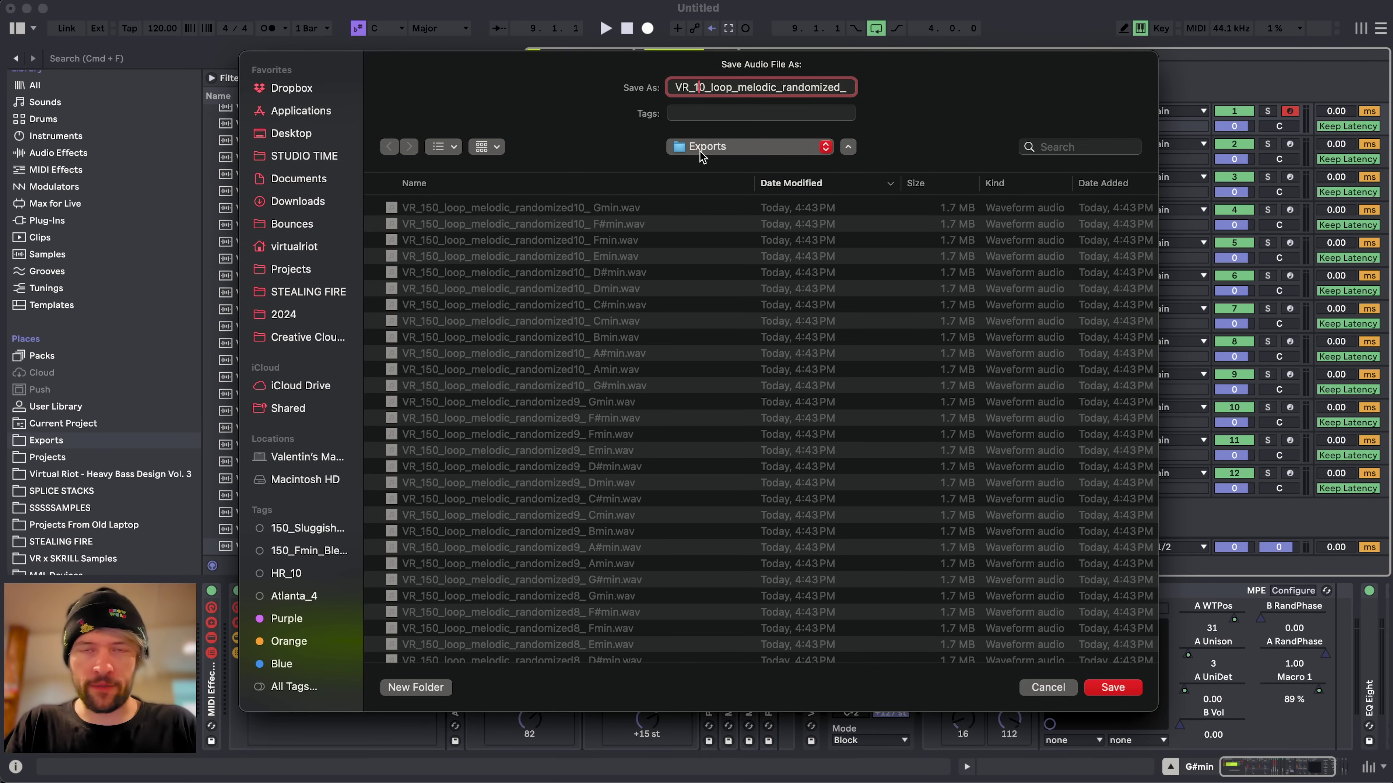
type("2")
key("Return")
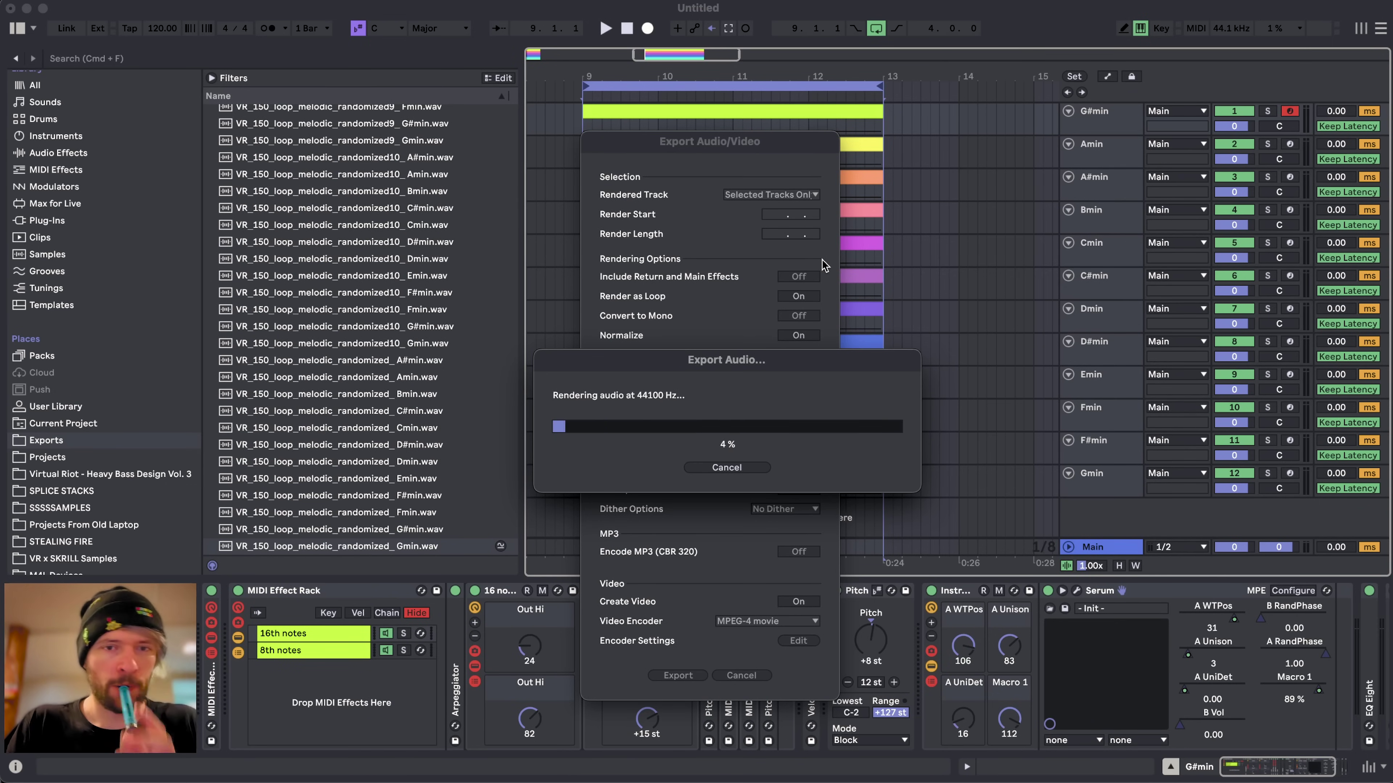
- Export the loop range of all tracks twice, as VR_120_loop_melodic_randomized2_ and VR_120_loop_melodic_randomized3_
left_click(686, 87)
key("shift+super+r")
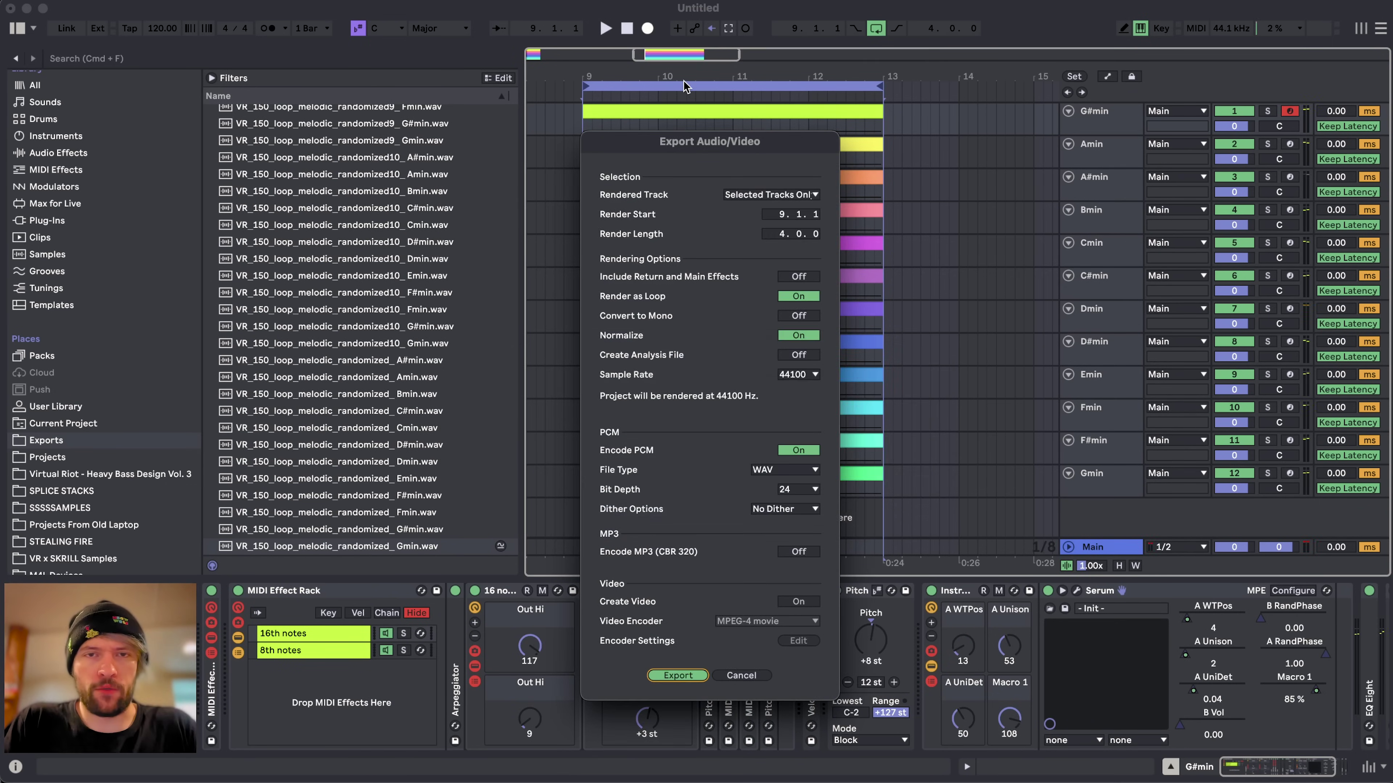
key("Return")
key("Right")
key("Left")
key("Return")
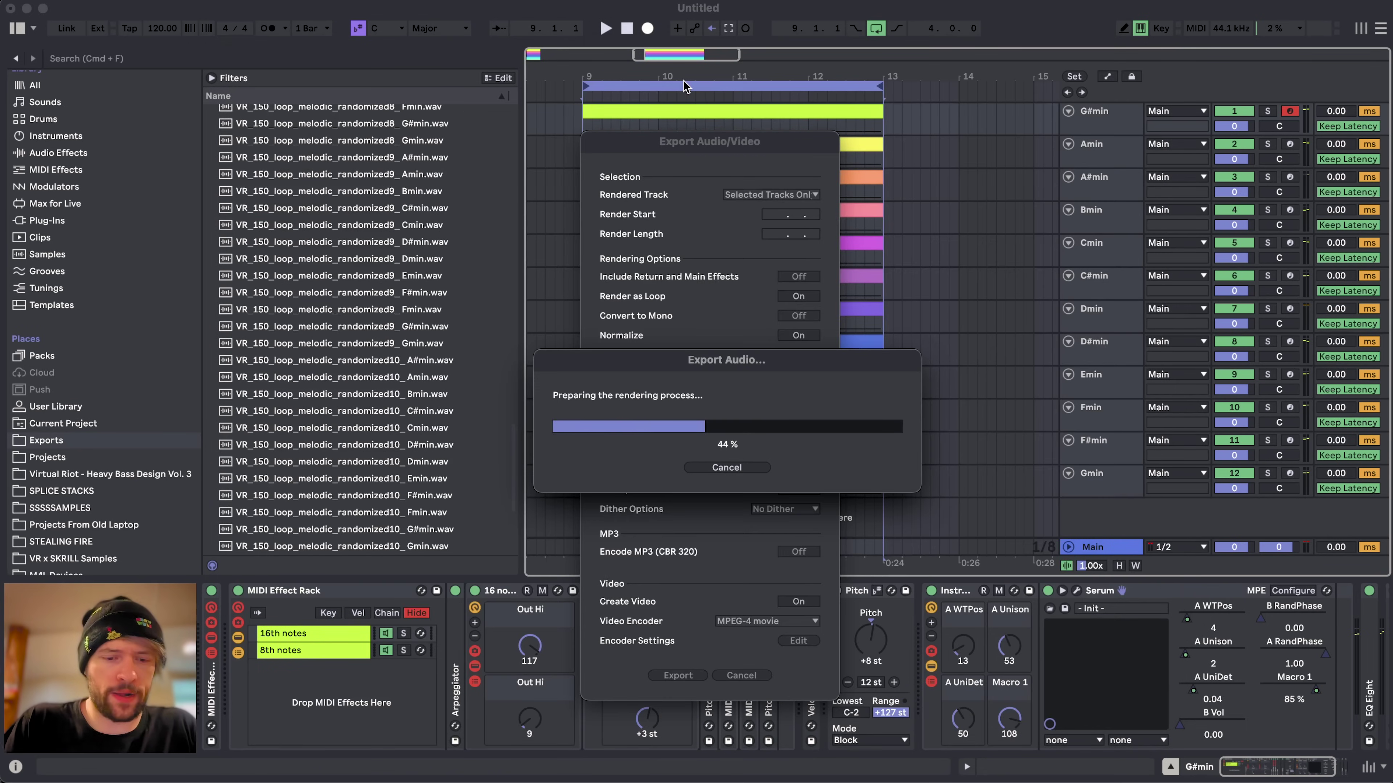
key("ctrl+shift+r")
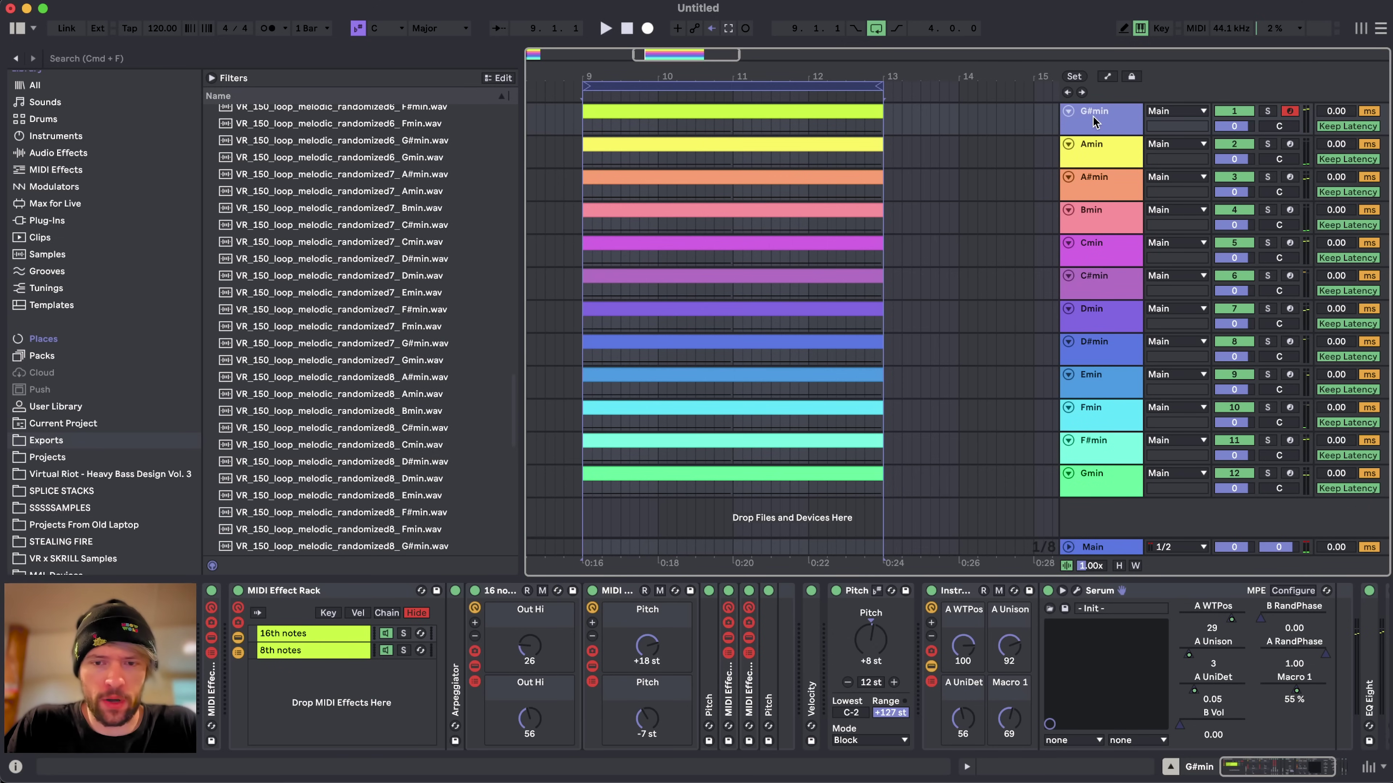
- Set the Pitch device to +7 st on the Gmin track and +5 st on the Fmin track
scroll(915, 608, "right", 1)
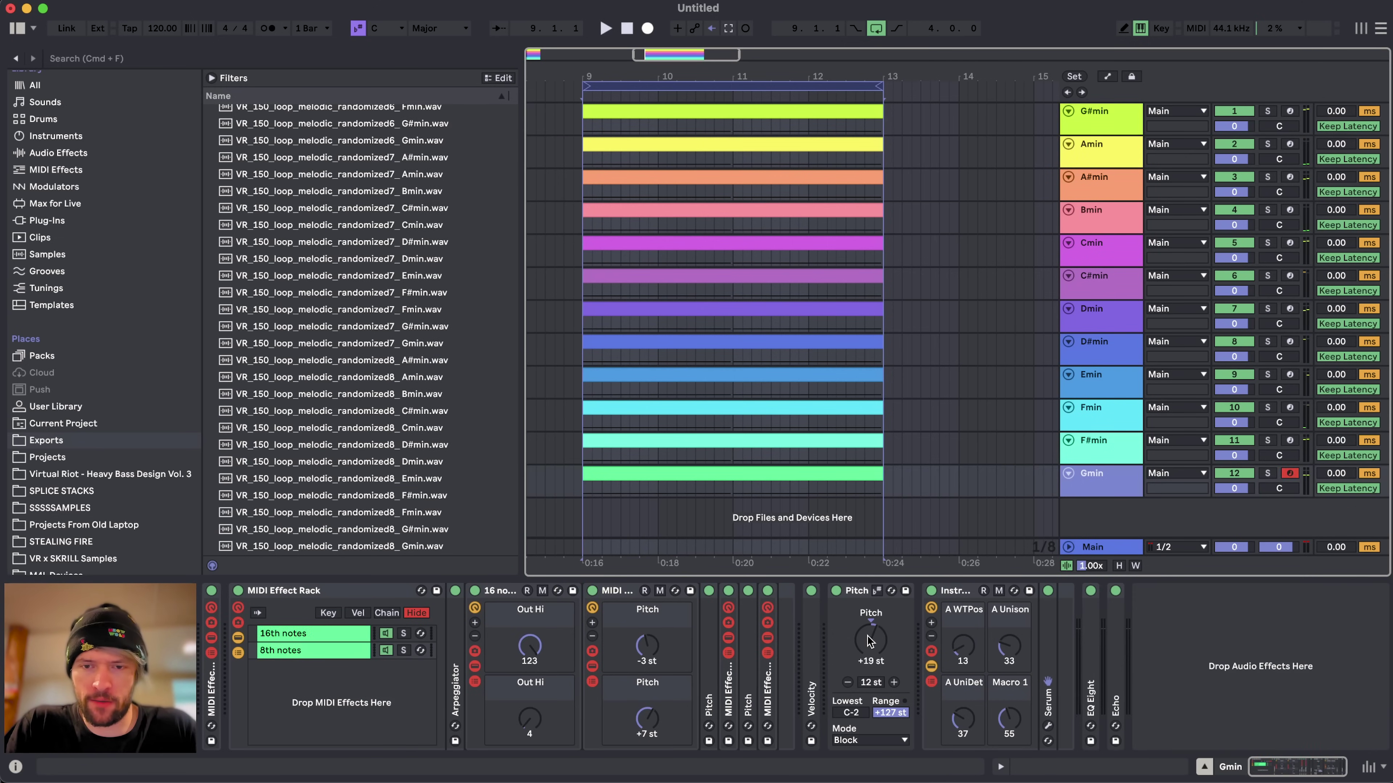
left_click(867, 636)
type("7")
key("Return")
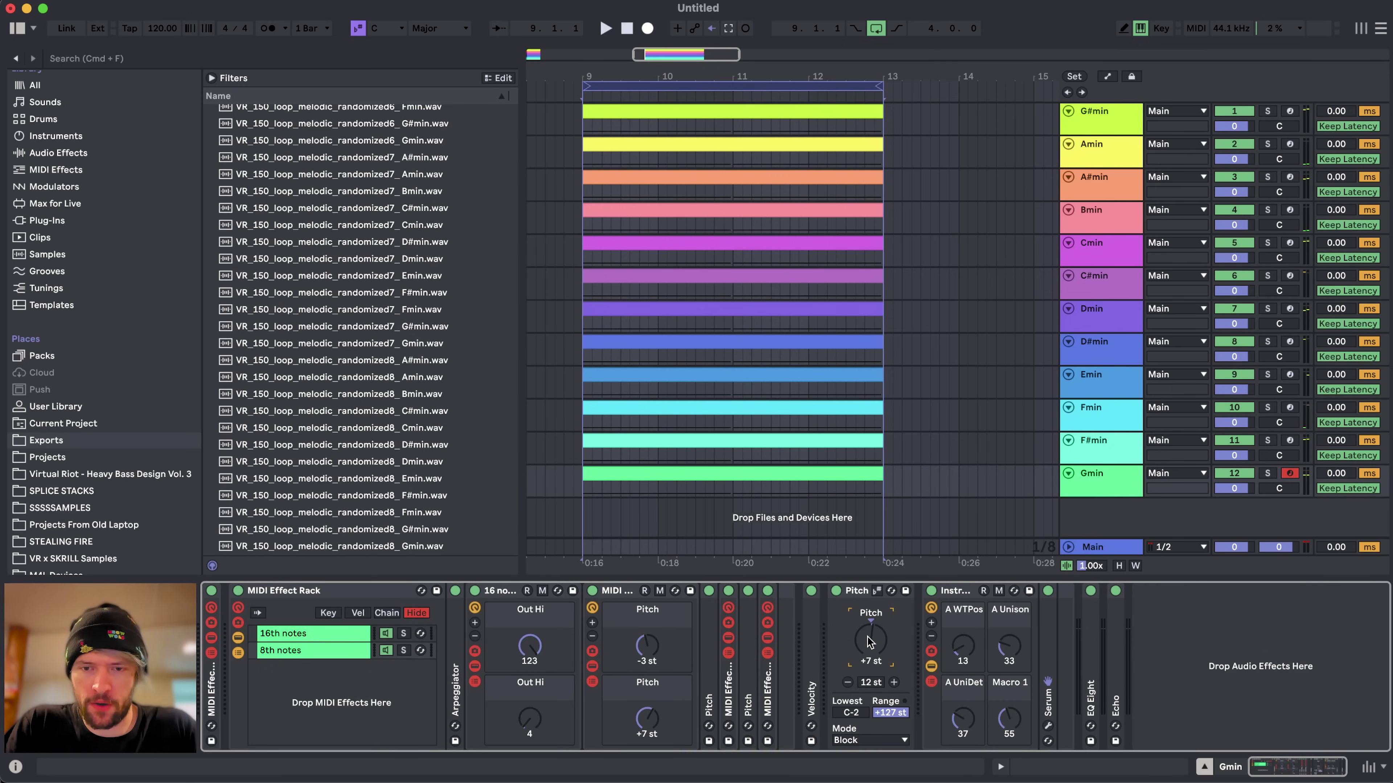
left_click(1100, 420)
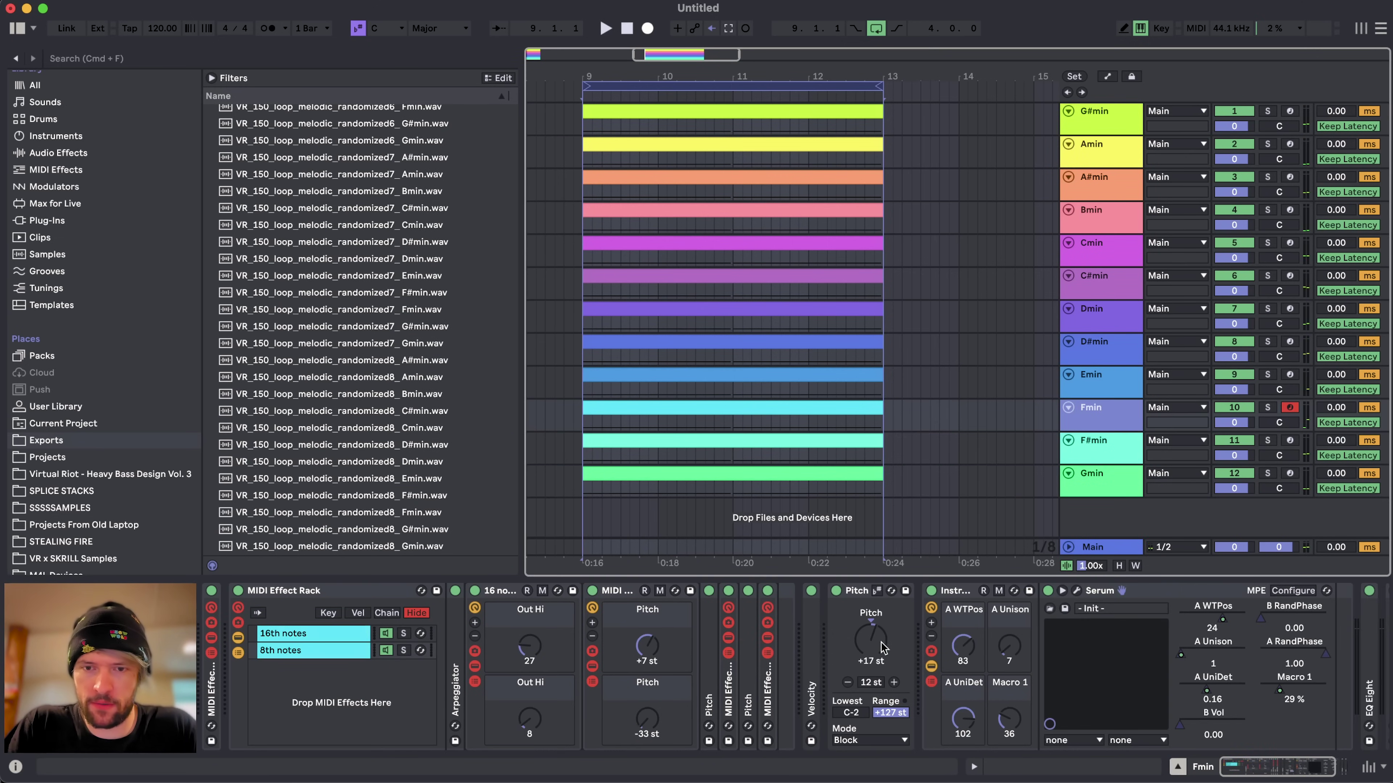
type("5")
key("Return")
- Set the Pitch device to +4 st on the Emin track and +3 st on the D#min track
left_click(1099, 384)
left_click(871, 643)
type("4")
key("Return")
left_click(1100, 352)
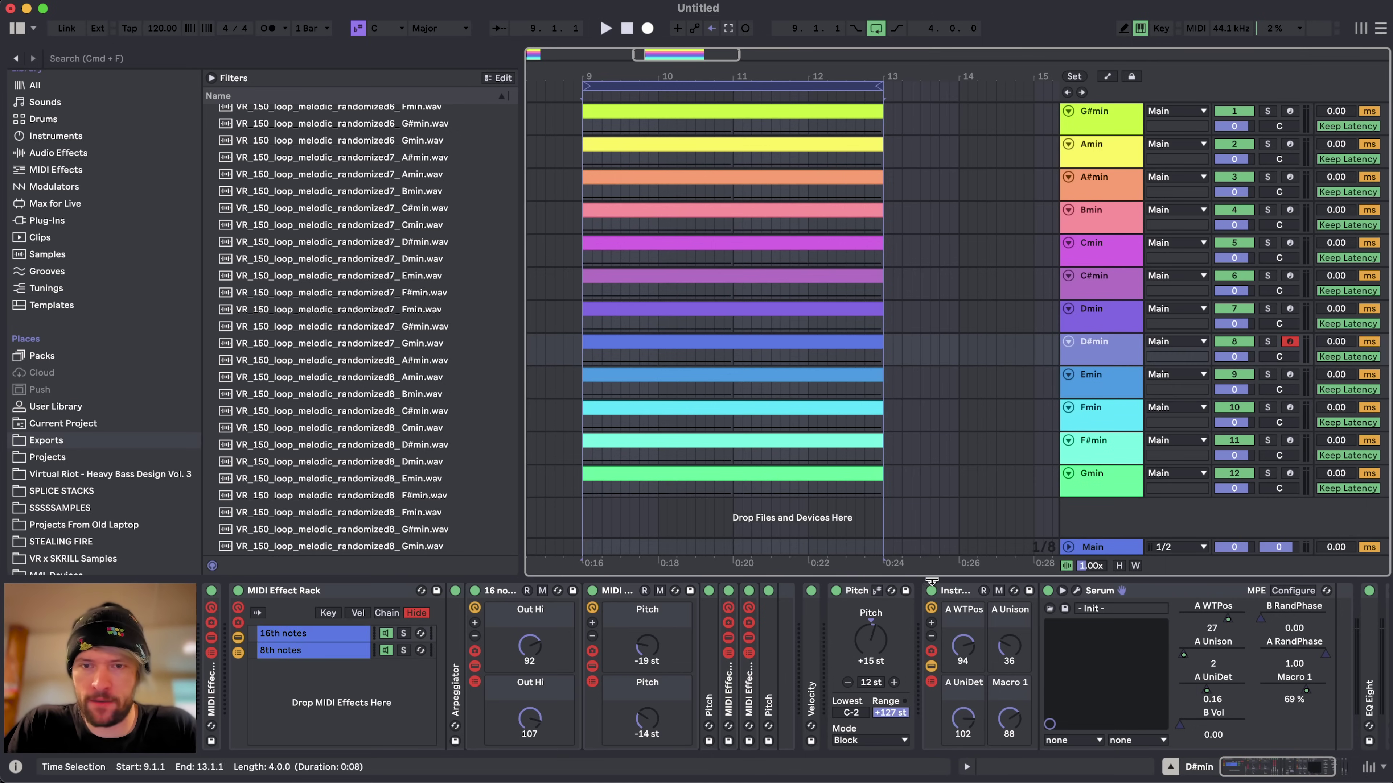
left_click(865, 645)
type("3")
key("Return")
- Adjust the Pitch device on the Dmin track and set the one on the C#min track to +1 st
left_click(1116, 318)
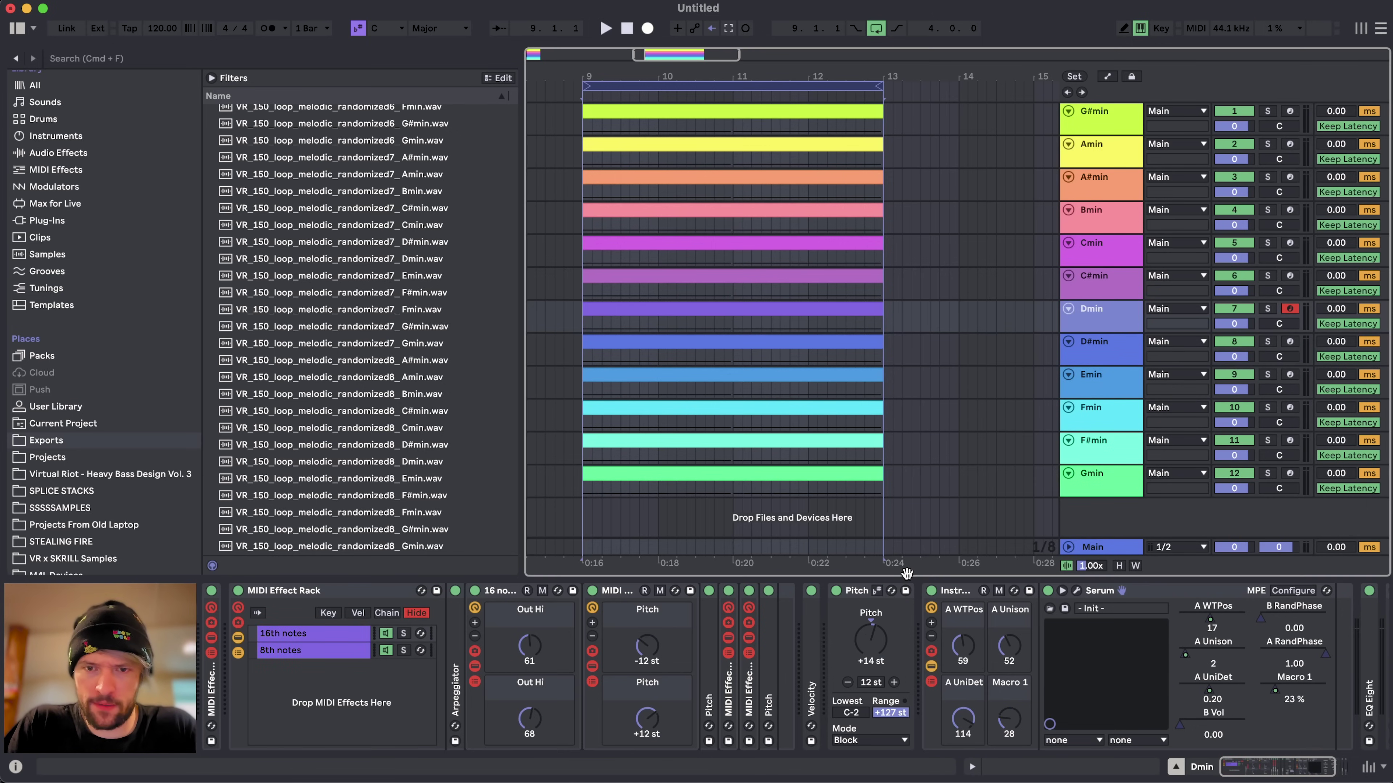
left_click(877, 639)
key("Up")
left_click_drag(872, 639, 874, 639)
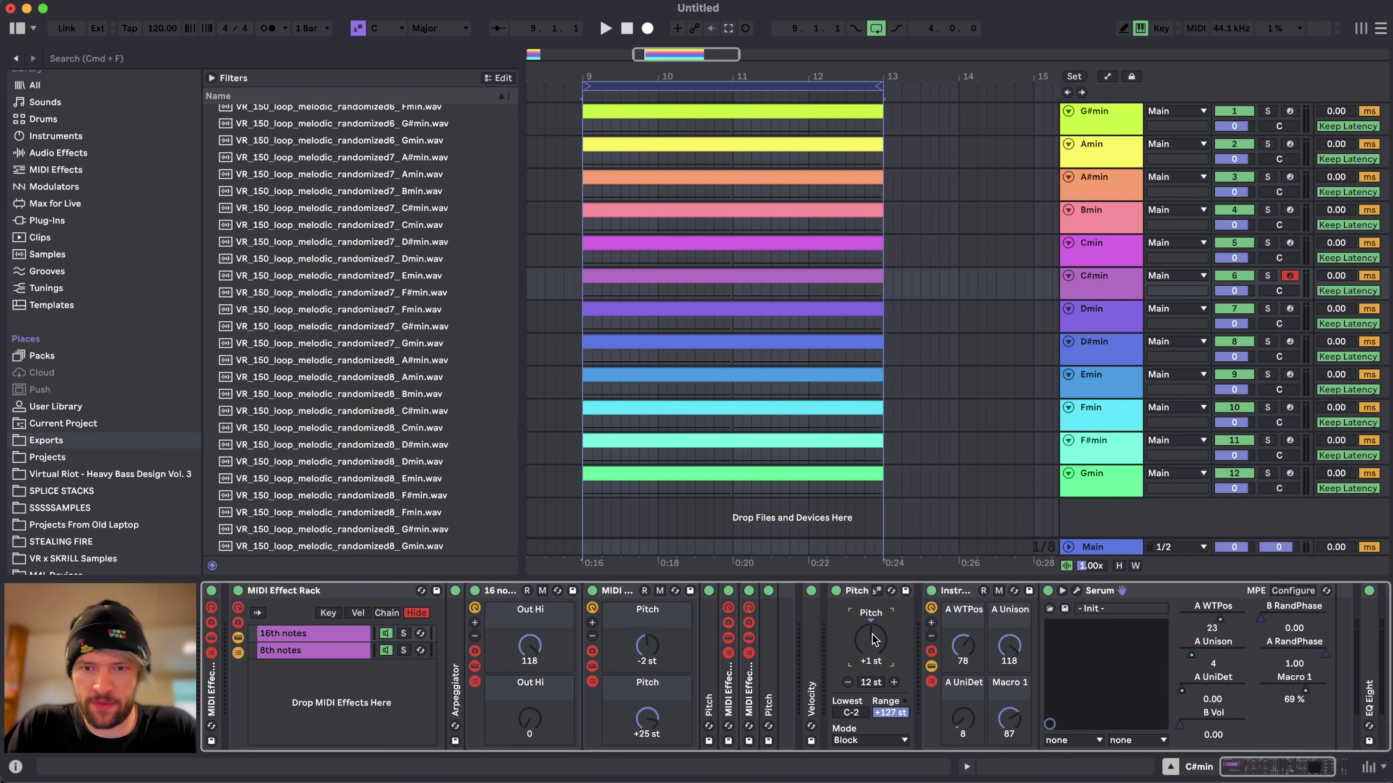
- Select the Cmin track and export the loop range to the Exports folder as VR_120_loop_melodic_randomized4_
left_click(1113, 242)
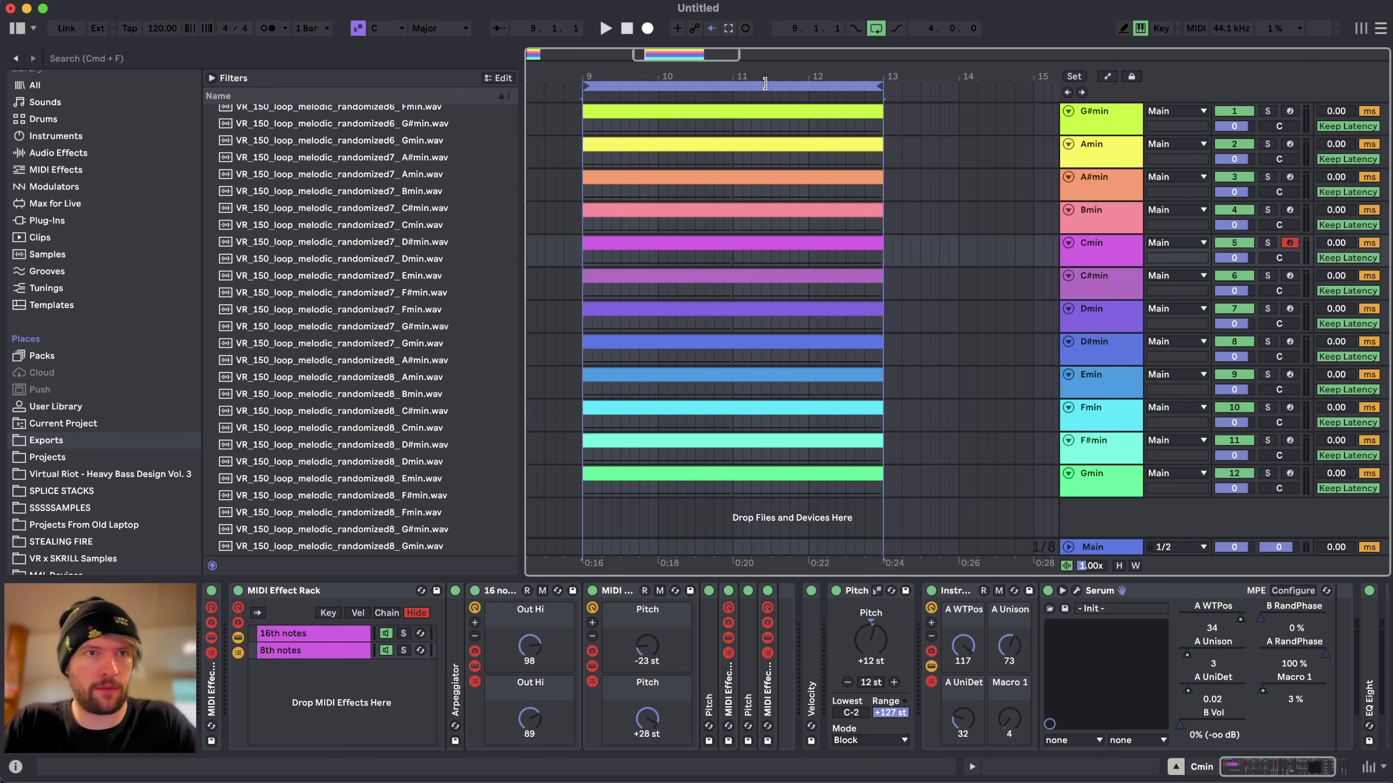
key("super+shift+r")
key("Return")
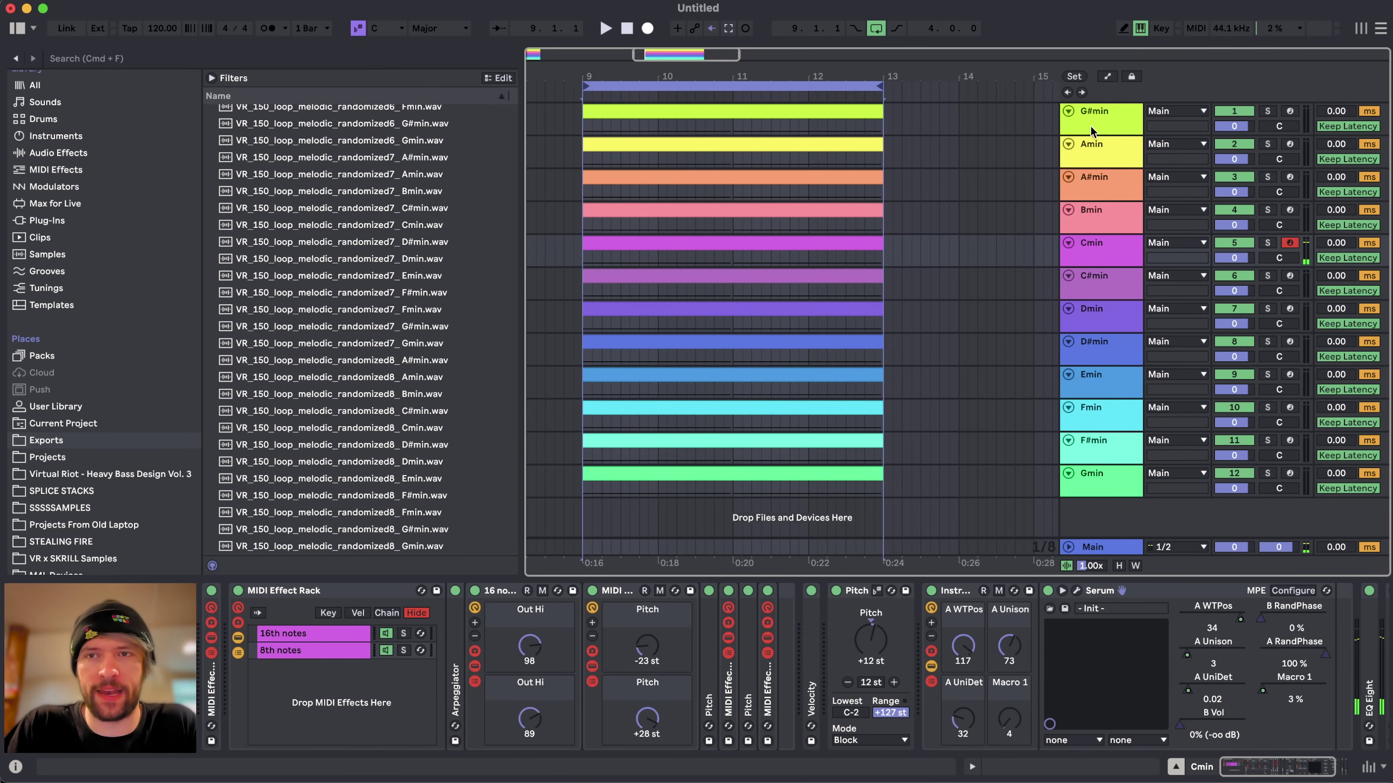
- Select all twelve tracks from G#min to Gmin and export their loops as VR_120_loop_melodic_randomized4_
left_click(1090, 118)
left_click(1097, 479, "shift")
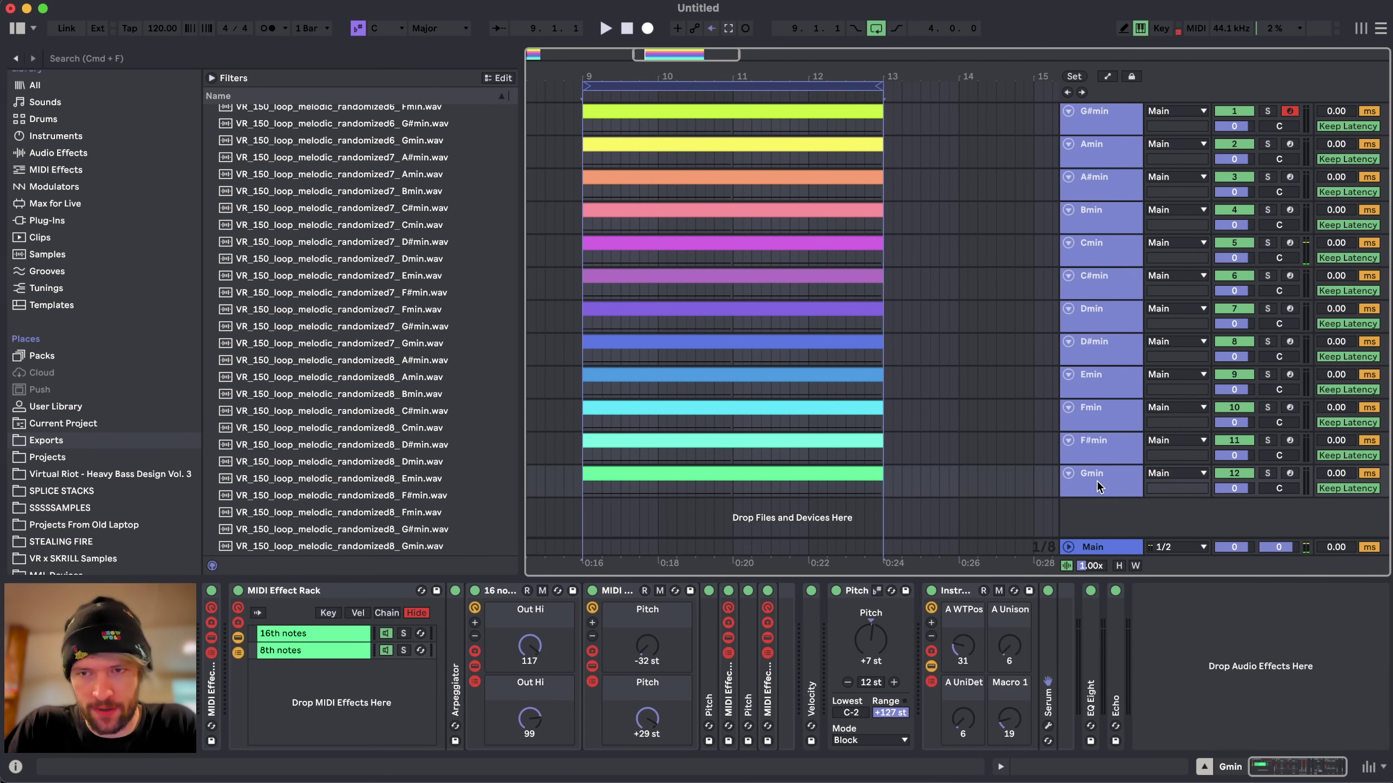
key("super+shift+r")
key("Return")
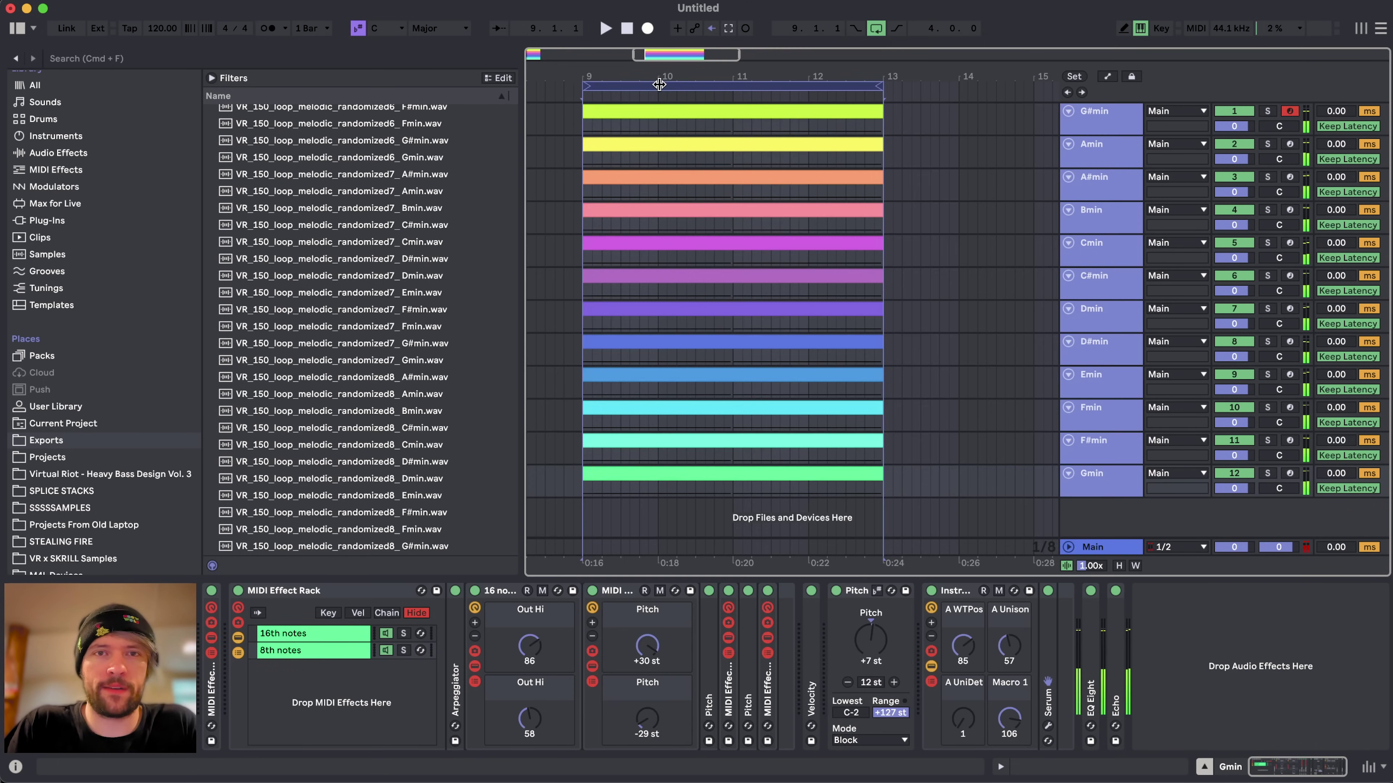
- Export the twelve 120 BPM loops twice more to the Exports folder, as VR_120_loop_melodic_randomized5_ and VR_120_loop_melodic_randomized6_
key("super+shift+r")
key("Return")
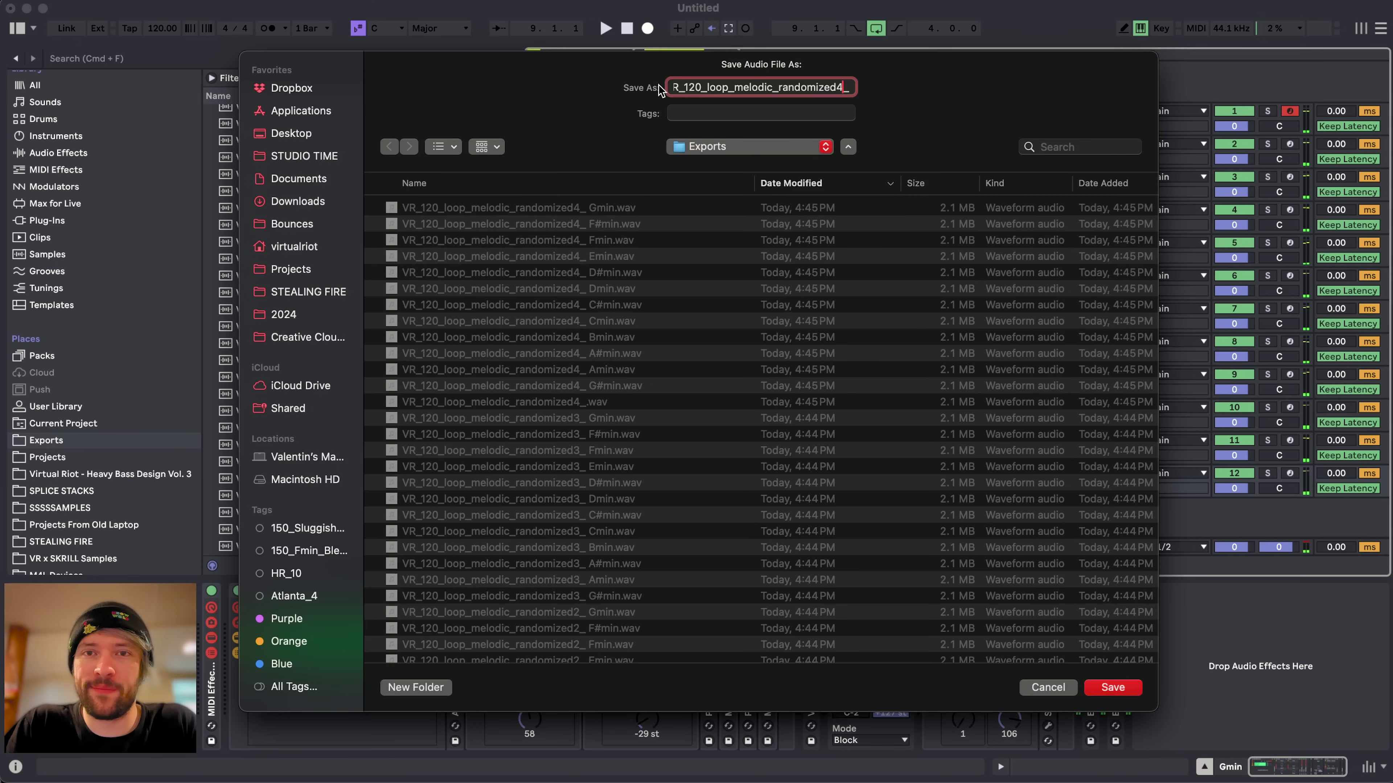
key("Return")
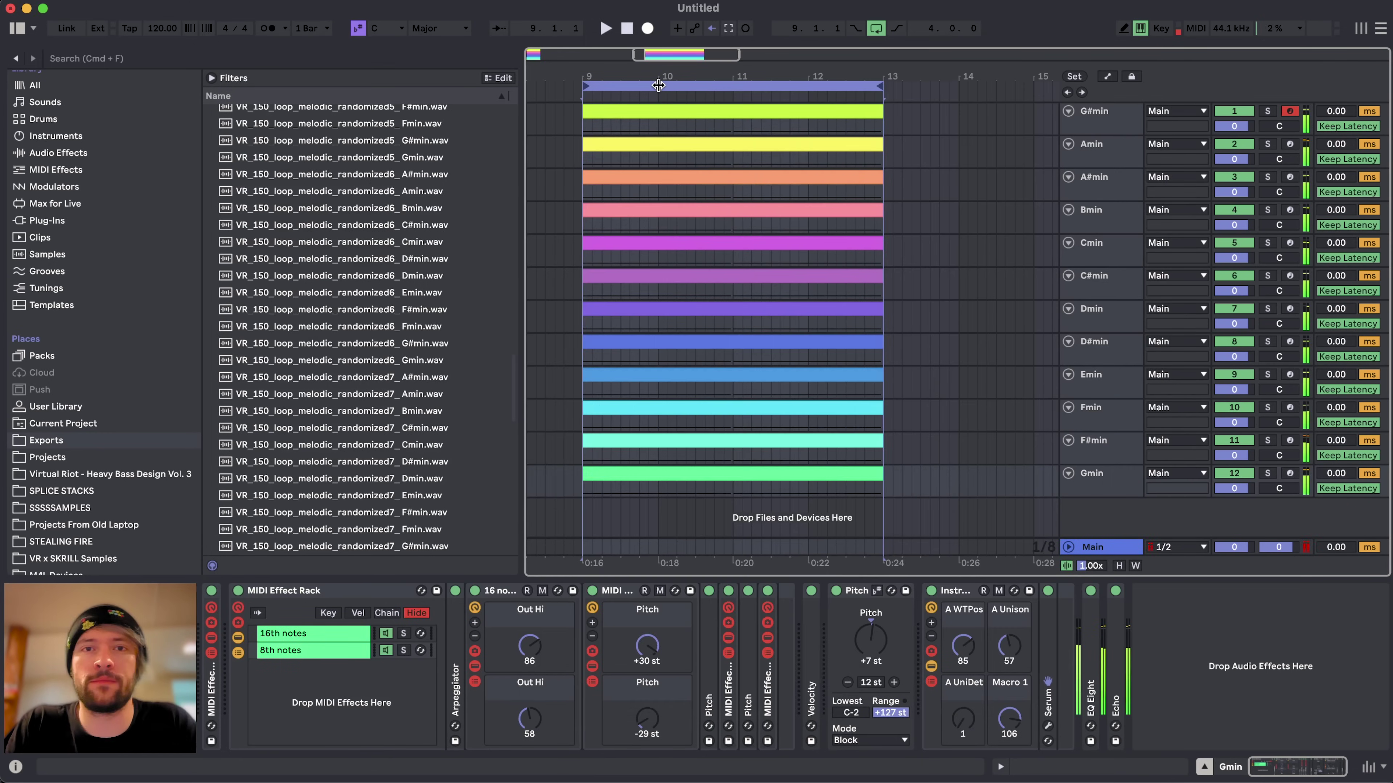
key("super+shift+r")
key("Return")
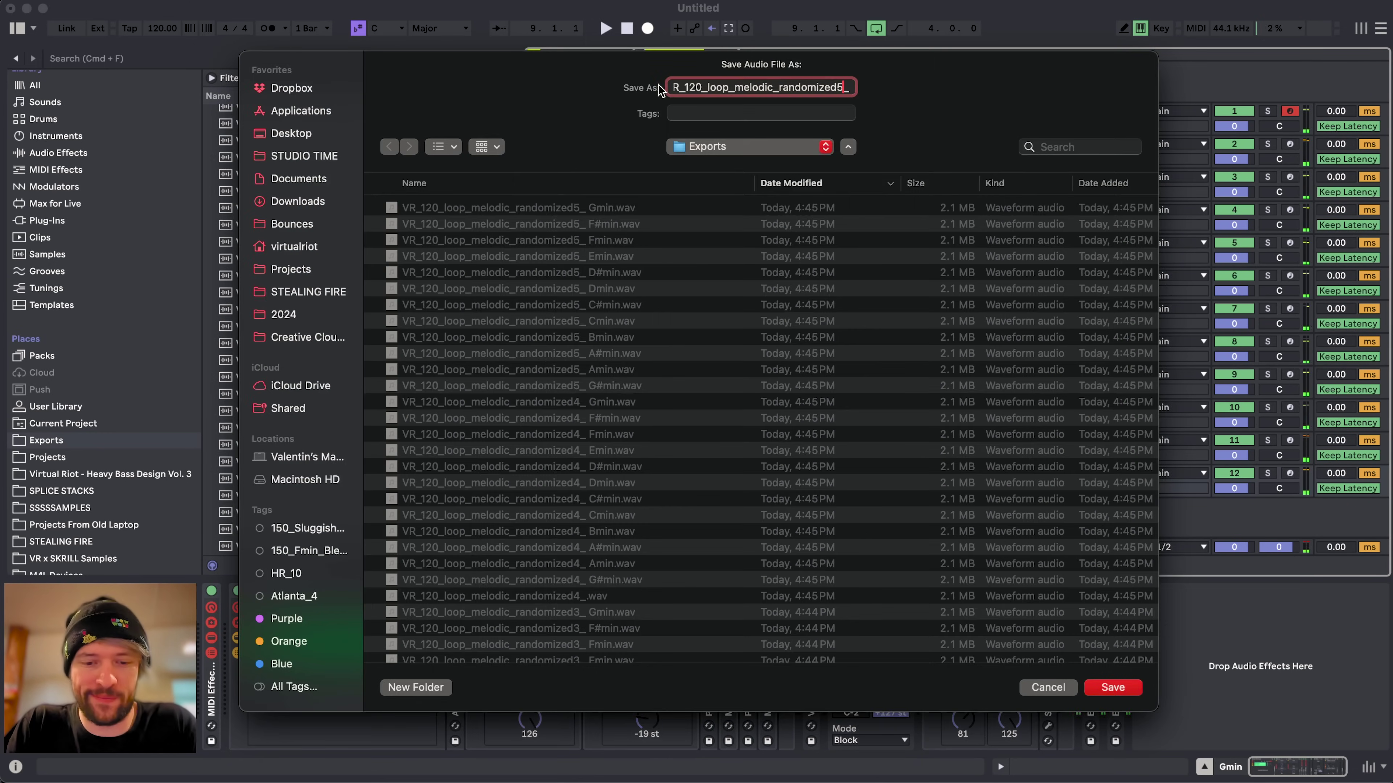
key("Return")
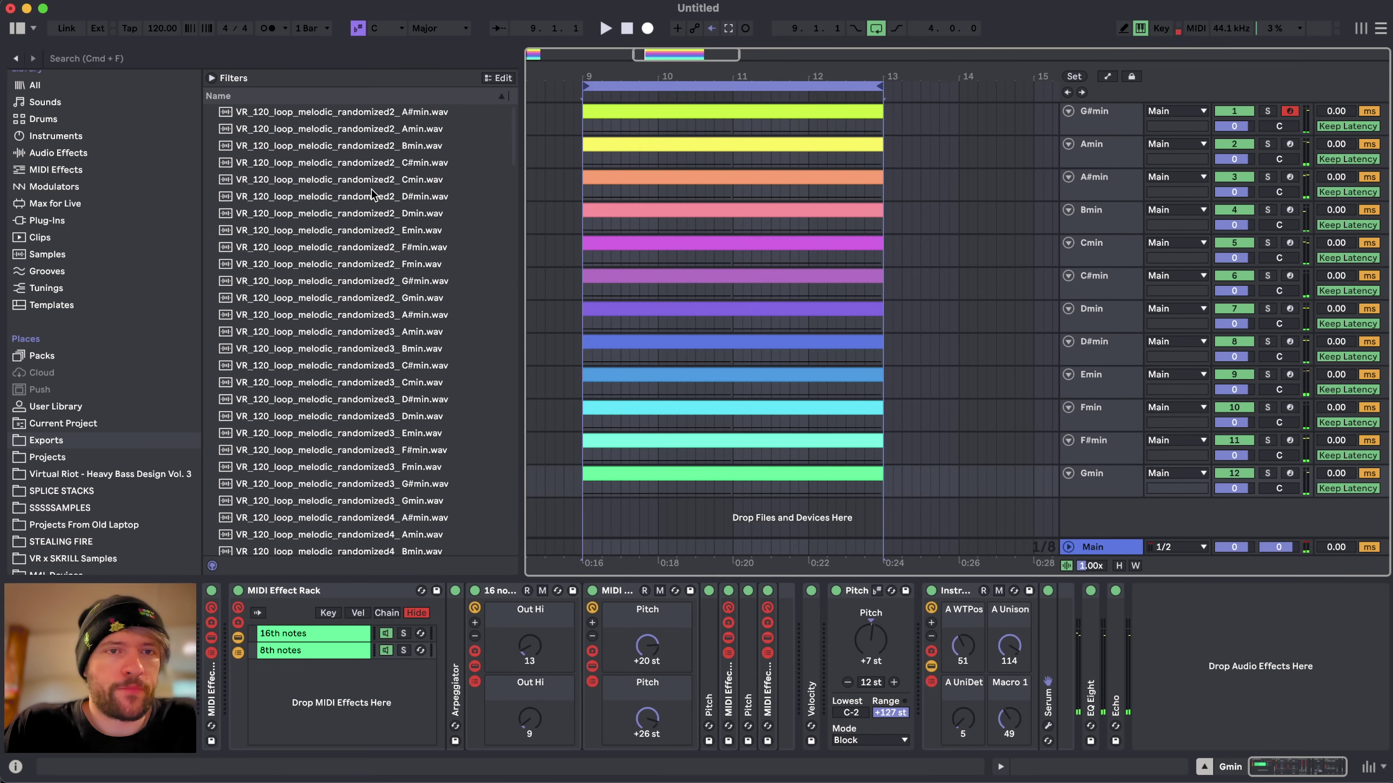
- Browse the exported 120 BPM loops and audition the D#min and Dmin files of the VR_120_loop_melodic_randomized_ set
scroll(371, 188, "down", 4)
scroll(371, 189, "down", 10)
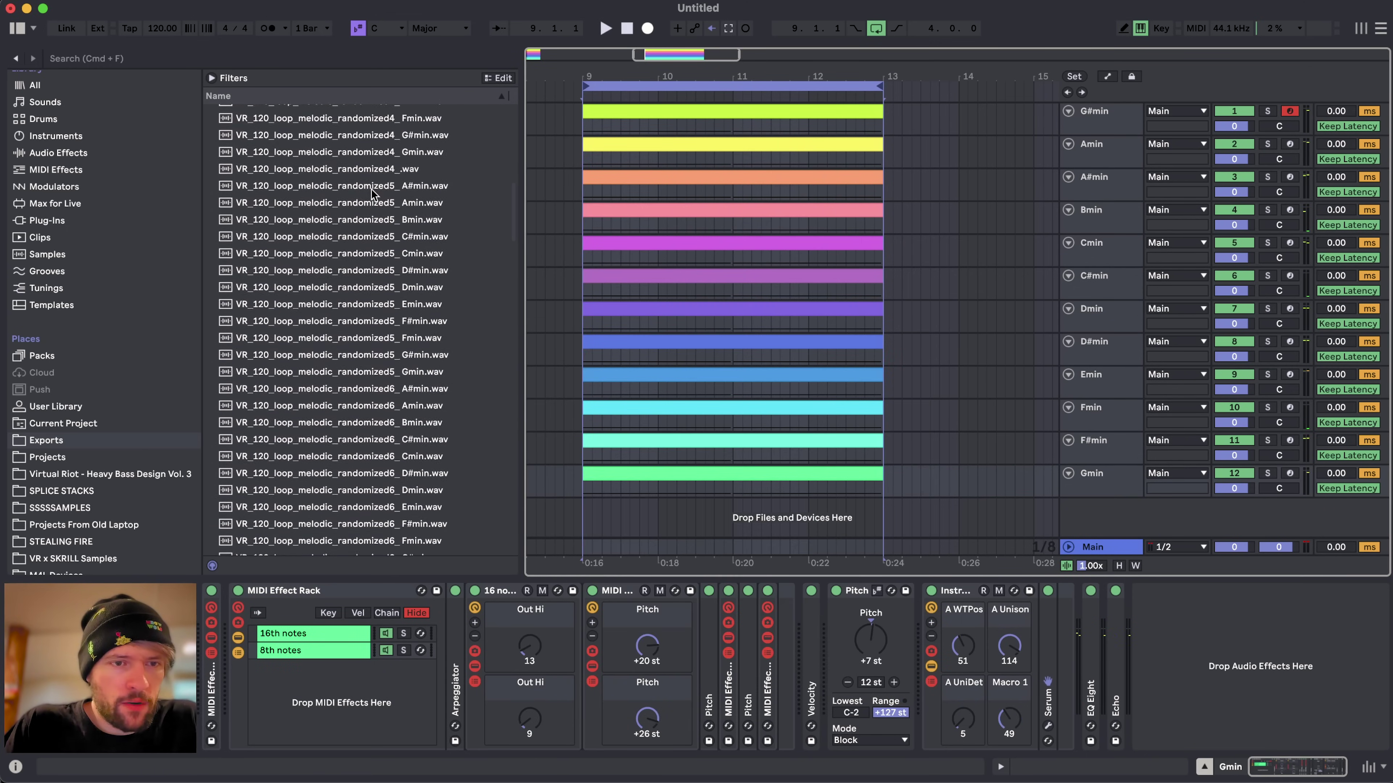
scroll(297, 450, "down", 5)
scroll(426, 396, "down", 6)
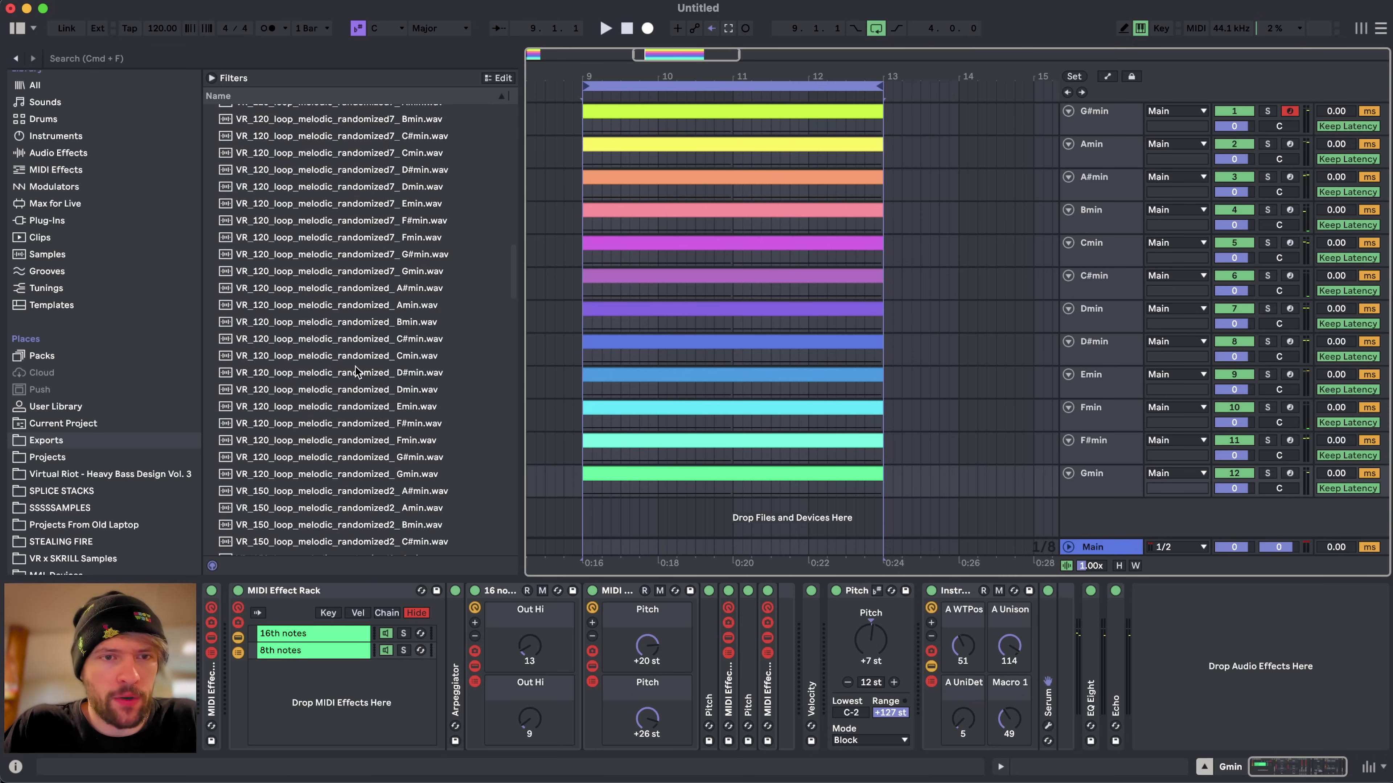
left_click(356, 373)
scroll(362, 310, "up", 1)
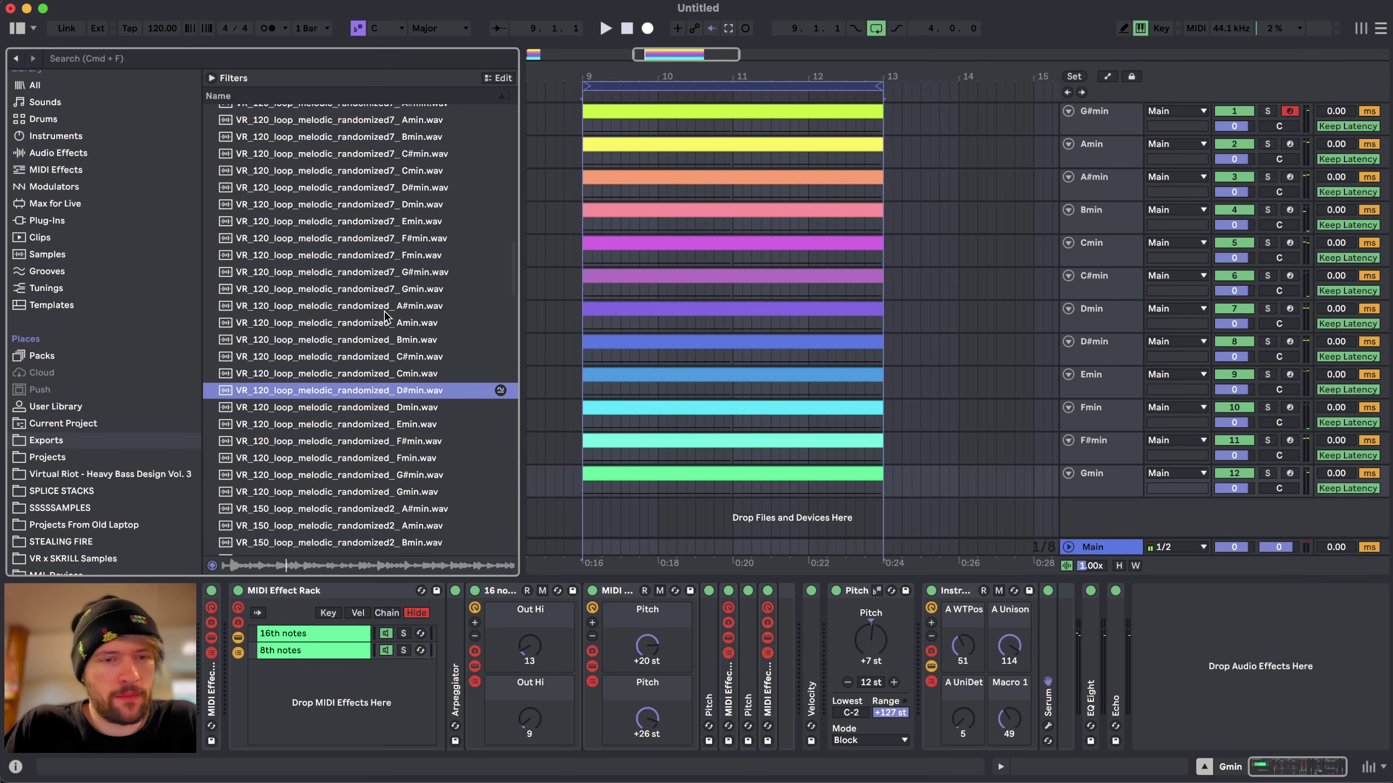
left_click(405, 410)
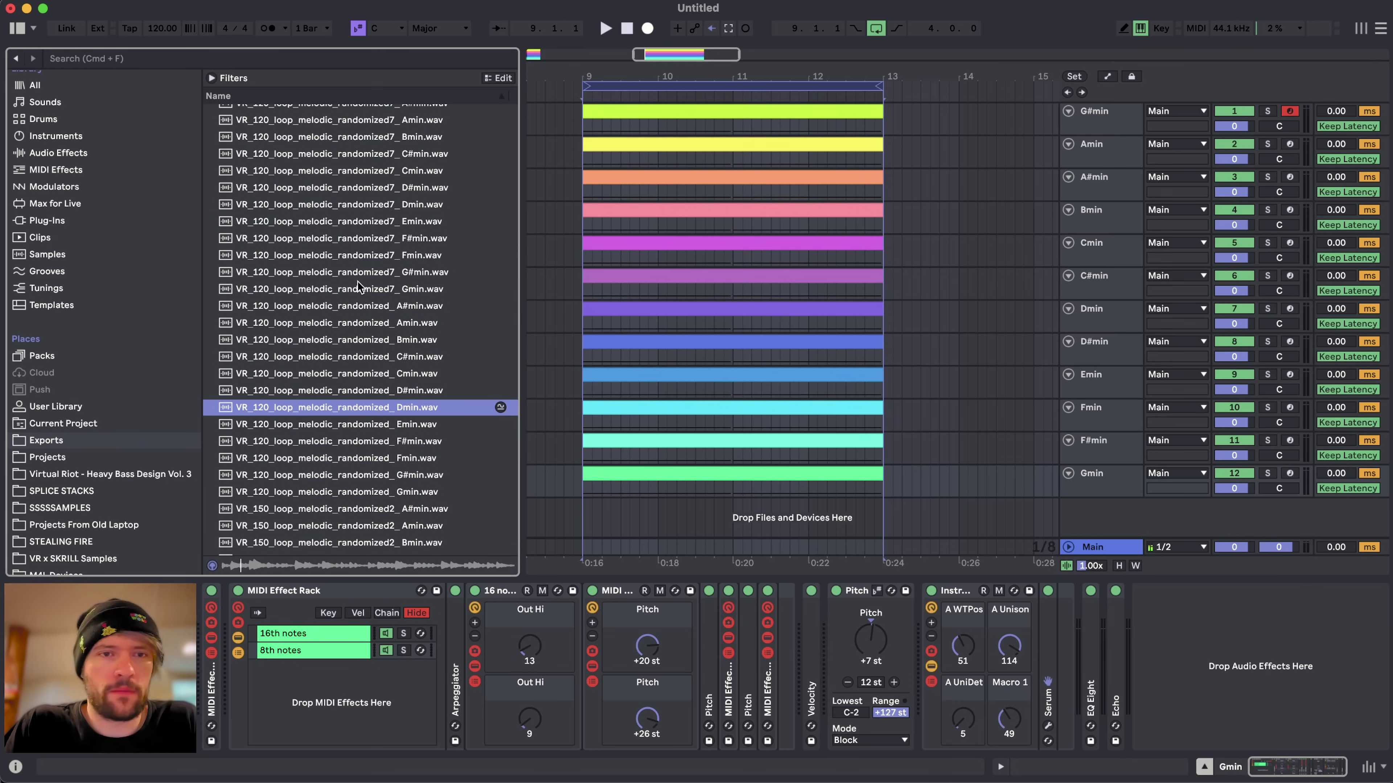
- Audition several files of the VR_120_loop_melodic_randomized7_ set, including Gmin, Fmin and F#min
left_click(373, 292)
scroll(373, 292, "up", 4)
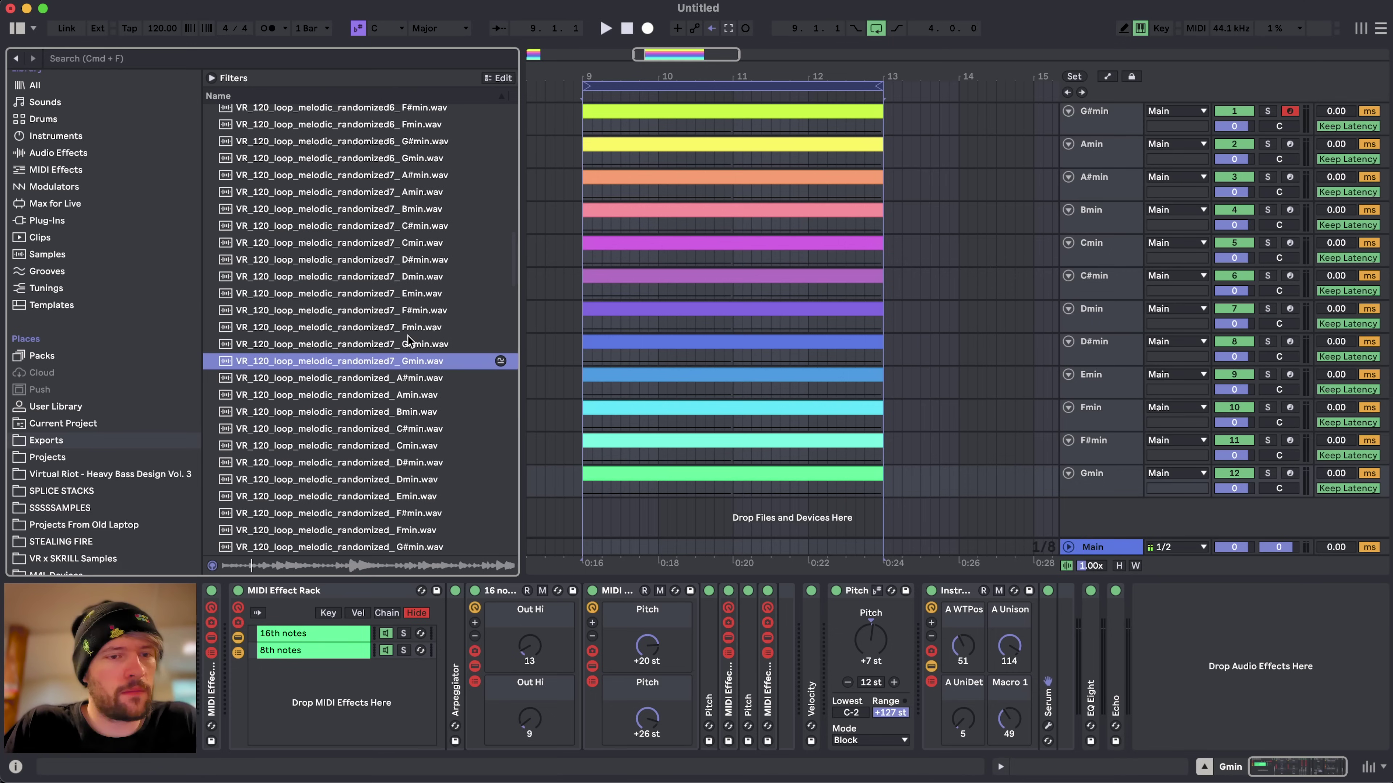
left_click(416, 347)
key("Up")
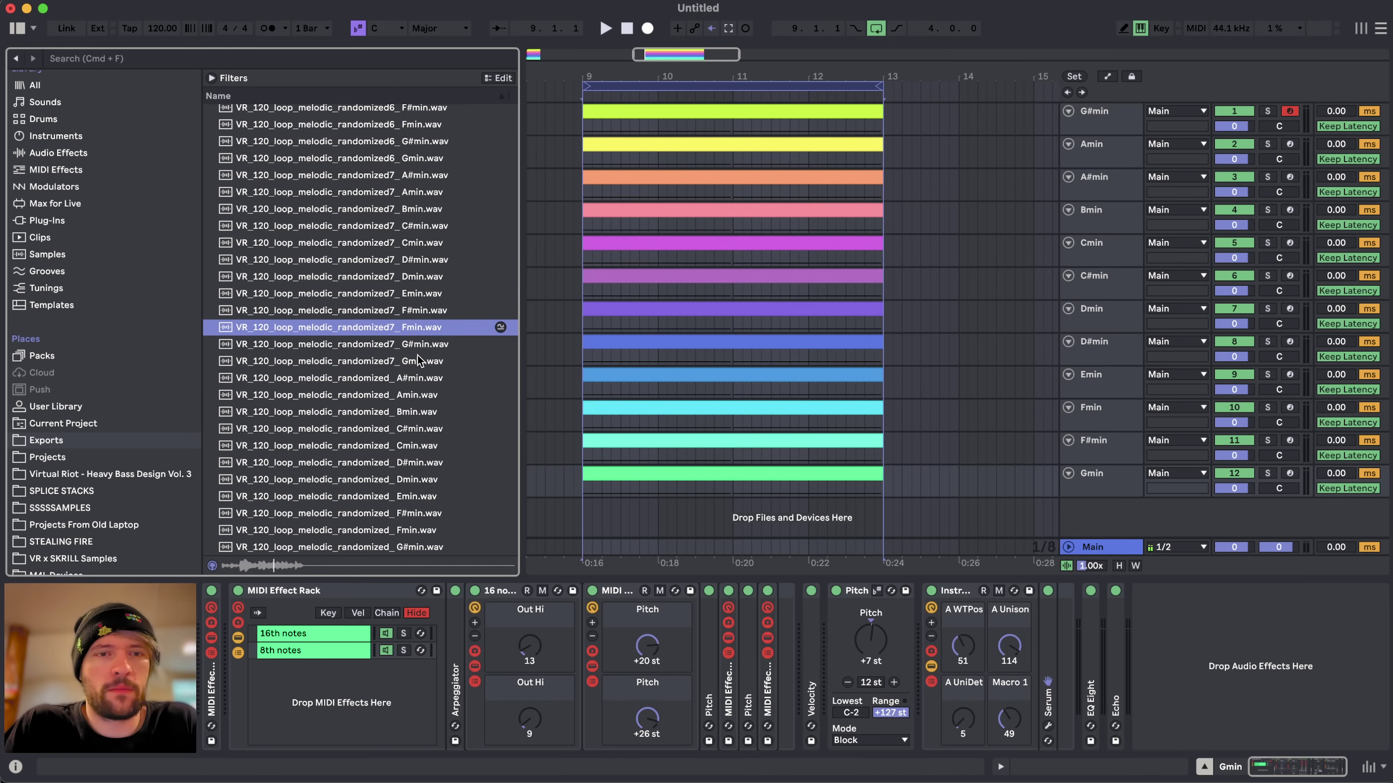
scroll(418, 359, "up", 2)
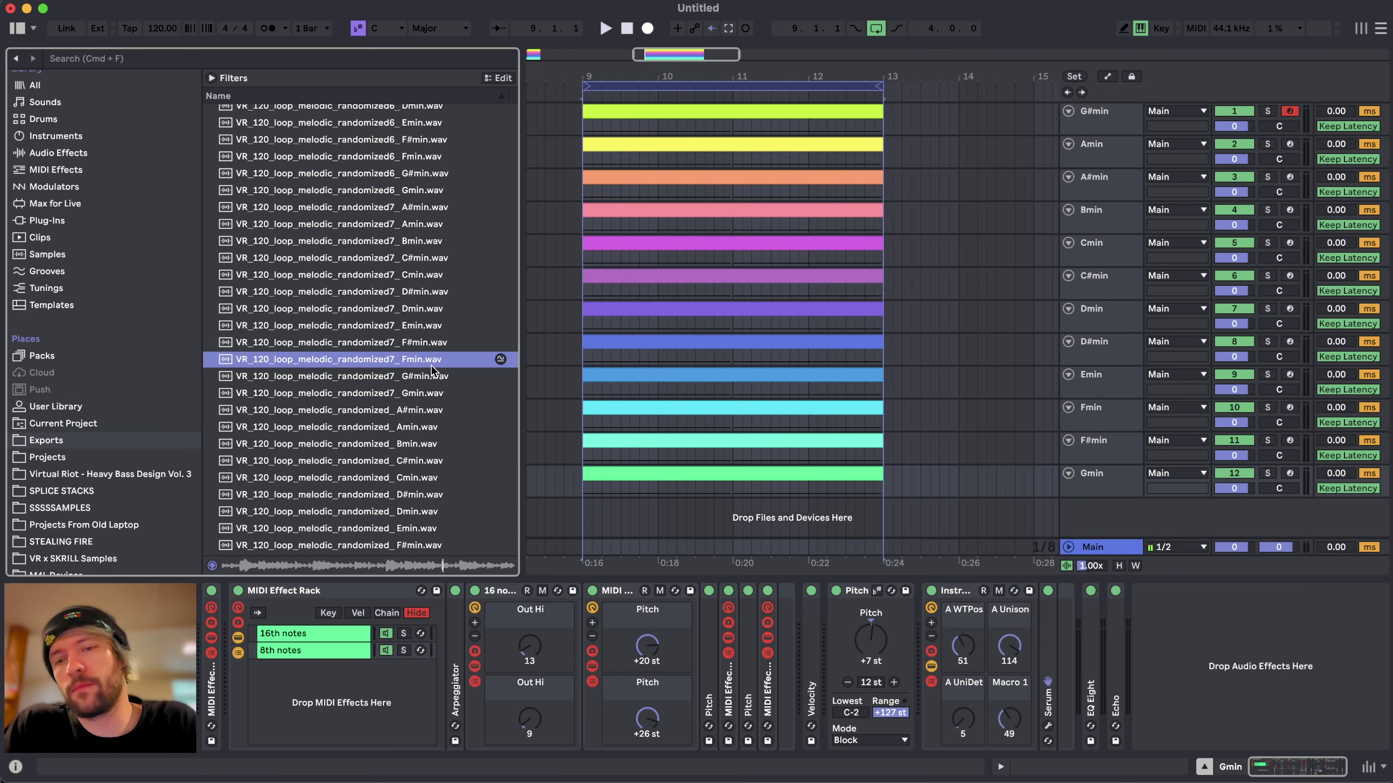
key("Up")
scroll(431, 365, "up", 1)
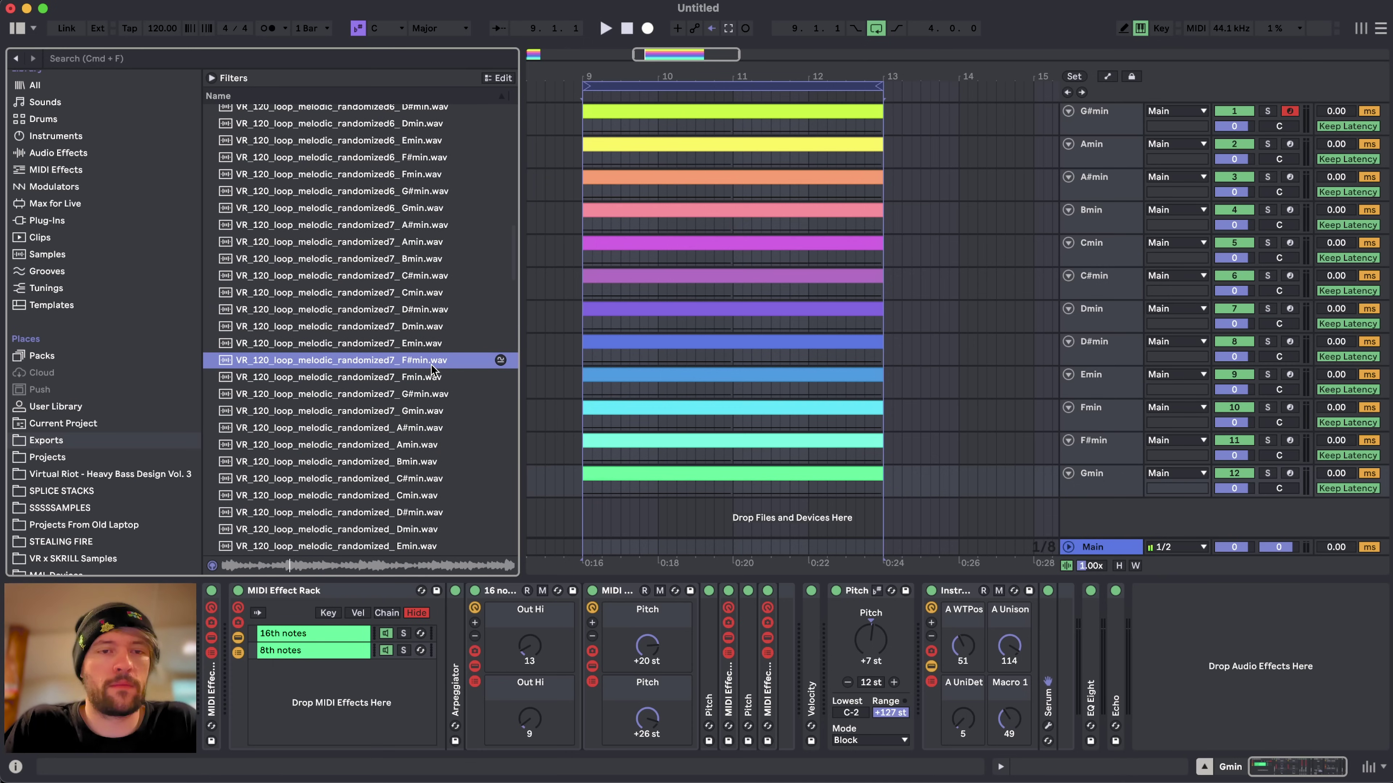
key("Up")
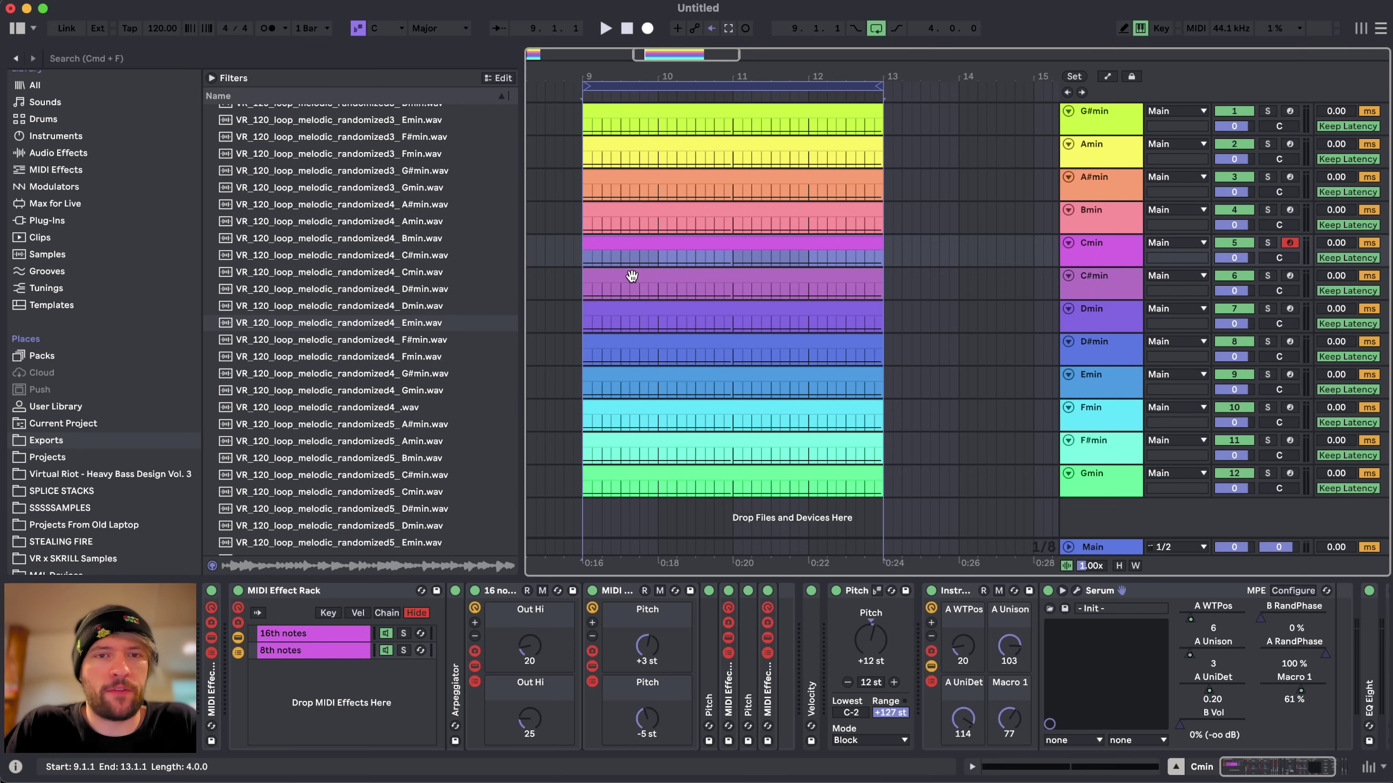
- Select the C#min clip and audition VR_120_loop_melodic_randomized4_ exports, including D#min, Gmin and G#min
left_click(631, 276)
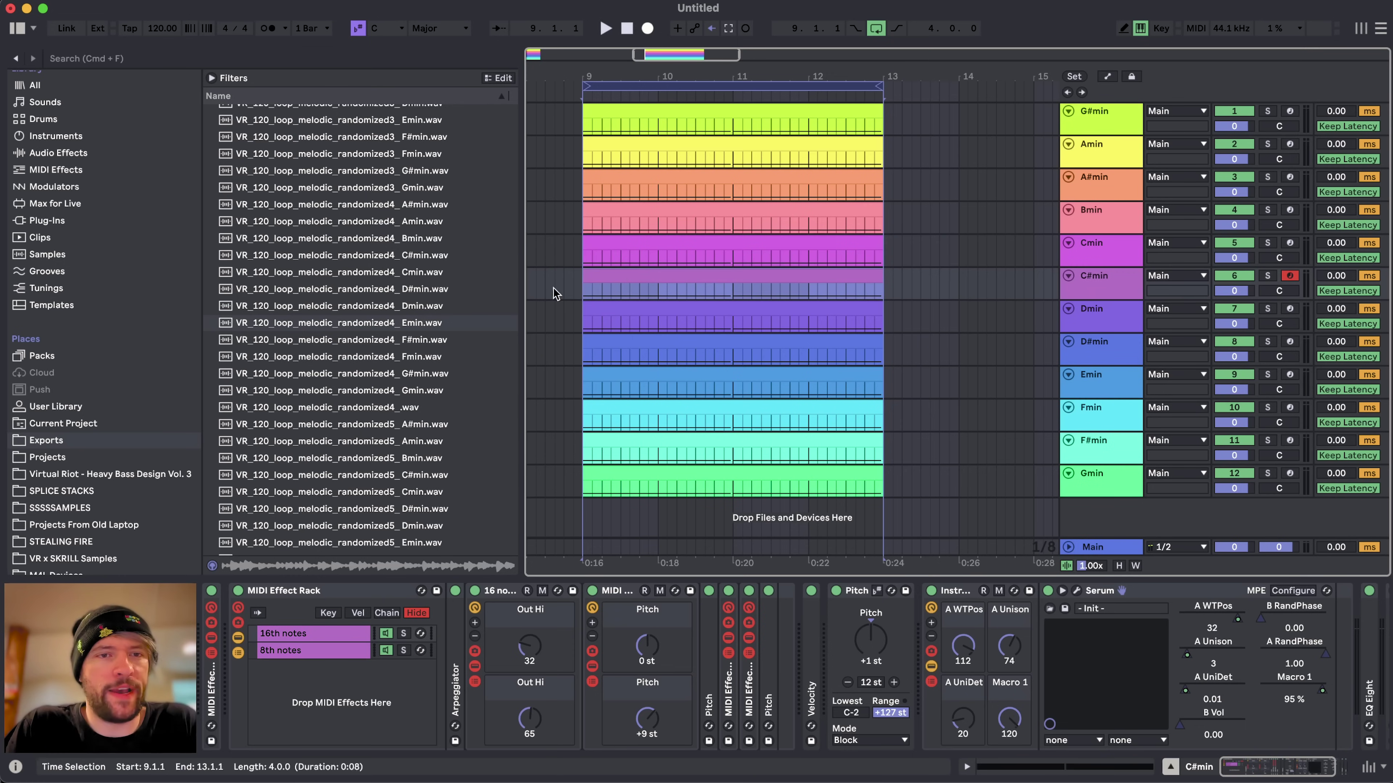
left_click_drag(413, 307, 626, 277)
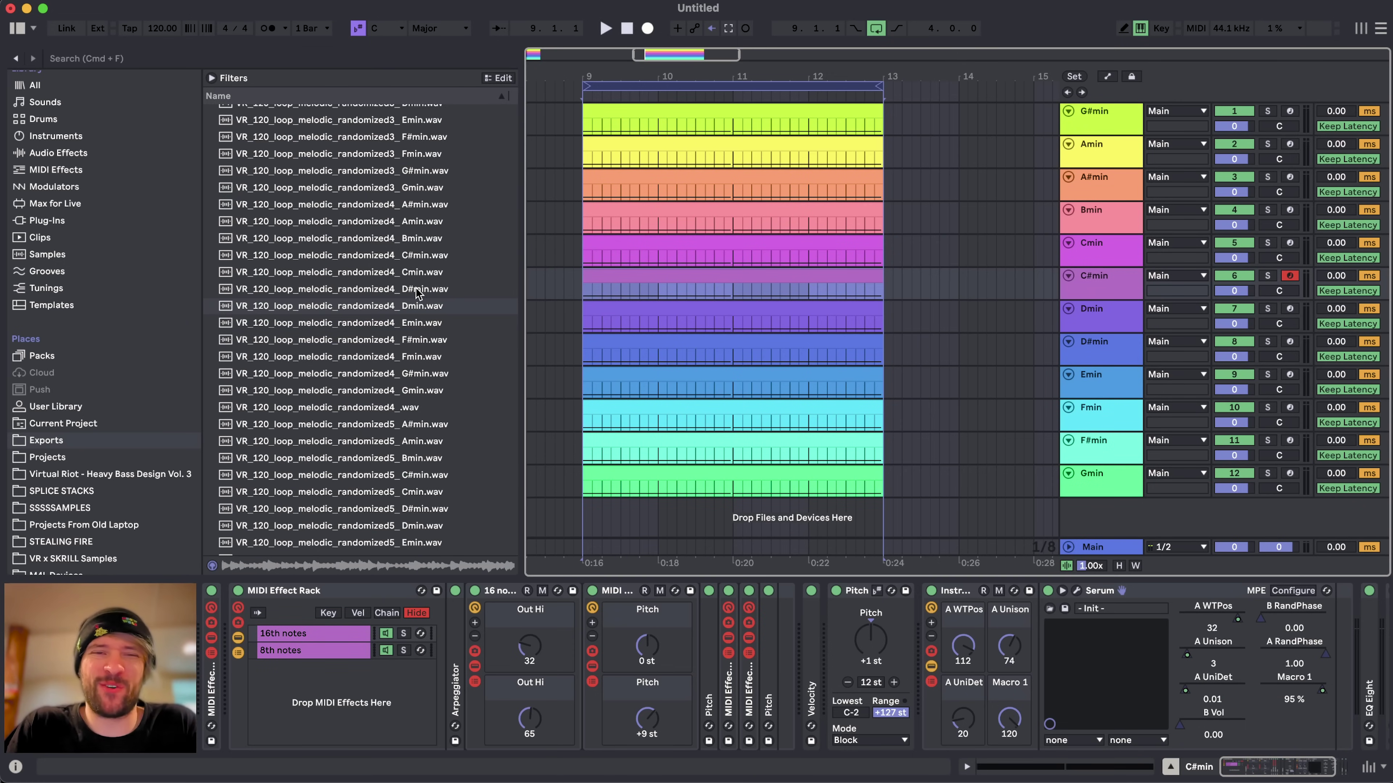
left_click(417, 291)
scroll(418, 307, "up", 3)
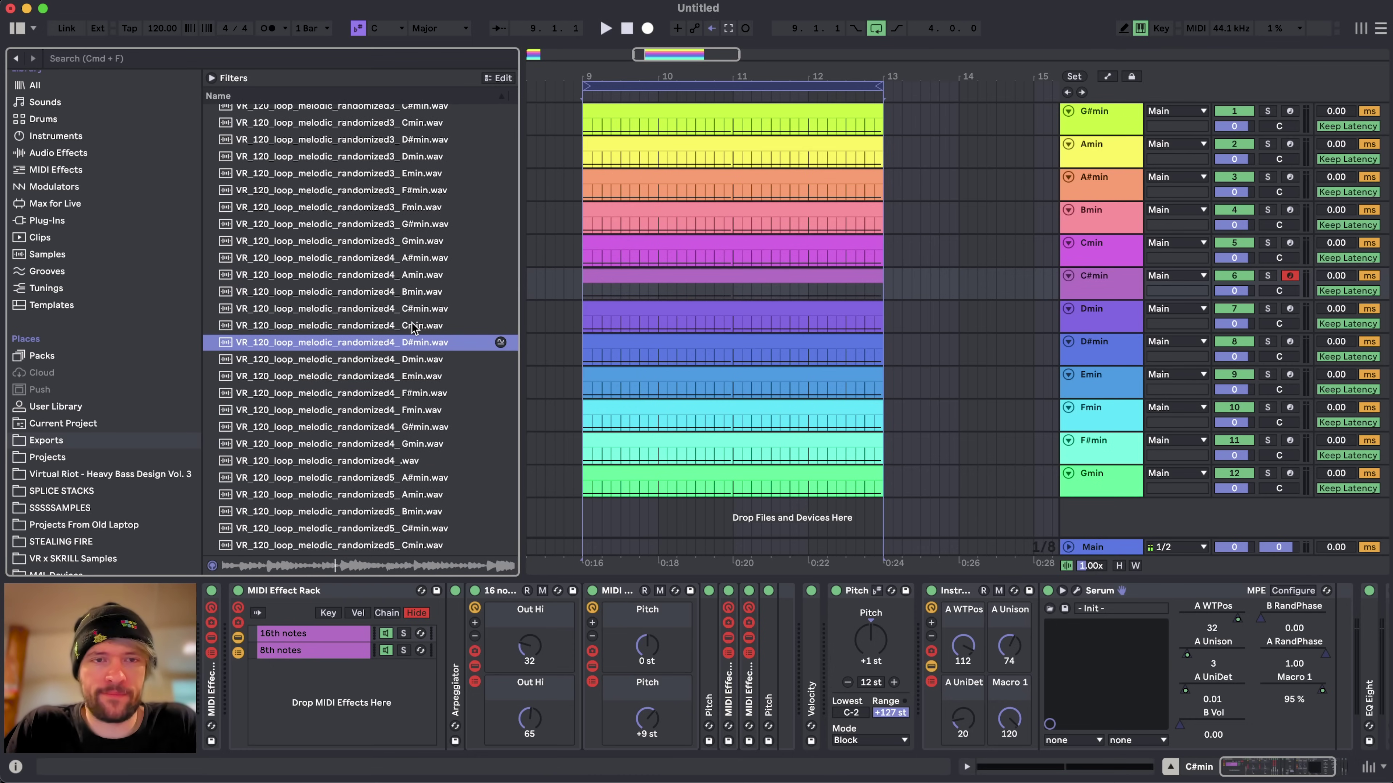
left_click(609, 273)
left_click(370, 291)
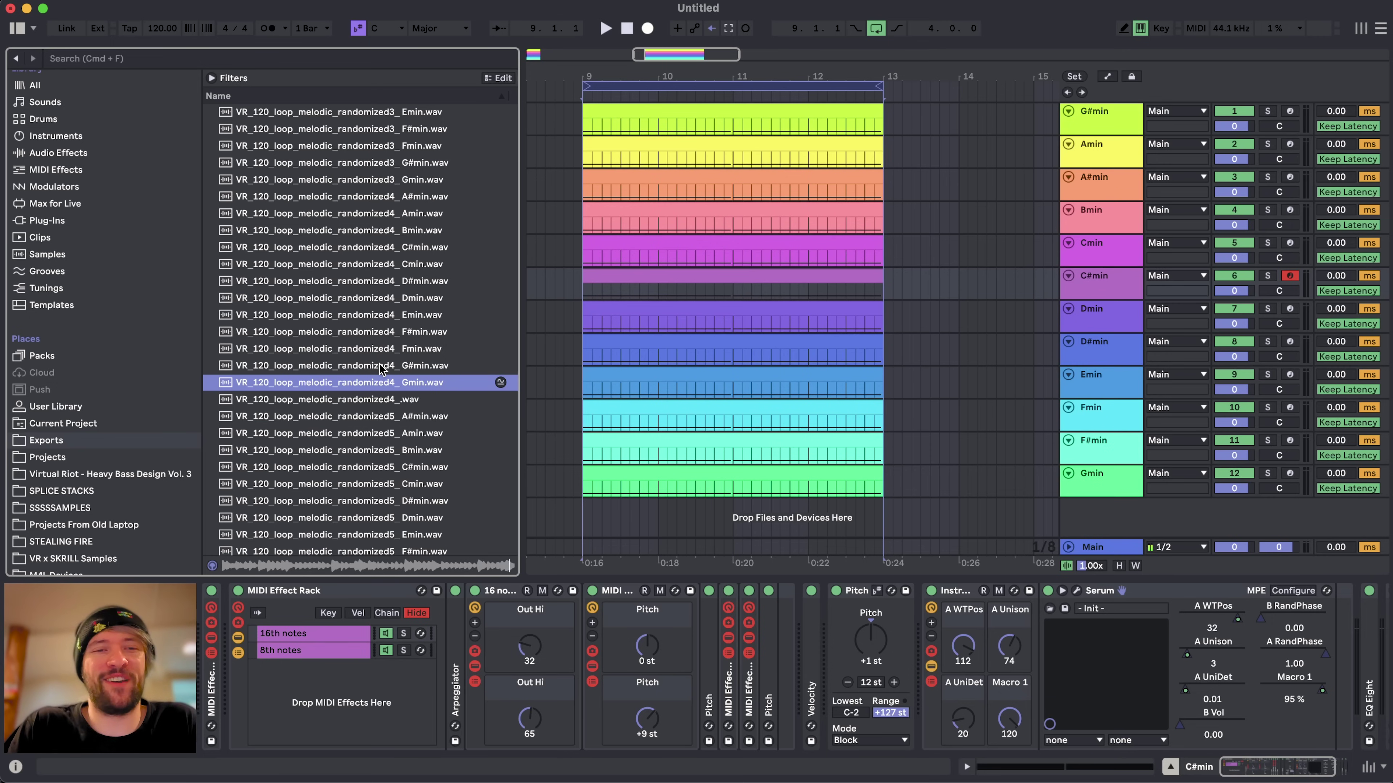
key("Up")
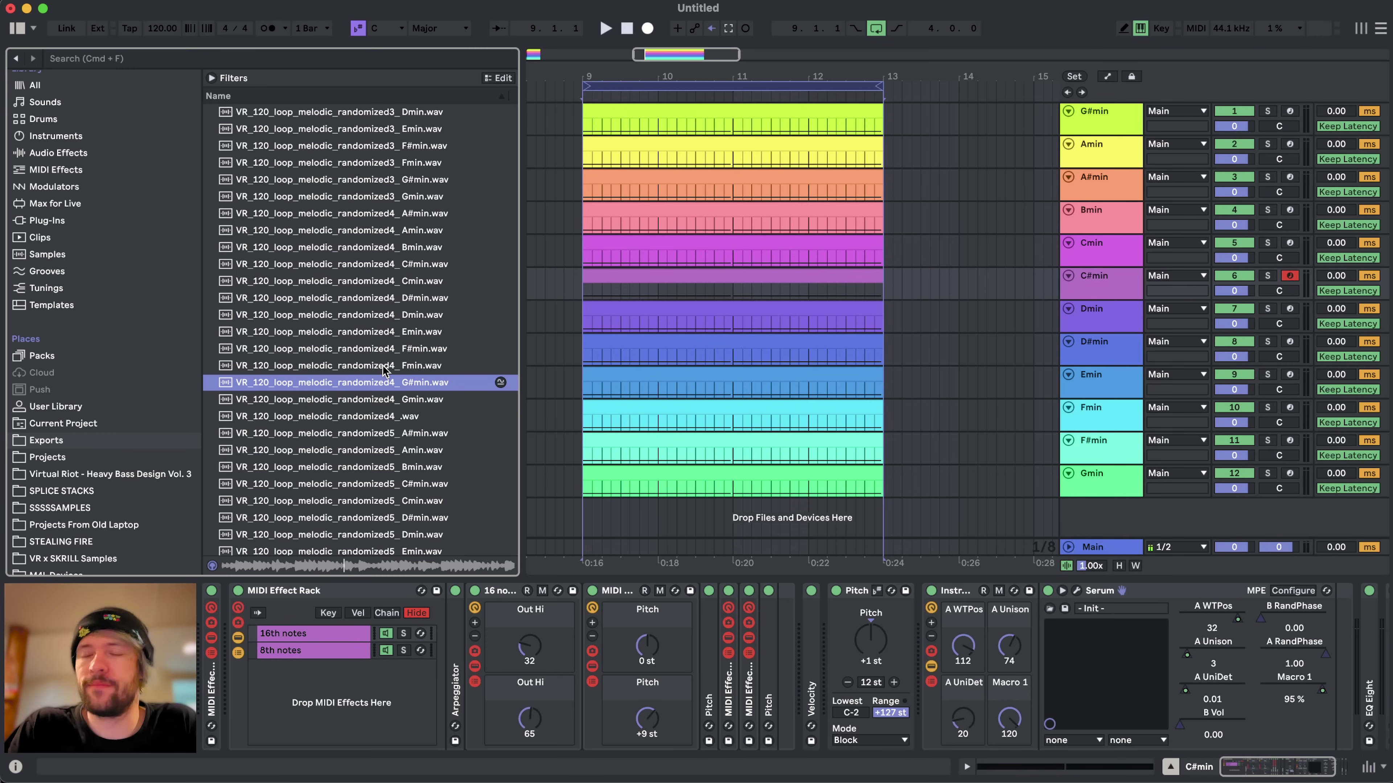
- Audition the Fmin and other nearby exports of the VR_120_loop_melodic_randomized4_ set, and look through the remaining exported files
left_click(387, 368)
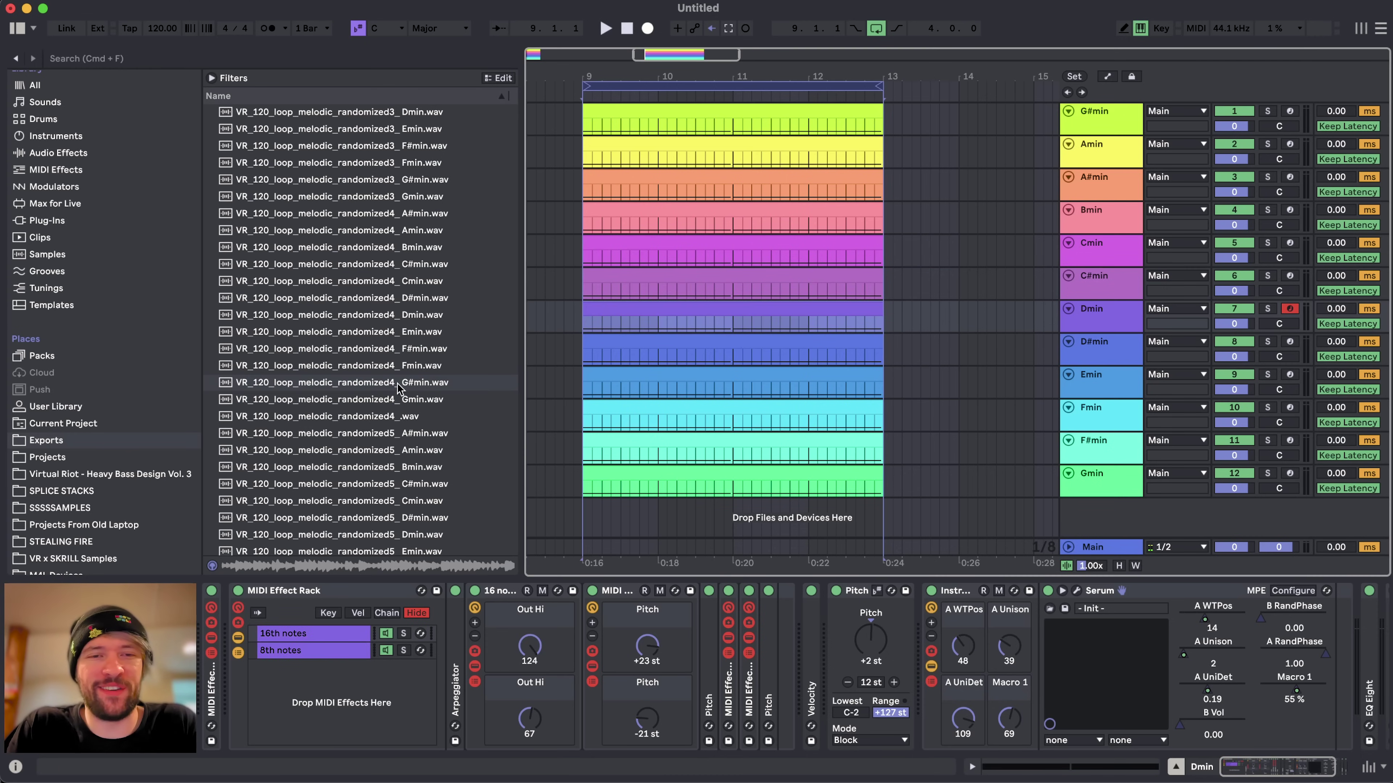
scroll(394, 364, "up", 1)
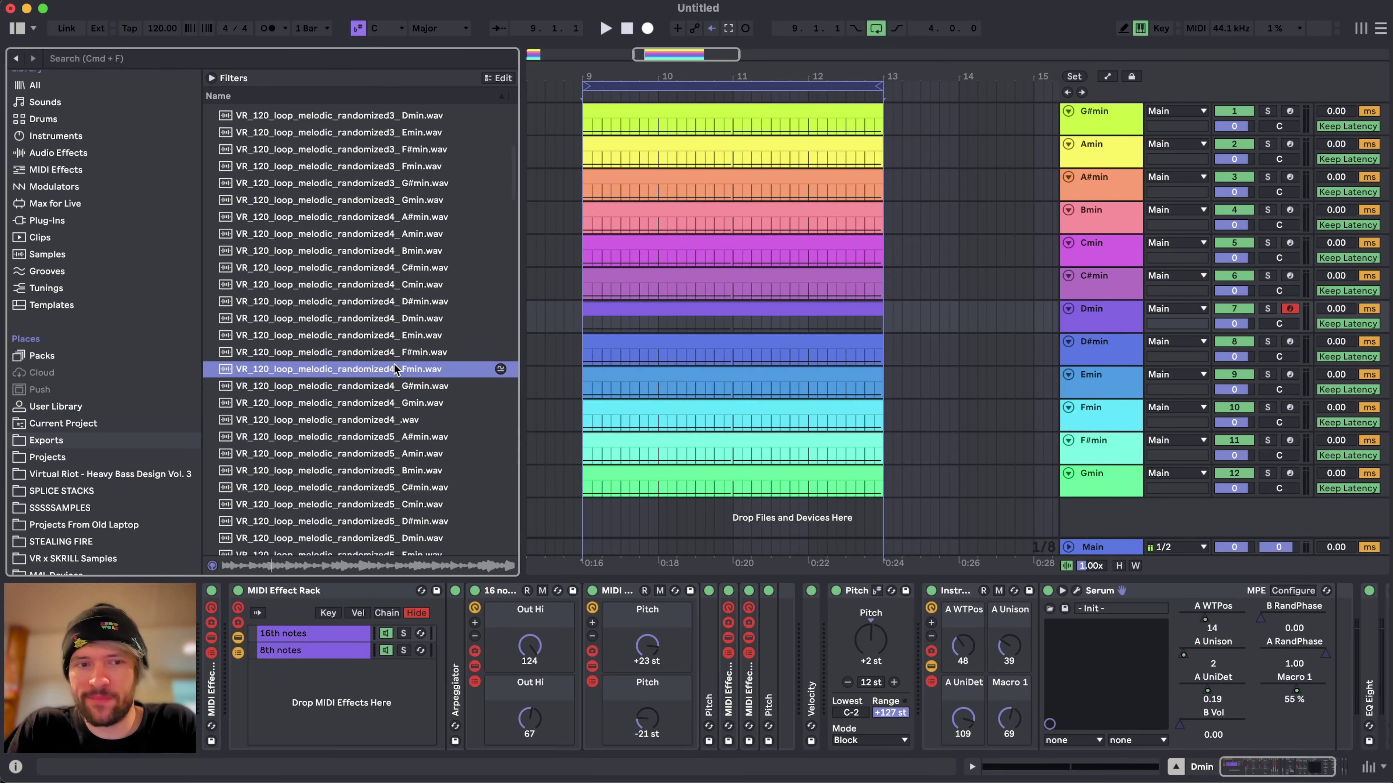
left_click(387, 322)
left_click(395, 307)
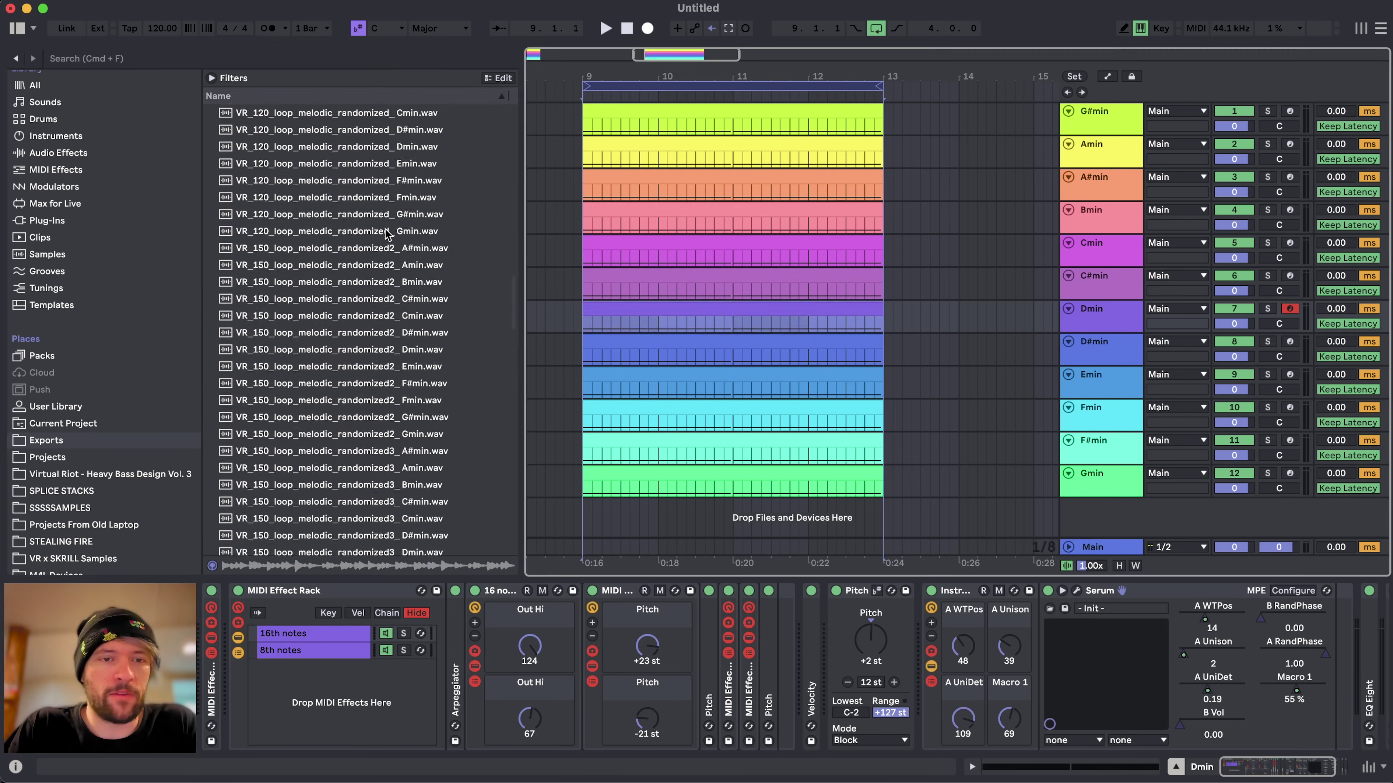
scroll(418, 381, "down", 15)
scroll(418, 381, "up", 15)
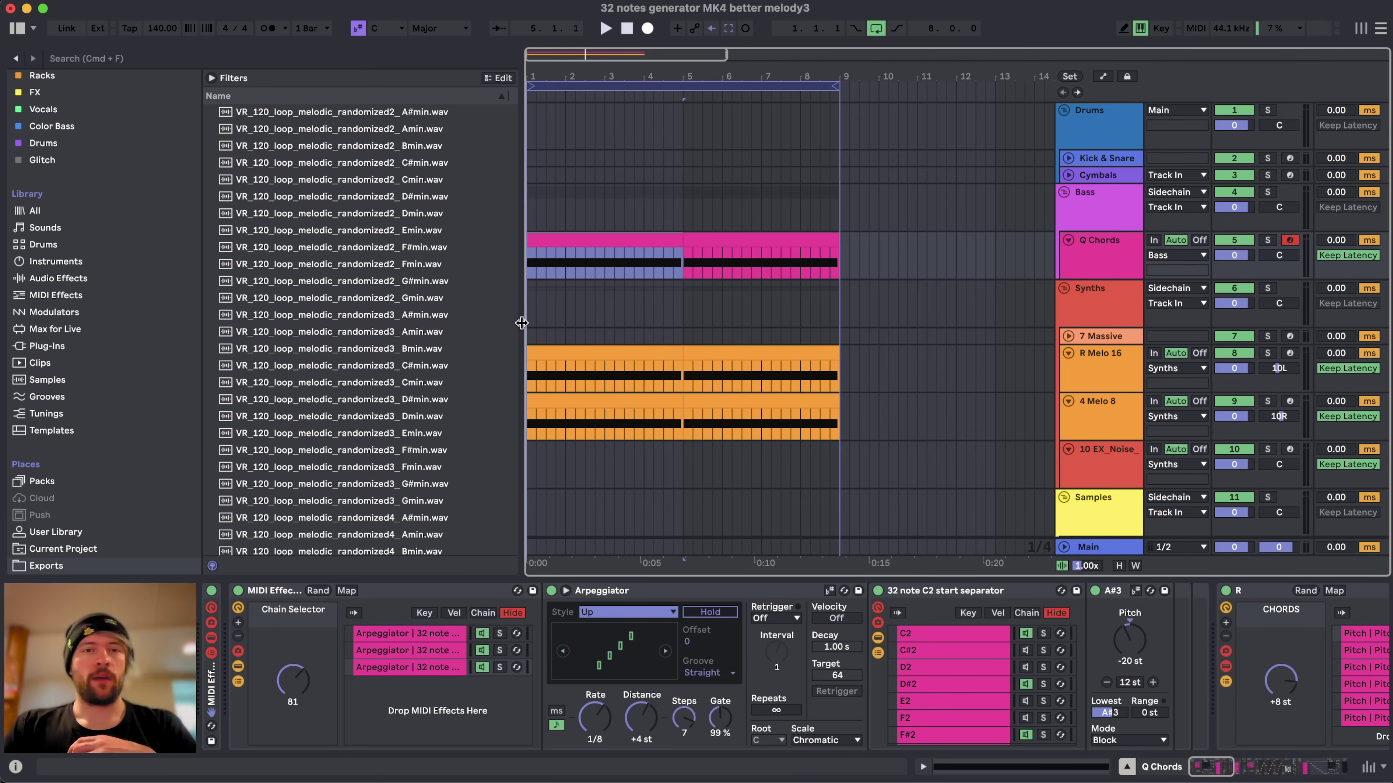
- Open the + RANDOM - TOO GOOD folder under 2024 in VR NEW SAMPLES and widen the browser to show full file names
left_click_drag(522, 324, 487, 323)
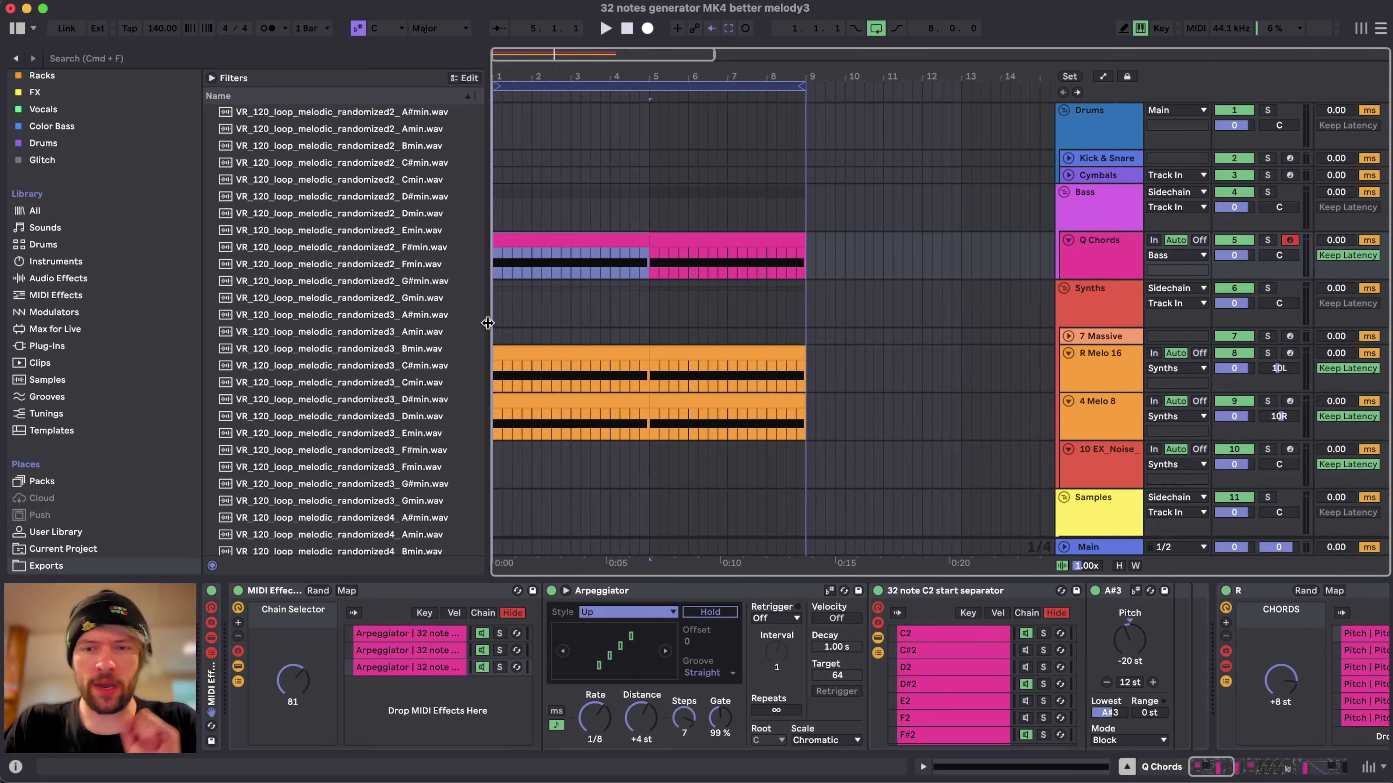
scroll(174, 334, "down", 5)
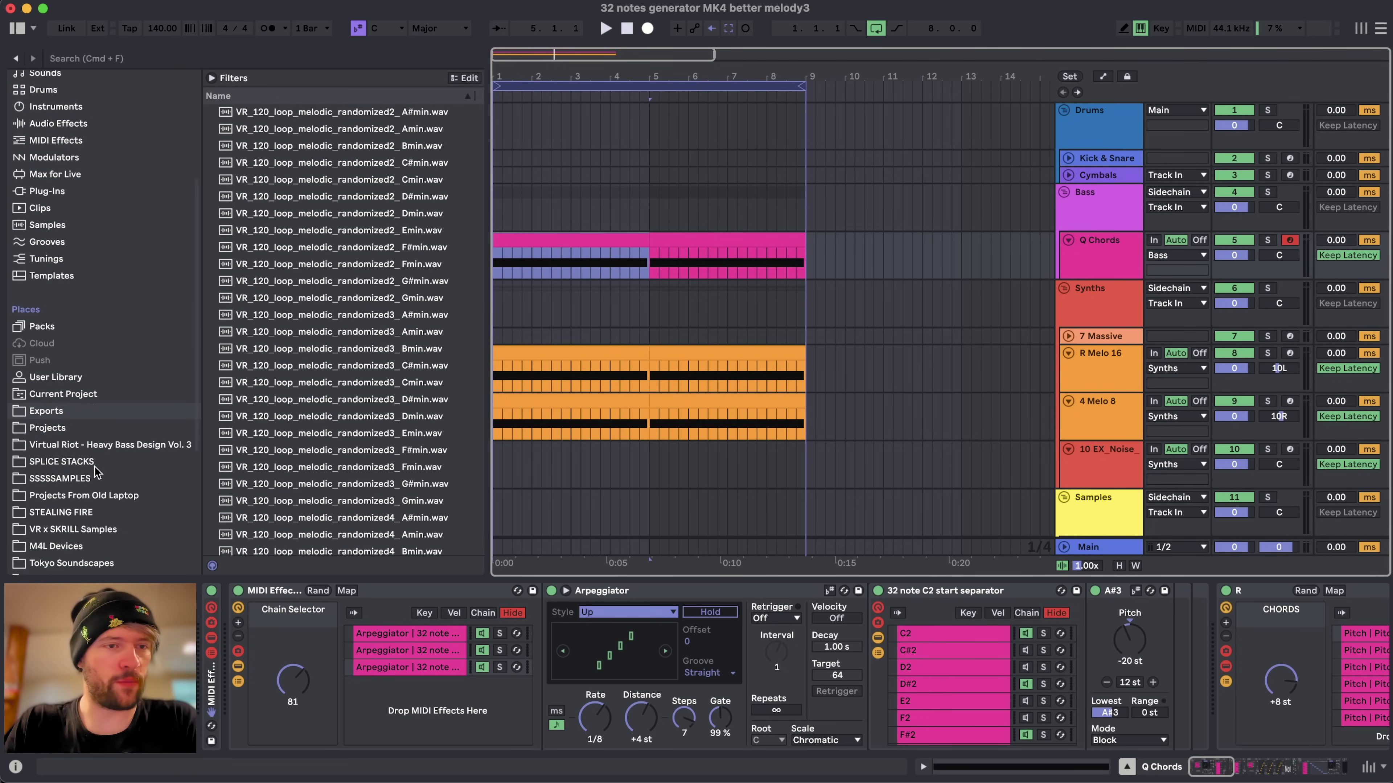
scroll(95, 472, "down", 1)
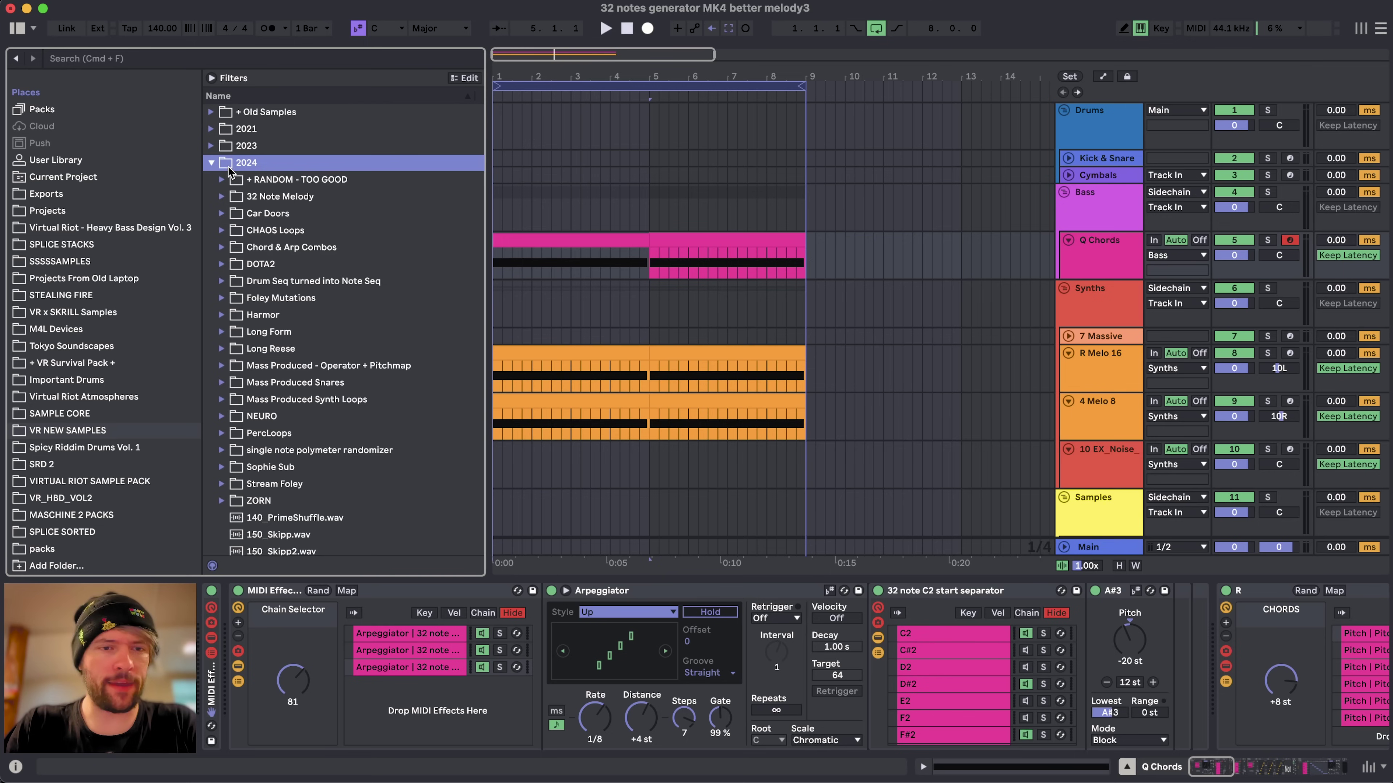
key("Down")
key("Right")
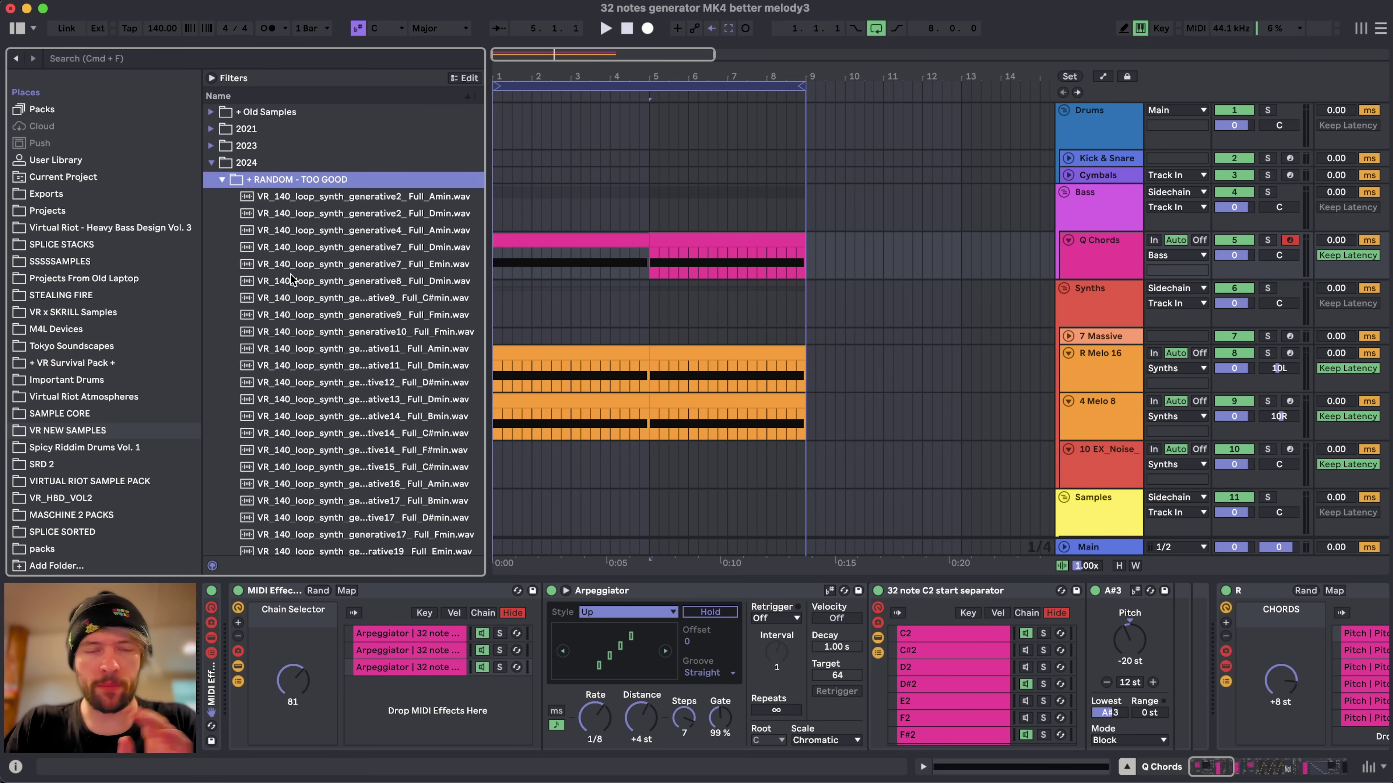
scroll(308, 362, "down", 3)
left_click_drag(486, 219, 563, 215)
scroll(525, 210, "up", 2)
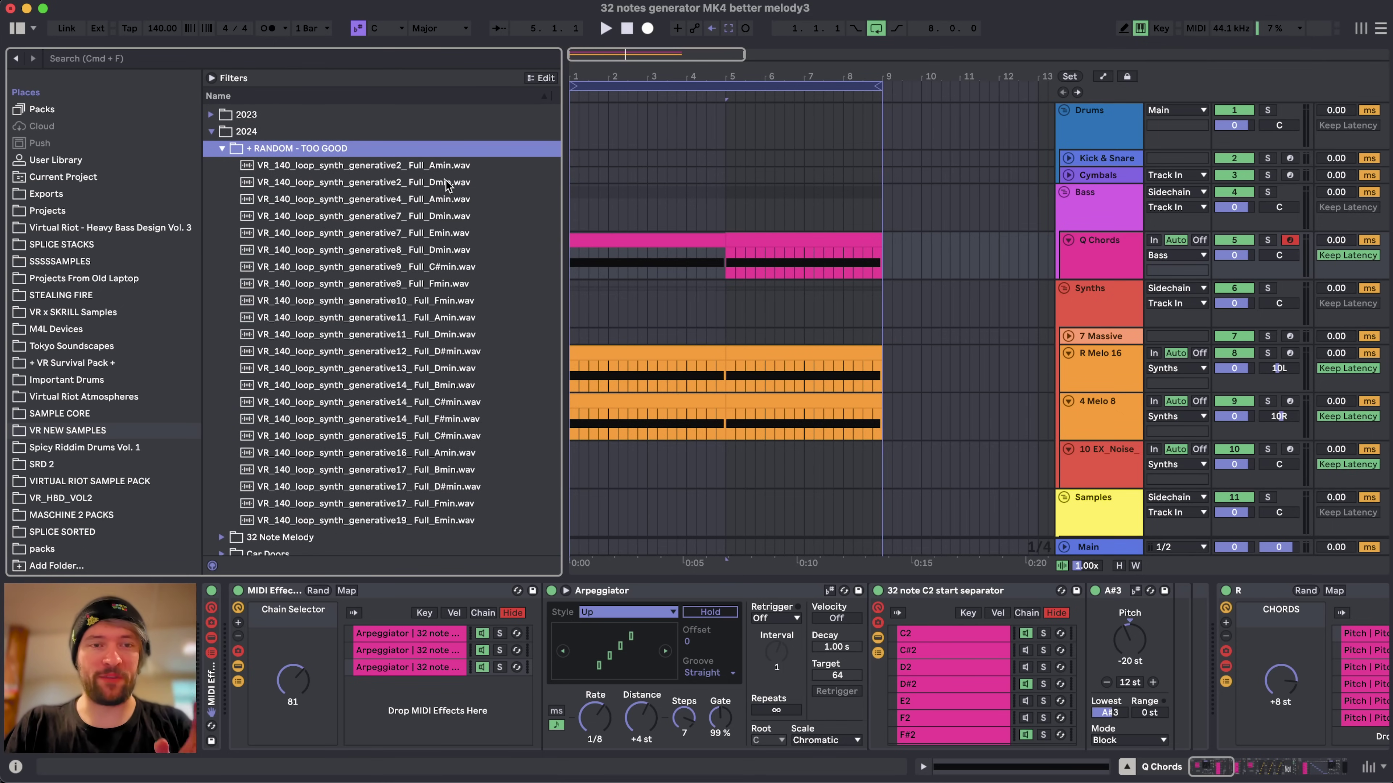
- Audition the VR_140_loop_synth_generative loops 15 C#min, 16 Amin, 14 F#min, 14 C#min and 19 Emin
left_click(381, 437)
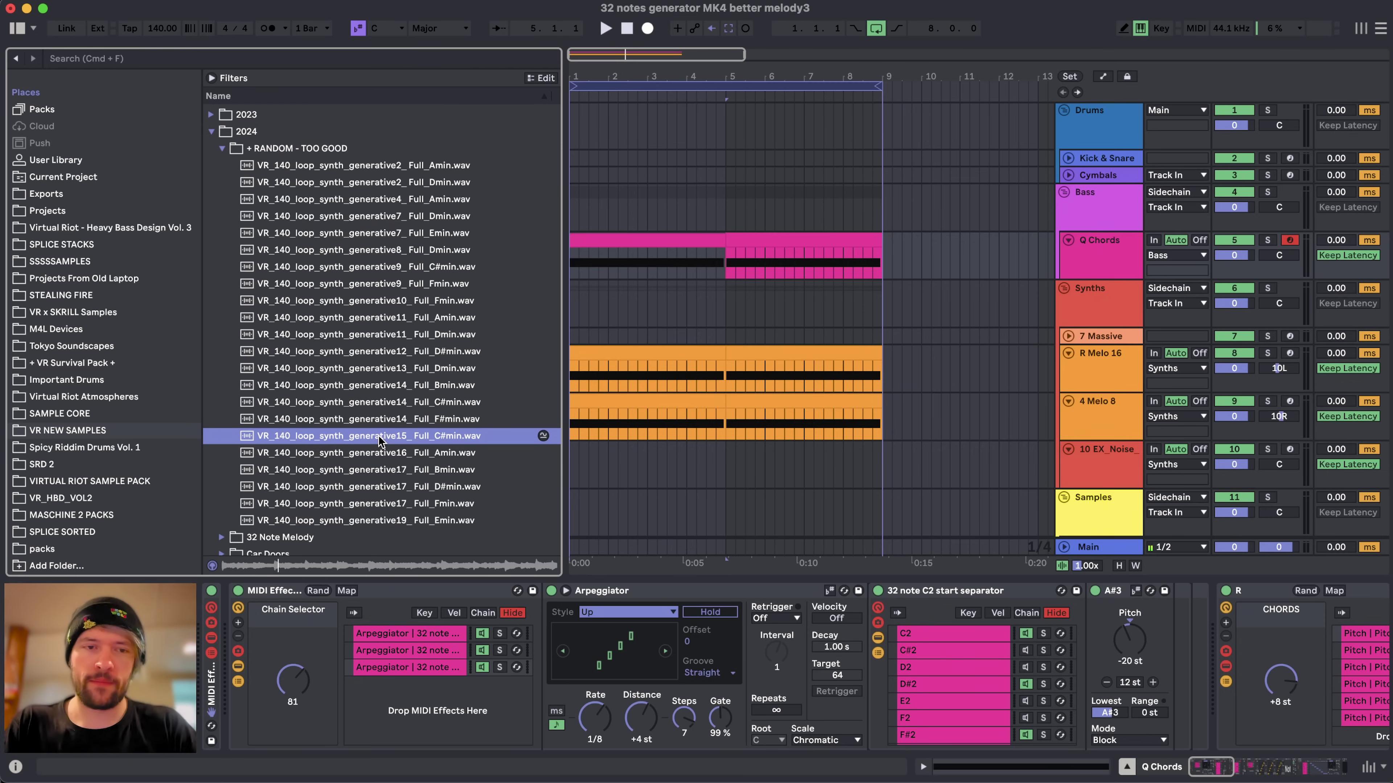
left_click(427, 455)
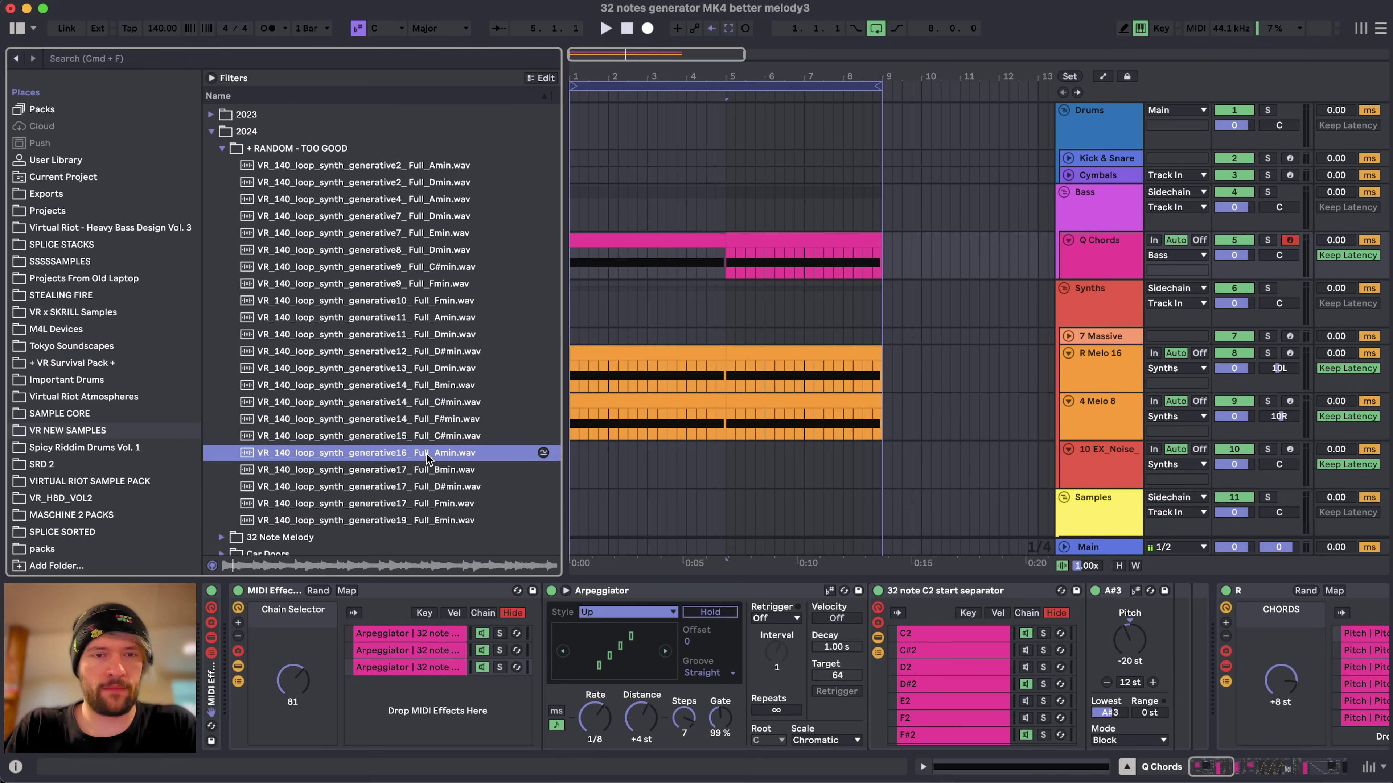
left_click(418, 421)
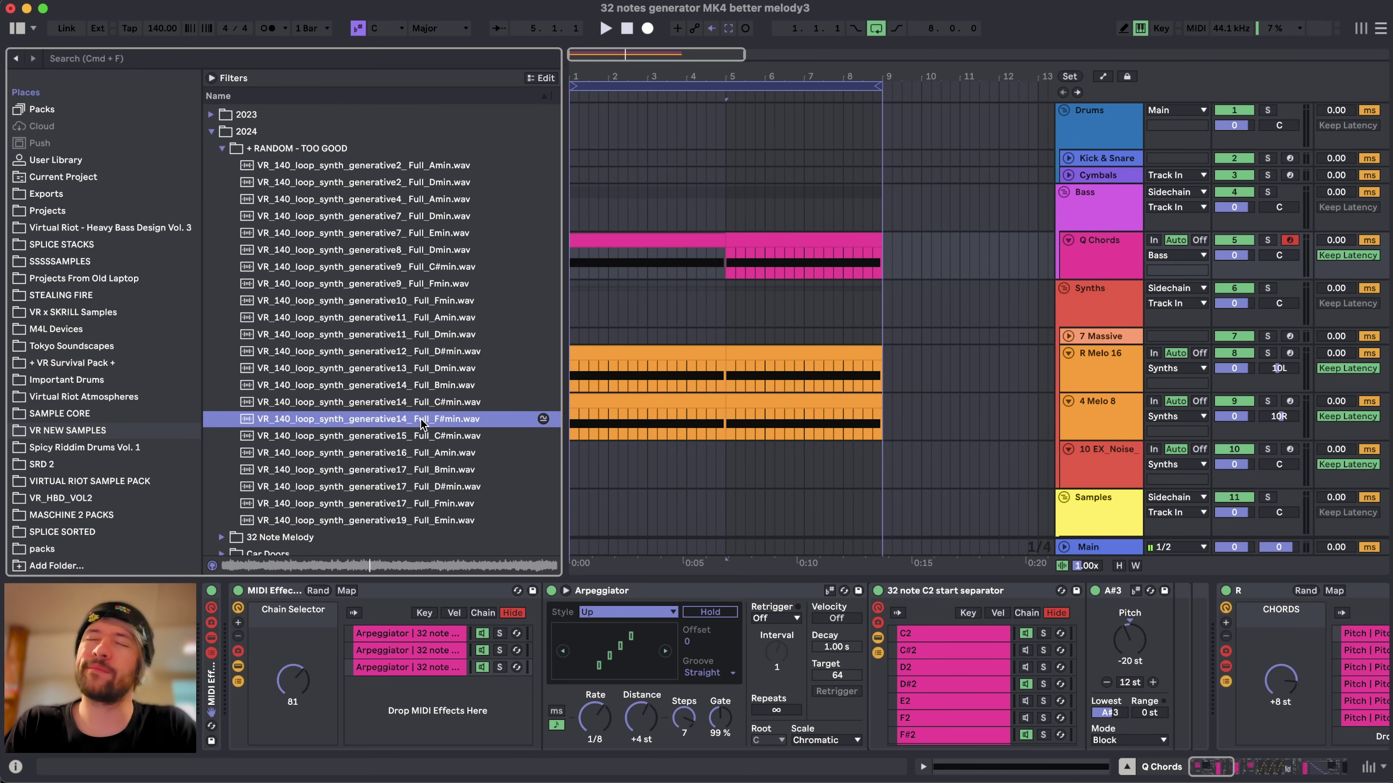
key("Up")
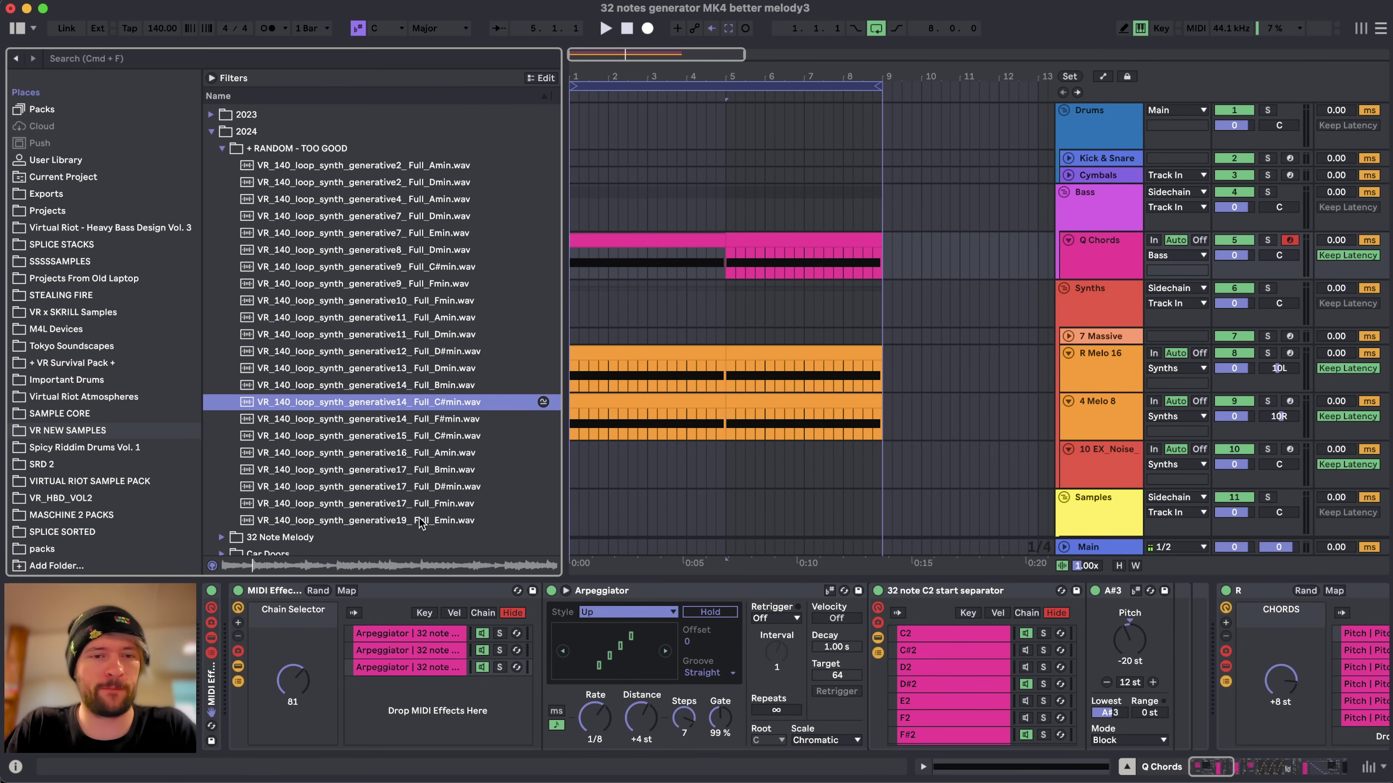
left_click(464, 520)
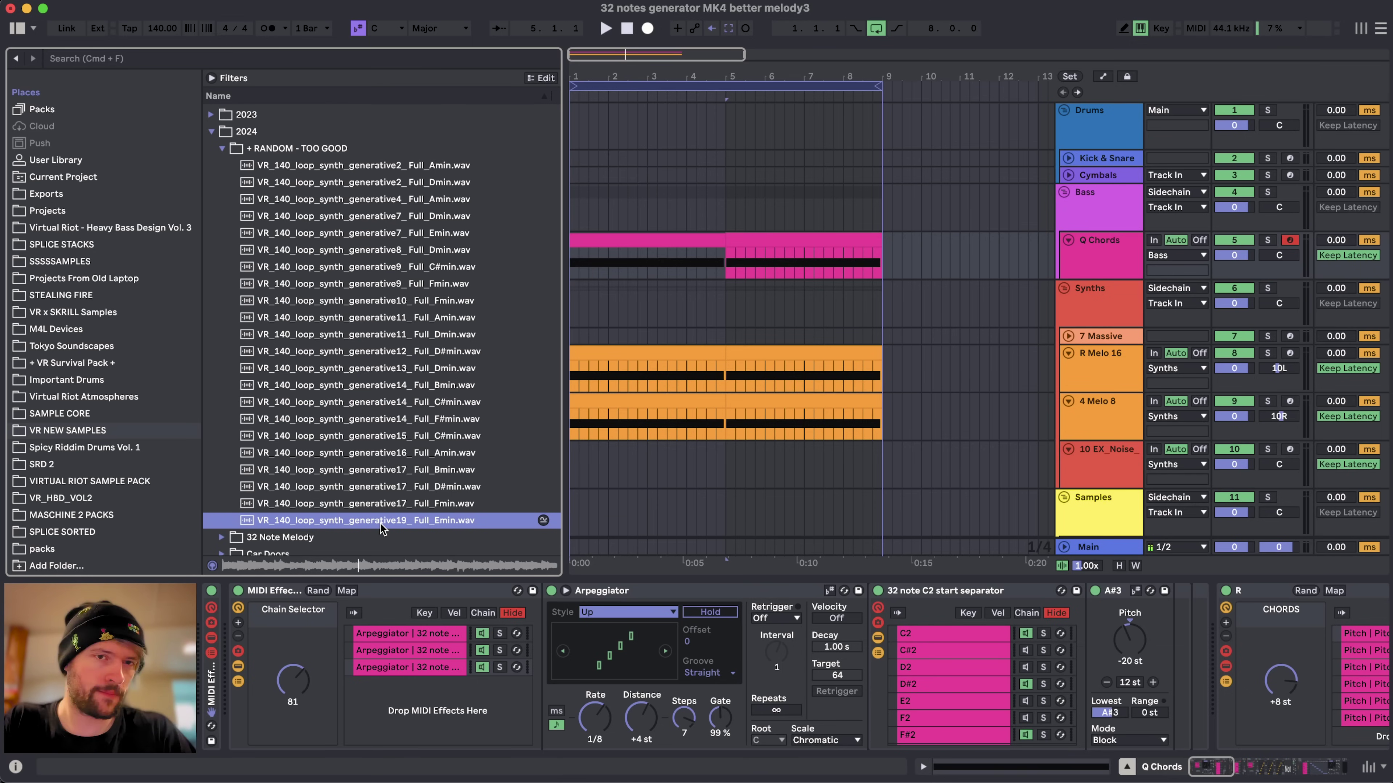
- Narrow the browser, examine the Q Chords track's device chain and display the devices of the R Melo 16 track
left_click(662, 236)
left_click_drag(565, 228, 528, 228)
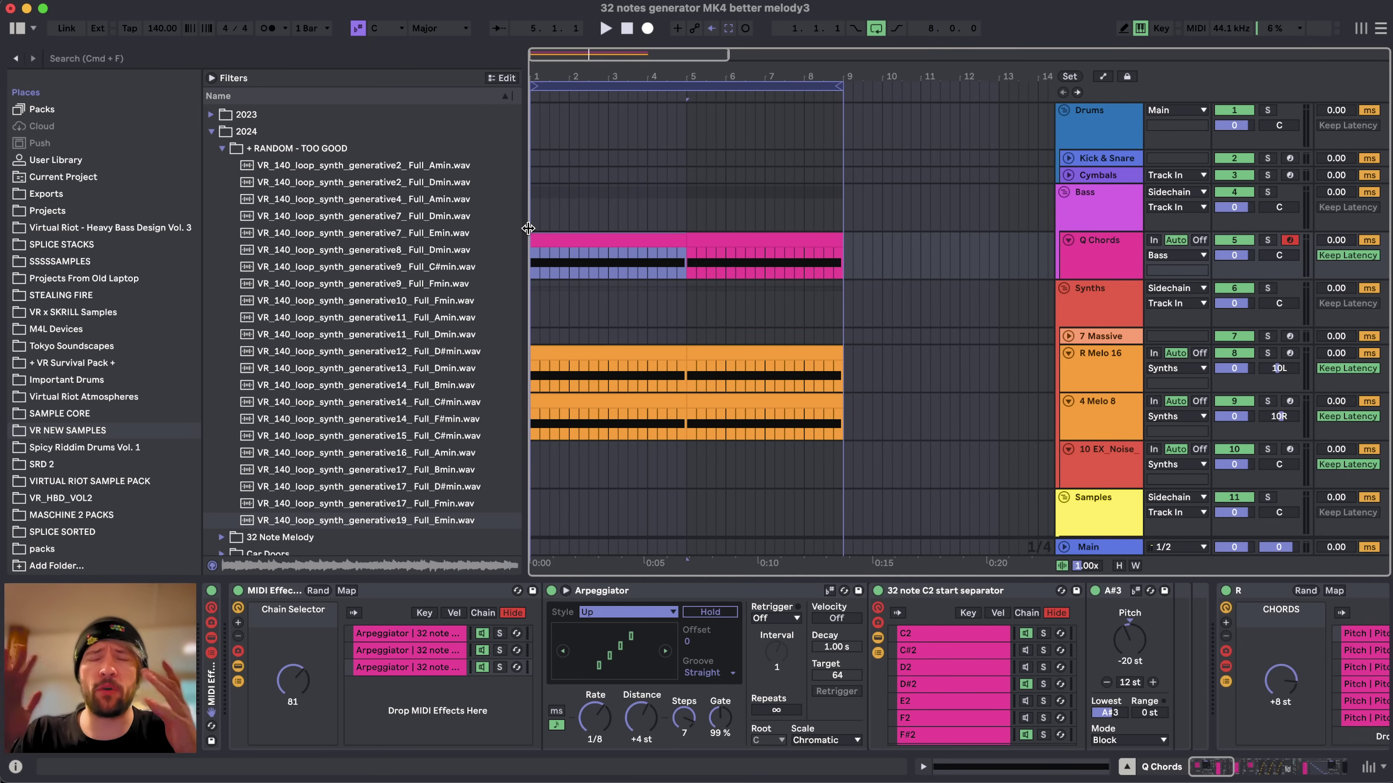
scroll(444, 711, "right", 15)
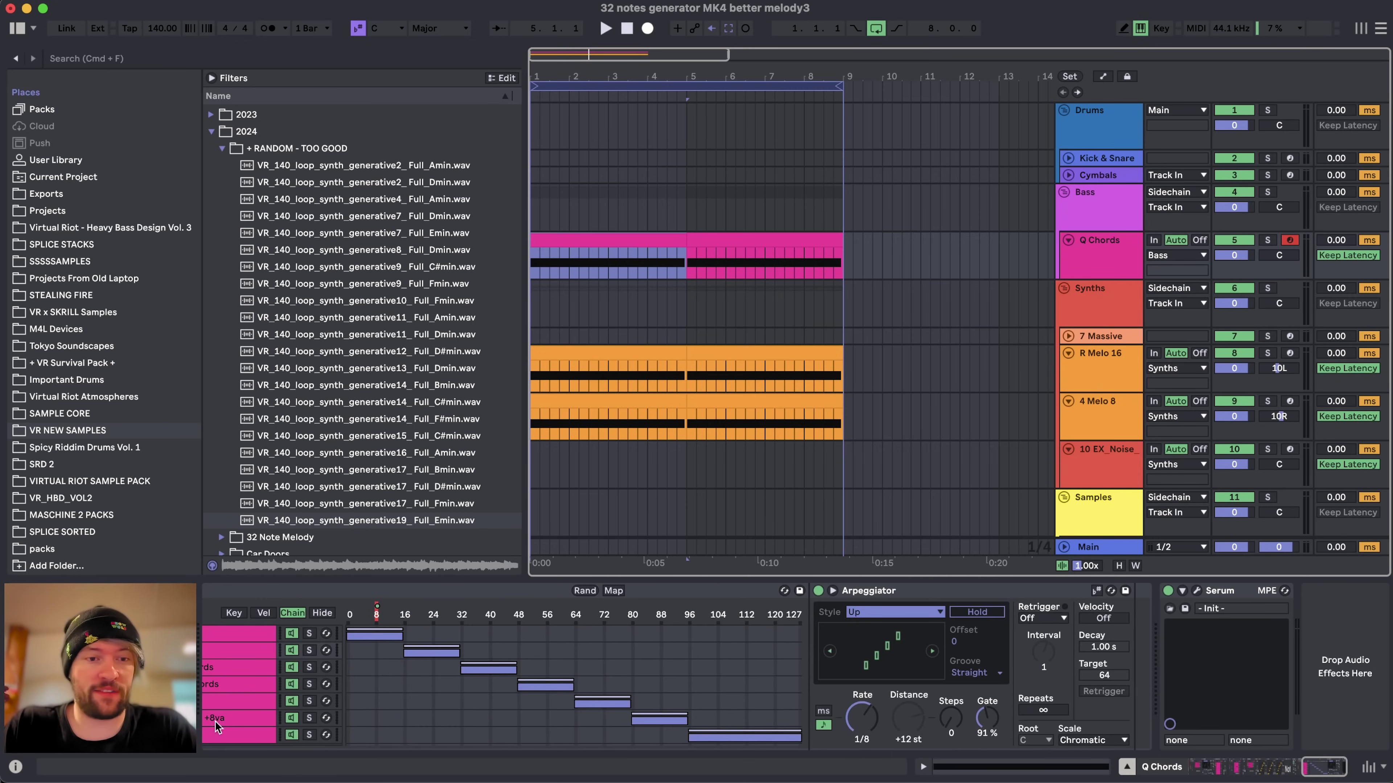
left_click(1101, 362)
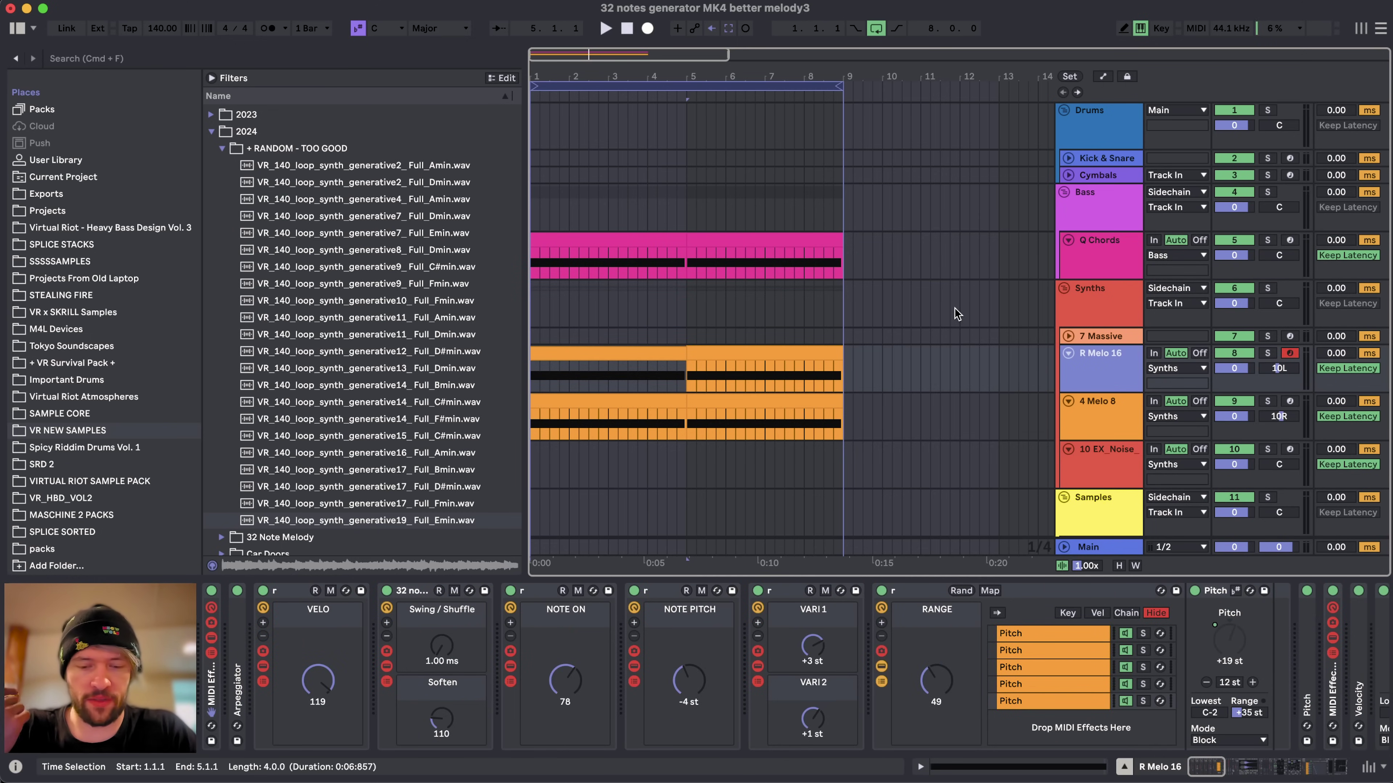
- Play the loop briefly and compare the MIDI device settings of the R Melo 16 and 4 Melo 8 tracks
key("space")
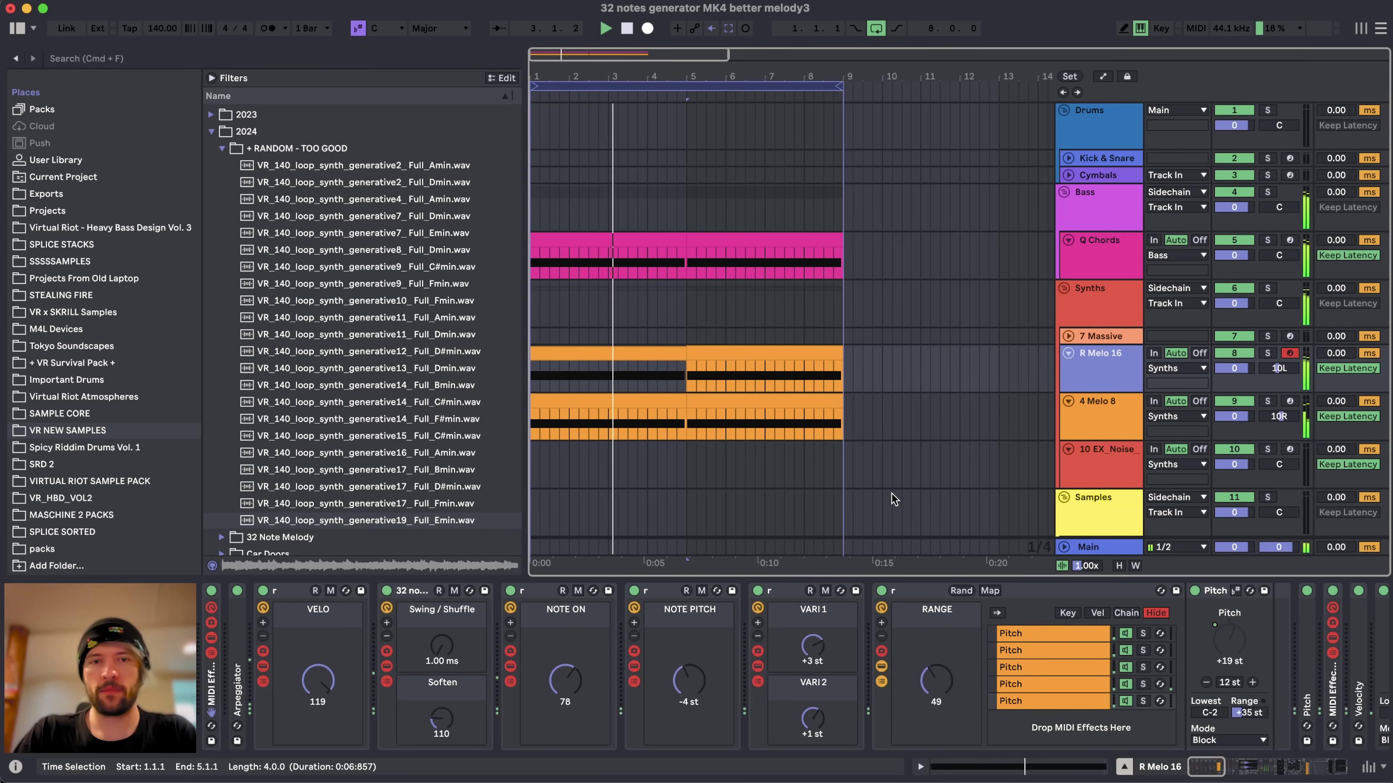
left_click(690, 627)
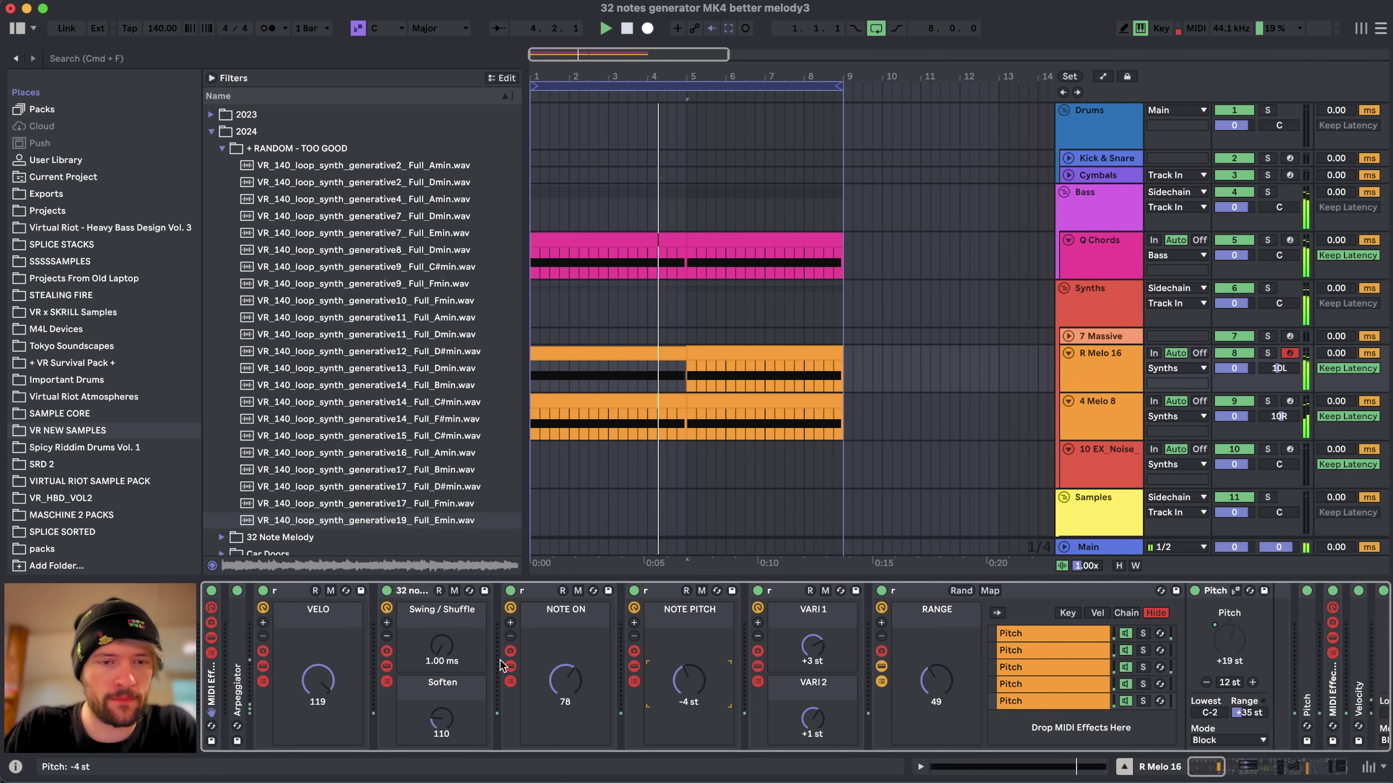
left_click(1098, 268)
left_click(1101, 386)
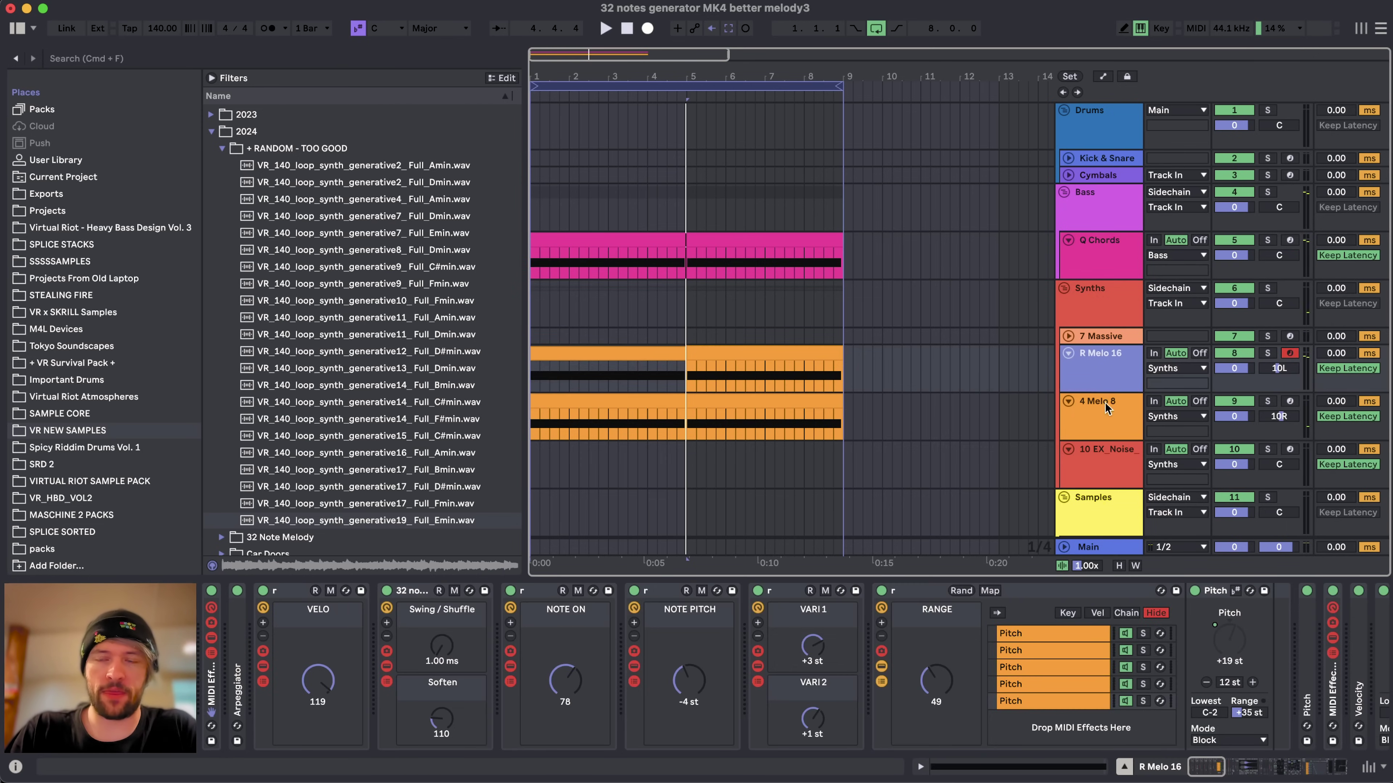
scroll(1070, 668, "right", 10)
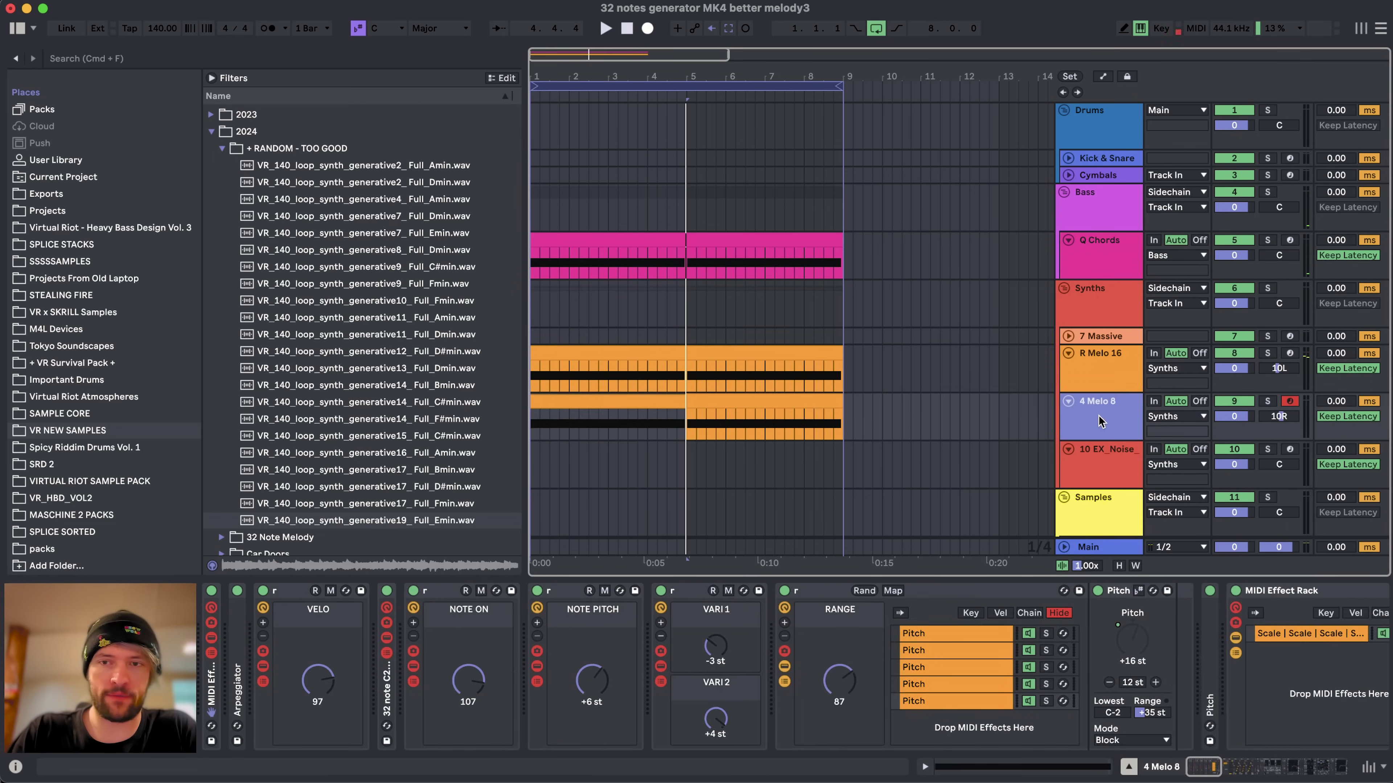
- Examine the zone list of one-shot samples in R Melo 16's sampler, and close the zone editor again
scroll(1070, 668, "right", 8)
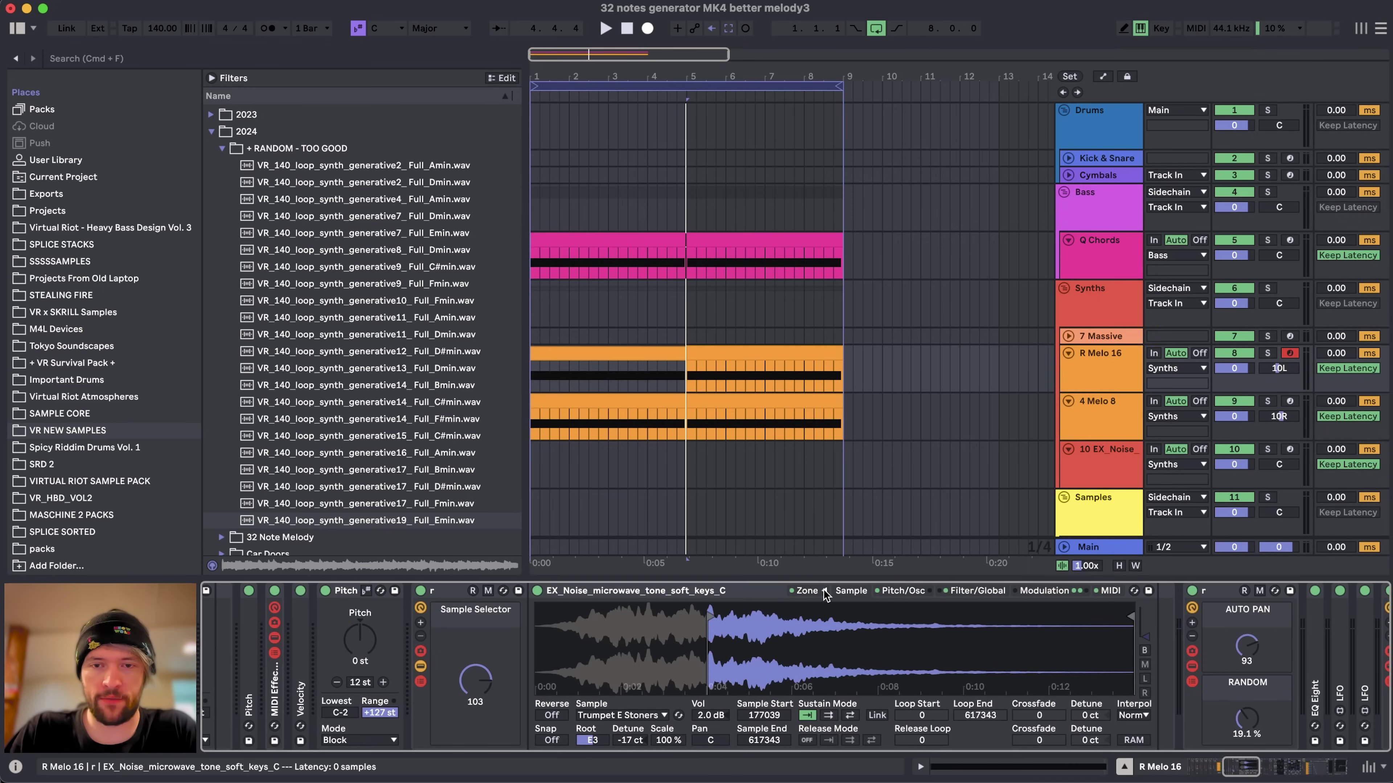
left_click(825, 591)
scroll(949, 503, "down", 20)
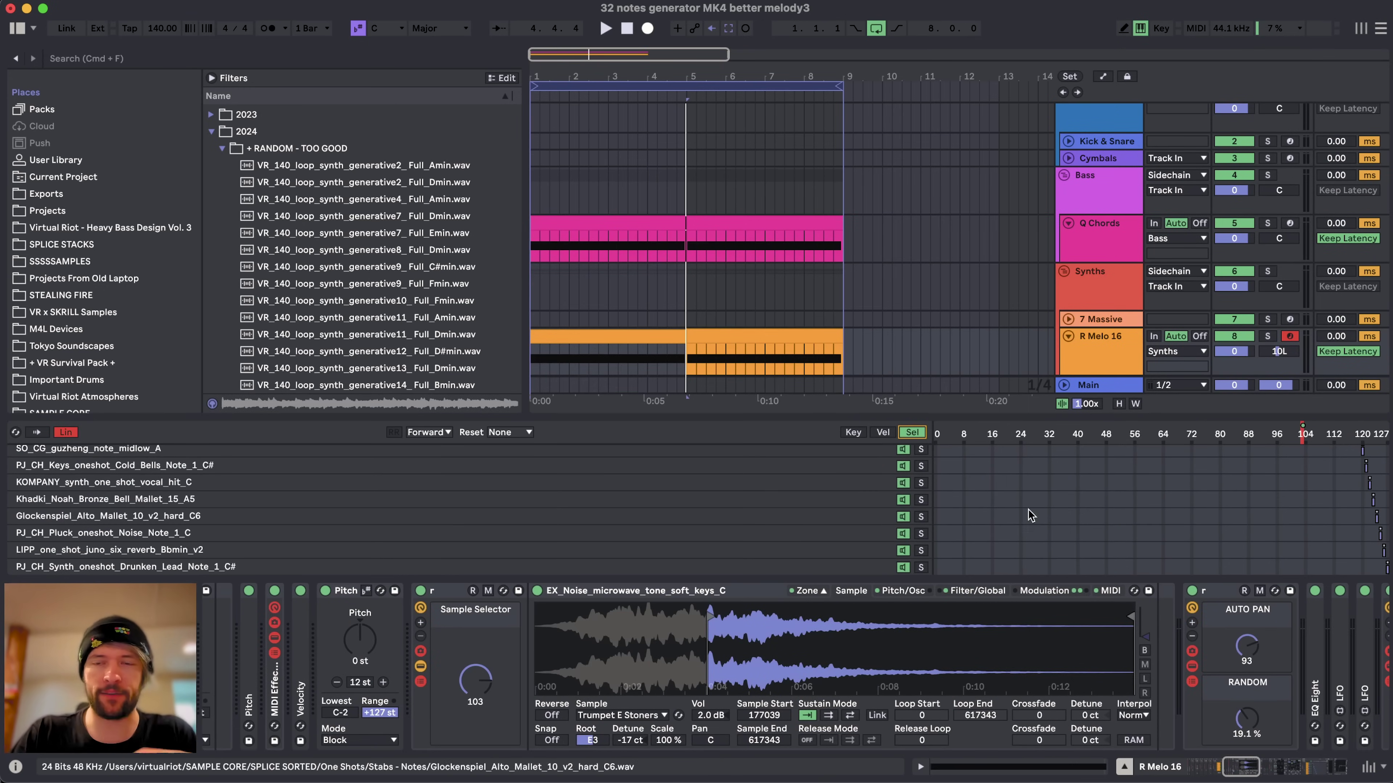
scroll(948, 503, "up", 20)
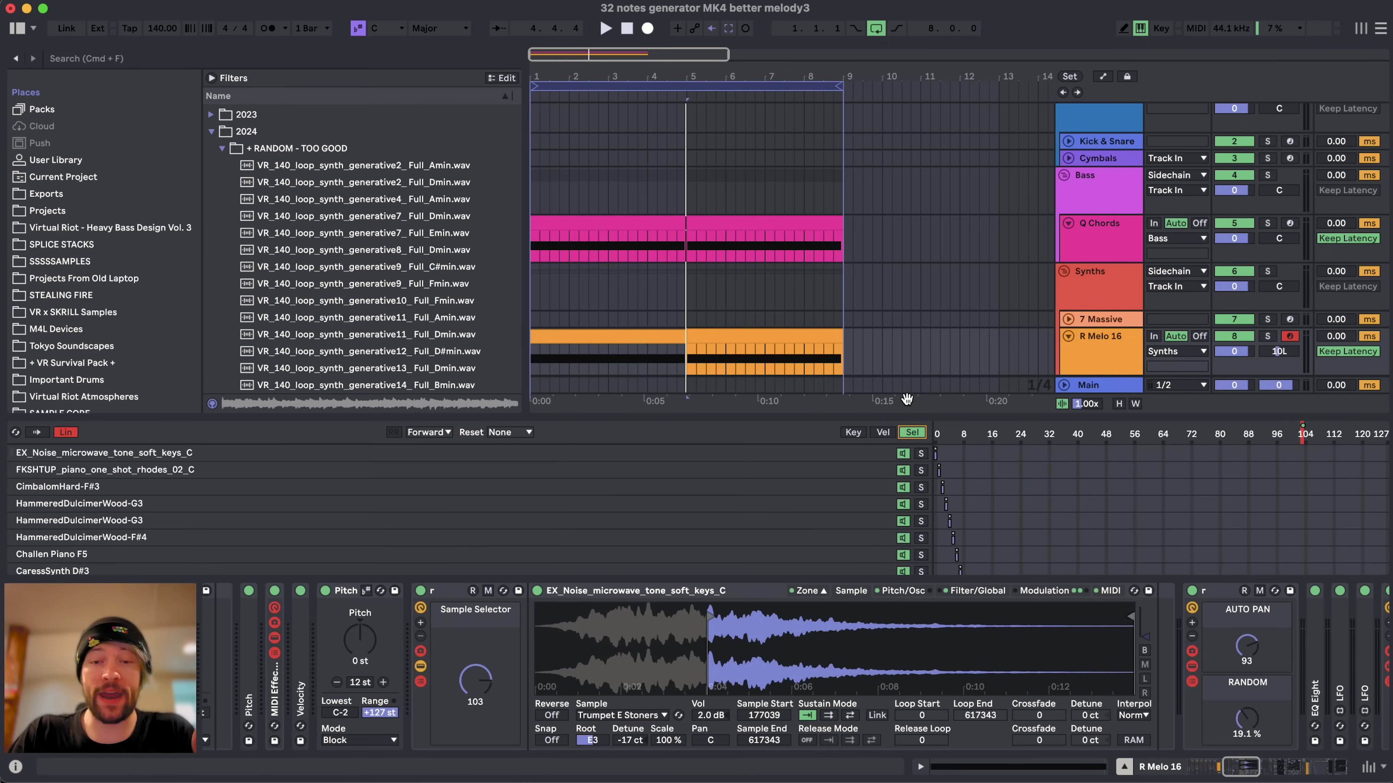
left_click(822, 592)
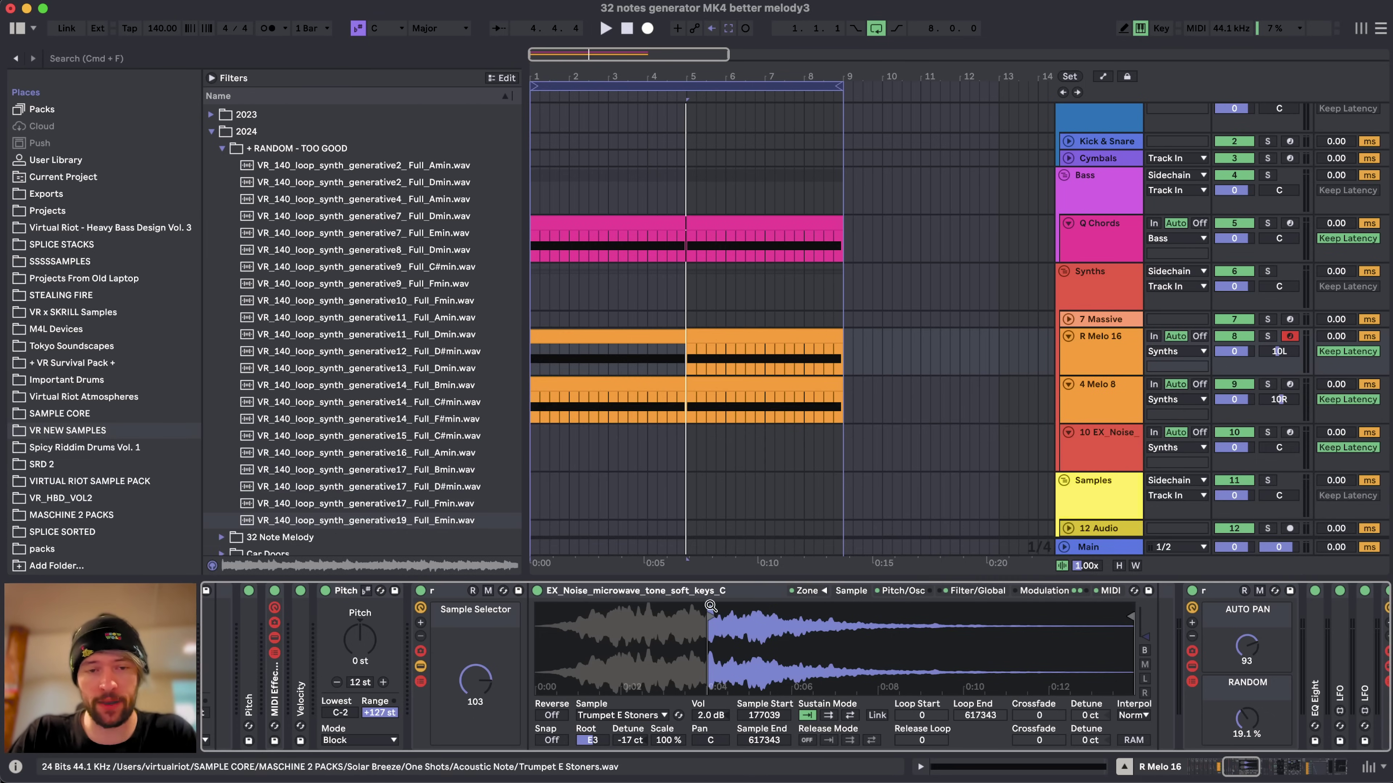
- Examine the NOTE ON and VARI racks on R Melo 16, including the VARI rack's two Pitch devices and the neighbouring RANGE rack
scroll(578, 610, "left", 15)
scroll(579, 611, "left", 15)
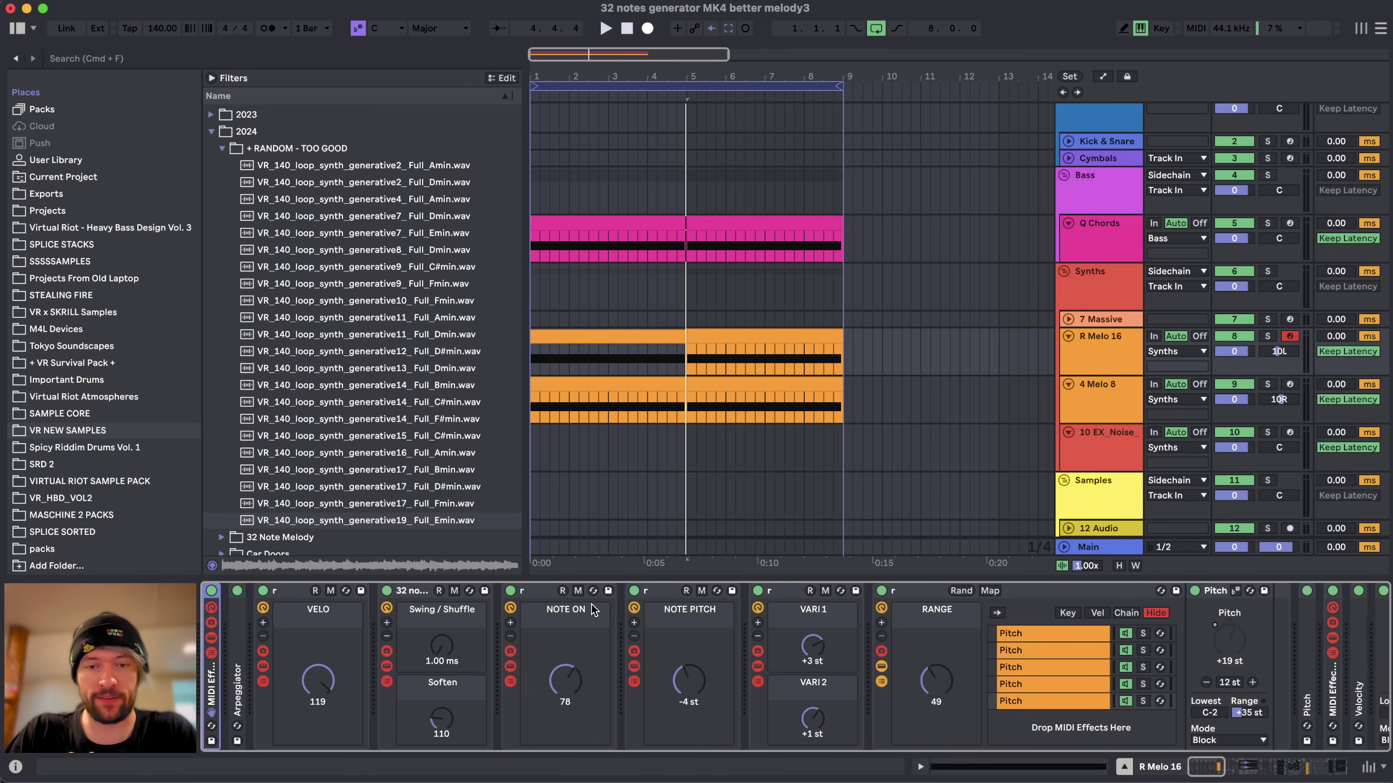
left_click(538, 596)
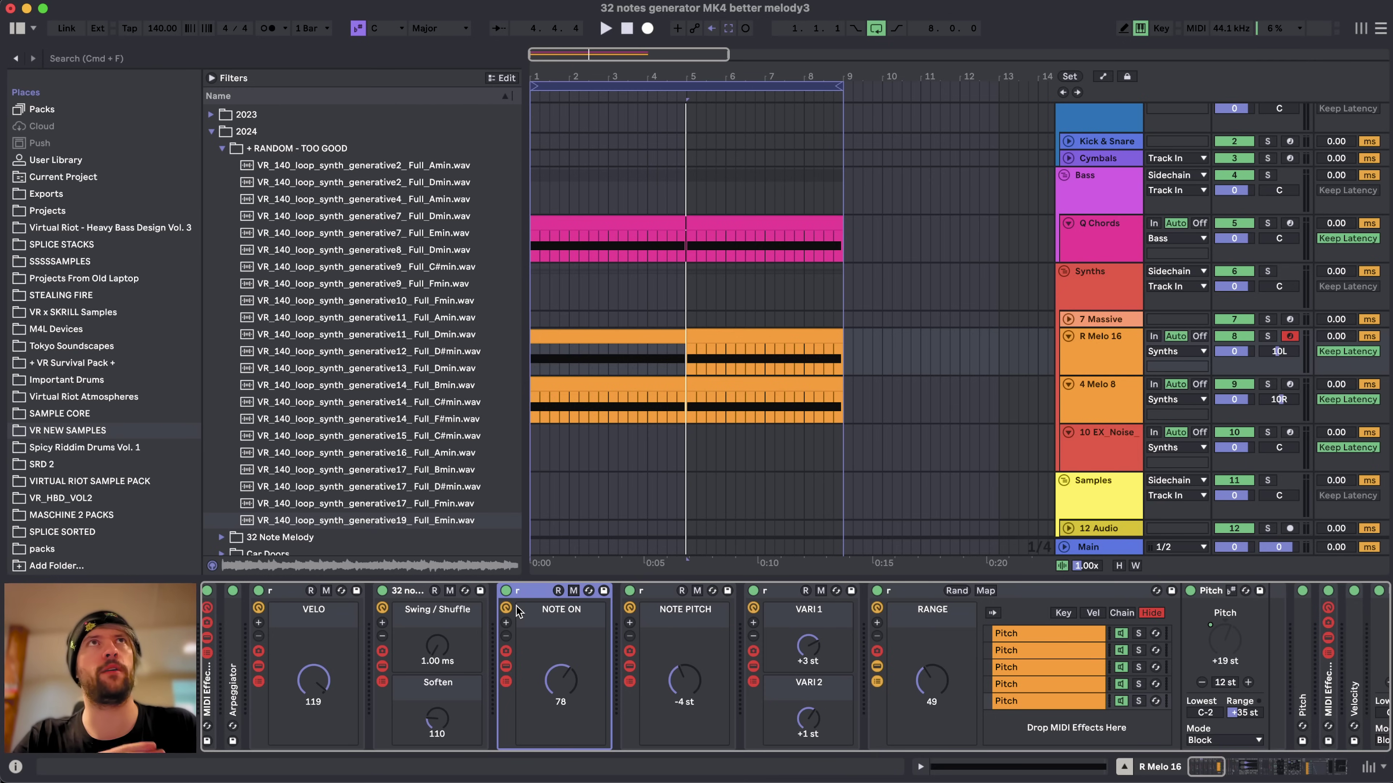
left_click(775, 598)
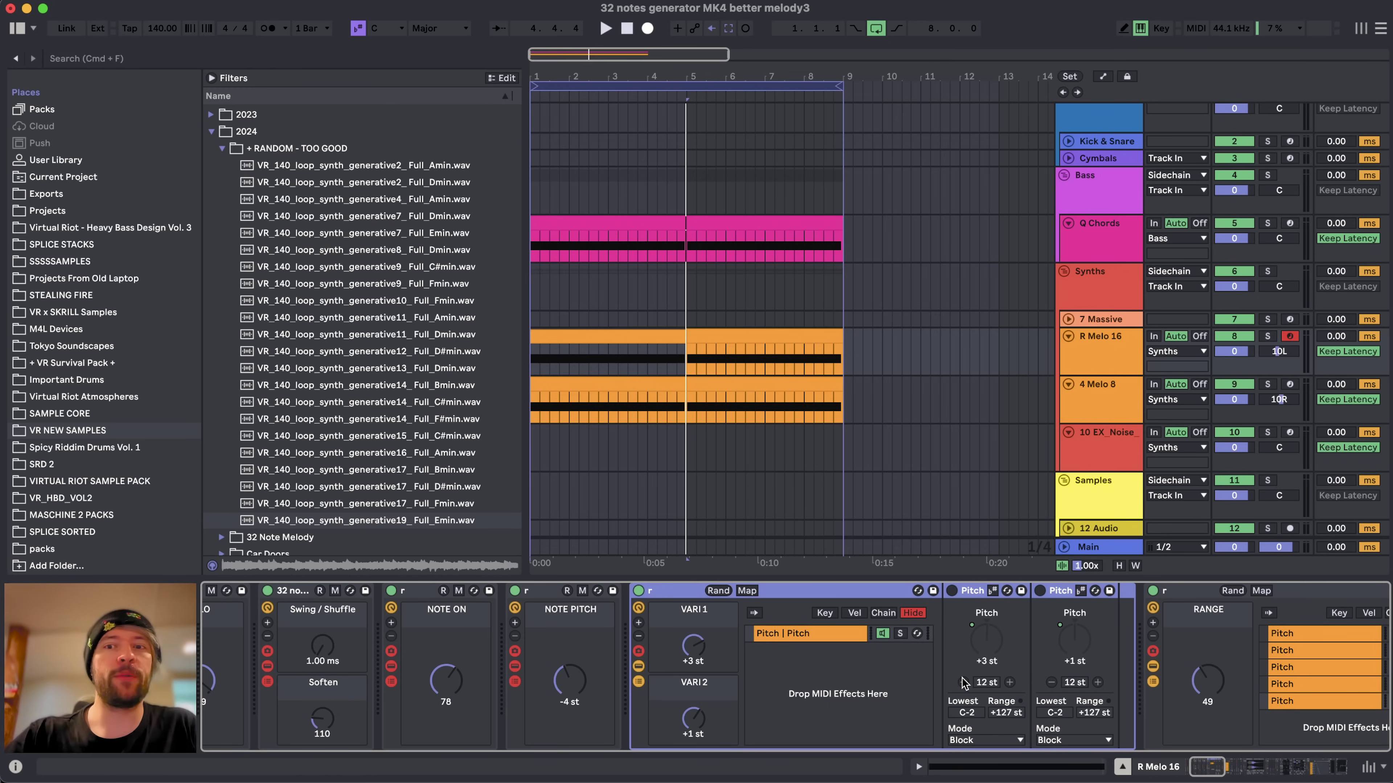
scroll(907, 689, "right", 8)
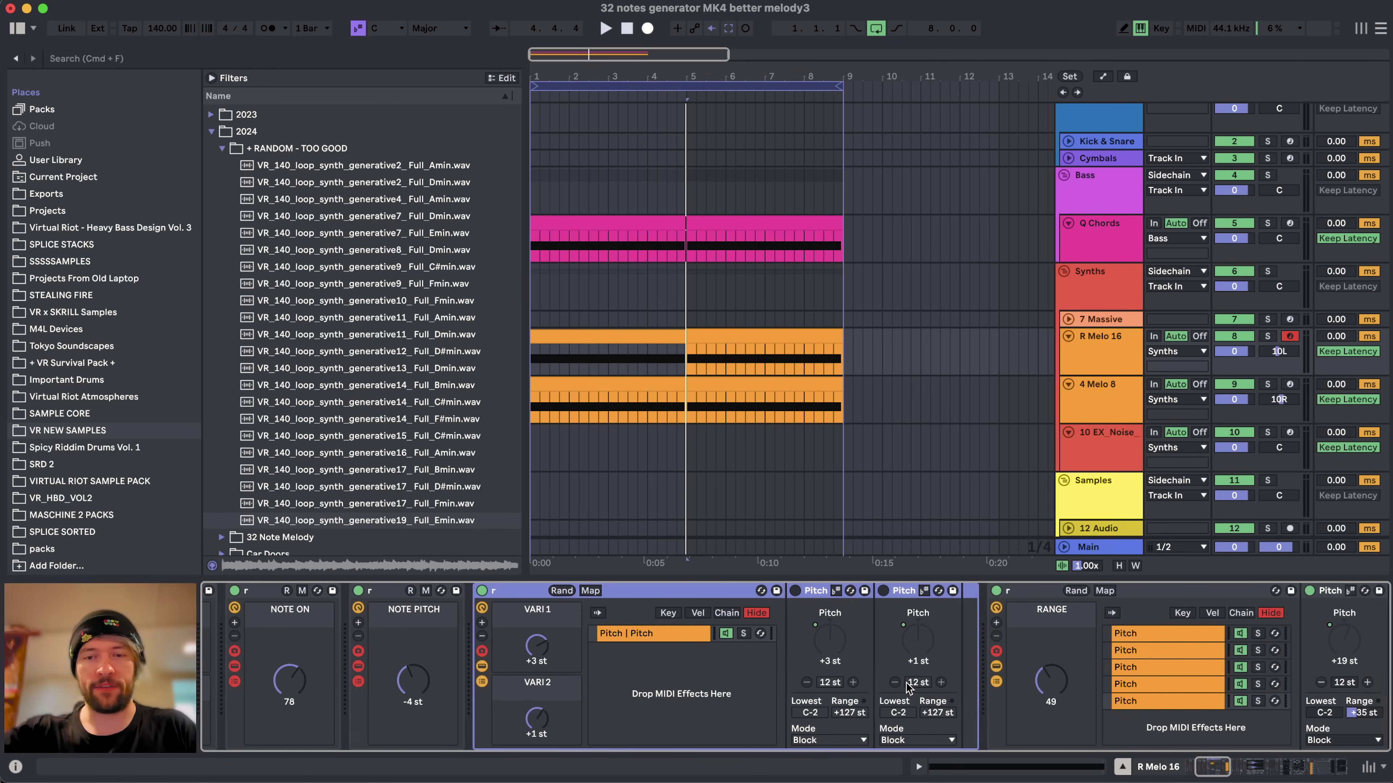
scroll(906, 687, "right", 15)
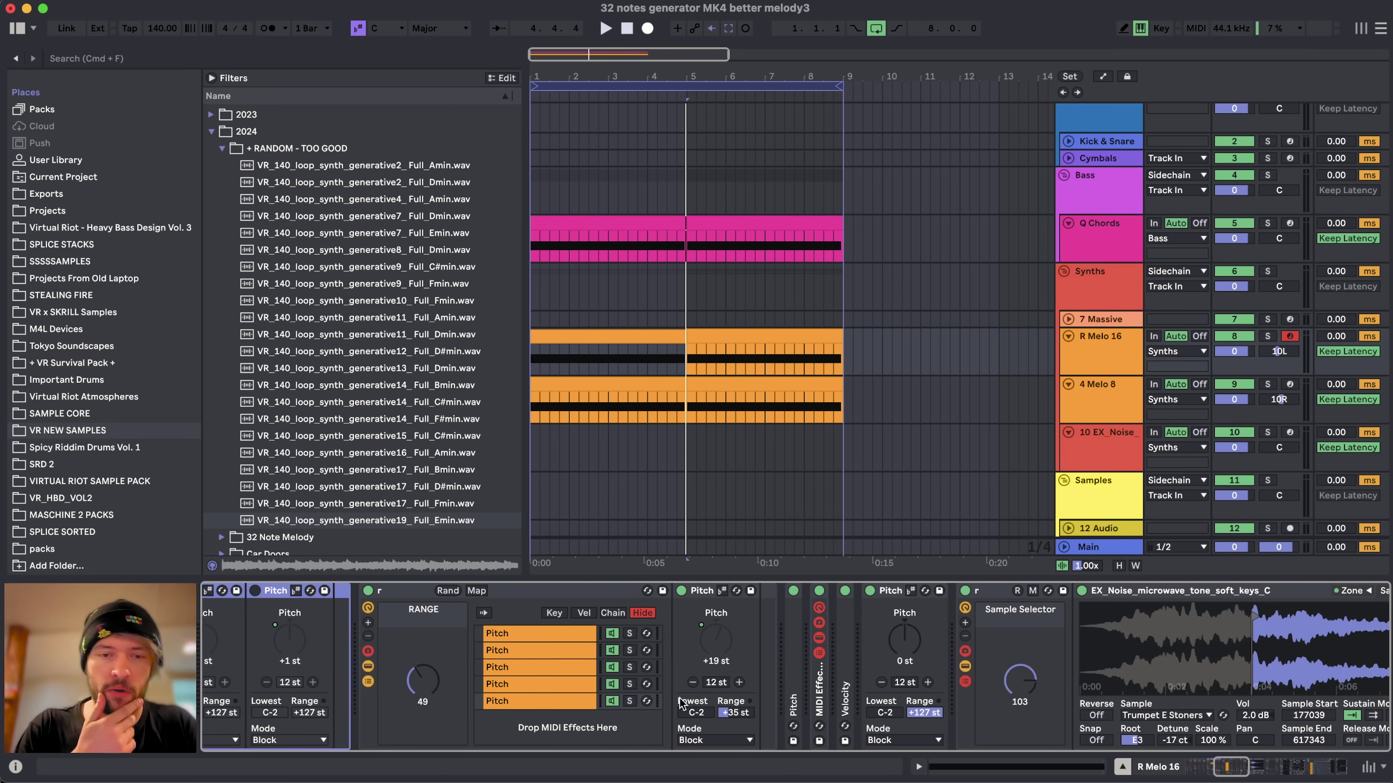
- Inspect the time curves of the third and sixth ShaperBox 3 chains in R Melo 16's TIME SHAPER rack
scroll(759, 647, "right", 20)
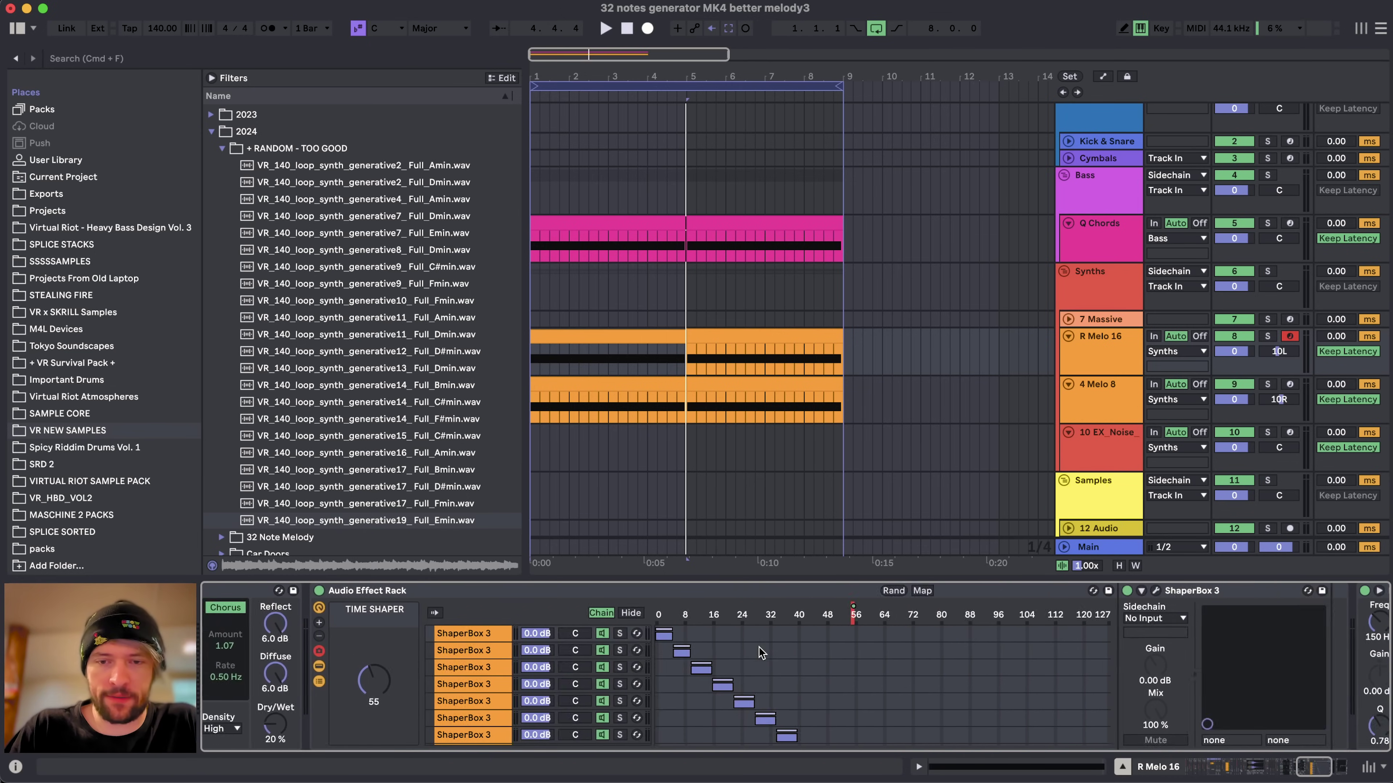
scroll(746, 646, "right", 5)
scroll(746, 647, "left", 15)
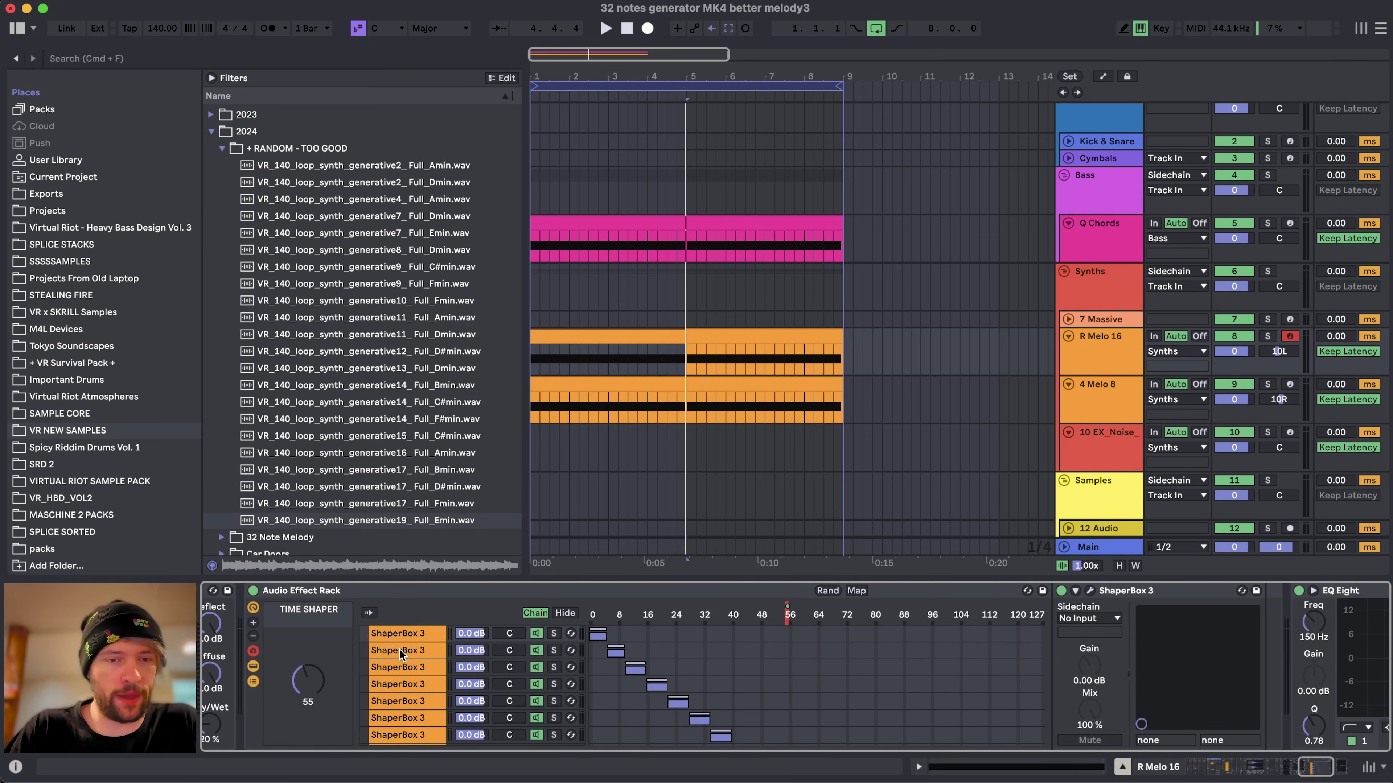
left_click(414, 632)
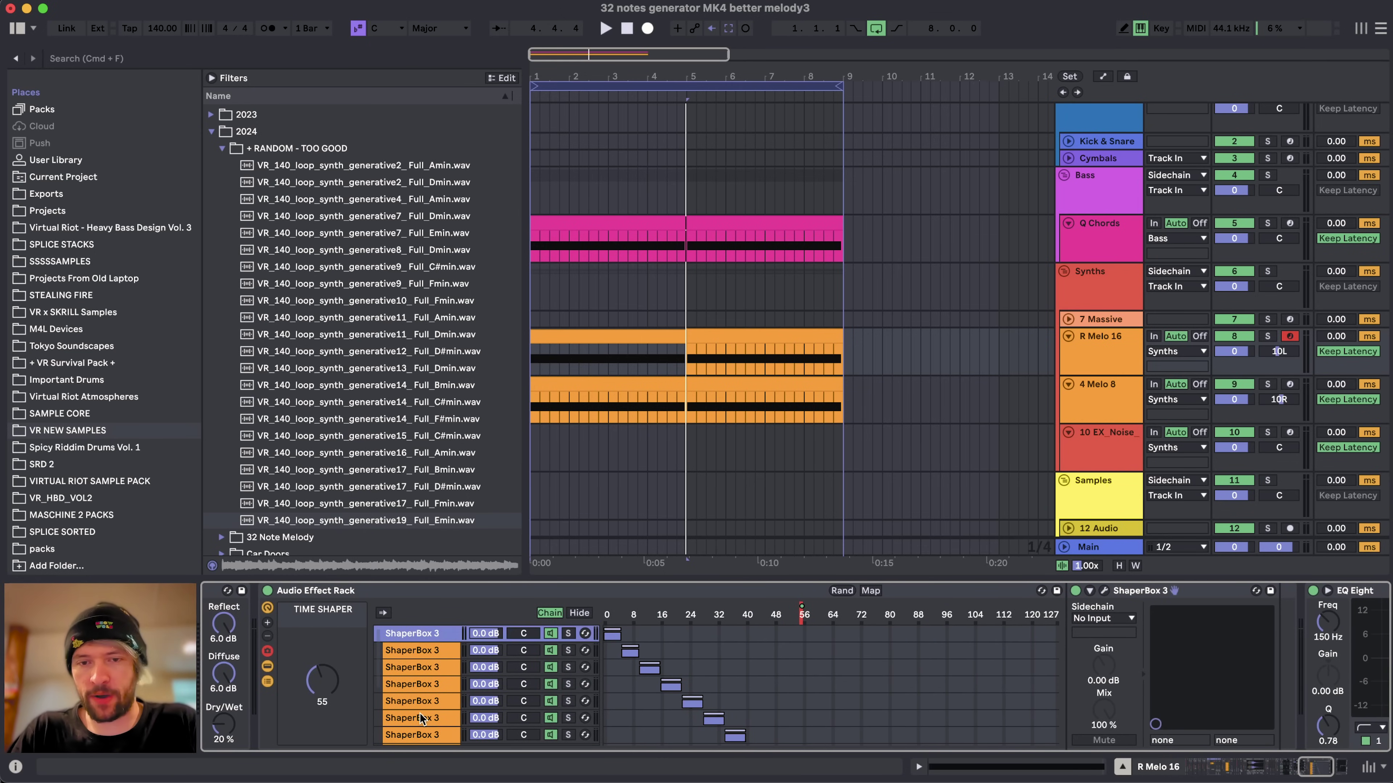
left_click(434, 669)
left_click(1103, 590)
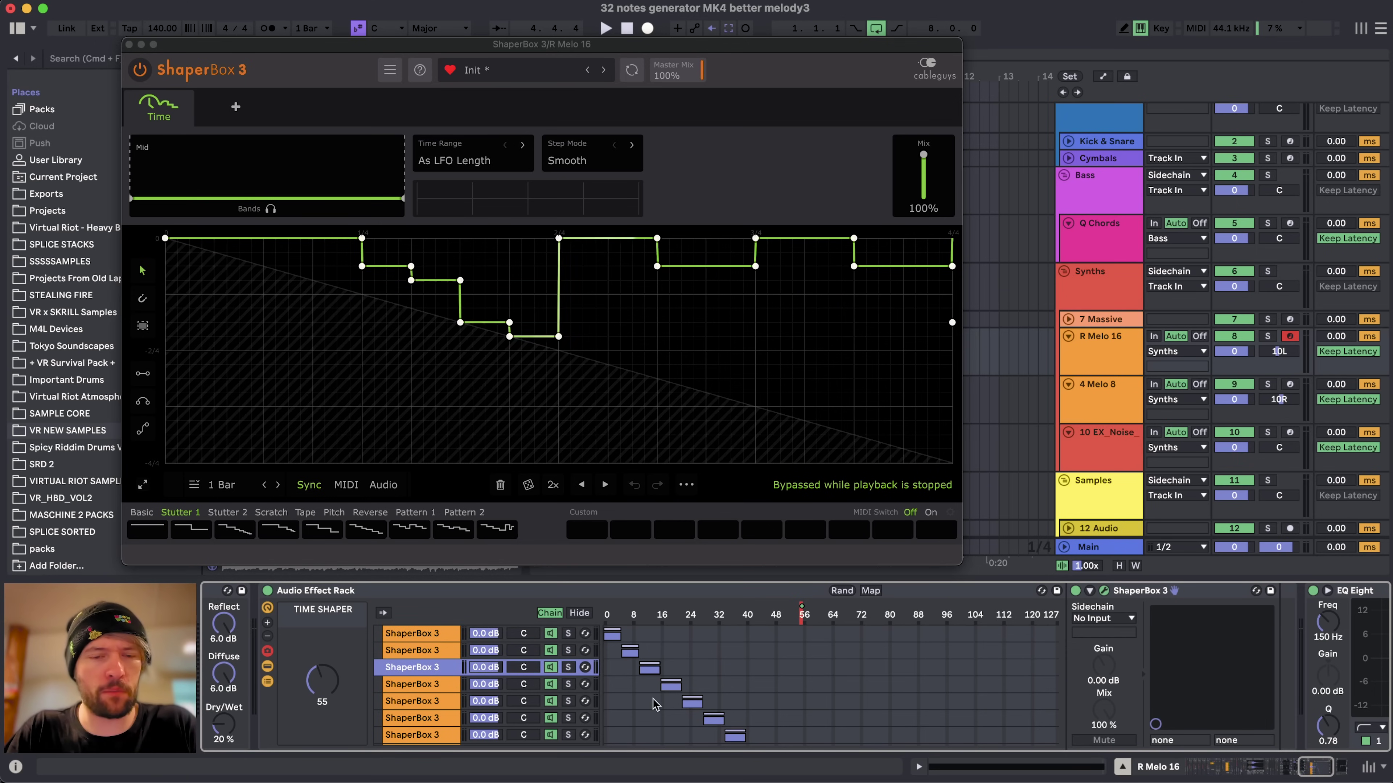
left_click(437, 720)
left_click(1104, 591)
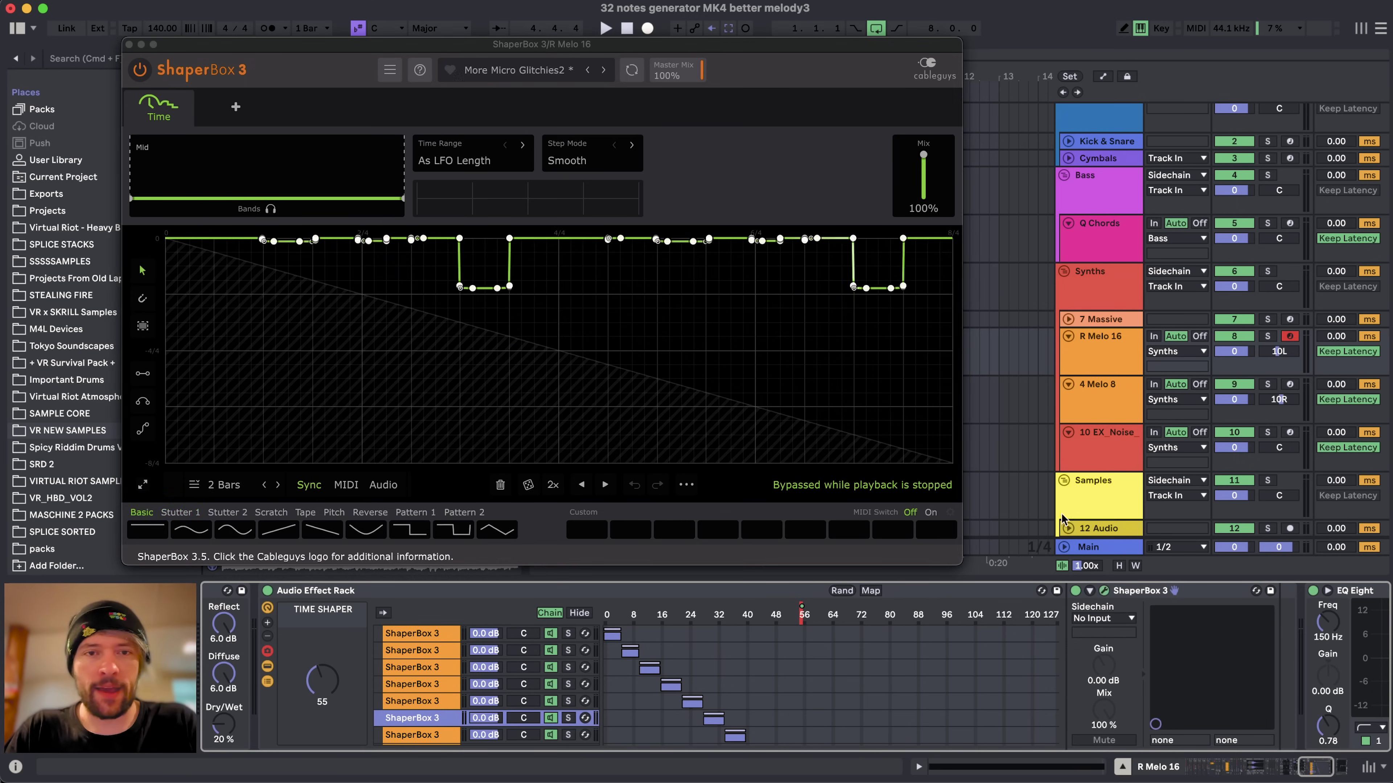
left_click(130, 45)
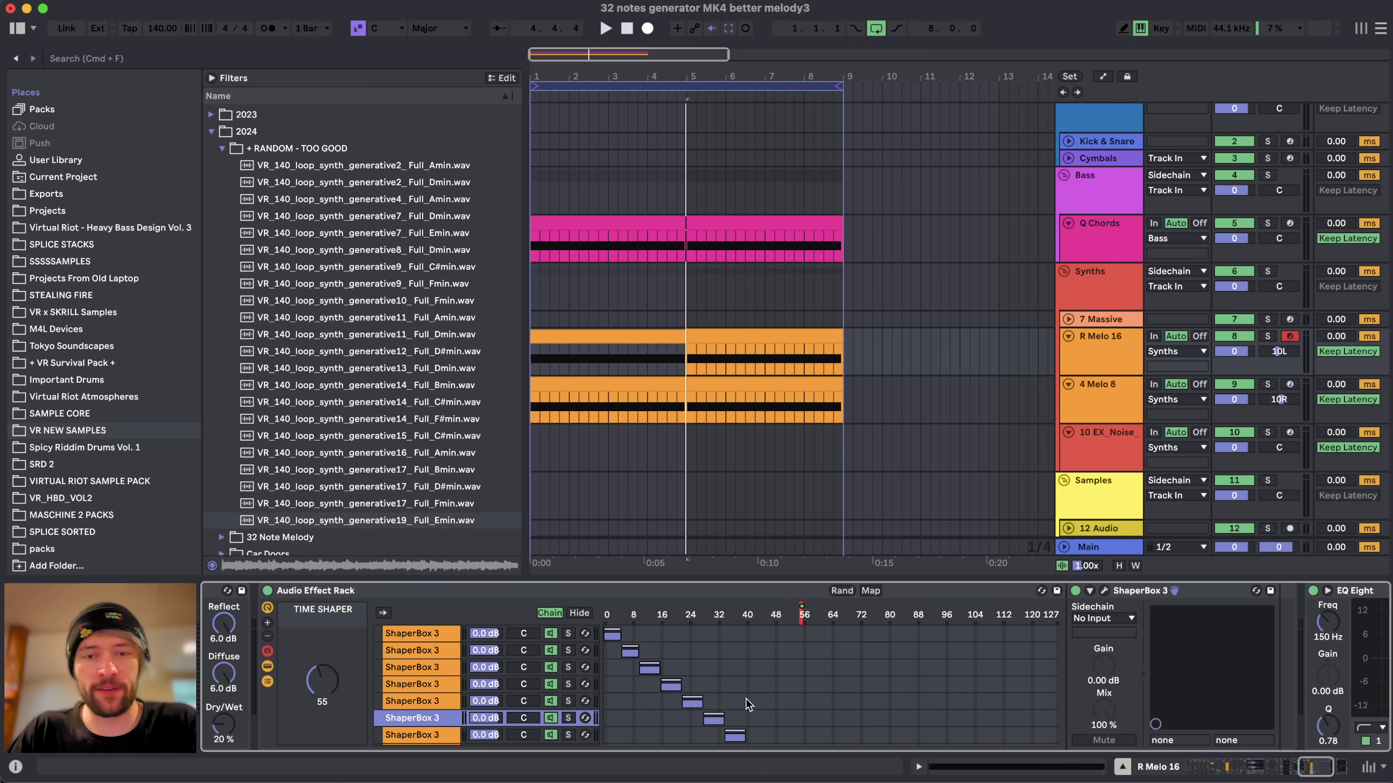
- Look through the remaining TIME SHAPER chains and select the empty chain at the end of the list
scroll(747, 704, "down", 5)
left_click(370, 663)
scroll(803, 734, "up", 5)
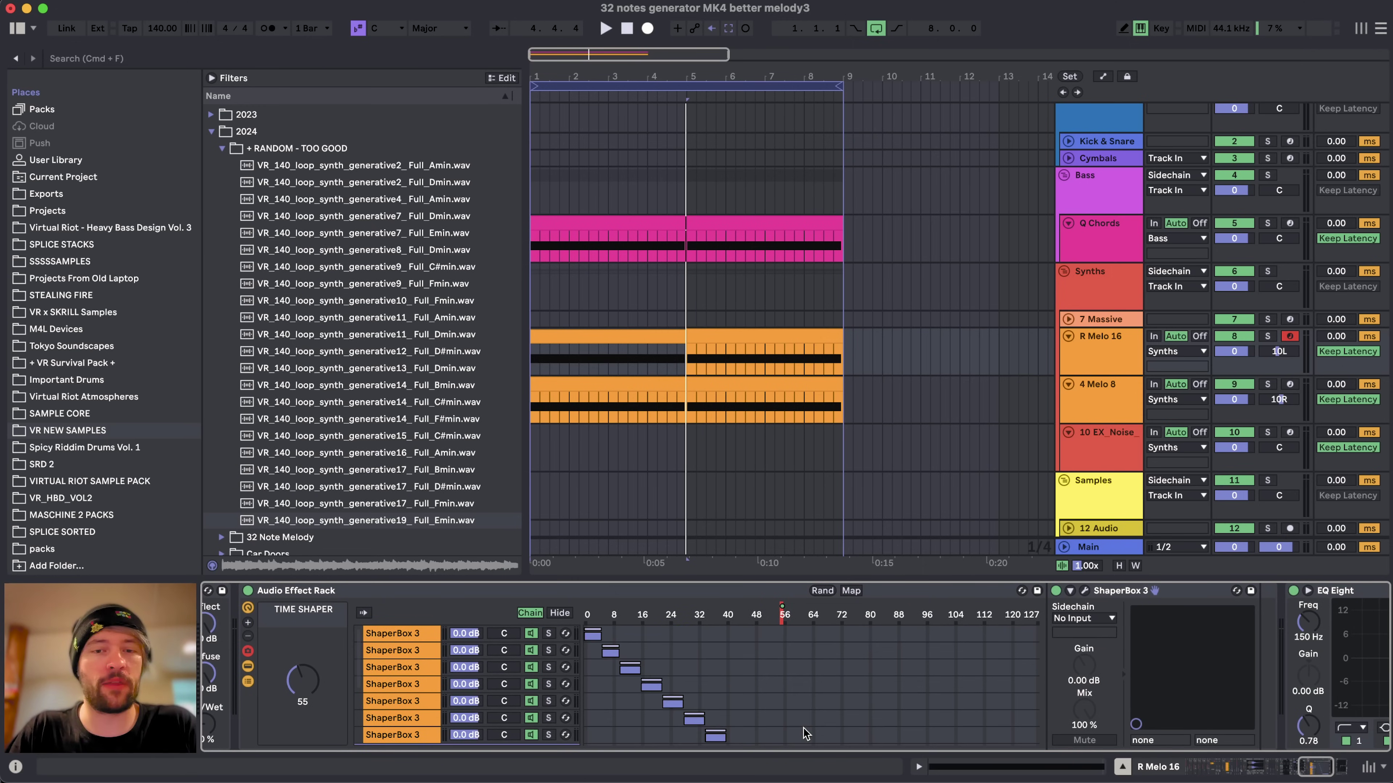
scroll(755, 704, "down", 4)
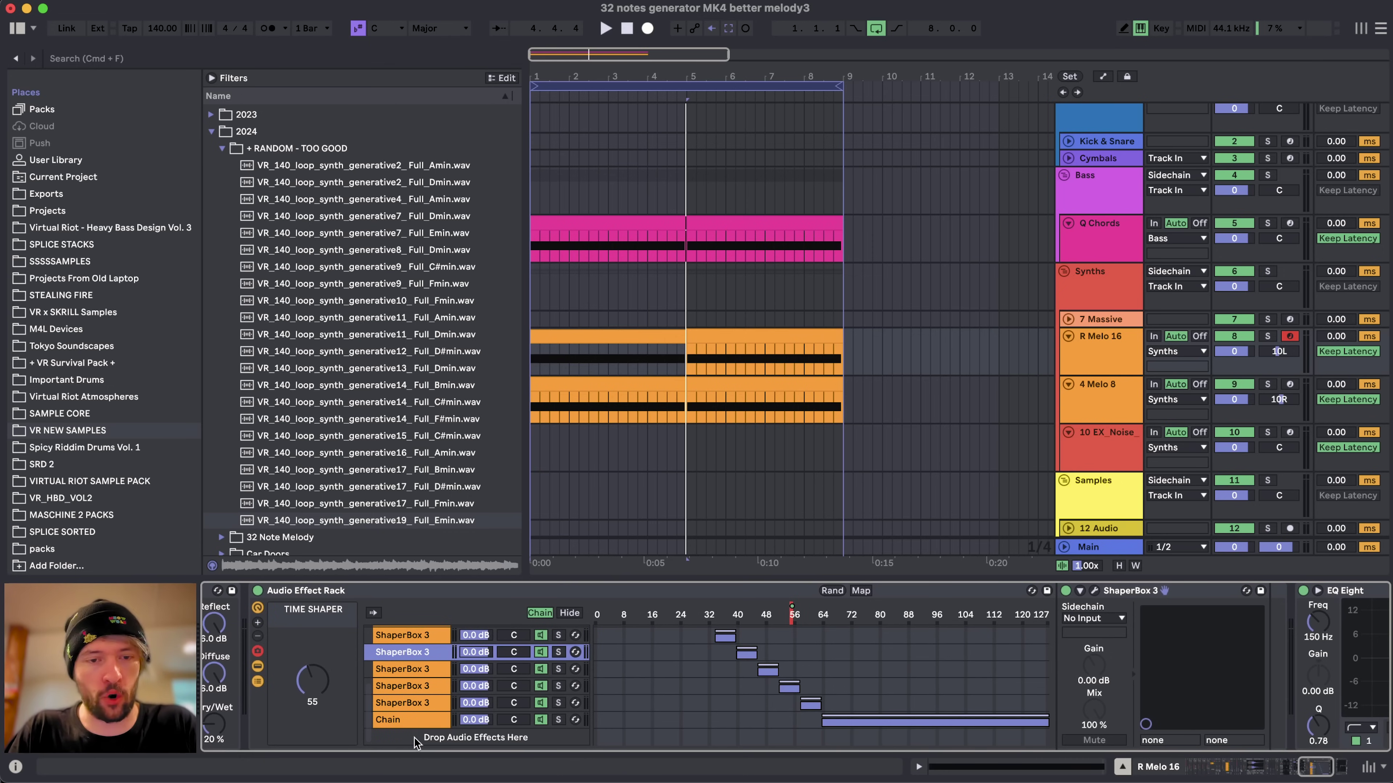
left_click(404, 721)
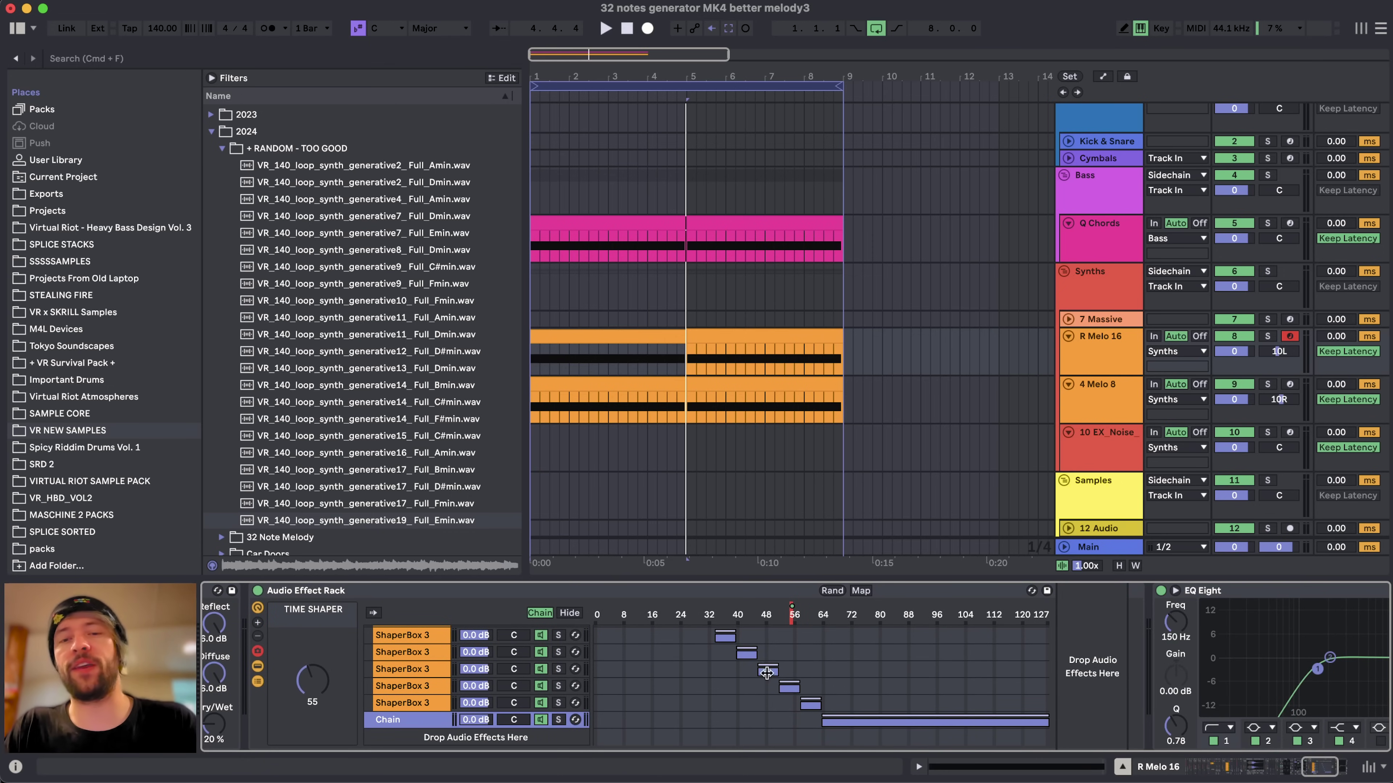
scroll(657, 716, "left", 10)
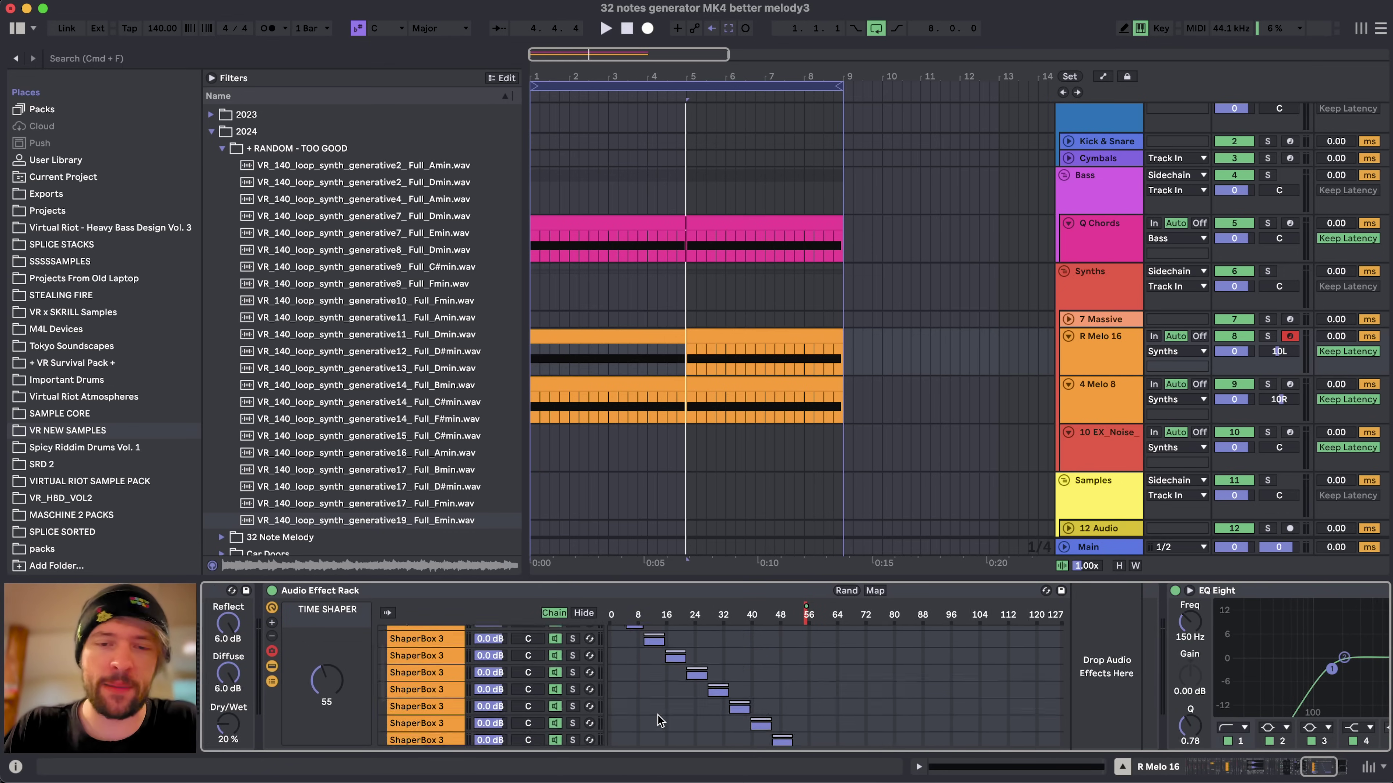
- Review the project's key mappings and randomize the Q Chords track's macros with its mapped key
key("super+k")
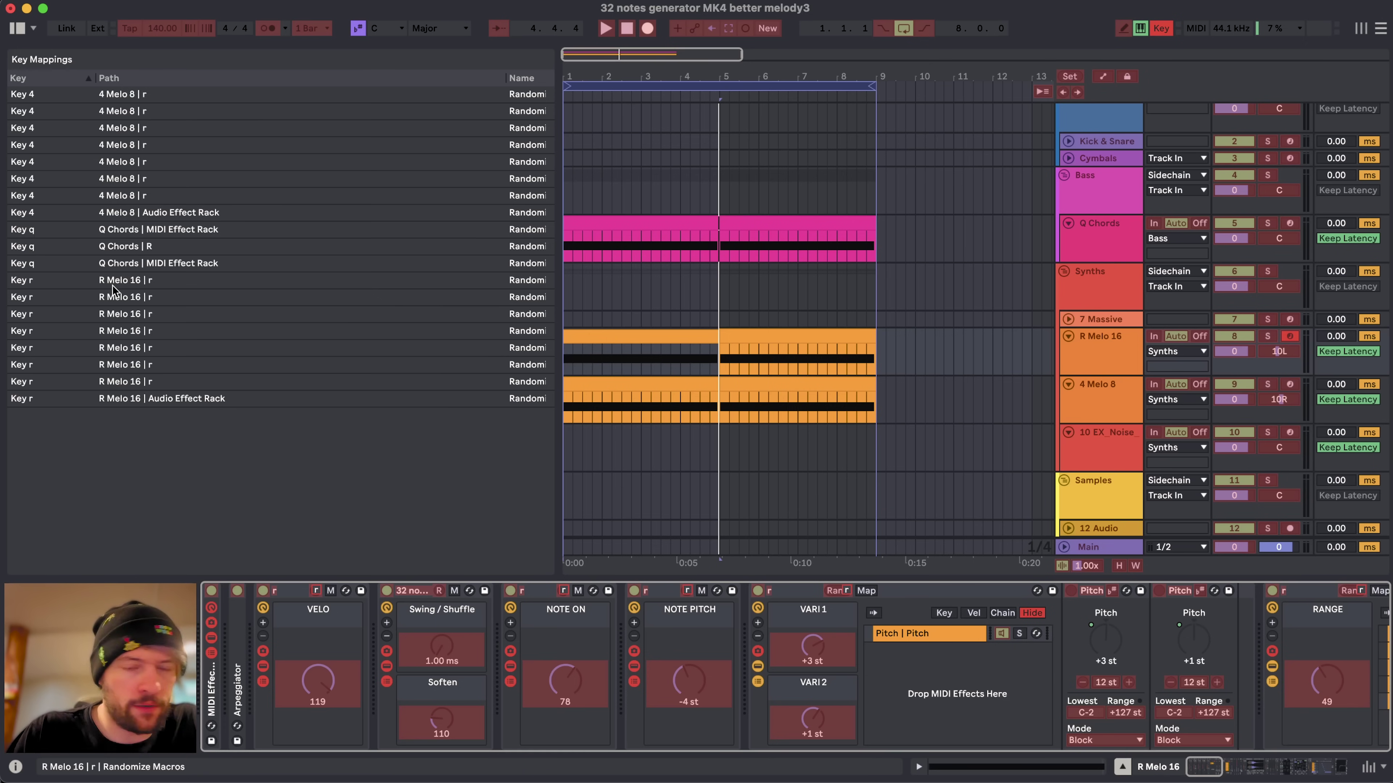
key("super+k")
left_click(651, 222)
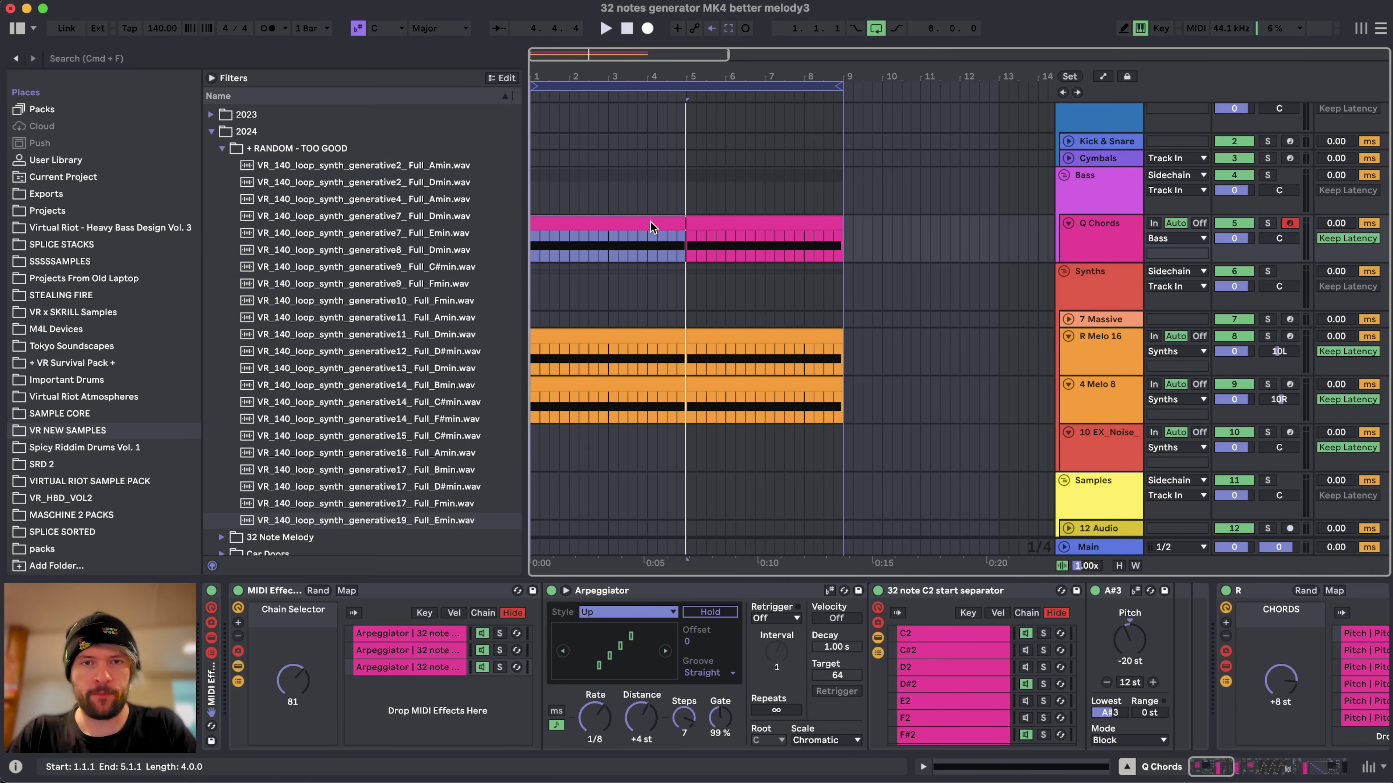
key("q")
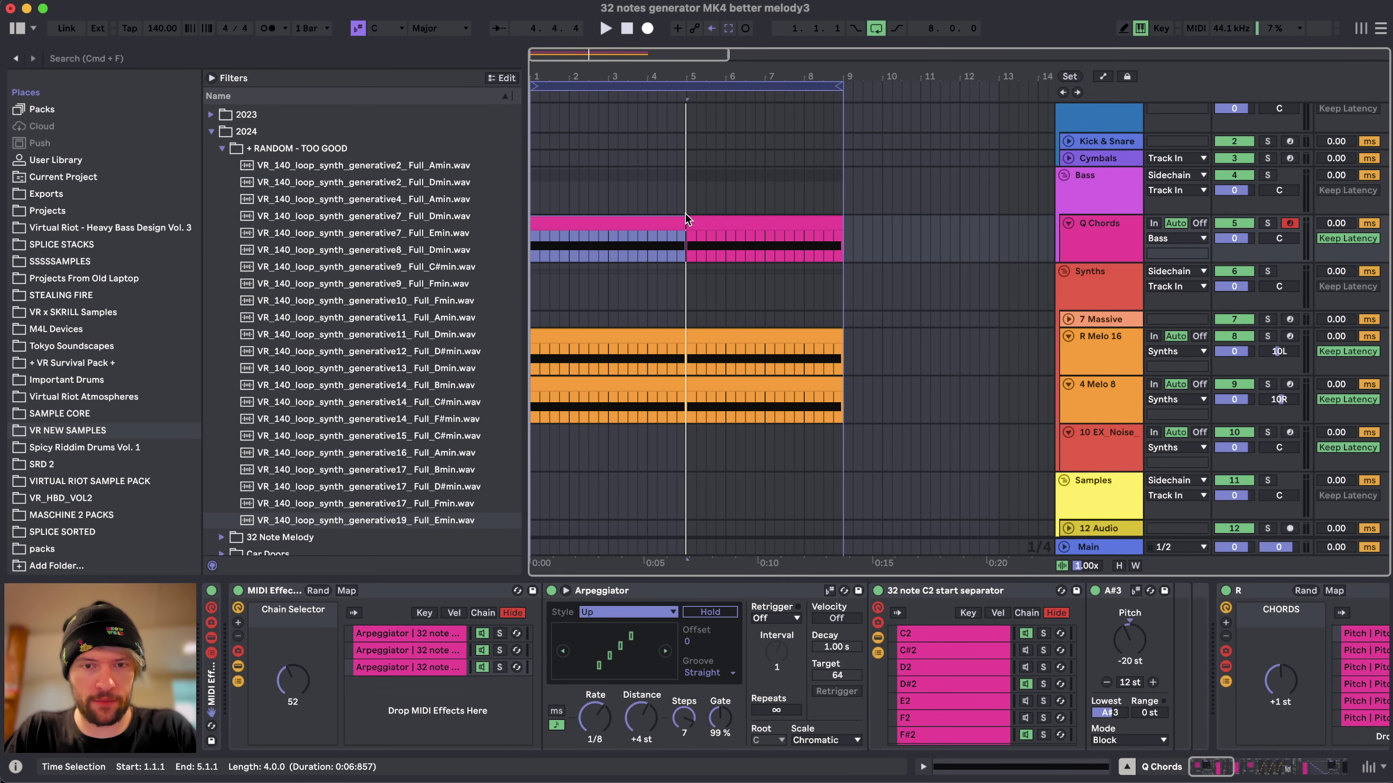
- Examine the Q Chords device chain from the CHORDS rack to the Arpeggiator, and view its Serum patch before closing the plug-in window
scroll(886, 678, "right", 10)
left_click(865, 722)
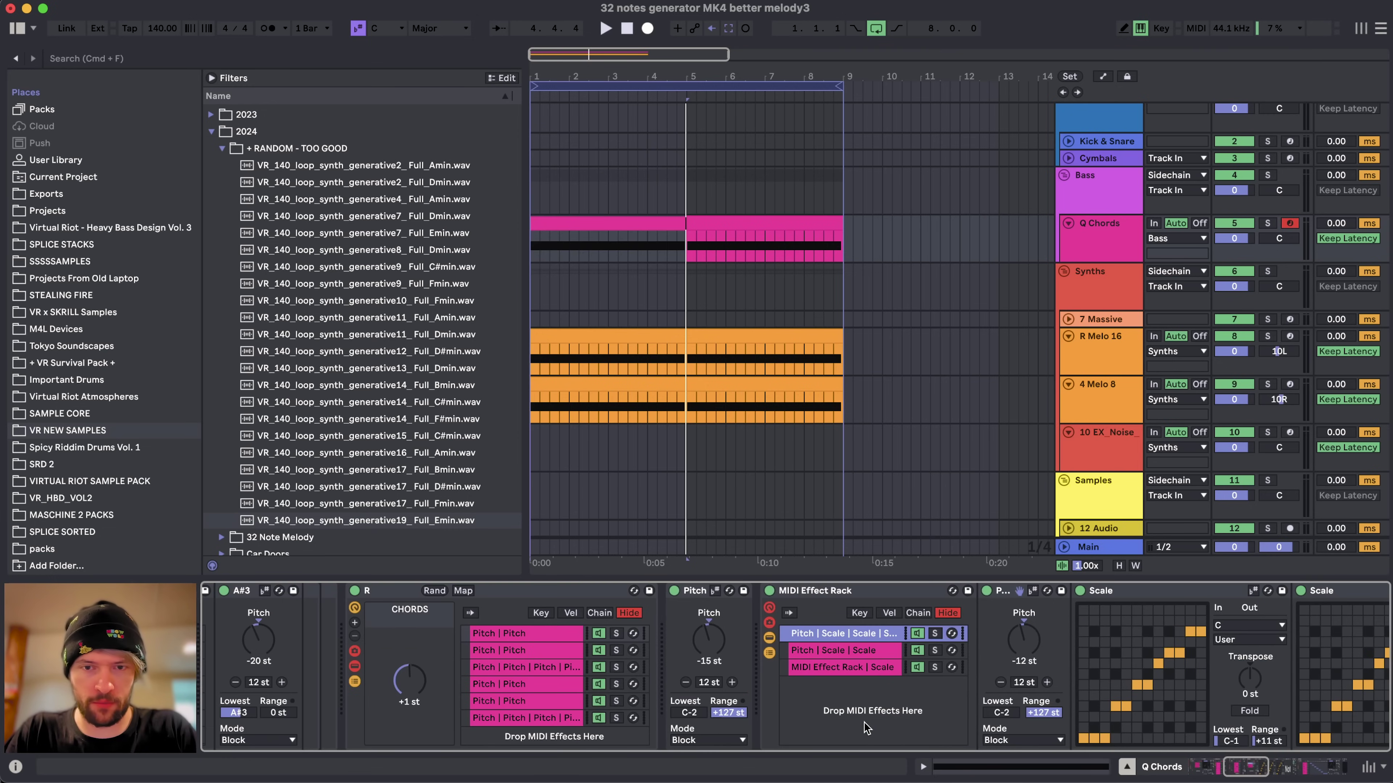
left_click(1111, 241)
scroll(843, 708, "right", 15)
scroll(843, 707, "right", 3)
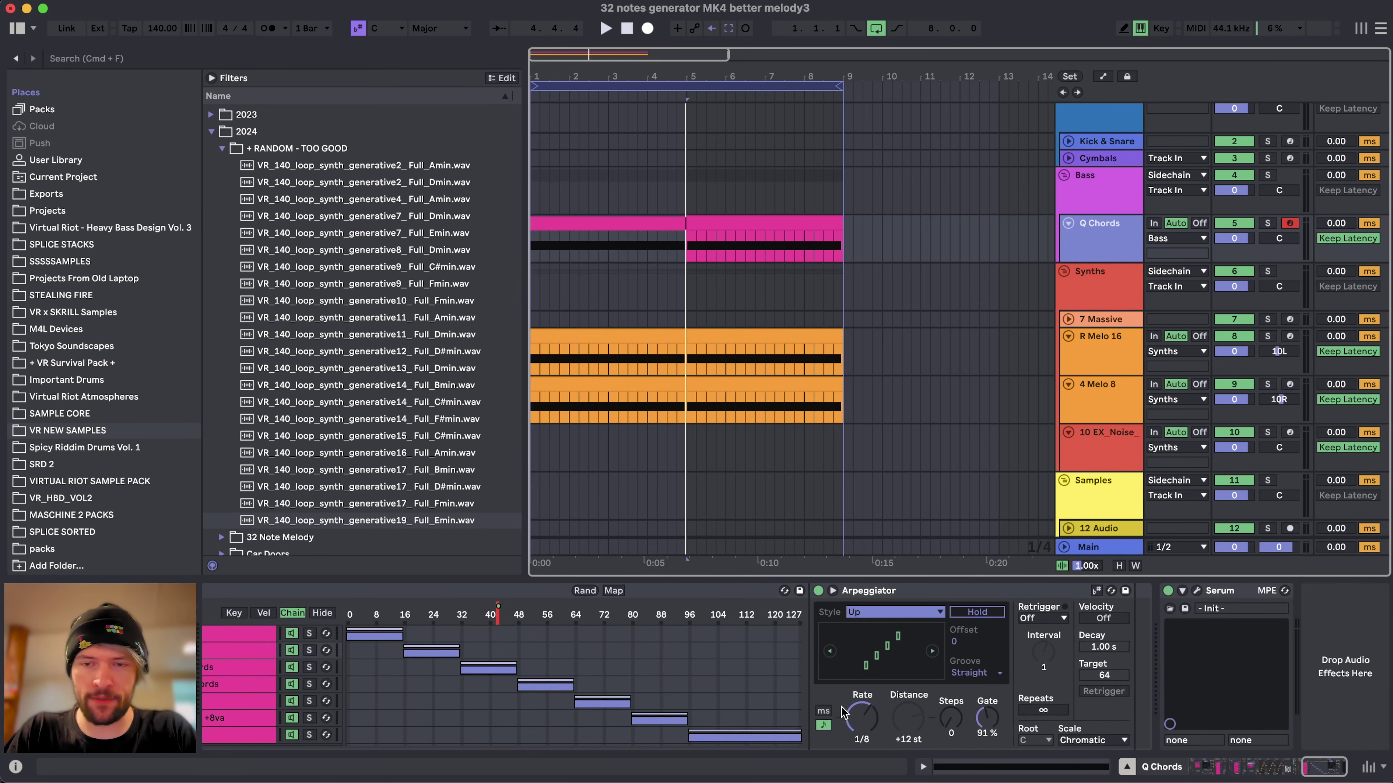
left_click(1197, 591)
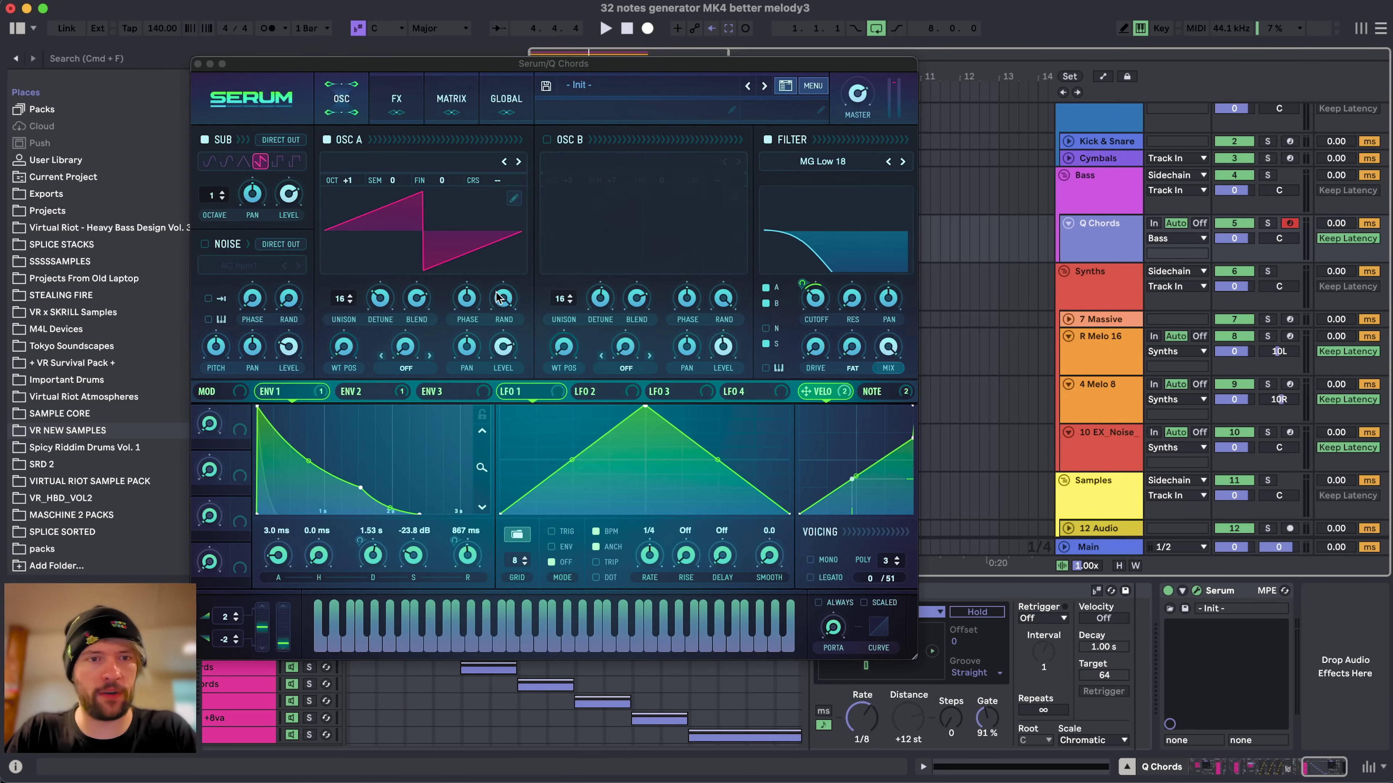
left_click(198, 64)
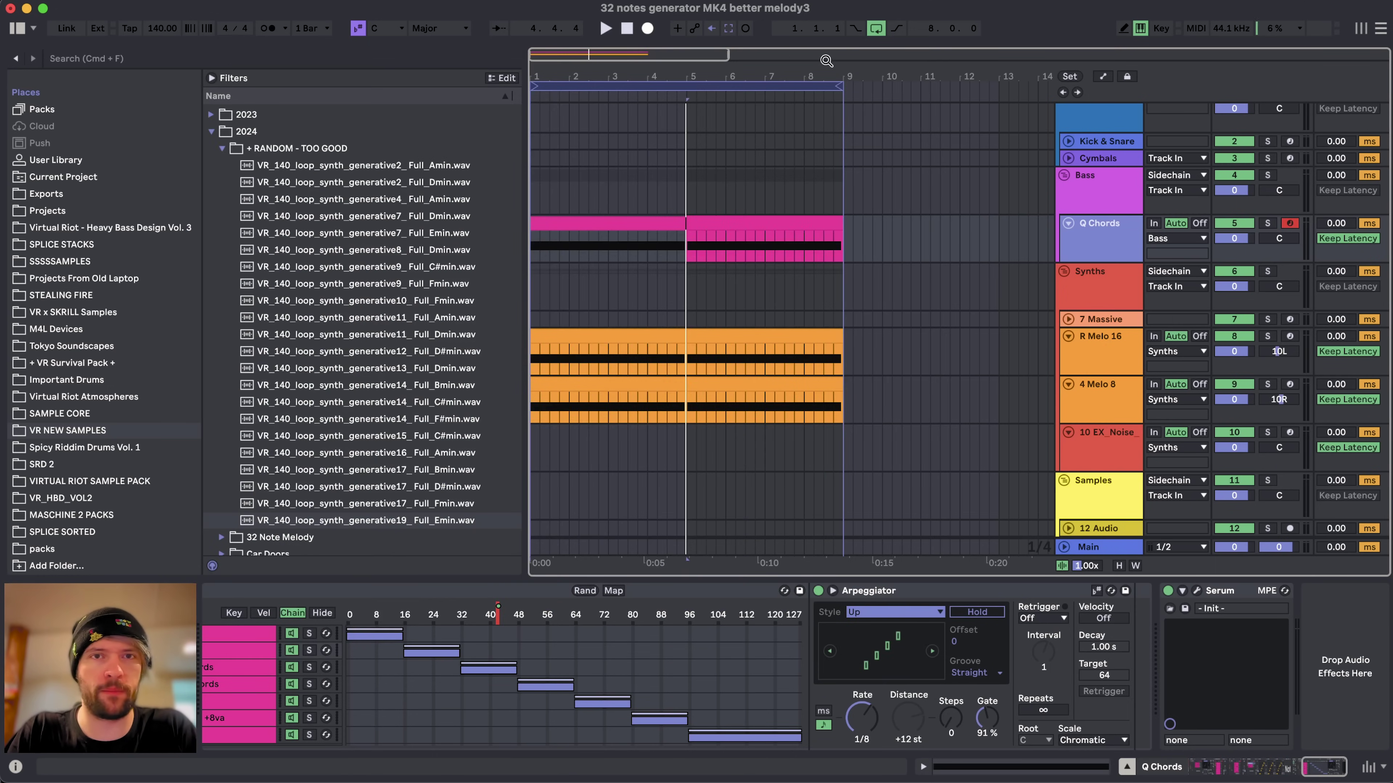
- Play the loop and audition R Melo 16 and 4 Melo 8 in solo, ending with all tracks unsoloed and R Melo 16 selected
key("space")
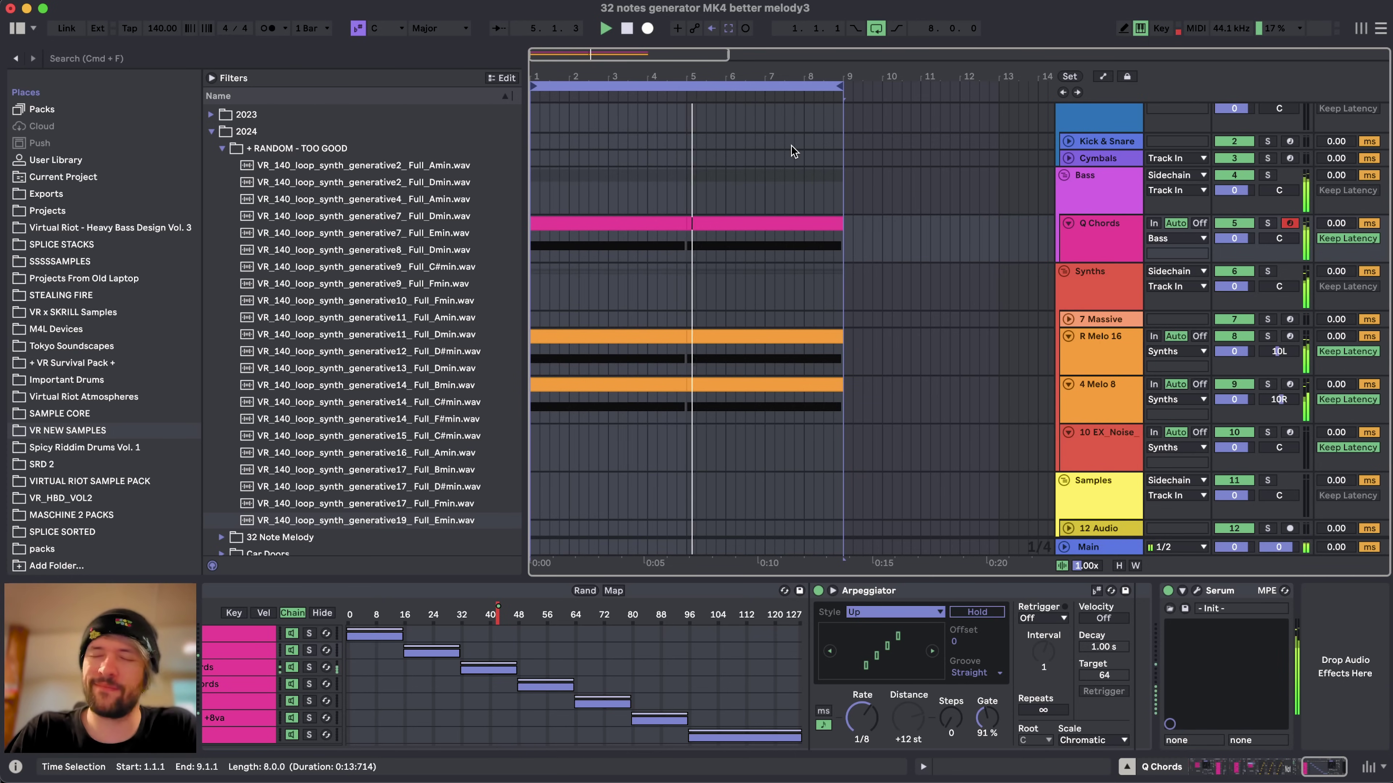
left_click(637, 338)
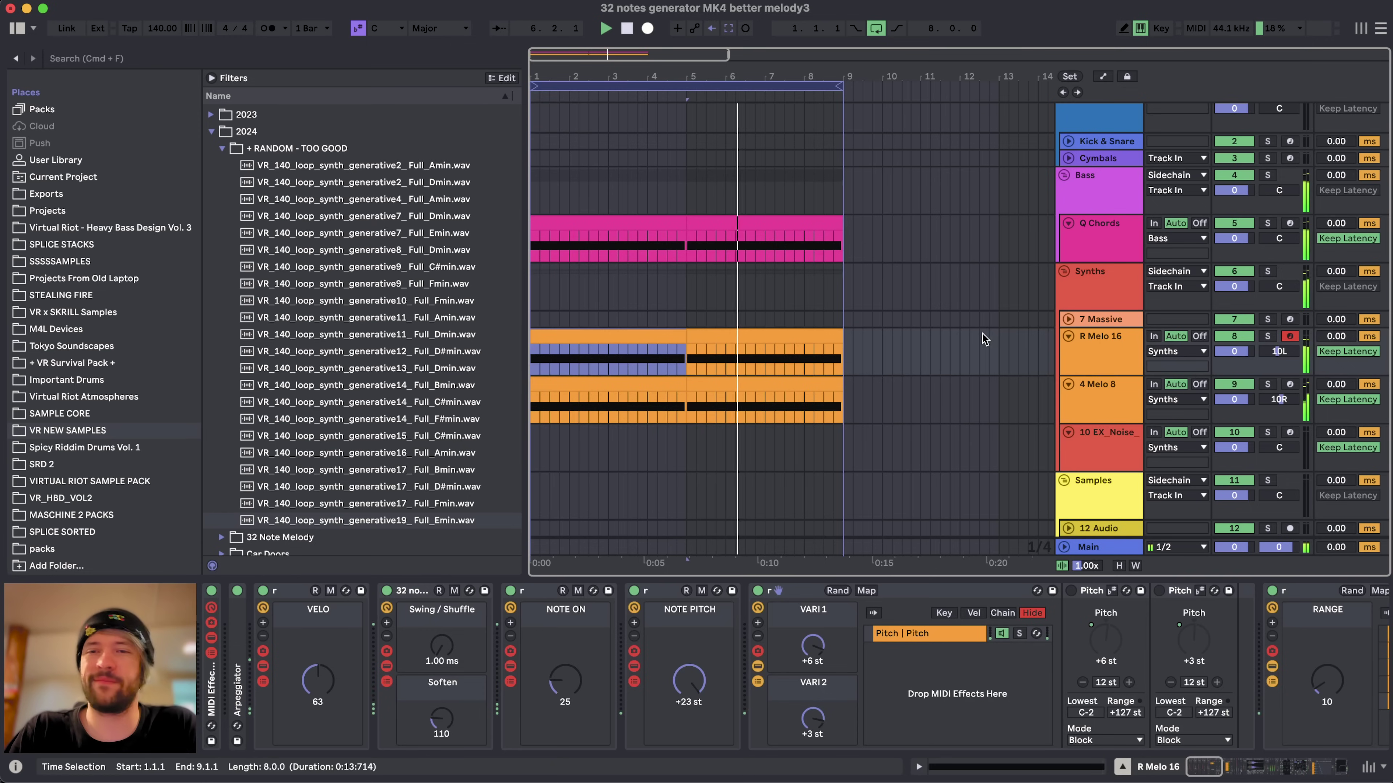
left_click(1107, 357)
left_click(1267, 337)
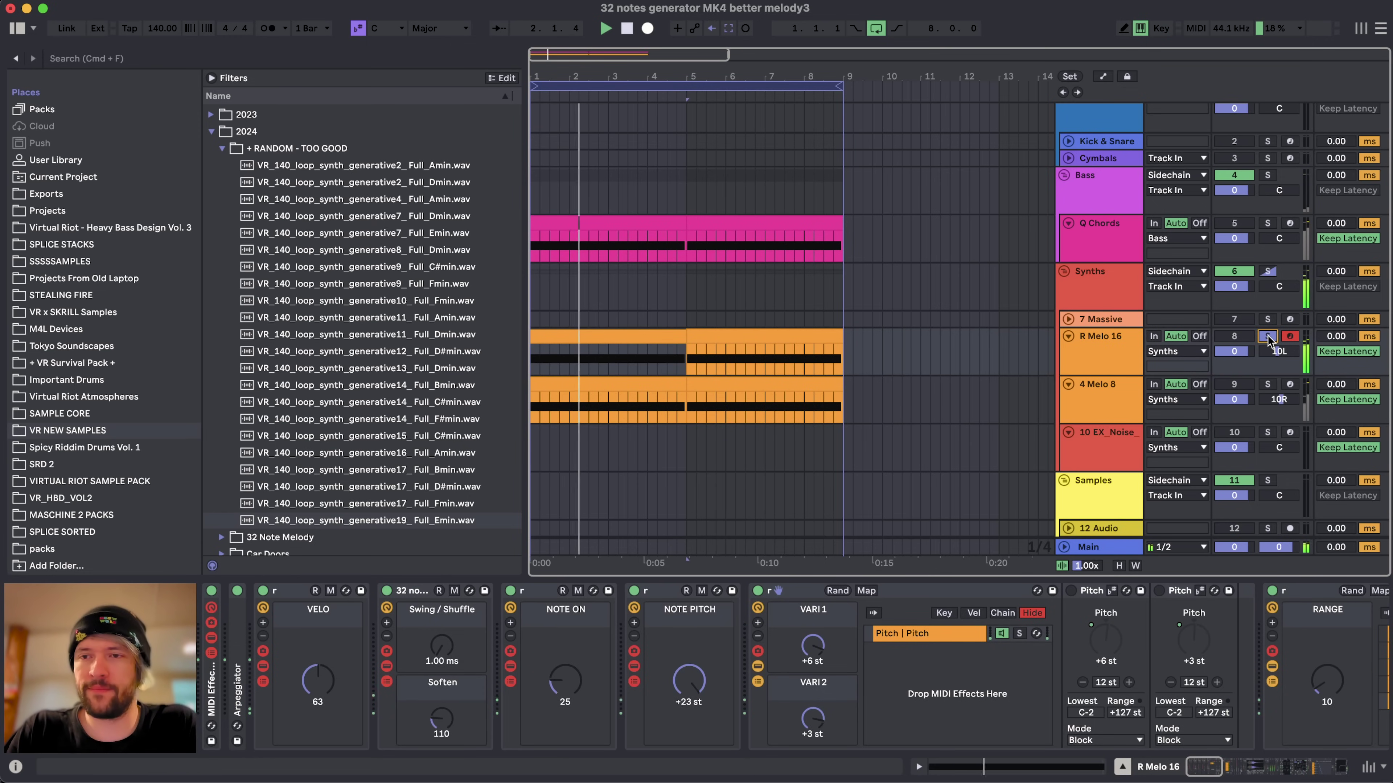
left_click(1266, 385)
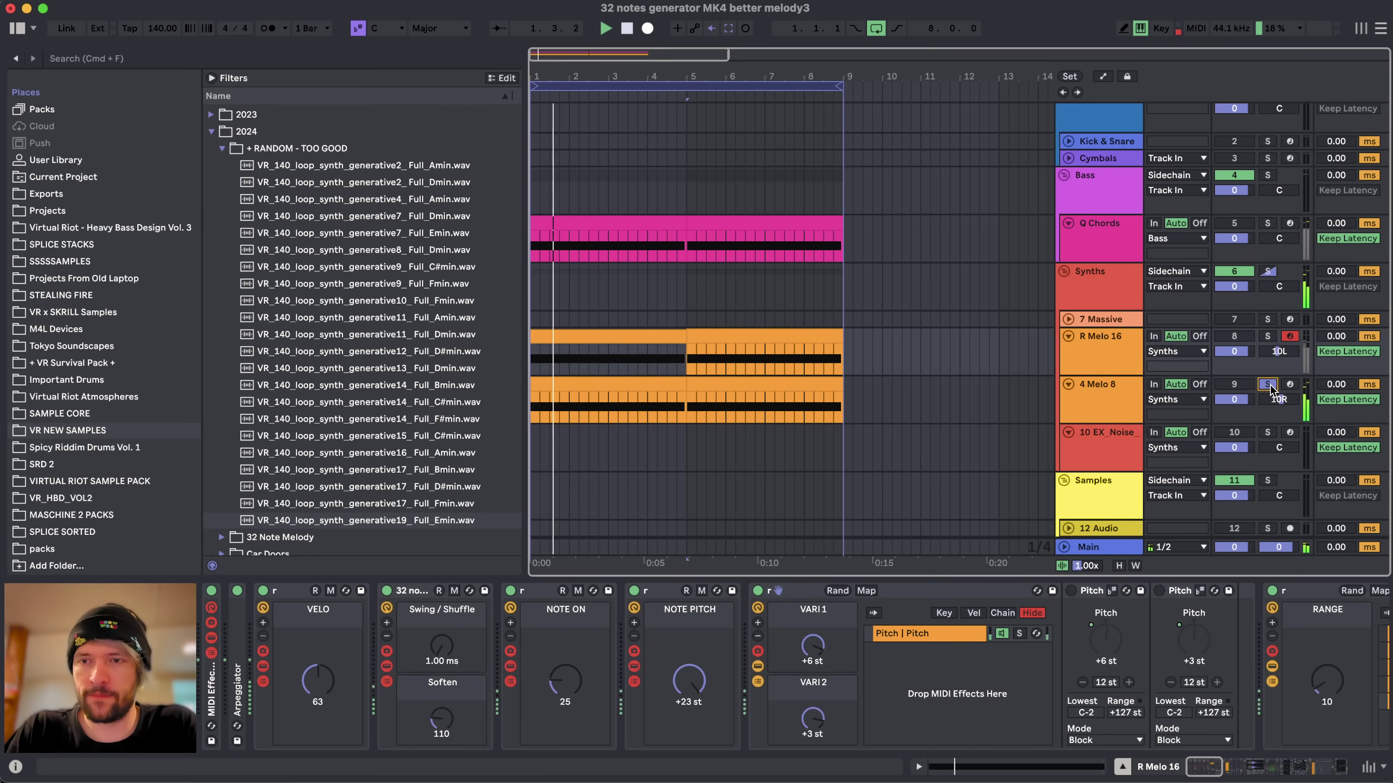
left_click(1268, 385)
left_click(1125, 358)
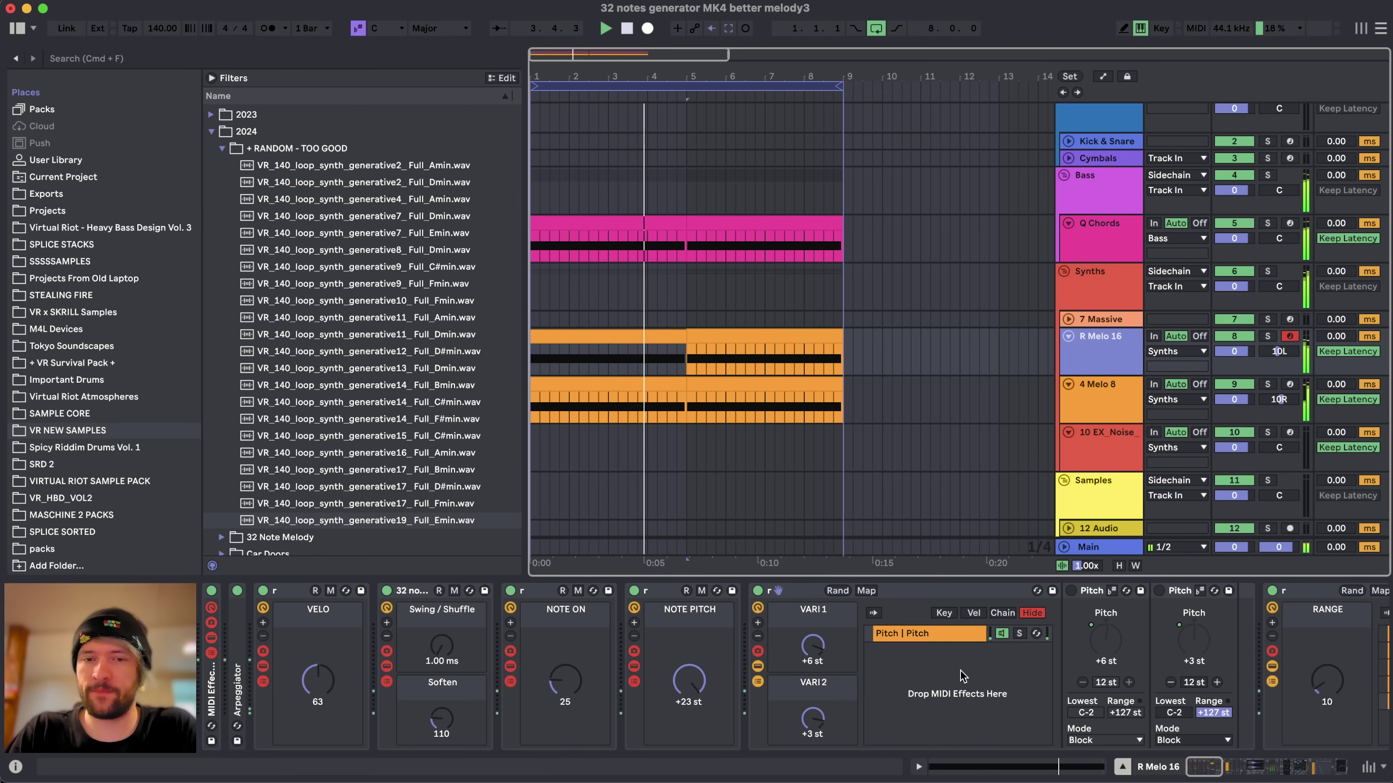
- Set R Melo 16's TIME SHAPER macro to 127 and play the loop
scroll(1022, 688, "right", 10)
scroll(1022, 688, "right", 20)
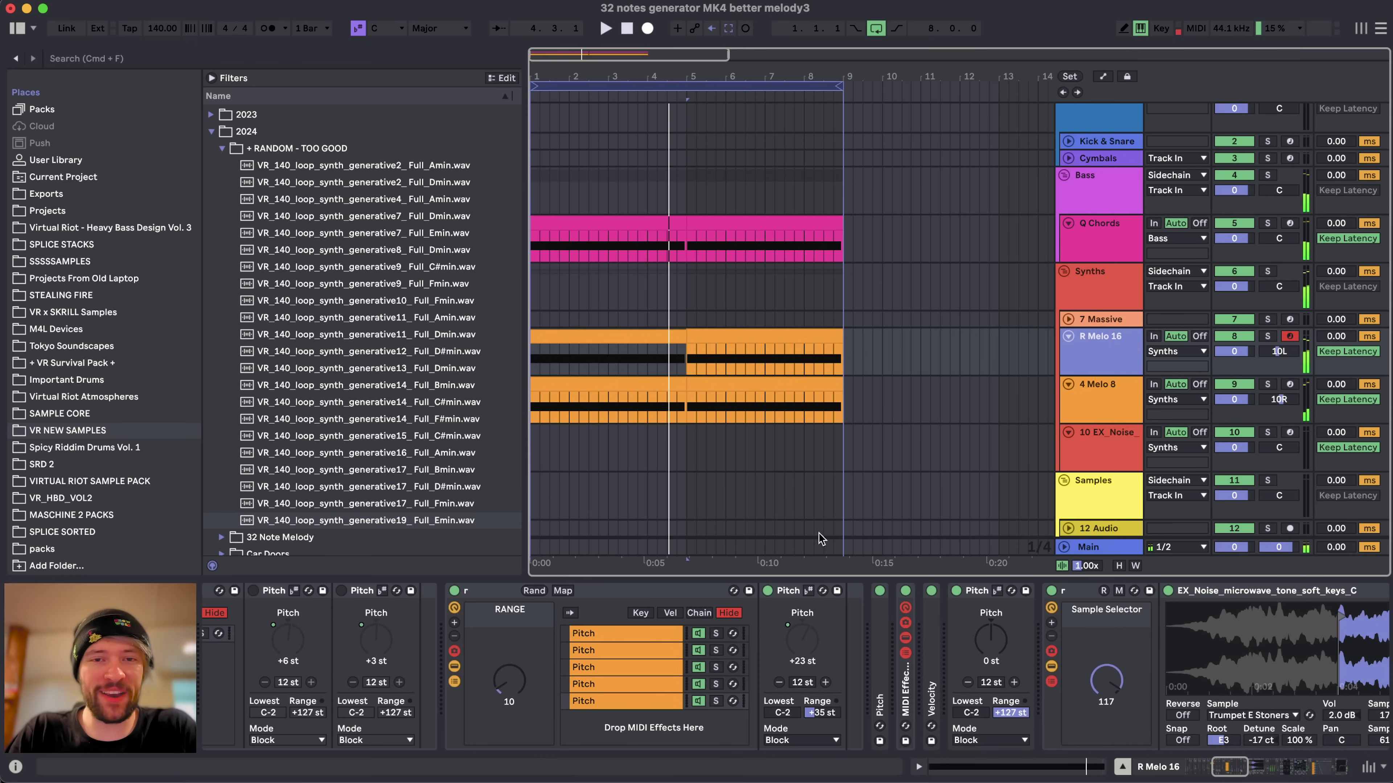
scroll(768, 657, "down", 5)
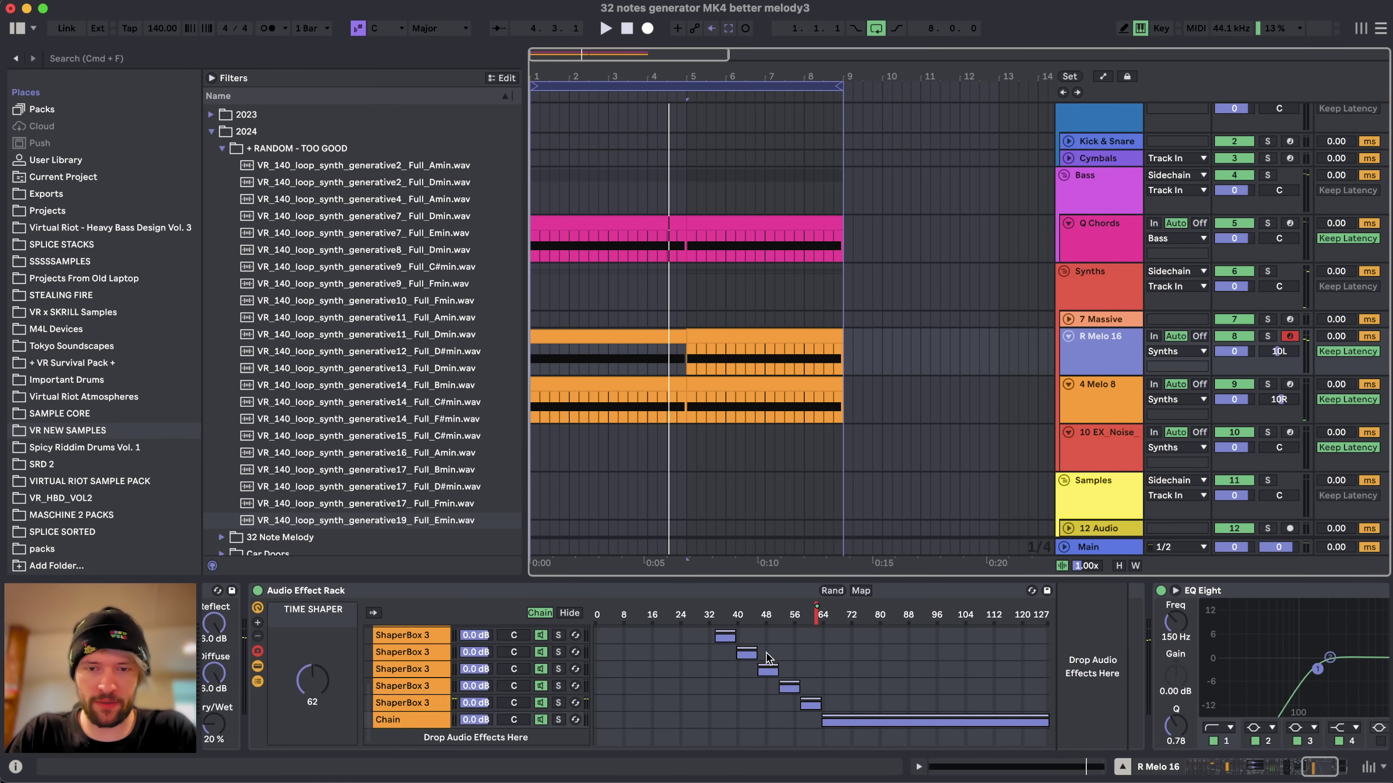
left_click_drag(328, 681, 328, 603)
key("space")
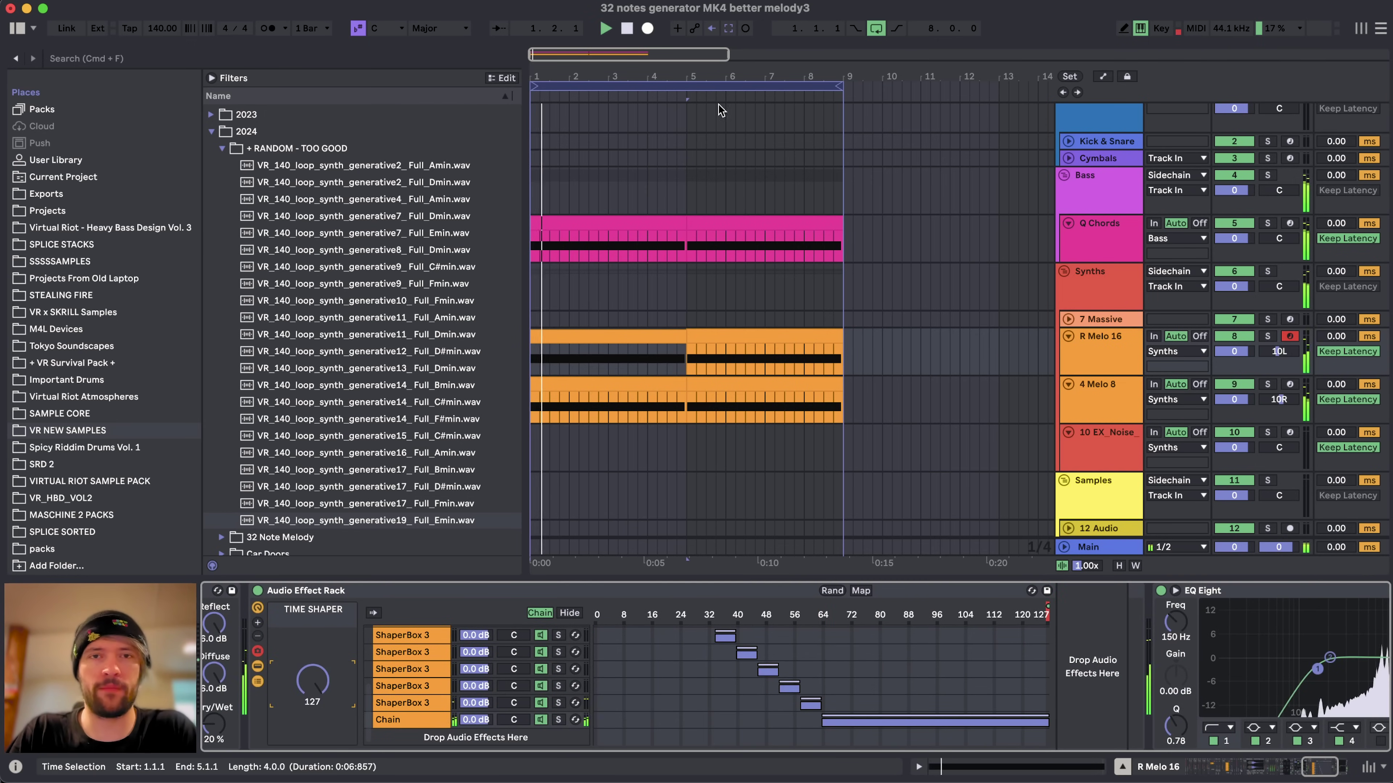
- Select the full eight-bar loop range and lower R Melo 16's track volume to -3.9 dB
left_click(713, 82)
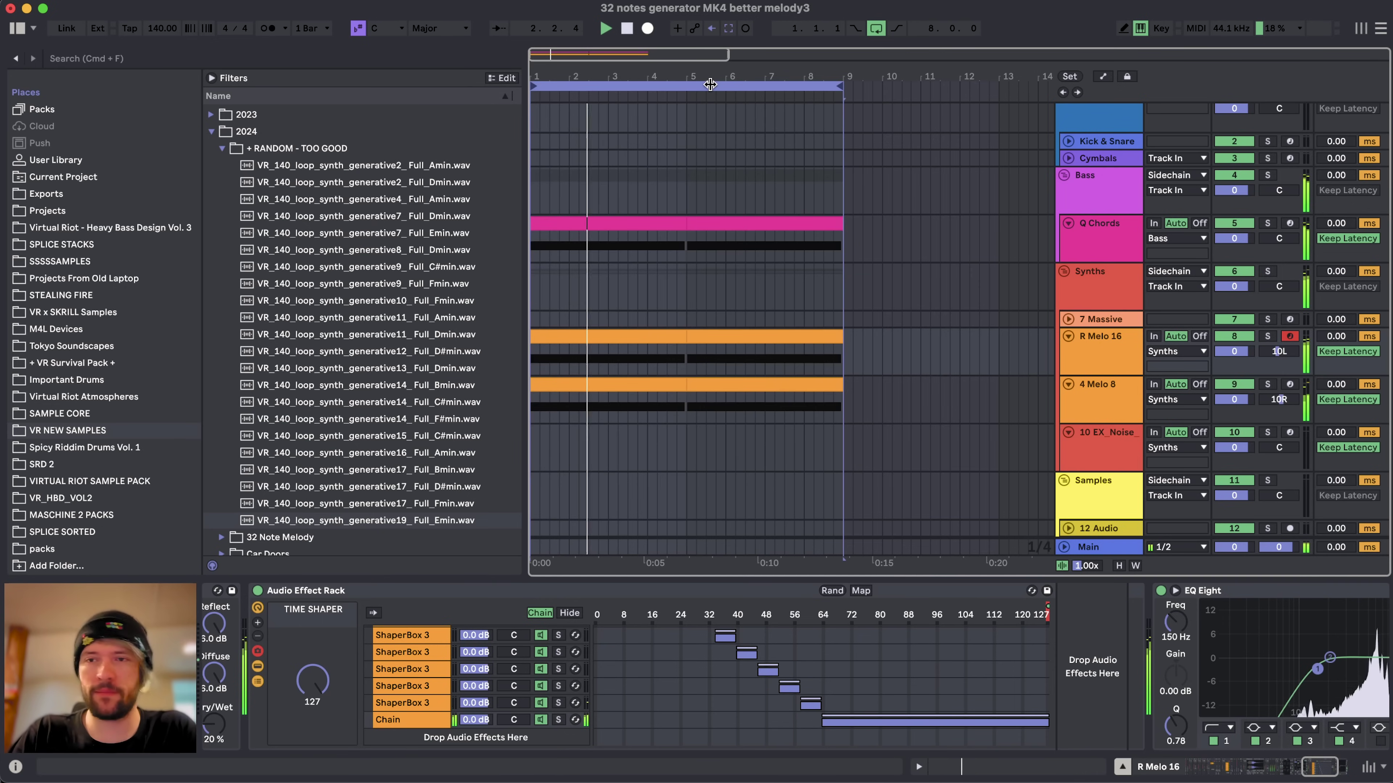
left_click_drag(1234, 351, 1234, 373)
left_click(1111, 231)
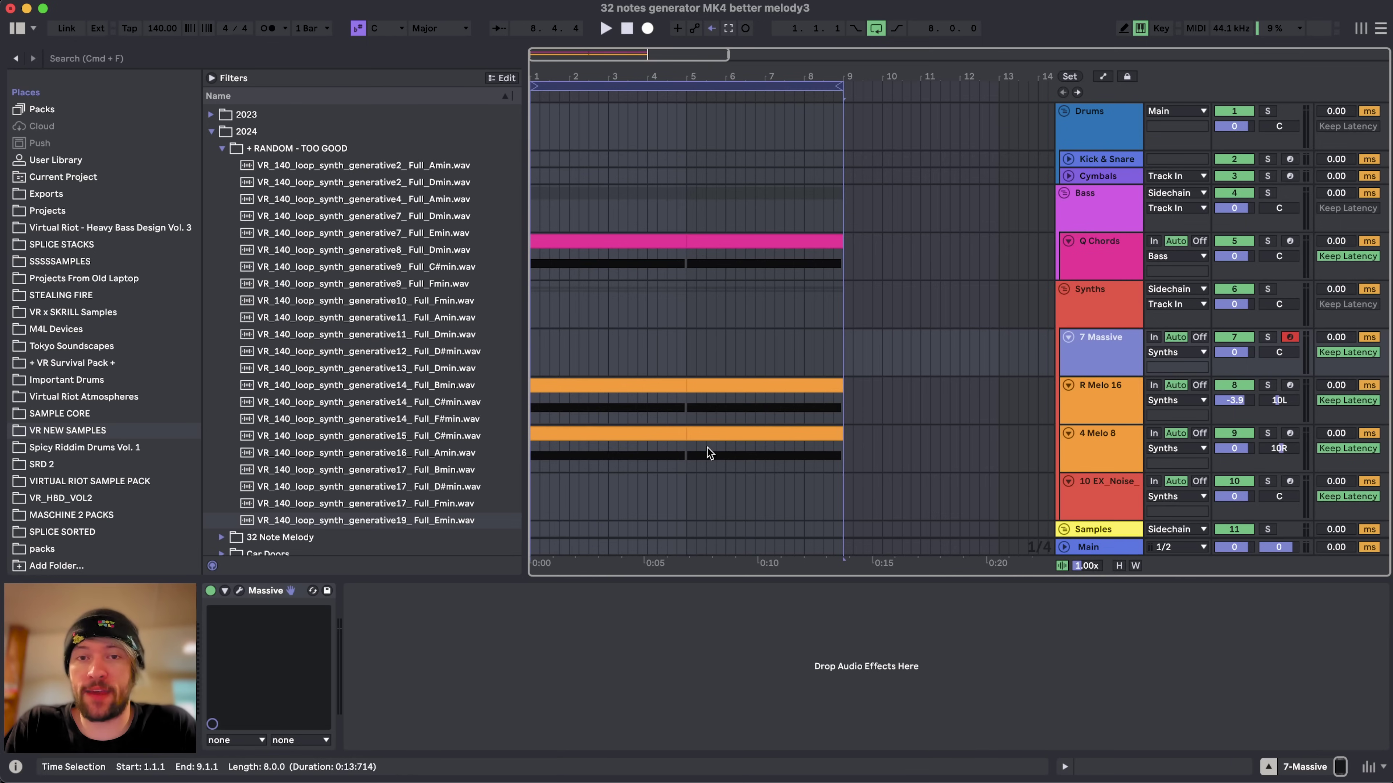
- Go through the Bass, Q Chords, 7 Massive and R Melo 16 tracks in turn, ending on 4 Melo 8
left_click(1096, 219)
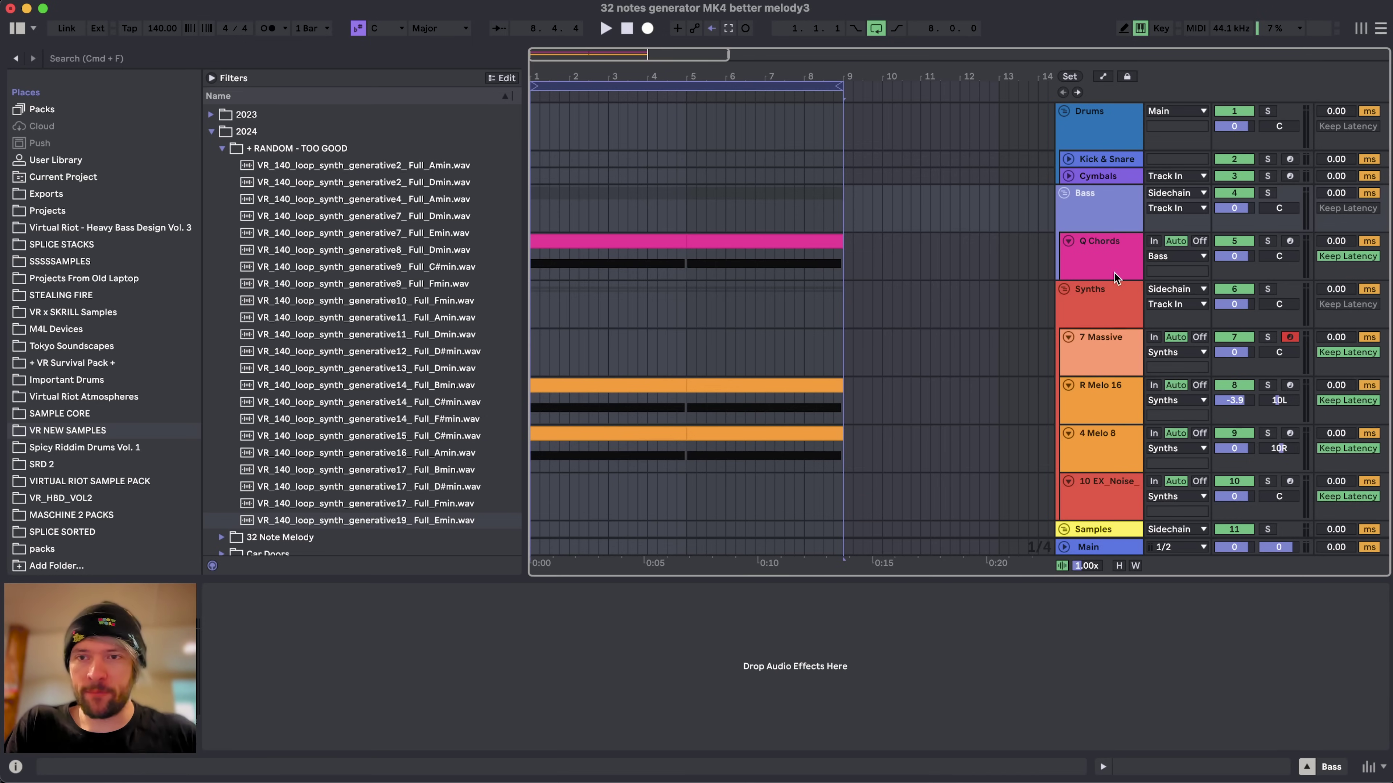
left_click(1125, 240)
left_click(1099, 354)
left_click(1103, 391)
left_click(1103, 434)
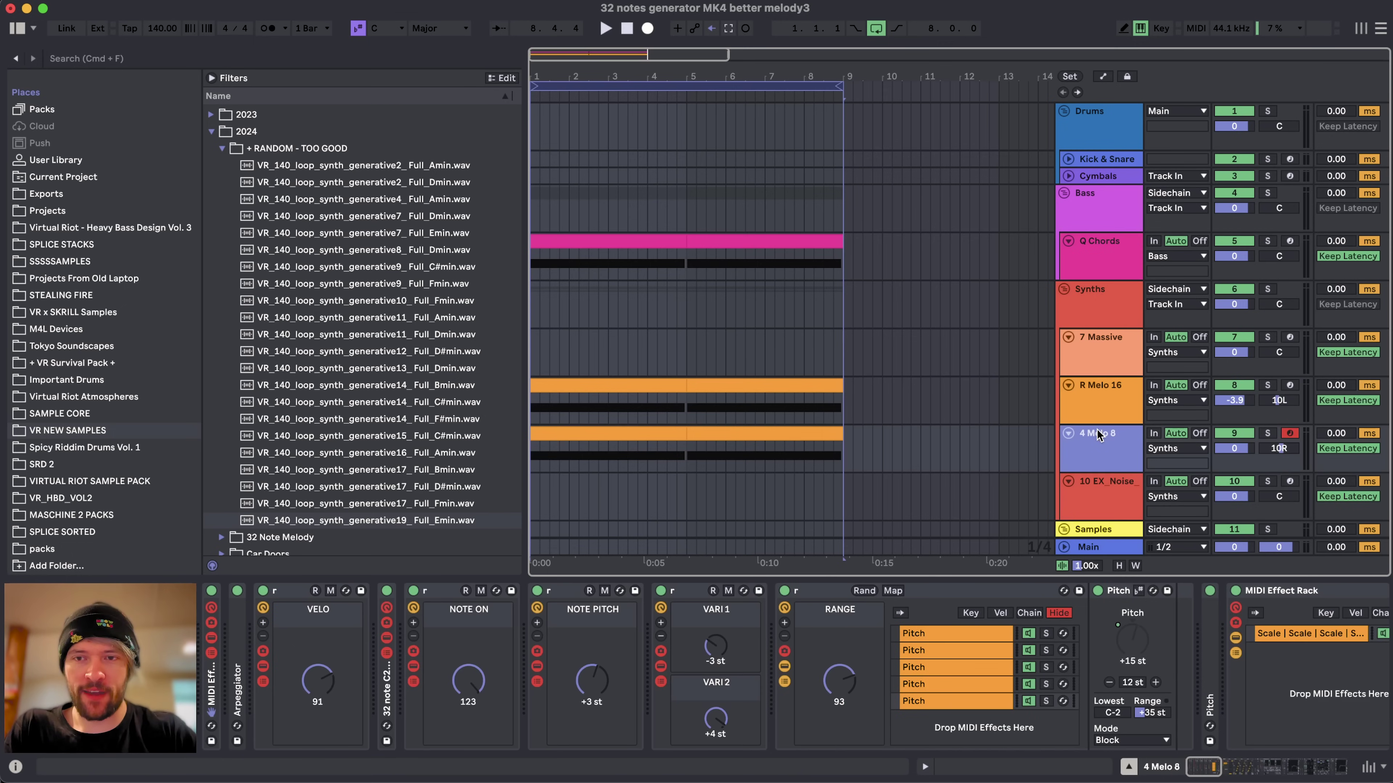
- Examine 4 Melo 8's MIDI effect chain from the VELO macro through the RANGE rack to the Scale devices
scroll(849, 694, "right", 15)
scroll(849, 694, "left", 15)
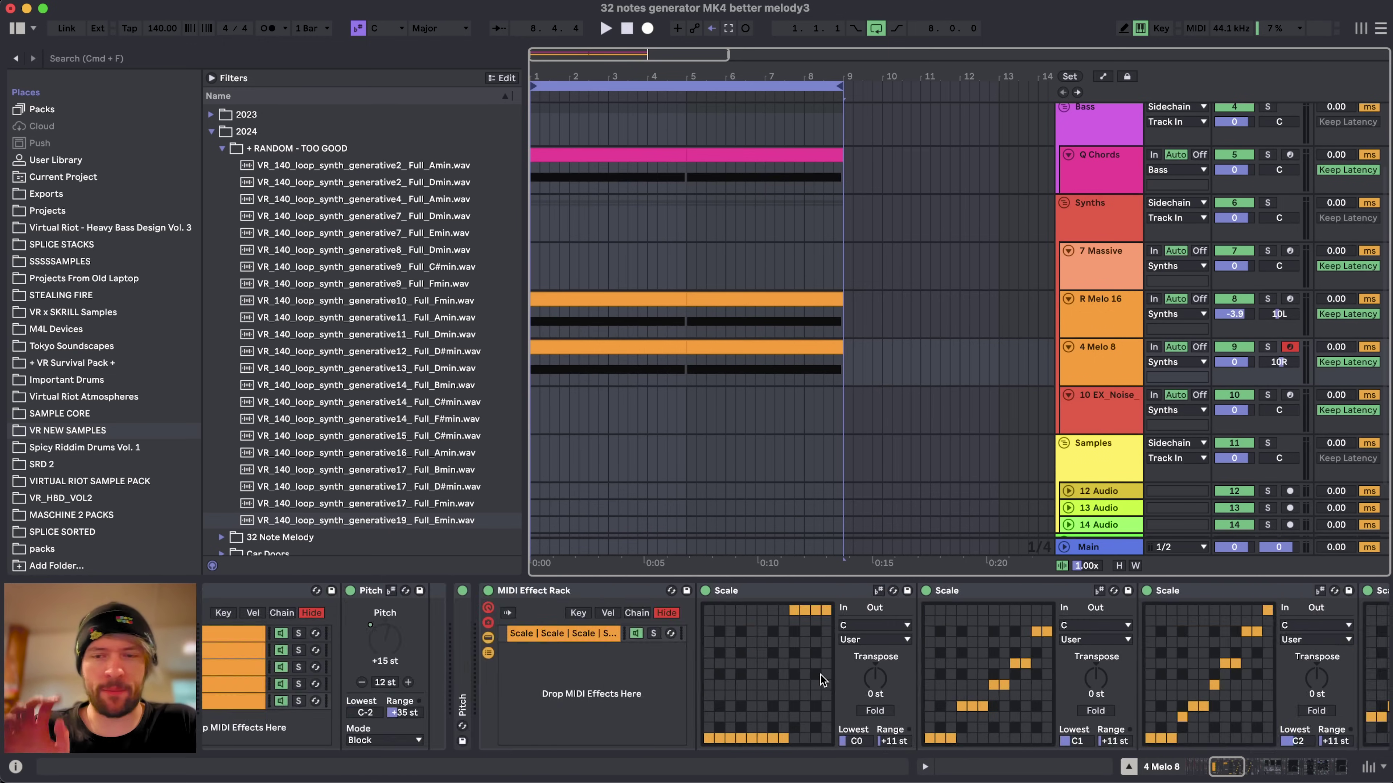
scroll(823, 679, "left", 13)
scroll(822, 680, "right", 1)
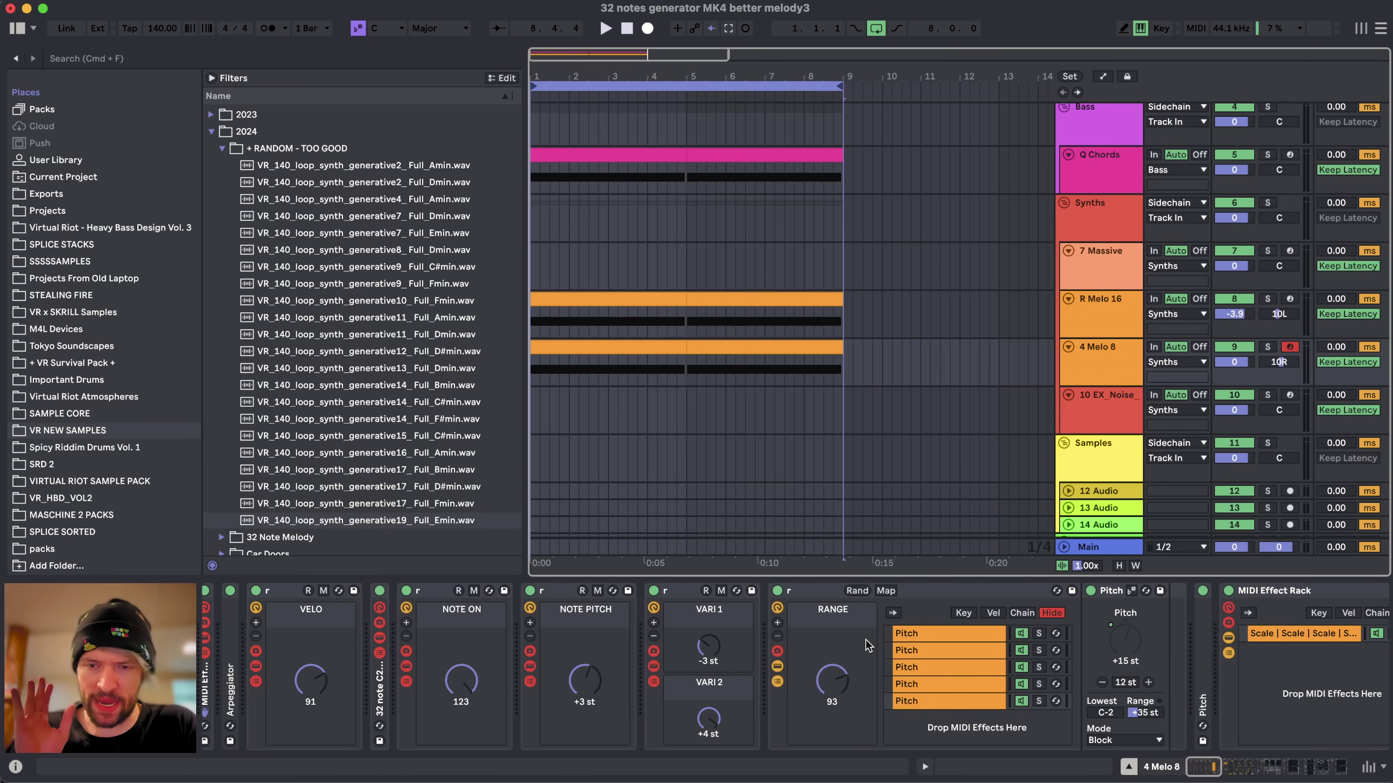
scroll(866, 644, "right", 10)
scroll(867, 645, "left", 8)
scroll(628, 208, "up", 3)
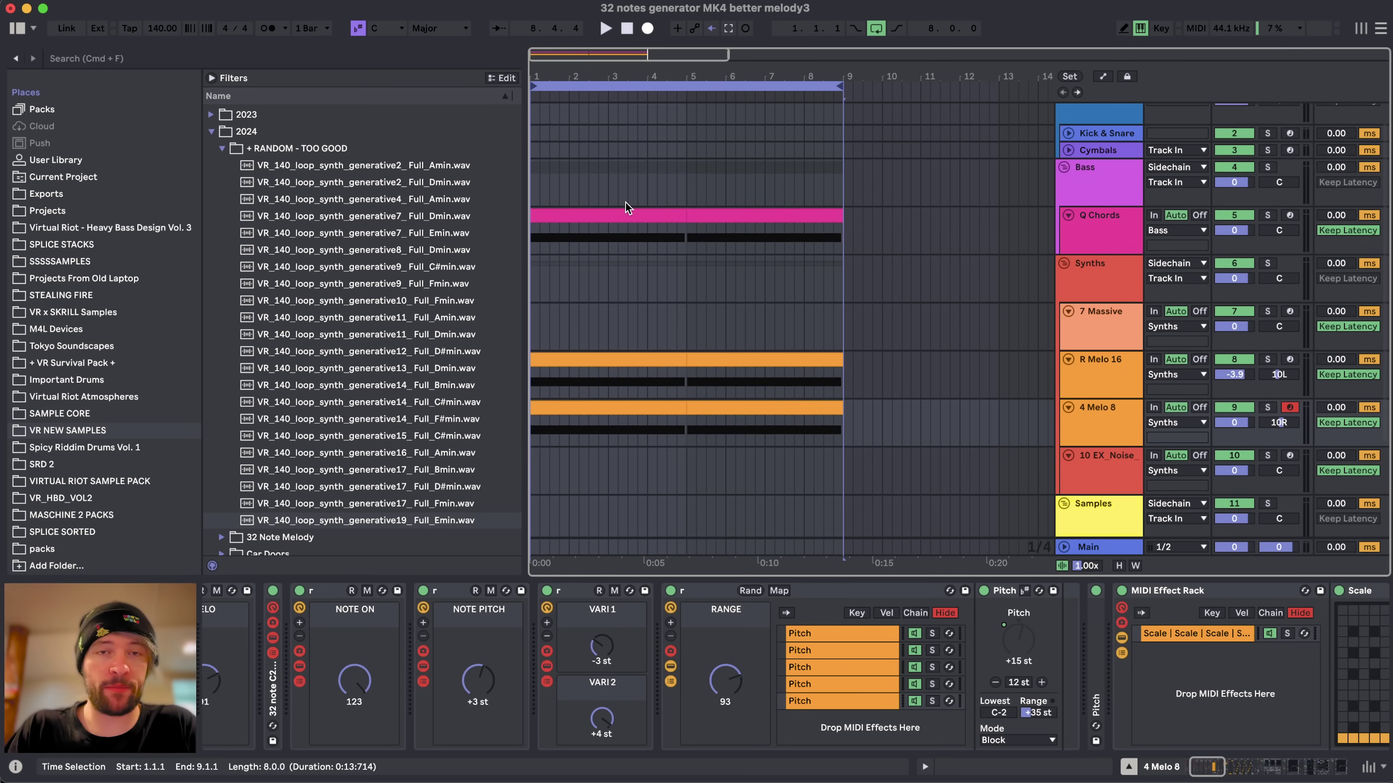
- Select the Q Chords track, randomize its macros with the mapped key and play the loop
left_click(1103, 229)
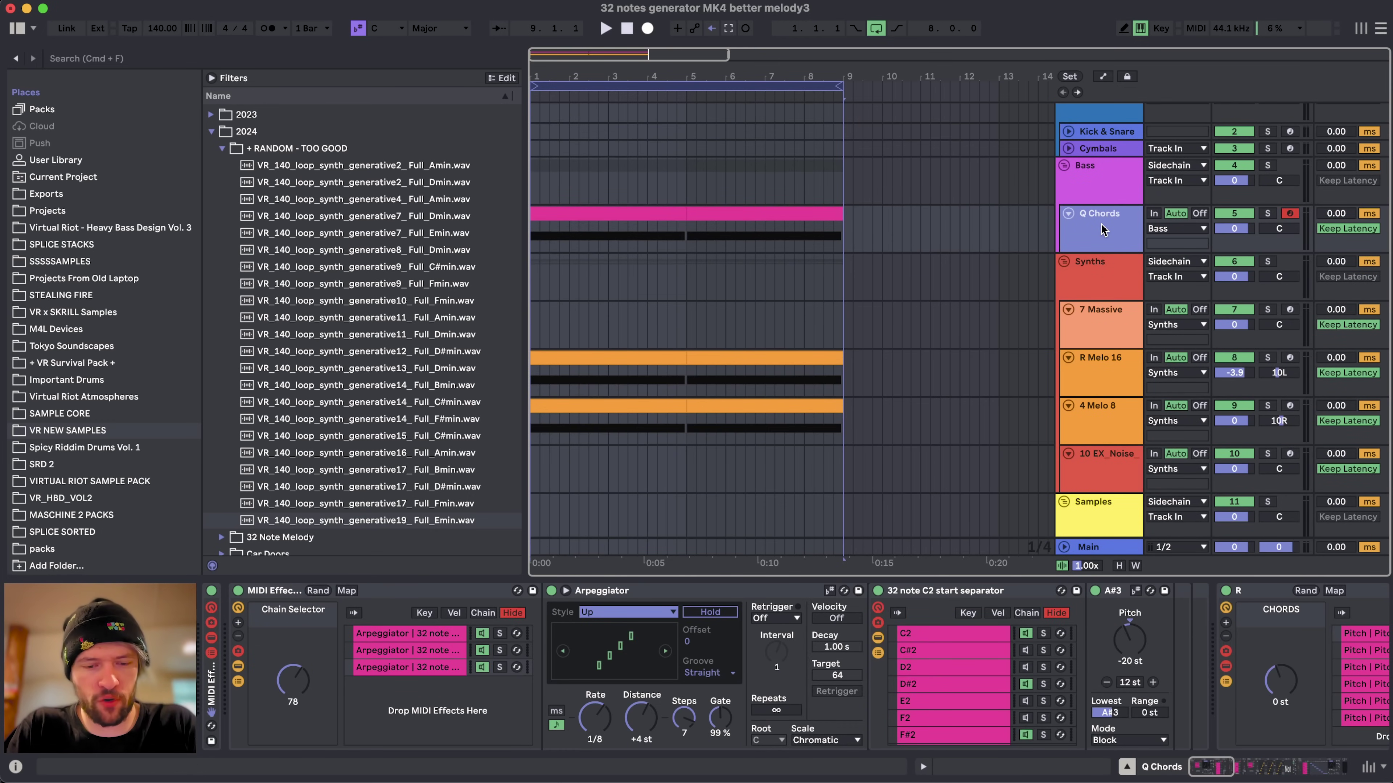
key("q")
key("space")
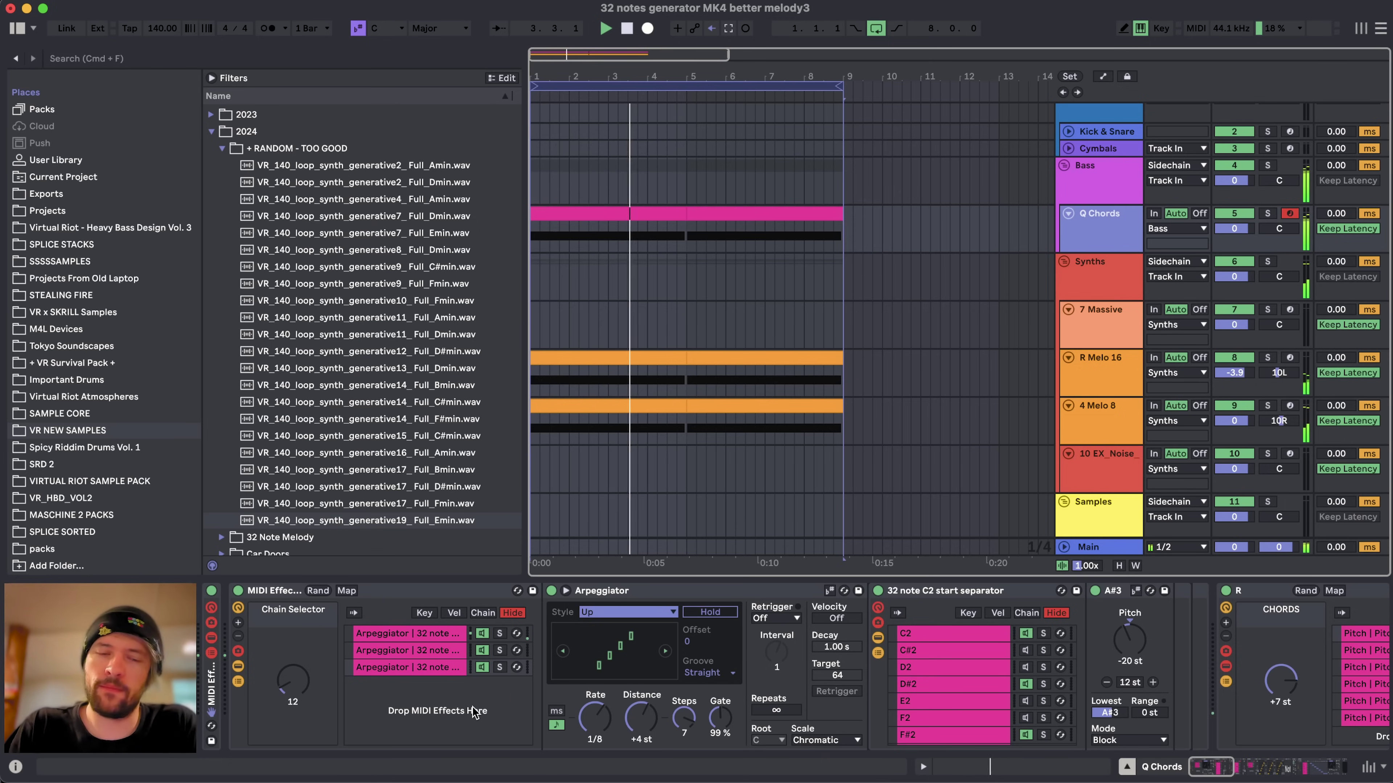
- Reset R Melo 16's track volume to 0 dB and reselect the Q Chords track
left_click(1234, 374)
double_click(1234, 374)
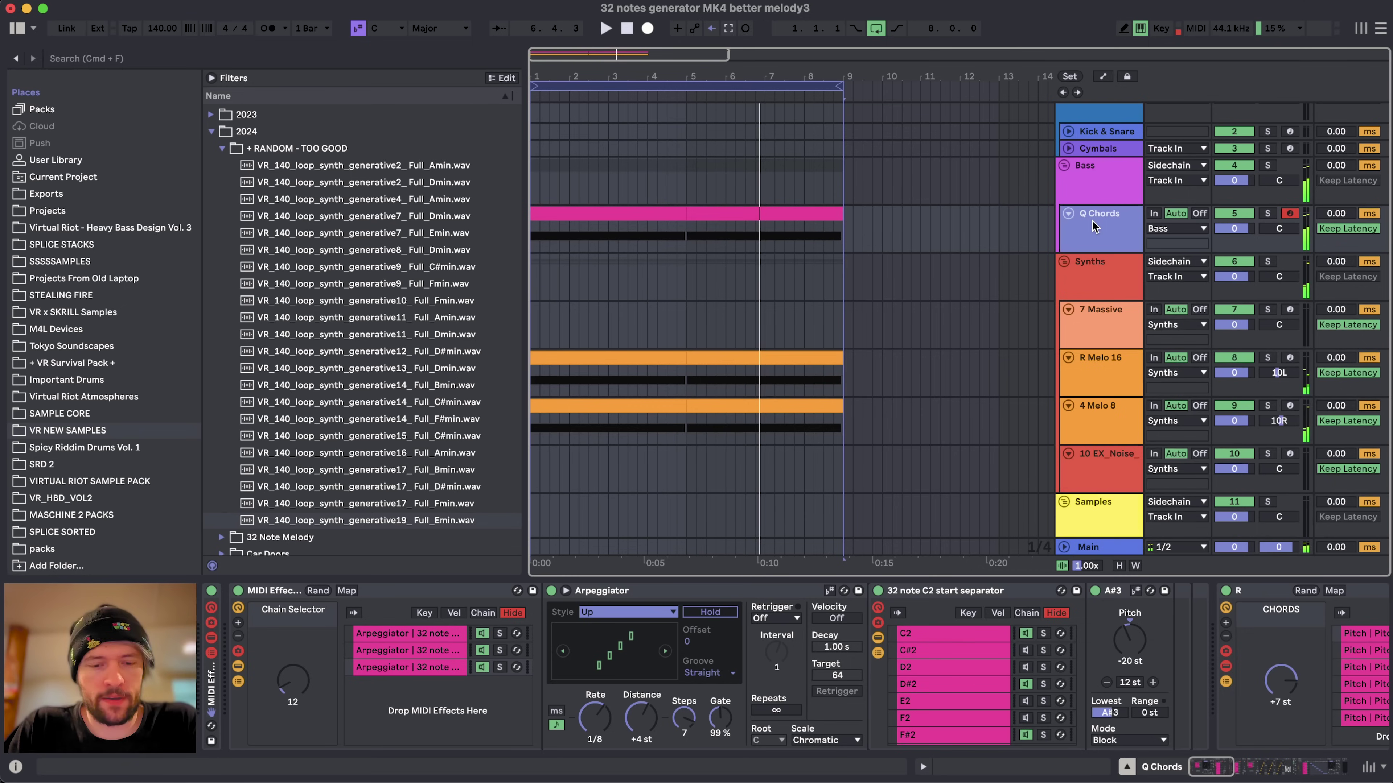
left_click(1092, 220)
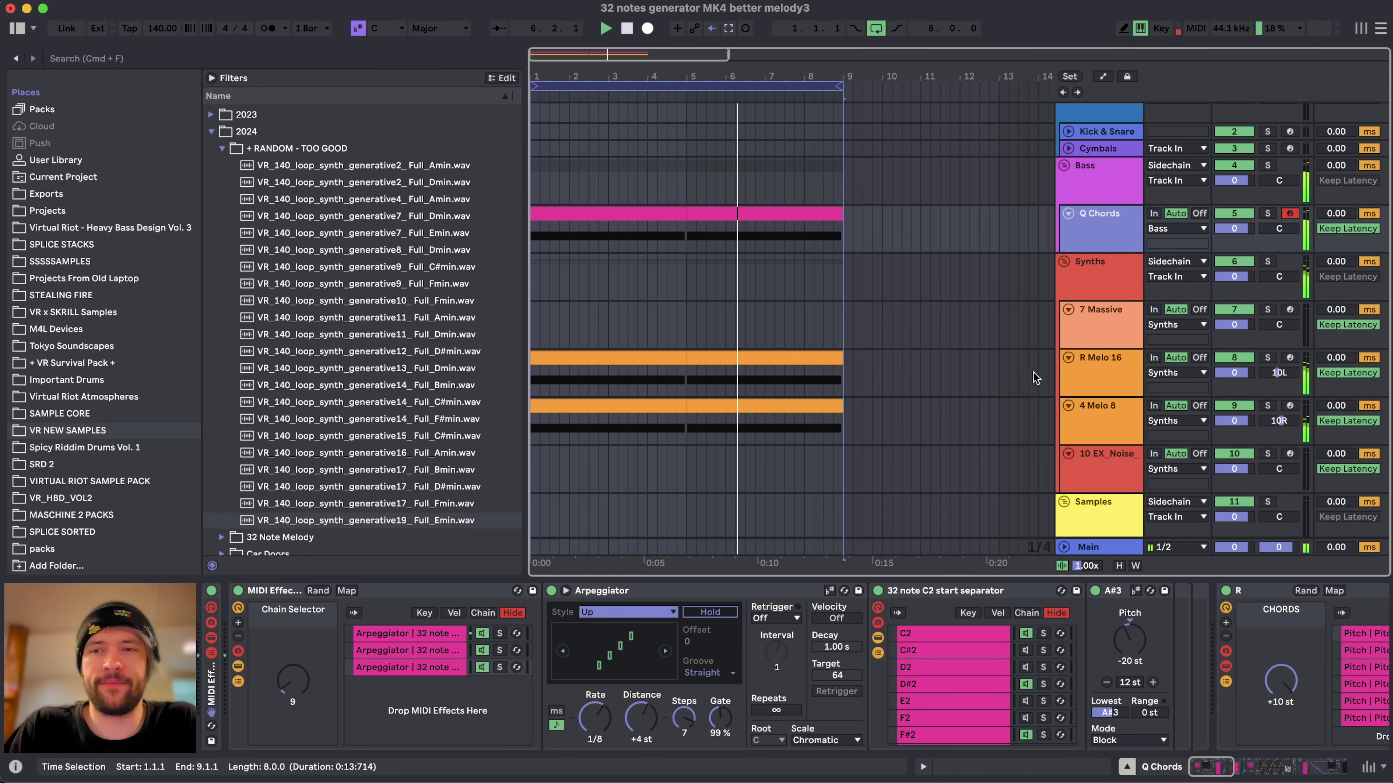
- View the Main track's effects, and inspect the 16 Down +8va and 16 Down chains in Q Chords' PLAY STYLE rack
left_click(1111, 549)
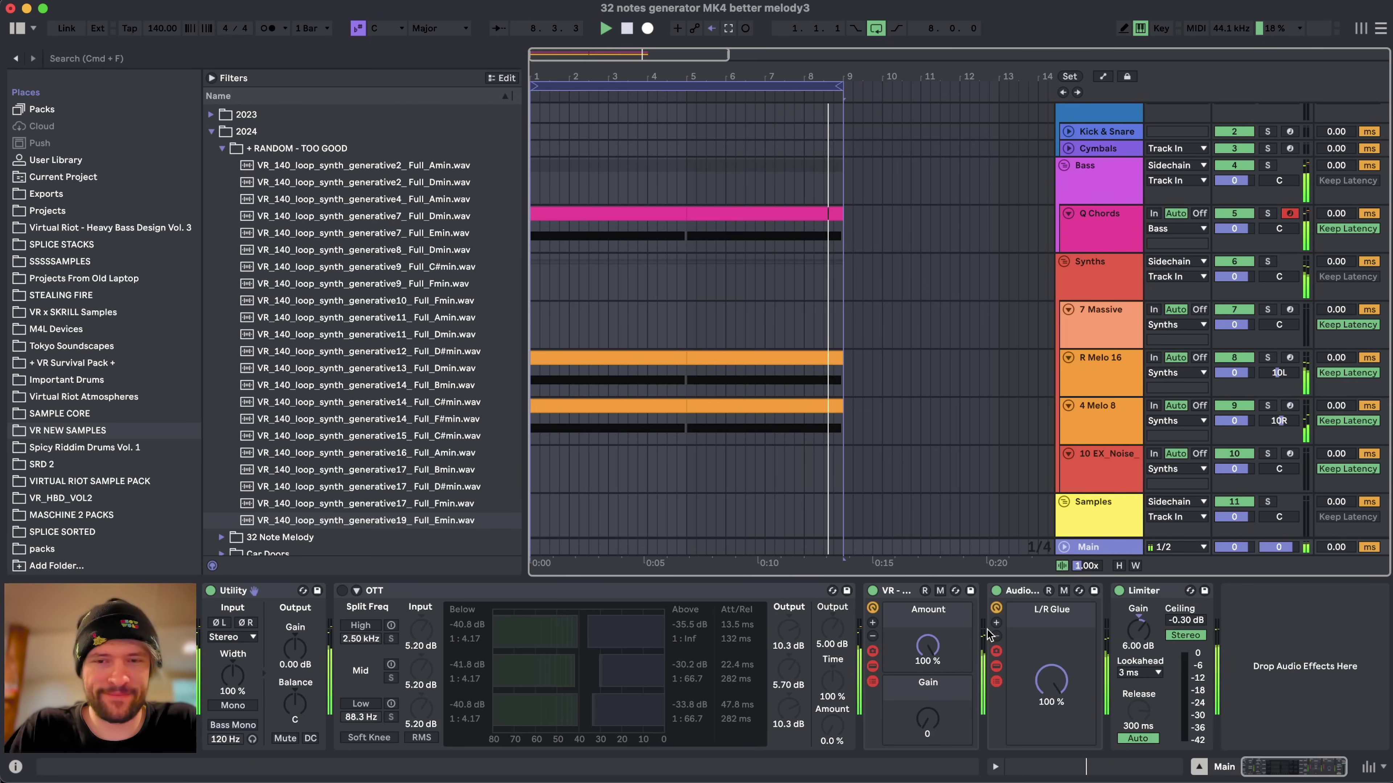
left_click(1107, 244)
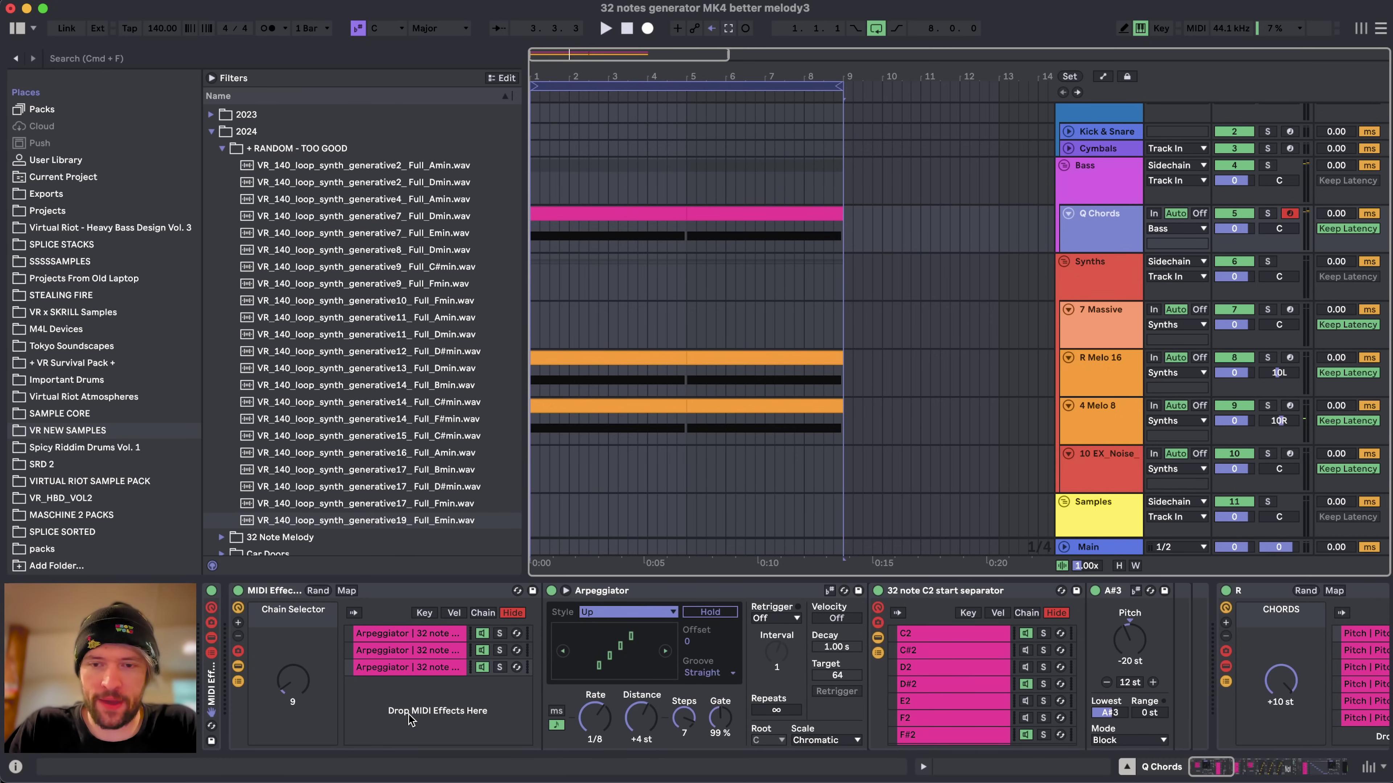
scroll(449, 700, "right", 10)
scroll(710, 693, "right", 10)
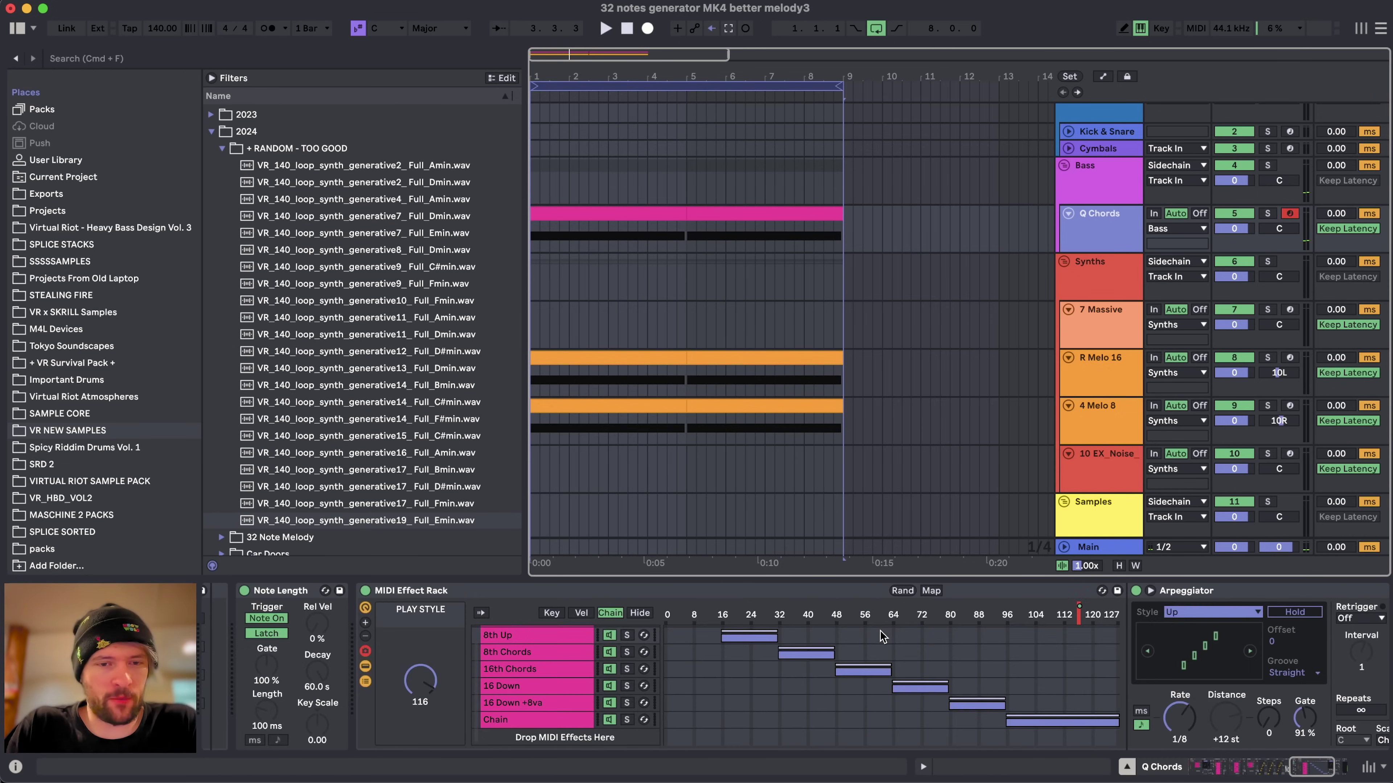
scroll(859, 717, "up", 1)
scroll(932, 669, "right", 2)
left_click(456, 720)
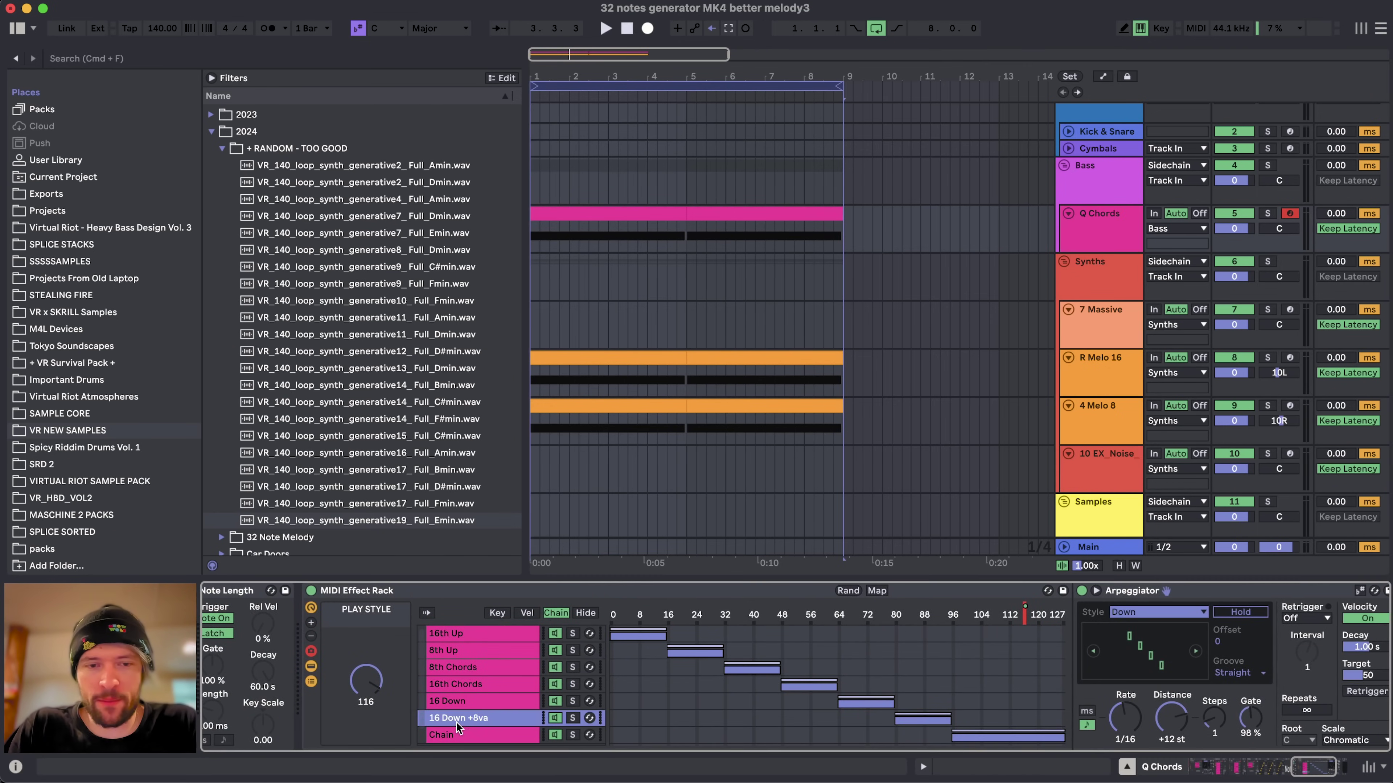
left_click(487, 700)
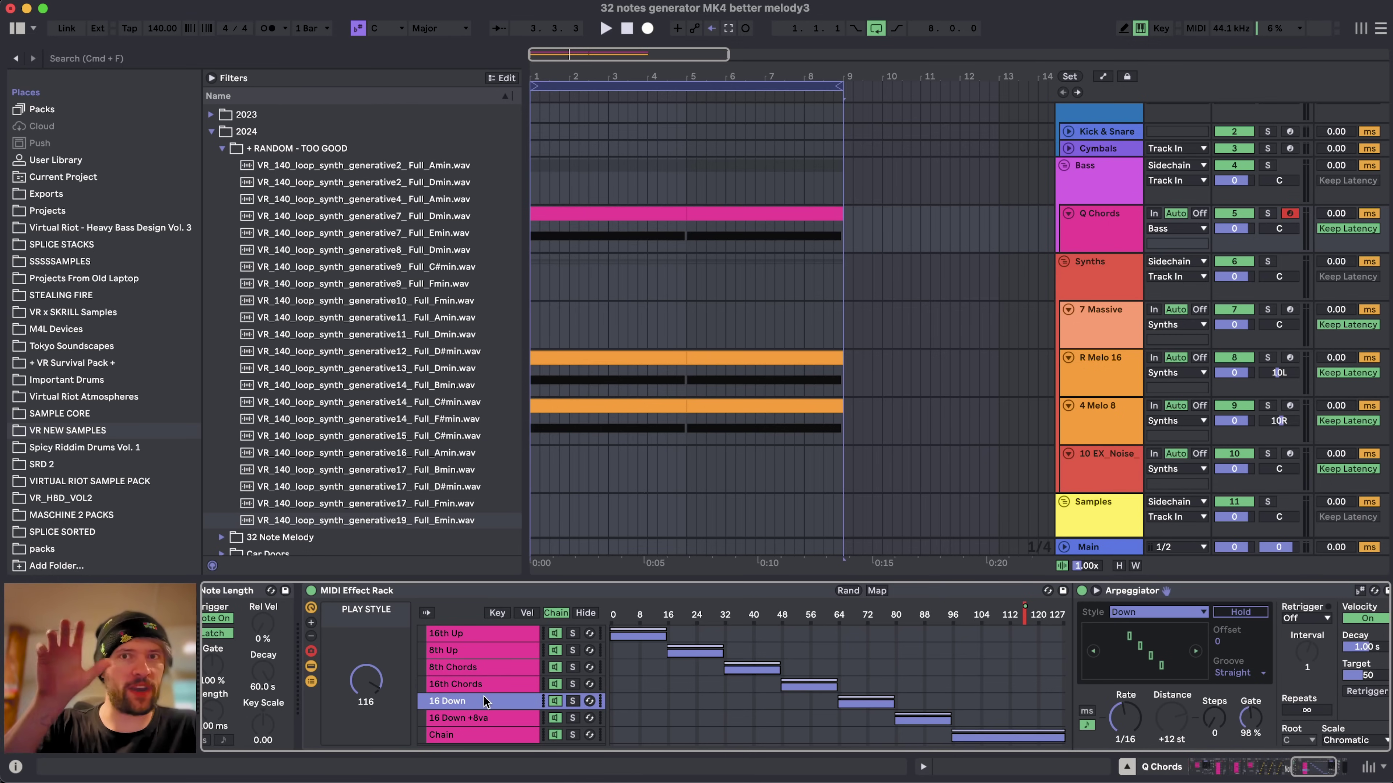
- Examine the 32-note separator and the Pitch and Scale chains in Q Chords' MIDI effect racks, up to PLAY STYLE
scroll(482, 696, "left", 15)
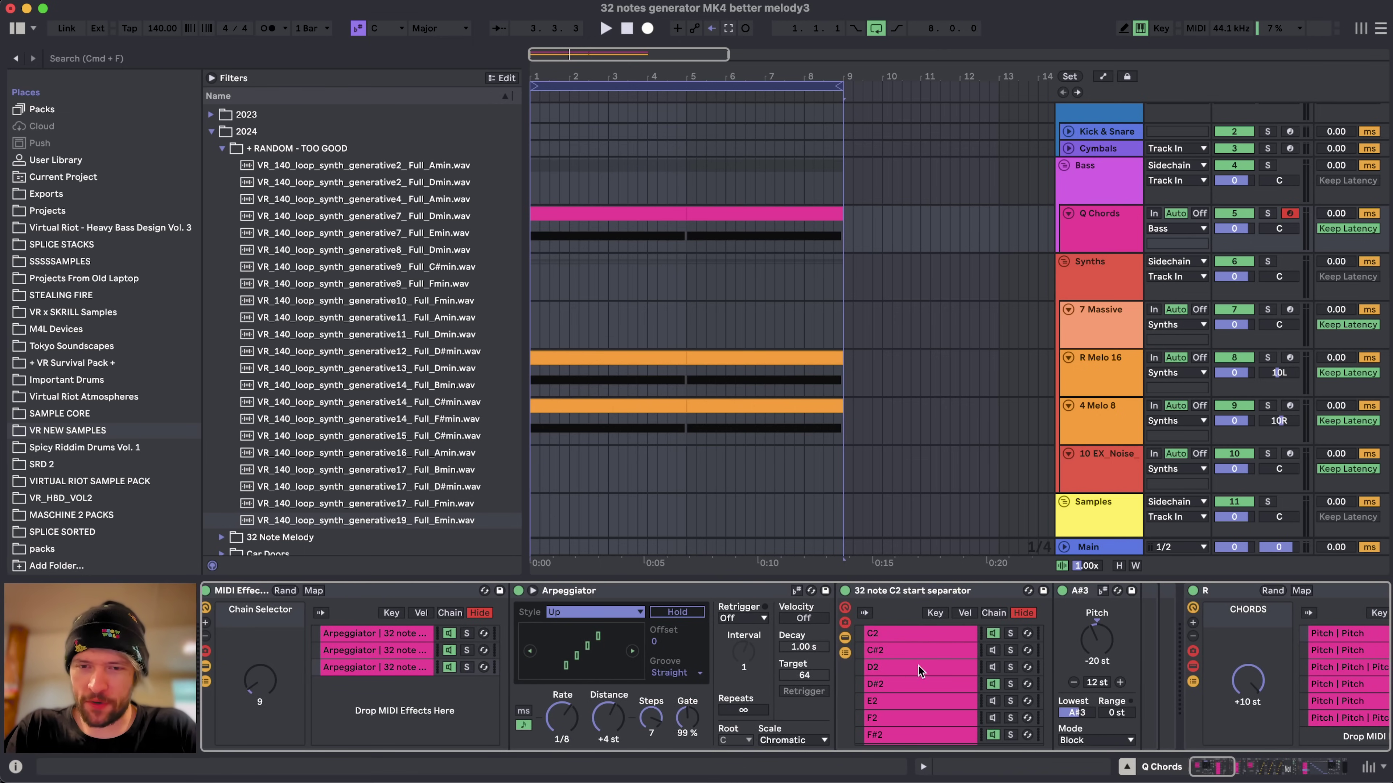
left_click(922, 692)
scroll(1000, 685, "left", 5)
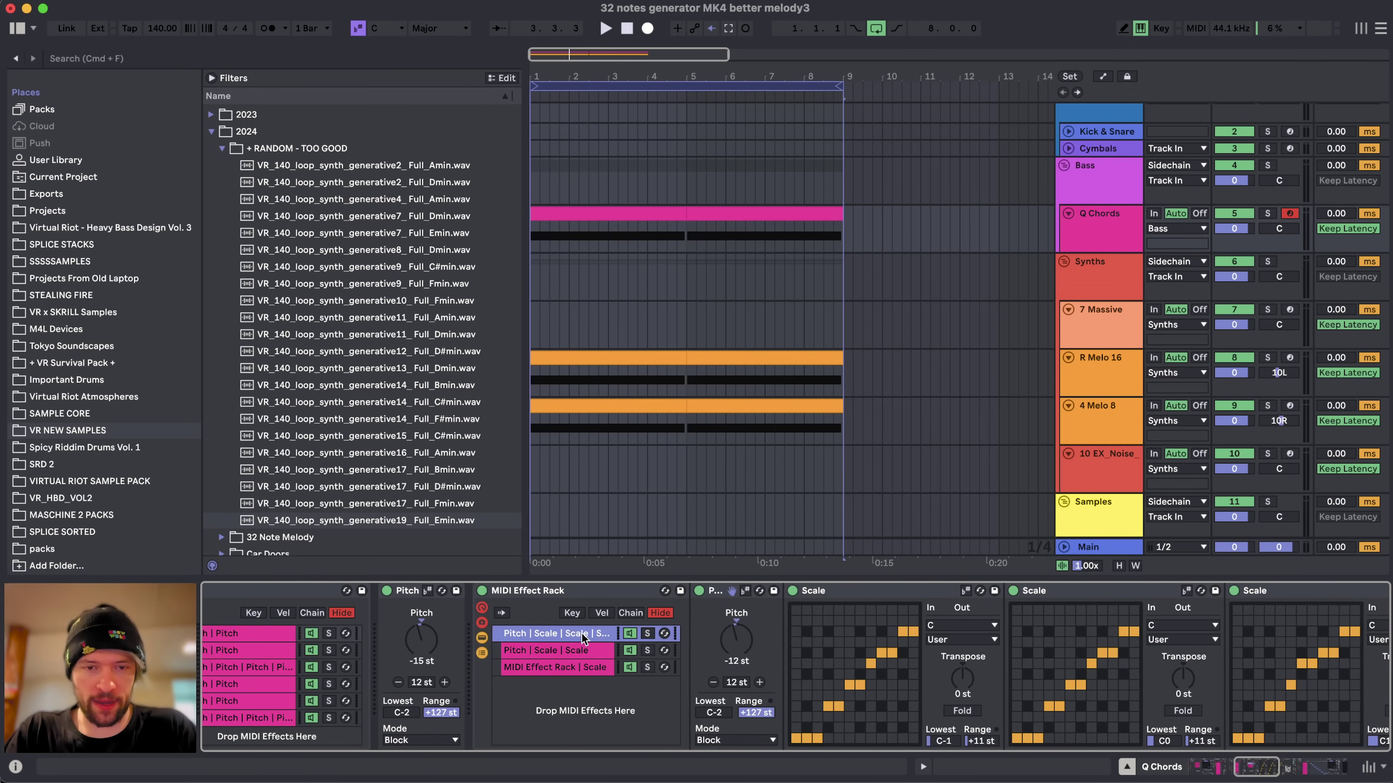
scroll(586, 640, "right", 2)
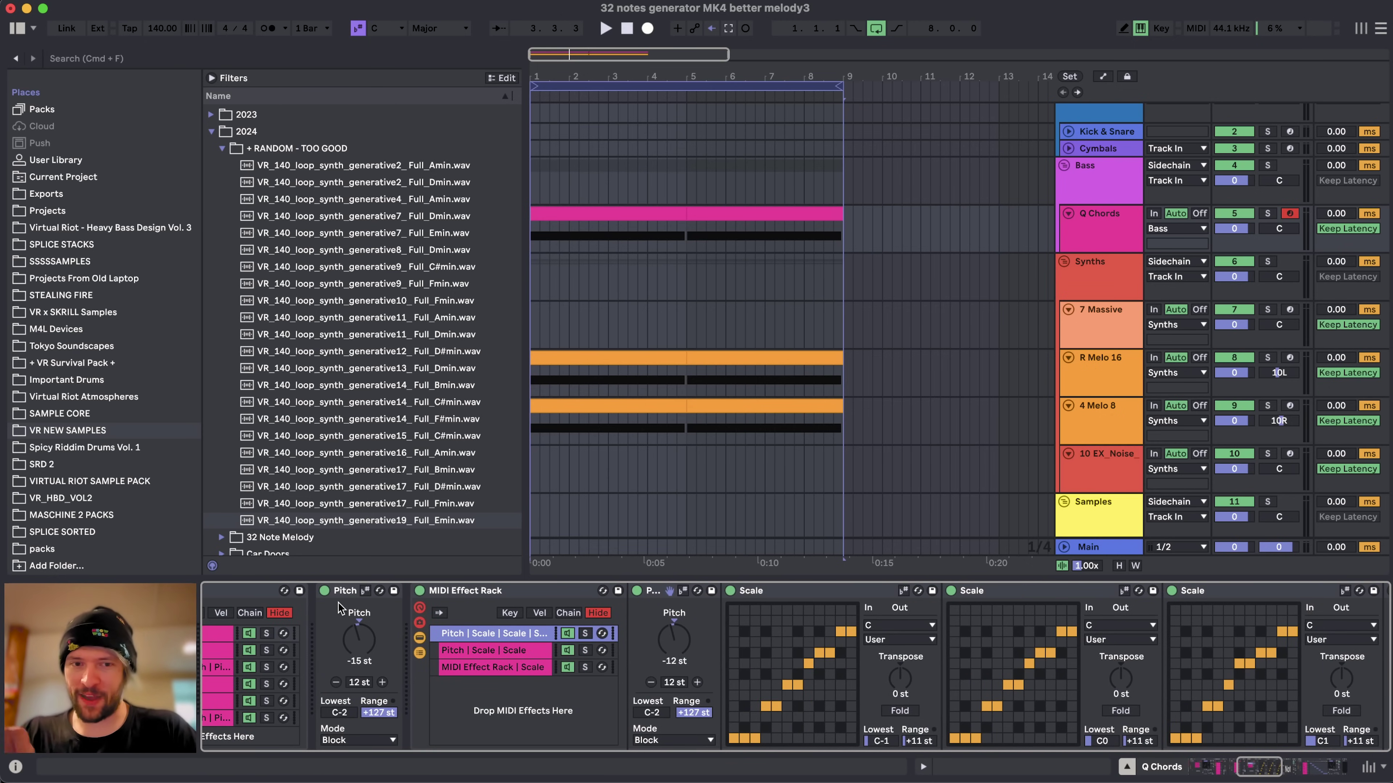
left_click(483, 667)
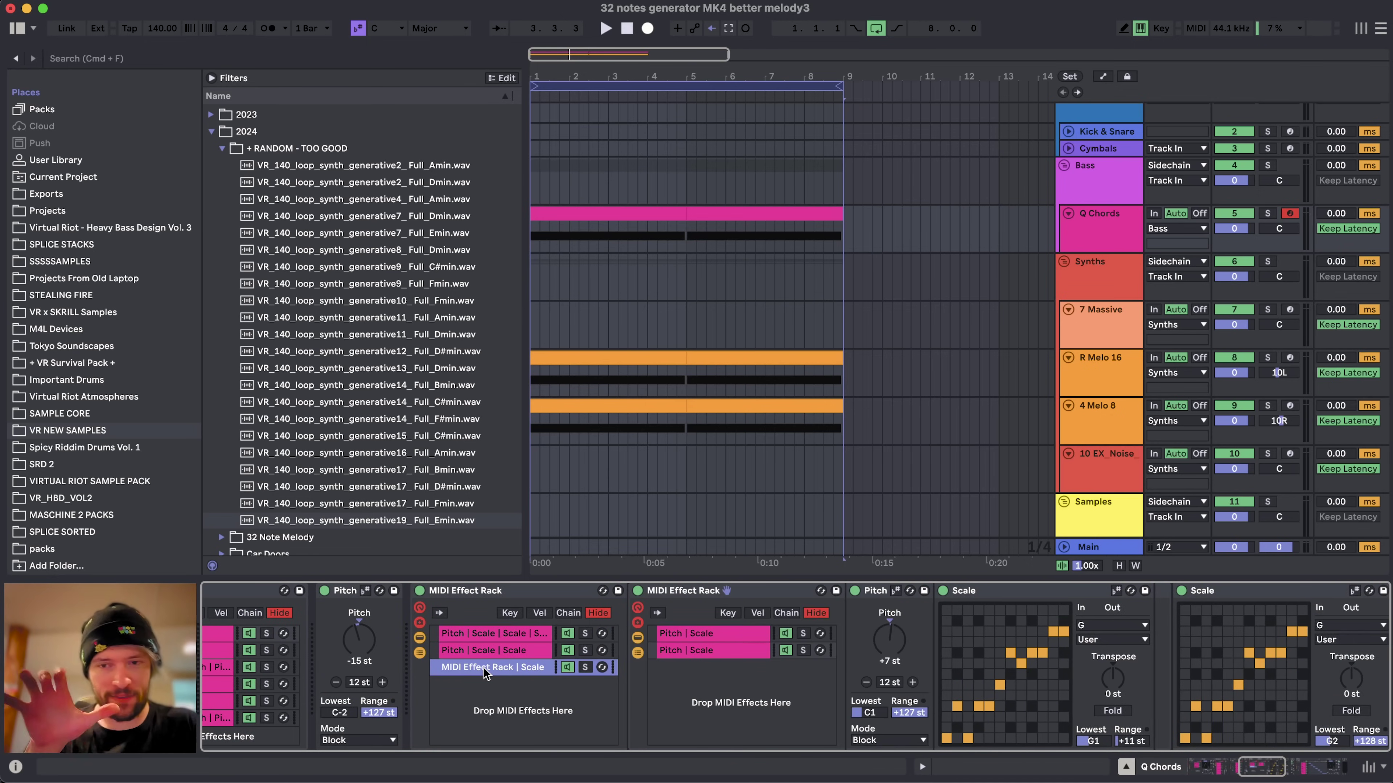
scroll(610, 669, "right", 15)
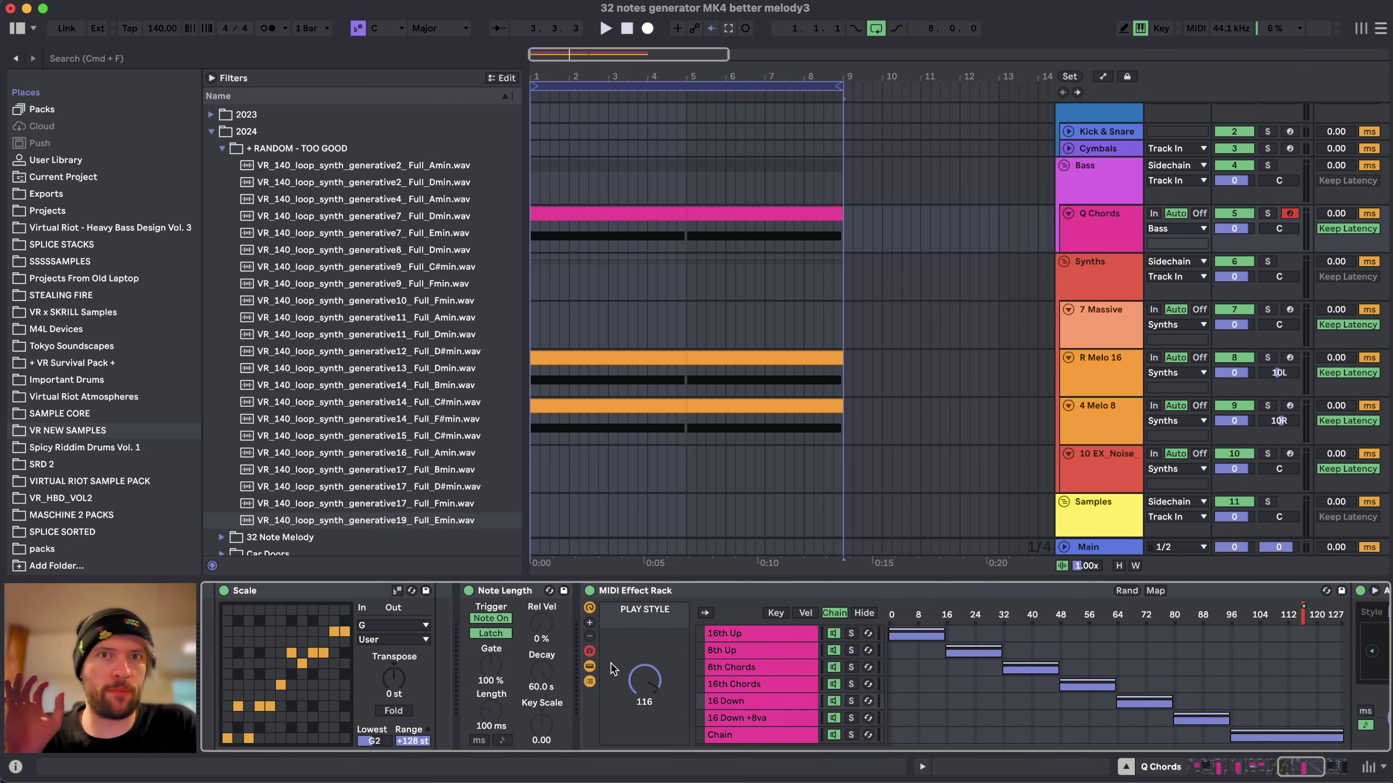
- Try the first Q Chords Arpeggiator's Gate at 200% and return it to 99%
scroll(601, 654, "right", 15)
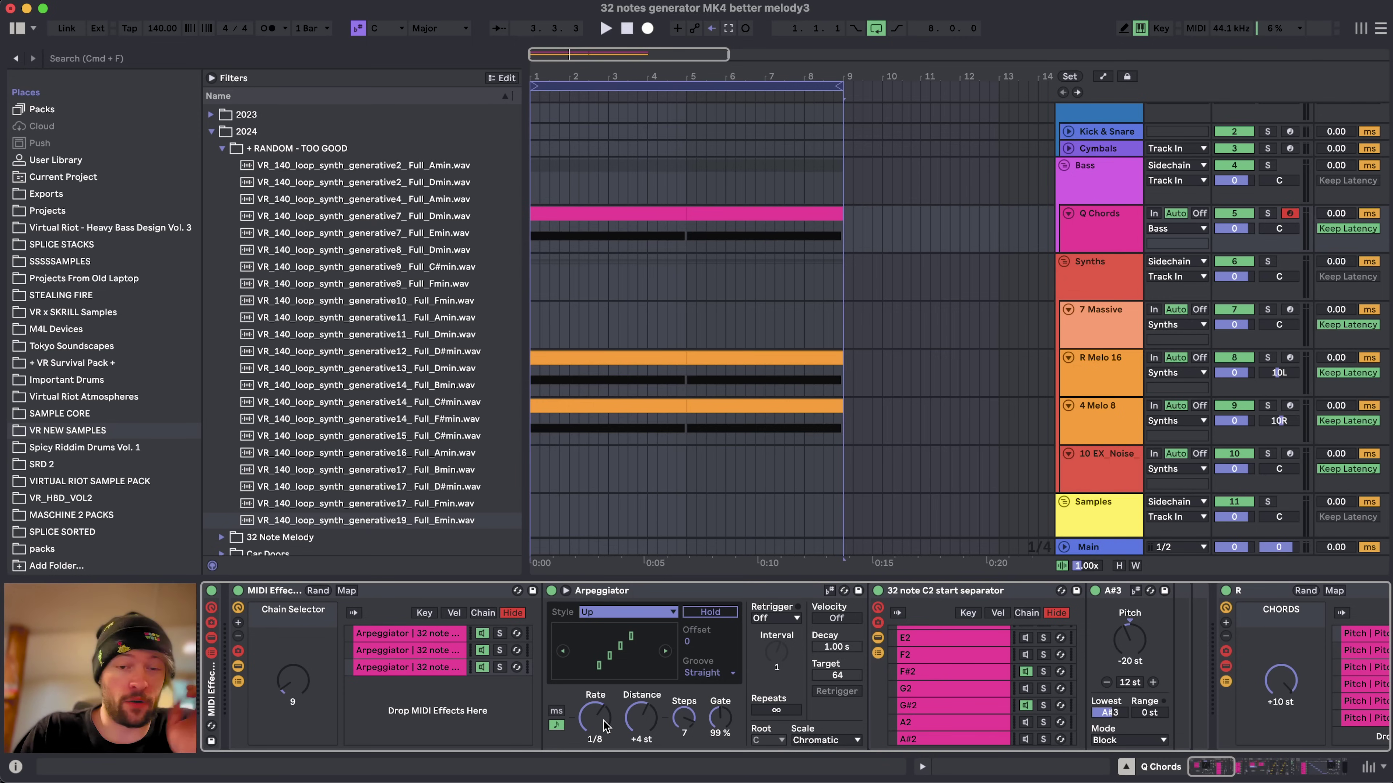
left_click(729, 698)
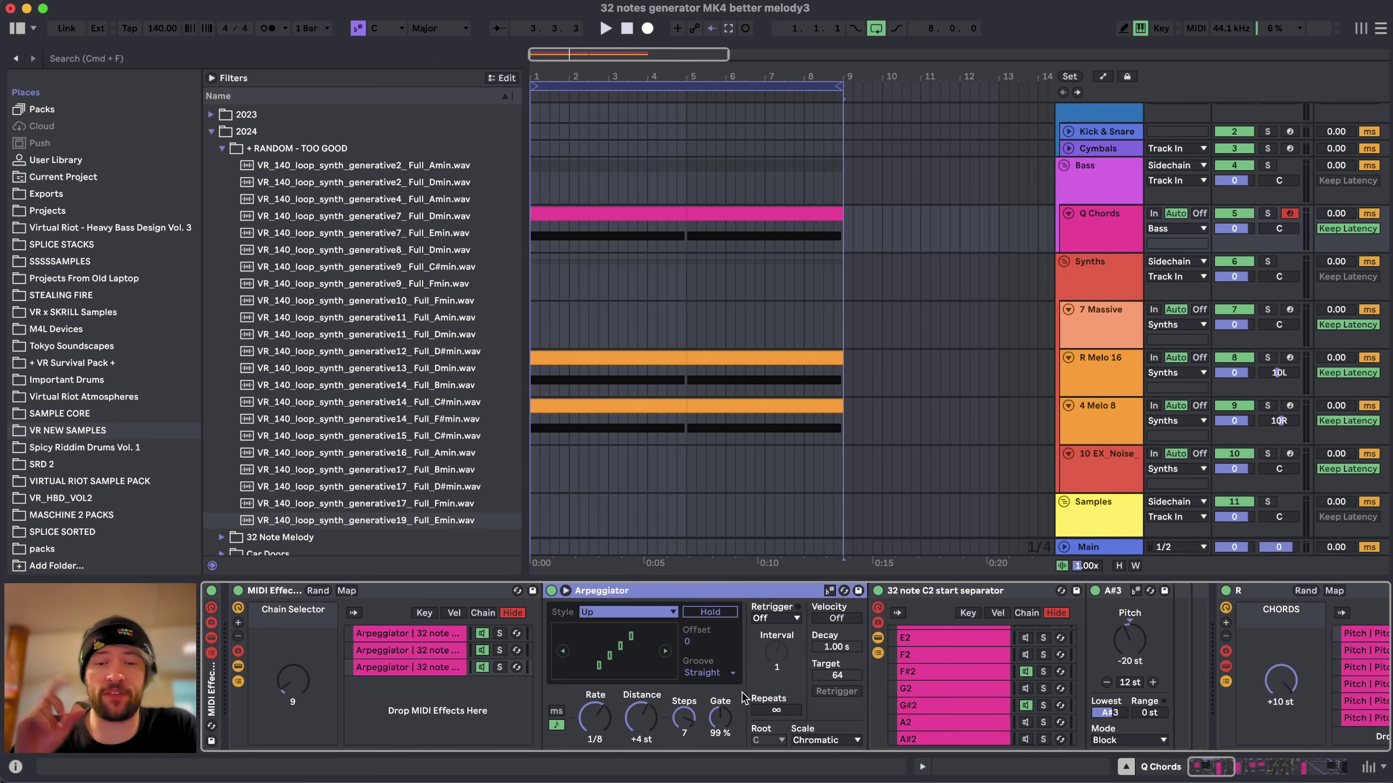
left_click_drag(722, 716, 720, 658)
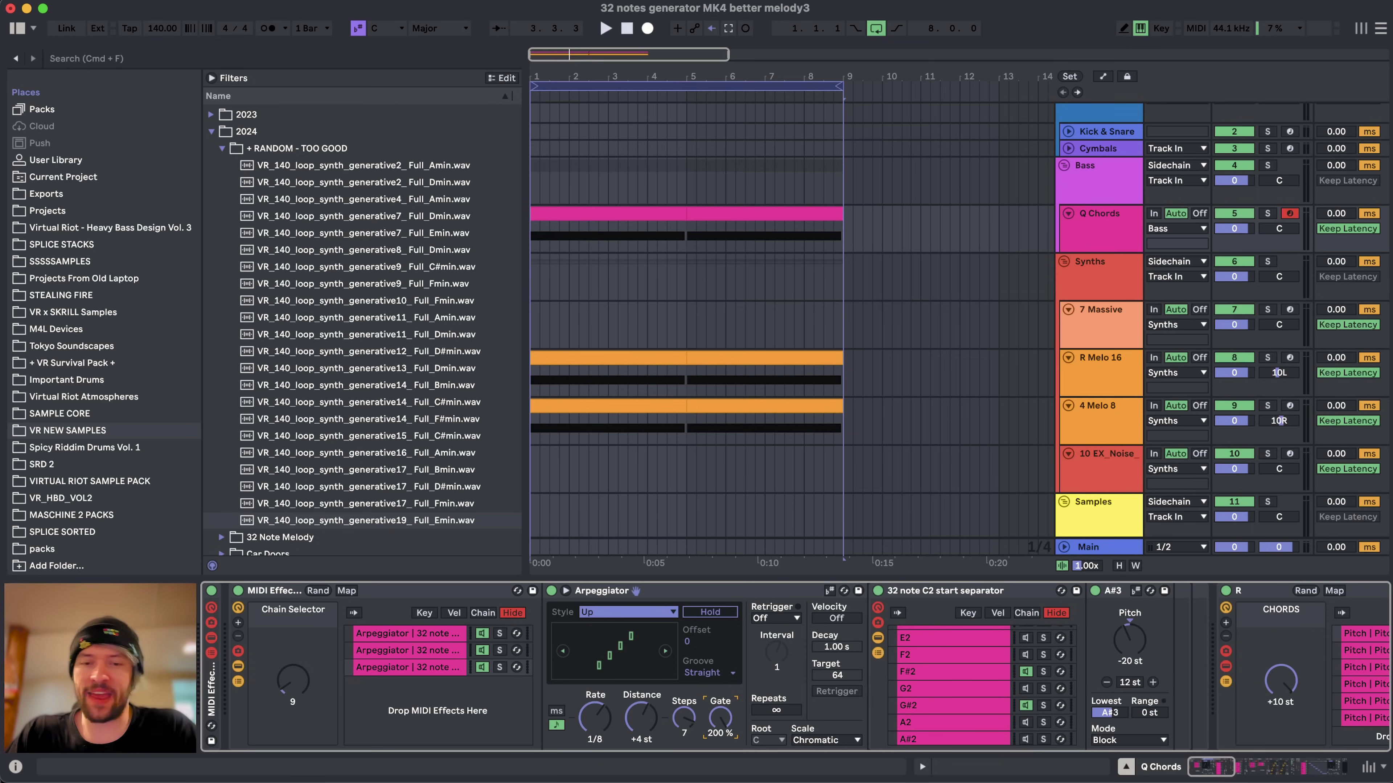
left_click_drag(720, 718, 720, 741)
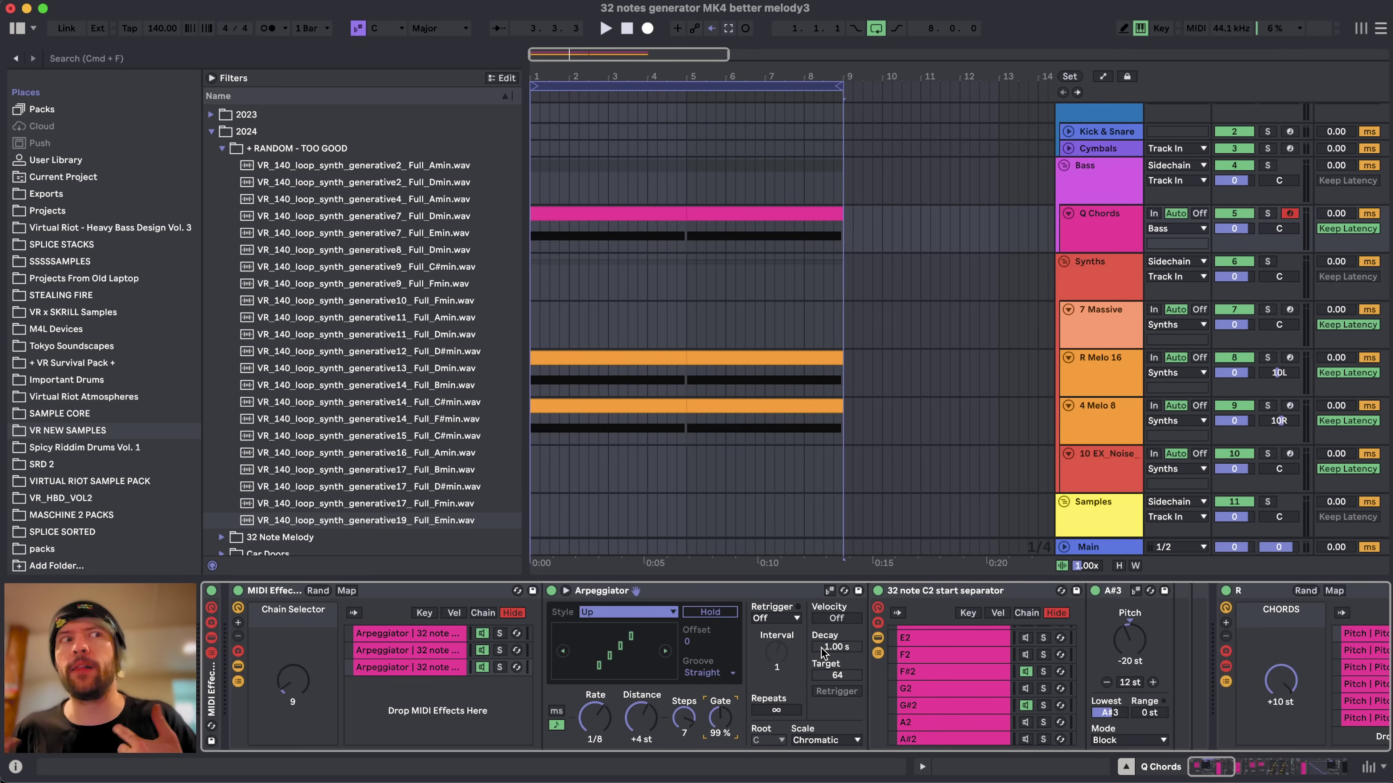
- Find the Note Length device among the library's MIDI effects and select it
scroll(904, 656, "right", 10)
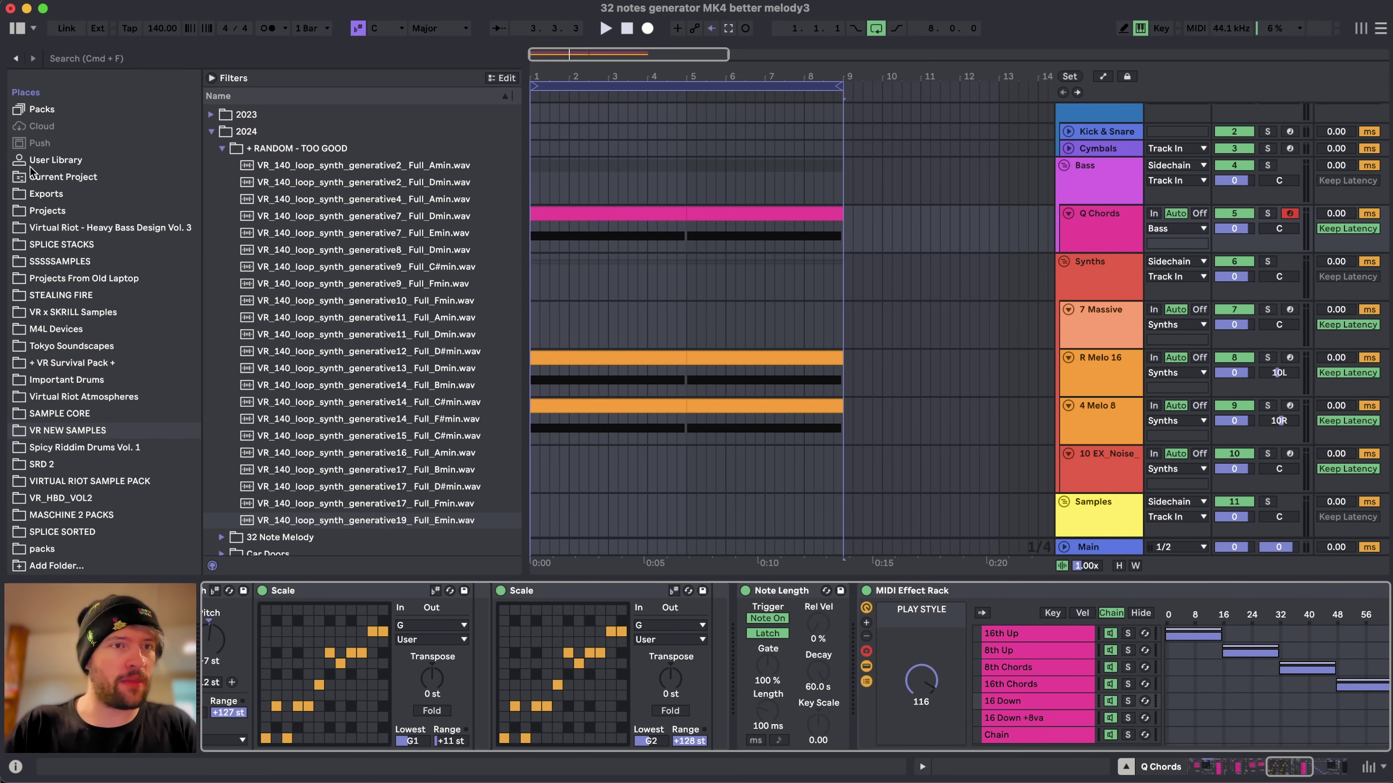
scroll(35, 174, "up", 10)
left_click(57, 330)
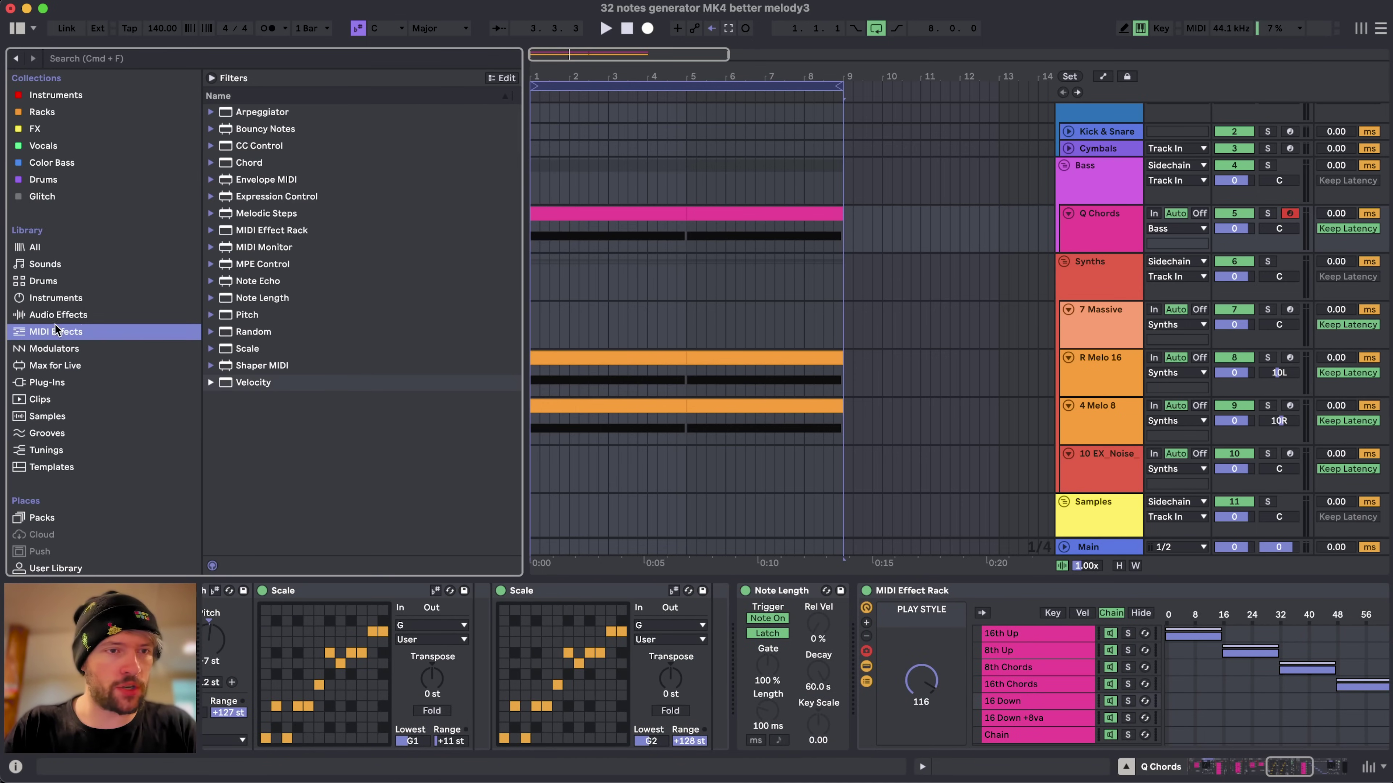
left_click(246, 298)
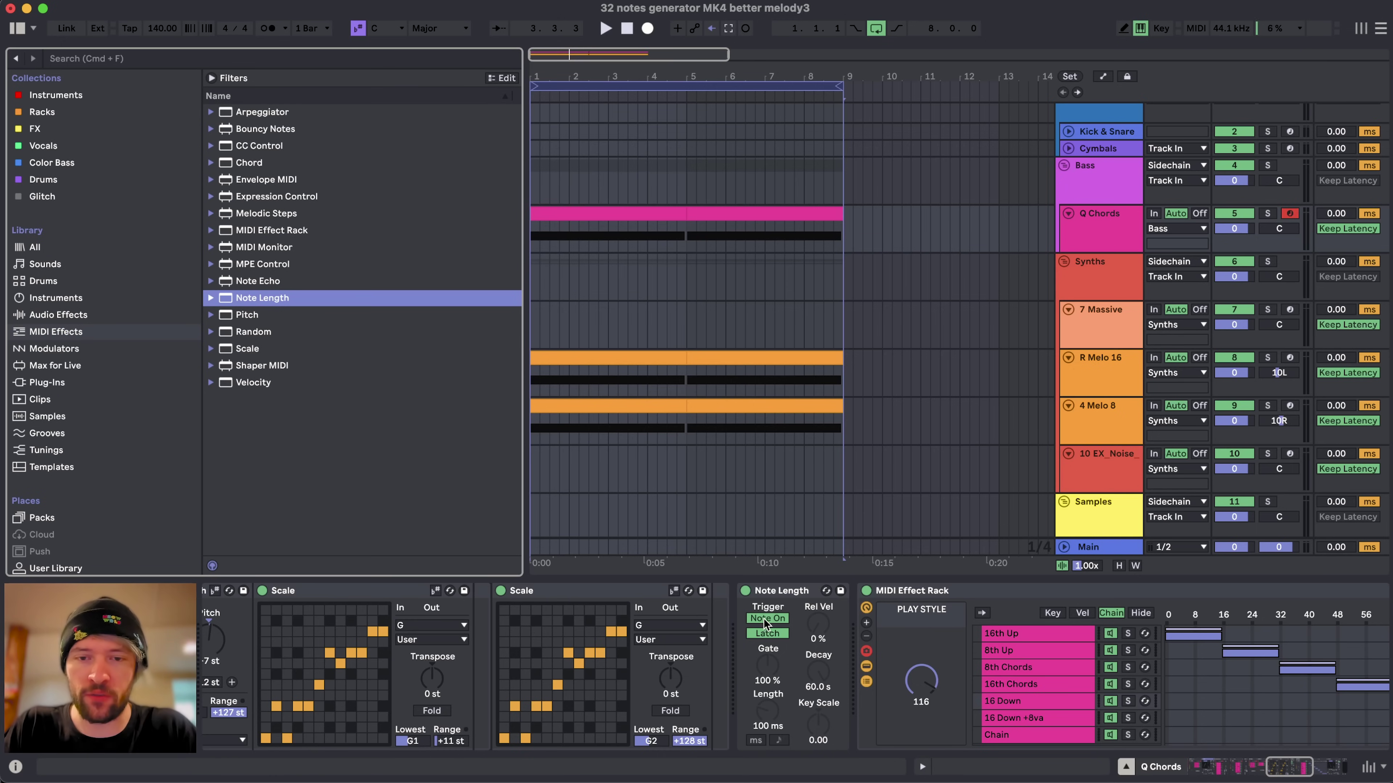
- Select the Note Length device in the Q Chords chain and examine its Latch setting and neighbouring devices
left_click(772, 646)
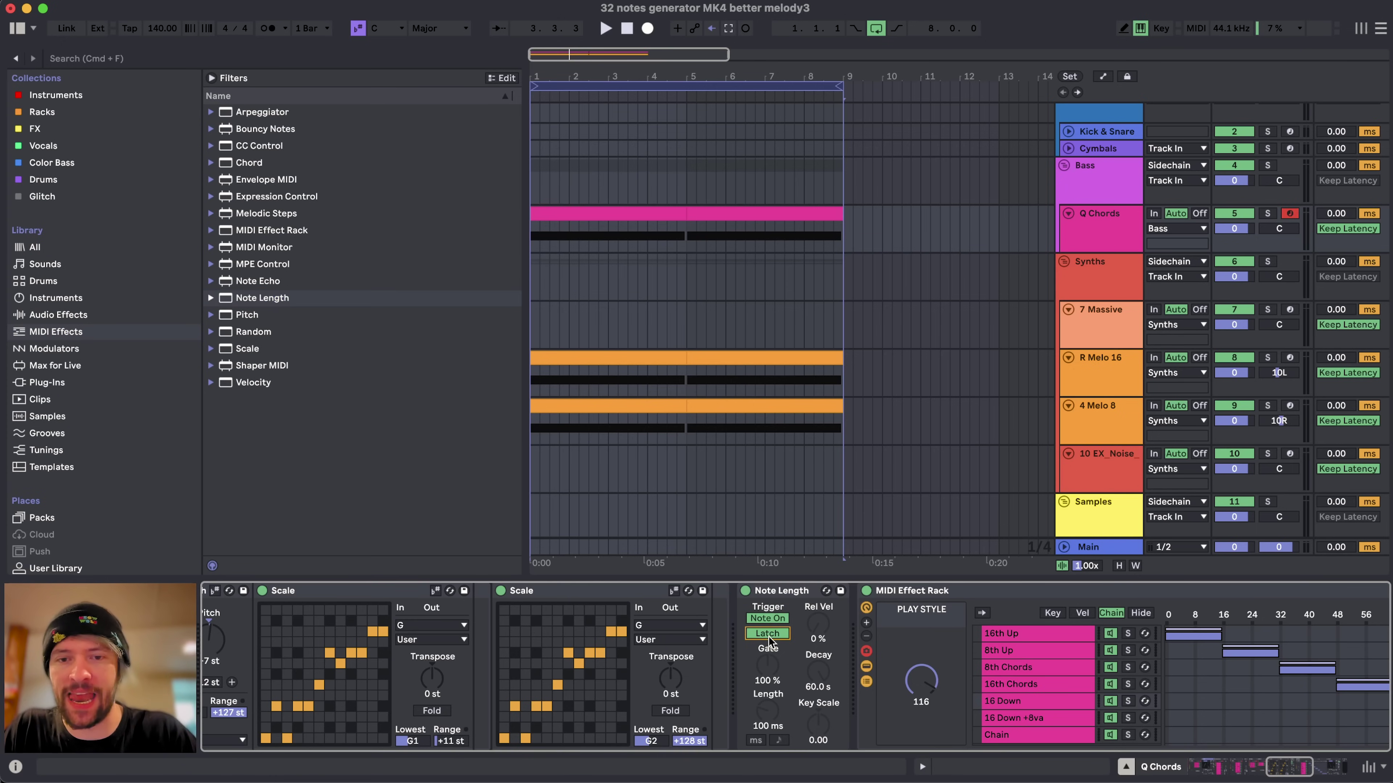
left_click(764, 588)
scroll(767, 589, "left", 1)
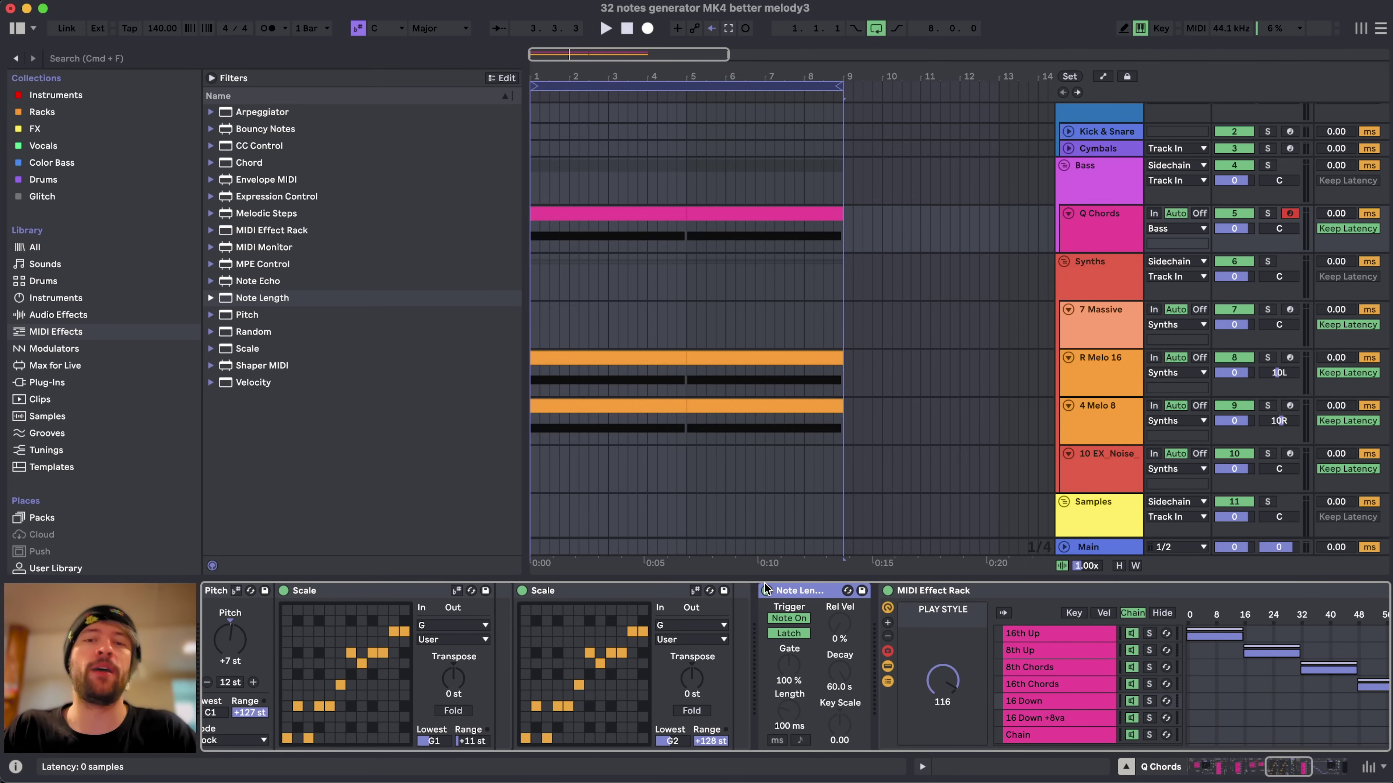
scroll(796, 597, "right", 2)
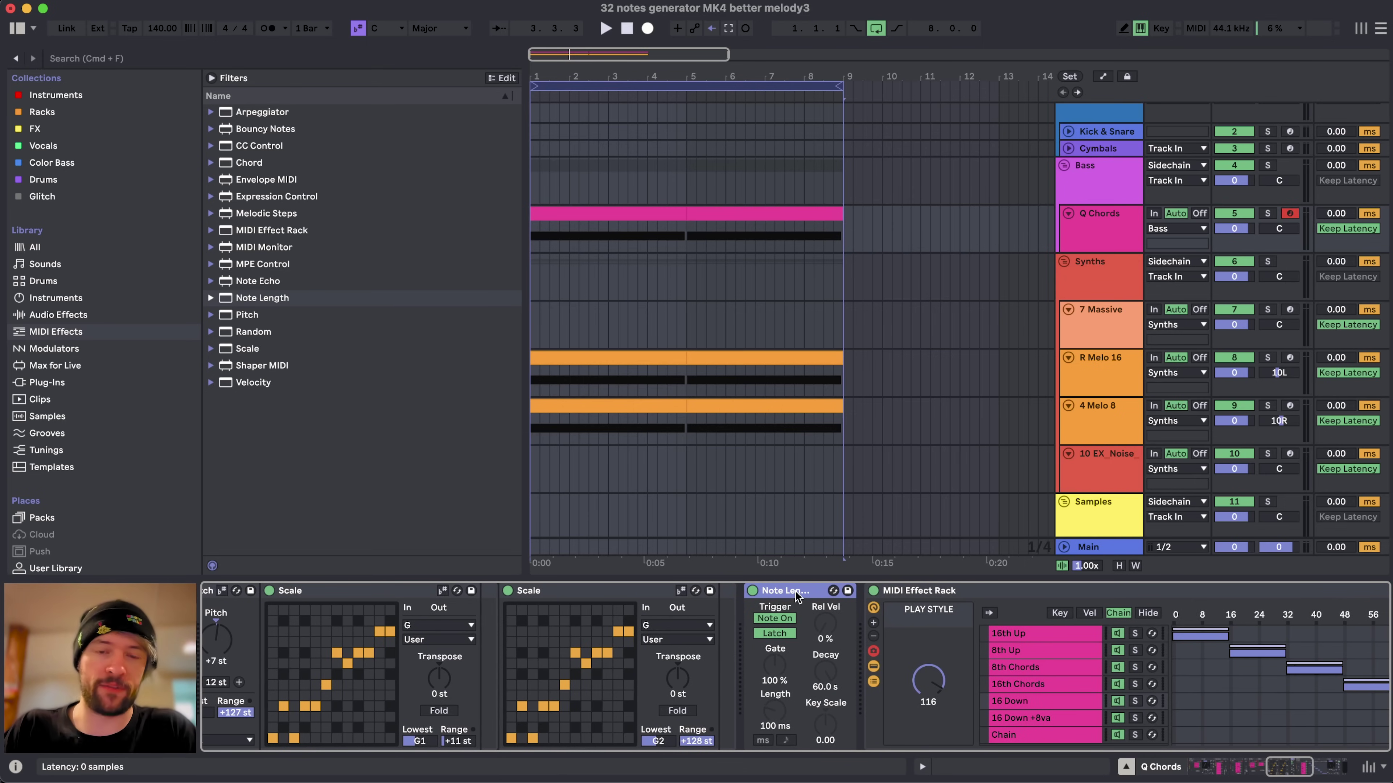
scroll(796, 597, "right", 10)
scroll(751, 598, "left", 8)
scroll(707, 599, "right", 2)
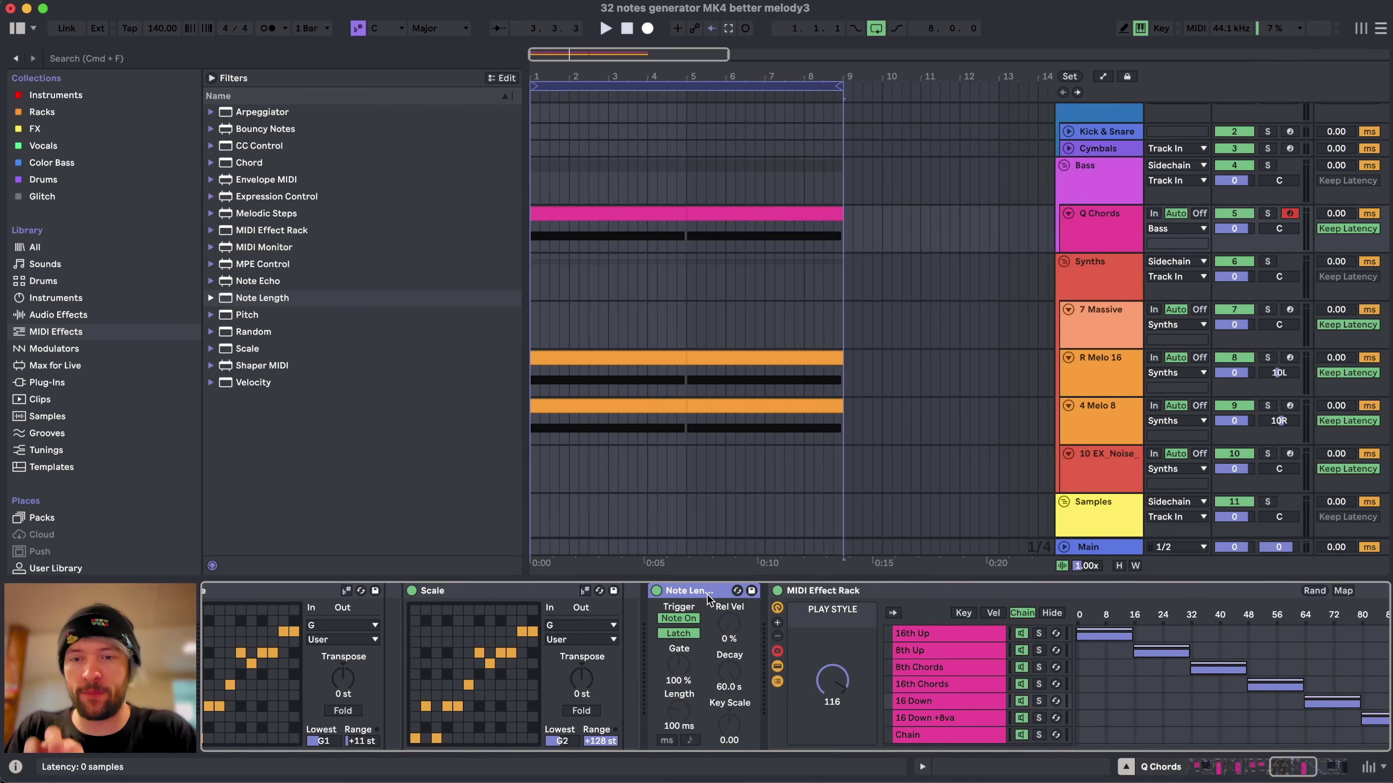
- Examine the Arpeggiator that follows the PLAY STYLE rack and the Note Length device before it in the Q Chords chain
scroll(707, 598, "right", 15)
left_click(882, 593)
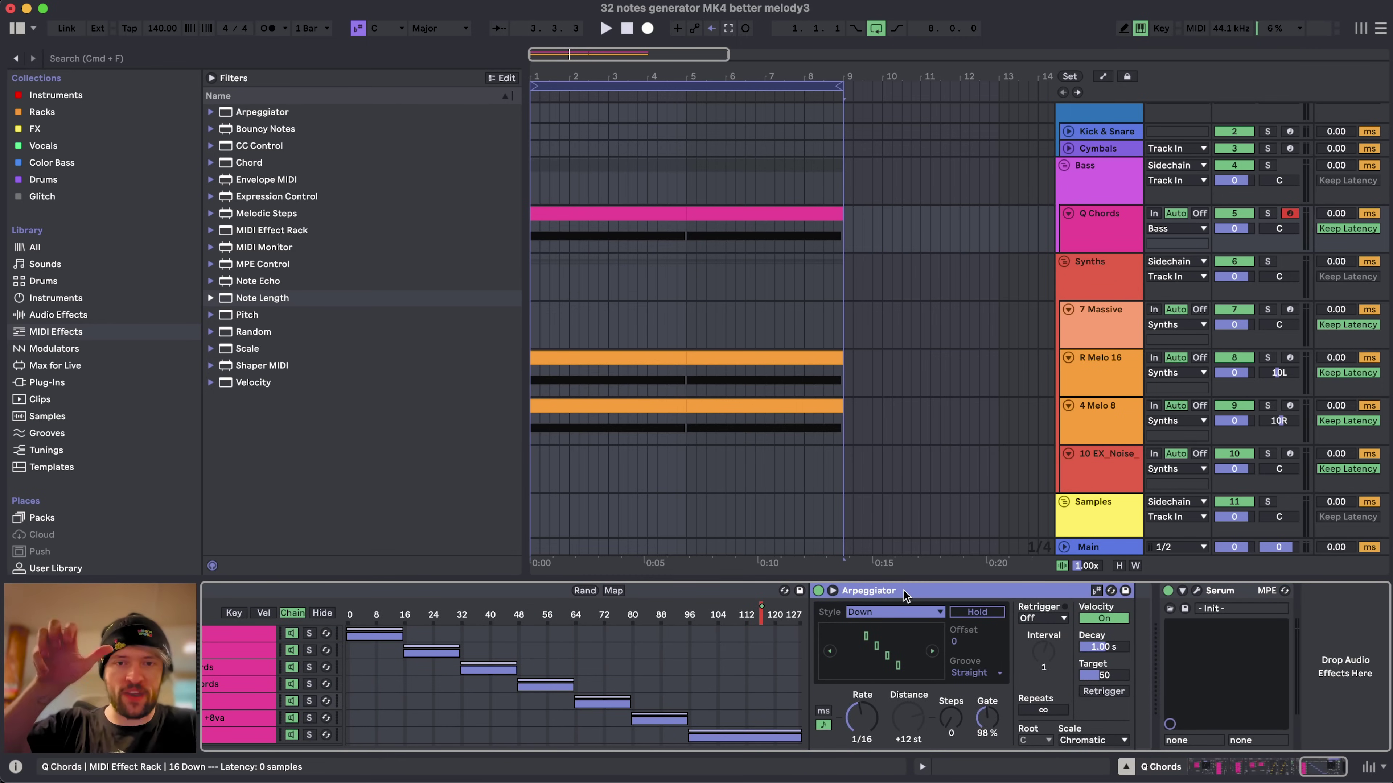
scroll(903, 596, "left", 10)
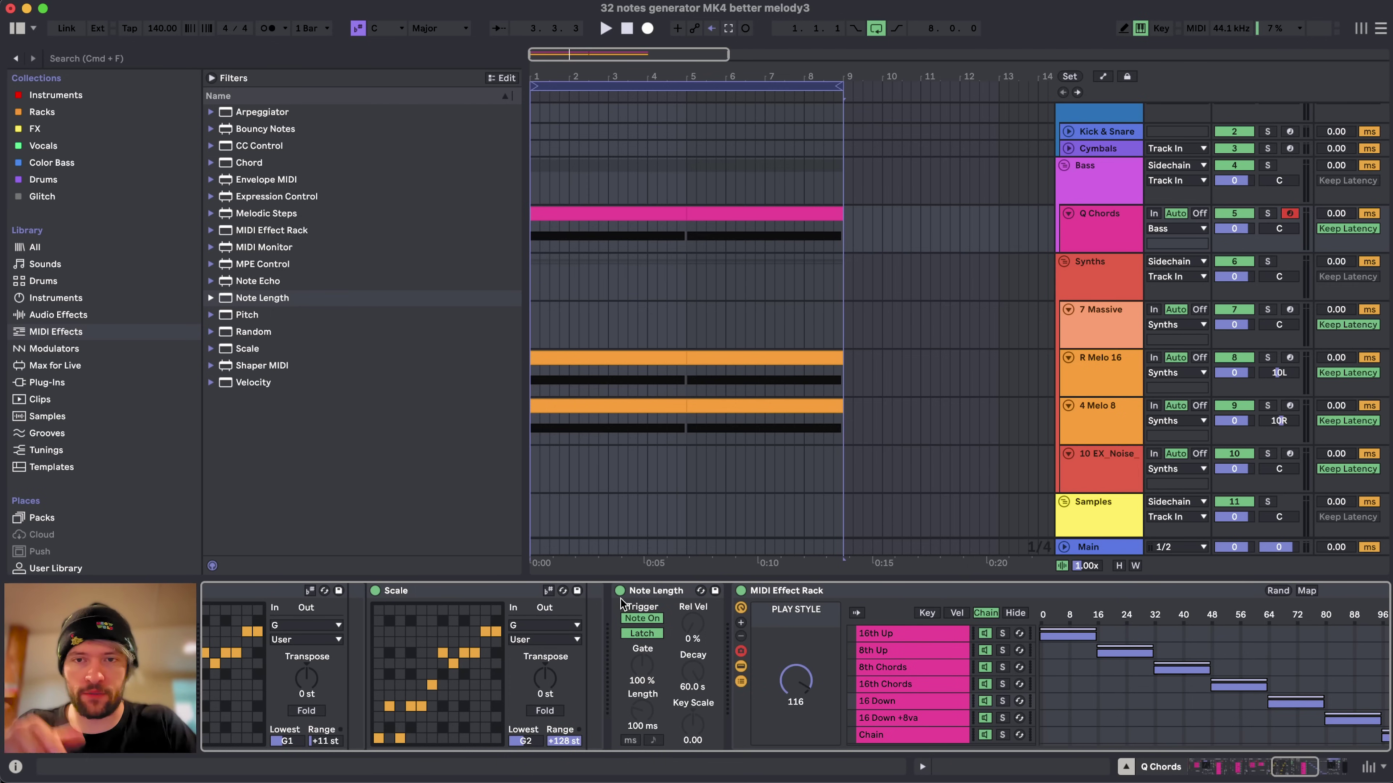
- Play the Q Chords track soloed while examining its Note Length, PLAY STYLE rack and final Arpeggiator
left_click(1098, 237)
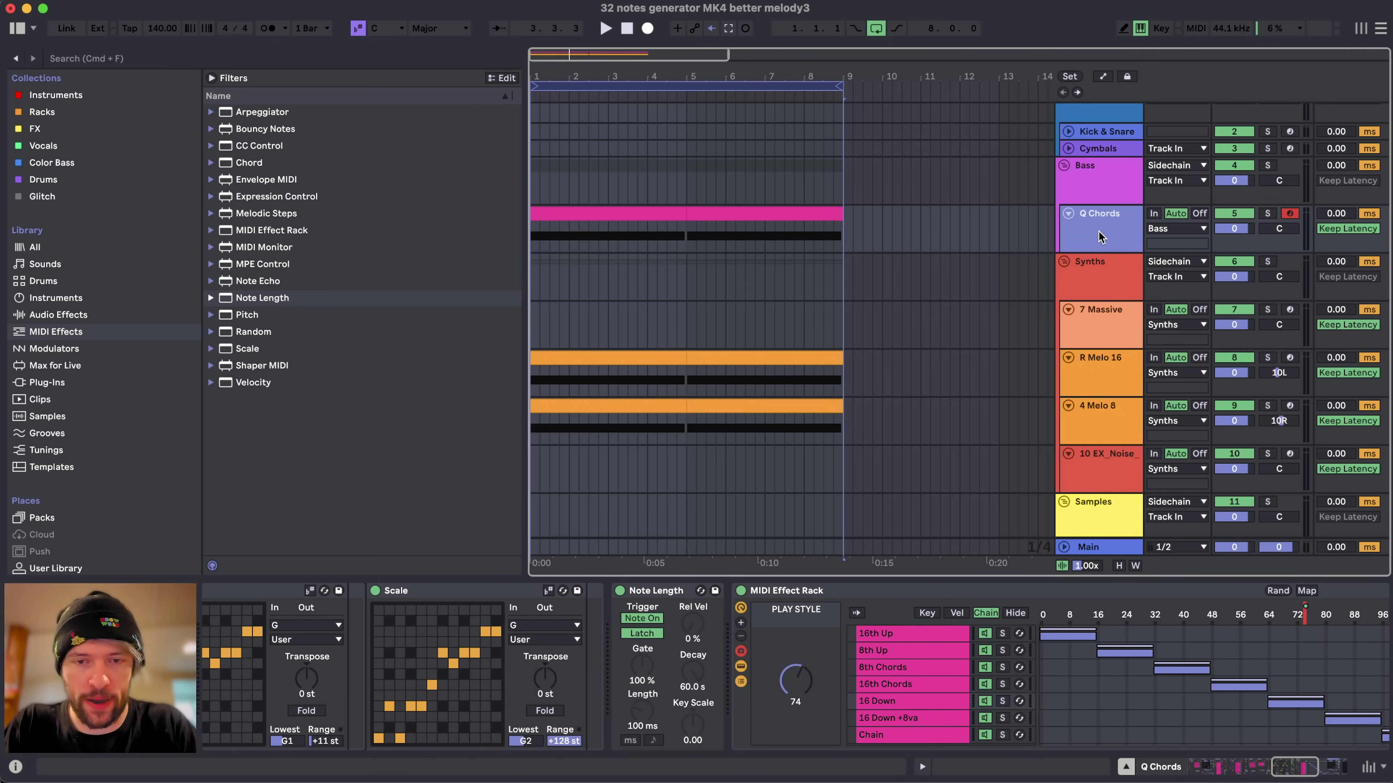
key("space")
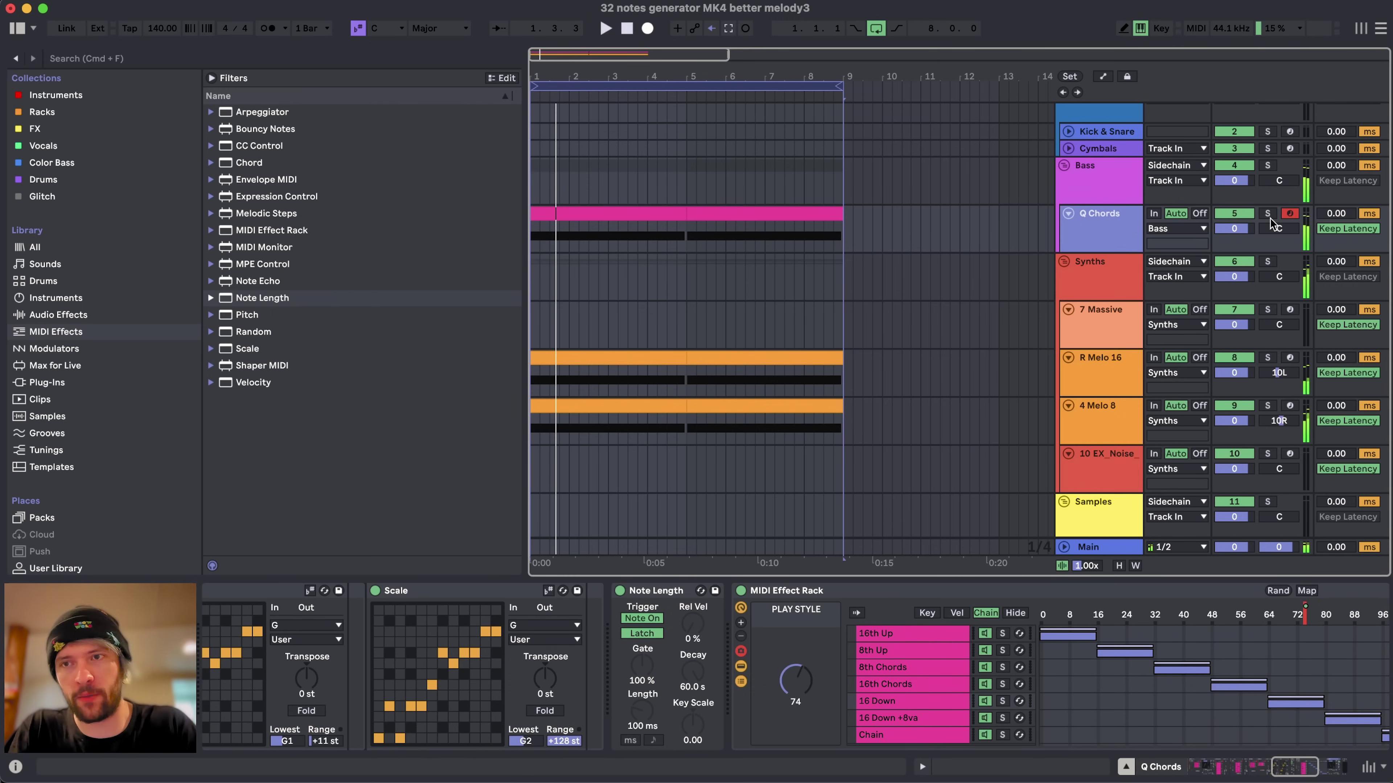
left_click(1267, 214)
scroll(1065, 745, "right", 5)
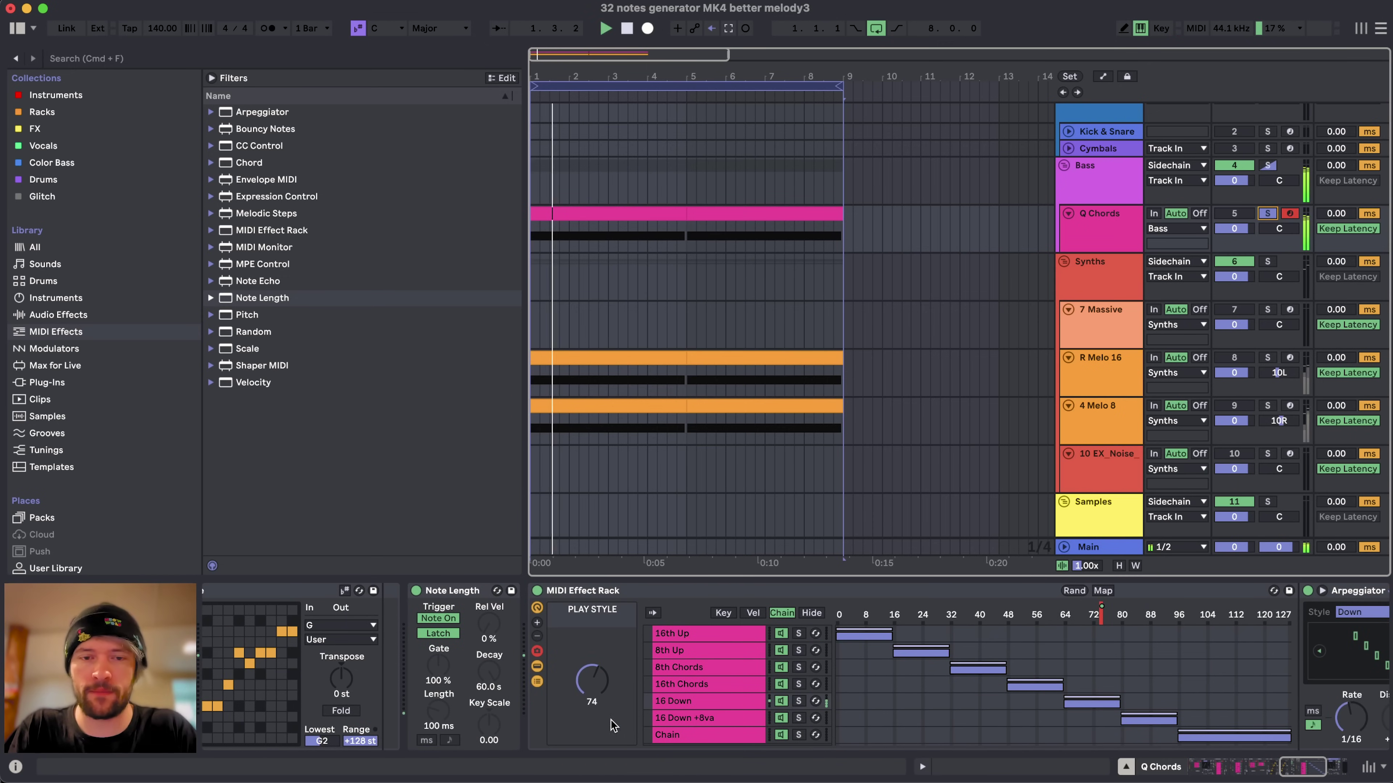
scroll(1097, 658, "right", 10)
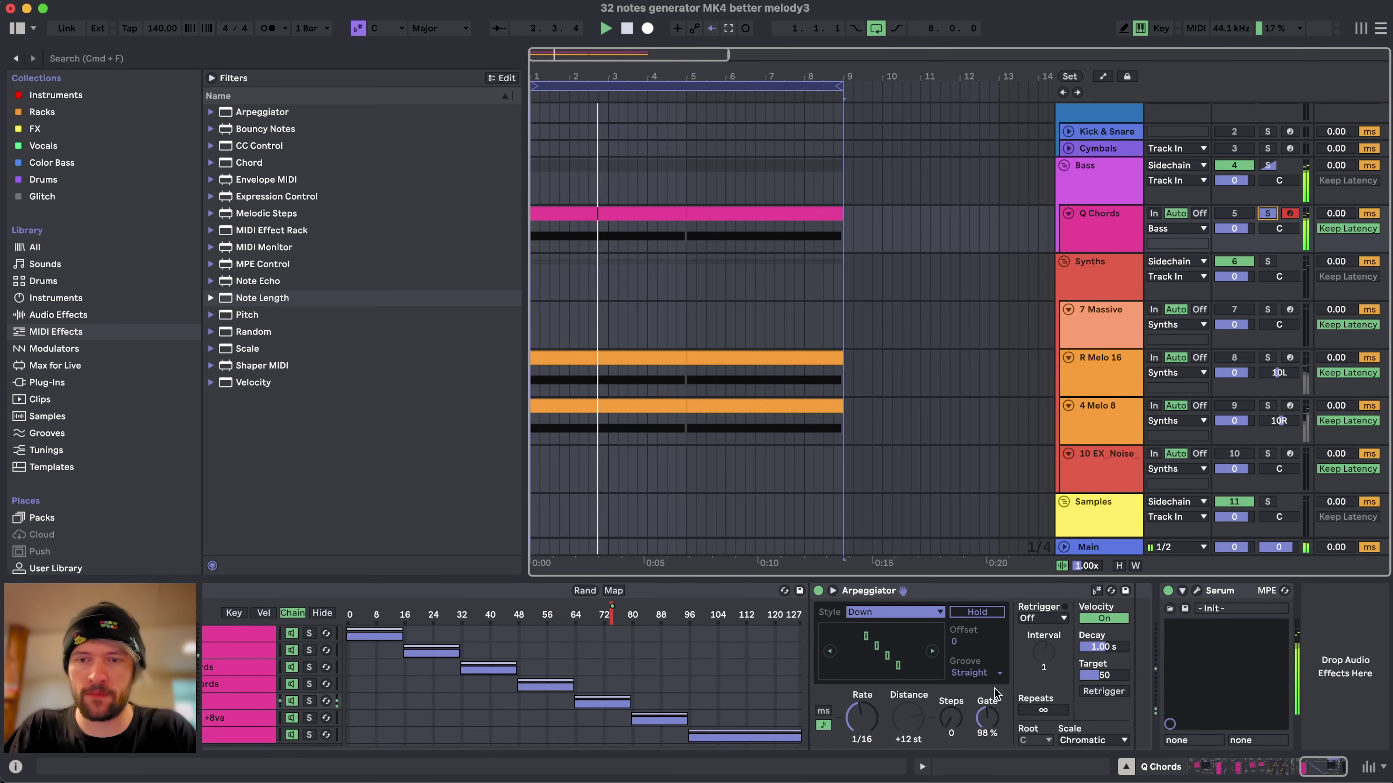
scroll(969, 652, "left", 10)
scroll(705, 666, "right", 1)
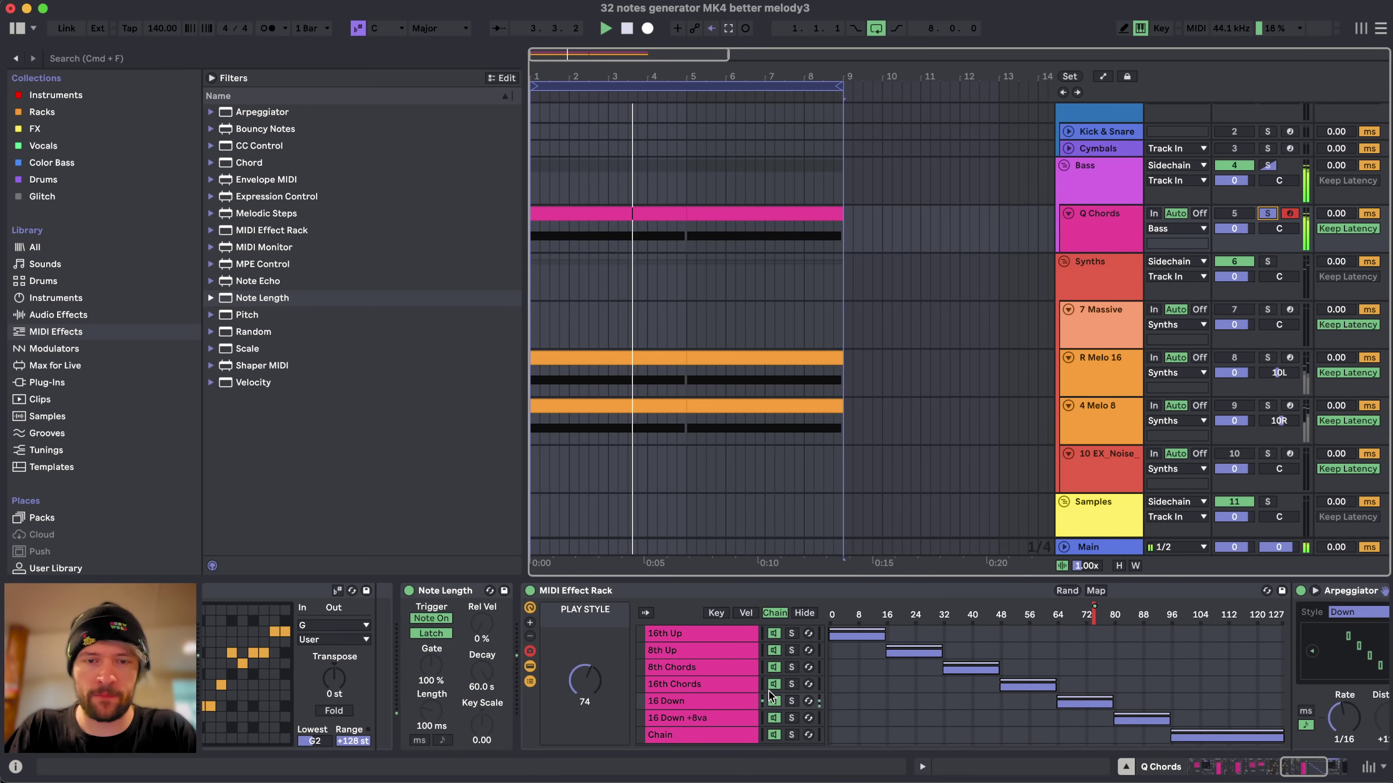
- Turn off Note Length, audition Q Chords with the first Arpeggiator's Gate at 1%, and raise the Gate again
left_click(408, 590)
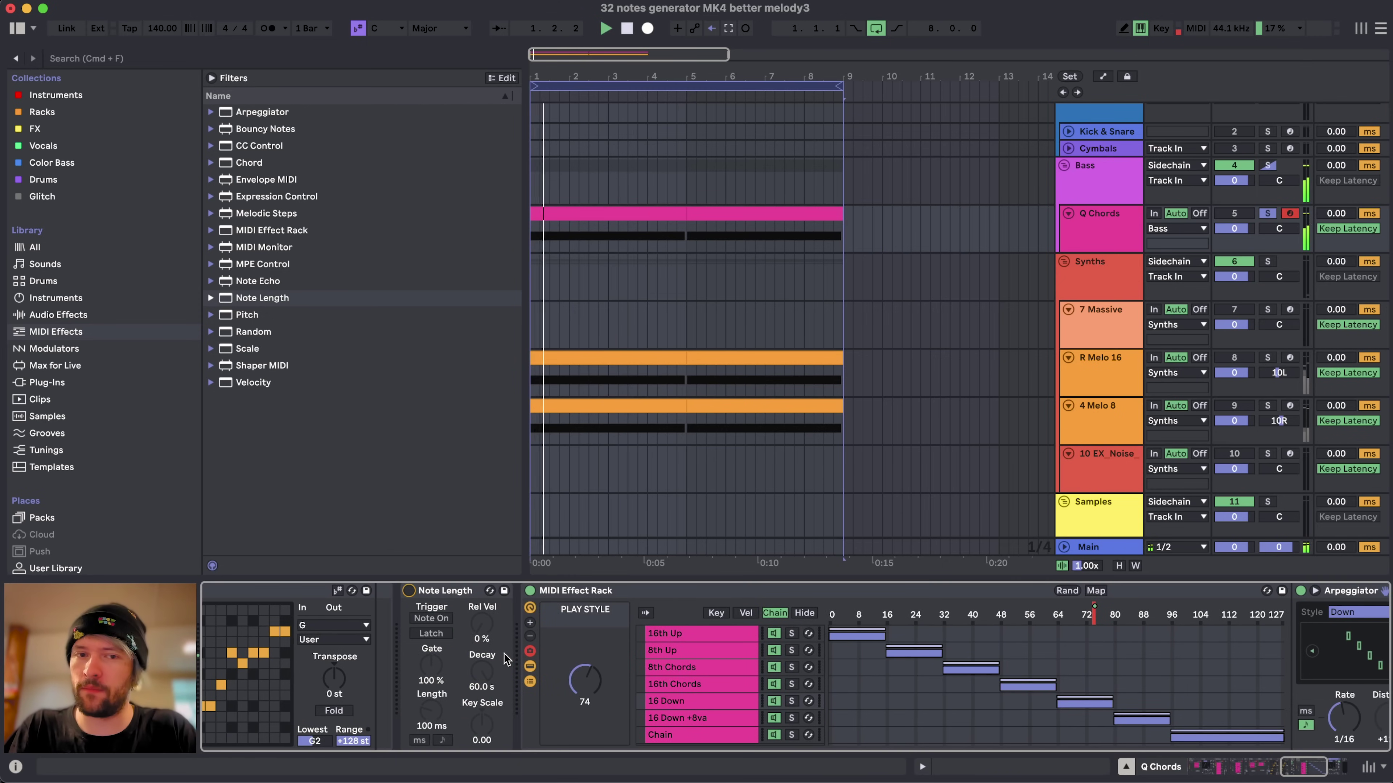
scroll(687, 710, "right", 14)
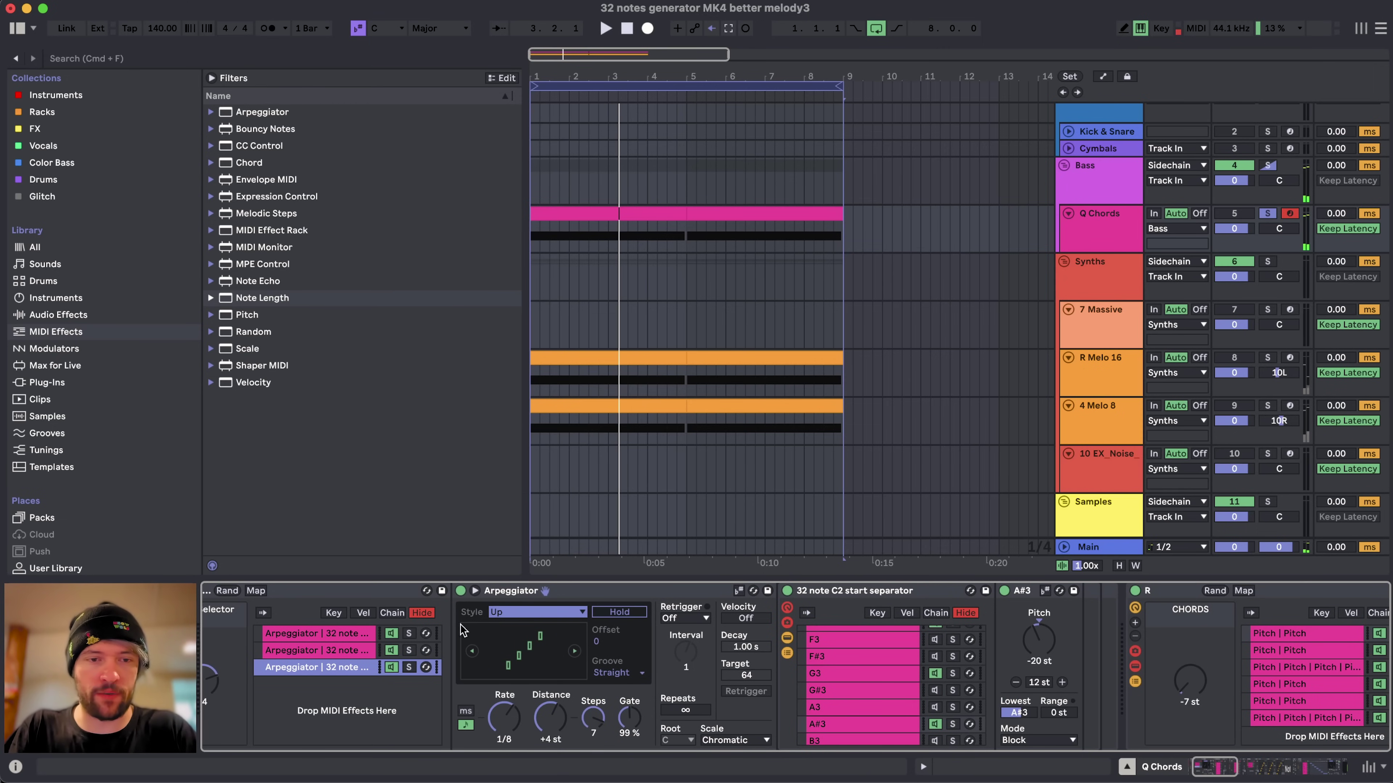
left_click_drag(630, 717, 630, 705)
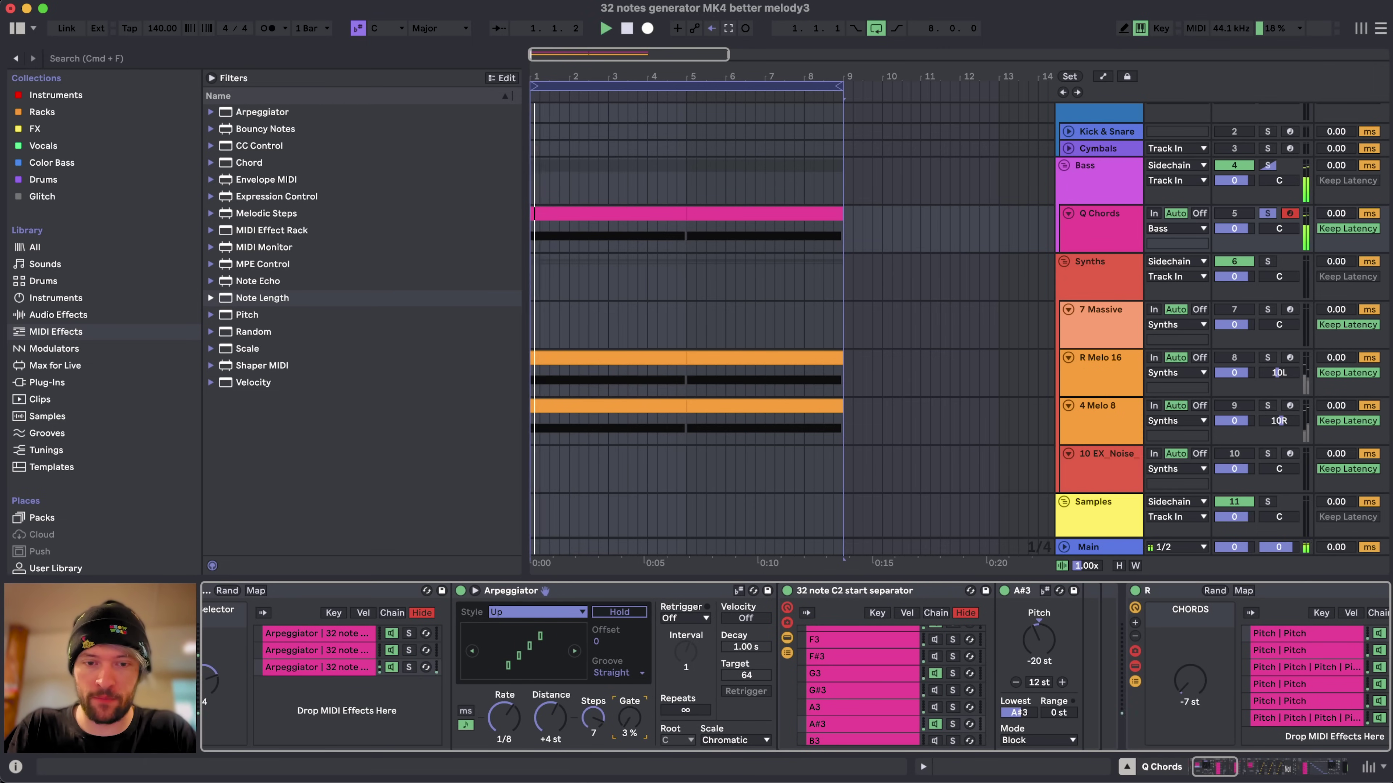
key("space")
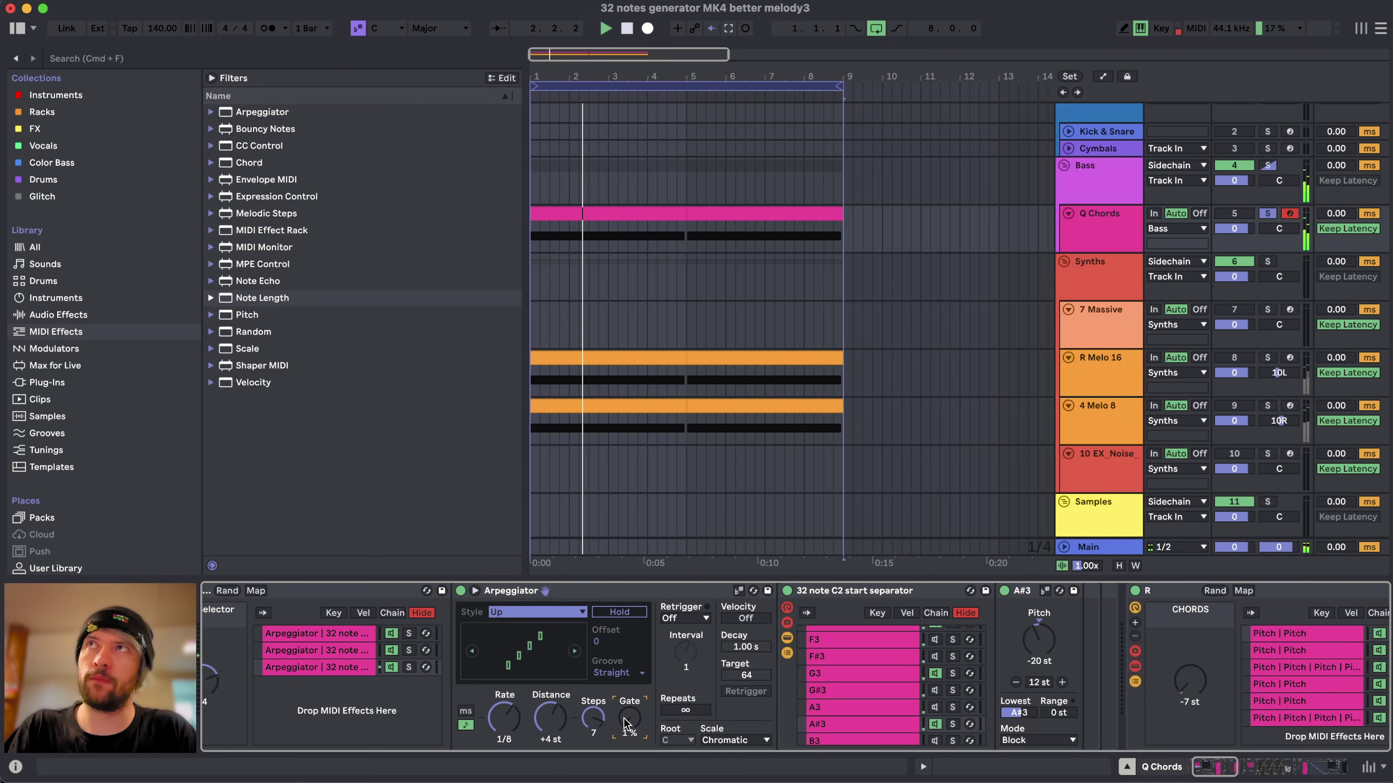
left_click_drag(627, 722, 627, 698)
key("space")
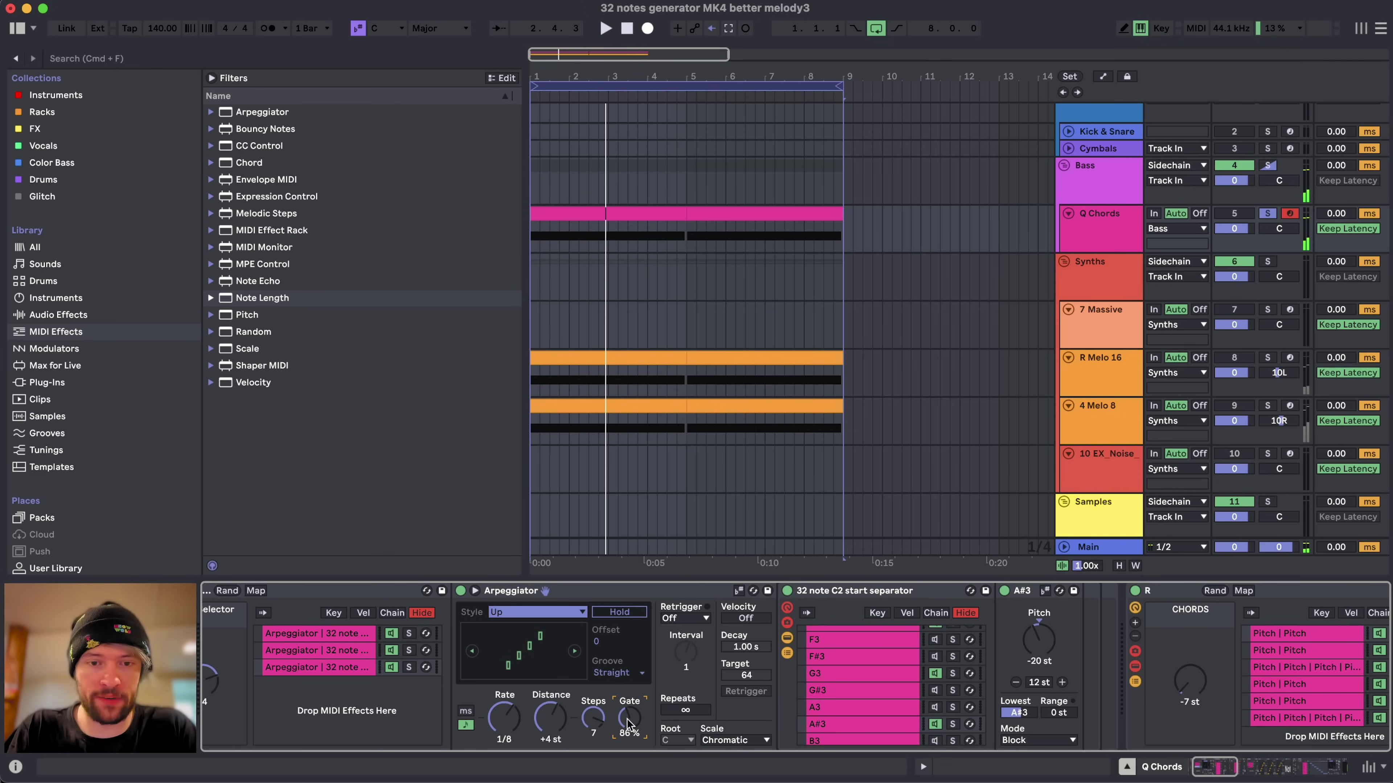
- Compare Q Chords with Note Length on and off, leave it off, and play the loop with all tracks unsoloed
scroll(627, 724, "right", 15)
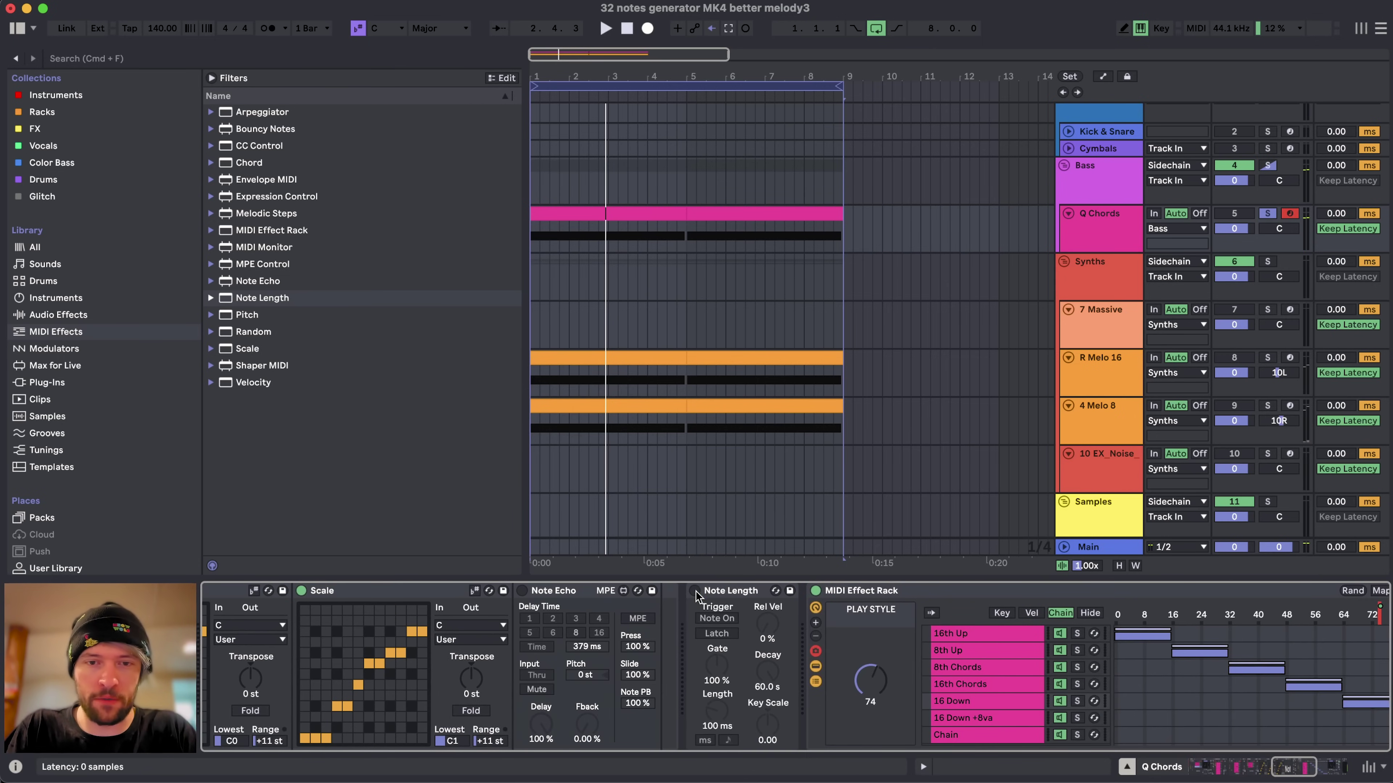
left_click(694, 591)
key("space")
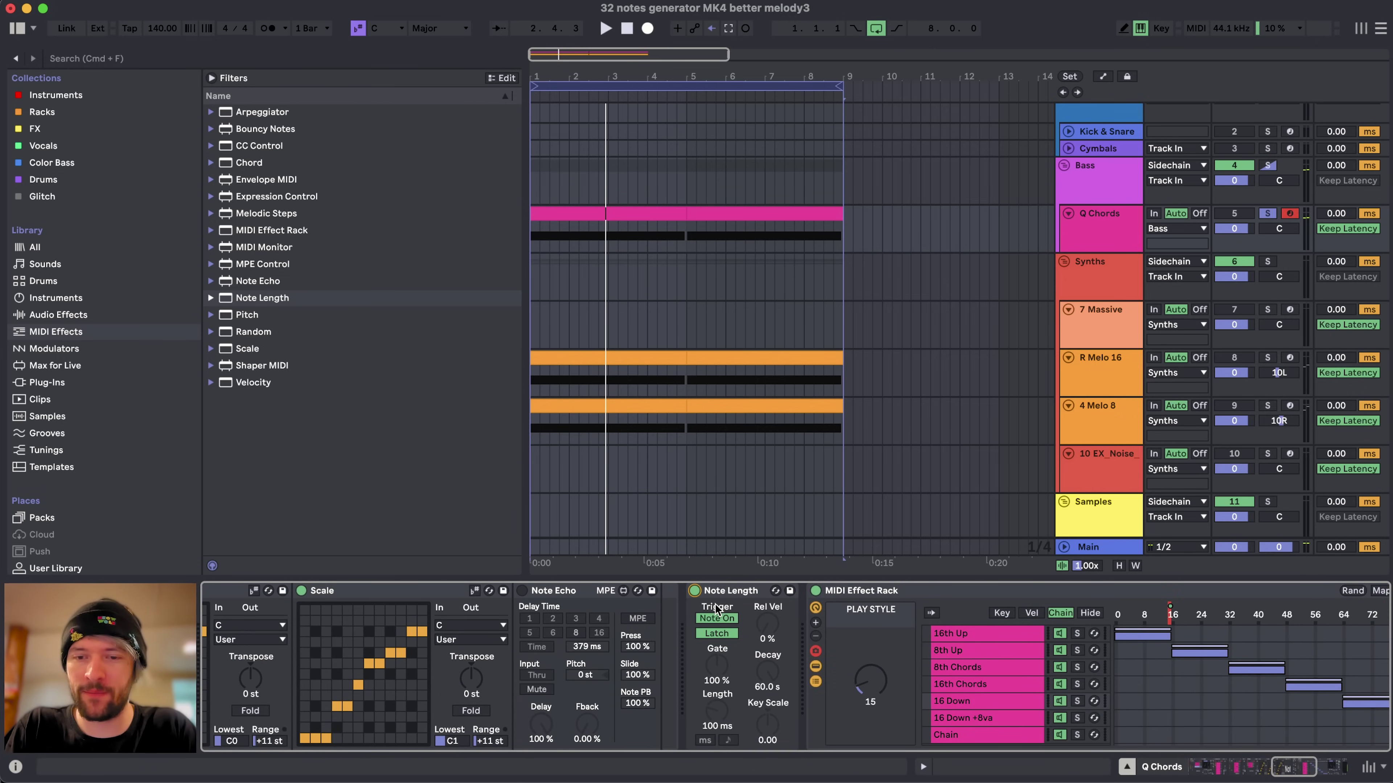
key("space")
left_click(695, 591)
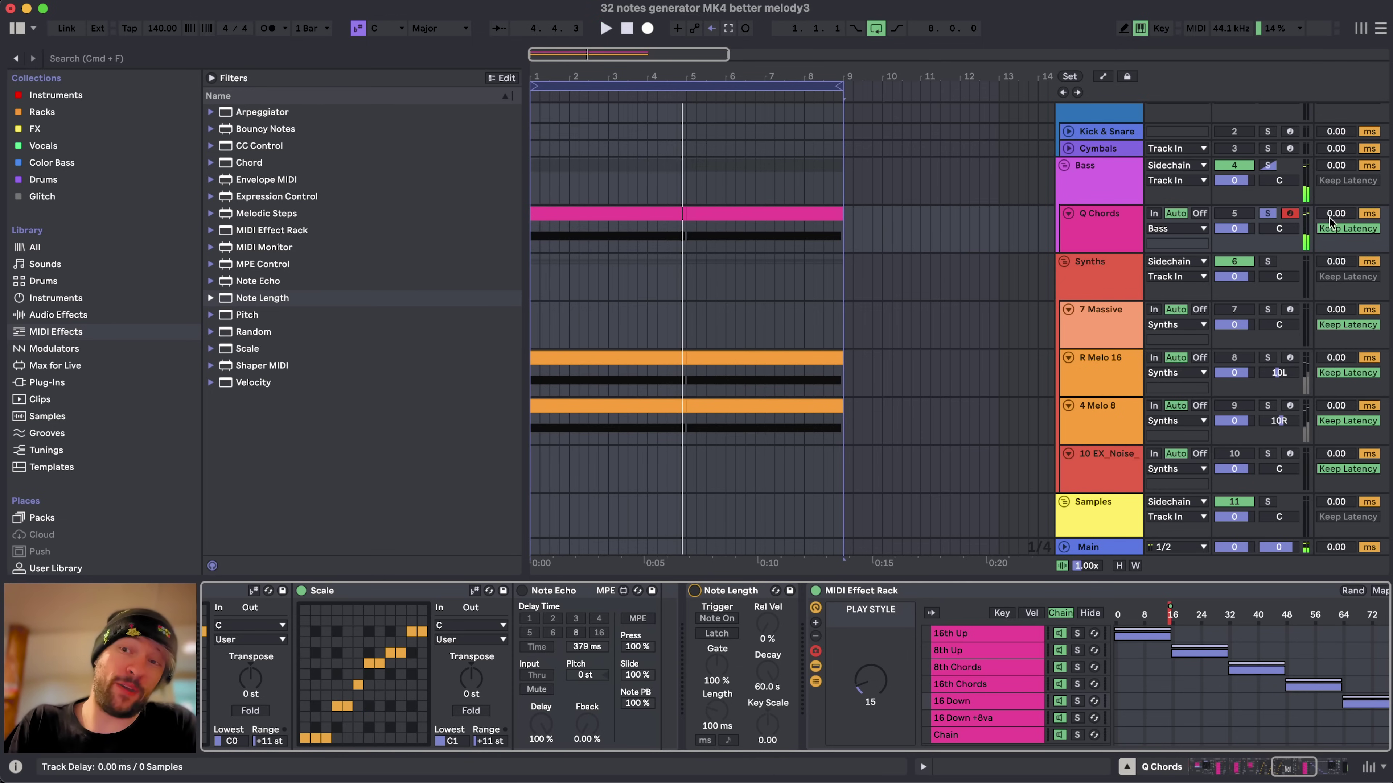
left_click(693, 591)
left_click(692, 591)
key("space")
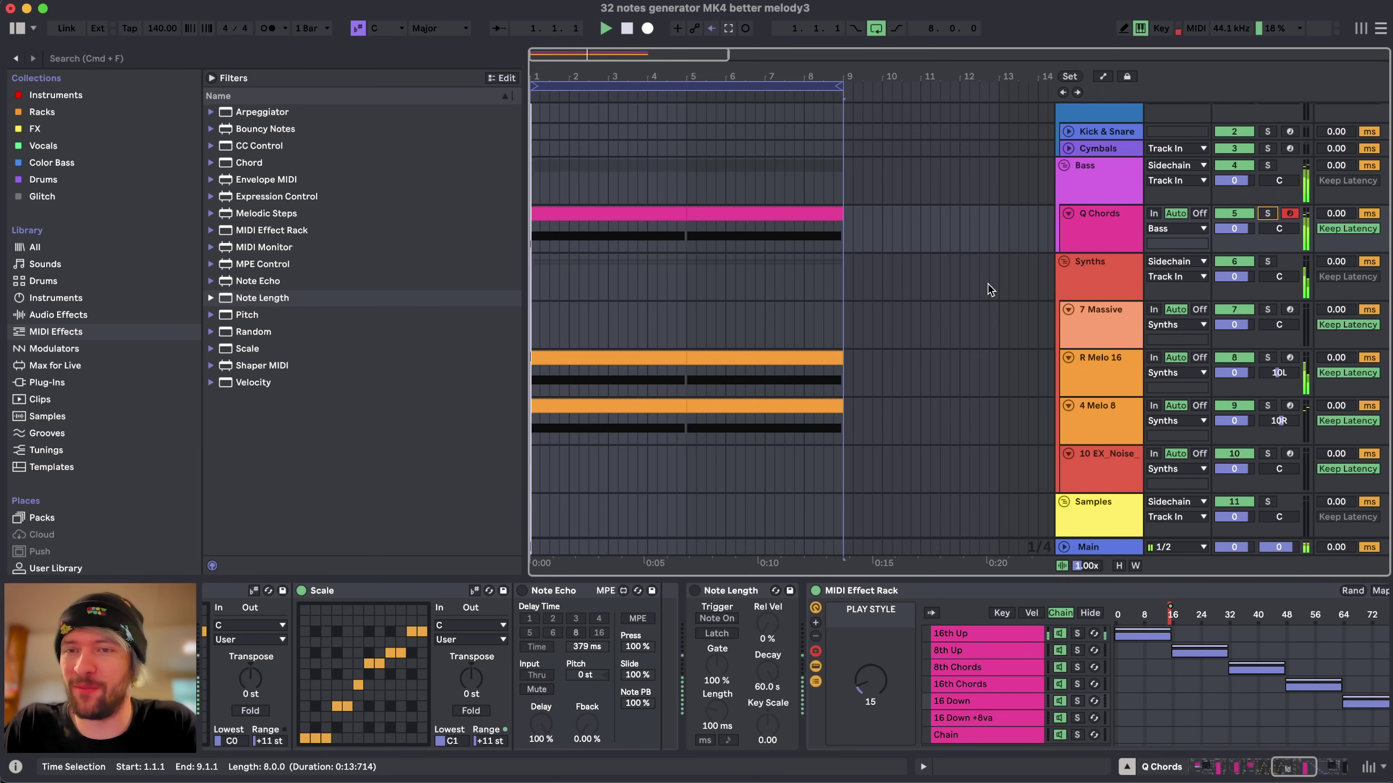
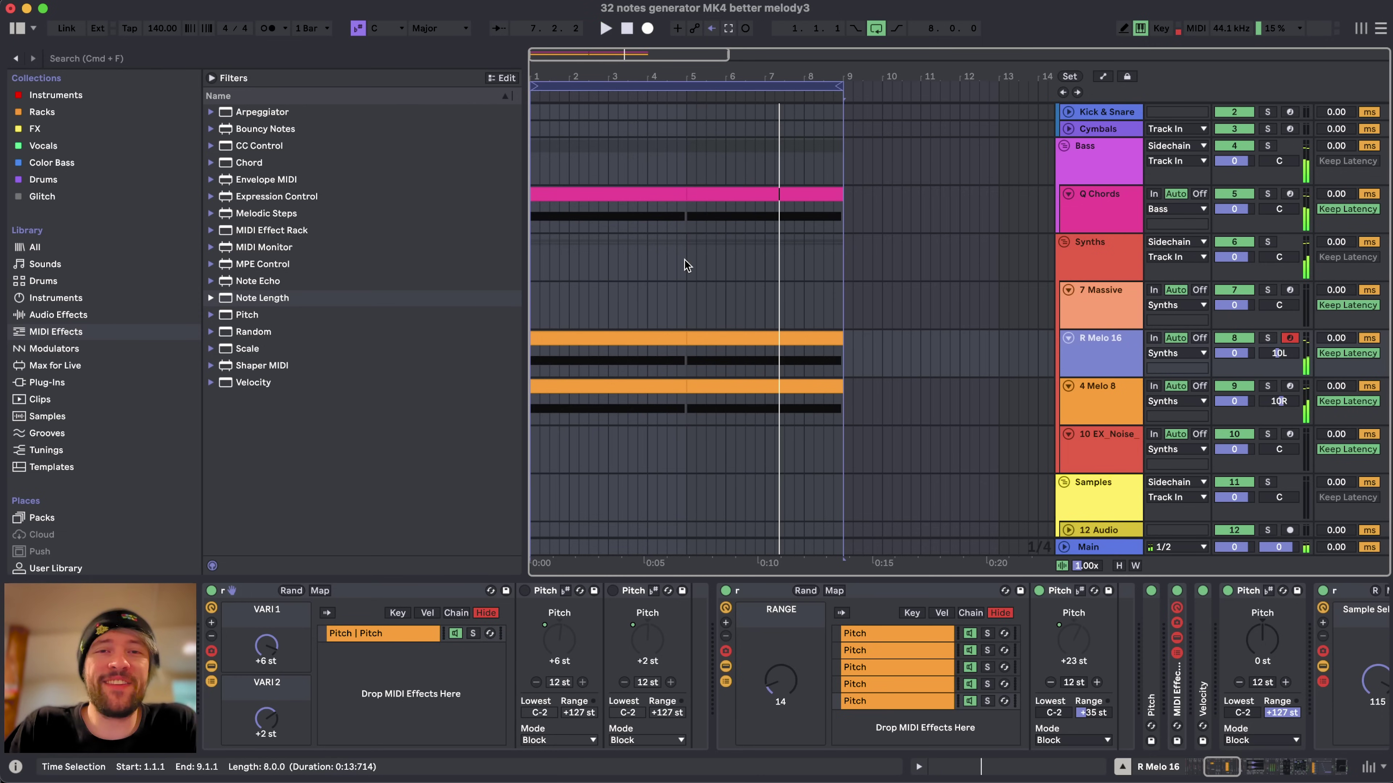
- Export the eight-bar loop region as VR_140_loop_melodic_ChordsAndArp_Cmin3
left_click(689, 94)
key("super+shift+r")
key("Return")
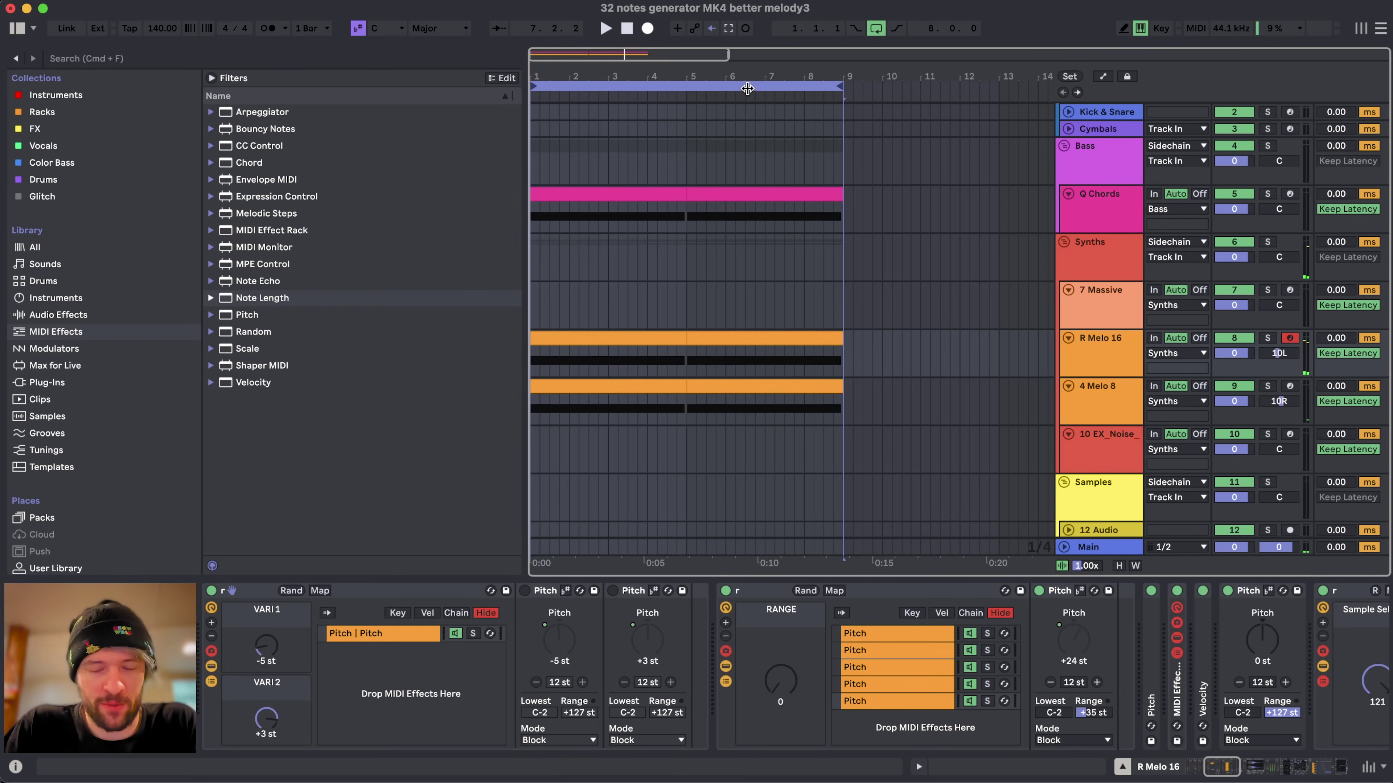
- Audition the next randomized variation and export it as VR_140_loop_melodic_ChordsAndArp_Cmin4
key("space")
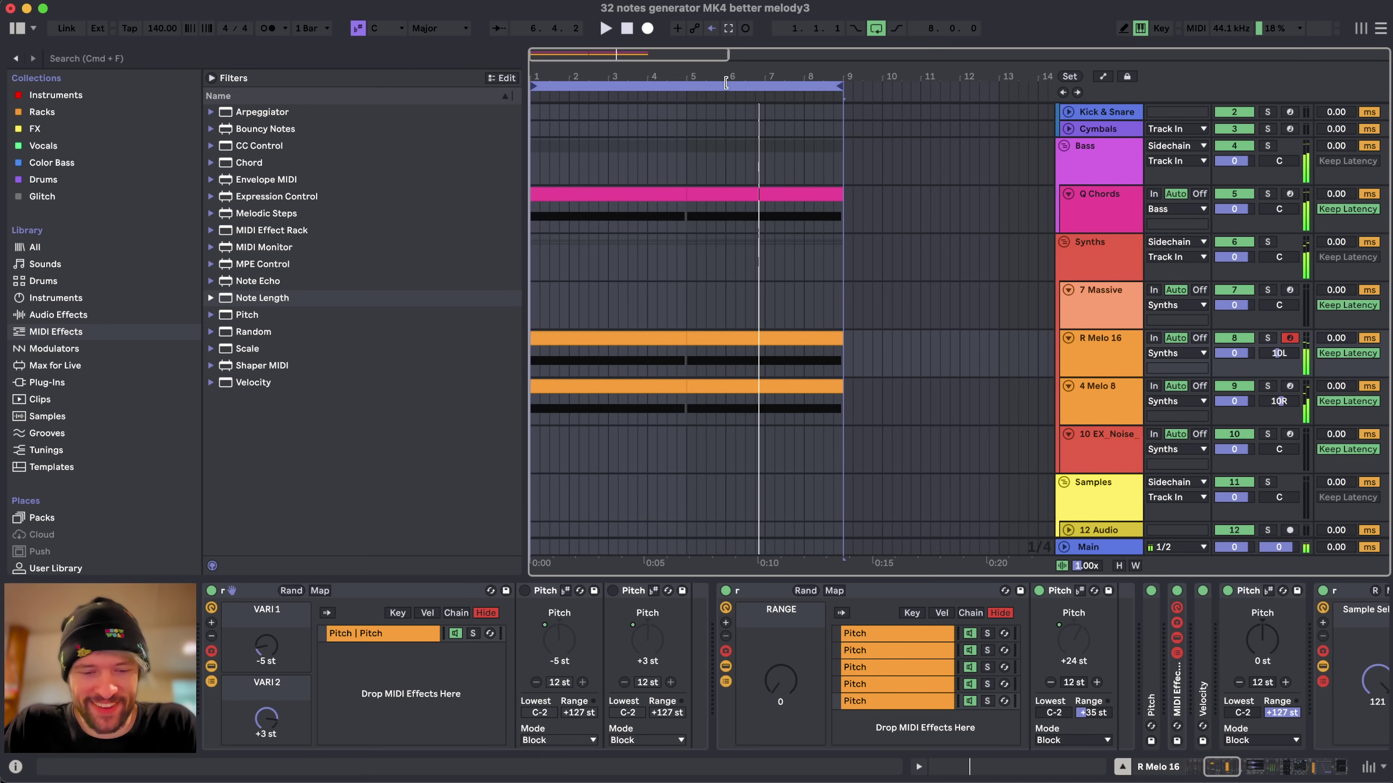
key("super+shift+r")
key("Return")
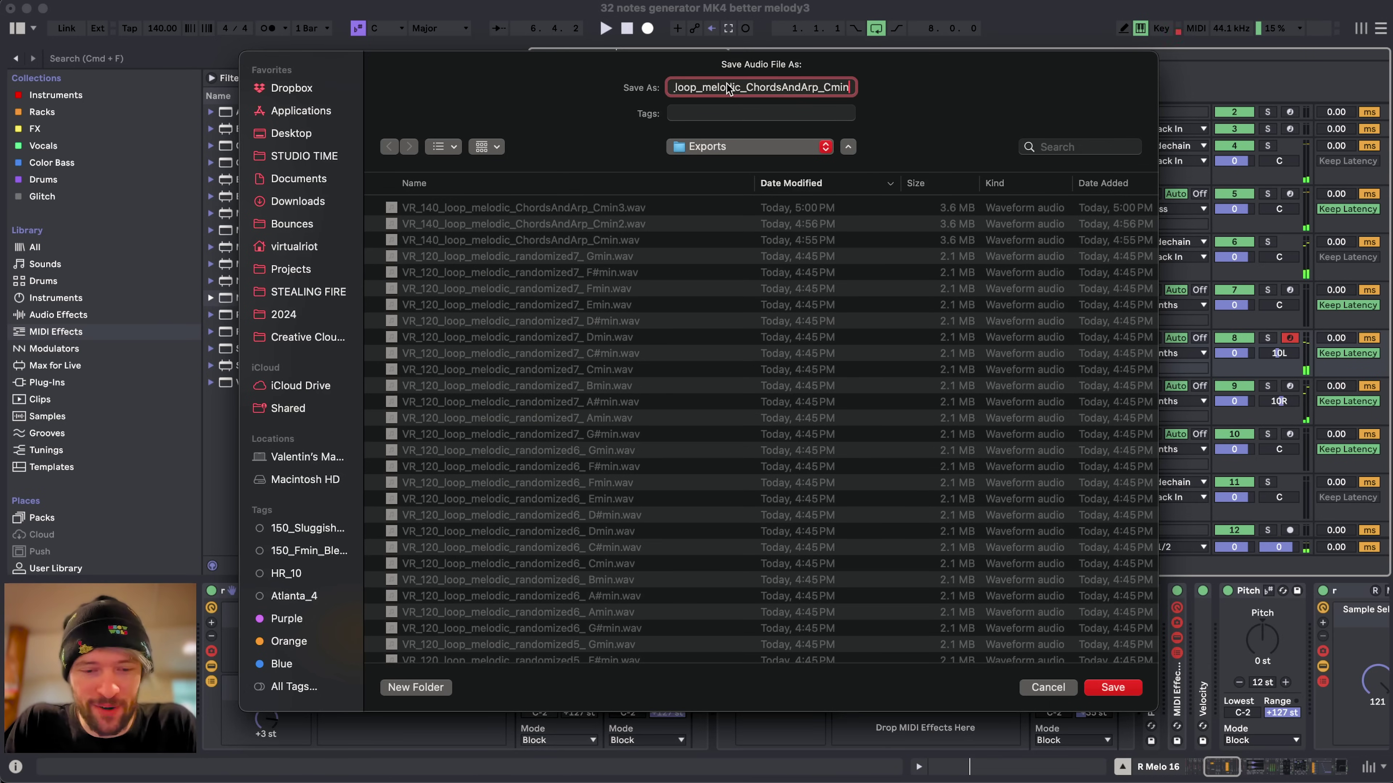
type("4")
key("Return")
- Open the recent Live Set "single note polymeter randomizer 6"
left_click(90, 1)
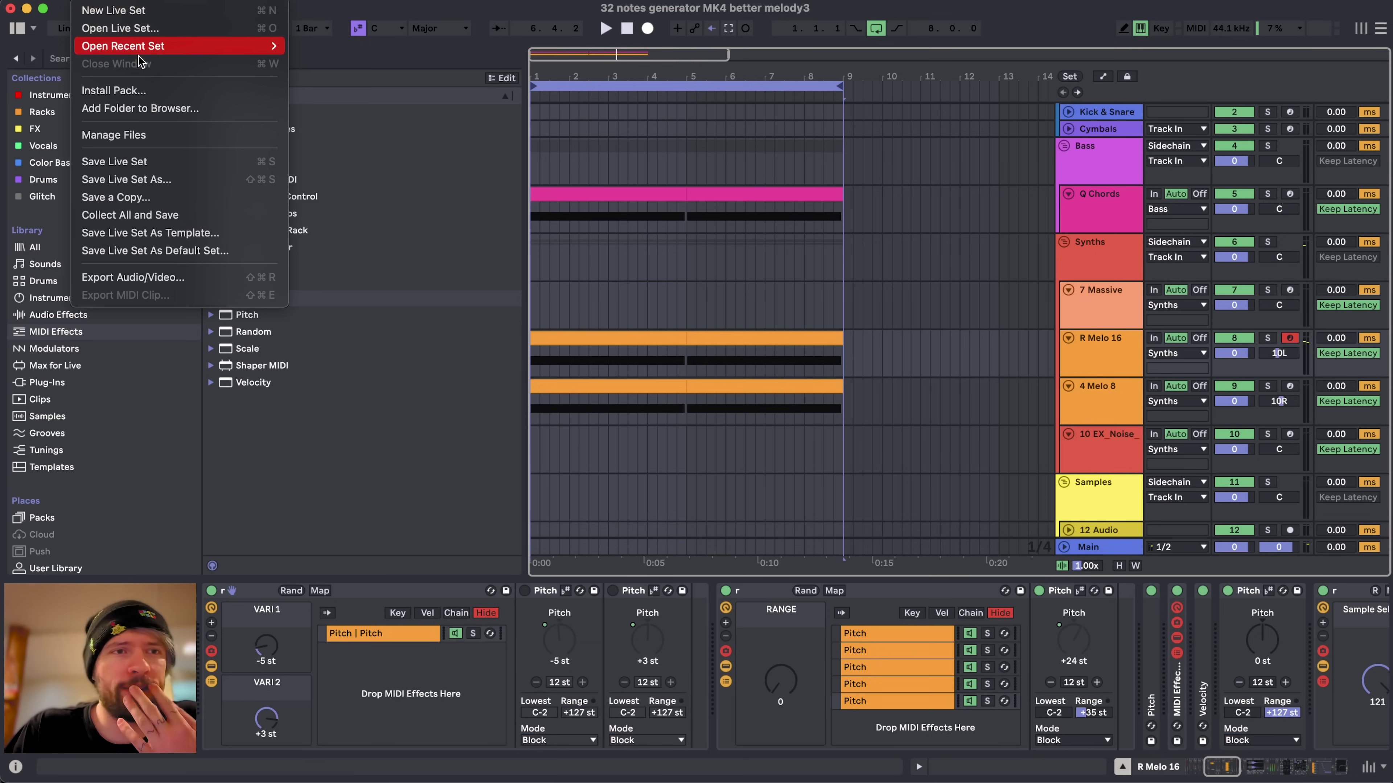
mouse_move(144, 46)
left_click(713, 337)
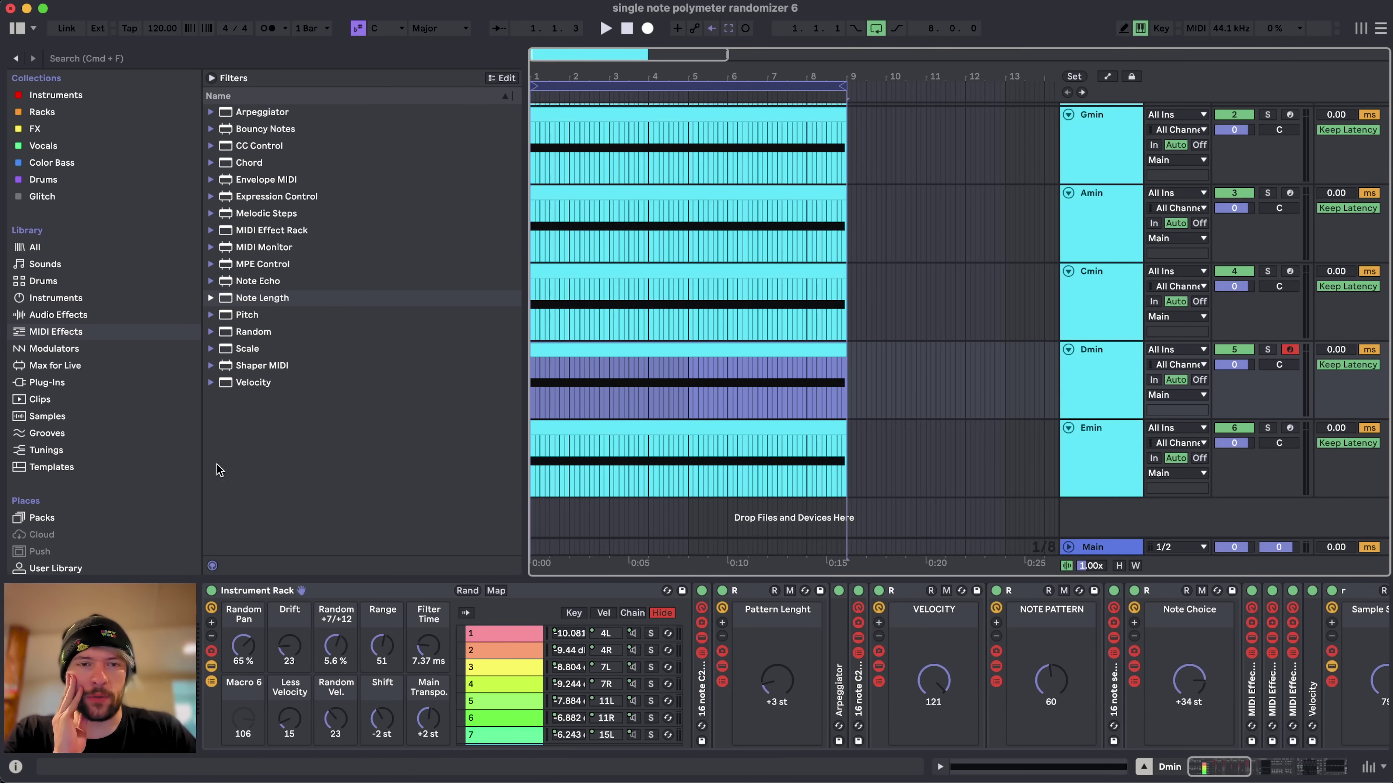
- Look through the minor-key tracks, solo the Cmin track and select its eight-bar clip
scroll(716, 255, "up", 3)
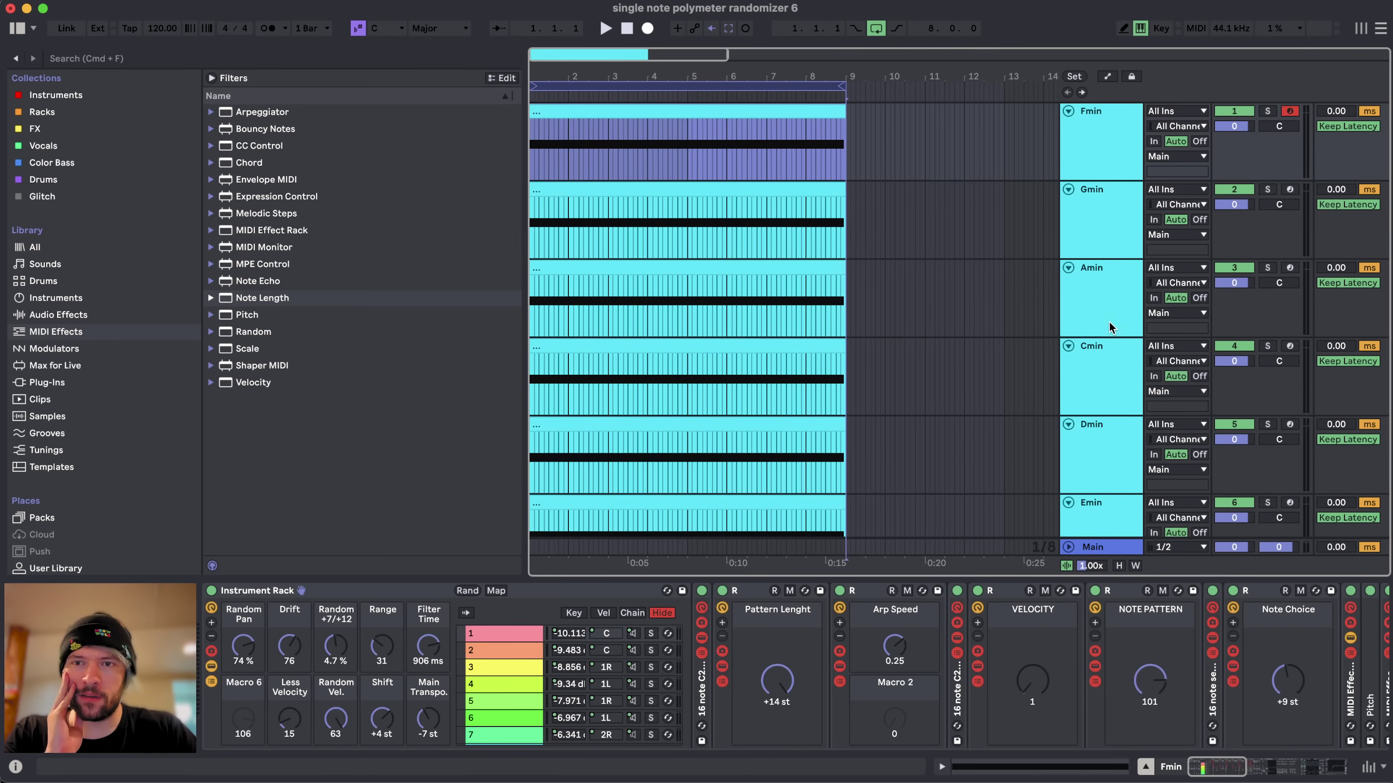
scroll(1112, 365, "down", 3)
left_click(670, 274)
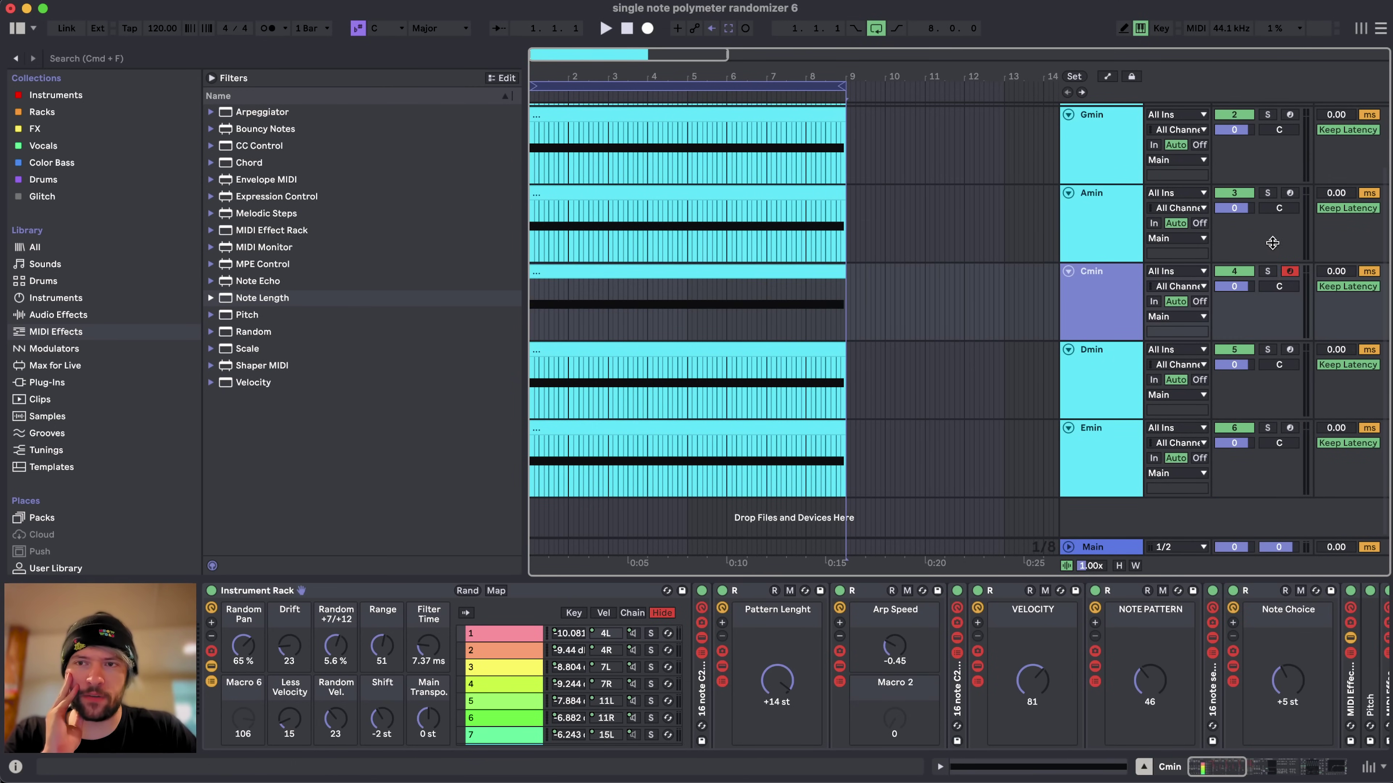
left_click(612, 265)
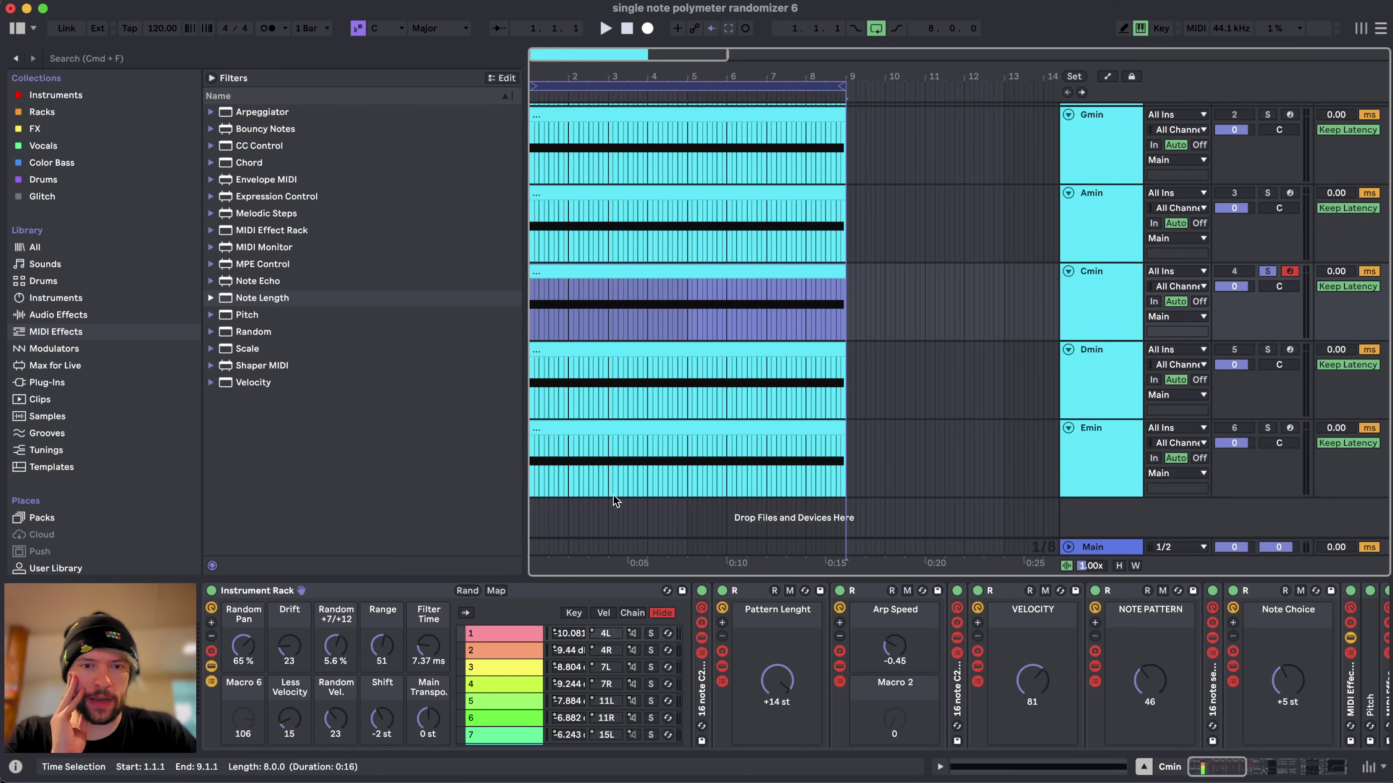
- Examine the numbered chains 1 to 16 in the Cmin track's Instrument Rack
left_click(507, 634)
scroll(501, 658, "down", 7)
left_click(488, 705)
scroll(488, 708, "up", 7)
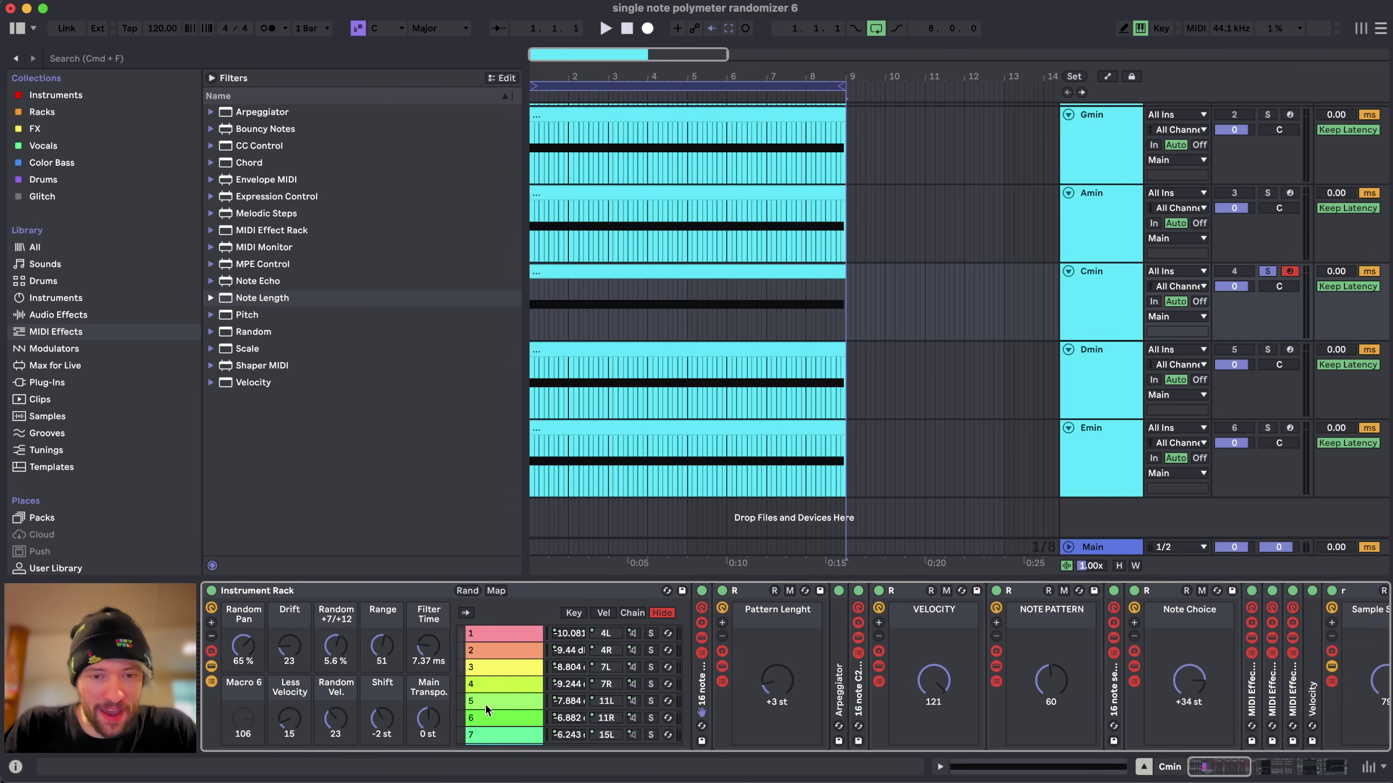
scroll(487, 710, "down", 3)
scroll(487, 710, "up", 5)
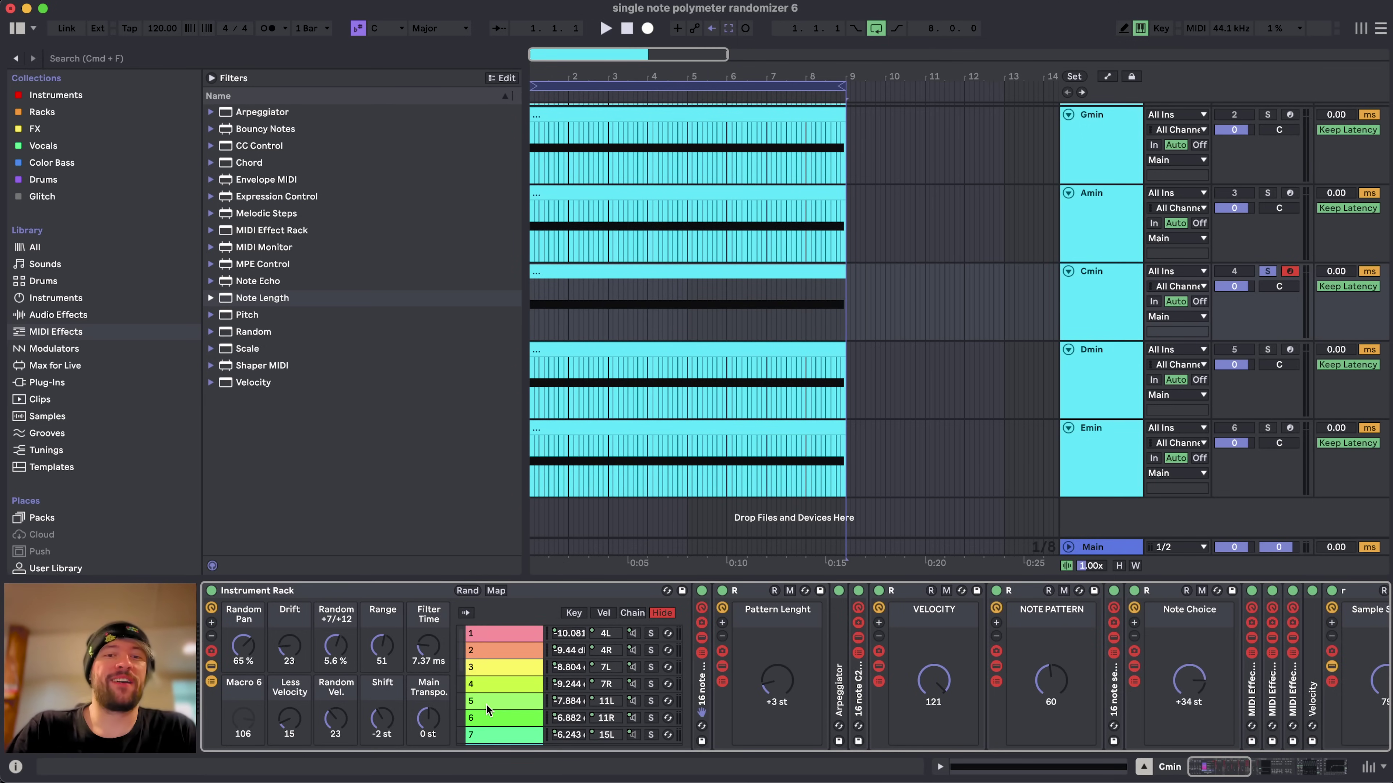
left_click(495, 637)
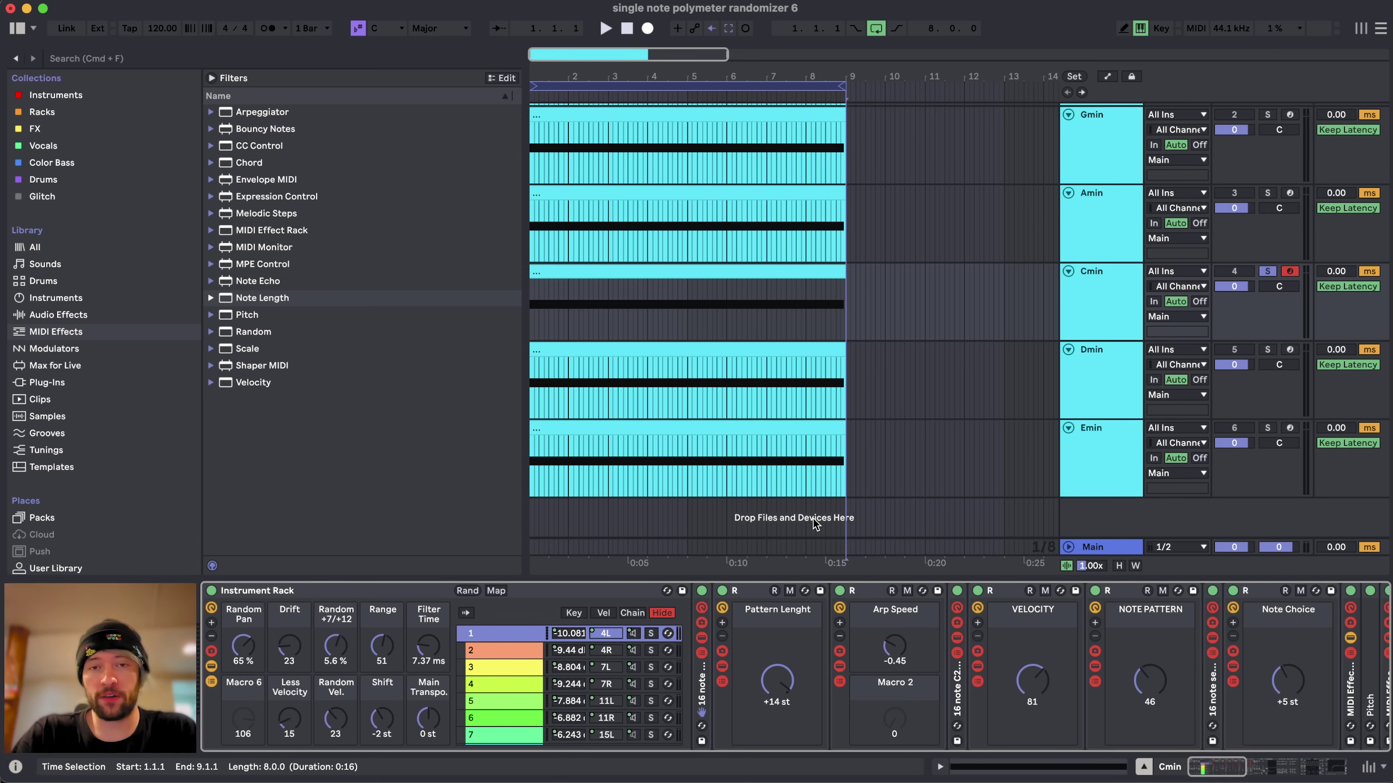
- Play the Cmin track and examine the first chain's randomizing racks through to the Pitch device and Sampler
left_click(1136, 310)
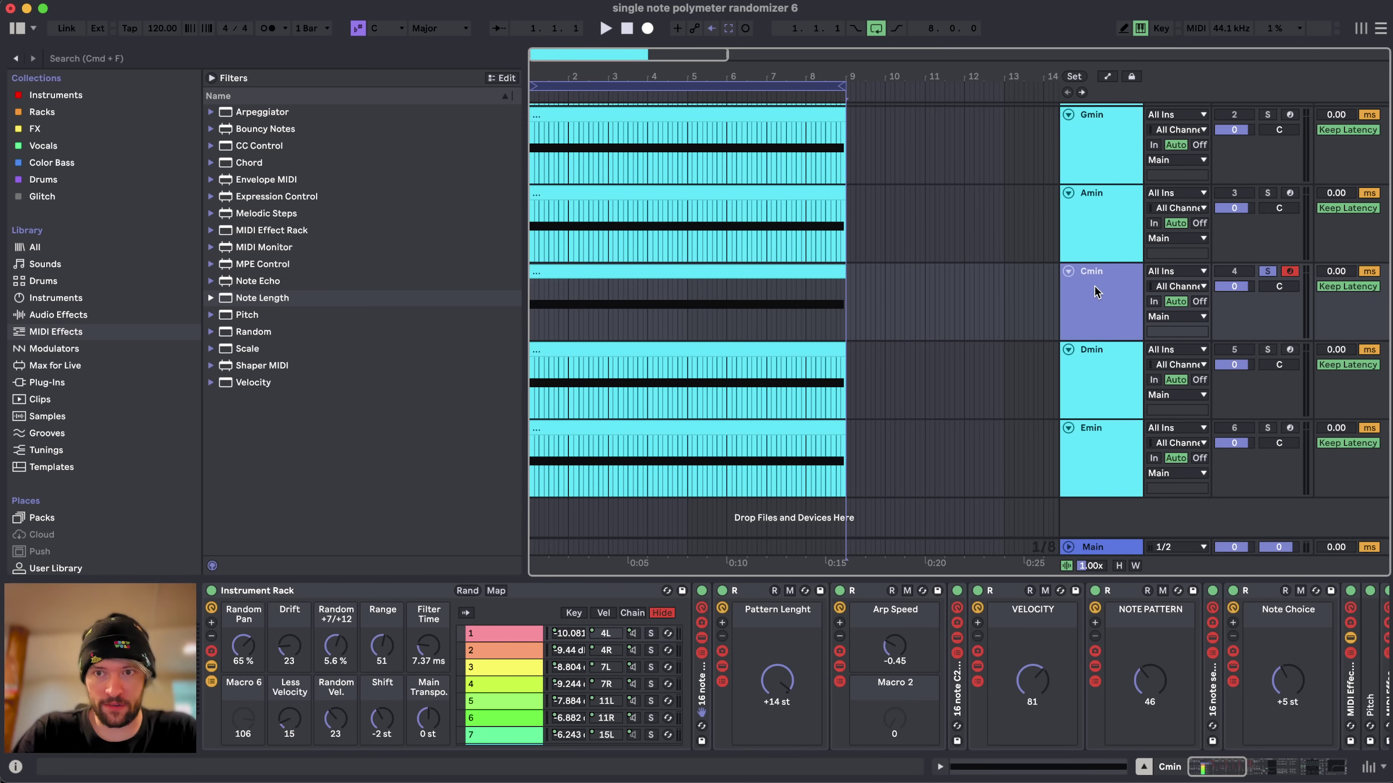
key("space")
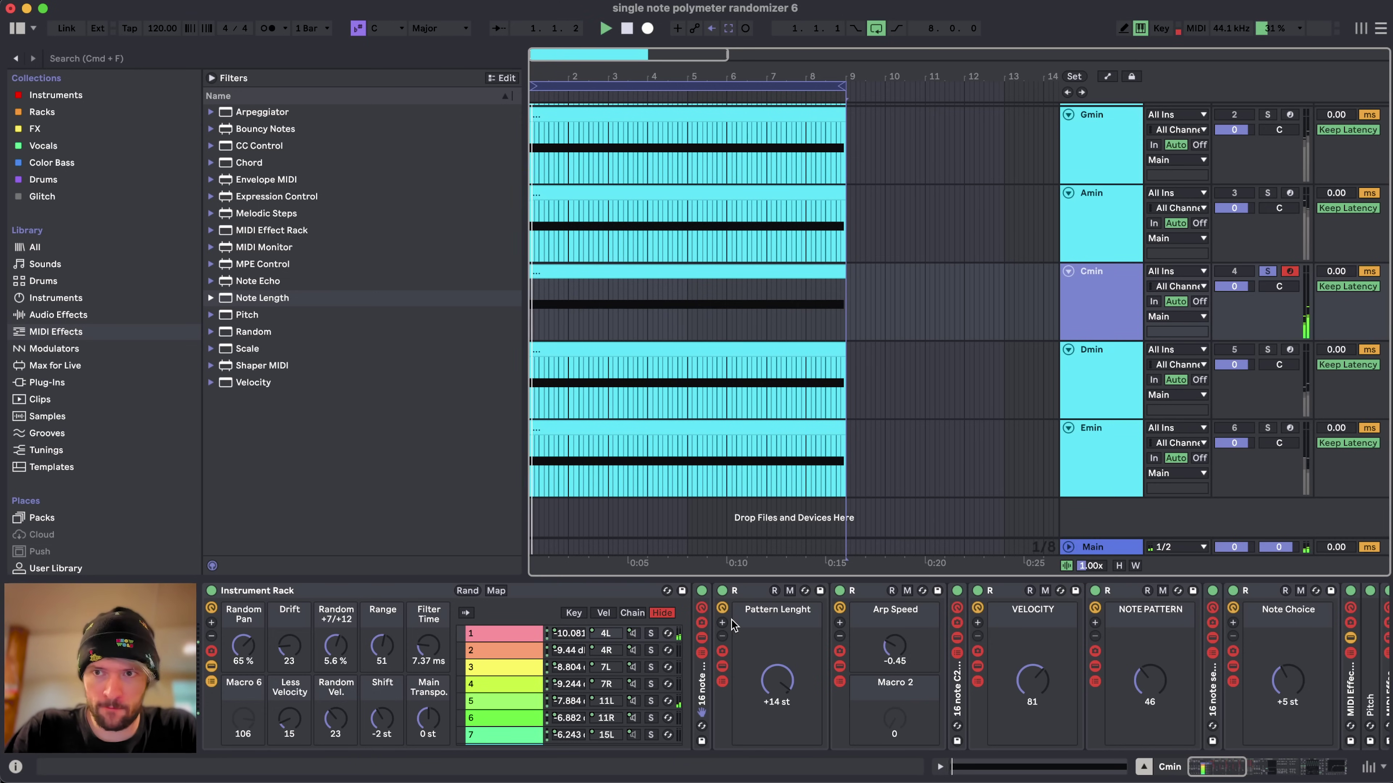
scroll(851, 654, "right", 1)
scroll(851, 654, "right", 15)
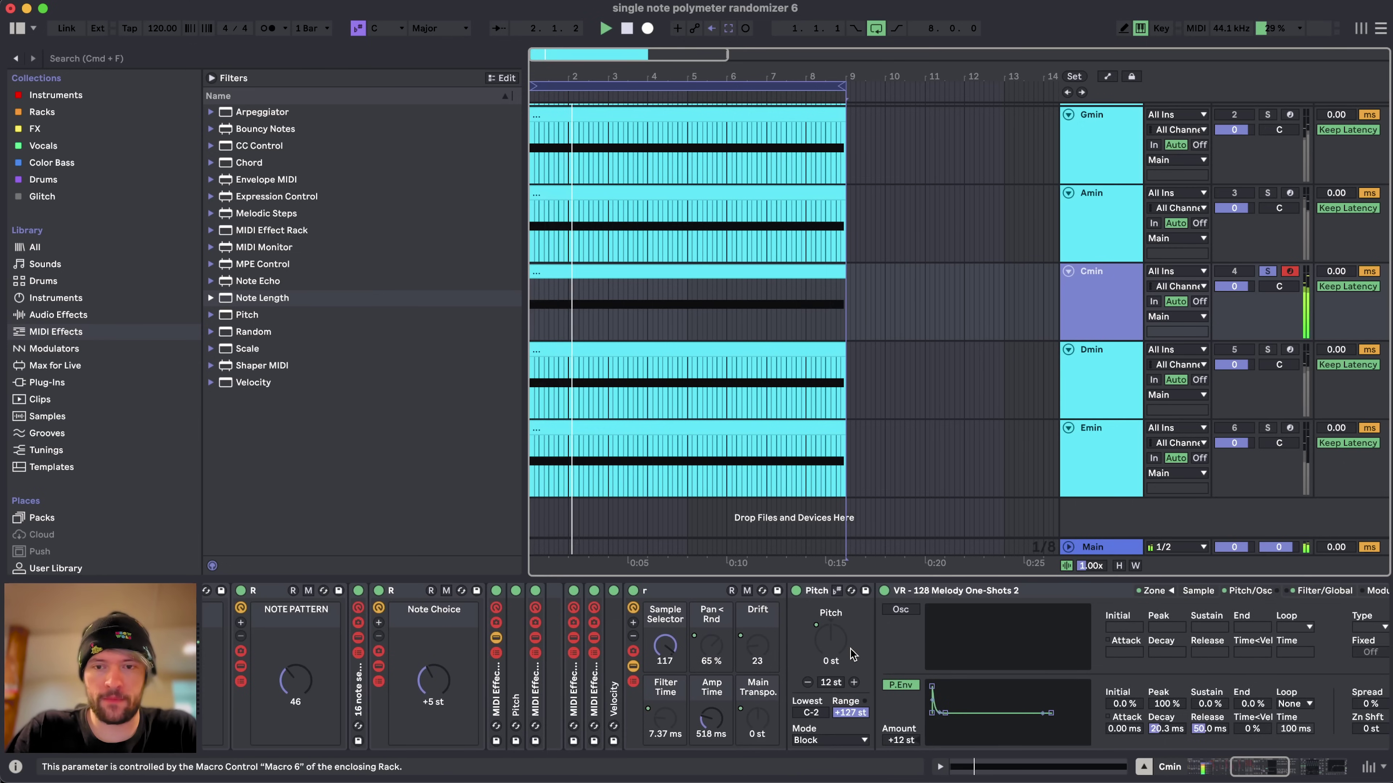
scroll(688, 661, "left", 15)
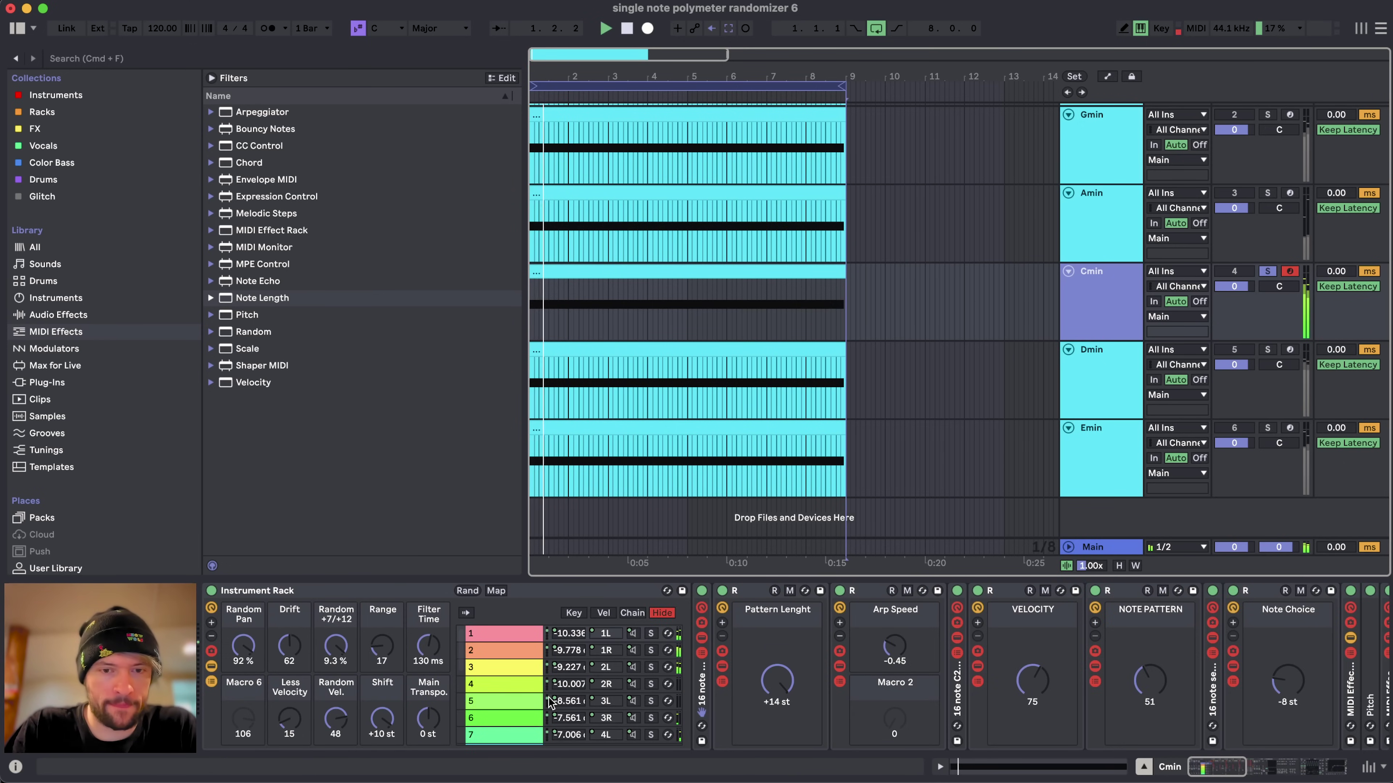
- Check the last chains of the Cmin Instrument Rack and extend its macro controls to fourteen
scroll(538, 683, "down", 5)
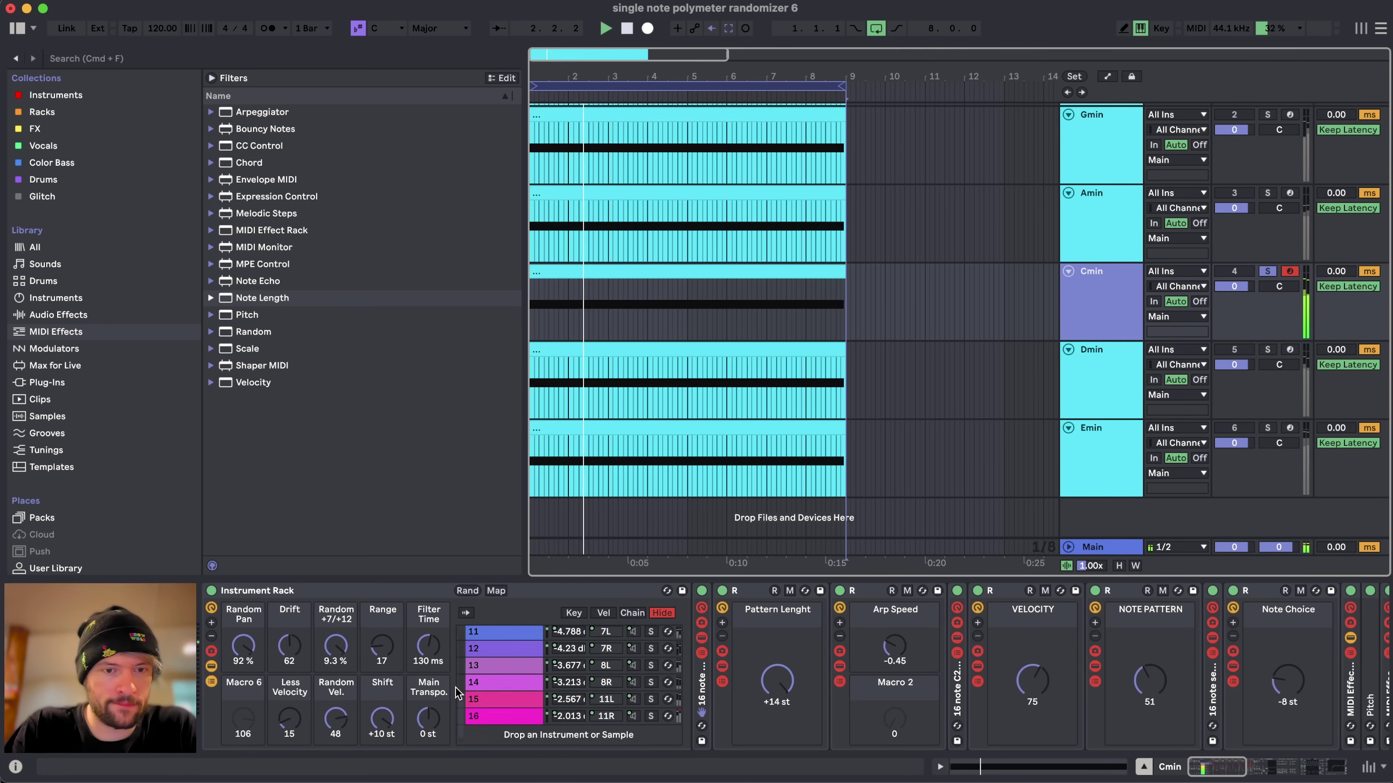
scroll(418, 690, "left", 5)
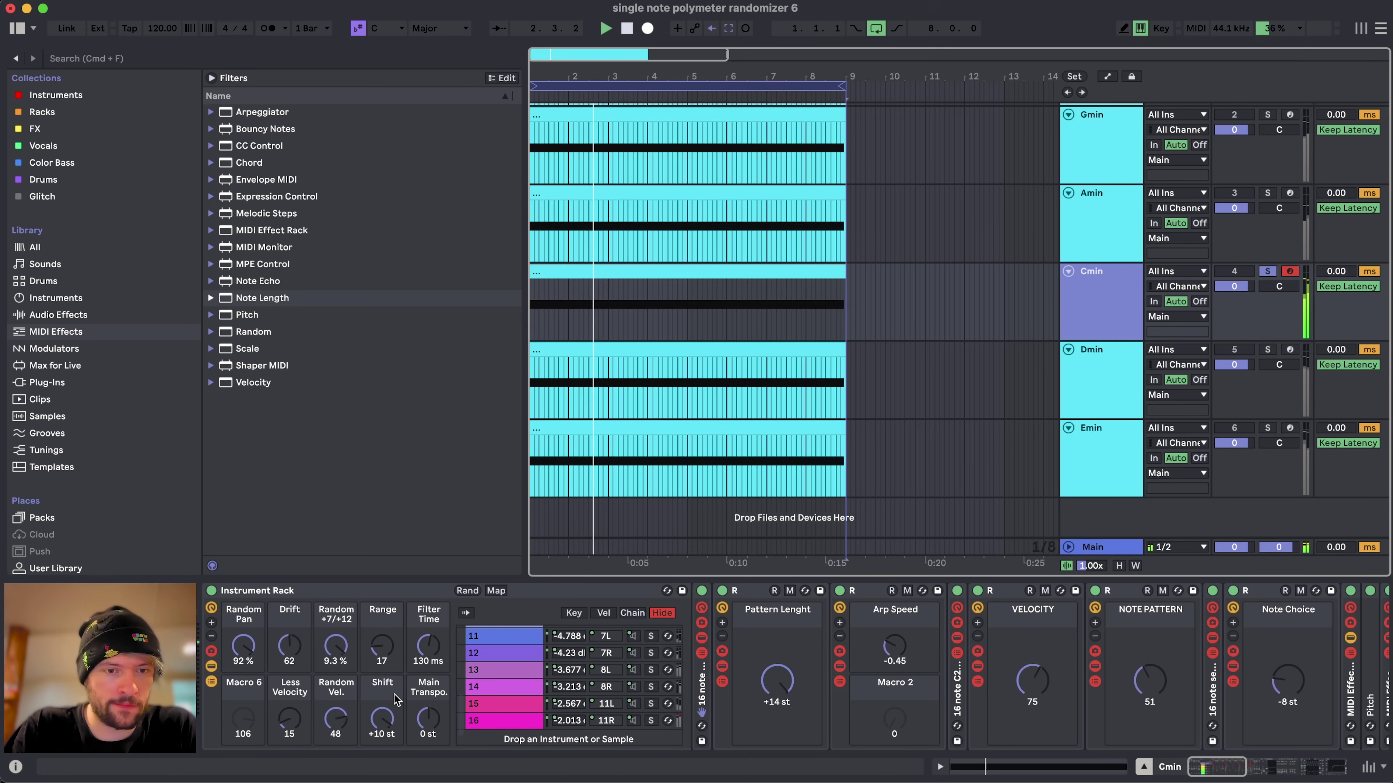
left_click(210, 623)
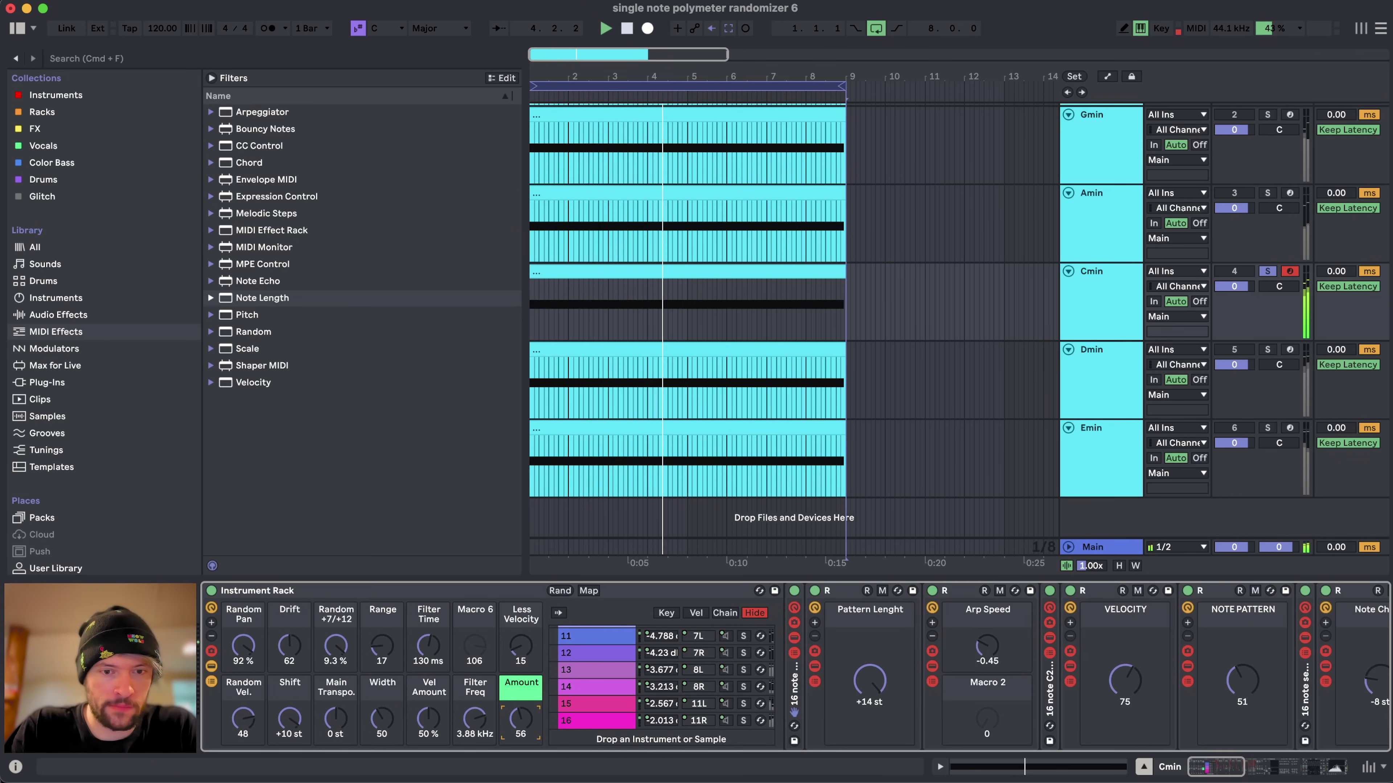
- Select chain 1 of the Cmin Instrument Rack and look through the chain list
scroll(585, 664, "up", 5)
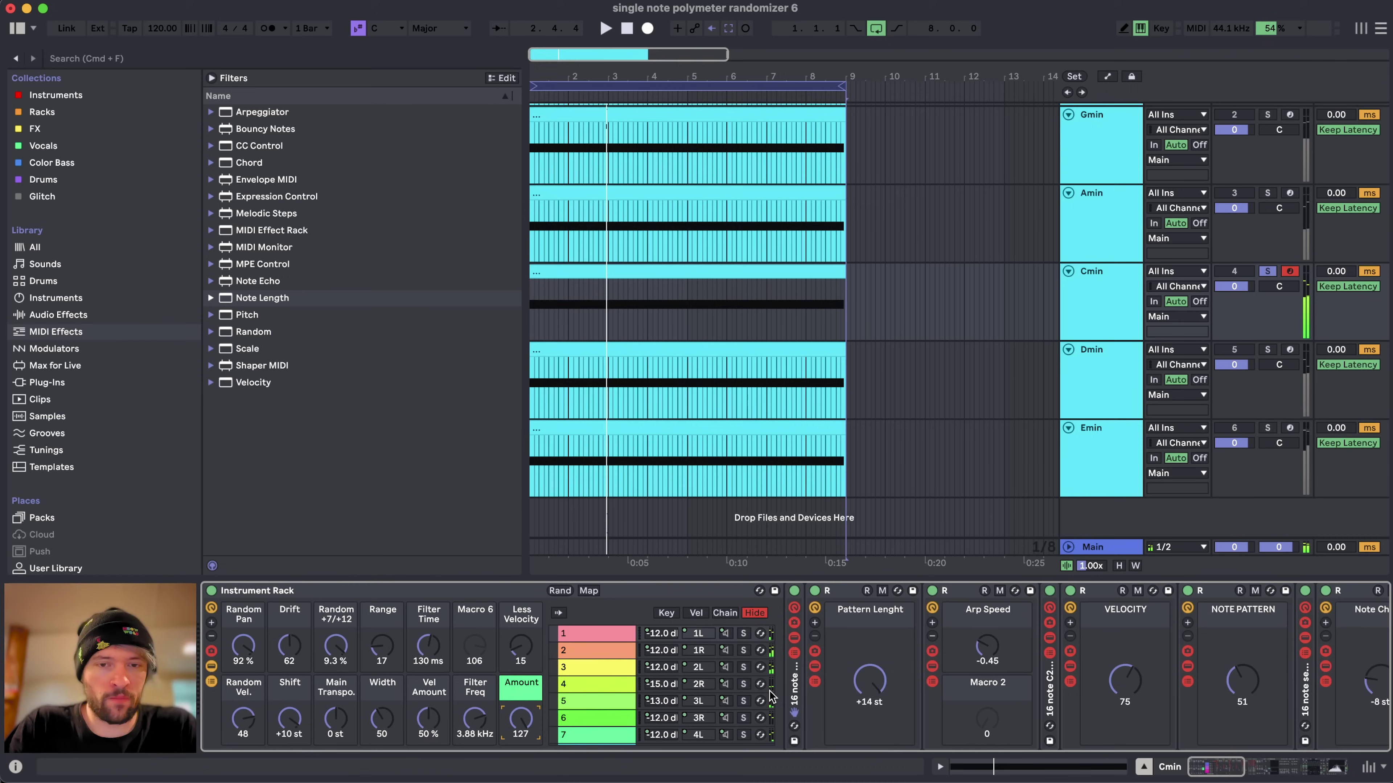
left_click(578, 633)
left_click(578, 633)
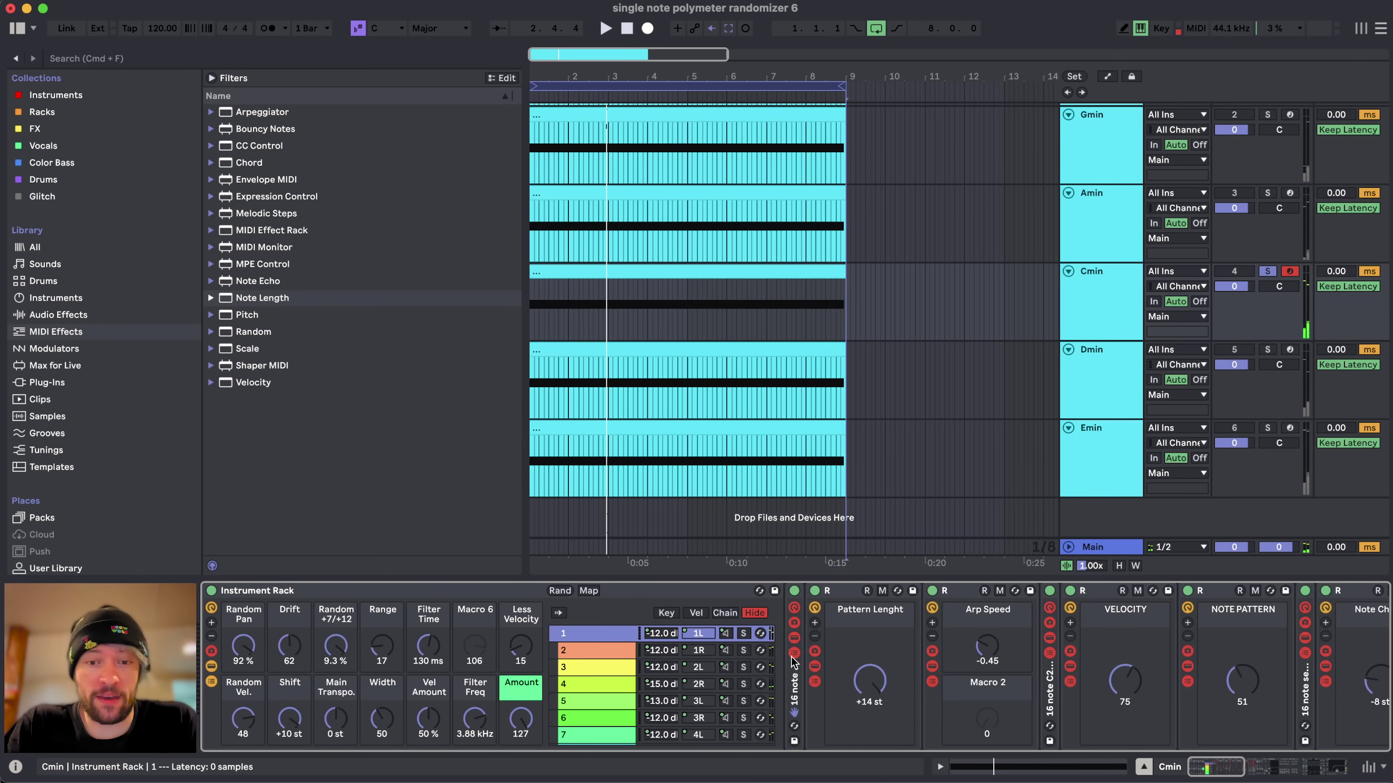
scroll(637, 702, "down", 10)
scroll(638, 702, "up", 10)
scroll(637, 703, "right", 1)
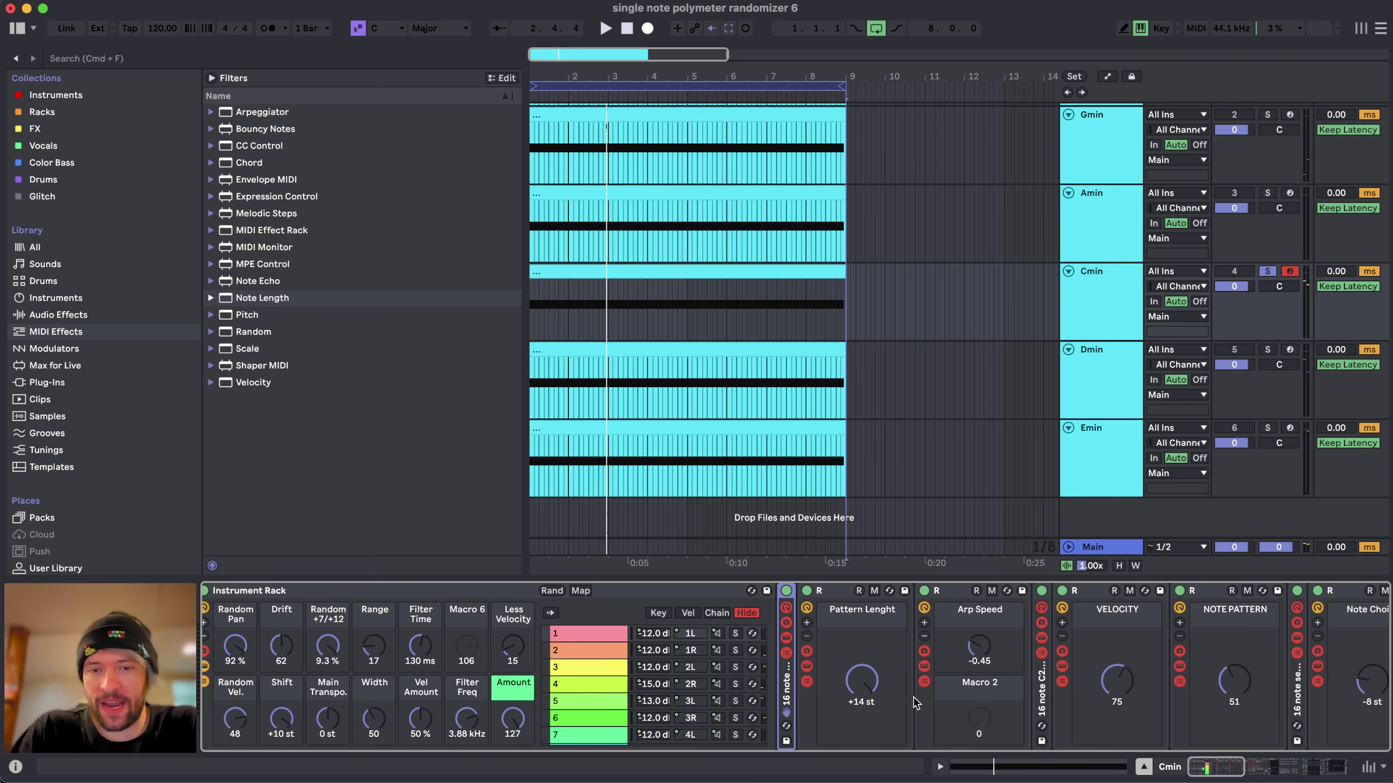
- Solo and audition chain 2 of the Cmin rack, and lower the Random +7/+12 macro to 0.0 %
left_click(598, 651)
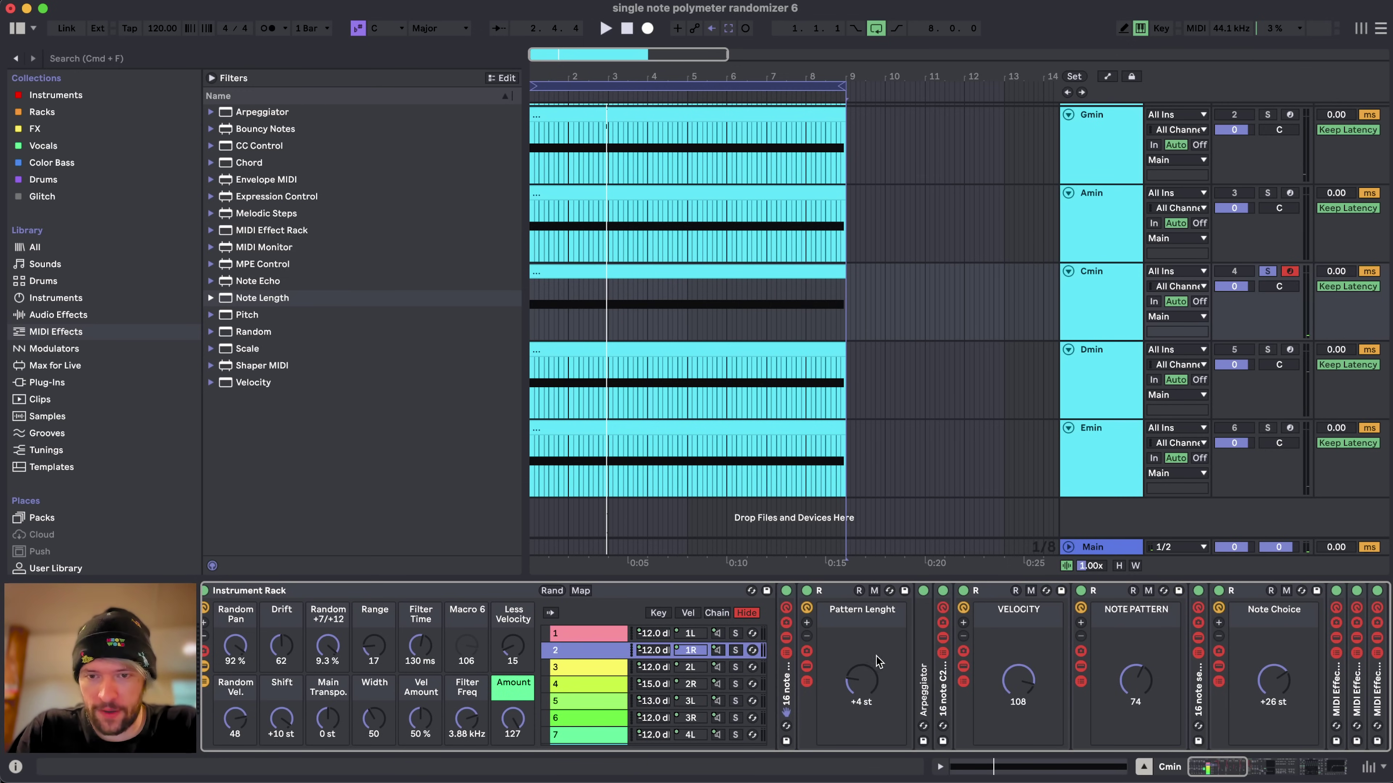
left_click(736, 651)
key("space")
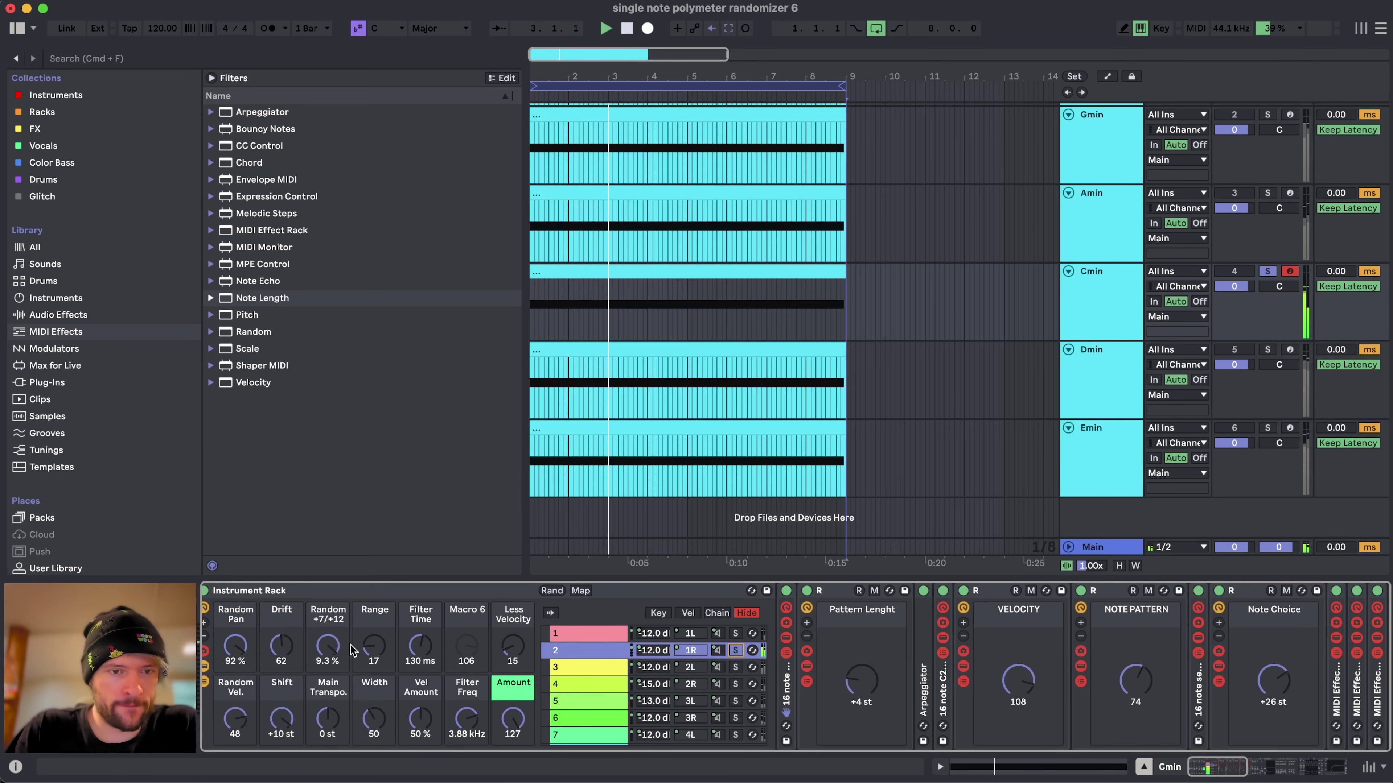
key("space")
left_click_drag(327, 646, 341, 700)
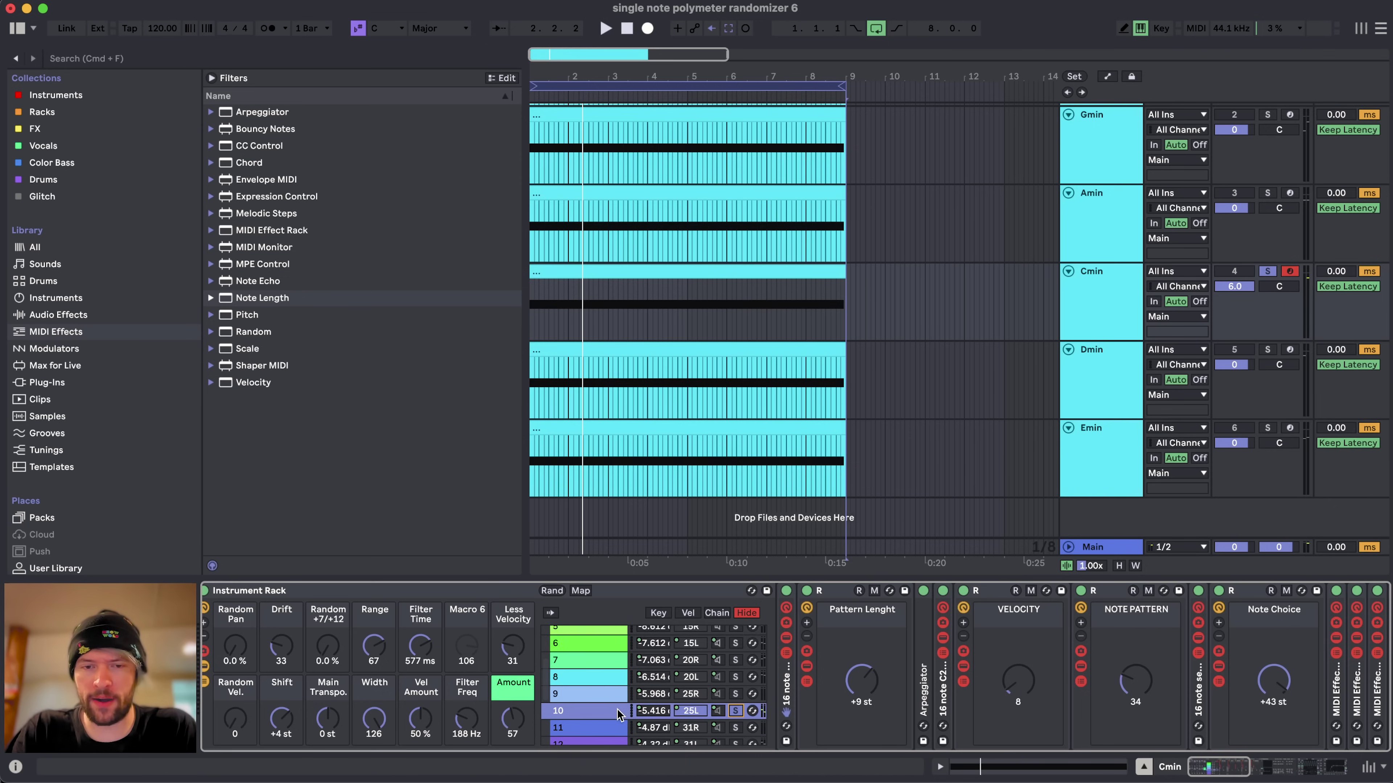
- Audition single chains of the Cmin rack in solo, going through chains 10, 13 and 15 and back to chains 2 and 3
scroll(618, 713, "down", 1)
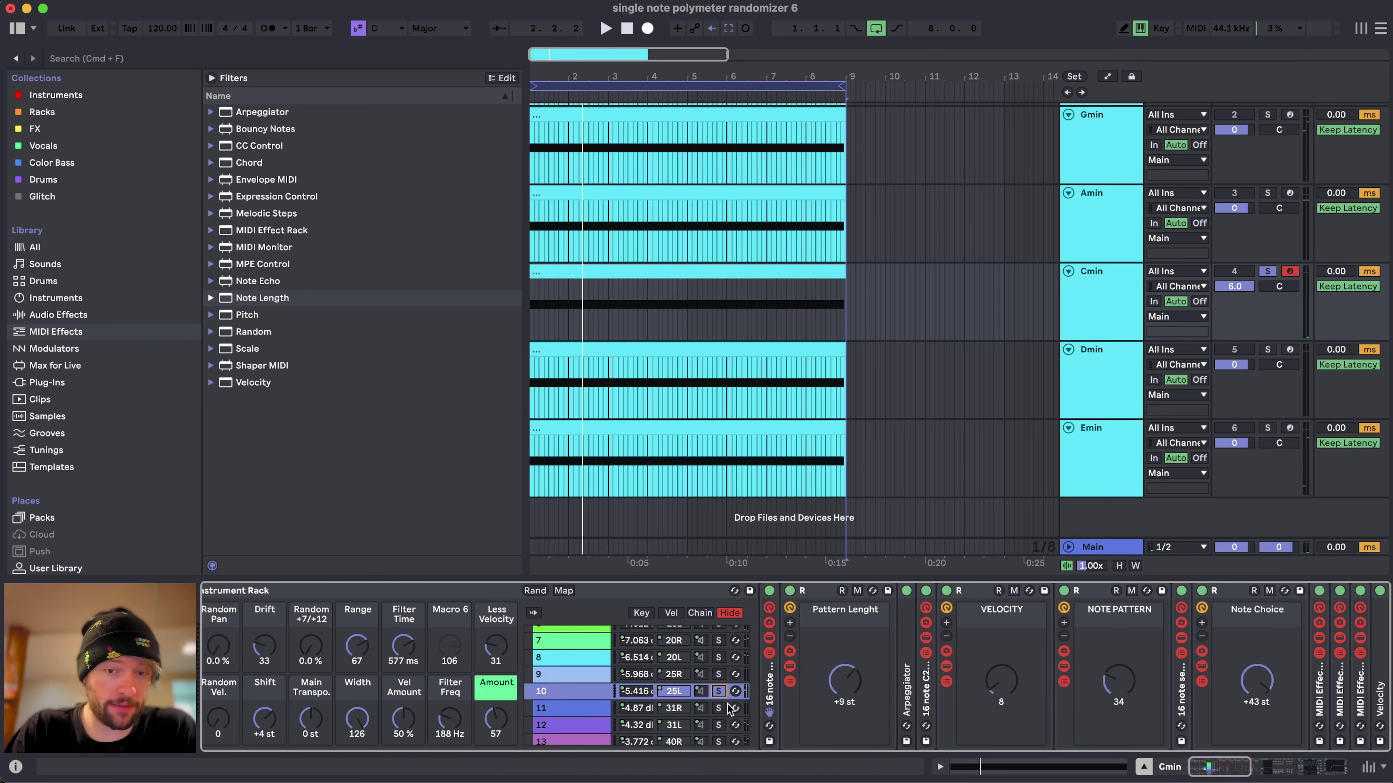
key("space")
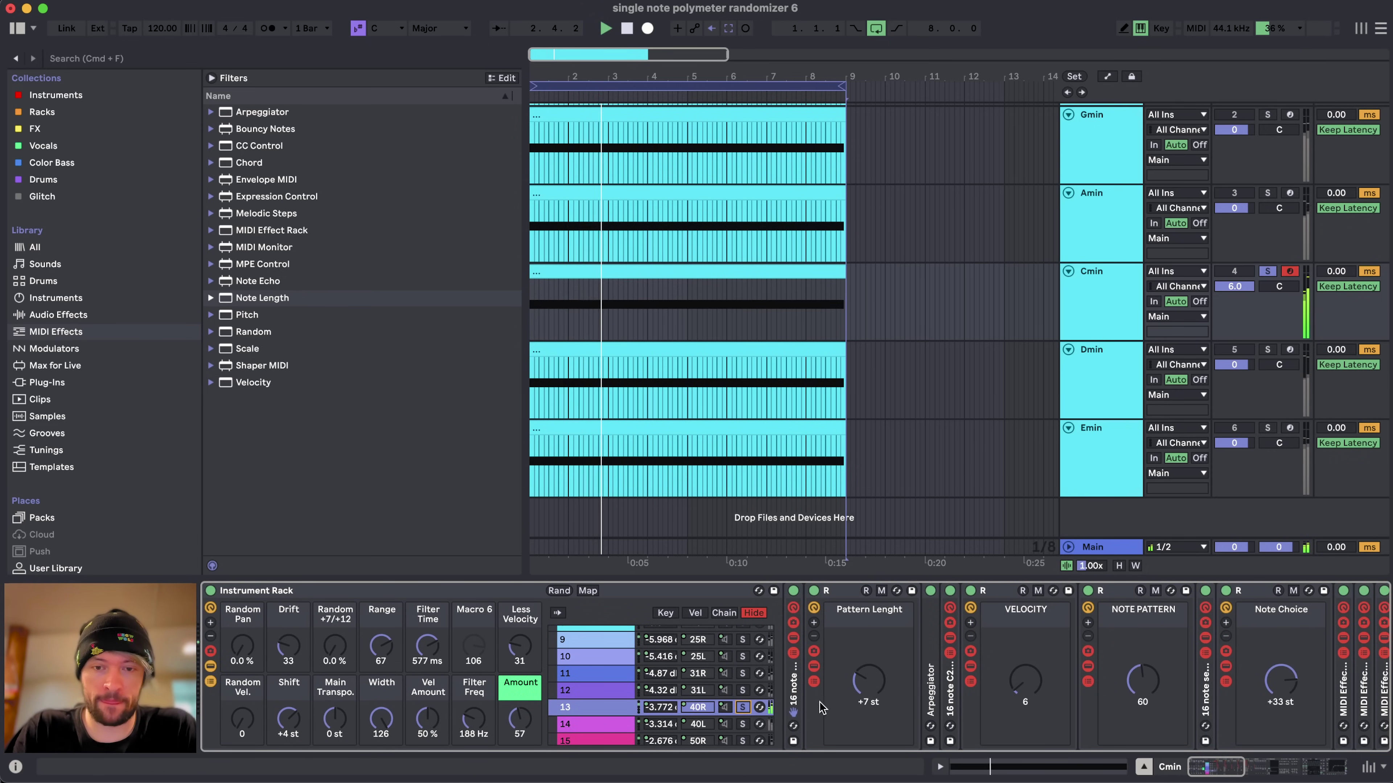
key("space")
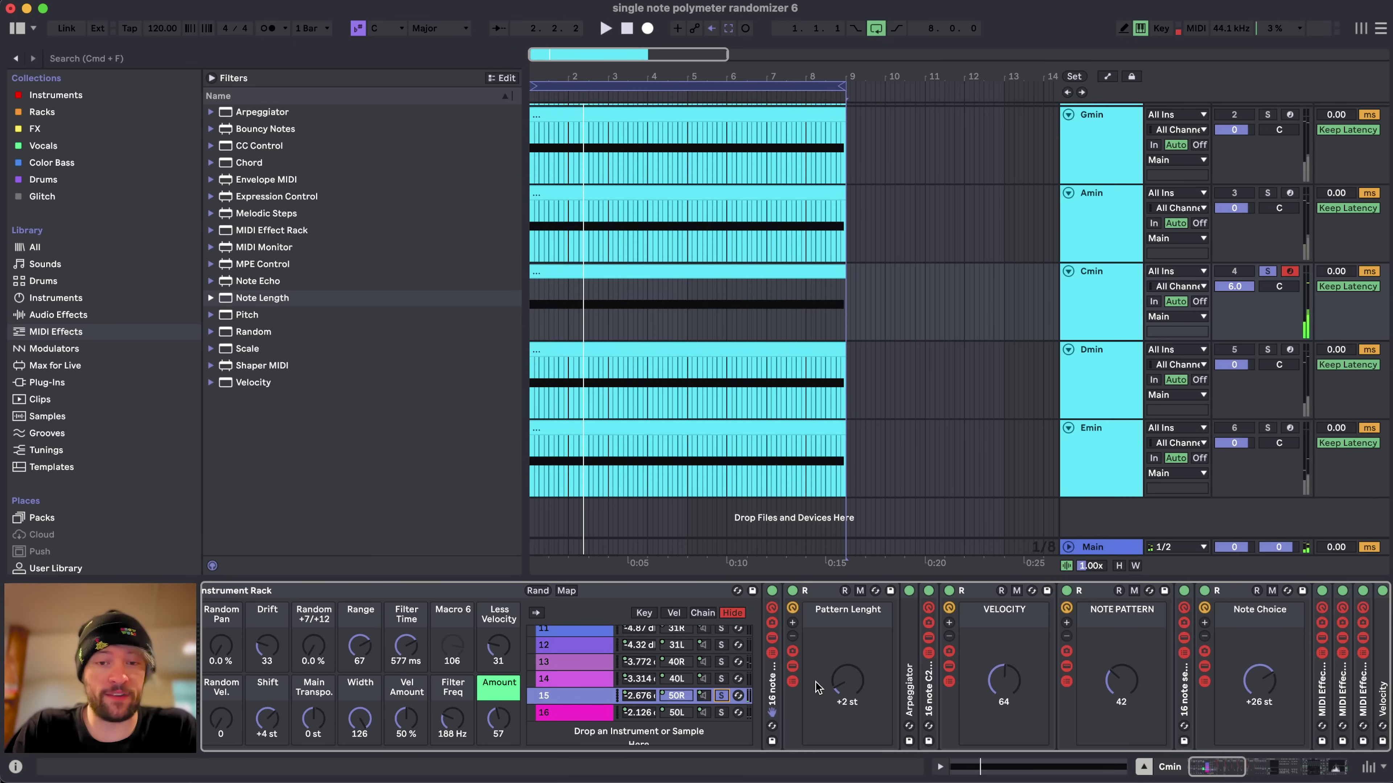
scroll(720, 651, "up", 5)
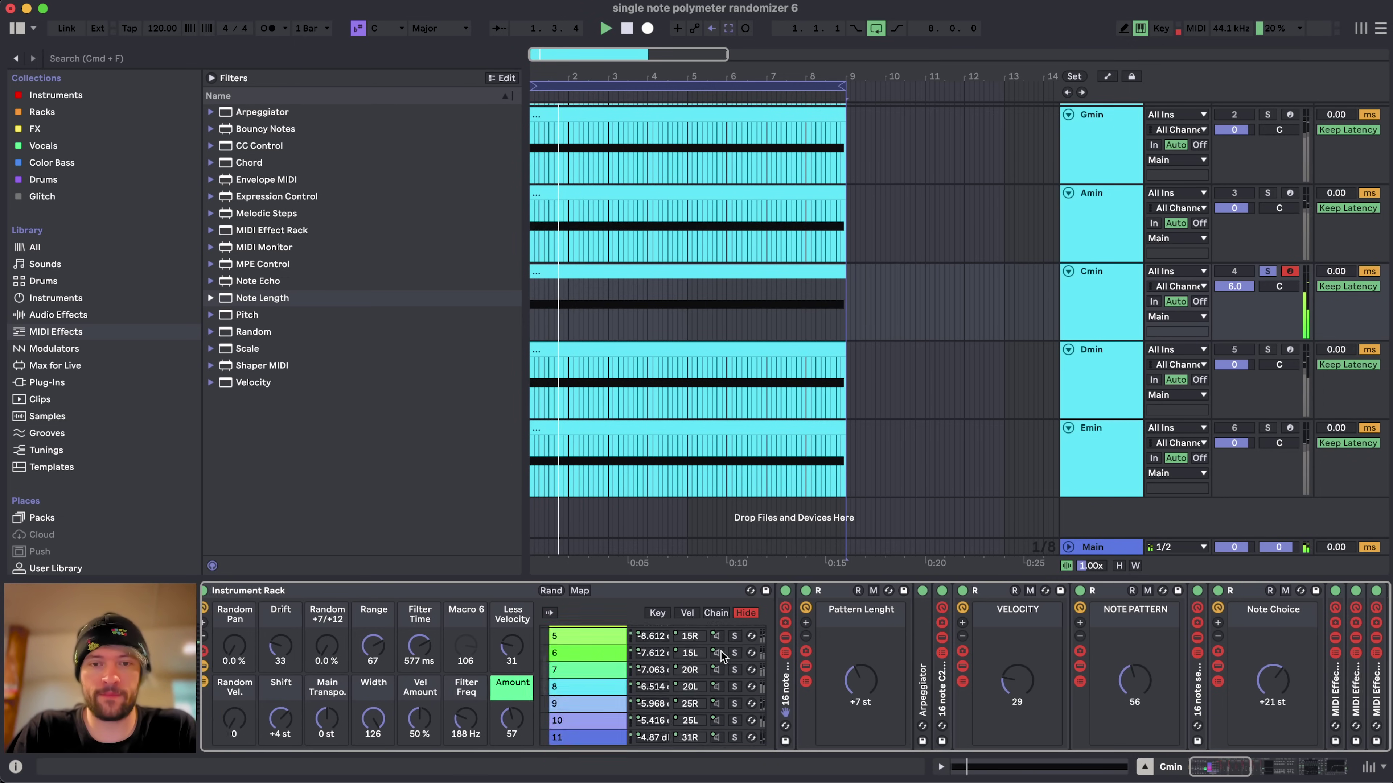
left_click(739, 649)
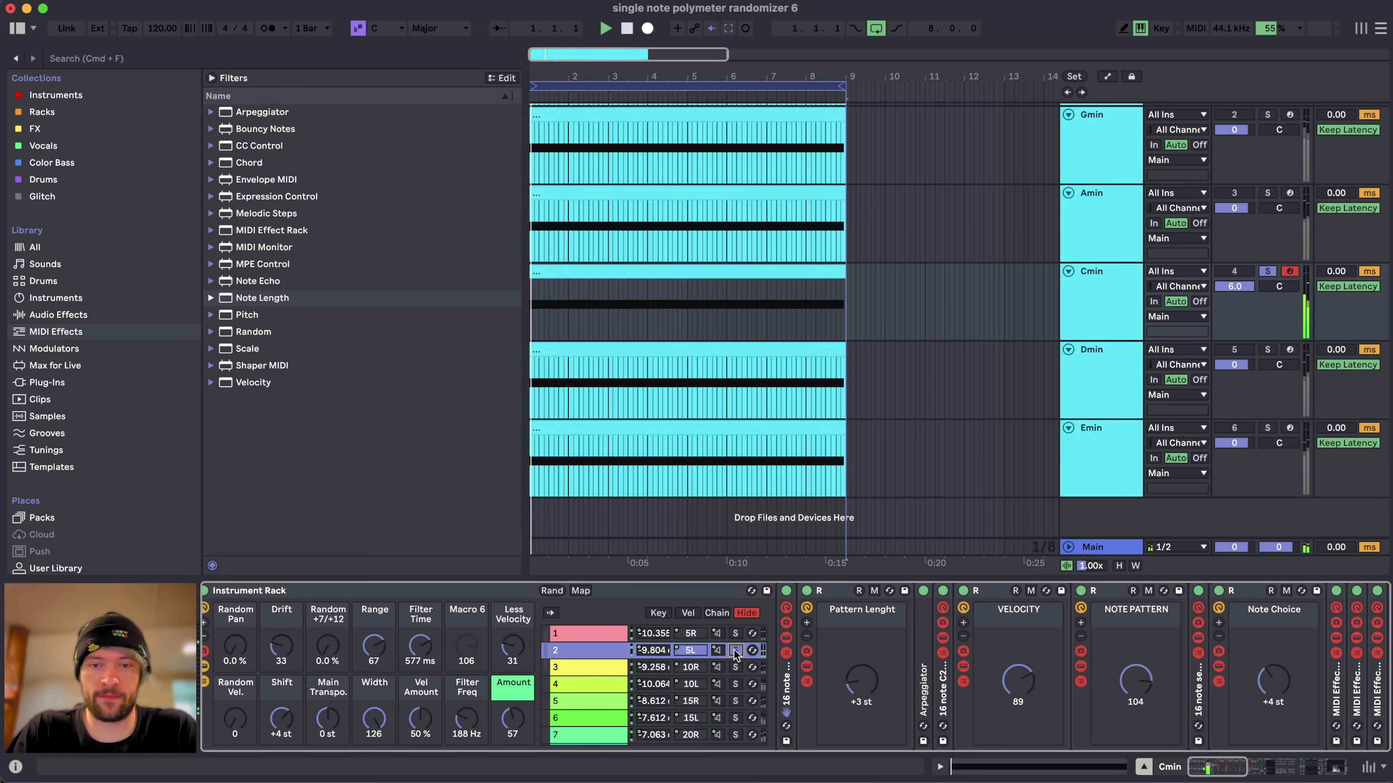
left_click(737, 668)
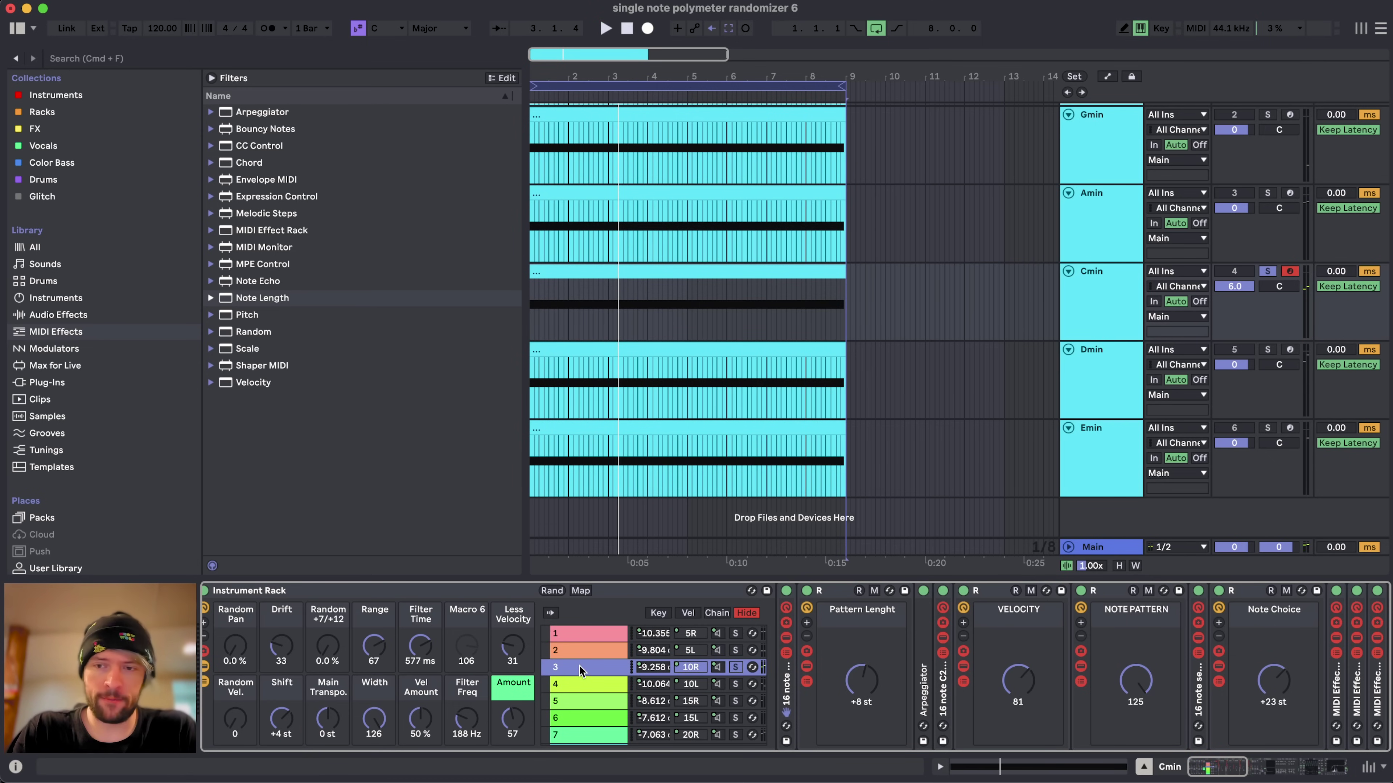
- Examine chain 3's devices through to the Sampler, and unsolo the chain to play the whole rack
scroll(921, 649, "right", 10)
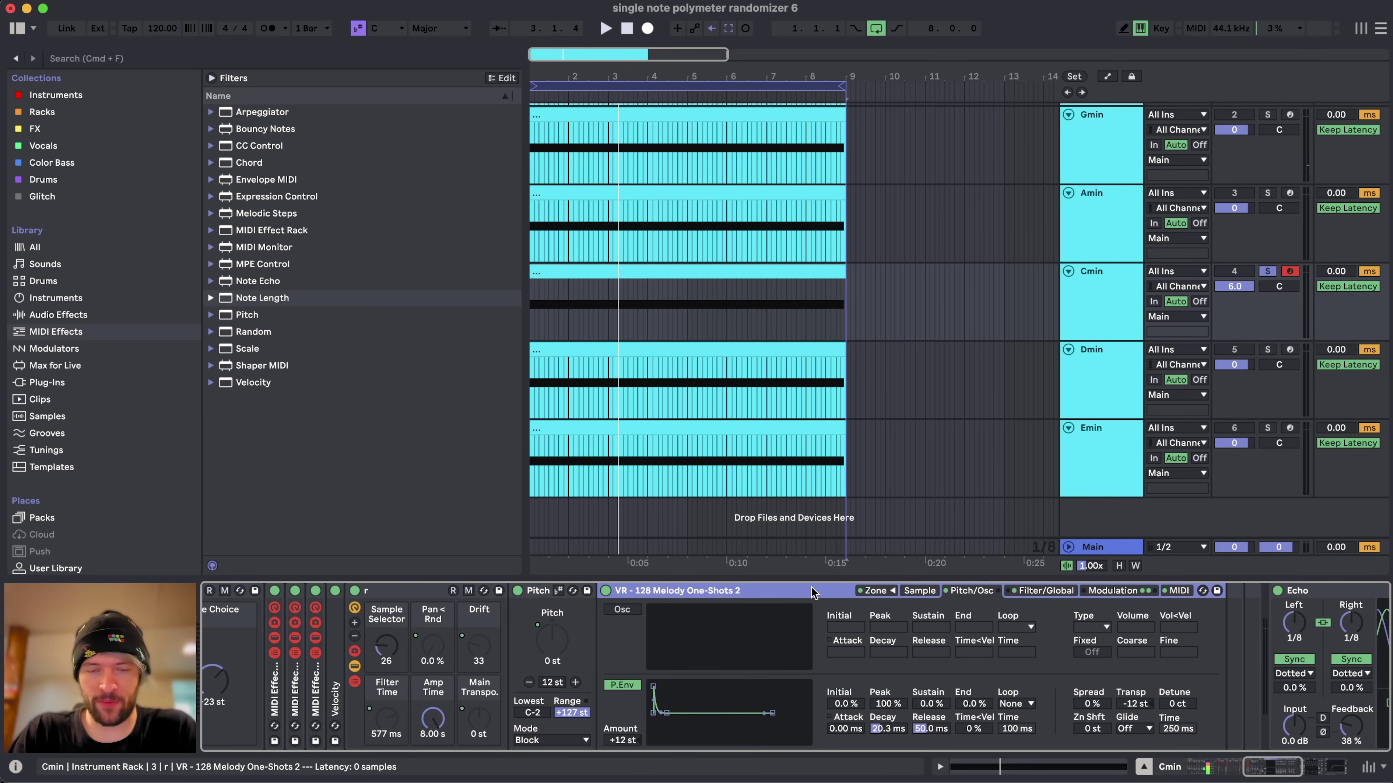
scroll(770, 597, "left", 10)
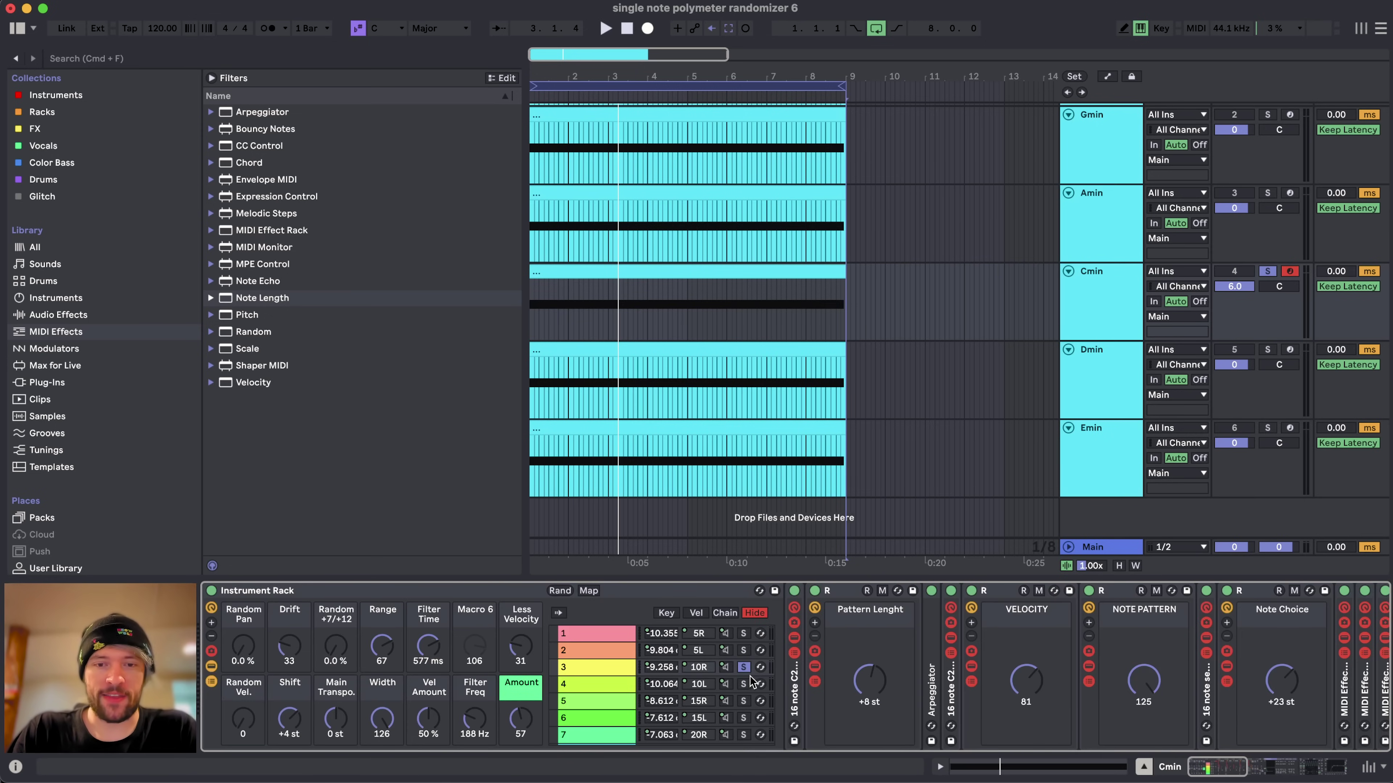
left_click(749, 674)
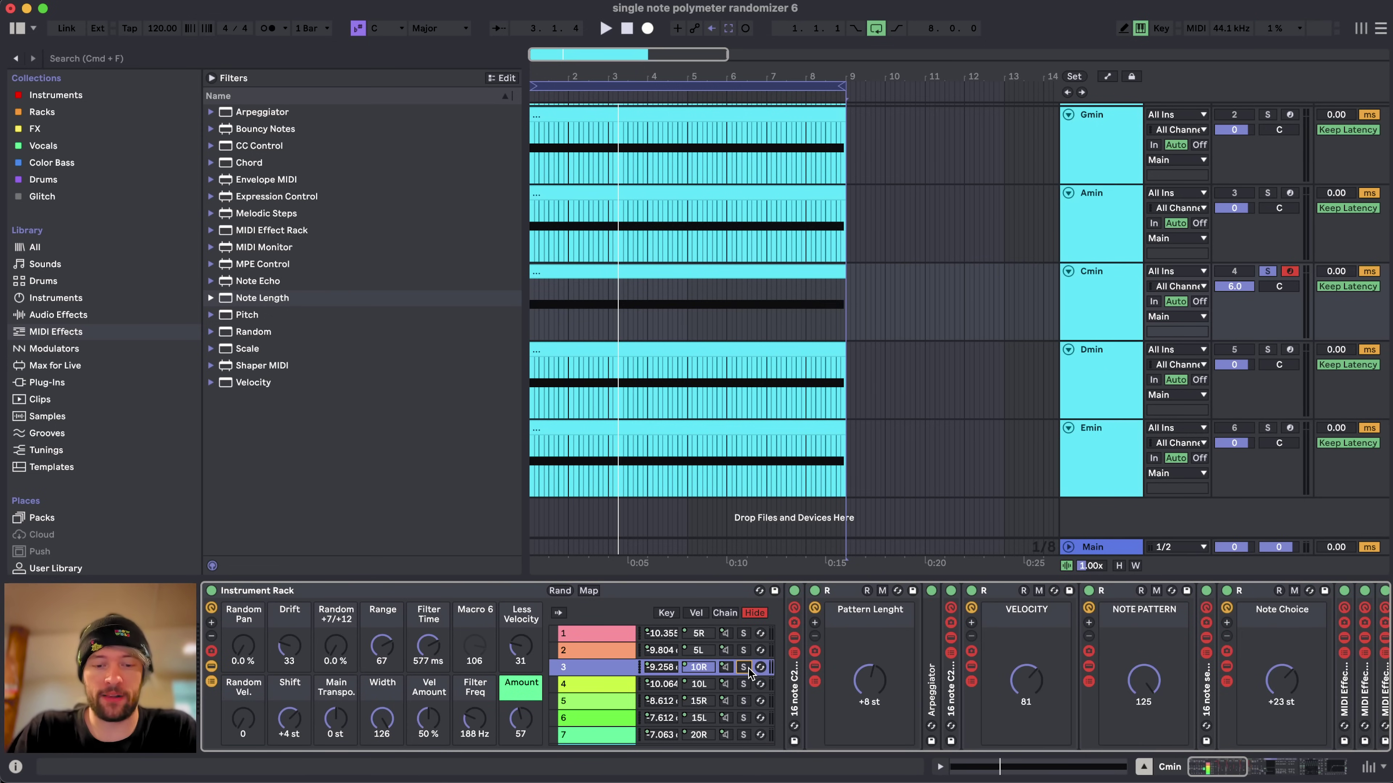
key("space")
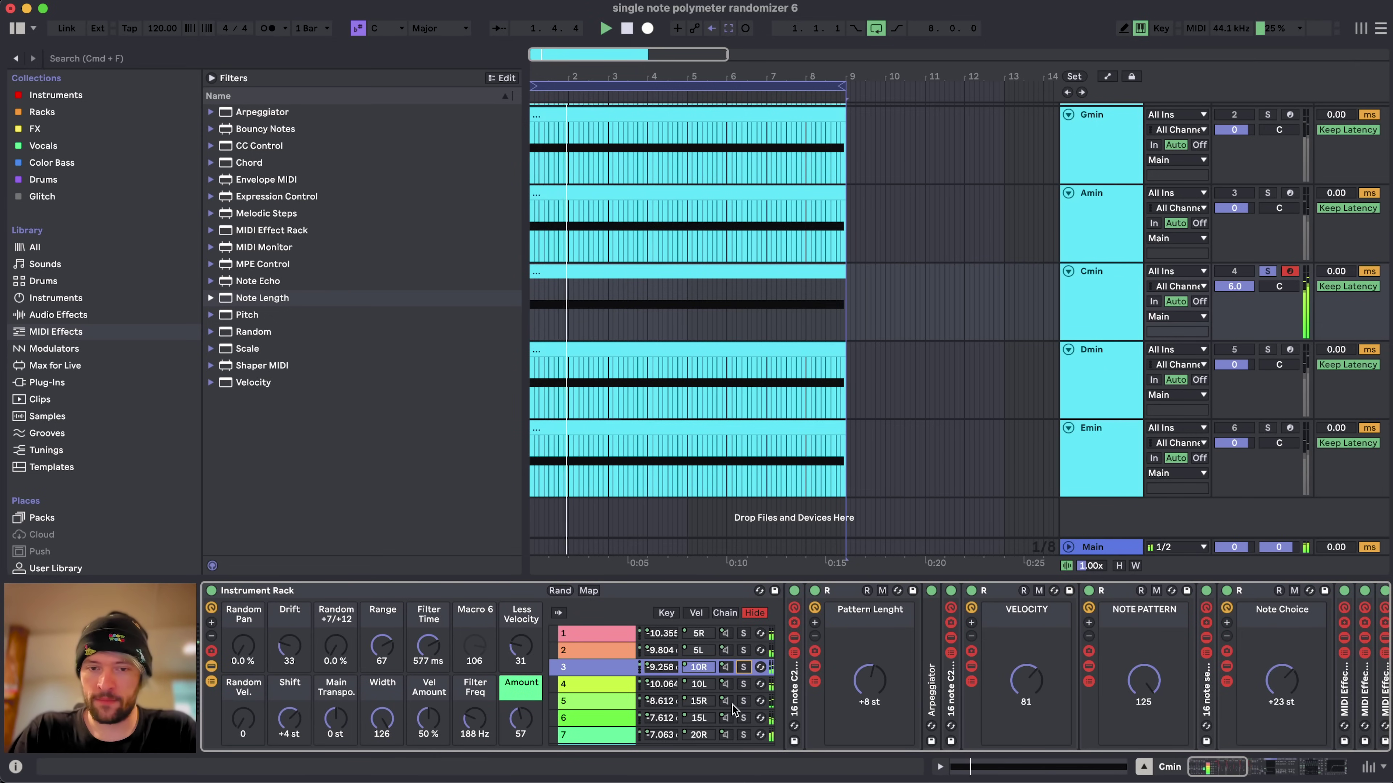
- Check the chain list during playback and raise the Amount macro to 112
scroll(638, 688, "down", 10)
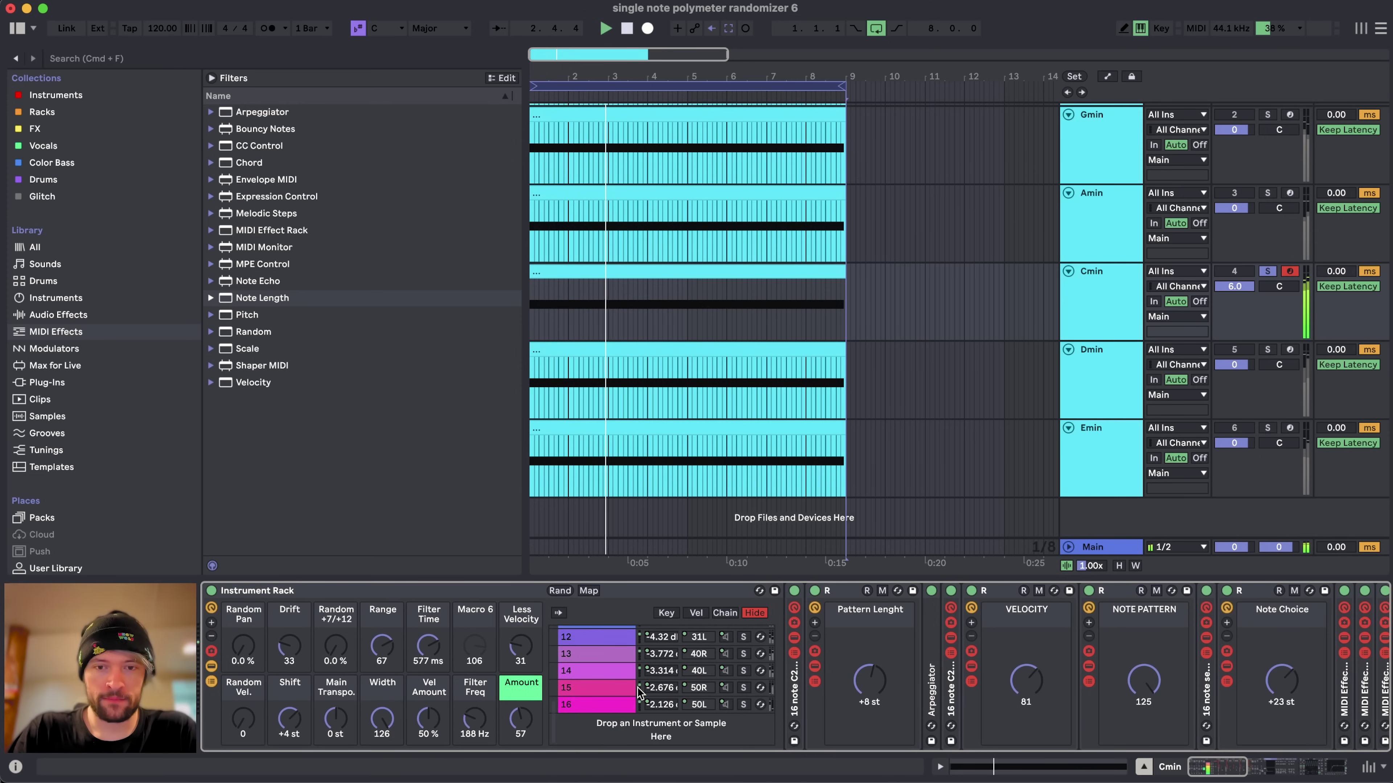
scroll(638, 688, "up", 10)
left_click(521, 719)
key("space")
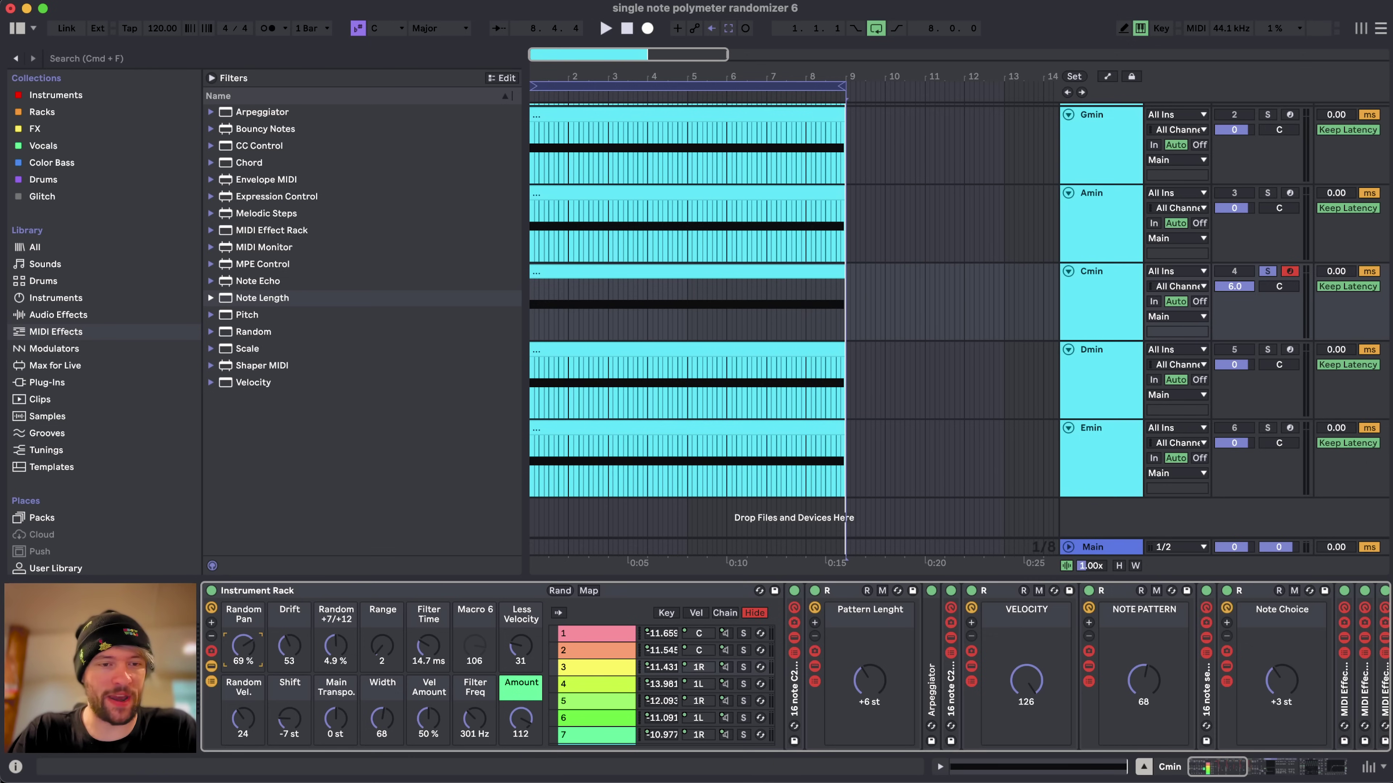
- Play the Cmin rack and compare its chains with the Random Pan macro at 0.0 % and at 100 %
key("space")
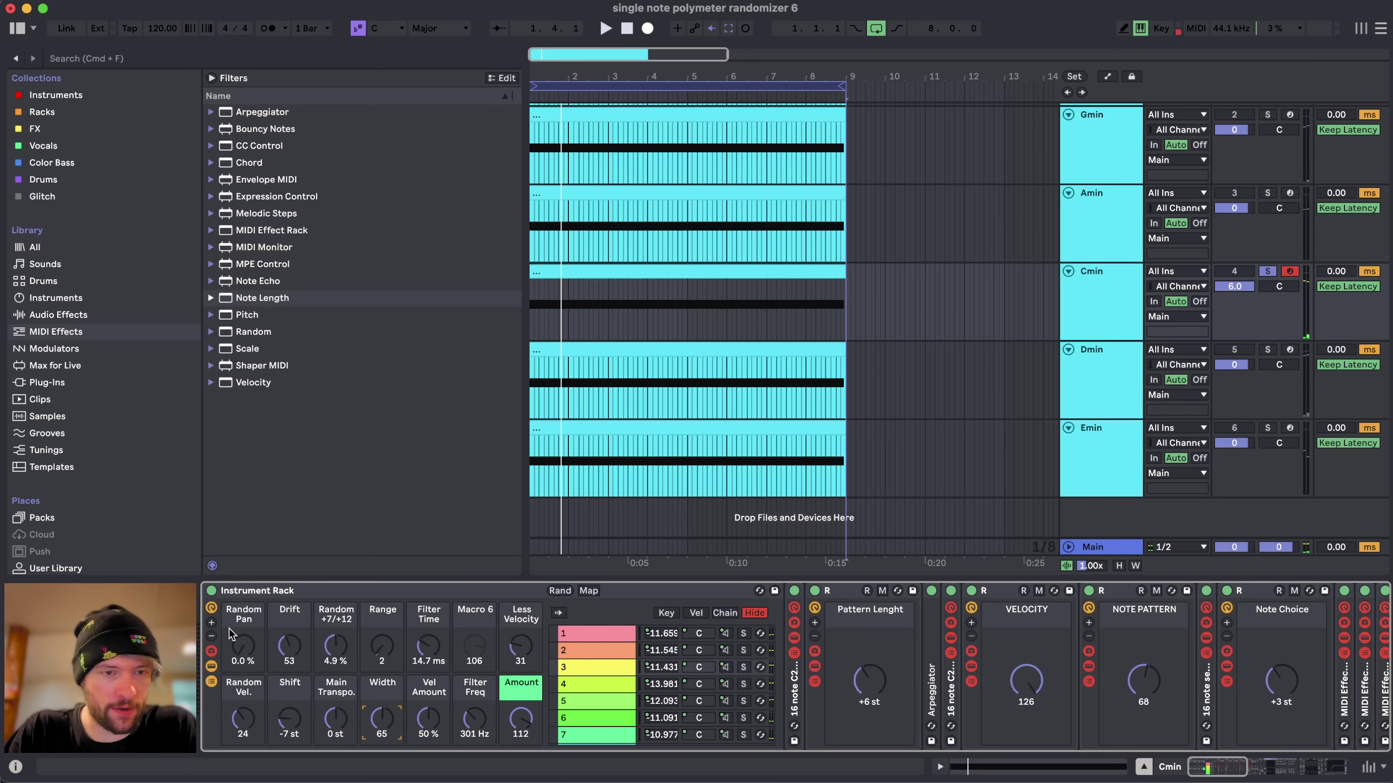
scroll(707, 702, "down", 5)
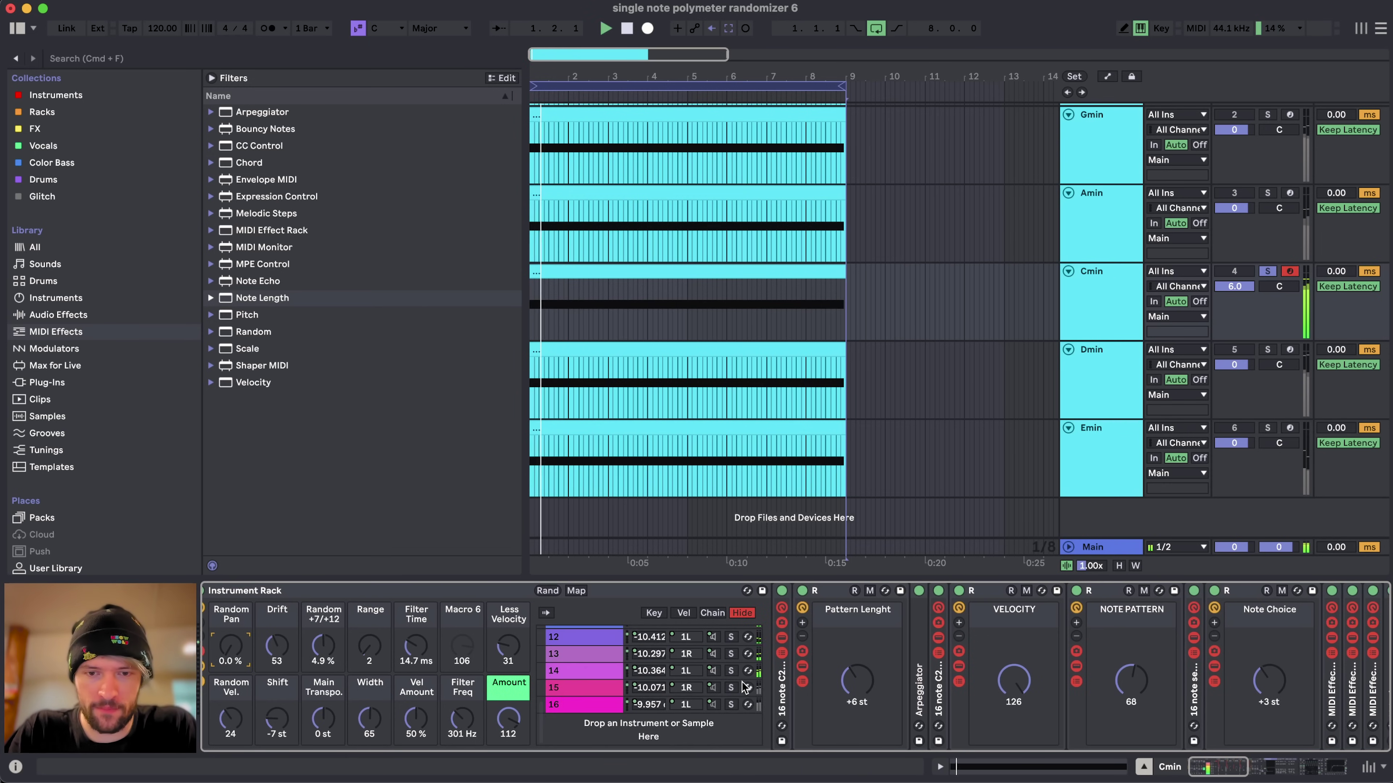
scroll(737, 687, "up", 2)
scroll(737, 687, "up", 3)
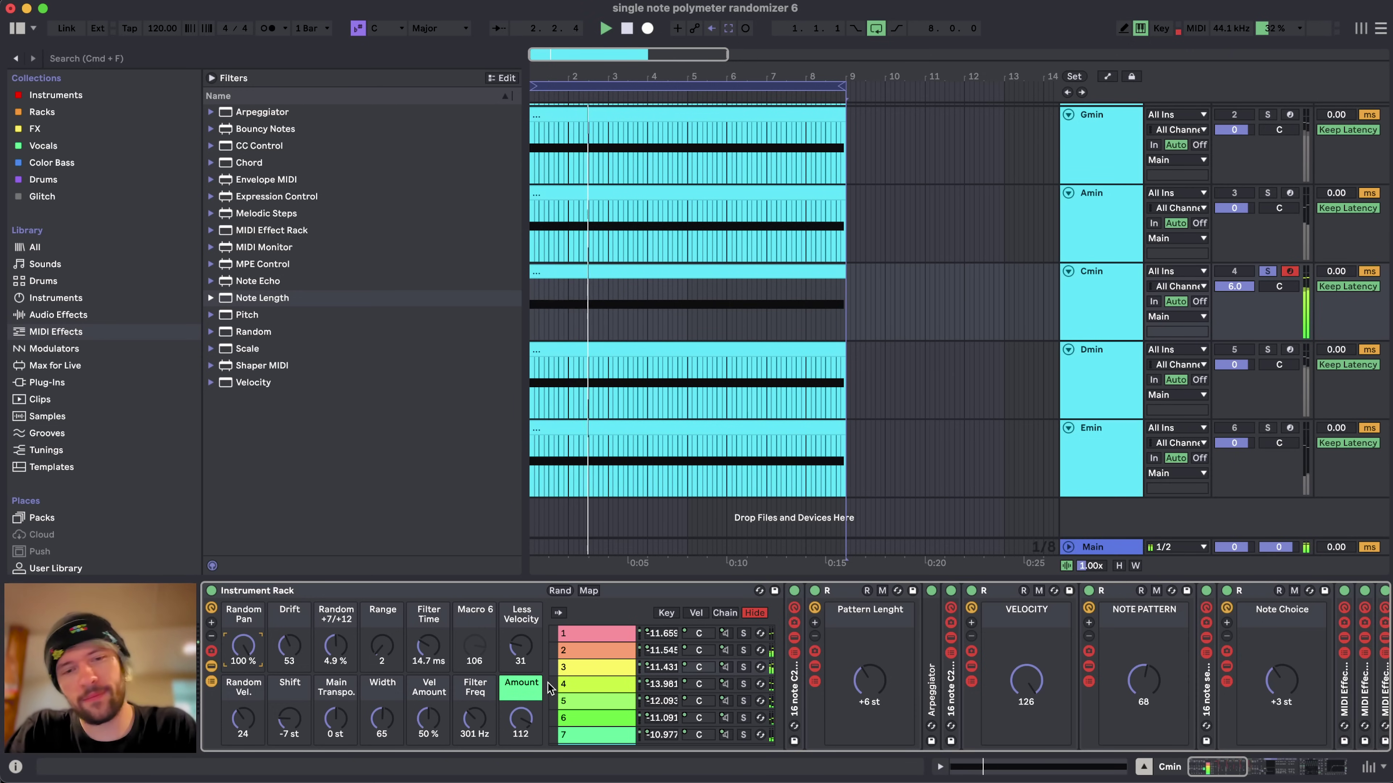
- Randomize the Cmin rack's macros with Main Transpo. at 0 st, and reselect the Cmin track
left_click_drag(345, 733, 350, 713)
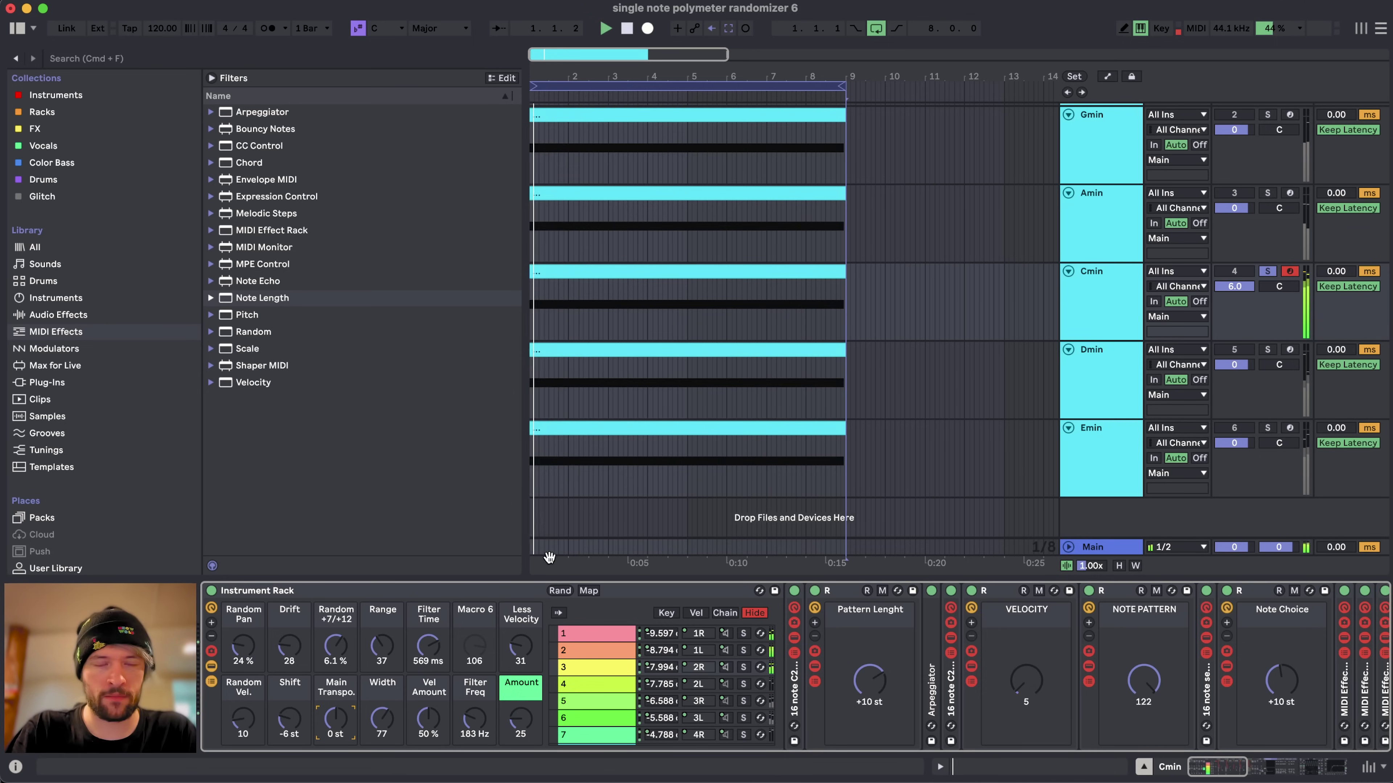
left_click(1080, 301)
left_click(778, 270)
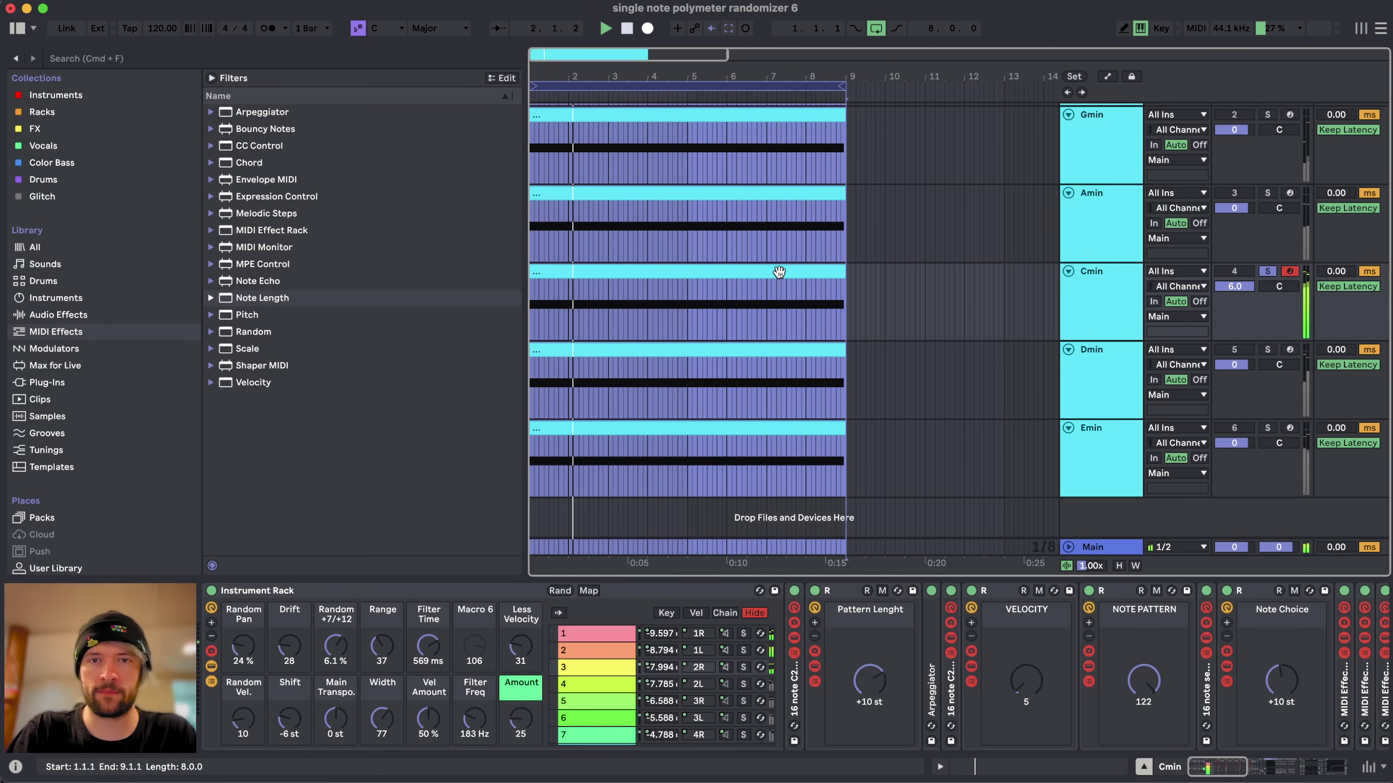
left_click(1091, 314)
scroll(584, 676, "right", 3)
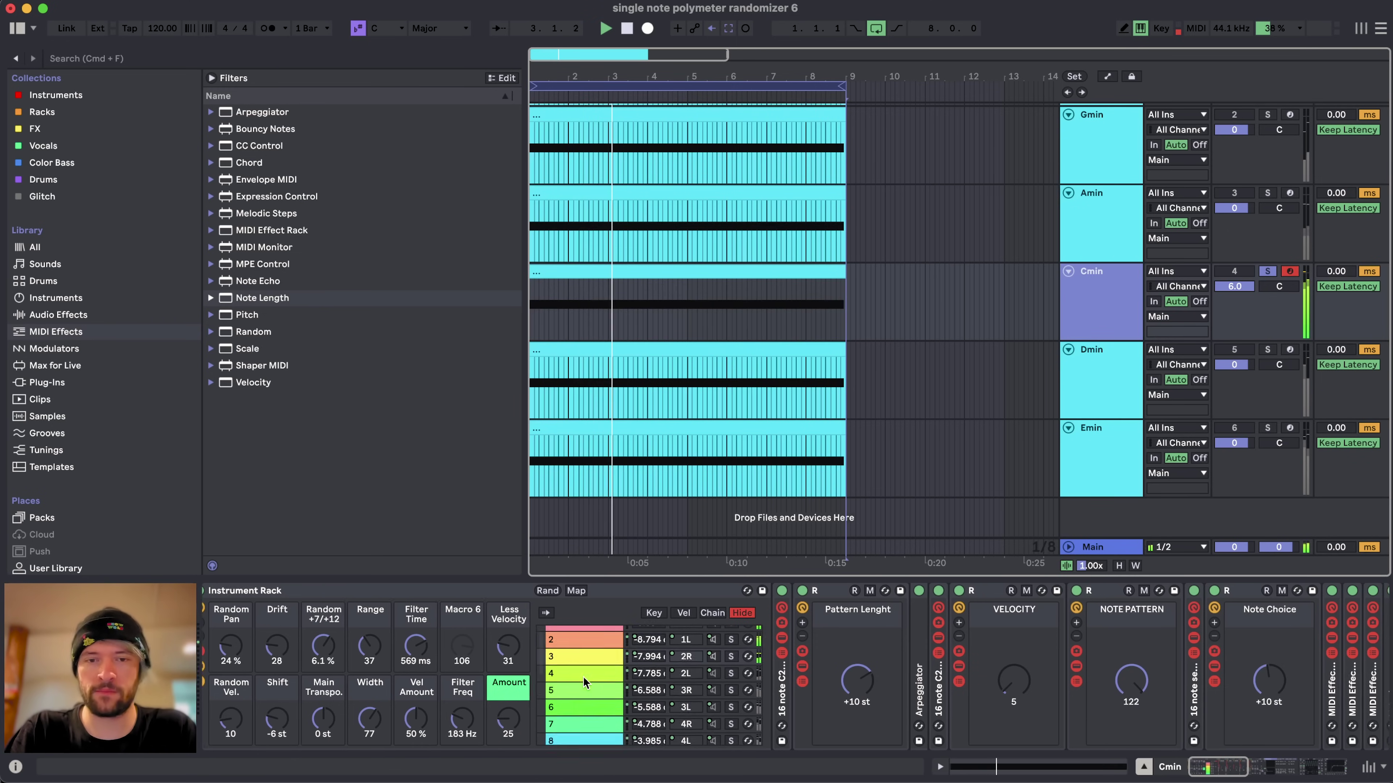
- Raise the Amount macro to 64 and on to 127 while checking chains 9 and 16
left_click_drag(496, 727, 496, 687)
scroll(592, 701, "down", 5)
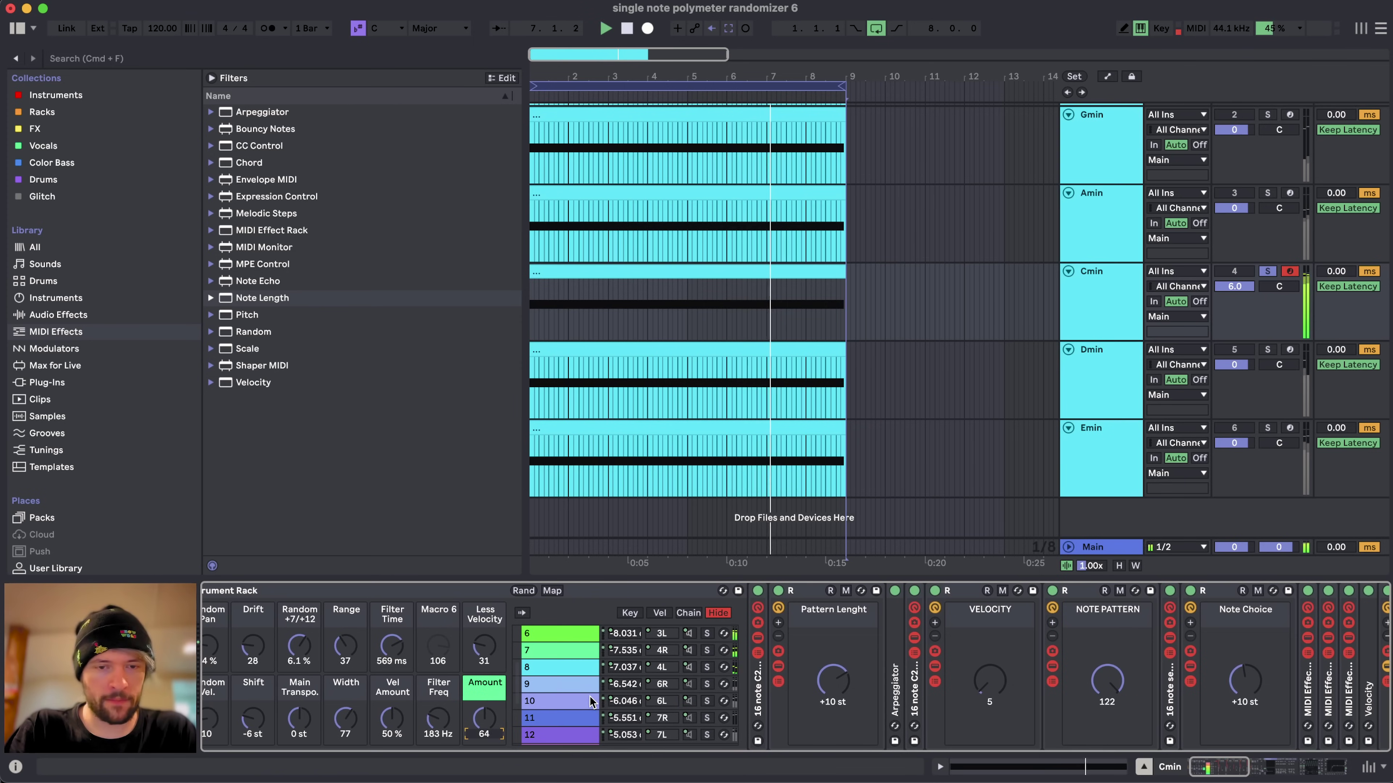
left_click(576, 683)
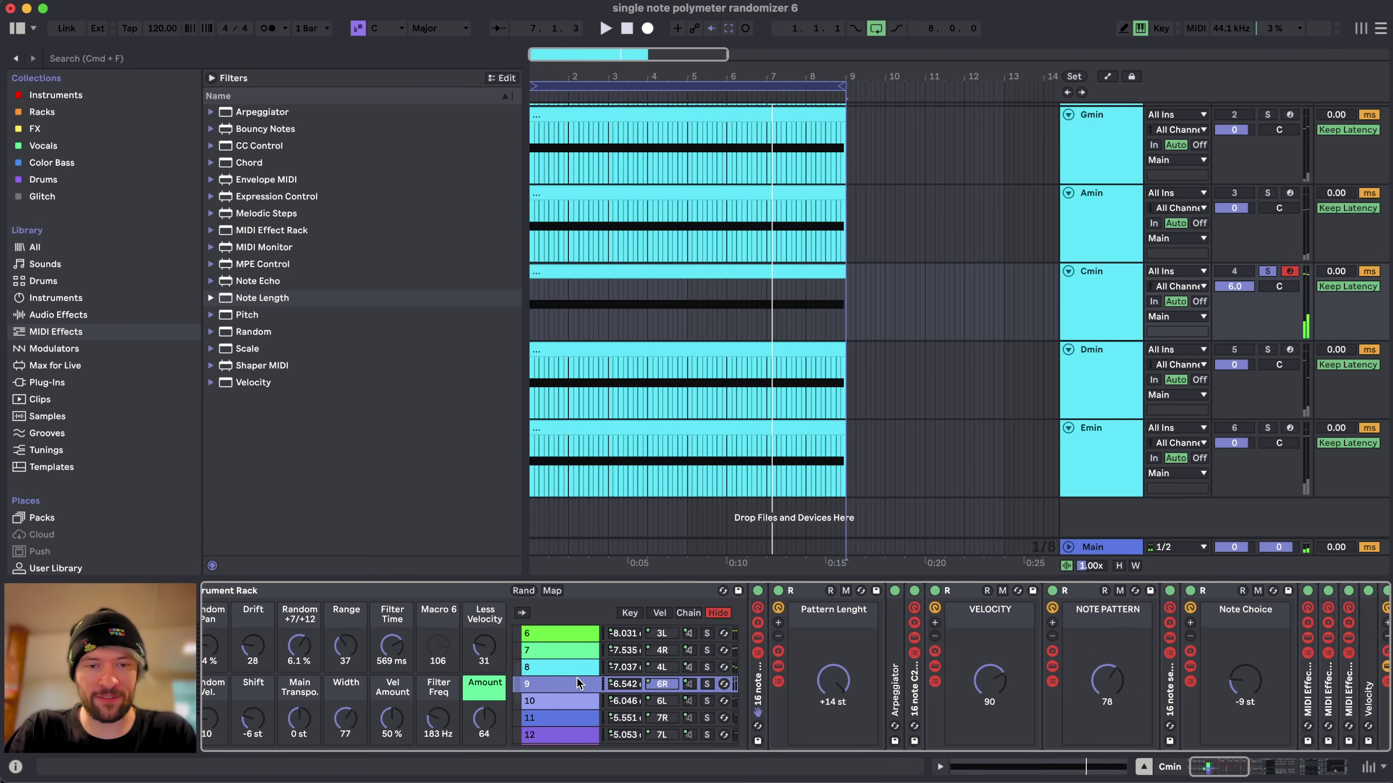
scroll(712, 672, "down", 4)
scroll(603, 686, "left", 2)
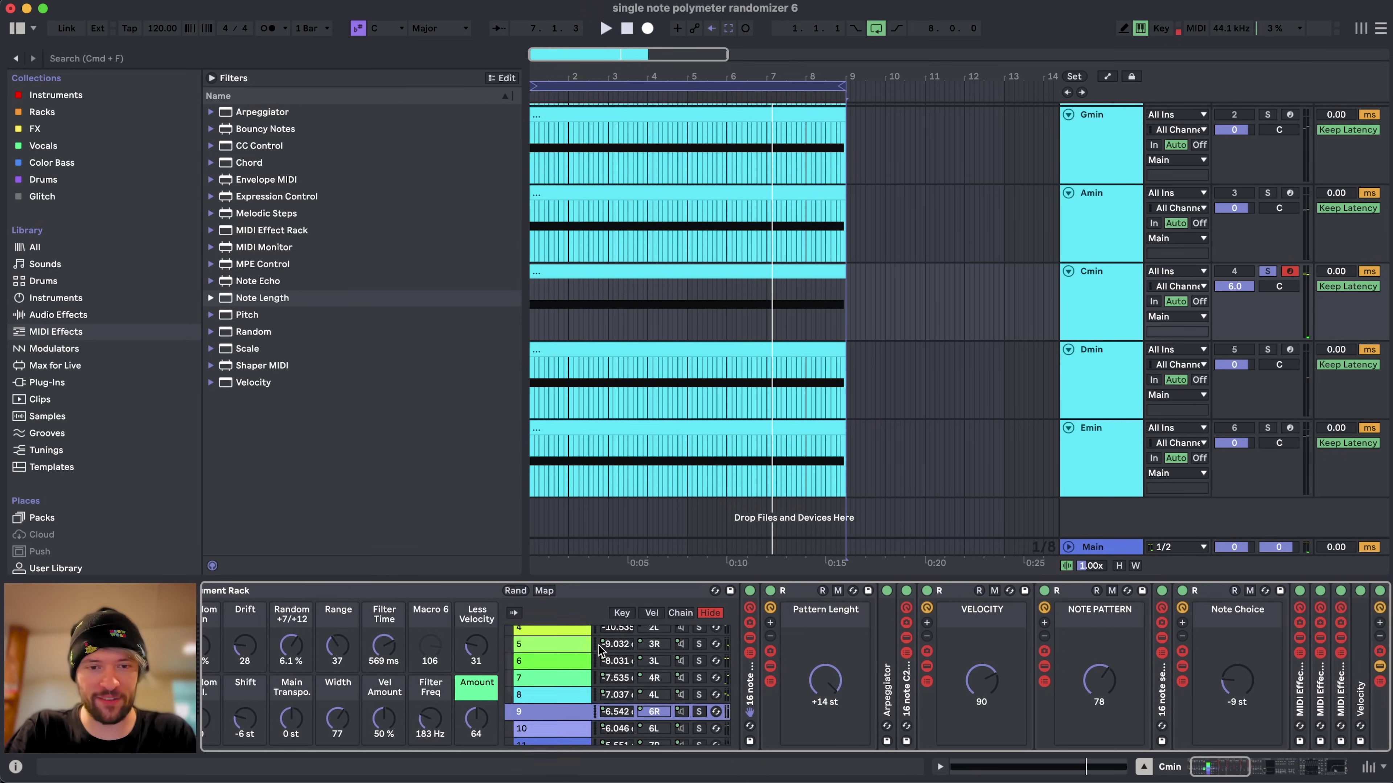
left_click(604, 729)
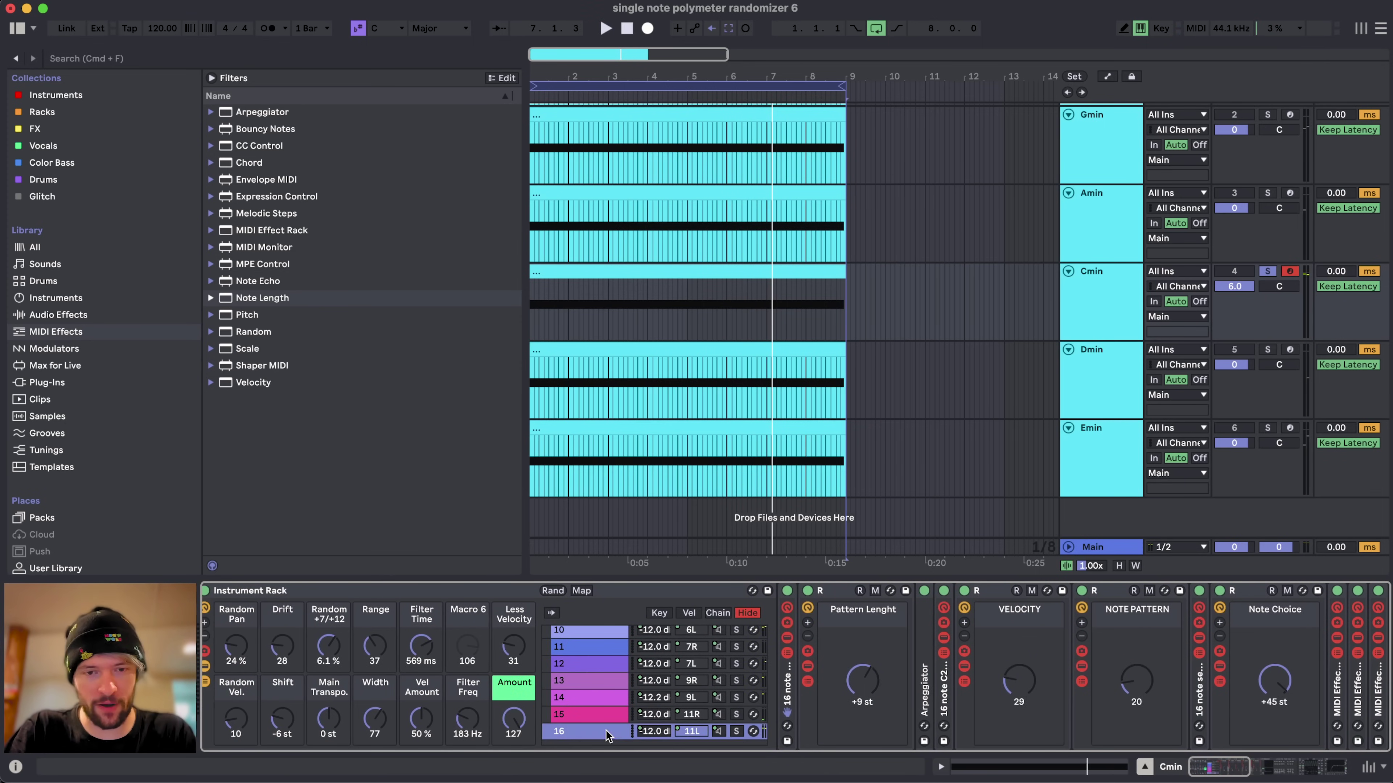
- Play the Cmin track and review the levels and panning of all sixteen chains
scroll(595, 710, "up", 10)
scroll(595, 708, "down", 10)
key("space")
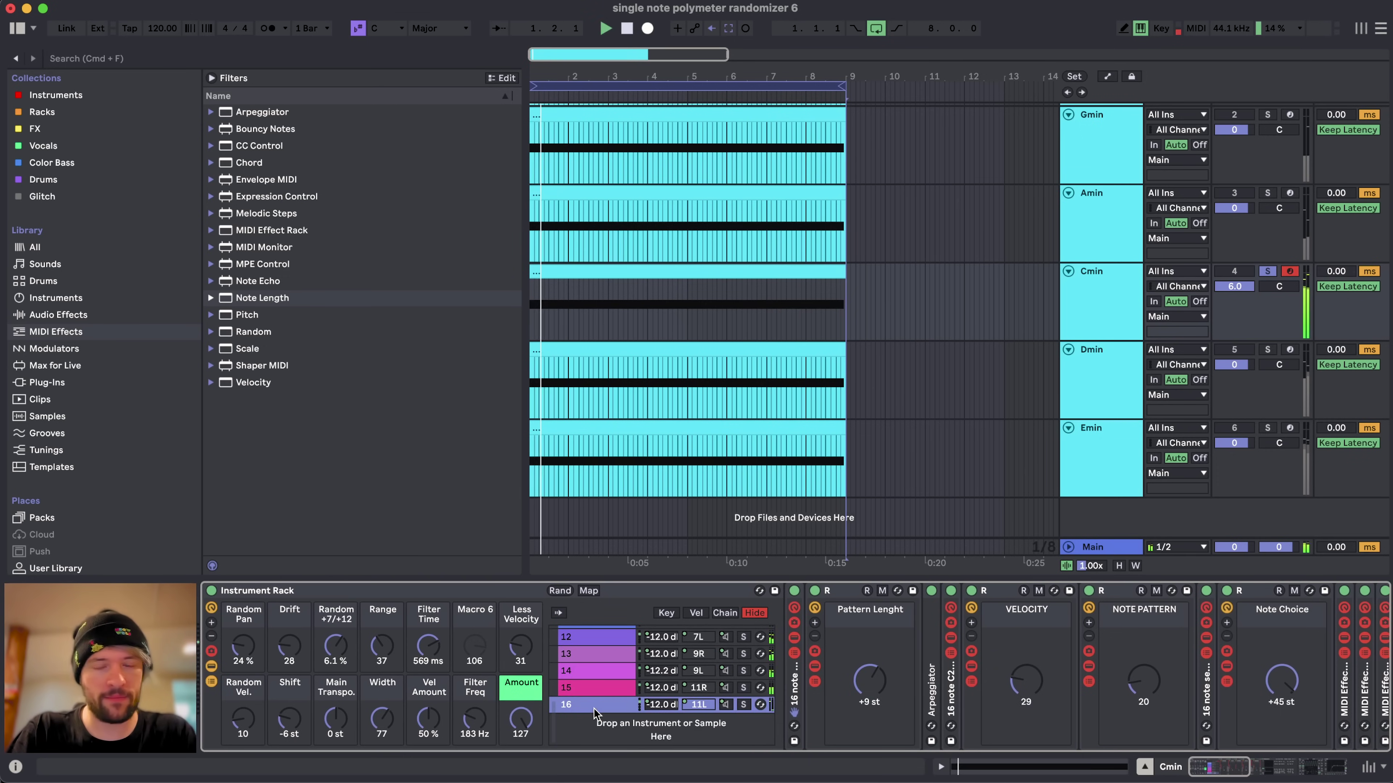
scroll(594, 708, "up", 2)
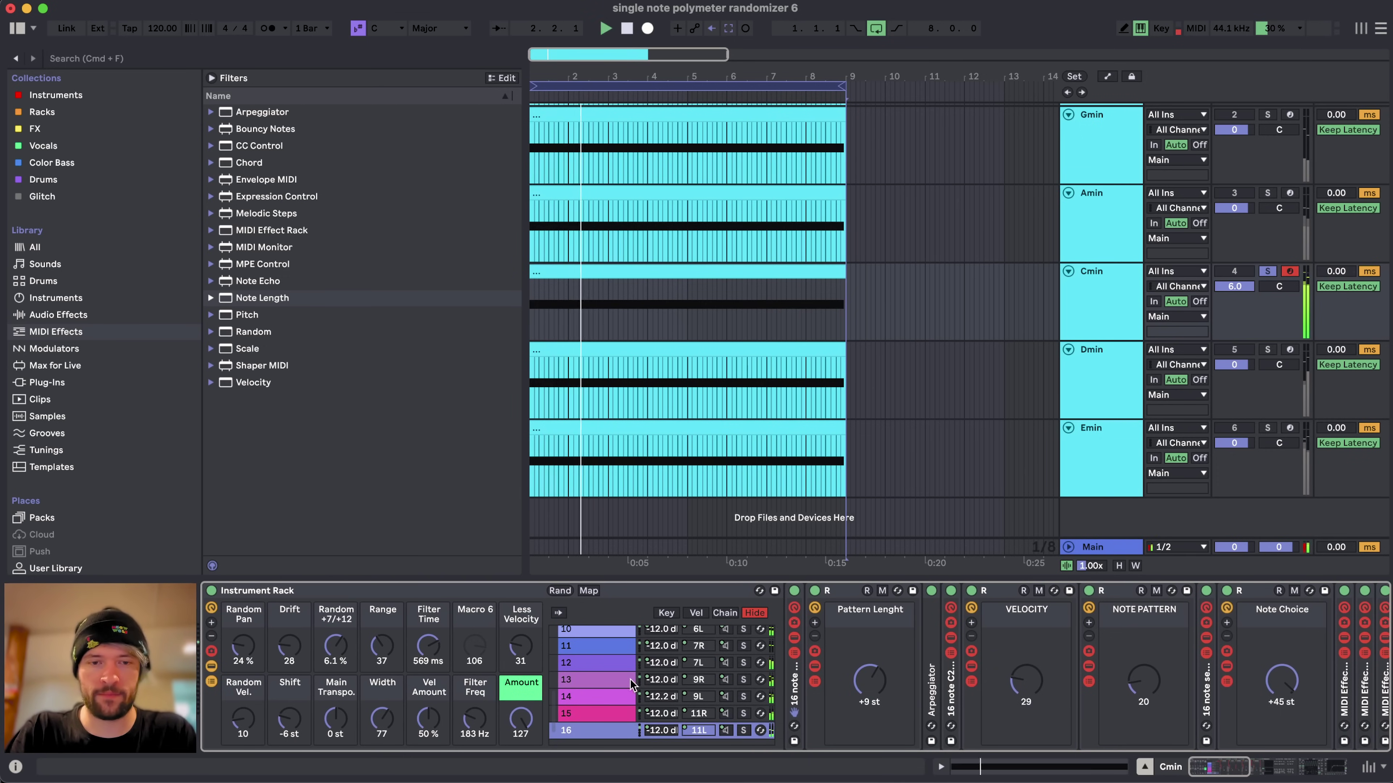
scroll(623, 682, "up", 1)
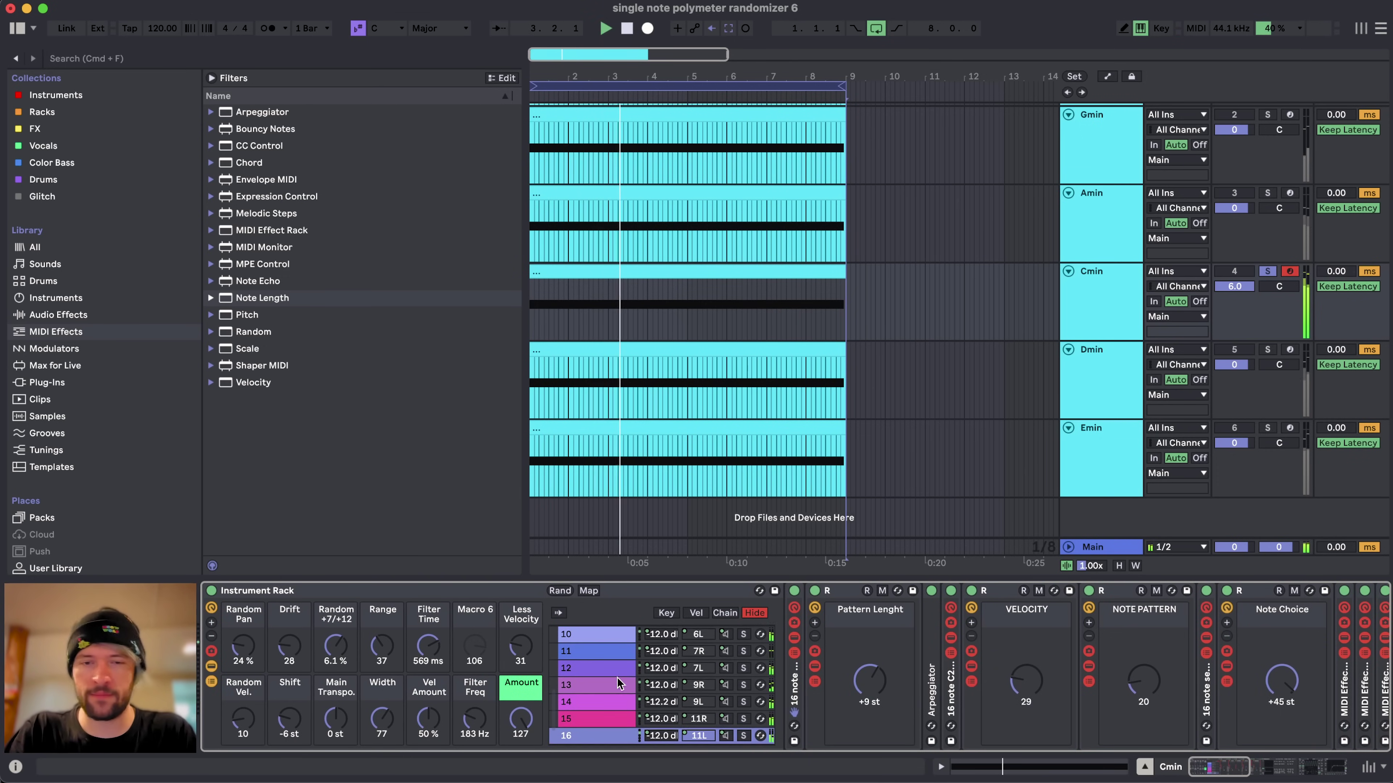
scroll(620, 681, "up", 10)
- Set the macros Random Pan to 100 %, Random Vel. to 48 and Random +7/+12 to 10 %
left_click_drag(245, 648, 245, 556)
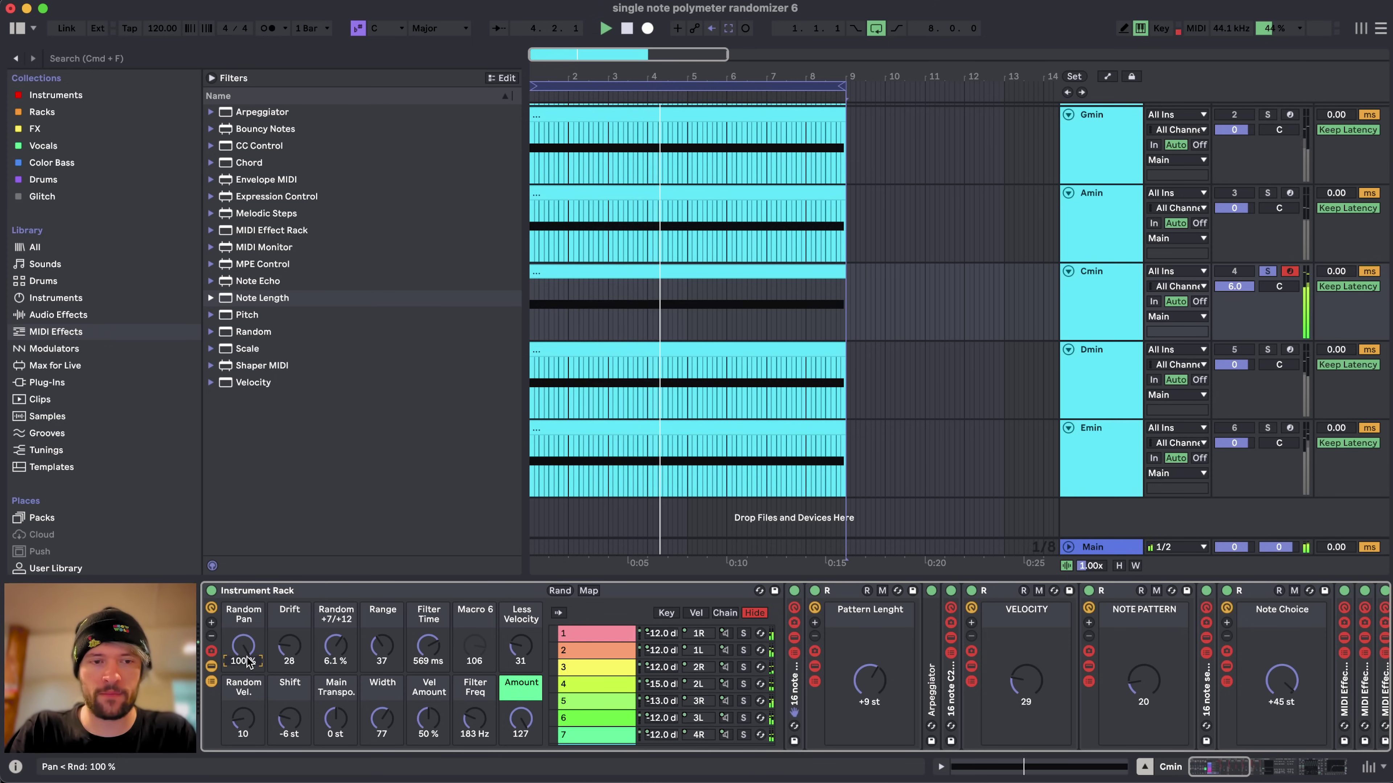
left_click_drag(245, 719, 245, 674)
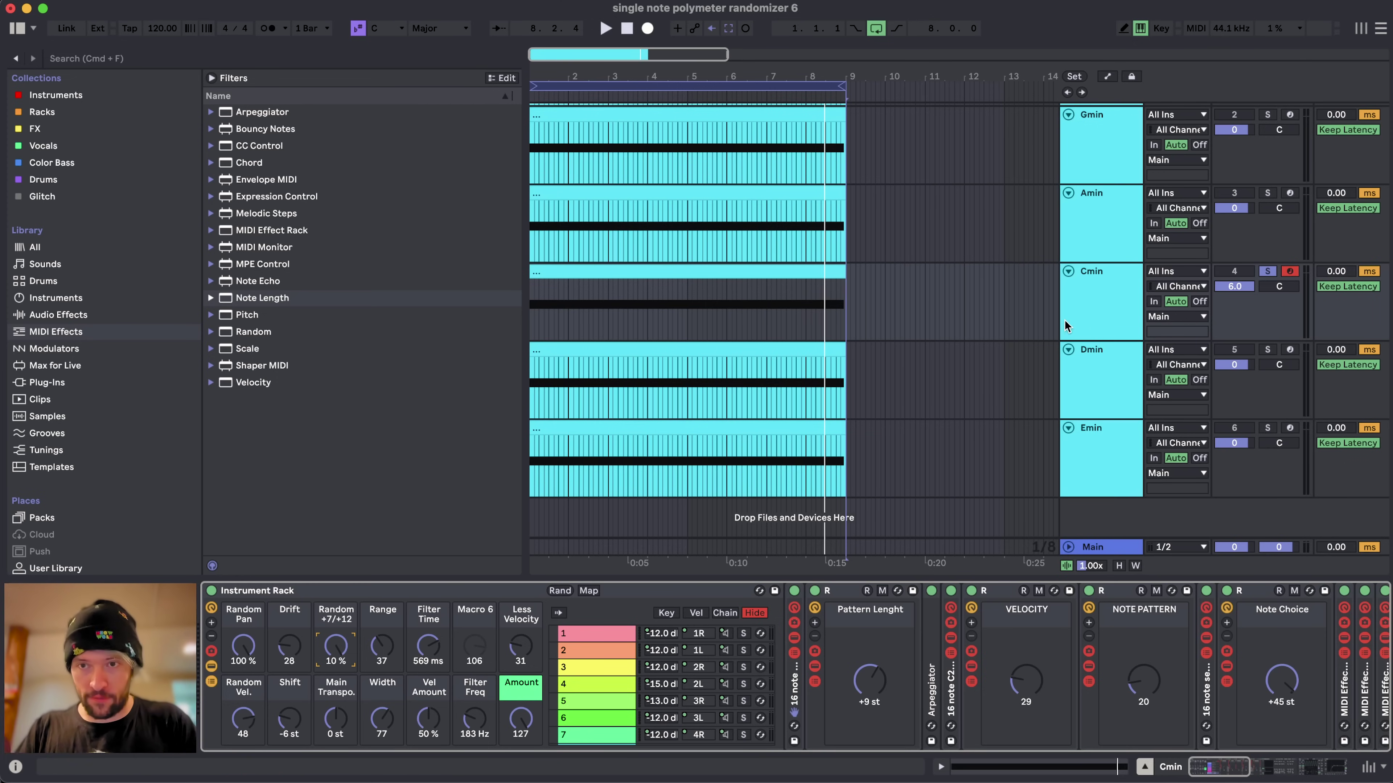
- Play the Cmin track and reset its volume to 0 dB
left_click(1086, 309)
key("space")
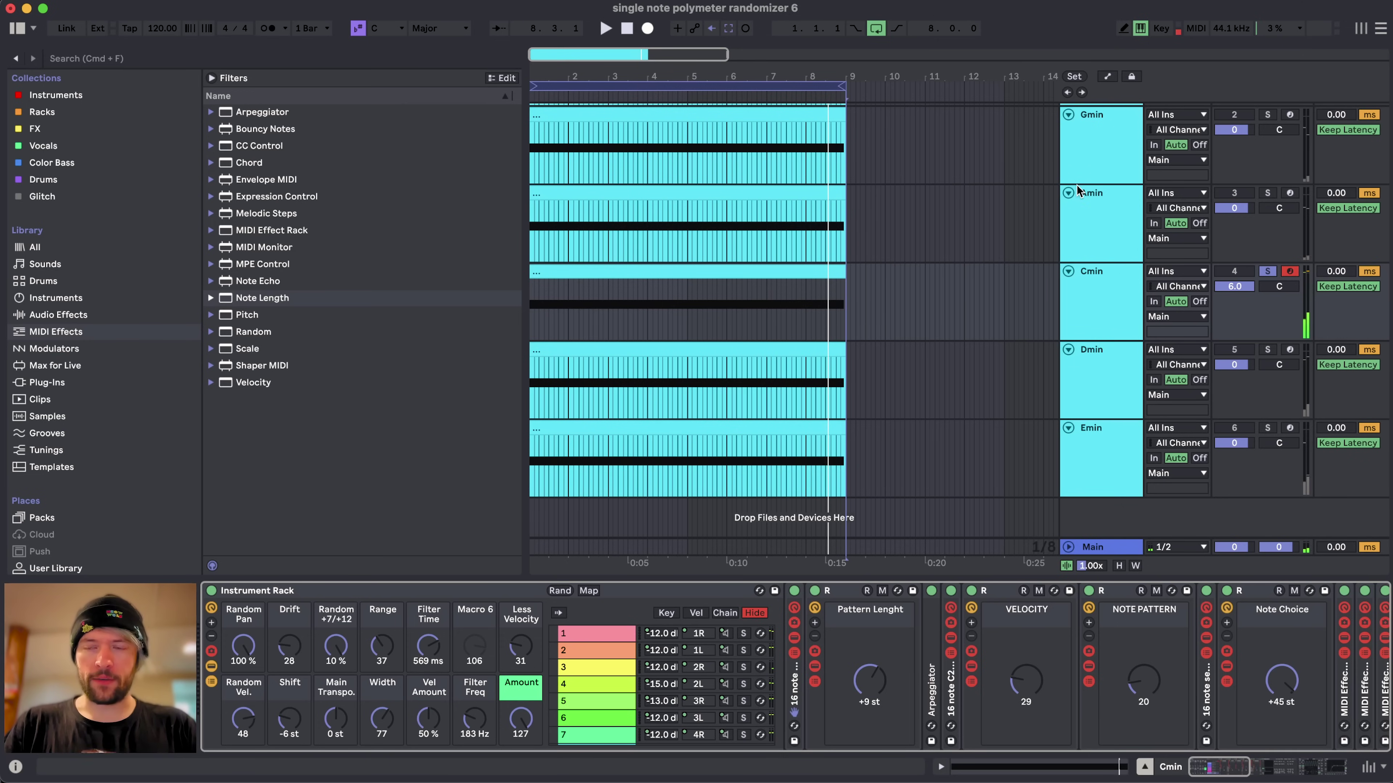
left_click(1233, 287)
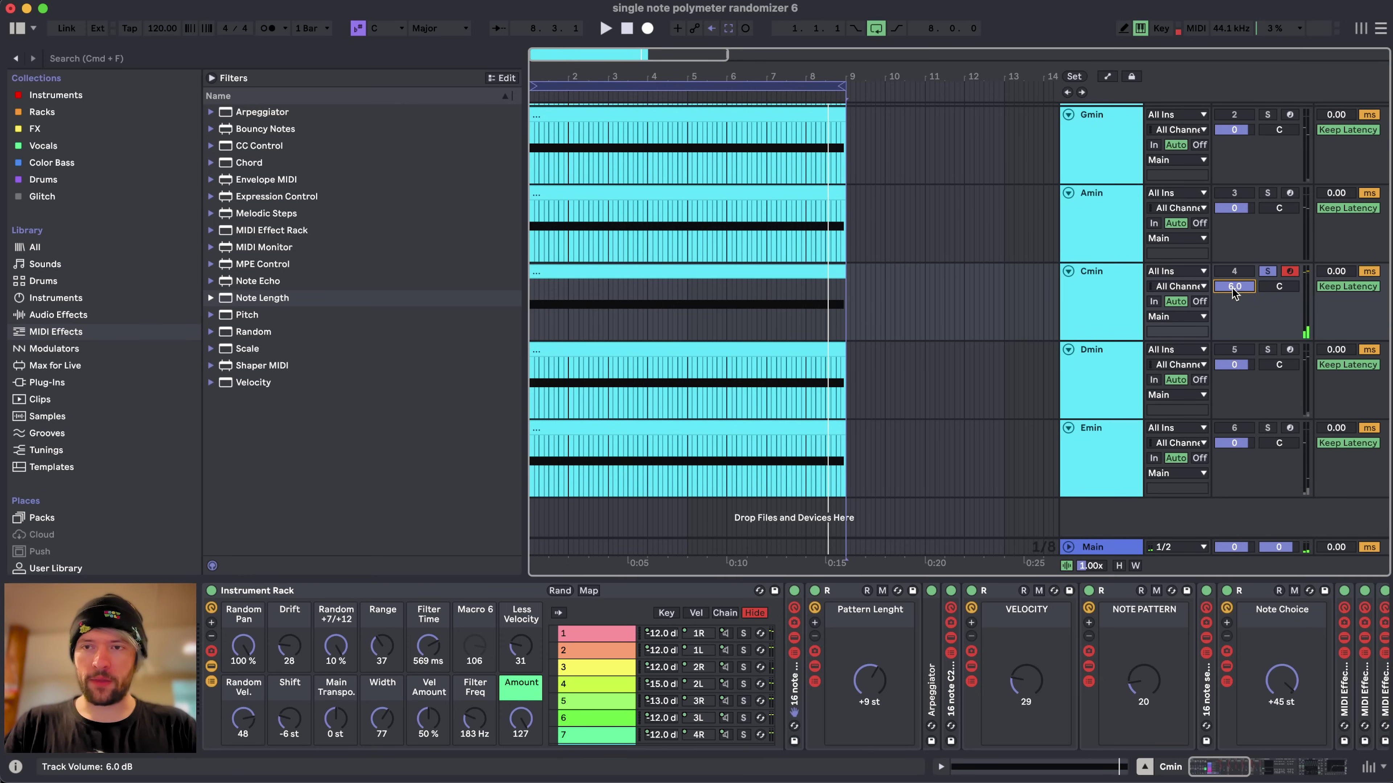
- Export the looped range of the Cmin track as 24-bit WAV, rendering Selected Tracks Only
left_click(683, 88)
key("super+shift+r")
left_click(1095, 317)
left_click(770, 194)
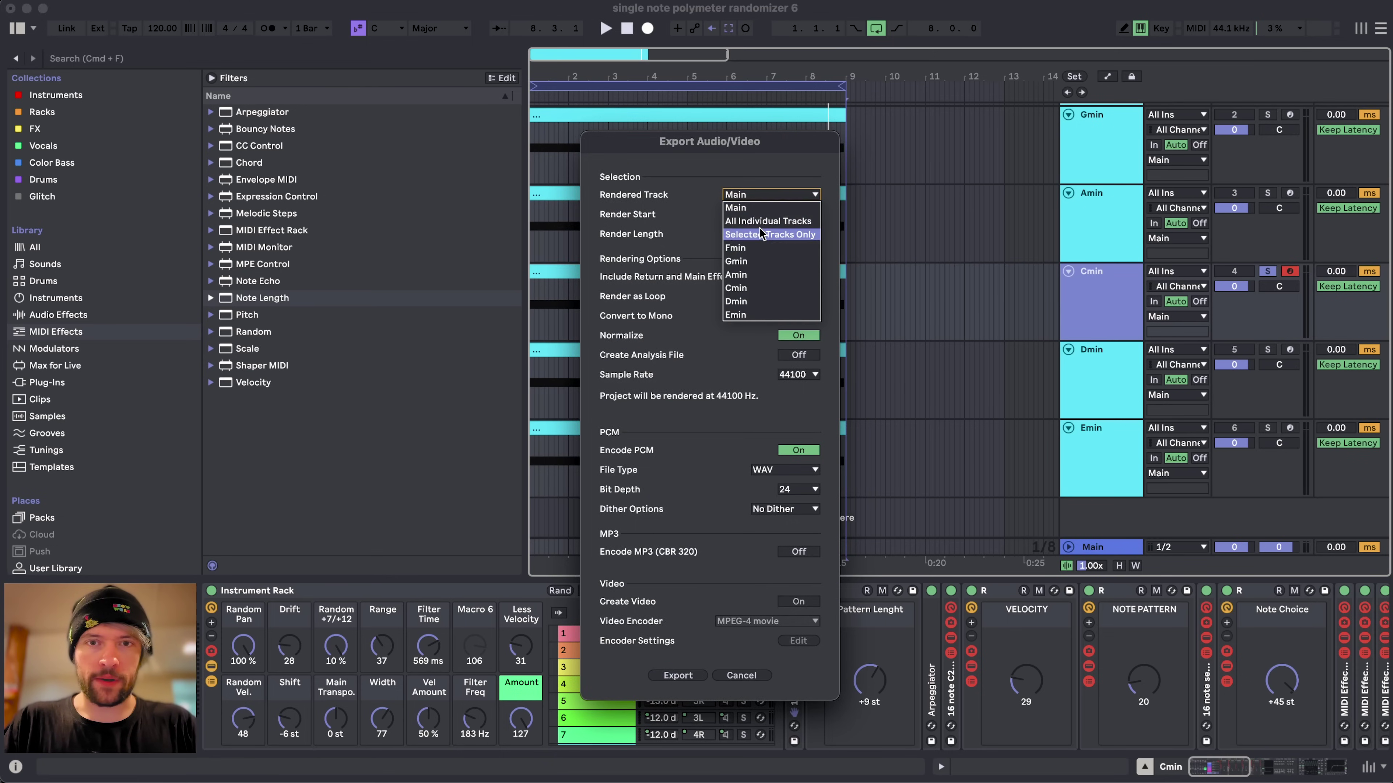
left_click(762, 237)
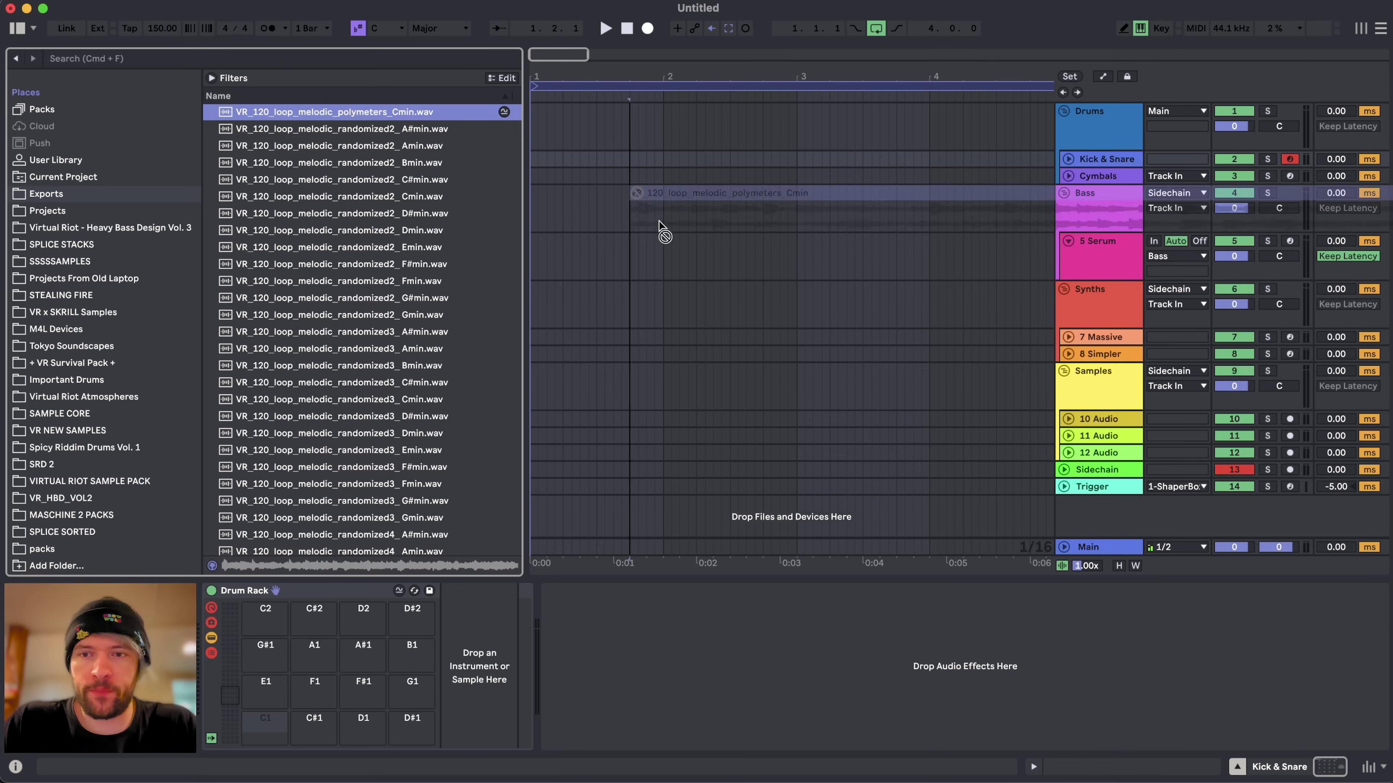
- In the Untitled set, place VR_120_loop_melodic_polymeters_Cmin.wav at the start of the 10 Audio track and set the tempo to 120 BPM
left_click_drag(639, 202, 543, 418)
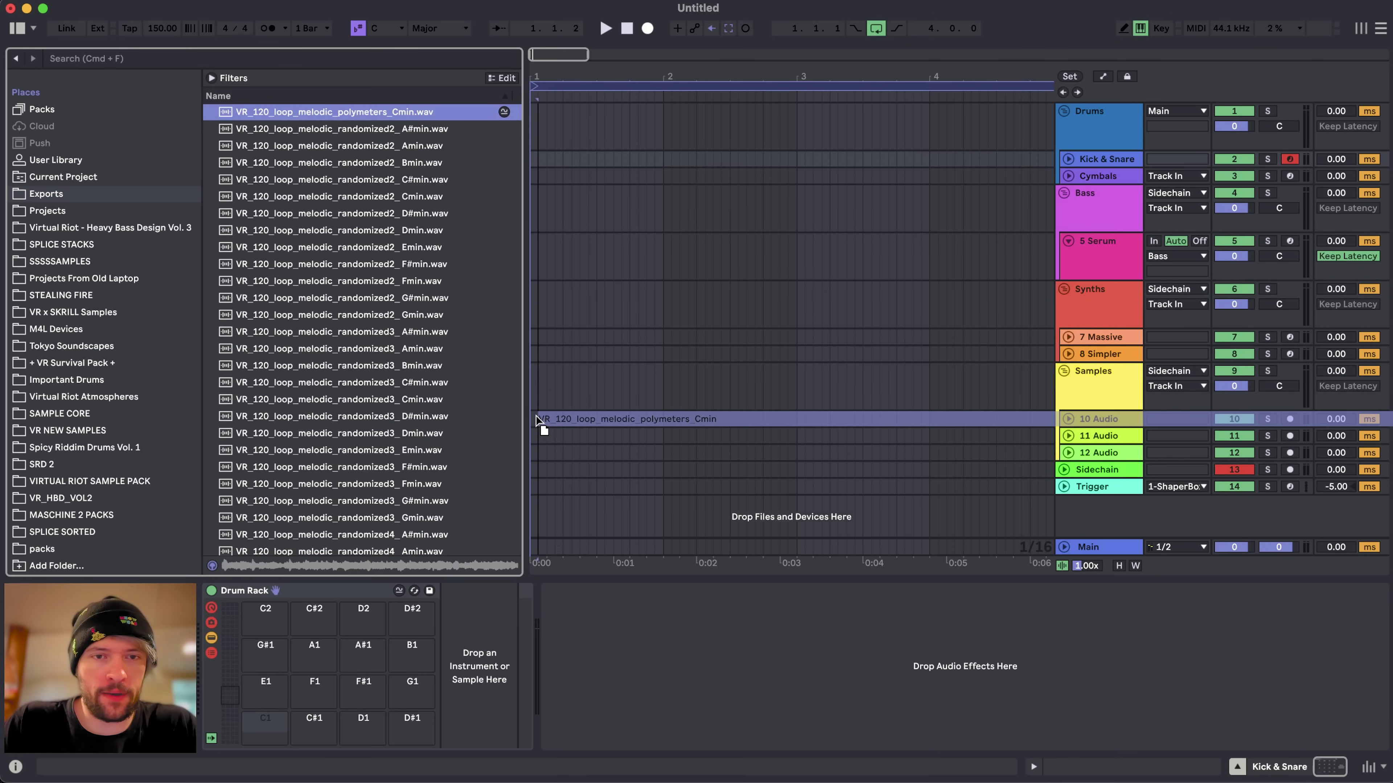
left_click(161, 27)
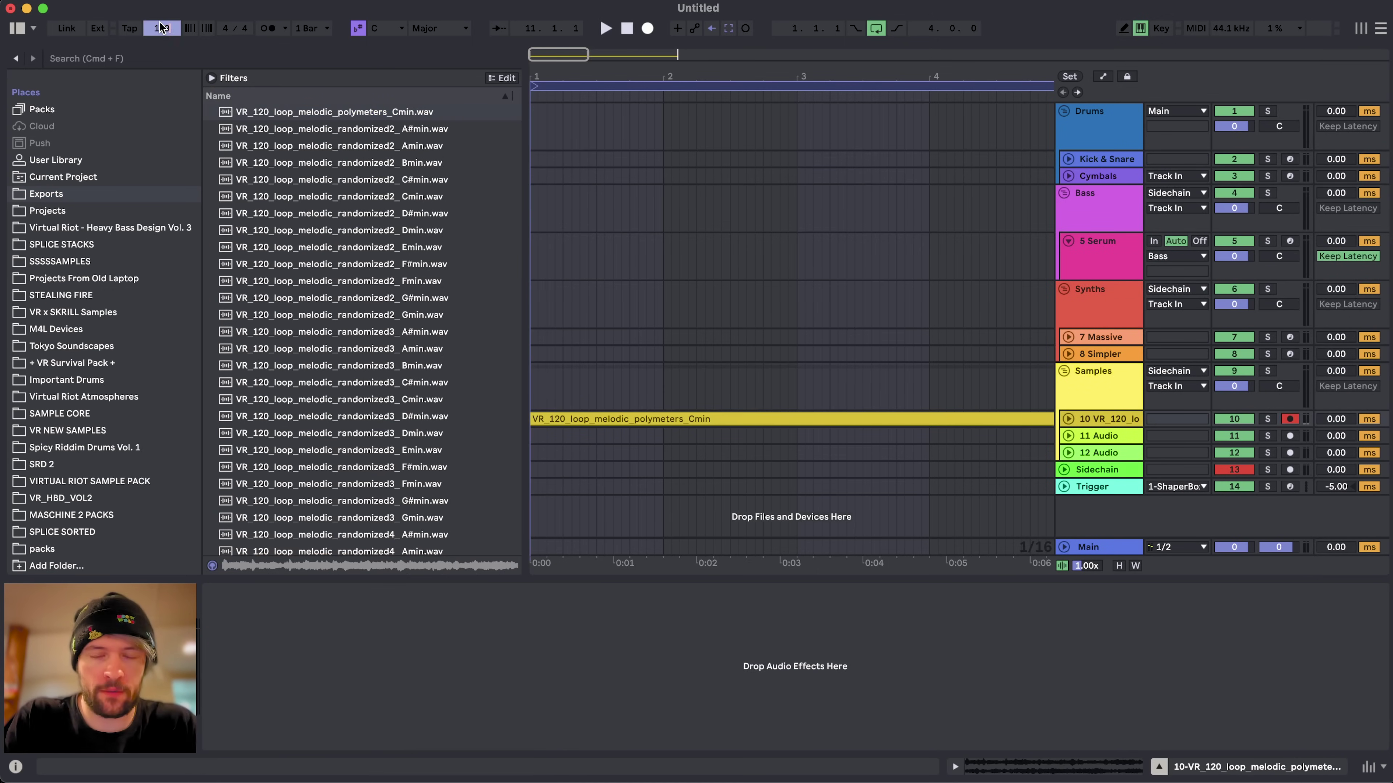
key("Return")
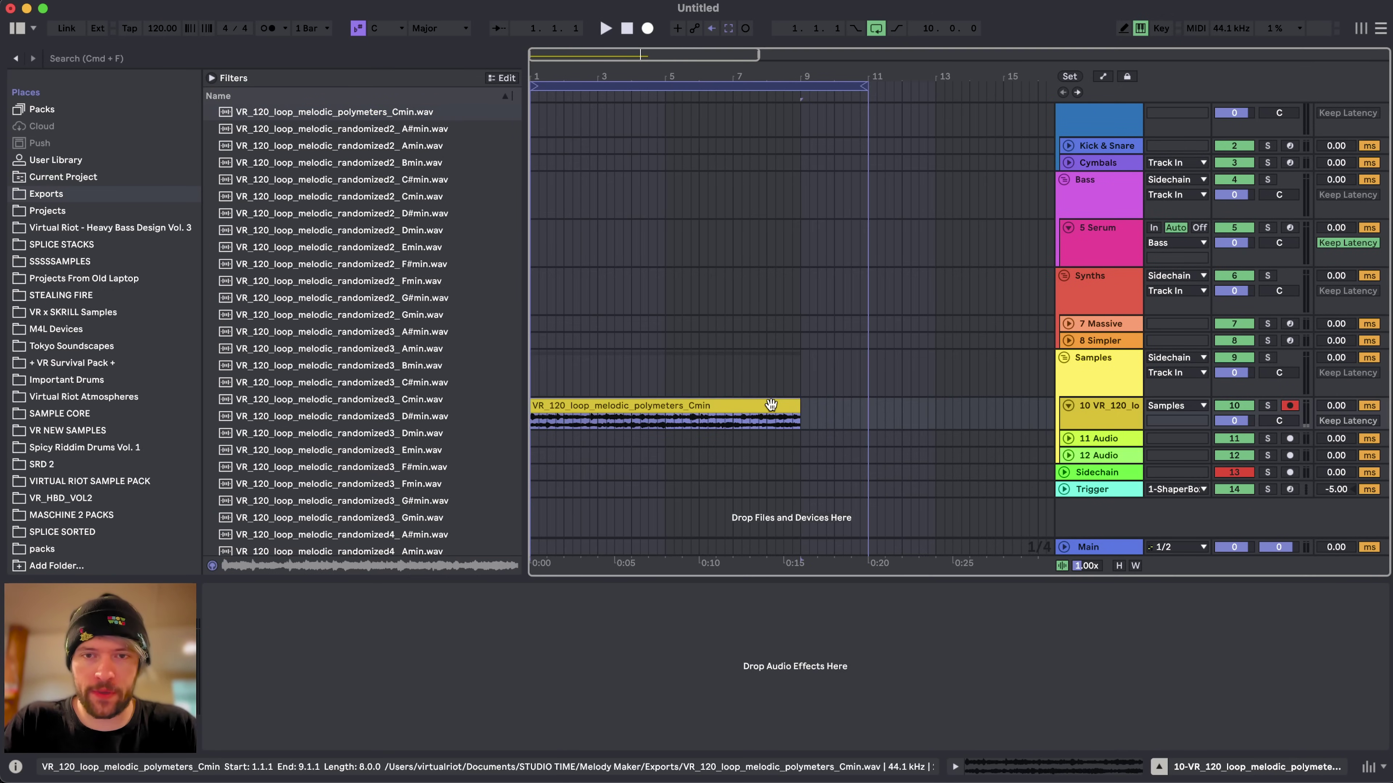
- Open Serum on its track, give oscillator A 16 unison voices, and enable the filter as MG Low 24
left_click(1102, 234)
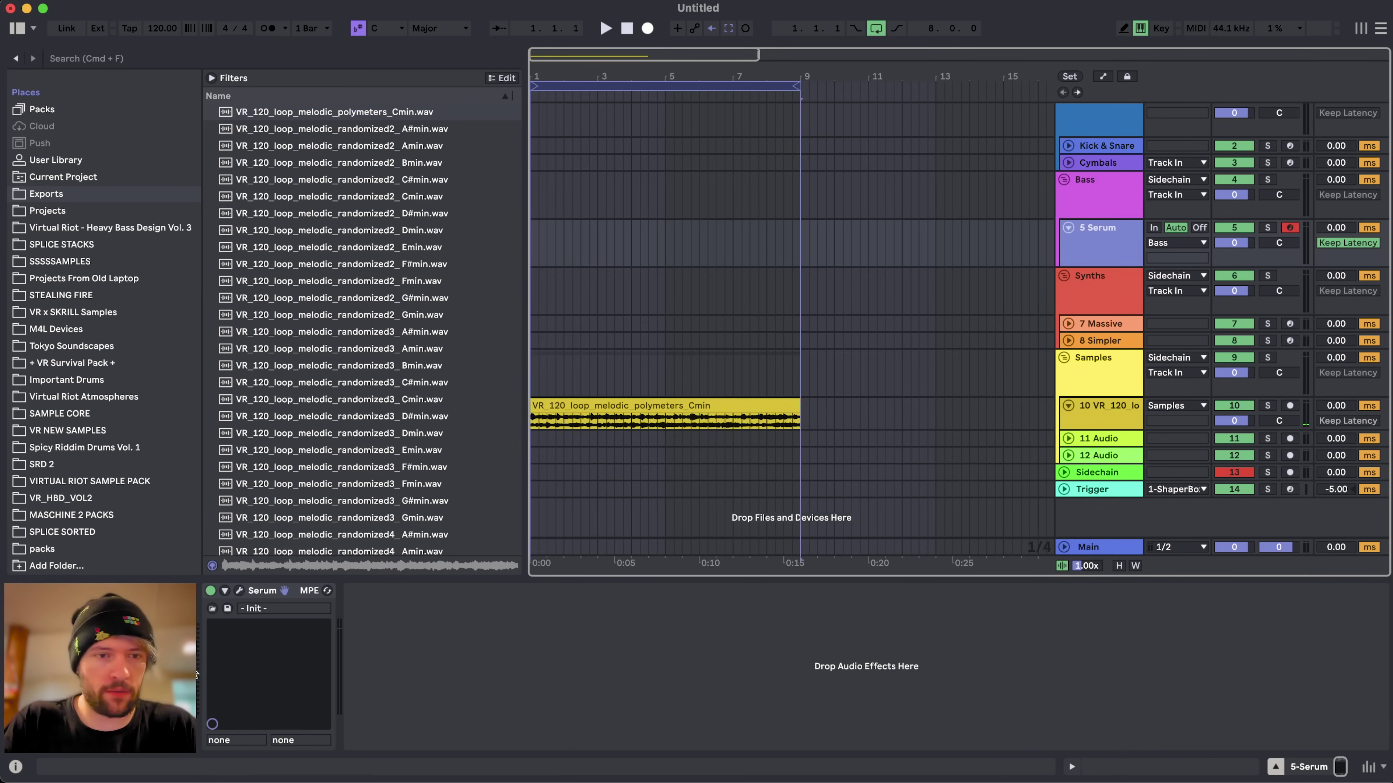
left_click(239, 592)
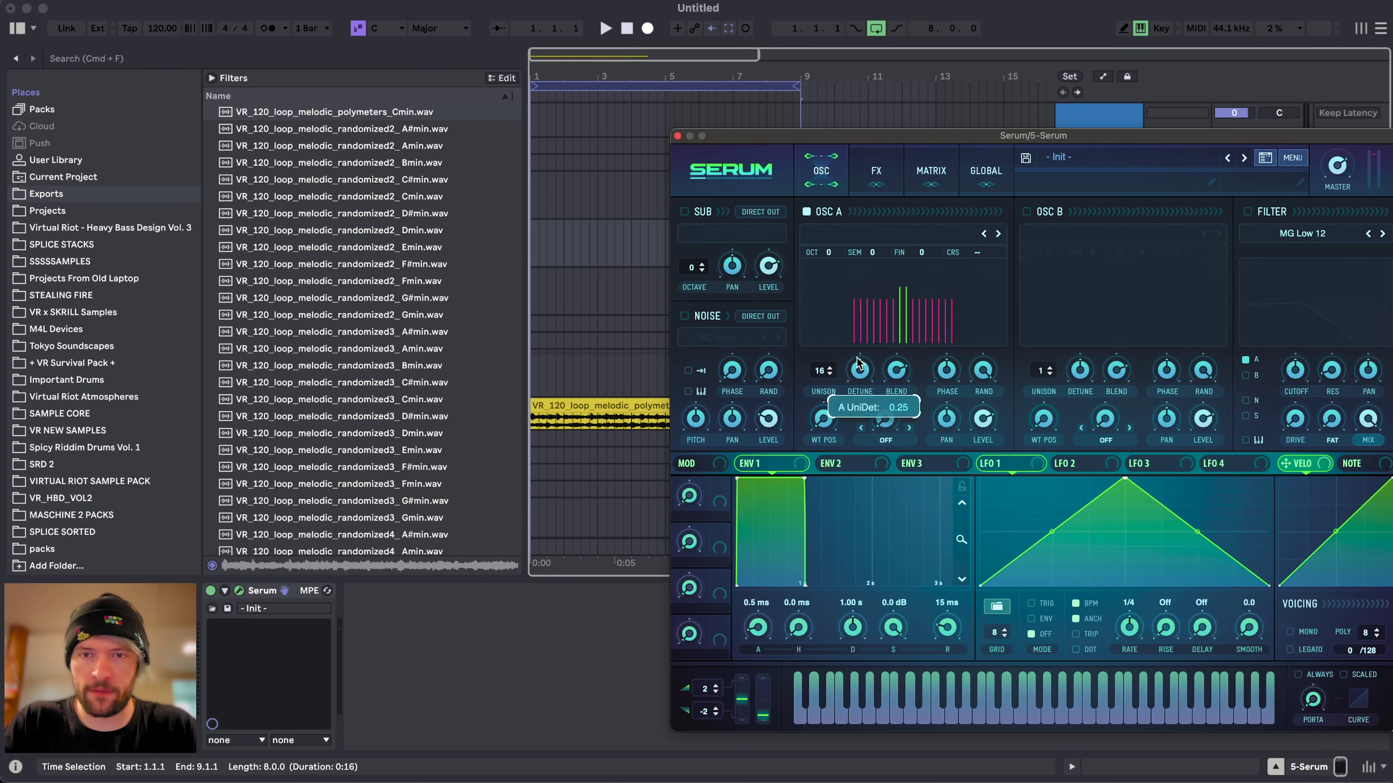
left_click(1248, 212)
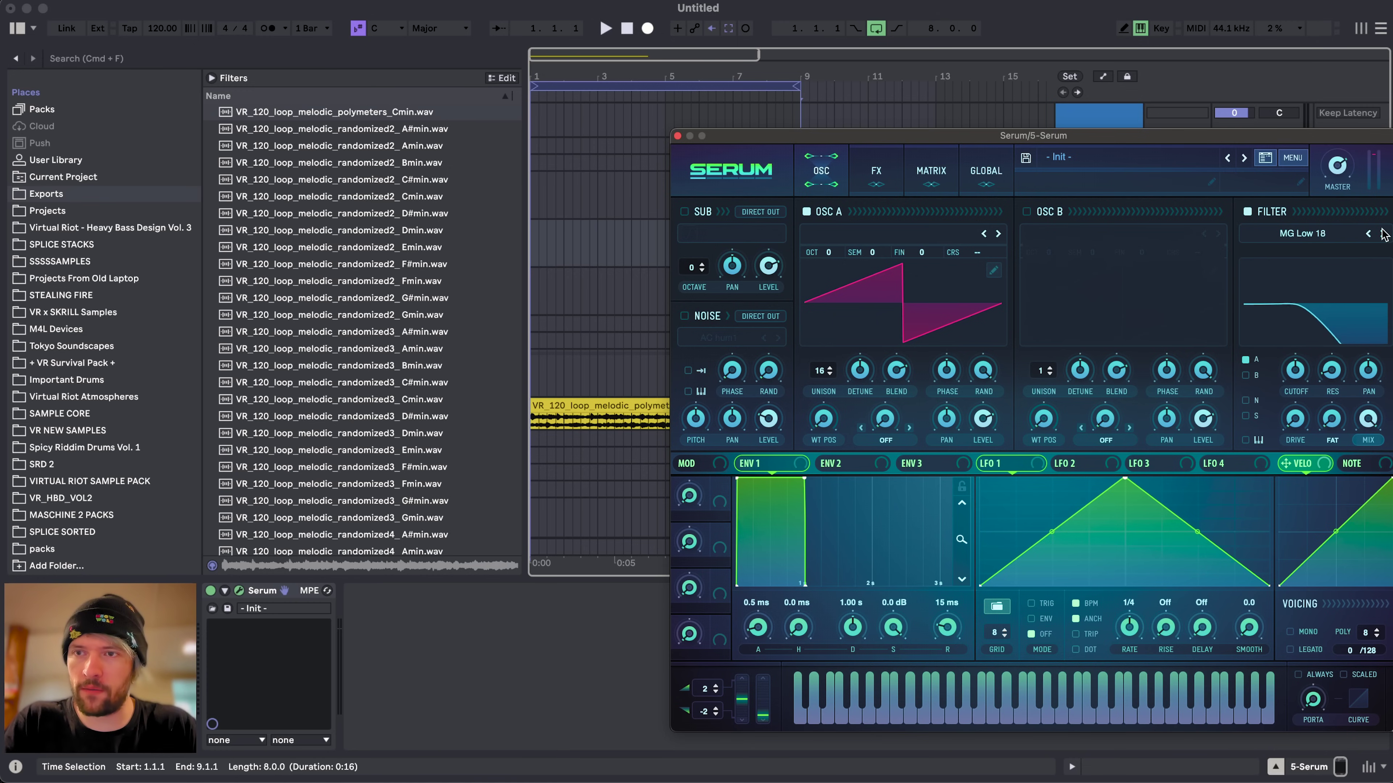
key("f")
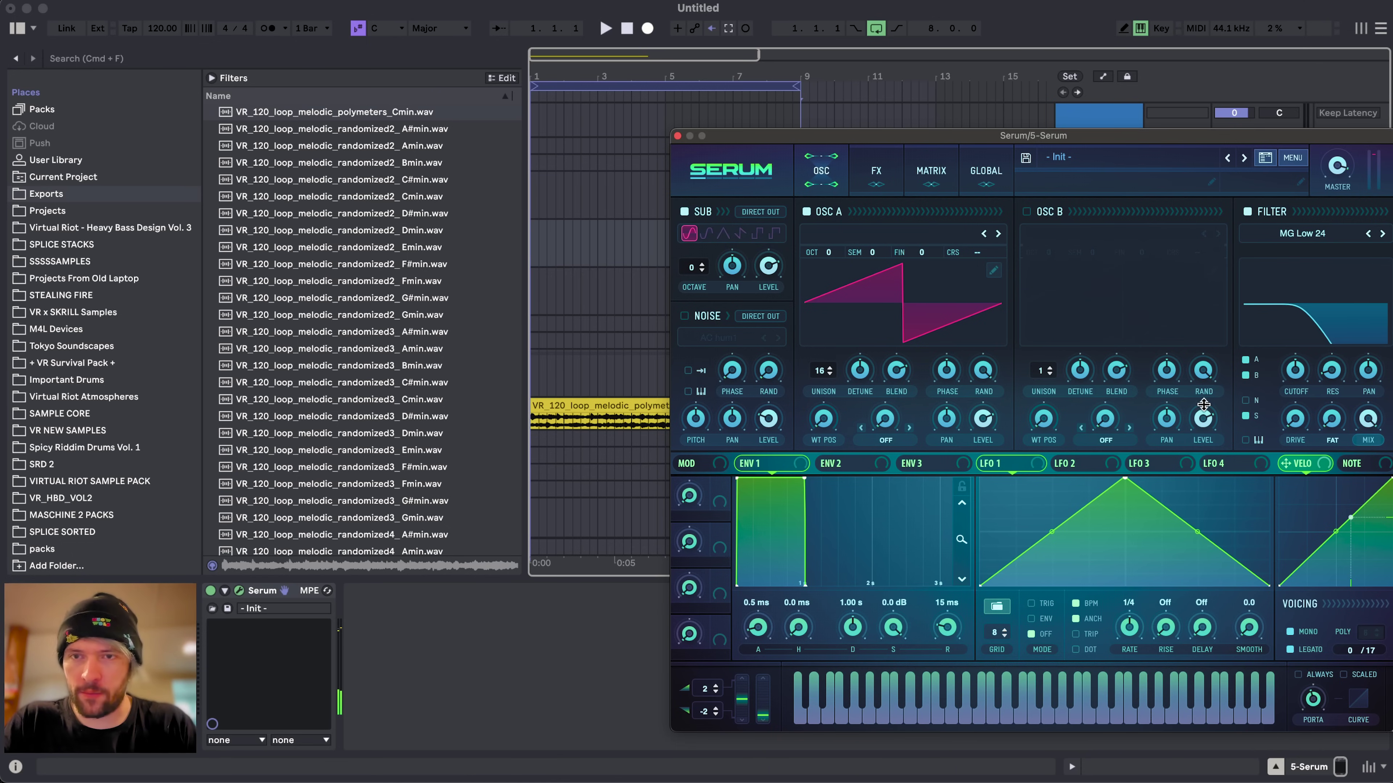
- Set the sub oscillator to saw and enable oscillator B at octave +1, semitone +7 with 16 unison voices and adjusted detune
left_click(740, 233)
left_click(1026, 212)
left_click_drag(1053, 255, 1103, 233)
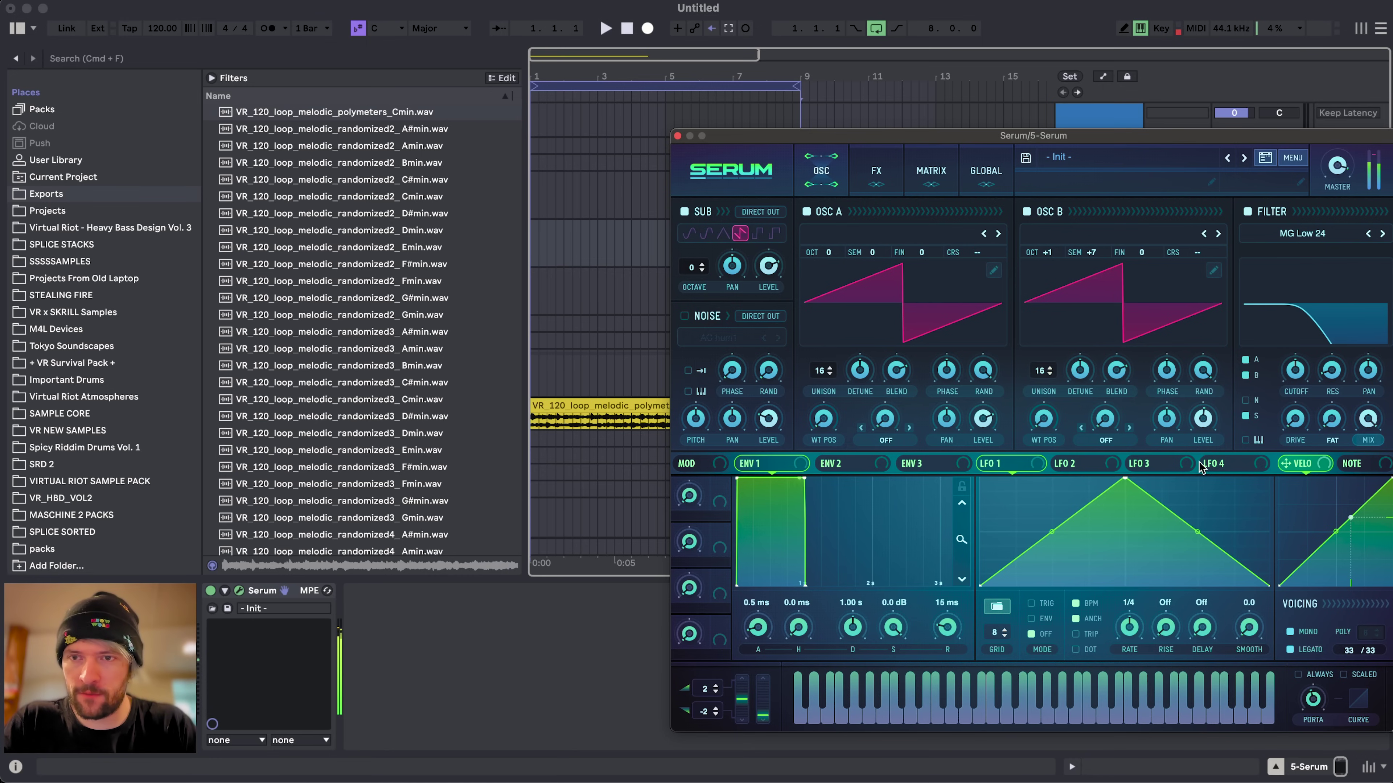
left_click_drag(1080, 373, 1078, 390)
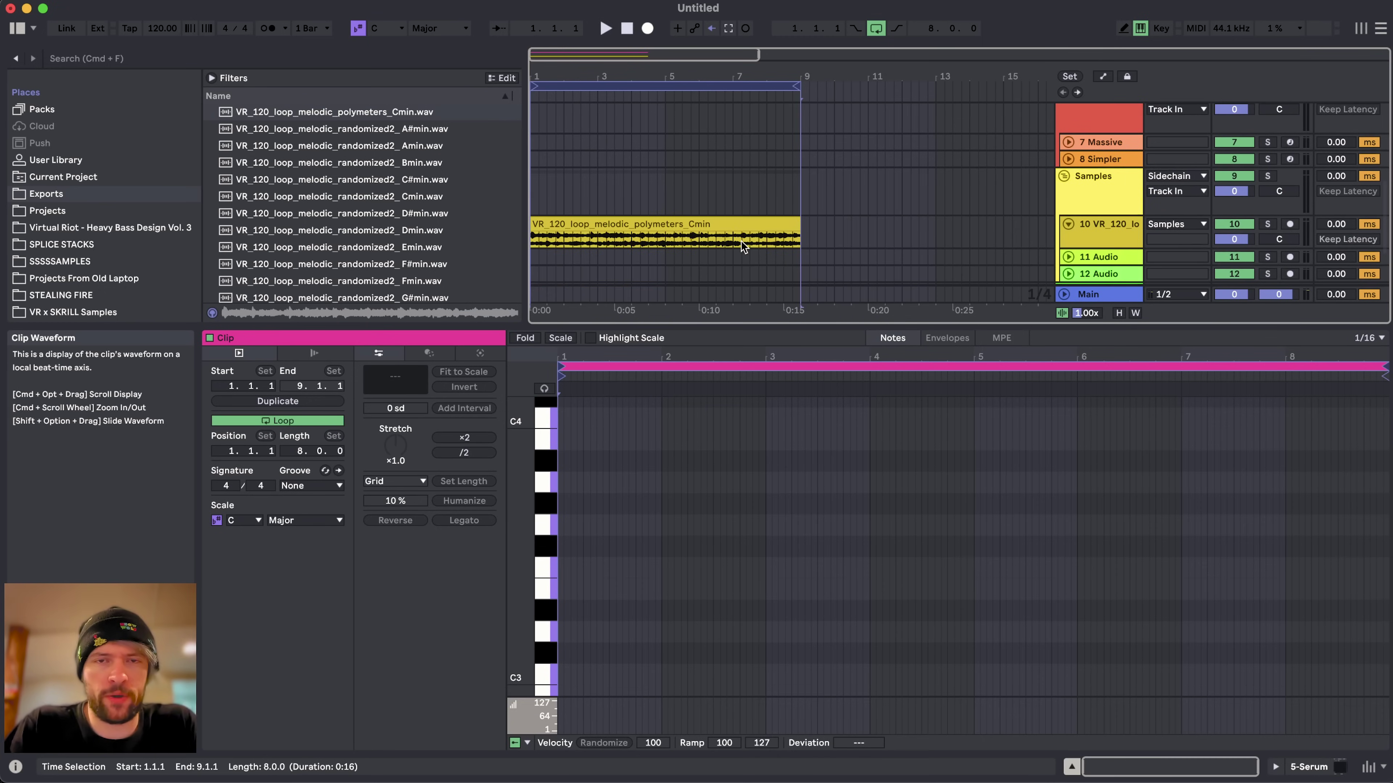
- Create an eight-bar clip on the Serum track and add a one-bar F0 note at its start
scroll(740, 241, "up", 5)
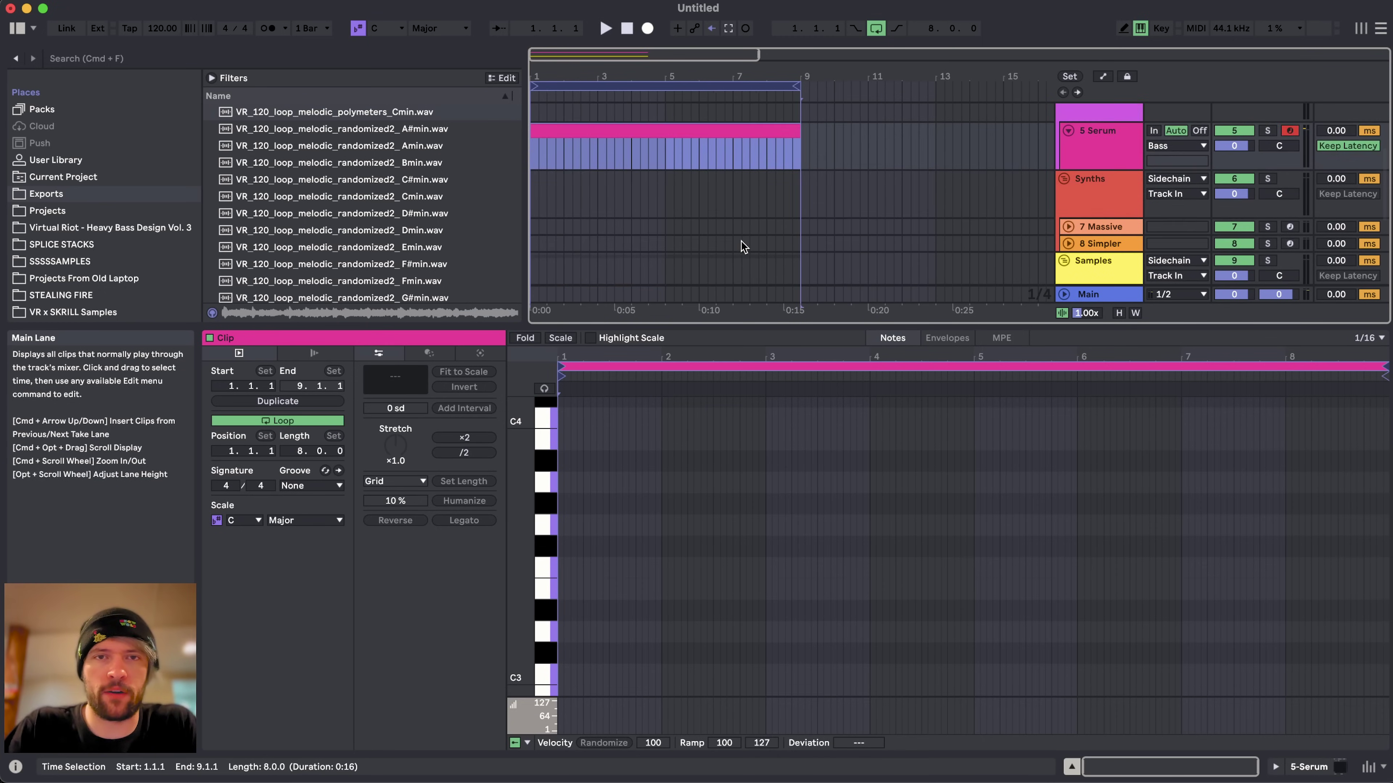
scroll(735, 248, "down", 4)
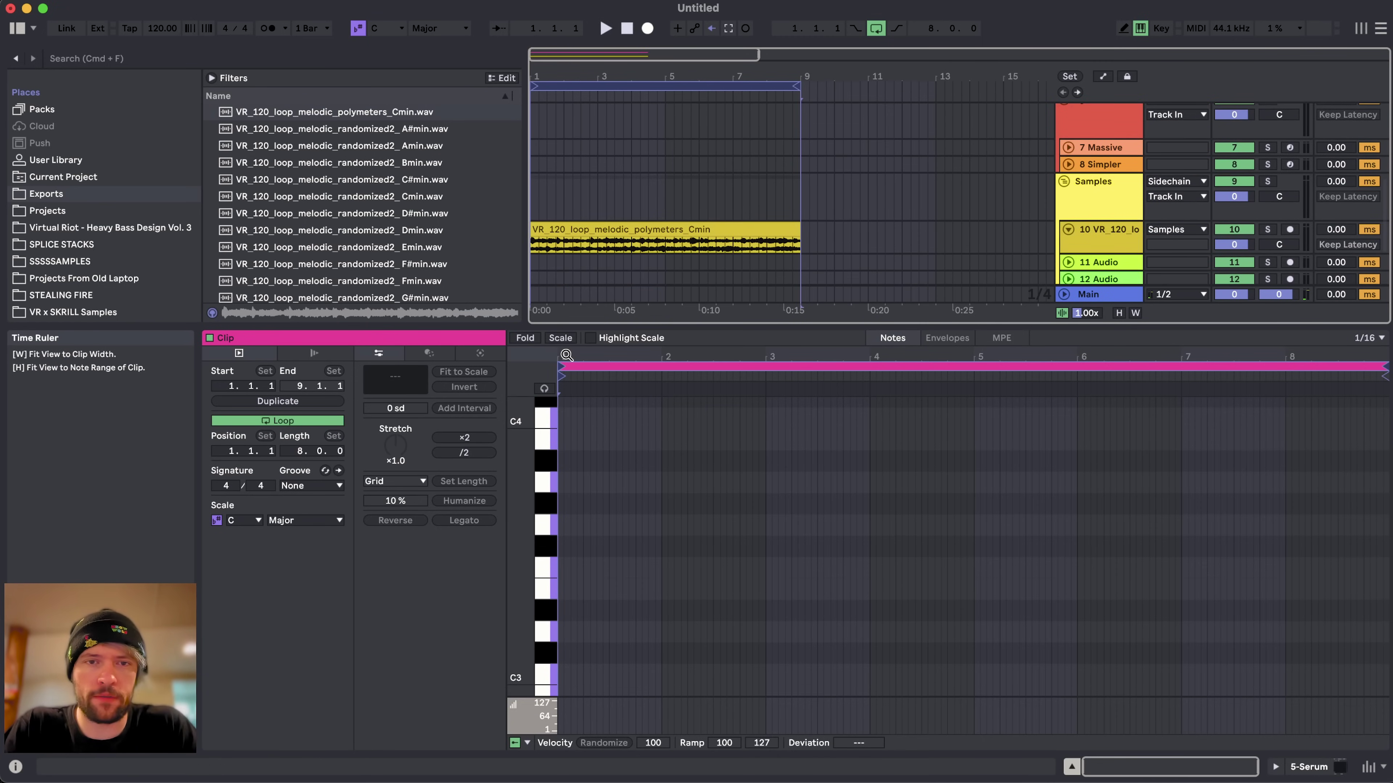
left_click_drag(561, 357, 561, 406)
scroll(653, 483, "down", 3)
key("space")
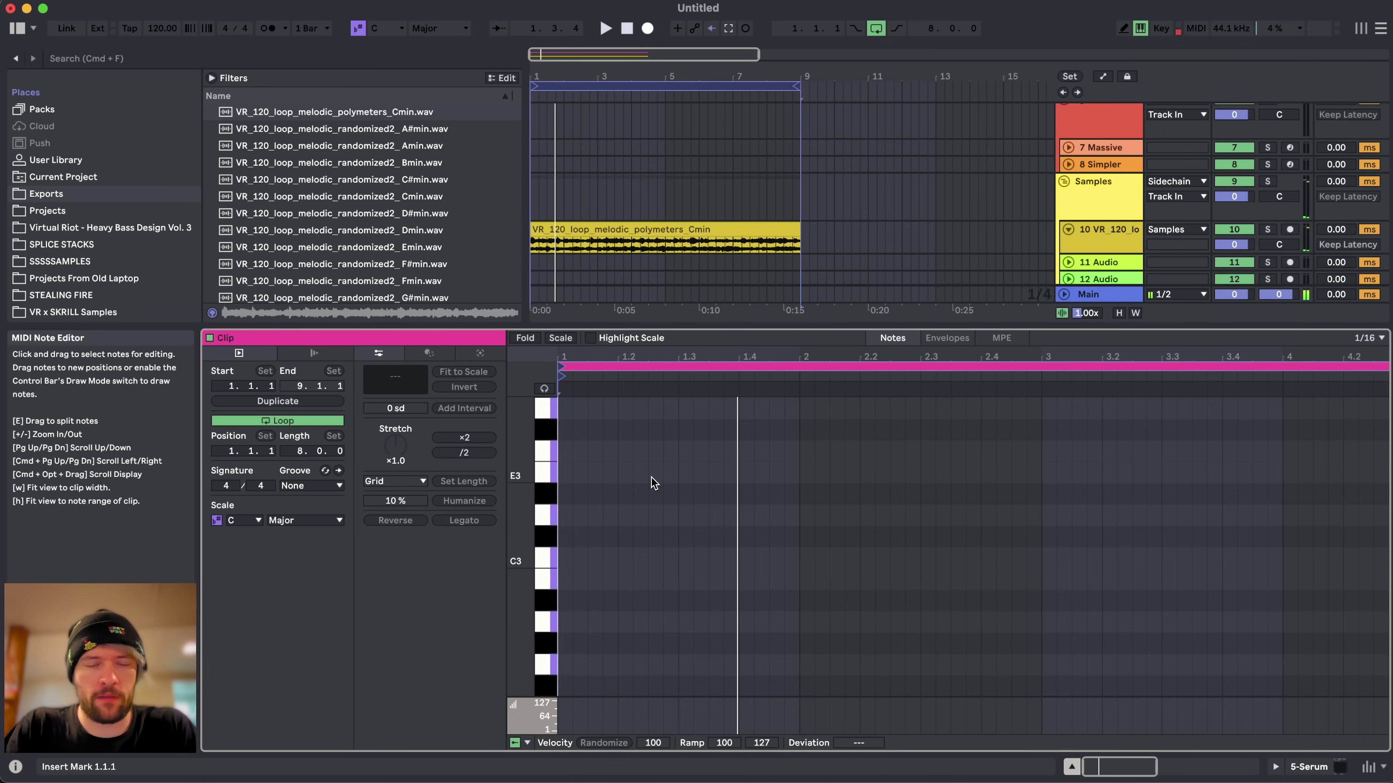
scroll(634, 665, "down", 10)
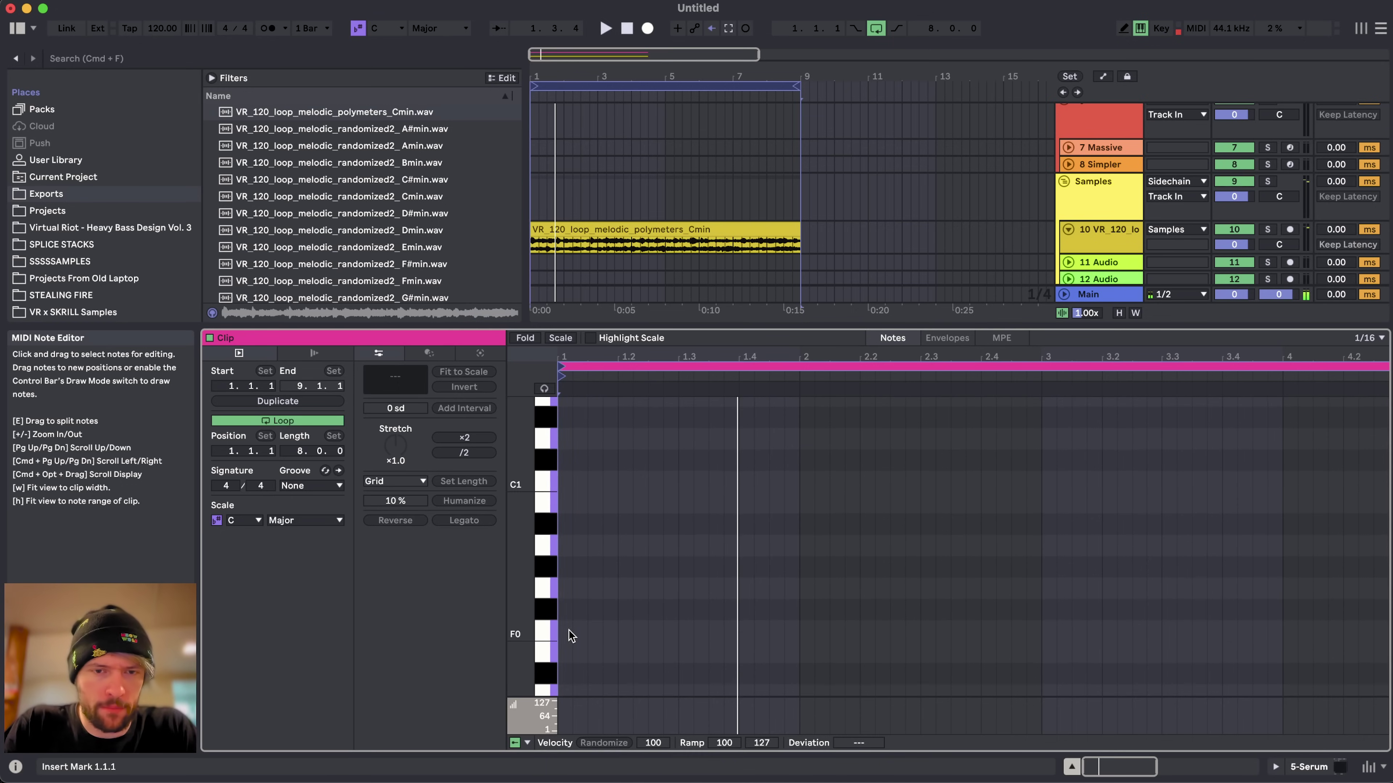
double_click(568, 635)
left_click_drag(774, 630, 796, 634)
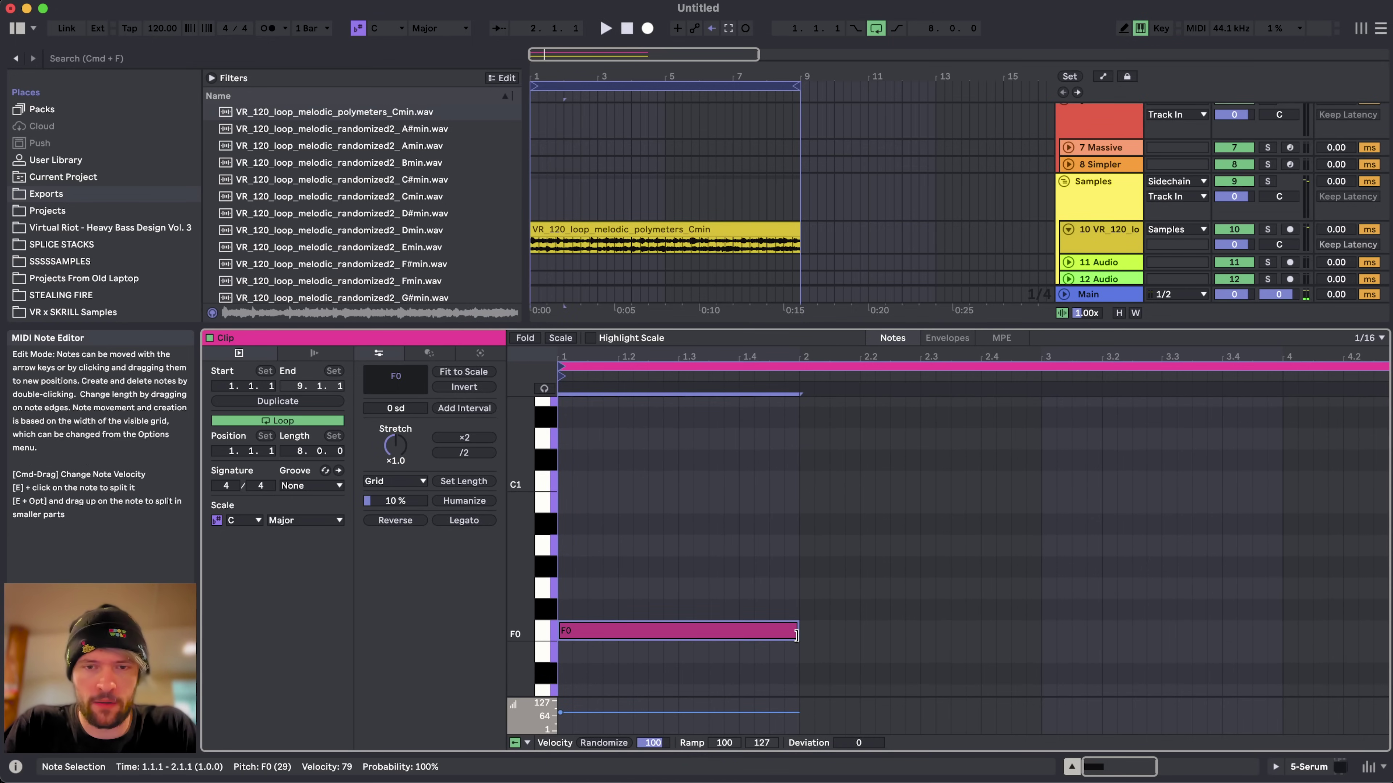
- Duplicate the F0 note into bar 2, raise the copy to G#0, and play the bass line
key("super+d")
key("Up")
key("Up")
key("Up")
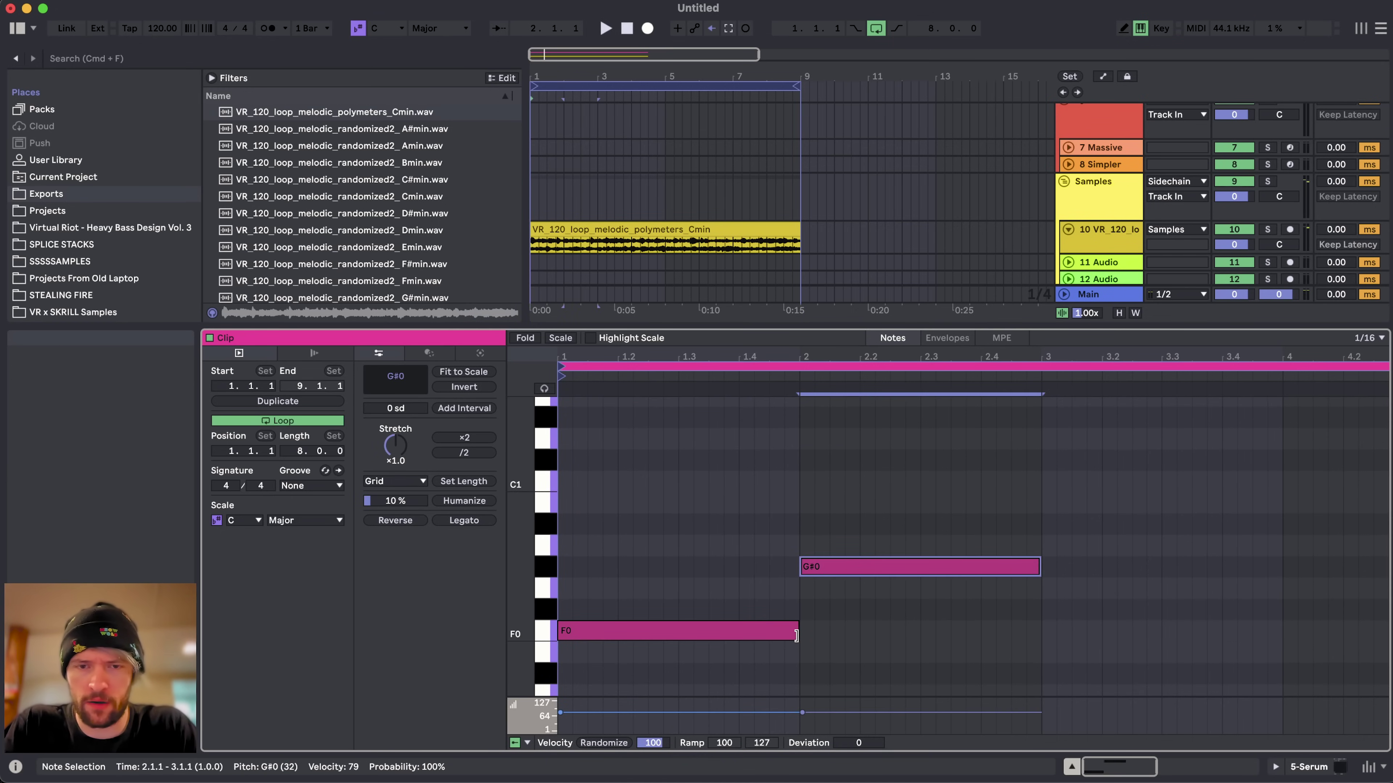
key("space")
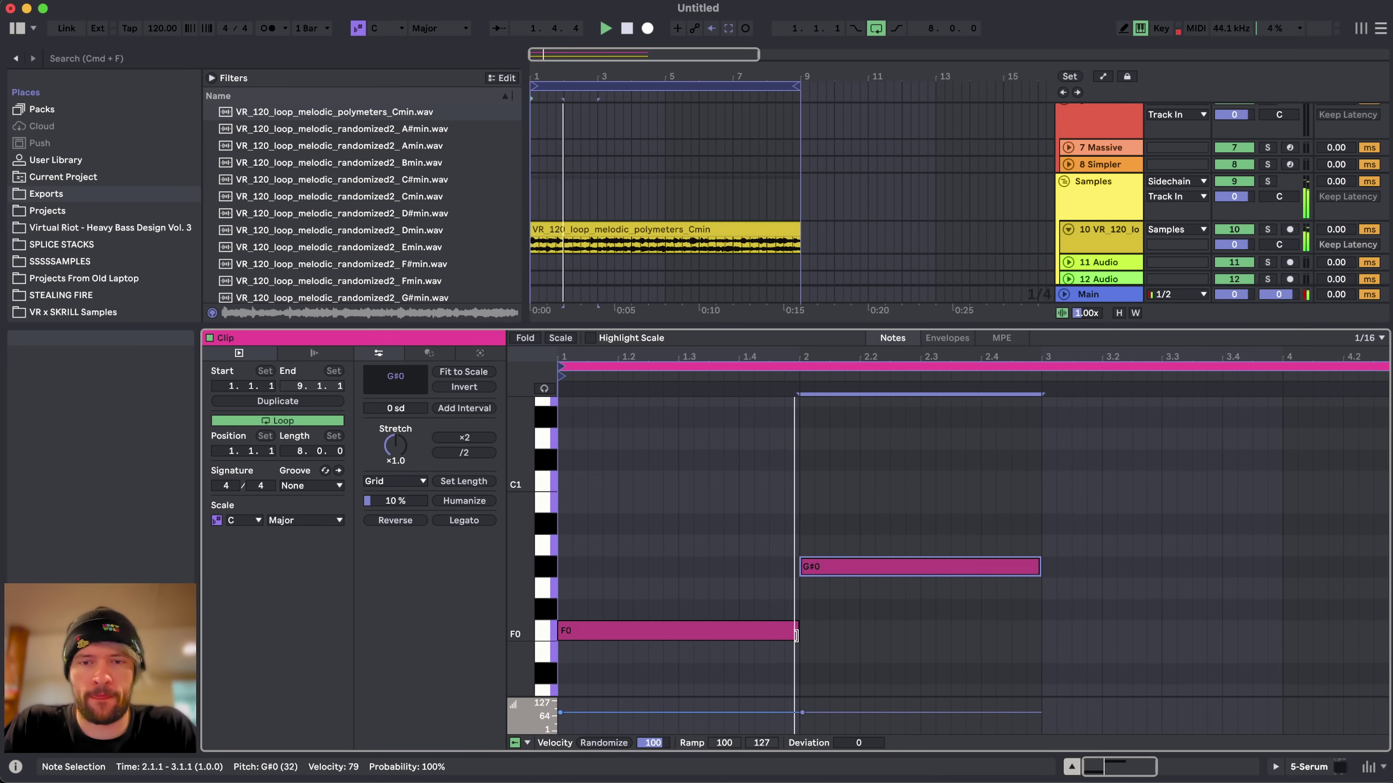
- Continue the bass line with a duplicated C1 note in bar 3 and another copy in bar 4 lowered two semitones
key("super+d")
key("Up")
key("Up")
key("Up")
key("Up")
key("super+d")
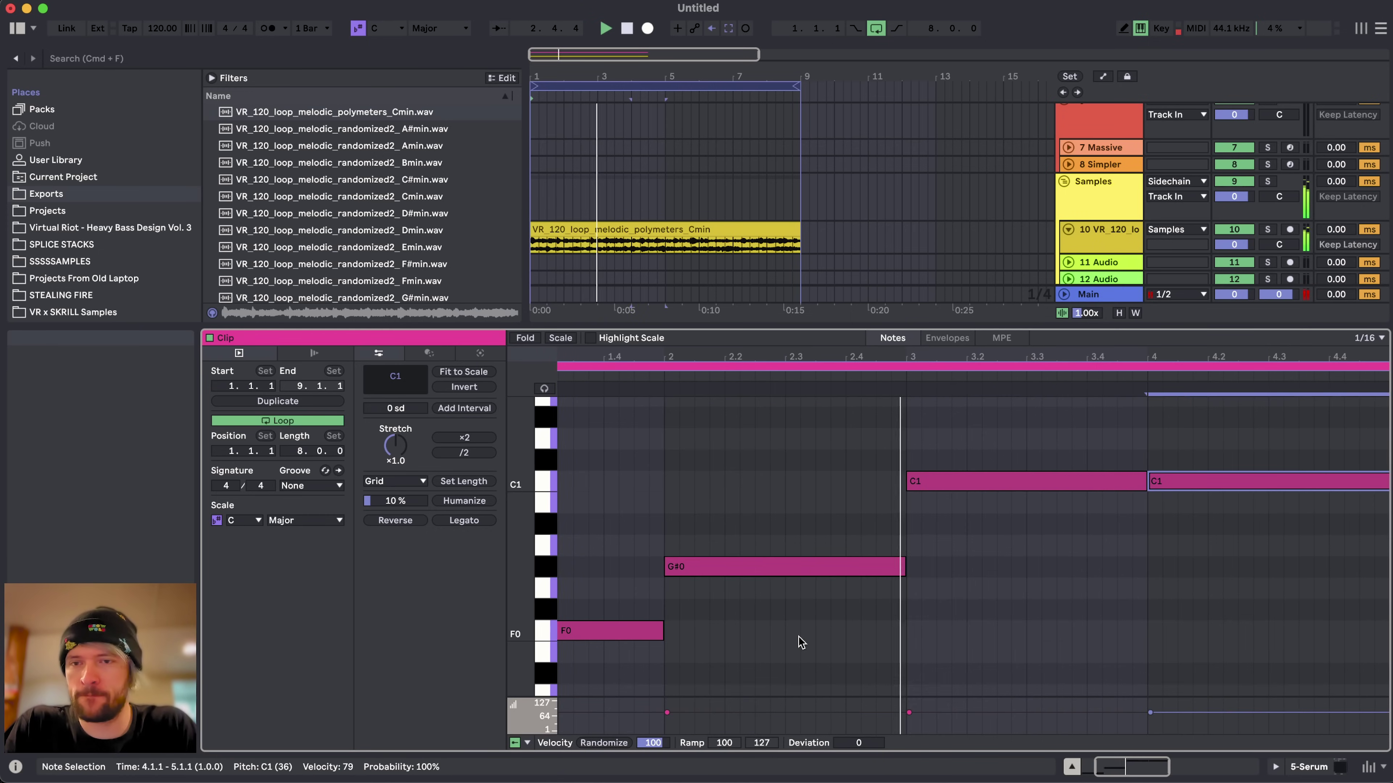
key("Down")
key("Down")
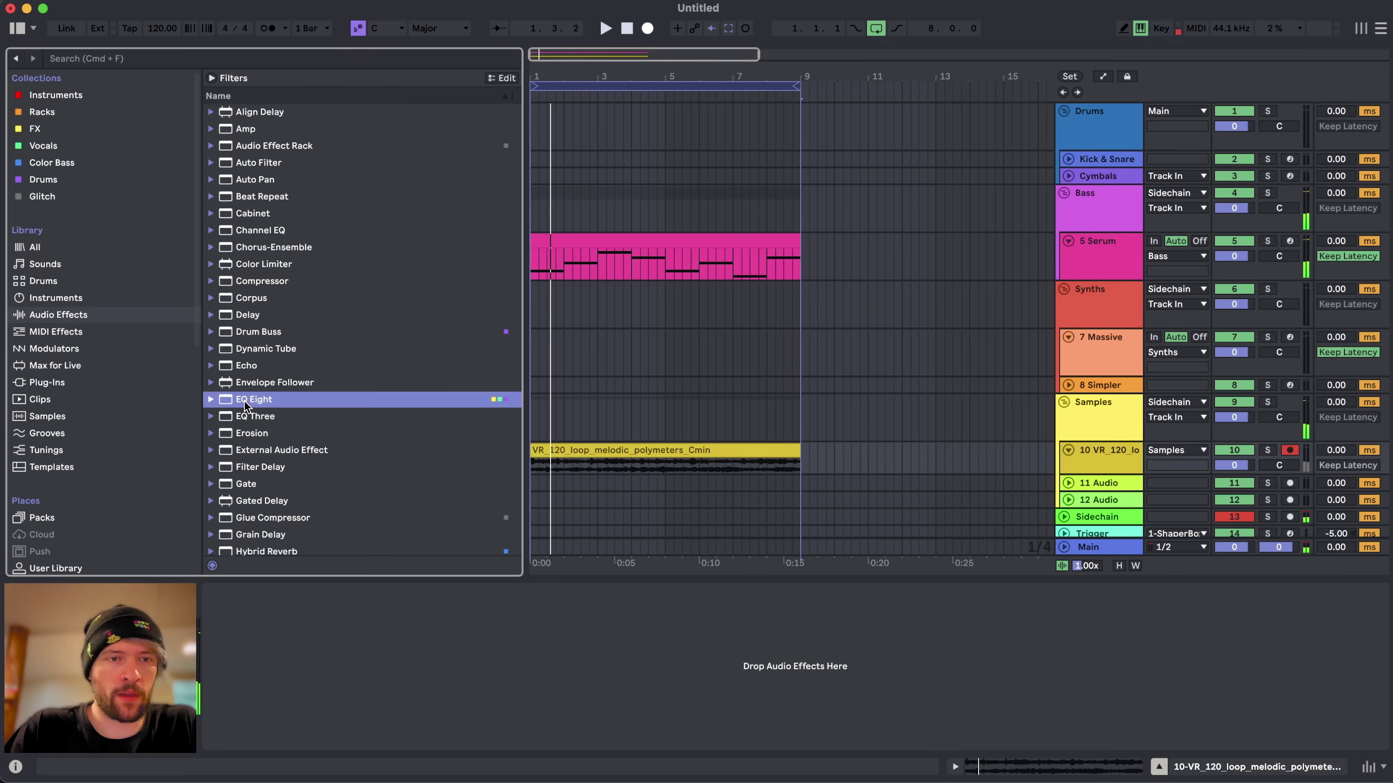
- Add EQ Eight to the melodic polymeters loop track and lower that track's volume to -2.4 dB
left_click_drag(599, 473, 352, 672)
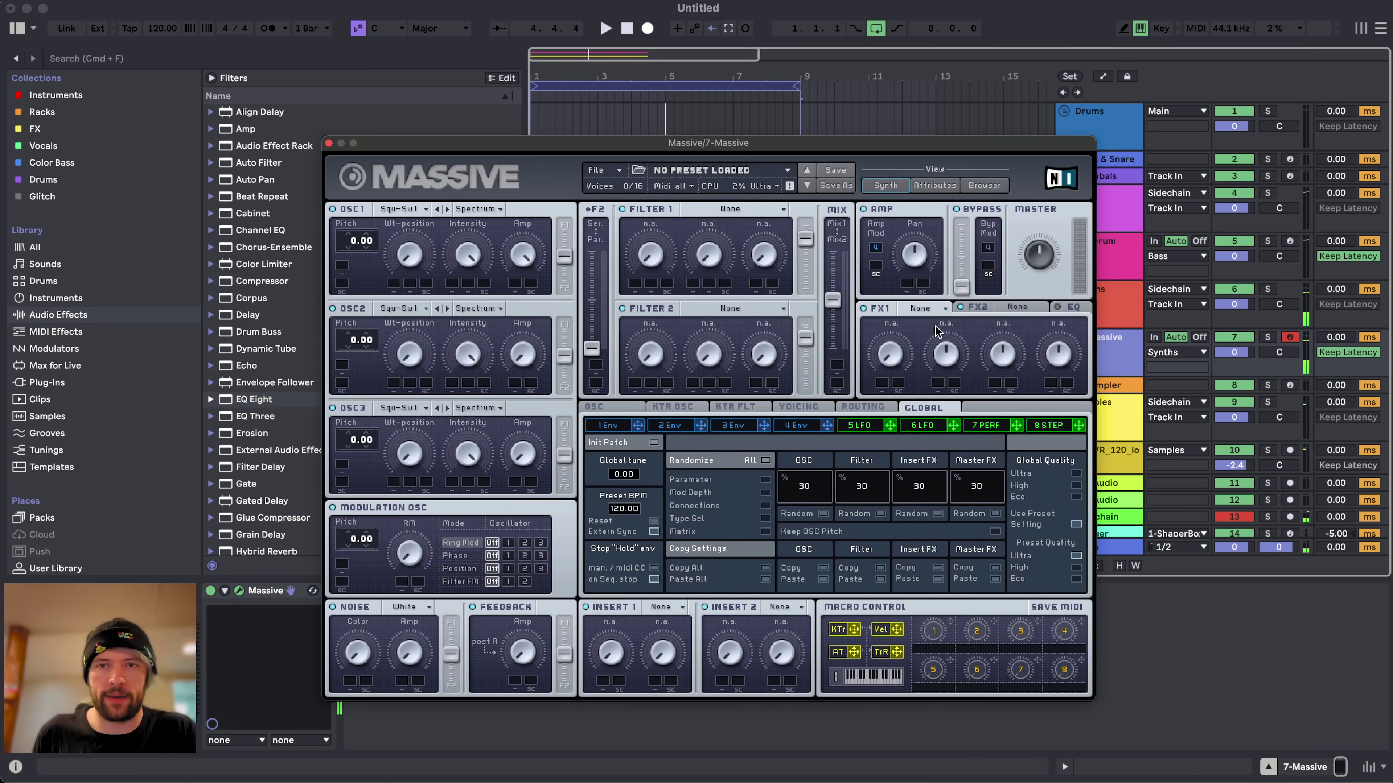
- In Massive, modulate OSC1's pitch by 12.00 with envelope 3 and switch that envelope to One Shot with an adjusted decay
left_click(927, 309)
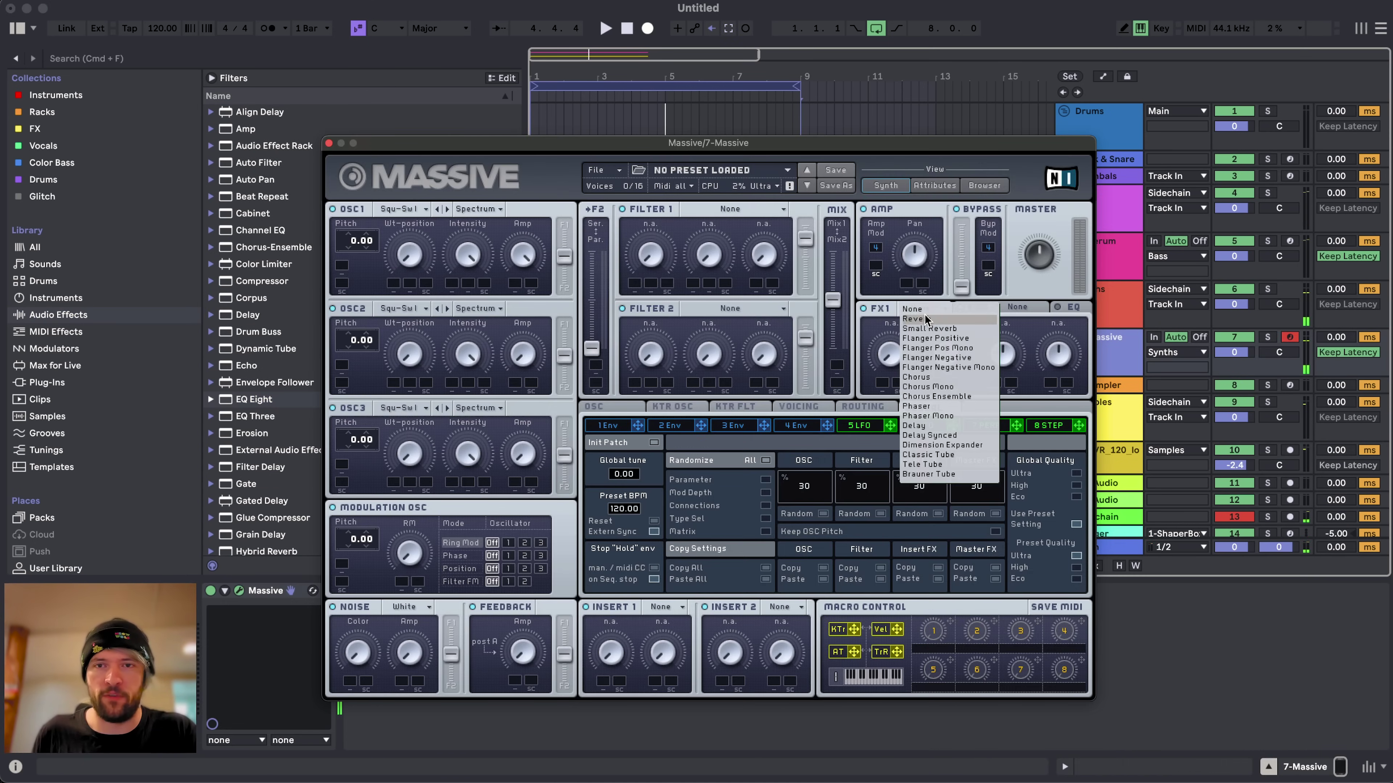
left_click(665, 485)
left_click(790, 427)
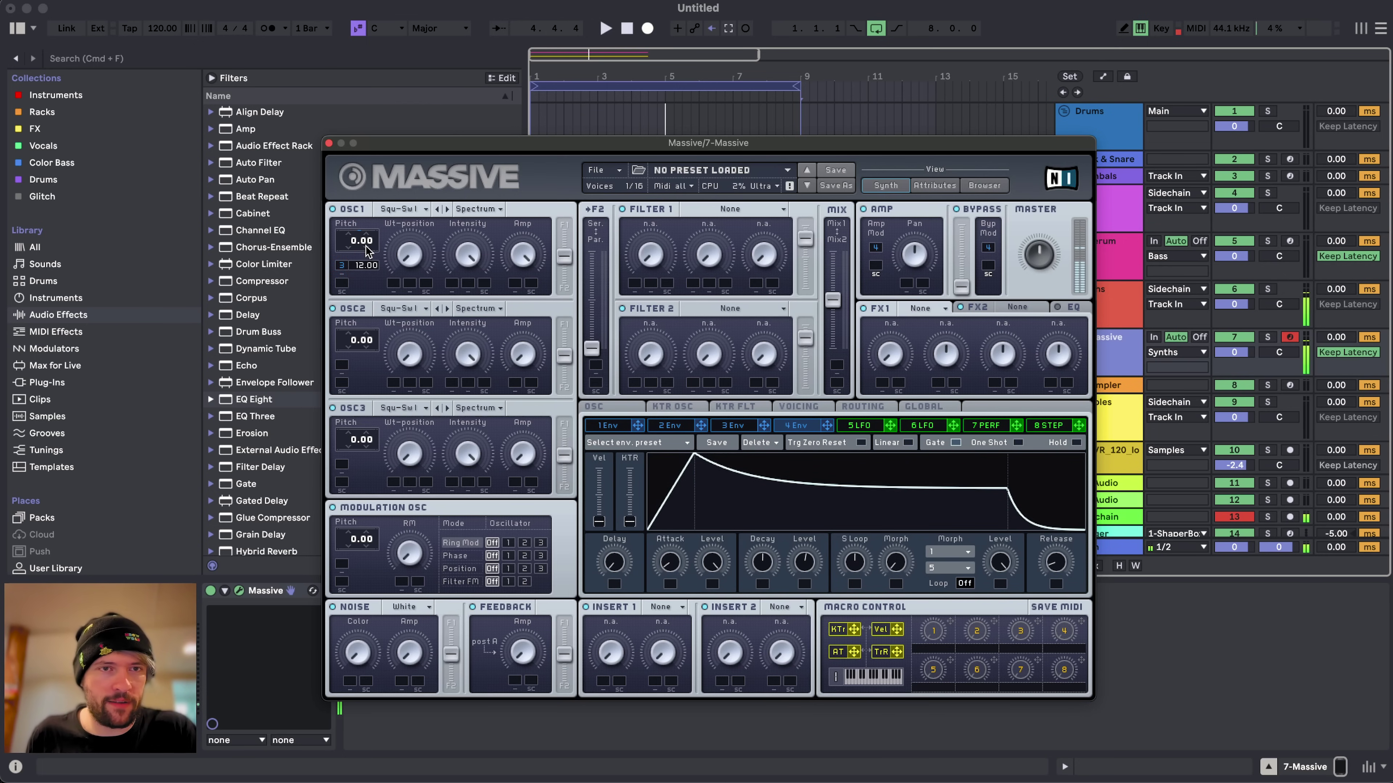
left_click(731, 427)
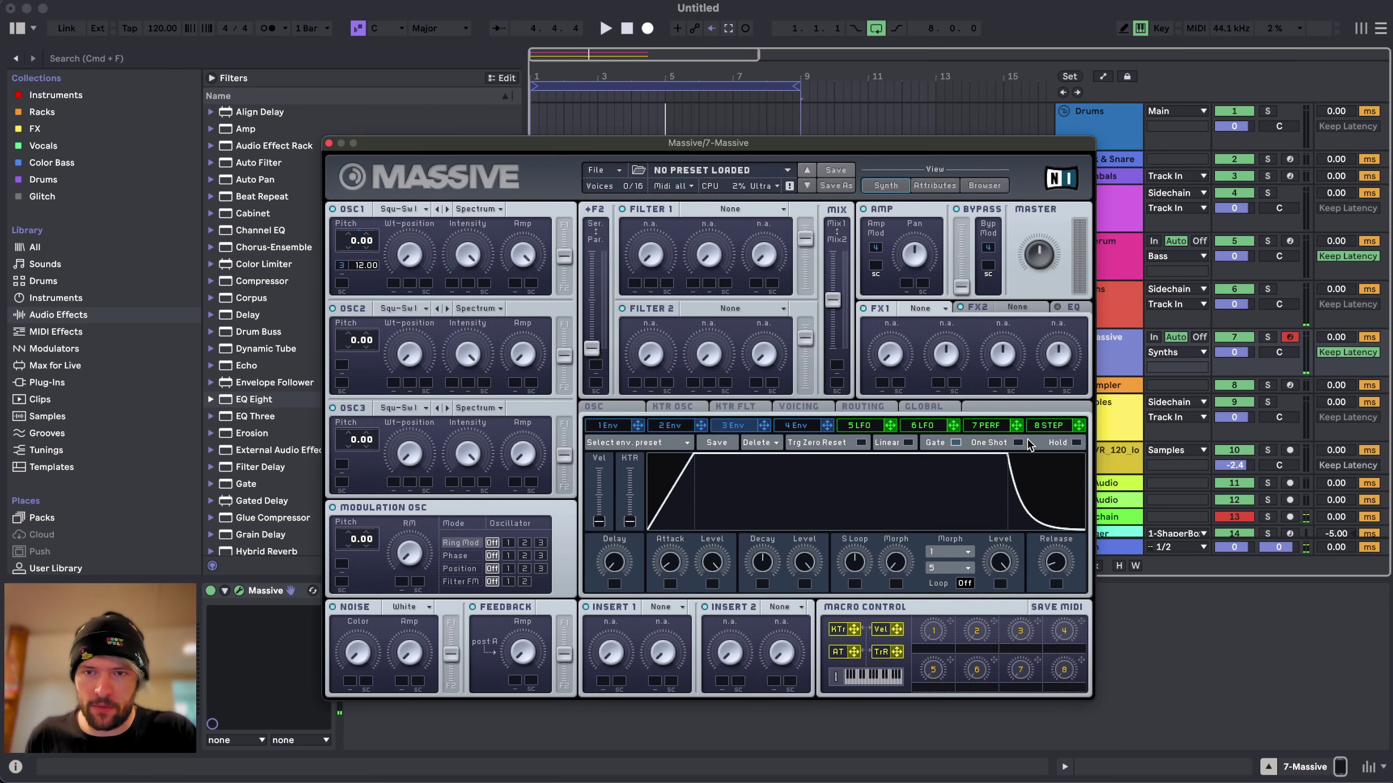
left_click_drag(779, 551, 684, 674)
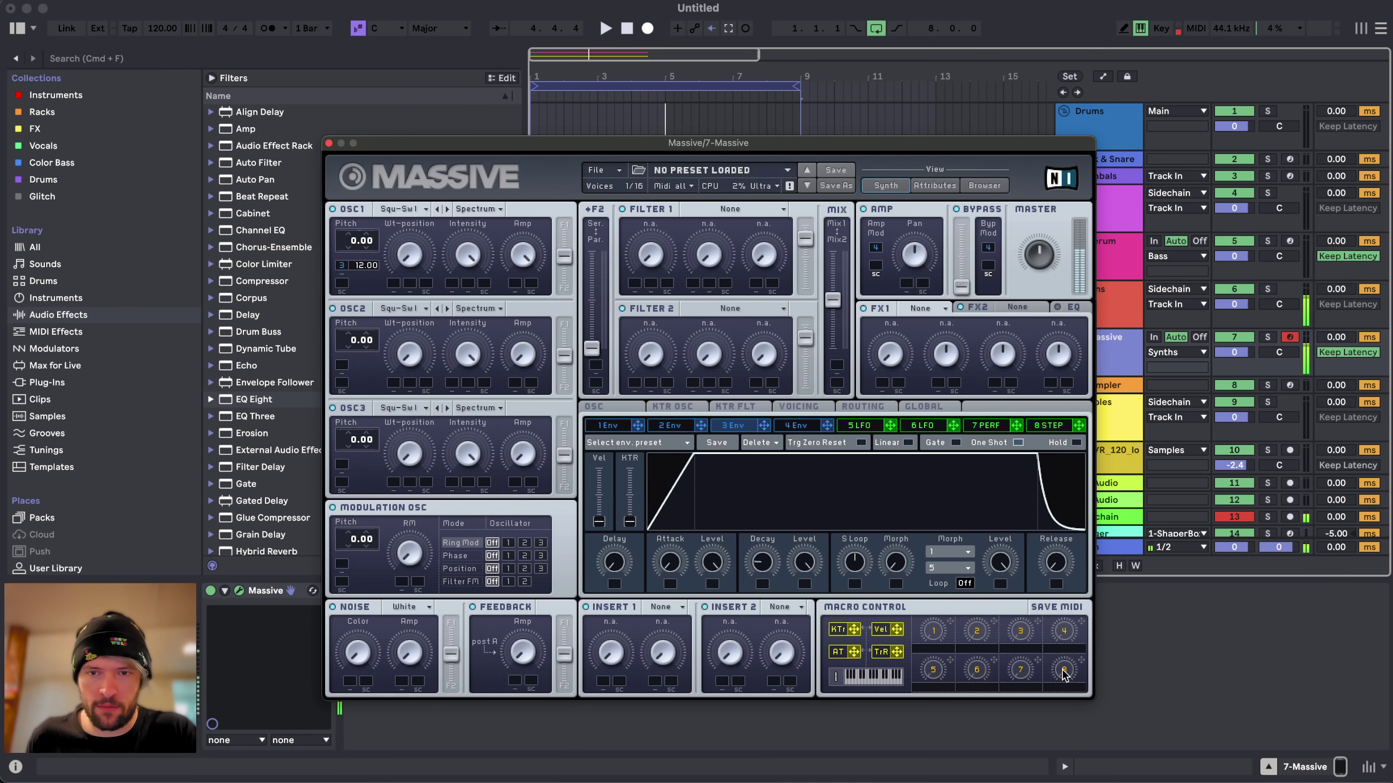
- Add Echo and Reverb after Massive and play the set to hear the lead against the loop and bass
double_click(246, 365)
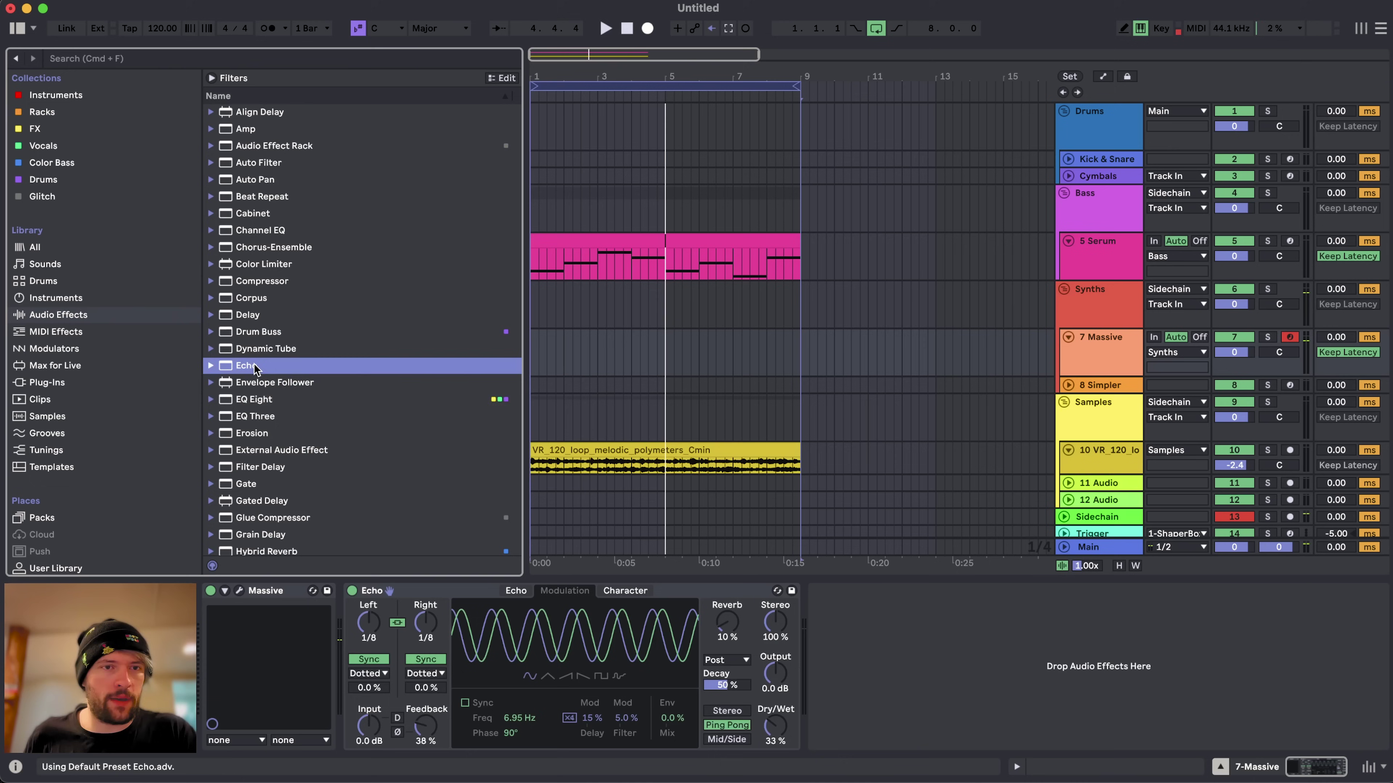
scroll(255, 368, "down", 9)
double_click(247, 310)
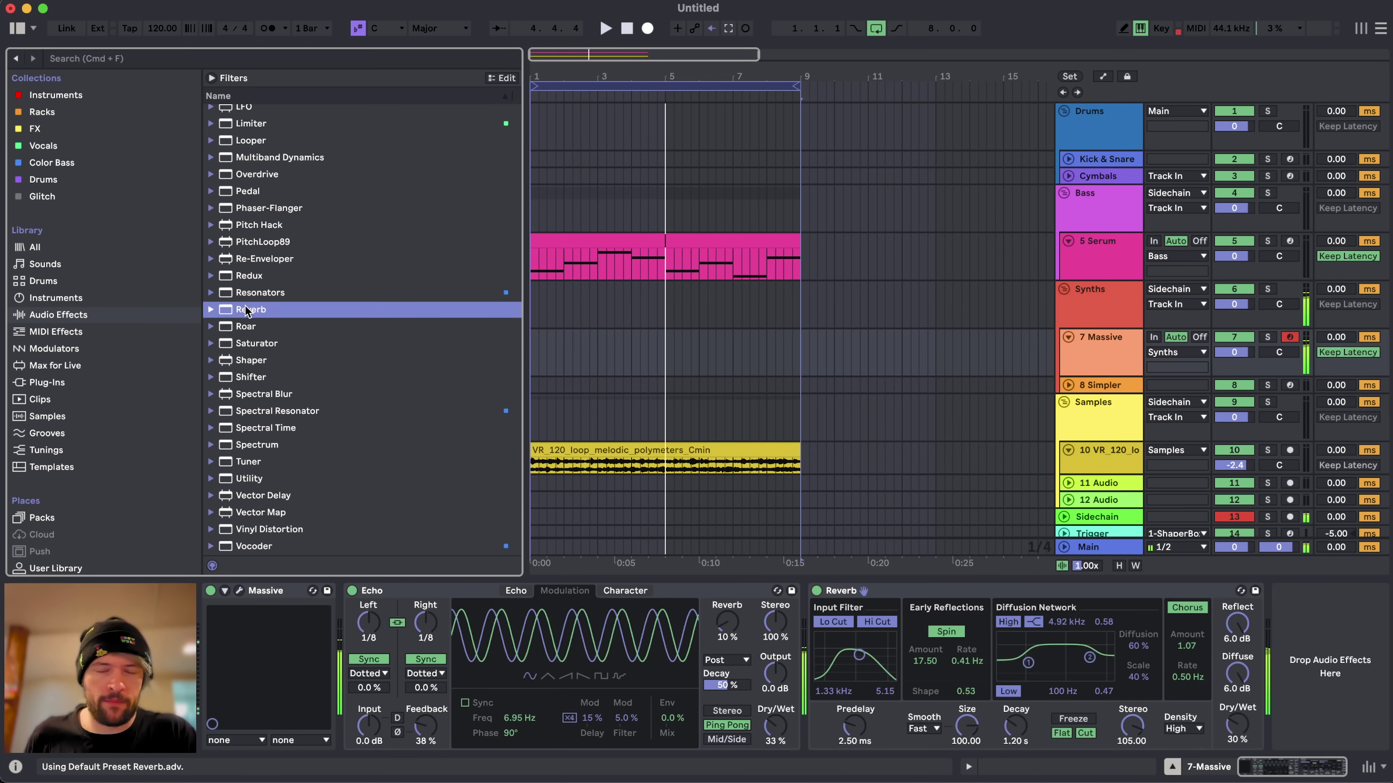
key("space")
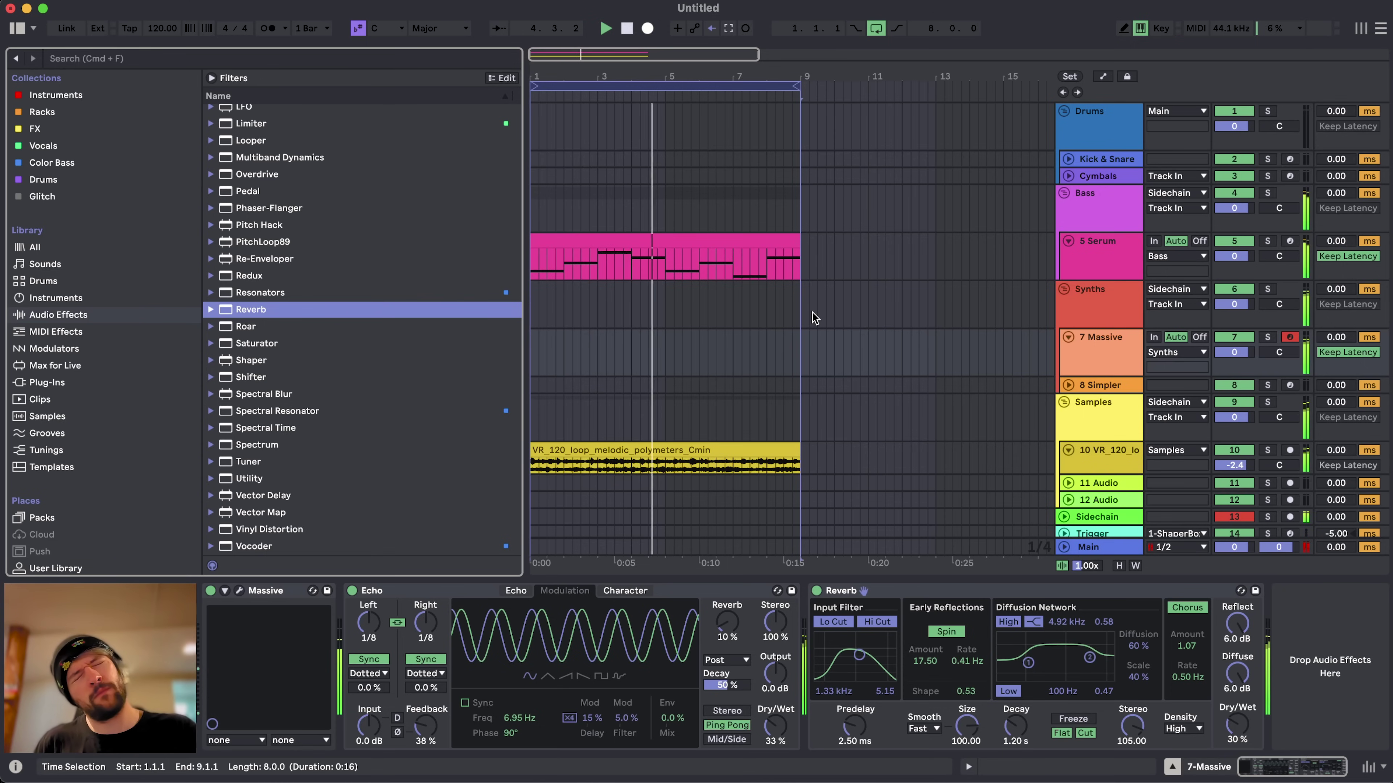
key("space")
- Create a four-bar clip on the 7 Massive track, add a short A#3 note at its start, and duplicate it
double_click(683, 361)
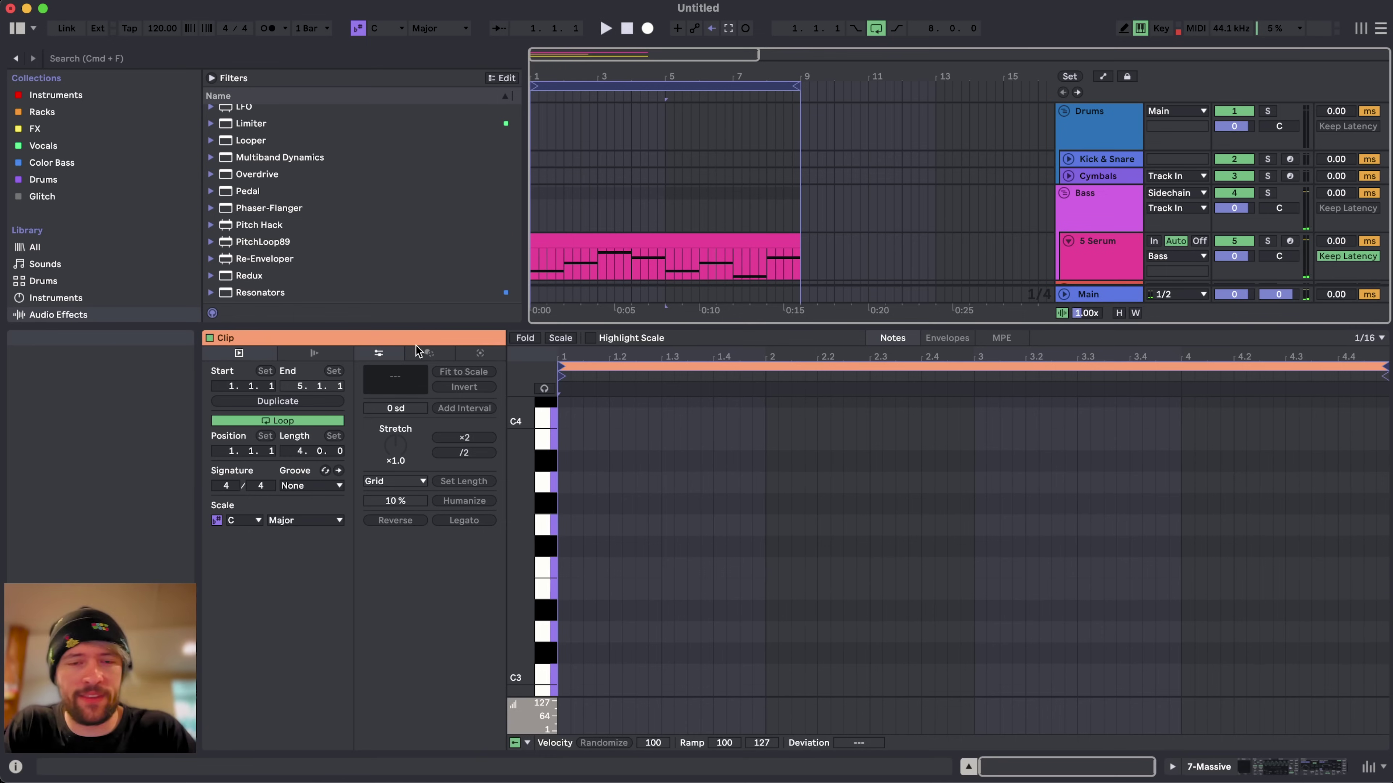
key("super+v")
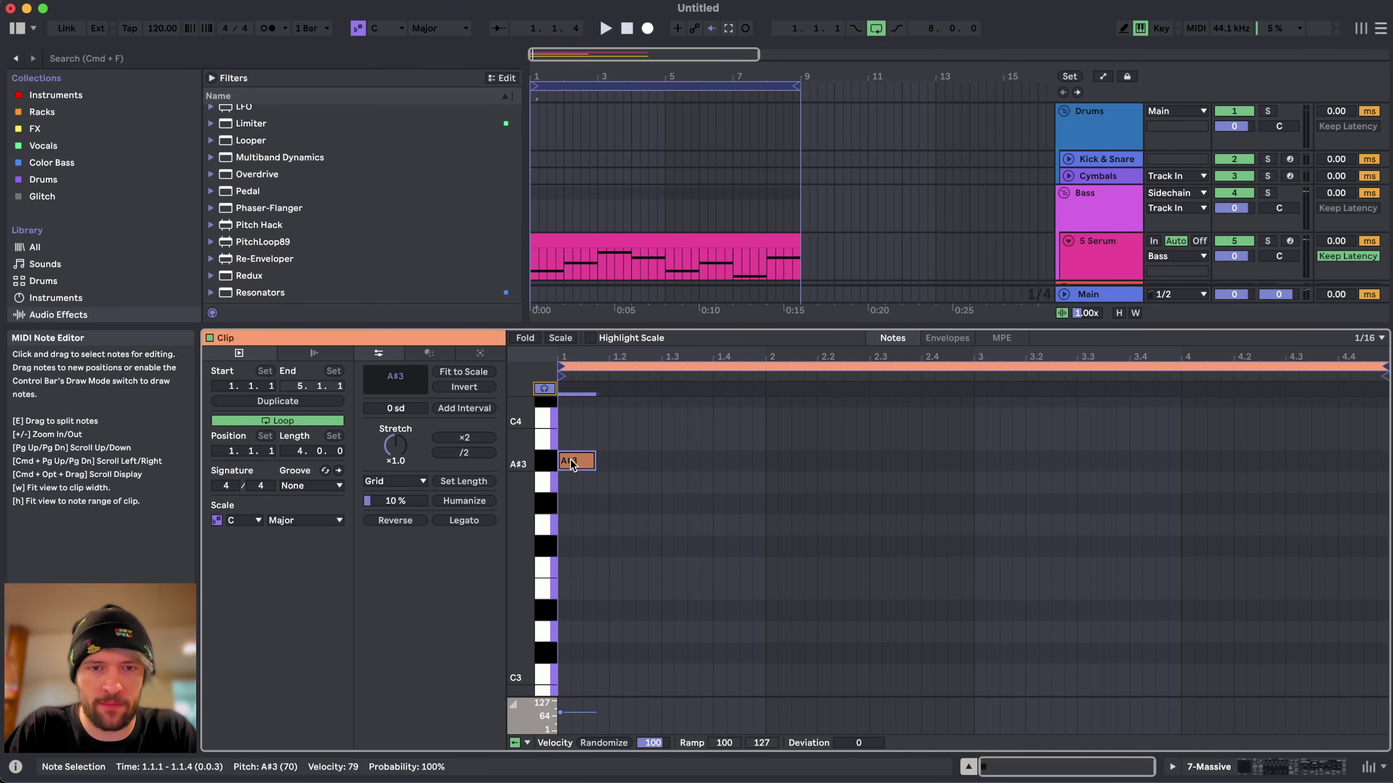
key("super+d")
key("super+d")
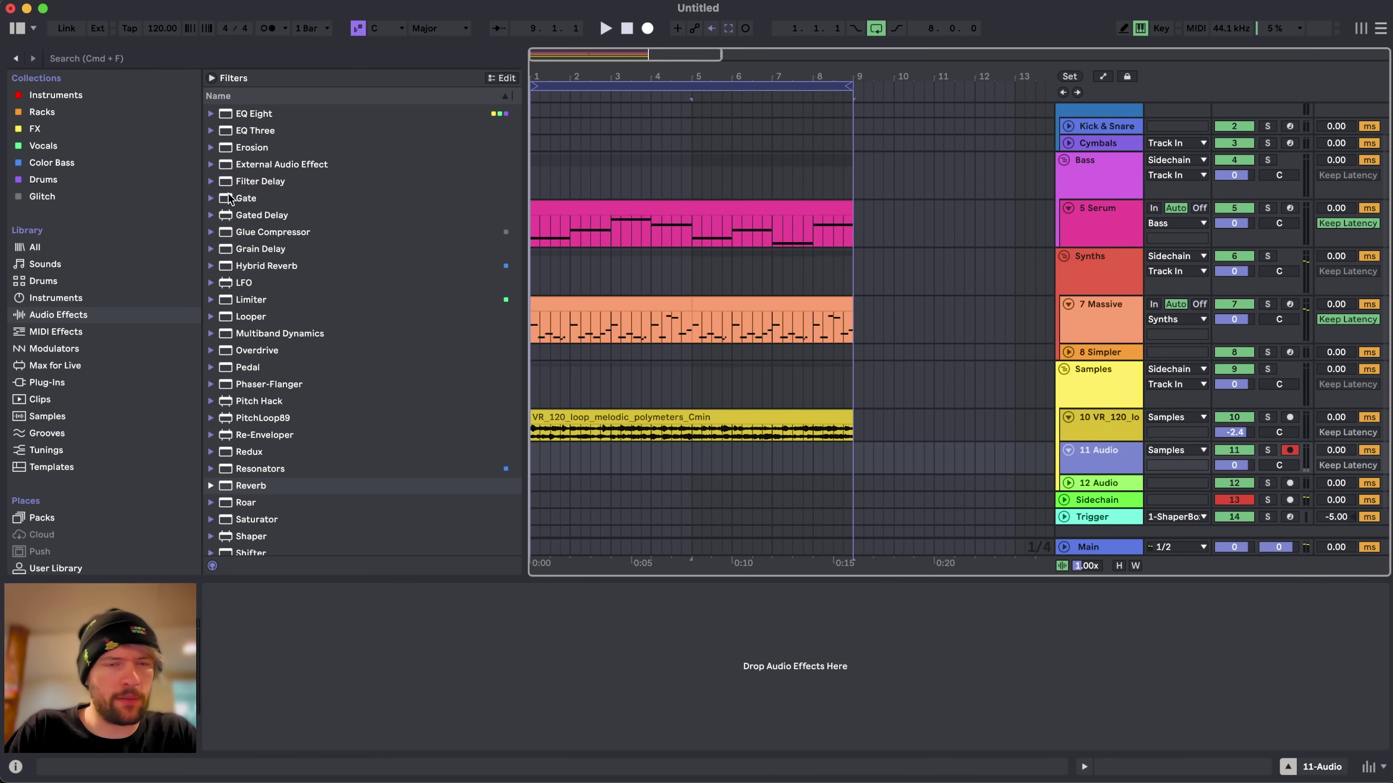
- Place VR_HBD3_120_drum_loop_full_BreakyIntroBeat.wav from the Virtual Riot - Heavy Bass Design Vol. 3 drum loops at bar 1 of the 11 Audio track and duplicate it
scroll(37, 456, "down", 10)
left_click(87, 227)
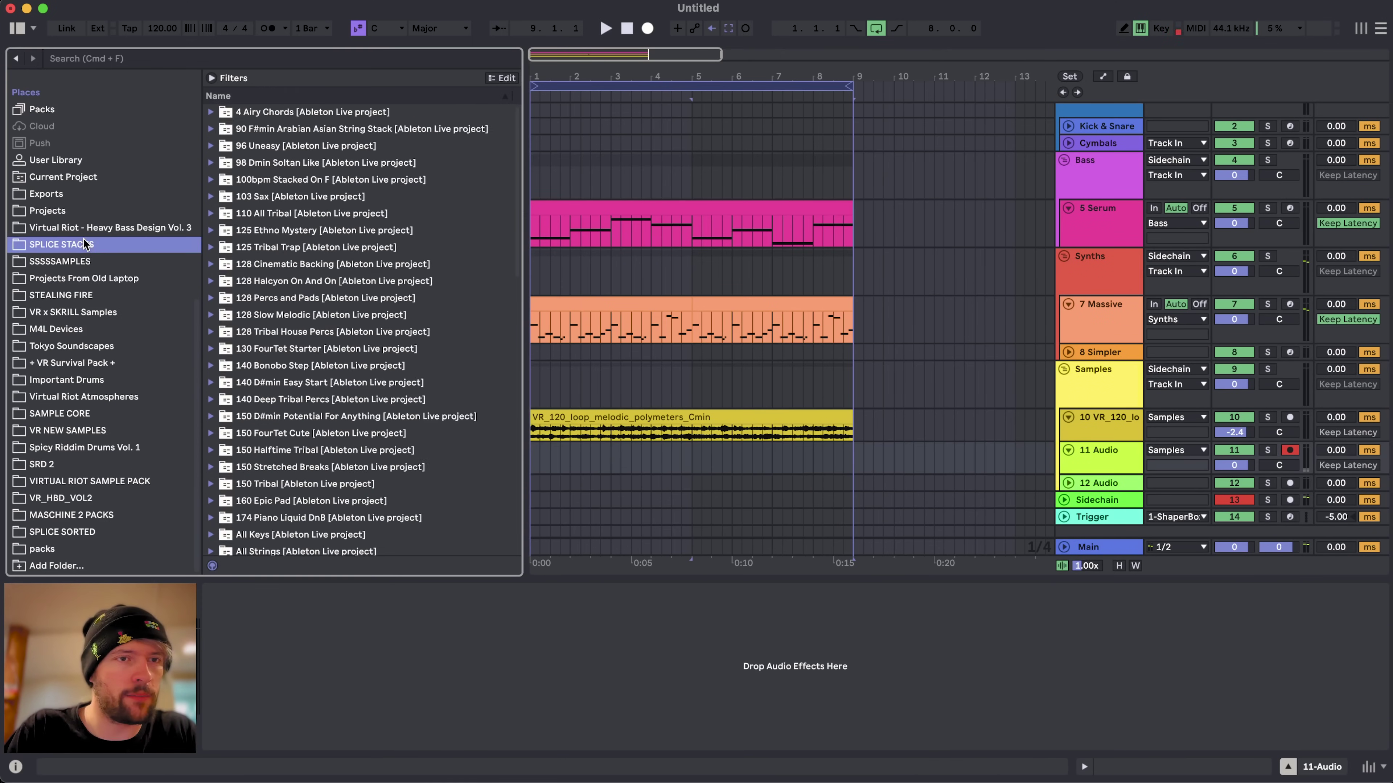
left_click(248, 111)
left_click(258, 128)
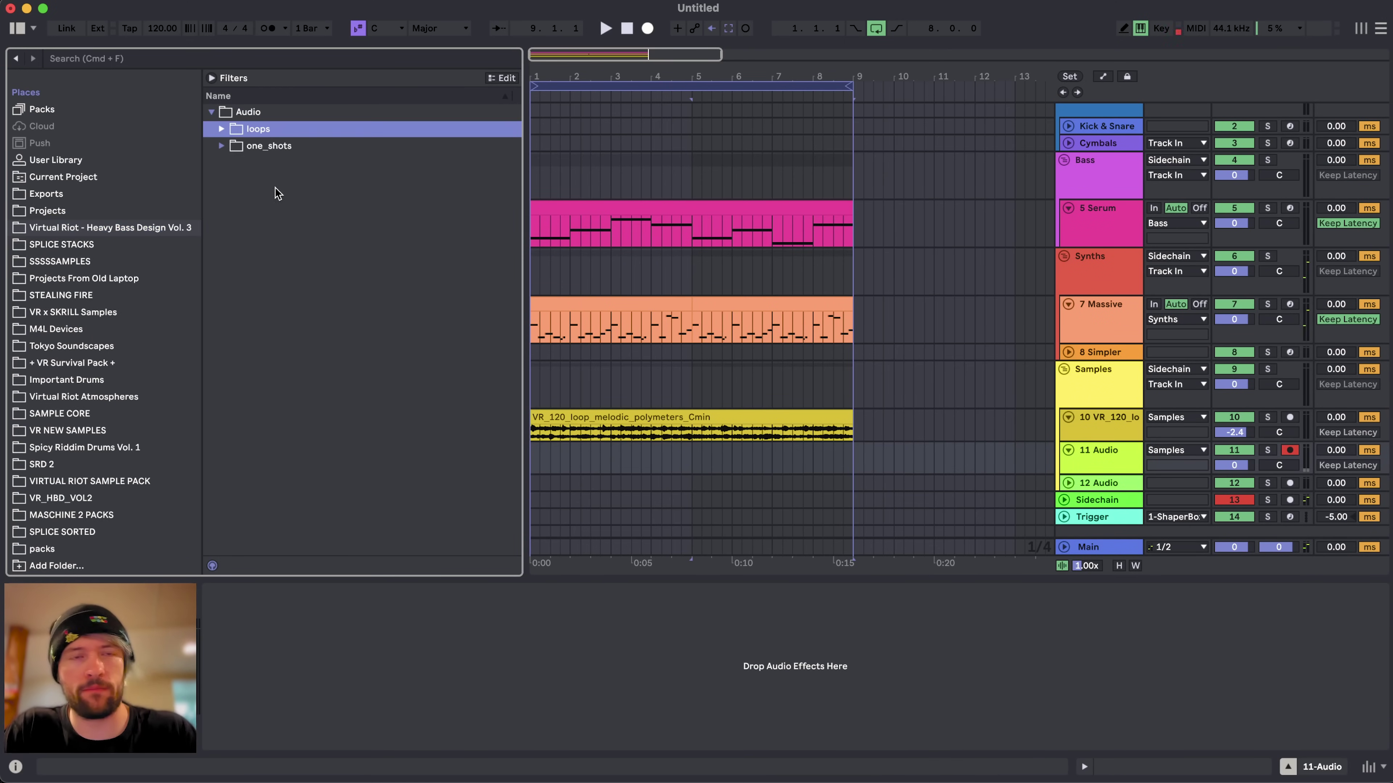
left_click(282, 163)
left_click(357, 193)
left_click(356, 178)
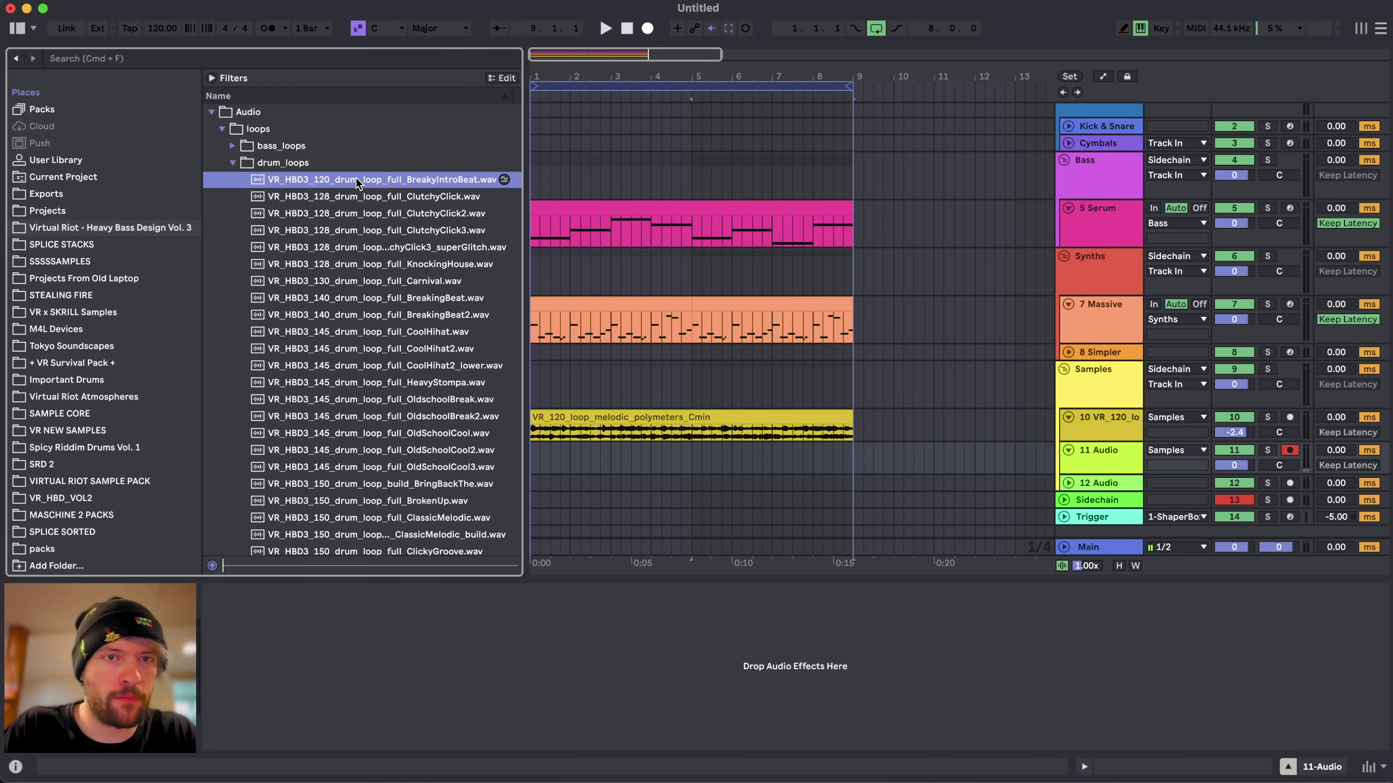
scroll(367, 320, "down", 1)
scroll(366, 320, "down", 2)
left_click_drag(392, 118, 528, 447)
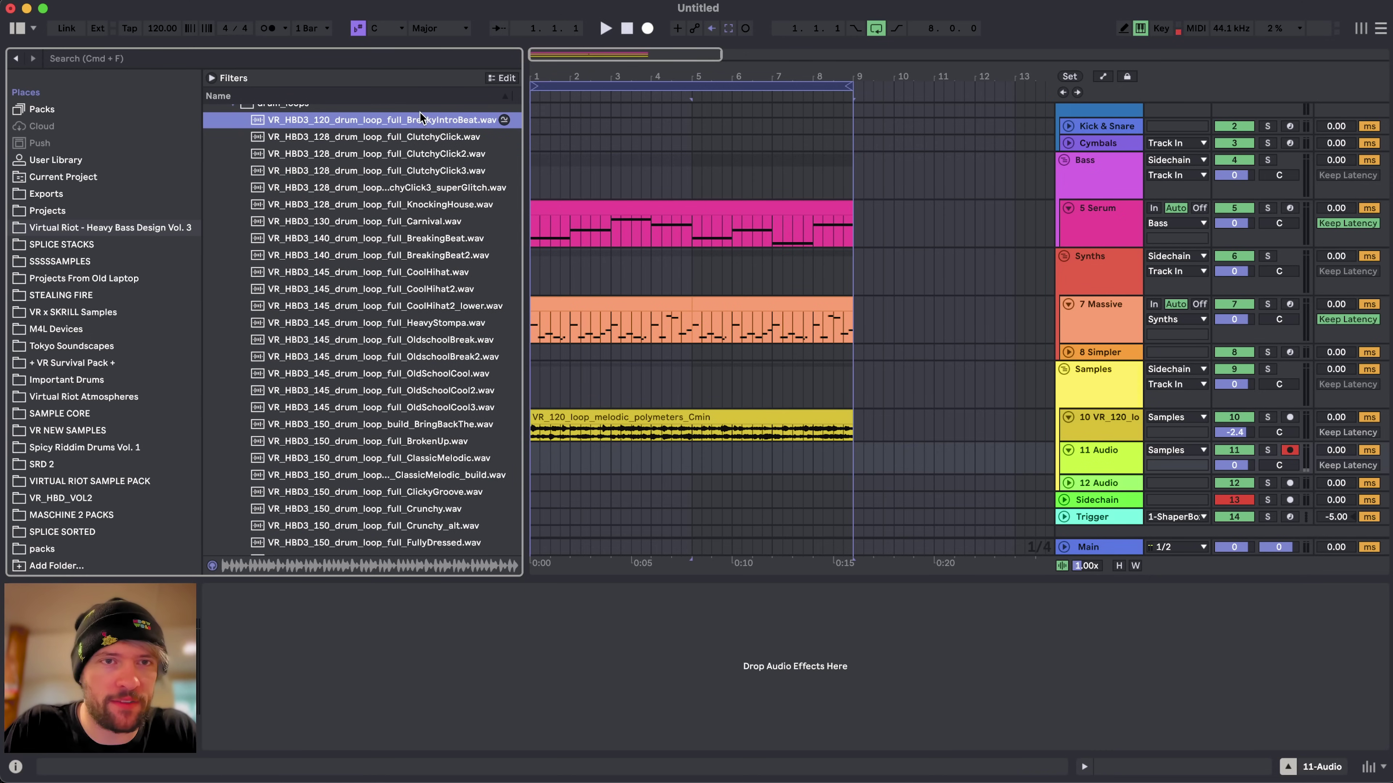
left_click_drag(420, 116, 563, 451)
key("super+d")
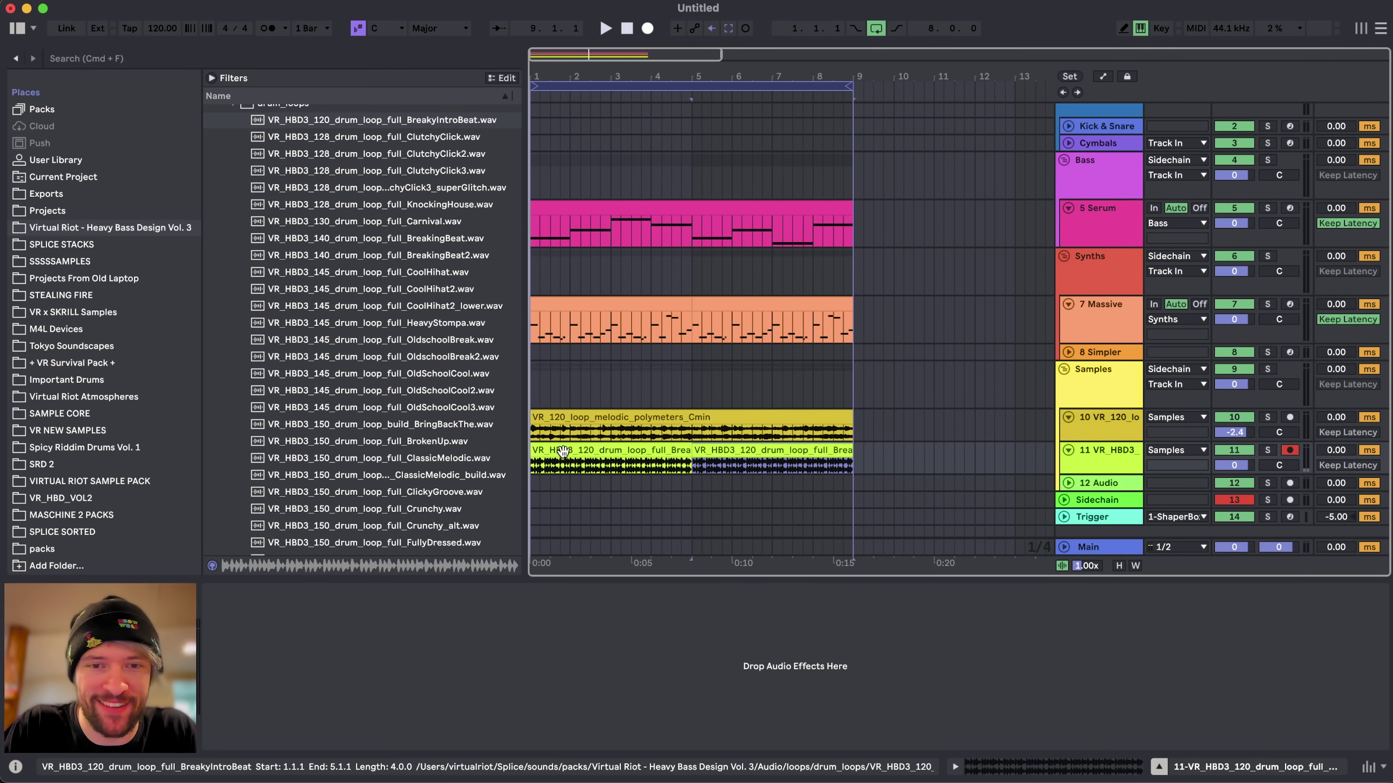
- Play the set and lower the drum loop track's volume to -6.1 dB and the Main volume to -1.1 dB
left_click(563, 451)
left_click_drag(1241, 467, 1242, 499)
left_click_drag(1236, 548, 1236, 589)
key("space")
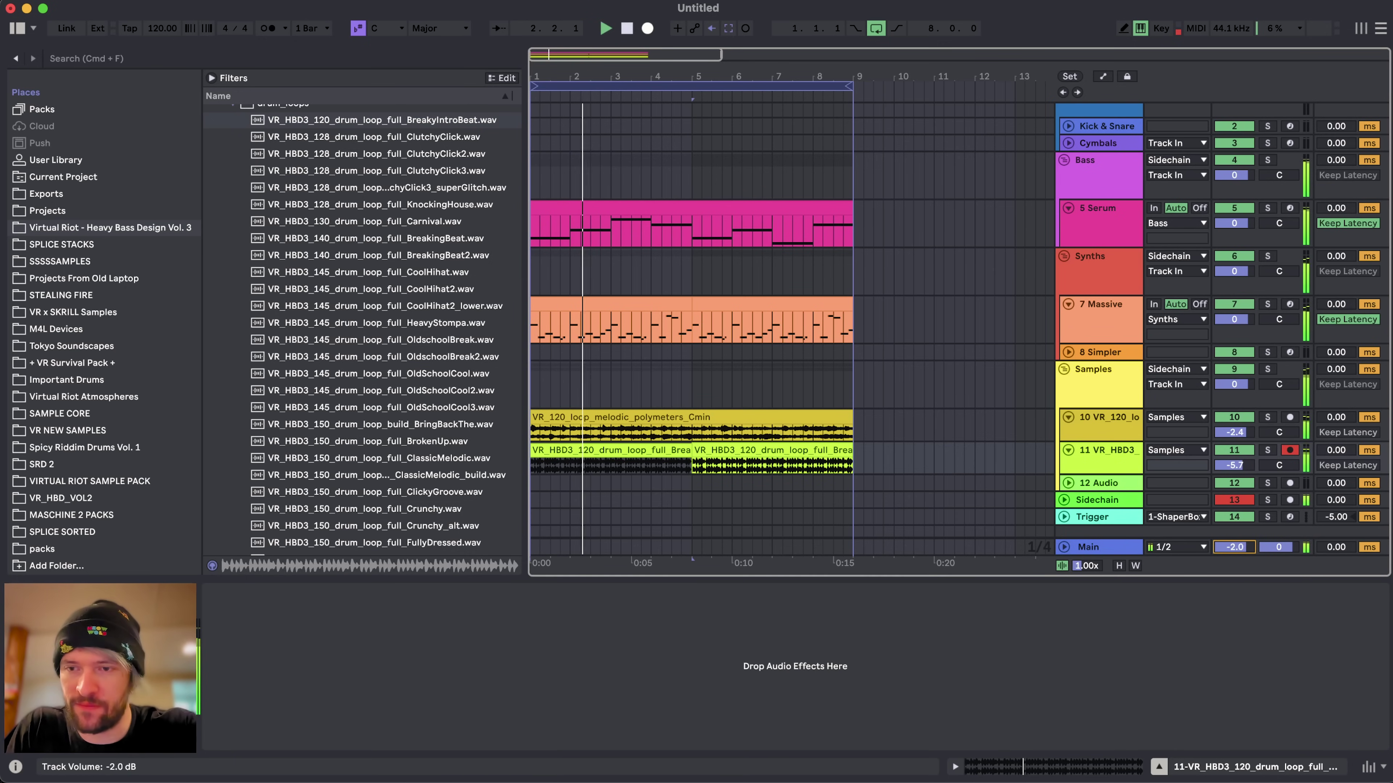
left_click_drag(1234, 548, 1234, 543)
left_click(1234, 466)
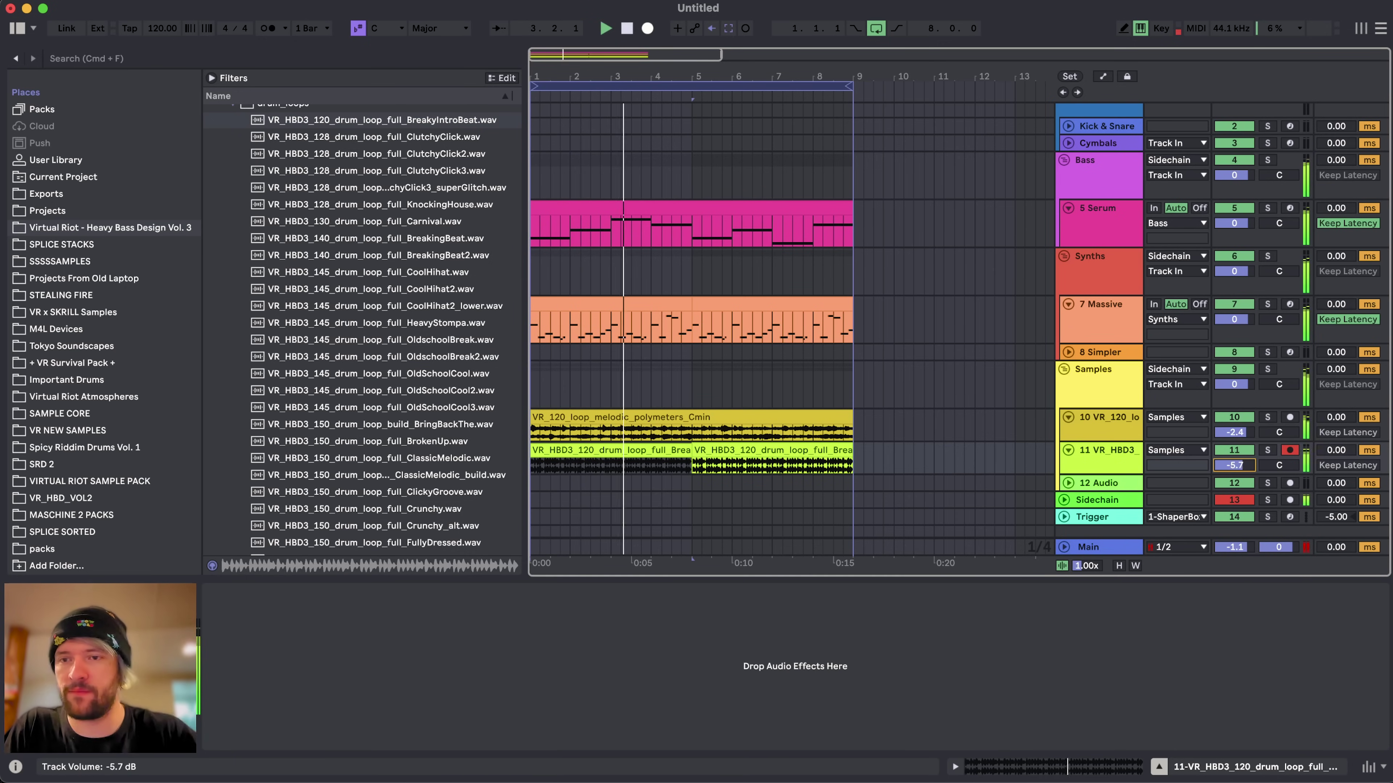
left_click_drag(1234, 465, 1234, 468)
- In Serum on the bass track, modulate the filter cutoff with a falling 1/16 LFO 1 curve and a stepped 1/4 LFO 2
scroll(680, 366, "up", 4)
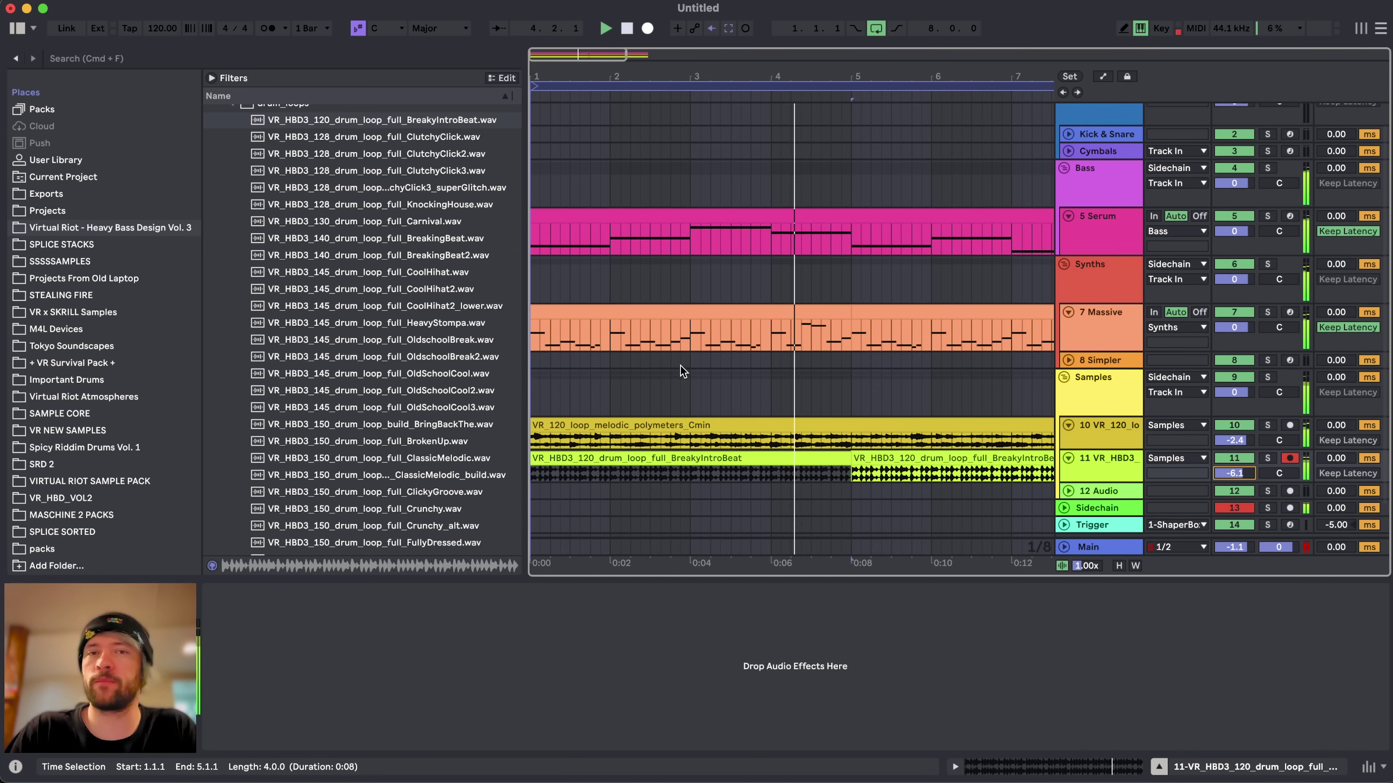
left_click(1086, 246)
scroll(725, 404, "down", 1)
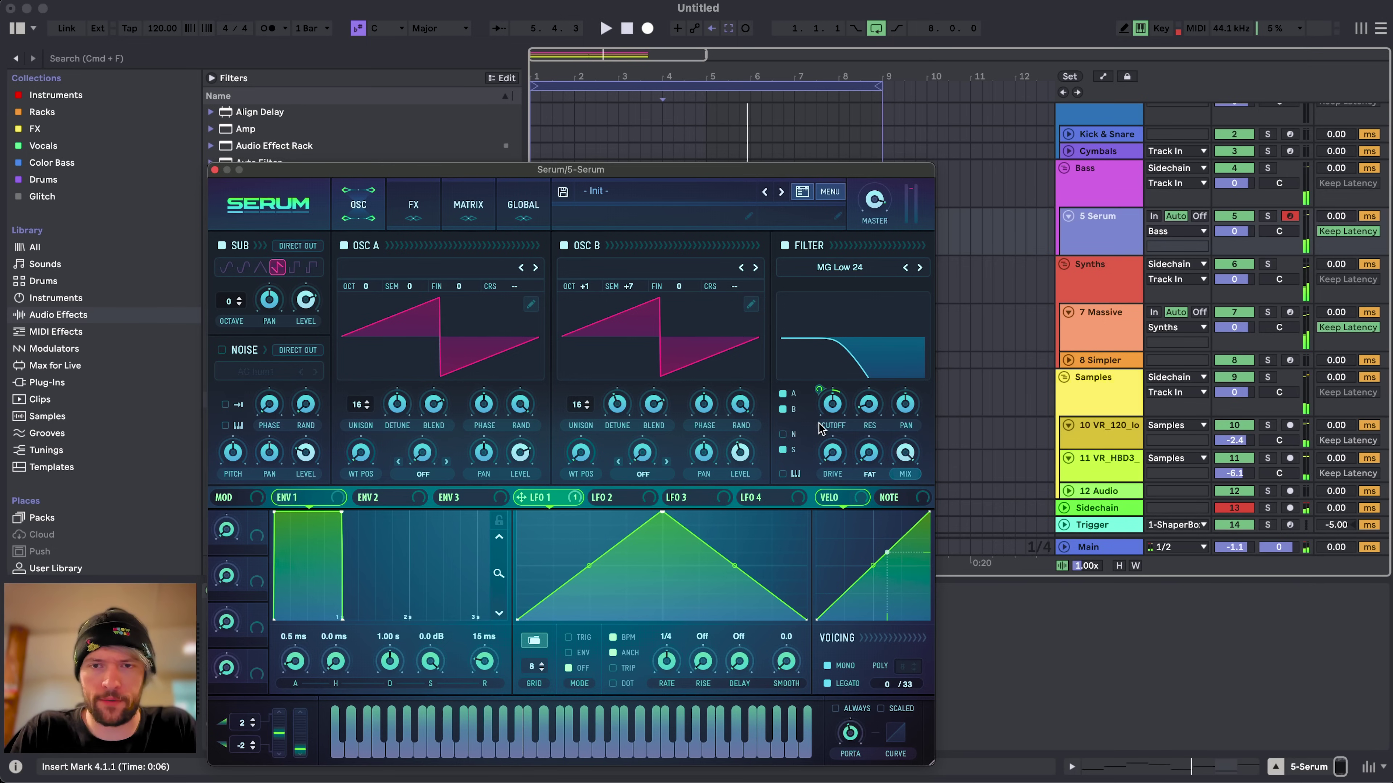
left_click_drag(819, 390, 819, 349)
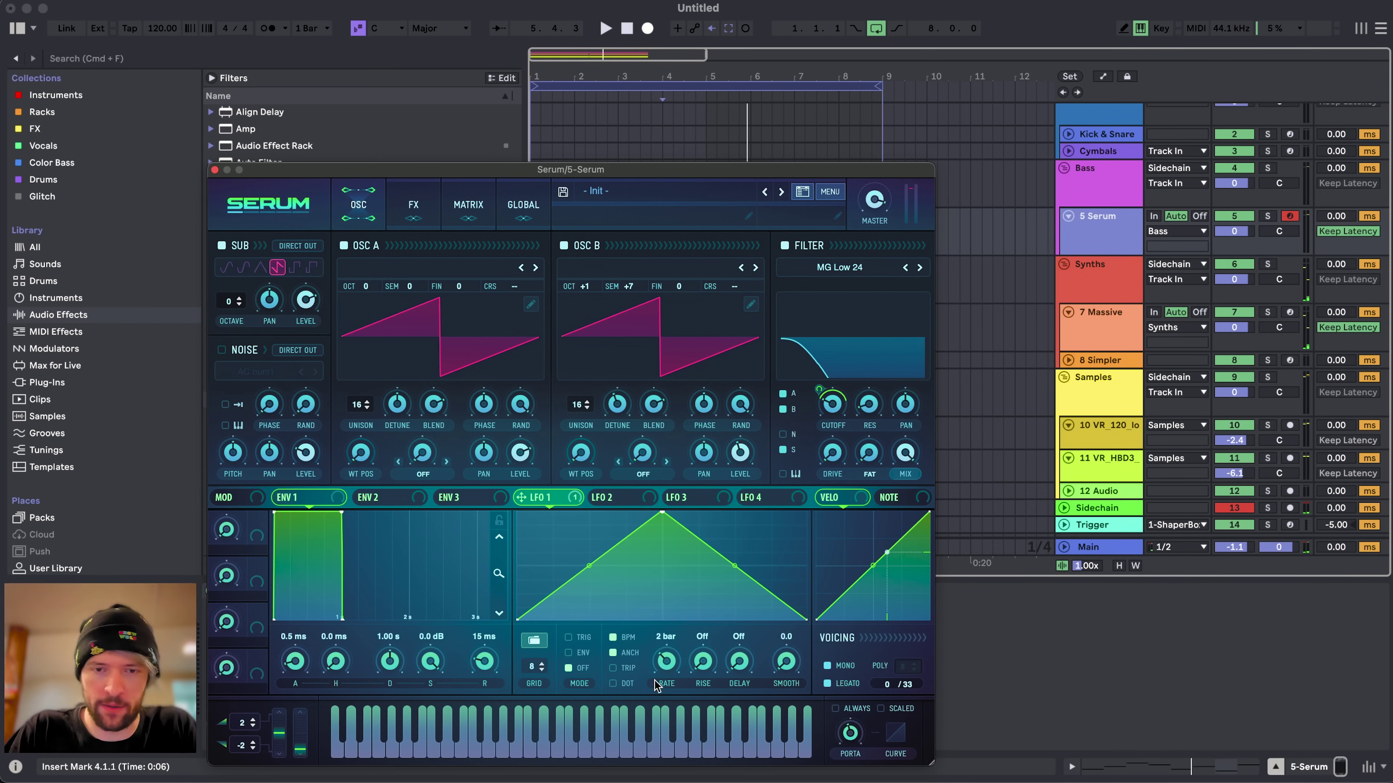
left_click_drag(603, 497, 819, 386)
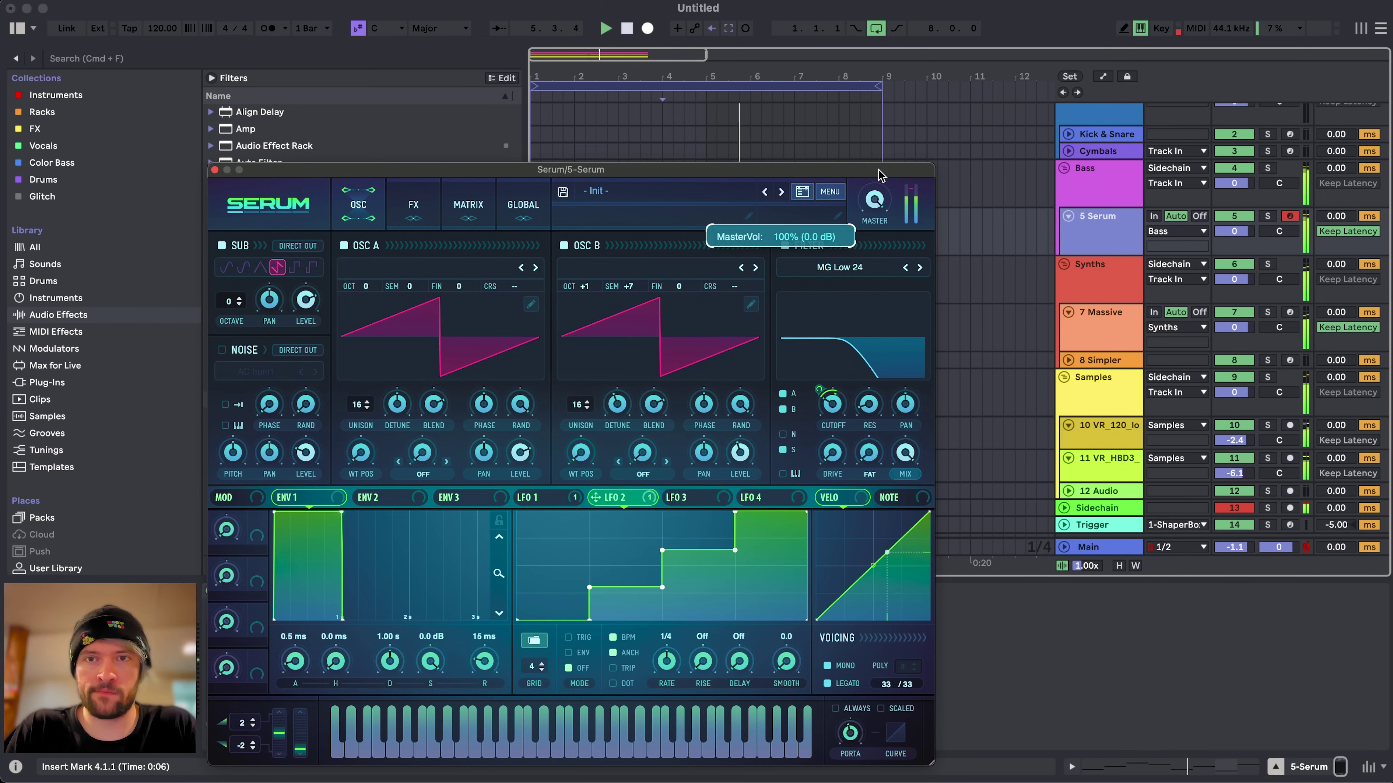
left_click(550, 501)
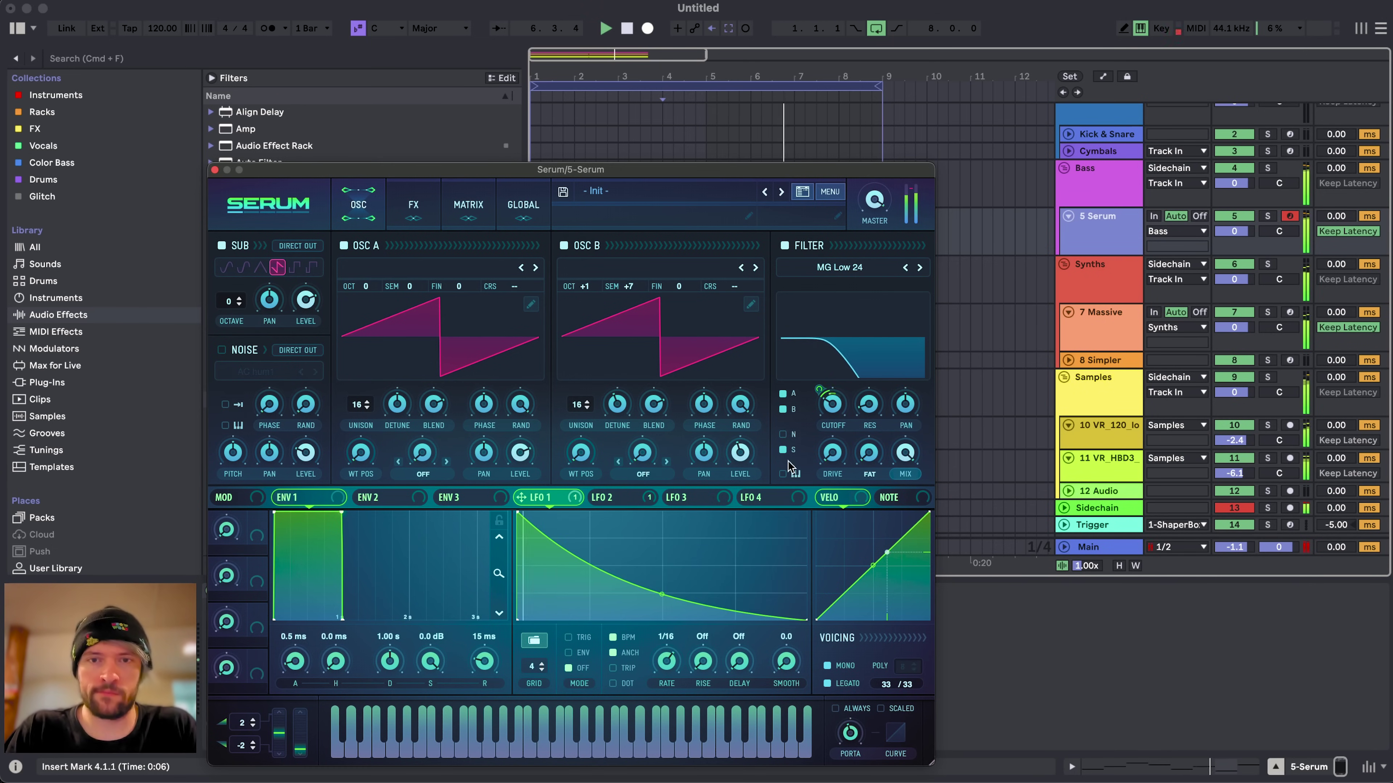
mouse_move(820, 389)
left_click_drag(819, 383, 817, 380)
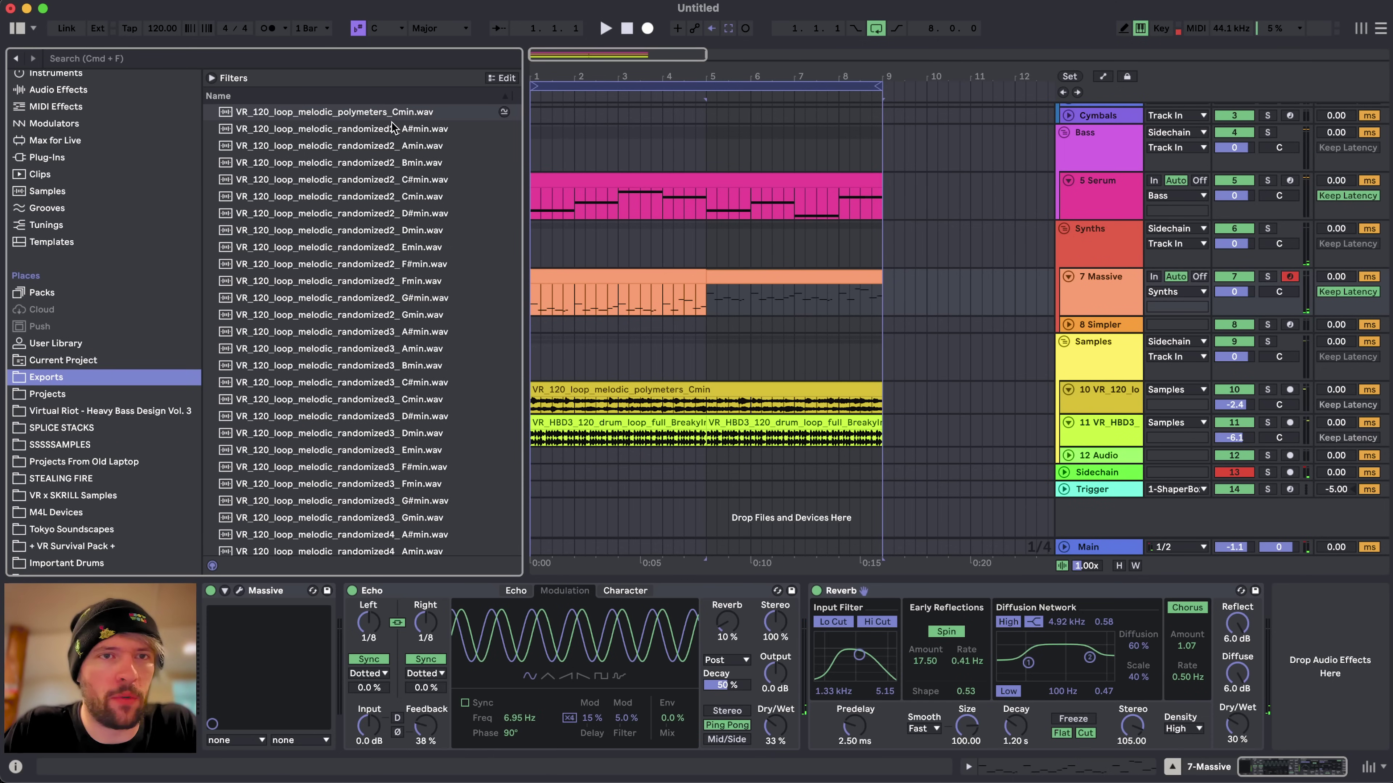
- Place the exported VR_120_loop_melodic_randomized6_Cmin.wav twice on track 12 with EQ Eight and lower its volume to -4.9 dB
scroll(386, 409, "down", 15)
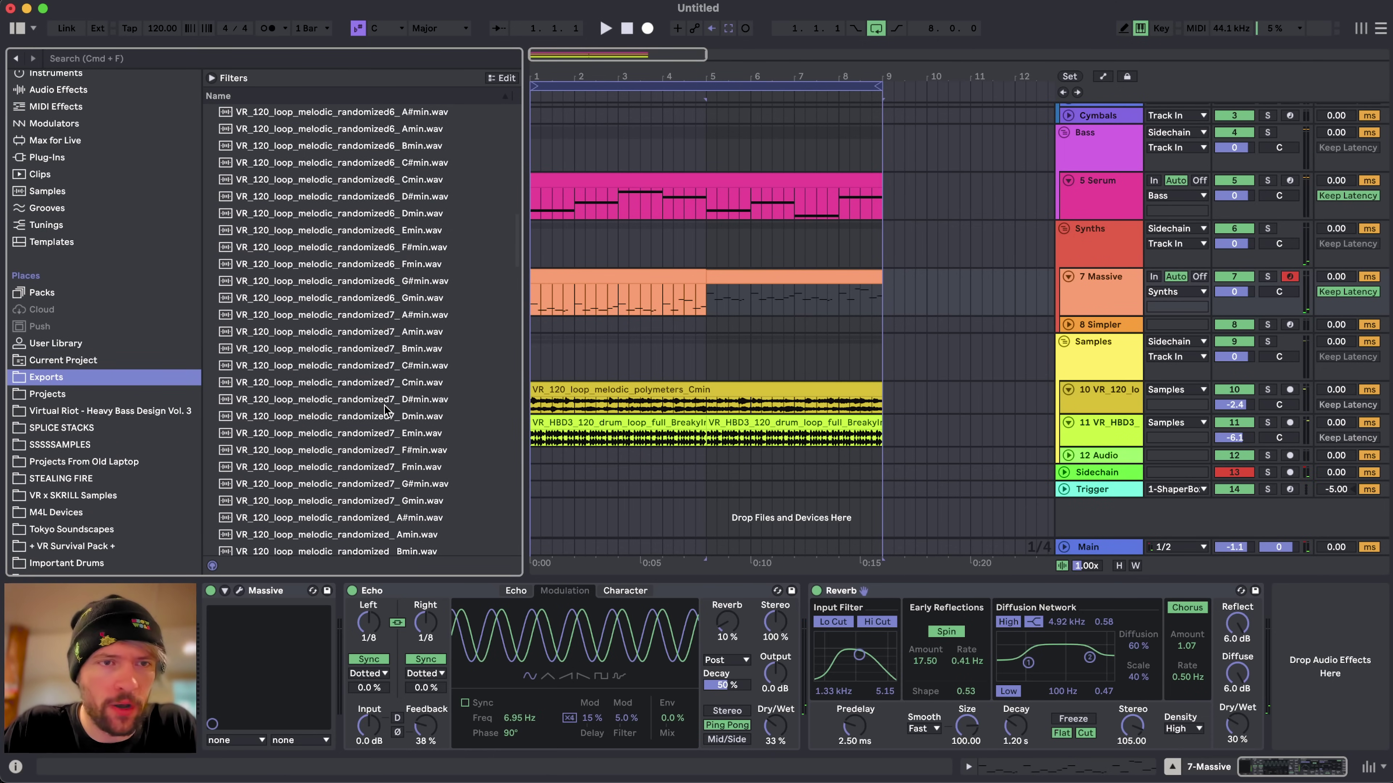
left_click(369, 184)
scroll(376, 258, "down", 1)
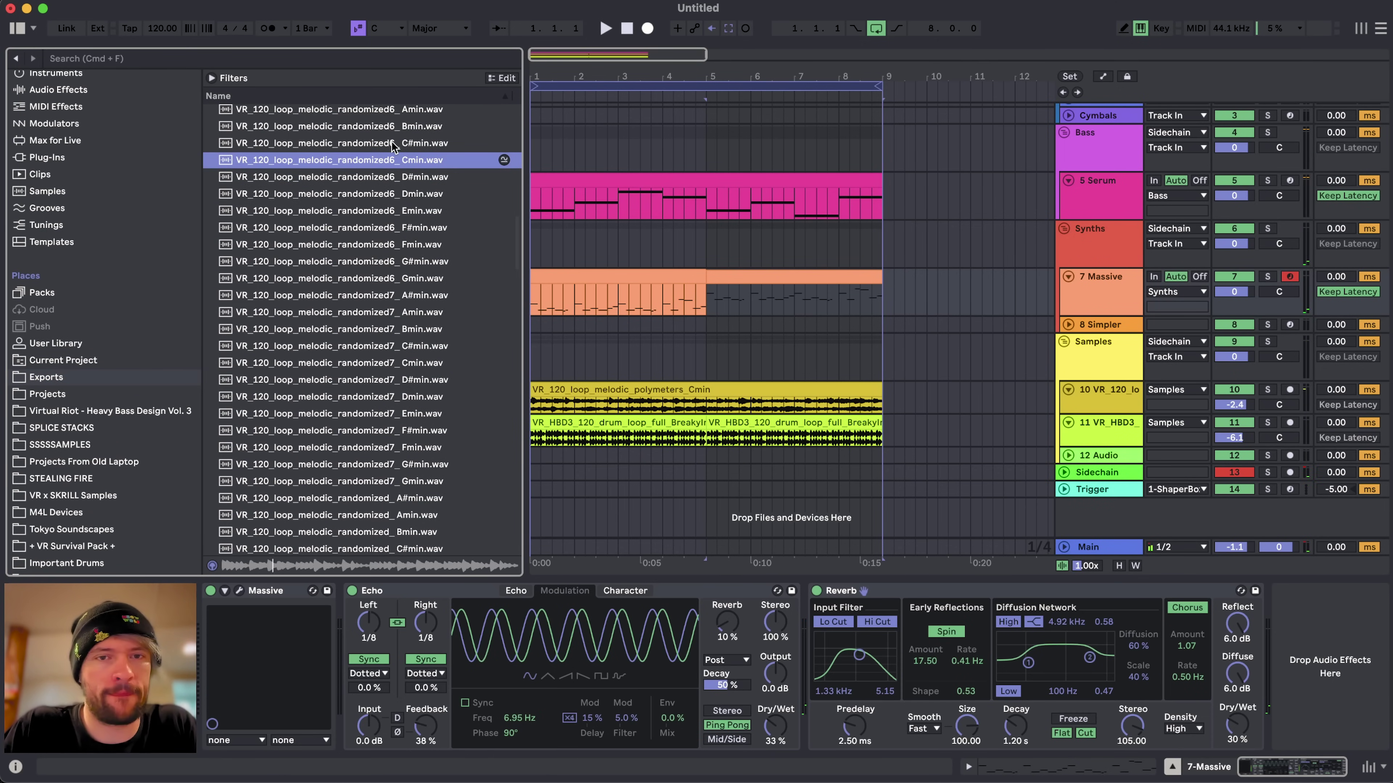
left_click_drag(1066, 455, 1067, 455)
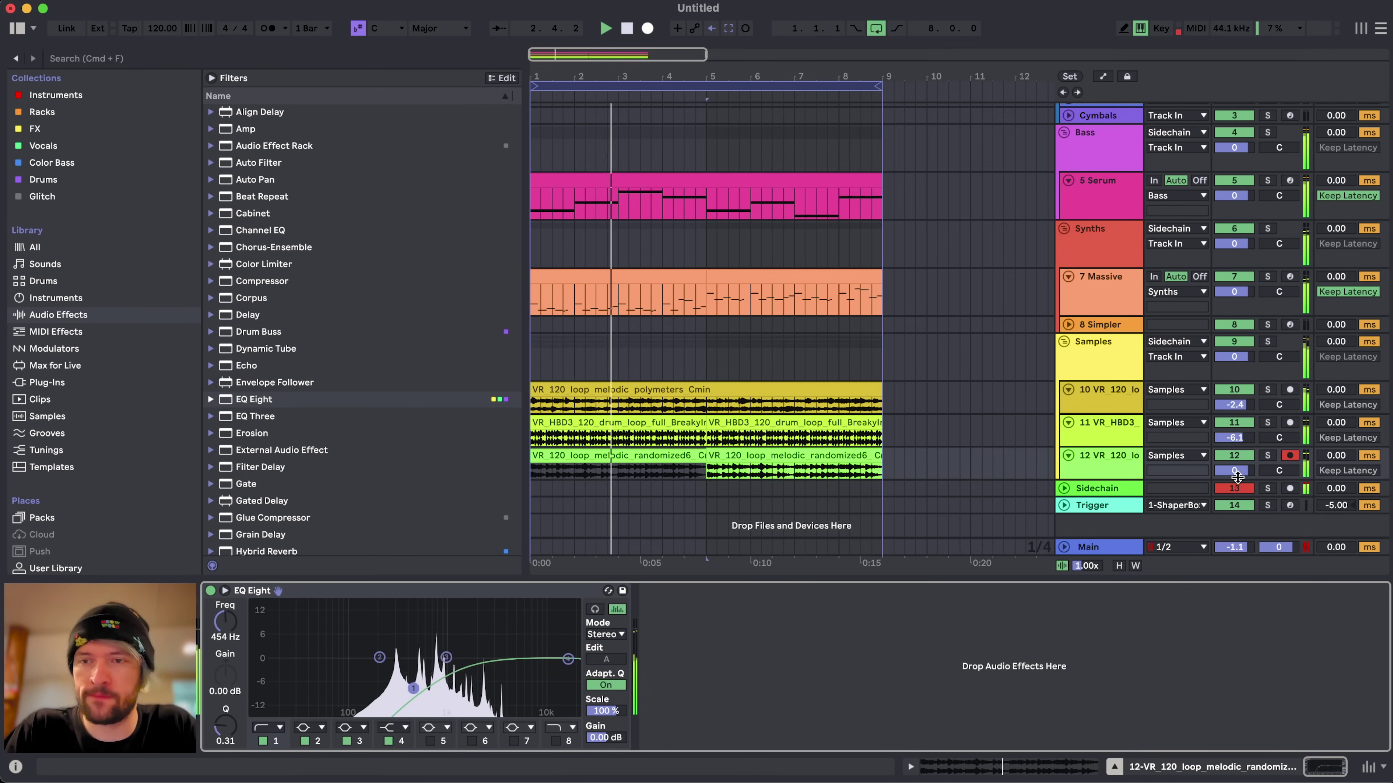
left_click_drag(1234, 470, 1233, 475)
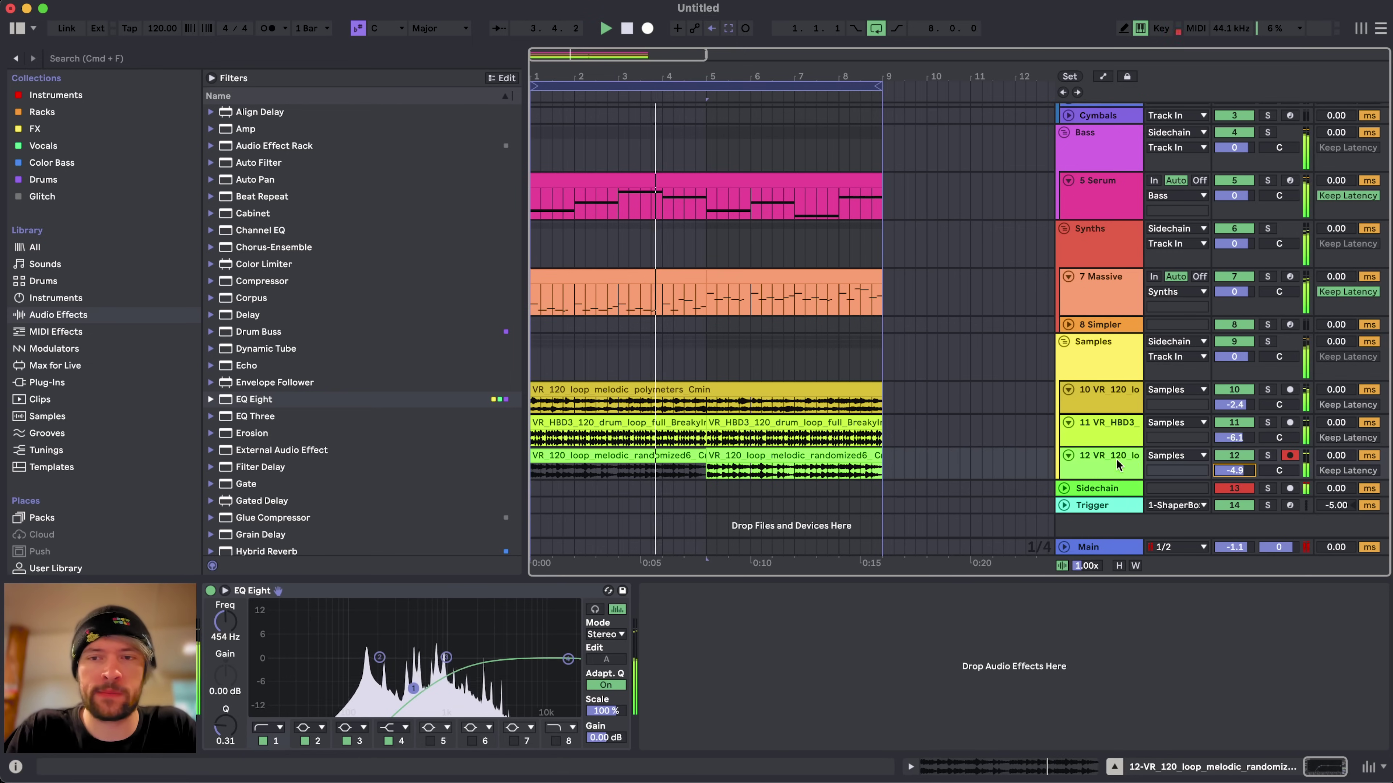
- Solo the randomized6 loop track, shape its EQ Eight with a 400 Hz low cut and a midrange dip, and unsolo it for full playback
left_click(1119, 466)
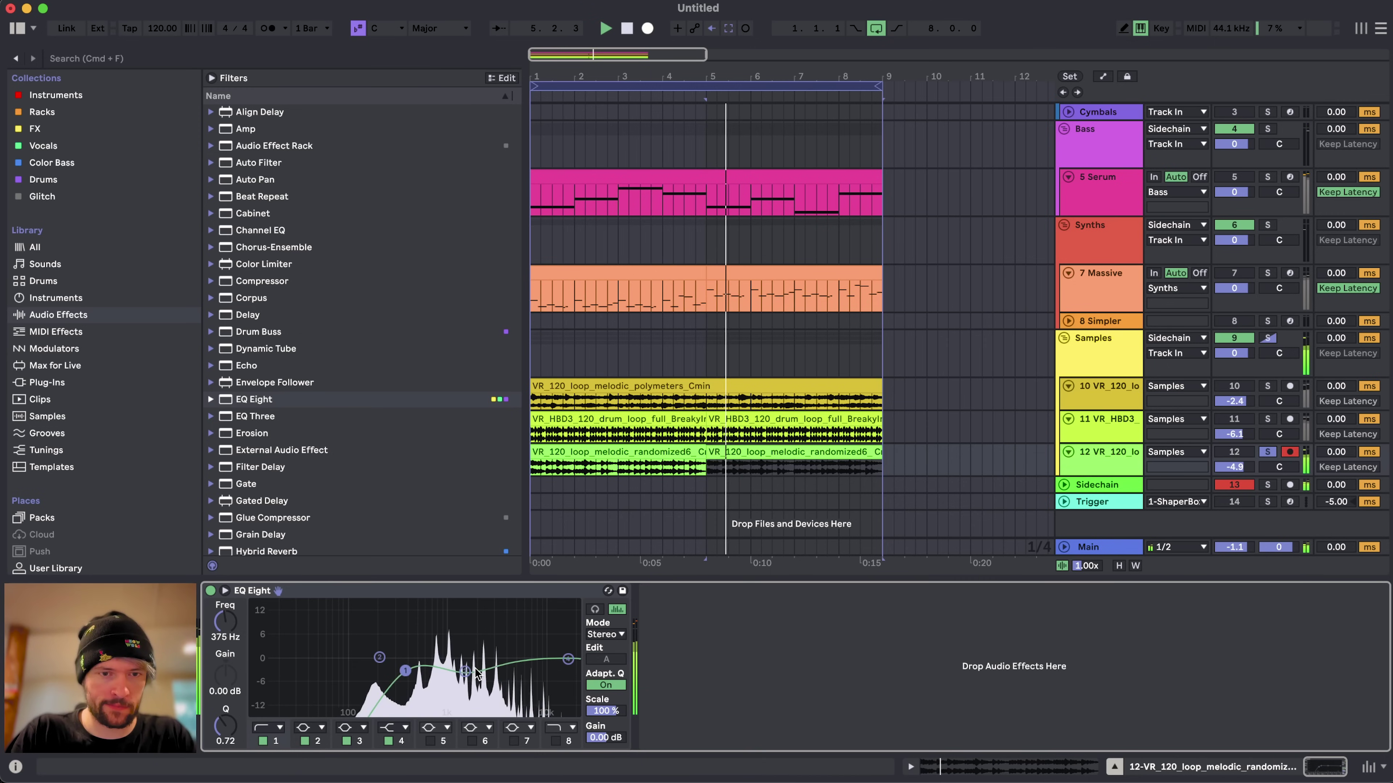
left_click_drag(475, 669, 461, 683)
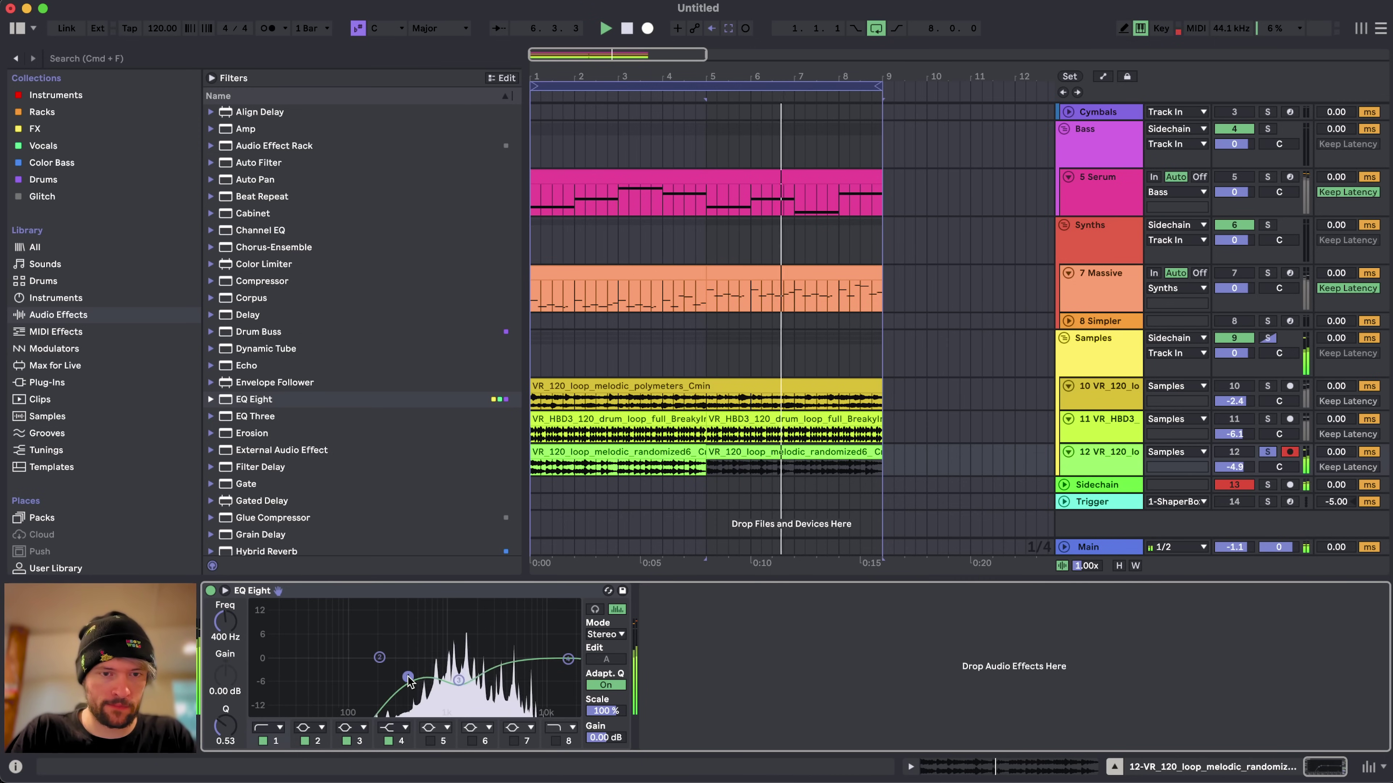
left_click(1163, 458)
scroll(1164, 458, "down", 1)
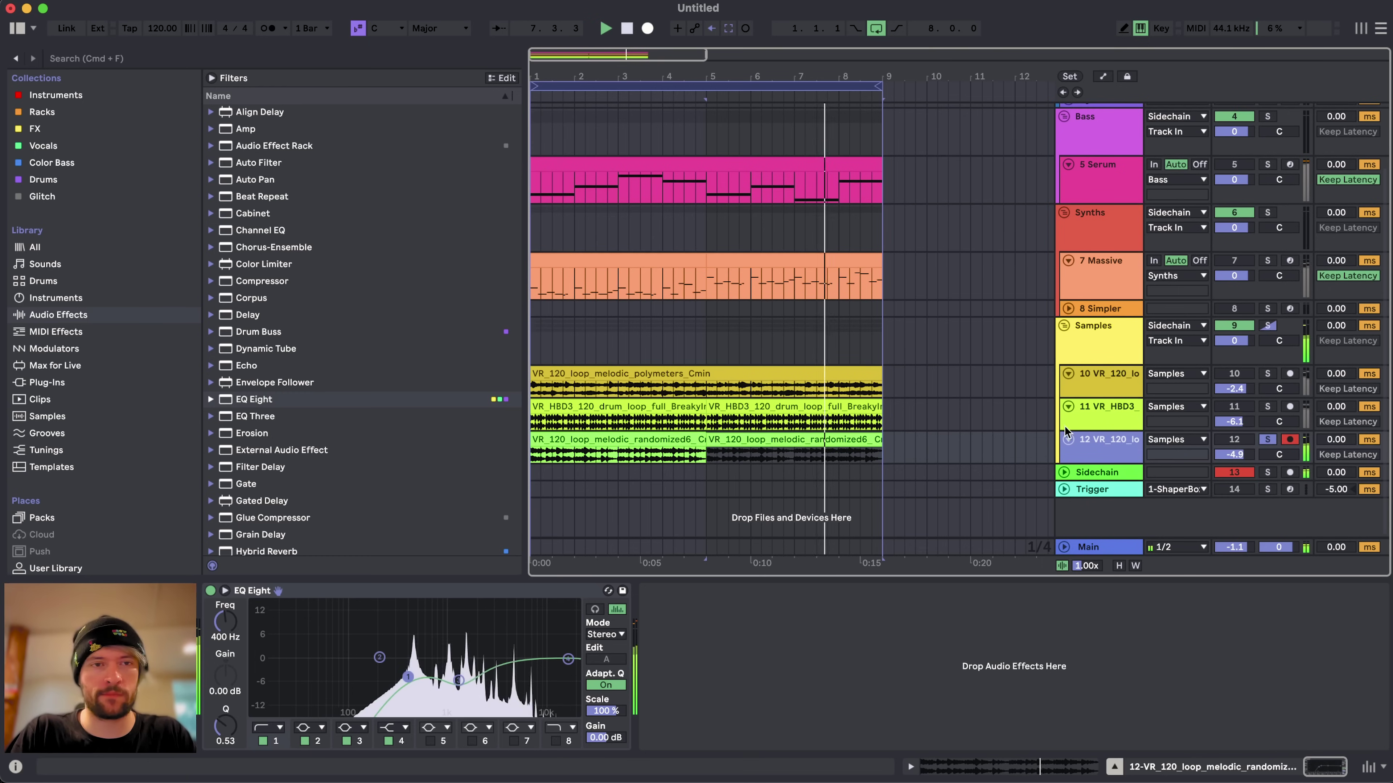
key("space")
left_click(571, 440)
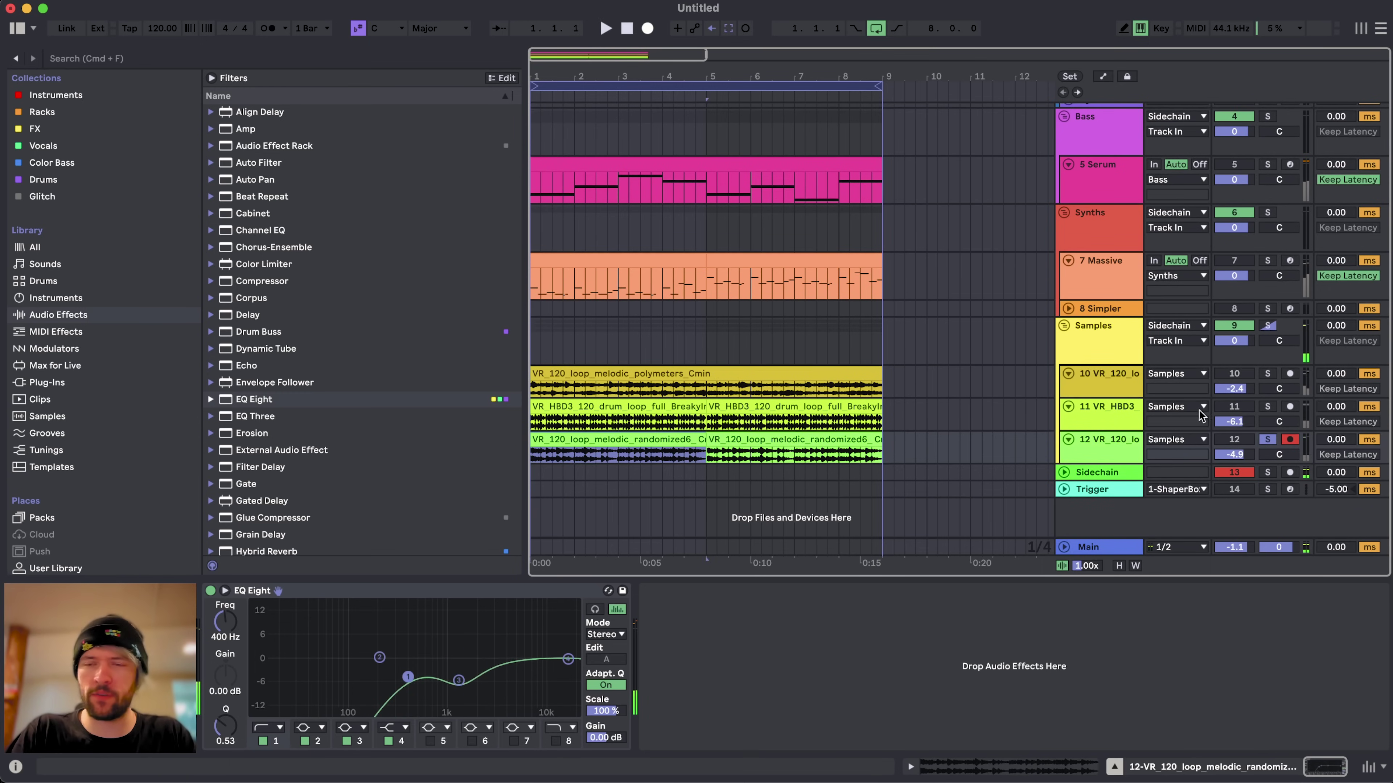
left_click(1269, 440)
key("space")
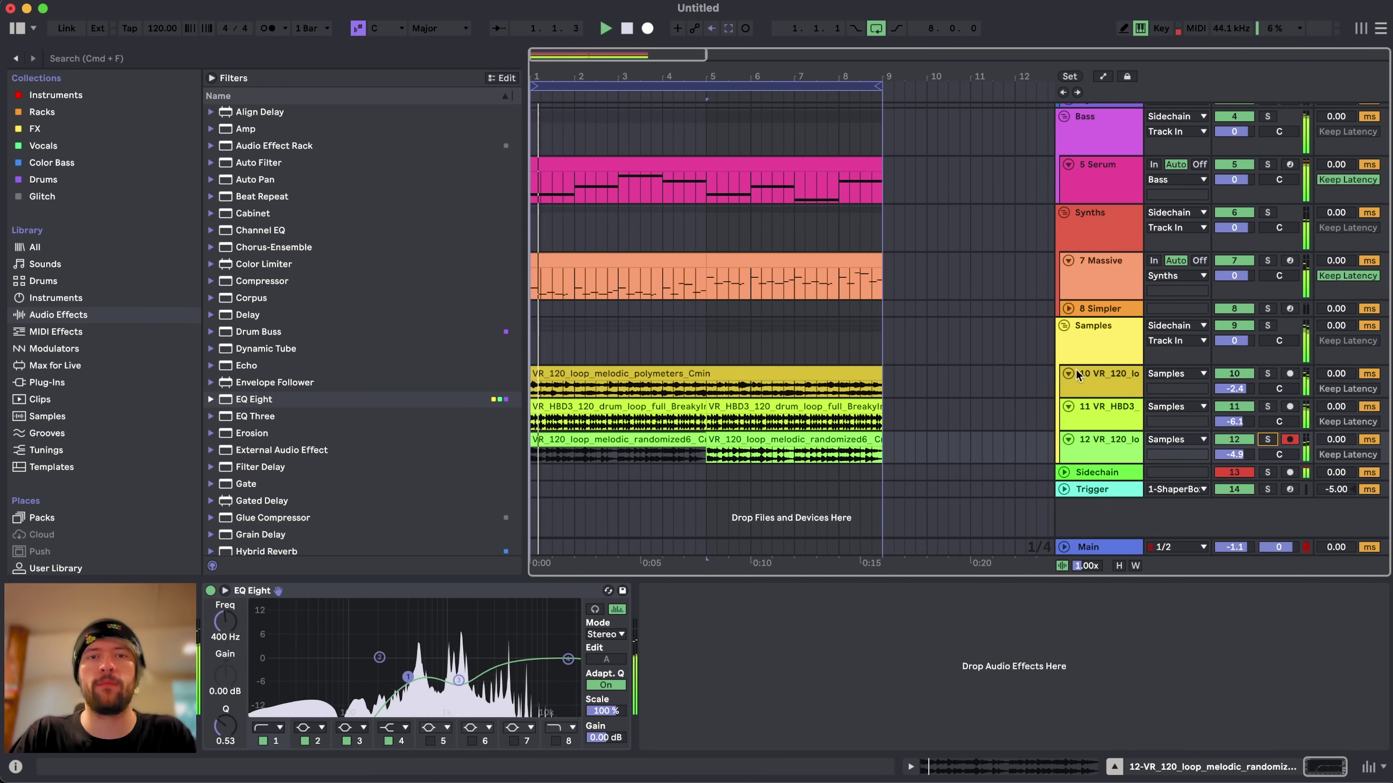
- Add Utility after EQ Eight on the randomized6 loop track, with 400% width and -3.89 dB gain
left_click(1108, 453)
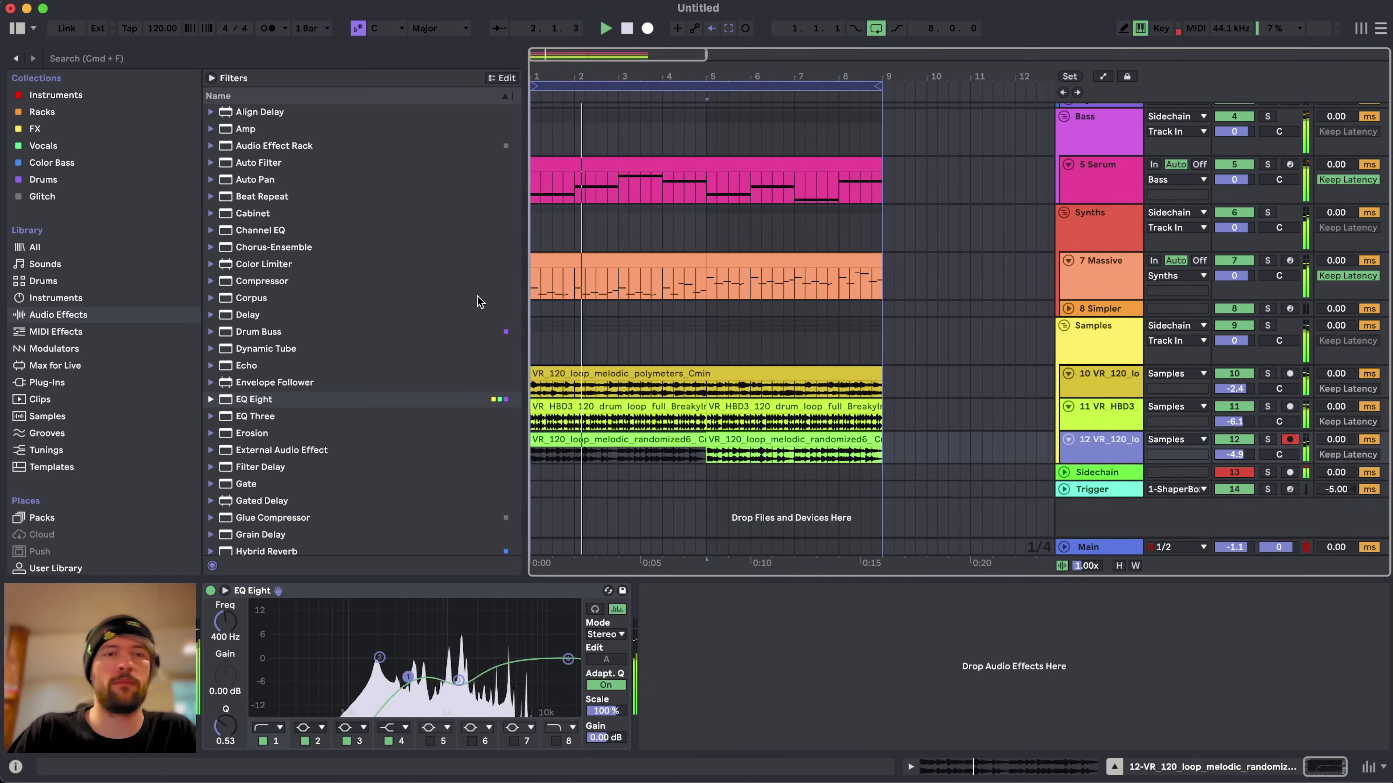
scroll(392, 348, "down", 10)
left_click_drag(269, 479, 843, 446)
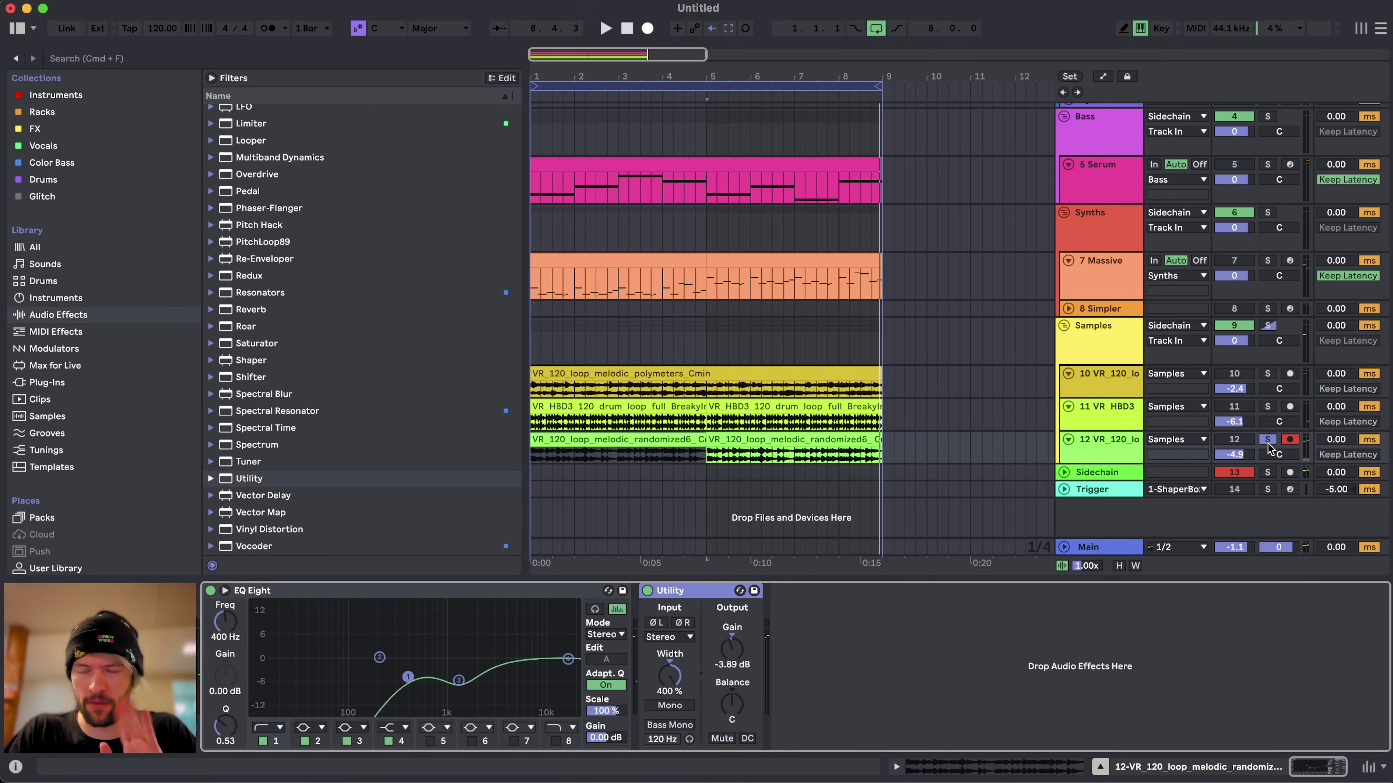
- Solo the 7 Massive and randomized6 loop tracks together, play them, and check both tracks' device chains
left_click(1265, 263)
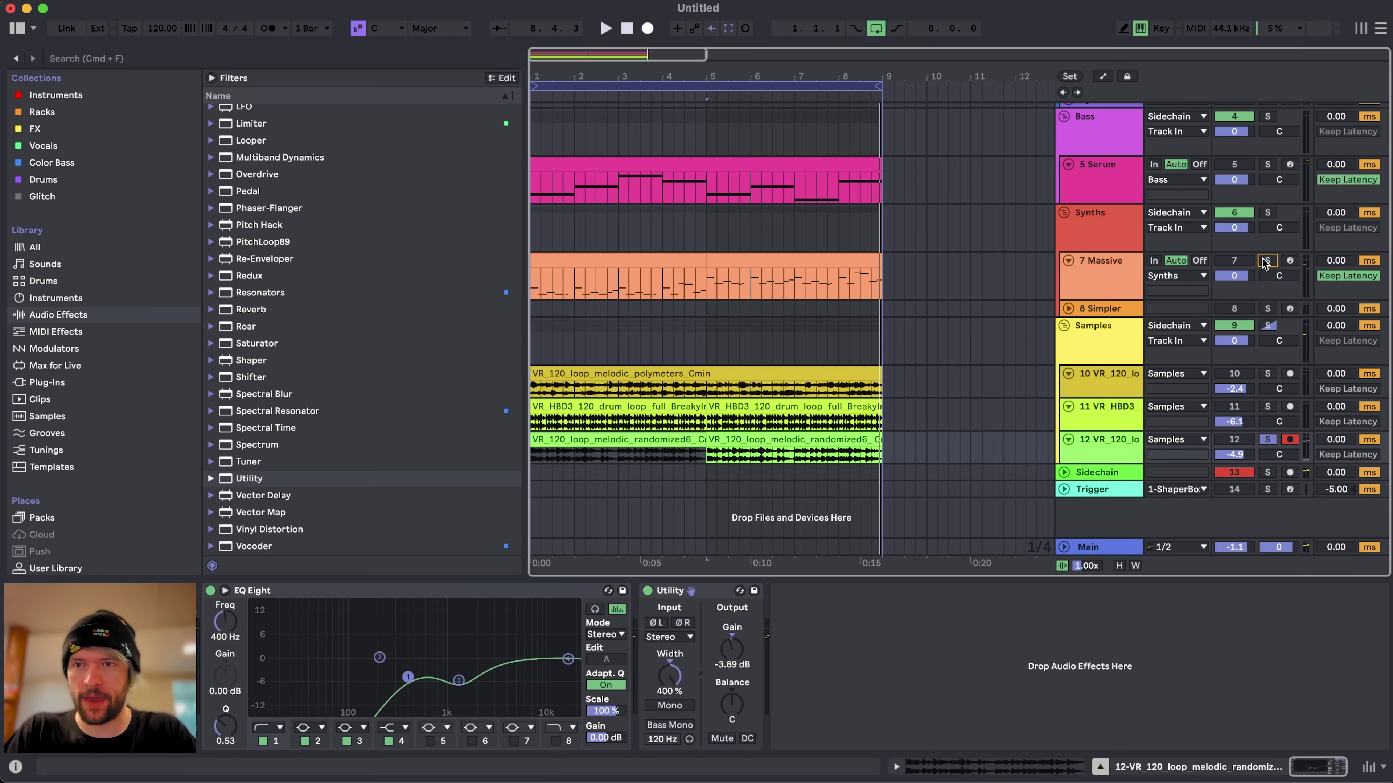
left_click(649, 257)
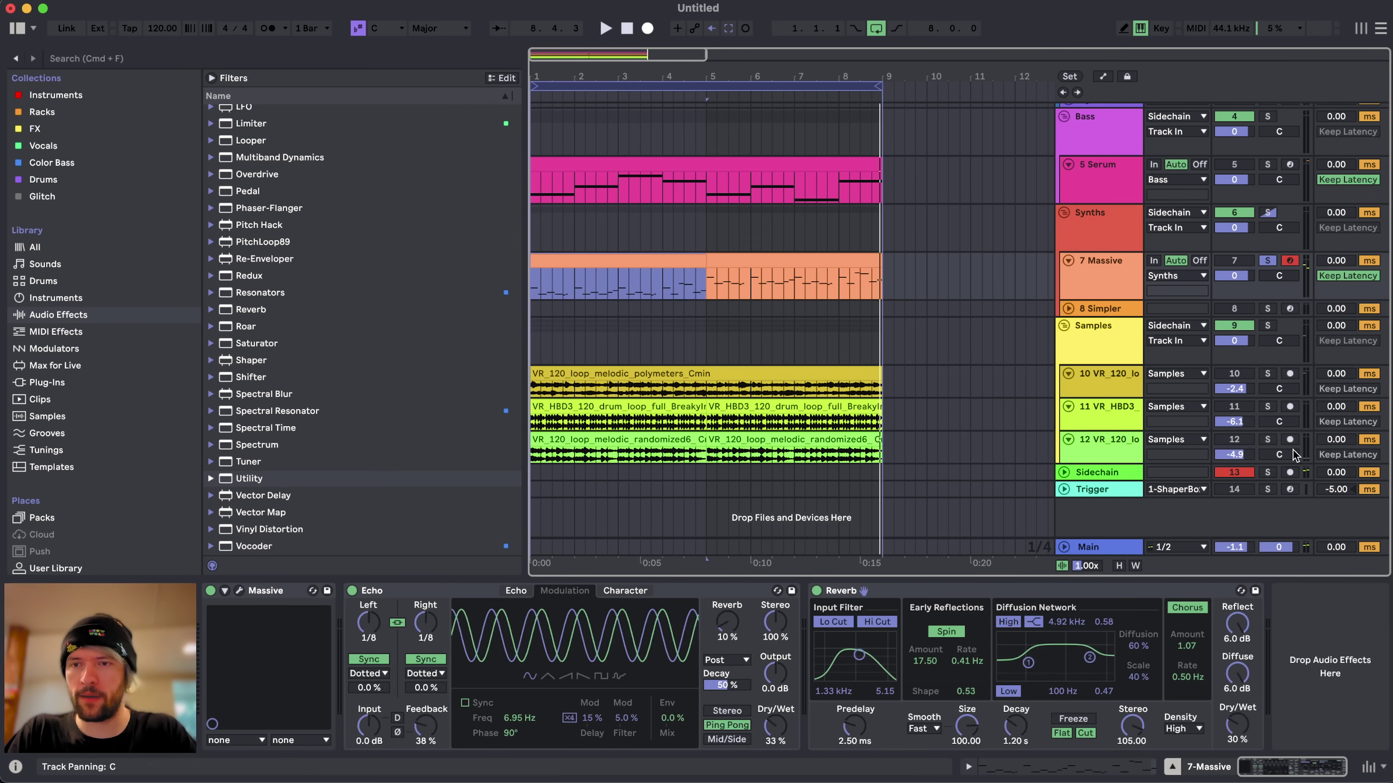
left_click(1269, 440)
key("space")
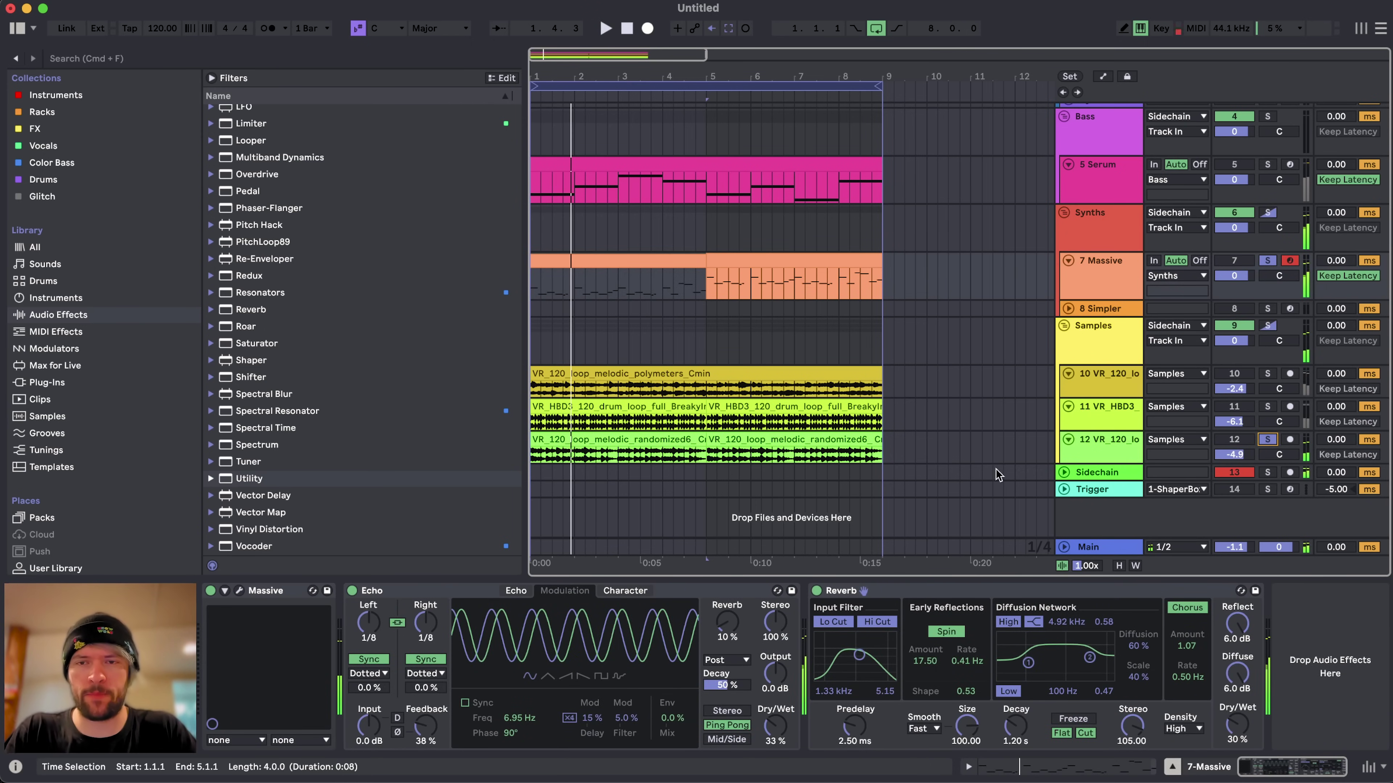
left_click(1070, 426)
left_click(1084, 445)
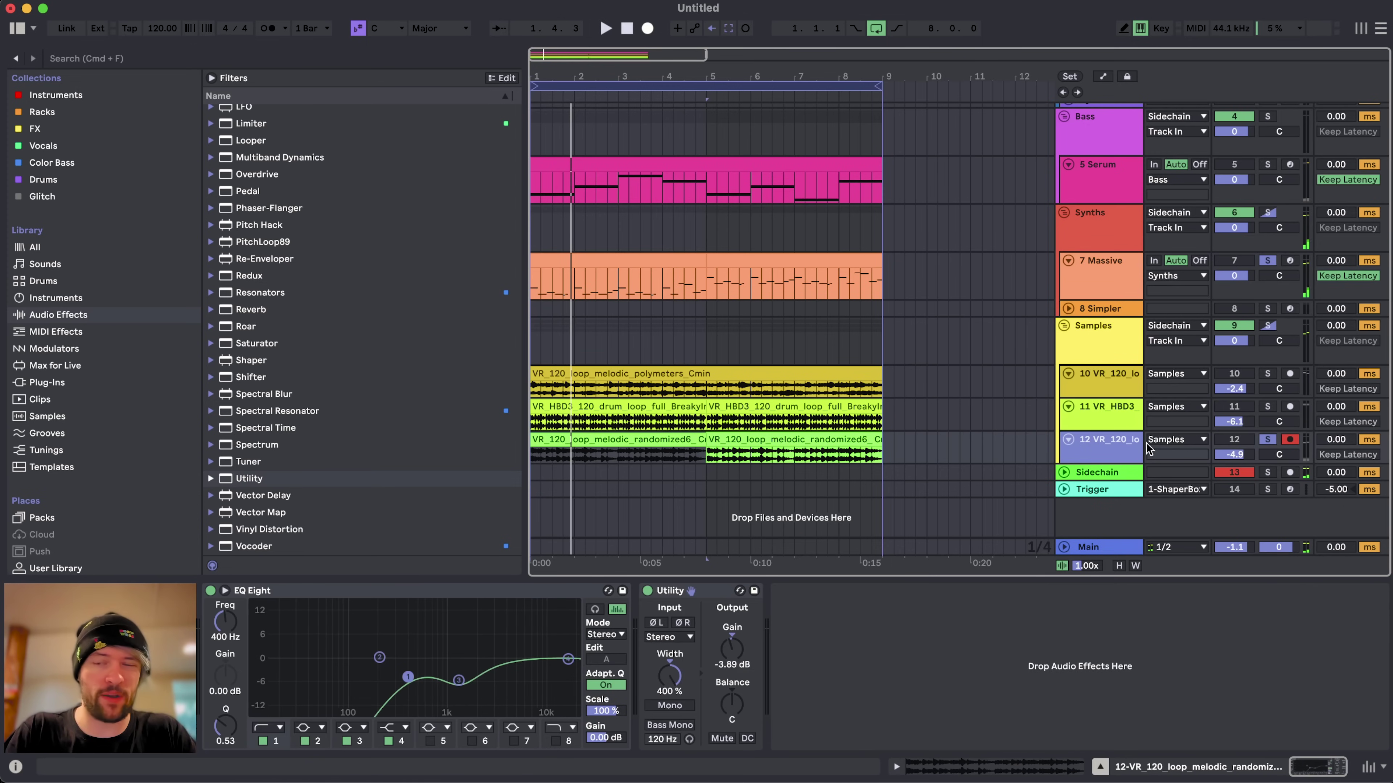
left_click(1109, 263)
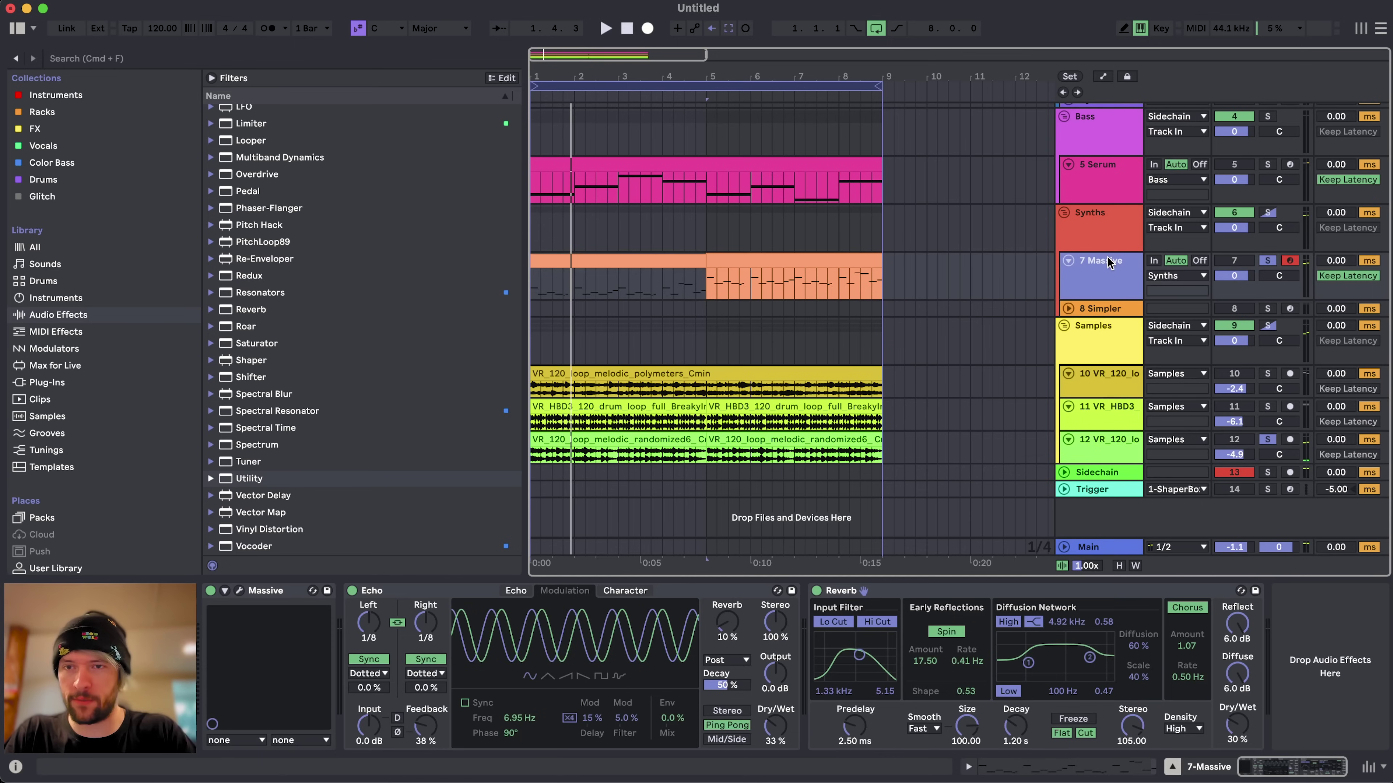
- Unsolo the tracks, play the full mix, and raise 7 Massive's volume to 1.0 dB and the drum loop track's volume to -3.8 dB
left_click(1269, 439)
key("space")
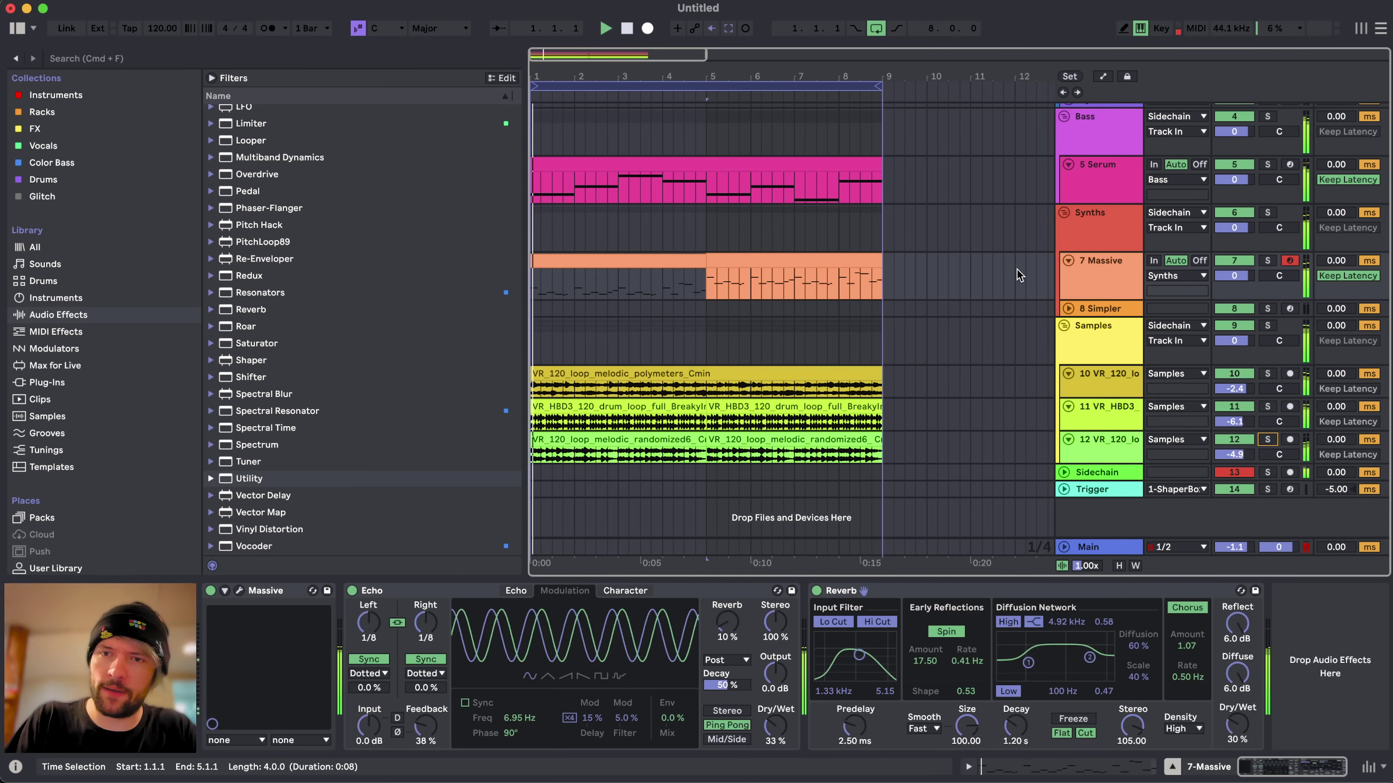
left_click(1099, 413)
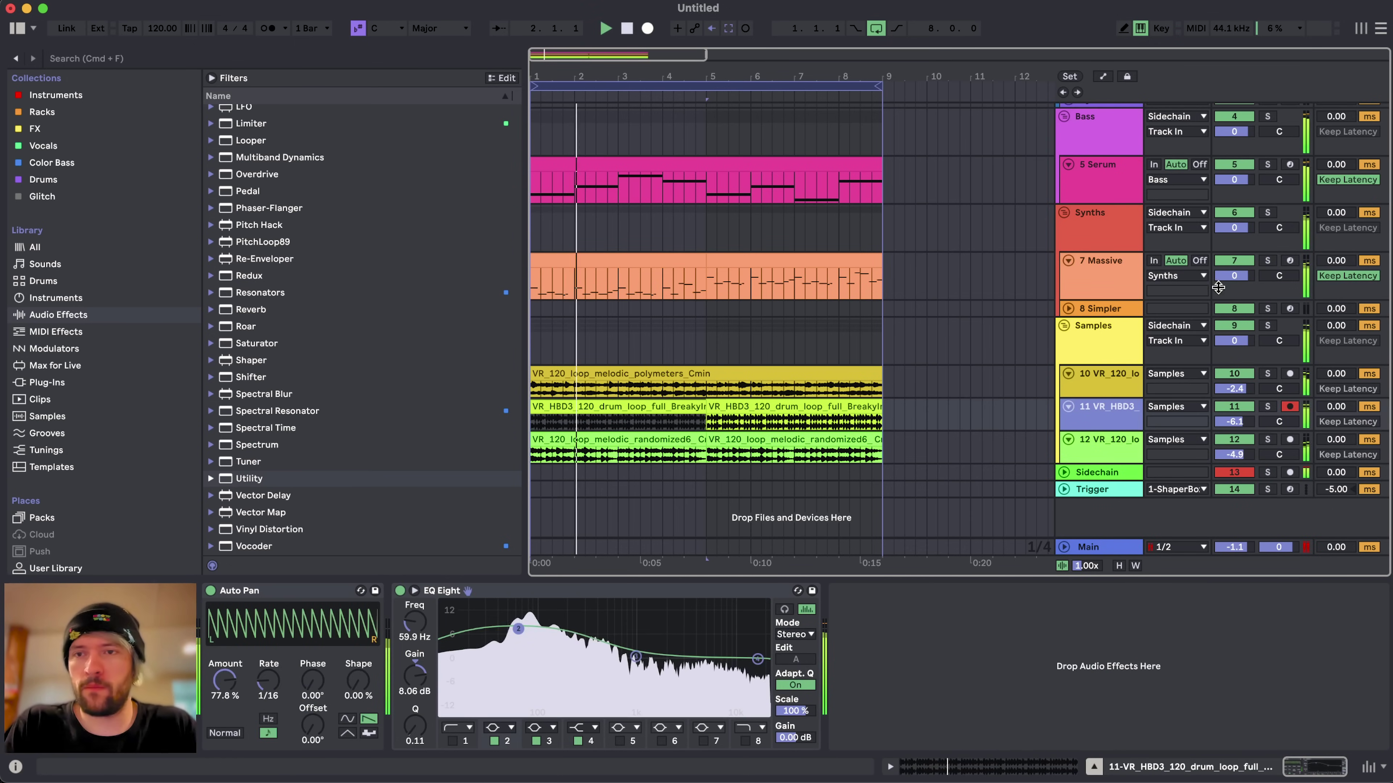
left_click(1099, 436)
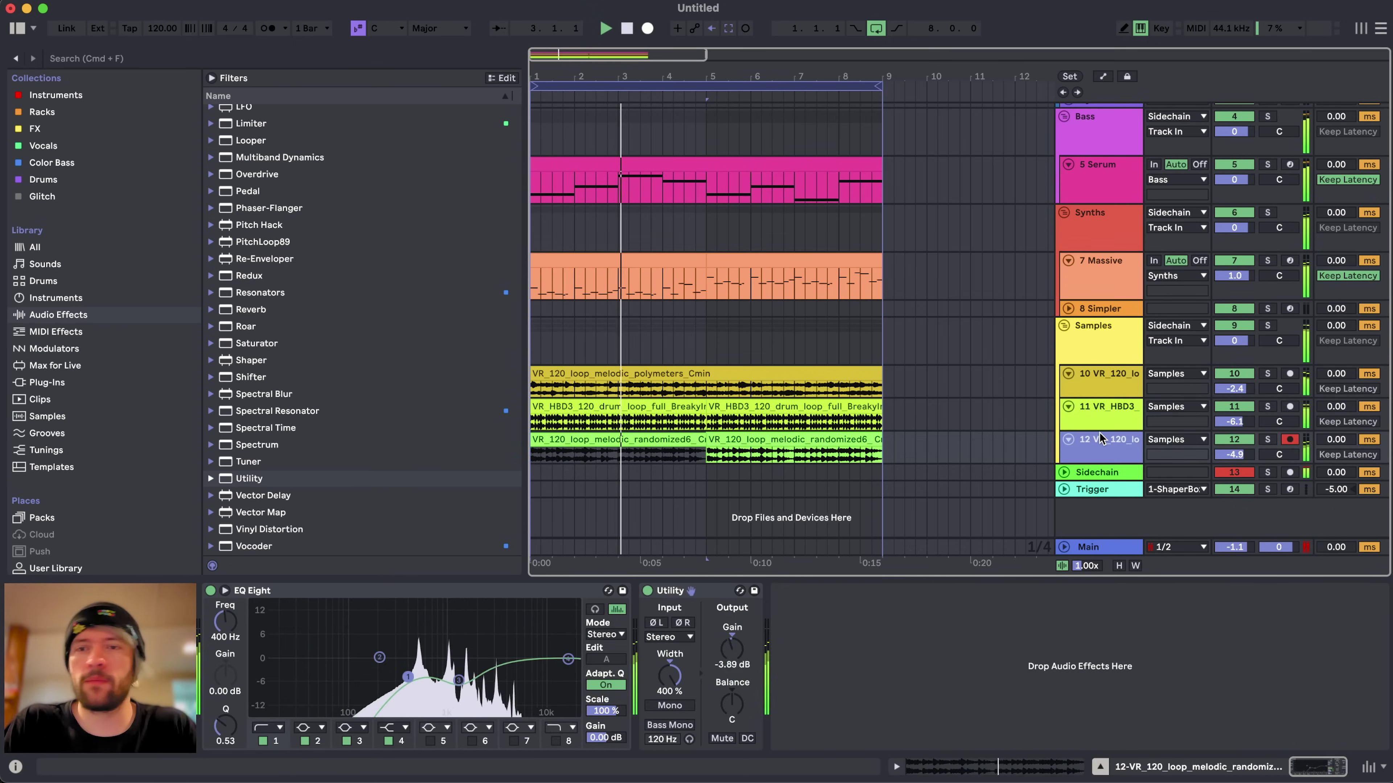
scroll(903, 413, "up", 1)
scroll(903, 414, "down", 1)
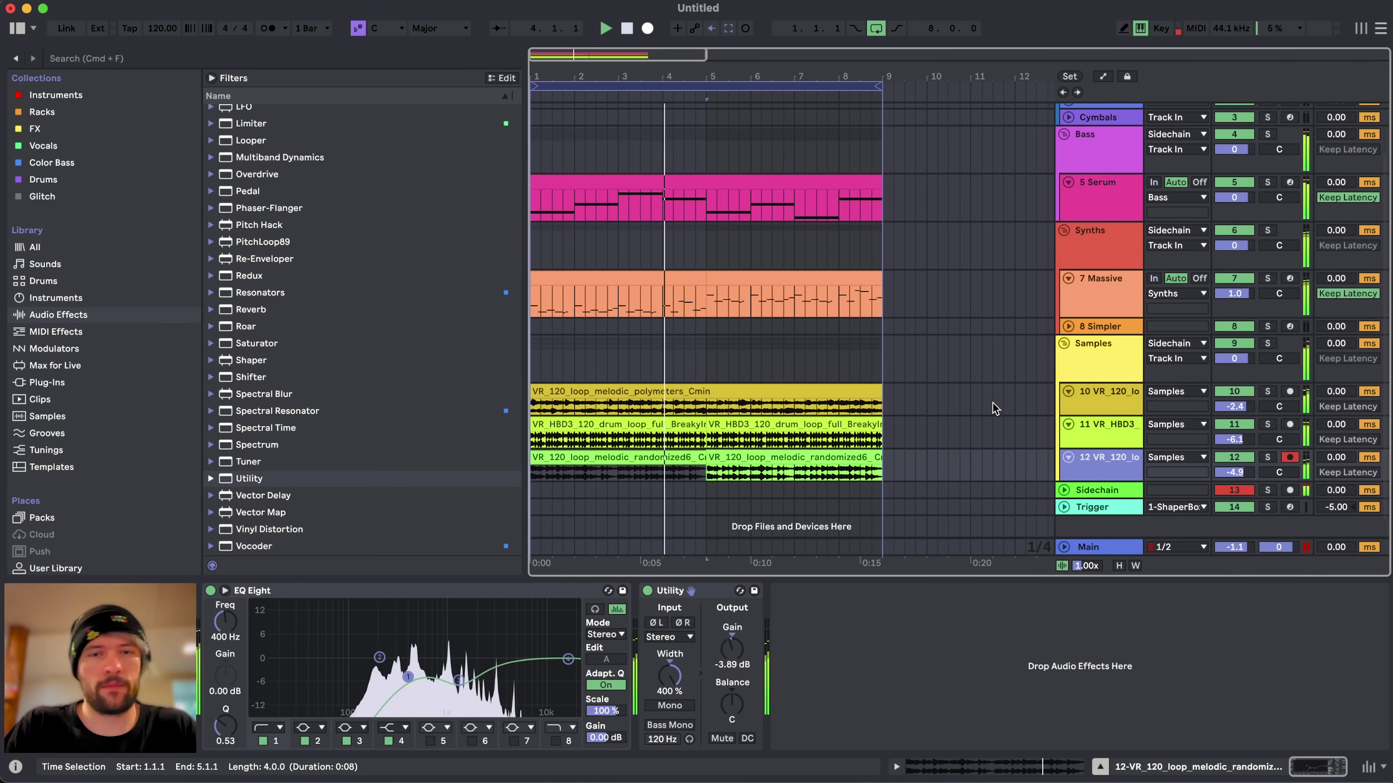
left_click(1102, 422)
left_click_drag(1234, 439, 1234, 430)
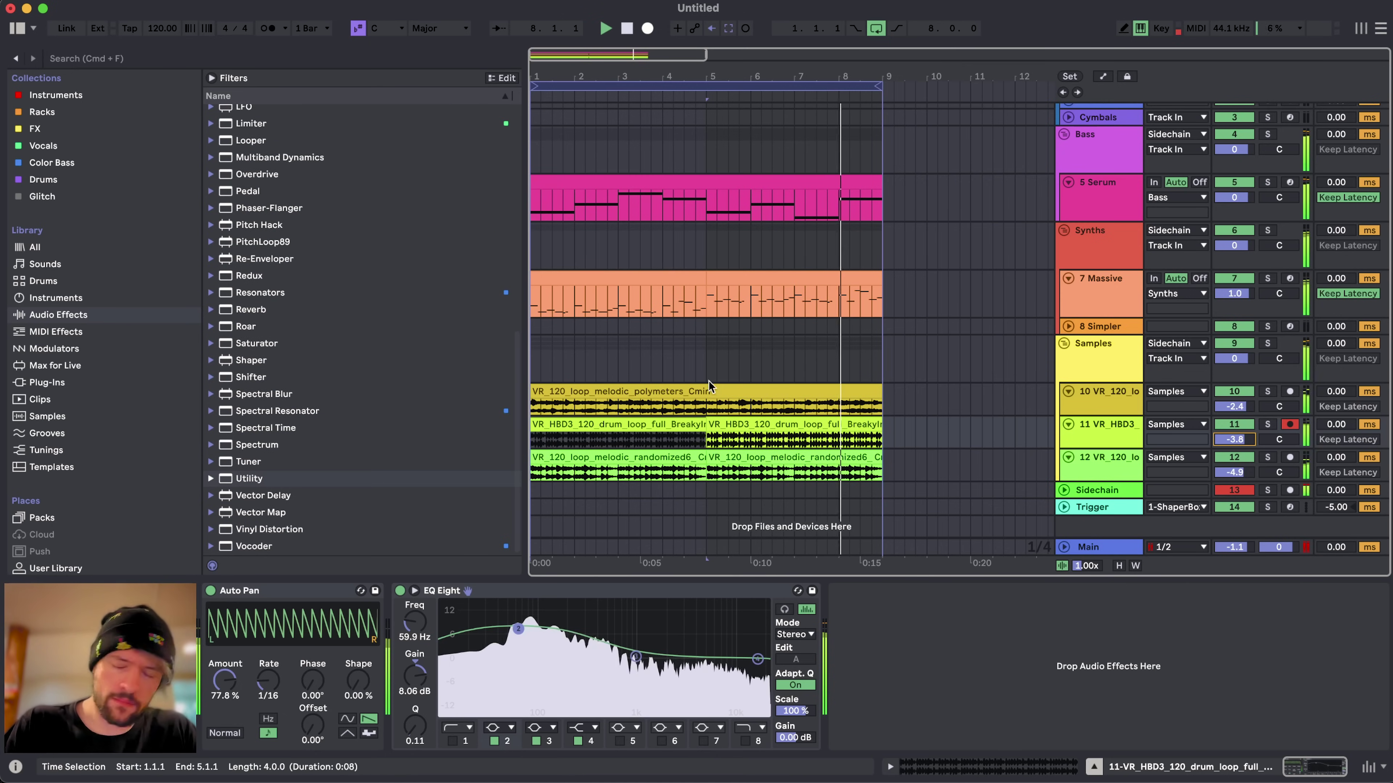
key("space")
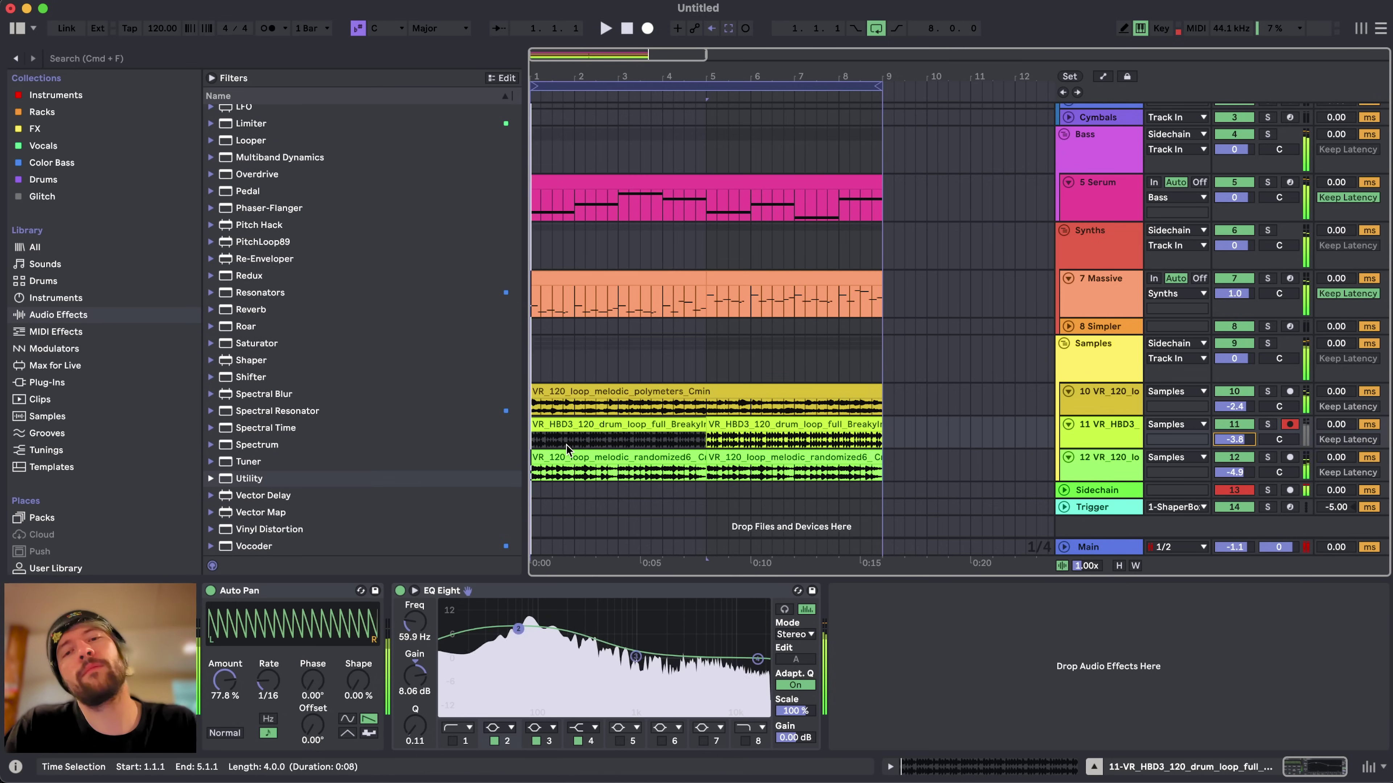
- Save the Live Set as Little Jam in the Melody Maker folder
left_click(631, 399)
key("super+shift+s")
left_click(754, 160)
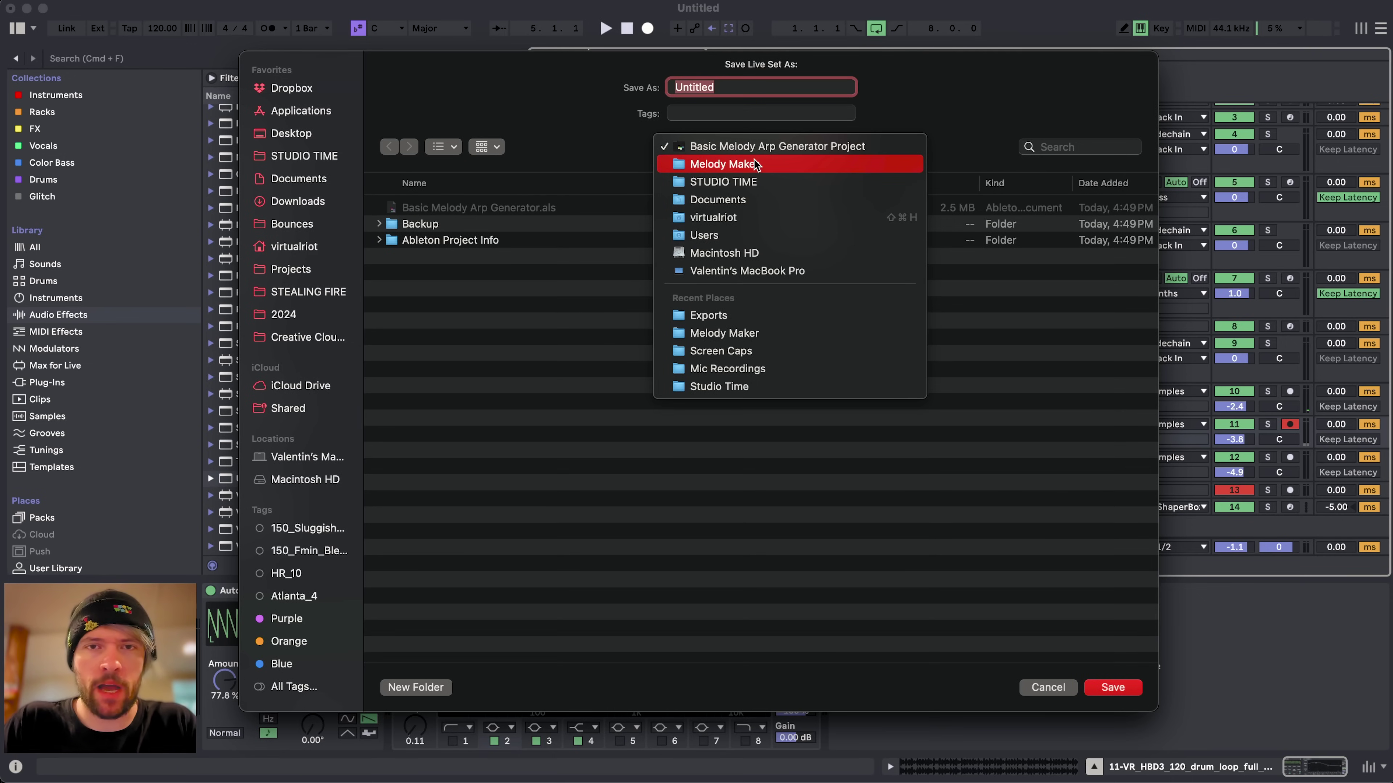
left_click(755, 163)
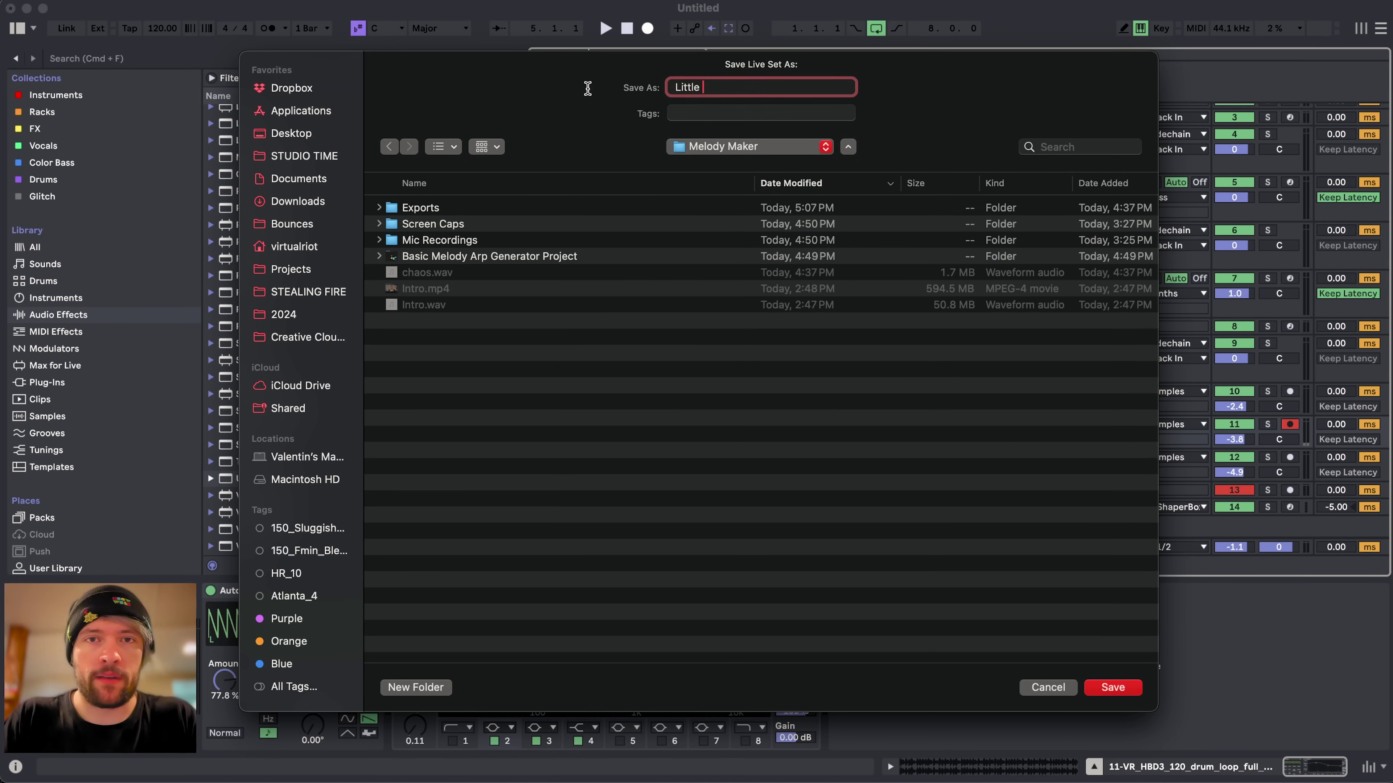
key("Return")
left_click(132, 181)
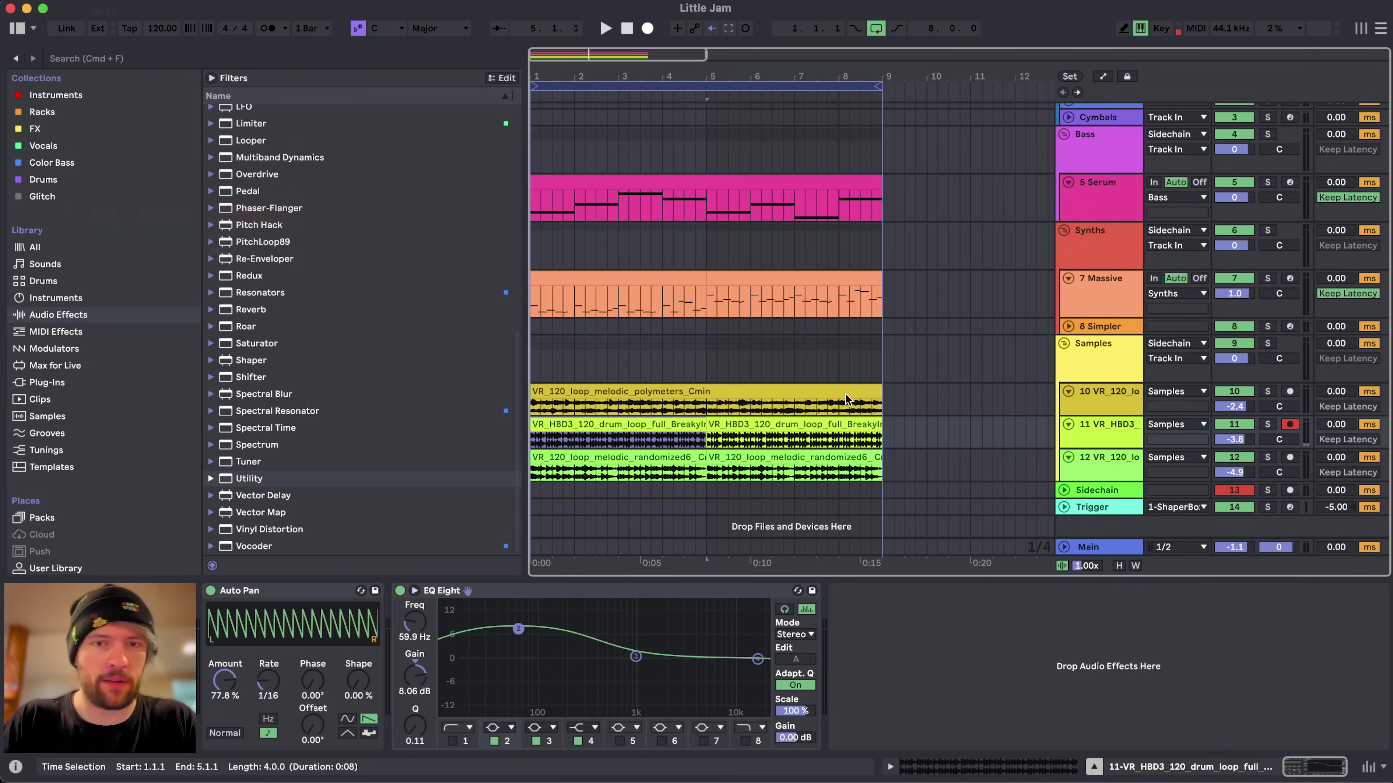
left_click(855, 478)
key("super+Tab")
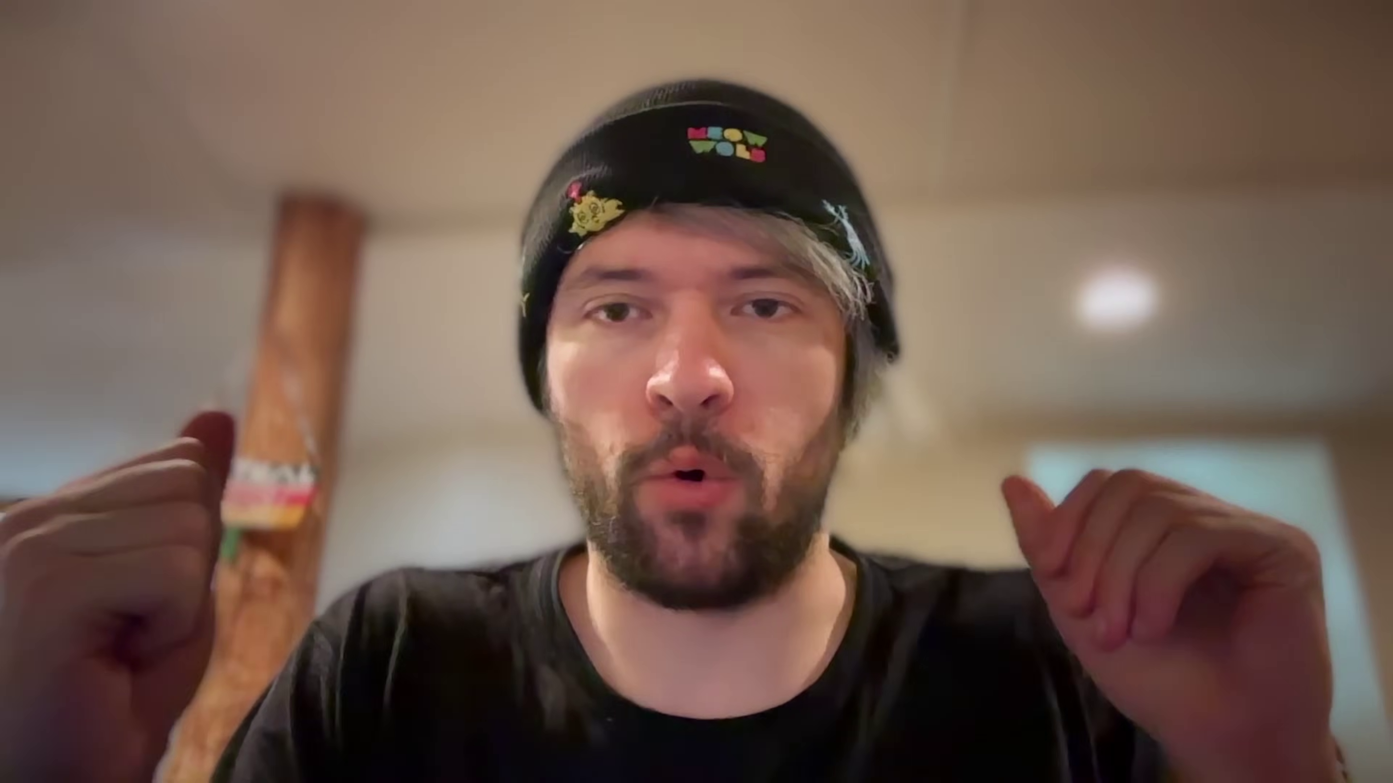